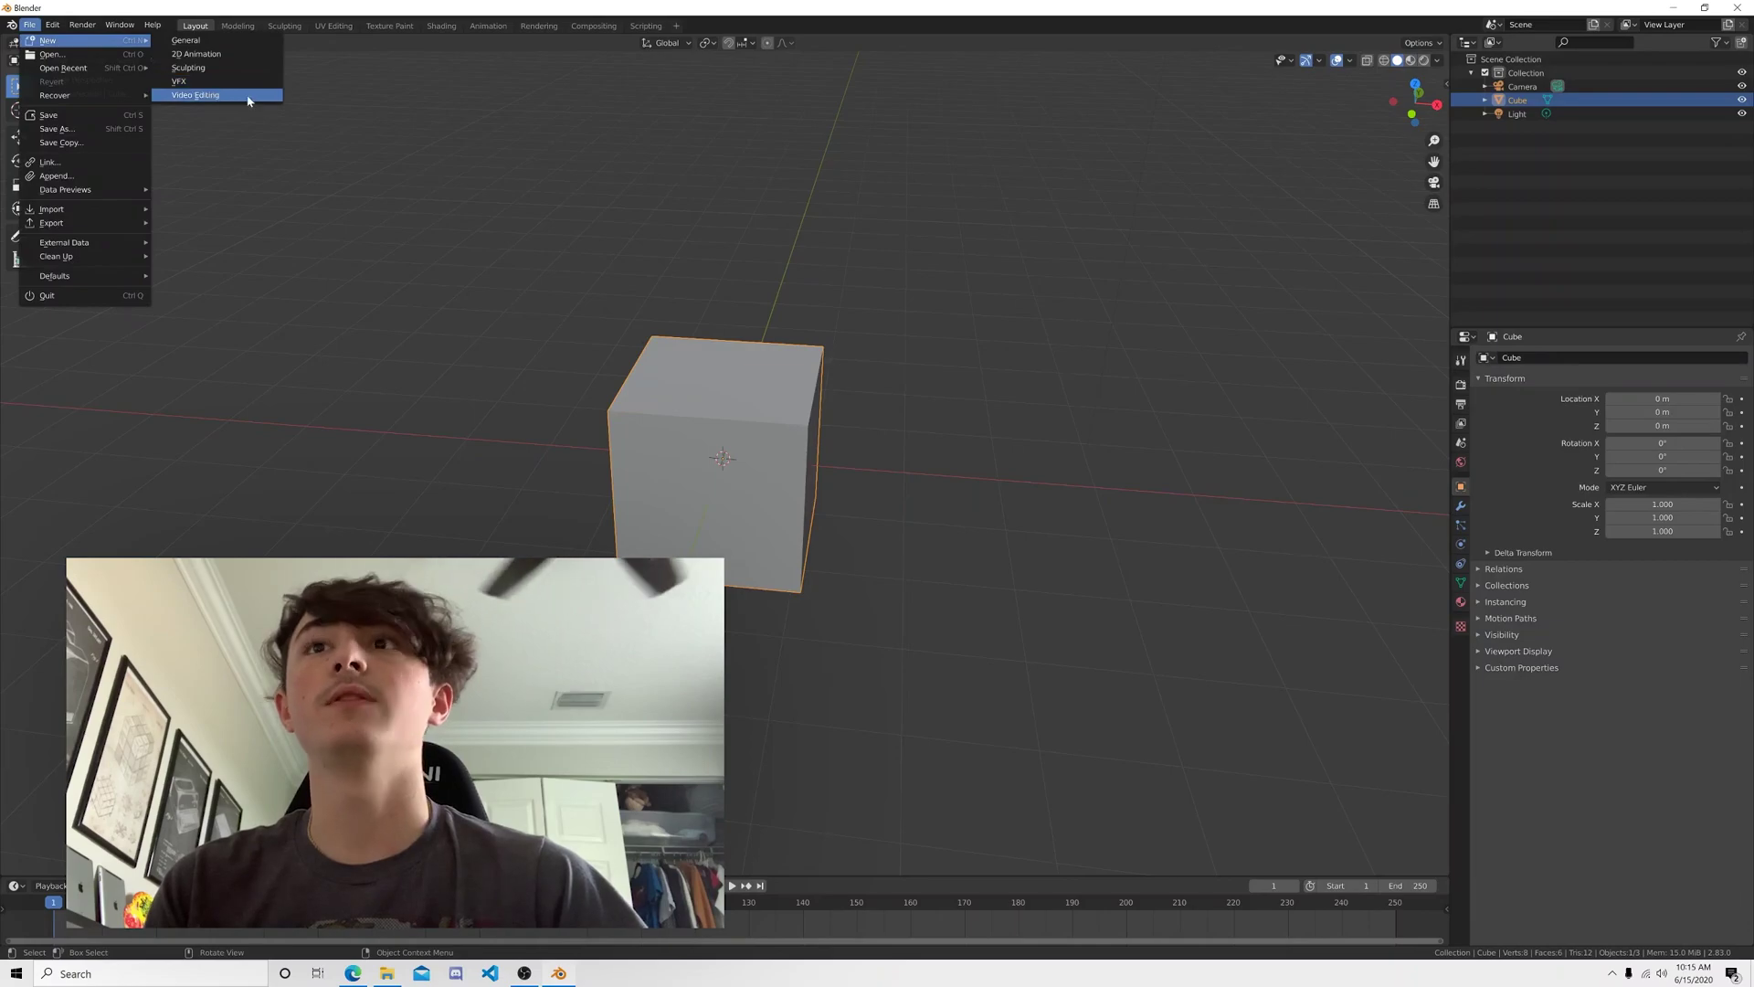
- Create a new Video Editing project and add the Footage MOV from the Third Person Tutorial folder to the sequencer
{"action": "left_click", "coordinate": [228, 95]}
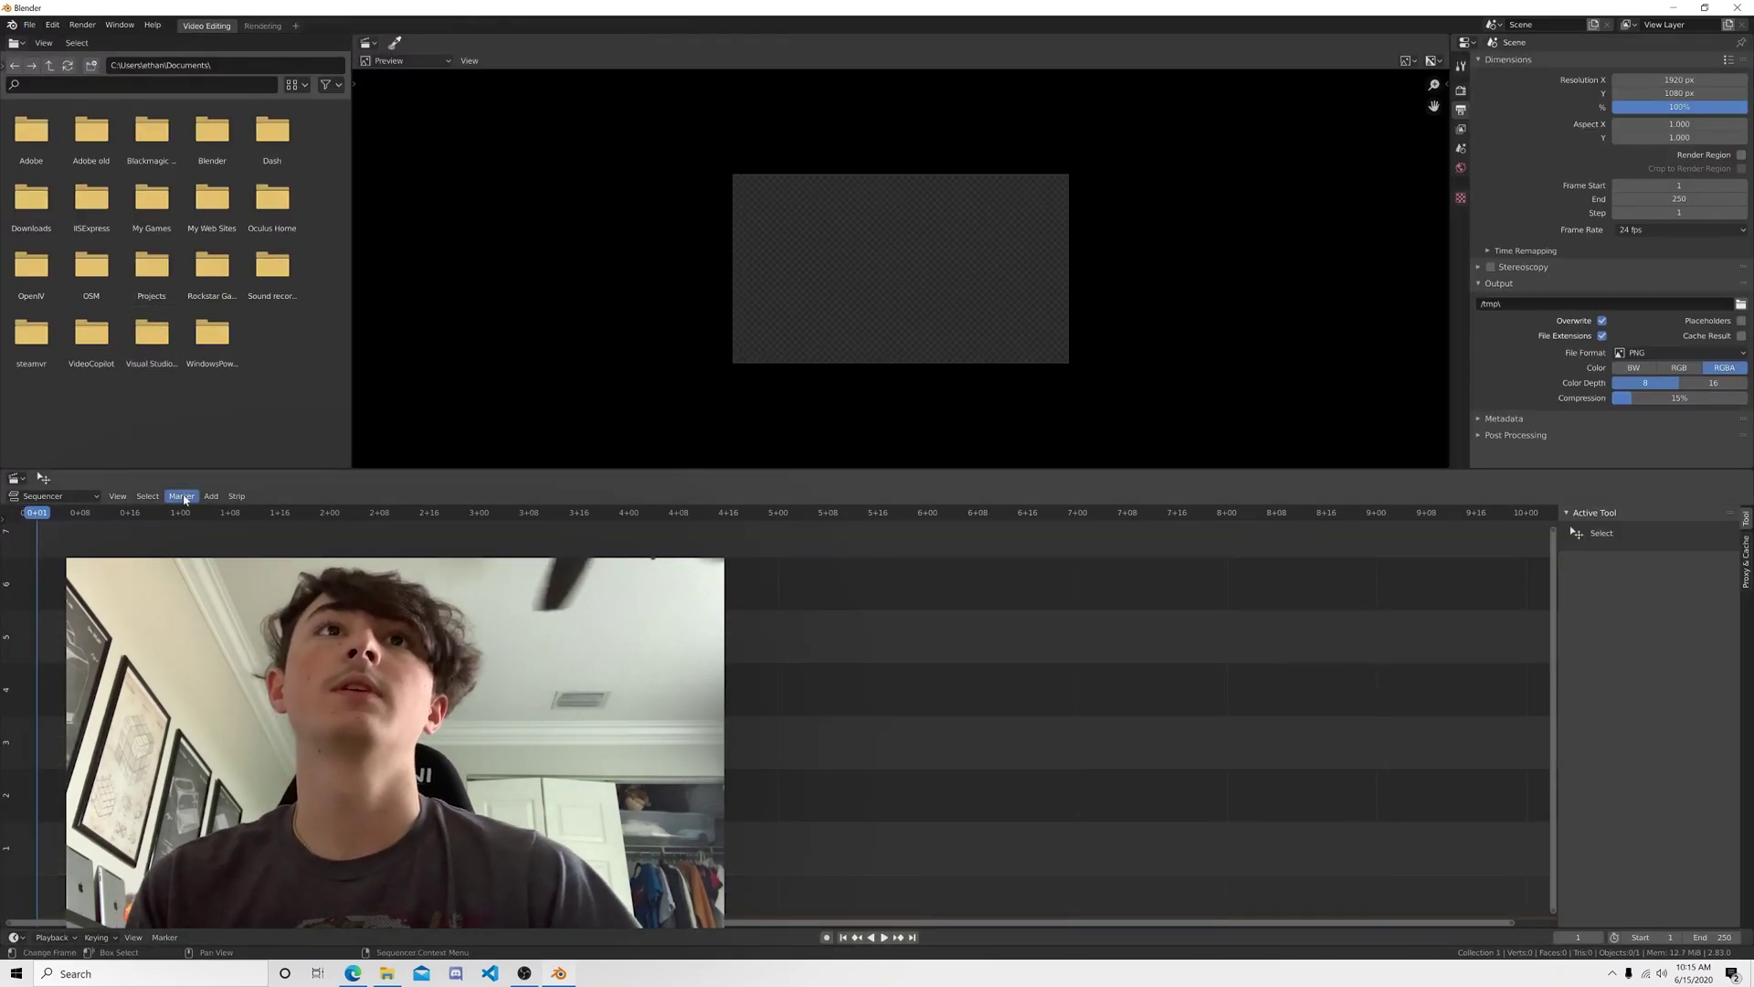
{"action": "left_click_drag", "start_coordinate": [302, 12], "coordinate": [812, 117]}
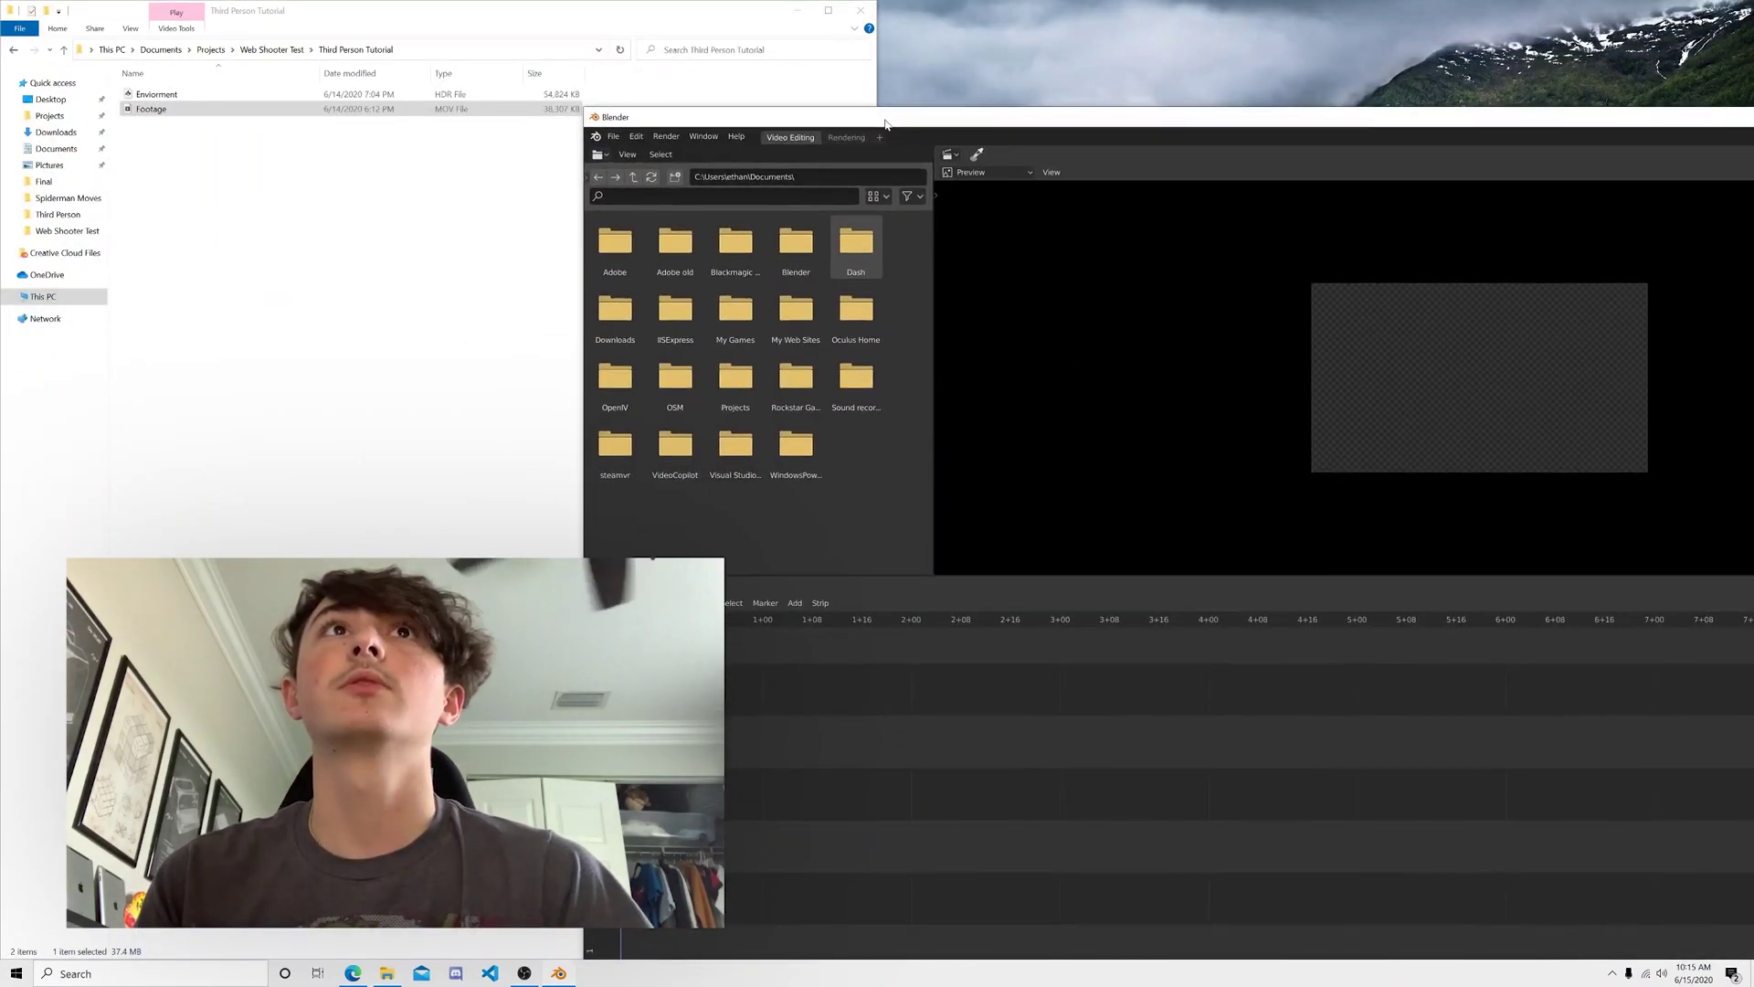
{"action": "left_click_drag", "start_coordinate": [217, 110], "coordinate": [760, 696]}
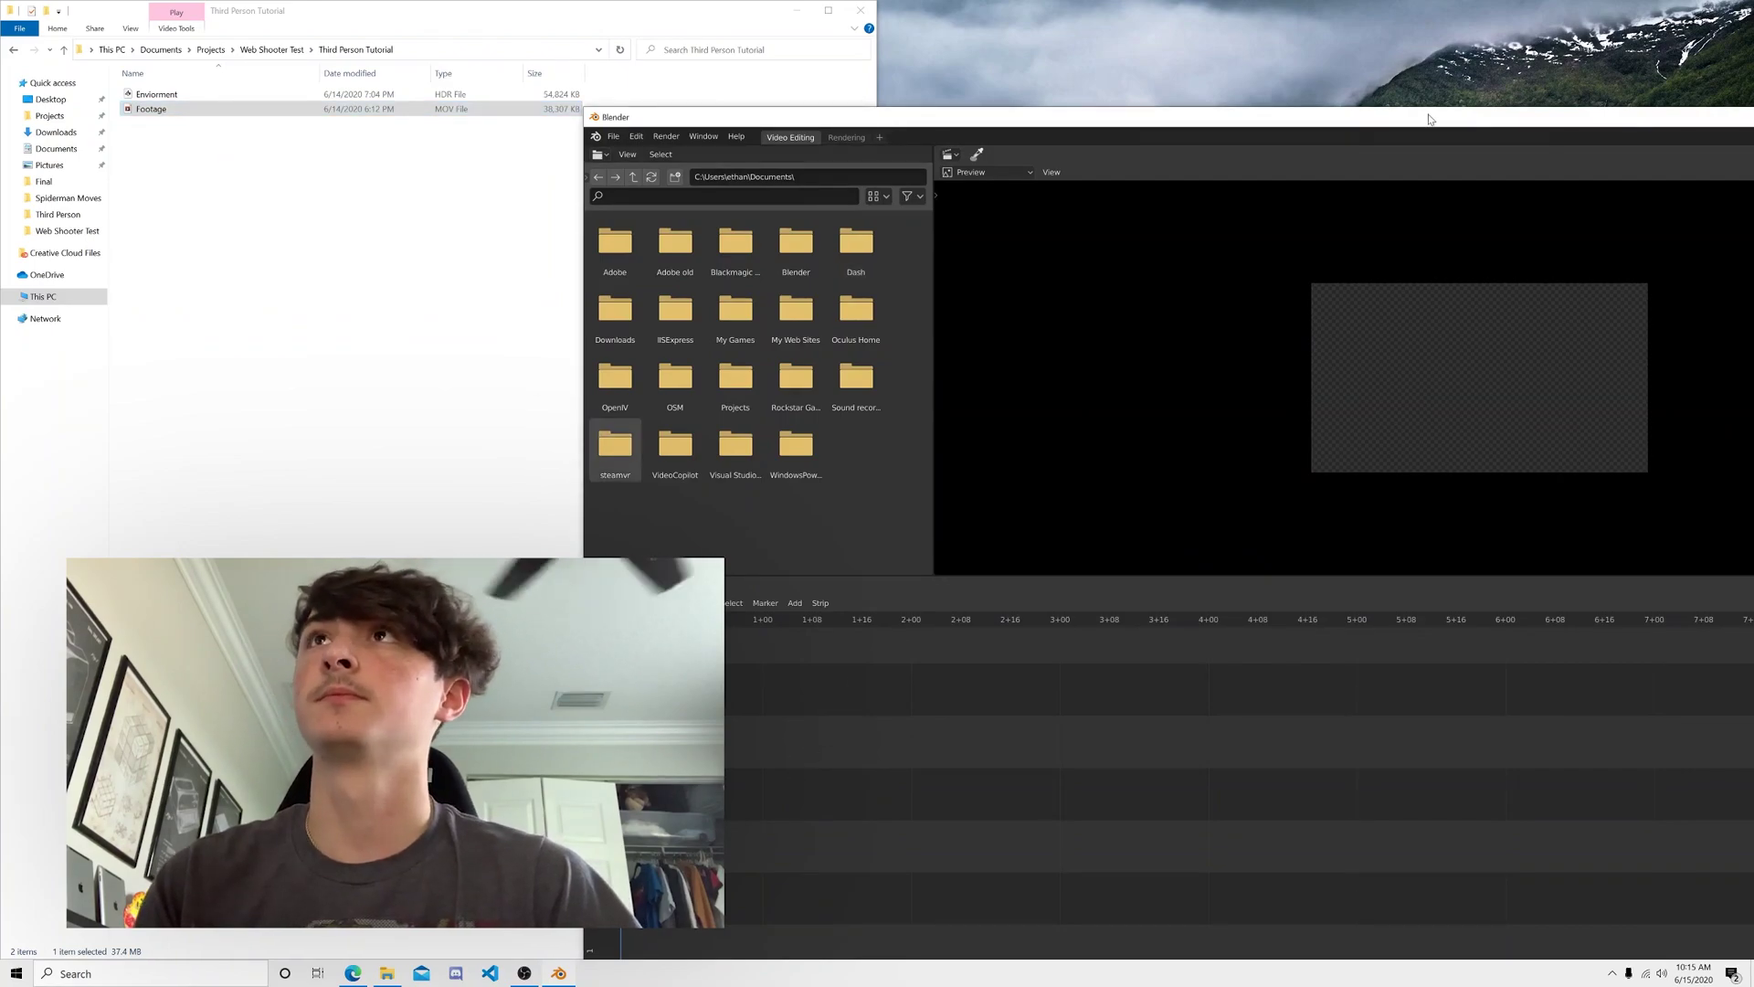
{"action": "double_click", "coordinate": [1353, 117]}
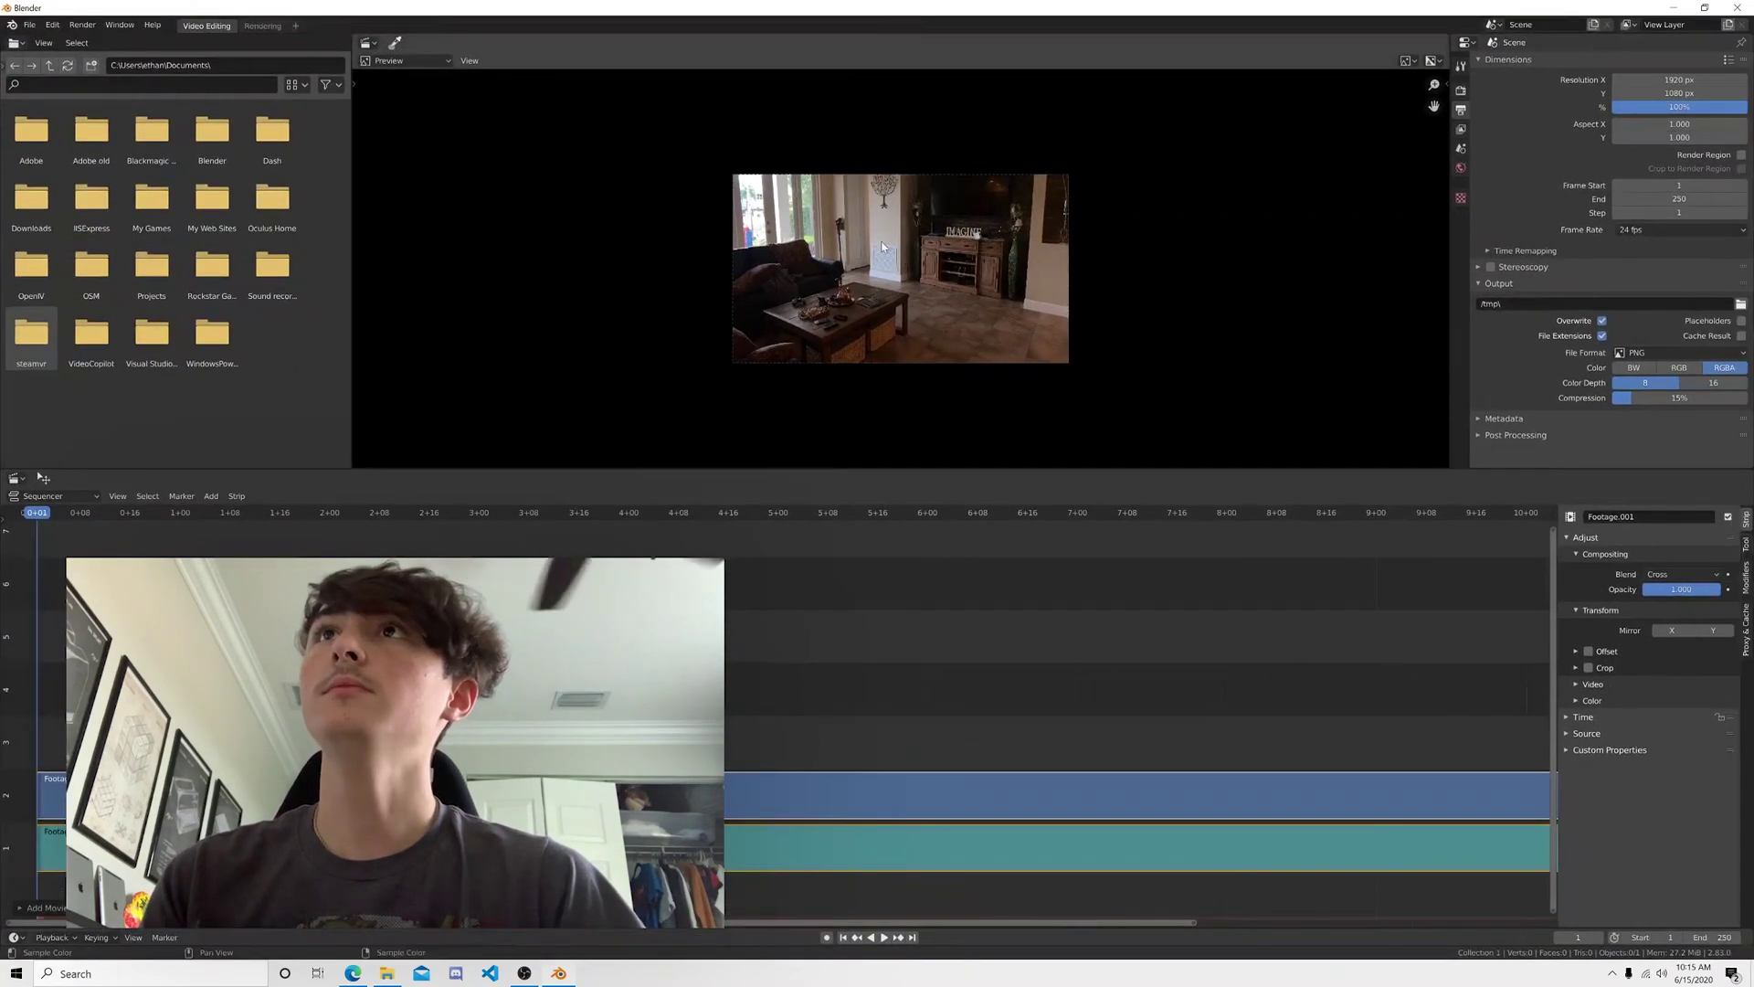
- Set the vertical output resolution to 872 px to match the footage
{"action": "scroll", "coordinate": [970, 320], "scroll_direction": "up", "scroll_amount": 5}
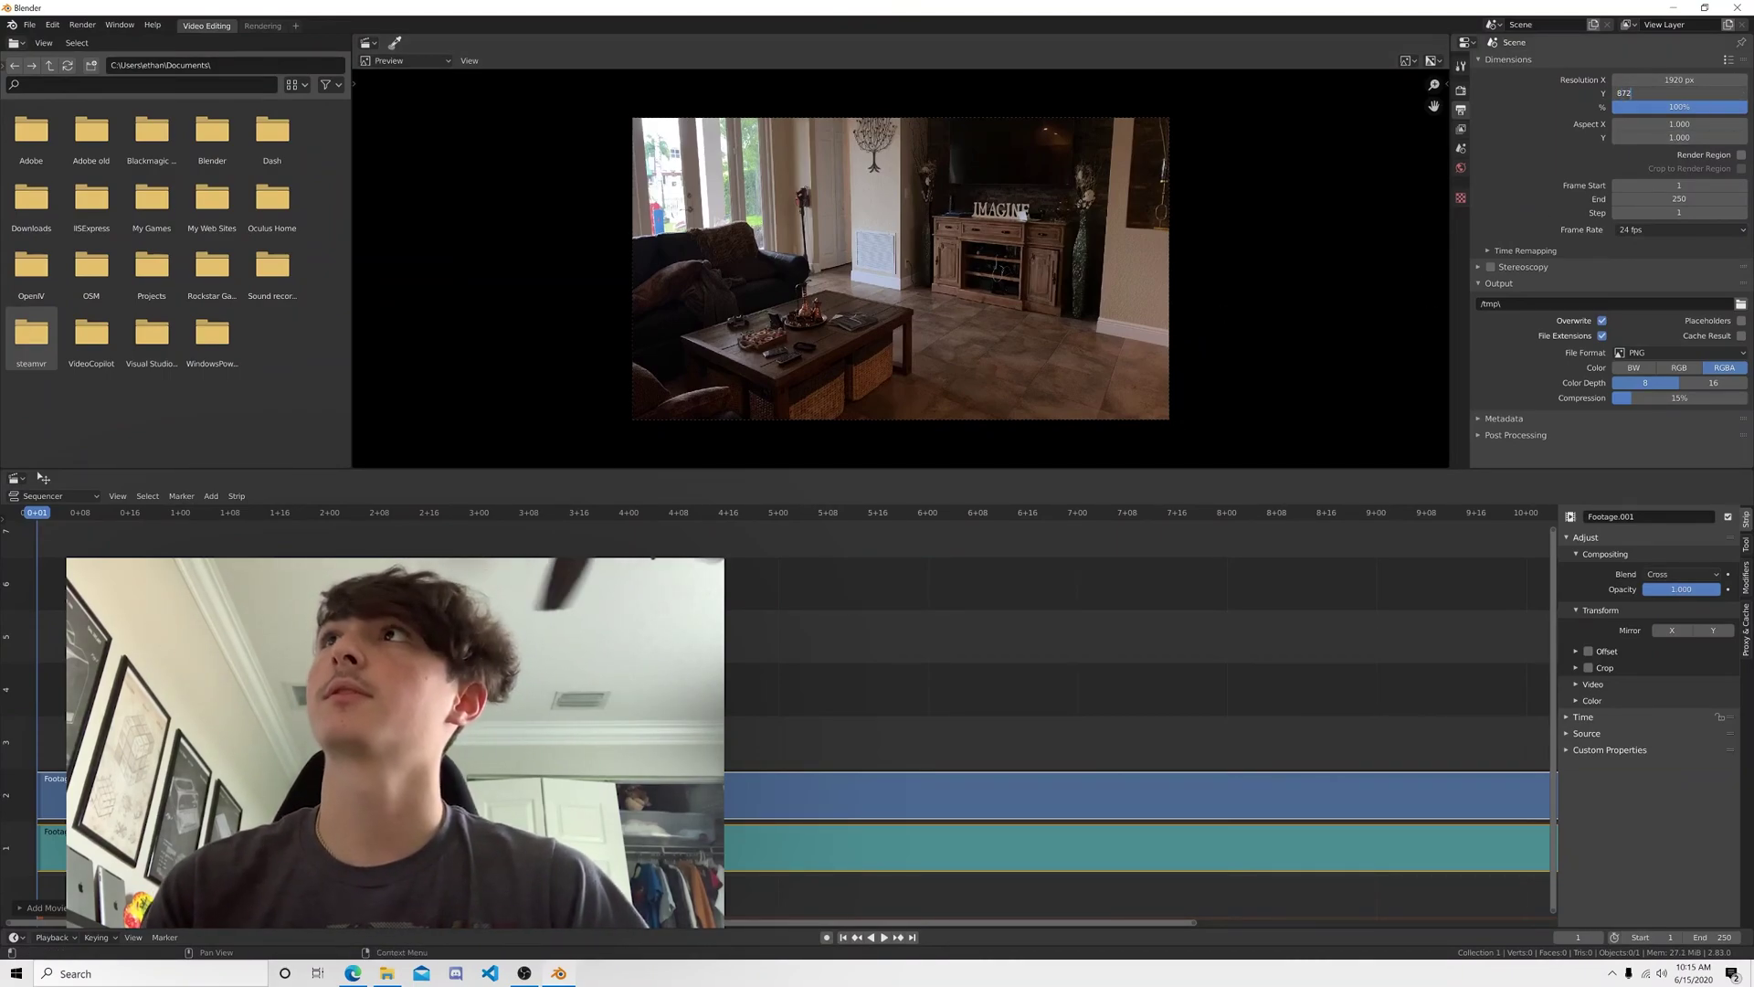
{"action": "key", "text": "Return"}
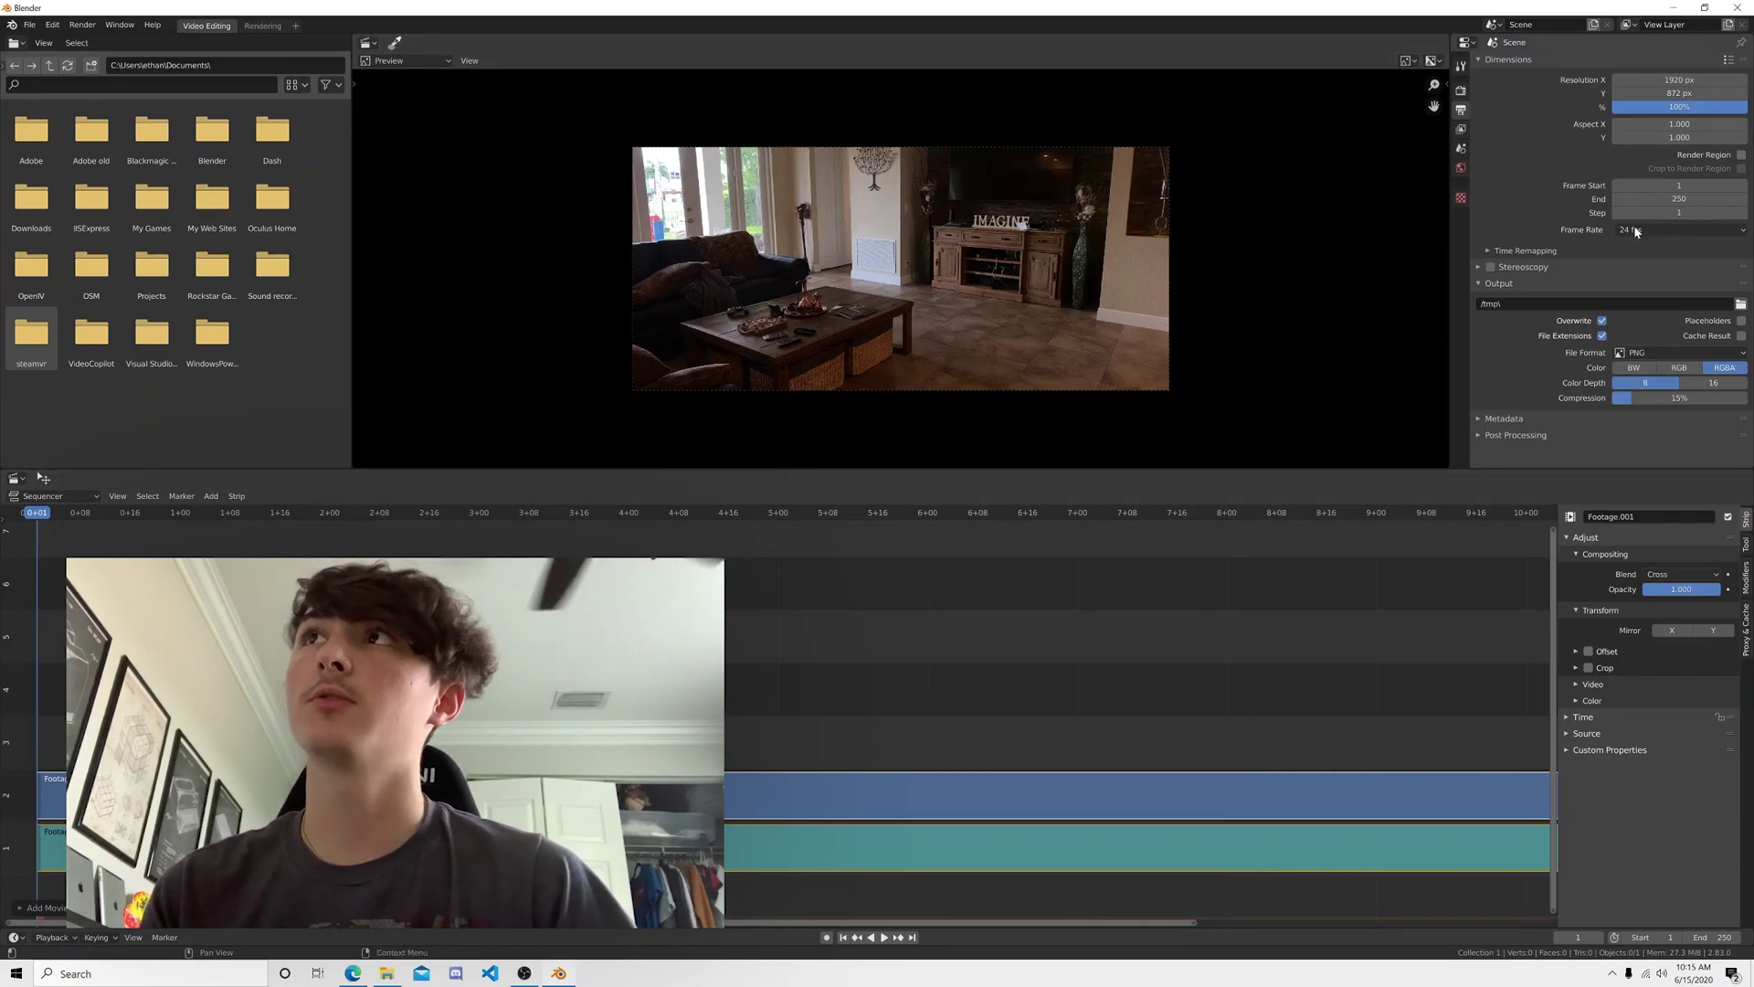
- Scrub the footage strip to find where the shot should stop and set the scene's end frame to 218
{"action": "scroll", "coordinate": [1184, 671], "scroll_direction": "down", "scroll_amount": 3}
{"action": "scroll", "coordinate": [1182, 669], "scroll_direction": "down", "scroll_amount": 1}
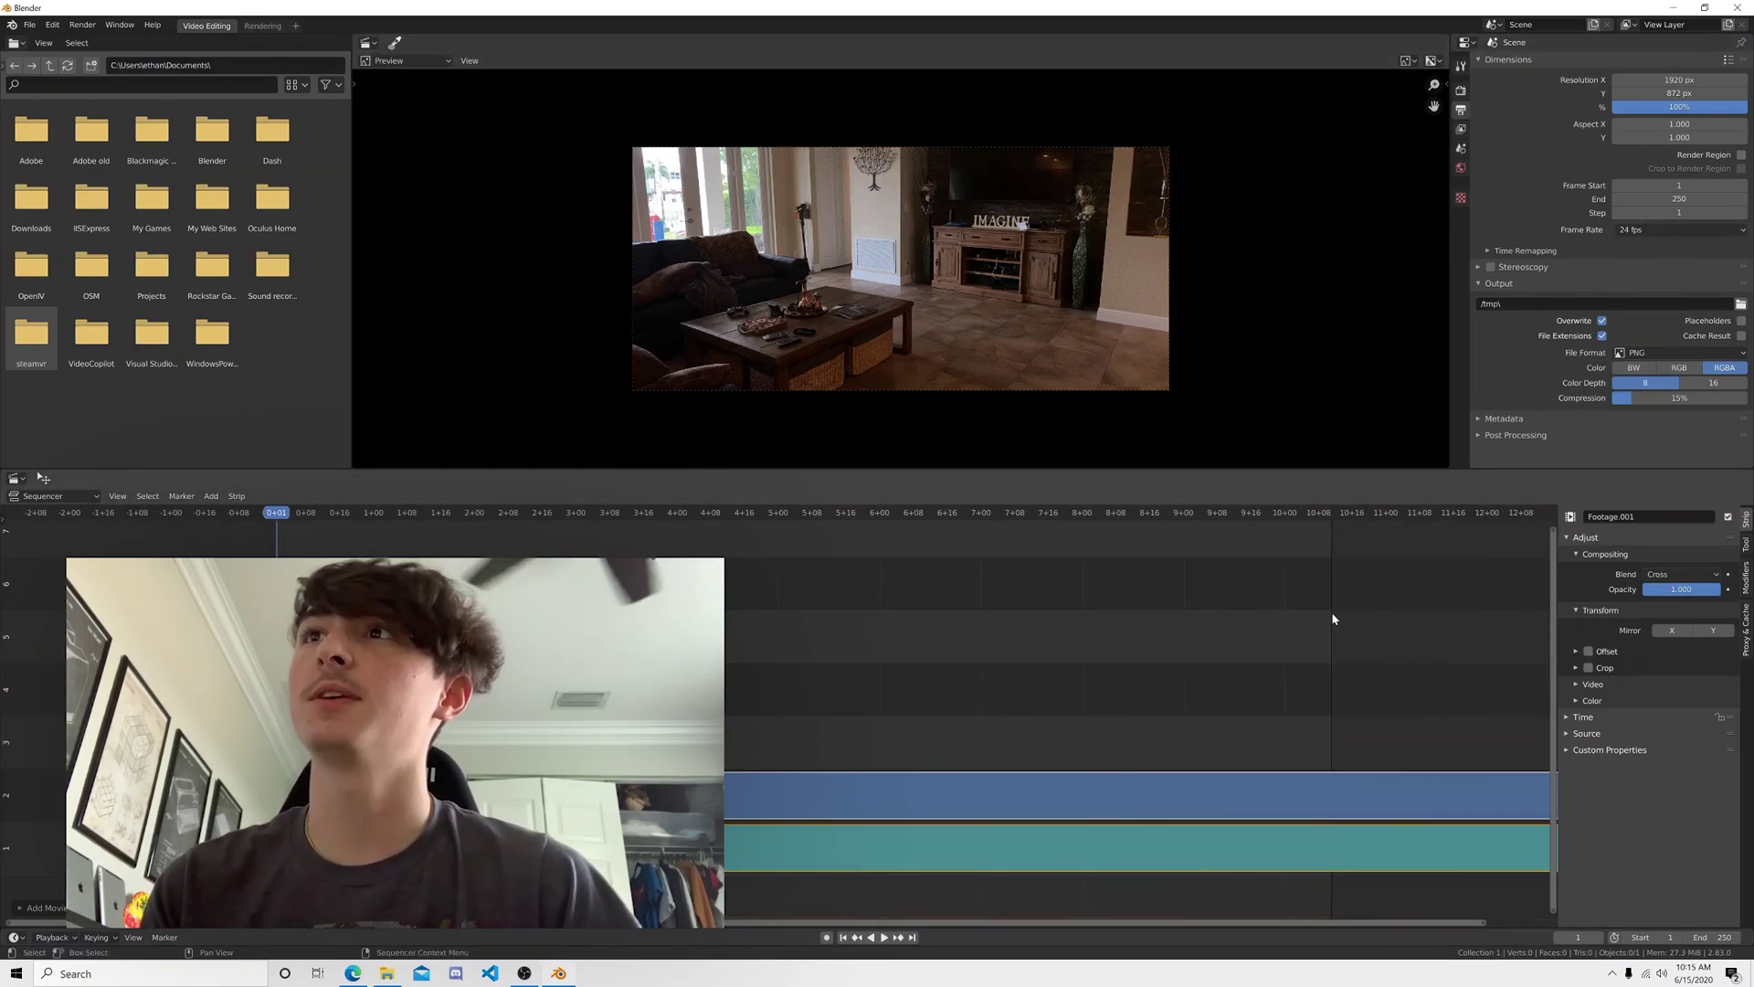
{"action": "key", "text": "Home"}
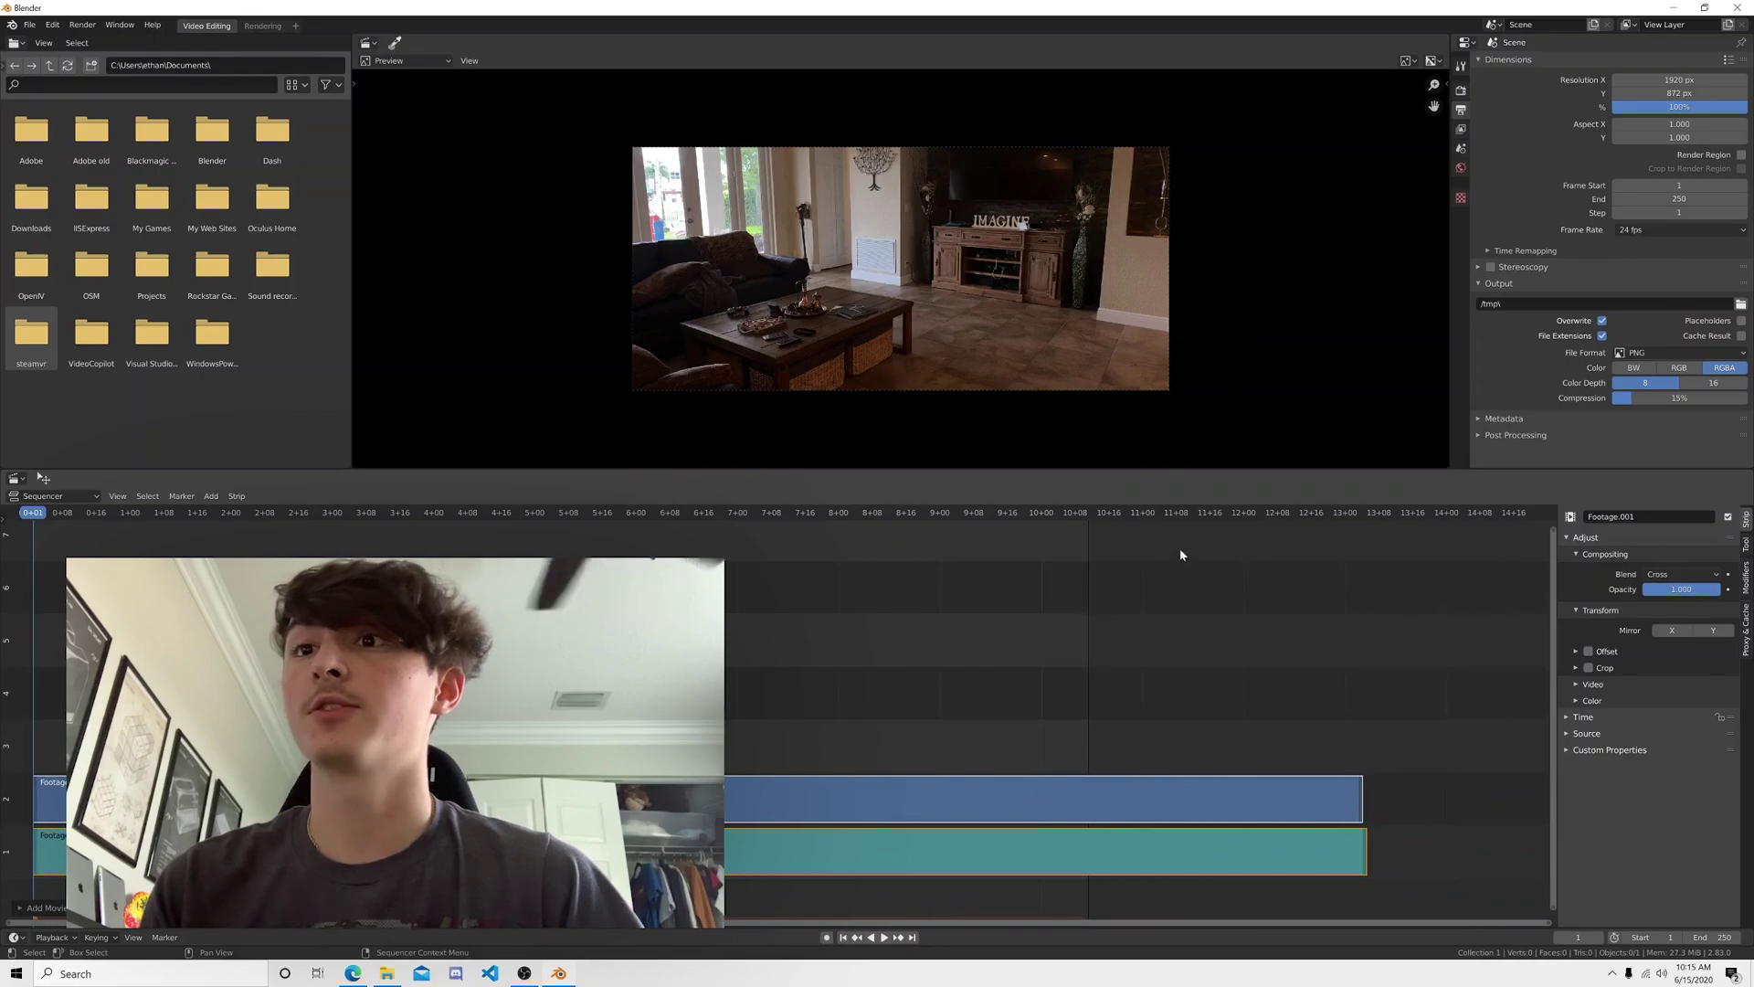
{"action": "left_click_drag", "start_coordinate": [1679, 198], "coordinate": [1707, 198]}
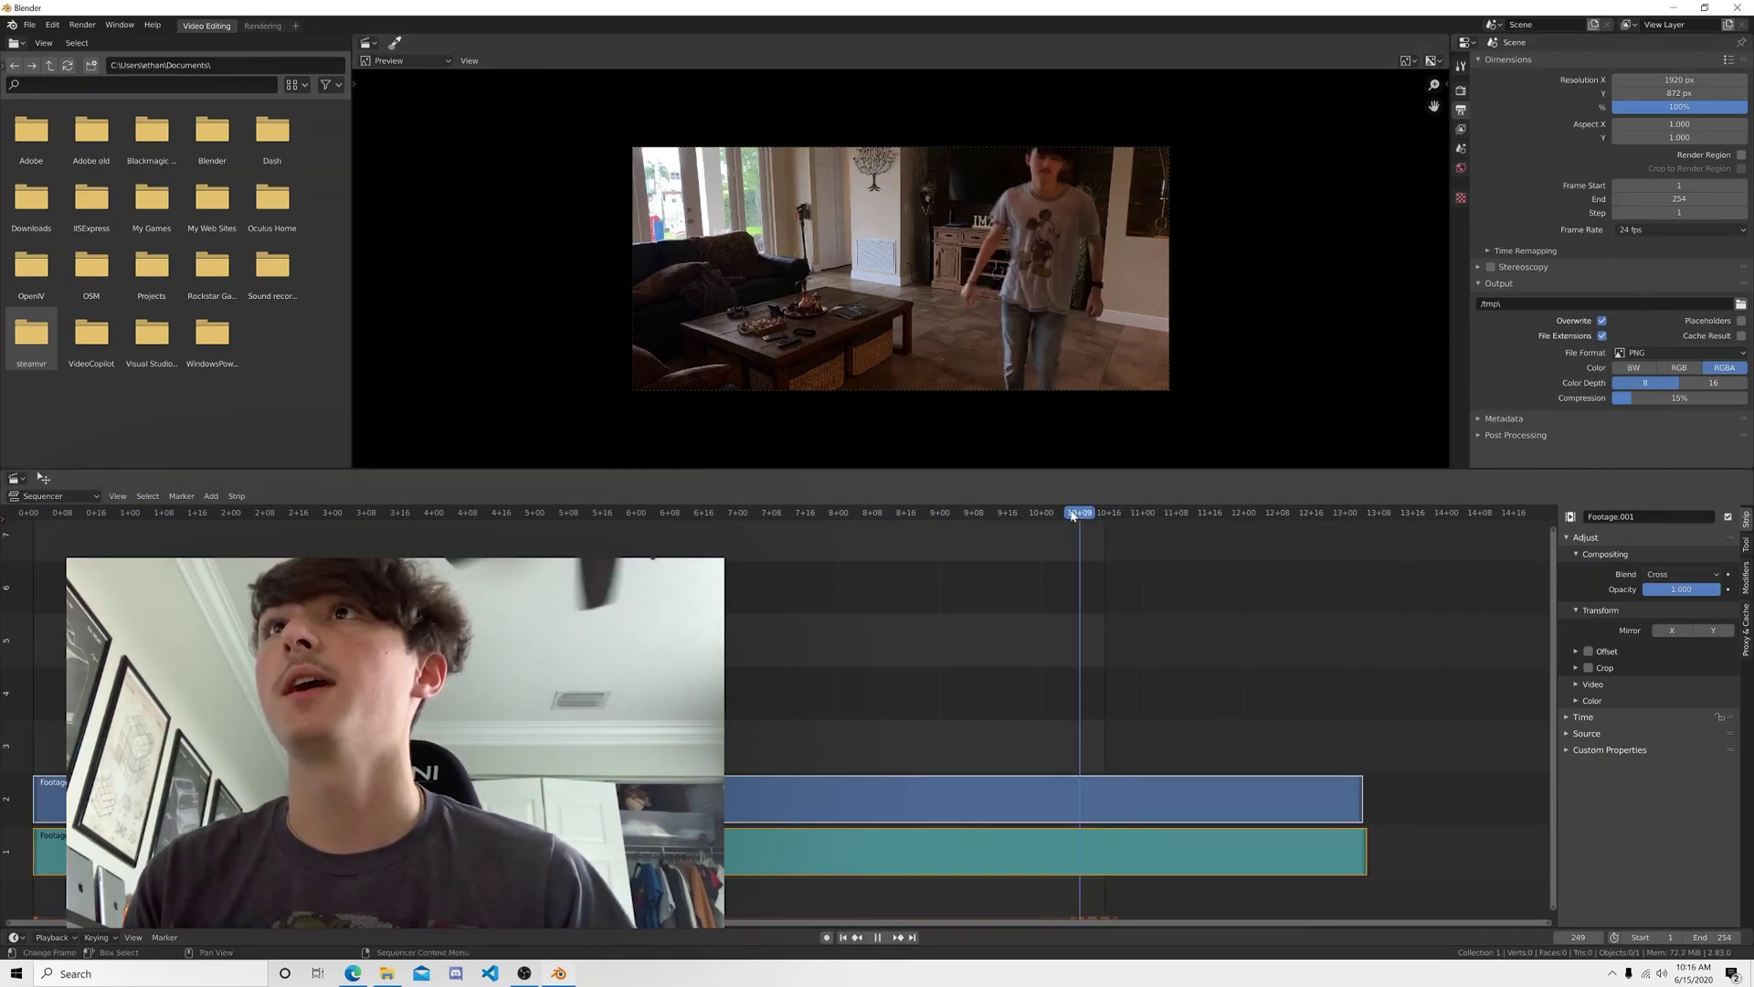
{"action": "left_click_drag", "start_coordinate": [1073, 517], "coordinate": [953, 515]}
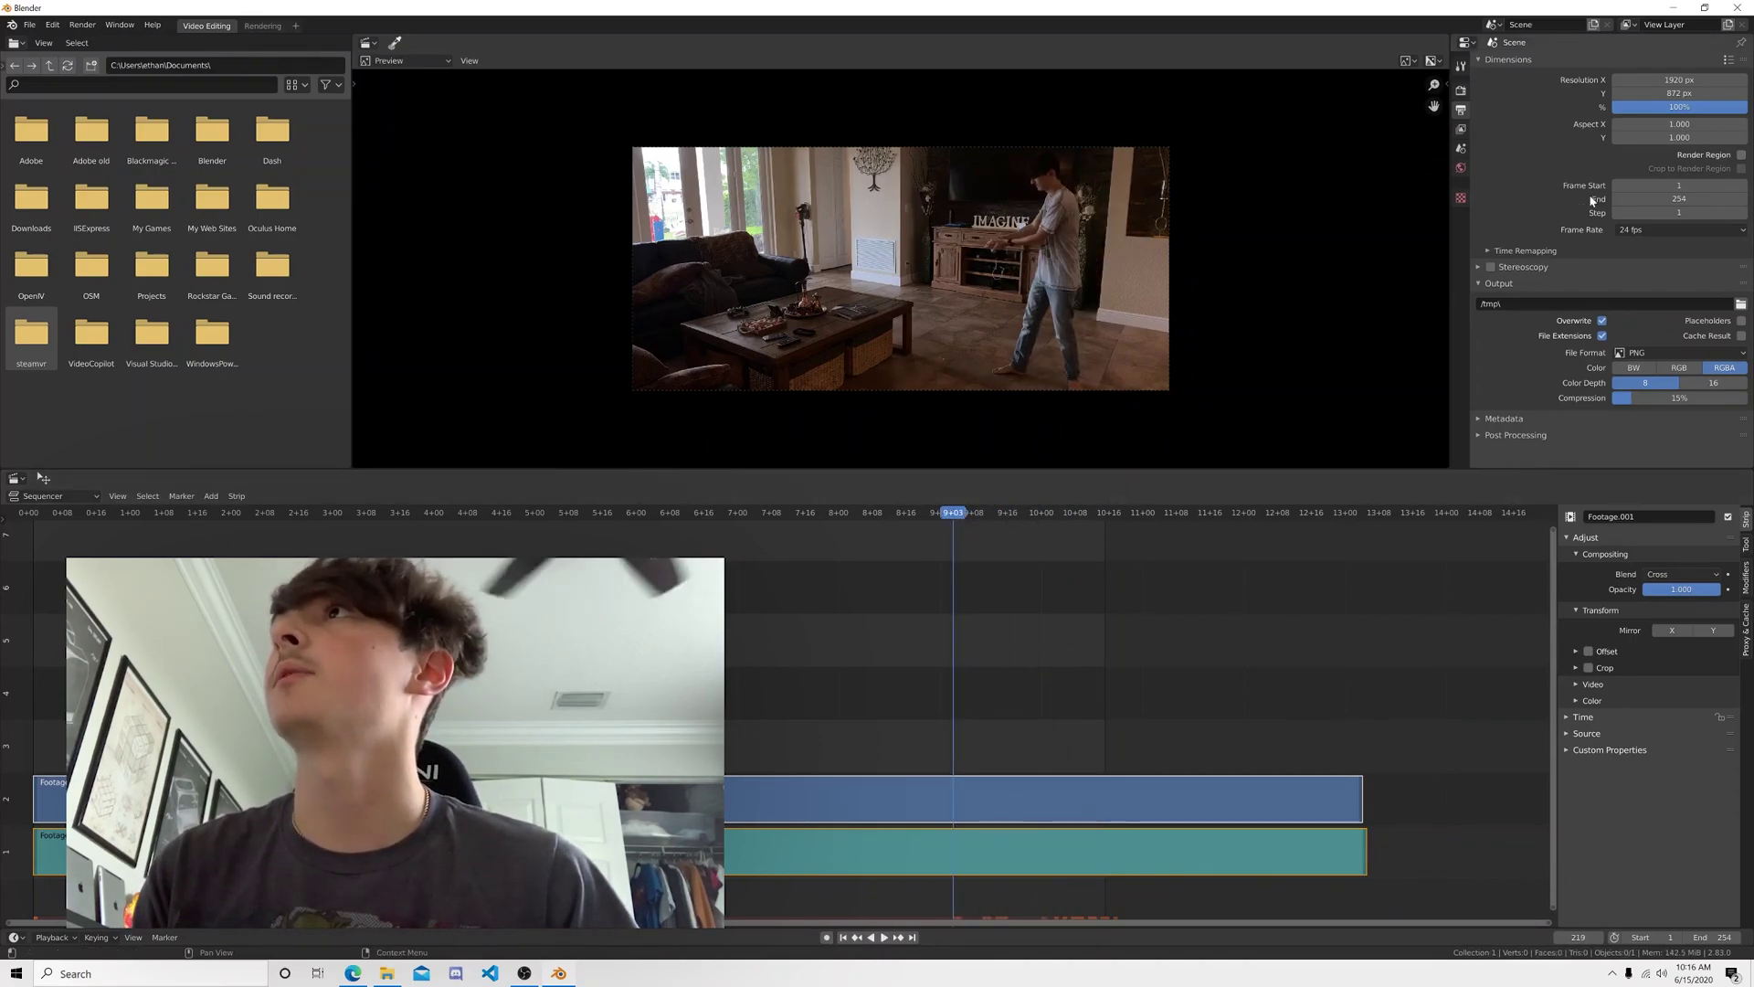
{"action": "left_click", "coordinate": [1679, 199]}
{"action": "type", "text": "218"}
{"action": "key", "text": "Return"}
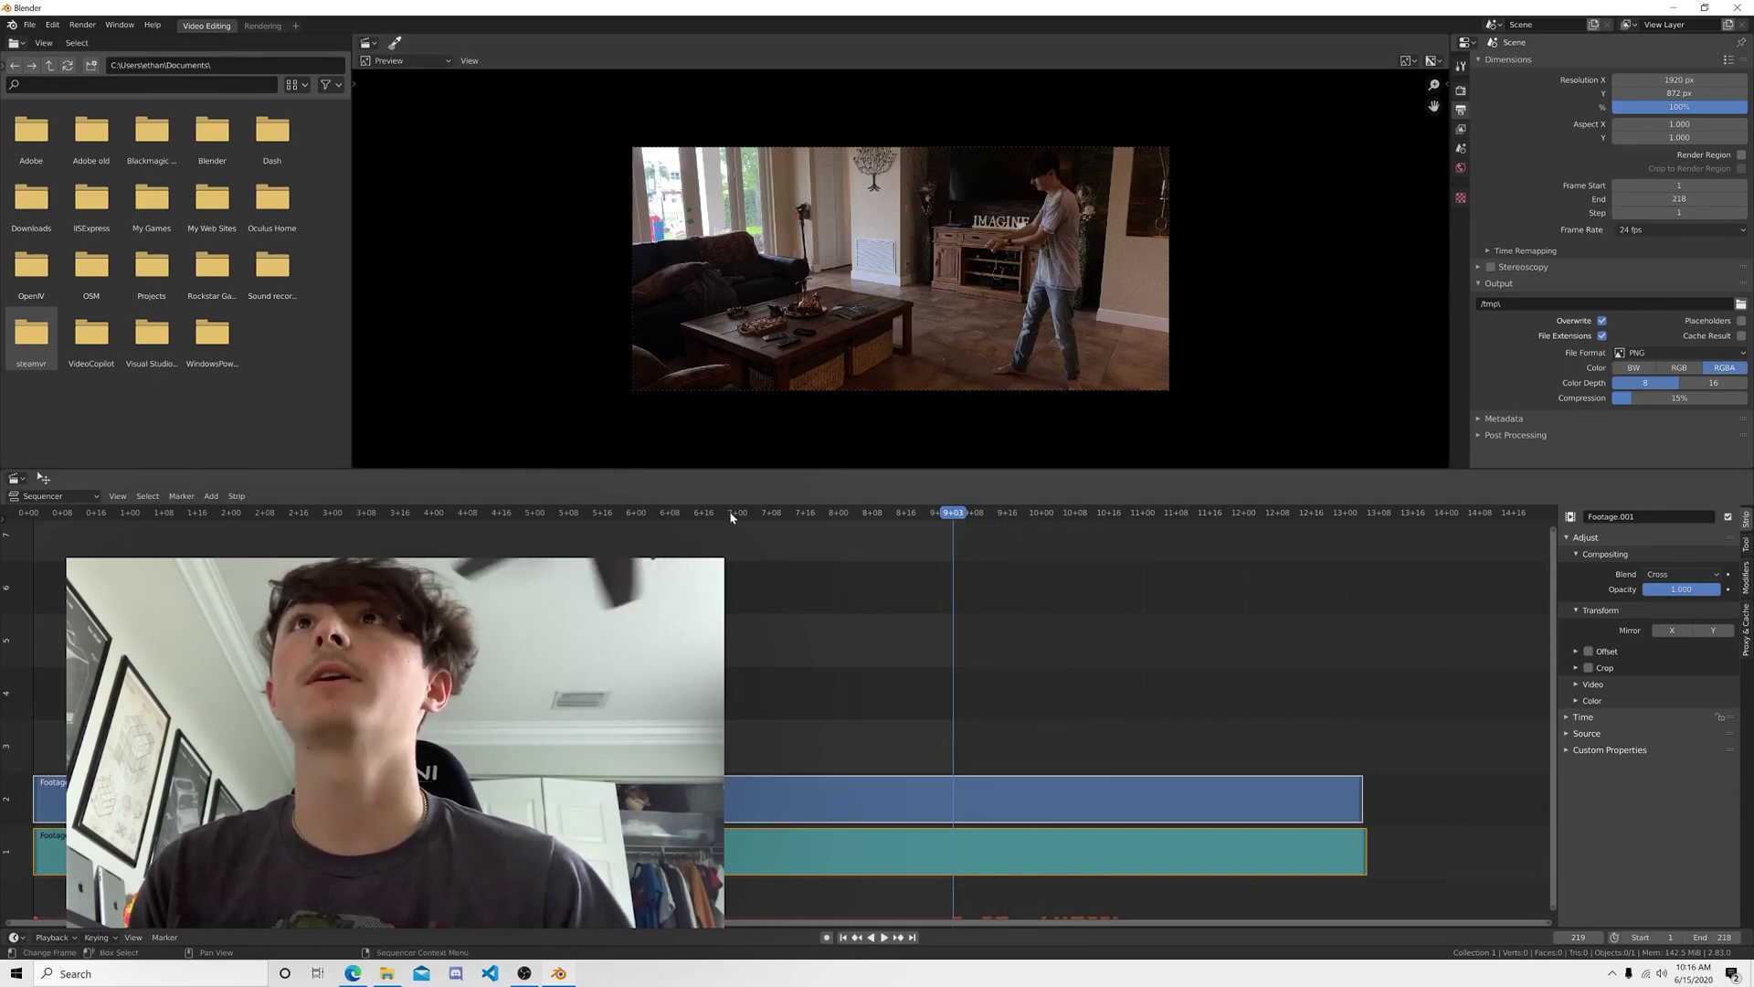
- Play the trimmed footage from several points in the first half and stop at frame 70
{"action": "left_click", "coordinate": [455, 514]}
{"action": "key", "text": "space"}
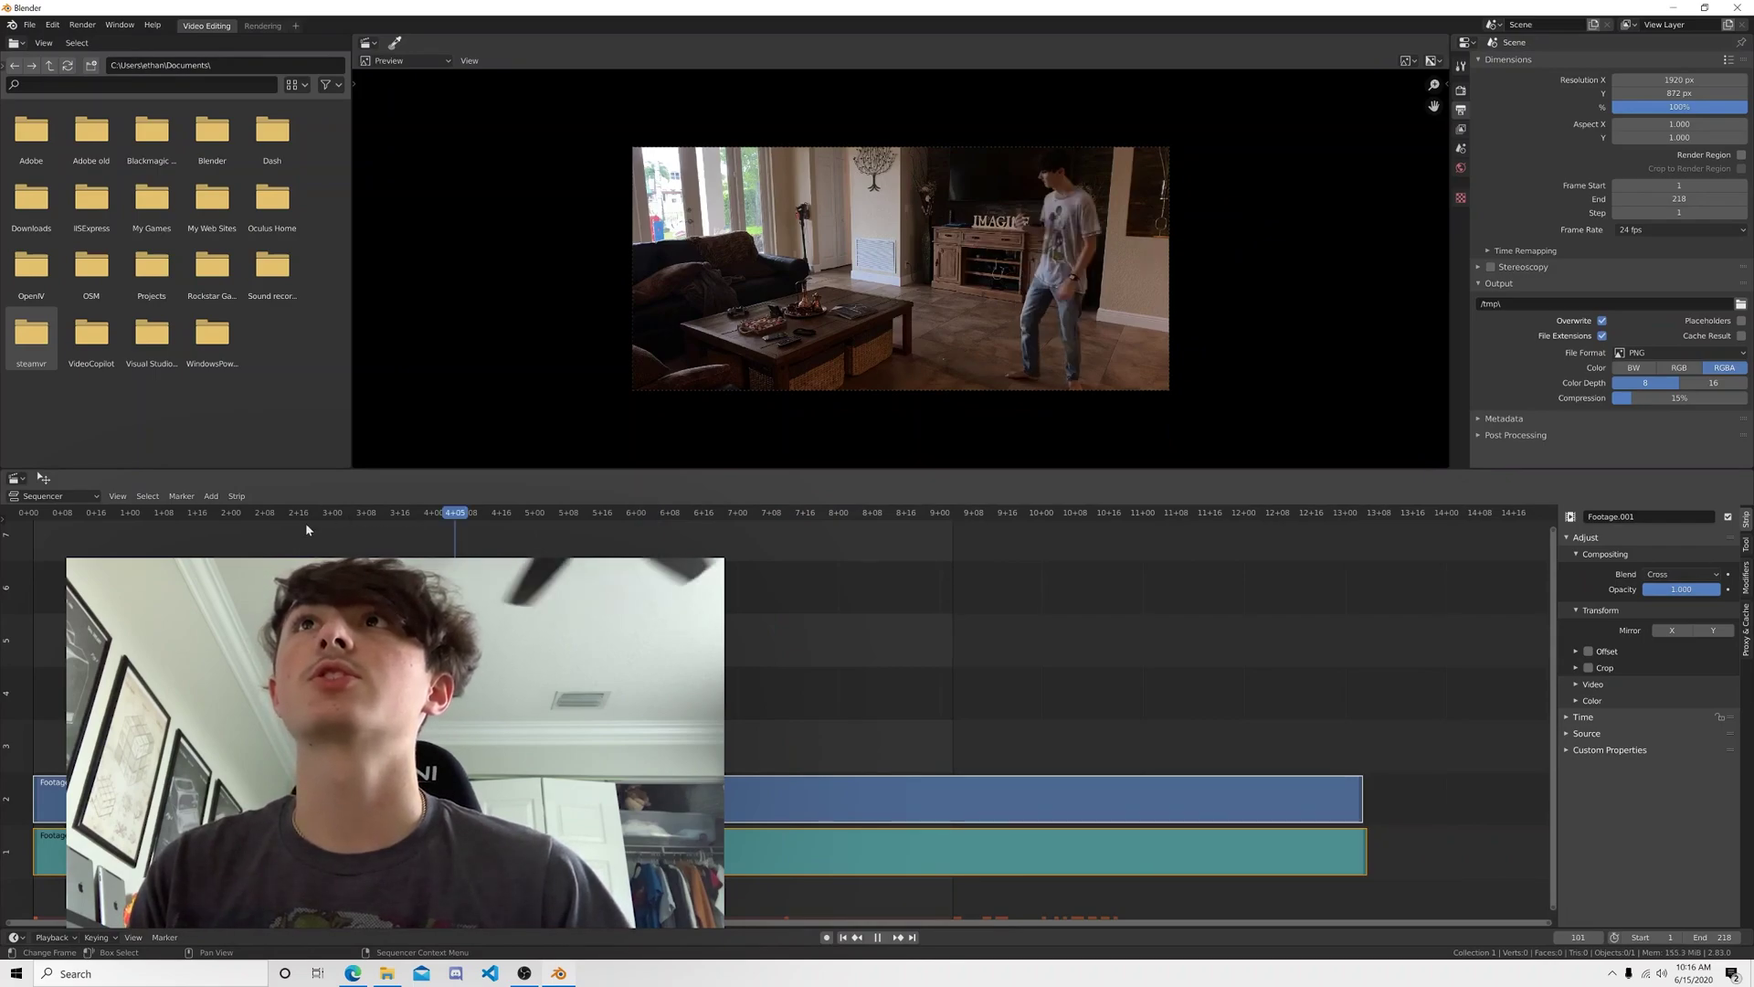
{"action": "left_click", "coordinate": [334, 521]}
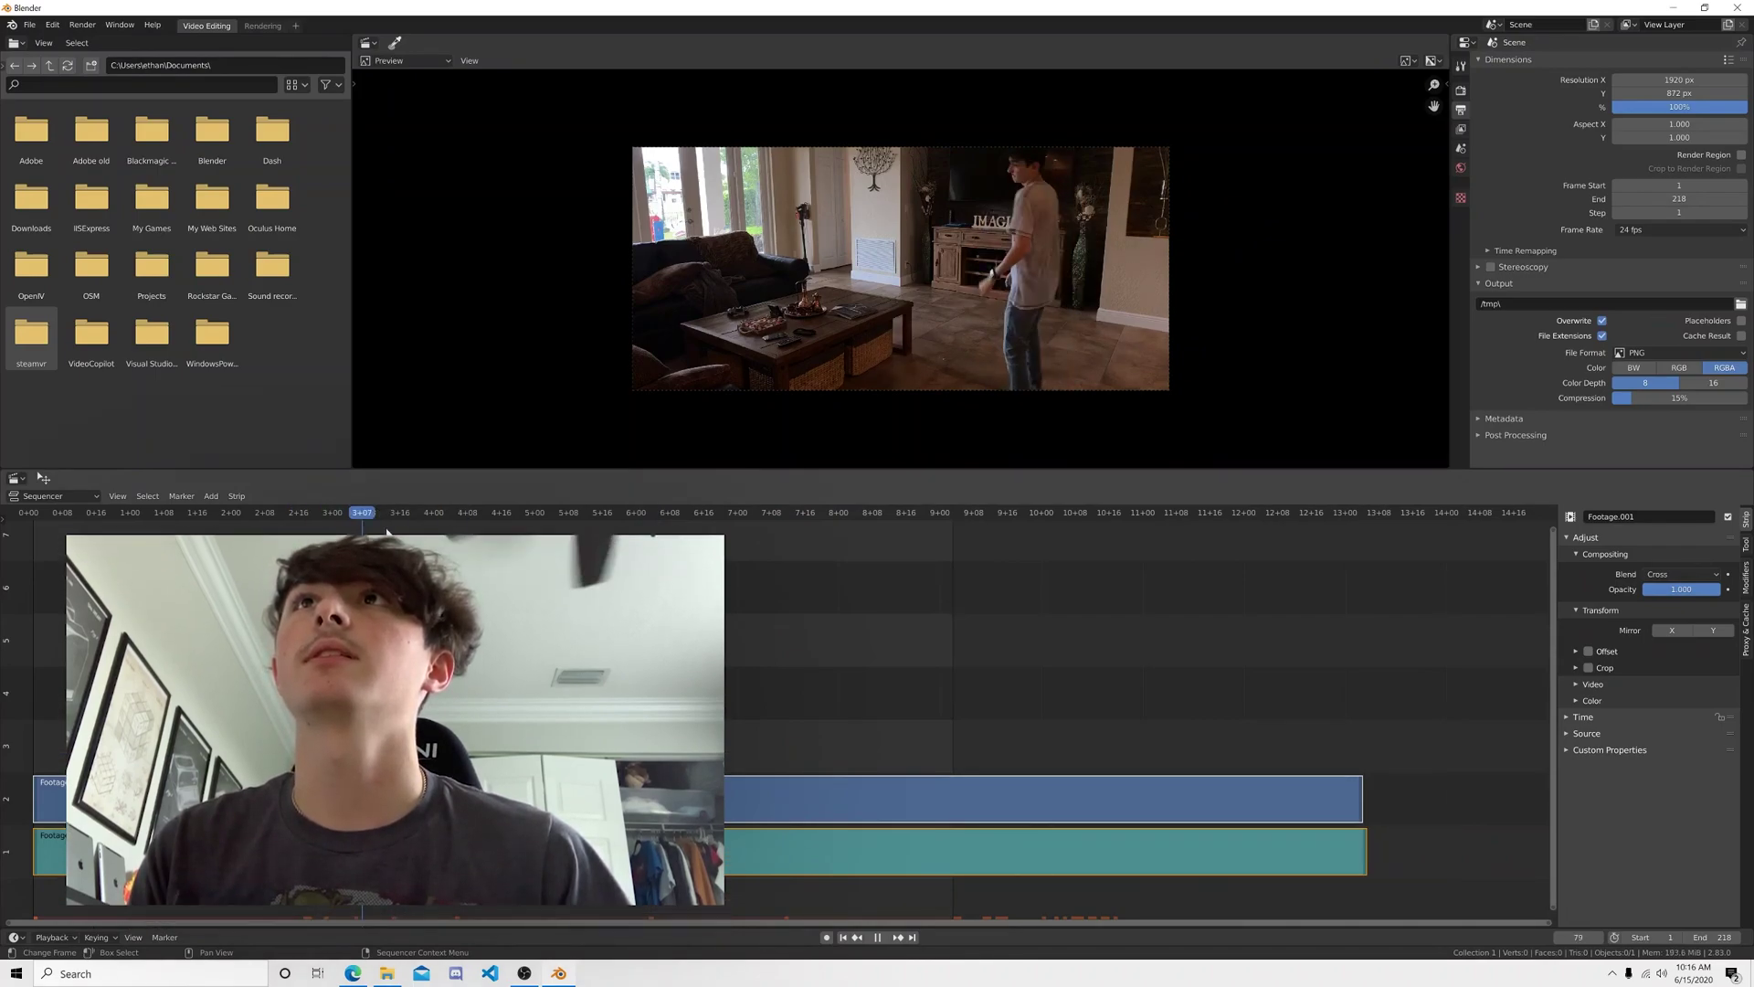
{"action": "left_click", "coordinate": [339, 522]}
{"action": "left_click", "coordinate": [321, 534]}
{"action": "key", "text": "space"}
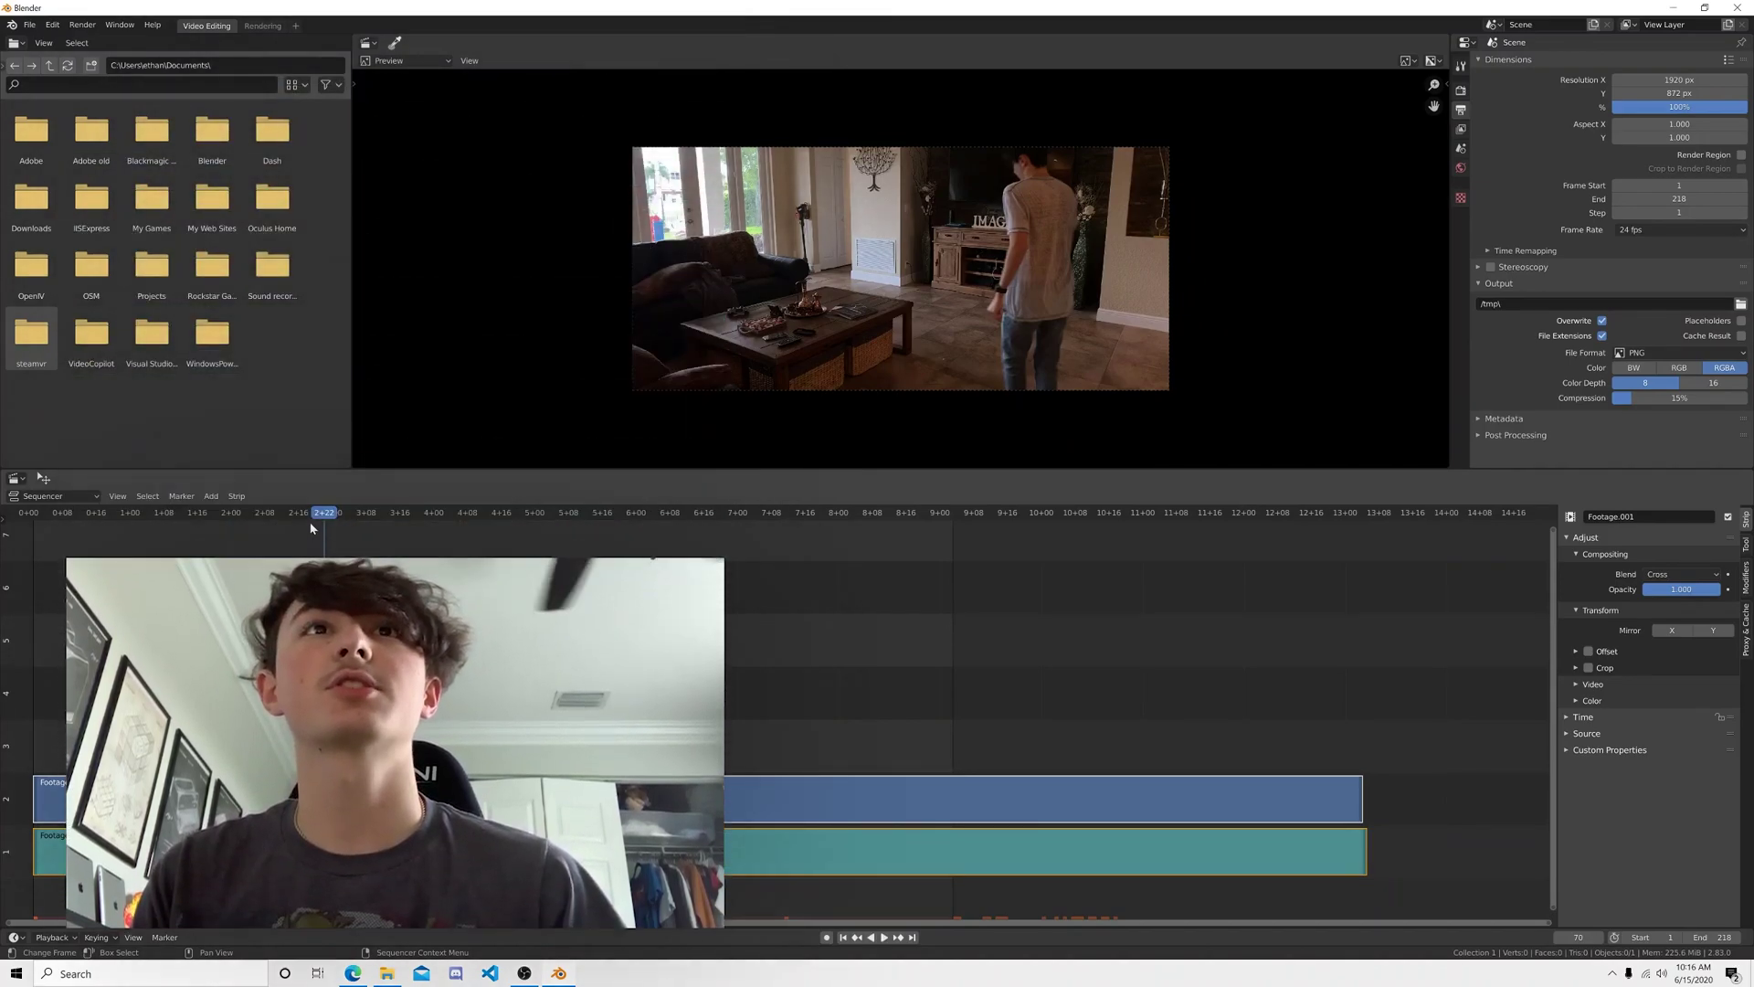
- Set the output file format to PNG with 5% compression
{"action": "left_click", "coordinate": [1681, 352]}
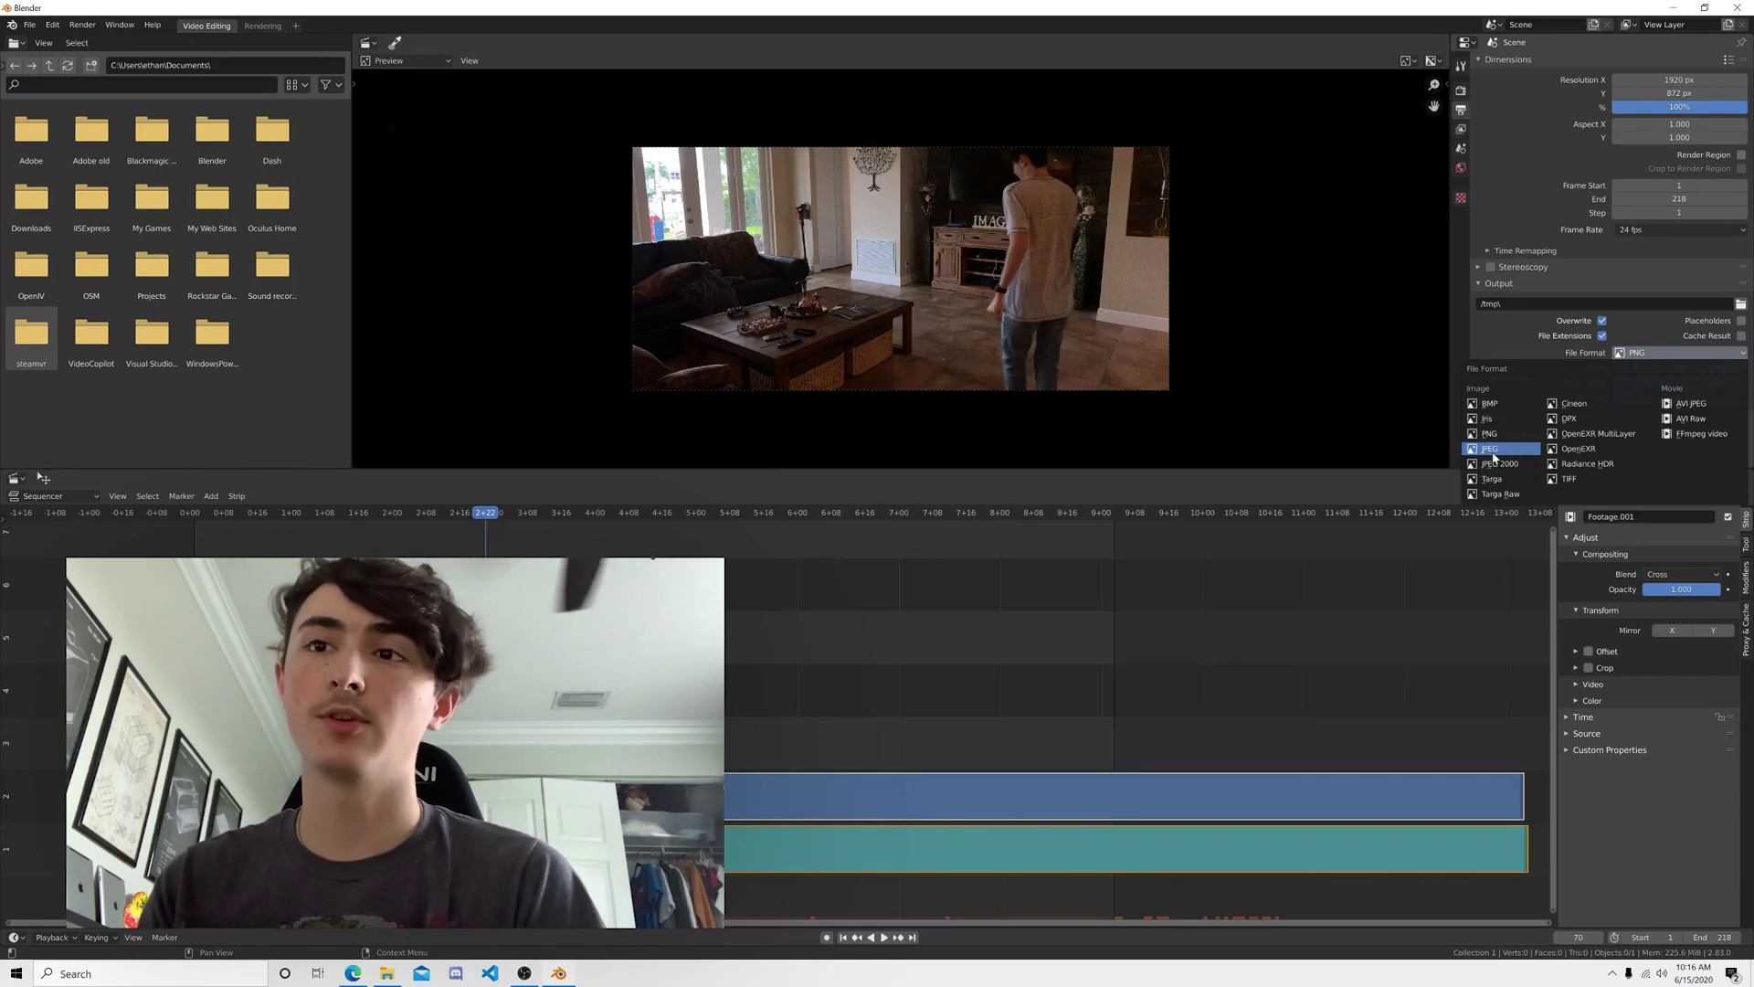
{"action": "left_click", "coordinate": [1489, 434]}
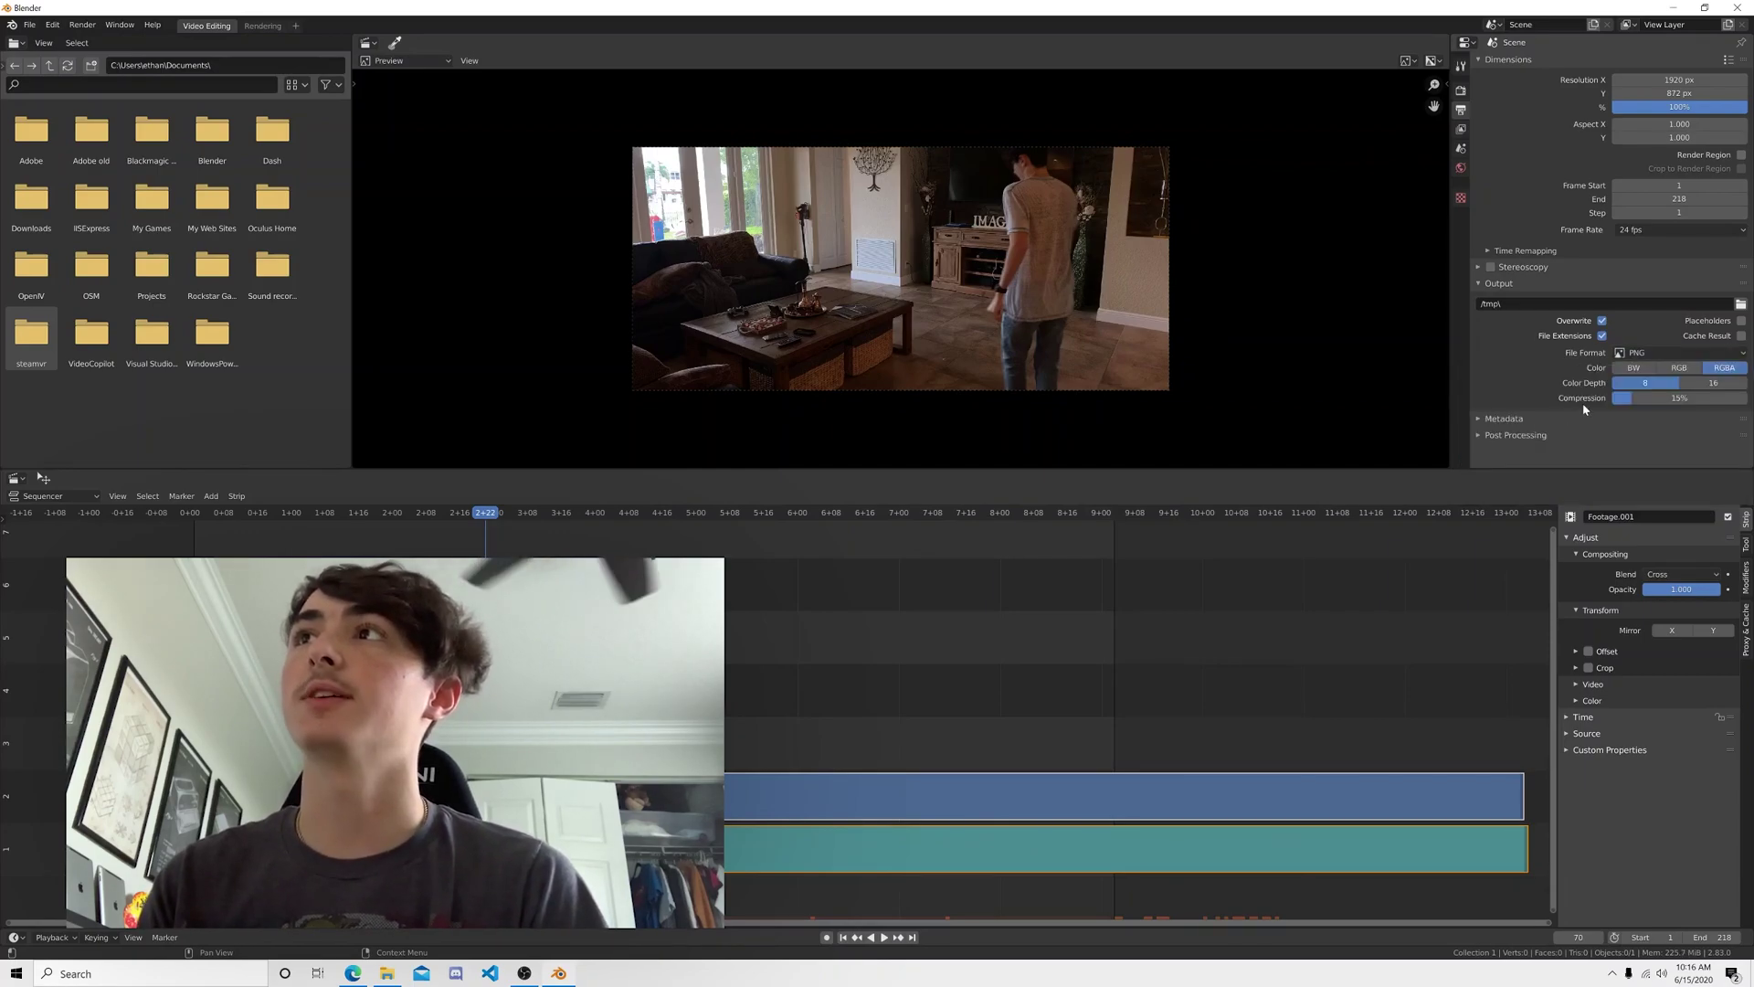
{"action": "left_click", "coordinate": [1686, 399]}
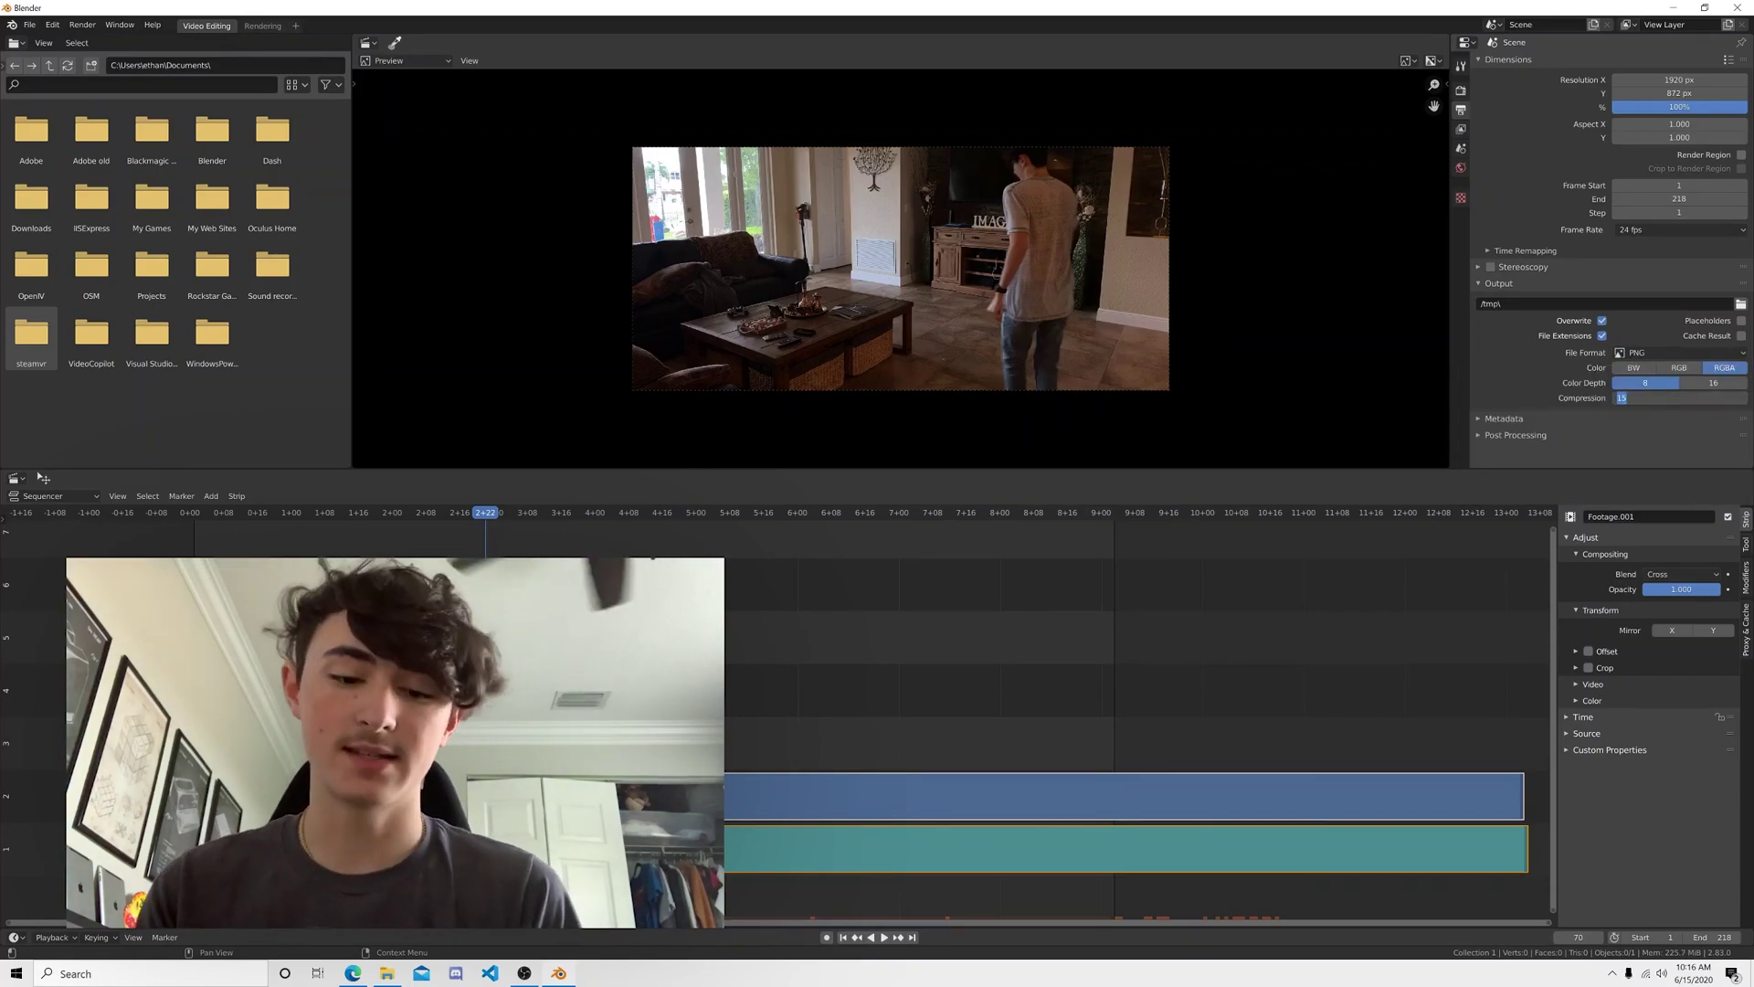
{"action": "type", "text": "5"}
{"action": "key", "text": "Return"}
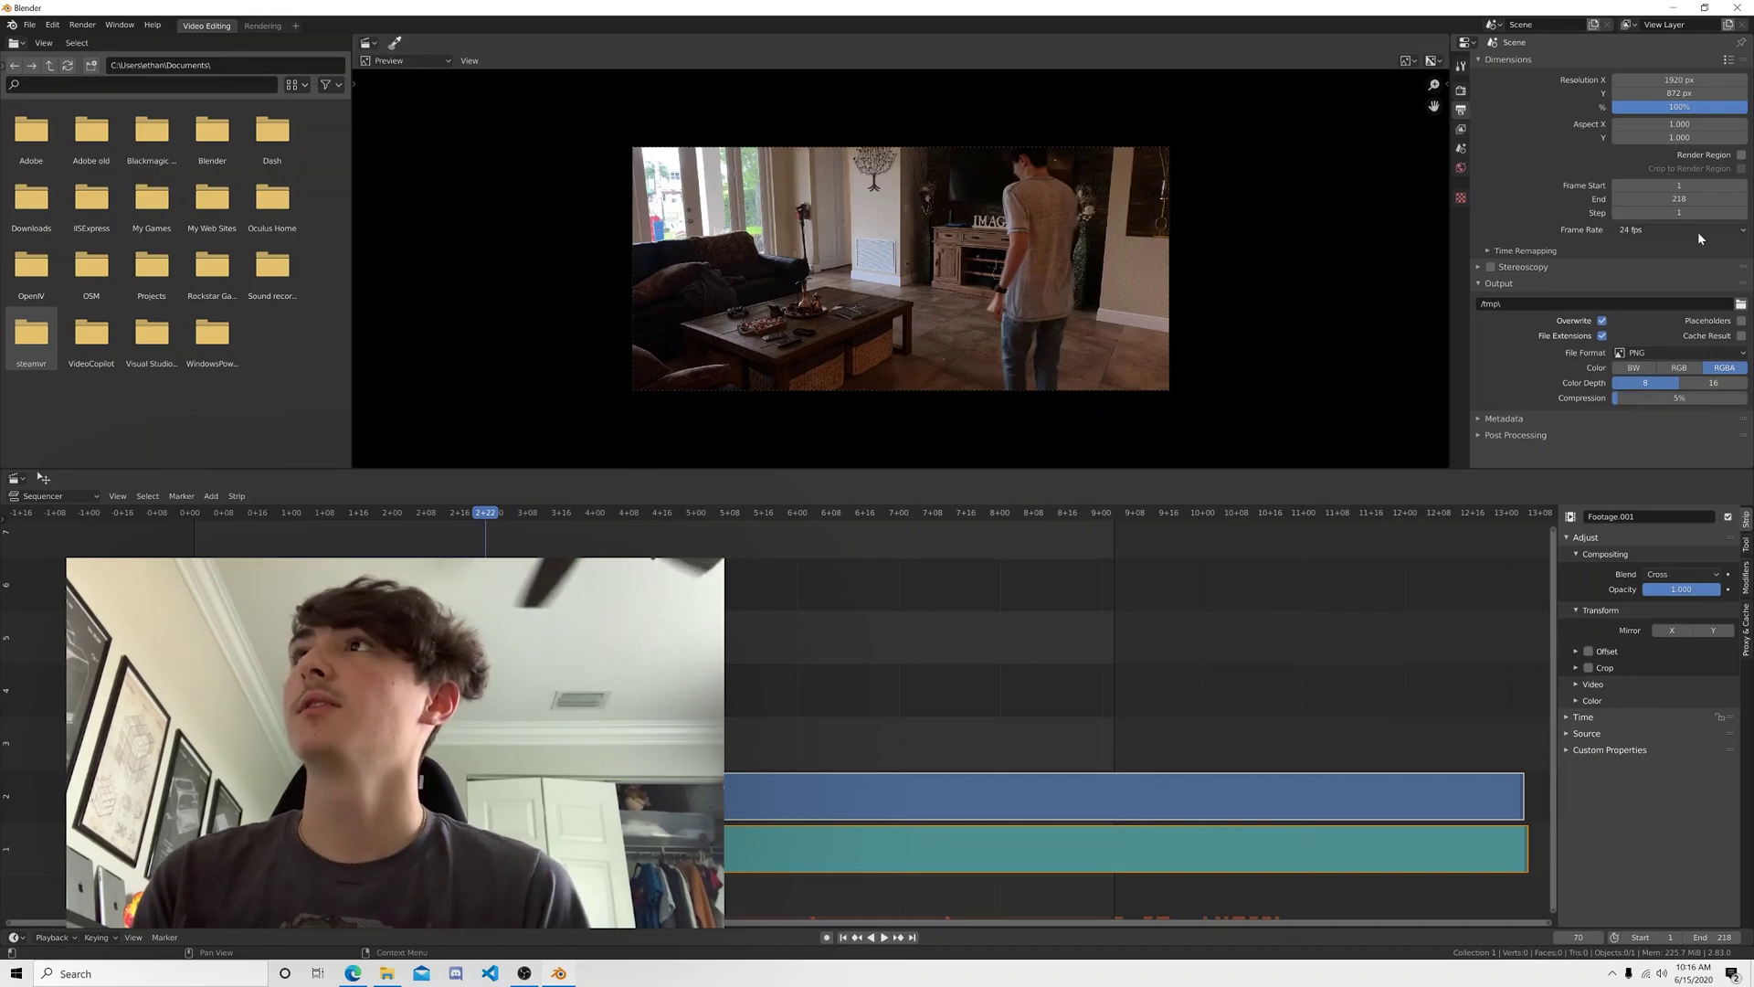
- Create a folder named Footage inside Third Person Tutorial and choose it as the render output path
{"action": "left_click", "coordinate": [1742, 304]}
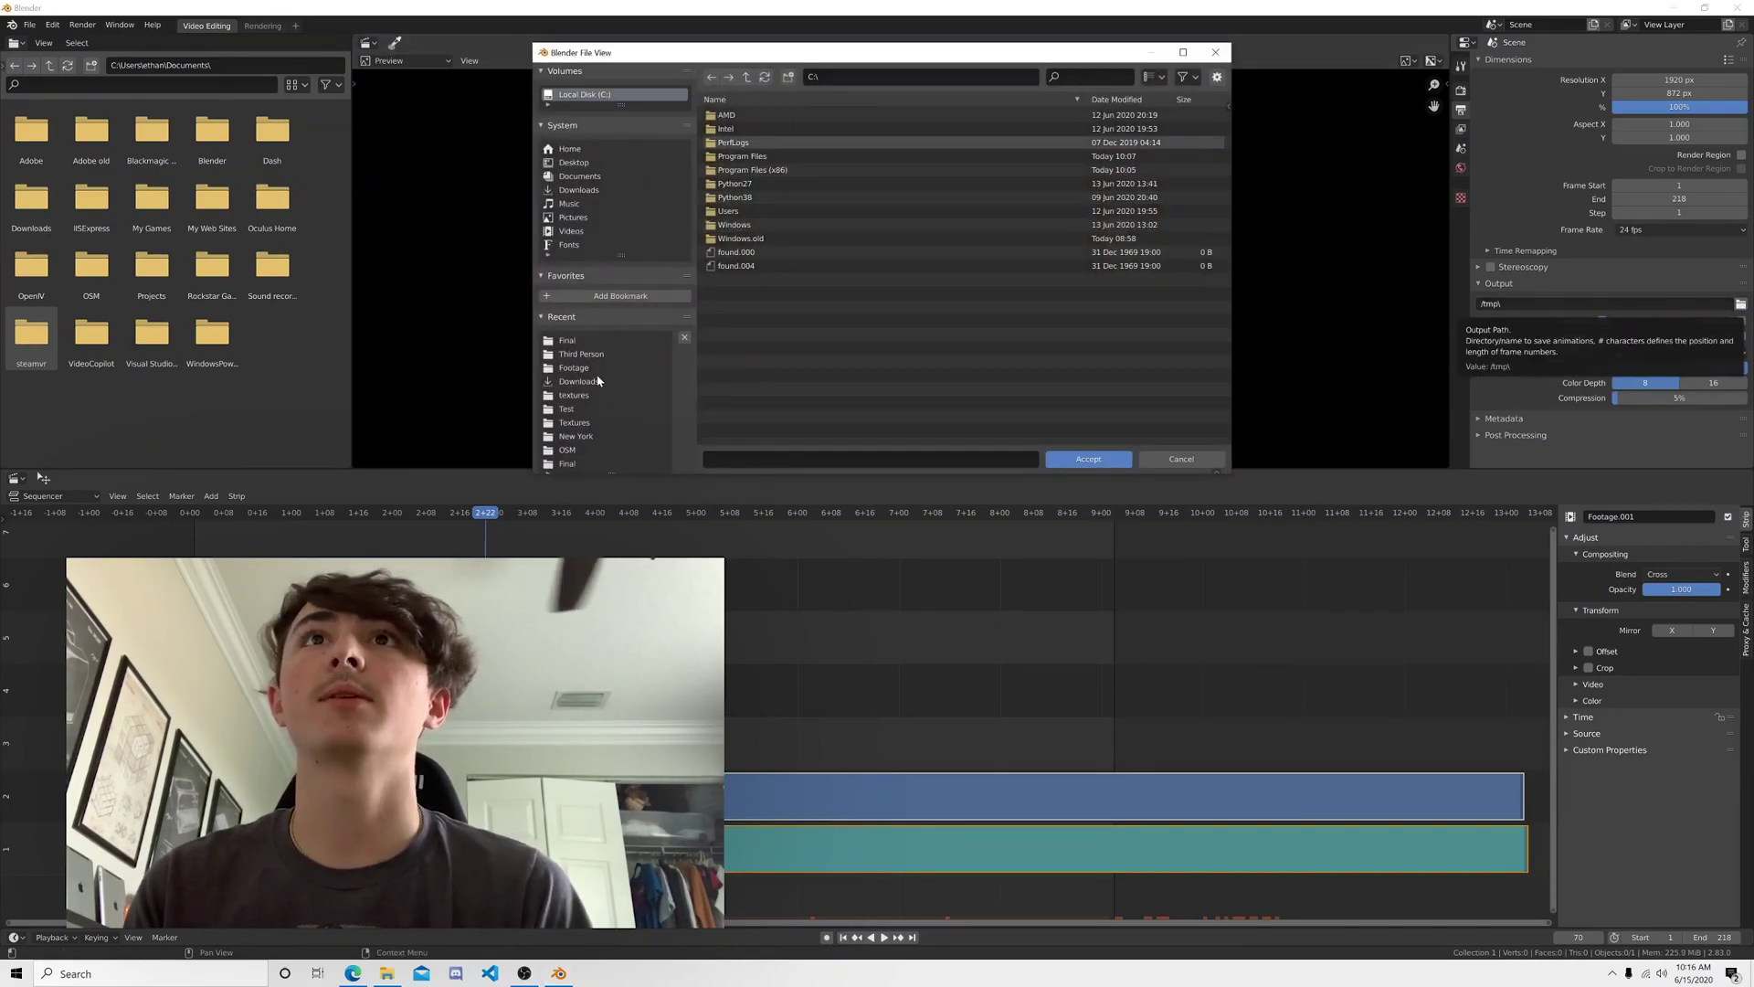
{"action": "left_click", "coordinate": [581, 354]}
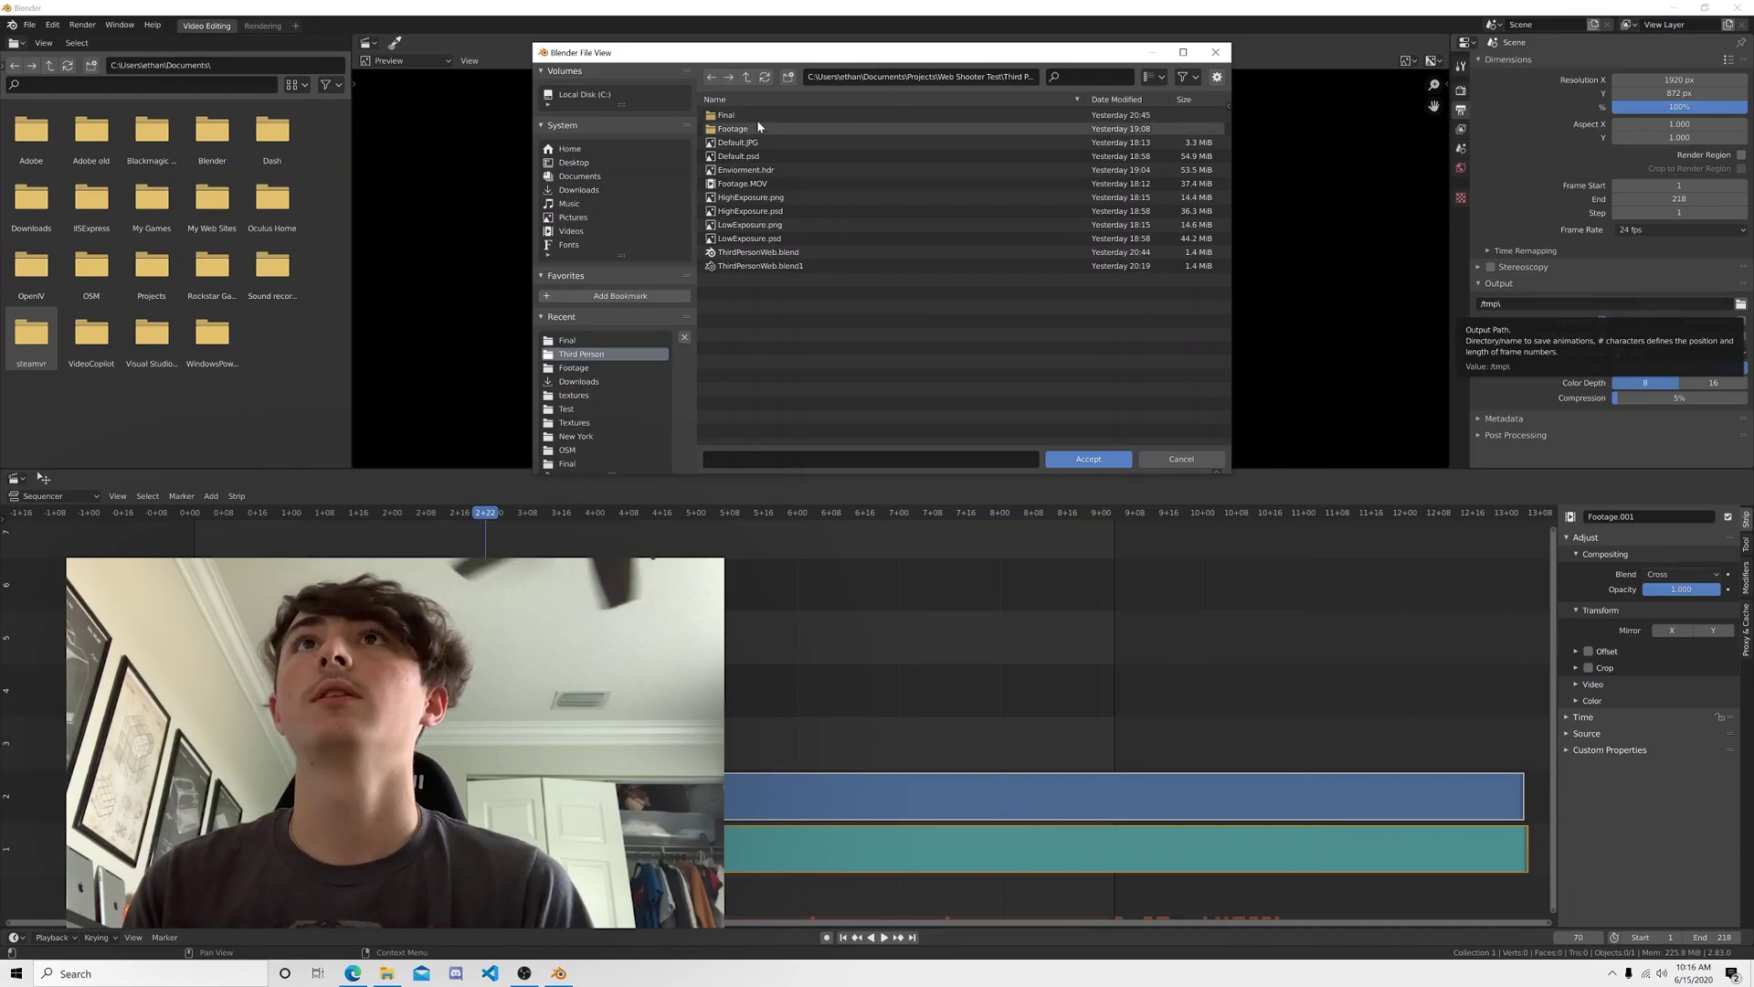
{"action": "key", "text": "BackSpace"}
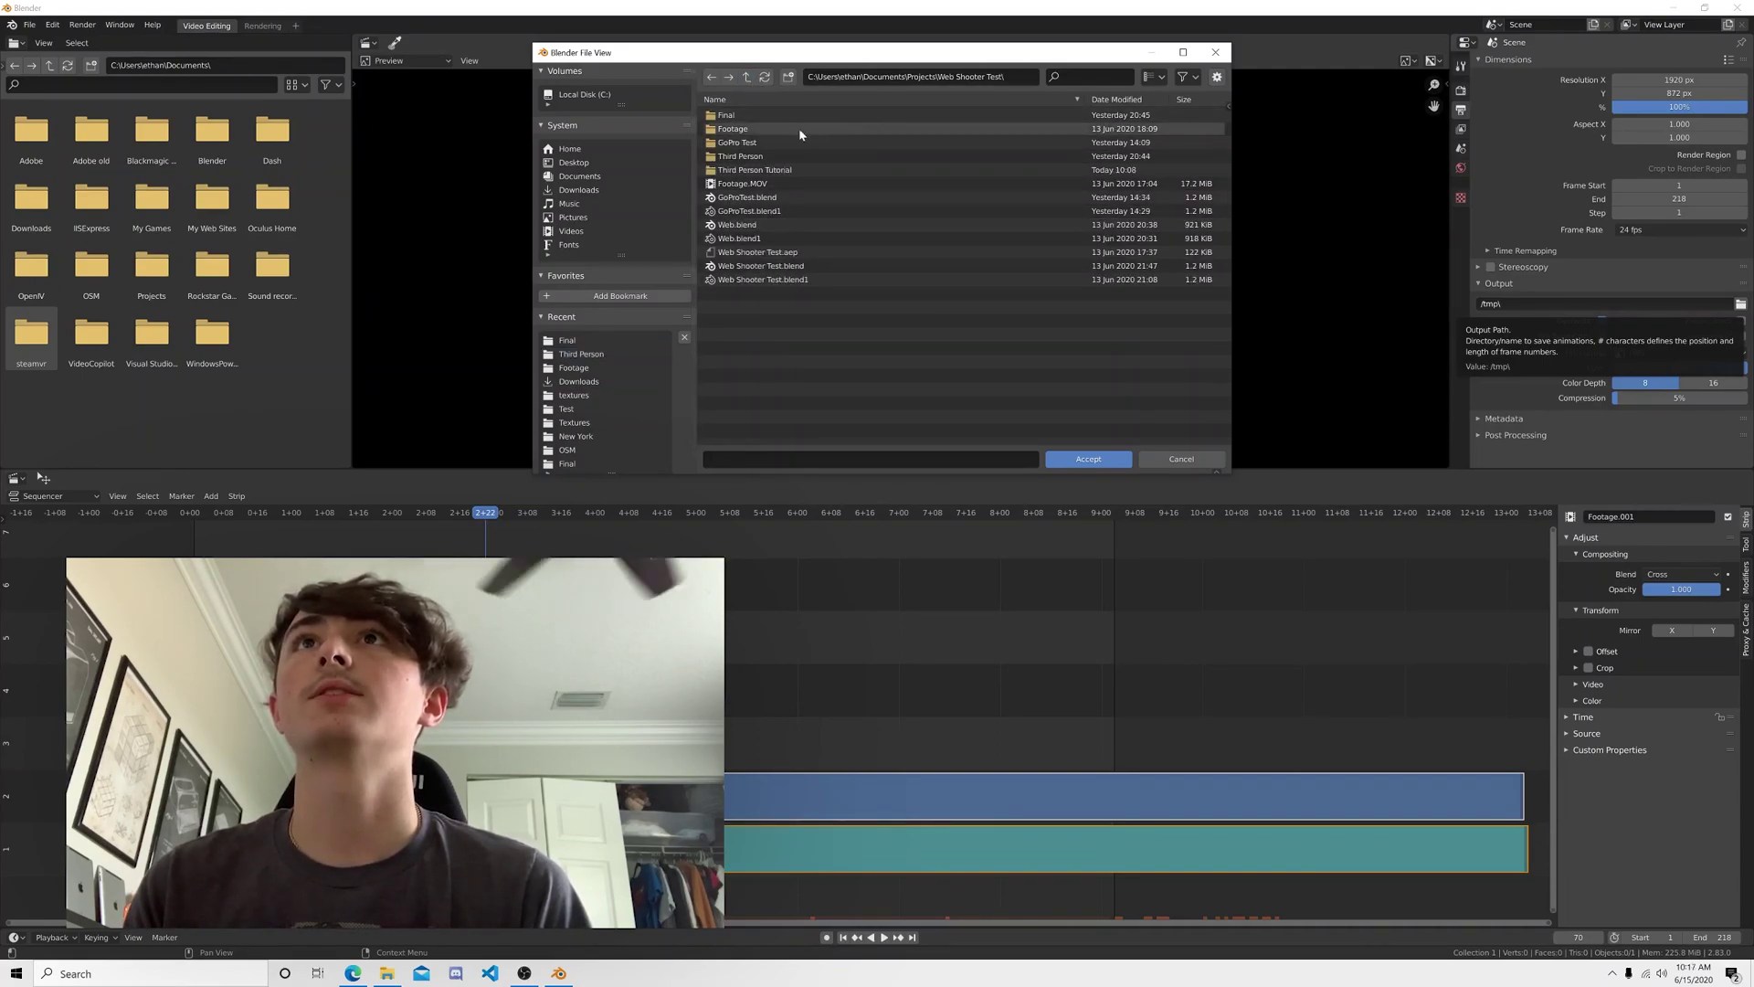
{"action": "double_click", "coordinate": [777, 170]}
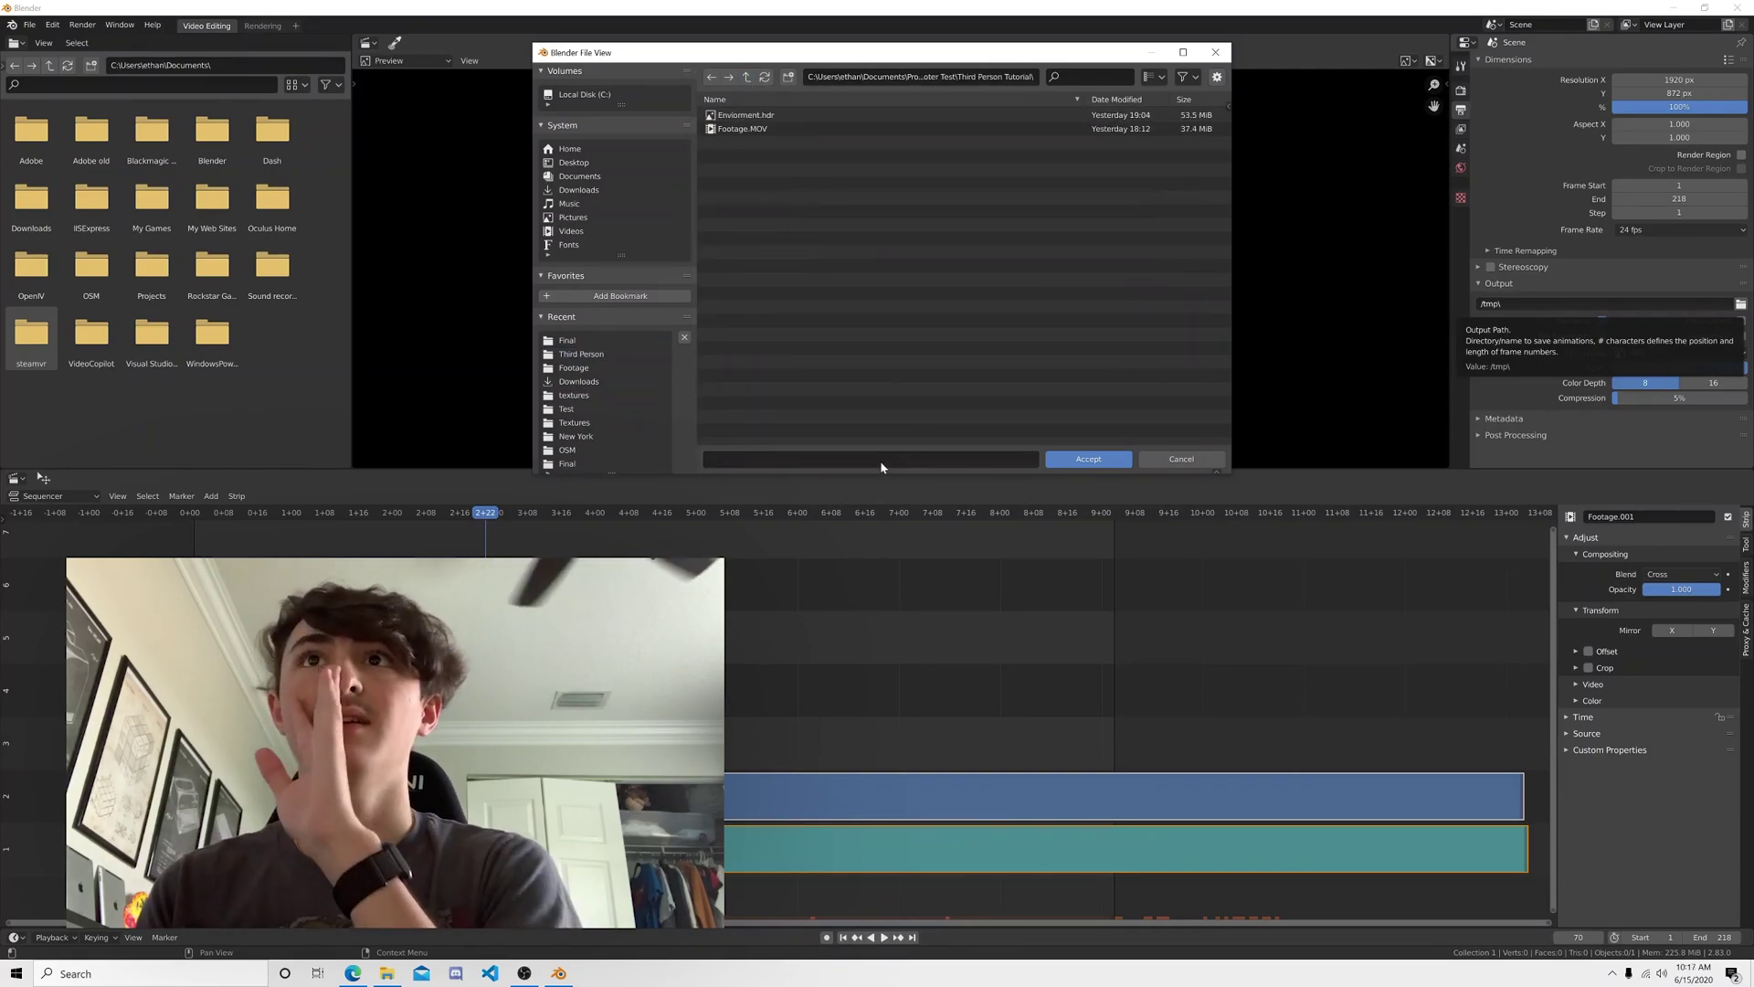
{"action": "left_click", "coordinate": [789, 78]}
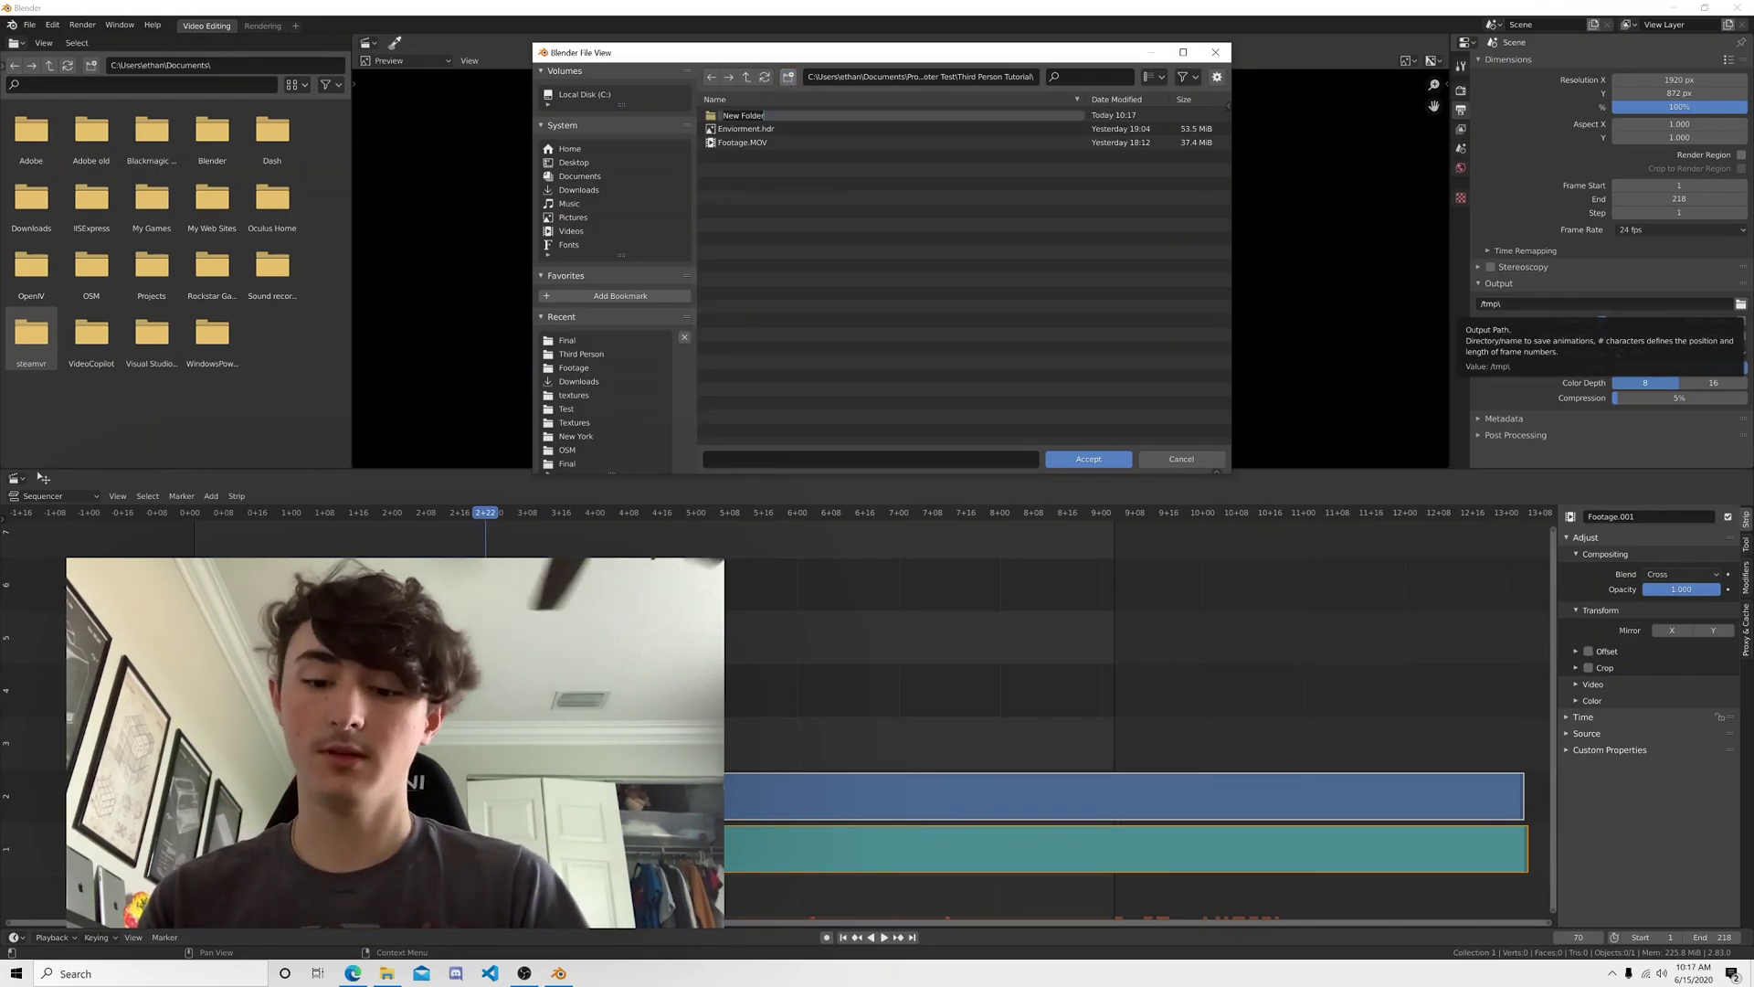
{"action": "key", "text": "Return"}
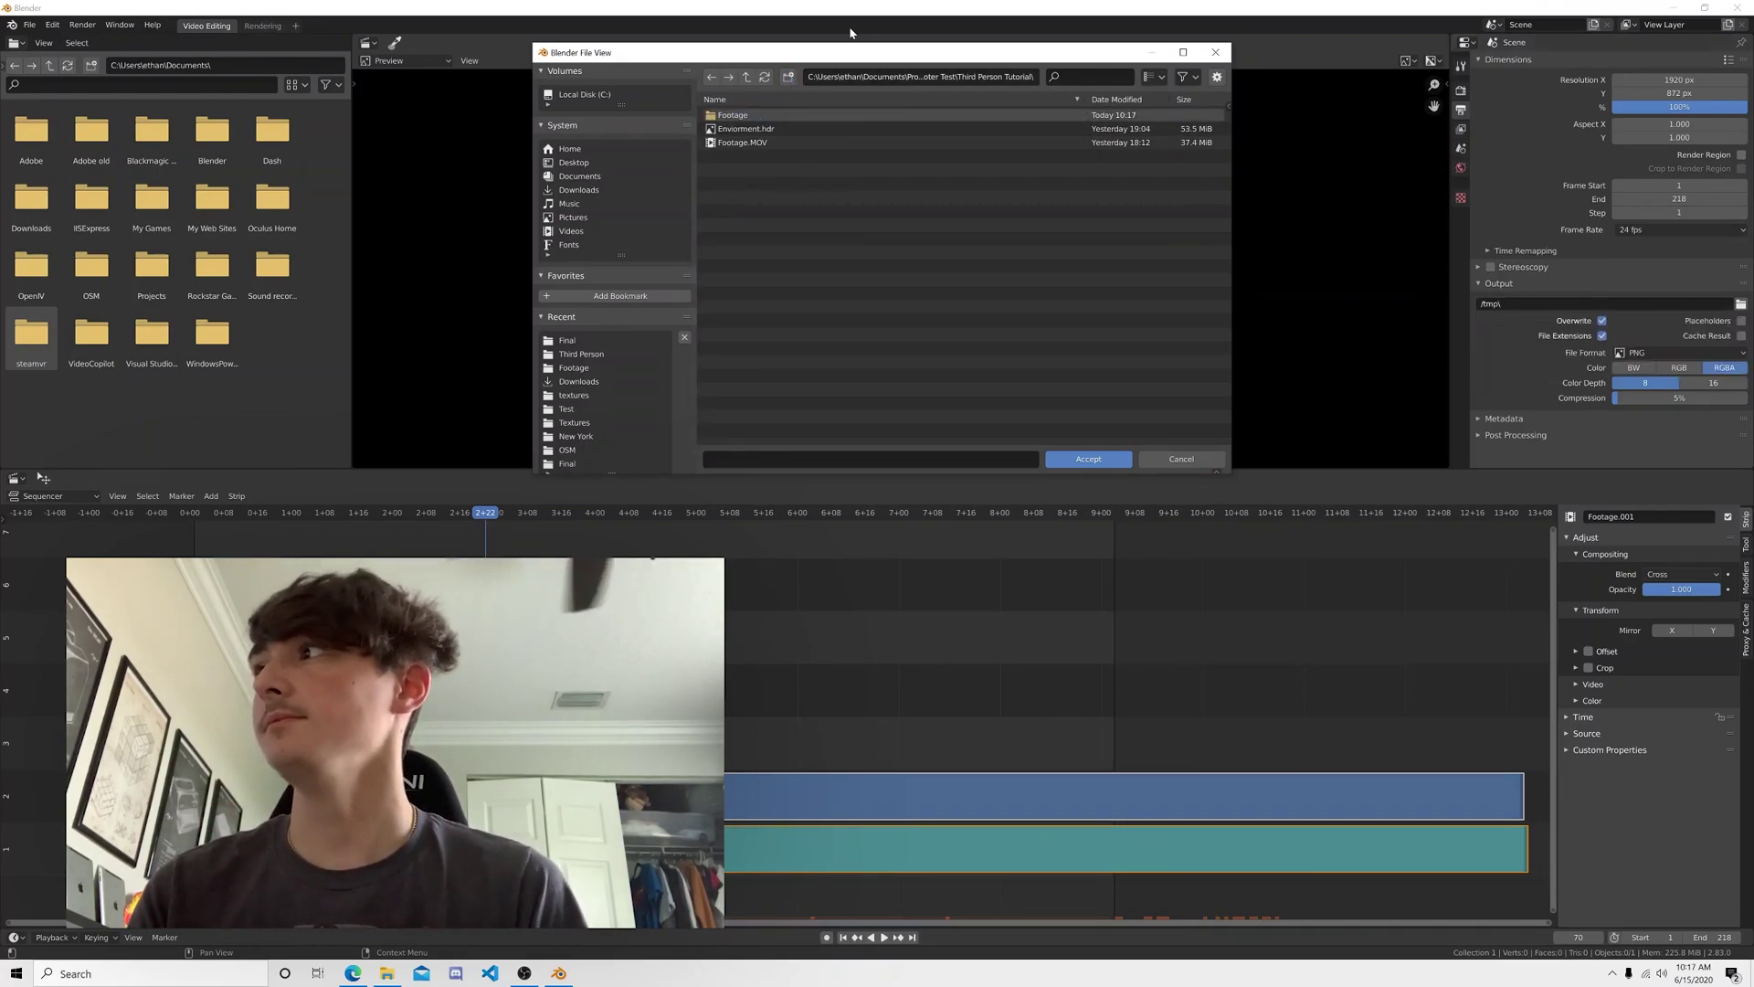
{"action": "double_click", "coordinate": [732, 115]}
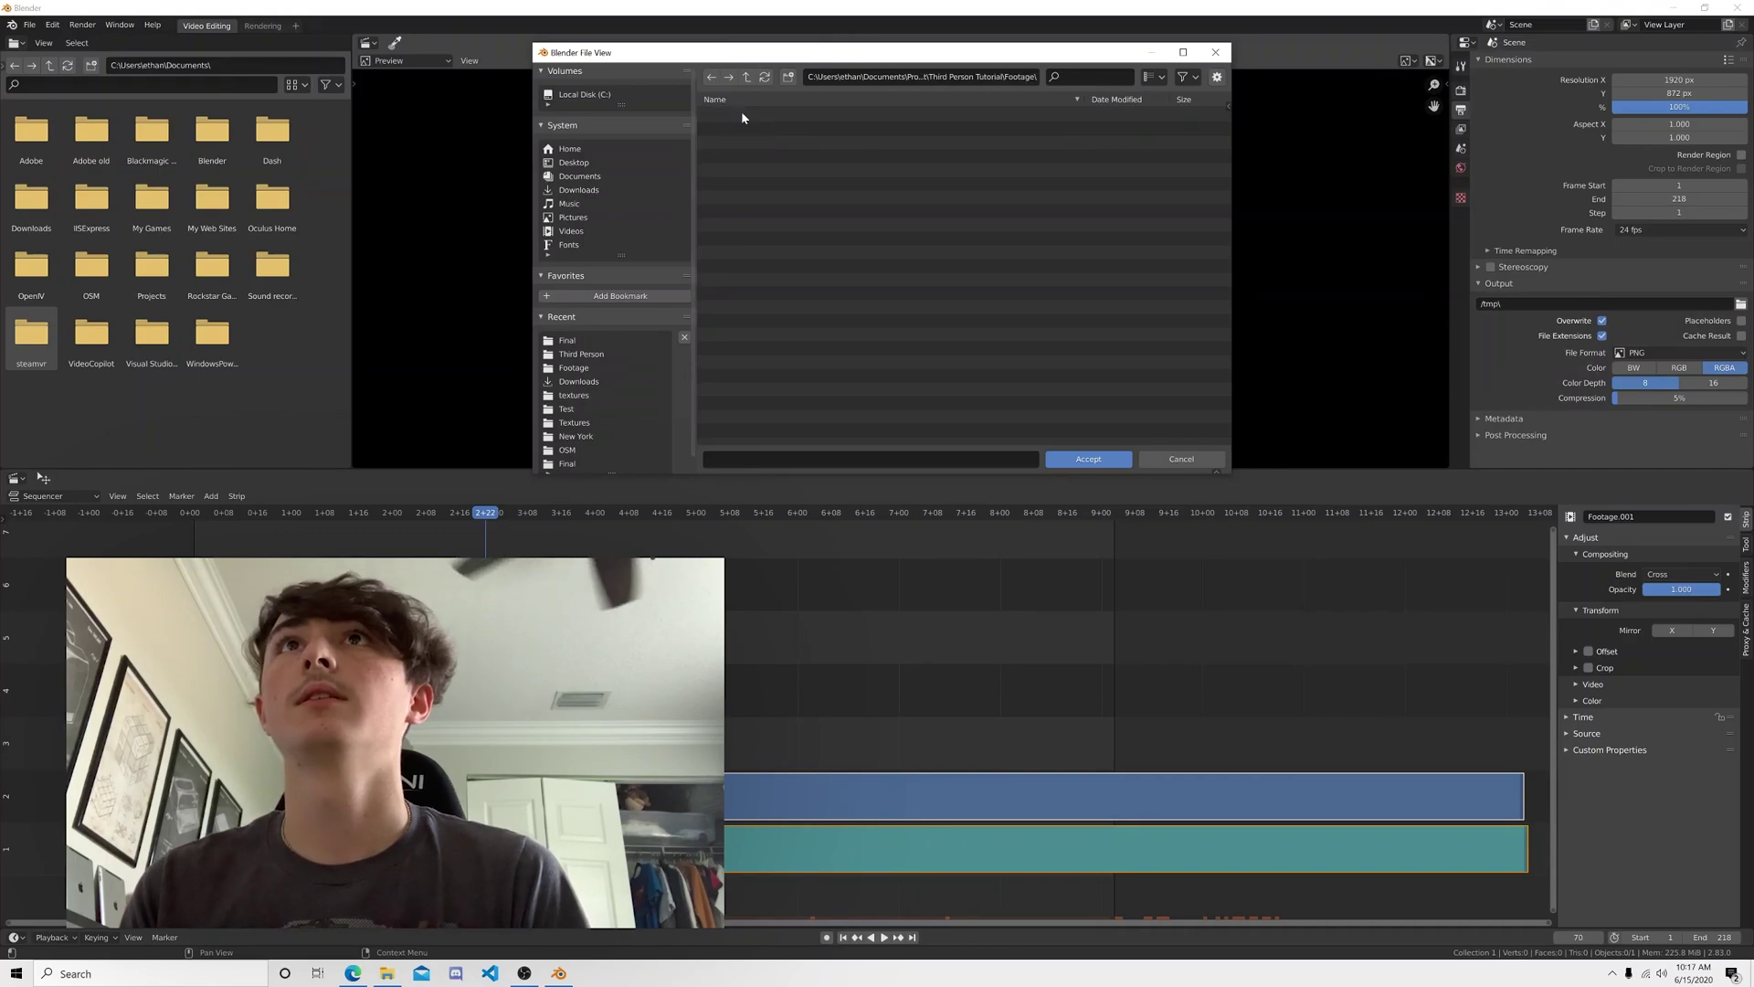
{"action": "left_click", "coordinate": [1088, 459]}
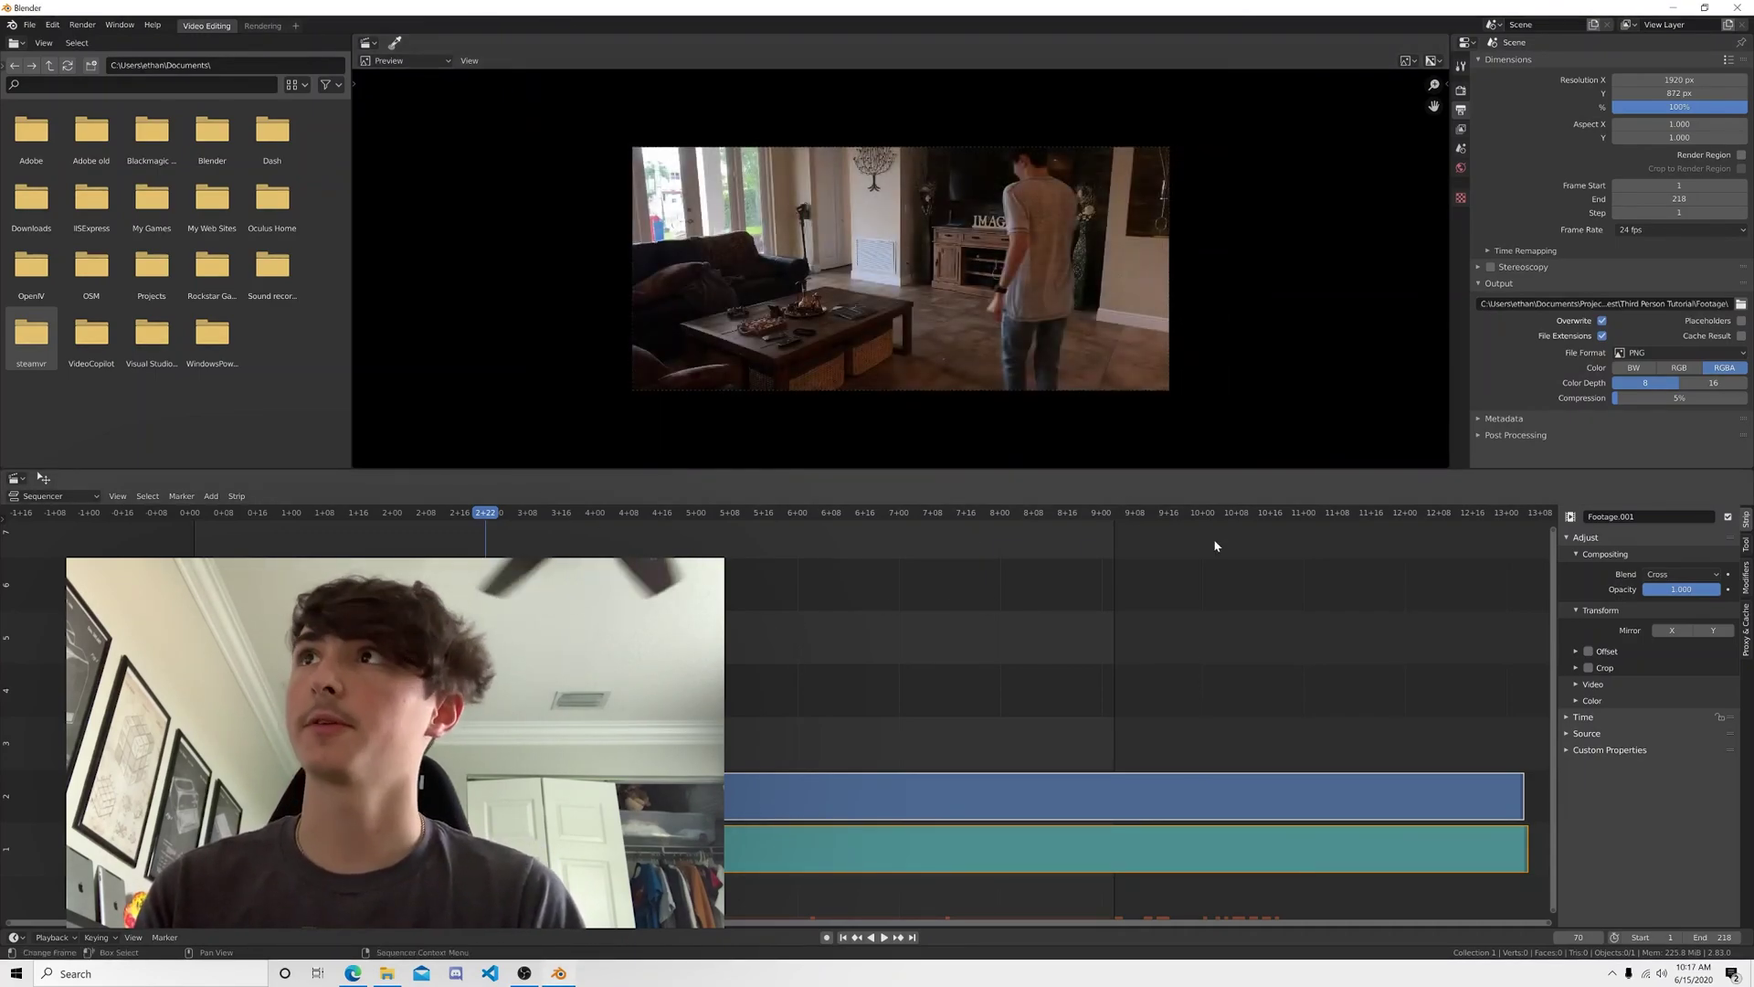
- Render the whole animation as an image sequence and close the render window once the last frame is done
{"action": "key", "text": "ctrl+F12"}
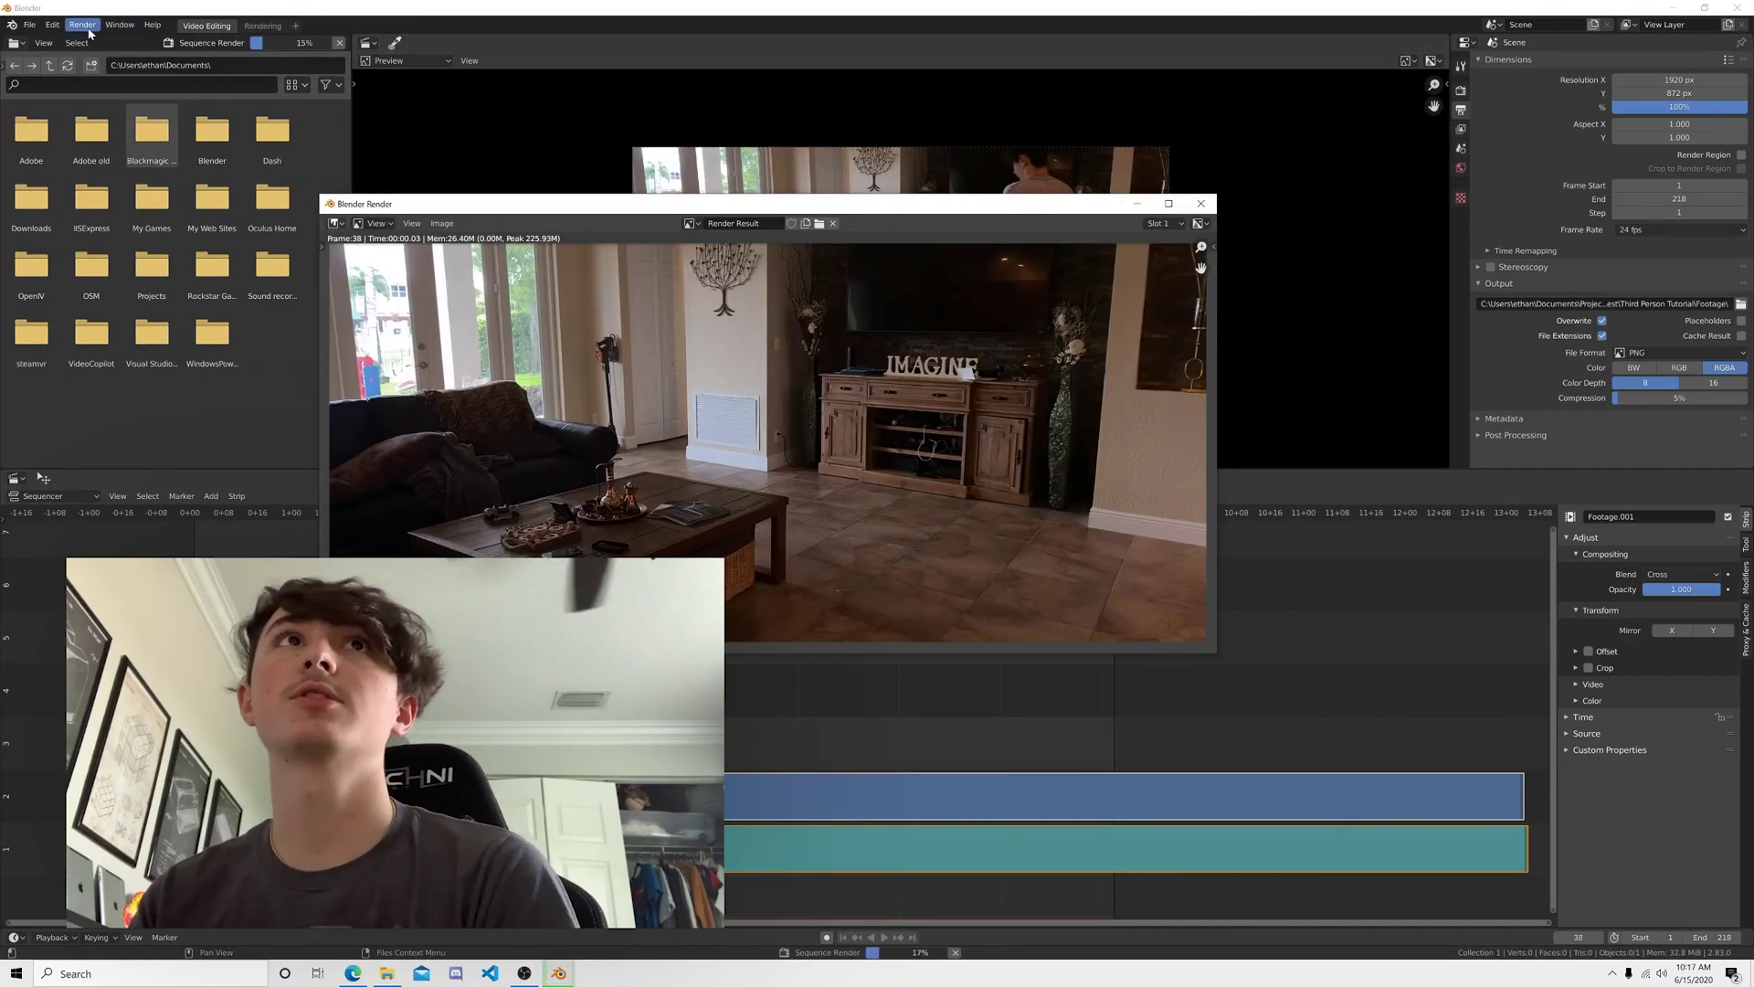
{"action": "left_click", "coordinate": [83, 25]}
{"action": "mouse_move", "coordinate": [561, 974]}
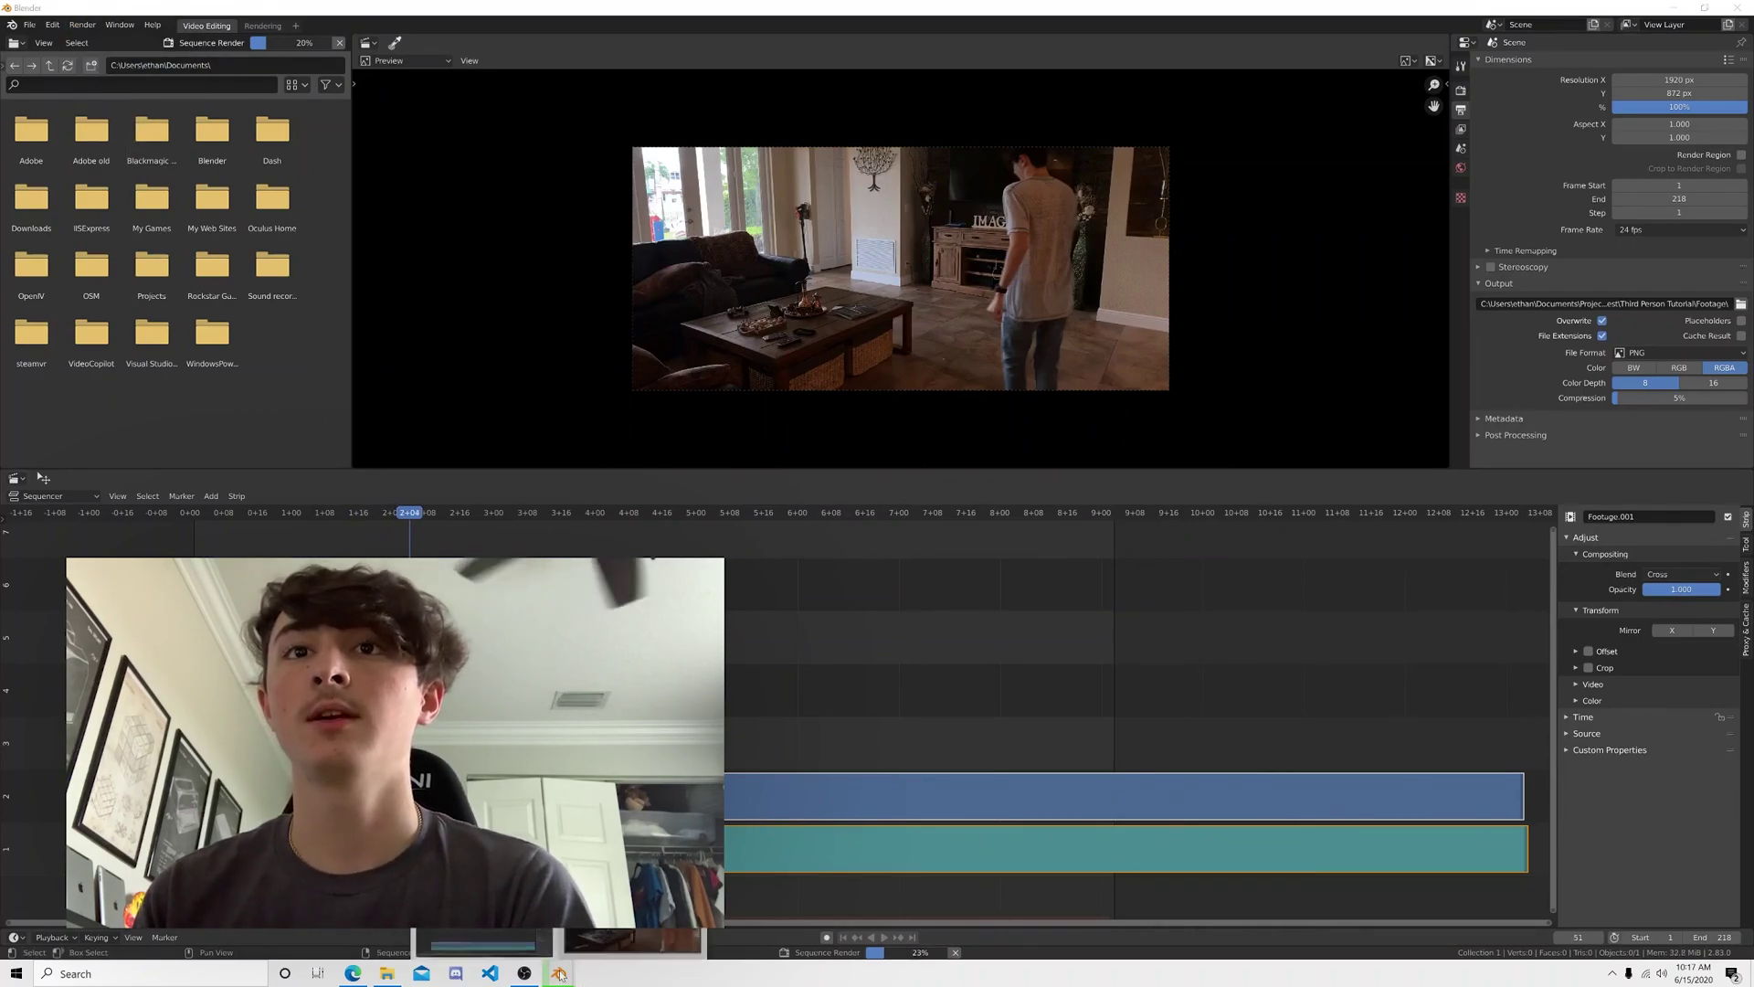
{"action": "left_click", "coordinate": [672, 941]}
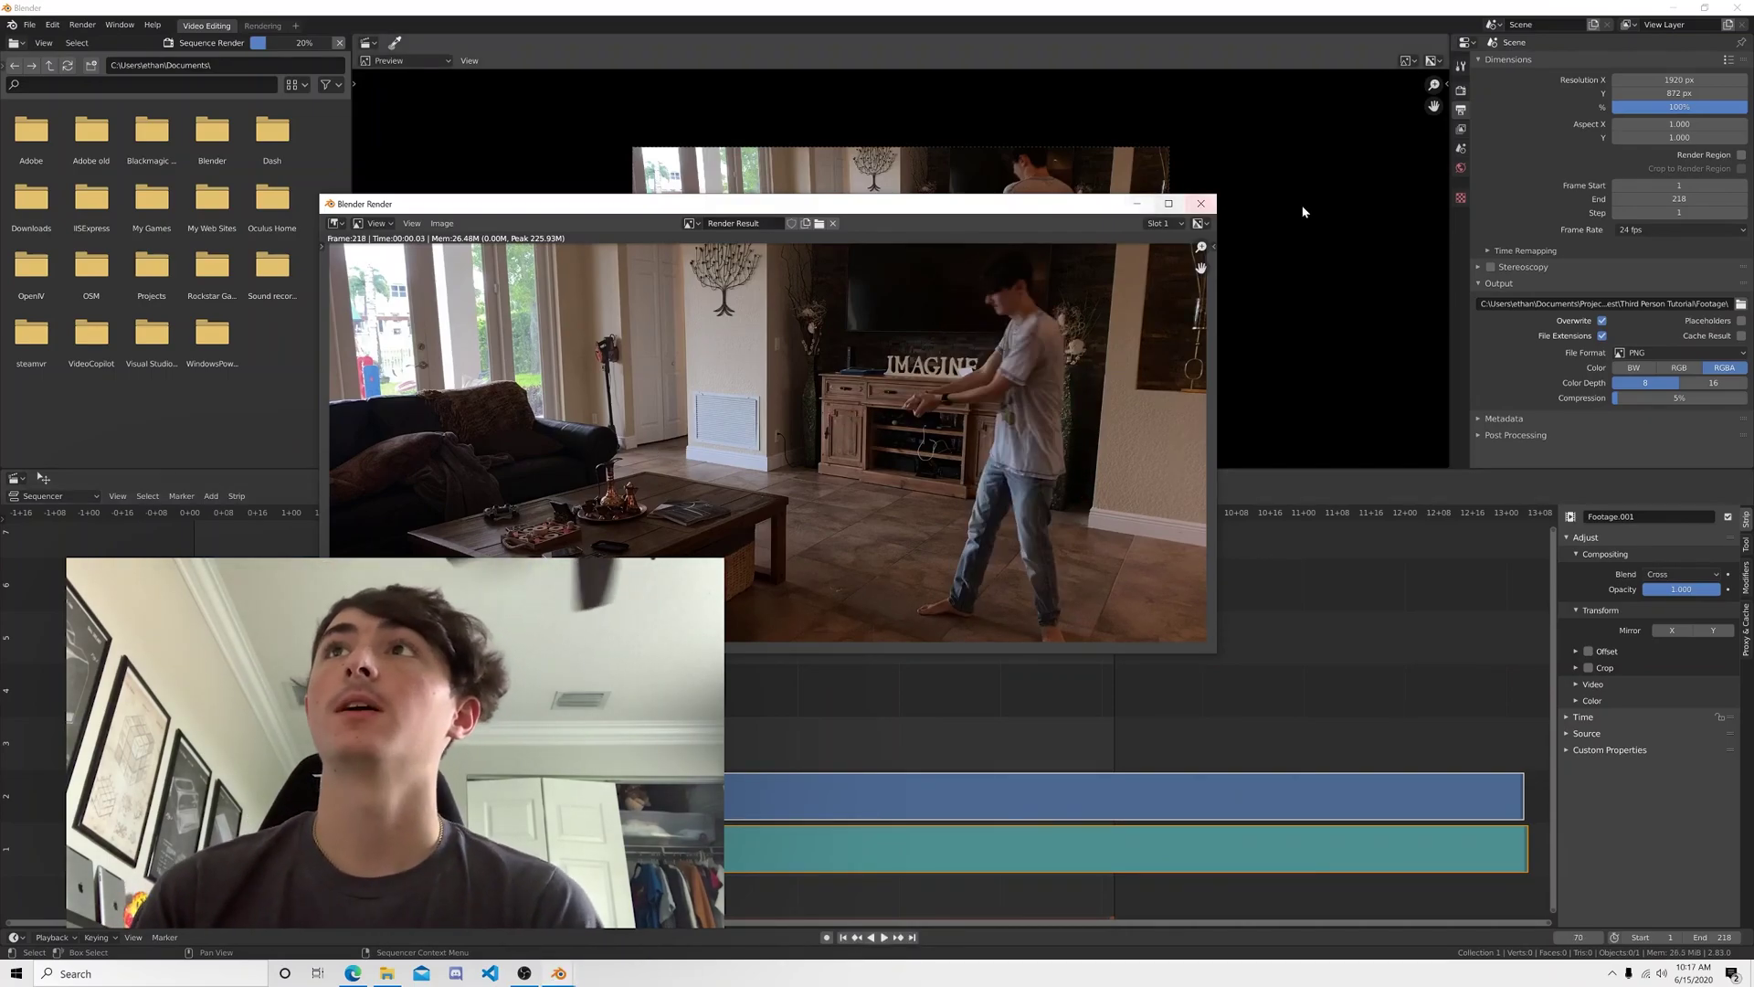
{"action": "left_click", "coordinate": [1200, 203]}
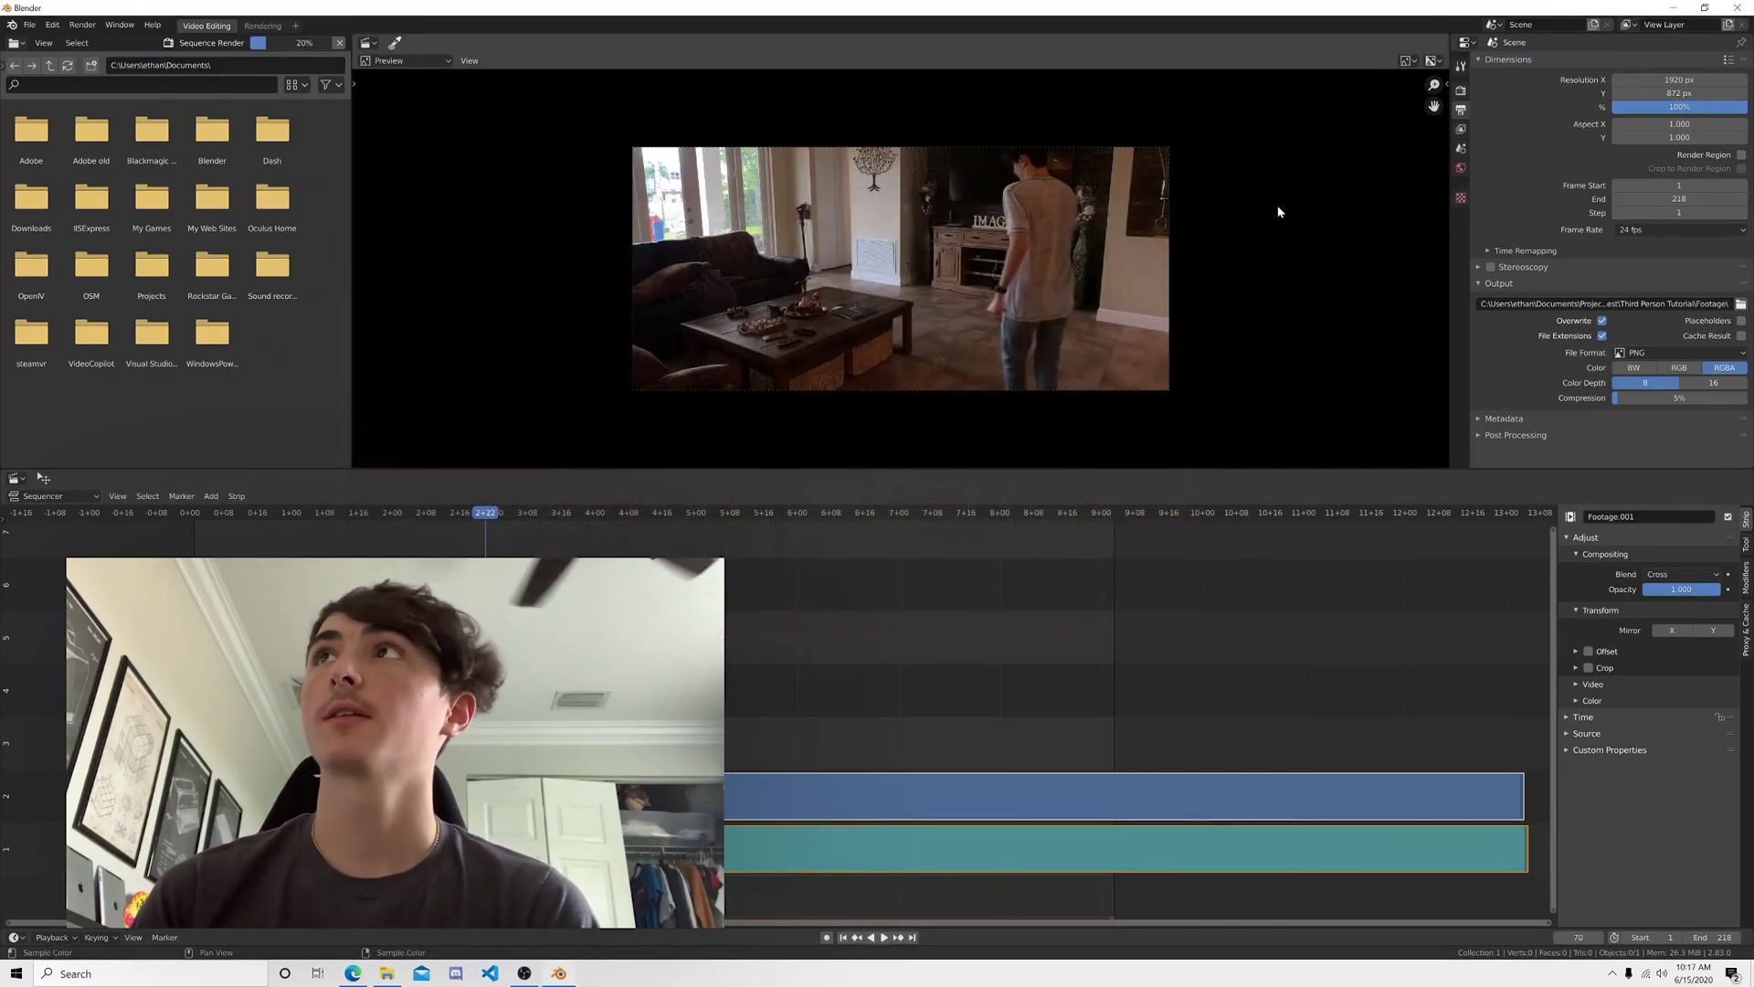
- Switch to File Explorer and preview the Enviorment HDR file in the Third Person Tutorial folder
{"action": "left_click", "coordinate": [1670, 7]}
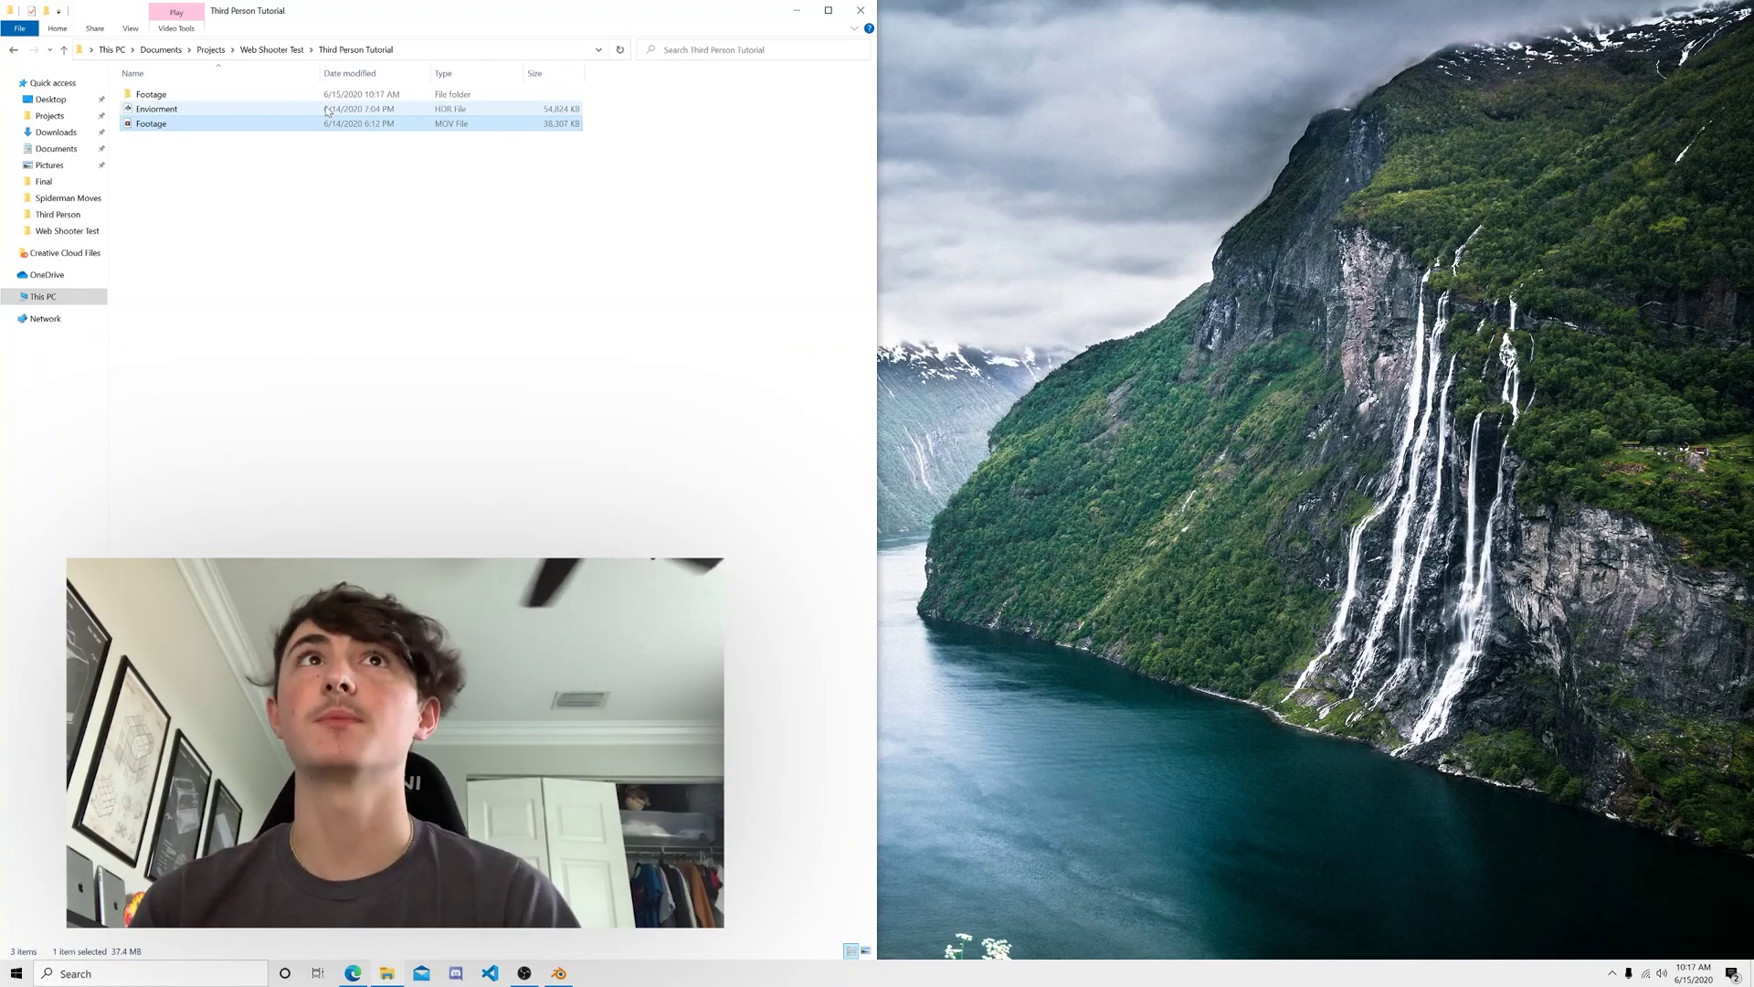
{"action": "left_click", "coordinate": [326, 111]}
{"action": "key", "text": "space"}
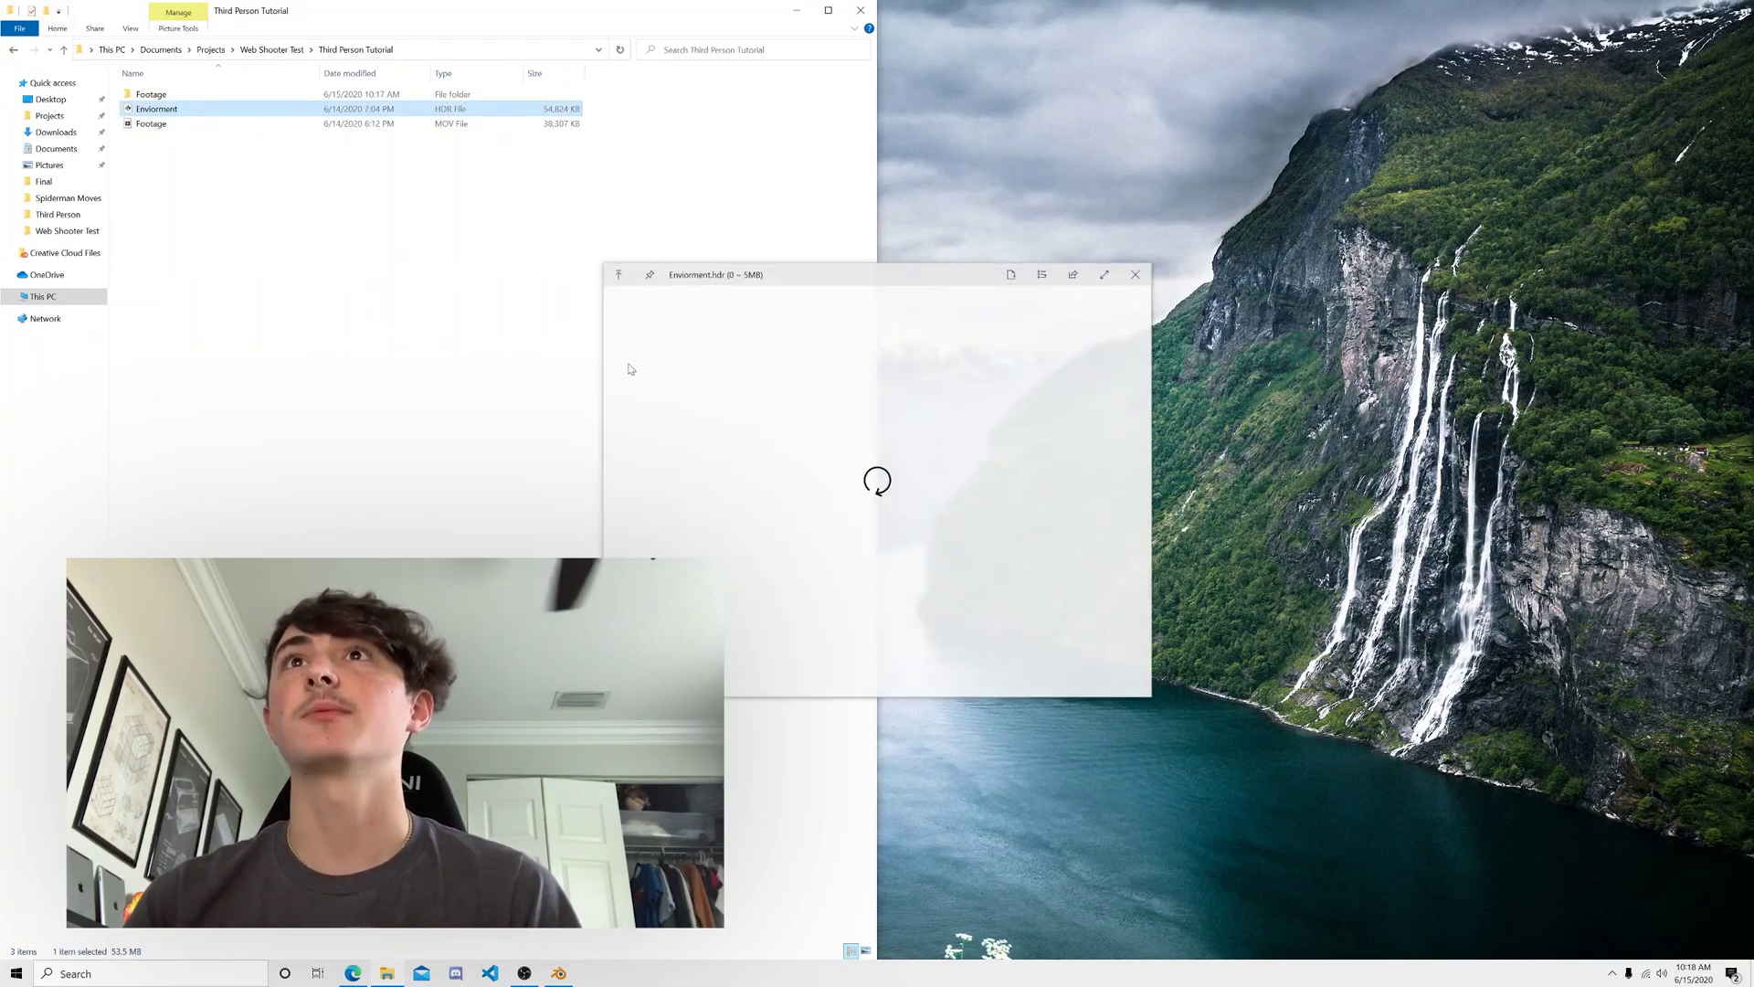
{"action": "key", "text": "space"}
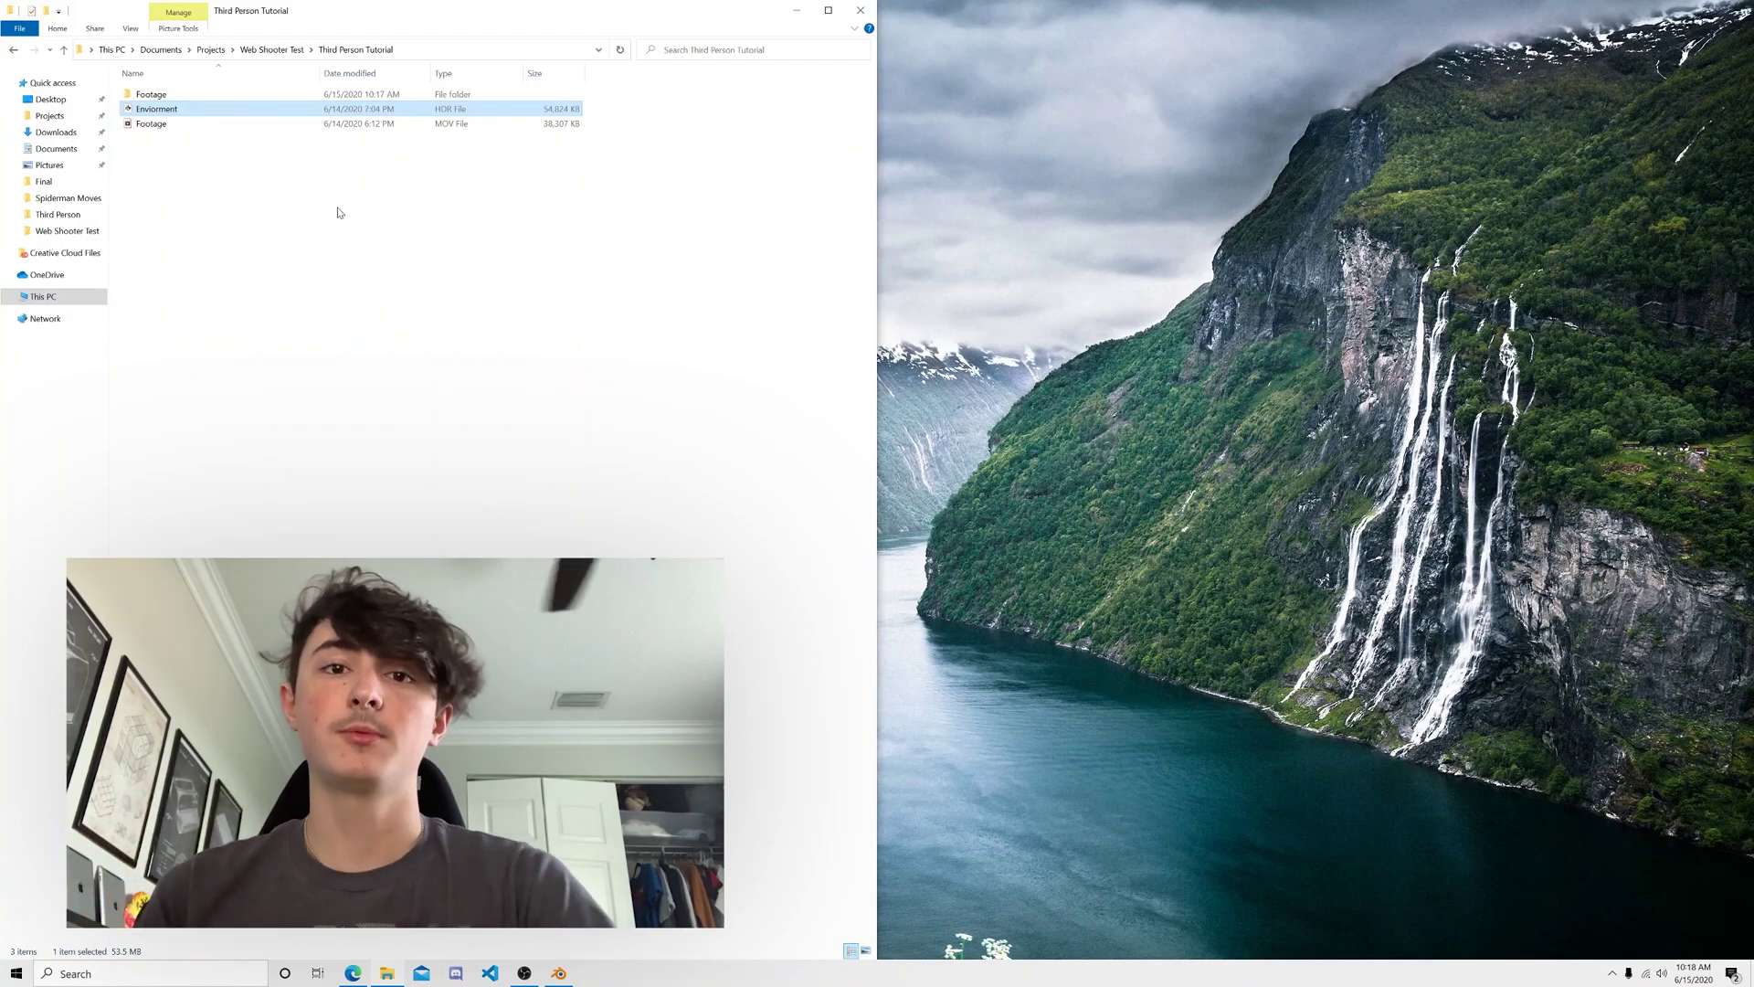
- Open the Footage folder and check the rendered PNG frames through to the last one
{"action": "double_click", "coordinate": [166, 95]}
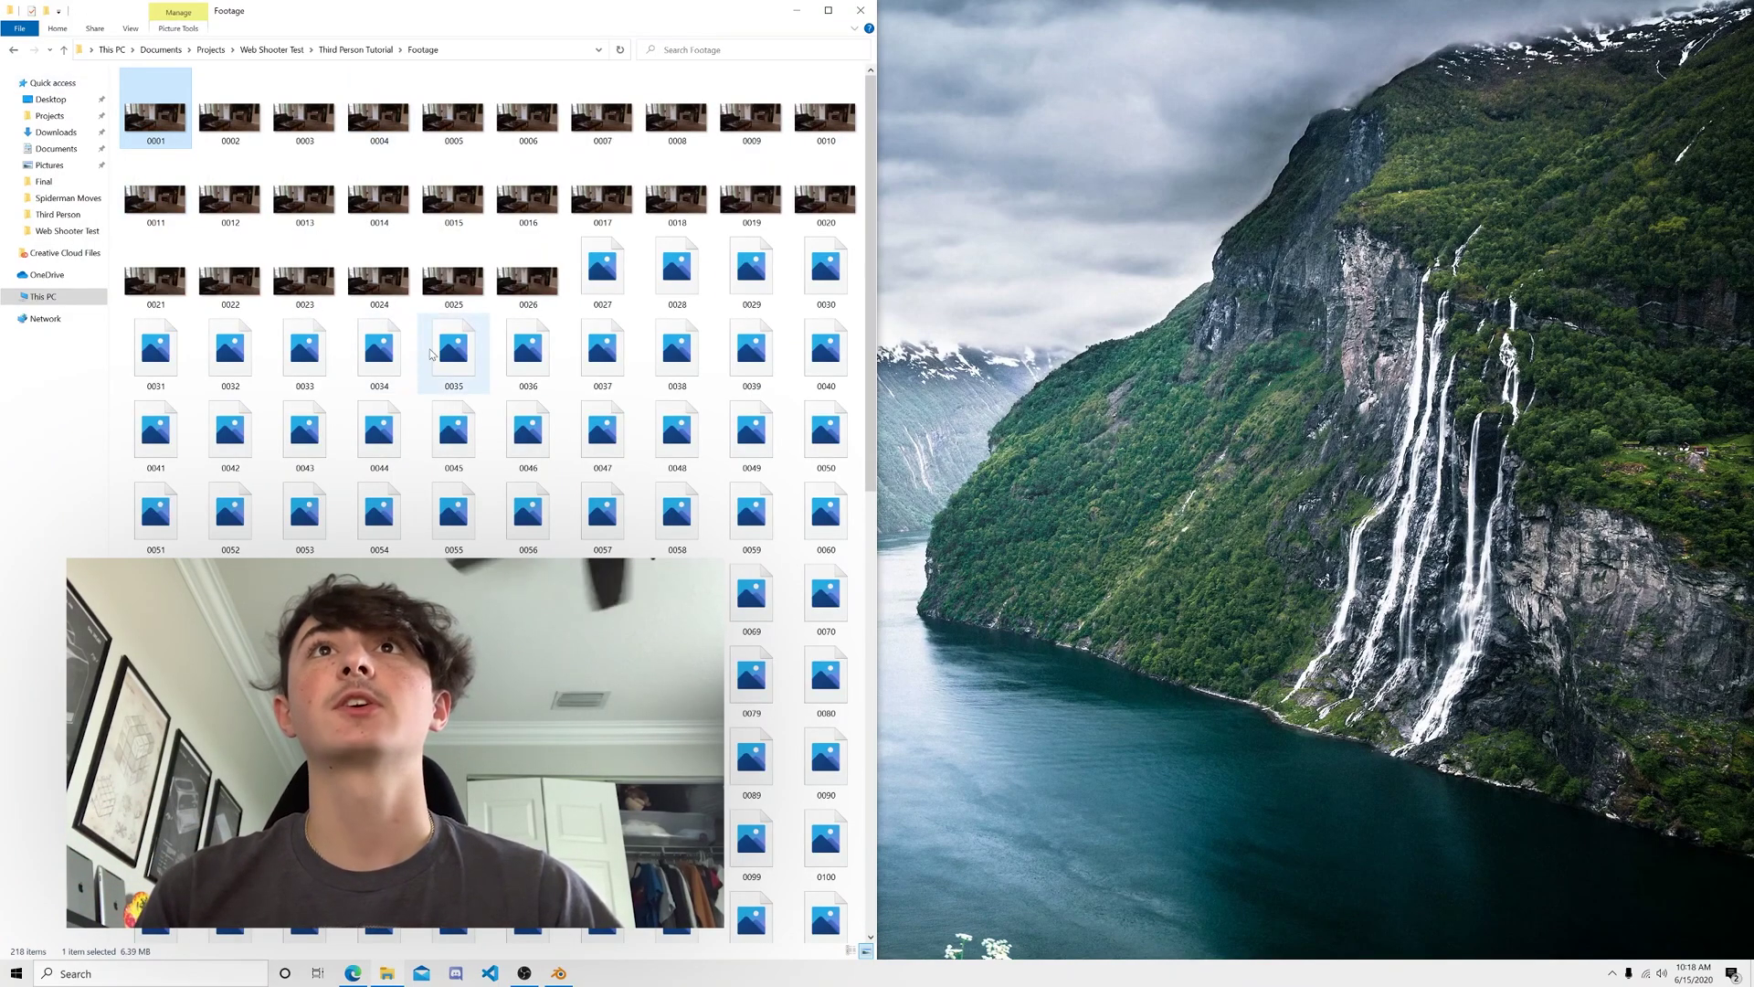
{"action": "key", "text": "End"}
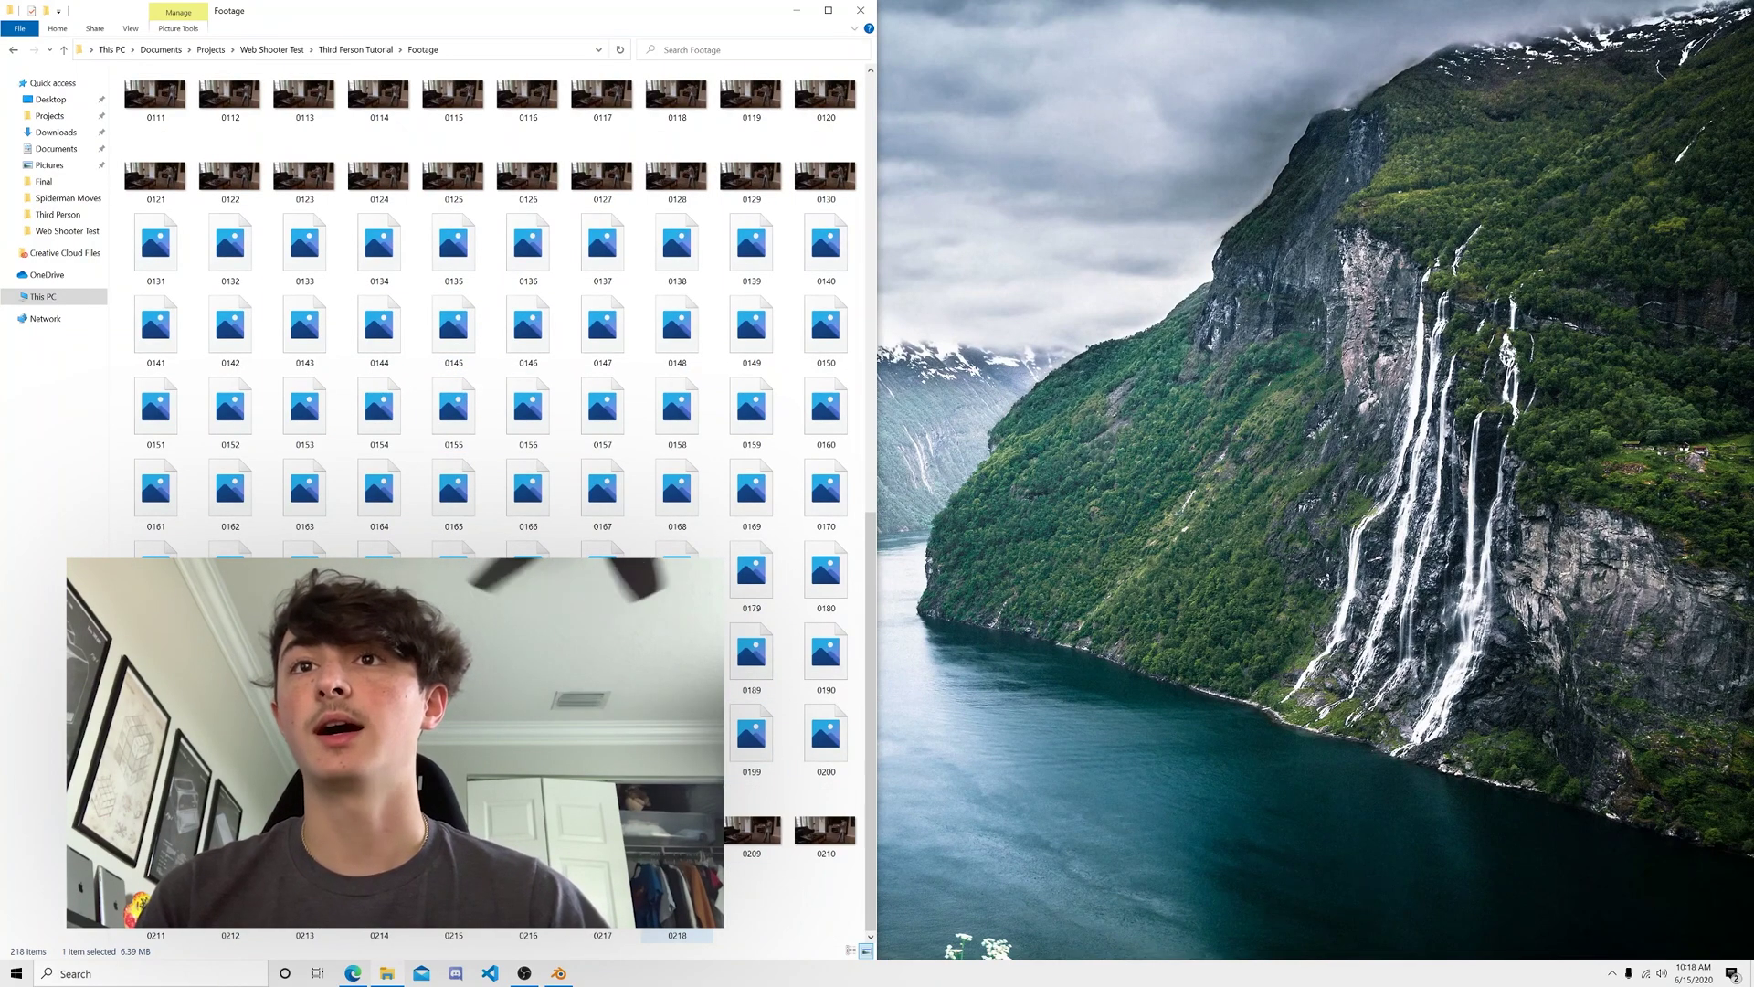
- Preview the rendered PNG frames one after another, starting from frame 0001, and close the preview
{"action": "key", "text": "Home"}
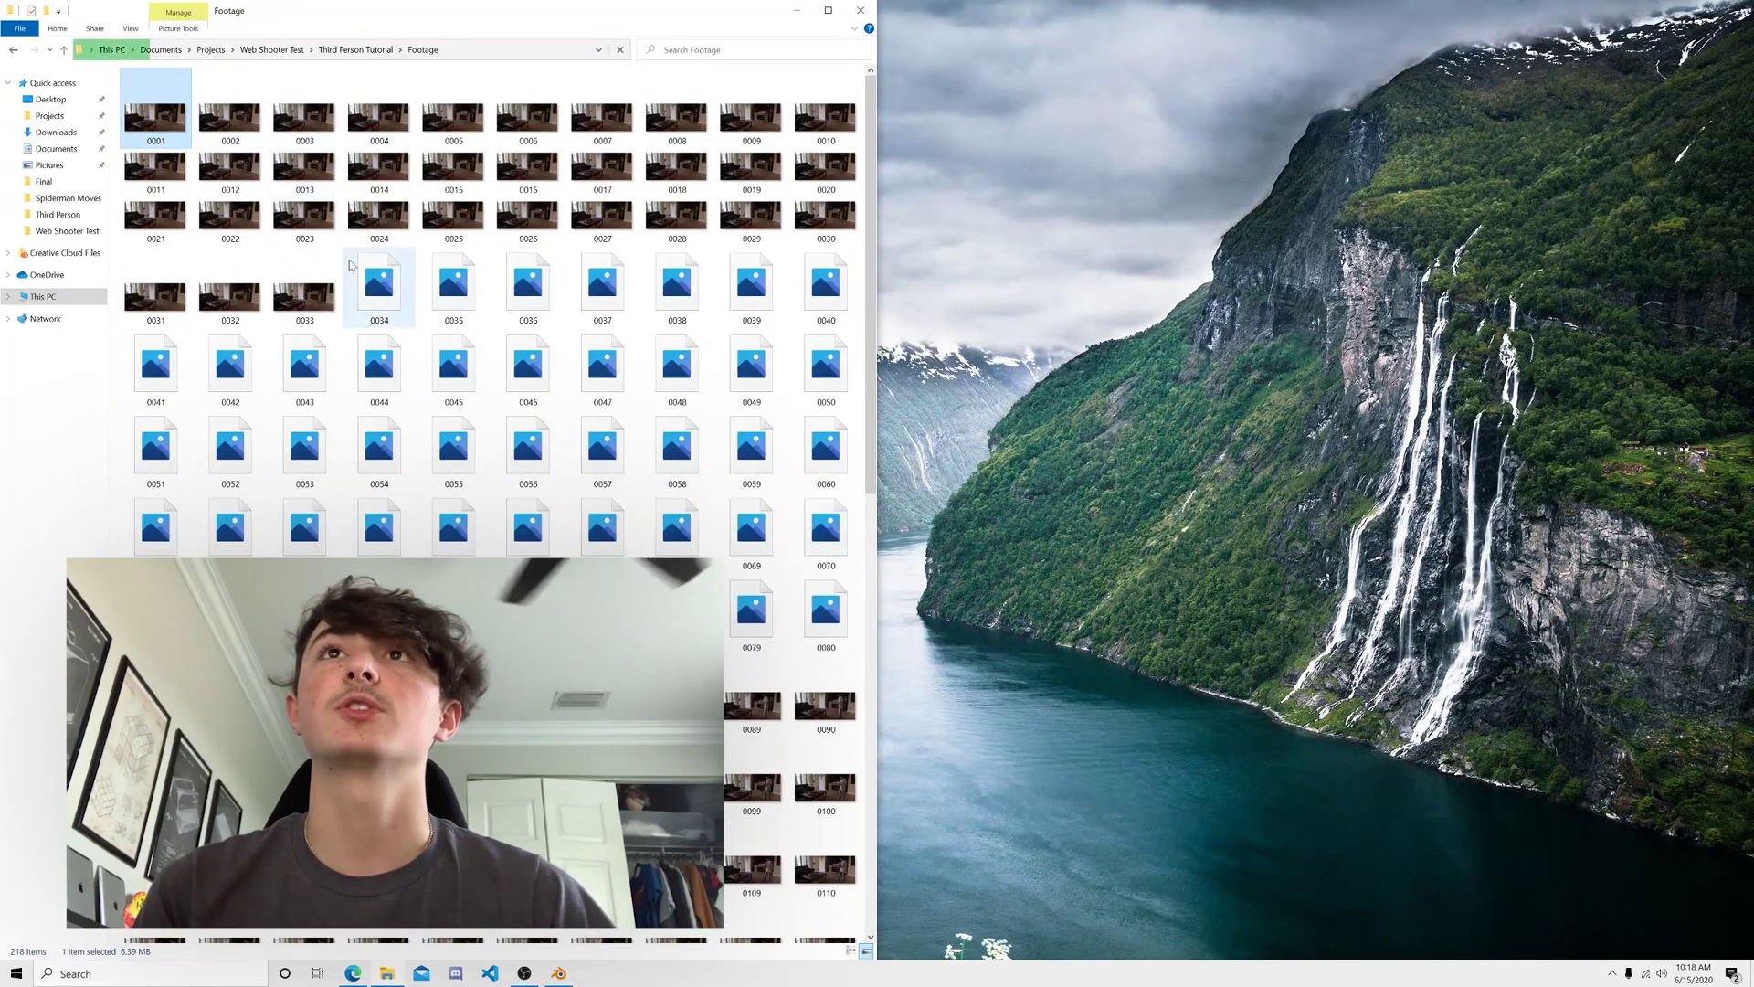
{"action": "key", "text": "Return"}
{"action": "key", "text": "Right"}
{"action": "key", "text": "Right"}
{"action": "key", "text": "Right"}
{"action": "key", "text": "Right"}
{"action": "key", "text": "Right"}
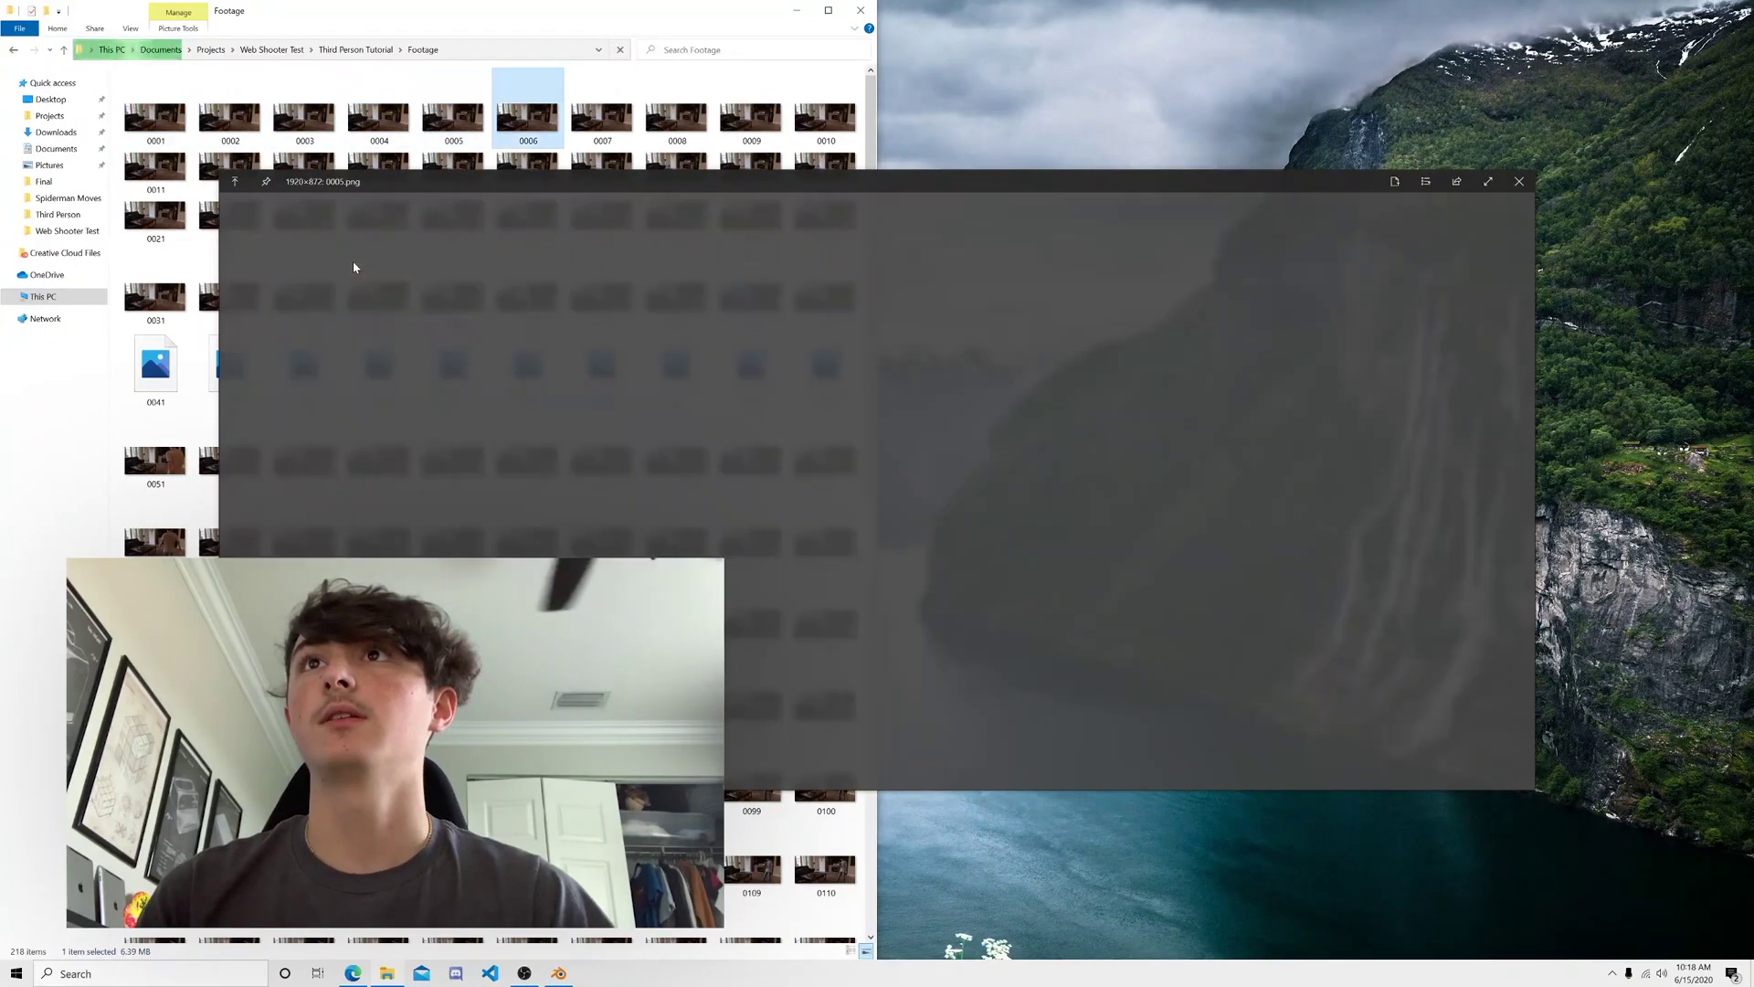
{"action": "key", "text": "Right"}
{"action": "key", "text": "Right"}
{"action": "key", "text": "Right"}
{"action": "key", "text": "Right"}
{"action": "key", "text": "Escape"}
{"action": "scroll", "coordinate": [352, 260], "scroll_direction": "down", "scroll_amount": 2}
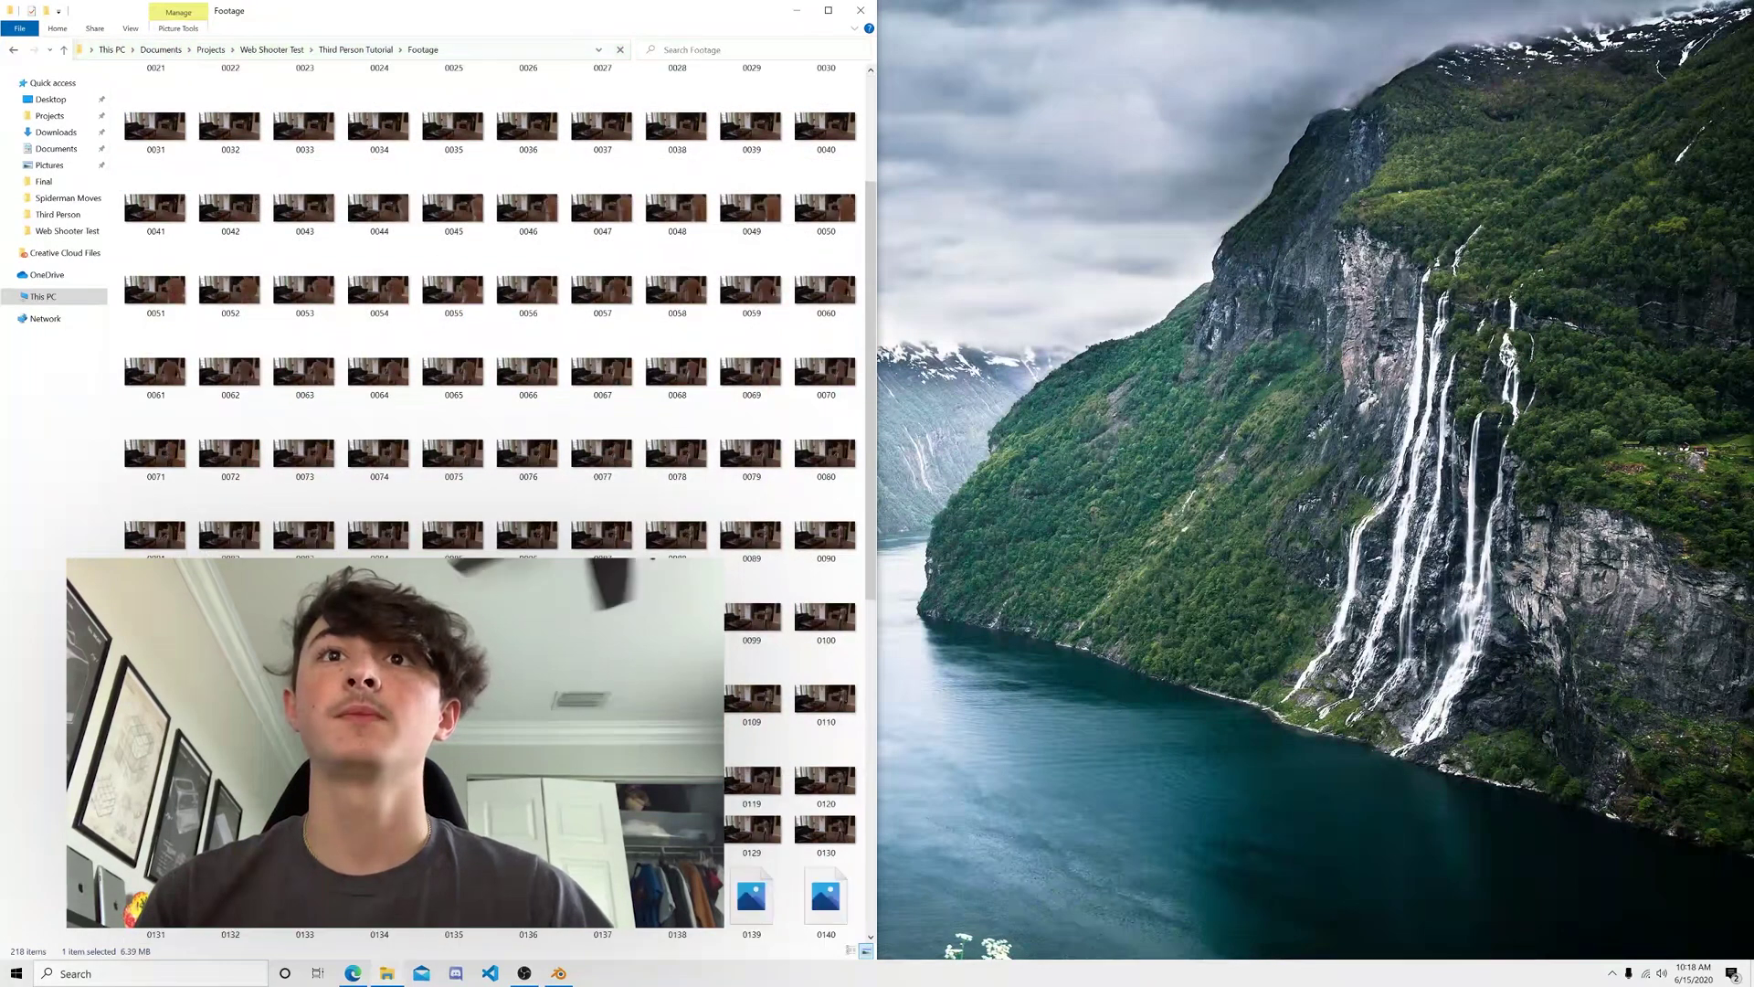
- Preview the last frame, 0218, look closely at the actor's hands, and close the preview
{"action": "key", "text": "End"}
{"action": "key", "text": "Return"}
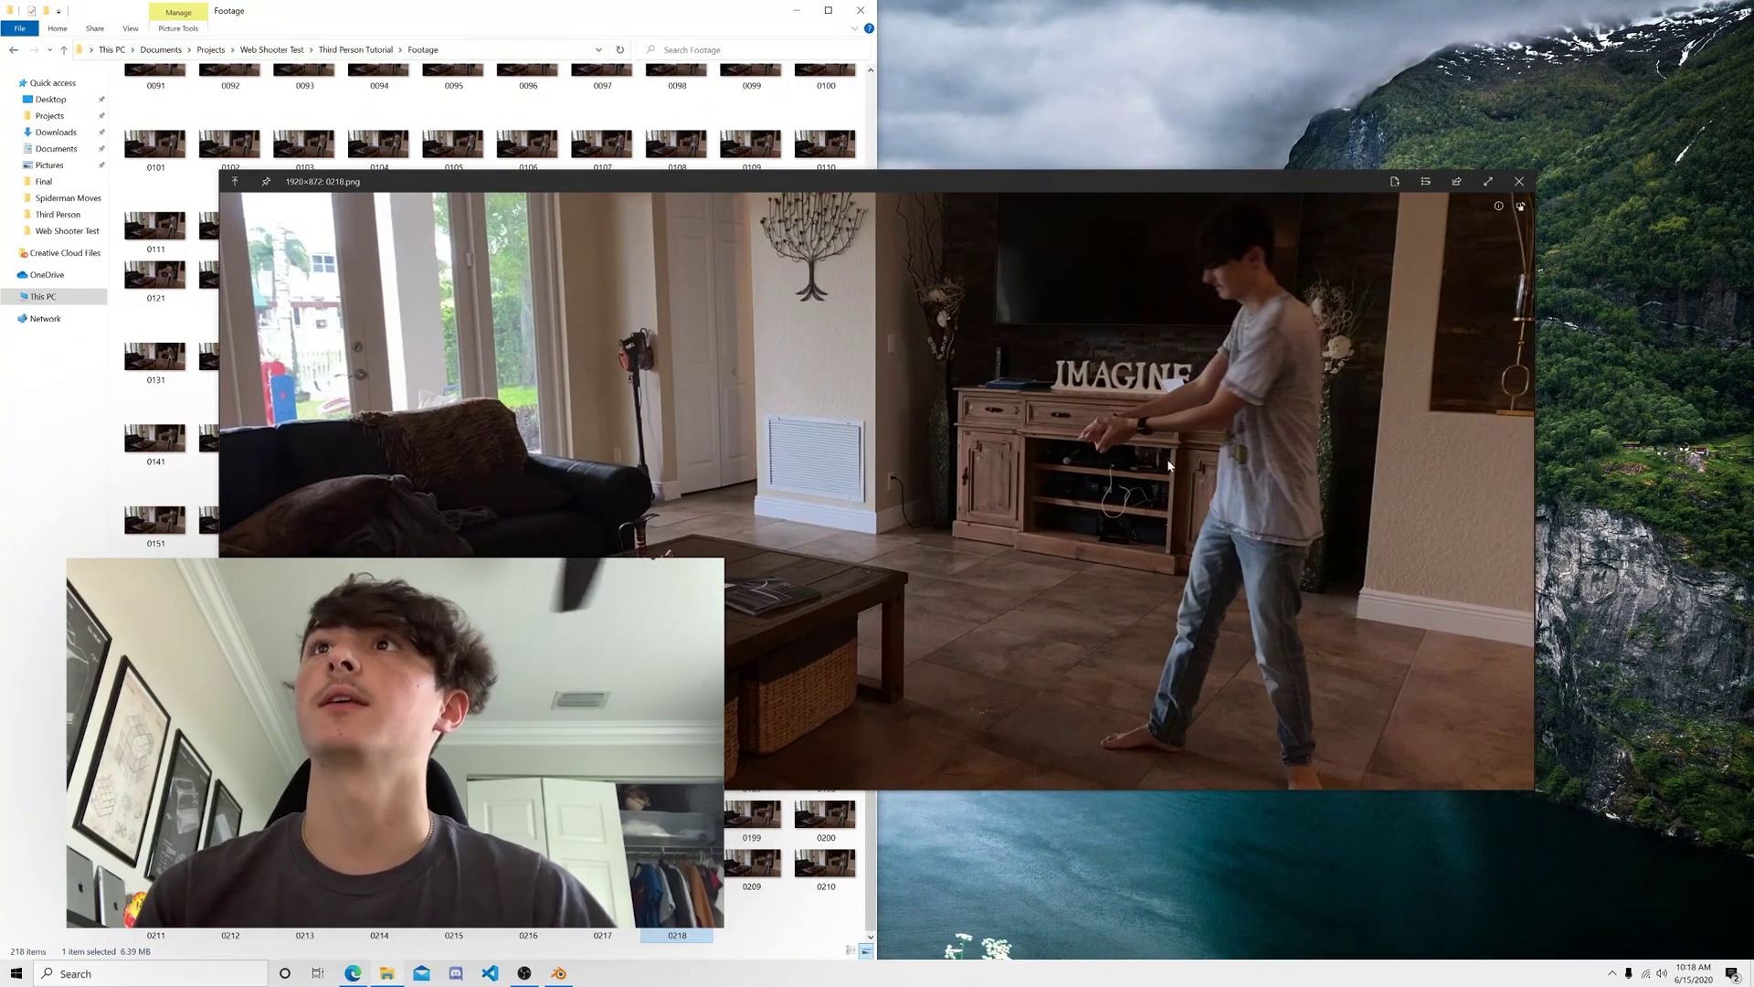
{"action": "scroll", "coordinate": [1097, 446], "scroll_direction": "up", "scroll_amount": 5}
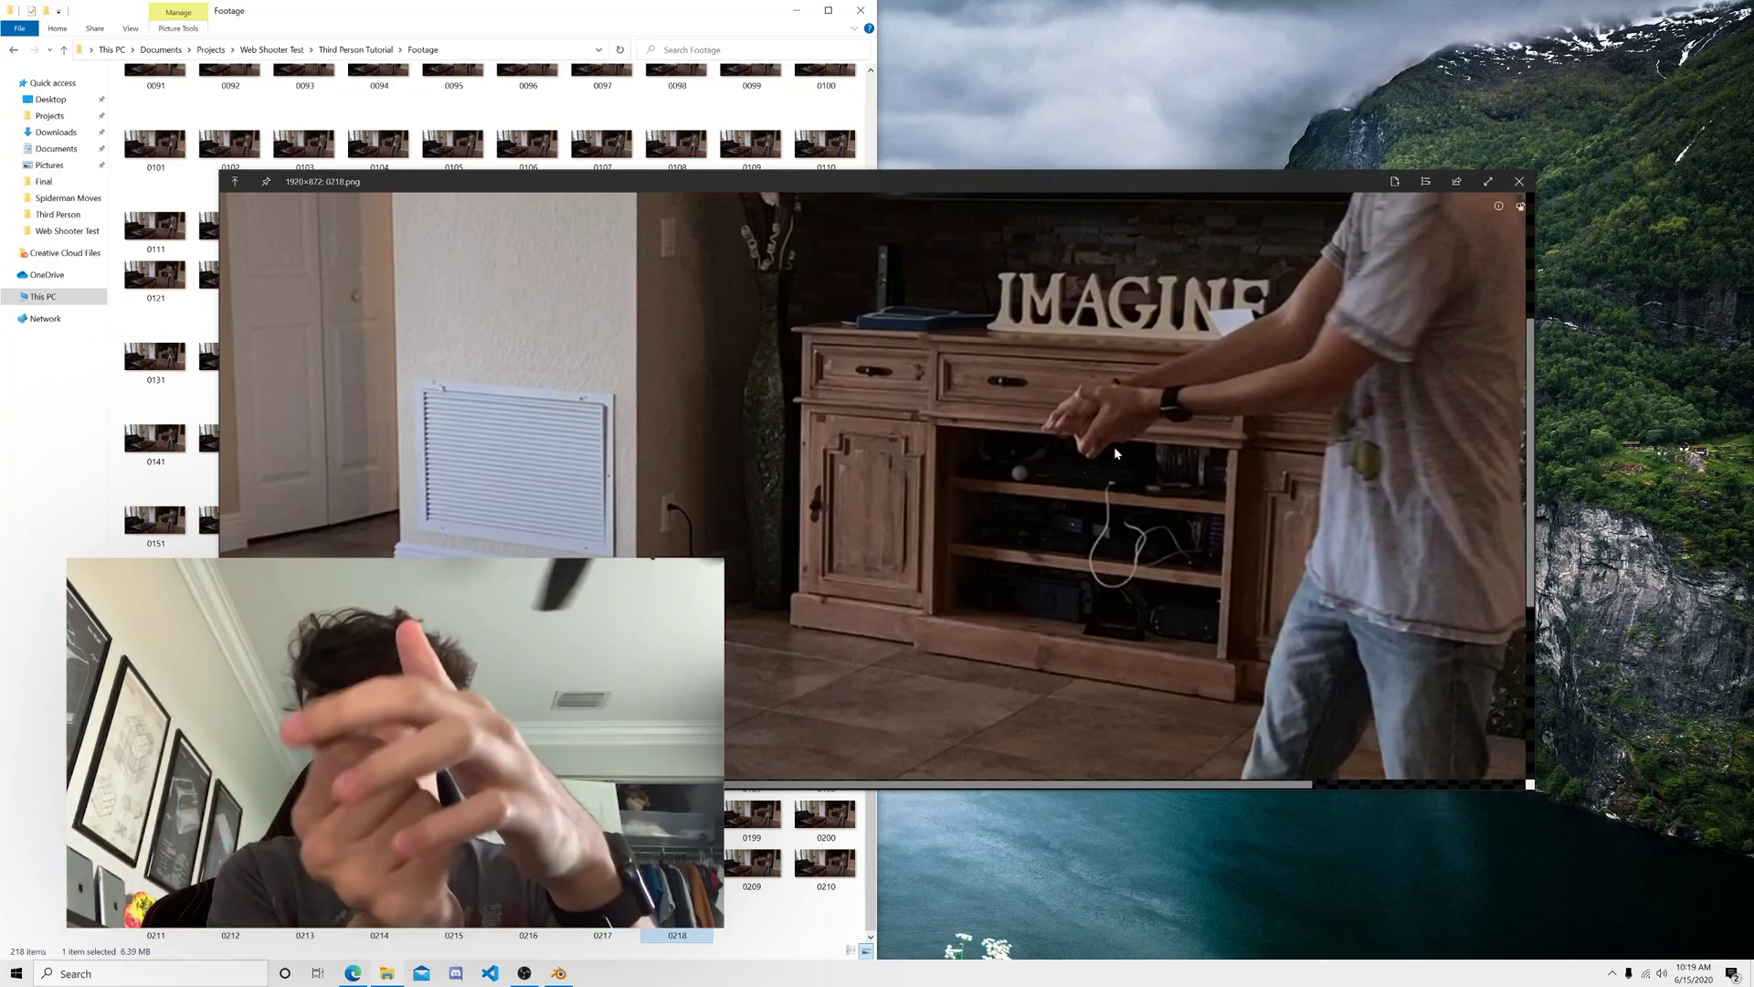
{"action": "scroll", "coordinate": [1115, 449], "scroll_direction": "down", "scroll_amount": 3}
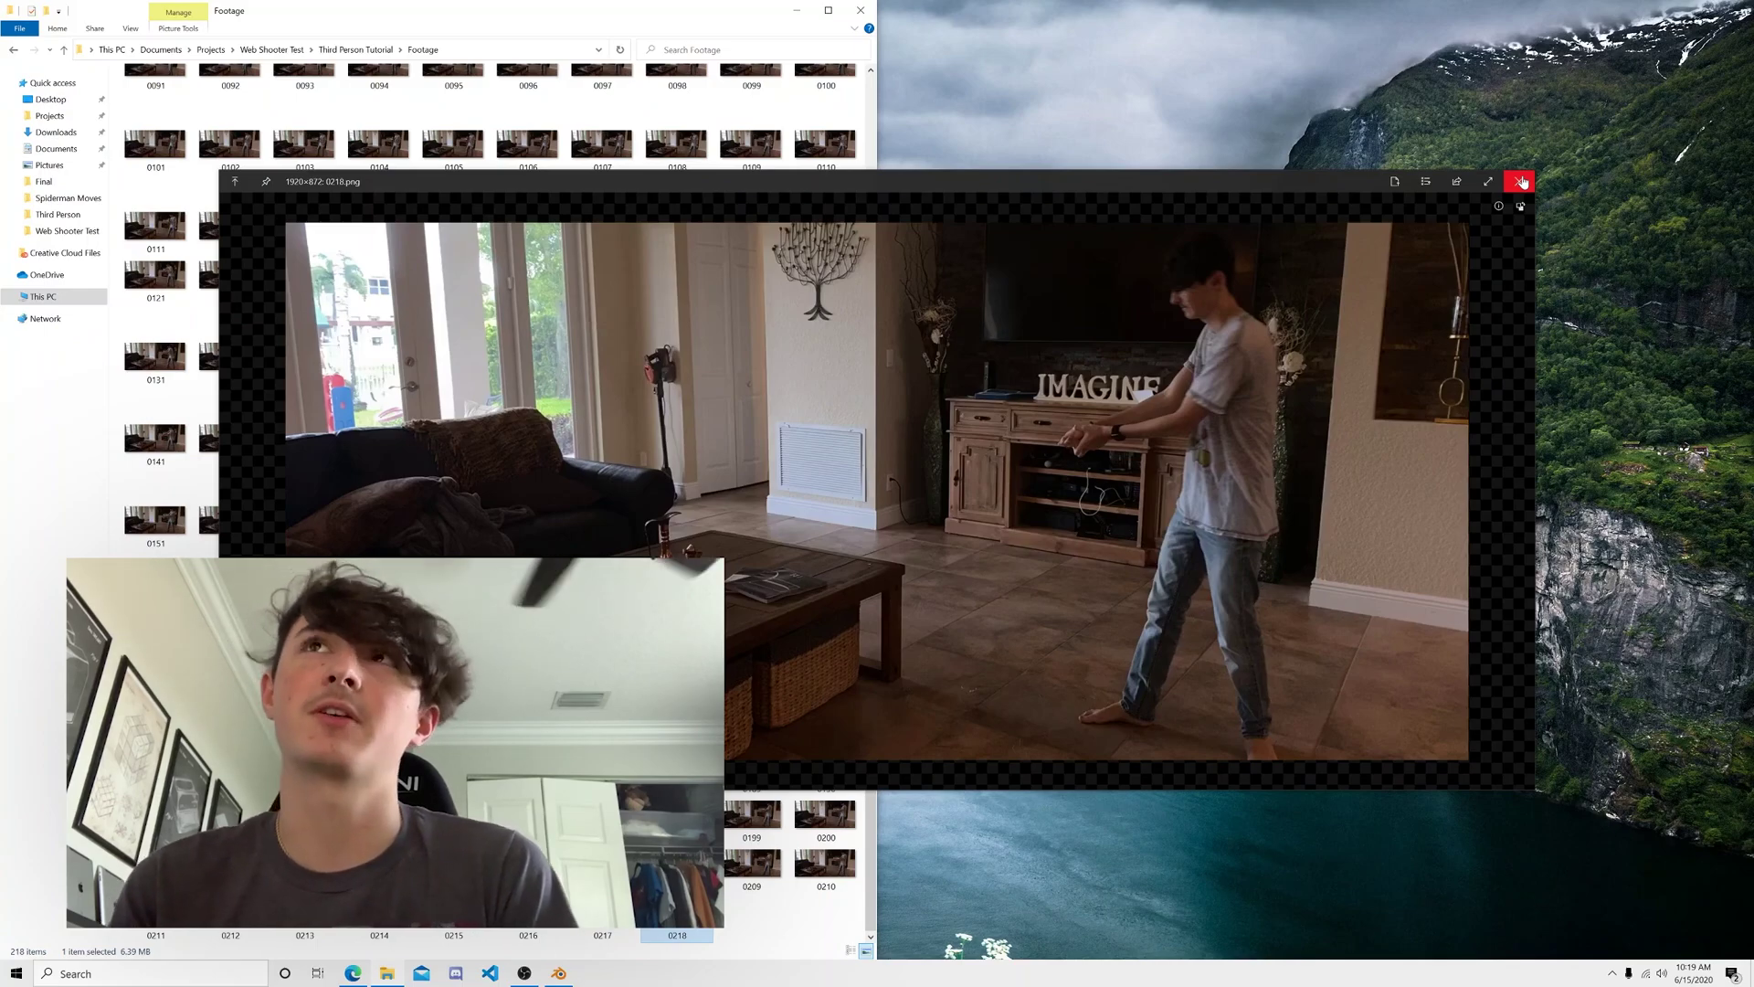
{"action": "left_click", "coordinate": [1522, 182]}
- Close the Footage folder, launch a fresh Blender session and discard the old video editing project without saving
{"action": "left_click", "coordinate": [859, 10]}
{"action": "double_click", "coordinate": [25, 311]}
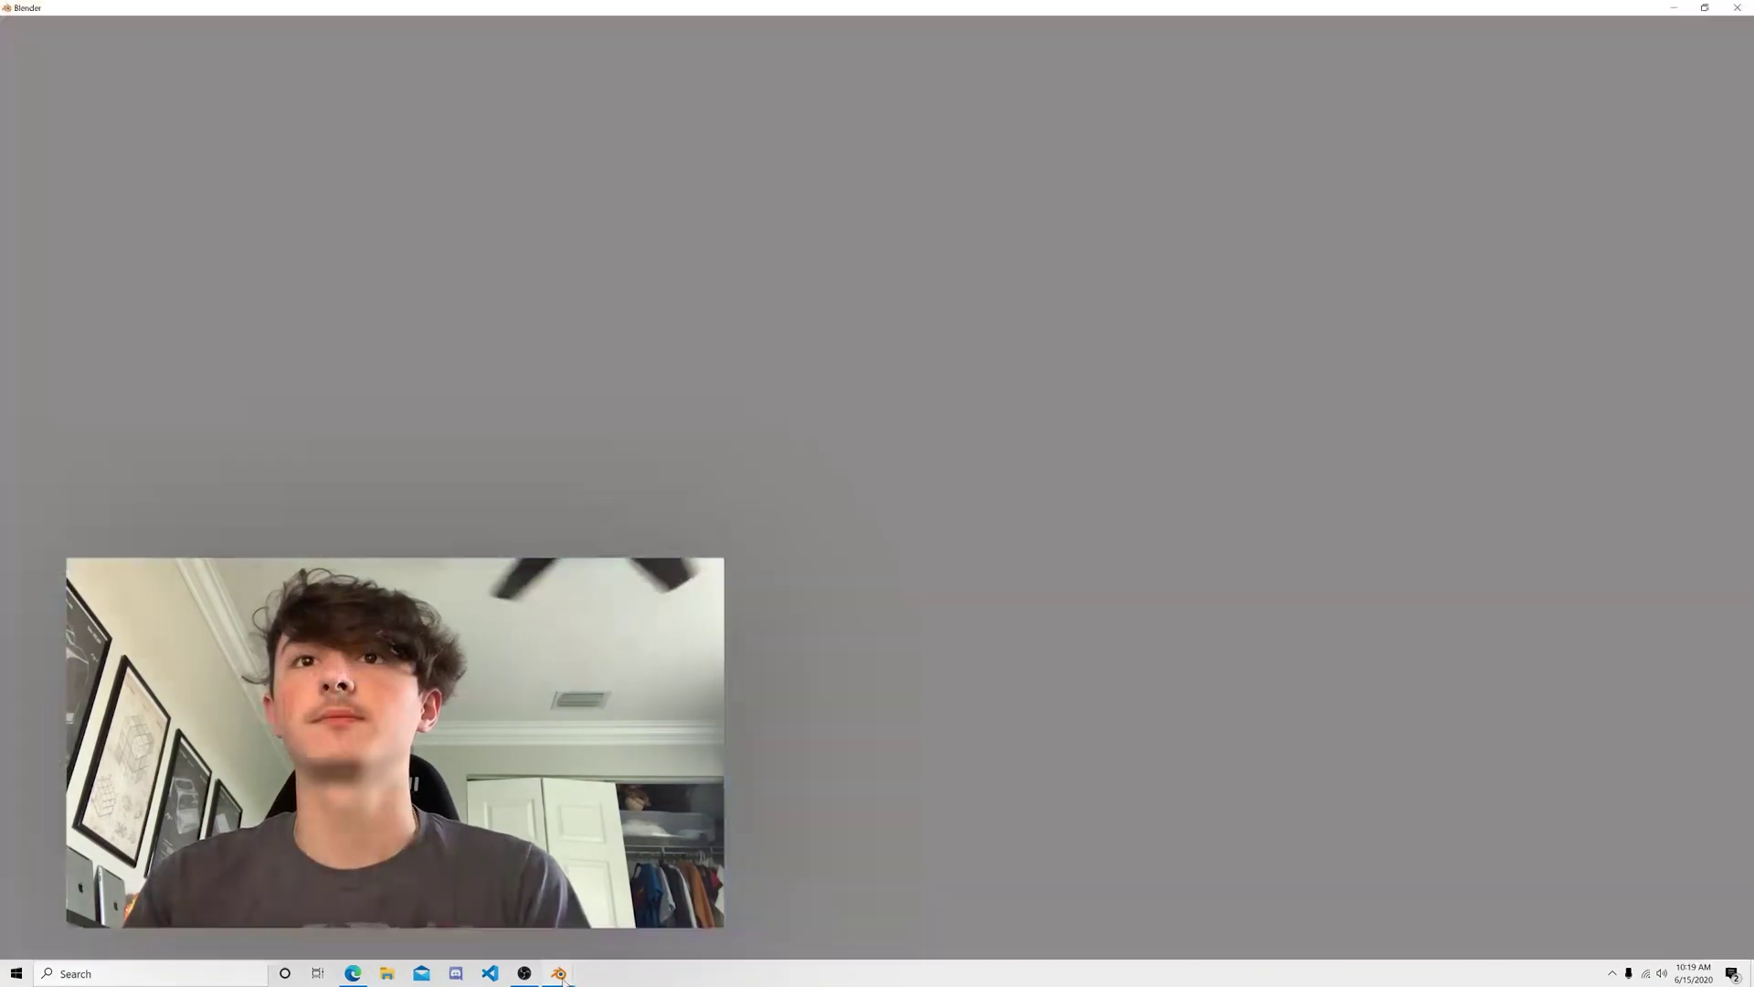
{"action": "mouse_move", "coordinate": [561, 976]}
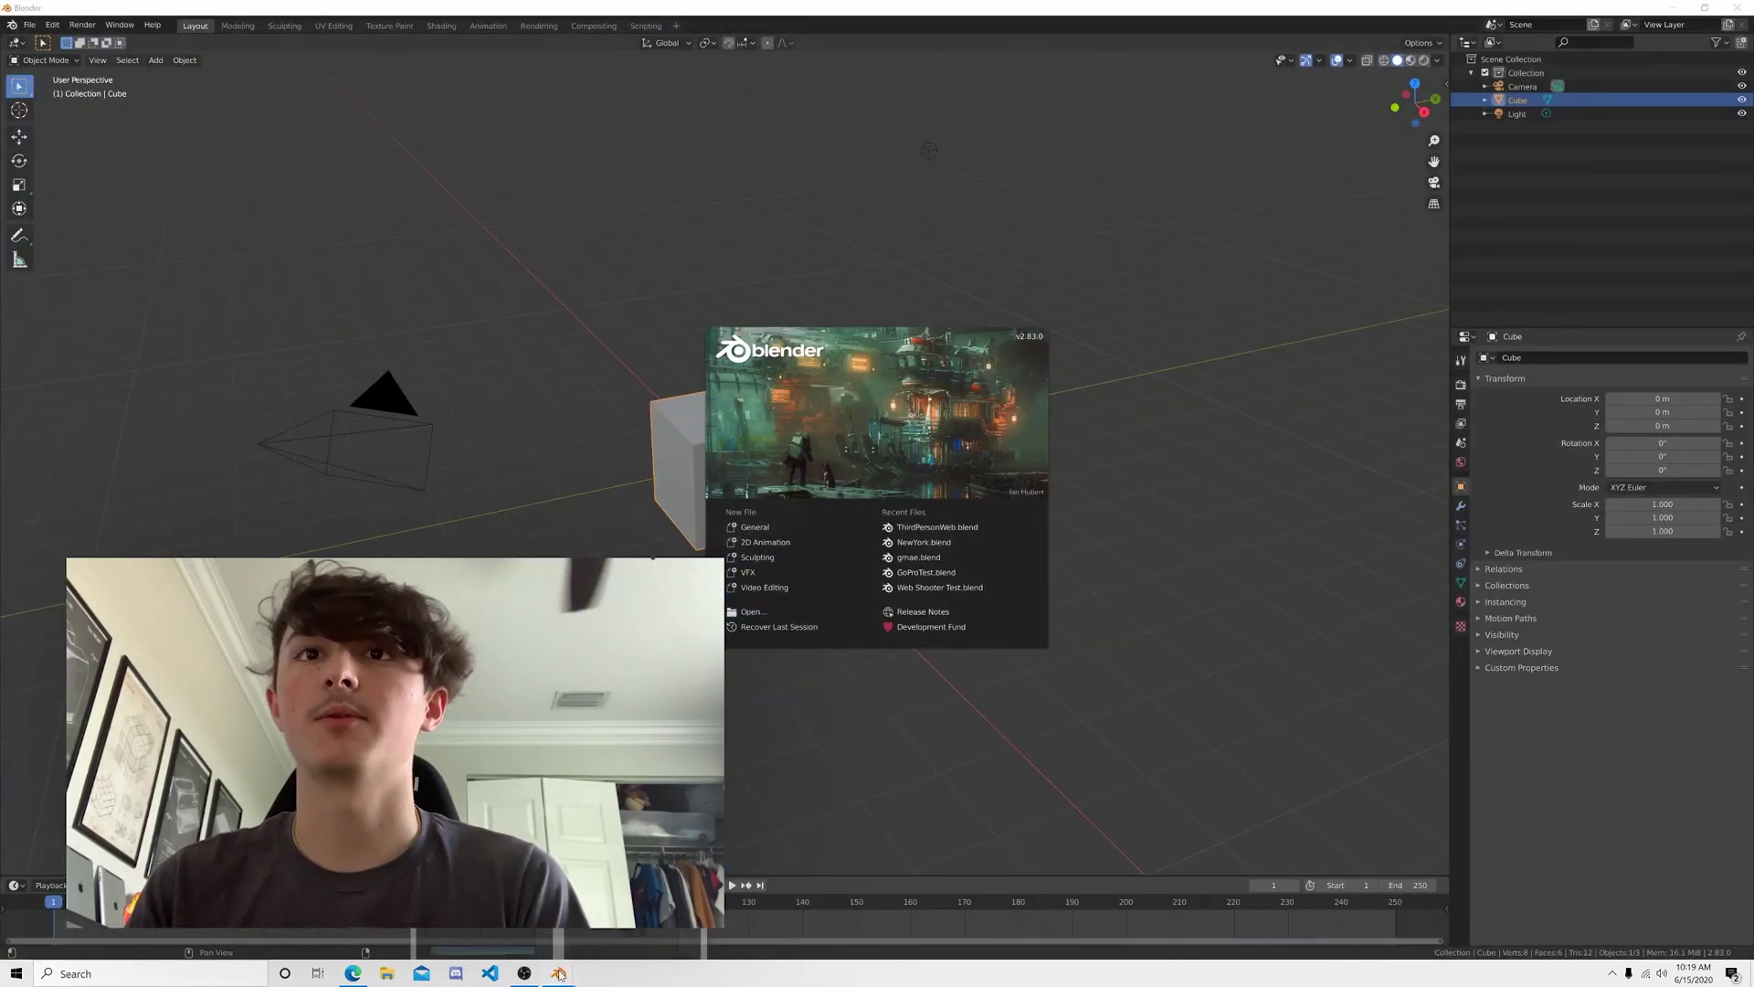
{"action": "left_click", "coordinate": [545, 864]}
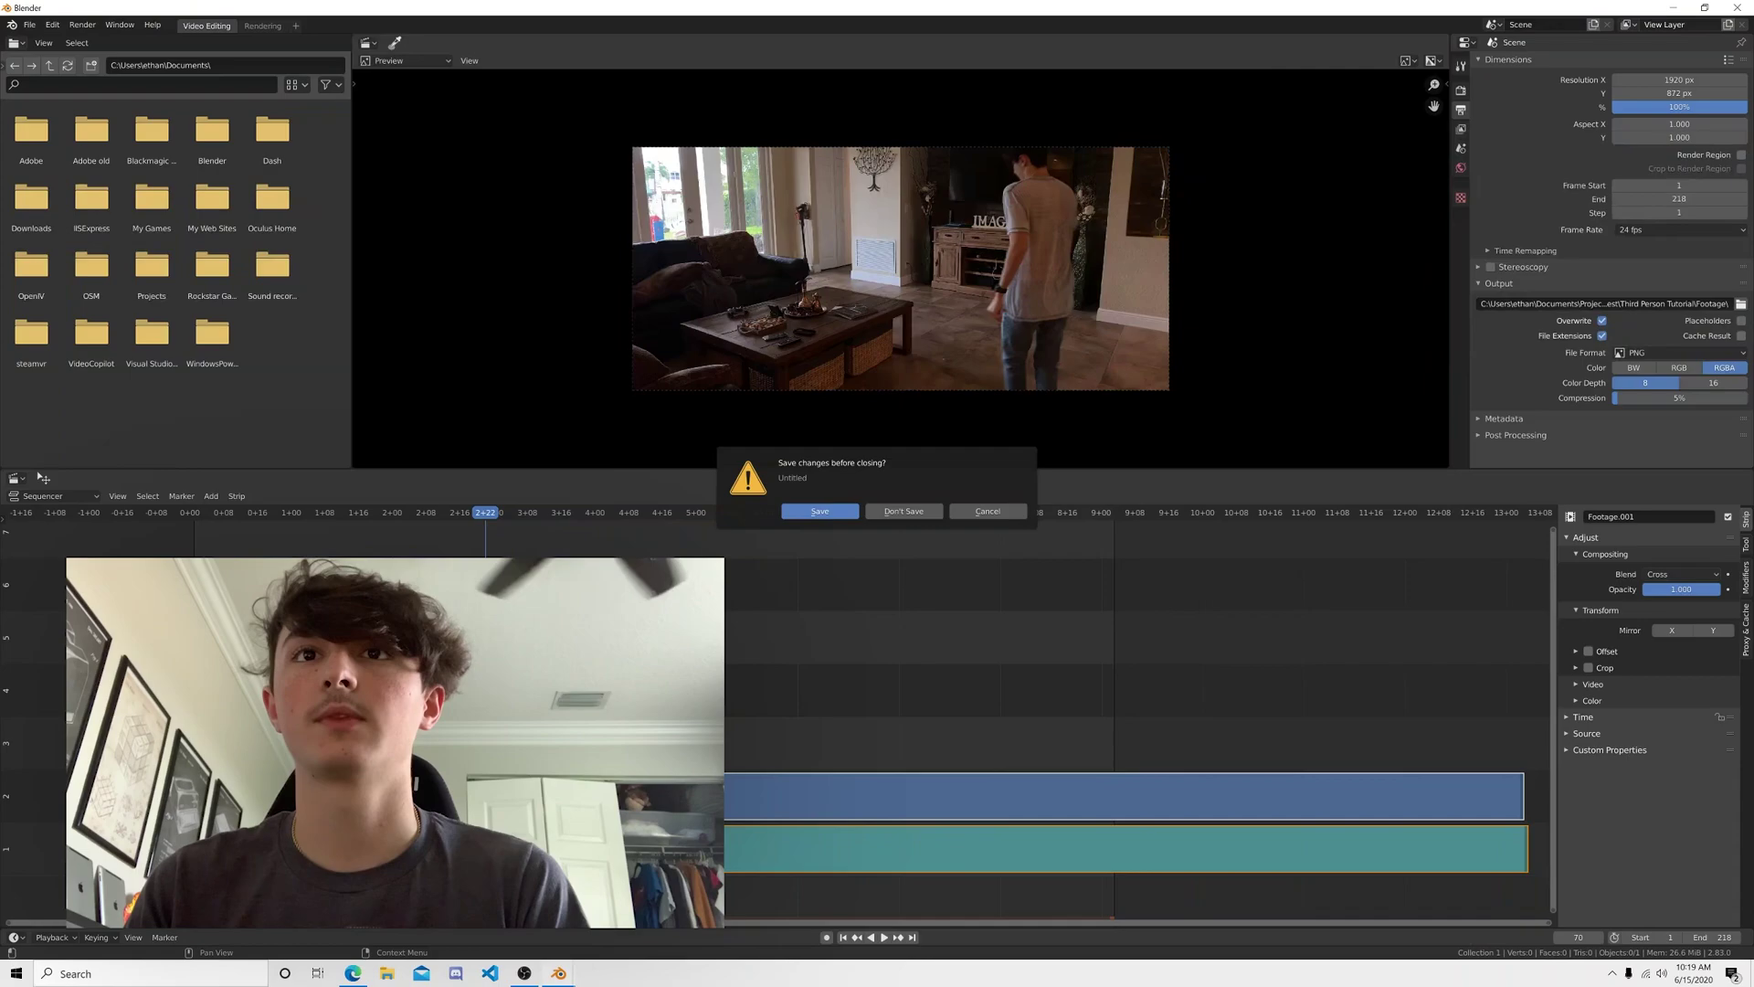
{"action": "left_click", "coordinate": [879, 510]}
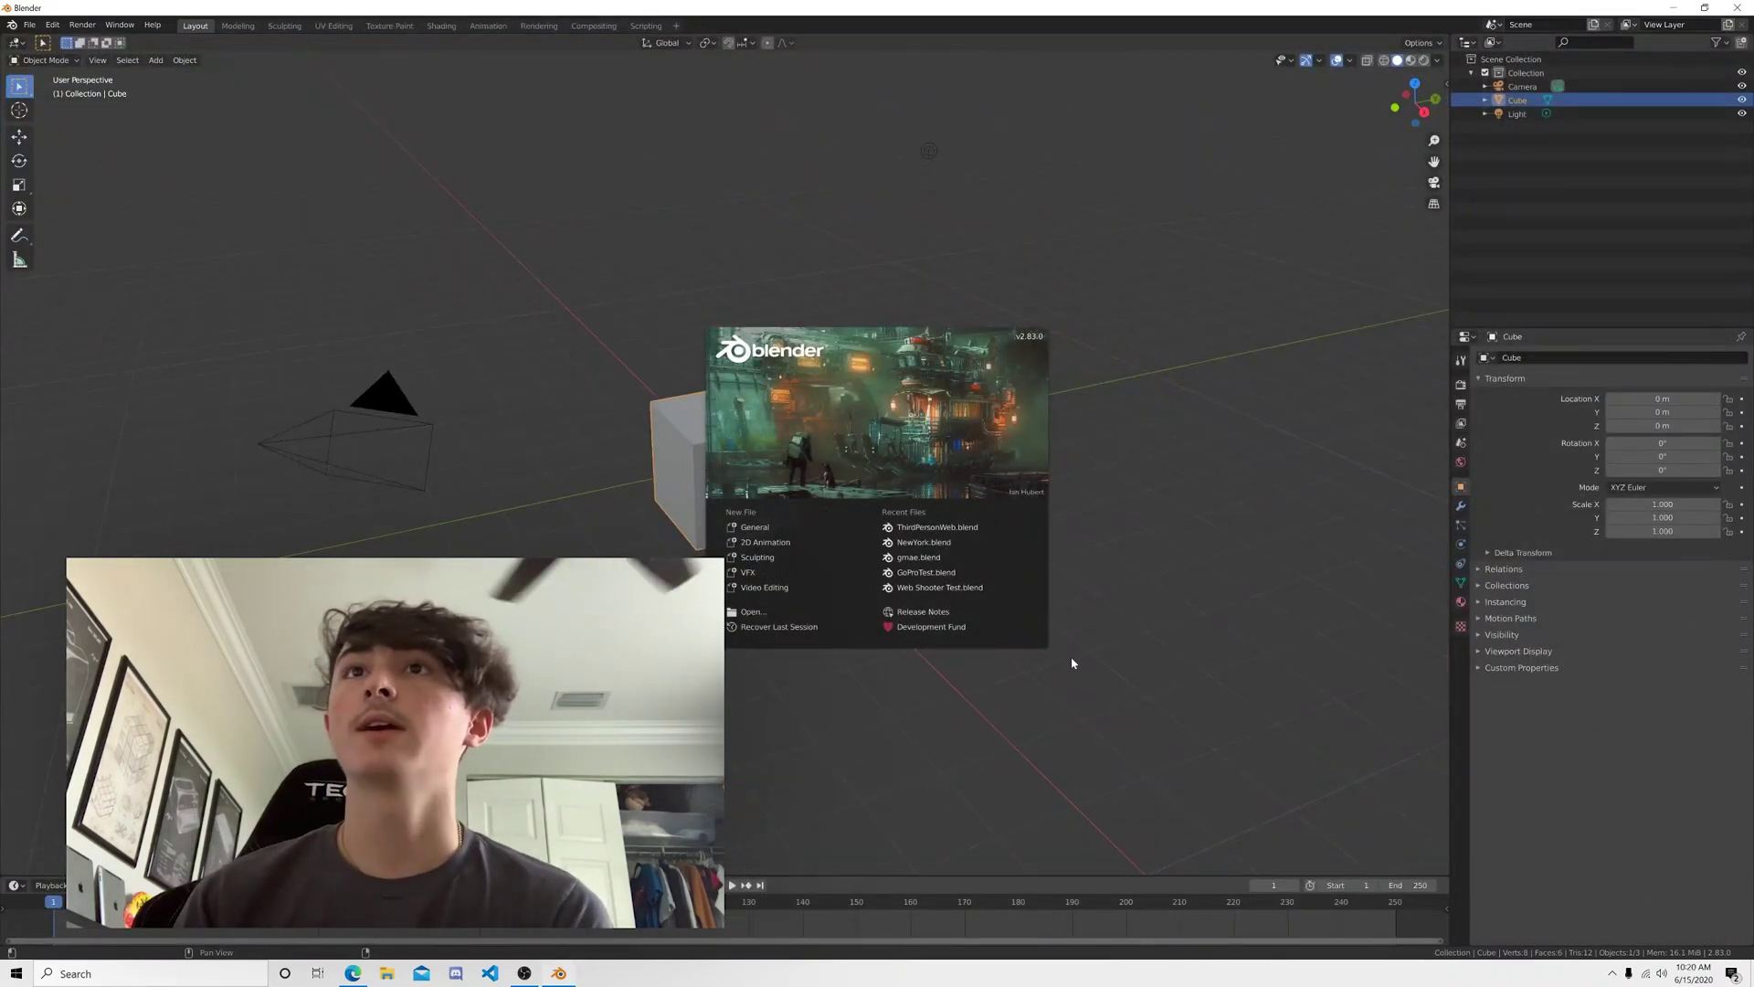
- Create a new VFX file and load all PNG frames from the Footage folder as the tracking clip
{"action": "left_click", "coordinate": [749, 572]}
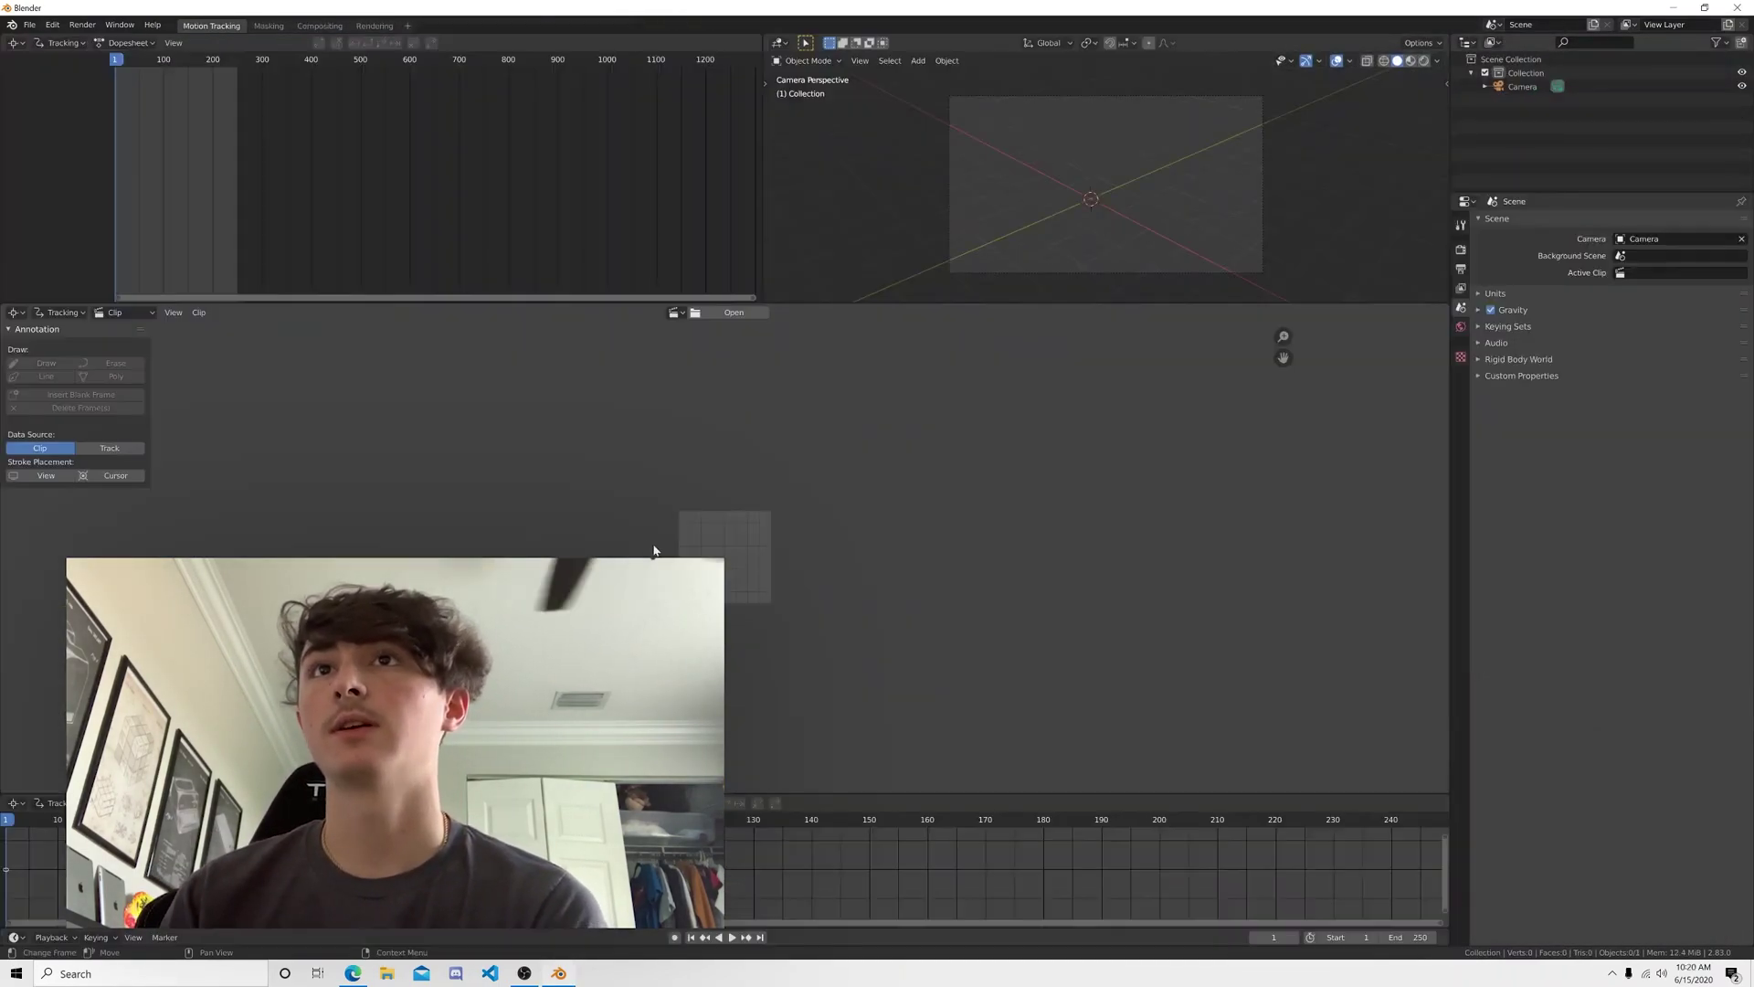
{"action": "left_click", "coordinate": [749, 312]}
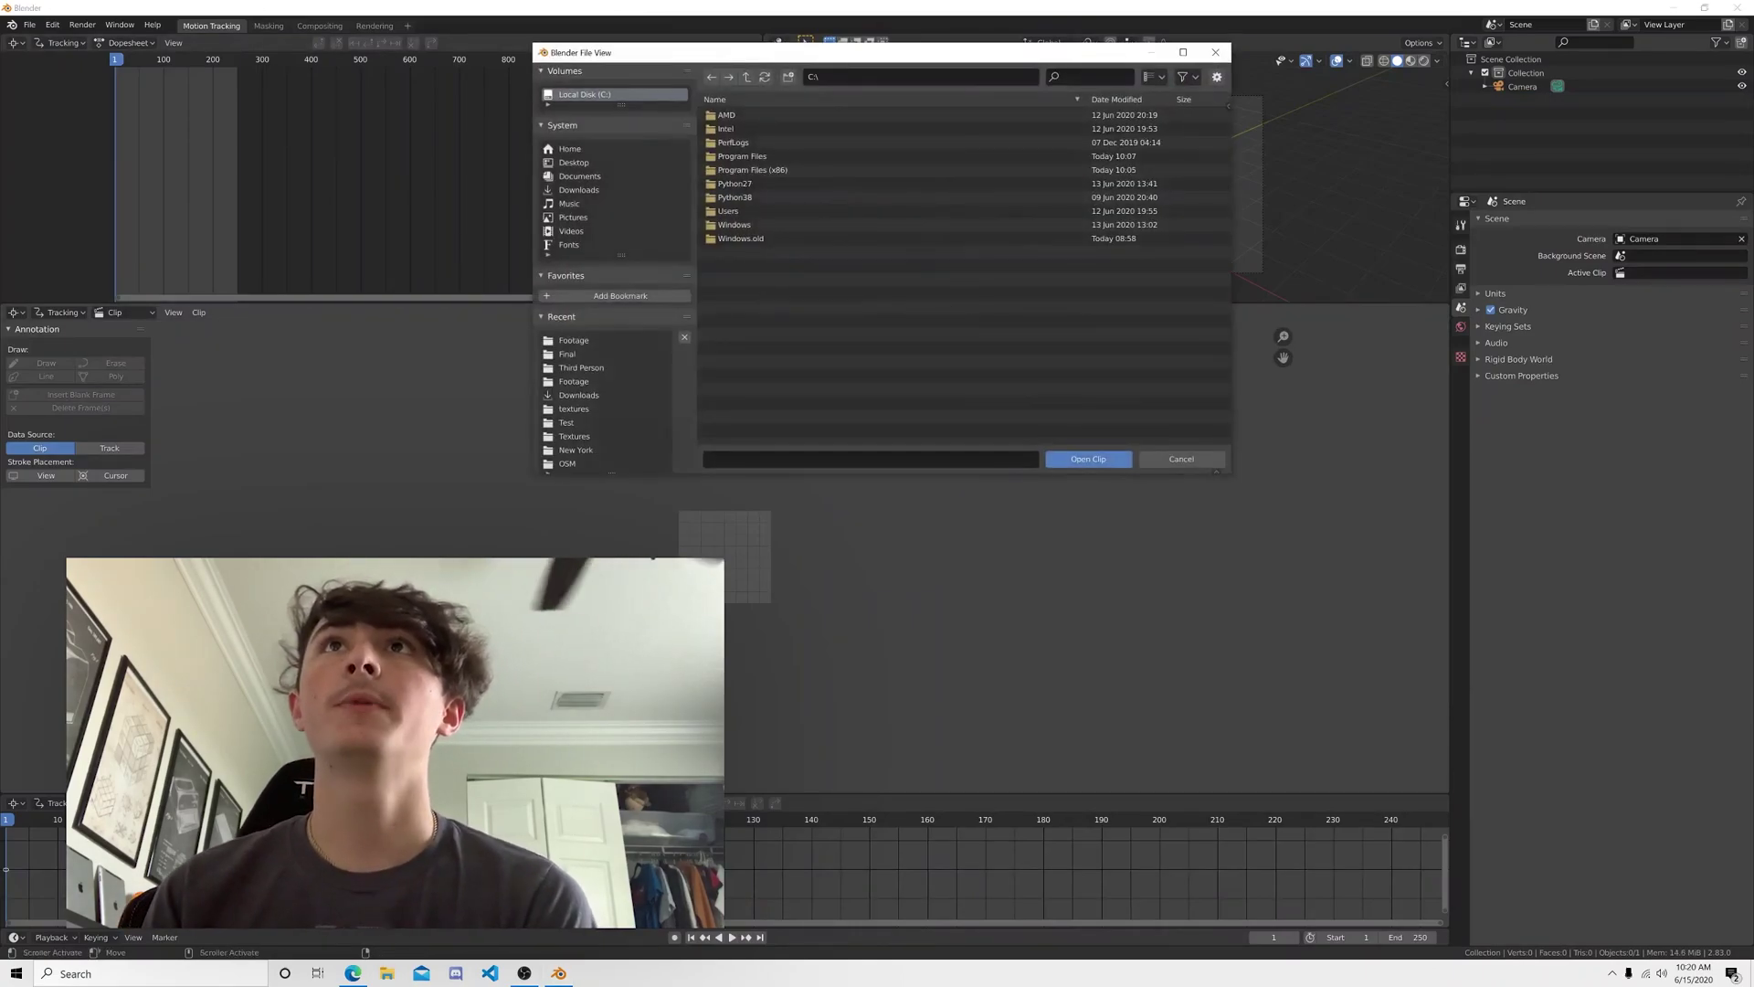
{"action": "left_click", "coordinate": [583, 342]}
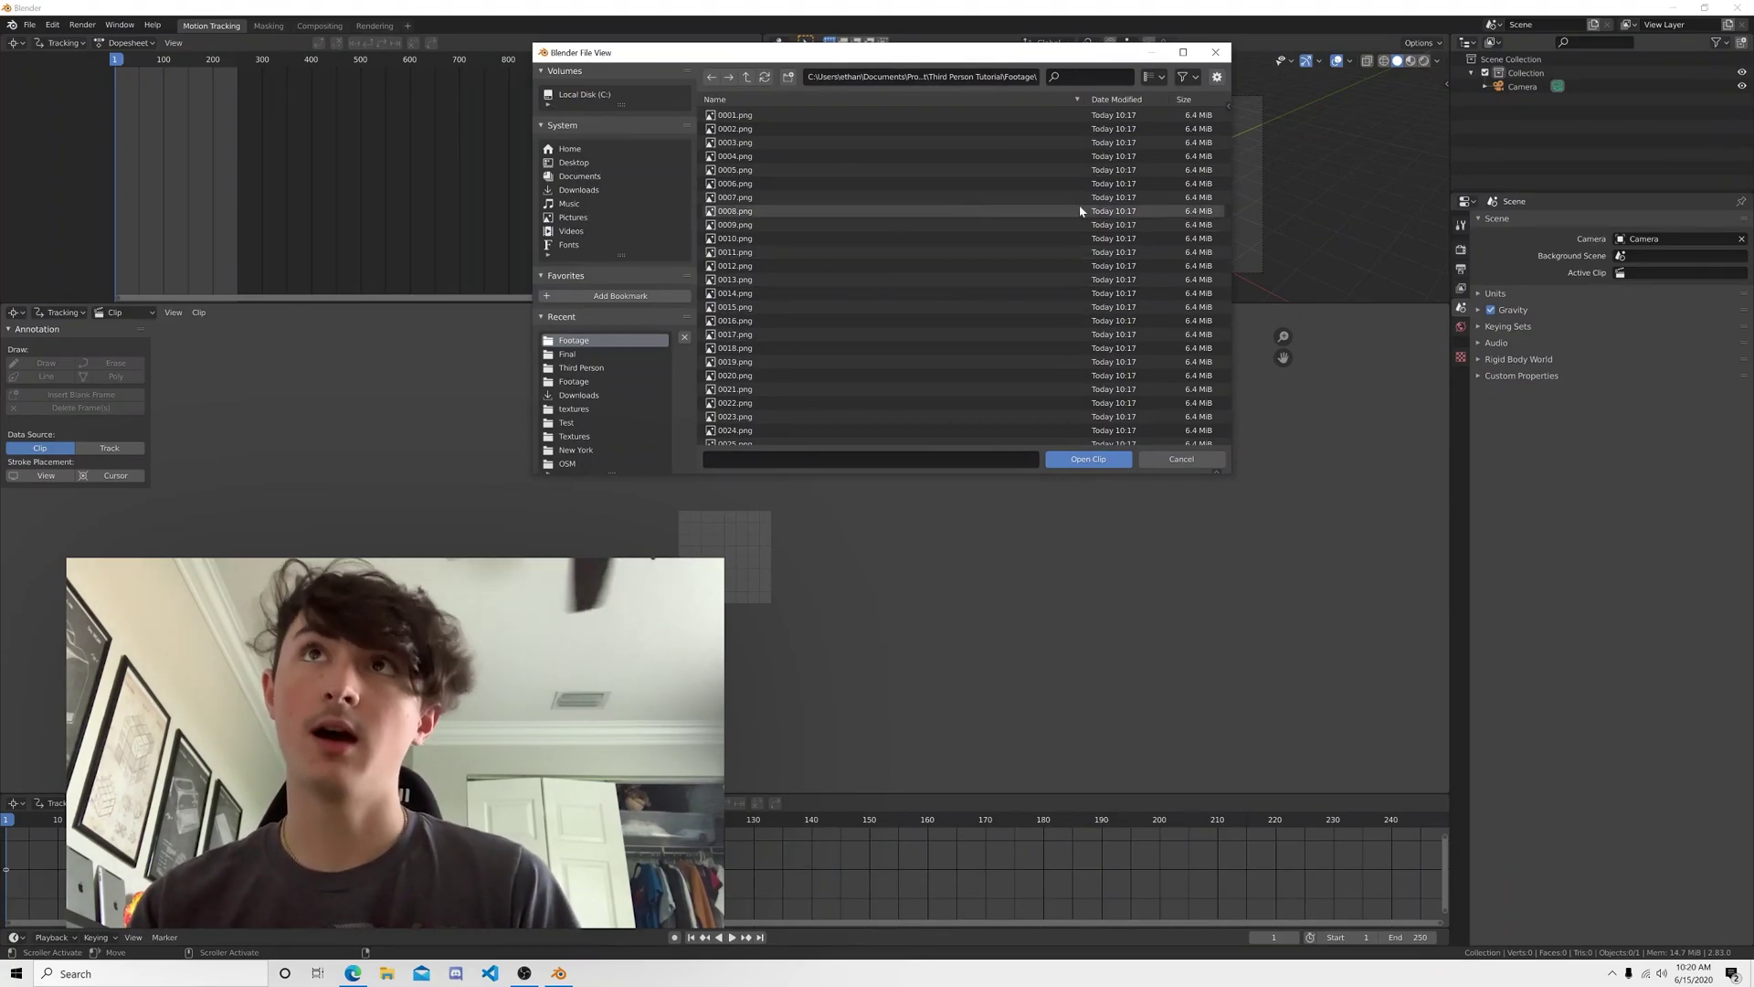
{"action": "key", "text": "a"}
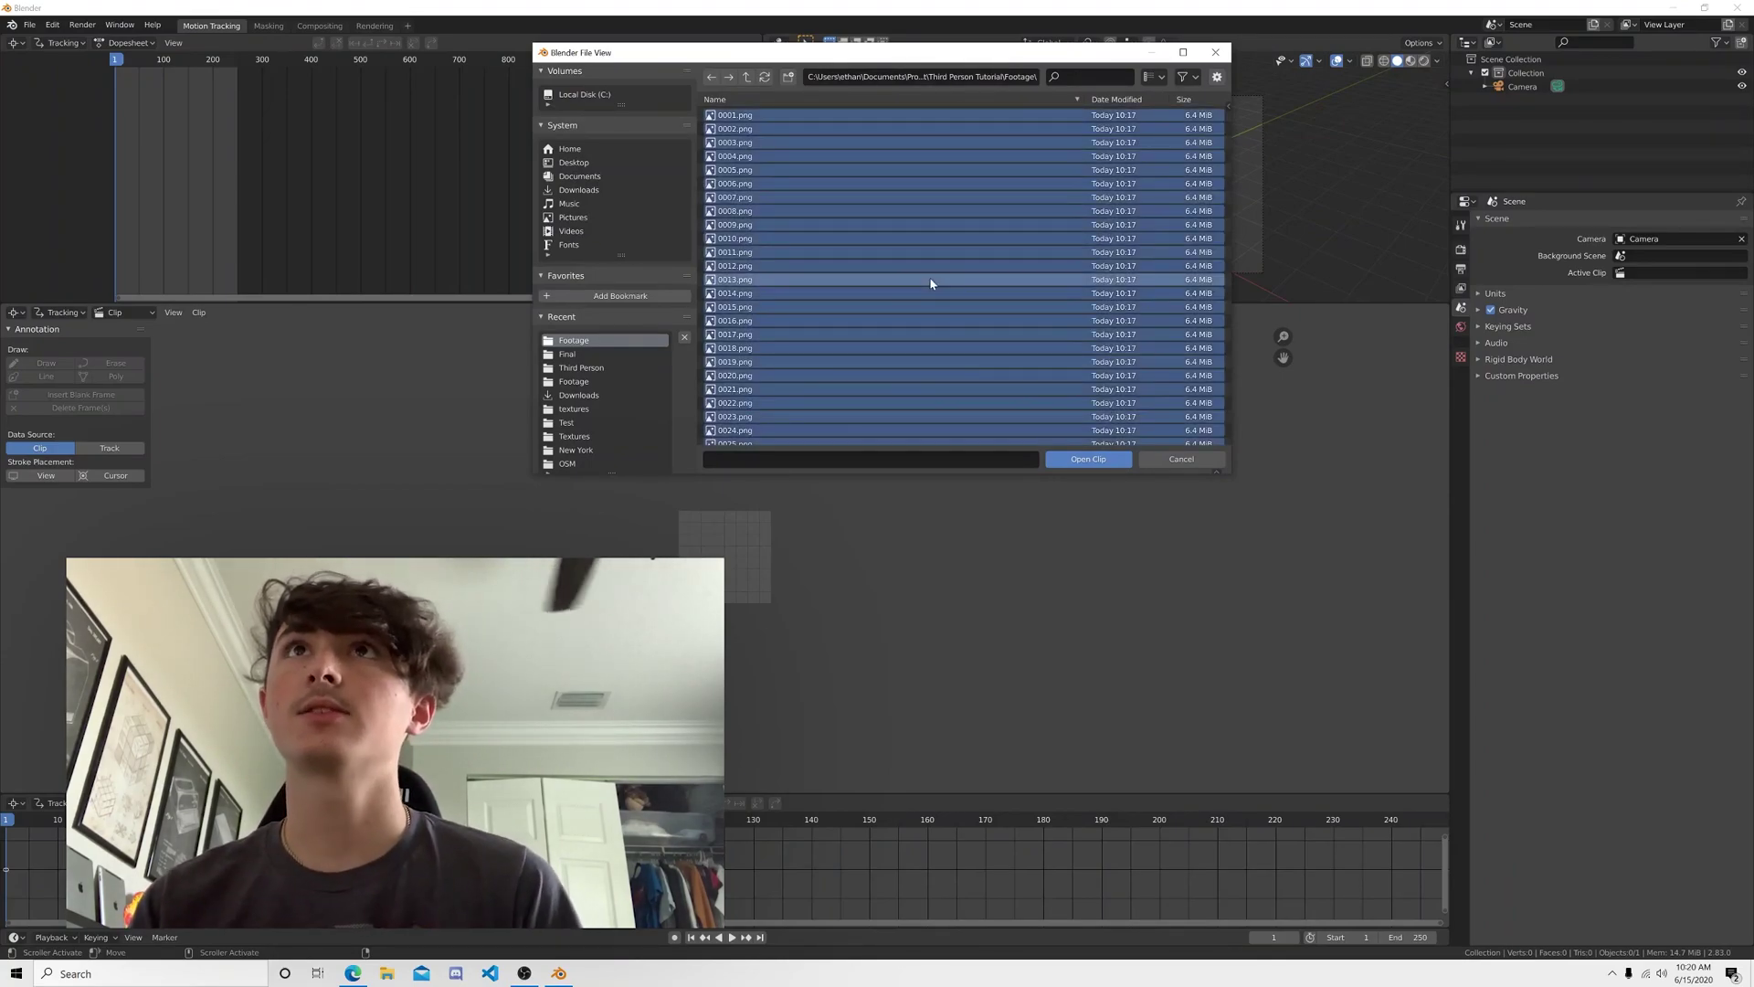
{"action": "left_click", "coordinate": [1088, 459]}
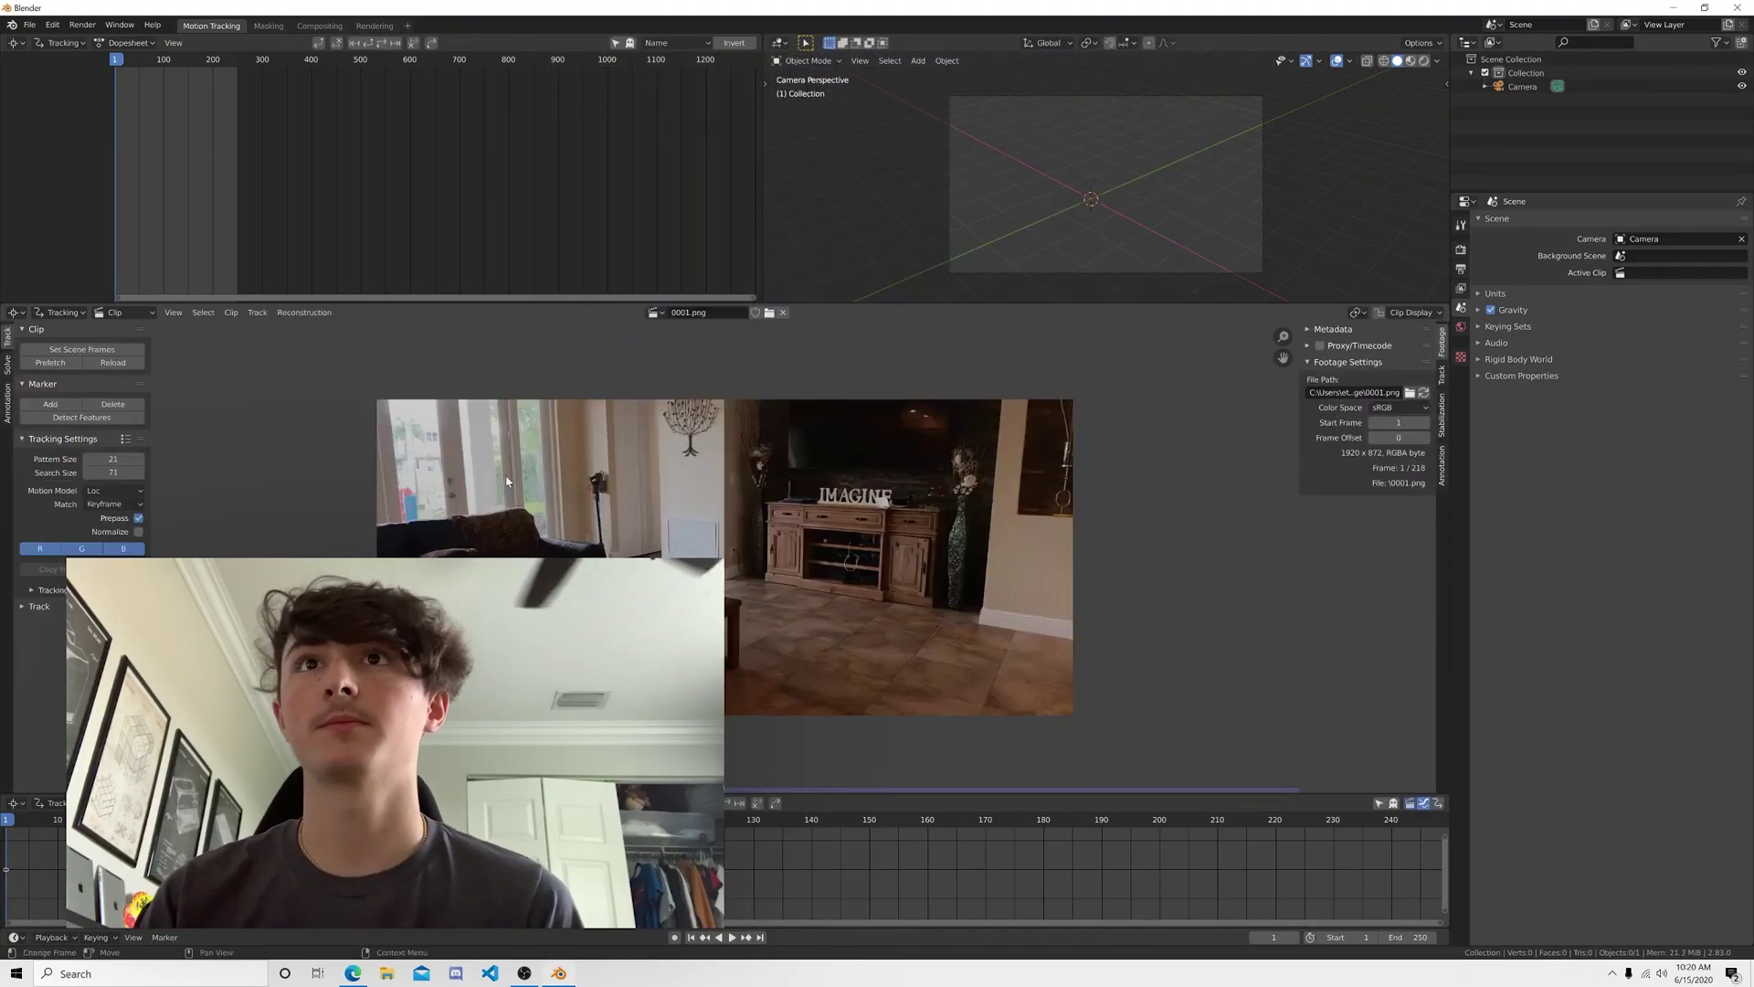
- Set the scene's vertical output resolution to 872 px to match the footage
{"action": "left_click", "coordinate": [1460, 252]}
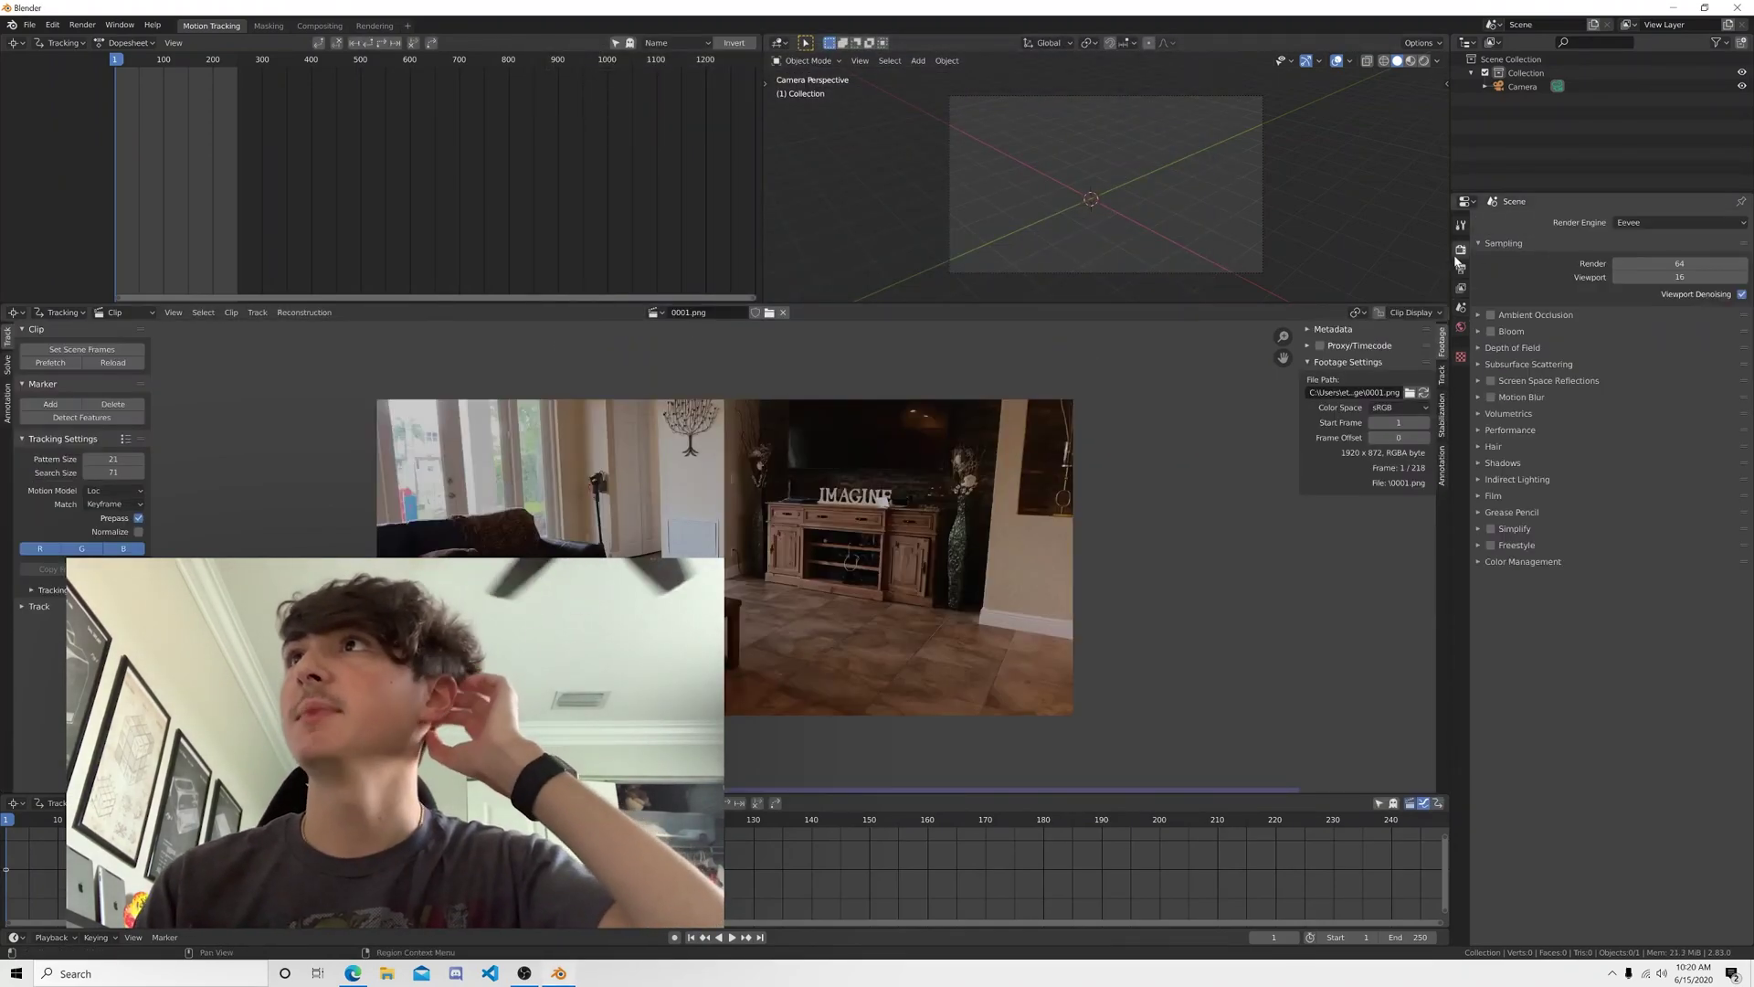
{"action": "left_click", "coordinate": [1460, 270]}
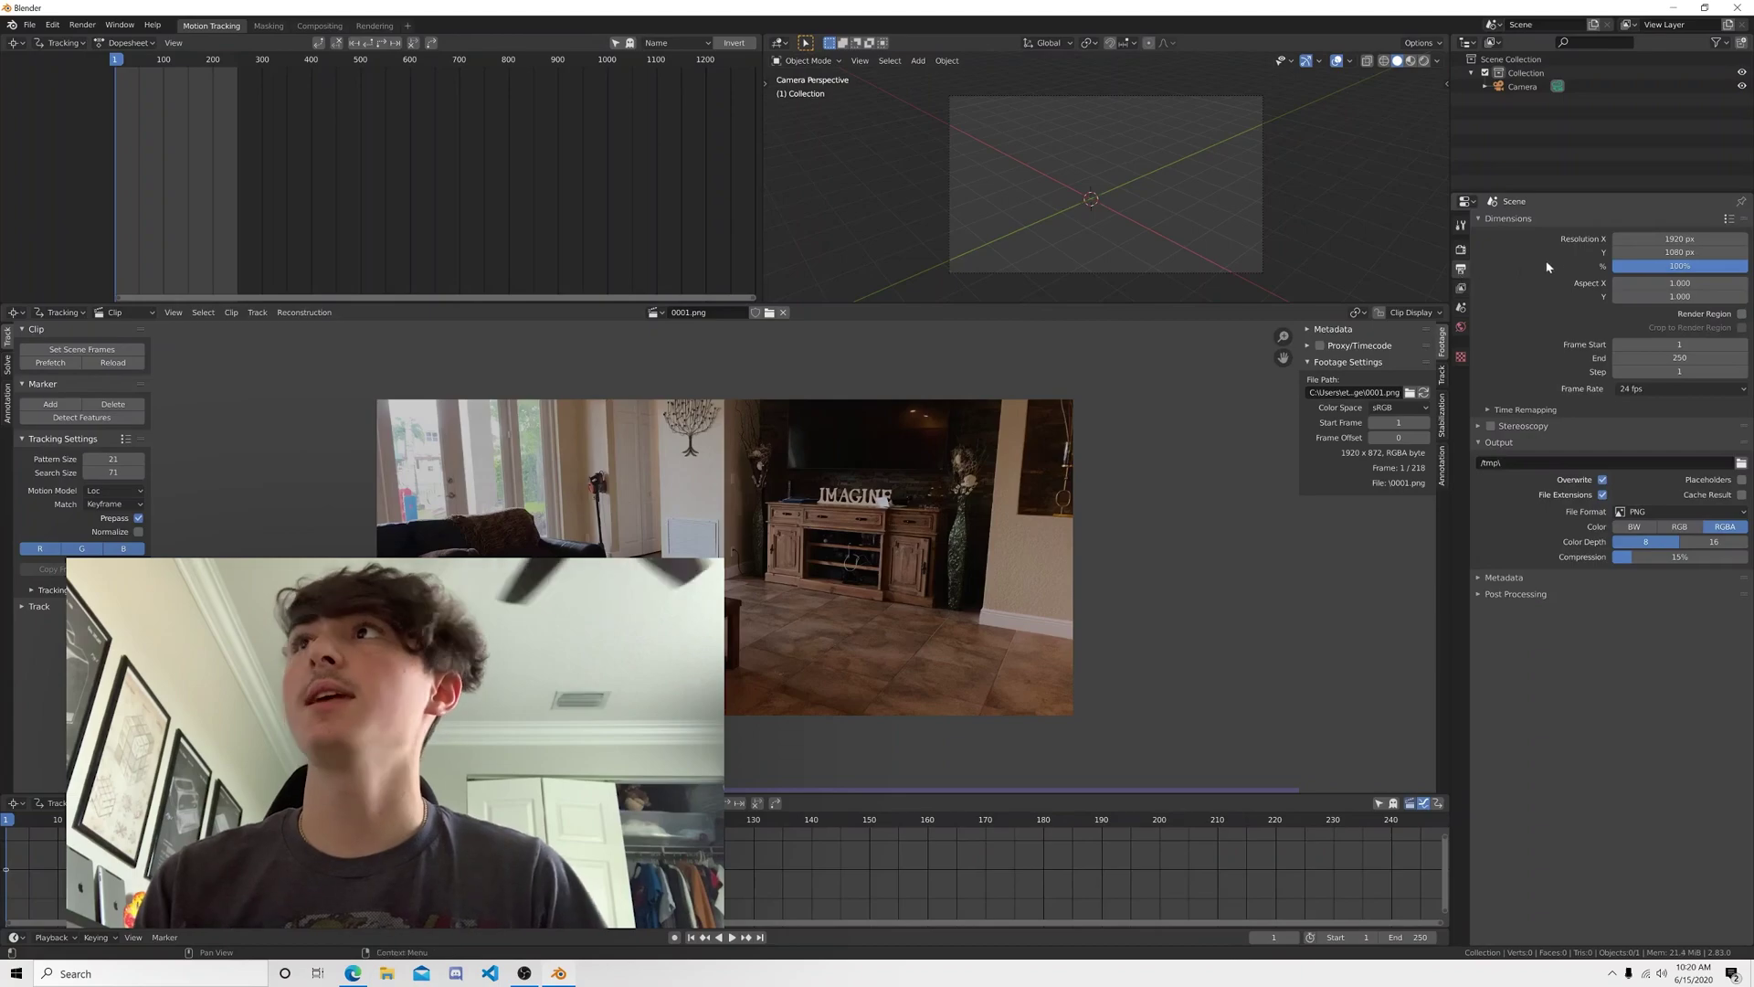
{"action": "left_click", "coordinate": [1661, 252]}
{"action": "type", "text": "872"}
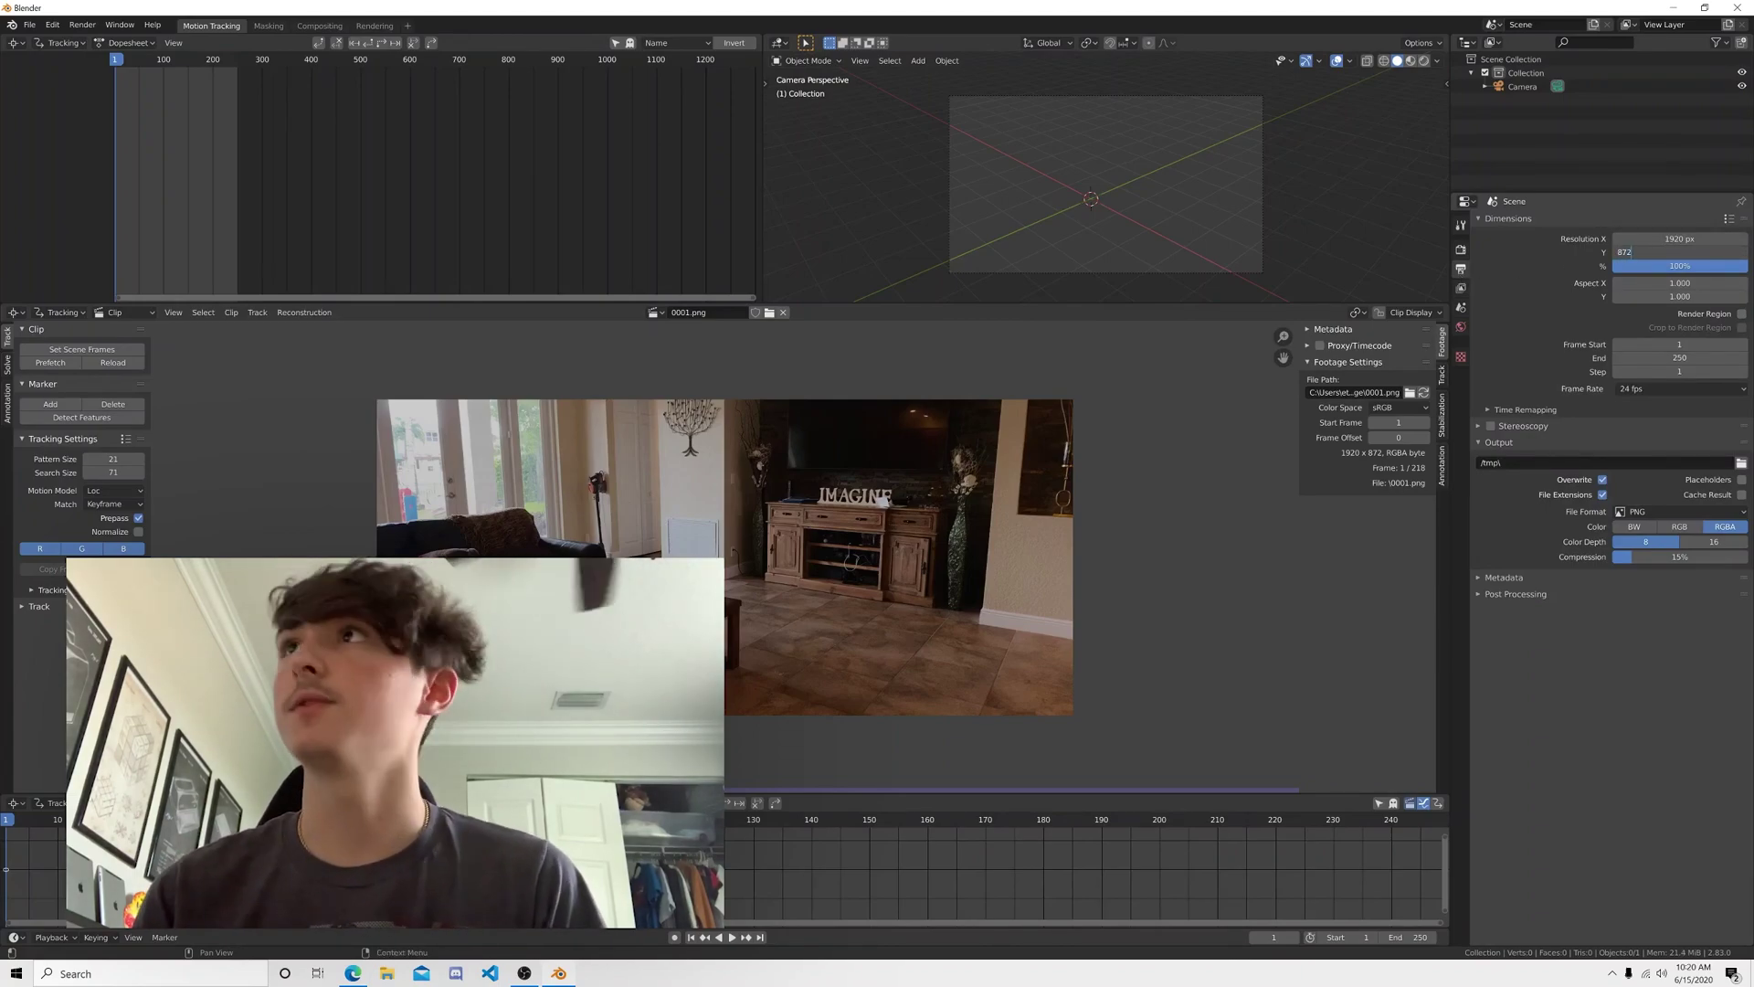
{"action": "key", "text": "Return"}
- Prefetch the clip's frames and set the scene's end frame to 218
{"action": "left_click", "coordinate": [1679, 358]}
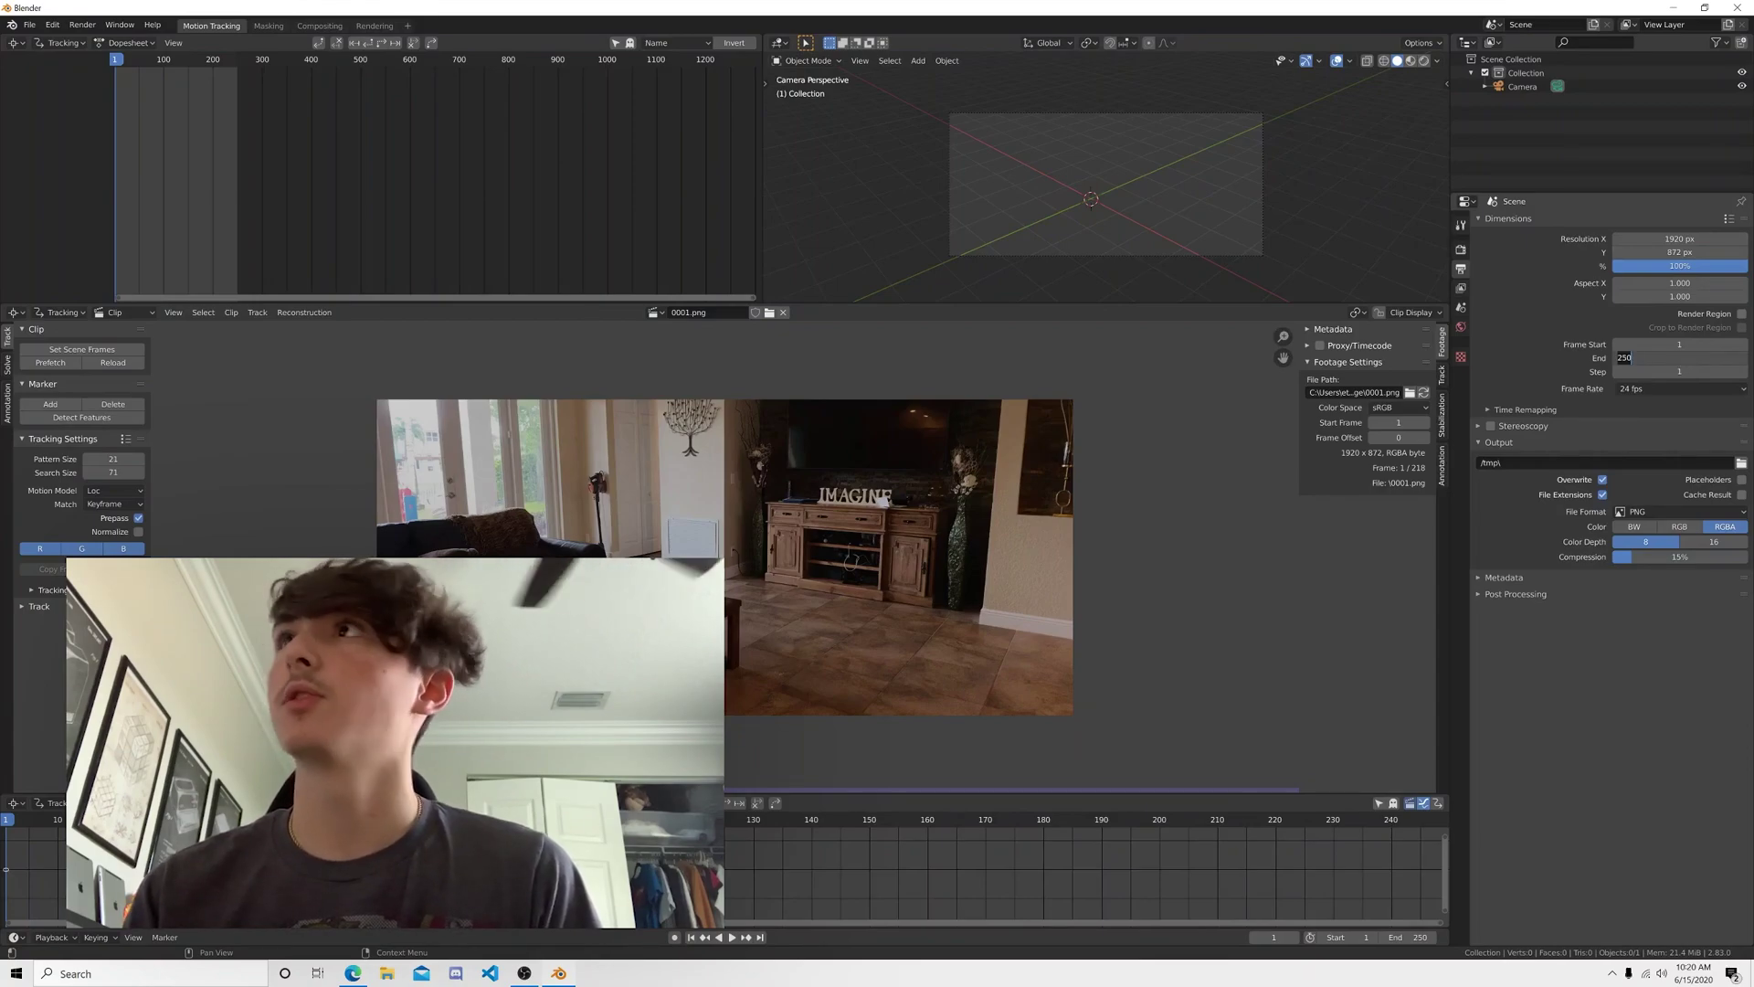
{"action": "key", "text": "Escape"}
{"action": "left_click", "coordinate": [50, 364]}
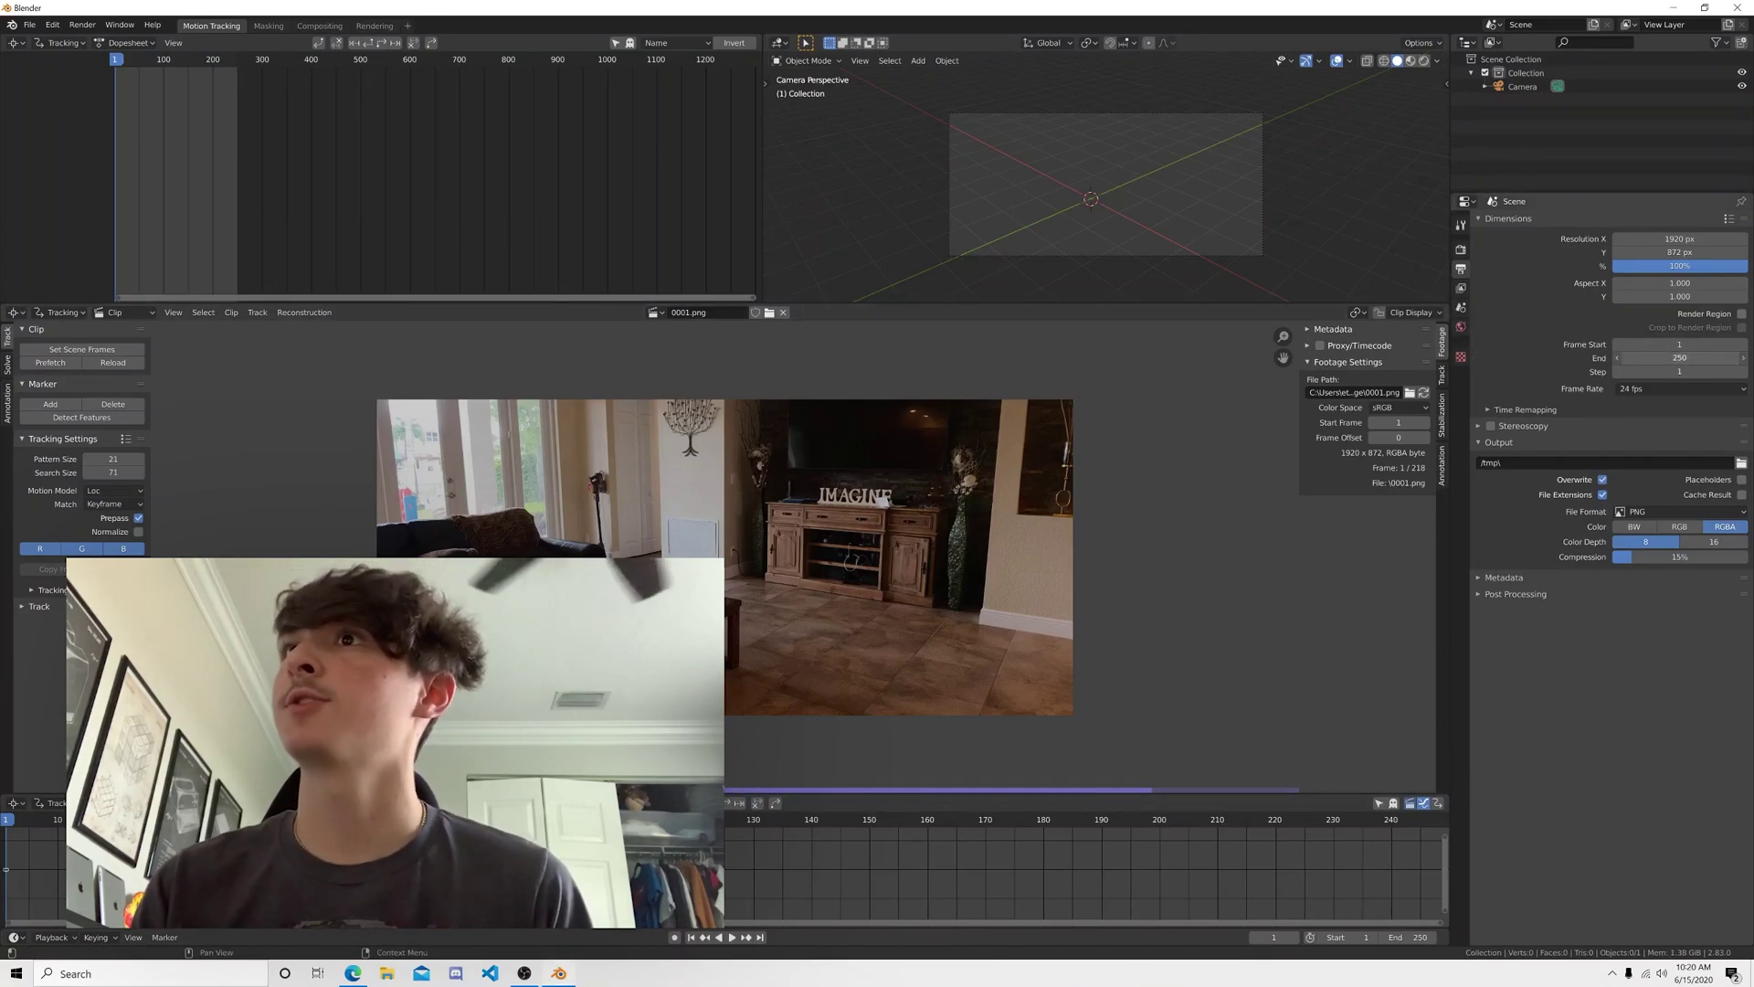
{"action": "mouse_move", "coordinate": [1679, 358]}
{"action": "left_mouse_down"}
{"action": "mouse_move", "coordinate": [1524, 358]}
{"action": "mouse_move", "coordinate": [1593, 358]}
{"action": "mouse_move", "coordinate": [1557, 358]}
{"action": "left_mouse_up"}
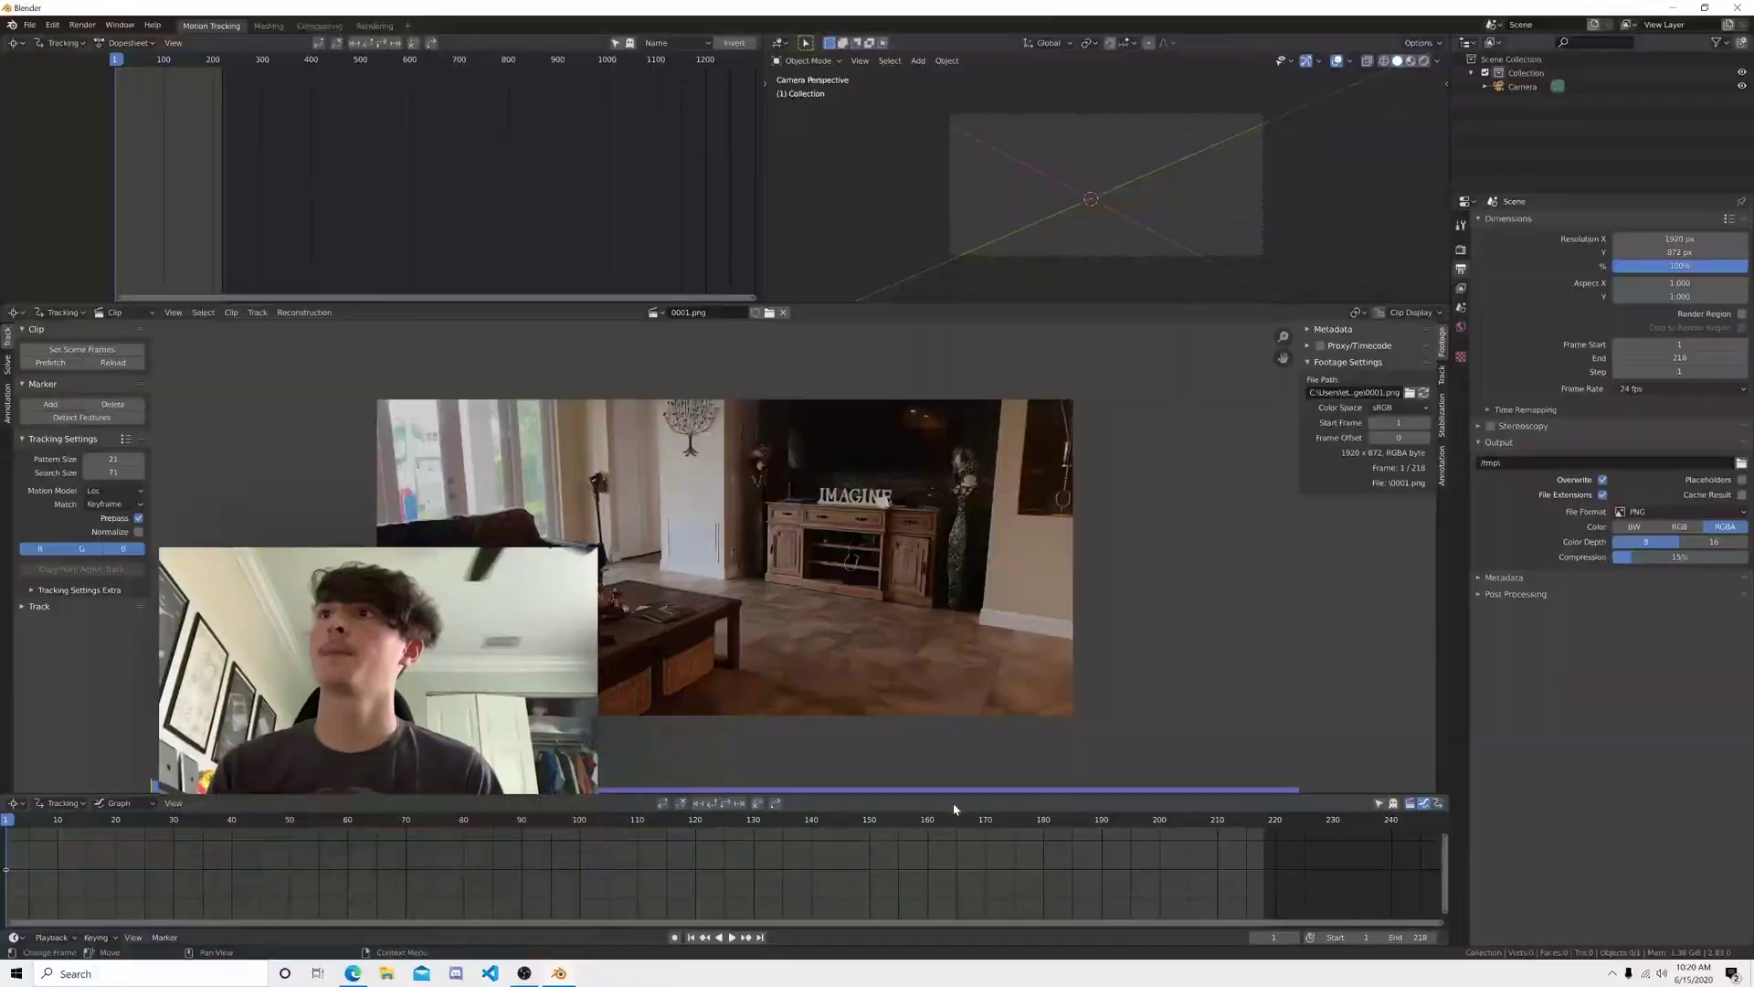
- Play the clip to check the footage, and return to the first frame
{"action": "key", "text": "space"}
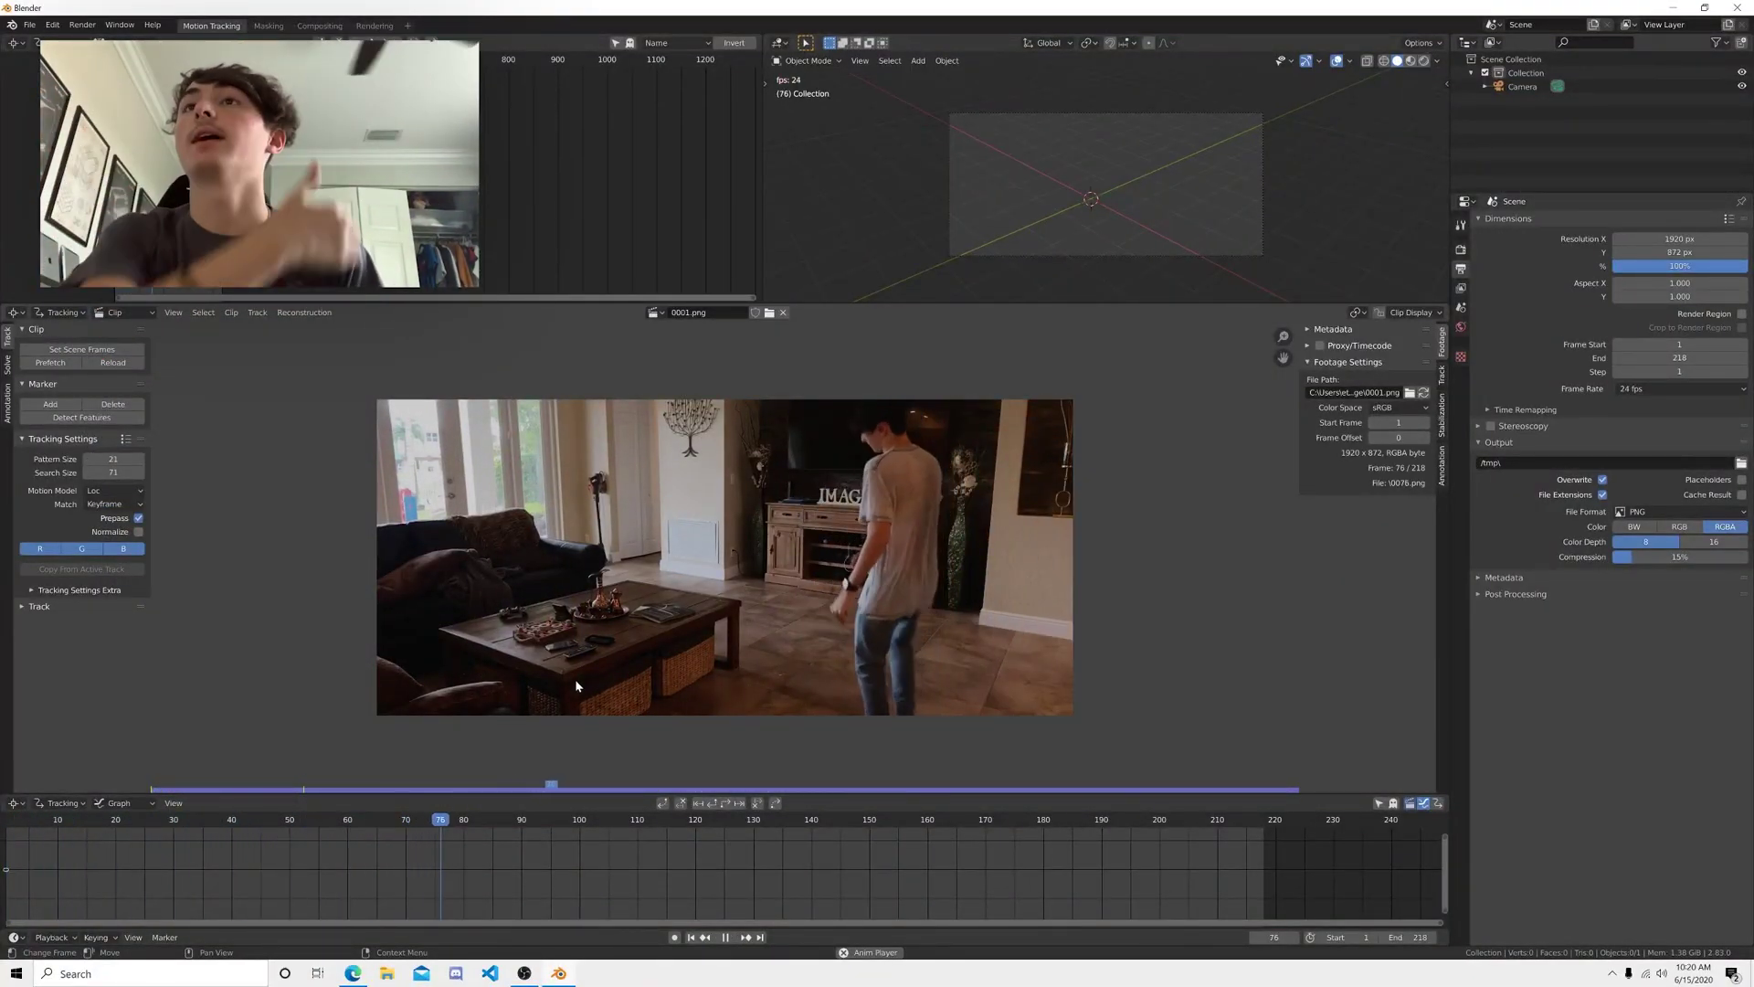
{"action": "key", "text": "space"}
{"action": "left_click", "coordinate": [691, 937]}
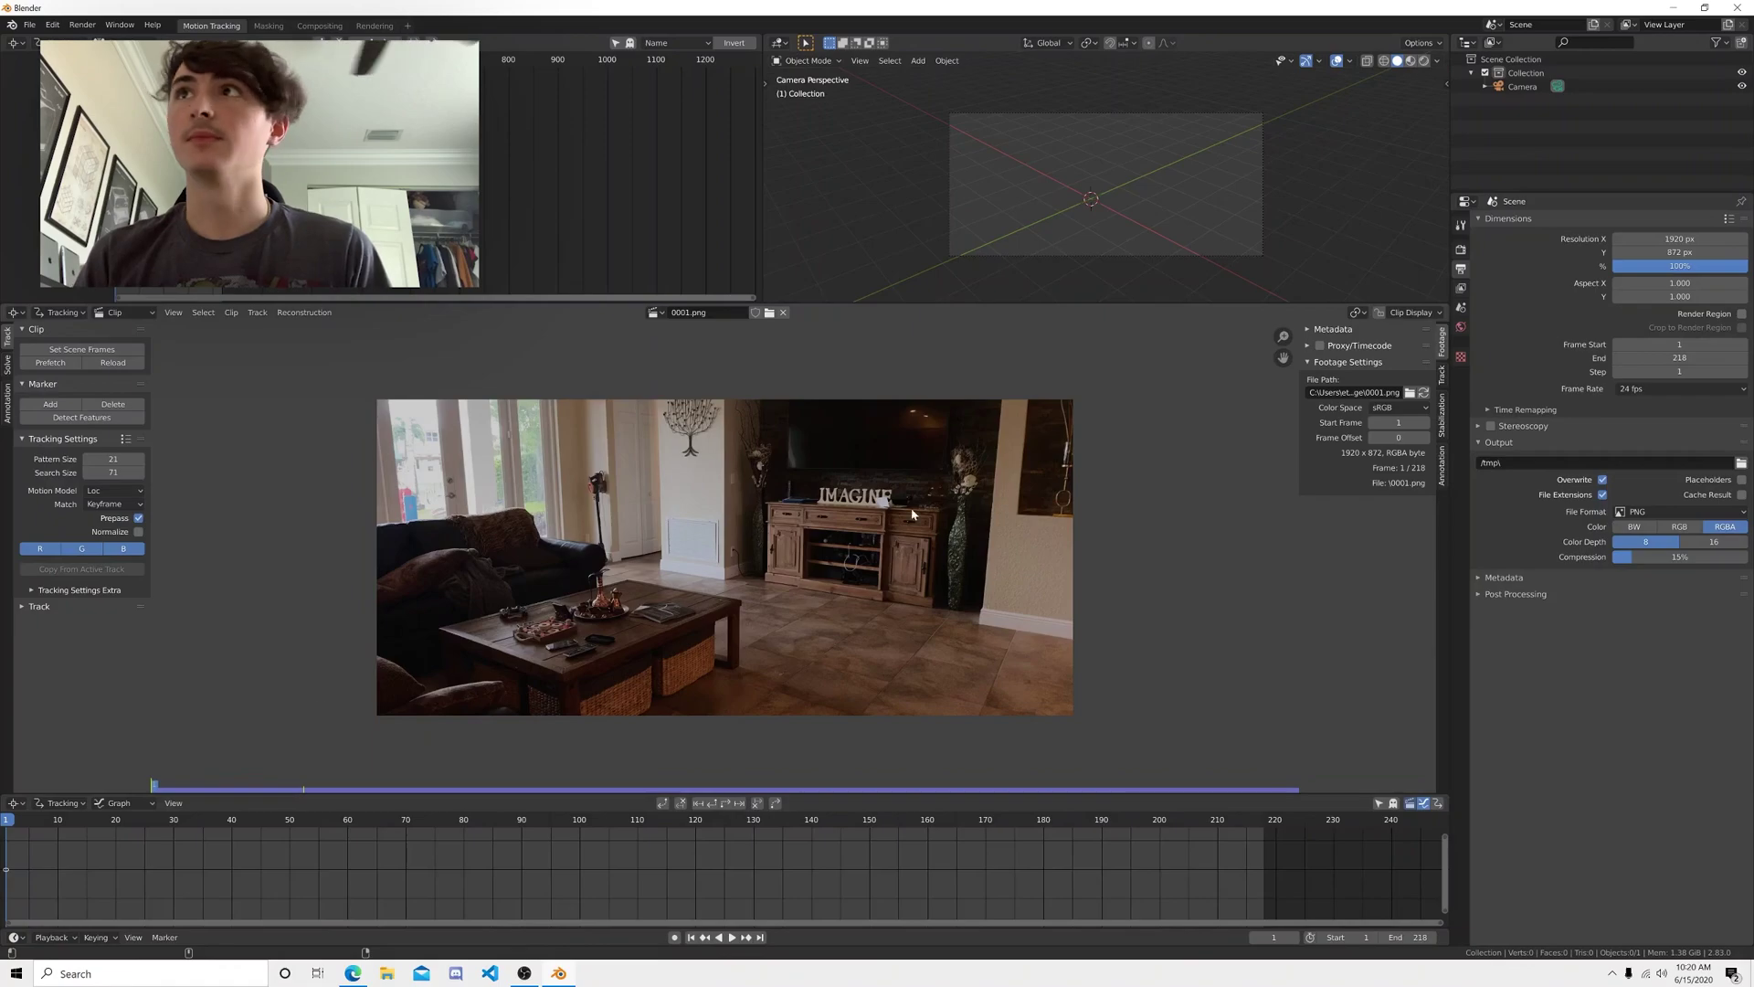
- Detect features on the first frame and track all the markers forward through the whole clip
{"action": "left_click", "coordinate": [1442, 375]}
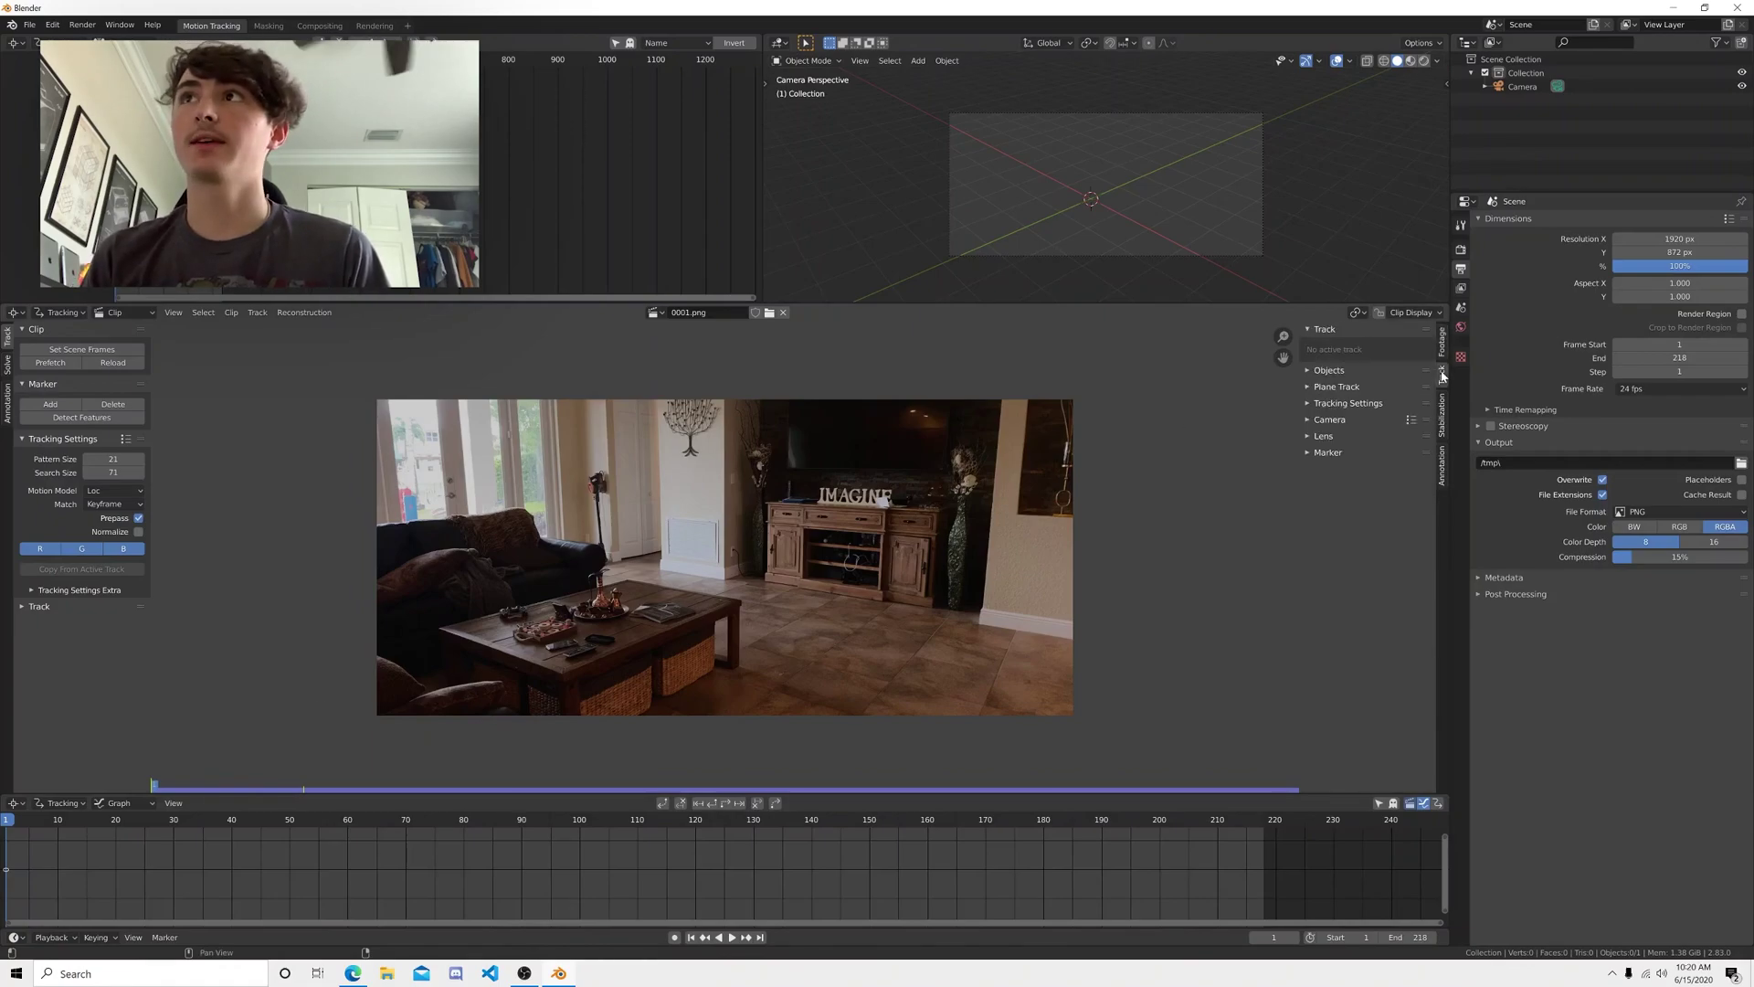
{"action": "left_click", "coordinate": [1329, 371]}
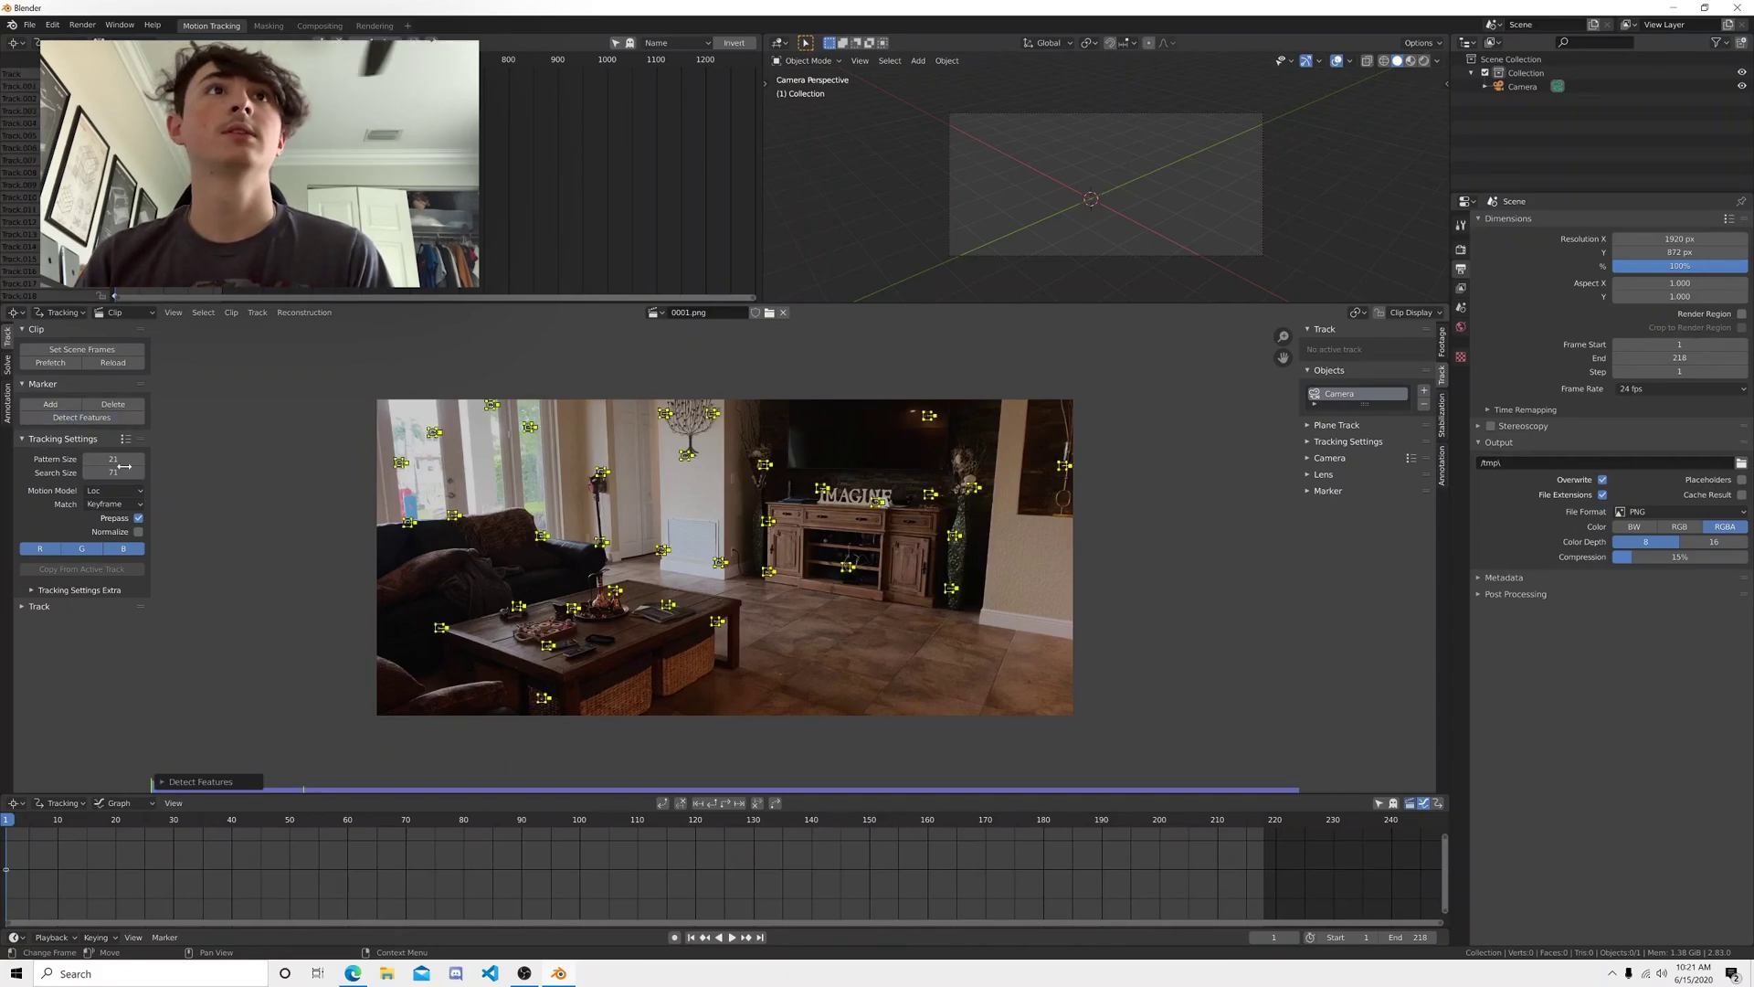
{"action": "left_click", "coordinate": [729, 803]}
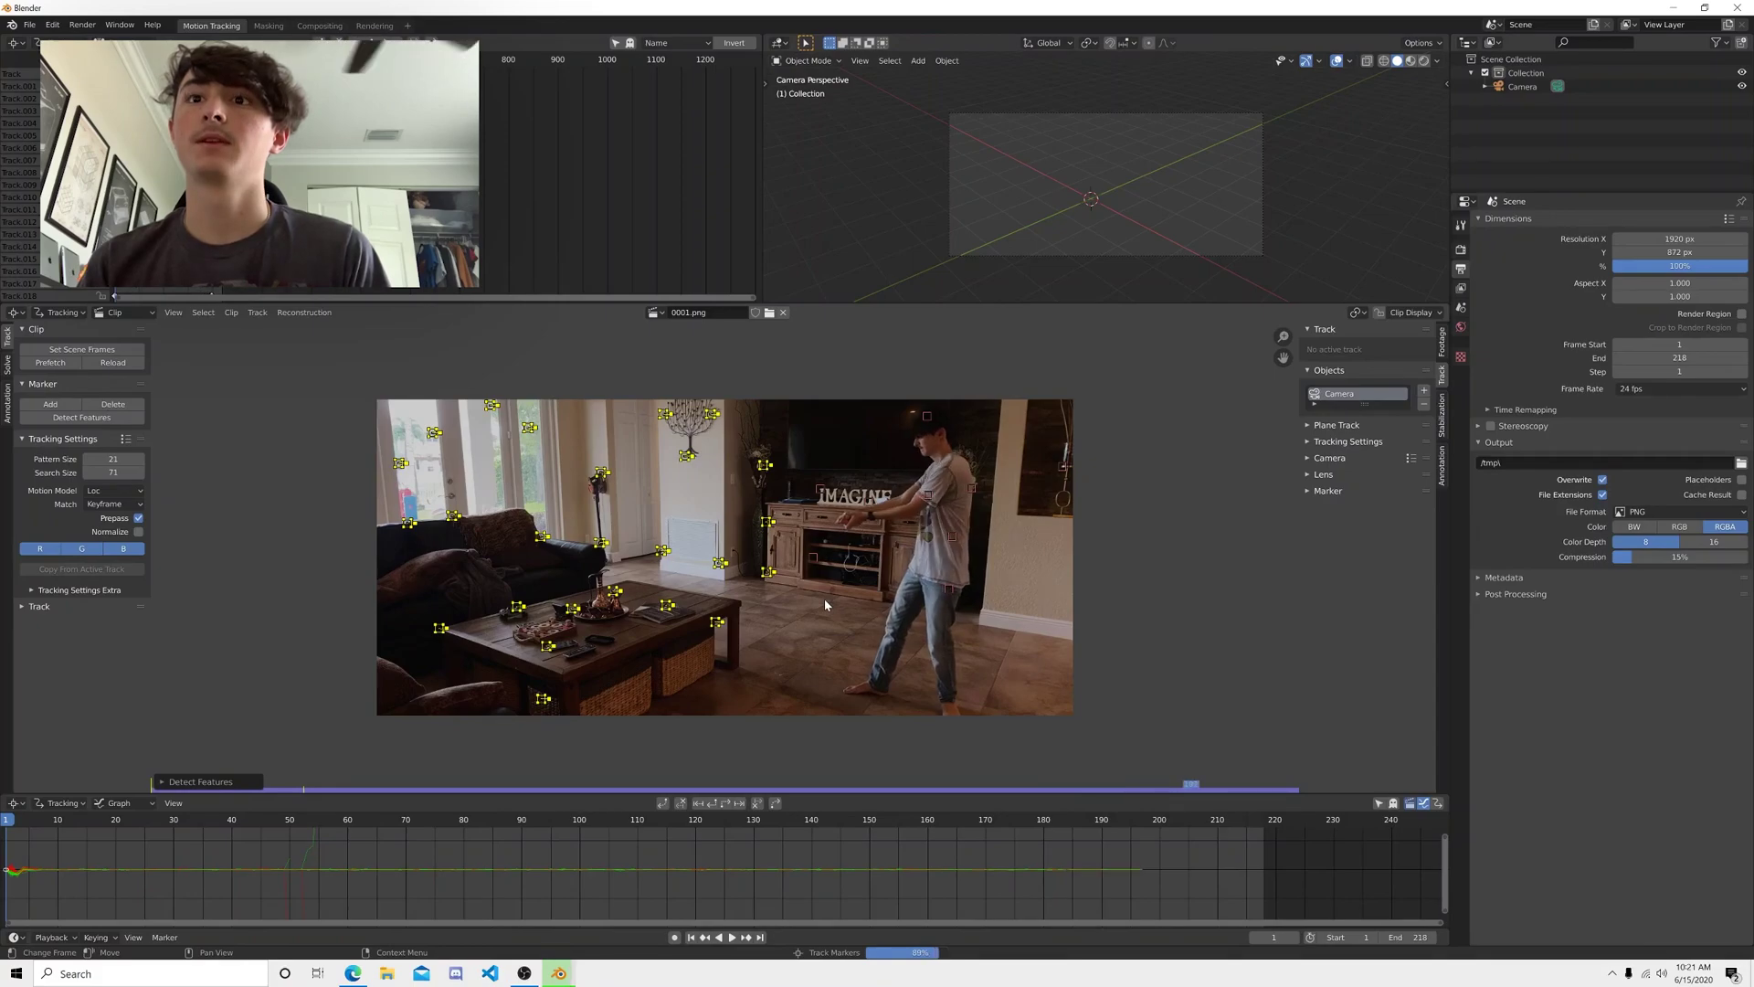
- Delete the tracks near the doorway and around the actor that he passes in front of, and scrub to frame 103
{"action": "left_click", "coordinate": [1092, 410]}
{"action": "left_click", "coordinate": [1062, 472]}
{"action": "key", "text": "x"}
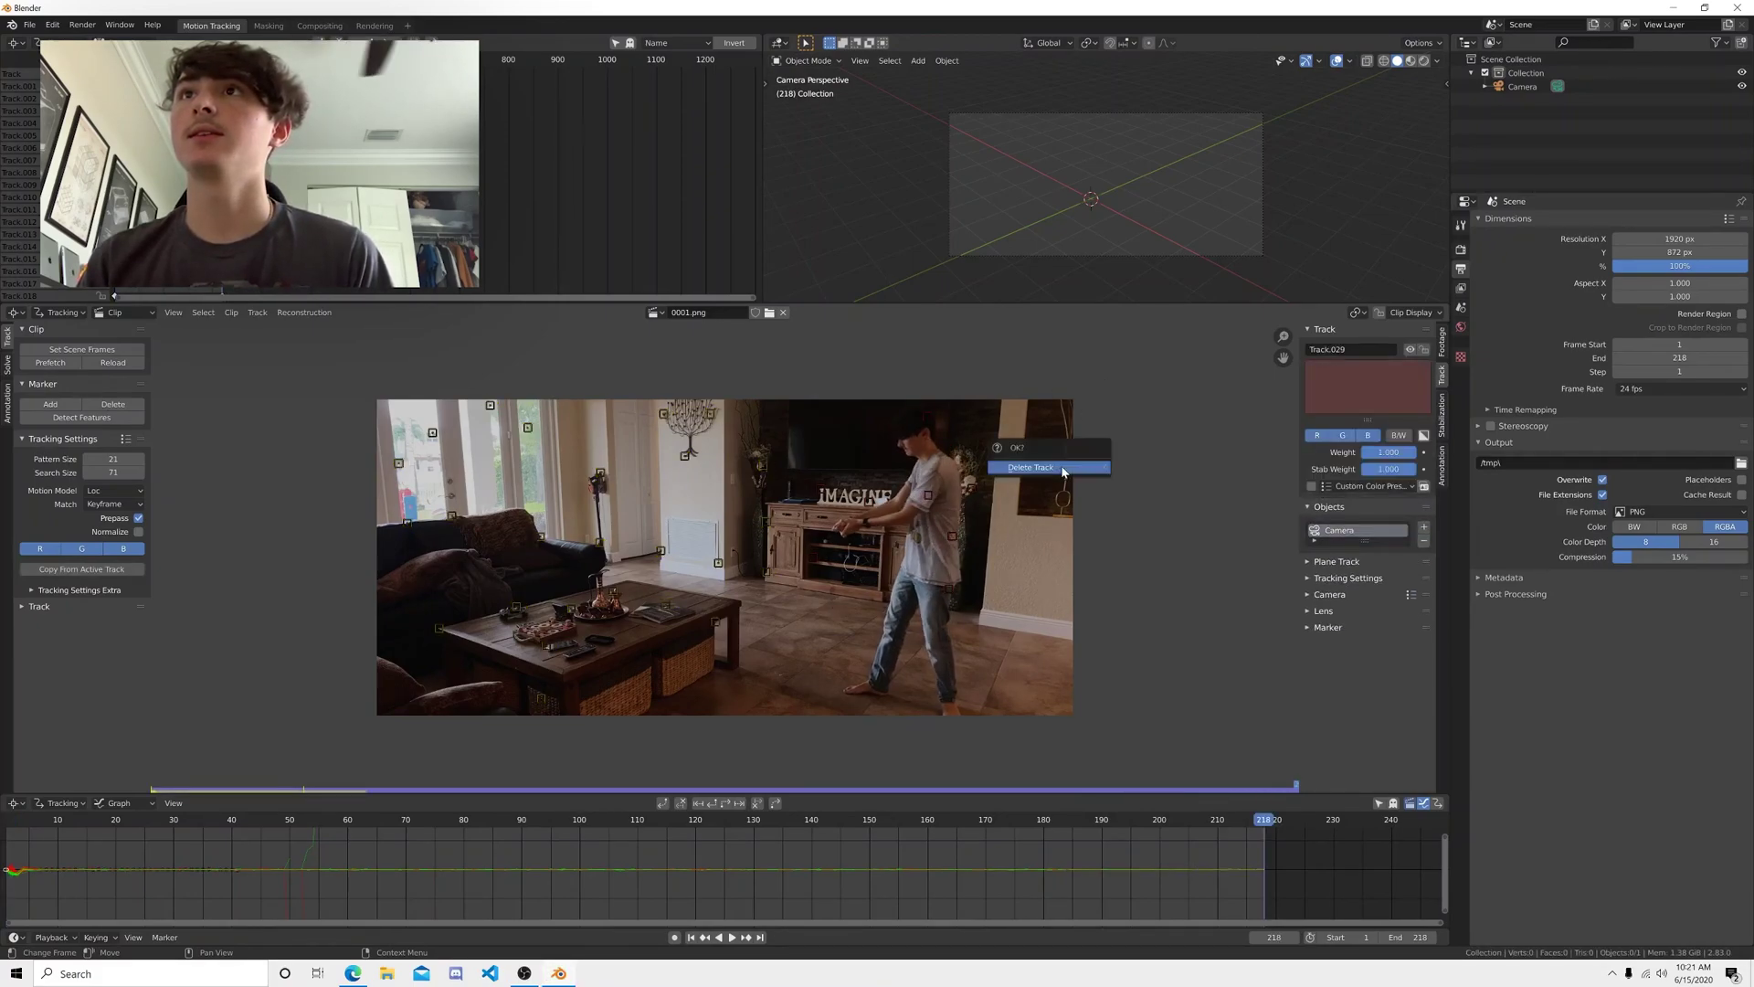
{"action": "left_click", "coordinate": [971, 493]}
{"action": "key", "text": "x"}
{"action": "left_click", "coordinate": [971, 487]}
{"action": "left_click", "coordinate": [923, 484]}
{"action": "key", "text": "x"}
{"action": "left_click", "coordinate": [923, 489]}
{"action": "left_click", "coordinate": [926, 418]}
{"action": "key", "text": "x"}
{"action": "left_click", "coordinate": [926, 416]}
{"action": "left_click", "coordinate": [823, 498]}
{"action": "key", "text": "x"}
{"action": "left_click", "coordinate": [841, 552]}
{"action": "left_click", "coordinate": [950, 545]}
{"action": "key", "text": "x"}
{"action": "left_click", "coordinate": [941, 545]}
{"action": "left_click", "coordinate": [945, 589]}
{"action": "key", "text": "x"}
{"action": "left_click", "coordinate": [936, 592]}
{"action": "left_click_drag", "start_coordinate": [625, 845], "coordinate": [598, 868]}
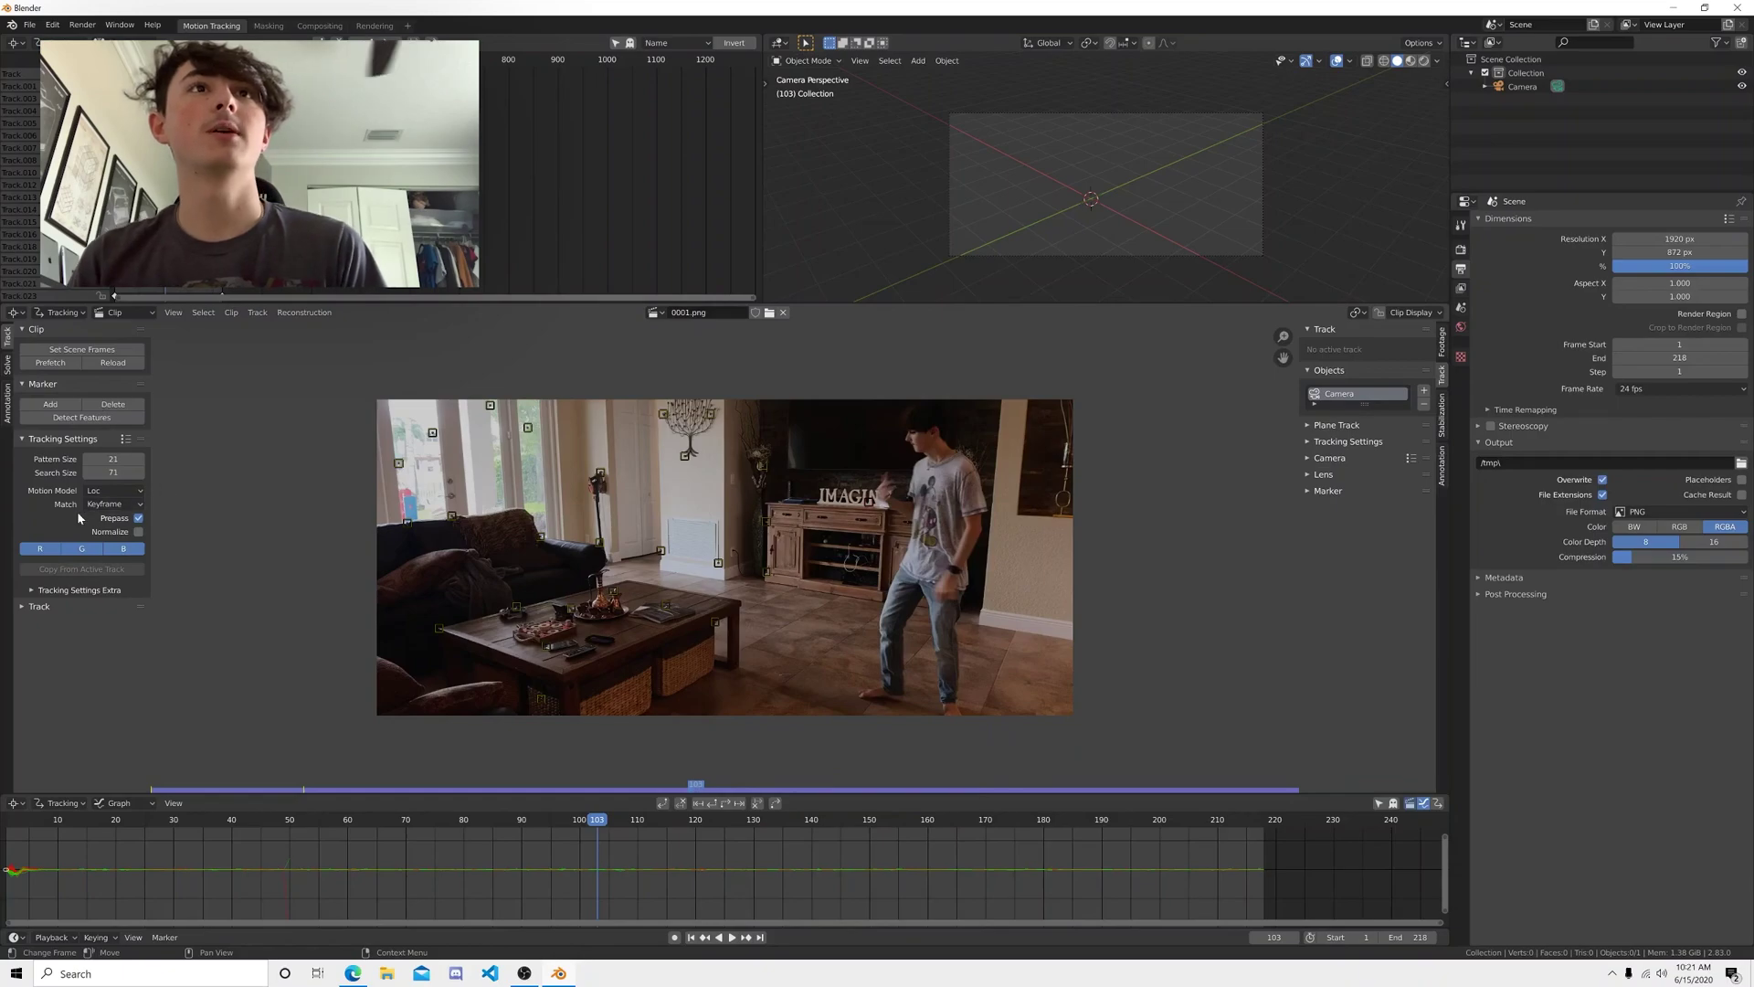
- Enable the Tripod option for the camera solve, set Refine to Focal Length, and check the lens settings
{"action": "left_click", "coordinate": [6, 361]}
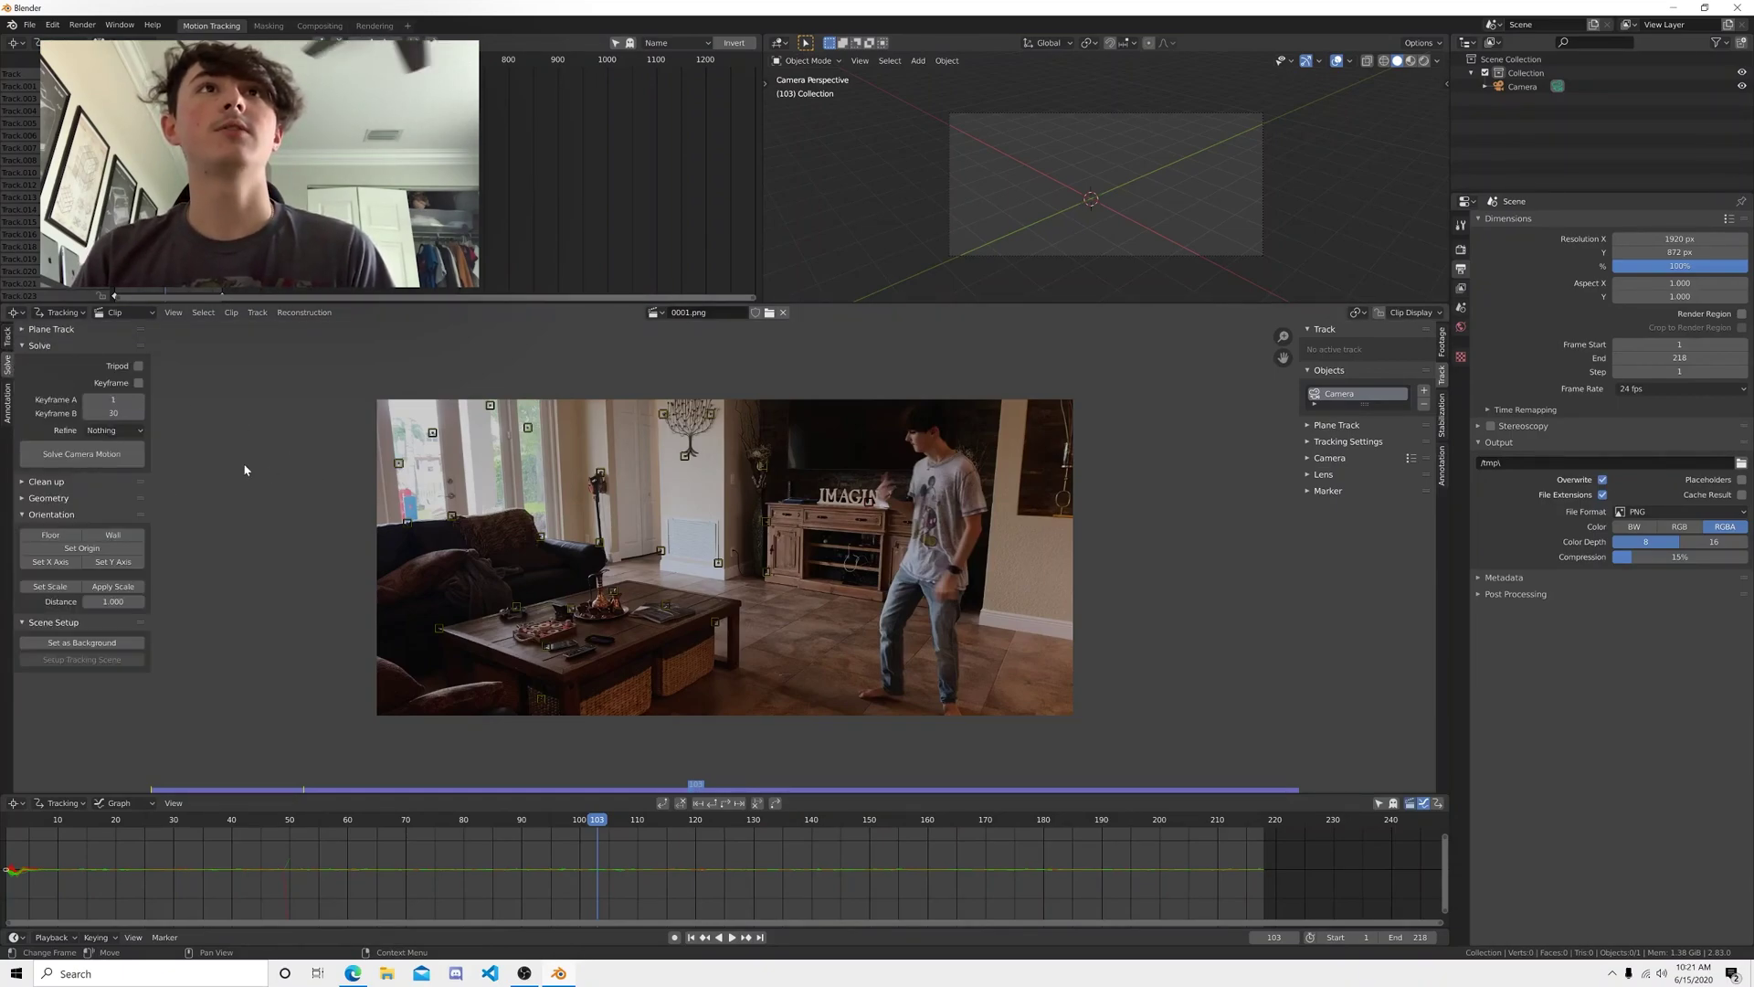
{"action": "left_click", "coordinate": [116, 431]}
{"action": "left_click", "coordinate": [160, 513]}
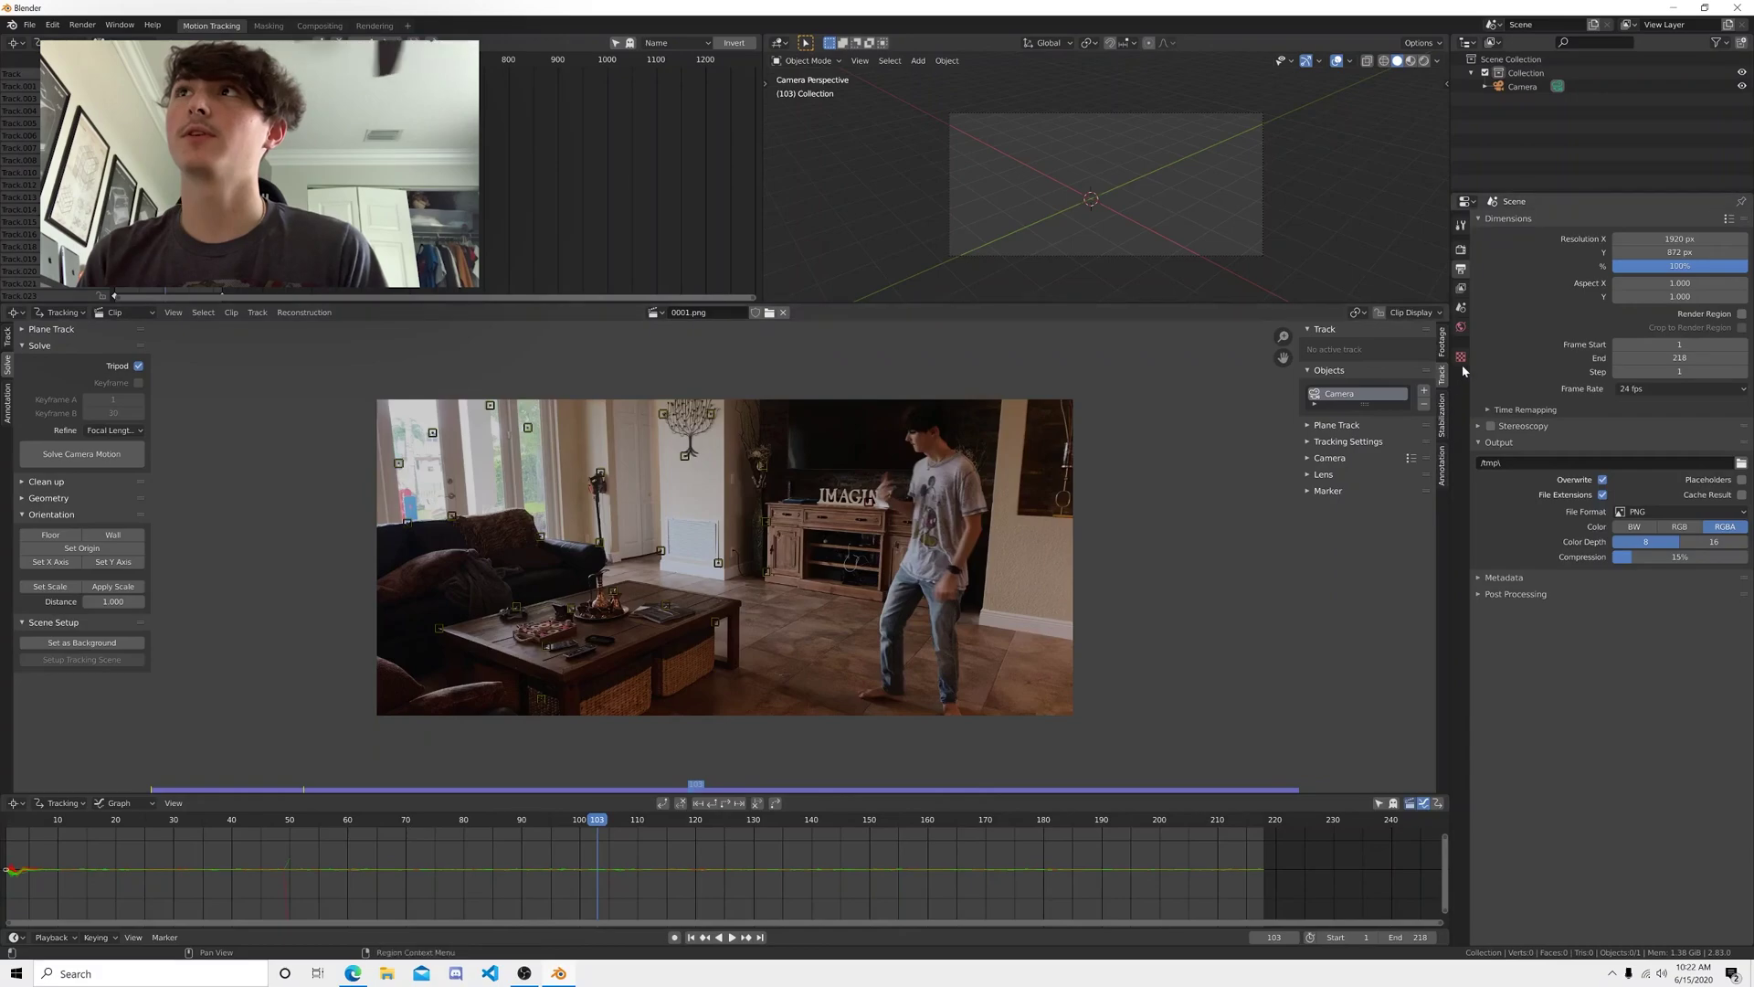
{"action": "left_click", "coordinate": [1323, 473]}
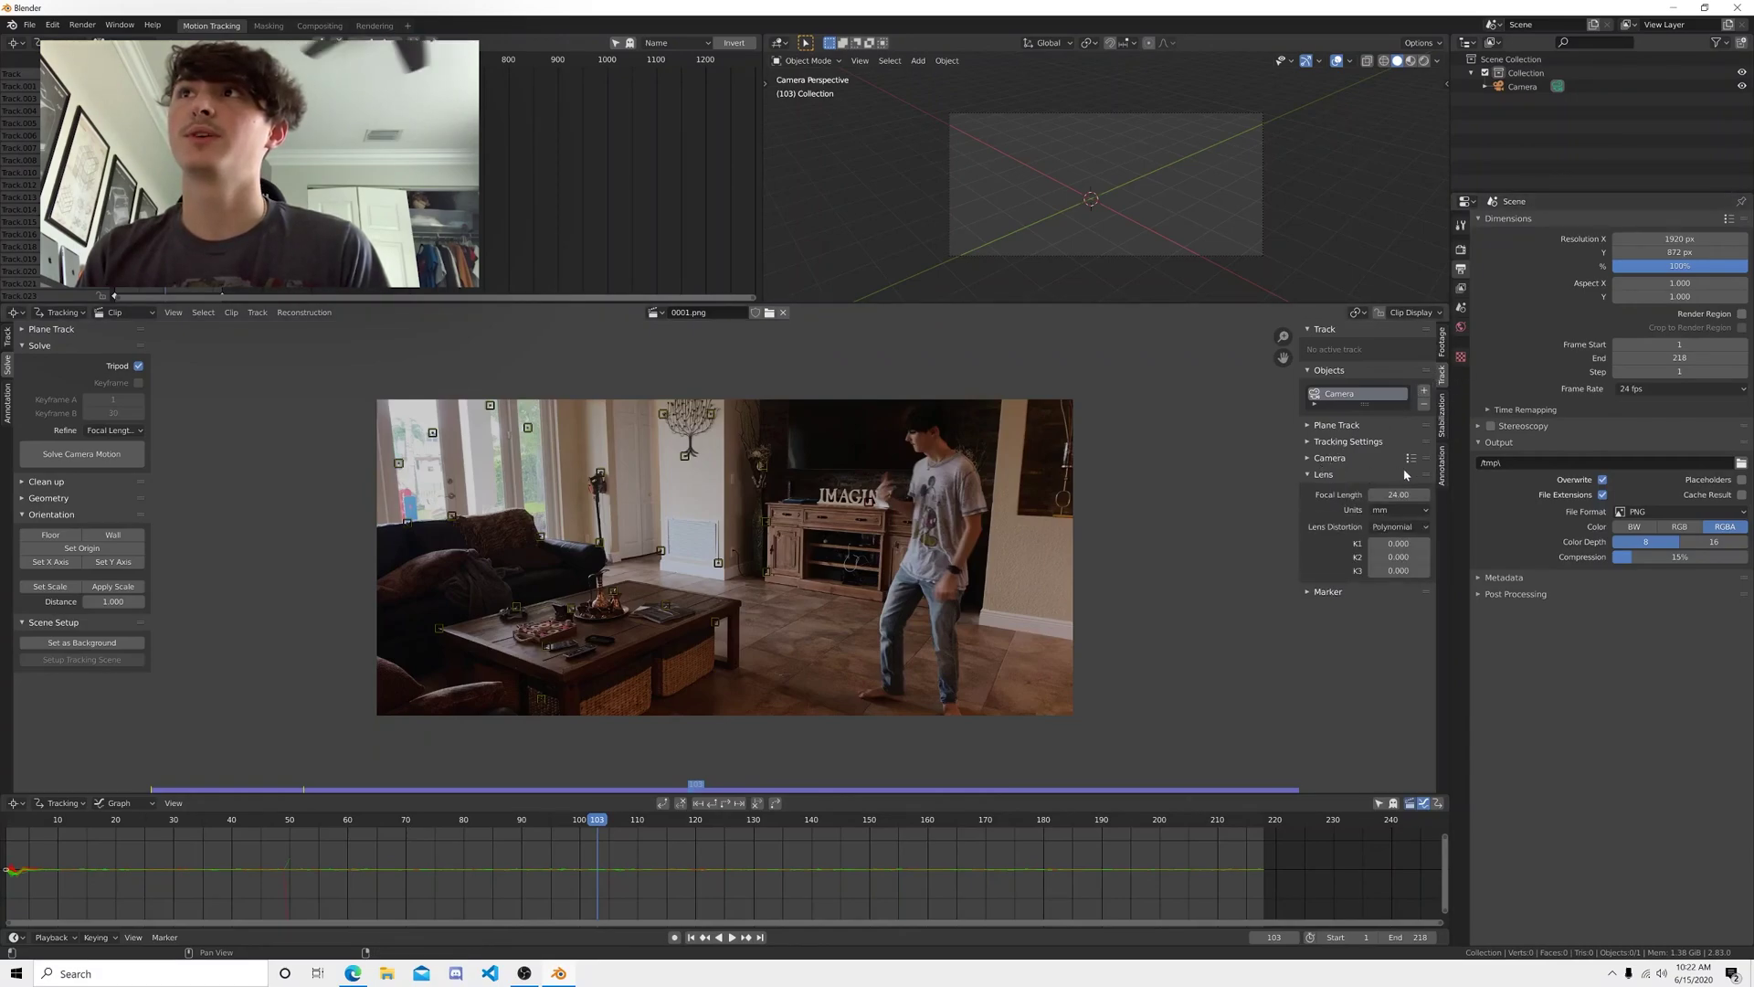
{"action": "left_click", "coordinate": [1325, 474]}
- Solve the camera motion and set up the tracking scene with the clip as the camera background
{"action": "left_click", "coordinate": [81, 454]}
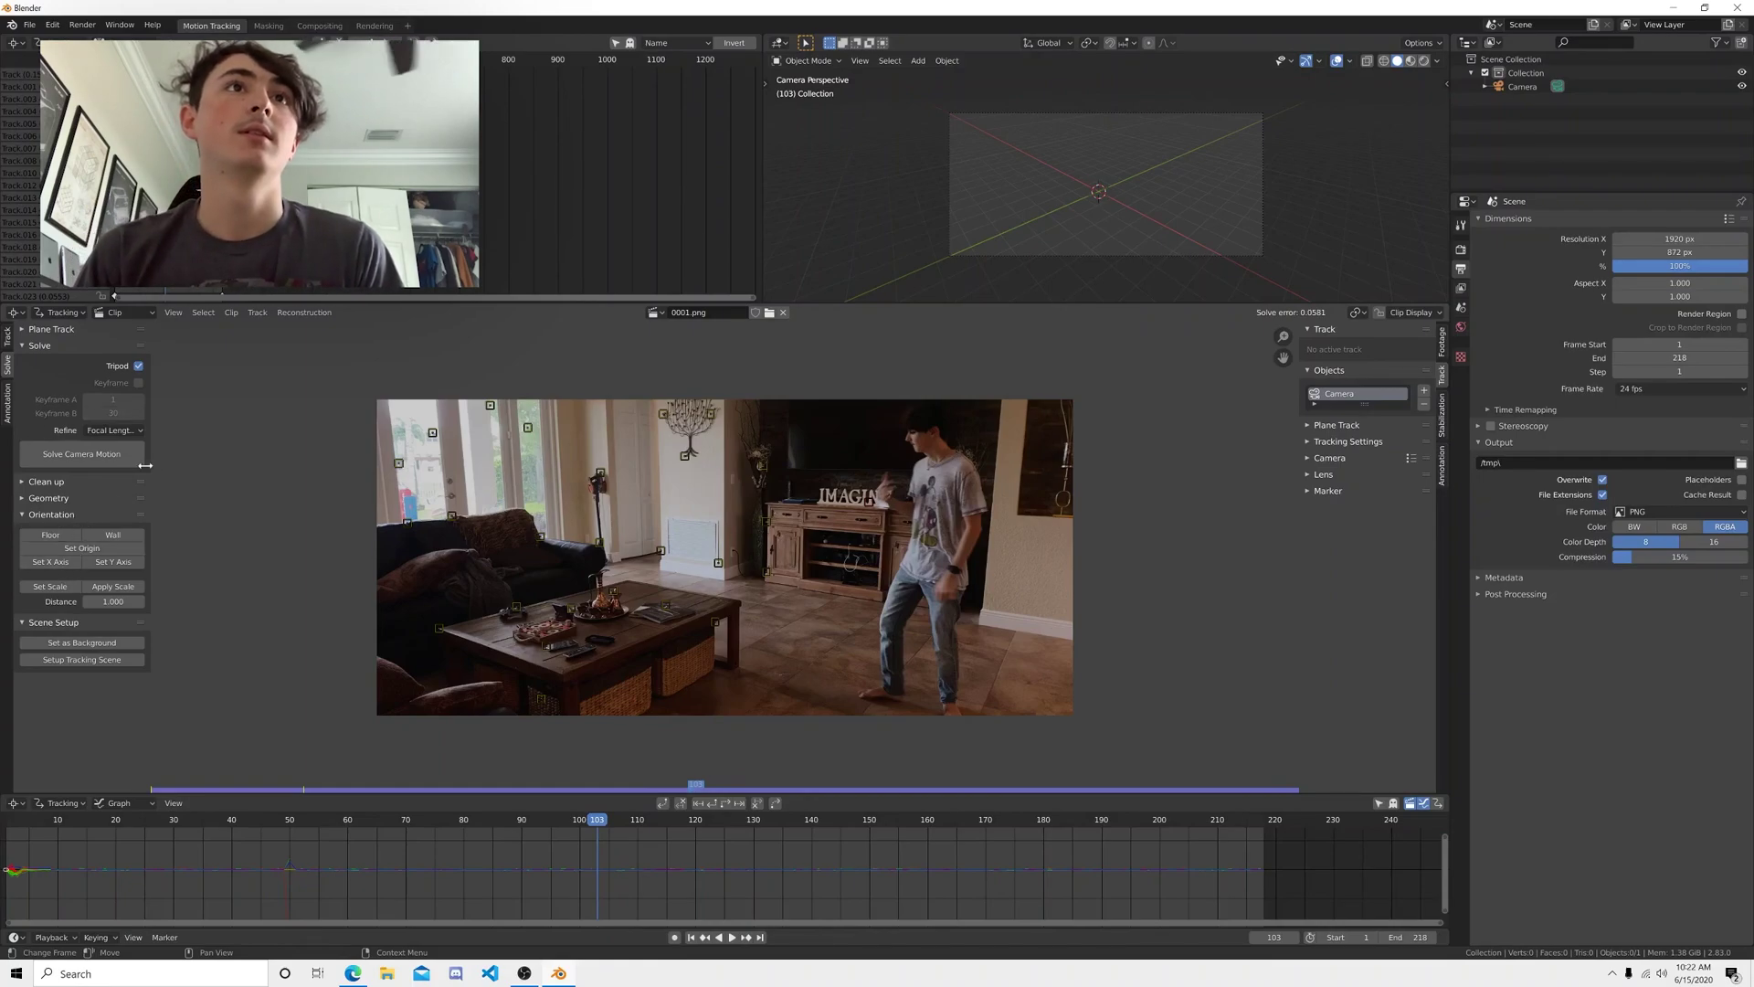
{"action": "left_click", "coordinate": [77, 646]}
{"action": "left_click", "coordinate": [115, 661]}
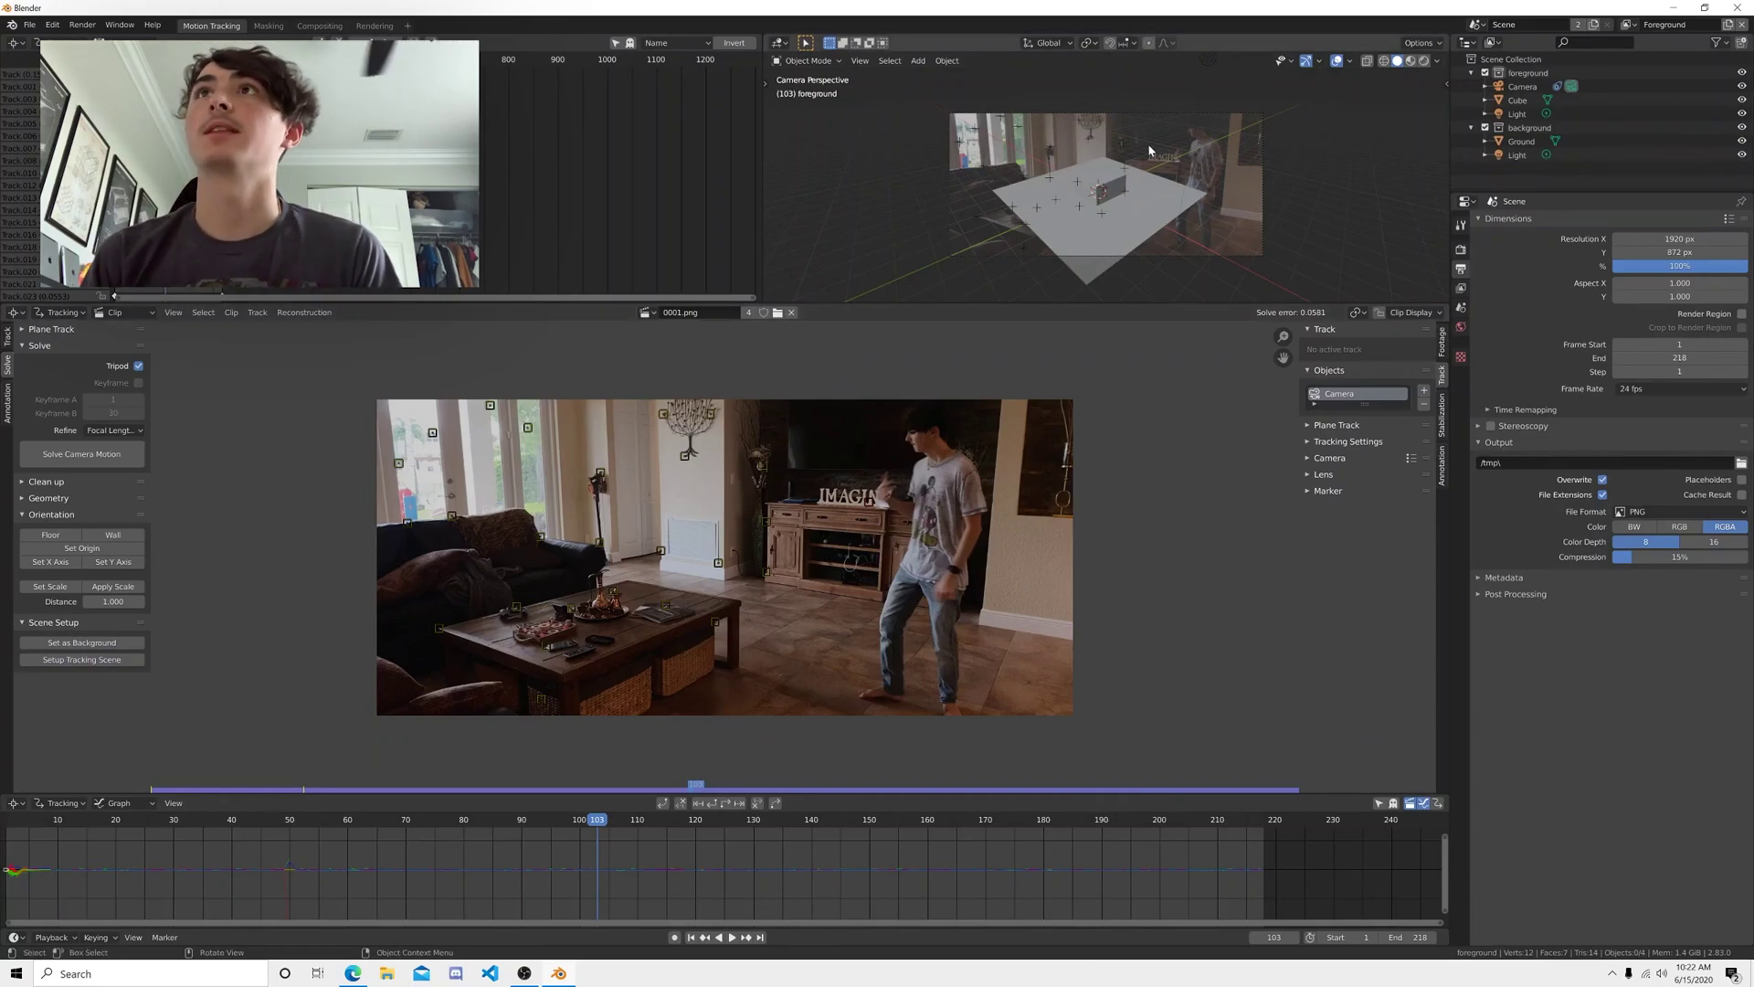
- Add a tracking object named Hand and go to frame 117, where the actor's arm is extended
{"action": "left_click", "coordinate": [1425, 392]}
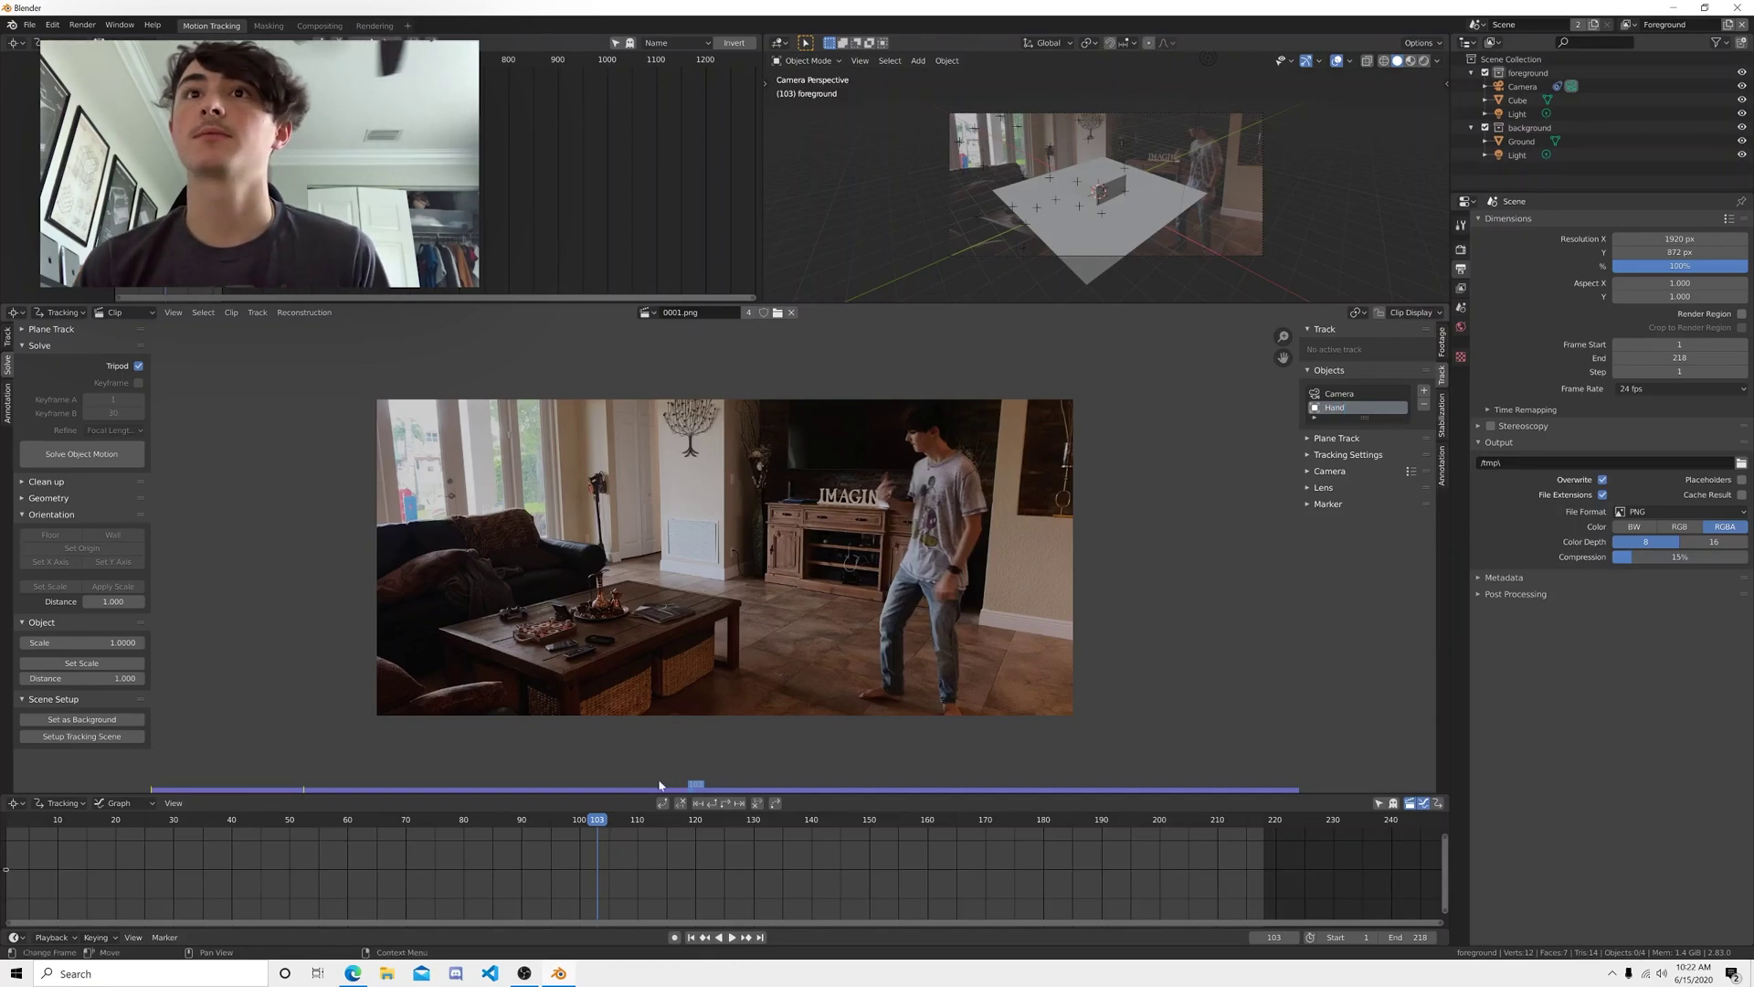
{"action": "left_click_drag", "start_coordinate": [602, 823], "coordinate": [679, 829]}
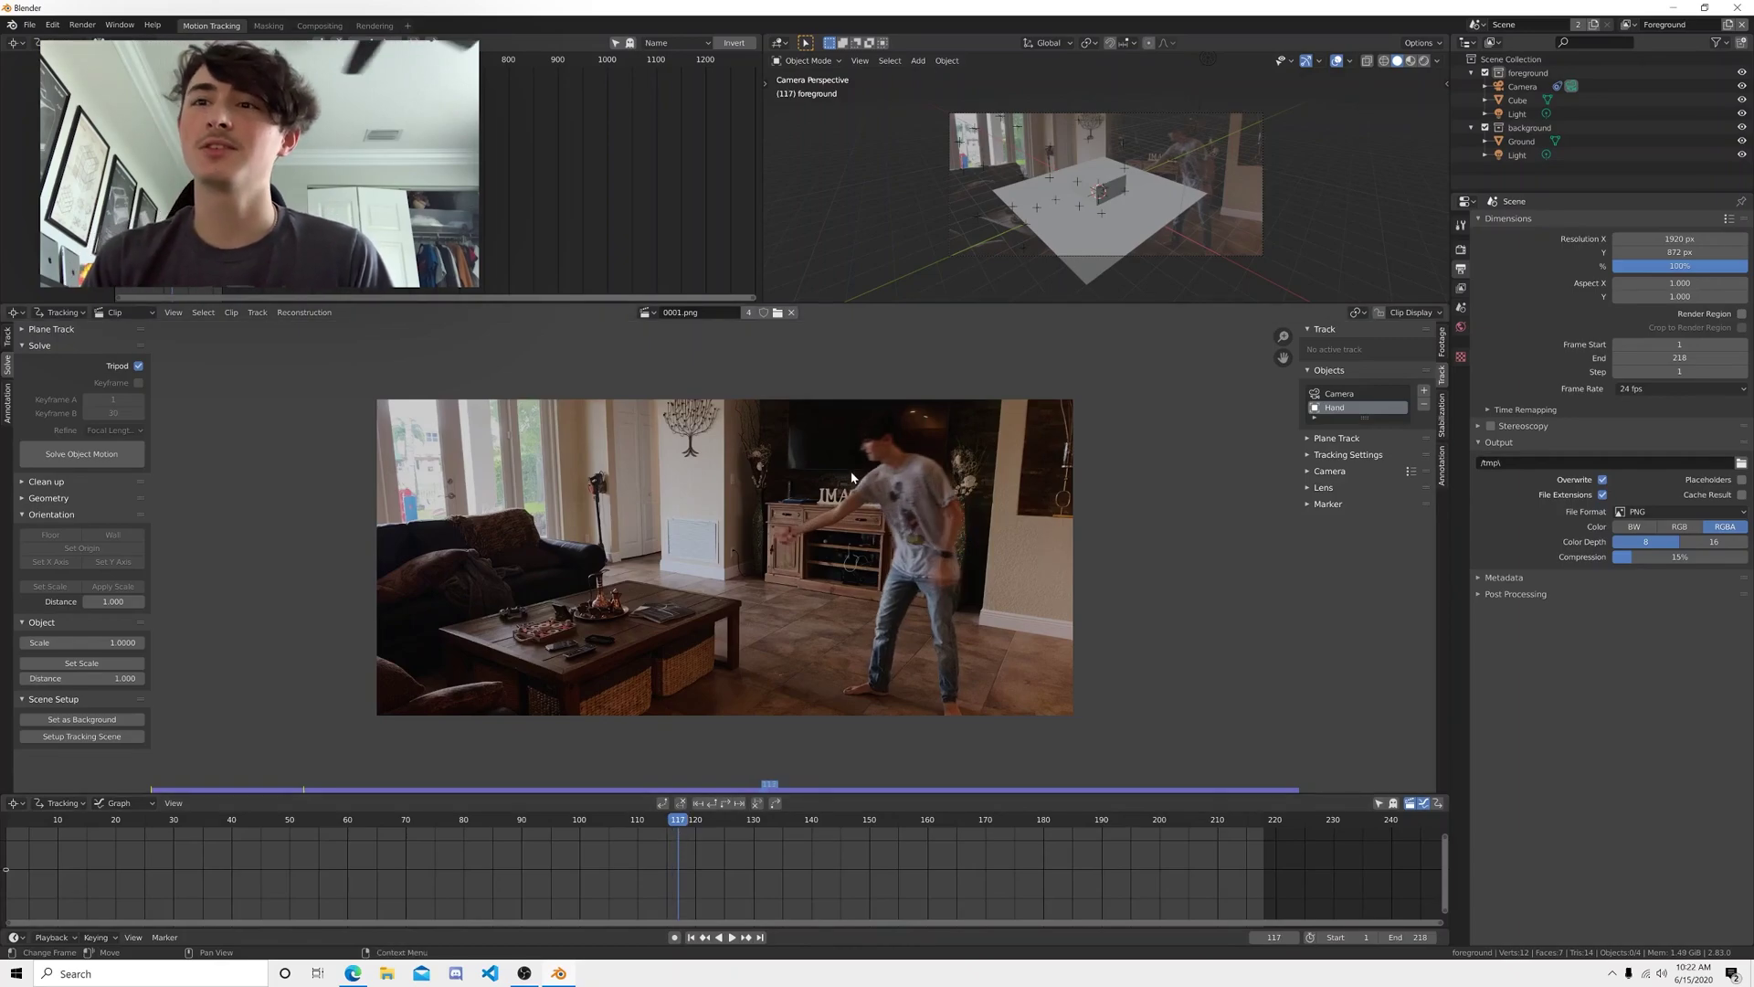
- Add a tracking marker on the actor's hand beside the wristband at frame 117 and scale it down
{"action": "scroll", "coordinate": [916, 505], "scroll_direction": "up", "scroll_amount": 8}
{"action": "scroll", "coordinate": [914, 497], "scroll_direction": "down", "scroll_amount": 4}
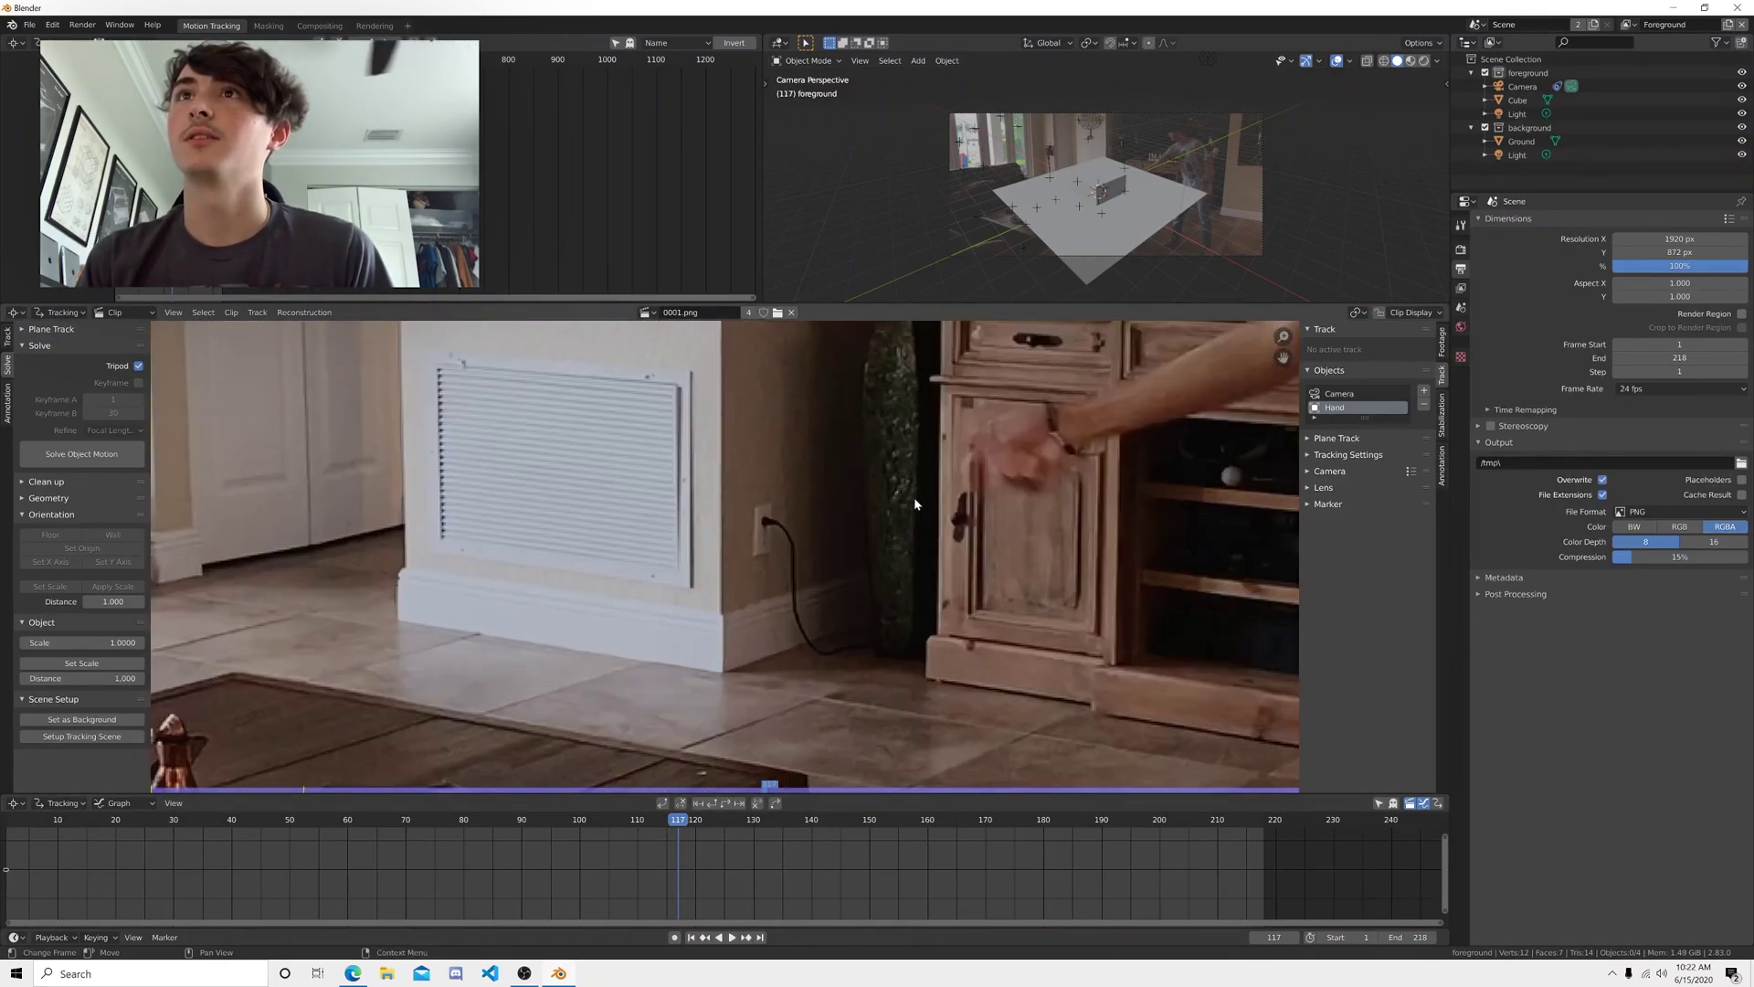
{"action": "scroll", "coordinate": [708, 549], "scroll_direction": "up", "scroll_amount": 2}
{"action": "scroll", "coordinate": [708, 548], "scroll_direction": "up", "scroll_amount": 2}
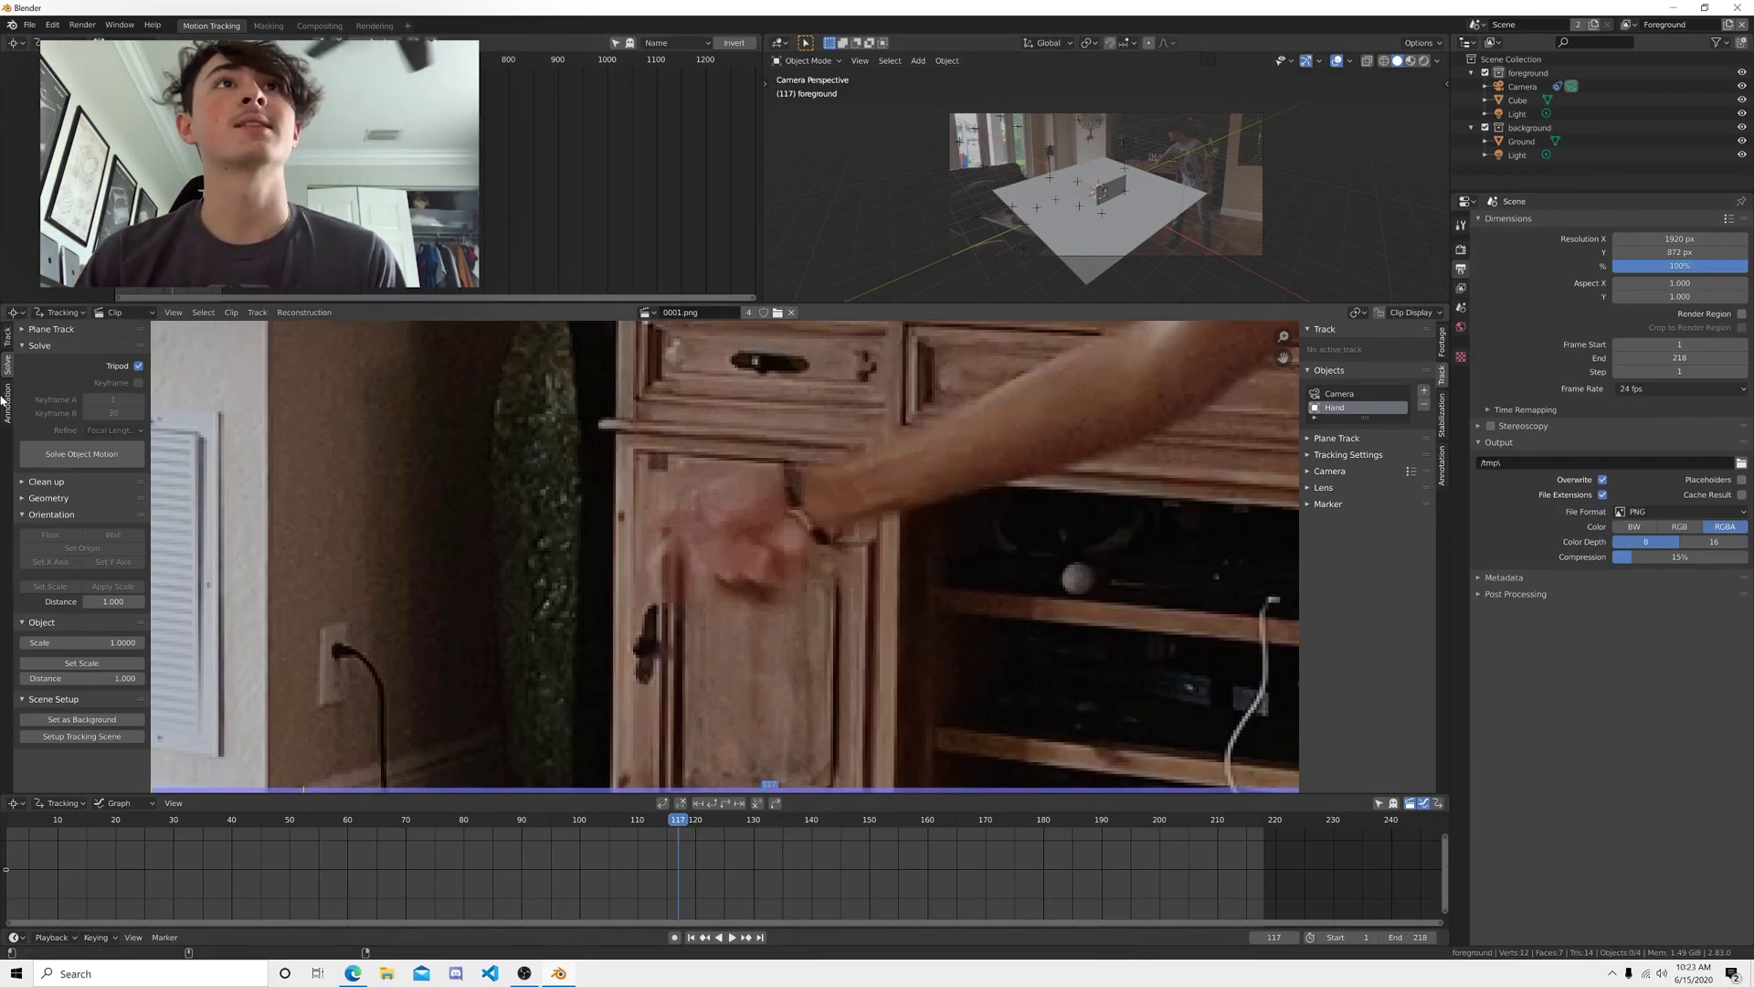
{"action": "left_click", "coordinate": [8, 336]}
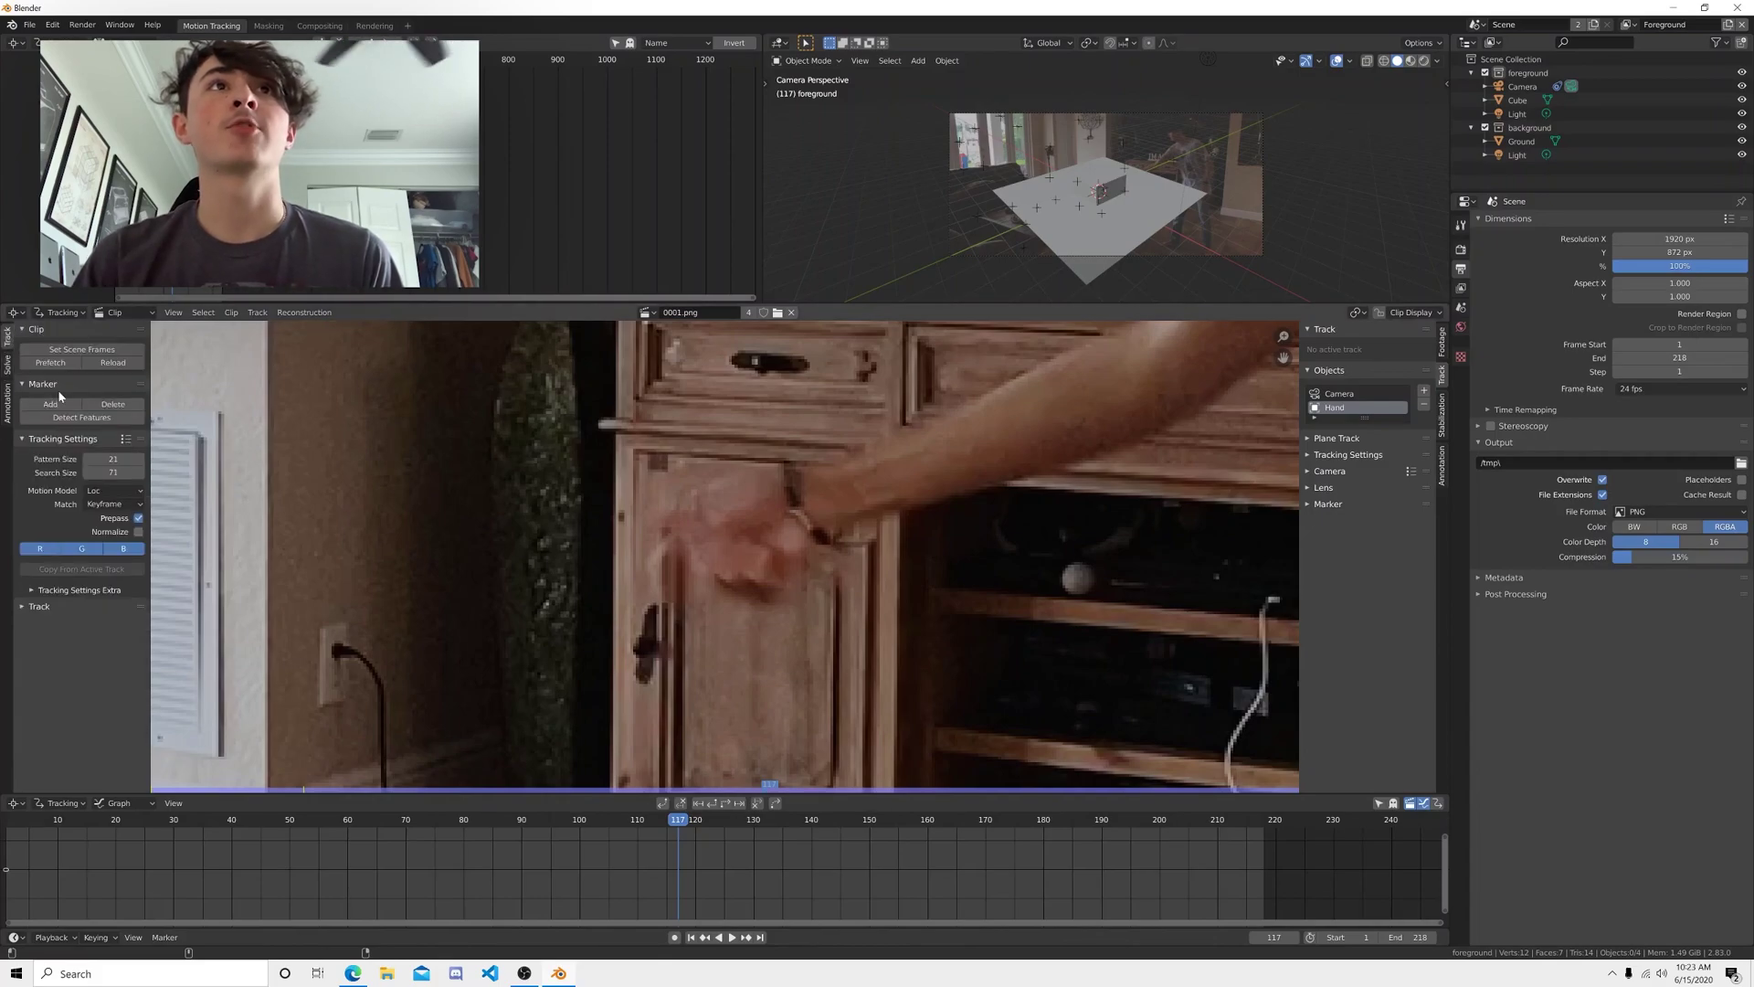
{"action": "left_click", "coordinate": [777, 526]}
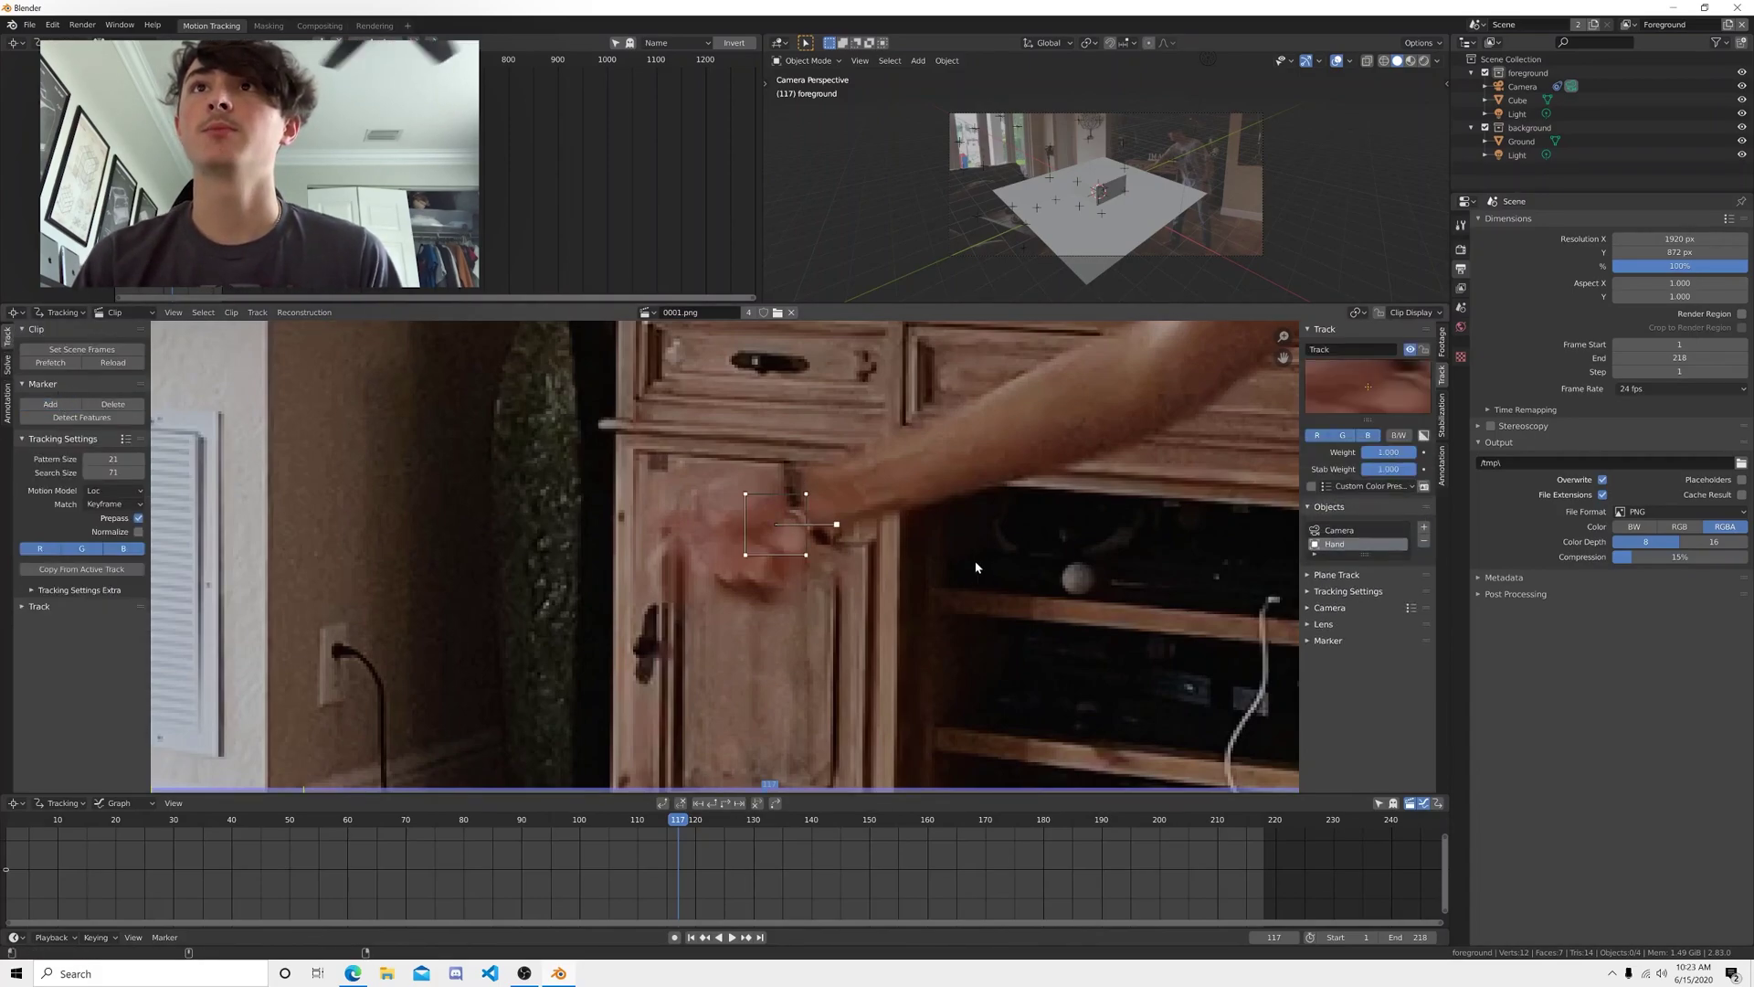
{"action": "key", "text": "s"}
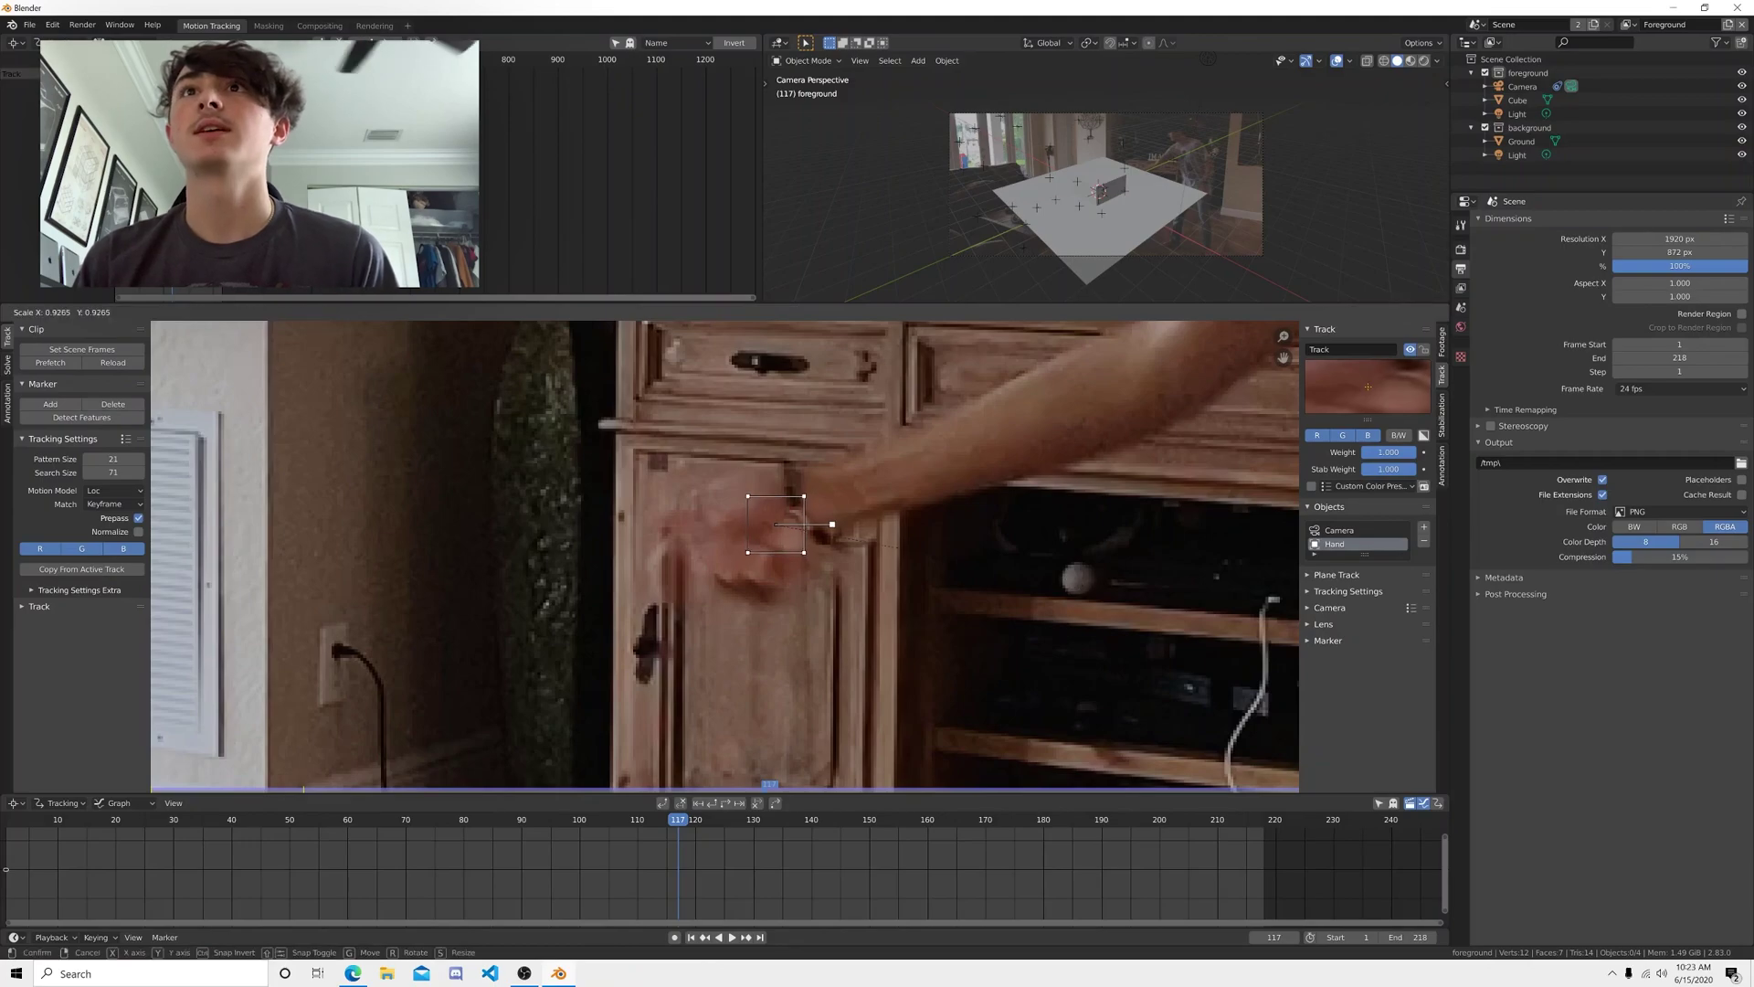
{"action": "left_click", "coordinate": [887, 553]}
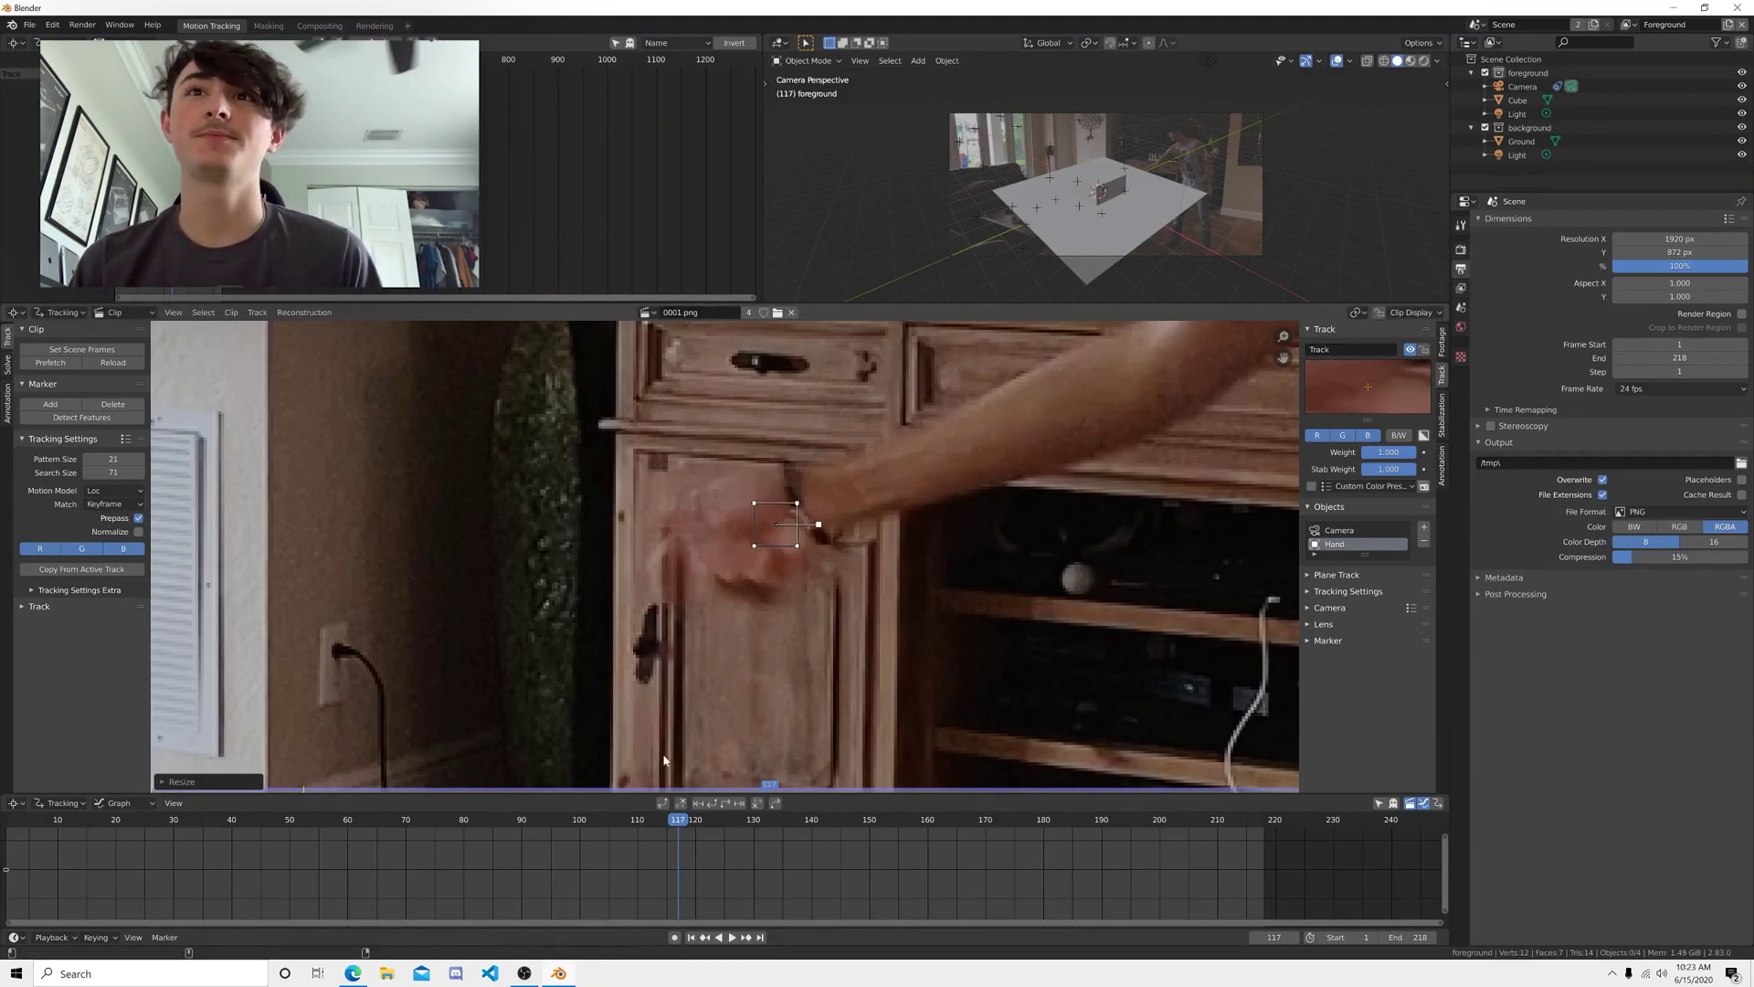
- Track the hand marker forward, then from frame 120 advance a few frames and reposition it on the hand
{"action": "left_click", "coordinate": [728, 801]}
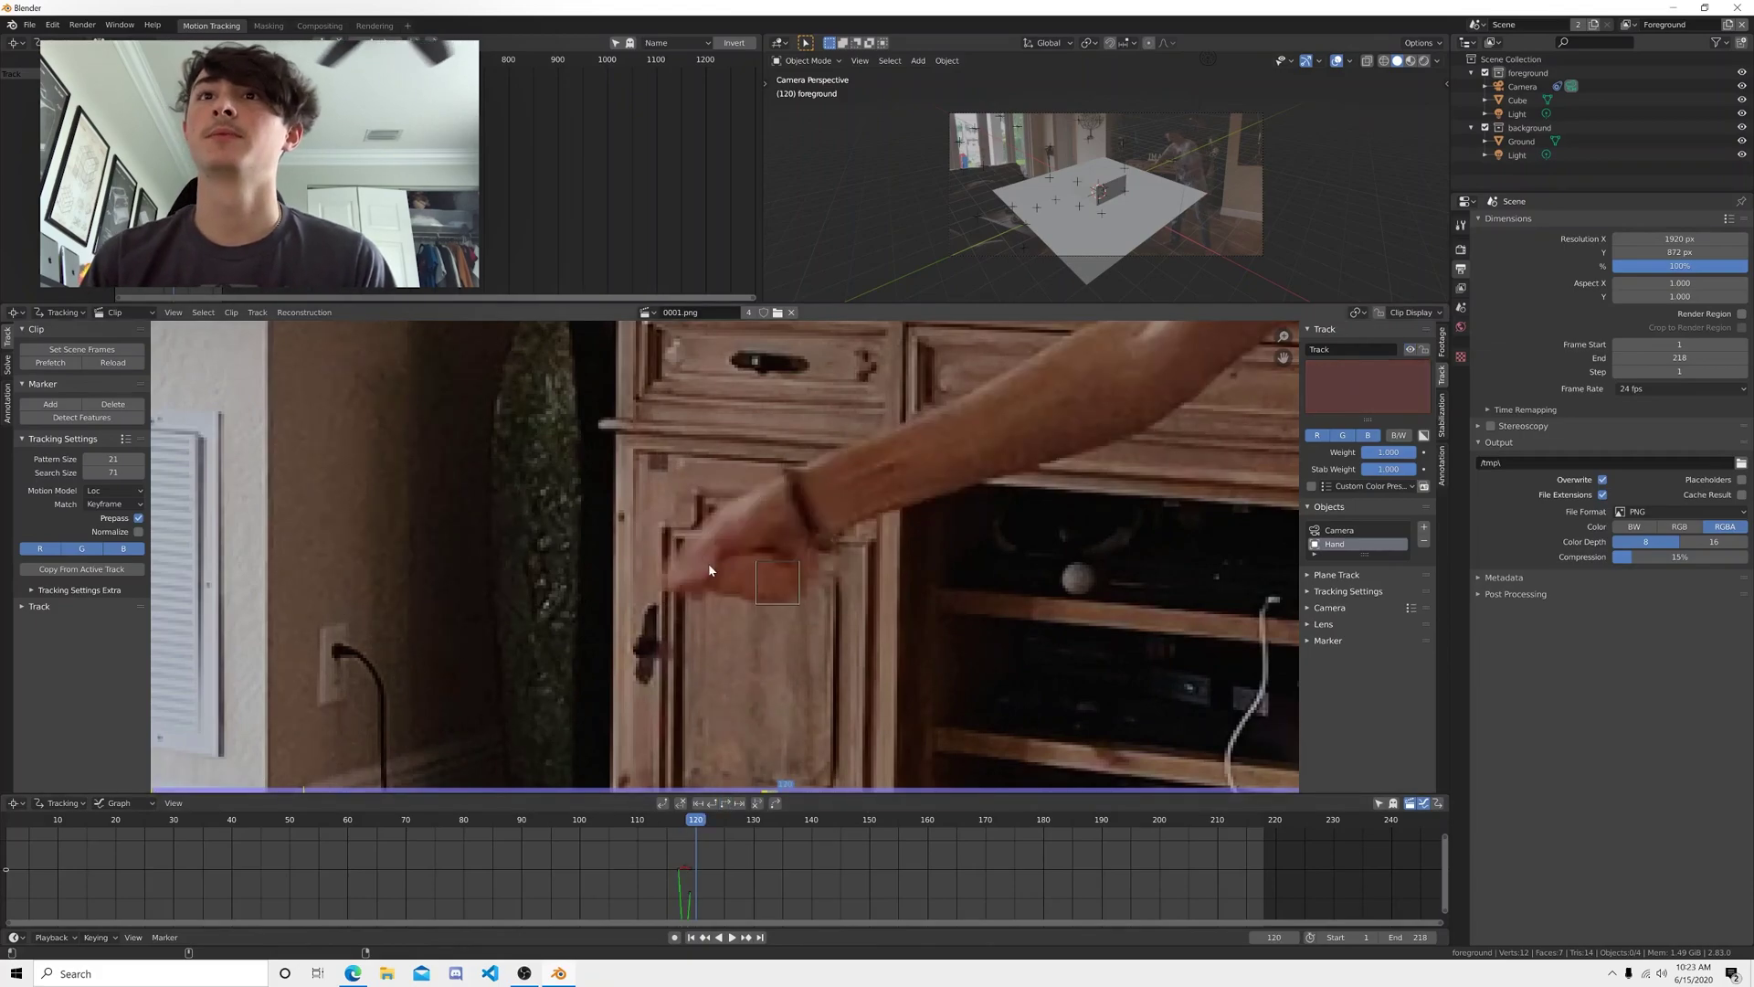
{"action": "scroll", "coordinate": [709, 562], "scroll_direction": "down", "scroll_amount": 2}
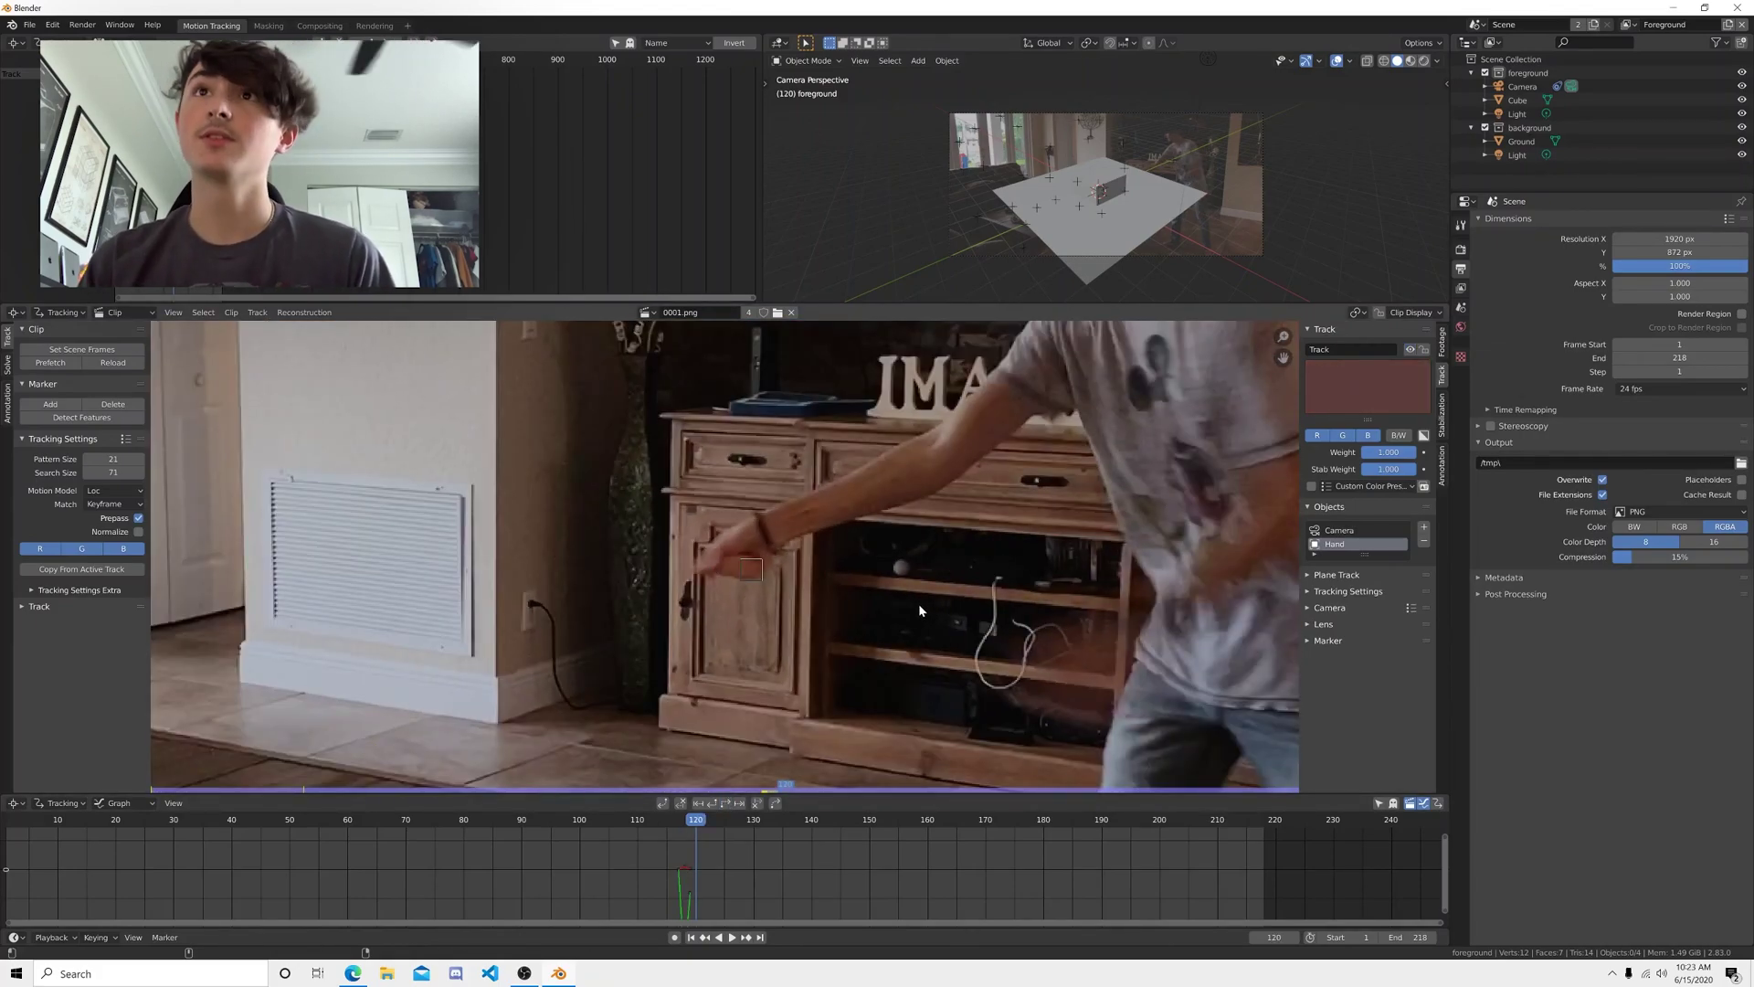
{"action": "key", "text": "g"}
{"action": "left_click", "coordinate": [919, 583]}
{"action": "key", "text": "Right"}
{"action": "key", "text": "Right"}
{"action": "key", "text": "Right"}
{"action": "key", "text": "Right"}
{"action": "key", "text": "g"}
{"action": "left_click", "coordinate": [869, 639]}
- Track the hand marker forward through the remaining frames of the clip and adjust its position
{"action": "left_click", "coordinate": [727, 803]}
{"action": "key", "text": "g"}
{"action": "left_click", "coordinate": [872, 603]}
- Play the clip from before the arm extends to check how the marker follows the hand
{"action": "left_click_drag", "start_coordinate": [701, 821], "coordinate": [638, 822]}
{"action": "key", "text": "space"}
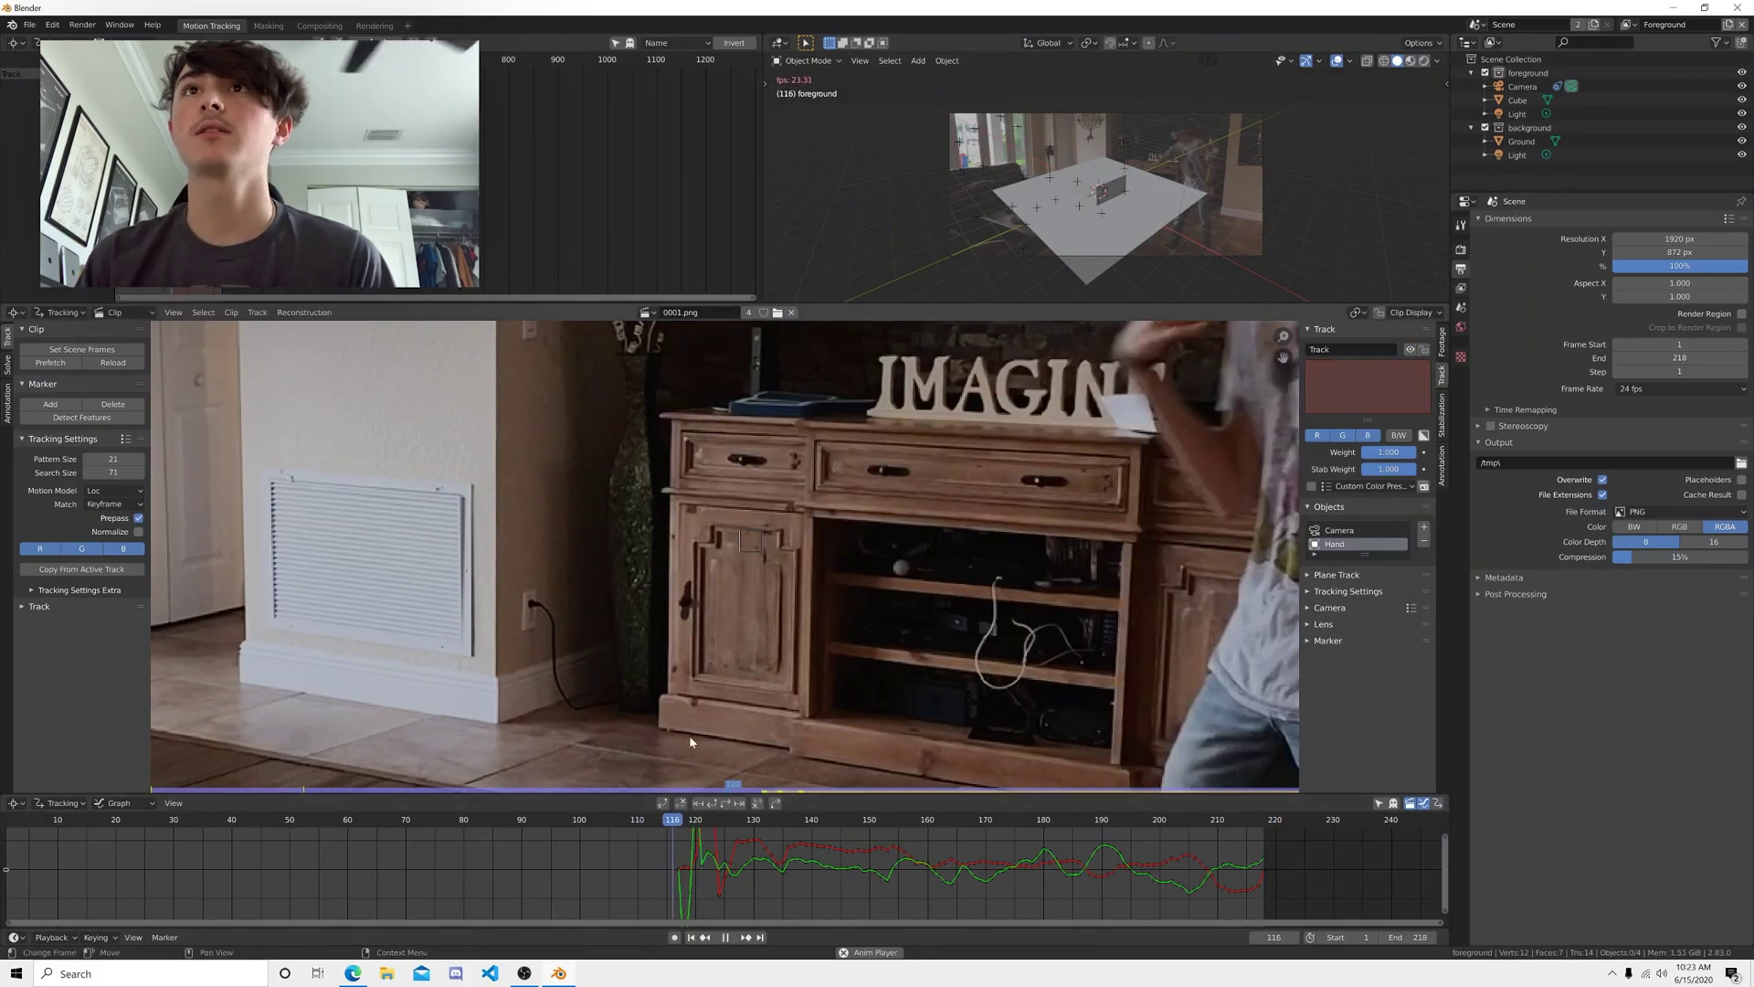
{"action": "key", "text": "space"}
{"action": "left_click", "coordinate": [736, 788]}
{"action": "key", "text": "space"}
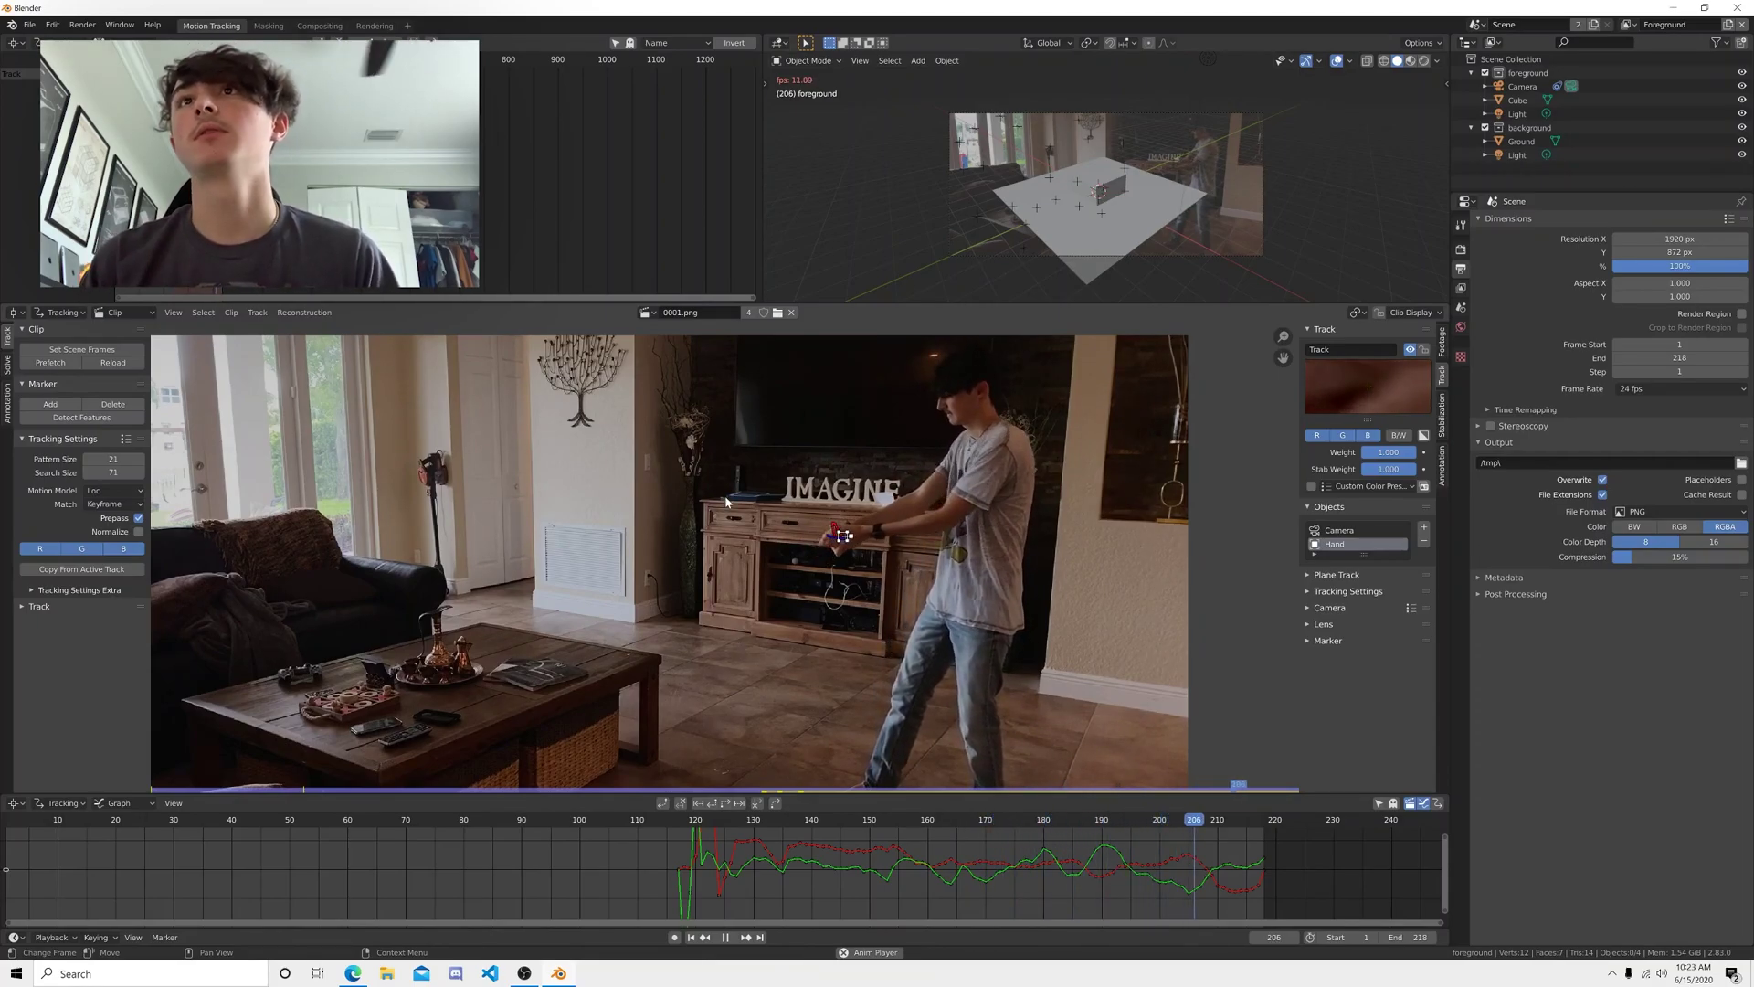
{"action": "left_click", "coordinate": [694, 814]}
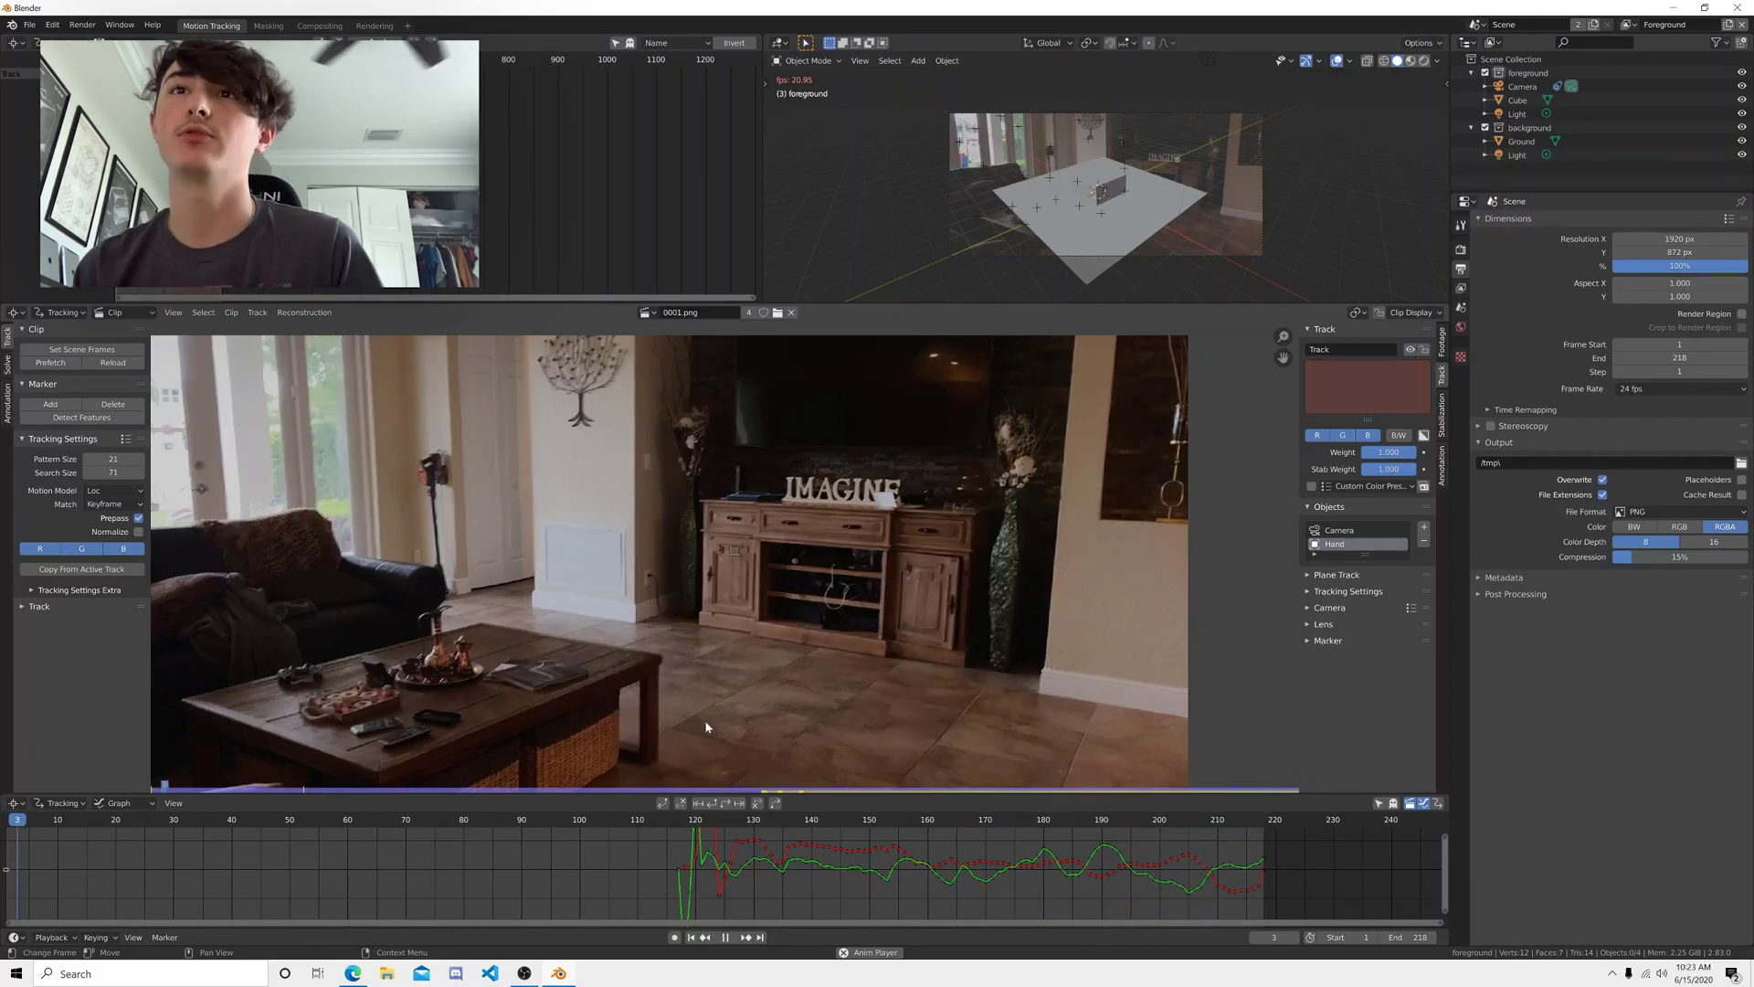
{"action": "key", "text": "space"}
- Go to frame 129 and solve the object motion for the Hand tracking object
{"action": "left_click_drag", "start_coordinate": [701, 823], "coordinate": [747, 820]}
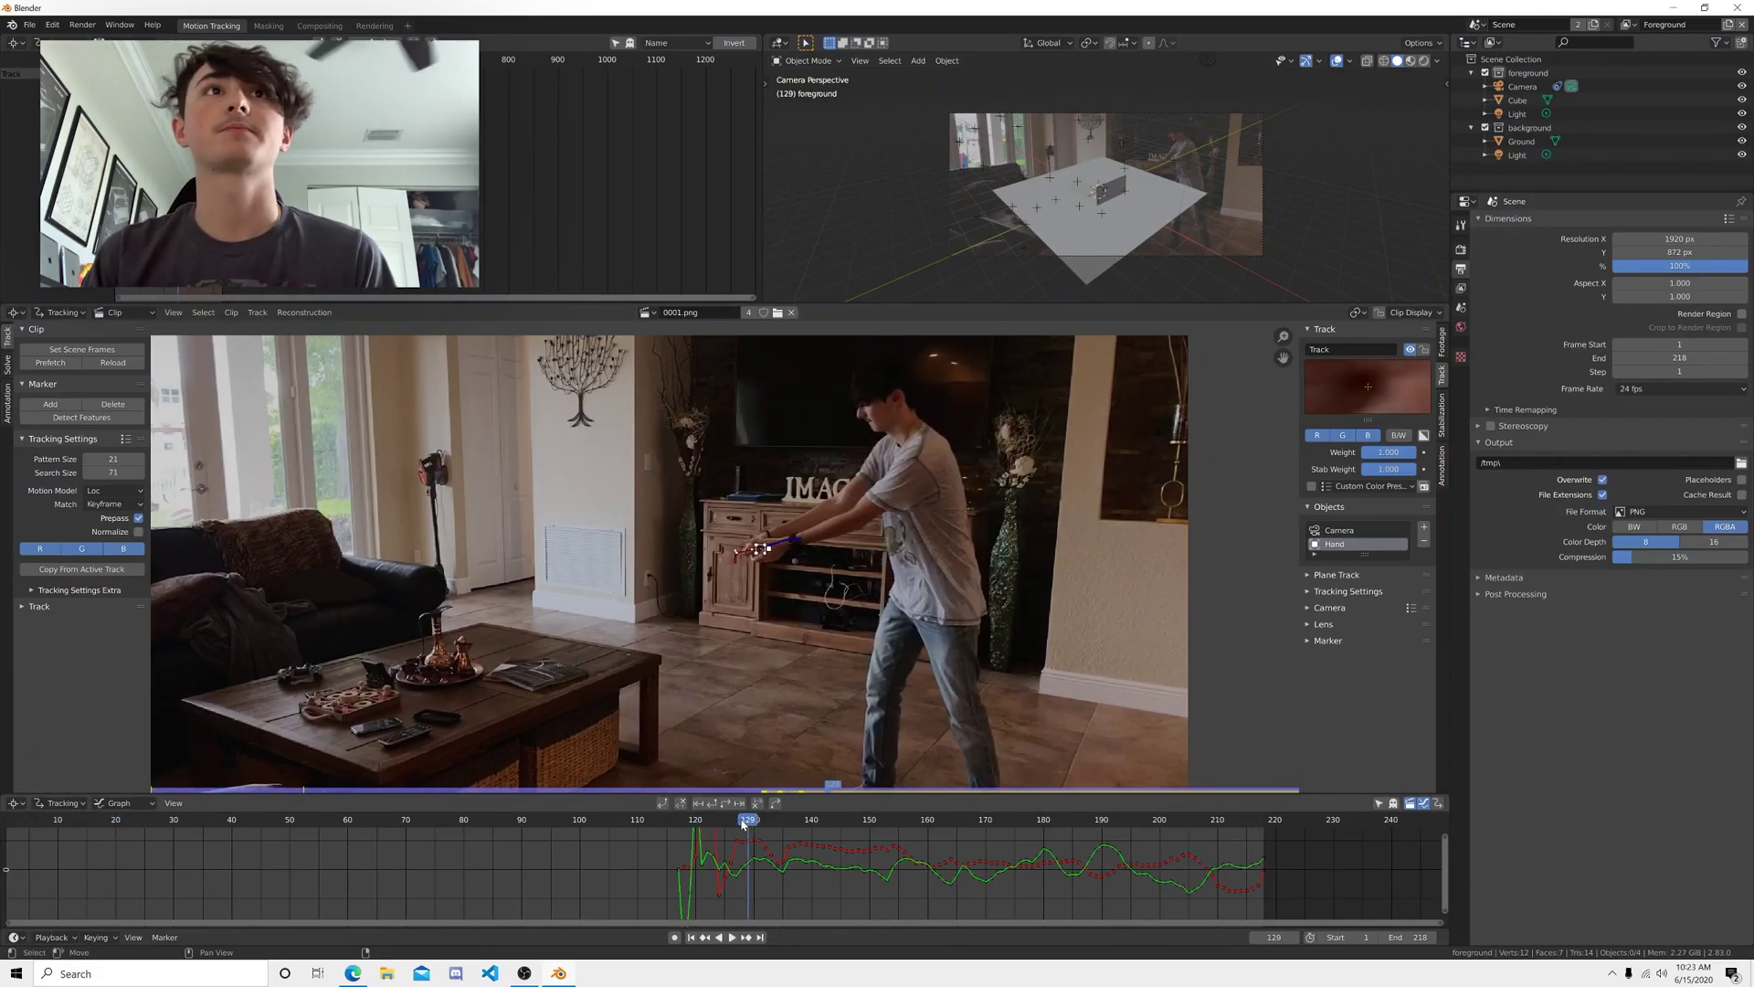
{"action": "left_click", "coordinate": [7, 361]}
{"action": "left_click", "coordinate": [100, 455]}
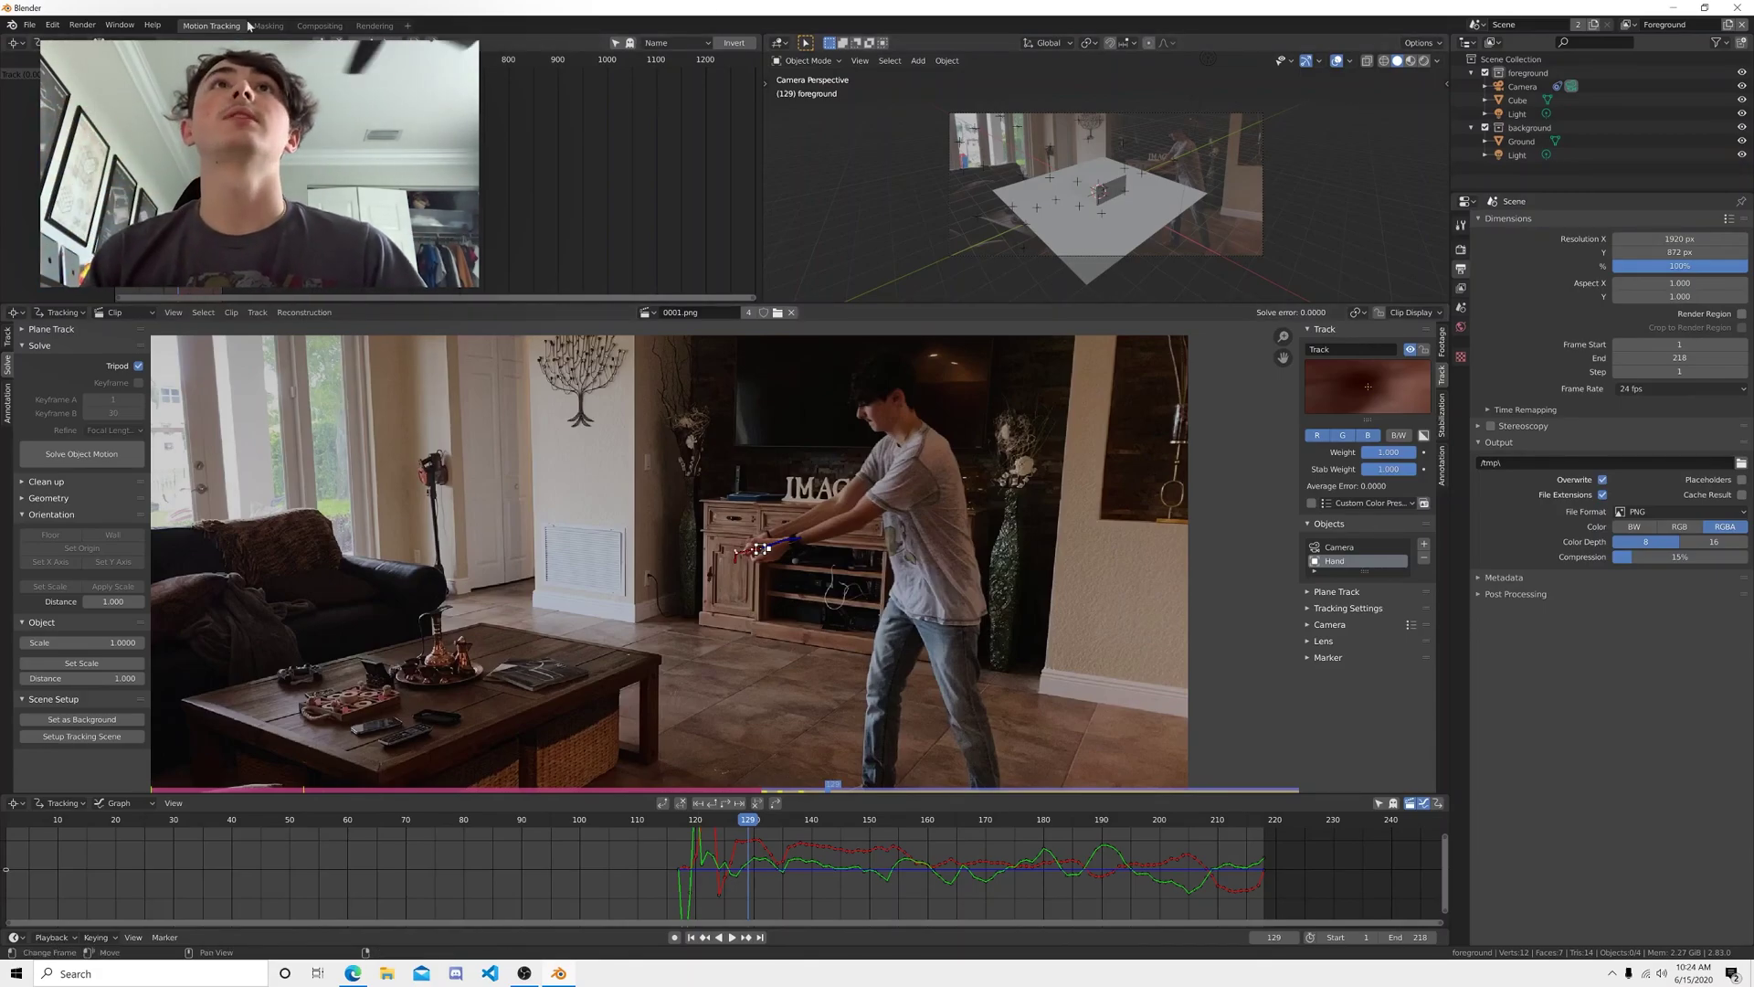
- Add a Layout workspace and view the scene through the camera
{"action": "left_click", "coordinate": [392, 34]}
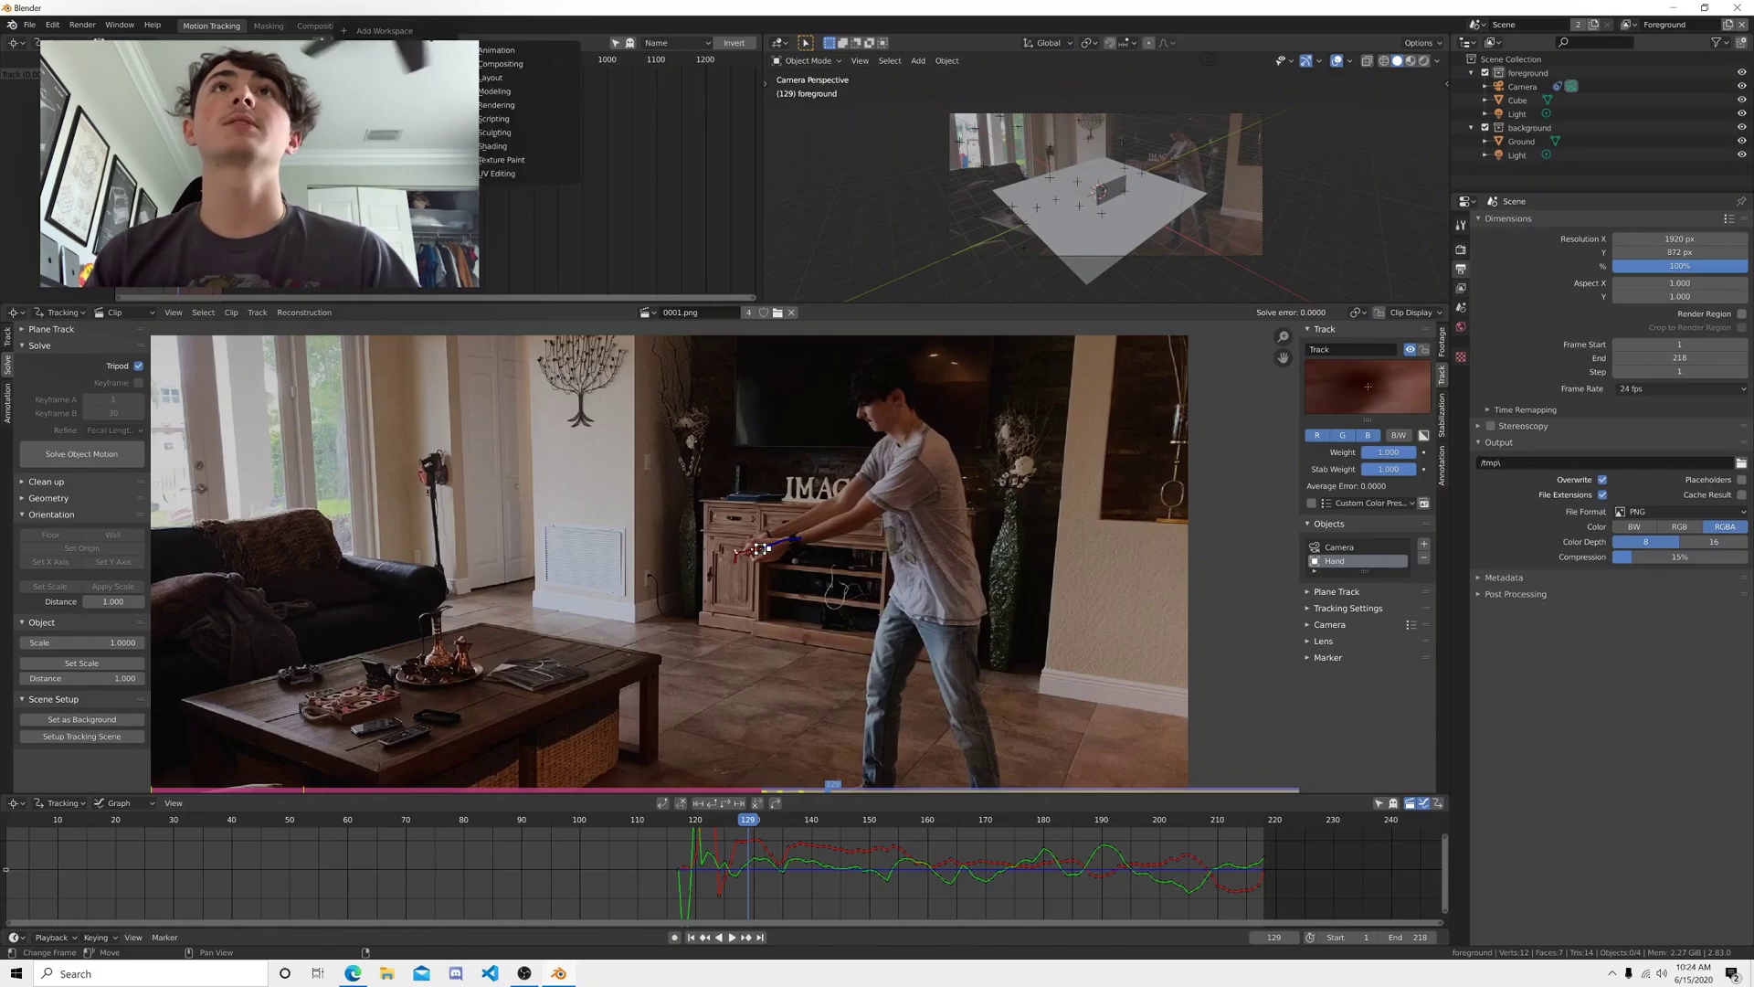
{"action": "left_click", "coordinate": [514, 78]}
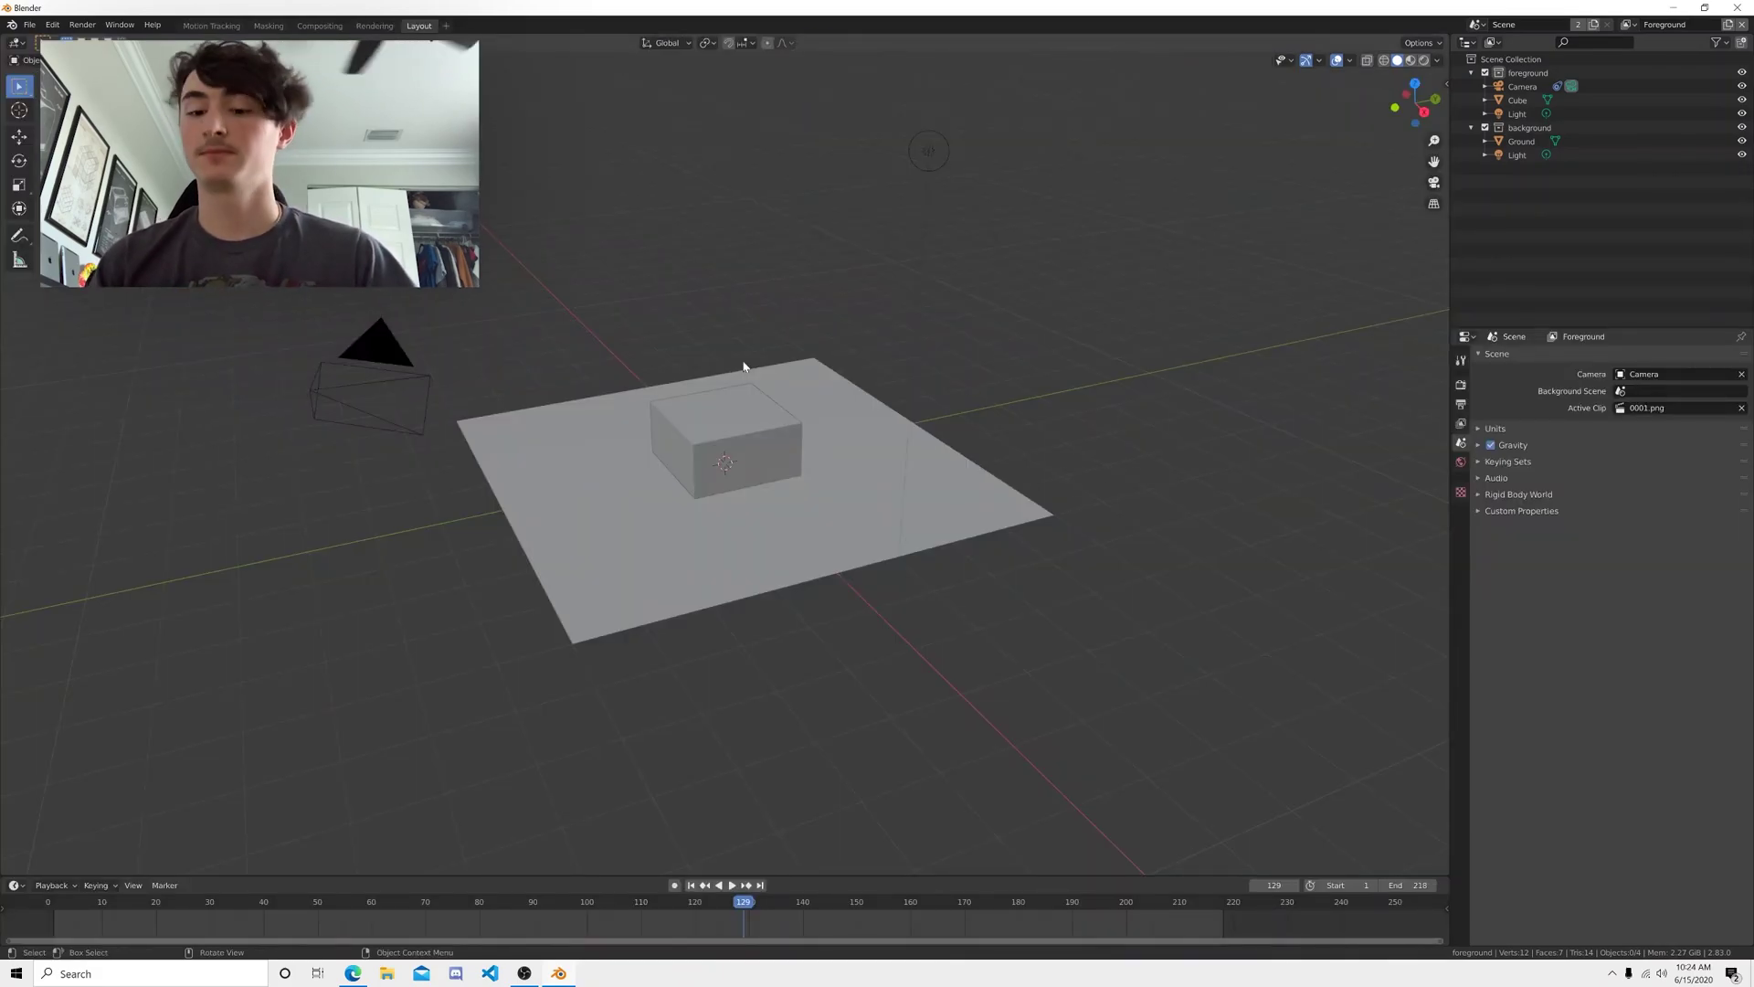
{"action": "key", "text": "KP_0"}
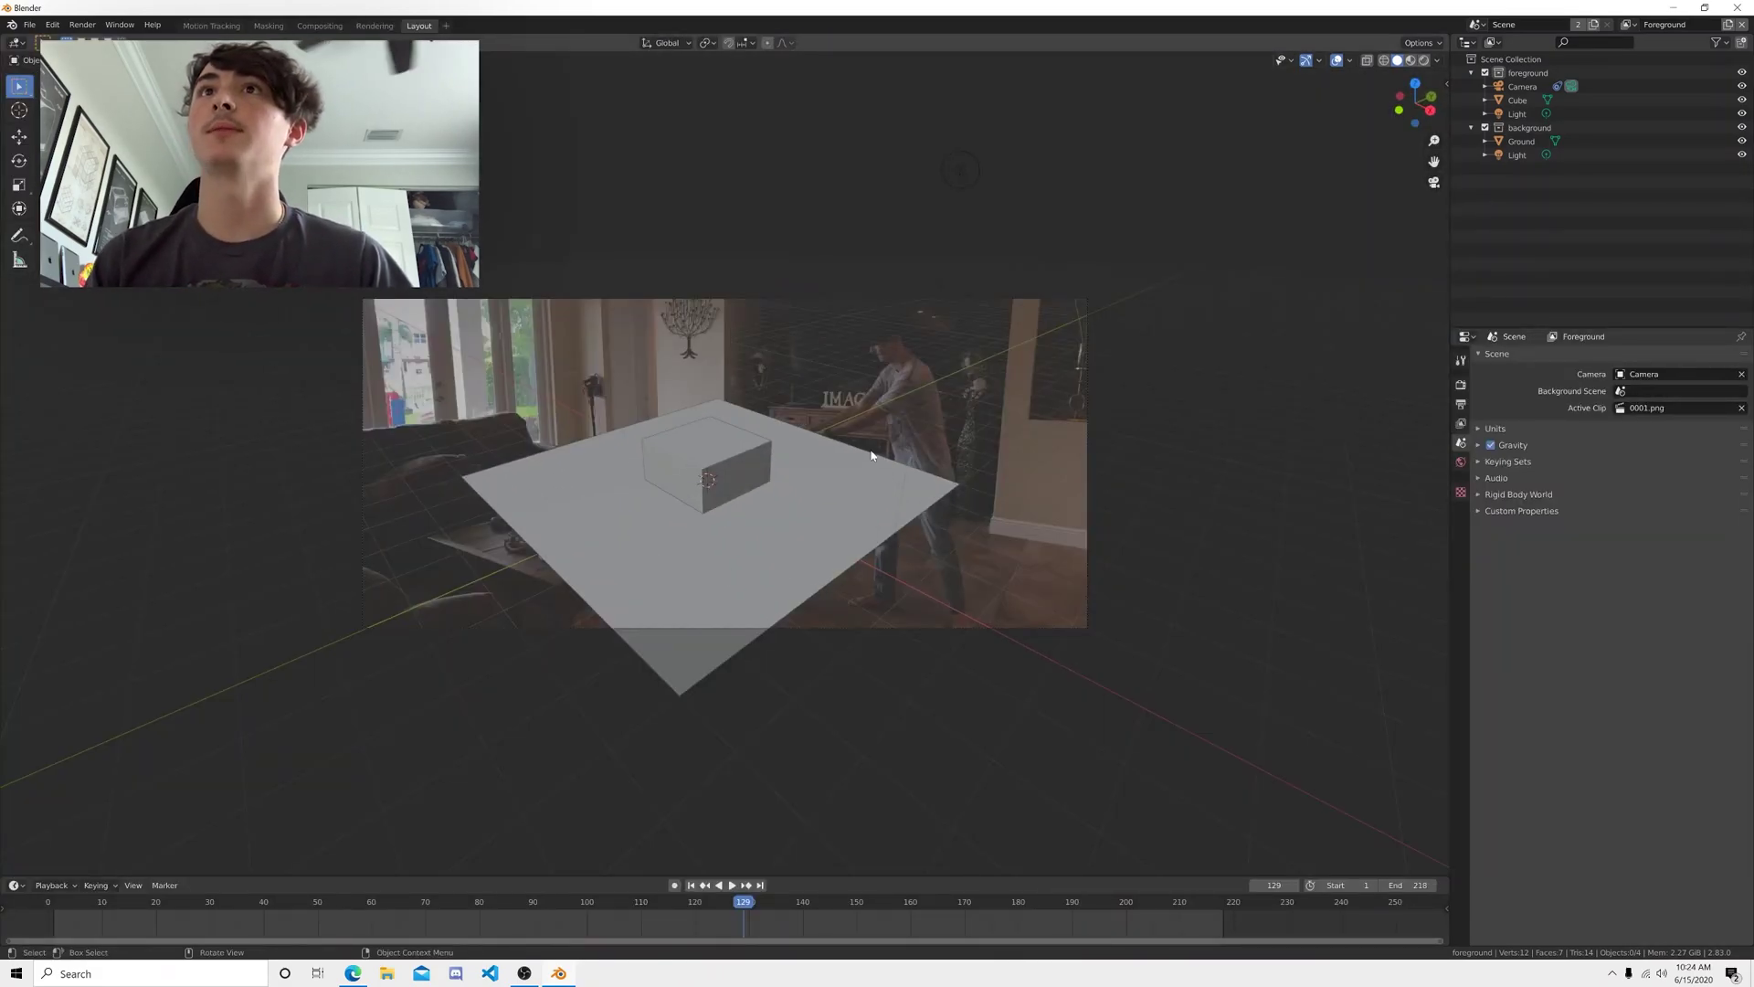
- Select the camera, show its object transform, and rotate it to a Z angle of about 34° to match the room's perspective
{"action": "left_click", "coordinate": [1522, 86]}
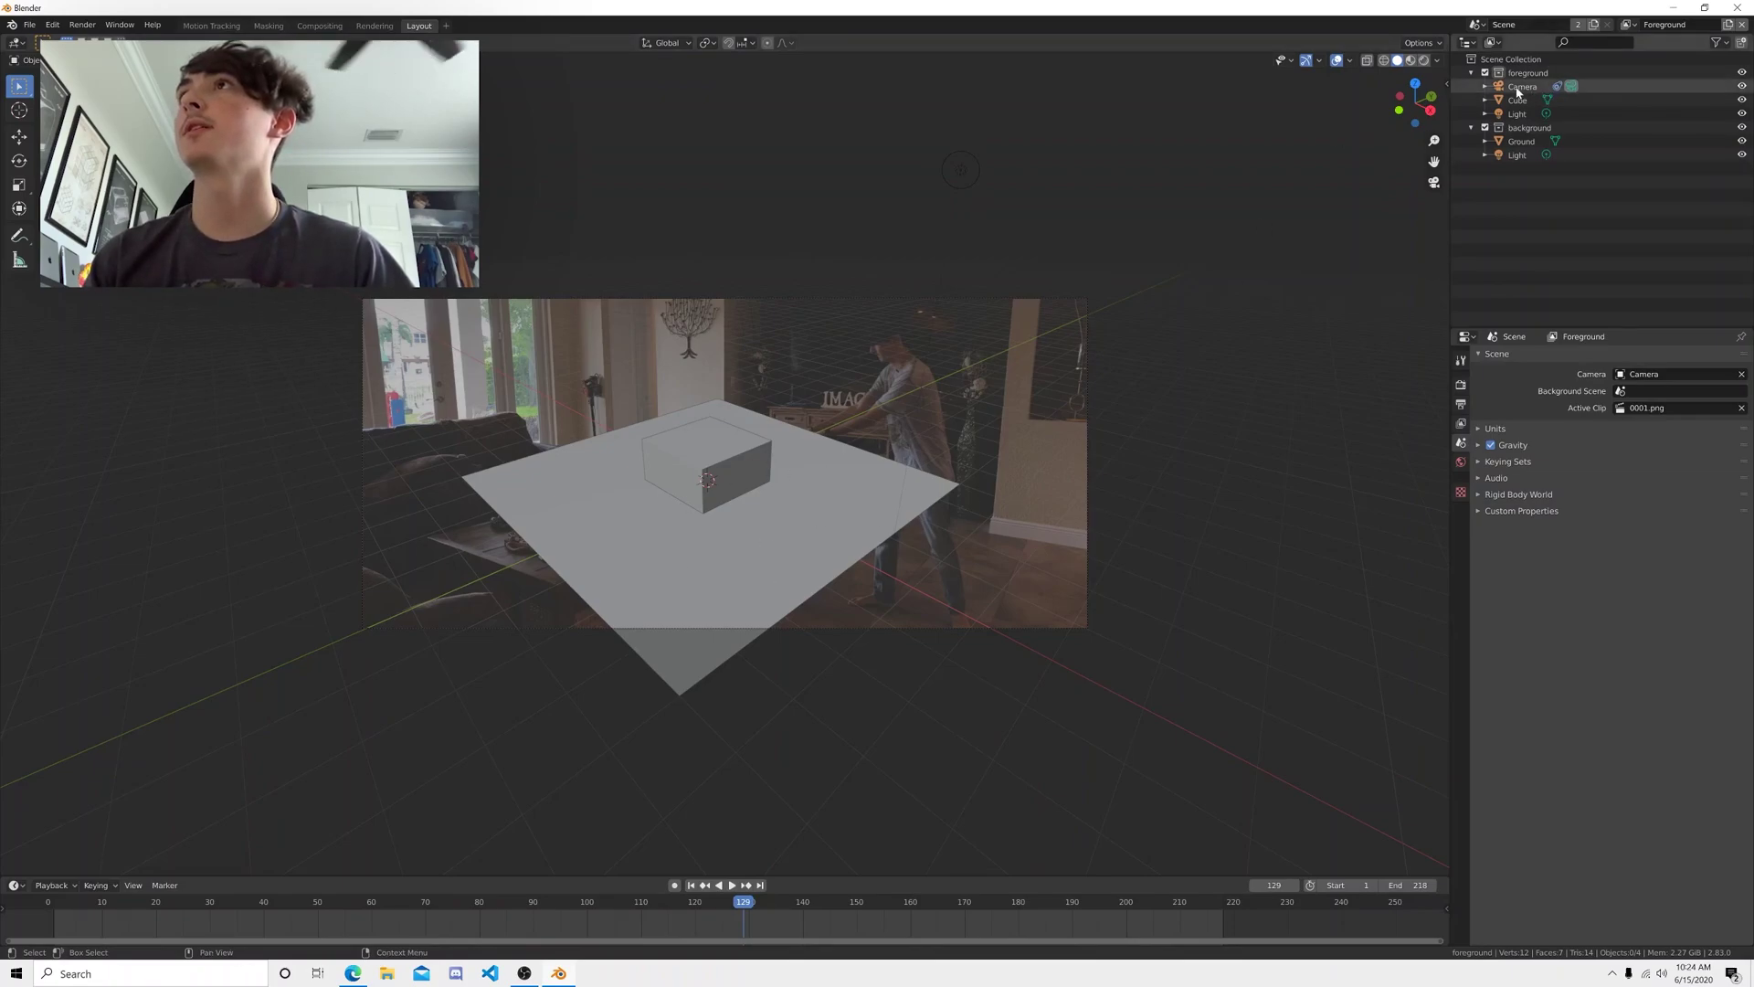
{"action": "left_click", "coordinate": [1460, 486]}
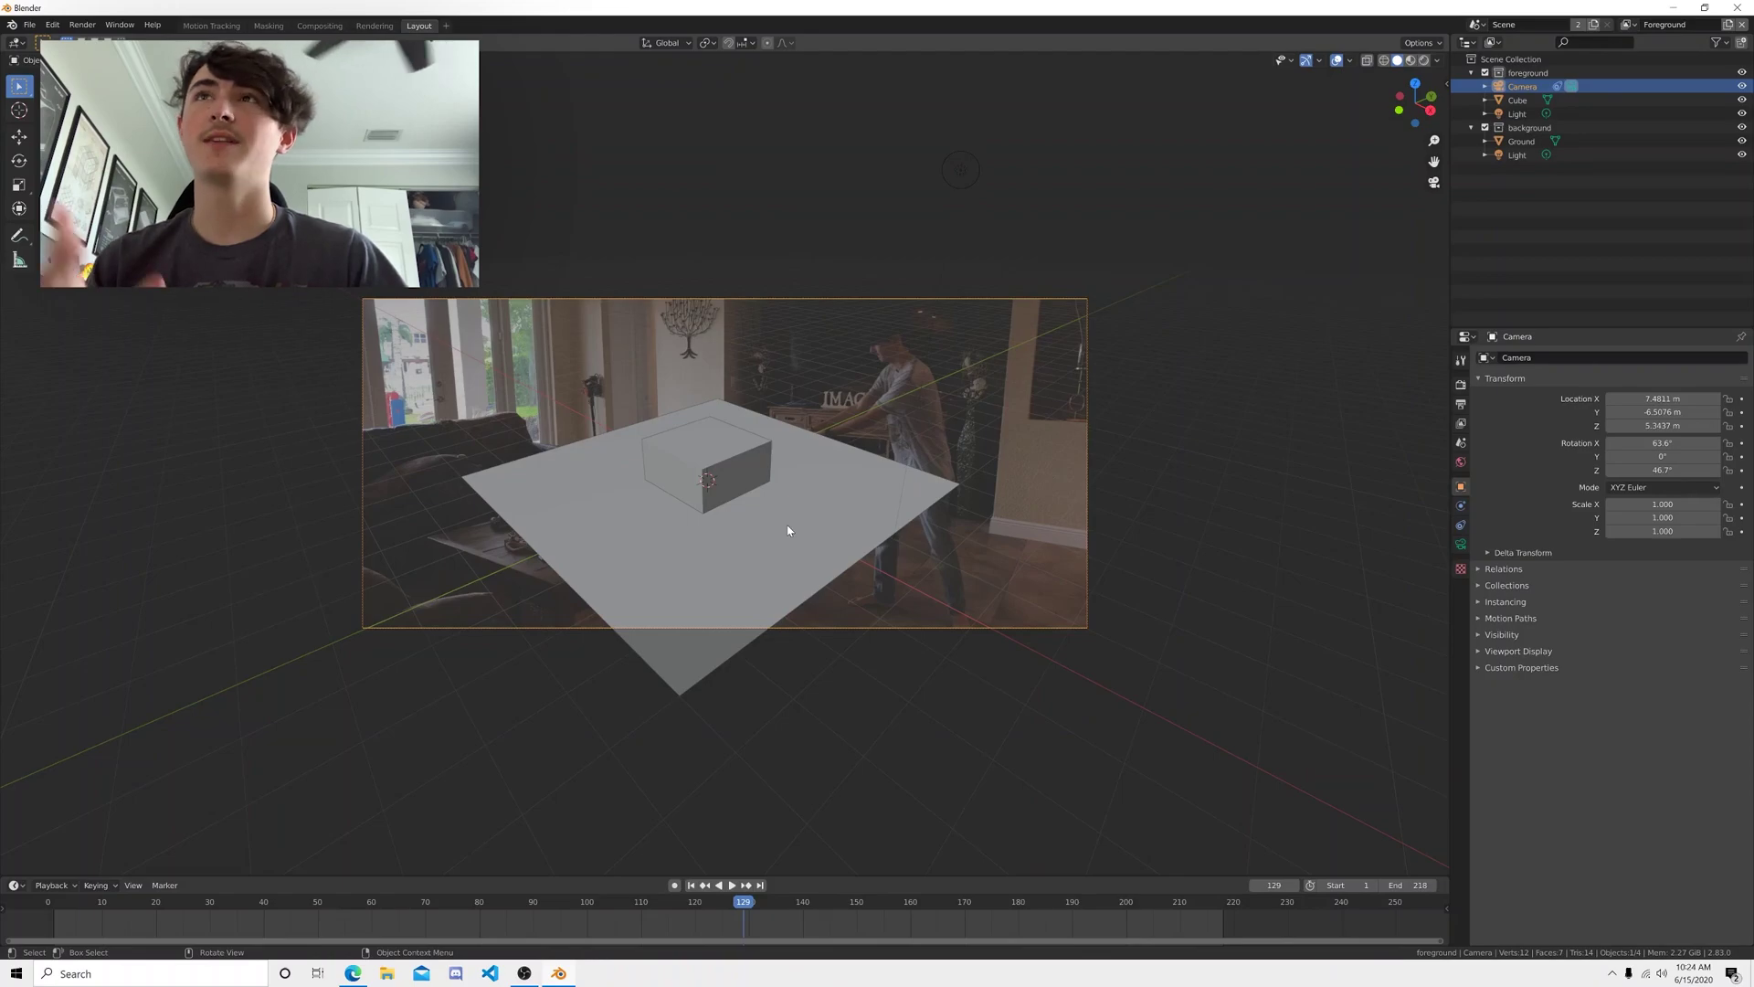
{"action": "key", "text": "r"}
{"action": "key", "text": "z"}
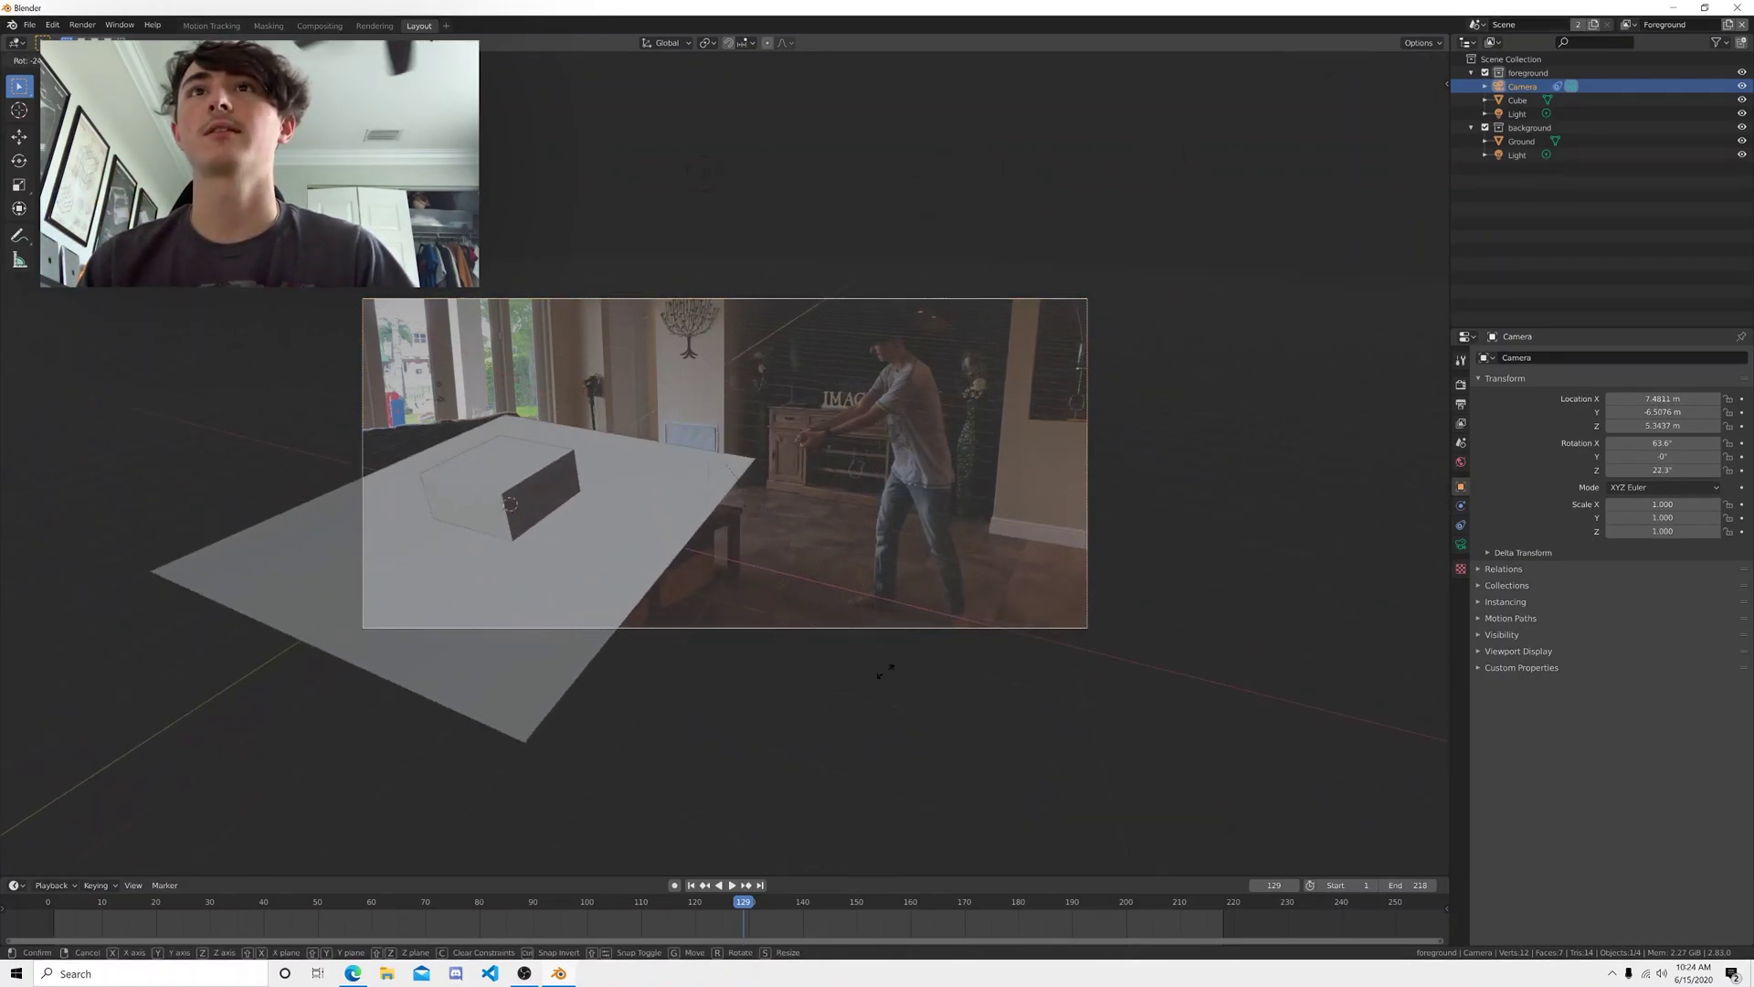
{"action": "left_click", "coordinate": [914, 658]}
{"action": "key", "text": "r"}
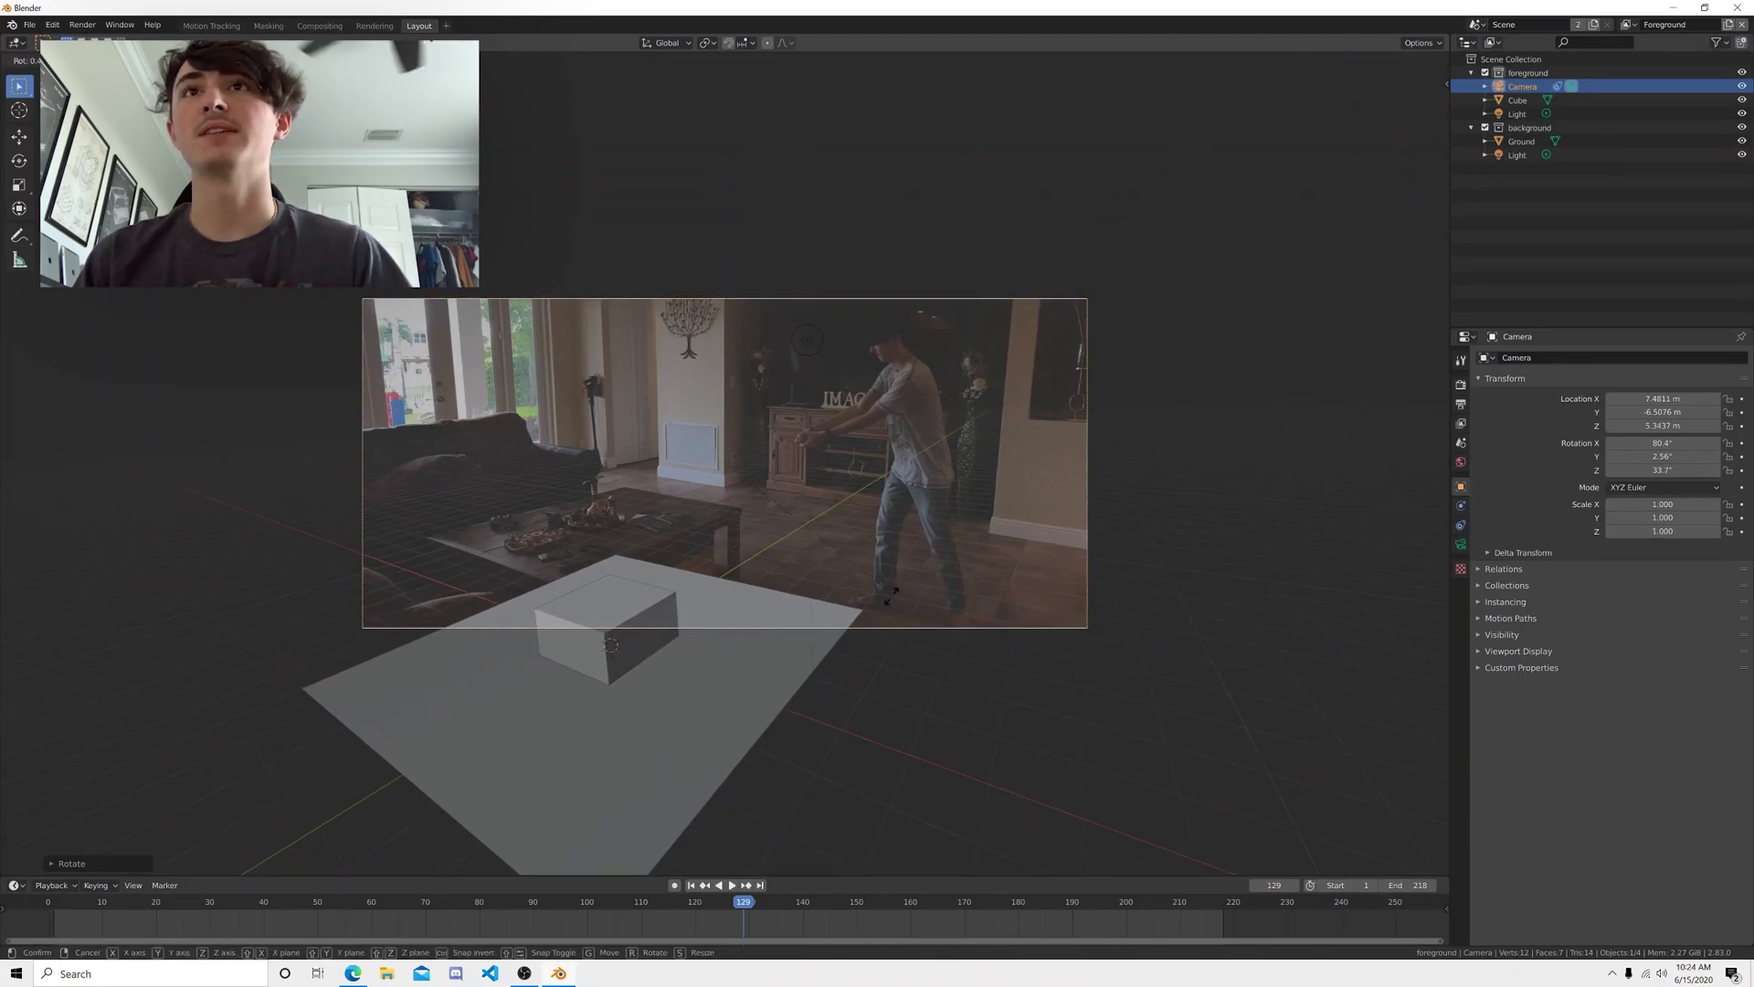
- Move the camera to about X 15 m, Y -12.3 m and Z 5.2 m so the ground plane overlies the coffee table
{"action": "key", "text": "g"}
{"action": "key", "text": "z"}
{"action": "left_click", "coordinate": [819, 606]}
{"action": "key", "text": "g"}
{"action": "key", "text": "x"}
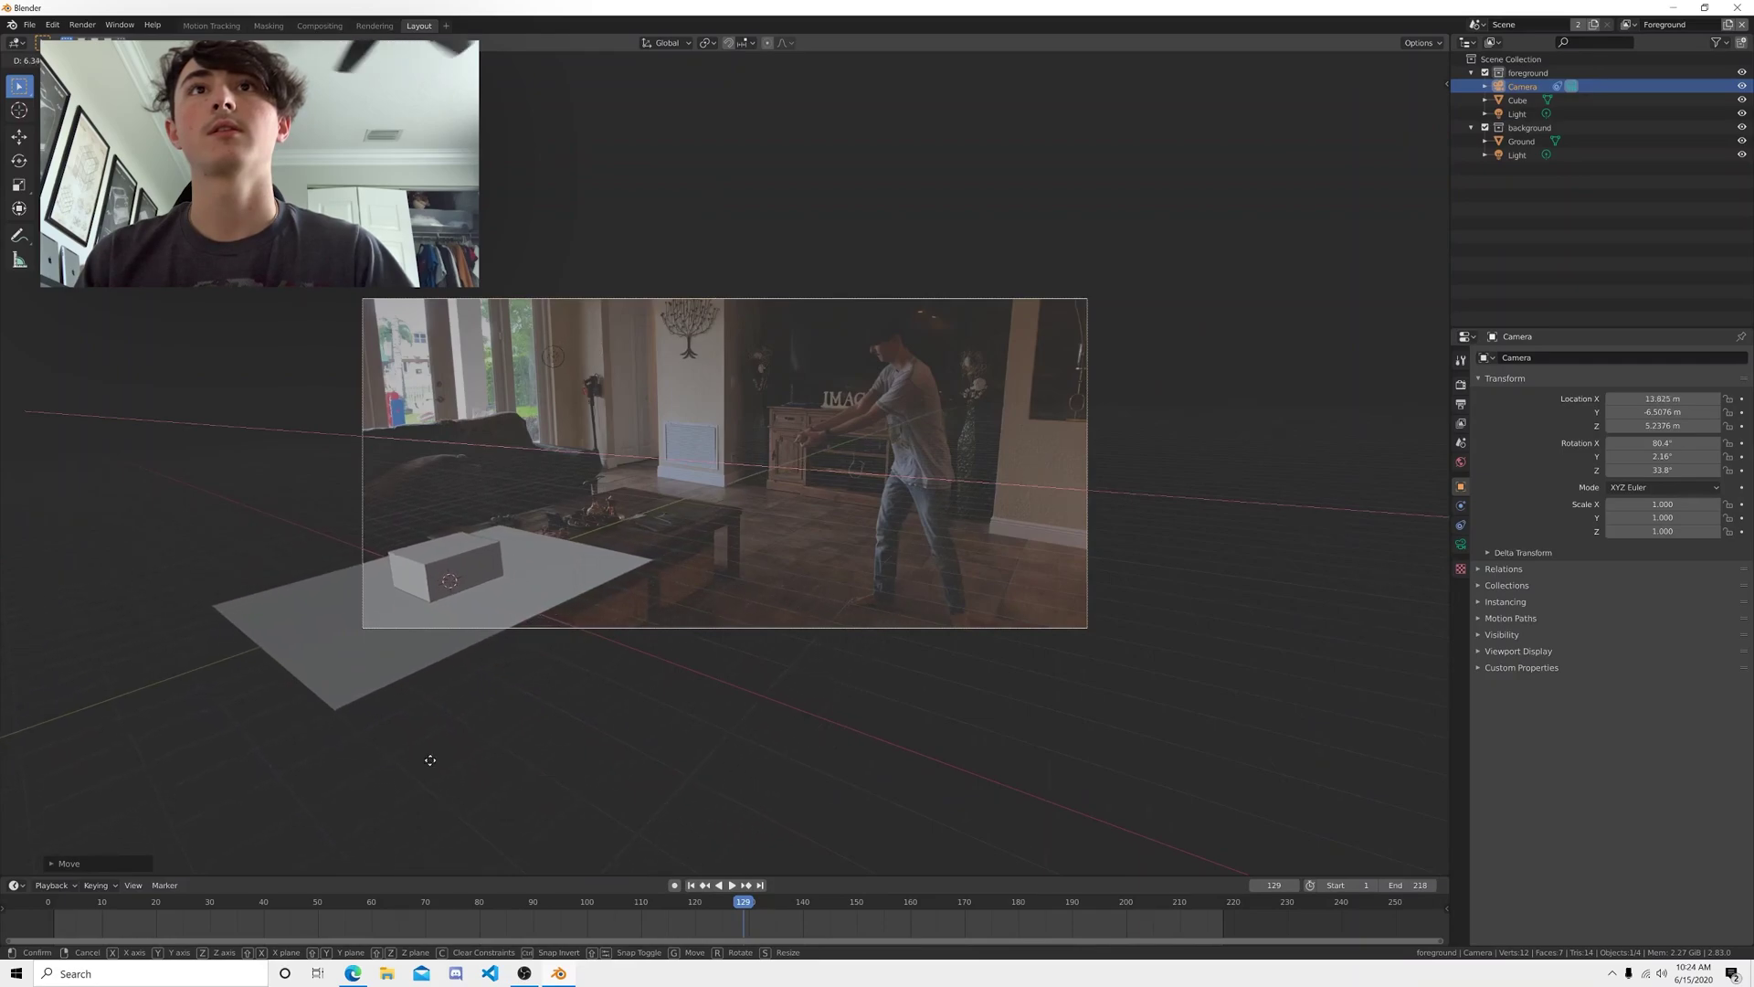
{"action": "left_click", "coordinate": [1032, 148]}
{"action": "key", "text": "g"}
{"action": "key", "text": "y"}
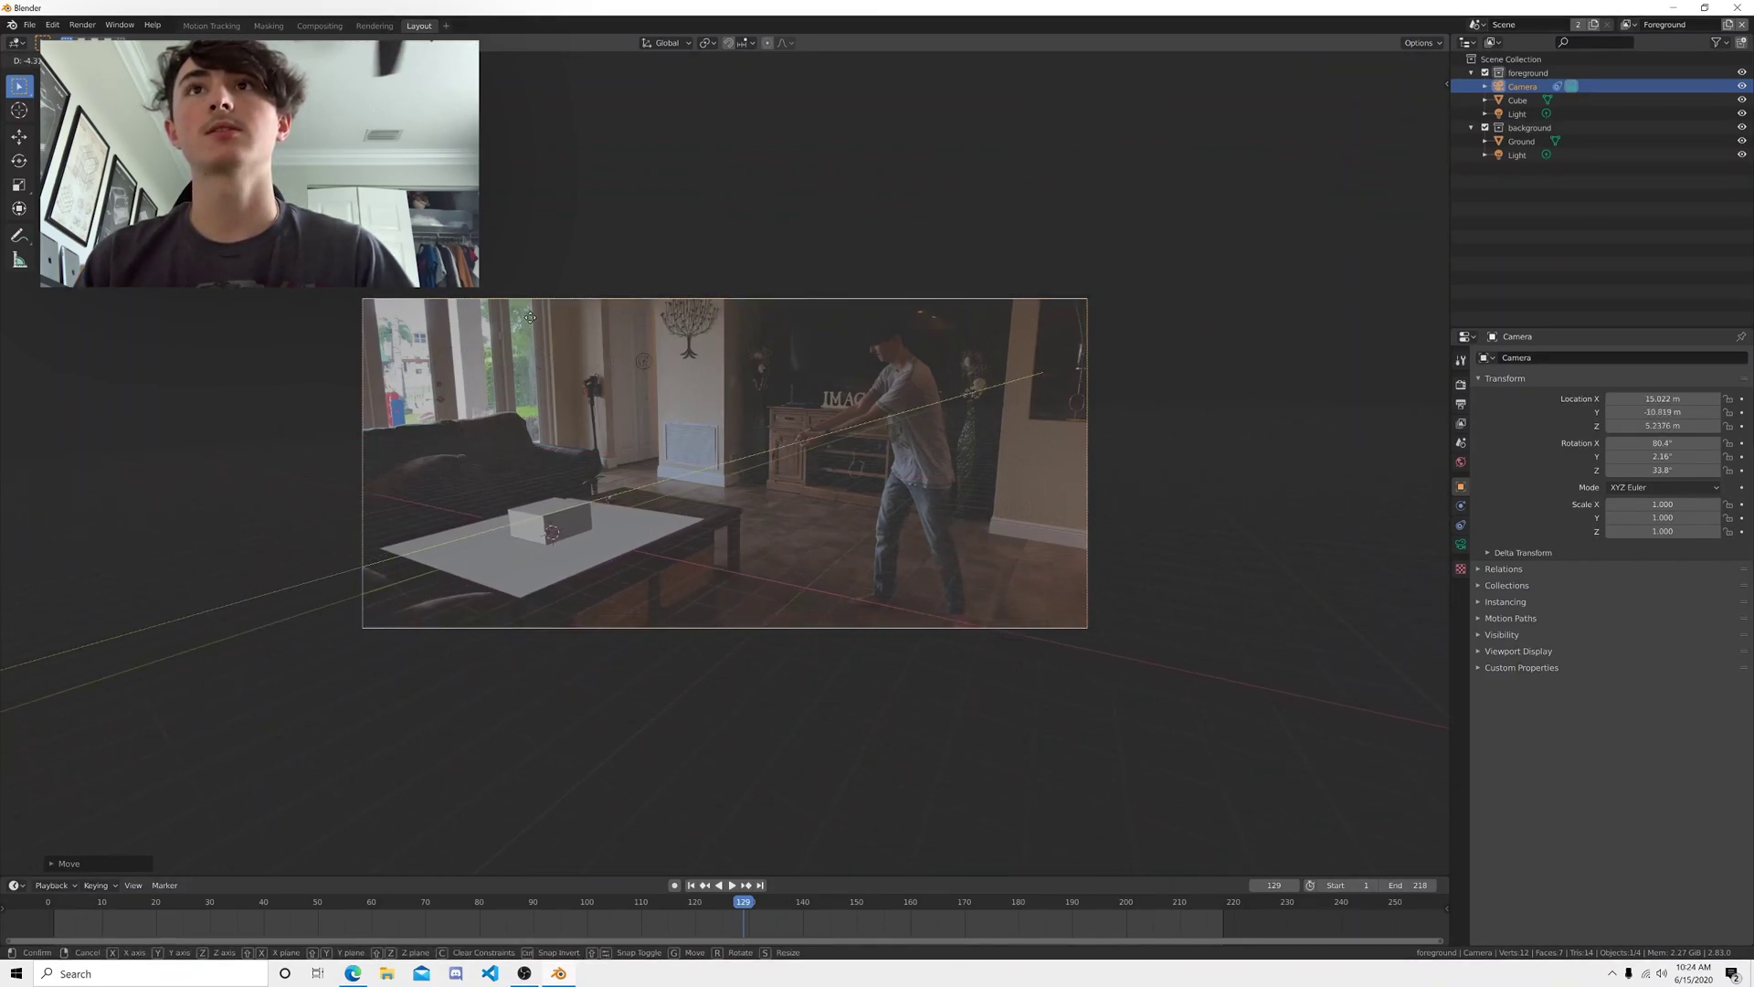
{"action": "left_click", "coordinate": [1187, 555]}
- Fine-tune the camera's rotation and move it to about X 15.4 m, Y -11 m to align the ground plane with the tabletop
{"action": "key", "text": "r"}
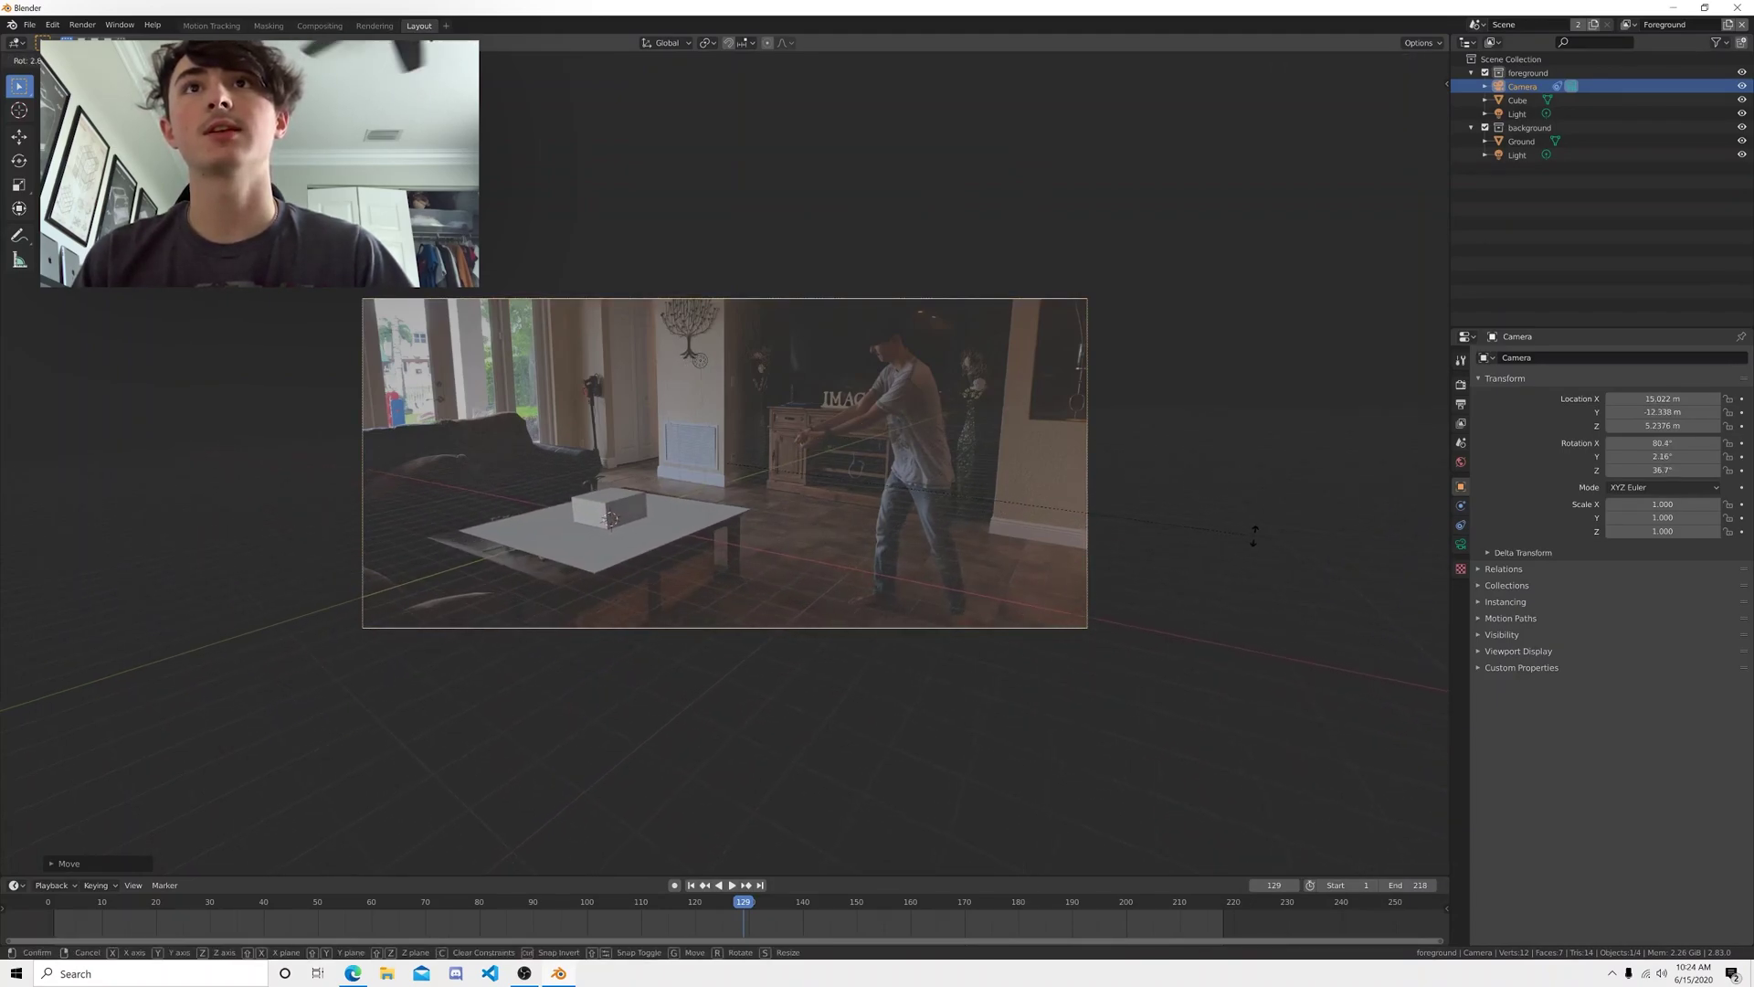
{"action": "left_click", "coordinate": [1269, 528]}
{"action": "key", "text": "g"}
{"action": "key", "text": "x"}
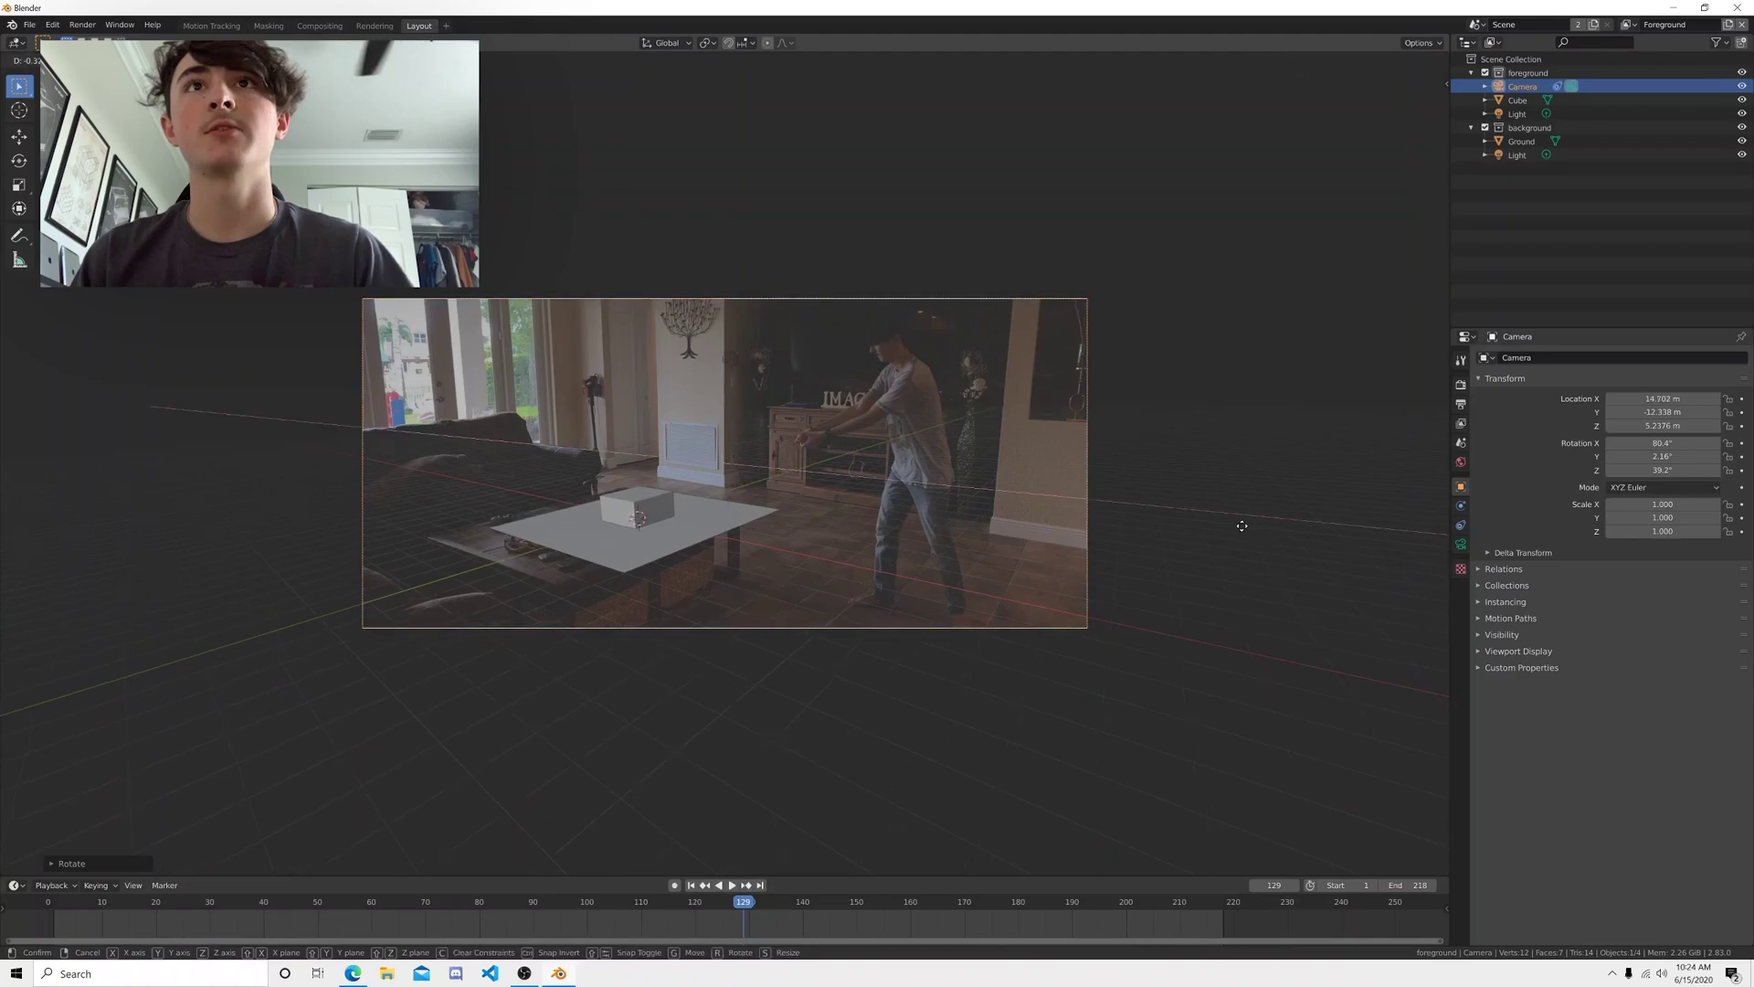
{"action": "left_click", "coordinate": [1298, 531]}
{"action": "key", "text": "g"}
{"action": "key", "text": "y"}
{"action": "left_click", "coordinate": [1403, 548]}
{"action": "key", "text": "r"}
{"action": "key", "text": "g"}
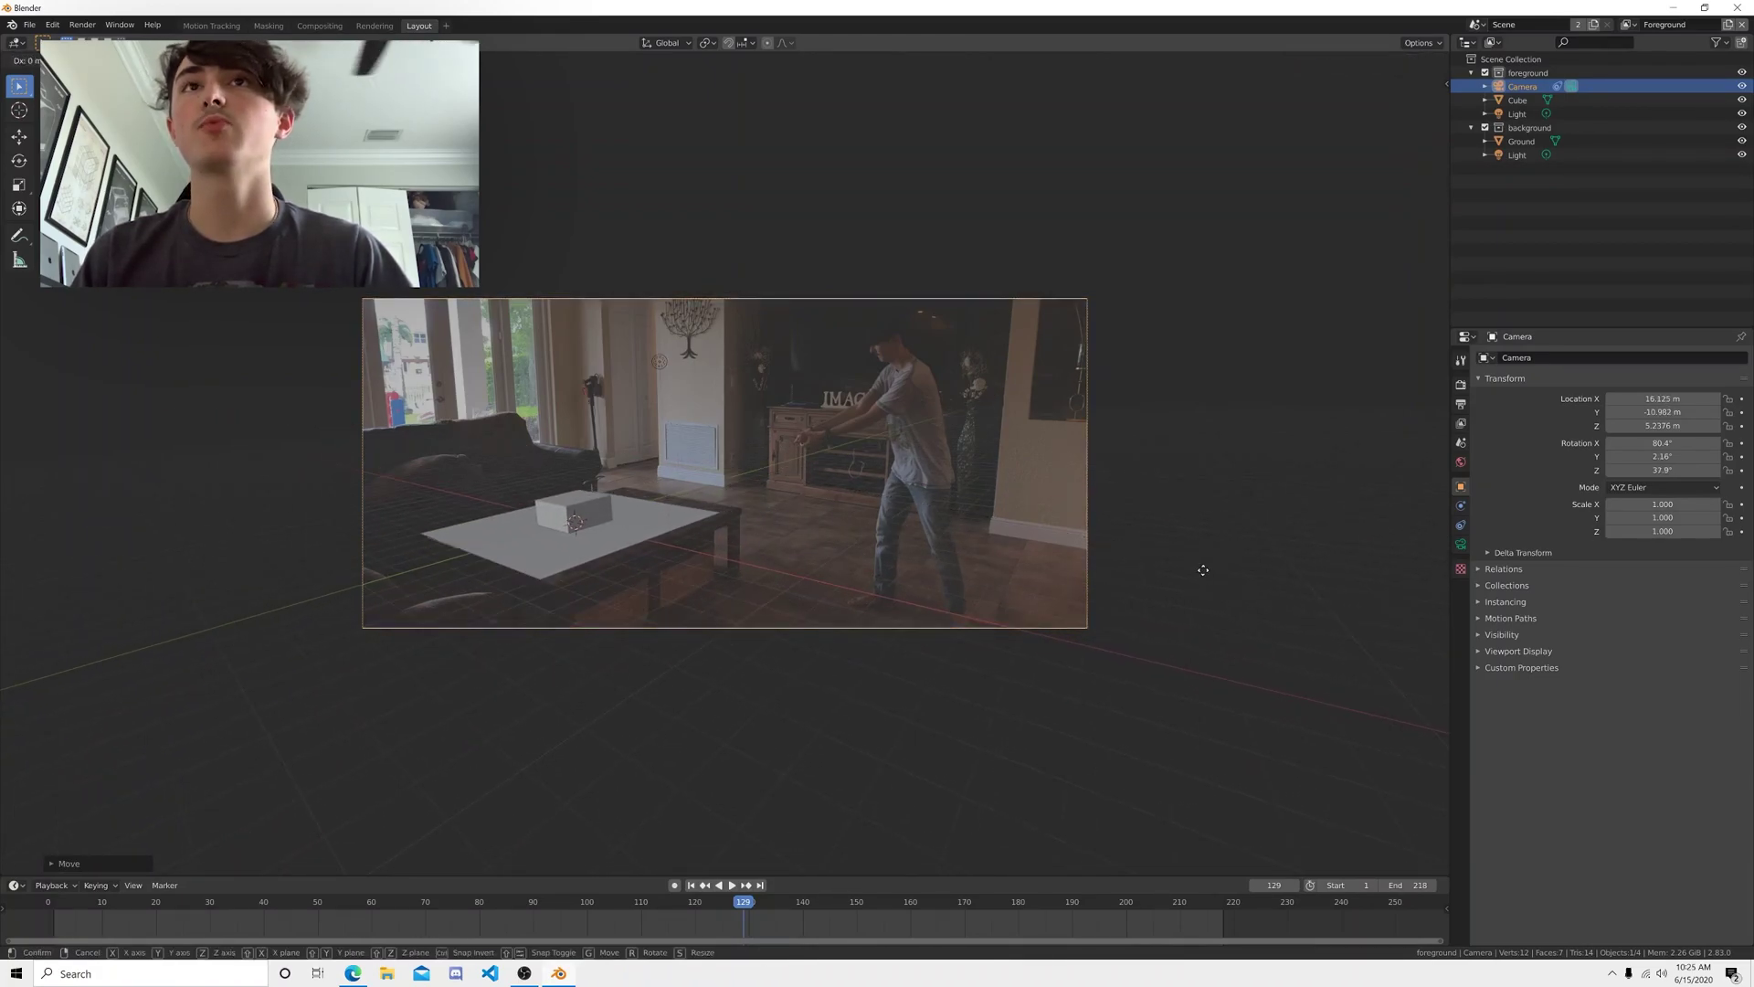
{"action": "key", "text": "x"}
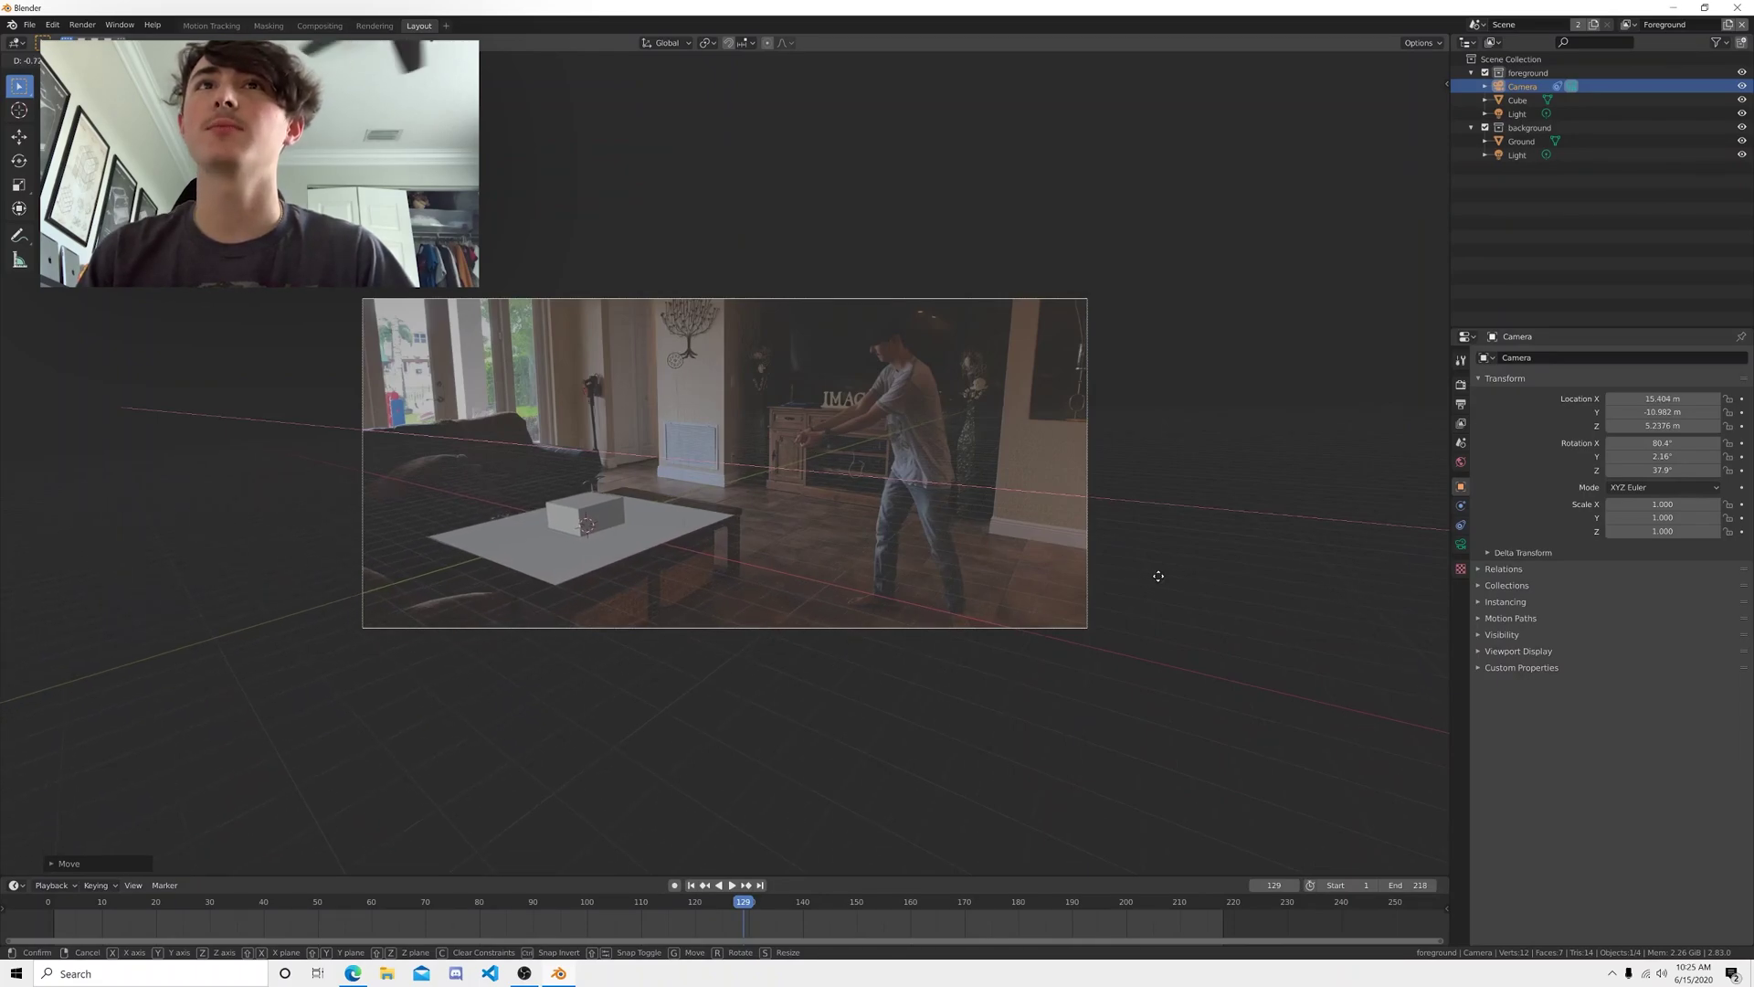
{"action": "left_click", "coordinate": [1159, 582]}
- Scale the Ground plane along Y to about 1.22 and move it about 0.92 m along Y over the tabletop
{"action": "left_click", "coordinate": [680, 537]}
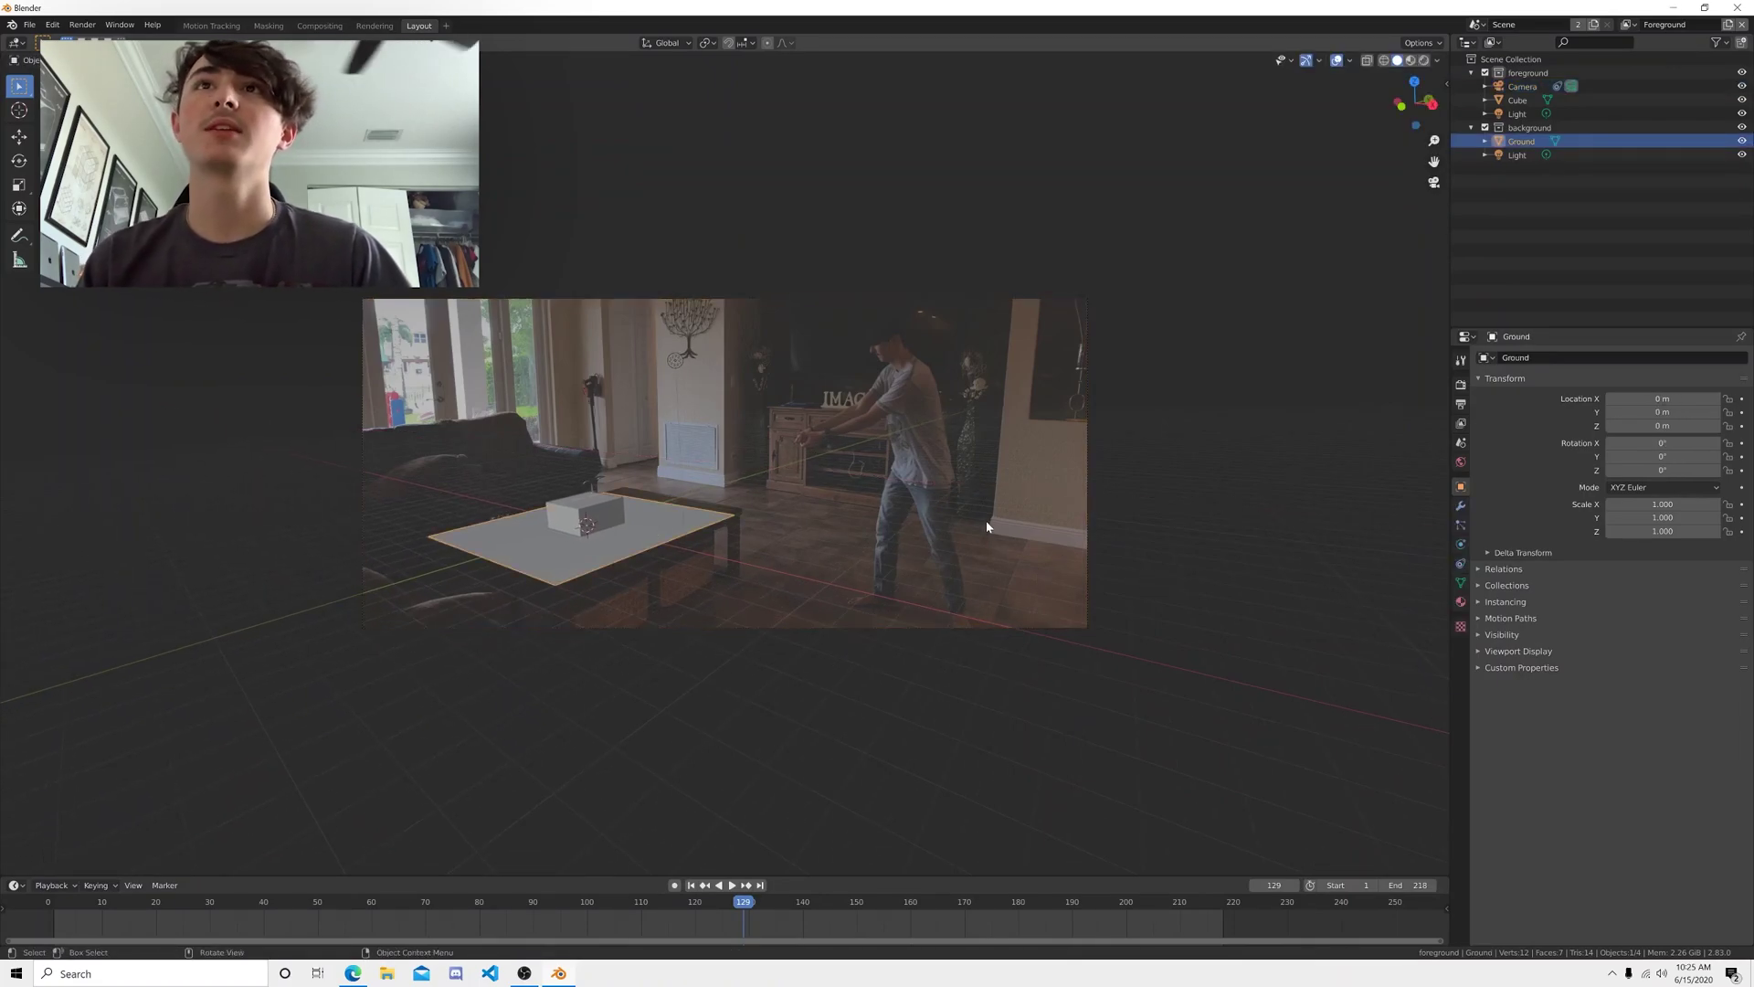
{"action": "key", "text": "s"}
{"action": "key", "text": "y"}
{"action": "left_click", "coordinate": [1127, 497]}
{"action": "key", "text": "g"}
{"action": "key", "text": "y"}
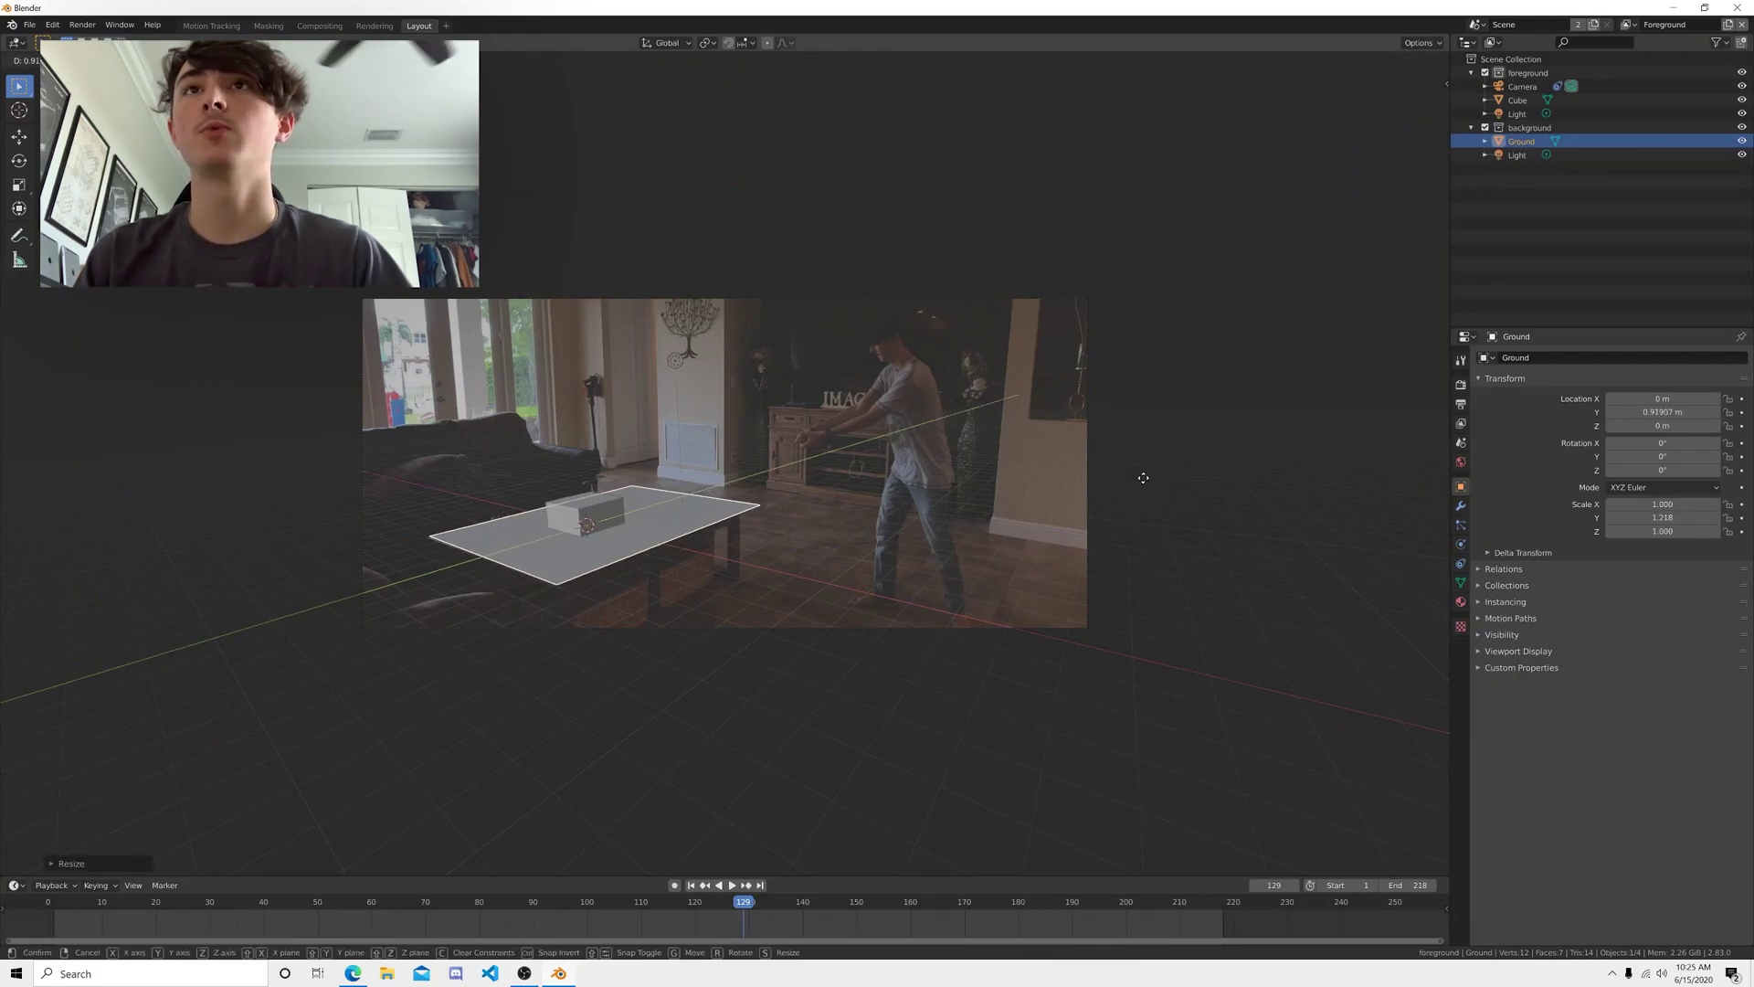
{"action": "left_click", "coordinate": [1143, 479]}
- Refine the Ground plane's fit to the tabletop with a Y scale of about 1.08 and Y location of about 0.66 m
{"action": "key", "text": "s"}
{"action": "key", "text": "y"}
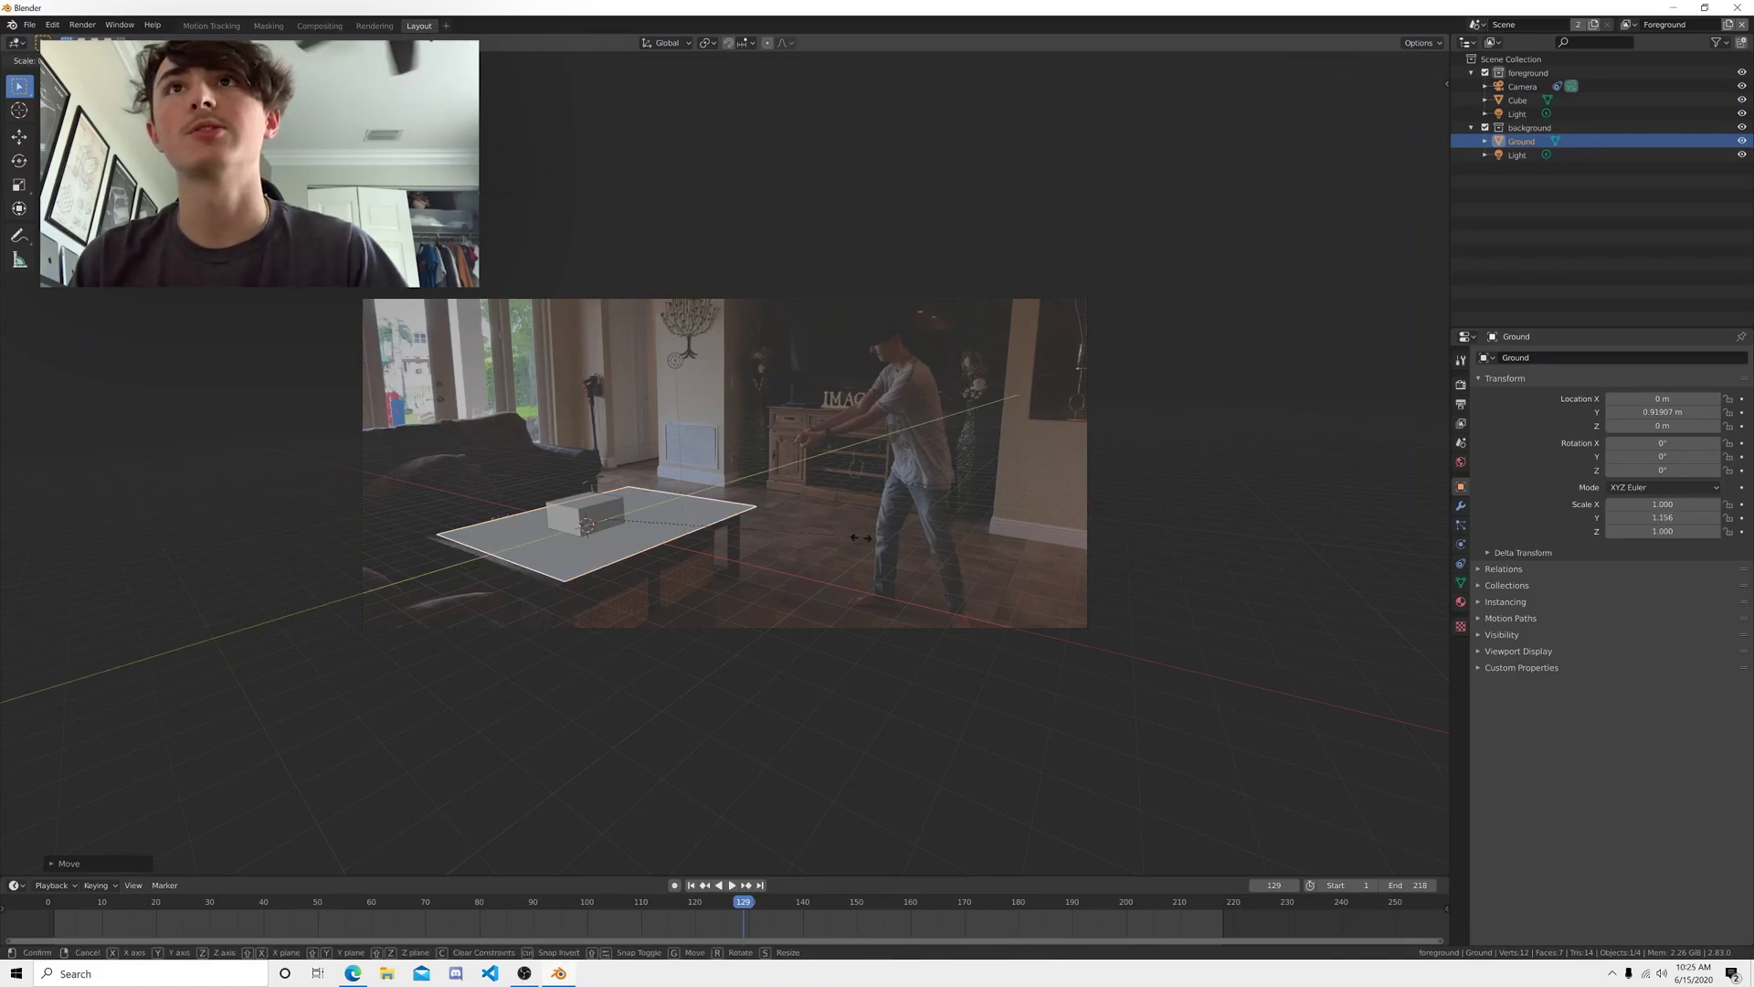
{"action": "left_click", "coordinate": [846, 543]}
{"action": "key", "text": "g"}
{"action": "key", "text": "y"}
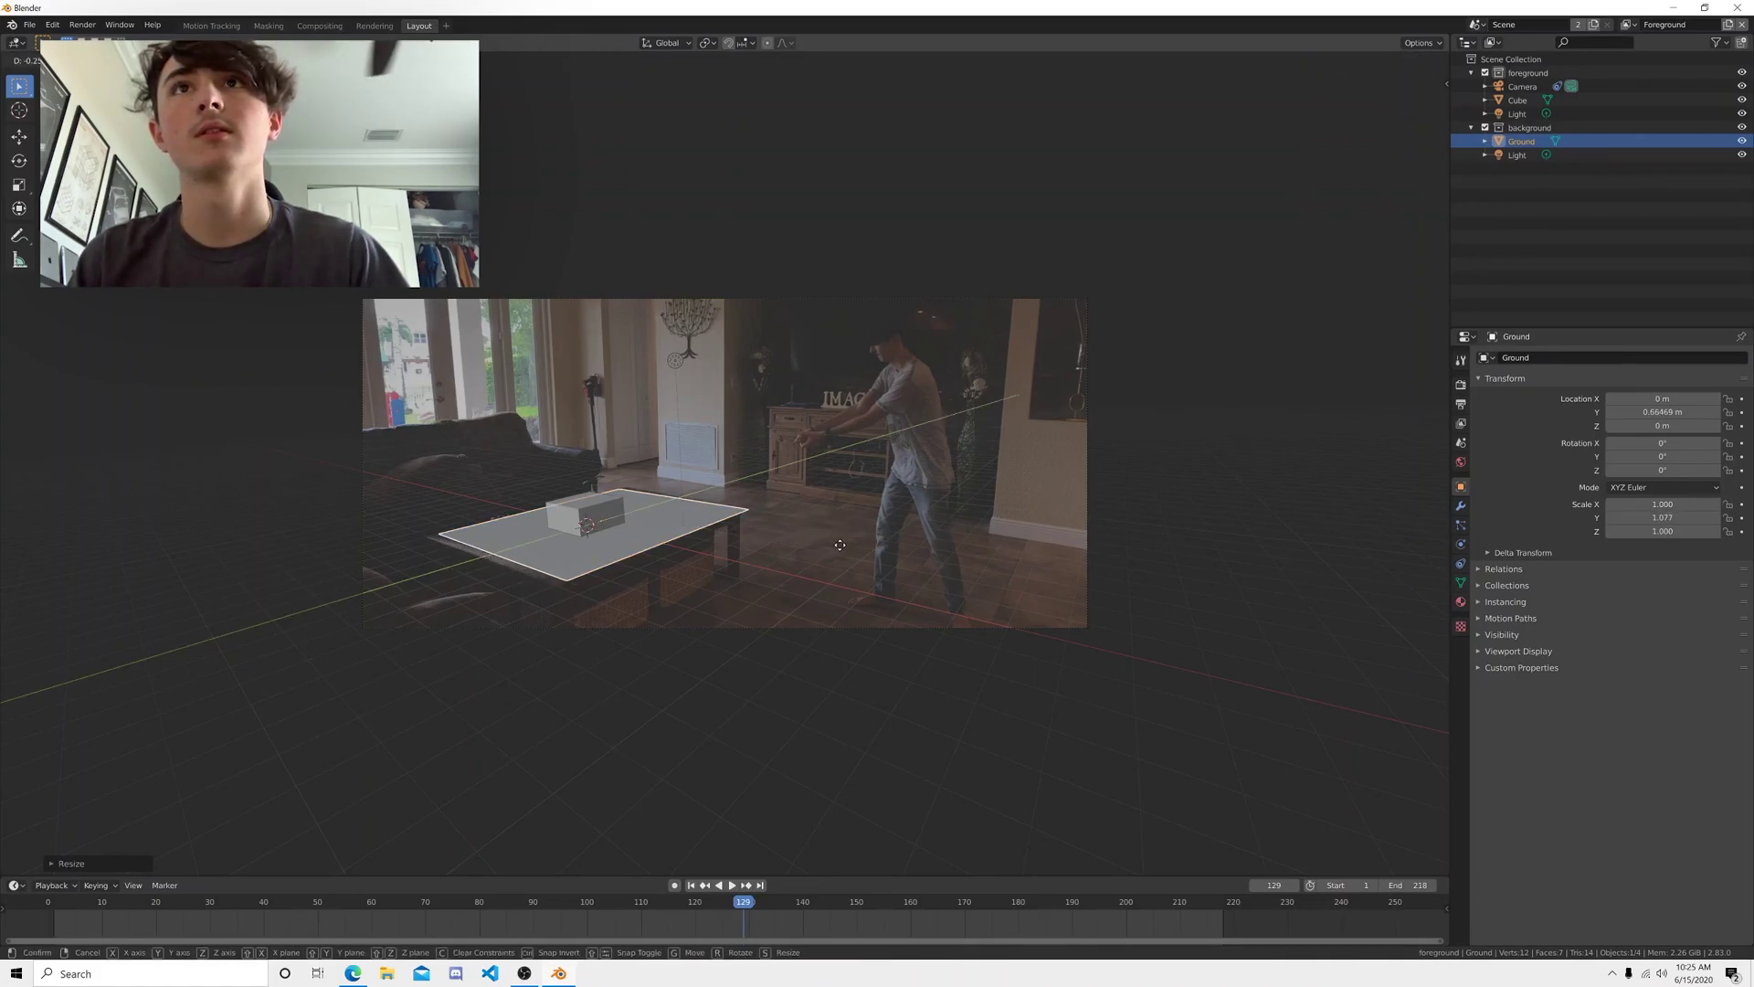
{"action": "left_click", "coordinate": [897, 535]}
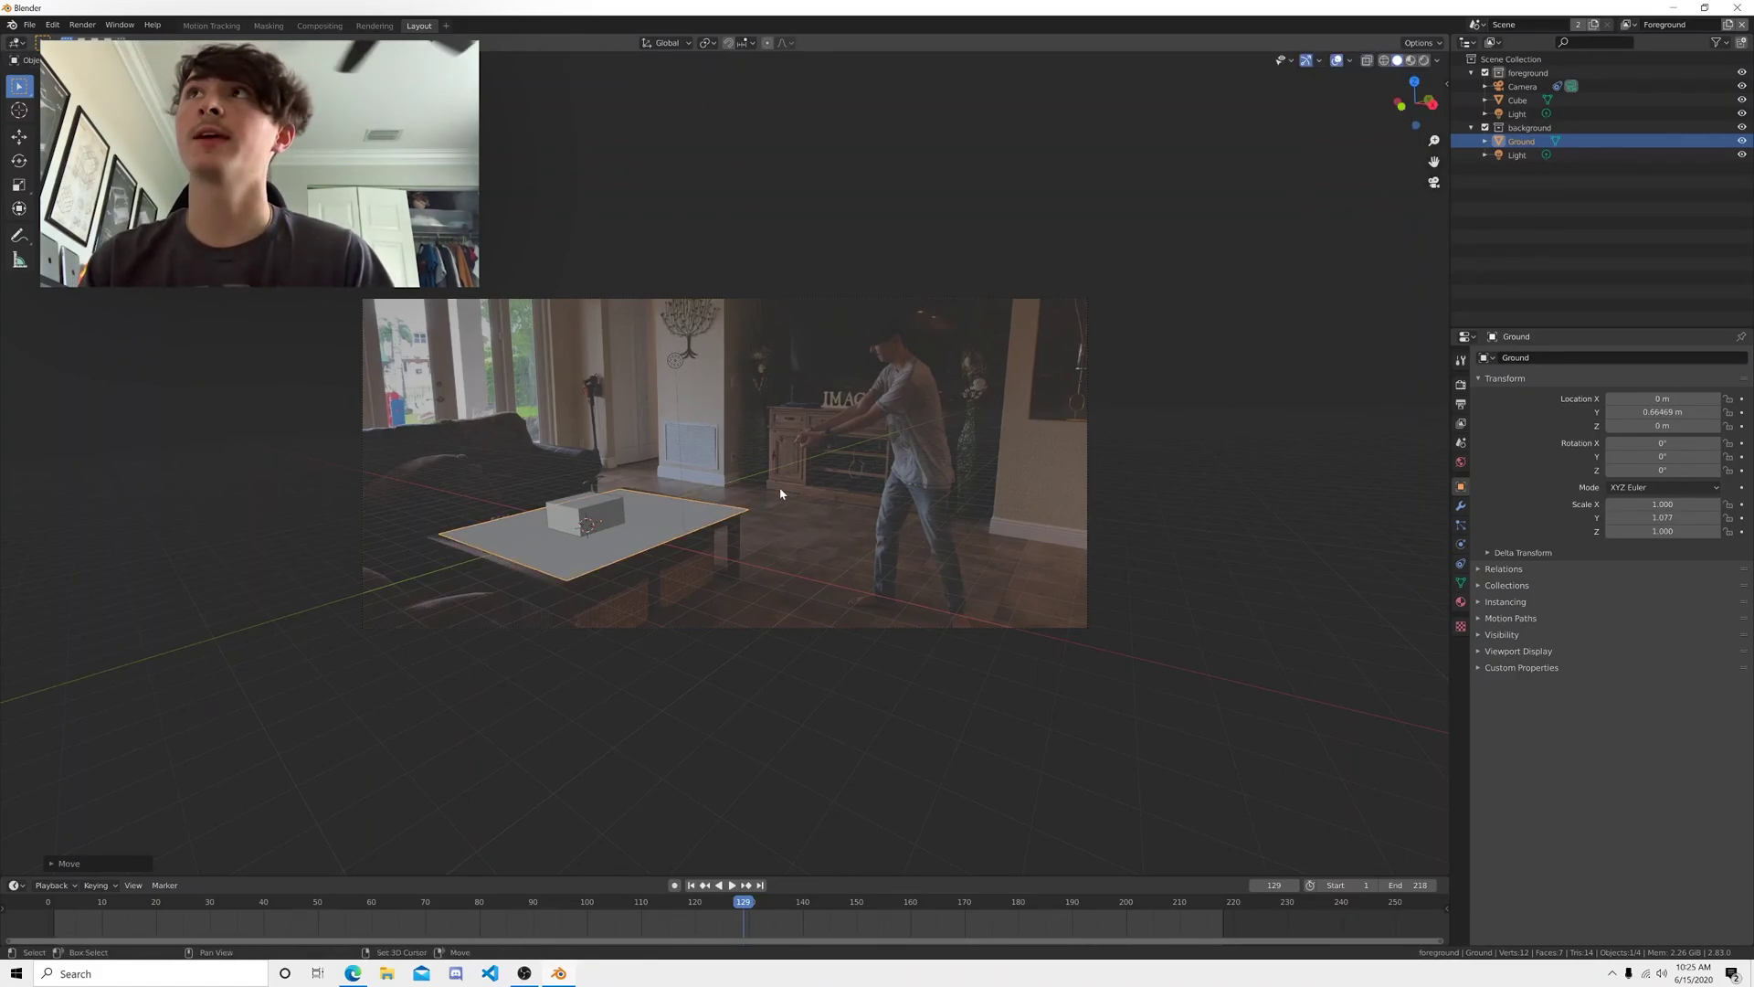
- Duplicate the Ground plane, offset the copy along X, and rotate it 90° about Y to stand upright
{"action": "key", "text": "shift+d"}
{"action": "key", "text": "x"}
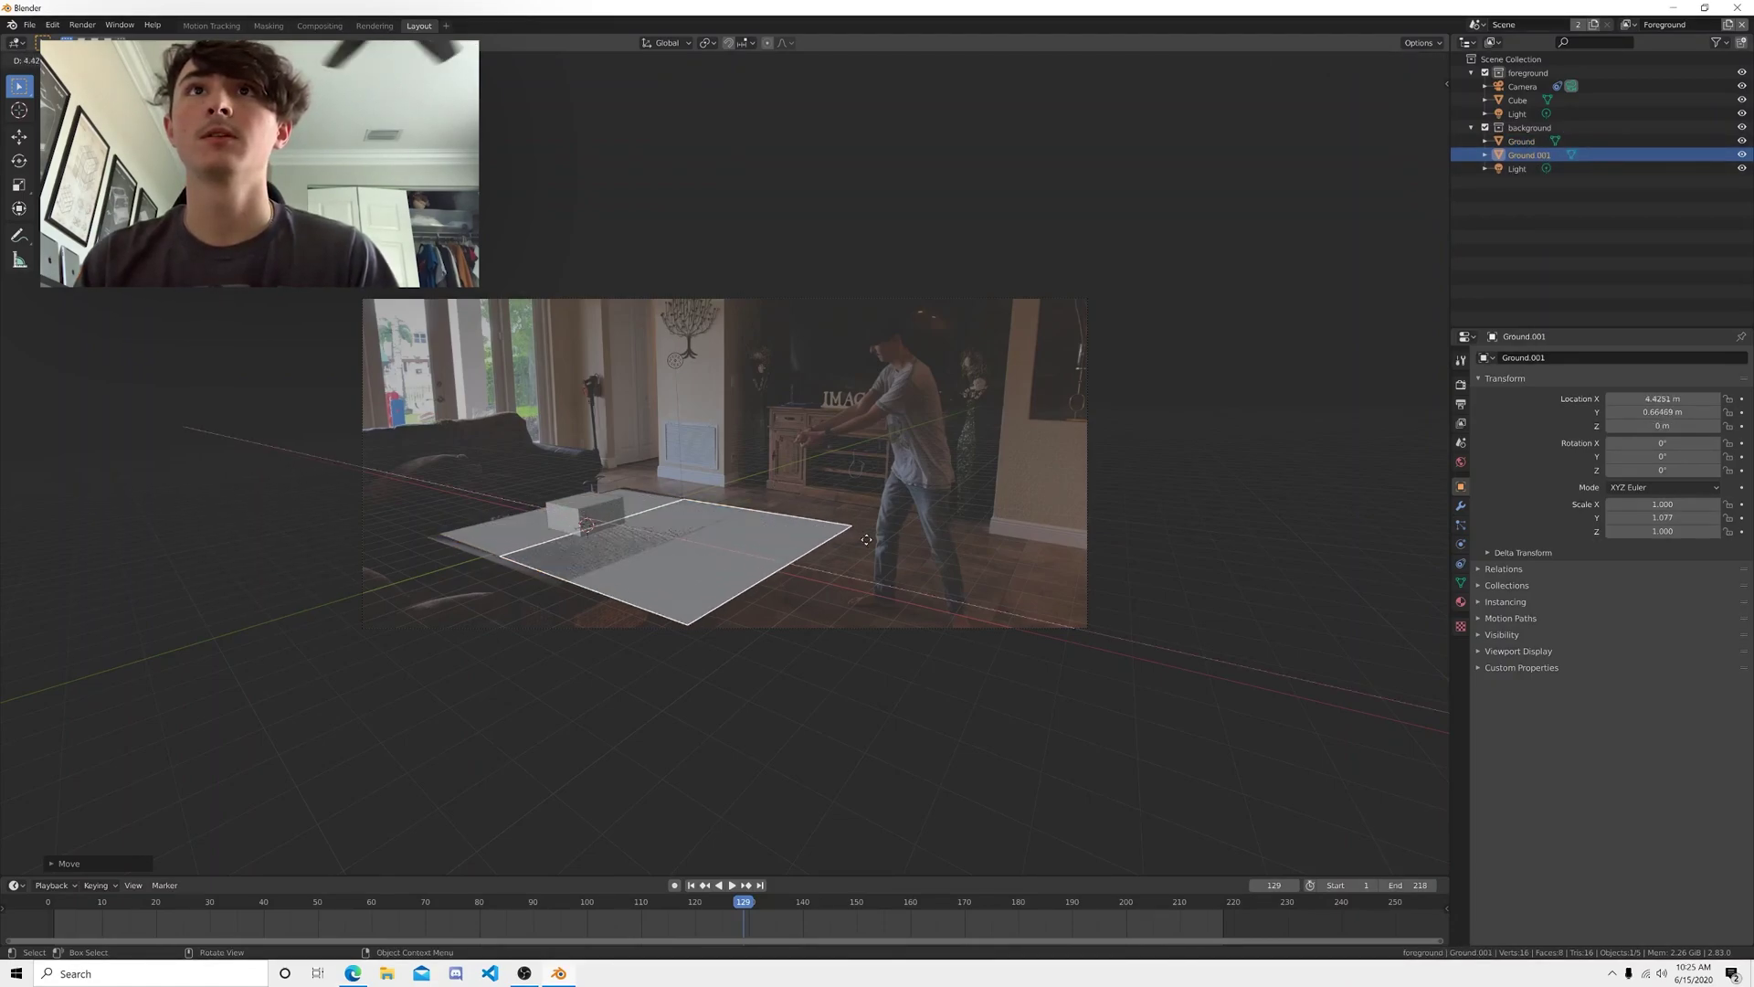
{"action": "key", "text": "y"}
{"action": "key", "text": "z"}
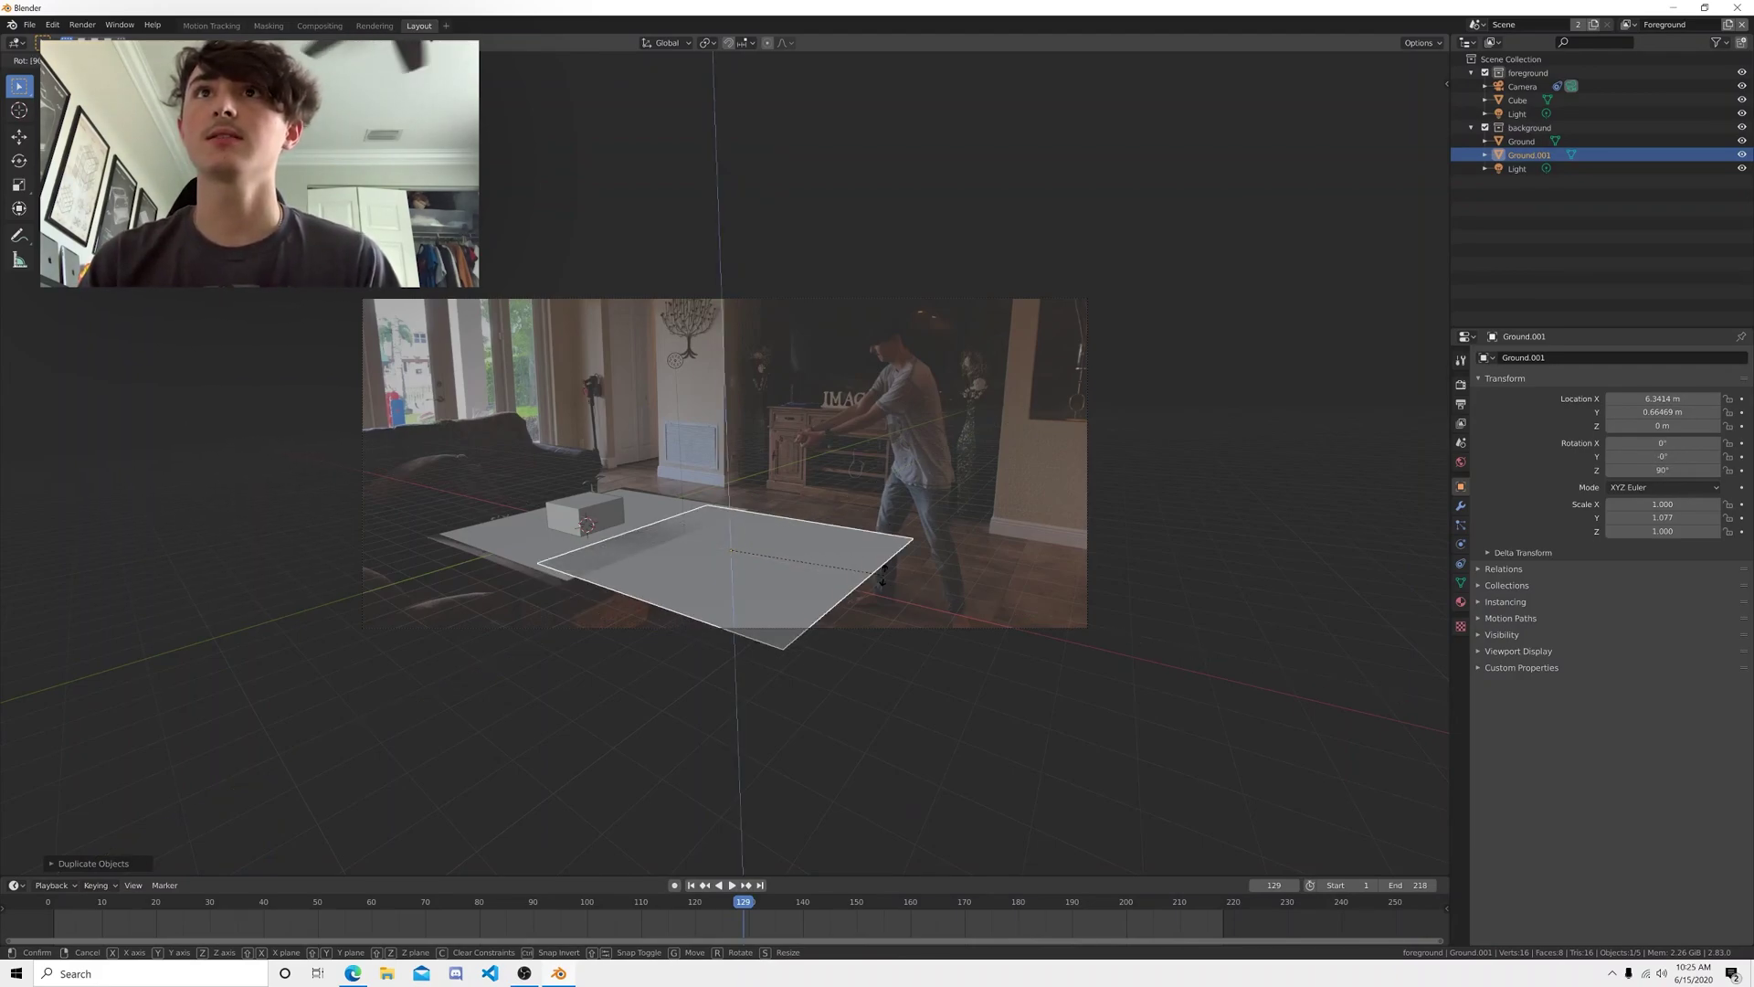
{"action": "type", "text": "y90"}
{"action": "key", "text": "Return"}
- Scale the upright plane along X to about 0.438 and move it to about X 4.07 m, Z -1.70 m under the tabletop's edge
{"action": "key", "text": "g"}
{"action": "key", "text": "x"}
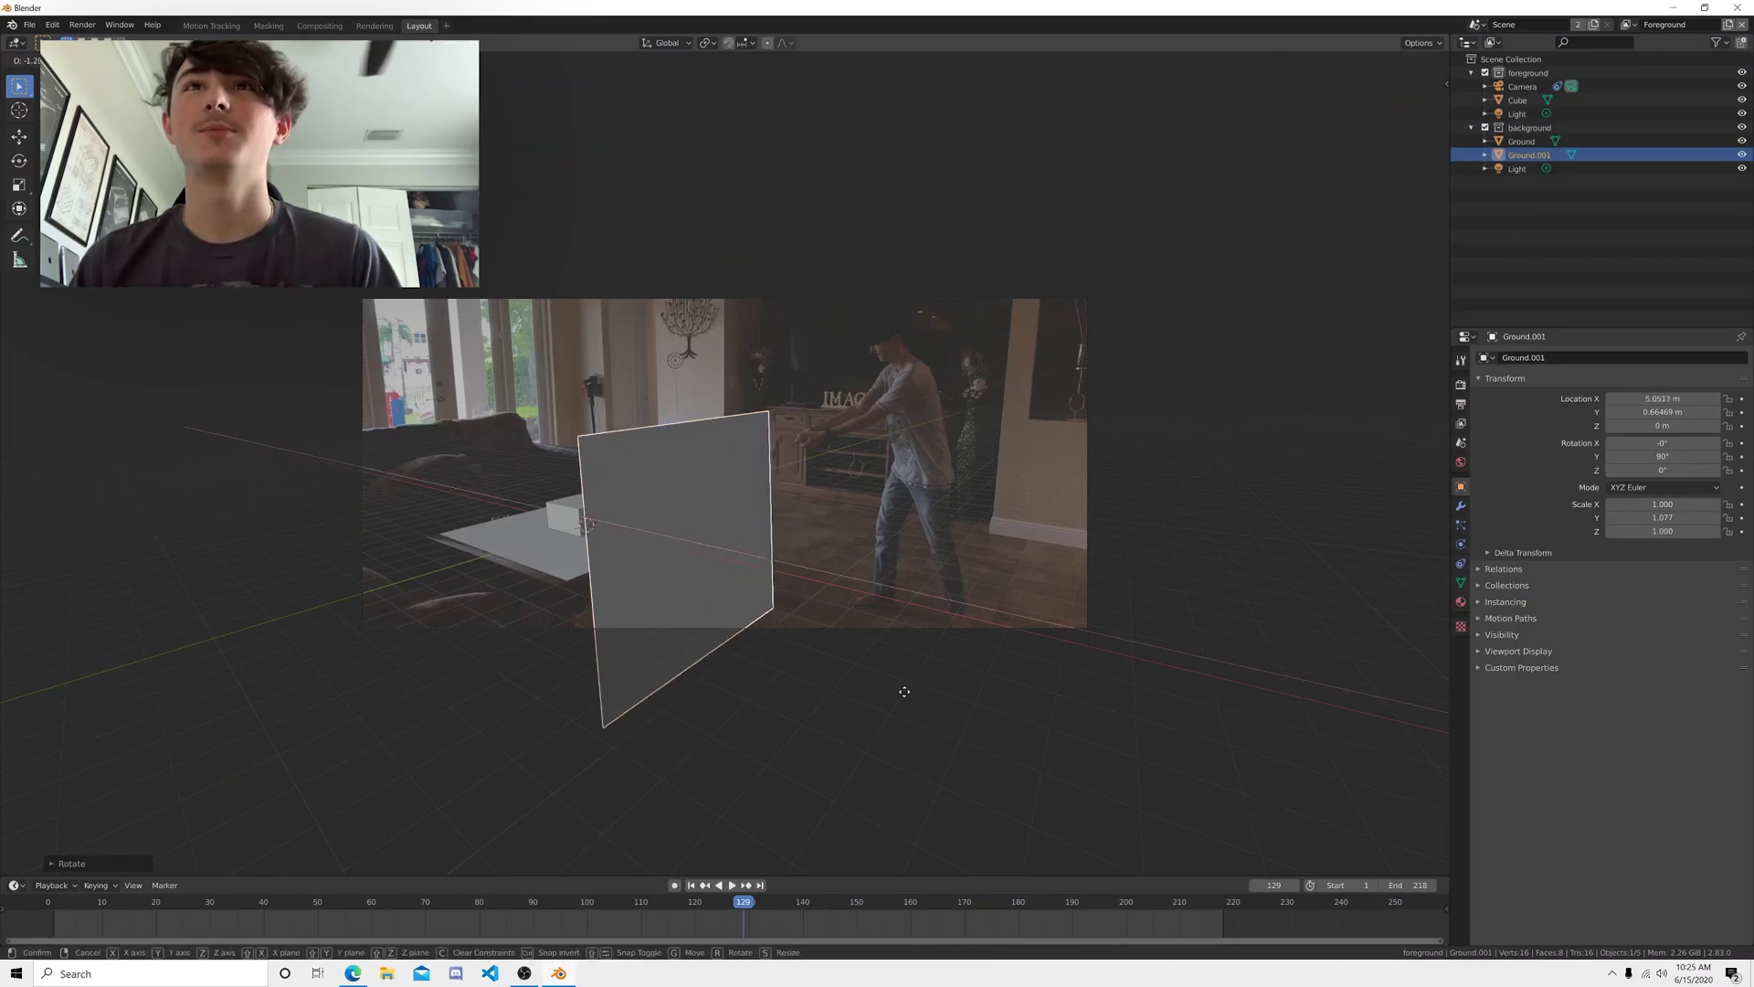
{"action": "left_click", "coordinate": [882, 699]}
{"action": "key", "text": "s"}
{"action": "key", "text": "z"}
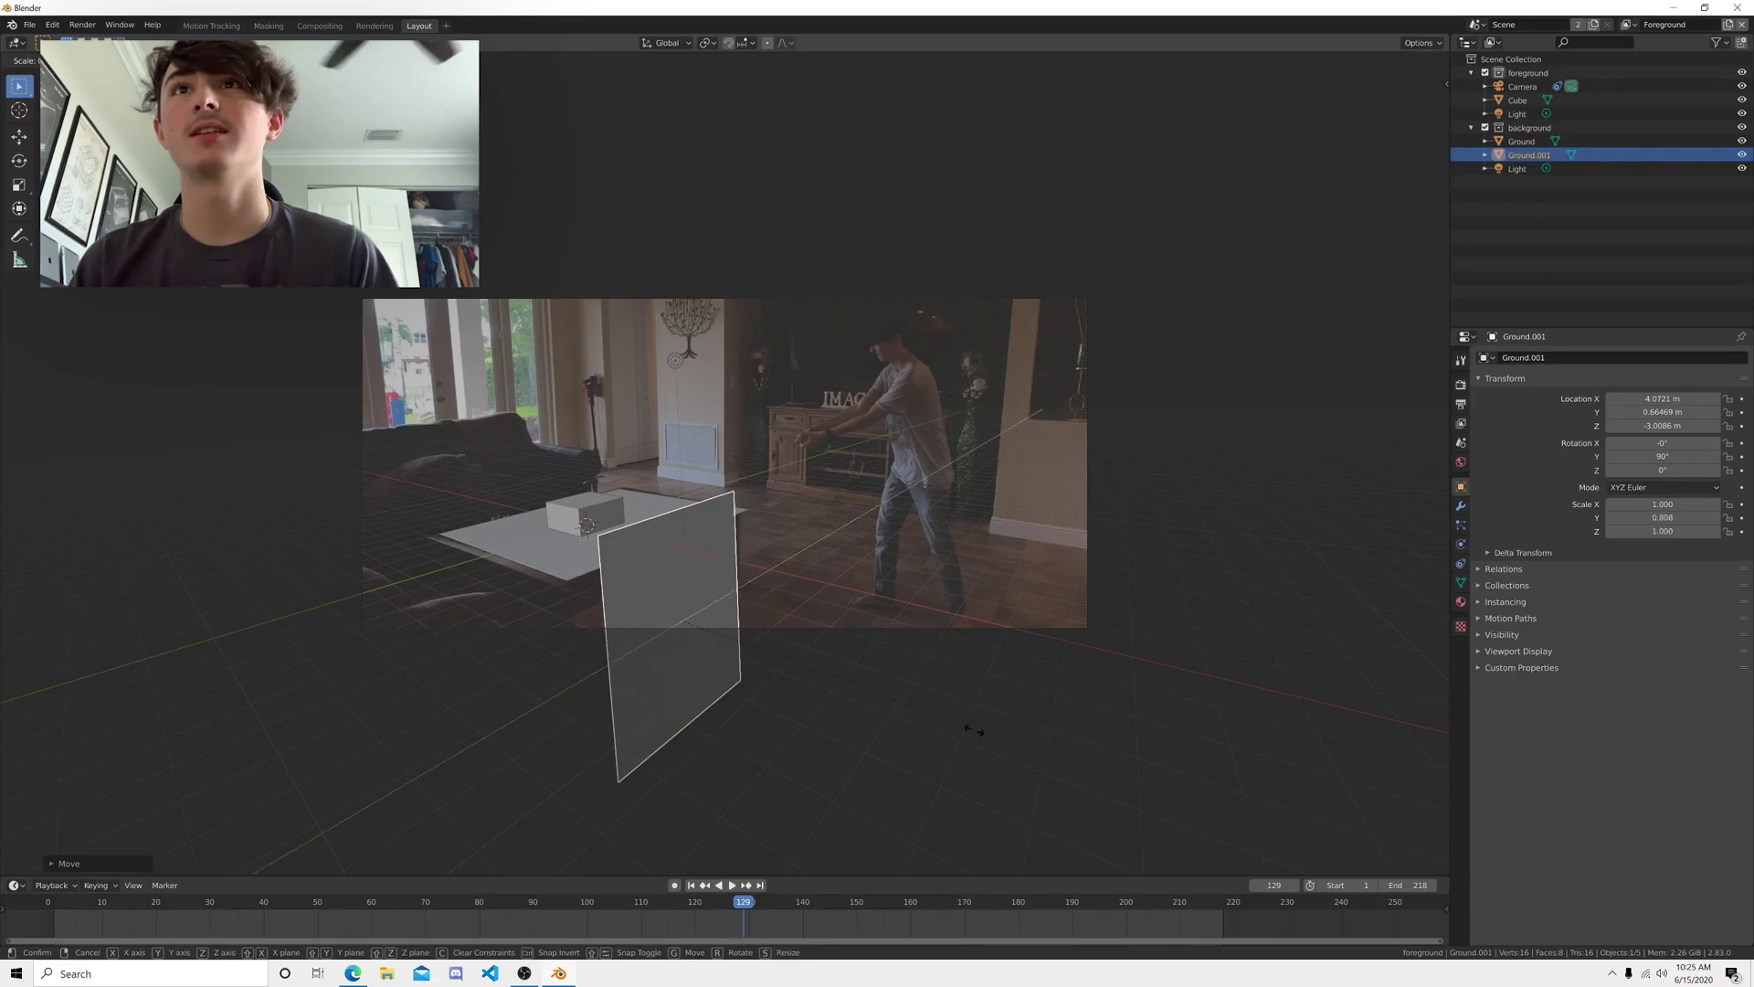
{"action": "key", "text": "x"}
{"action": "left_click", "coordinate": [844, 713]}
{"action": "key", "text": "g"}
{"action": "key", "text": "z"}
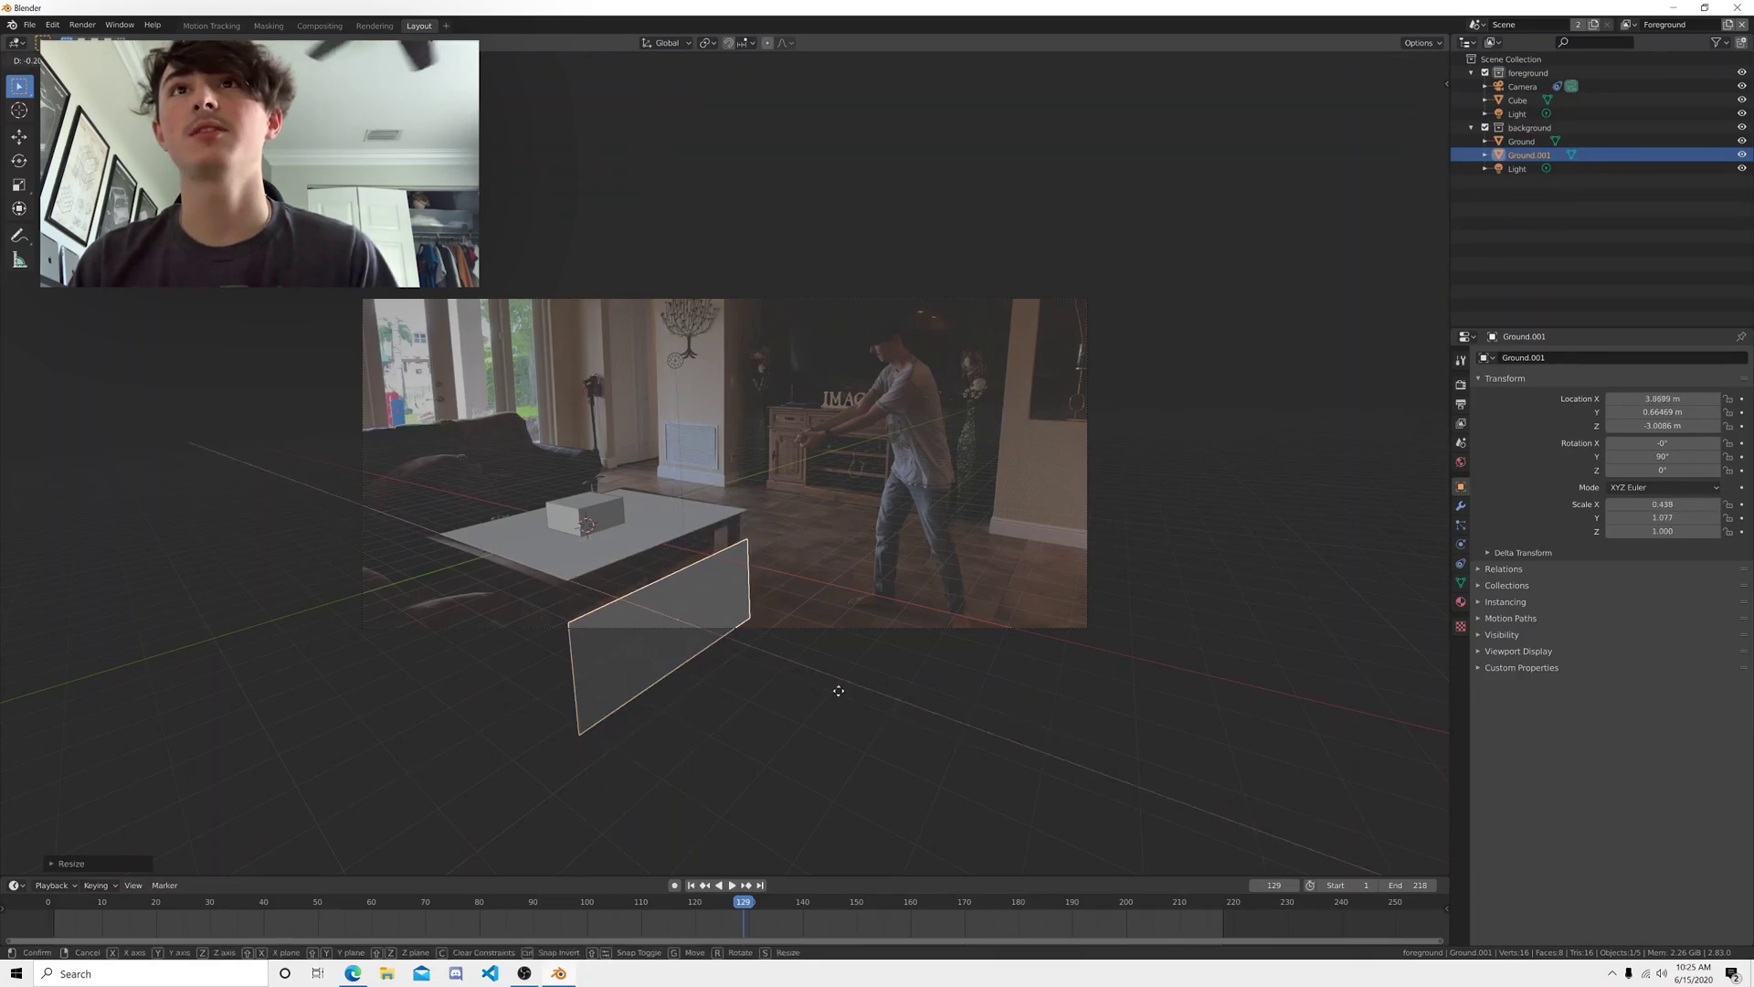
{"action": "left_click", "coordinate": [977, 694]}
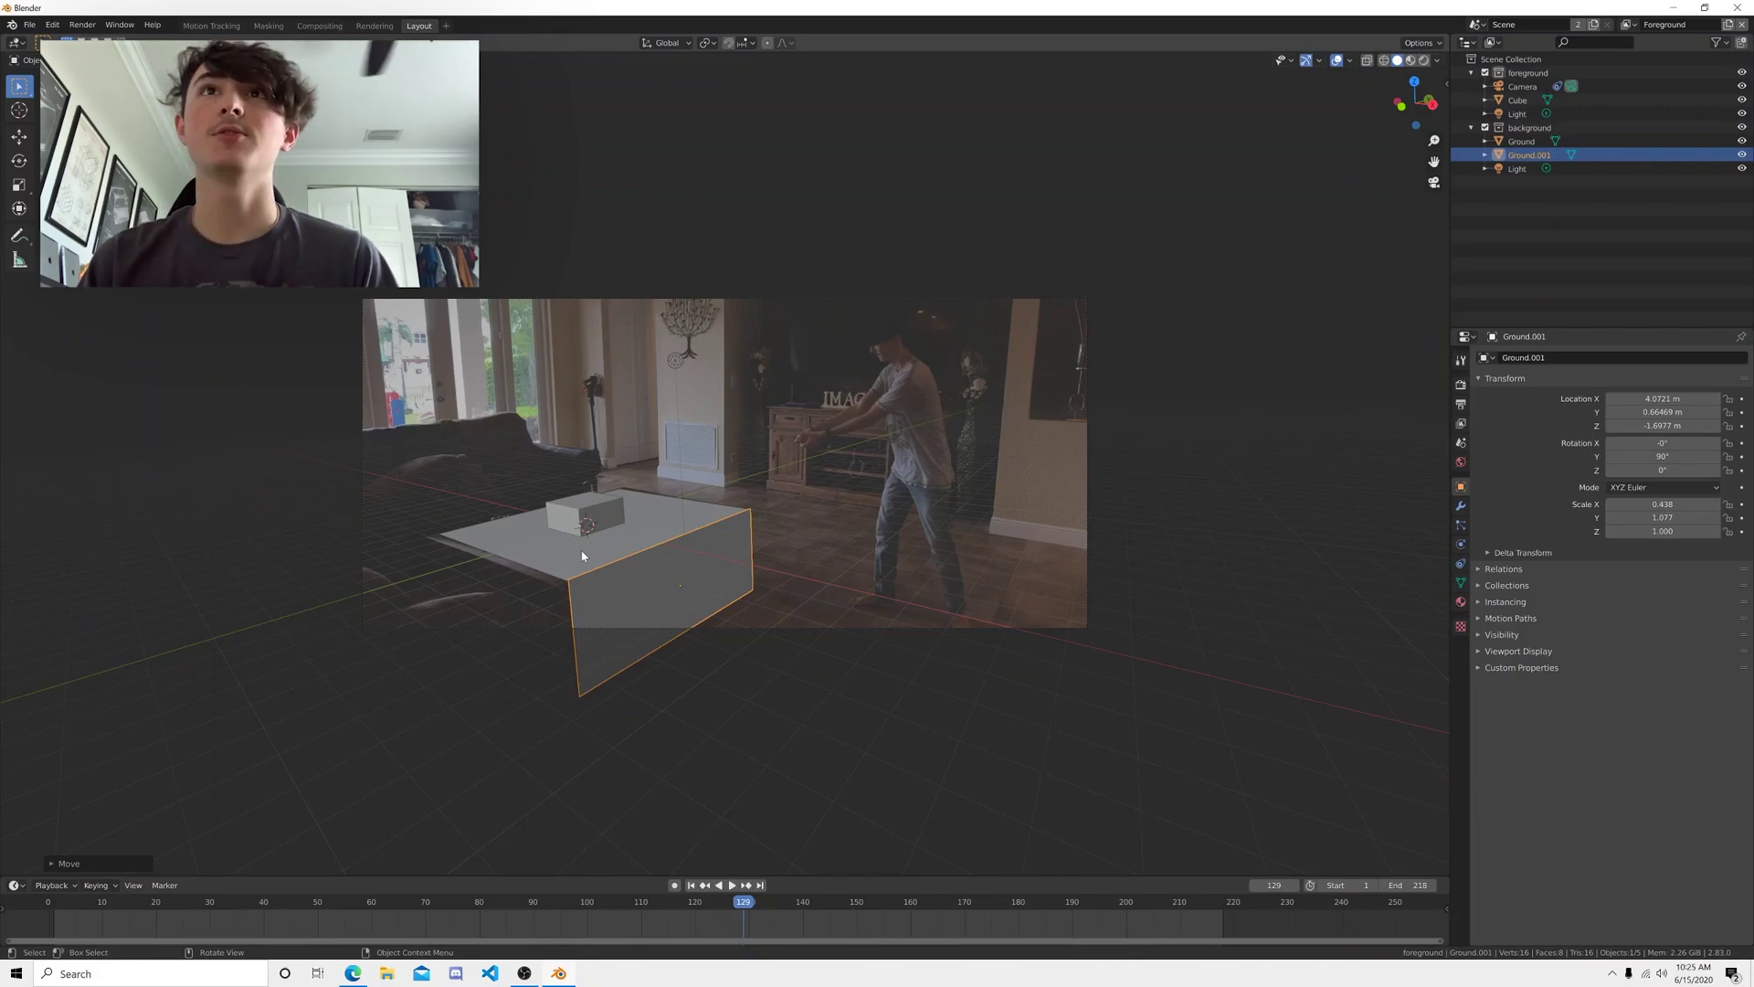
- Duplicate the tabletop Ground plane and move the copy to about X 8.05 m, Z -3.42 m as the floor
{"action": "key", "text": "shift+d"}
{"action": "key", "text": "x"}
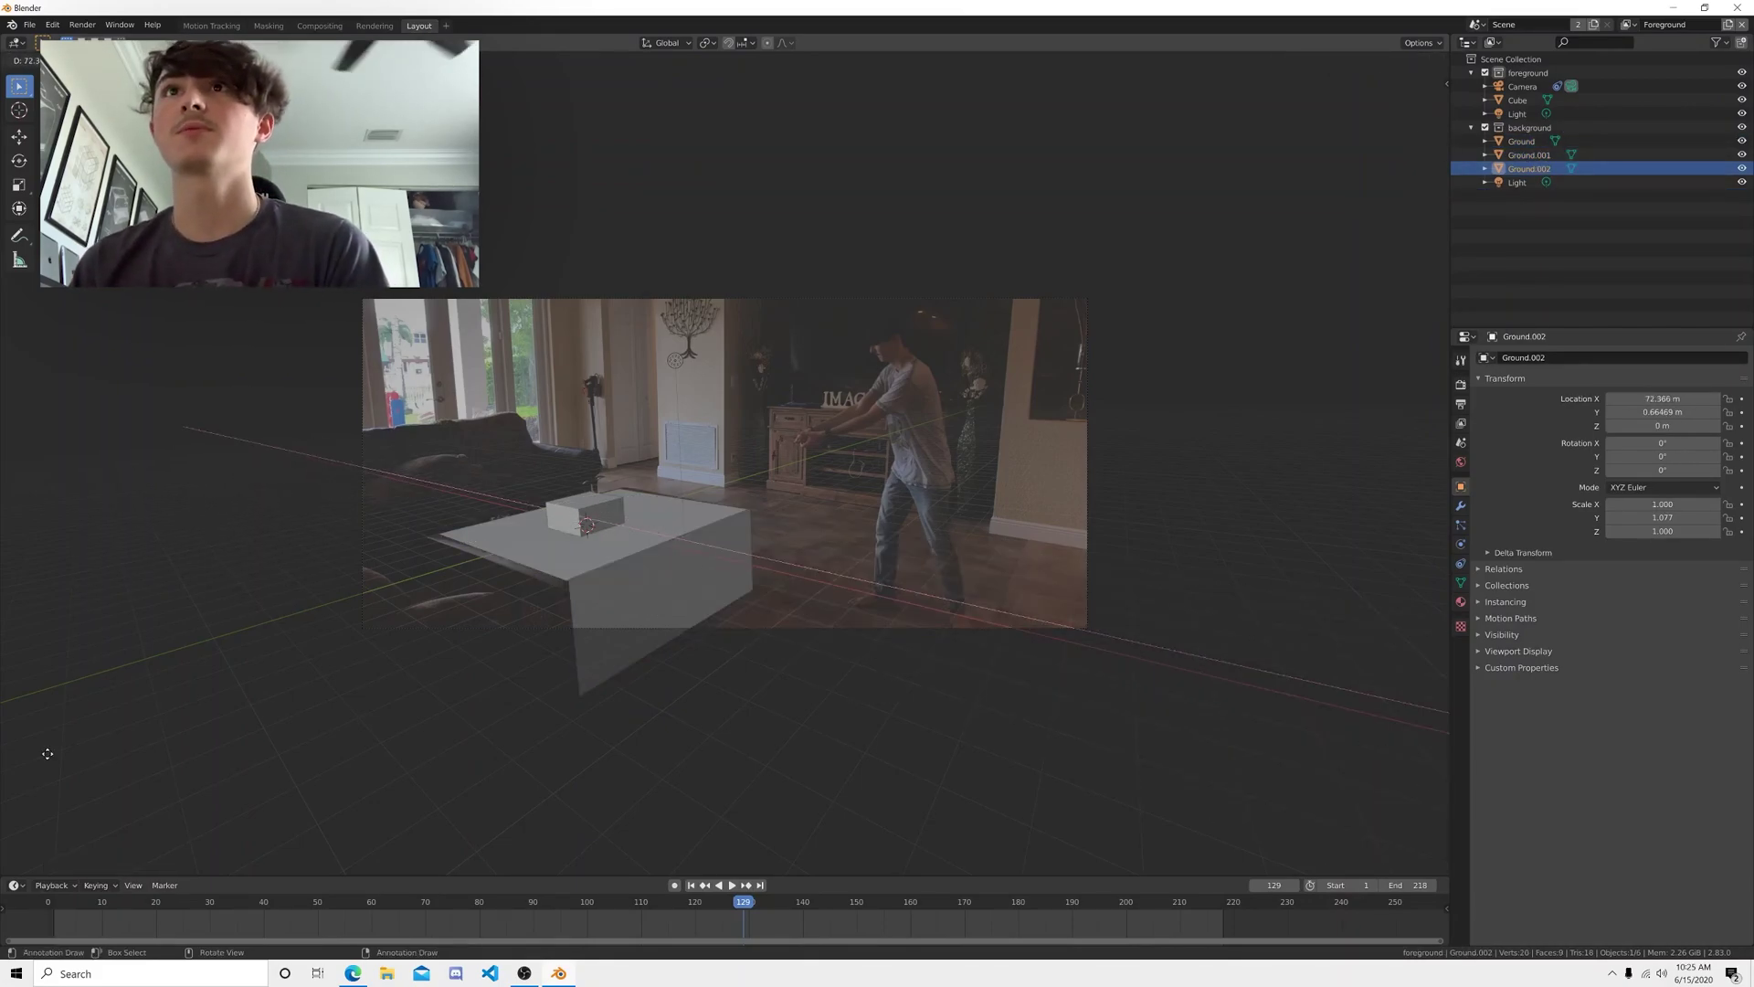
{"action": "left_click", "coordinate": [852, 148]}
{"action": "key", "text": "g"}
{"action": "key", "text": "z"}
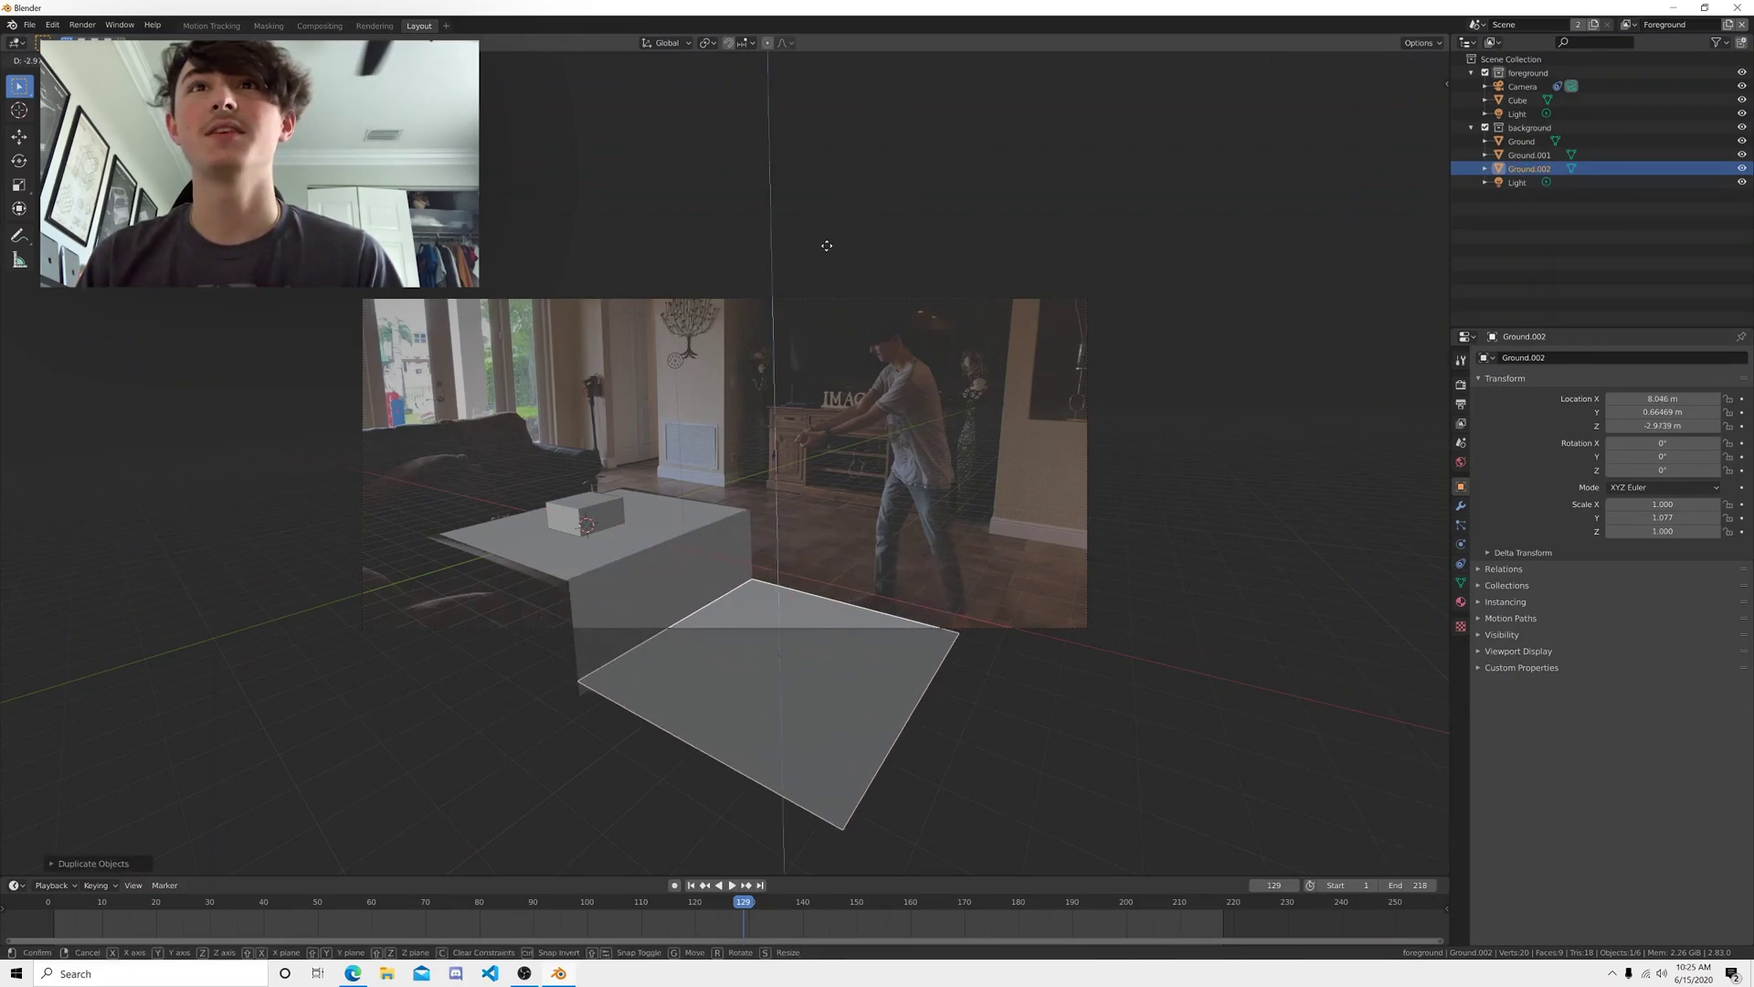
{"action": "left_click", "coordinate": [810, 261]}
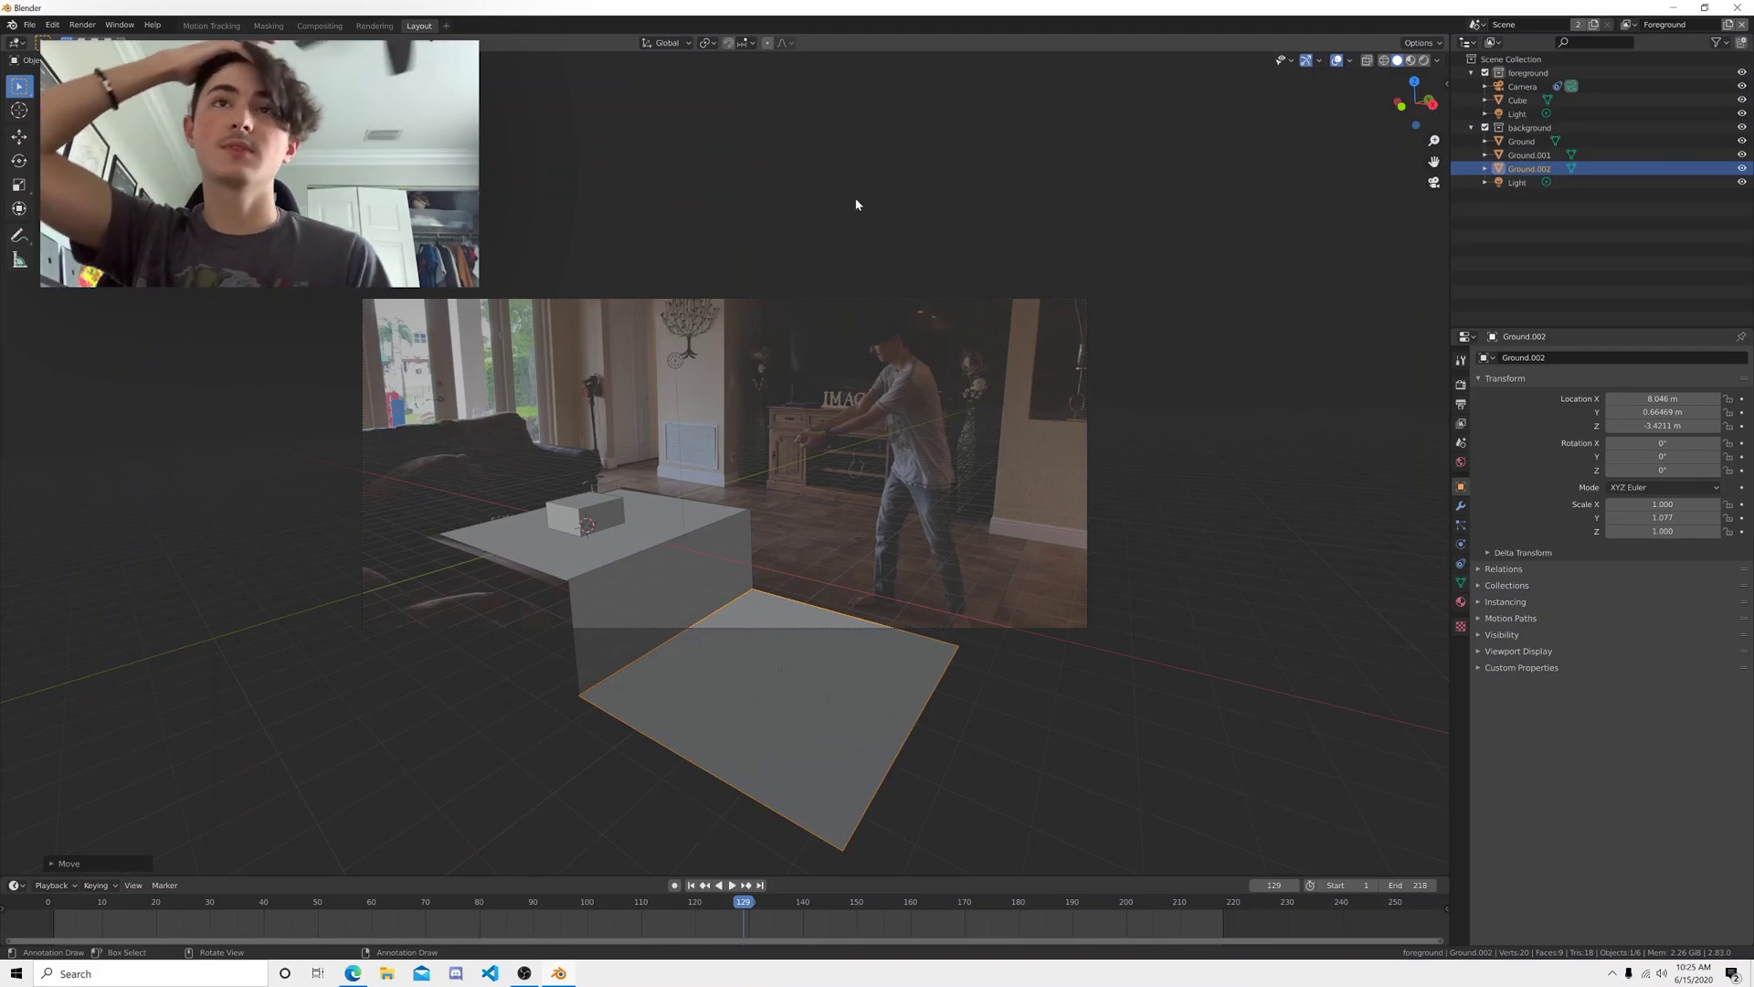
{"action": "mouse_move", "coordinate": [808, 276]}
{"action": "middle_mouse_down"}
{"action": "mouse_move", "coordinate": [713, 288]}
{"action": "mouse_move", "coordinate": [794, 263]}
{"action": "mouse_move", "coordinate": [853, 269]}
{"action": "mouse_move", "coordinate": [792, 275]}
{"action": "mouse_move", "coordinate": [826, 277]}
{"action": "middle_mouse_up"}
{"action": "key", "text": "KP_0"}
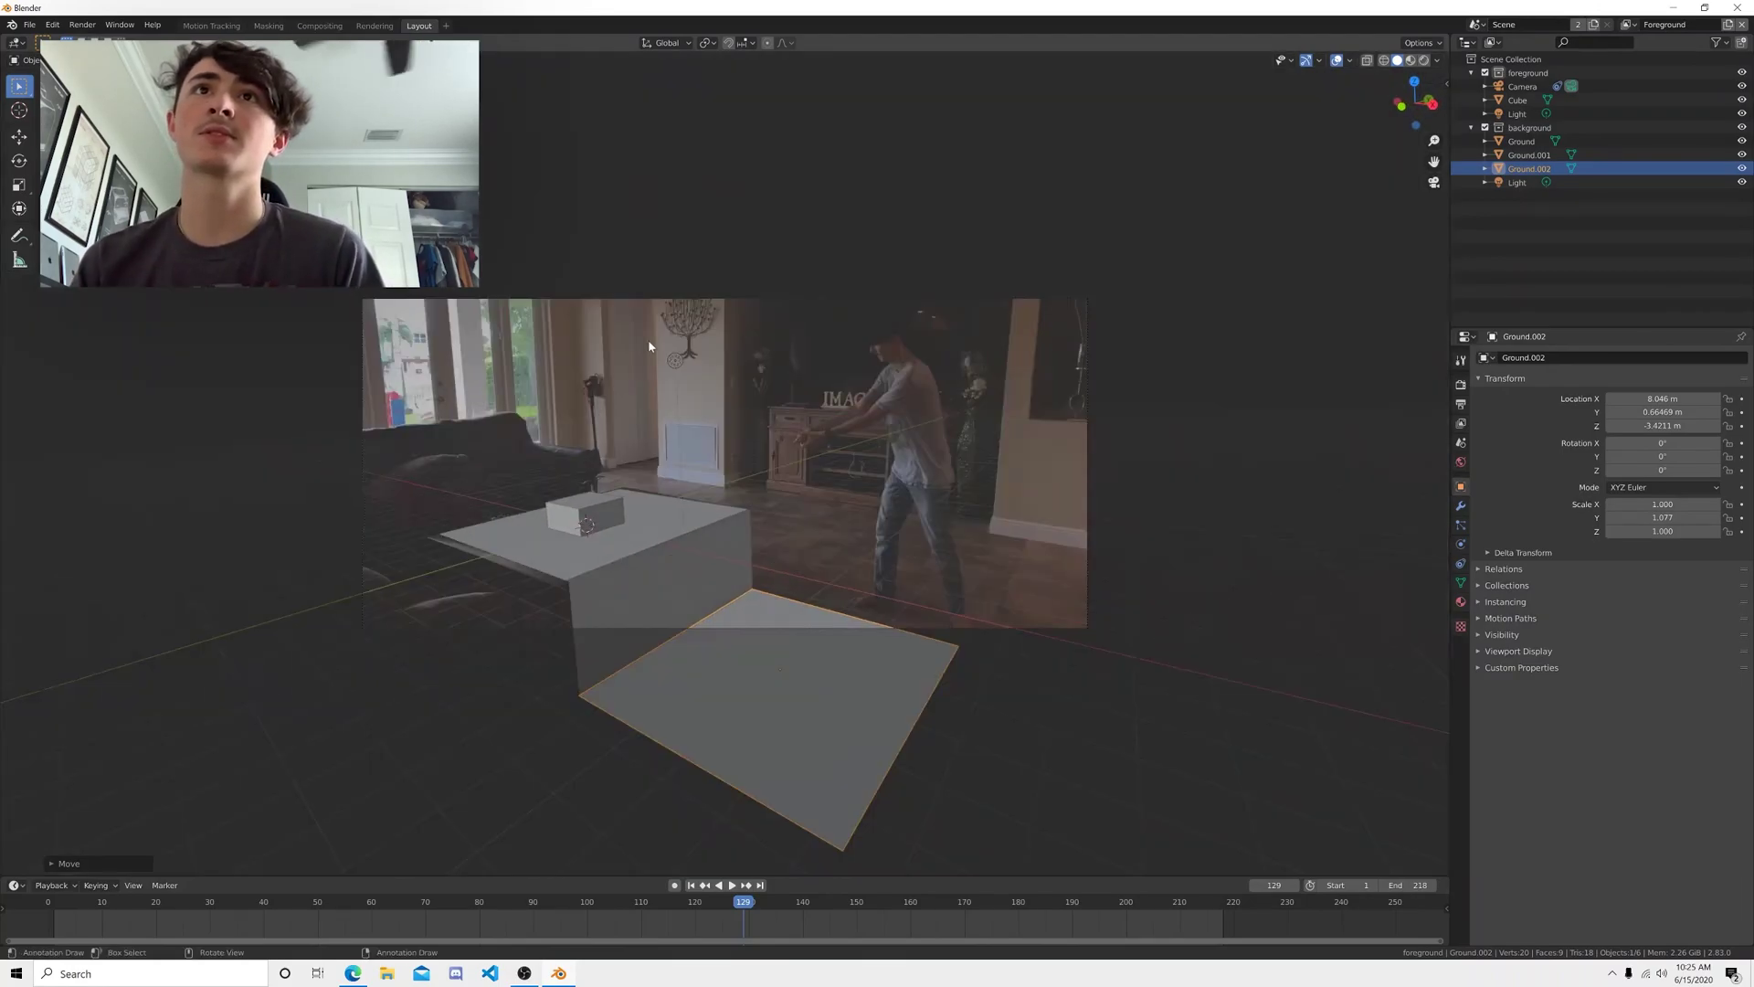
- Raise the cube to about Z 1.18 m so it rests on the tabletop, save the file and start a test render
{"action": "left_click", "coordinate": [602, 530]}
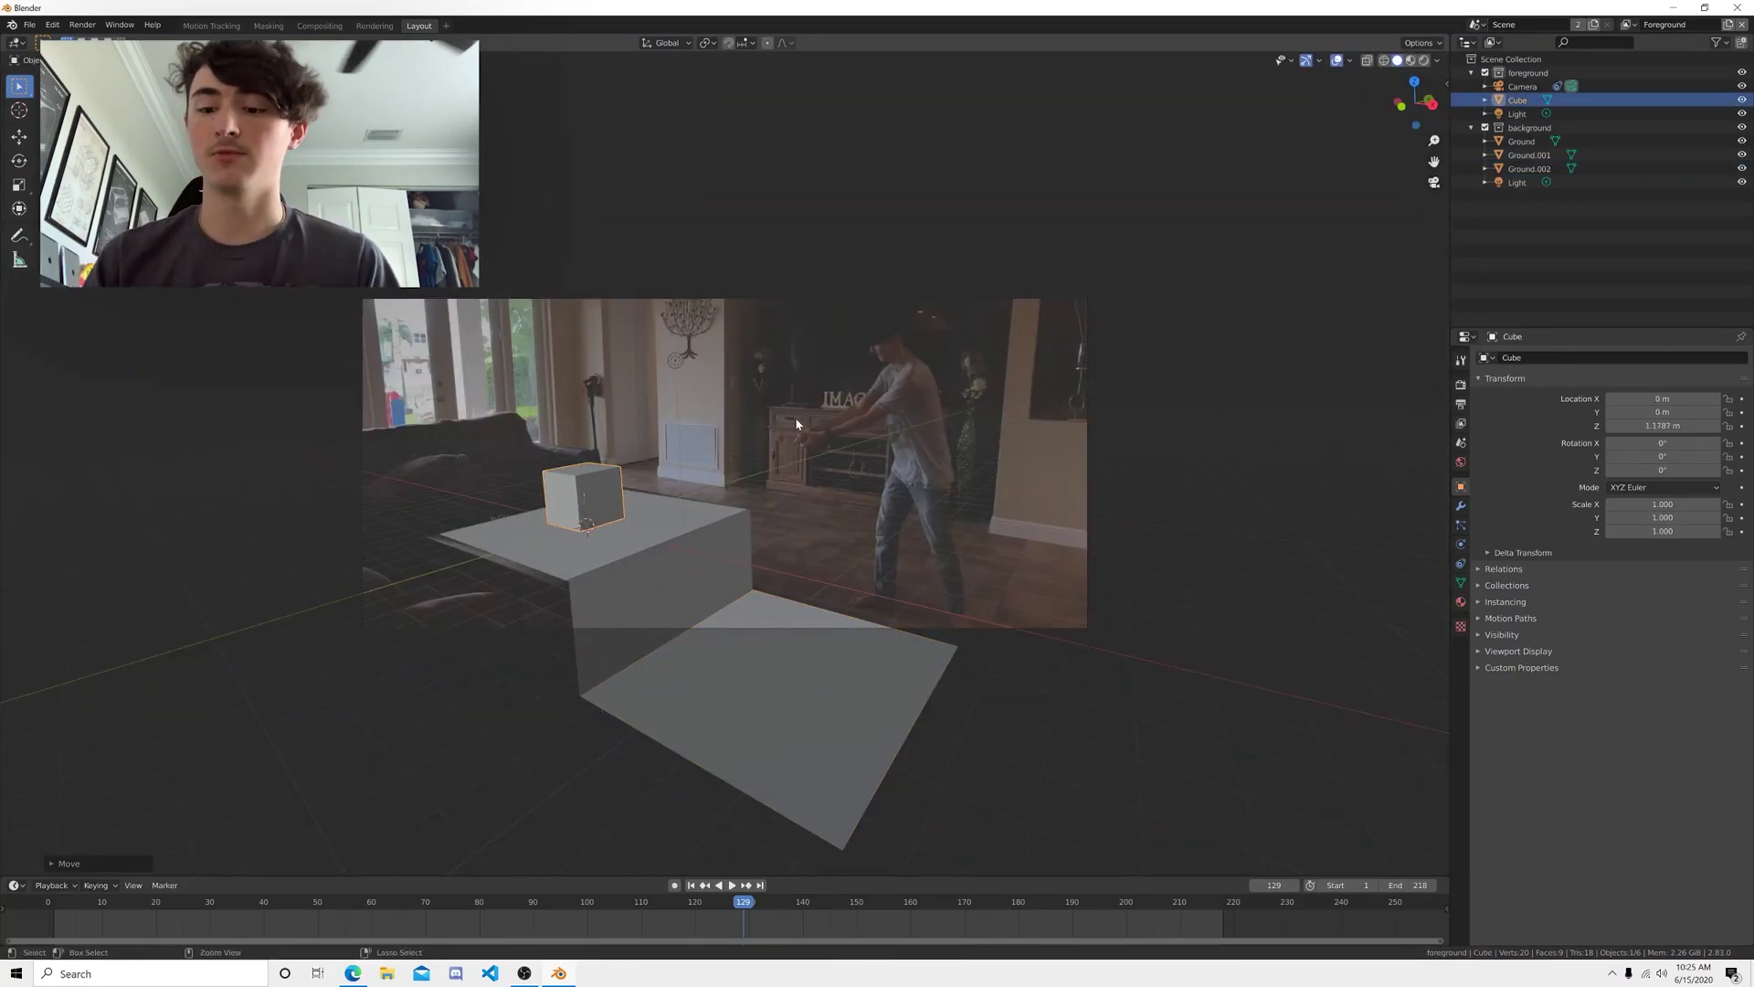
{"action": "key", "text": "ctrl+s"}
{"action": "key", "text": "F12"}
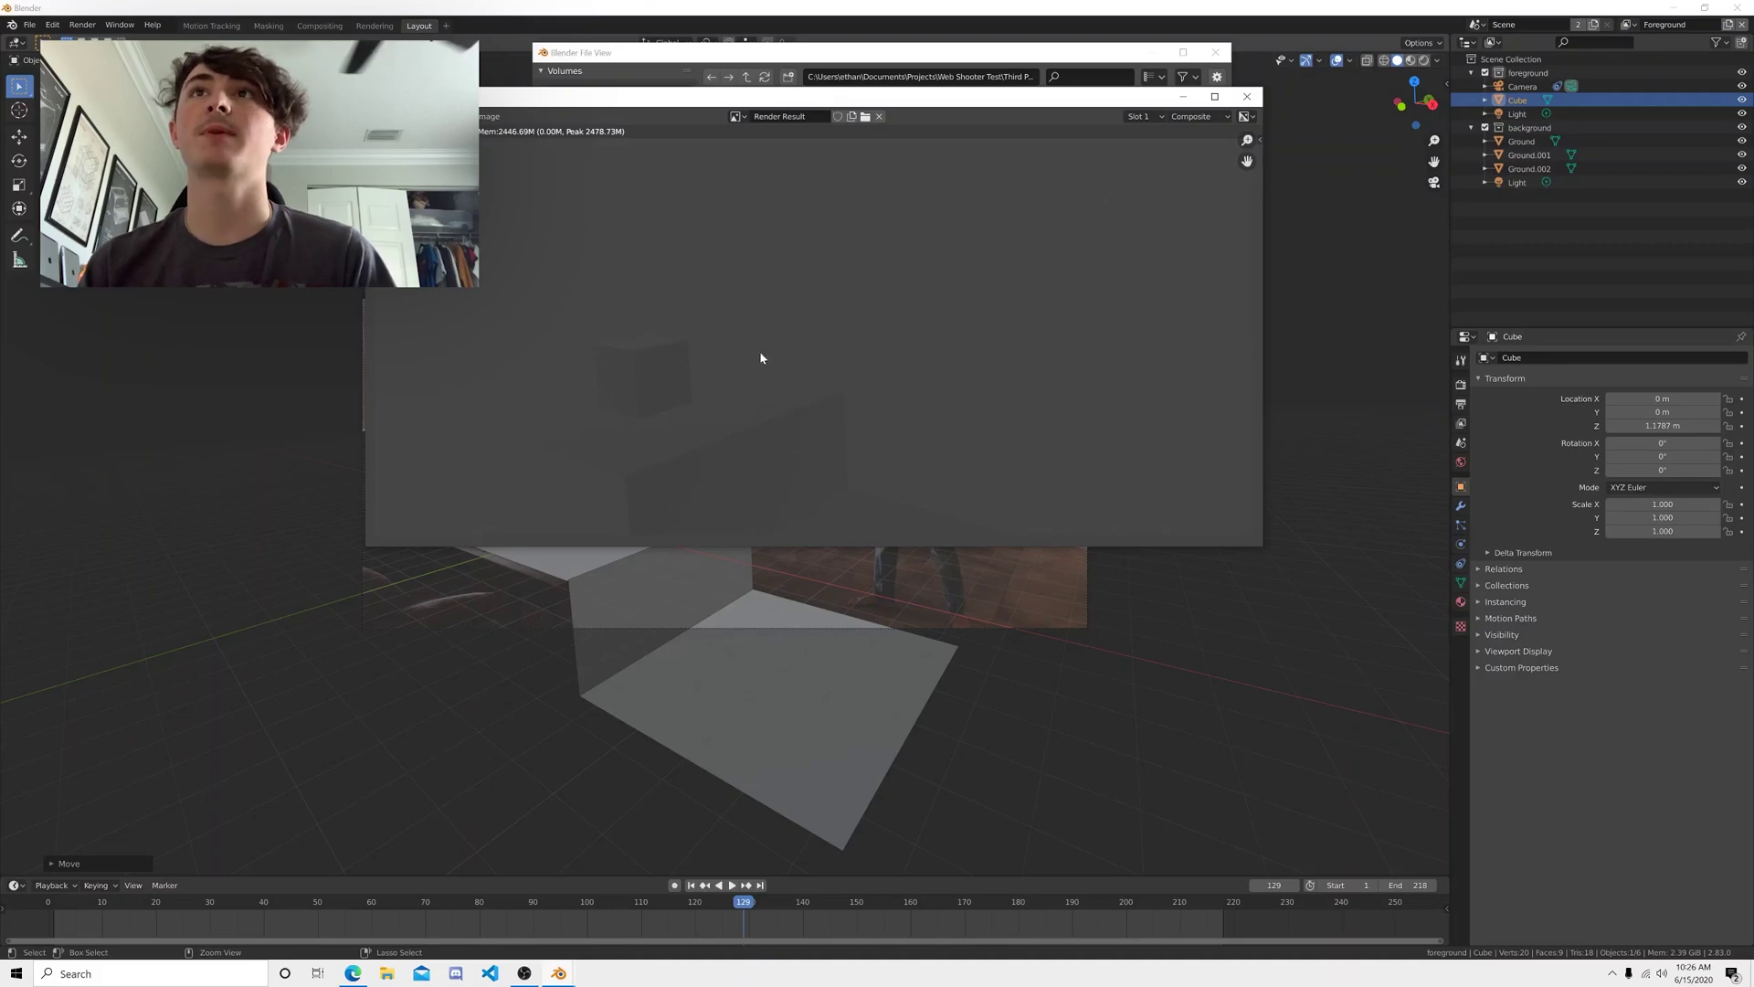
{"action": "left_click", "coordinate": [1255, 101]}
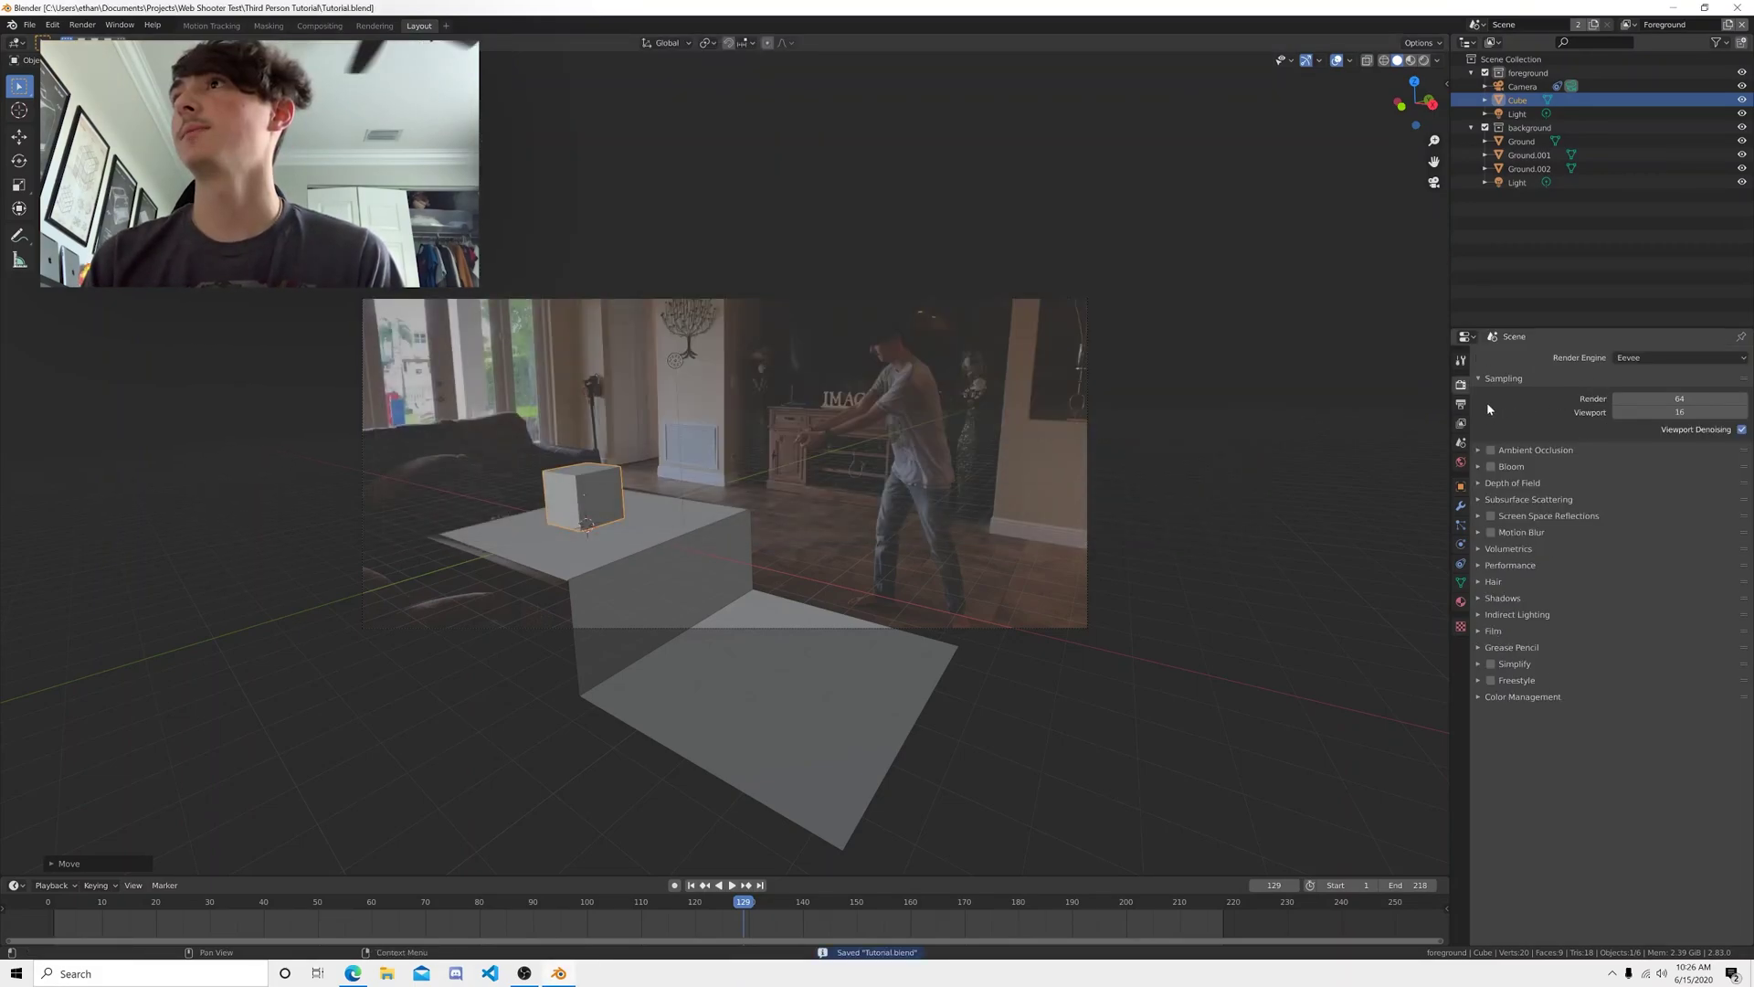
- Configure rendering to use Cycles with 16 render samples, adaptive sampling and a transparent film
{"action": "left_click", "coordinate": [1672, 357]}
{"action": "left_click", "coordinate": [1645, 402]}
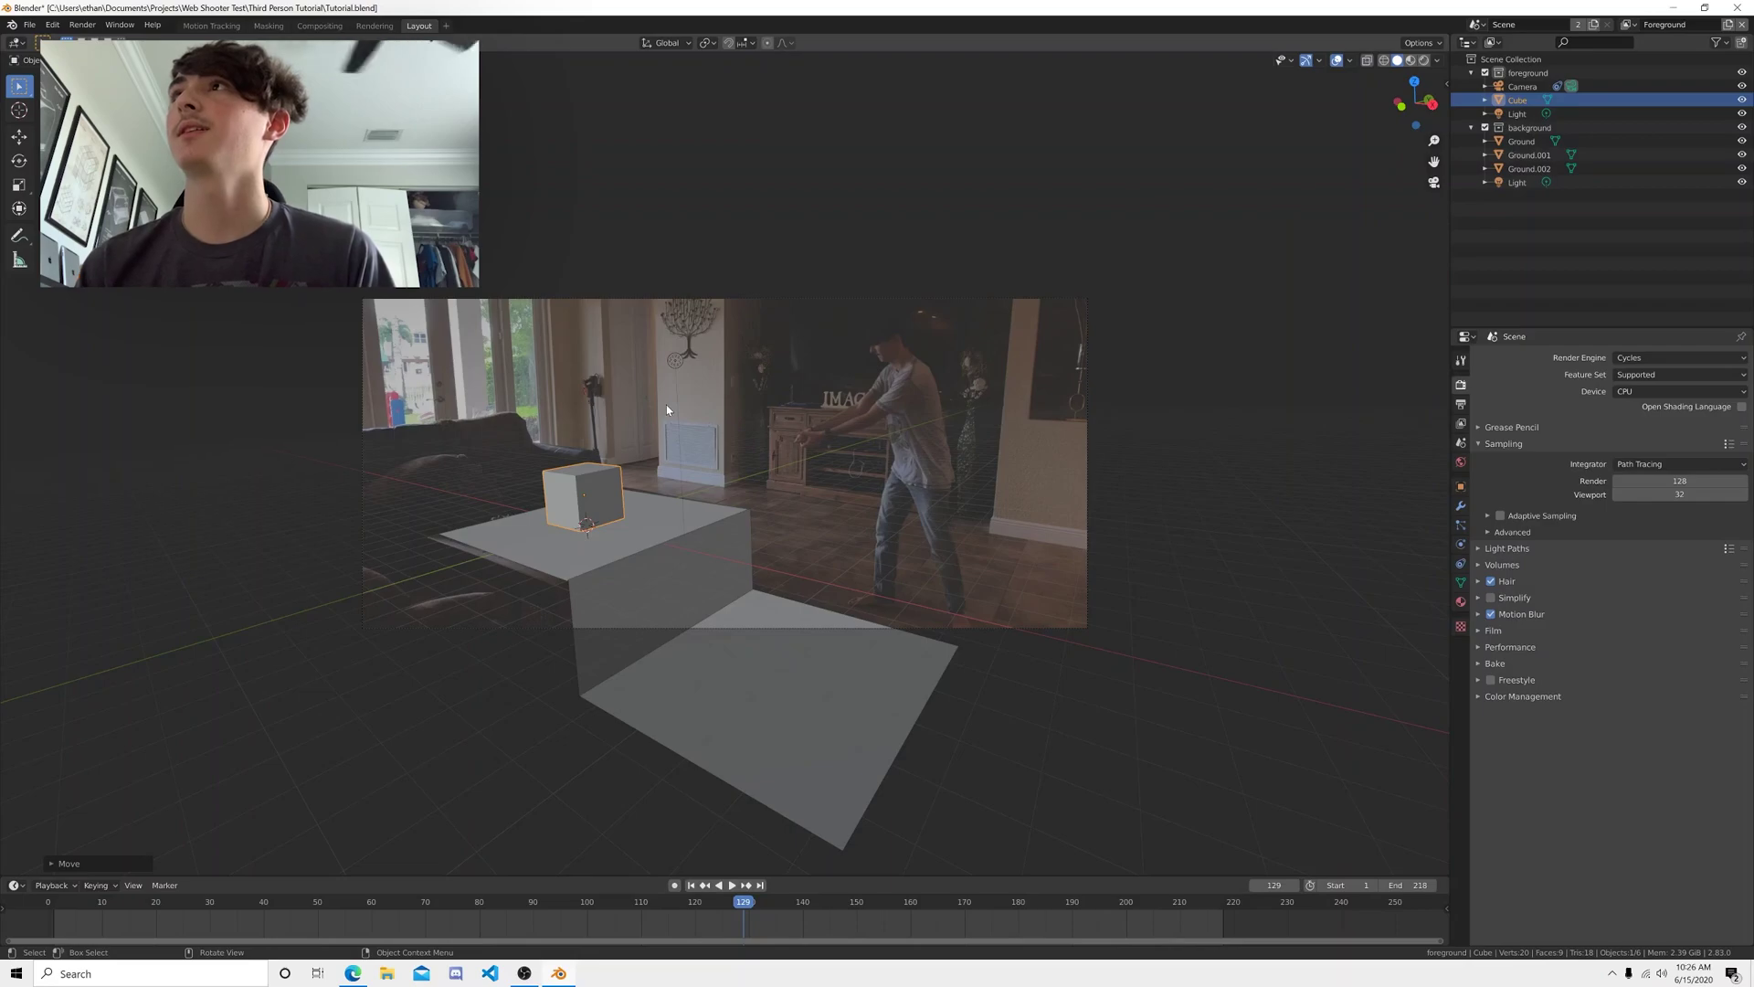
{"action": "left_click", "coordinate": [1664, 480]}
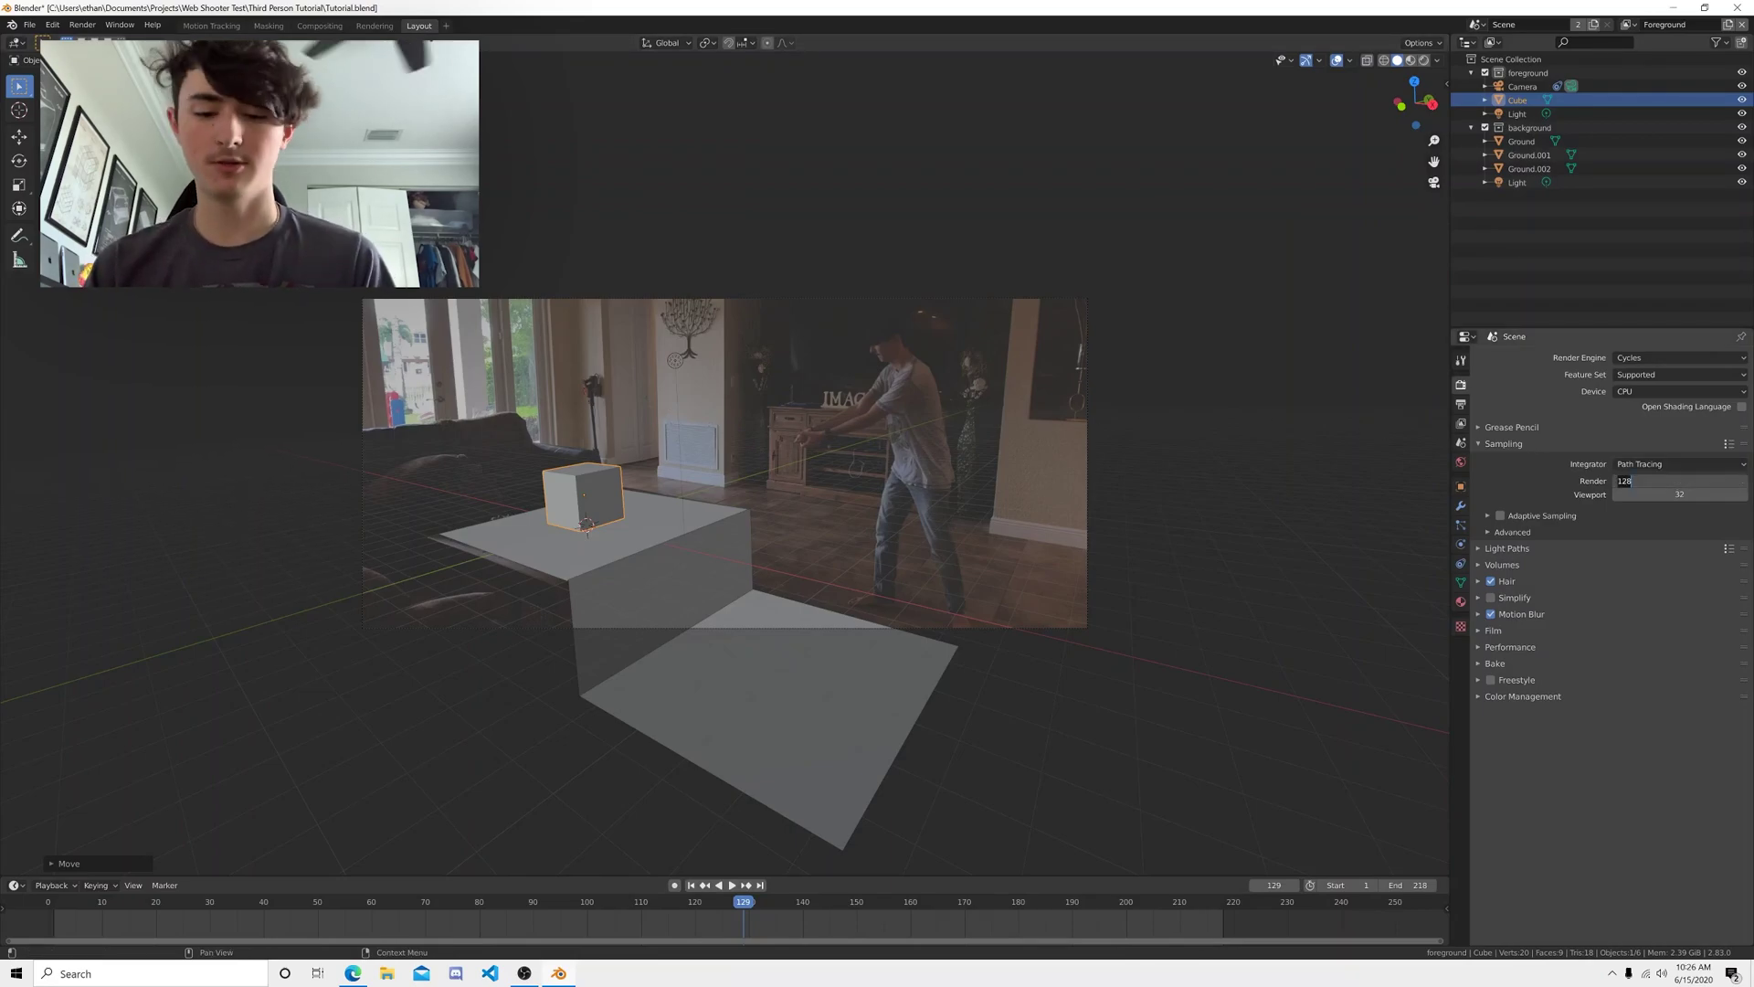
{"action": "type", "text": "16"}
{"action": "key", "text": "Return"}
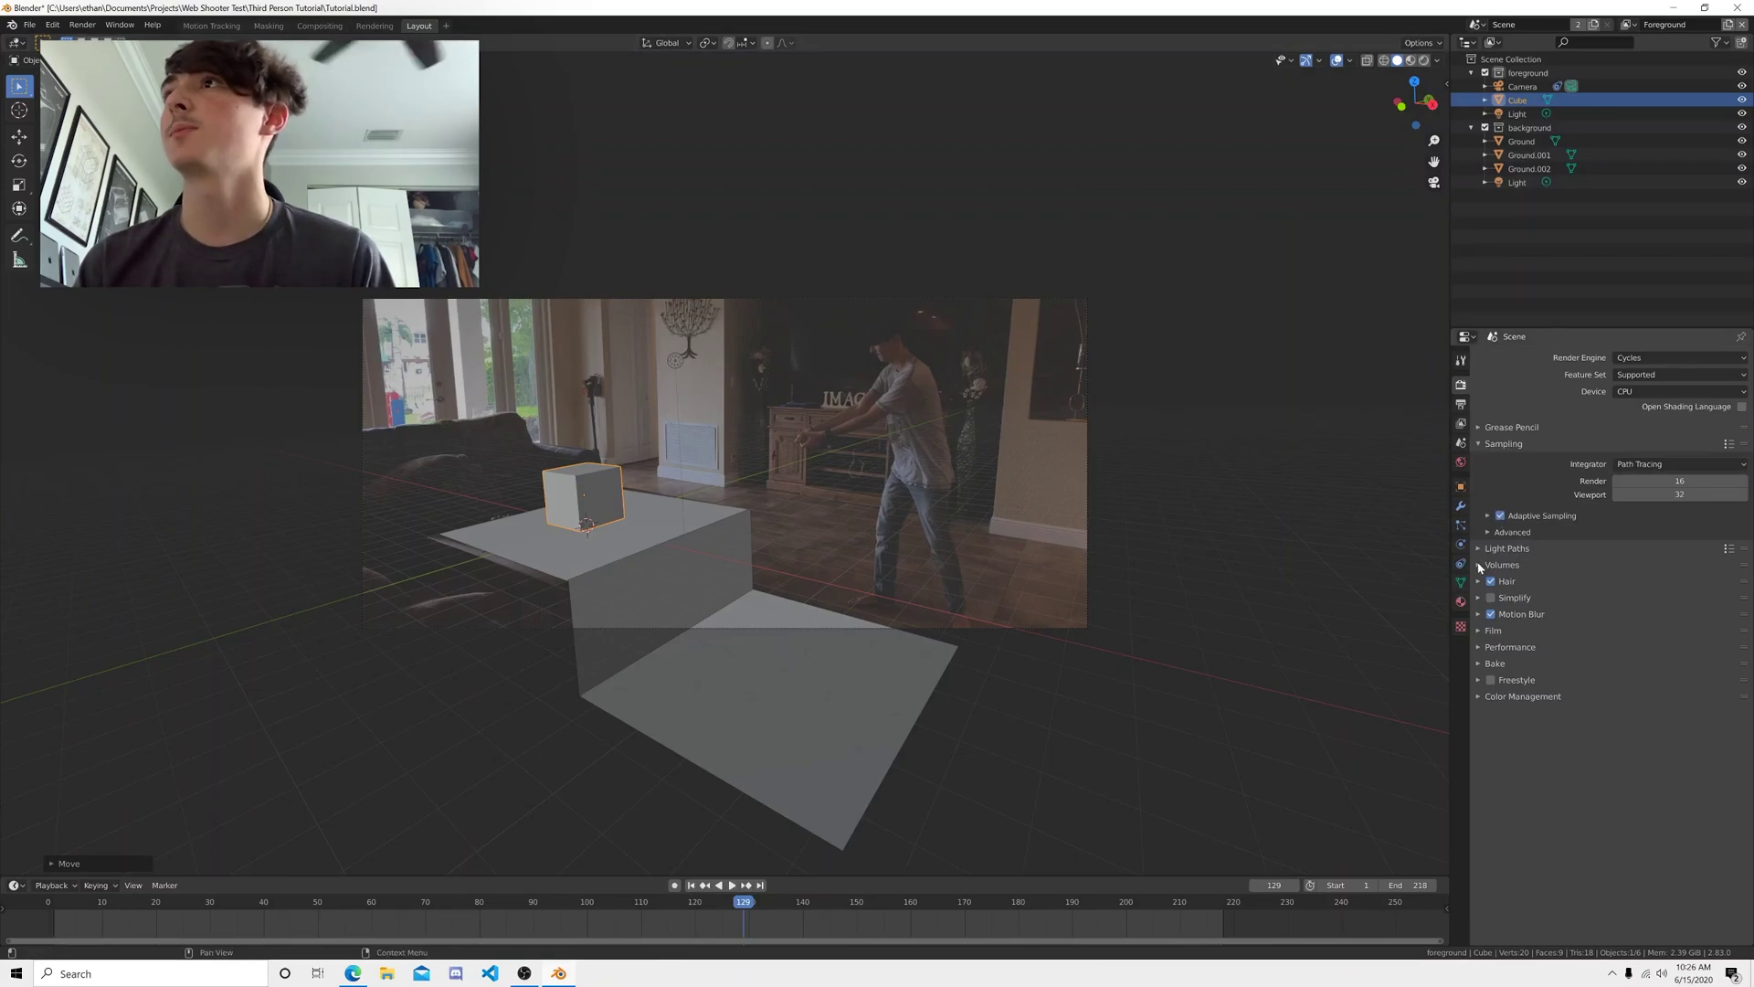
{"action": "left_click", "coordinate": [1489, 630]}
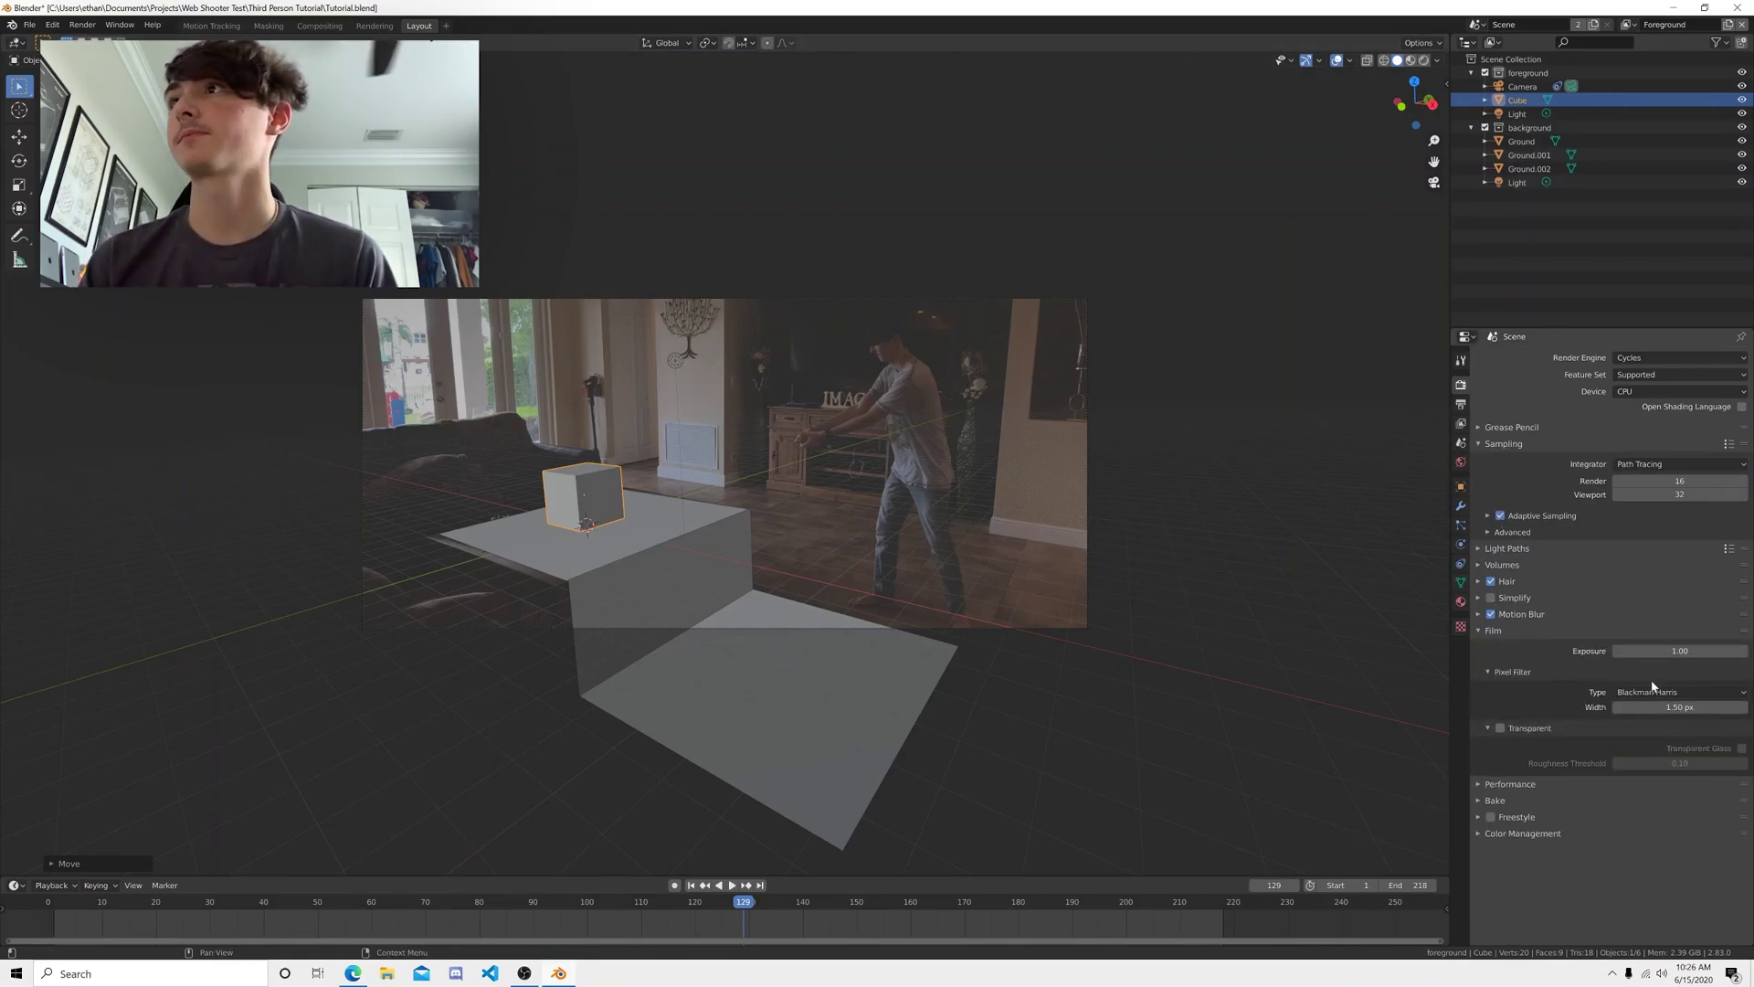
{"action": "left_click", "coordinate": [1501, 728]}
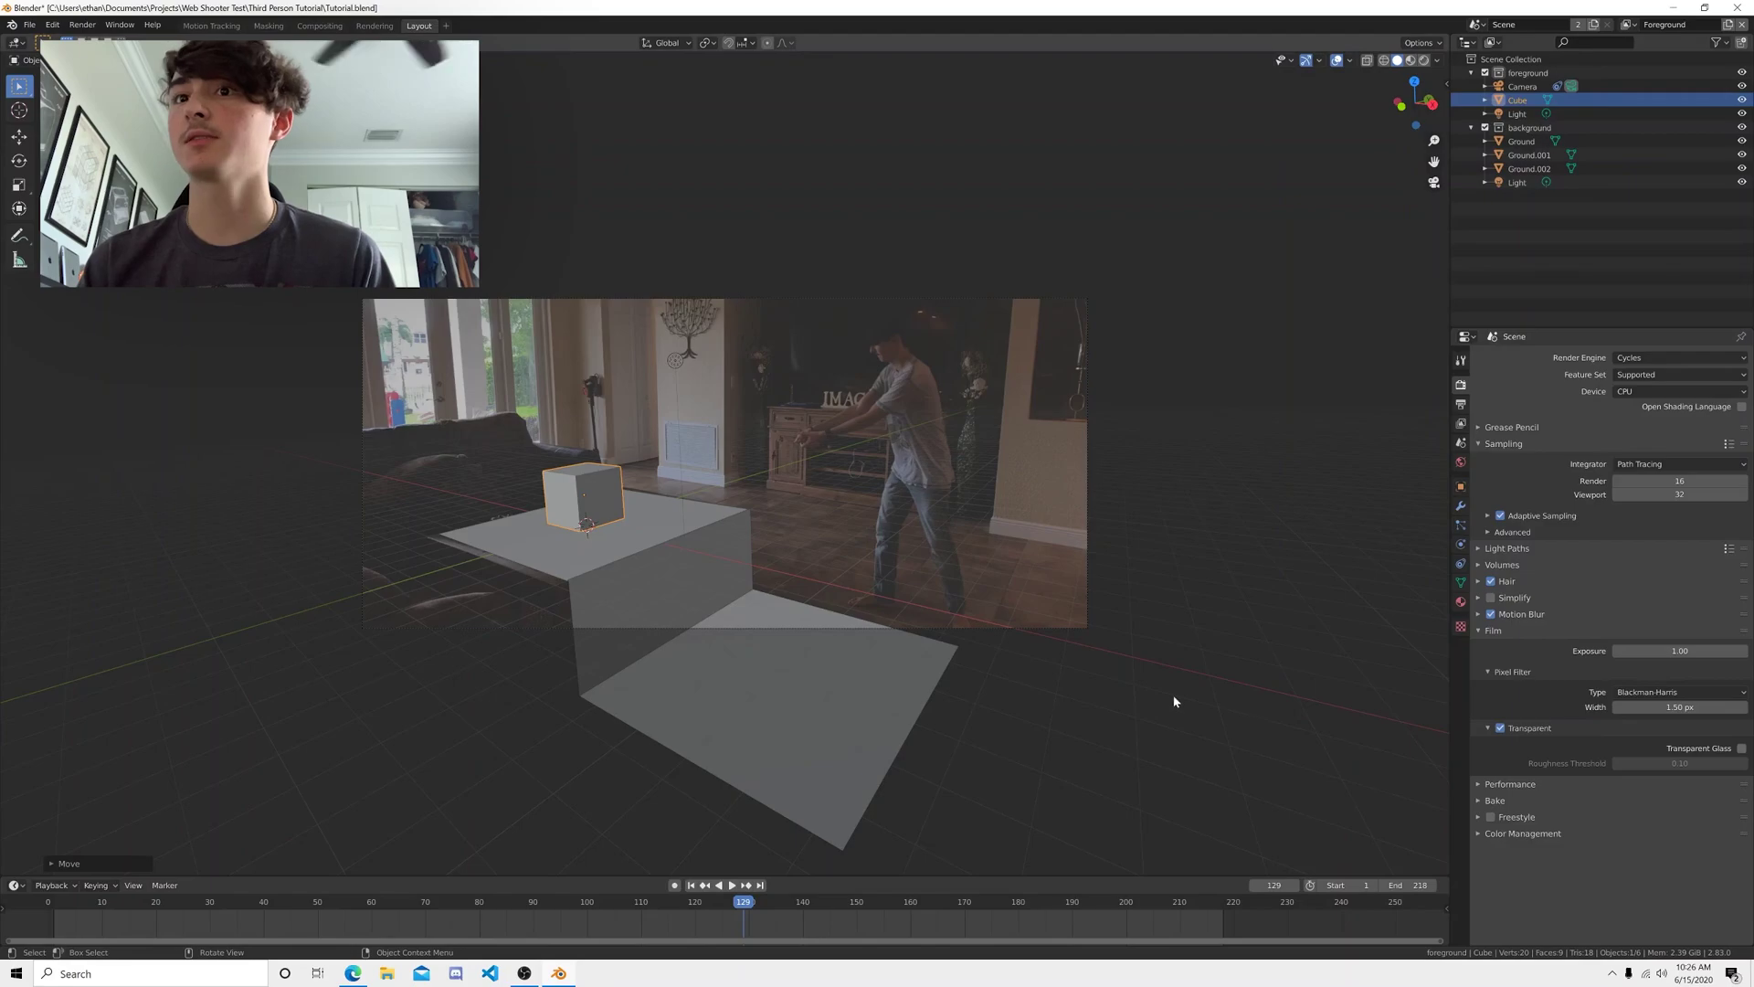
- Save the file, render the current frame and examine how the cube blends with the table in the footage
{"action": "key", "text": "ctrl+s"}
{"action": "key", "text": "F12"}
{"action": "left_click_drag", "start_coordinate": [889, 23], "coordinate": [822, 107]}
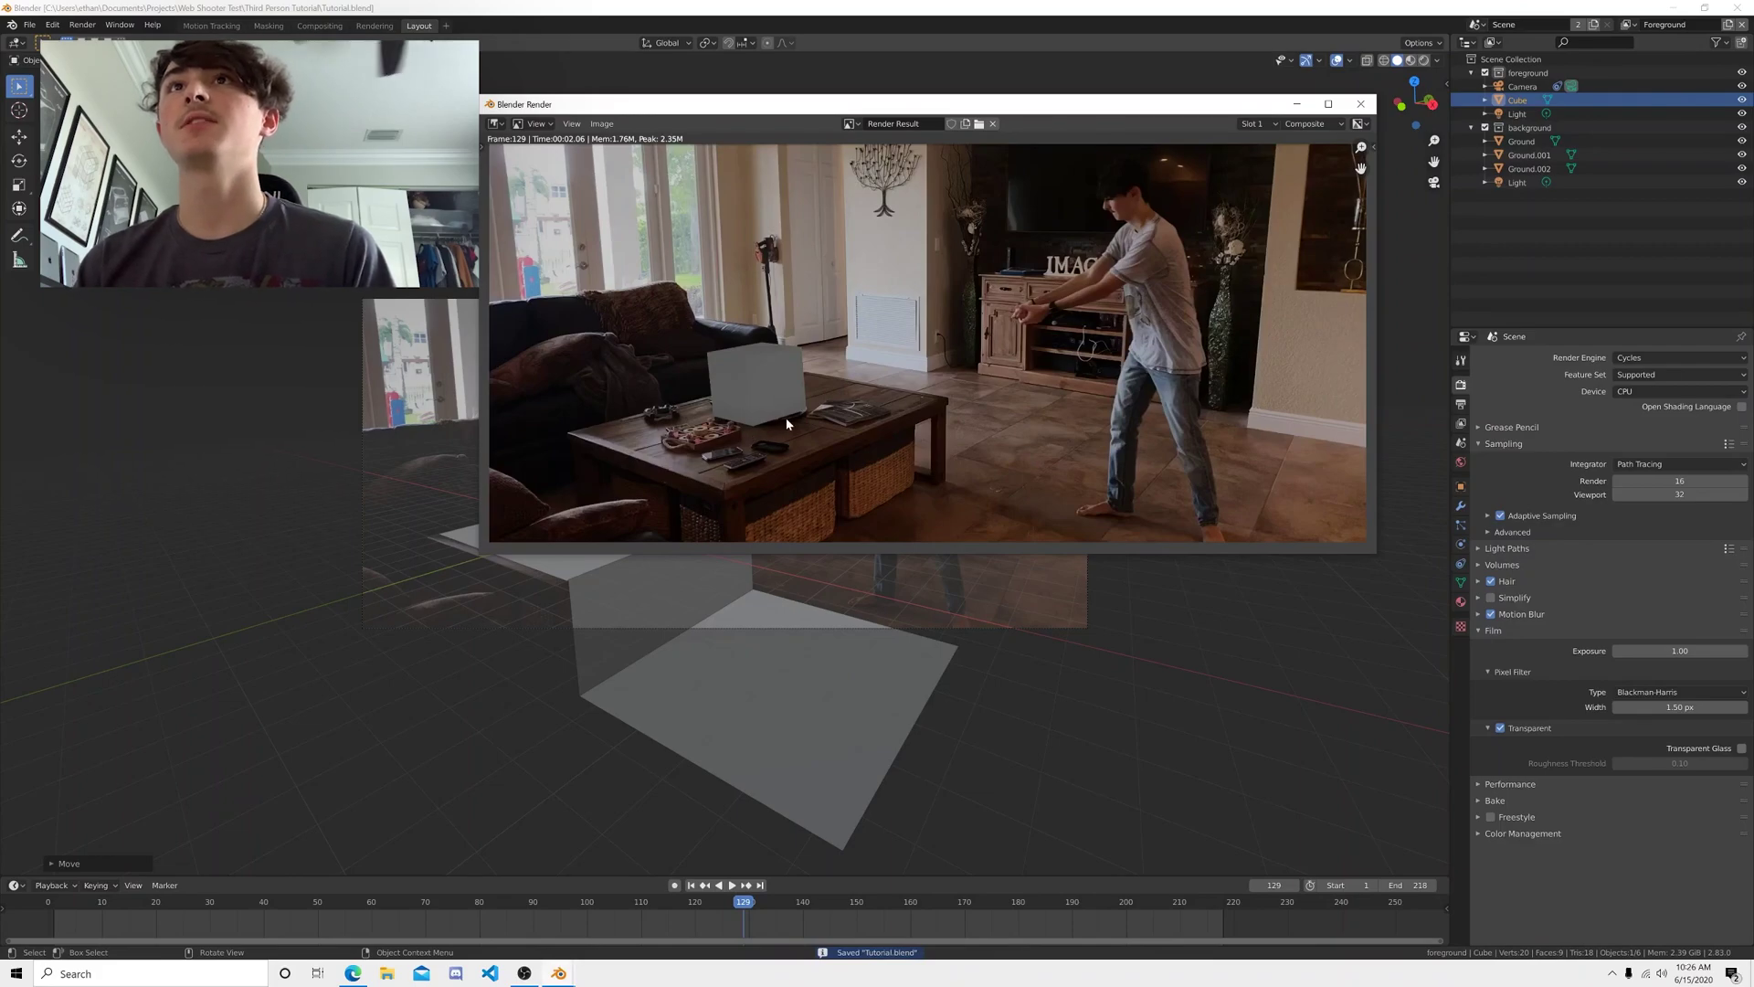
{"action": "scroll", "coordinate": [784, 424], "scroll_direction": "up", "scroll_amount": 3}
{"action": "scroll", "coordinate": [590, 441], "scroll_direction": "up", "scroll_amount": 3}
{"action": "middle_click_drag", "start_coordinate": [591, 441], "coordinate": [824, 397]}
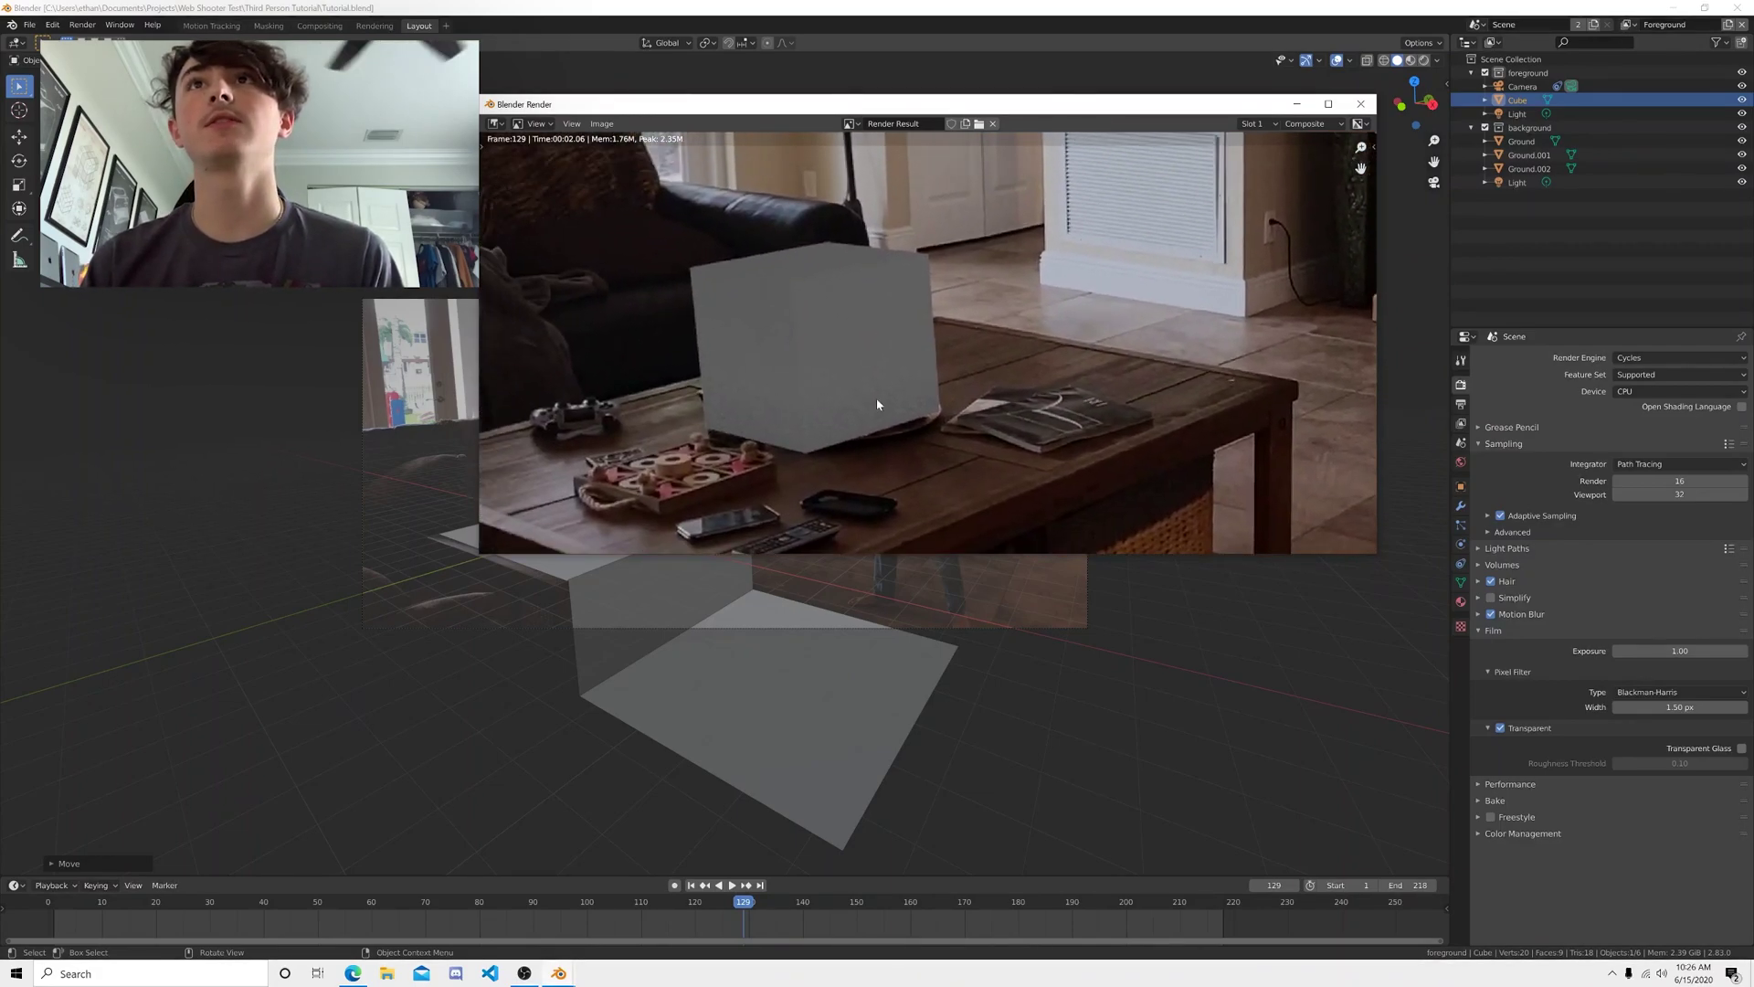
{"action": "scroll", "coordinate": [813, 428], "scroll_direction": "down", "scroll_amount": 3}
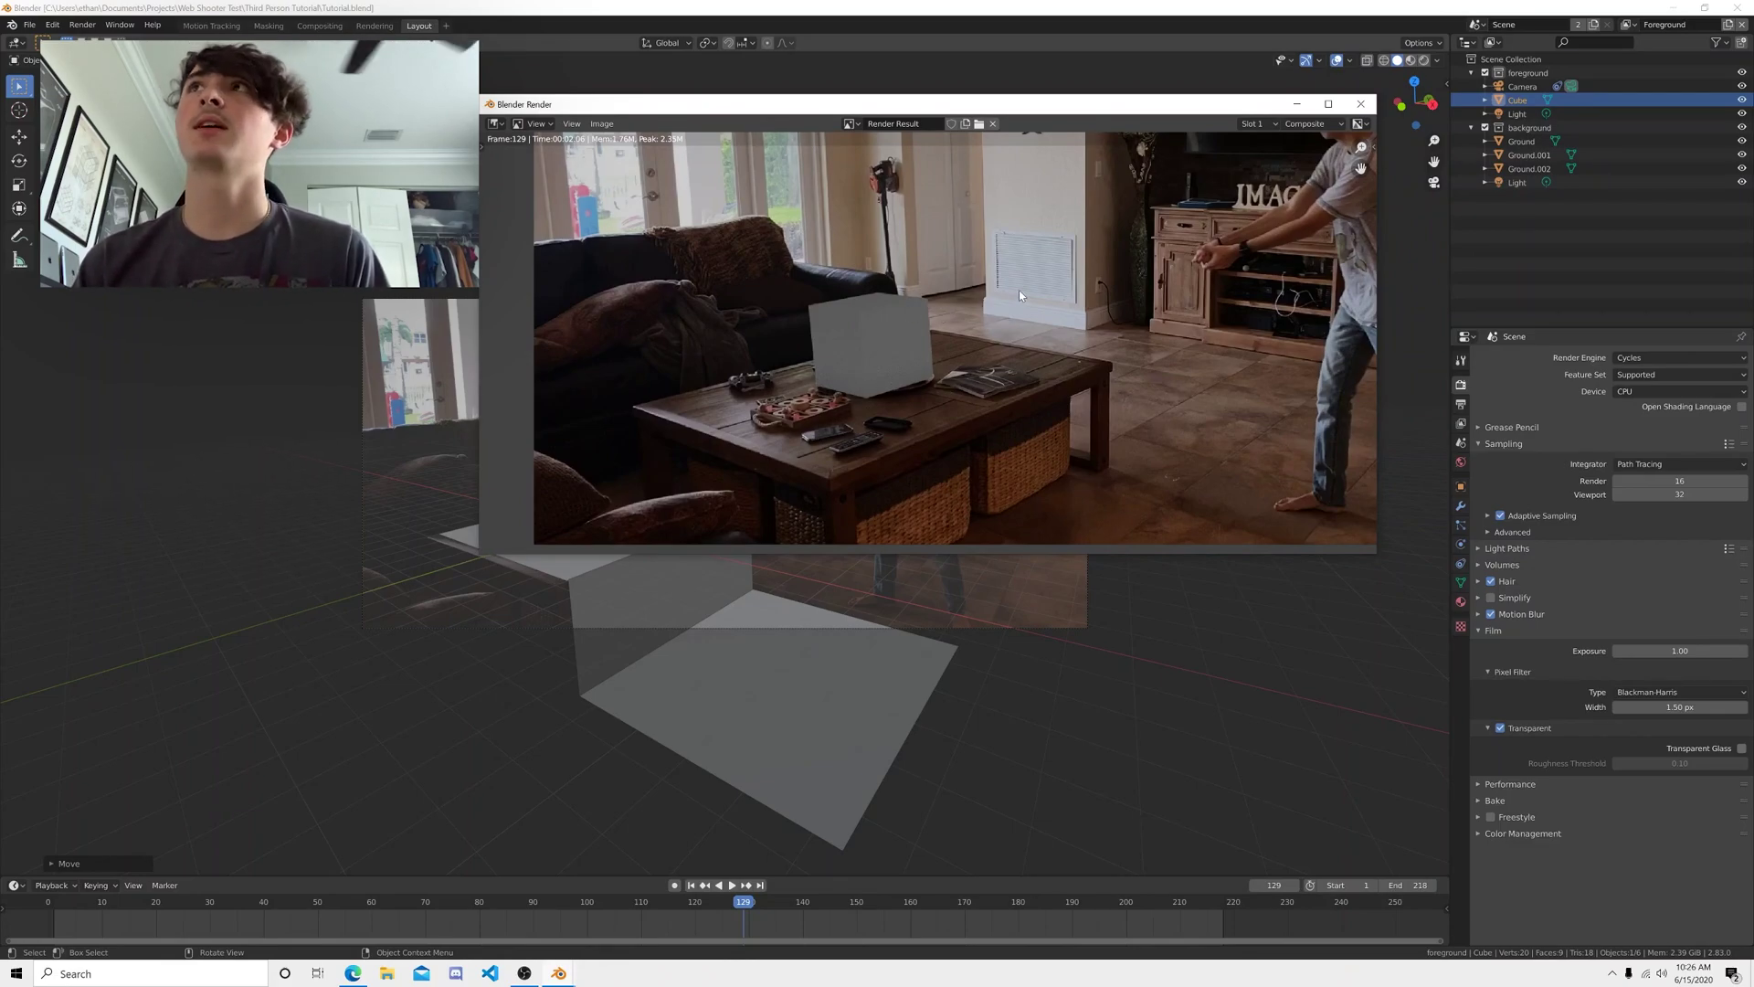
{"action": "left_click", "coordinate": [1361, 106]}
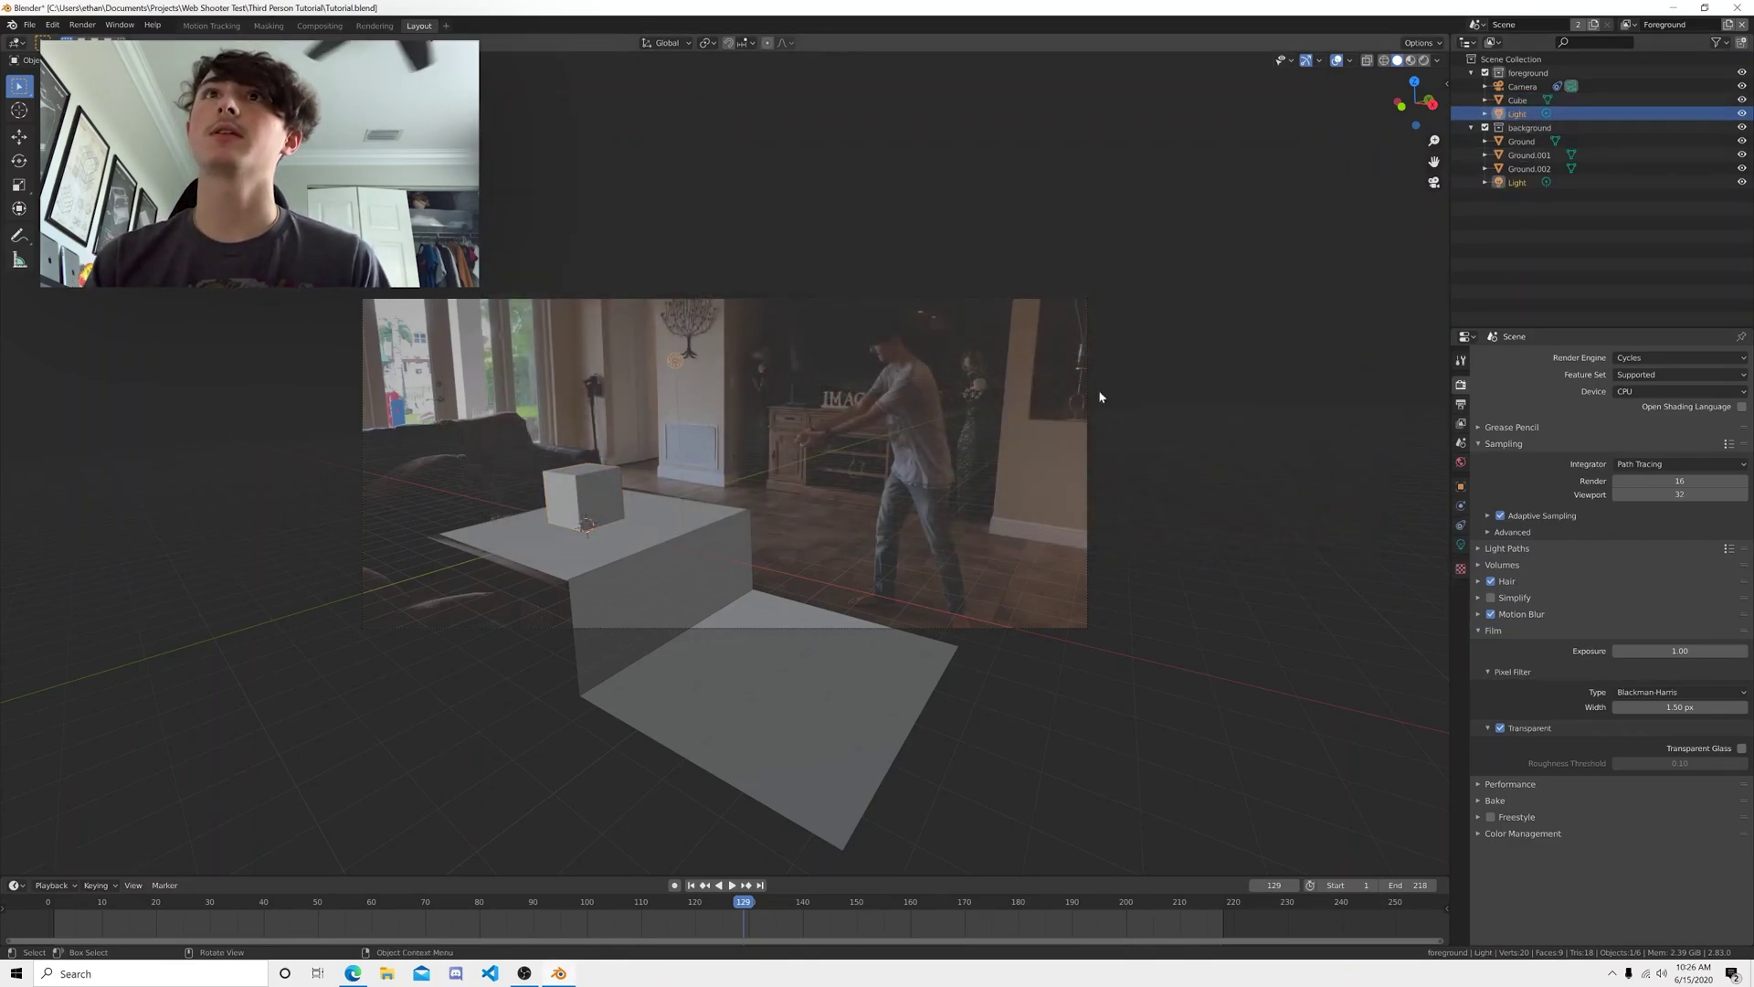
- Delete the foreground and background lights and use Enviorment.hdr as the world's environment texture
{"action": "key", "text": "x"}
{"action": "left_click", "coordinate": [846, 448]}
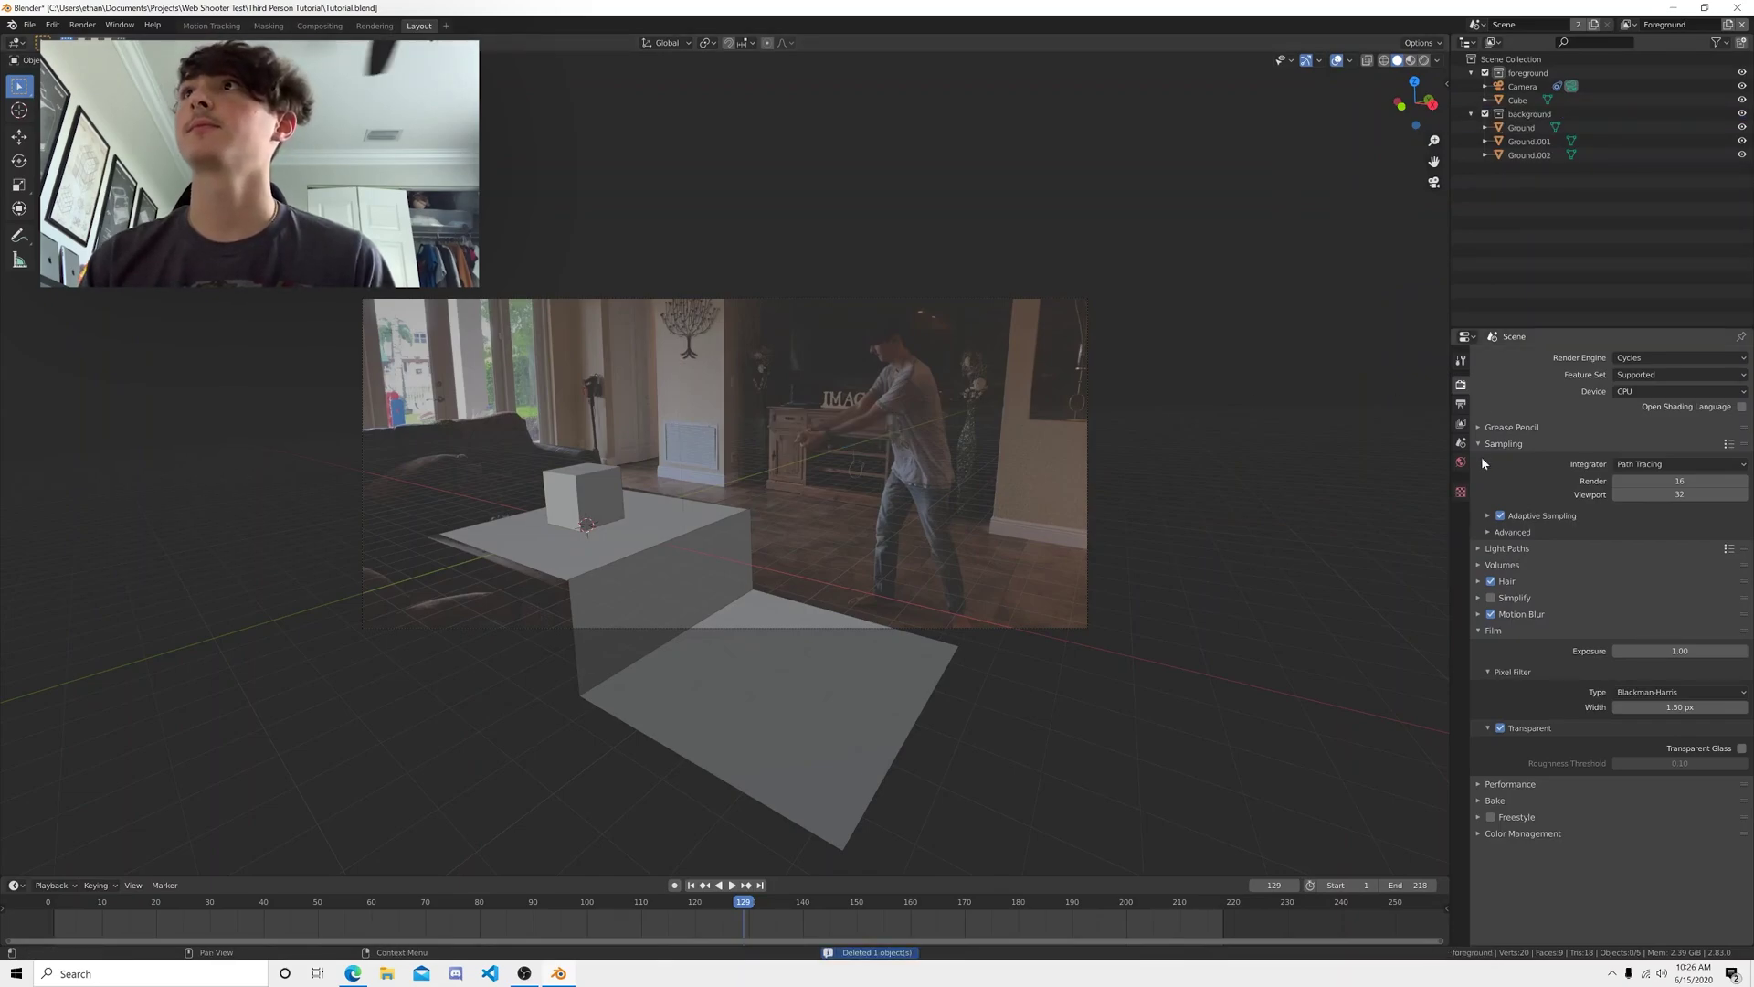
{"action": "left_click", "coordinate": [1461, 462]}
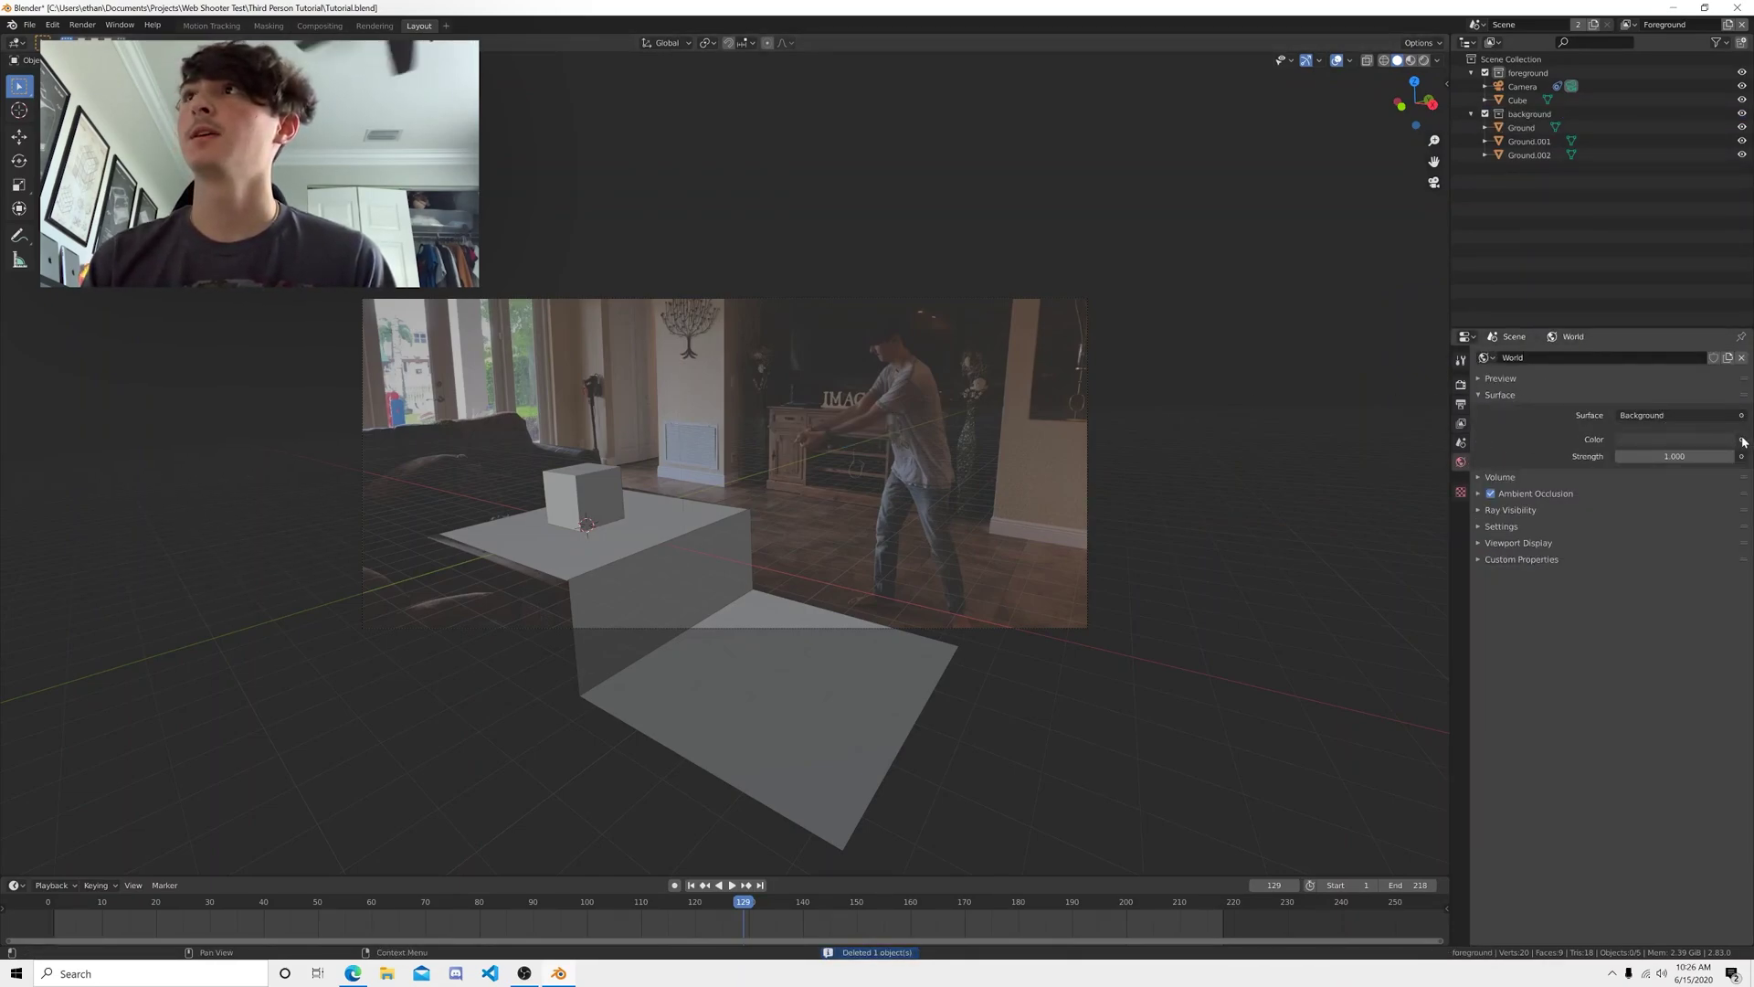
{"action": "left_click", "coordinate": [1743, 441]}
{"action": "left_click", "coordinate": [1480, 502]}
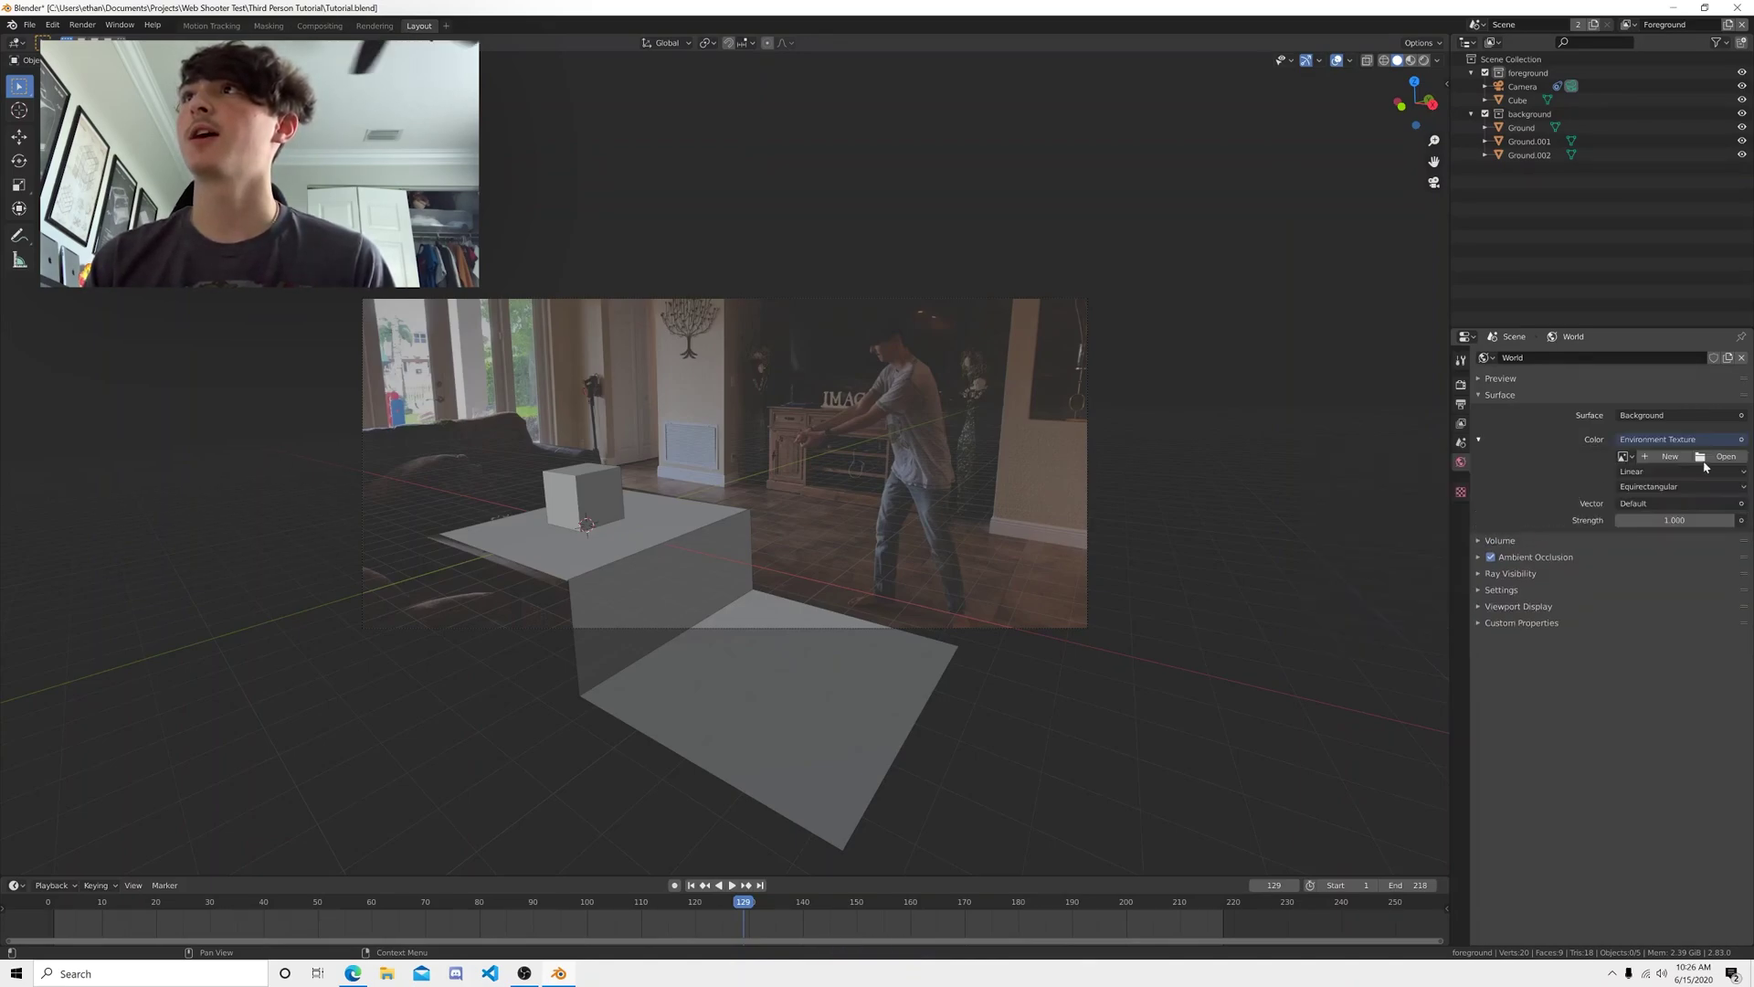
{"action": "left_click", "coordinate": [1720, 458]}
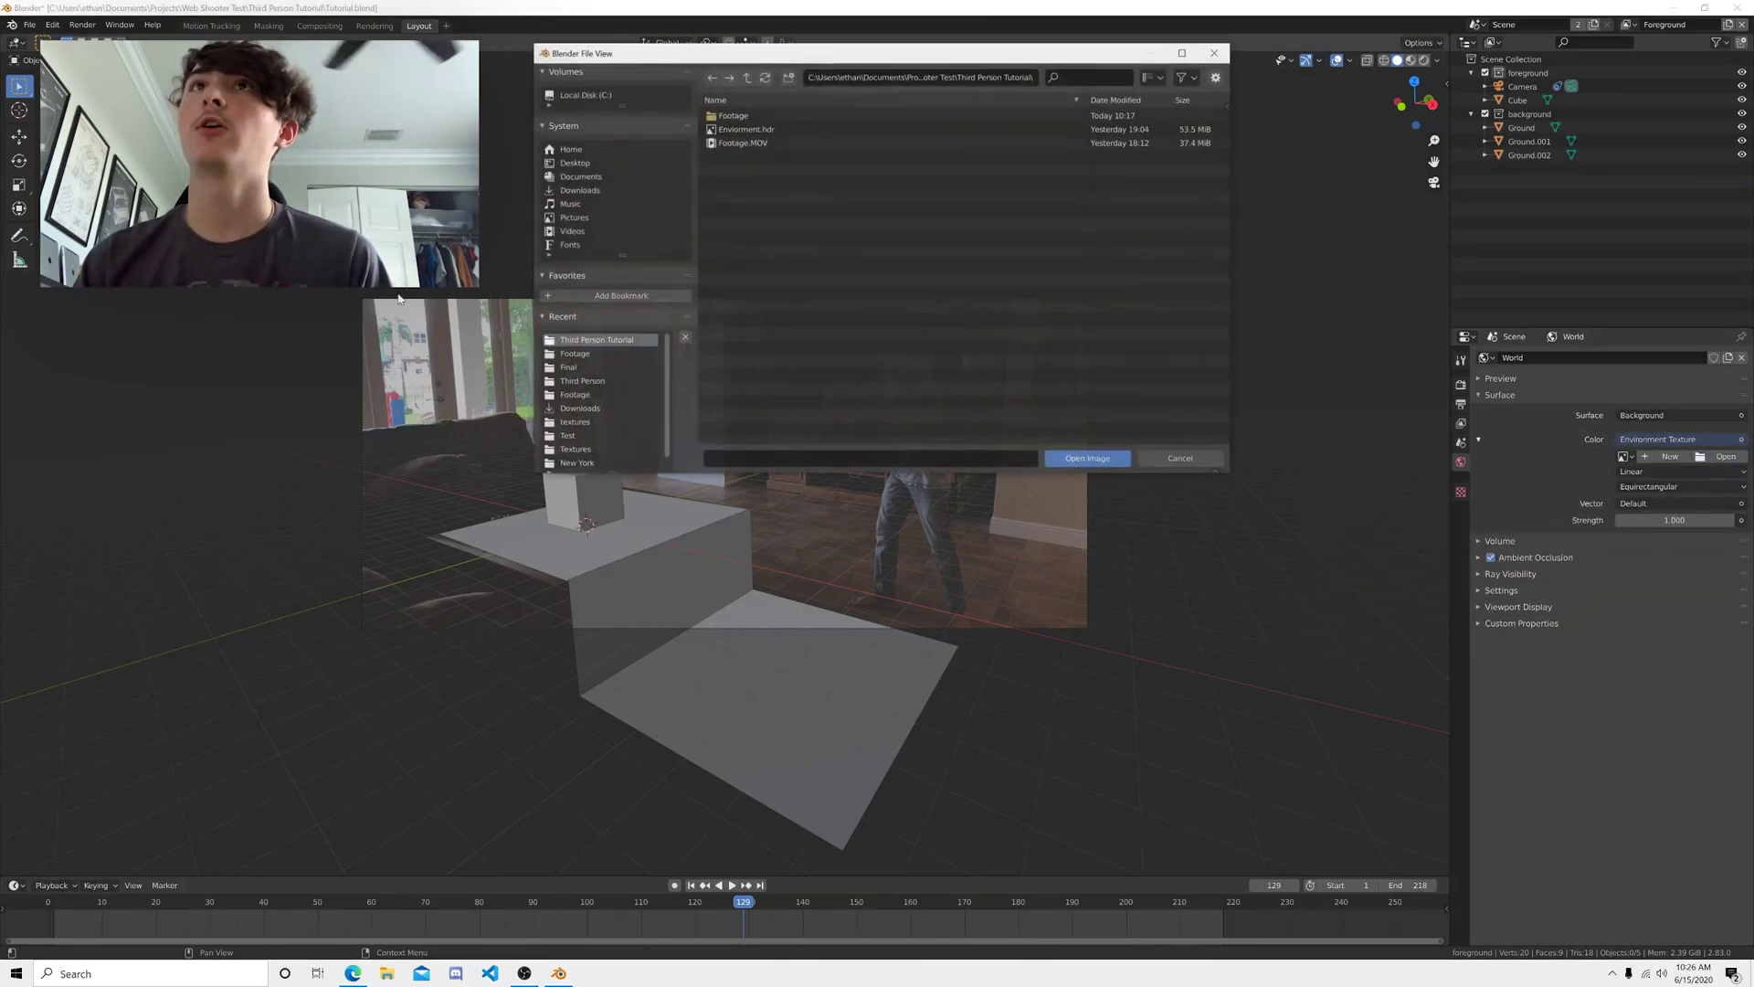
{"action": "left_click", "coordinate": [758, 128]}
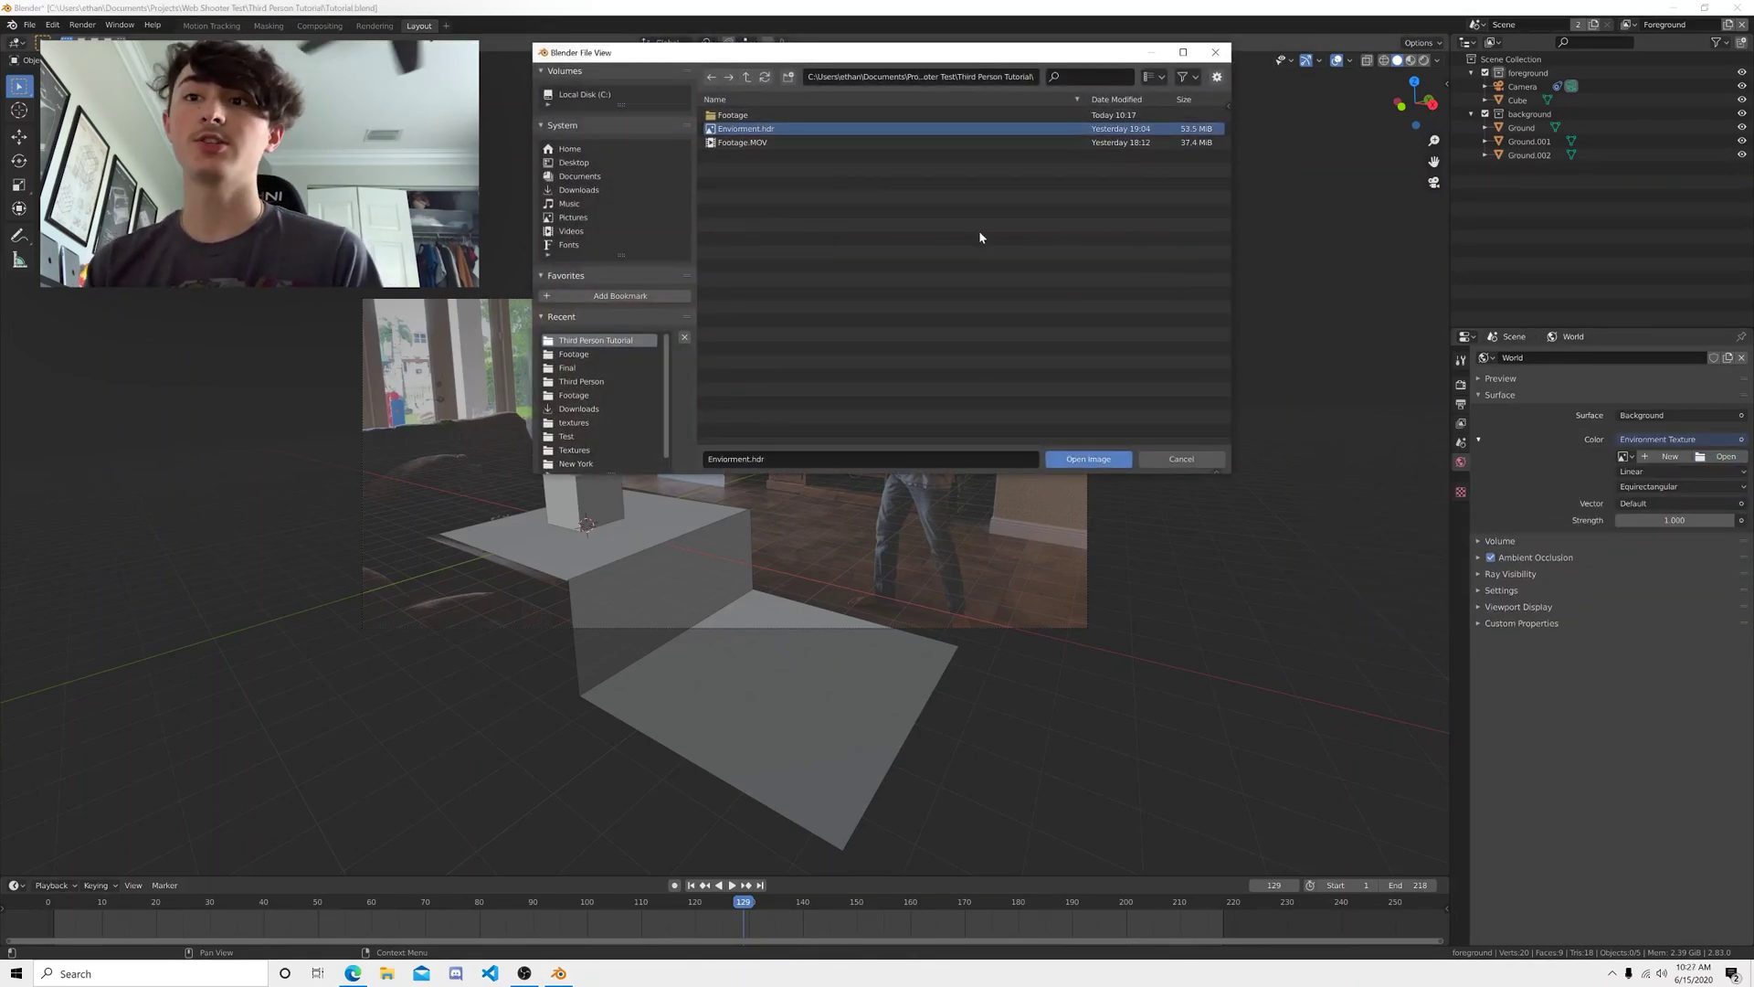
{"action": "left_click", "coordinate": [1105, 460]}
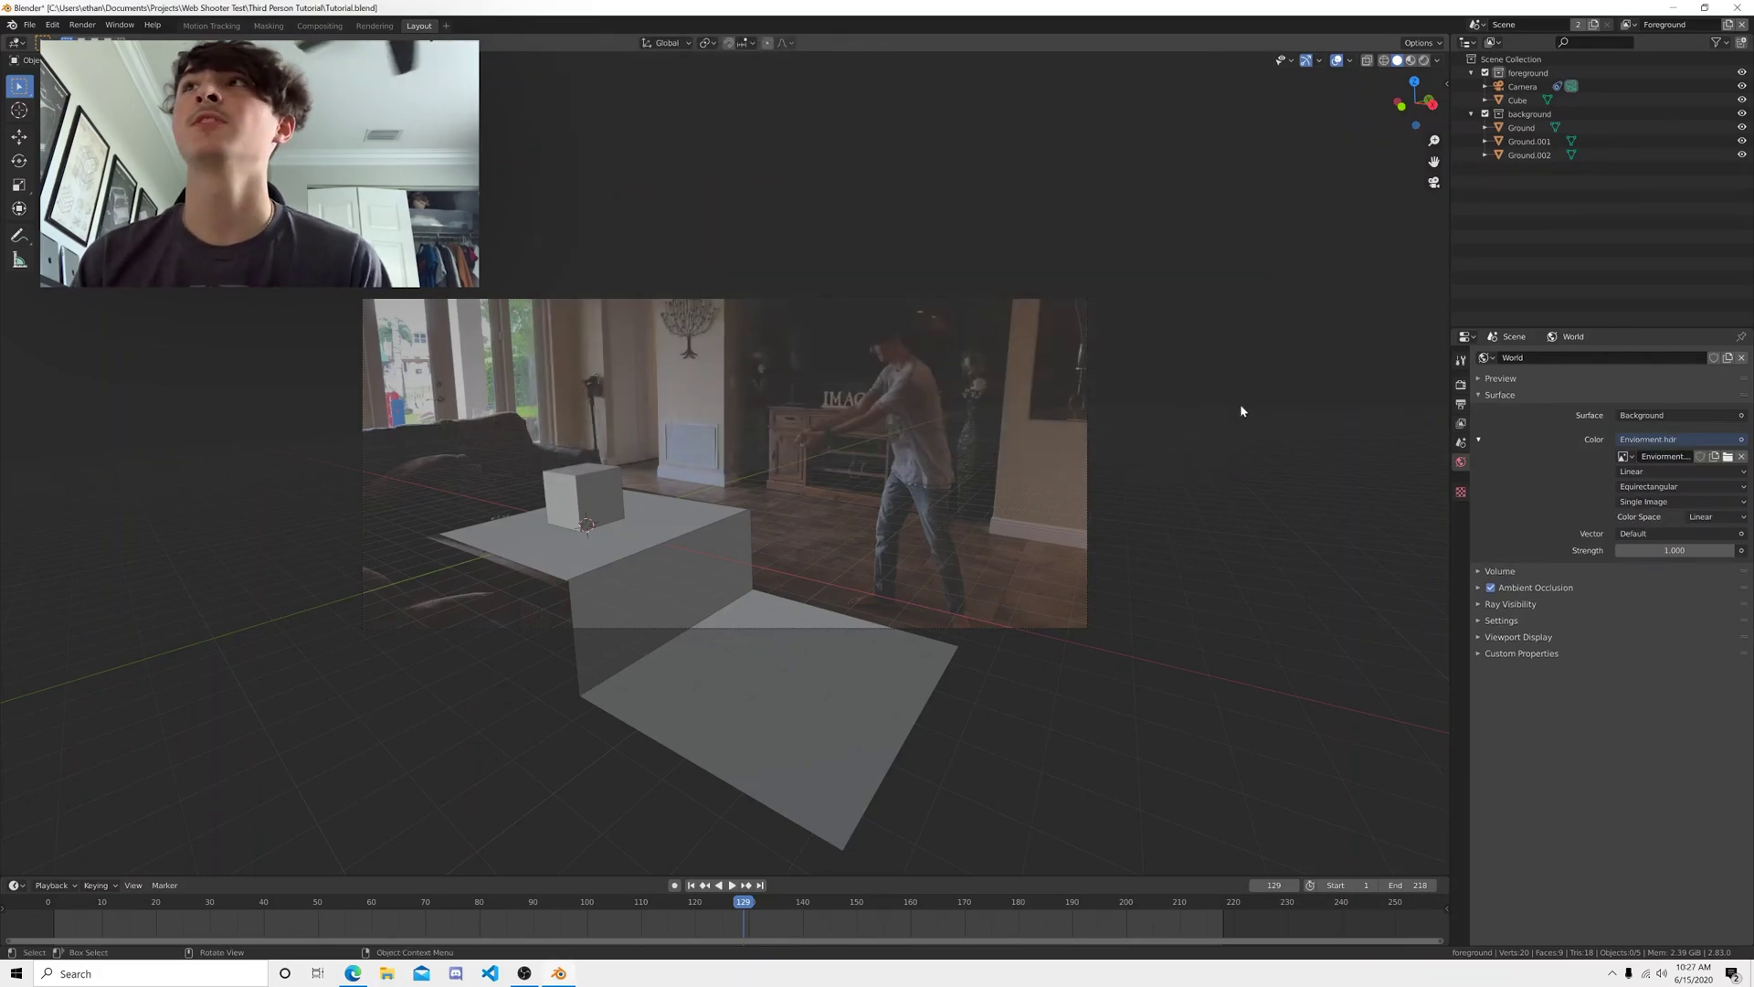
- Save and render the frame with the environment lighting, and inspect the cube, table and floor up close
{"action": "key", "text": "ctrl+s"}
{"action": "key", "text": "F12"}
{"action": "left_click_drag", "start_coordinate": [797, 17], "coordinate": [753, 126]}
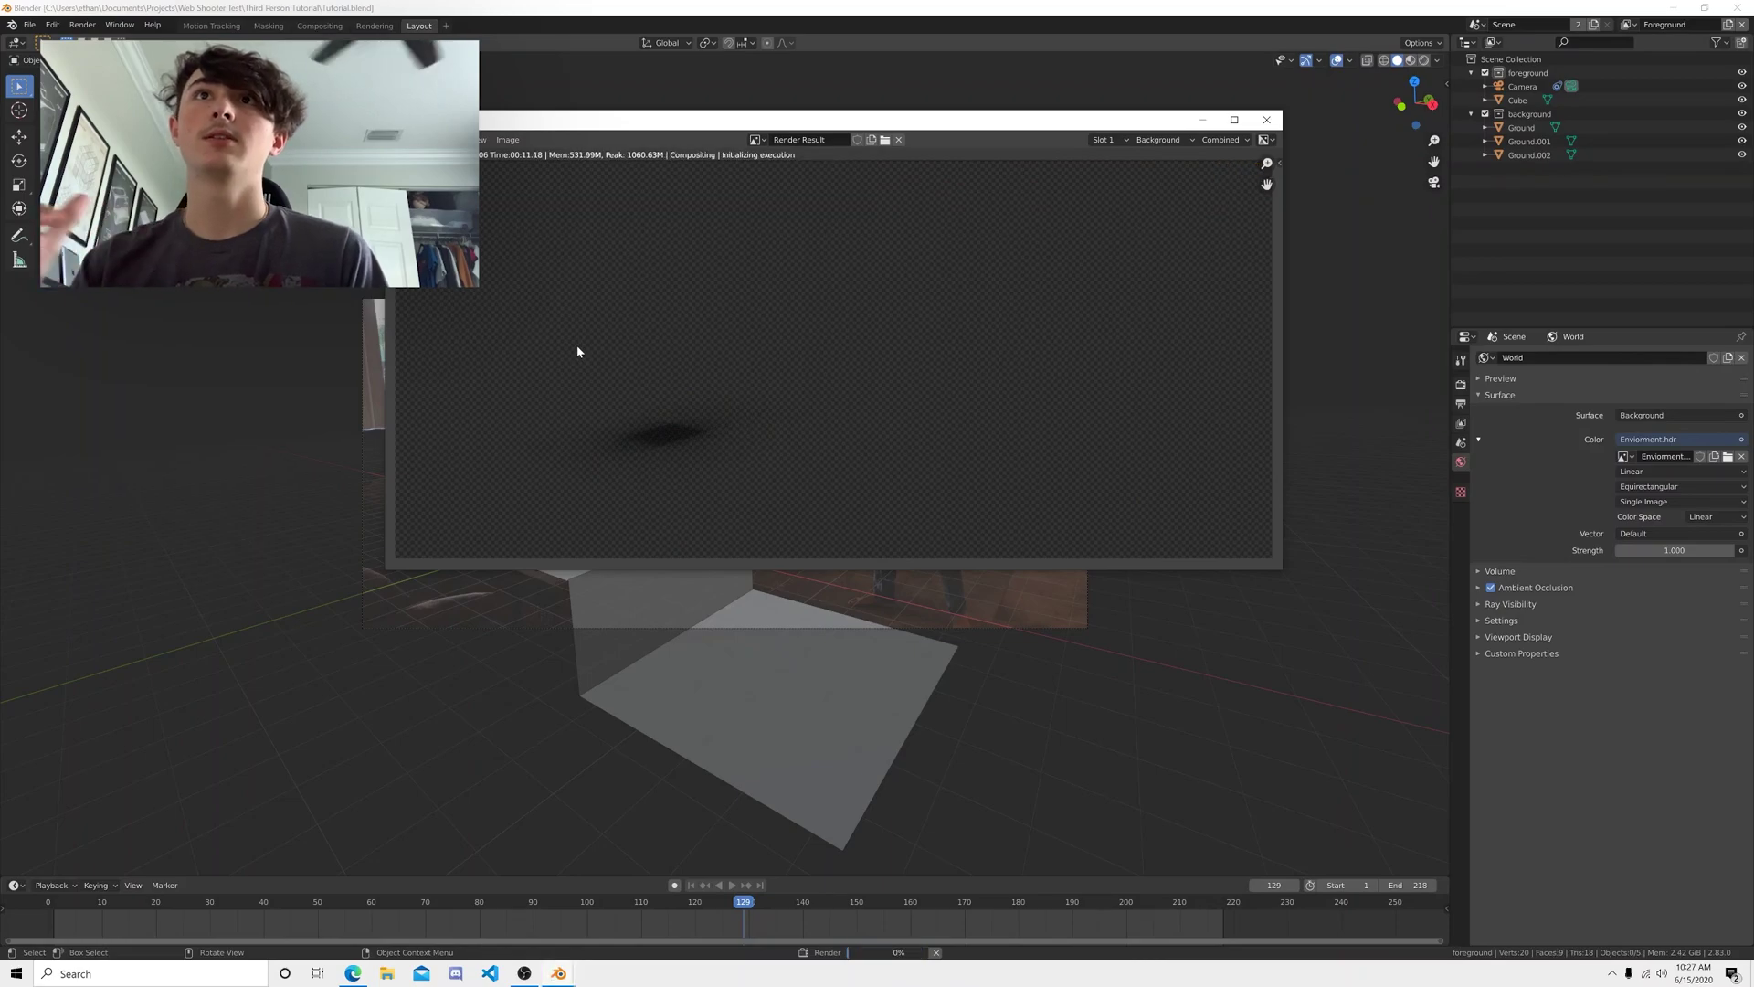
{"action": "scroll", "coordinate": [1005, 486], "scroll_direction": "up", "scroll_amount": 4}
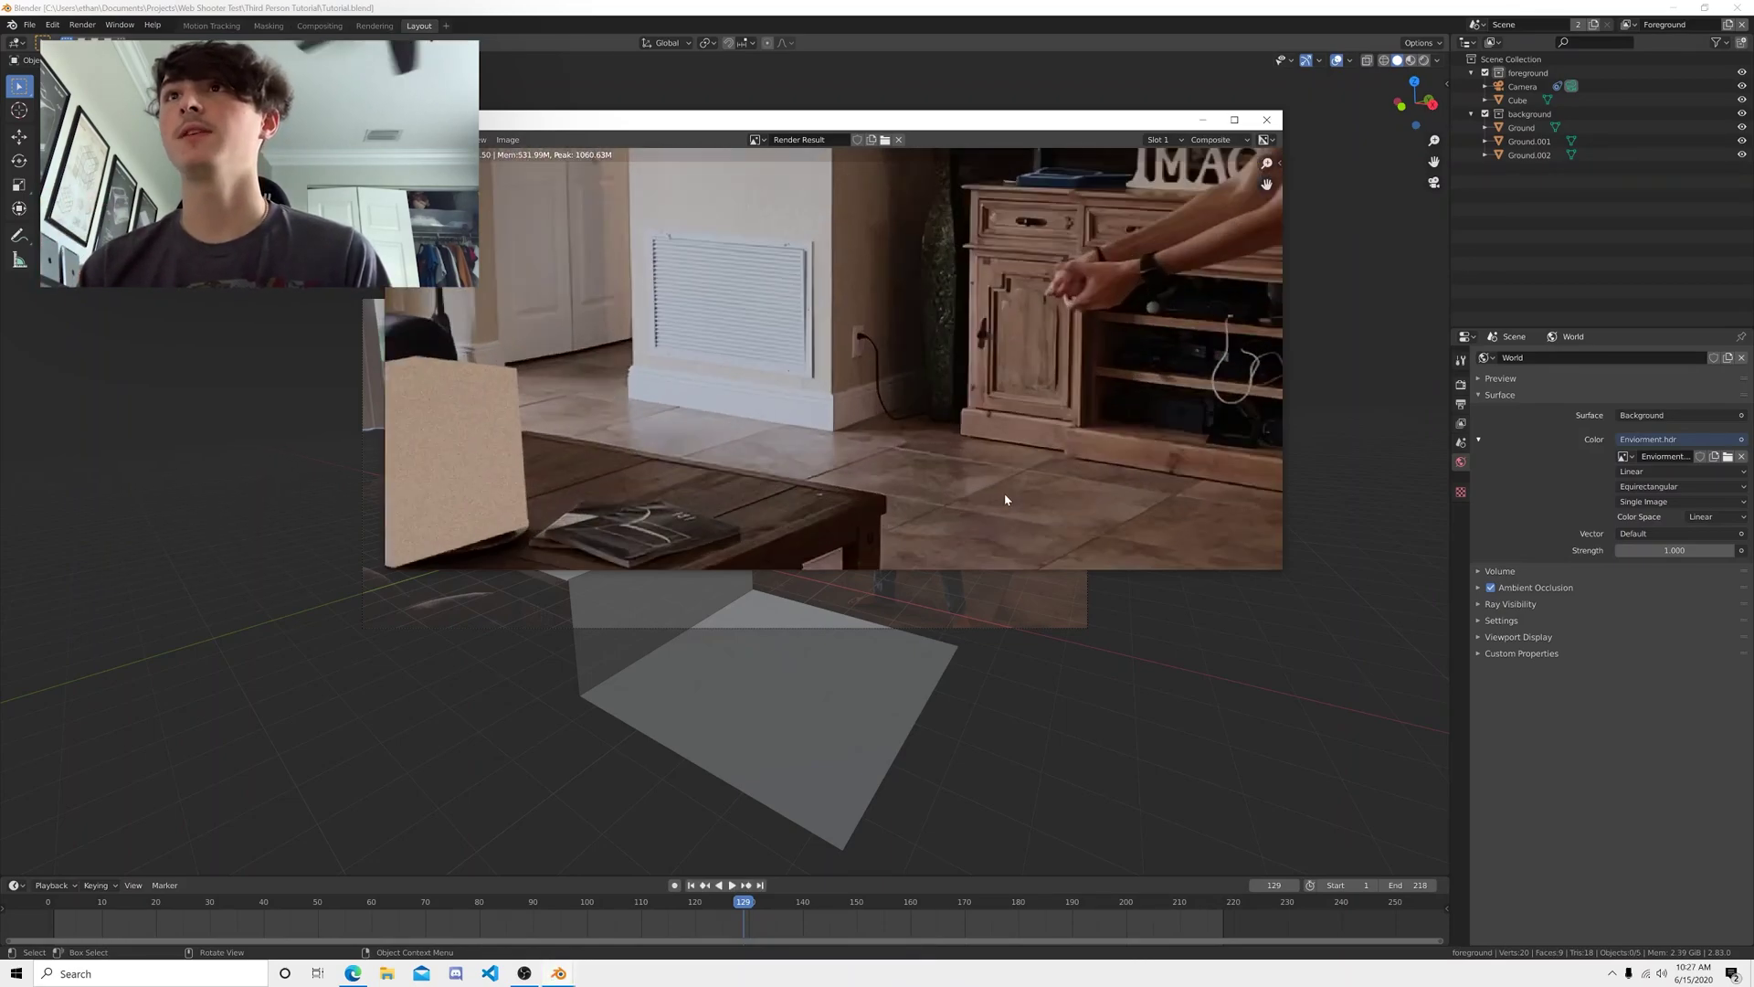
{"action": "middle_click_drag", "start_coordinate": [1004, 492], "coordinate": [632, 192]}
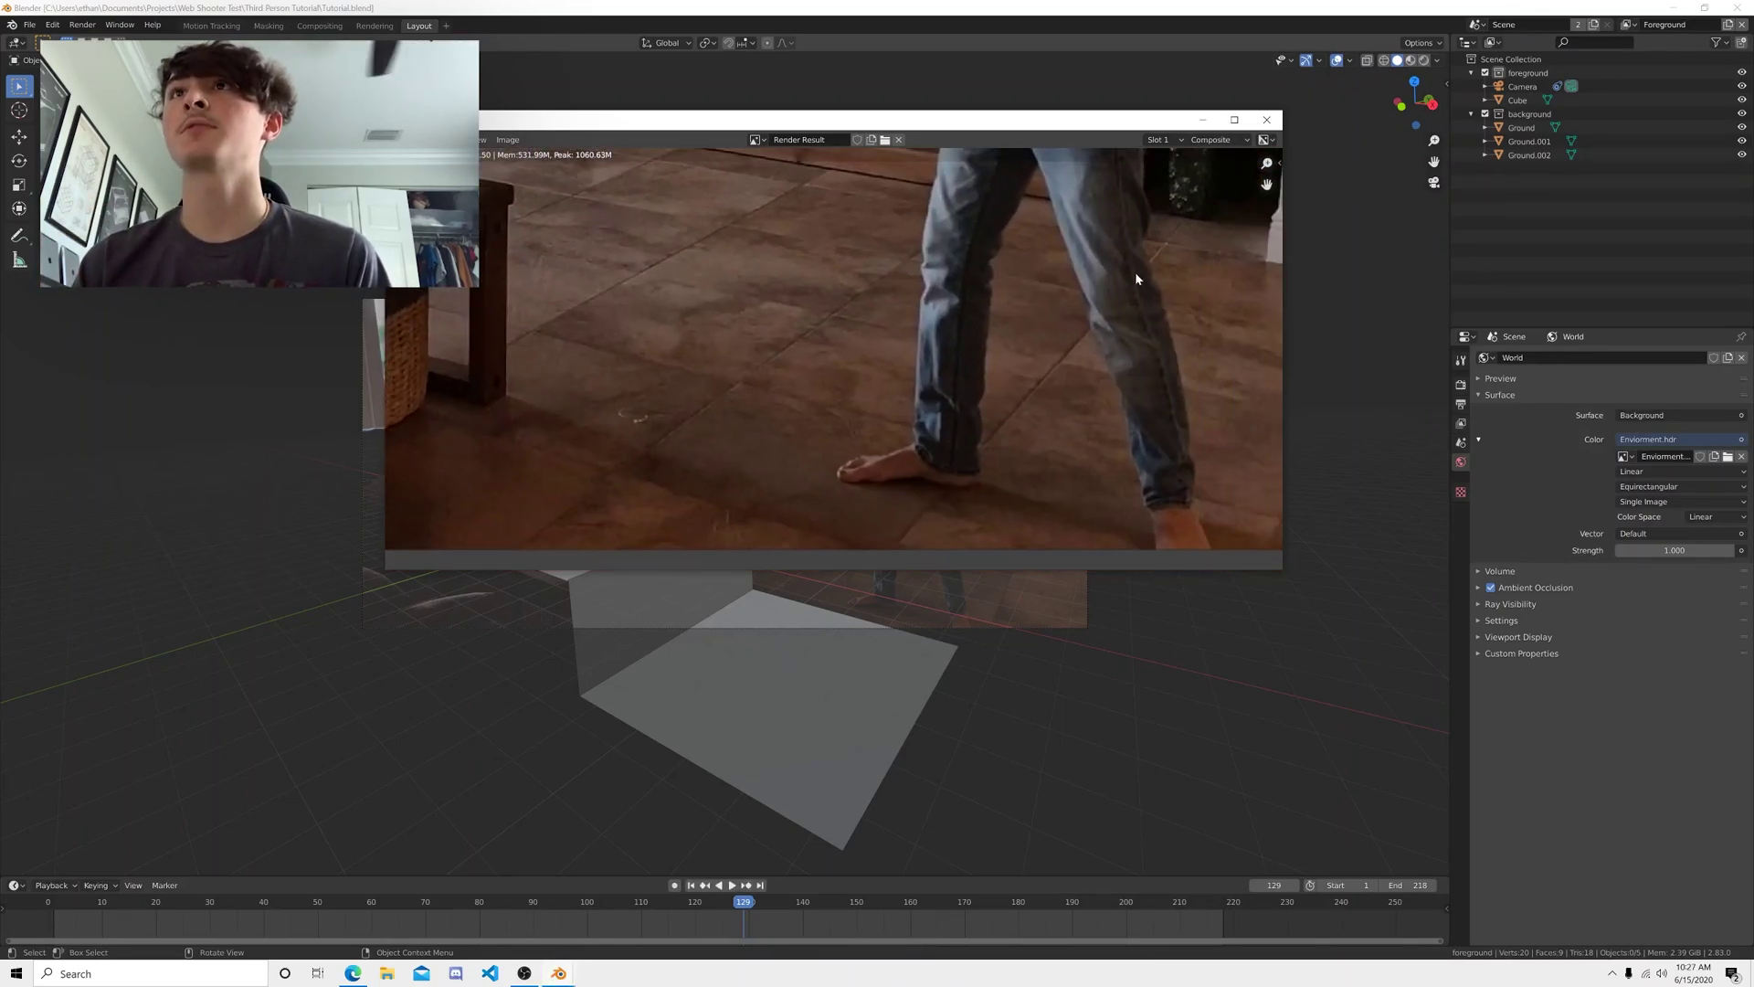
{"action": "middle_click_drag", "start_coordinate": [1023, 462], "coordinate": [1250, 528]}
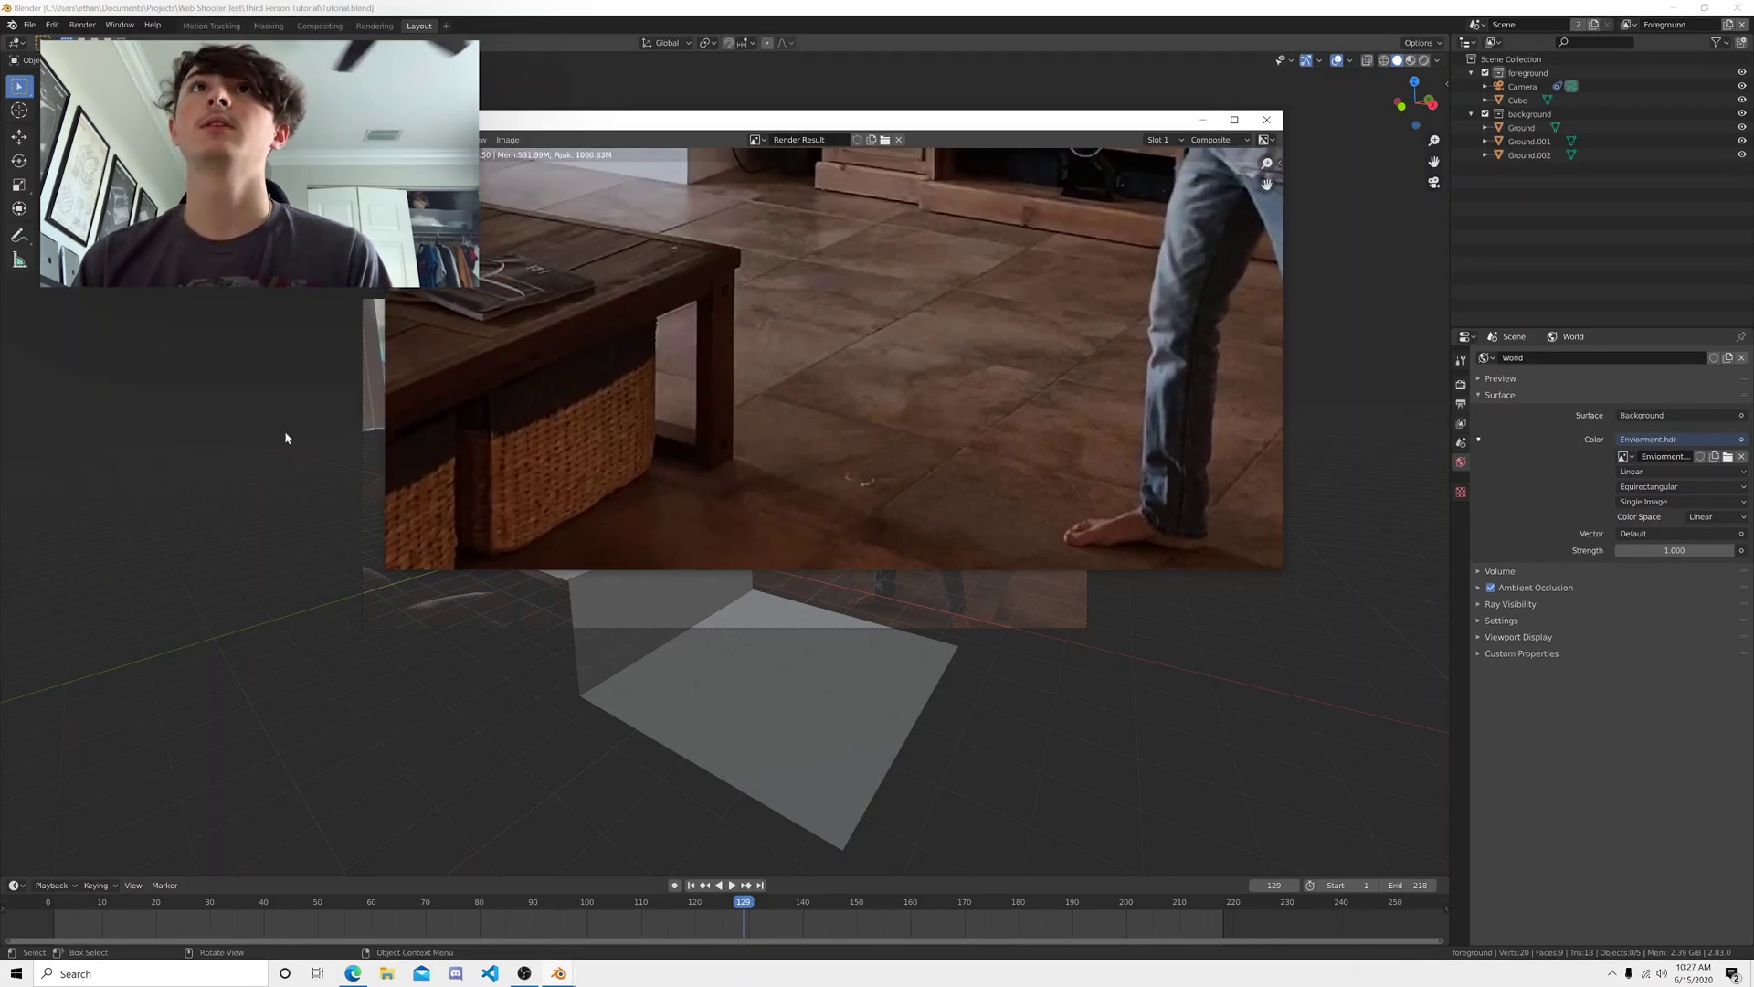
{"action": "middle_click_drag", "start_coordinate": [476, 332], "coordinate": [874, 452]}
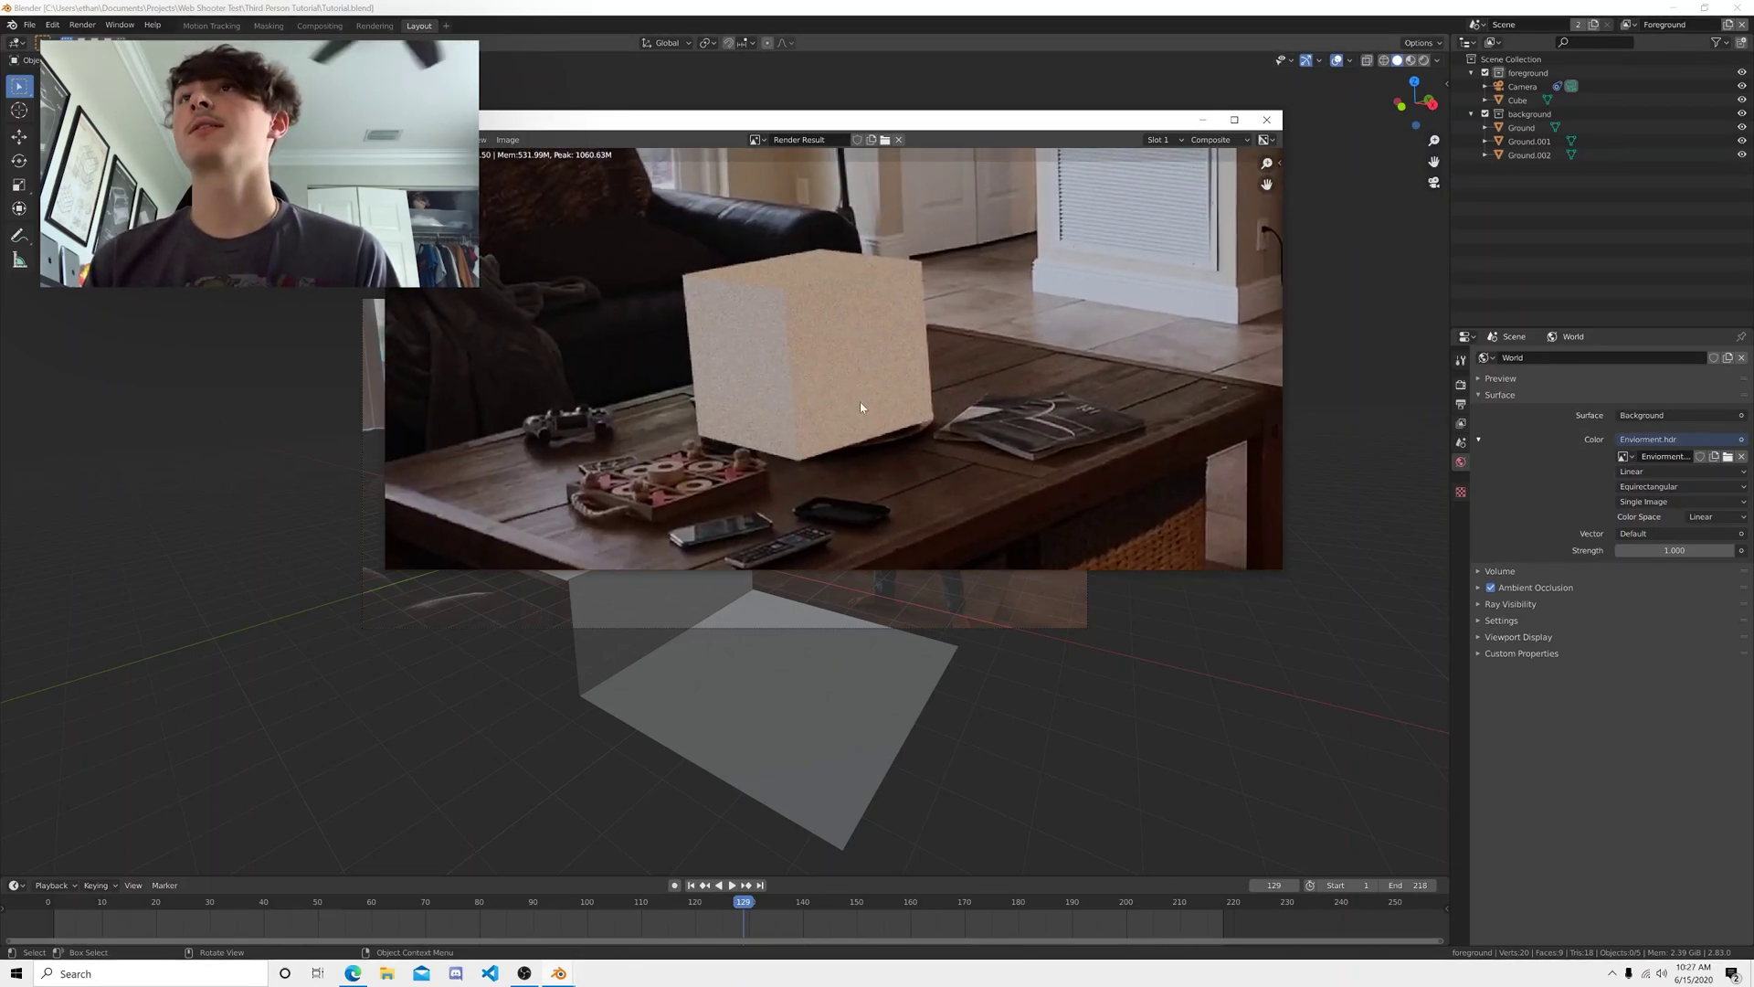
{"action": "left_click", "coordinate": [1258, 125]}
- Delete the cube on the table and add a plain axes empty in its place
{"action": "left_click", "coordinate": [575, 488]}
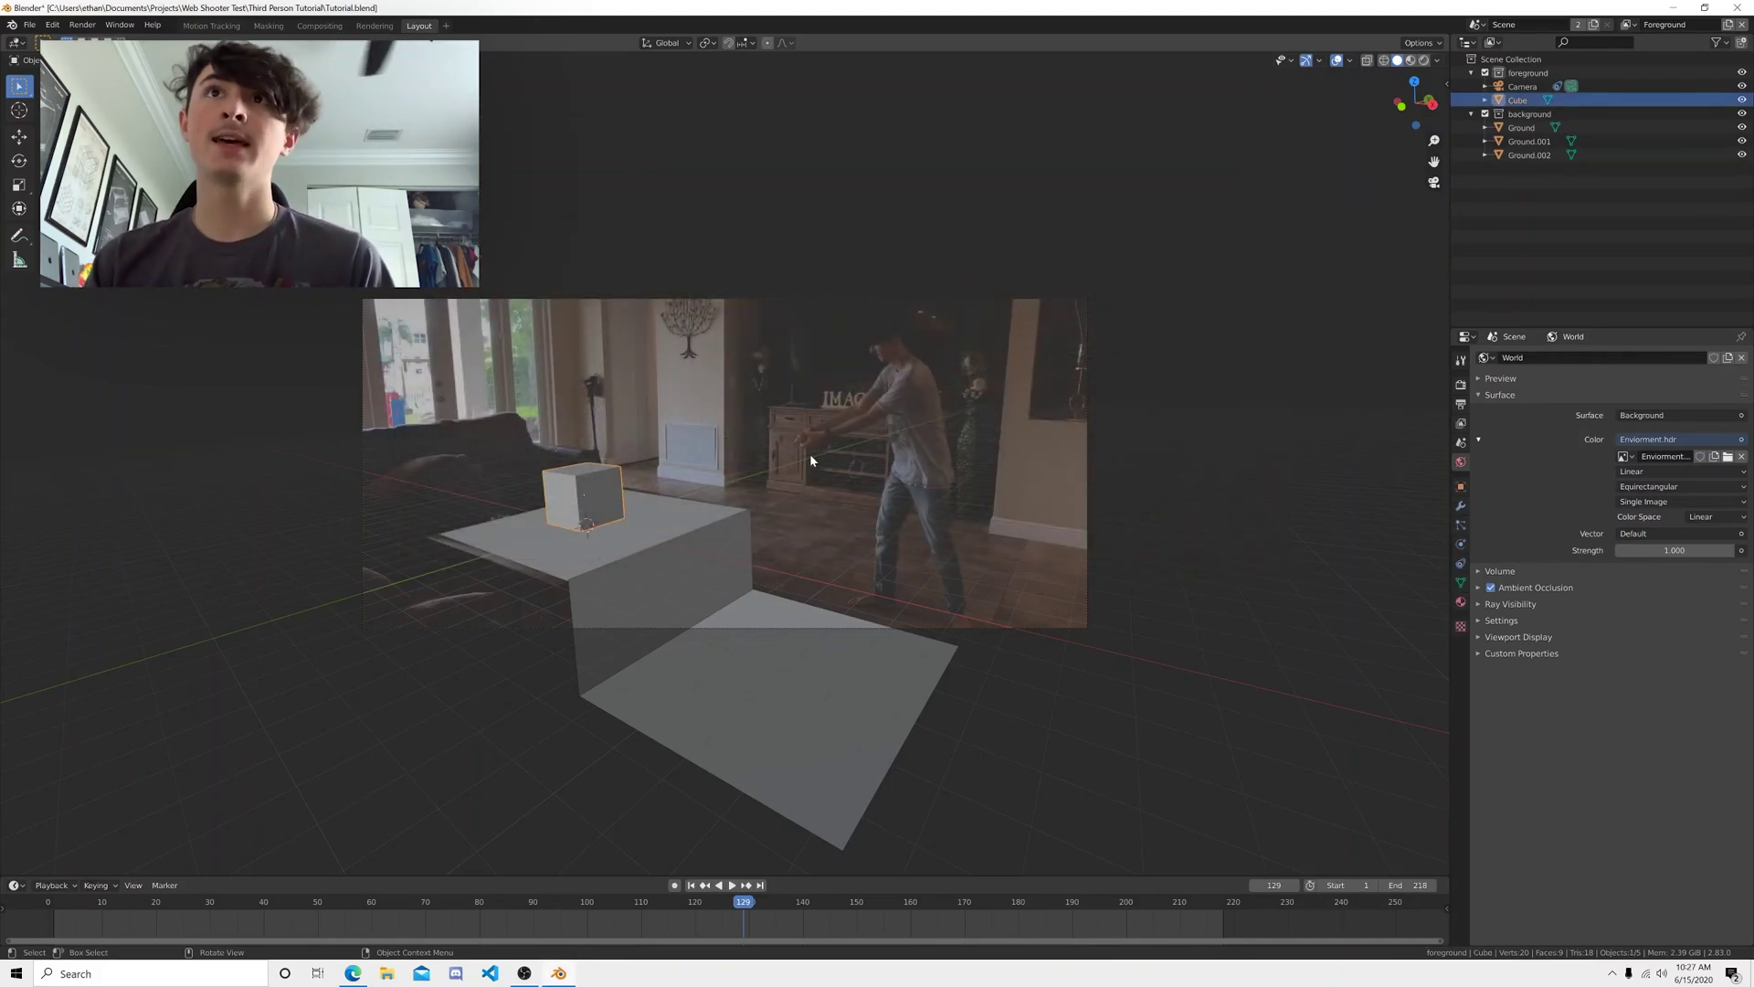
{"action": "key", "text": "Delete"}
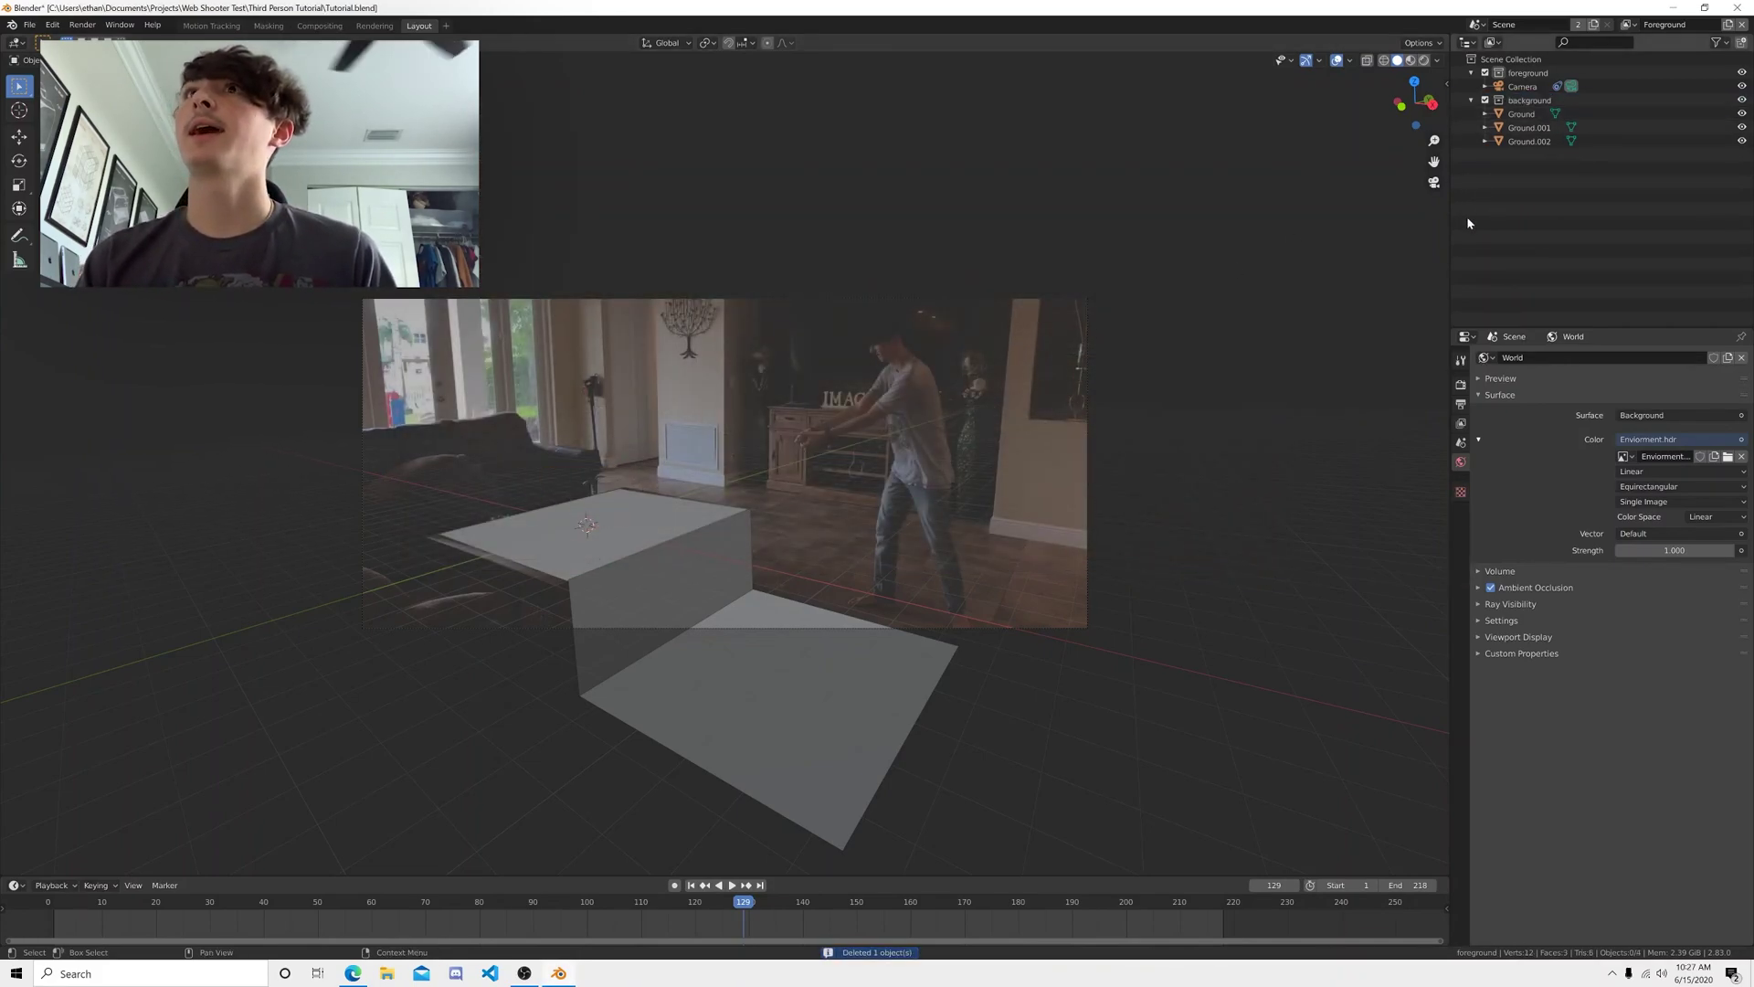
{"action": "key", "text": "shift+a"}
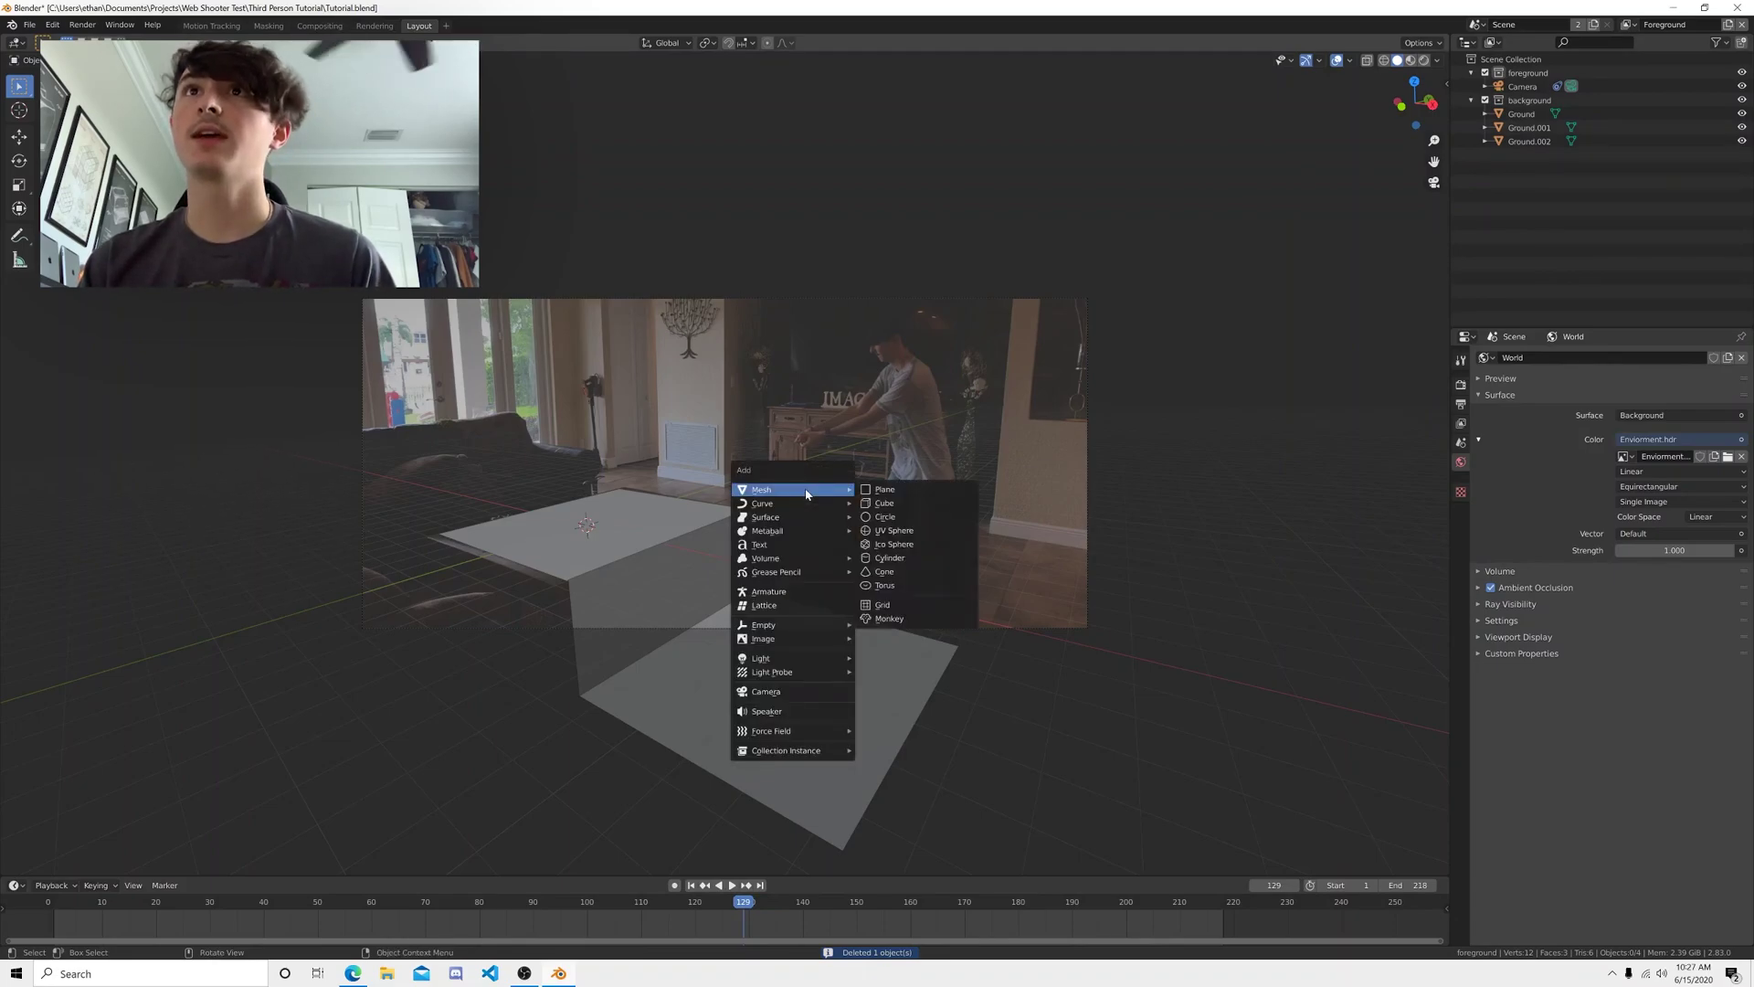
{"action": "mouse_move", "coordinate": [813, 625]}
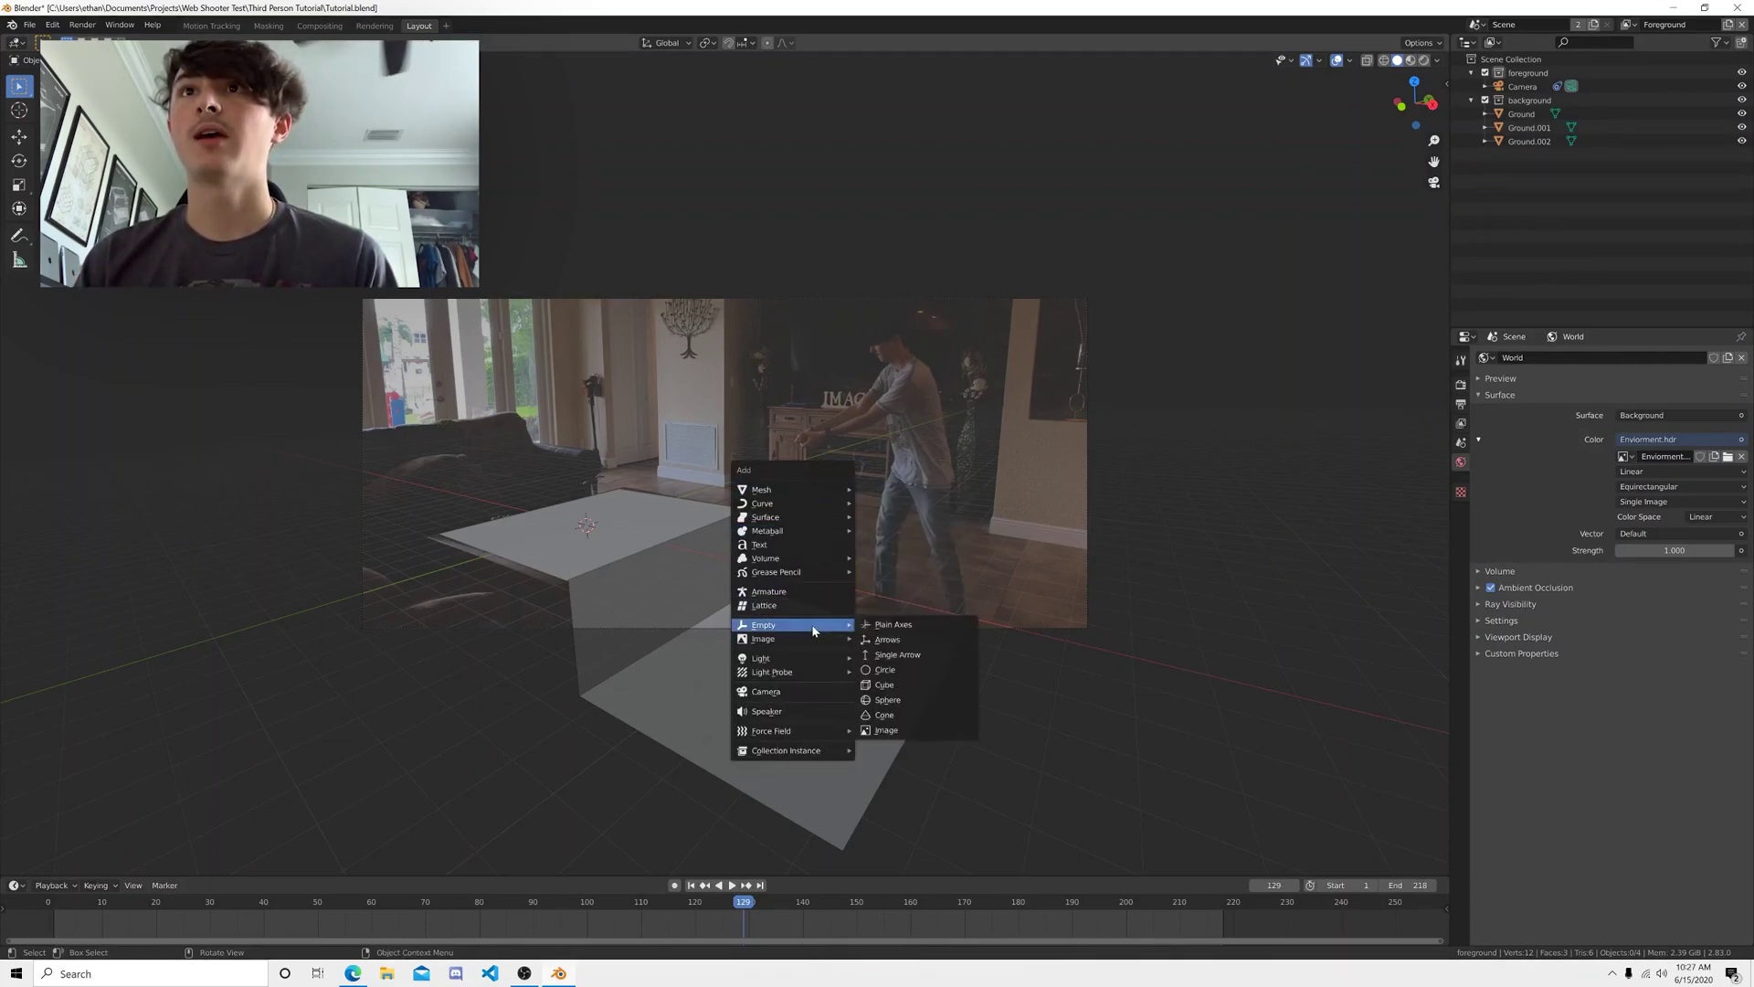
{"action": "left_click", "coordinate": [951, 629]}
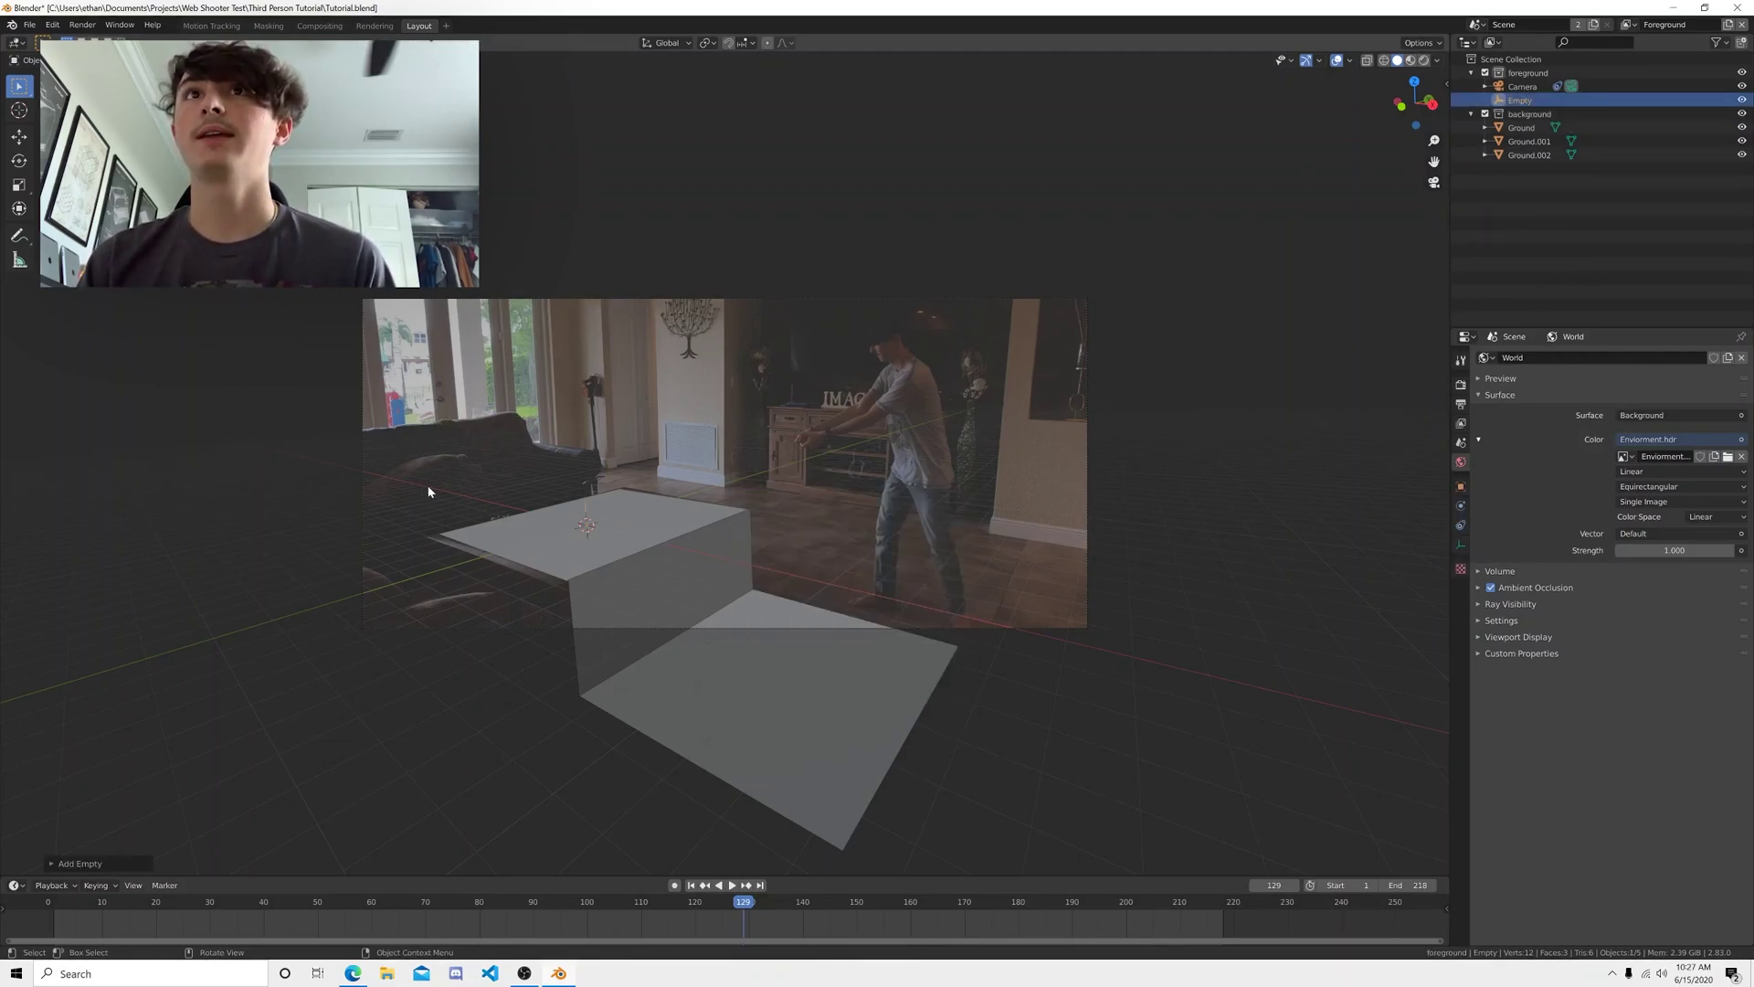
- Give the empty an Object Solver constraint with Hand as the object and Camera as the camera
{"action": "left_click", "coordinate": [1461, 525]}
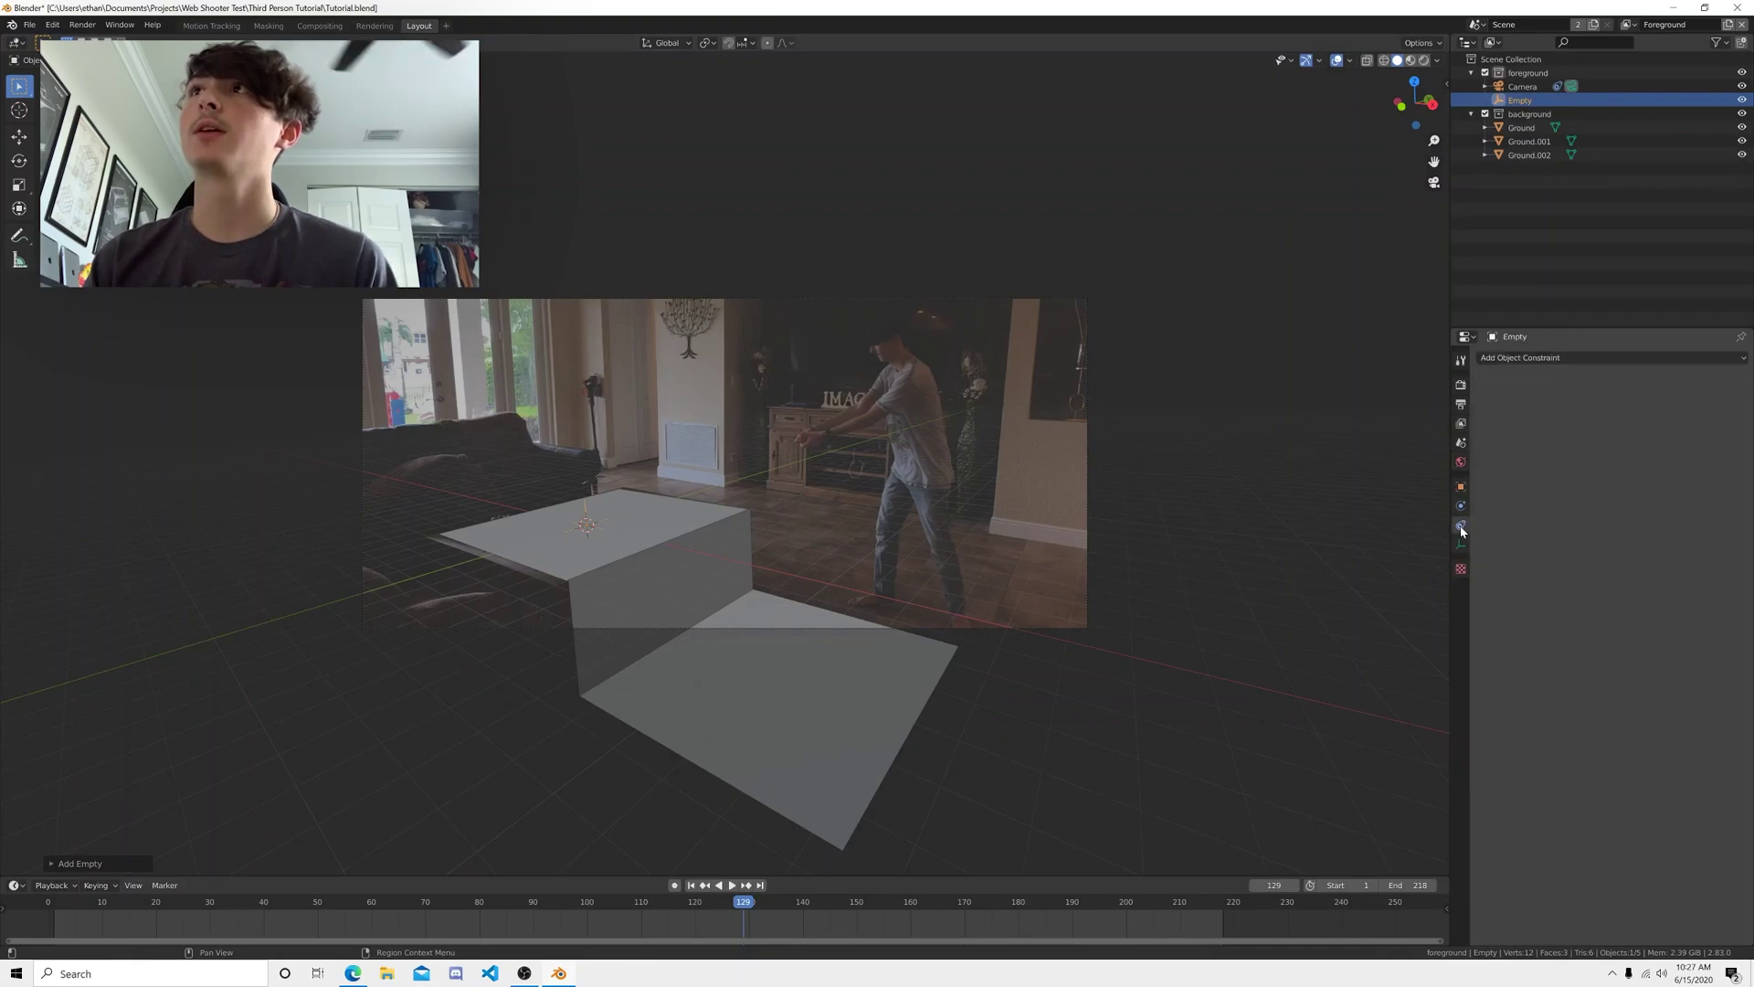
{"action": "left_click", "coordinate": [1517, 359]}
{"action": "left_click", "coordinate": [1417, 420]}
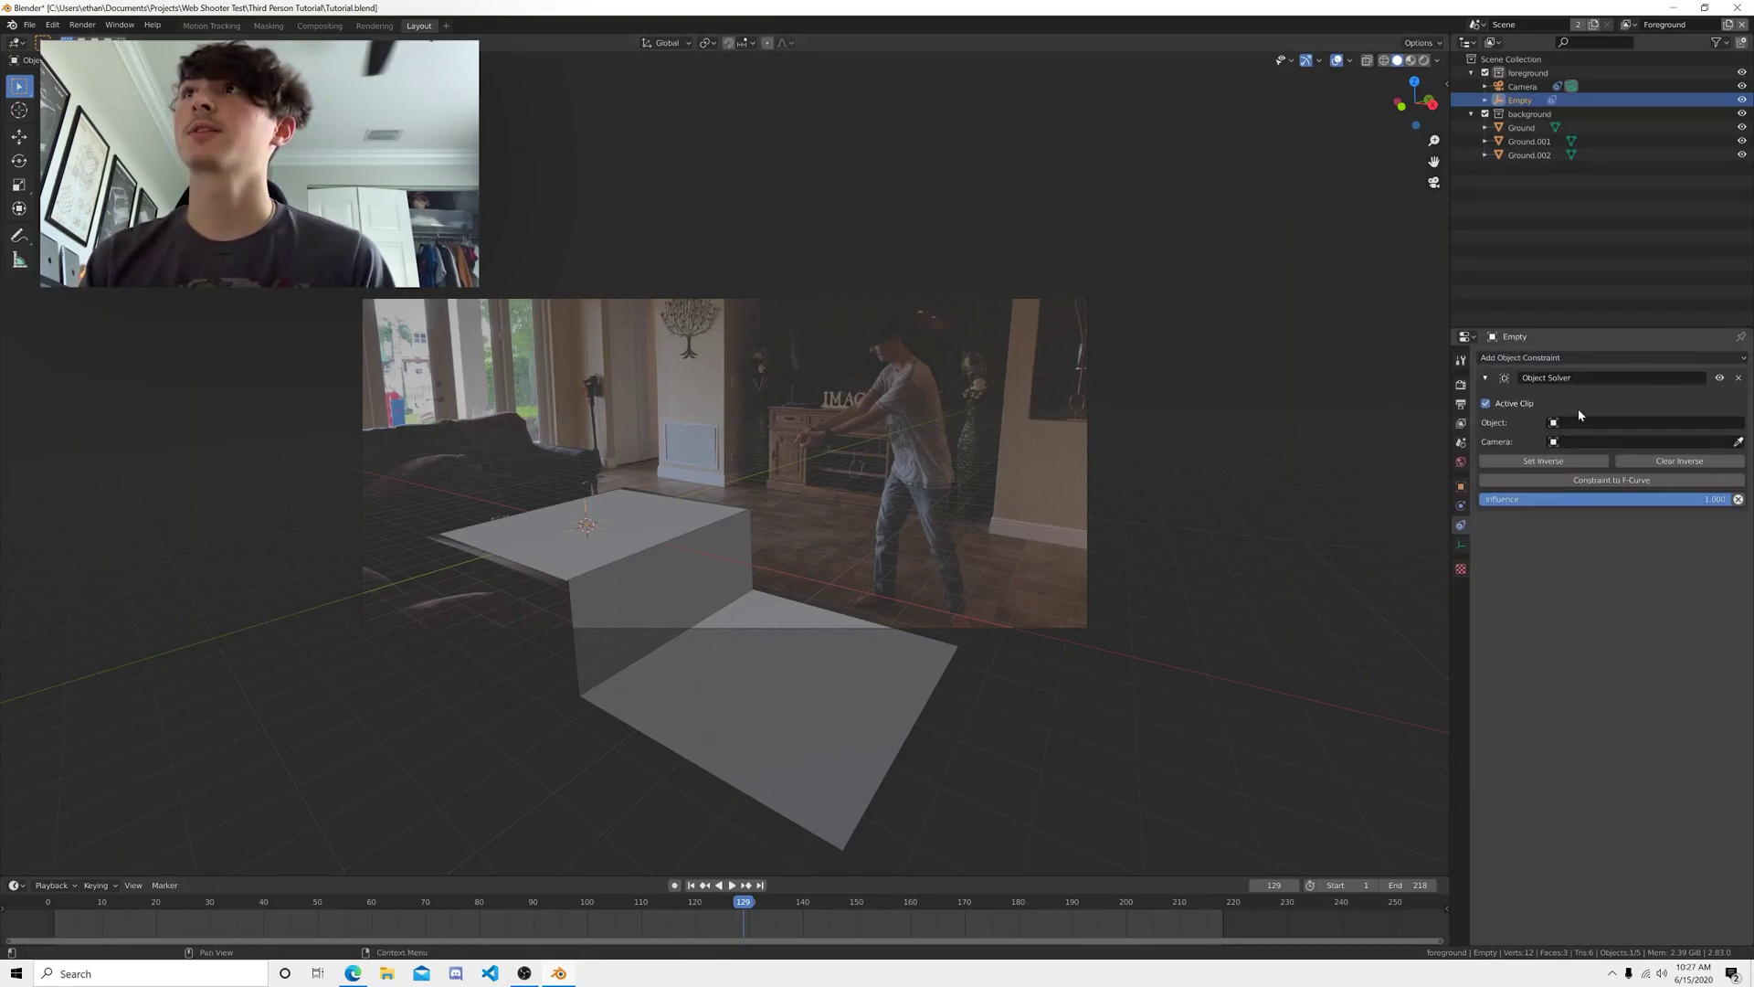
{"action": "left_click", "coordinate": [1573, 422]}
{"action": "left_click", "coordinate": [1579, 457]}
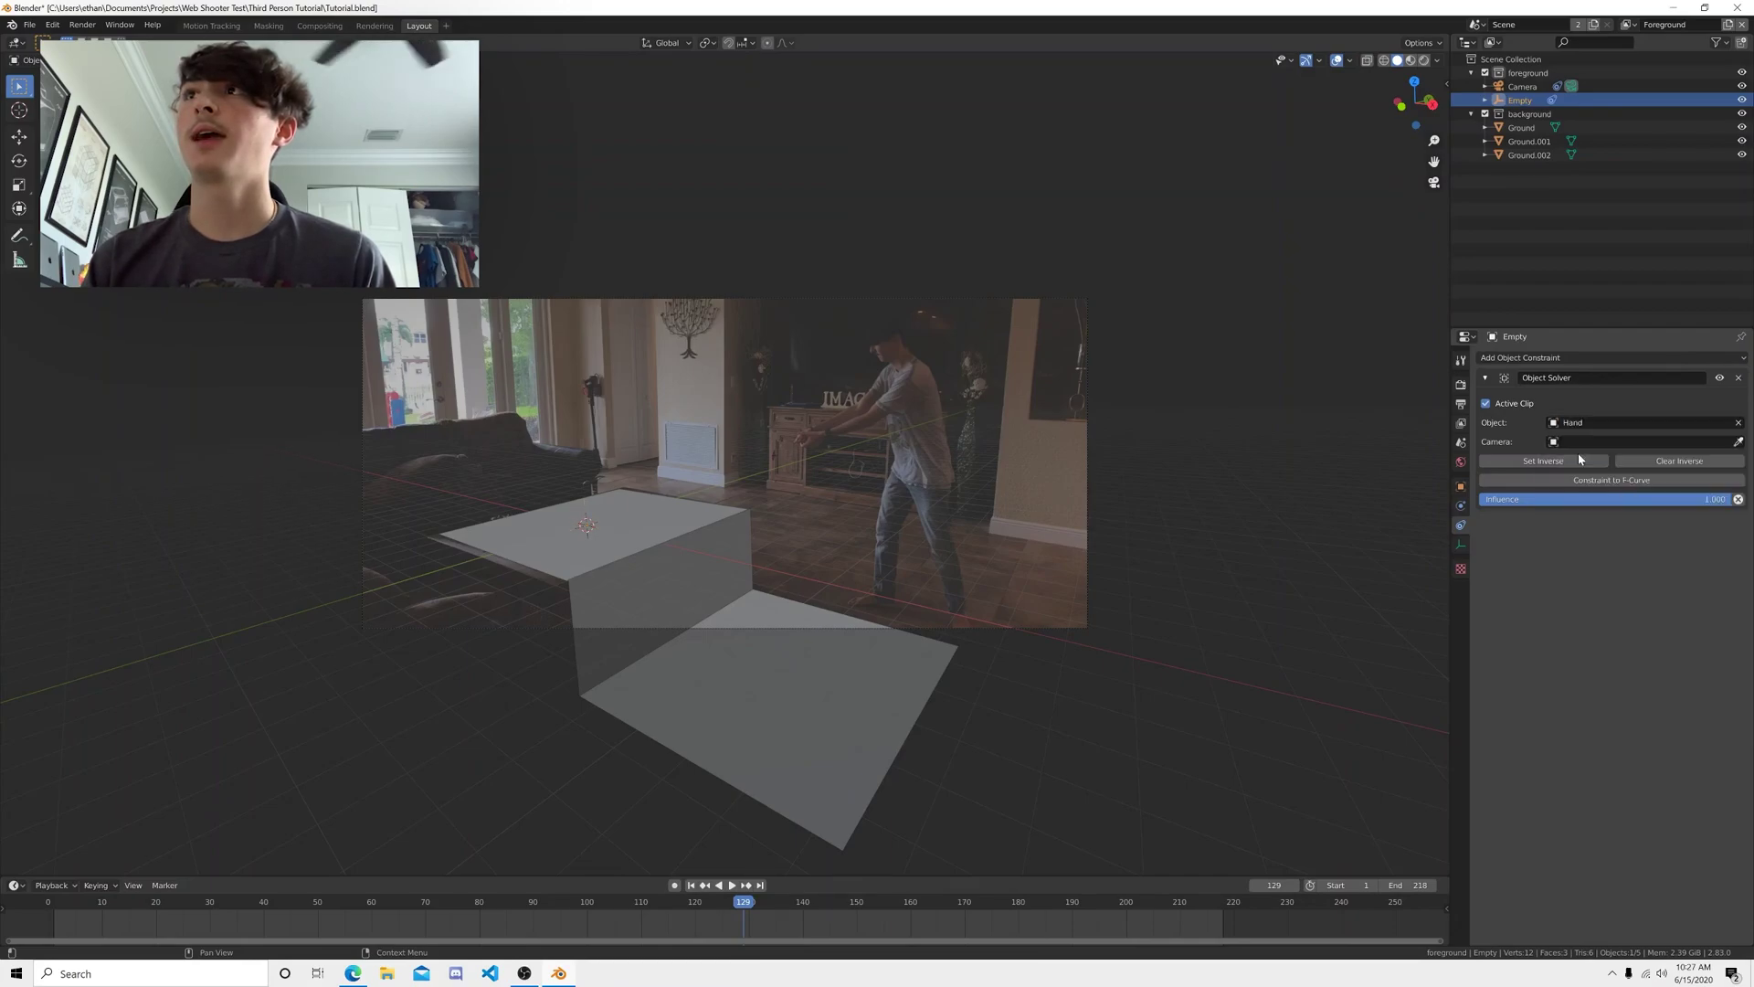
{"action": "left_click", "coordinate": [1573, 442]}
{"action": "left_click", "coordinate": [1579, 457]}
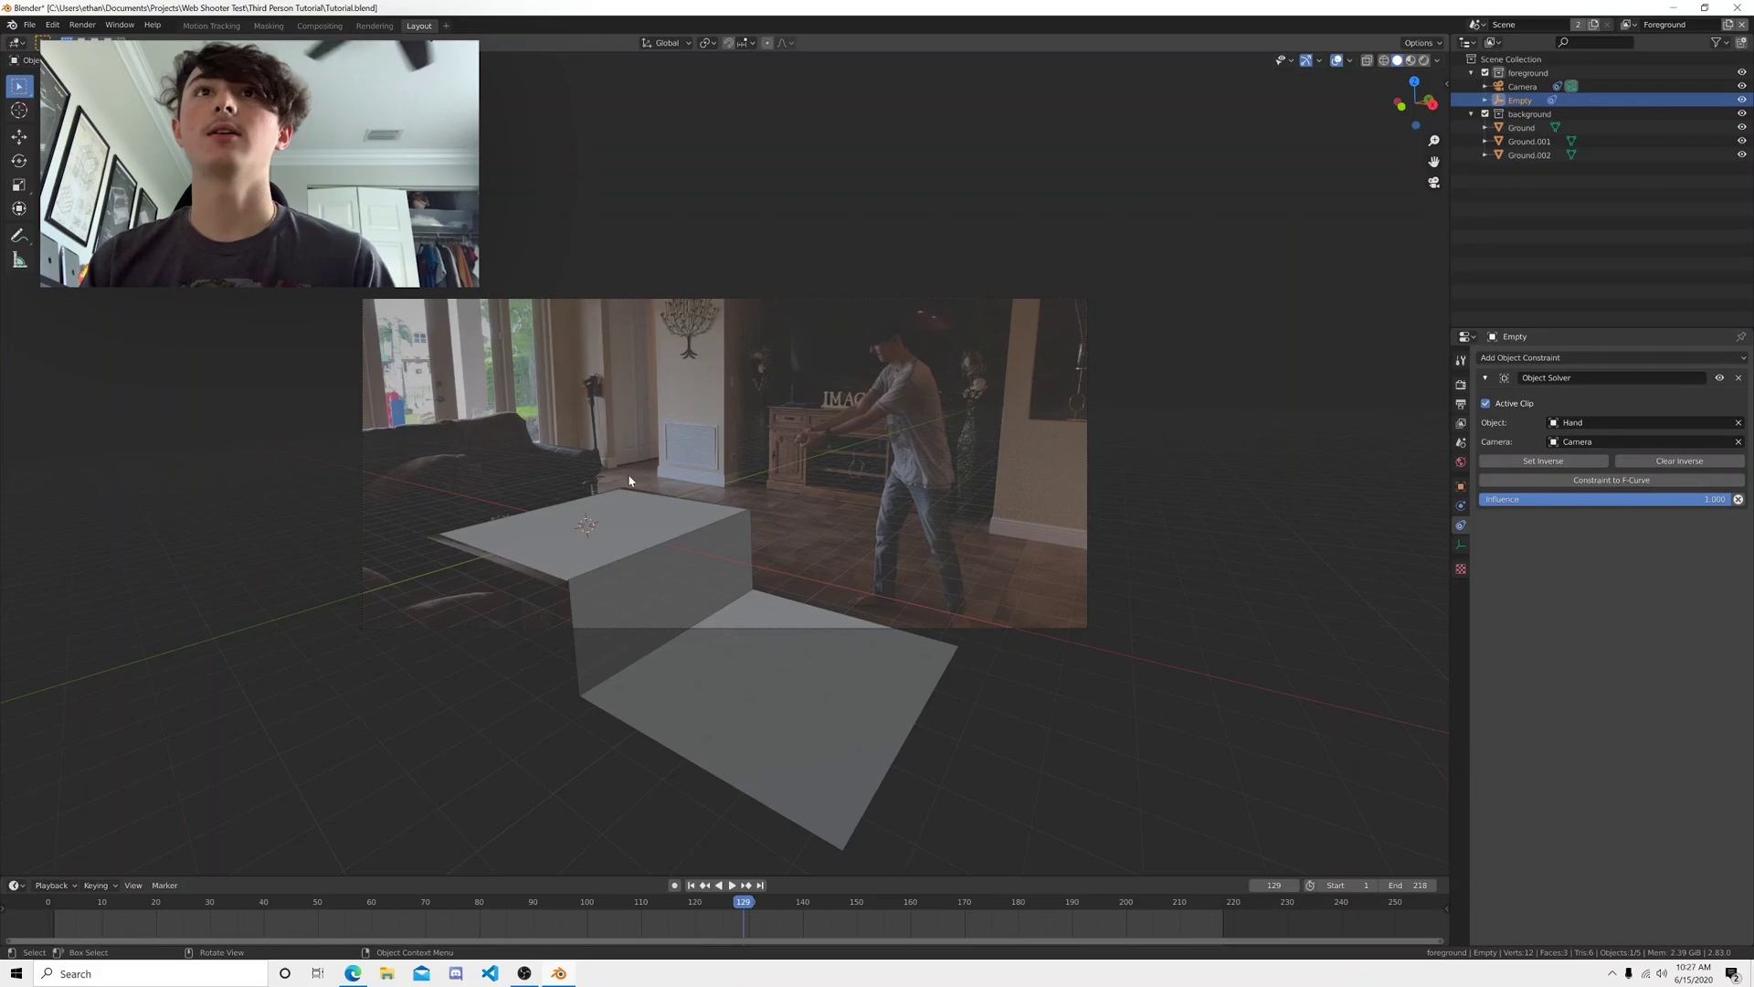
{"action": "middle_click_drag", "start_coordinate": [718, 534], "coordinate": [826, 529]}
{"action": "key", "text": "KP_0"}
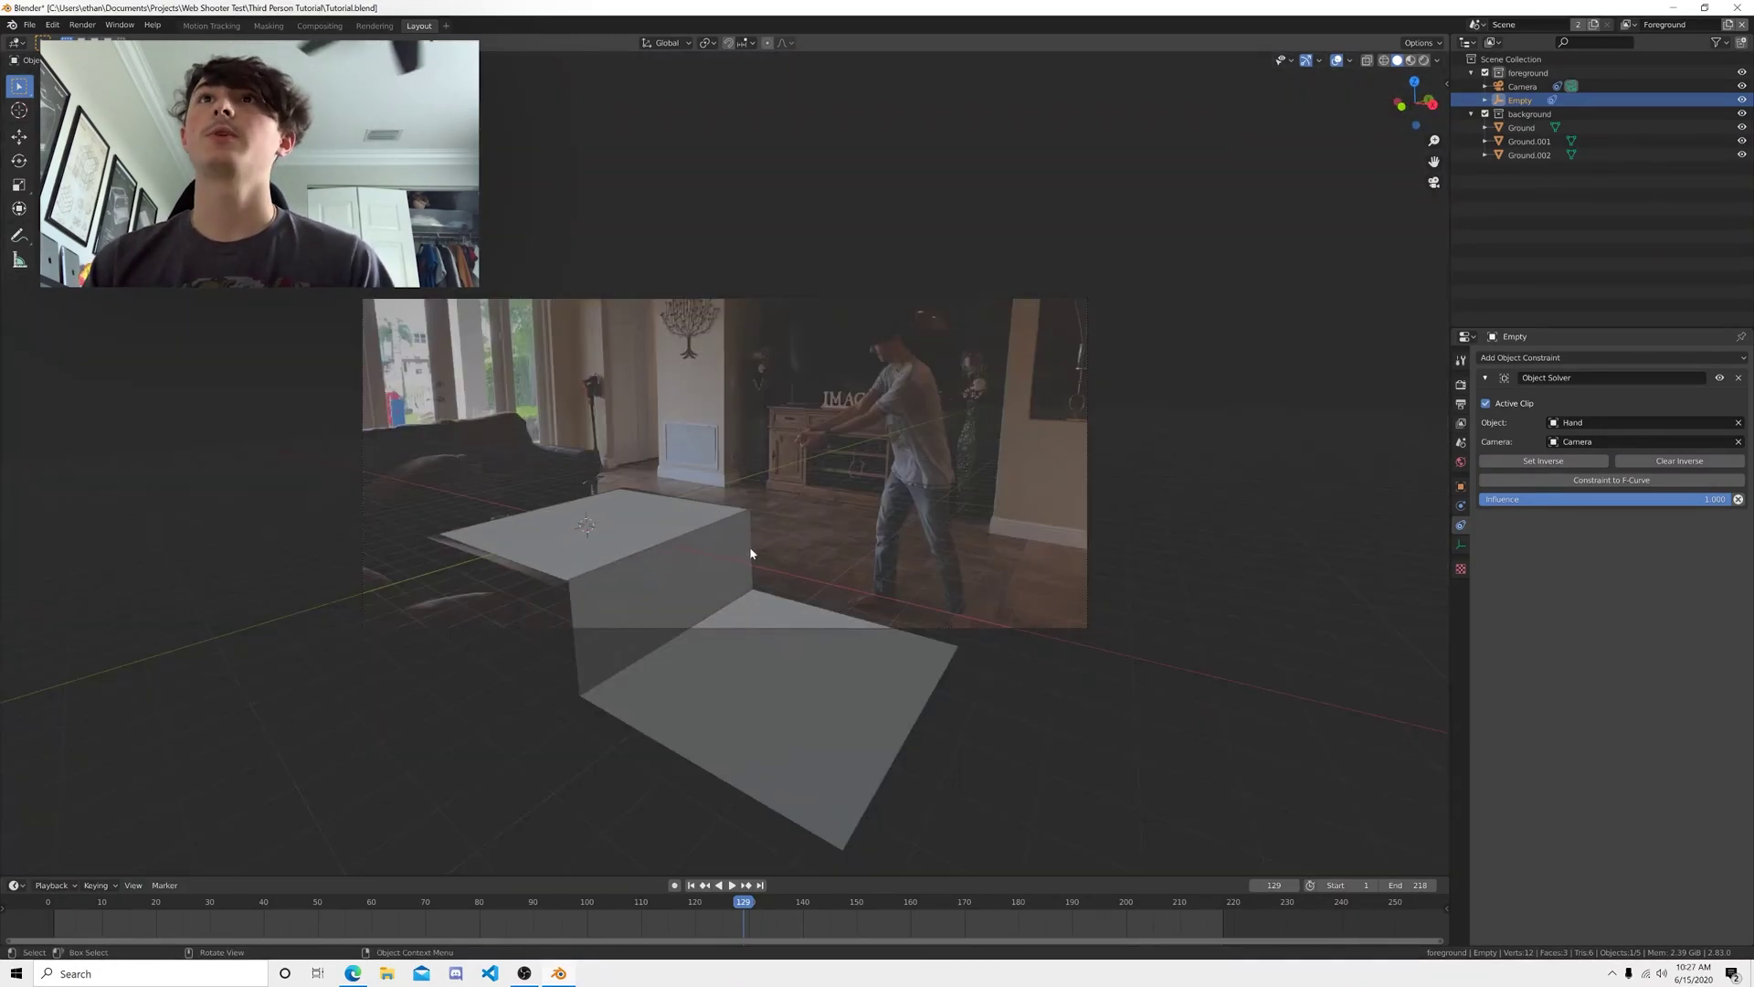
{"action": "key", "text": "g"}
{"action": "key", "text": "x"}
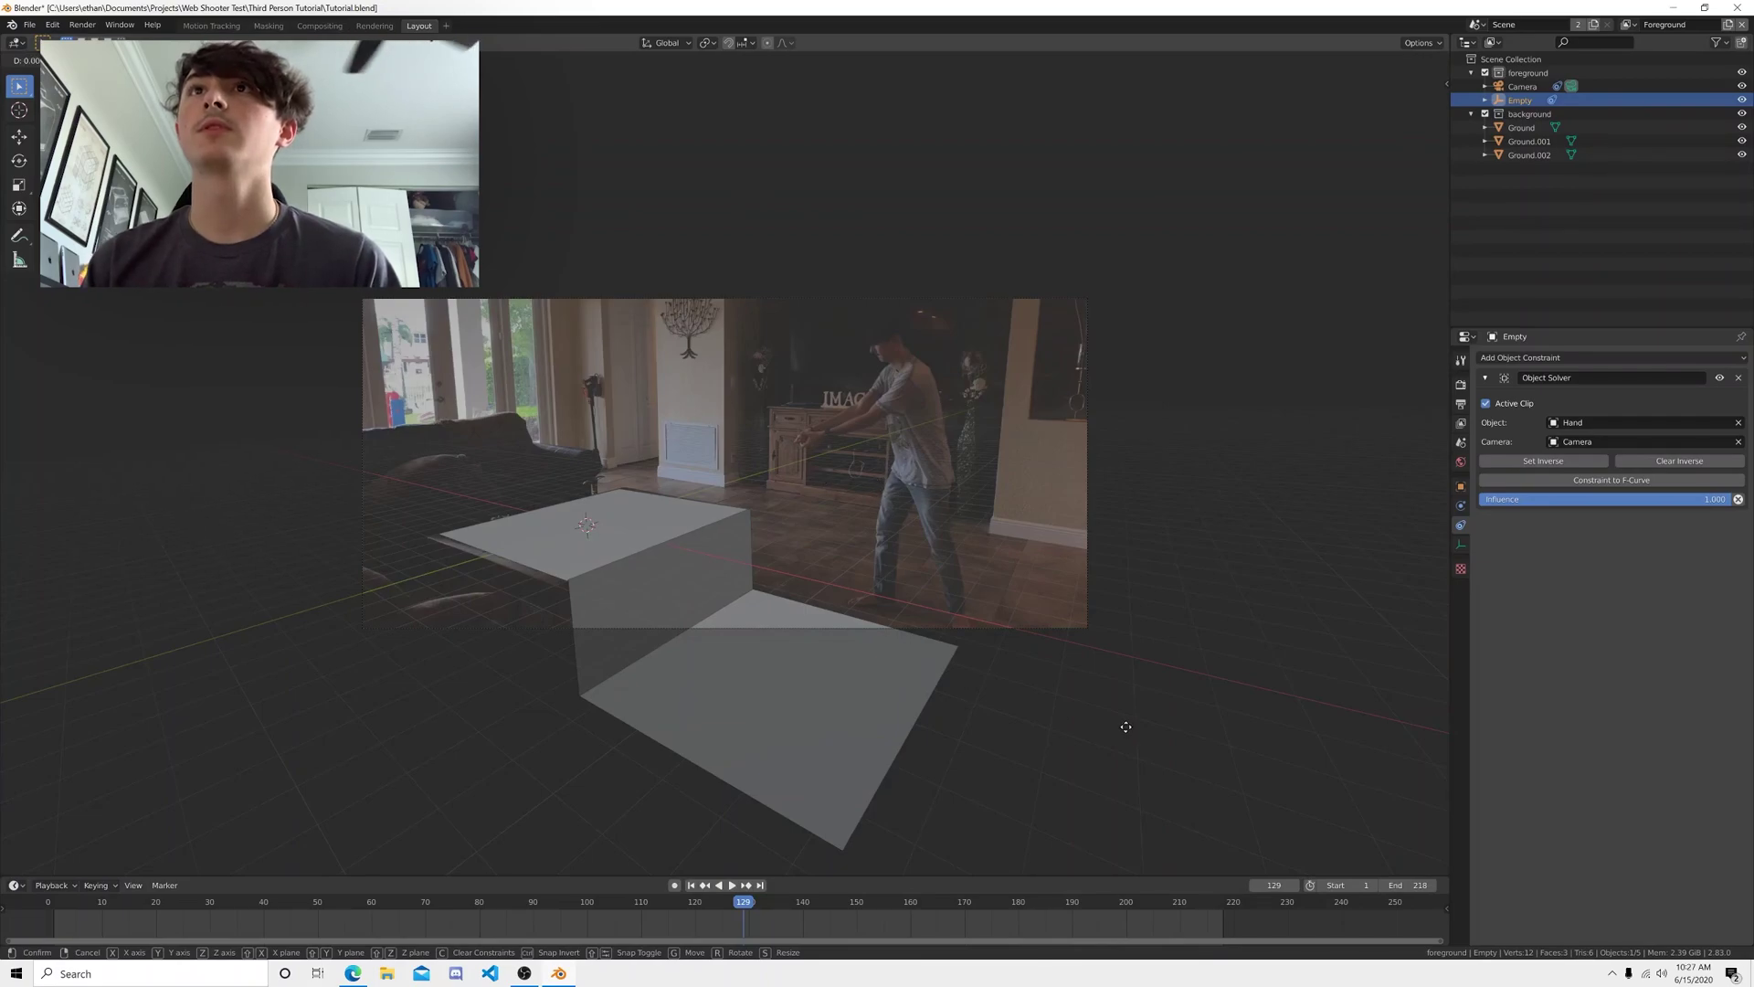
{"action": "right_click", "coordinate": [532, 402]}
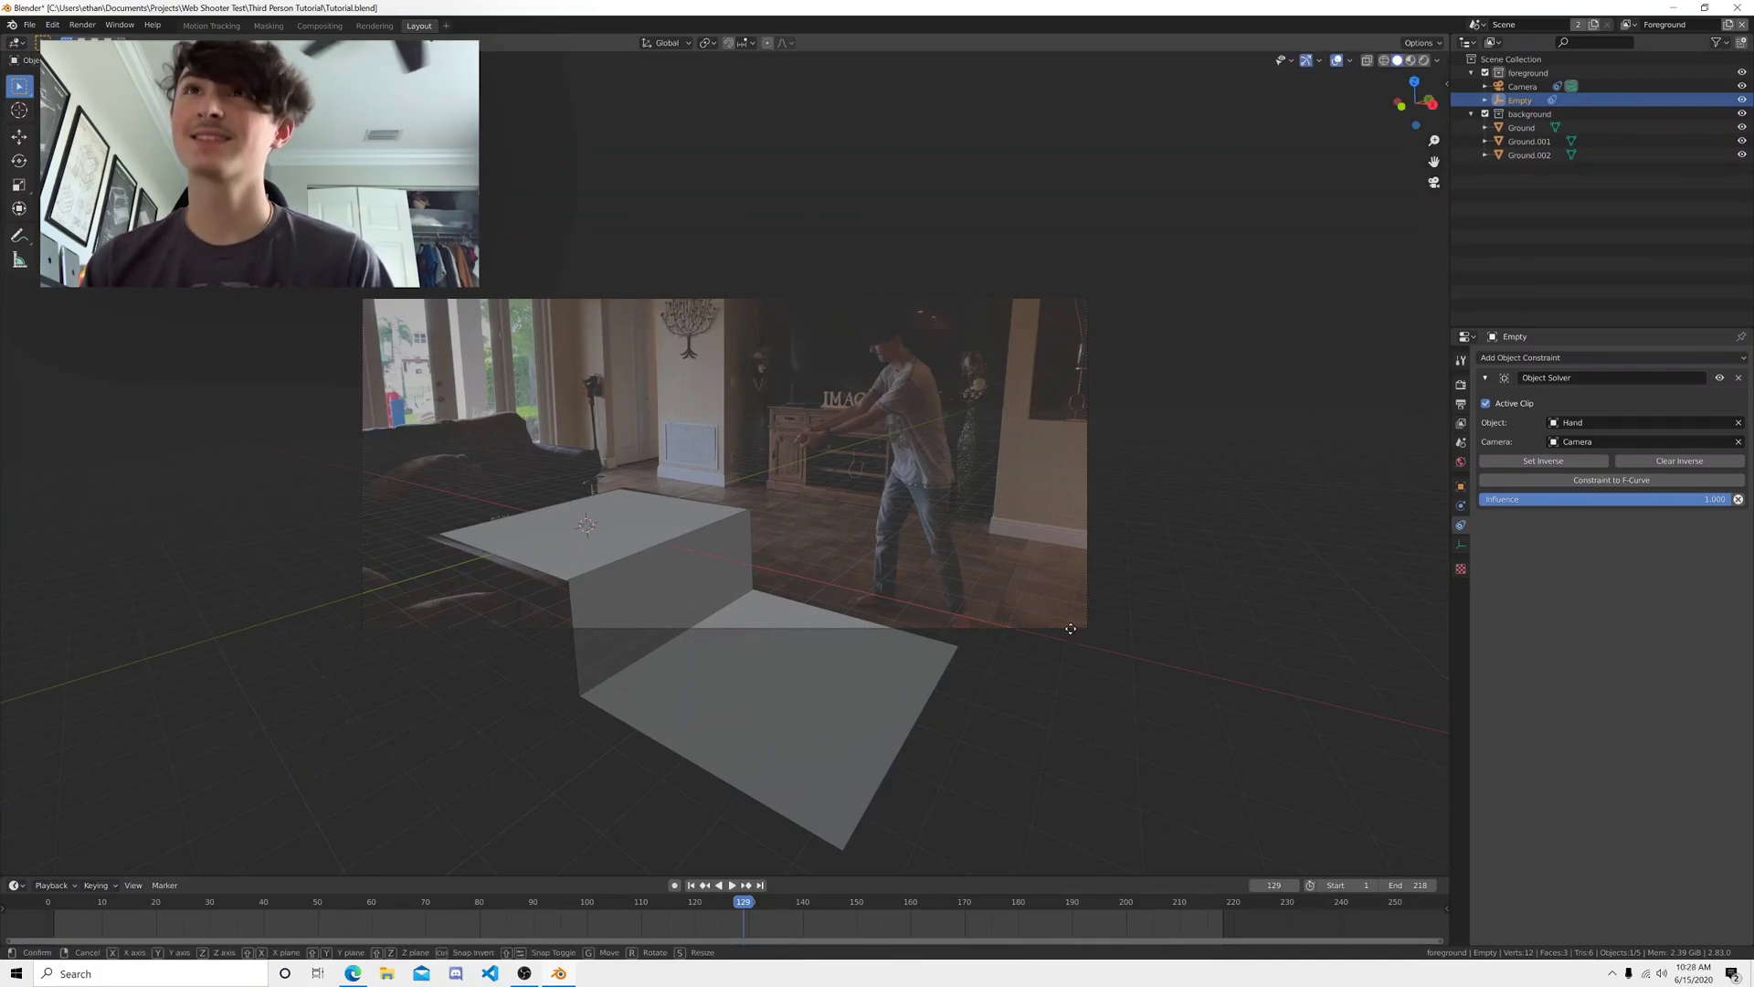
- Move the empty along the X and Z axes away from the camera toward the hand in the footage
{"action": "middle_click_drag", "start_coordinate": [833, 606], "coordinate": [970, 601]}
{"action": "key", "text": "g"}
{"action": "key", "text": "x"}
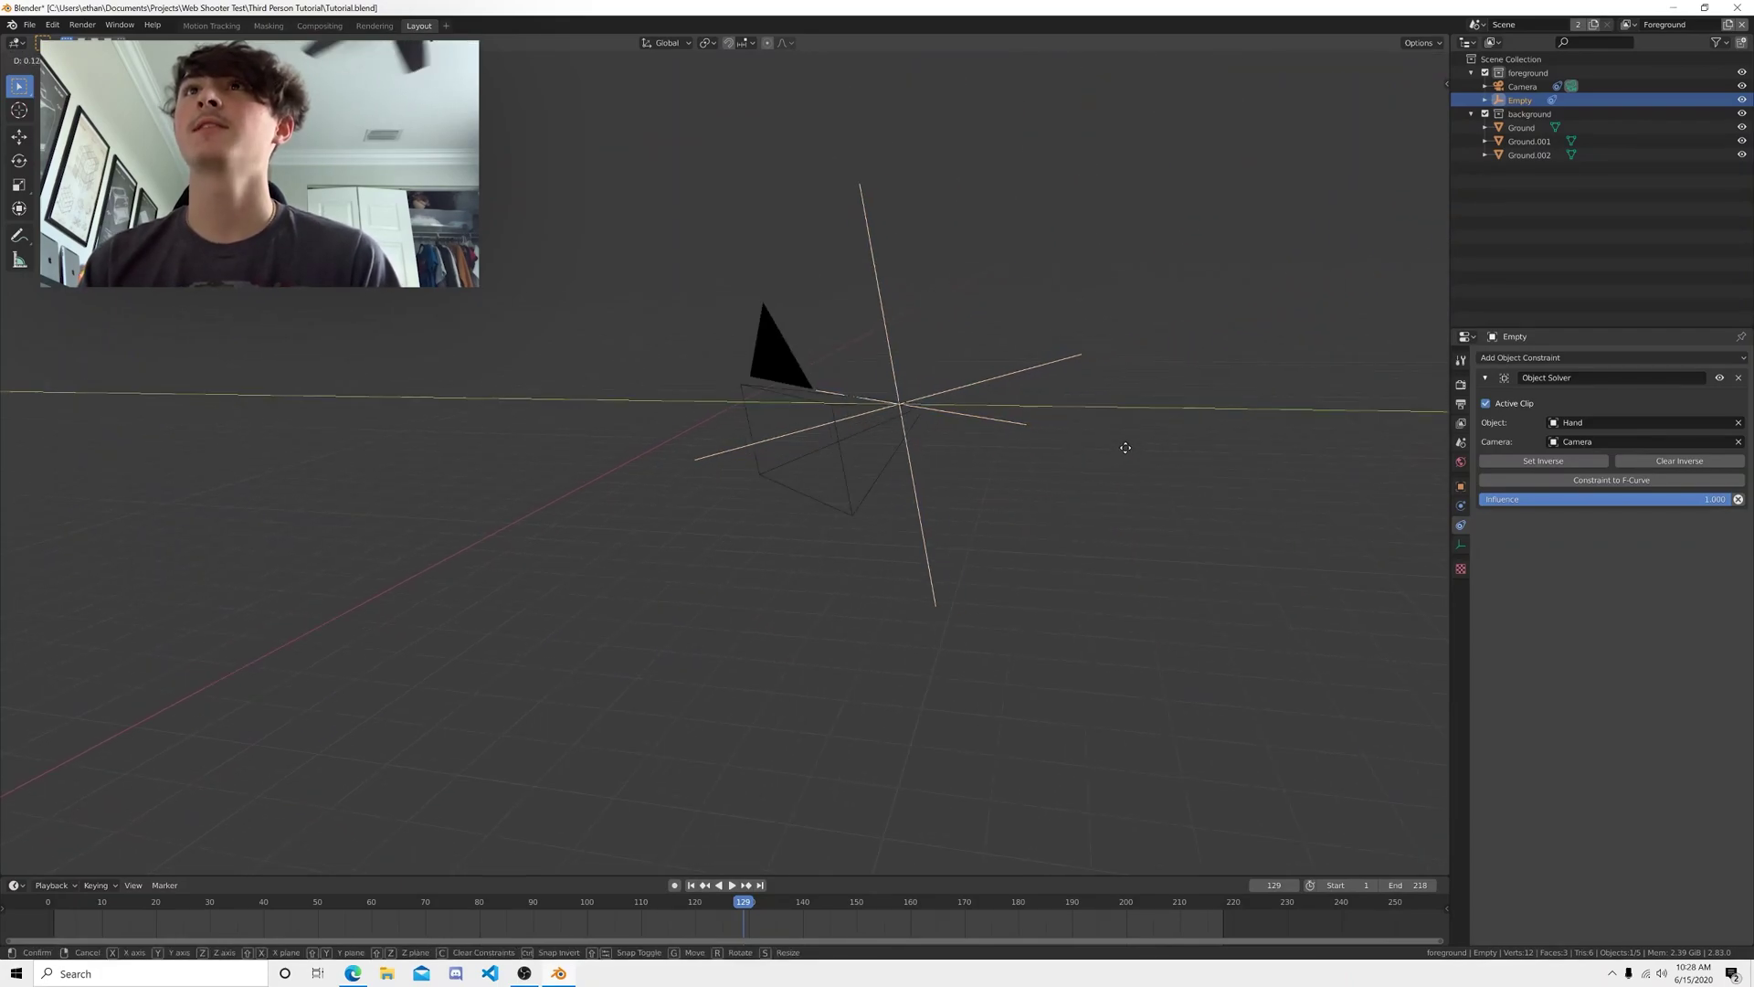
{"action": "left_click", "coordinate": [376, 465]}
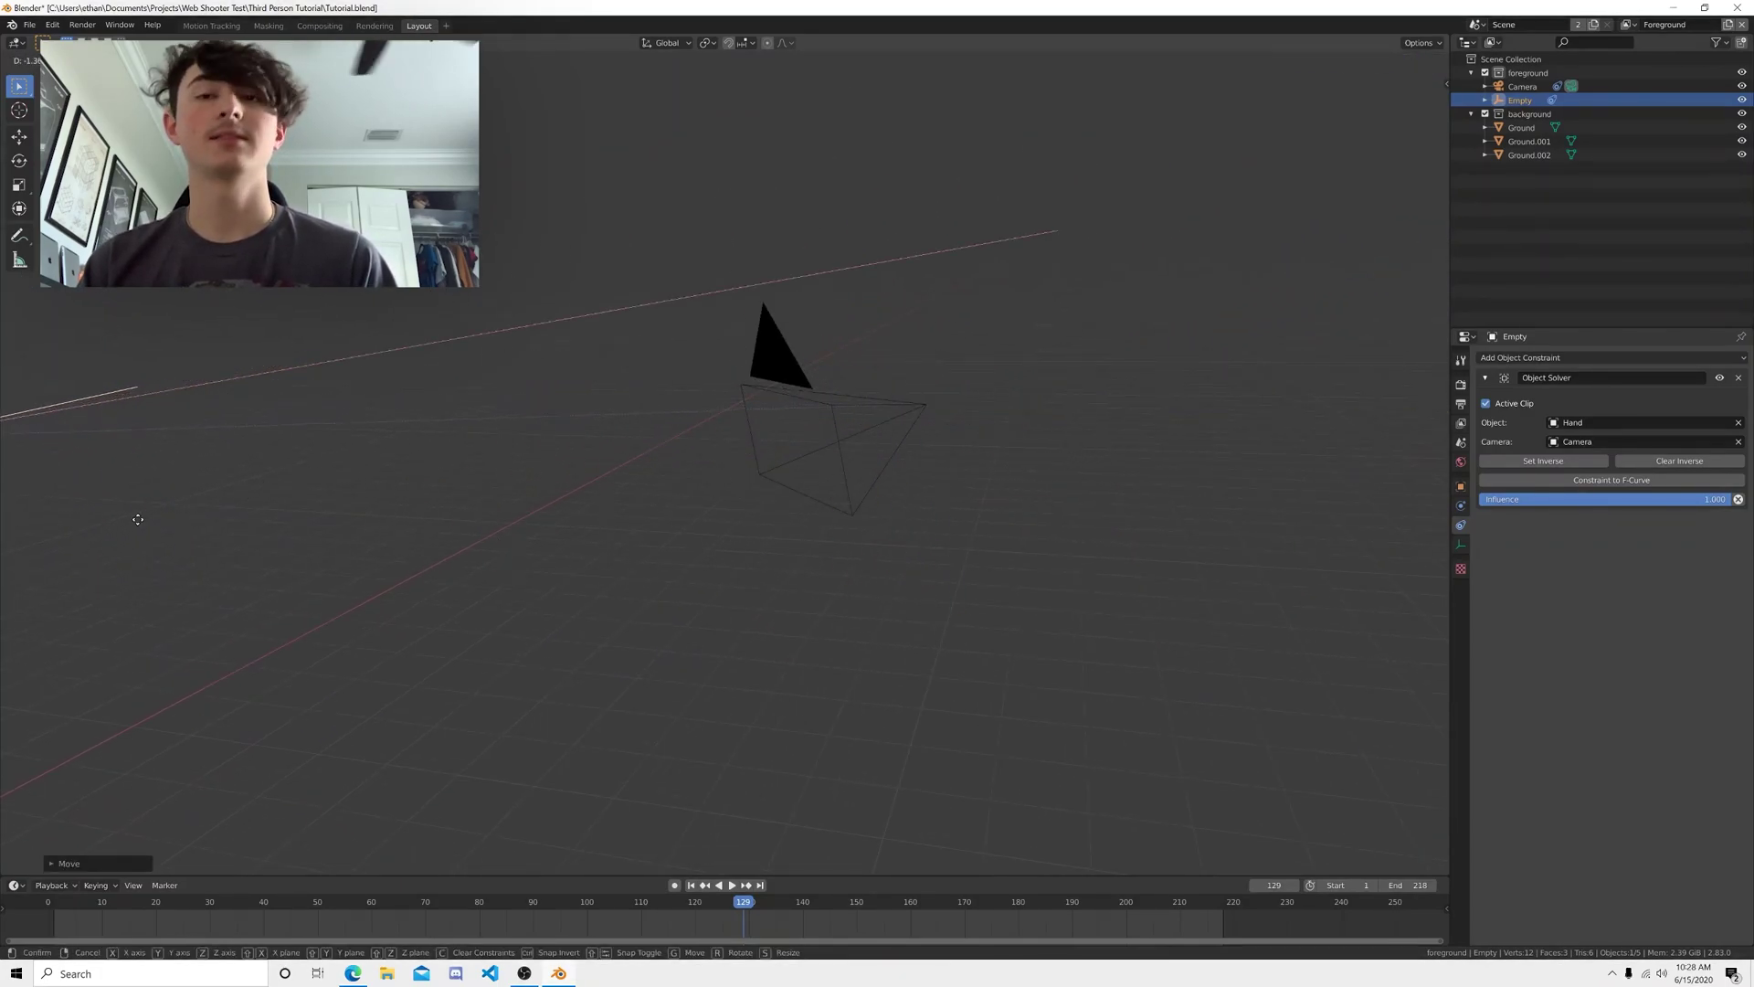
{"action": "key", "text": "KP_0"}
{"action": "key", "text": "g"}
{"action": "key", "text": "z"}
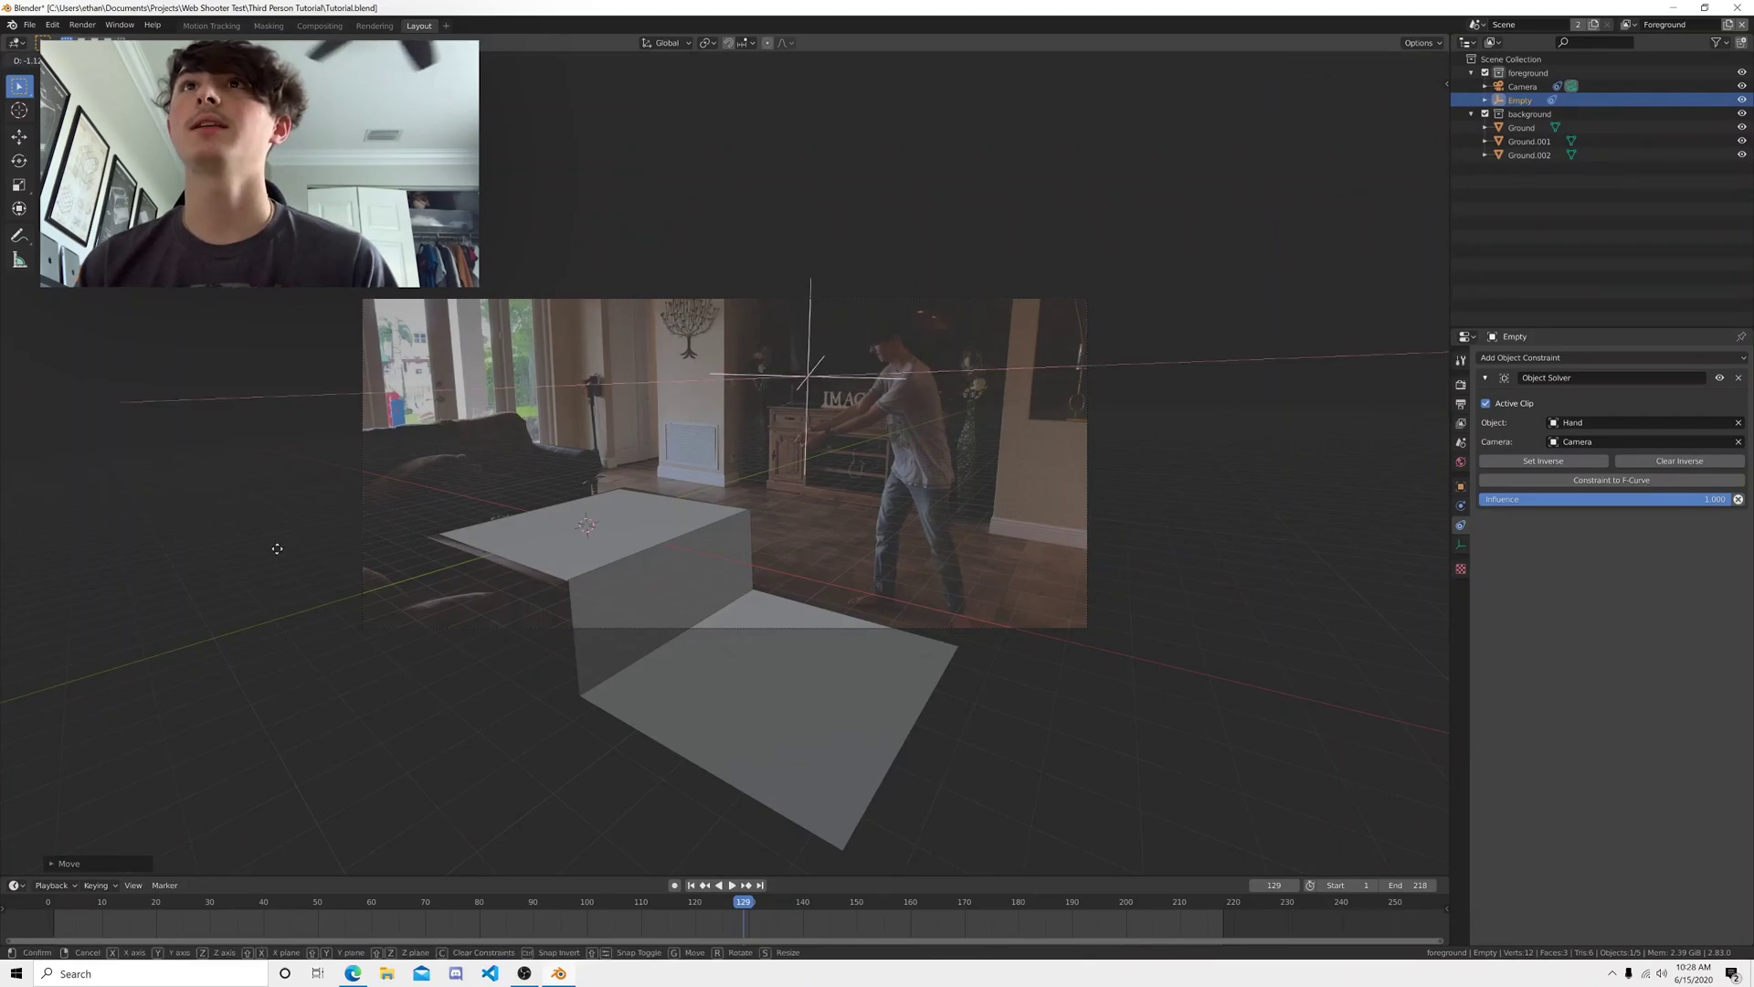
{"action": "left_click", "coordinate": [275, 610]}
- Move the empty along the Y axis, farther from the camera and past the table plane
{"action": "middle_click_drag", "start_coordinate": [272, 614], "coordinate": [634, 616]}
{"action": "scroll", "coordinate": [636, 617], "scroll_direction": "down", "scroll_amount": 5}
{"action": "middle_click_drag", "start_coordinate": [944, 482], "coordinate": [855, 478]}
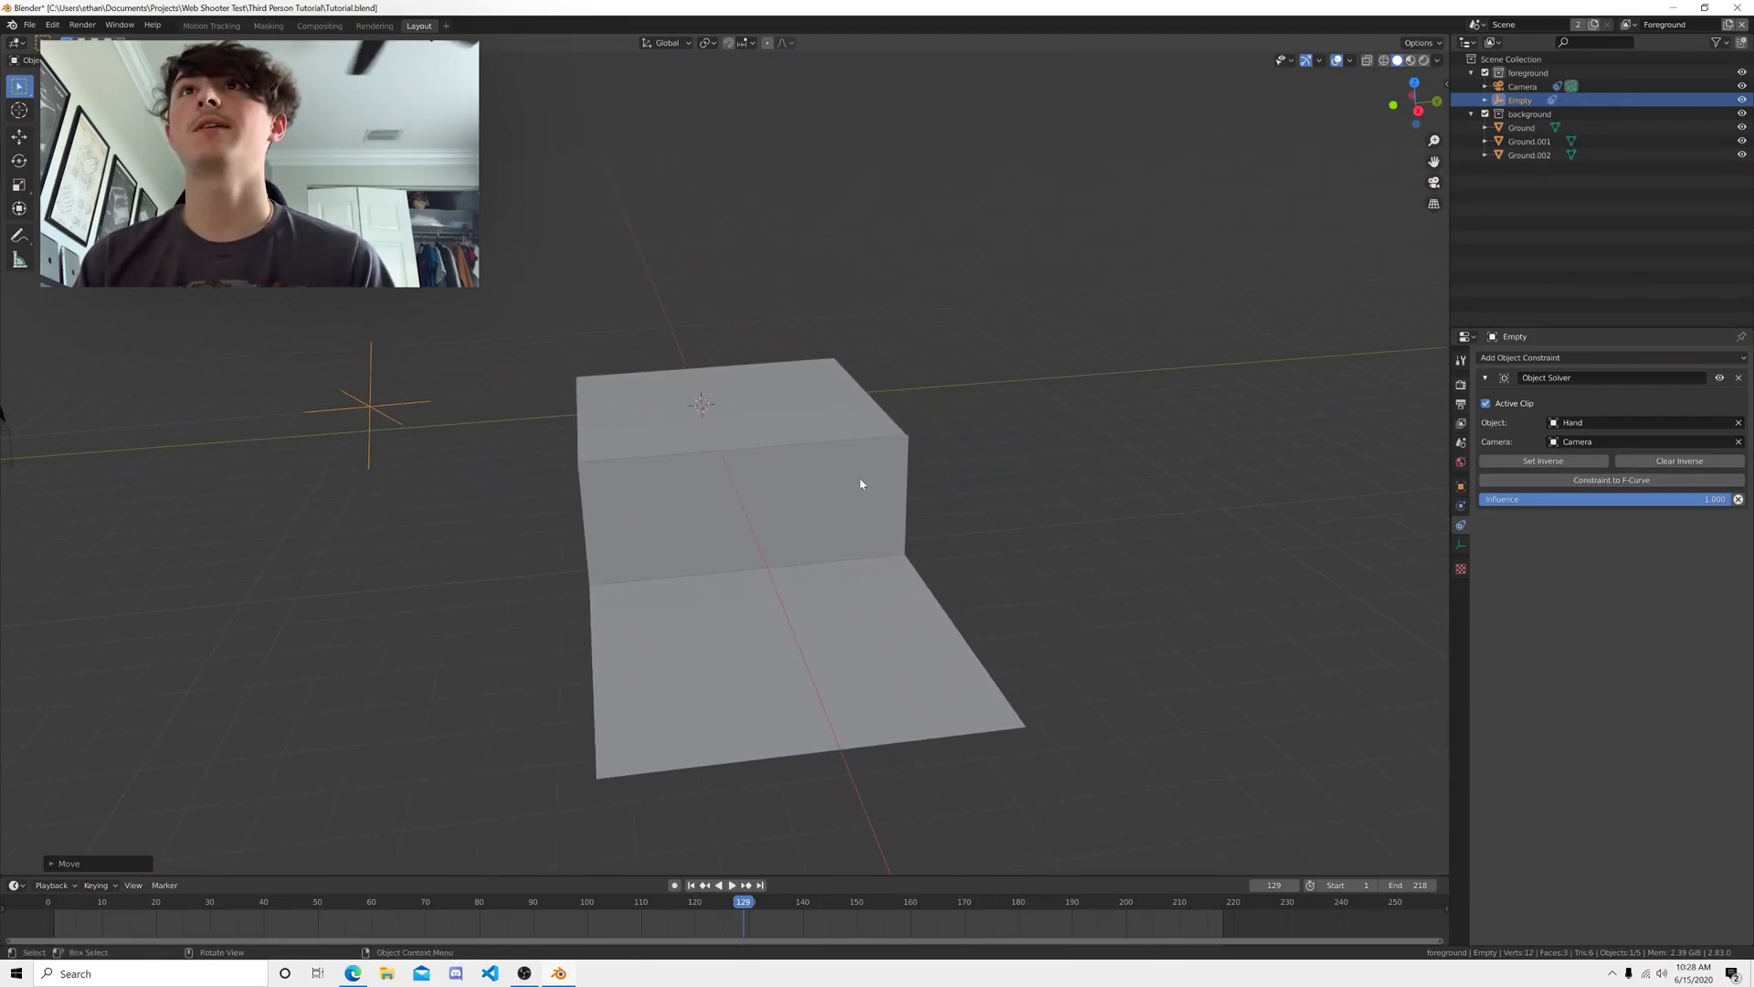
{"action": "key", "text": "g"}
{"action": "key", "text": "y"}
{"action": "left_click", "coordinate": [55, 605]}
- Center the view on the empty and shift it along the X axis beside the table plane
{"action": "mouse_move", "coordinate": [539, 530]}
{"action": "middle_mouse_down"}
{"action": "mouse_move", "coordinate": [634, 521]}
{"action": "mouse_move", "coordinate": [536, 540]}
{"action": "middle_mouse_up"}
{"action": "key", "text": "grave"}
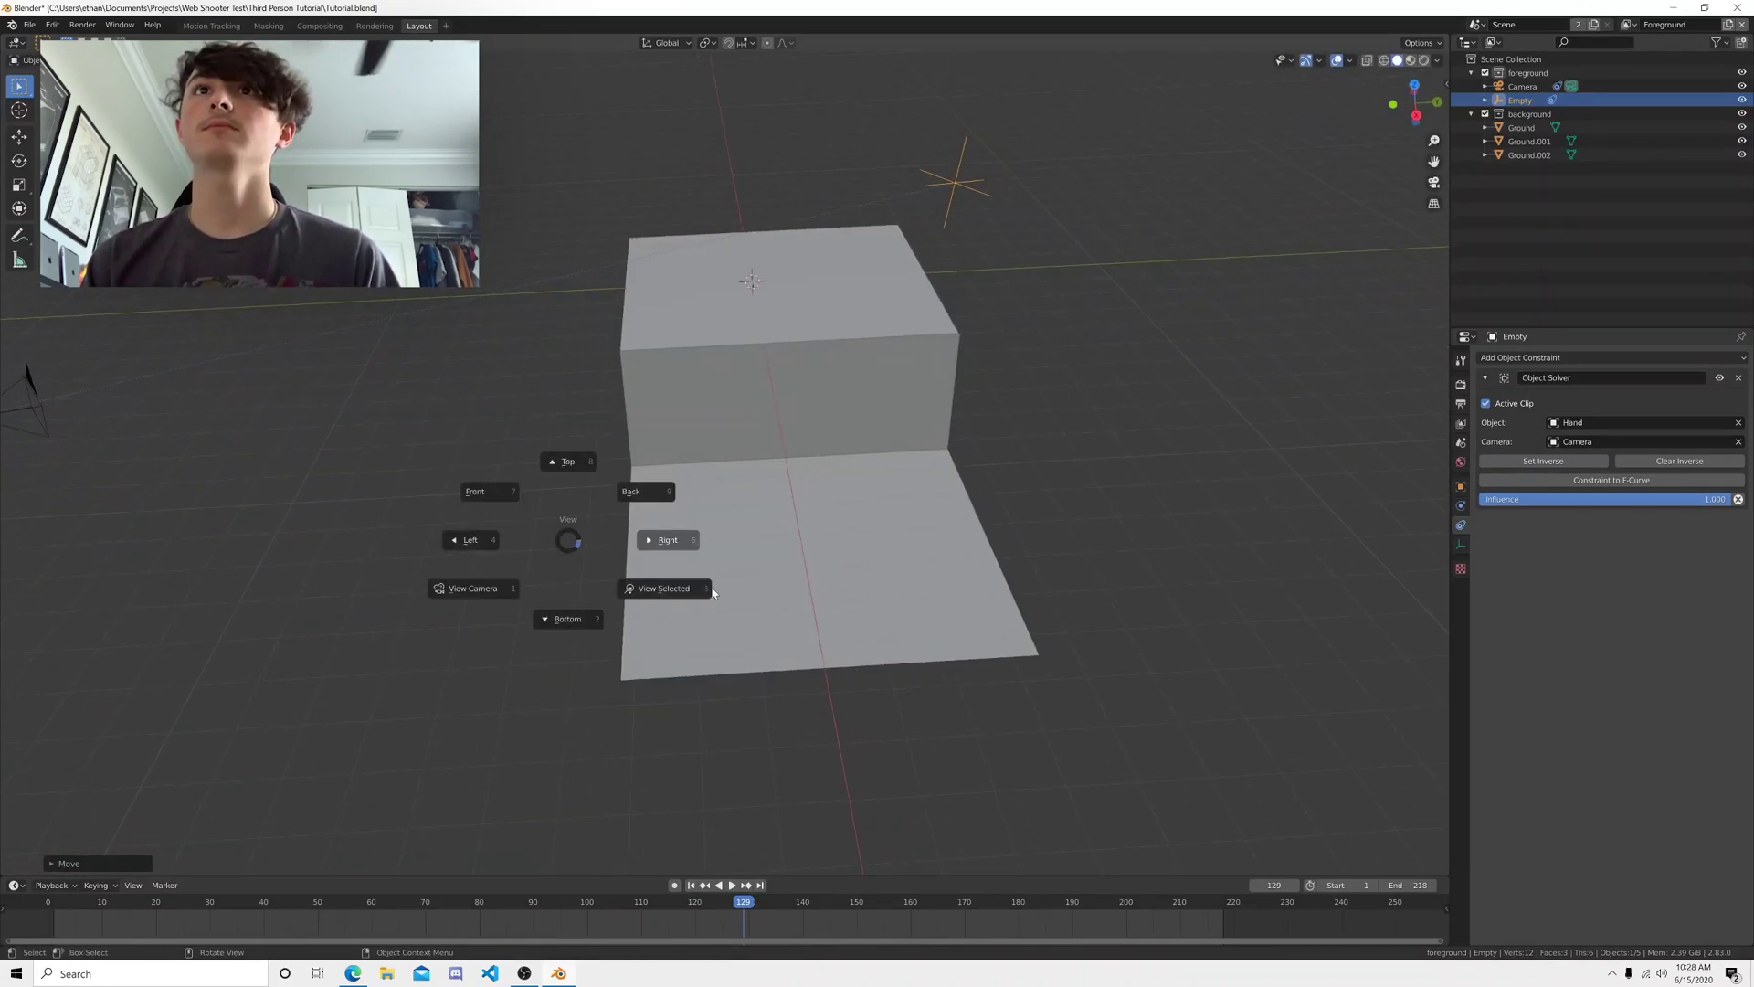
{"action": "left_click", "coordinate": [713, 591]}
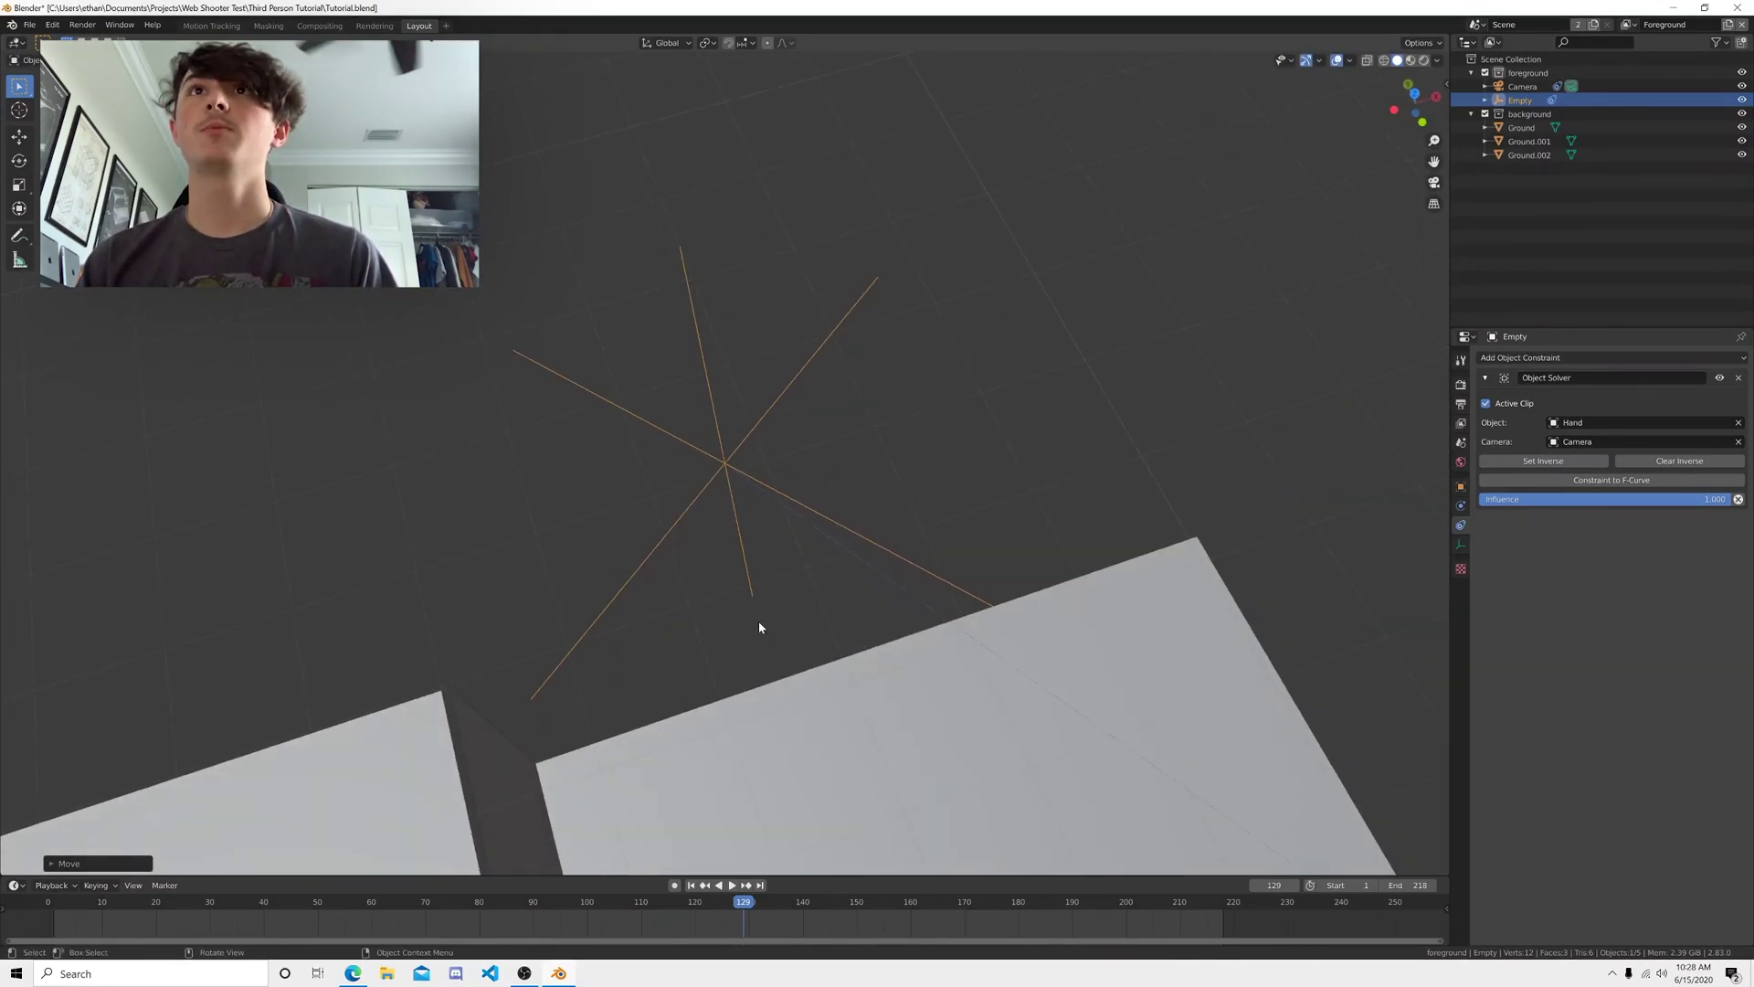
{"action": "scroll", "coordinate": [755, 613], "scroll_direction": "down", "scroll_amount": 5}
{"action": "middle_click_drag", "start_coordinate": [755, 610], "coordinate": [733, 542]}
{"action": "key", "text": "g"}
{"action": "key", "text": "z"}
{"action": "key", "text": "z"}
{"action": "key", "text": "z"}
{"action": "key", "text": "x"}
{"action": "key", "text": "x"}
{"action": "left_click", "coordinate": [688, 670]}
{"action": "mouse_move", "coordinate": [764, 673]}
{"action": "middle_mouse_down"}
{"action": "mouse_move", "coordinate": [645, 696]}
{"action": "mouse_move", "coordinate": [752, 705]}
{"action": "mouse_move", "coordinate": [748, 689]}
{"action": "middle_mouse_up"}
- In the camera view, adjust the empty along the Z and X axes until it sits on the outstretched hand
{"action": "key", "text": "KP_0"}
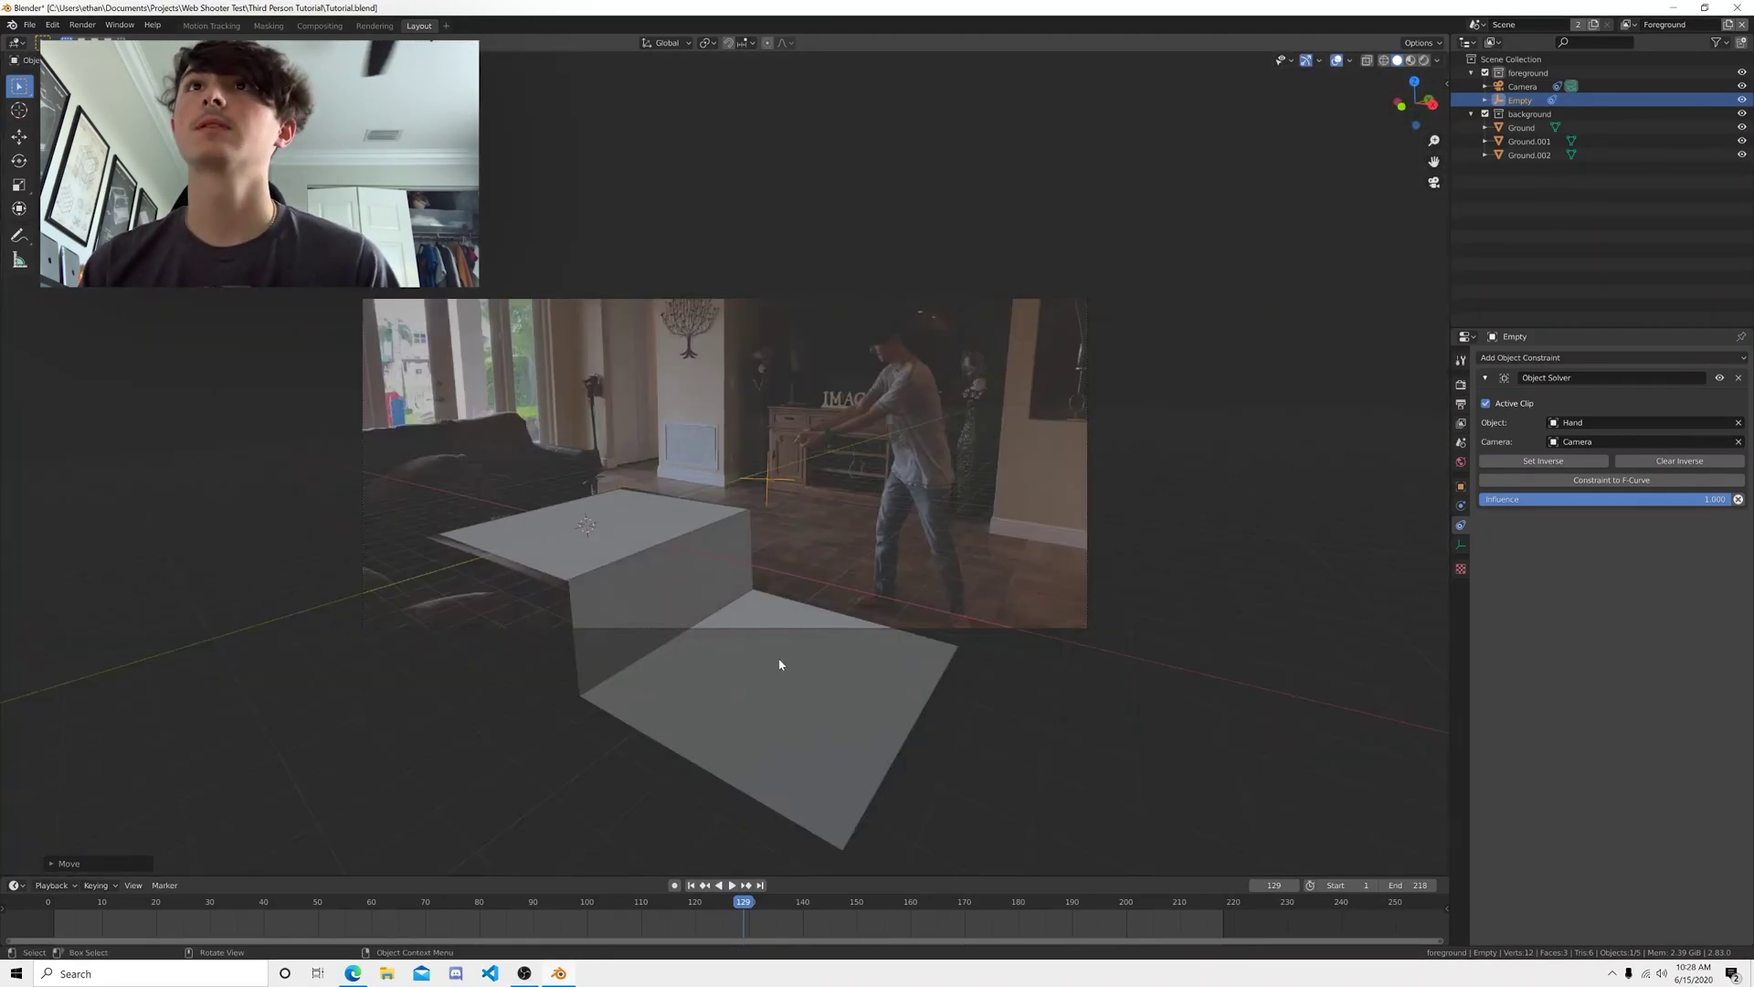
{"action": "key", "text": "g"}
{"action": "key", "text": "z"}
{"action": "key", "text": "x"}
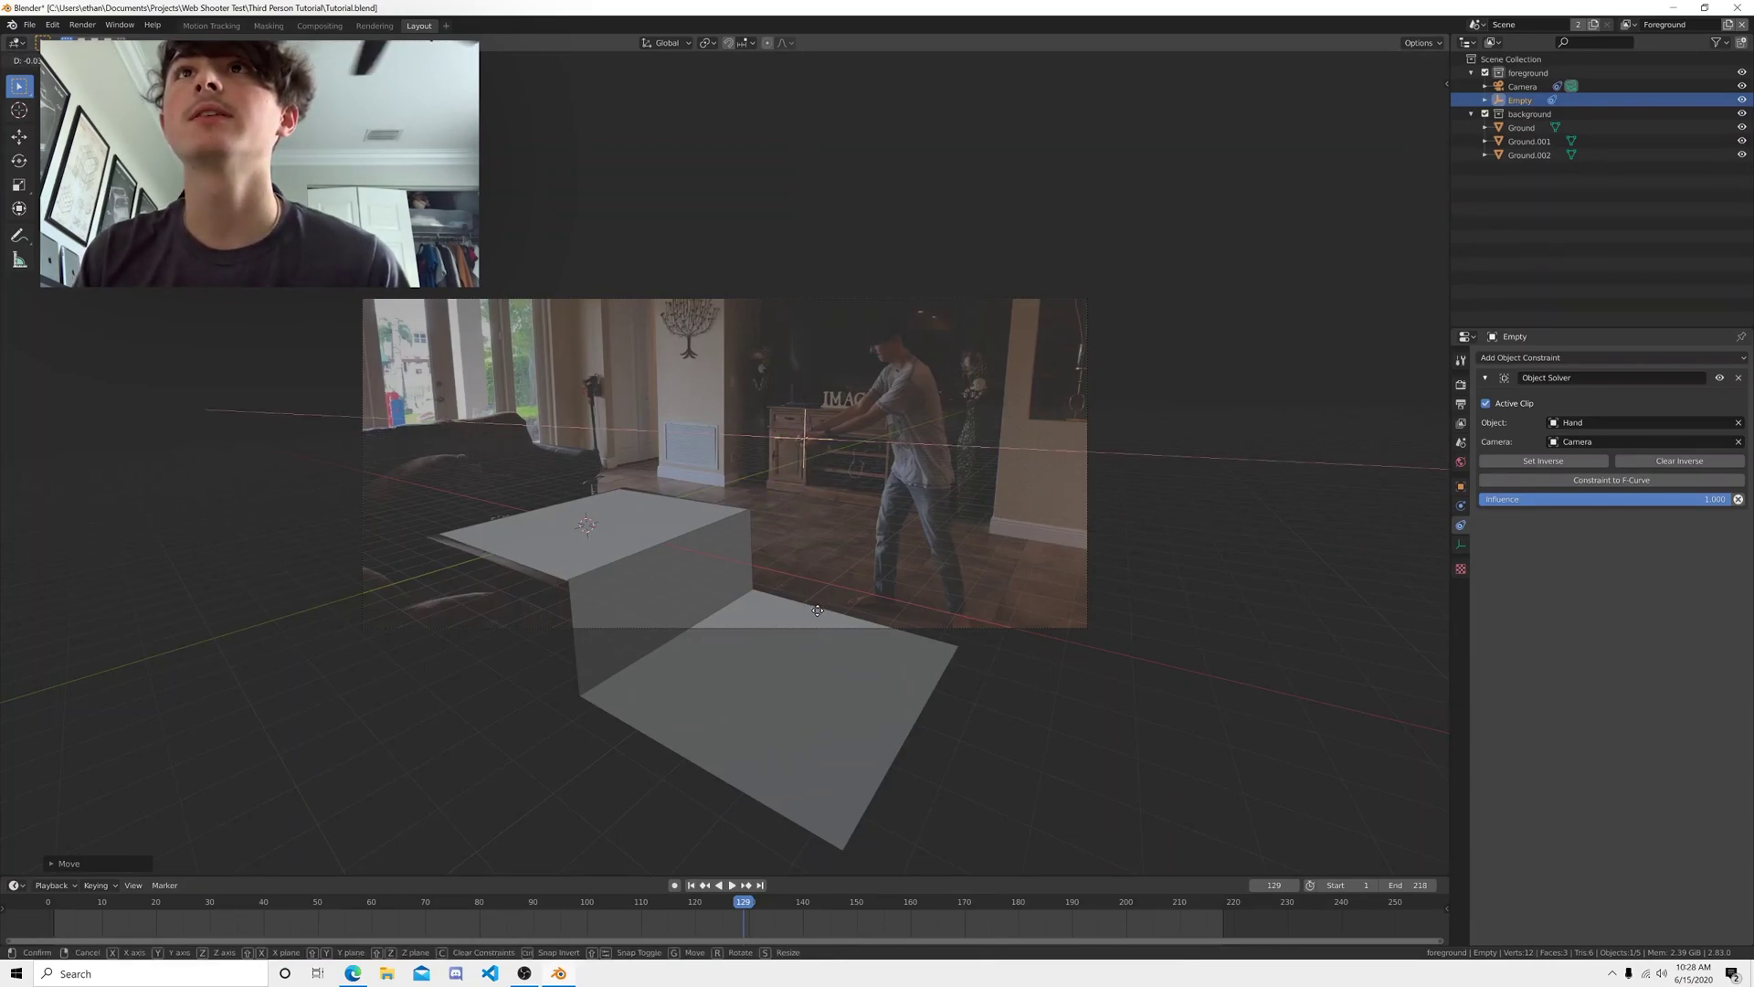
{"action": "left_click", "coordinate": [812, 613]}
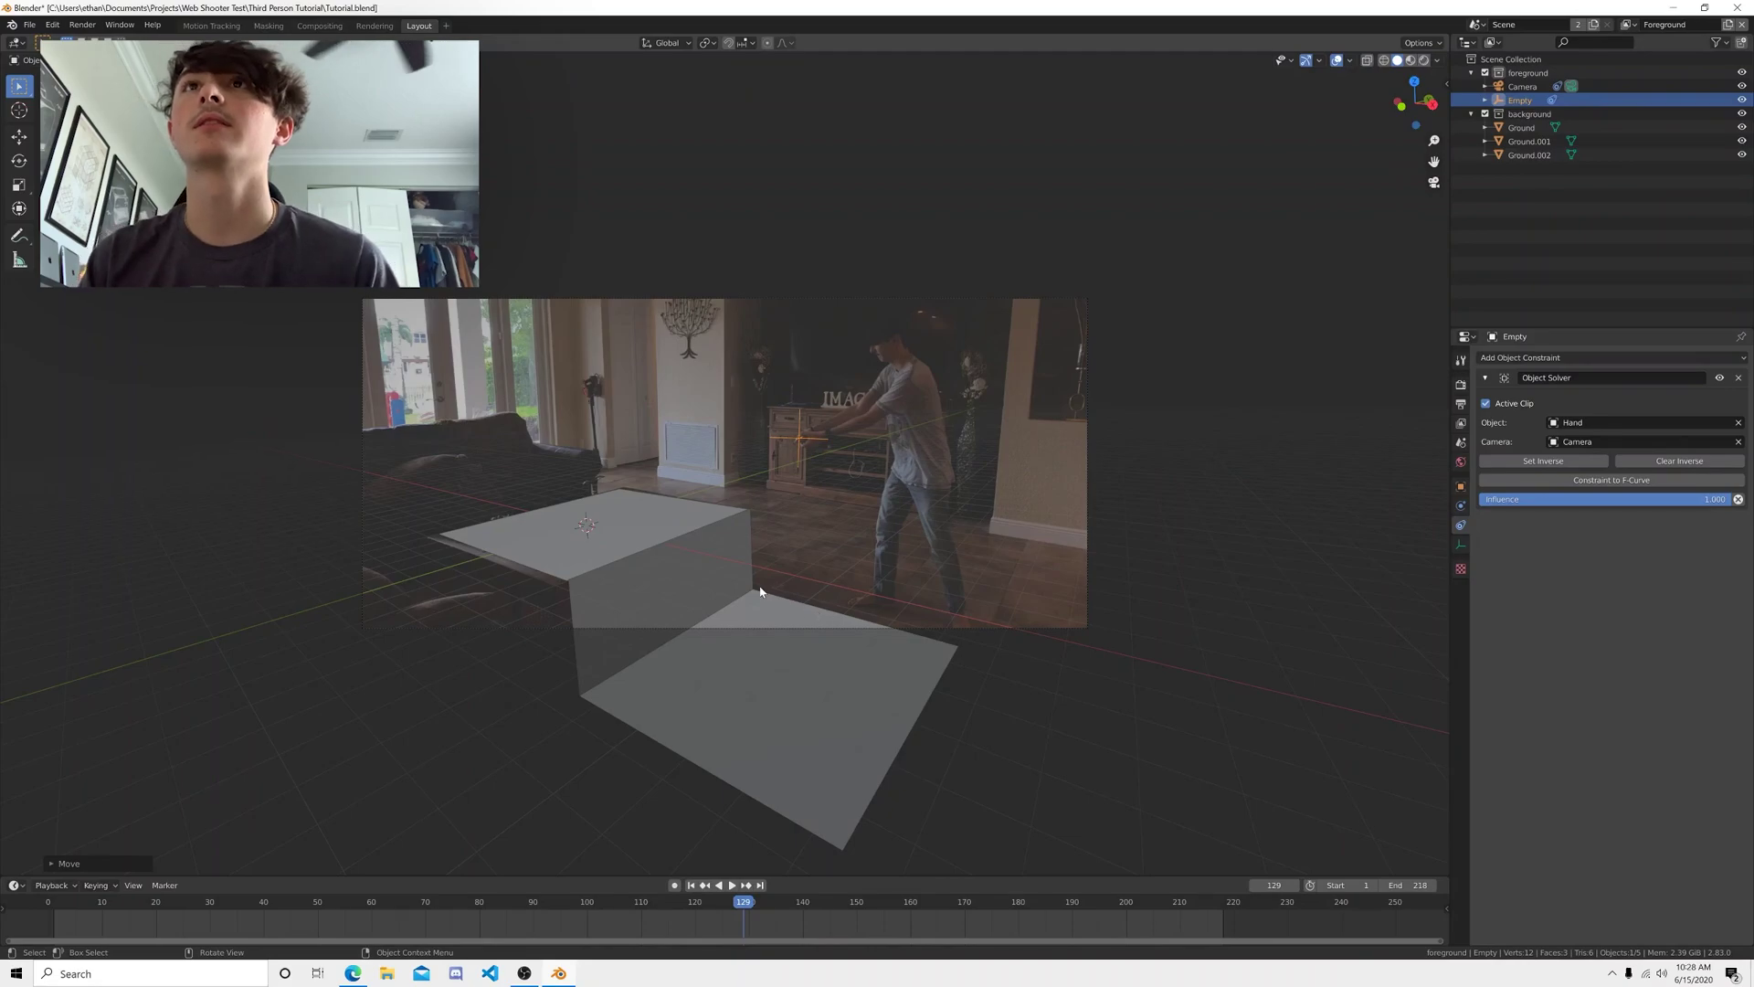
- Play the animation from an earlier frame and check how the empty follows the hand
{"action": "scroll", "coordinate": [760, 591], "scroll_direction": "up", "scroll_amount": 3}
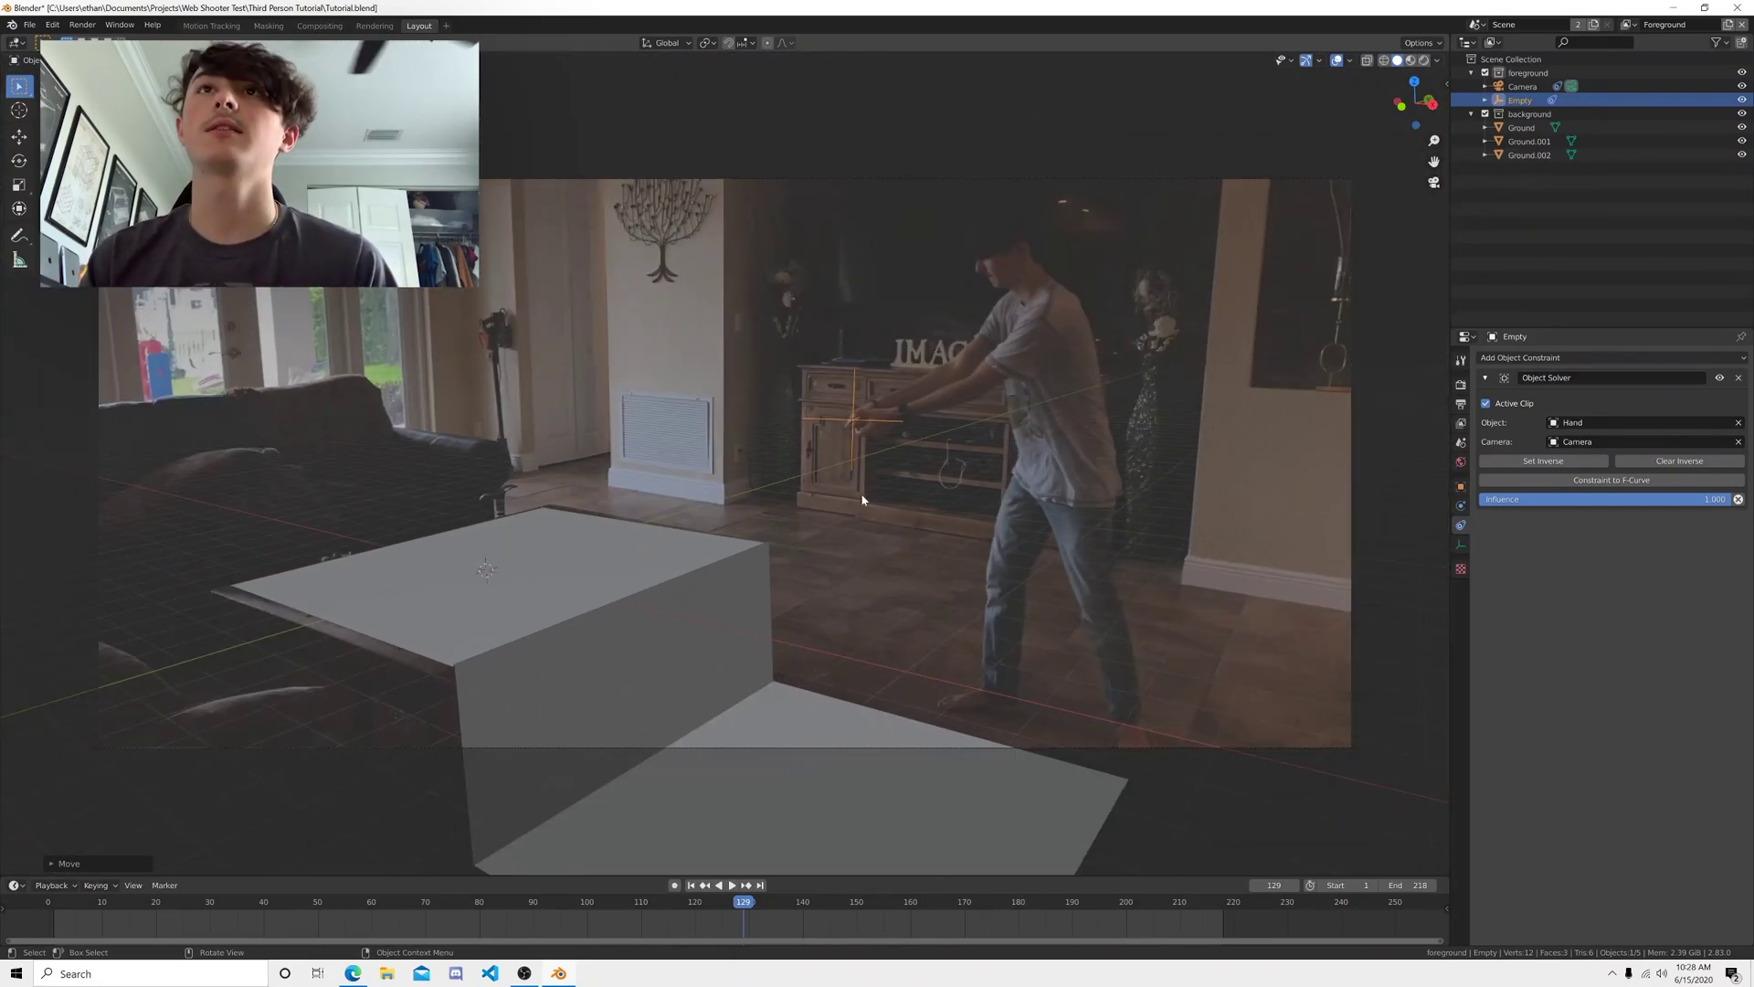
{"action": "key", "text": "space"}
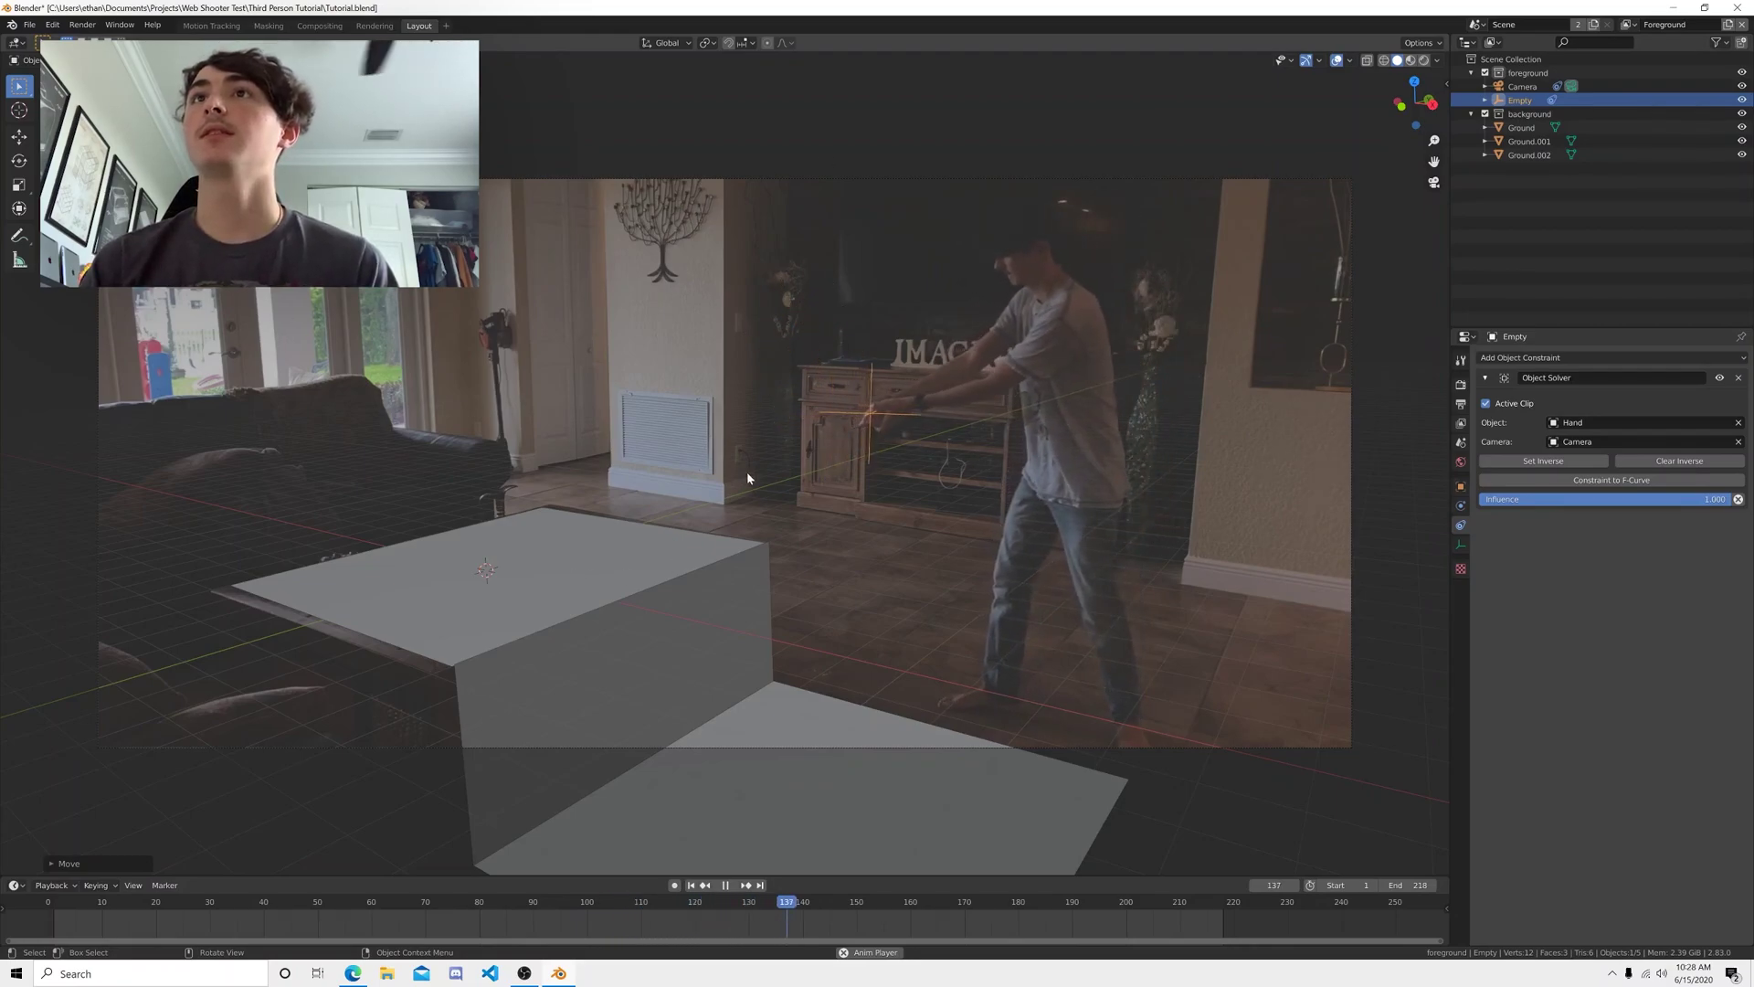
{"action": "key", "text": "space"}
{"action": "left_click_drag", "start_coordinate": [868, 899], "coordinate": [416, 896]}
{"action": "key", "text": "space"}
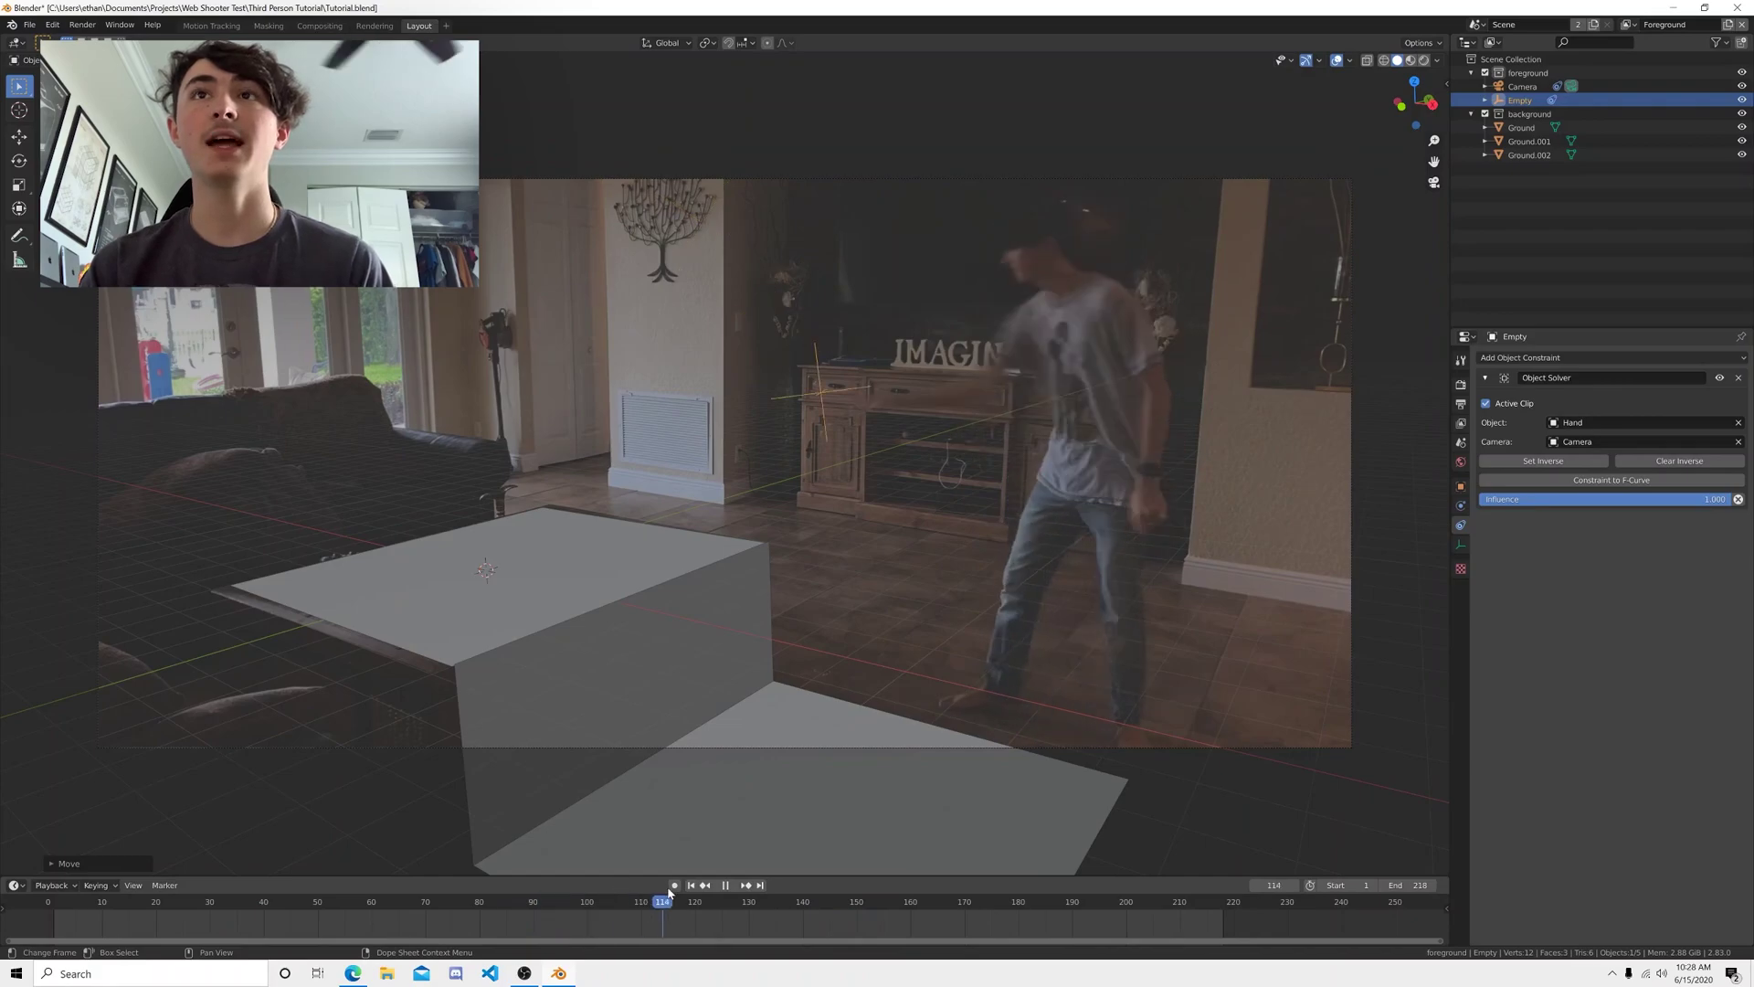
{"action": "key", "text": "space"}
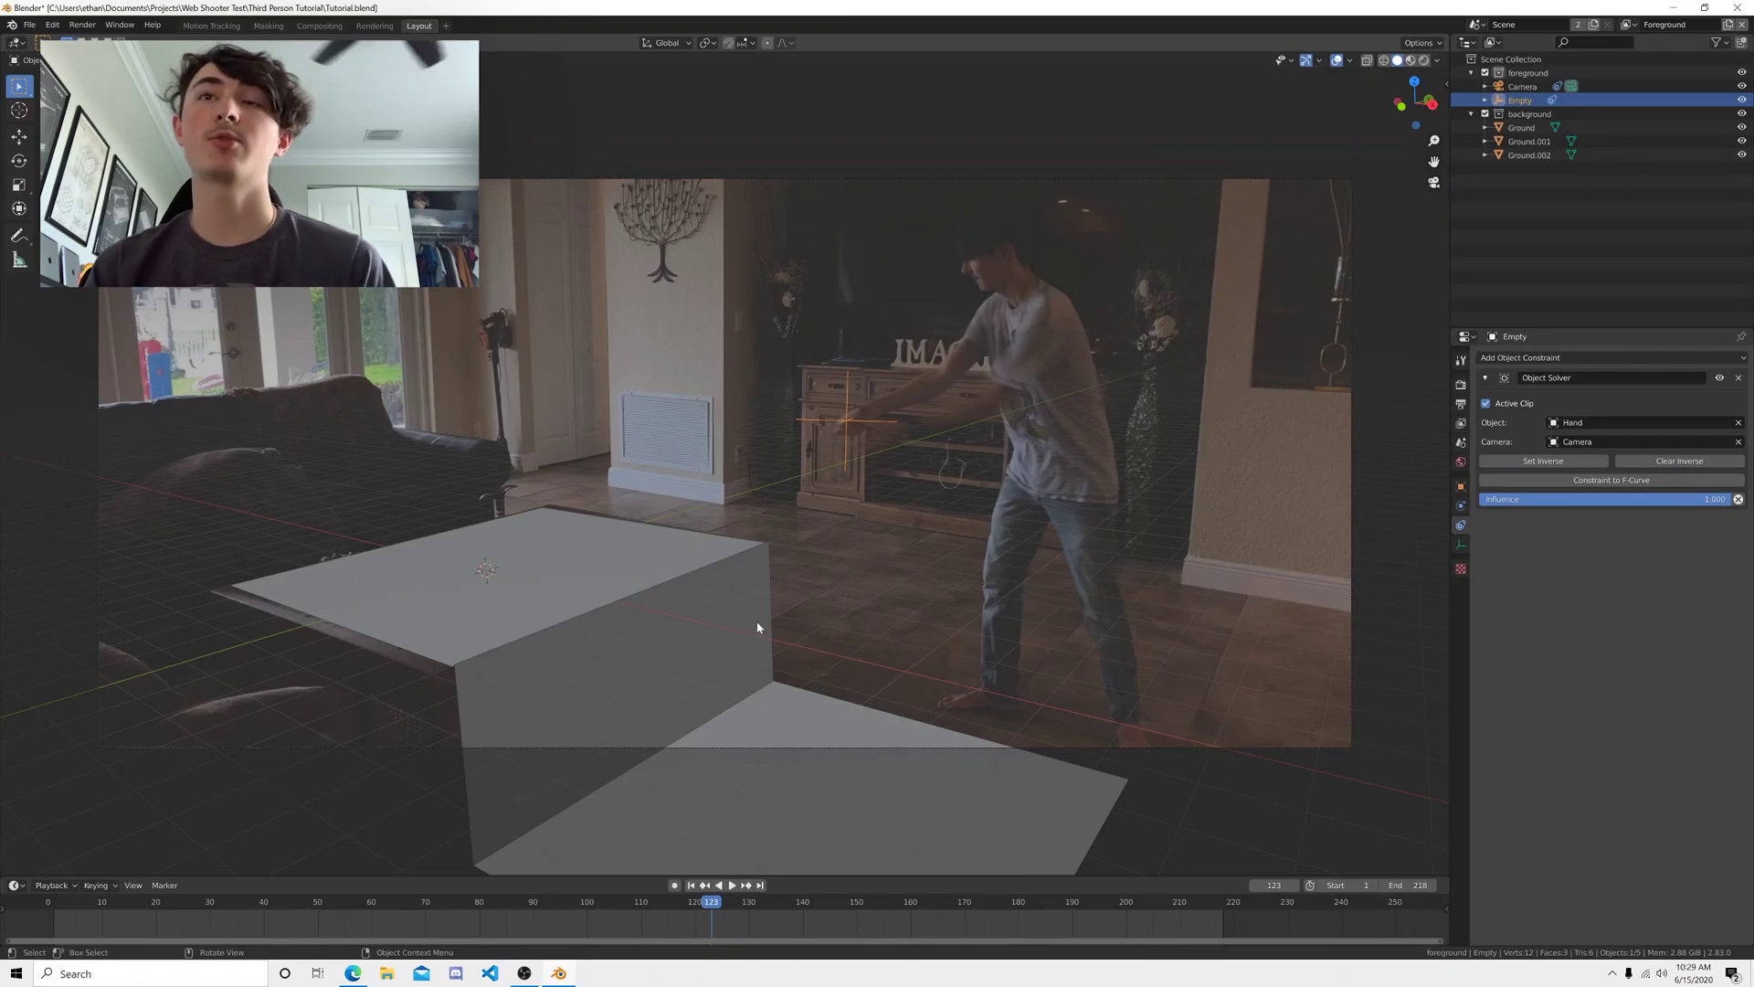
- Add a second plain axes empty on the table plane
{"action": "middle_click_drag", "start_coordinate": [889, 619], "coordinate": [767, 567]}
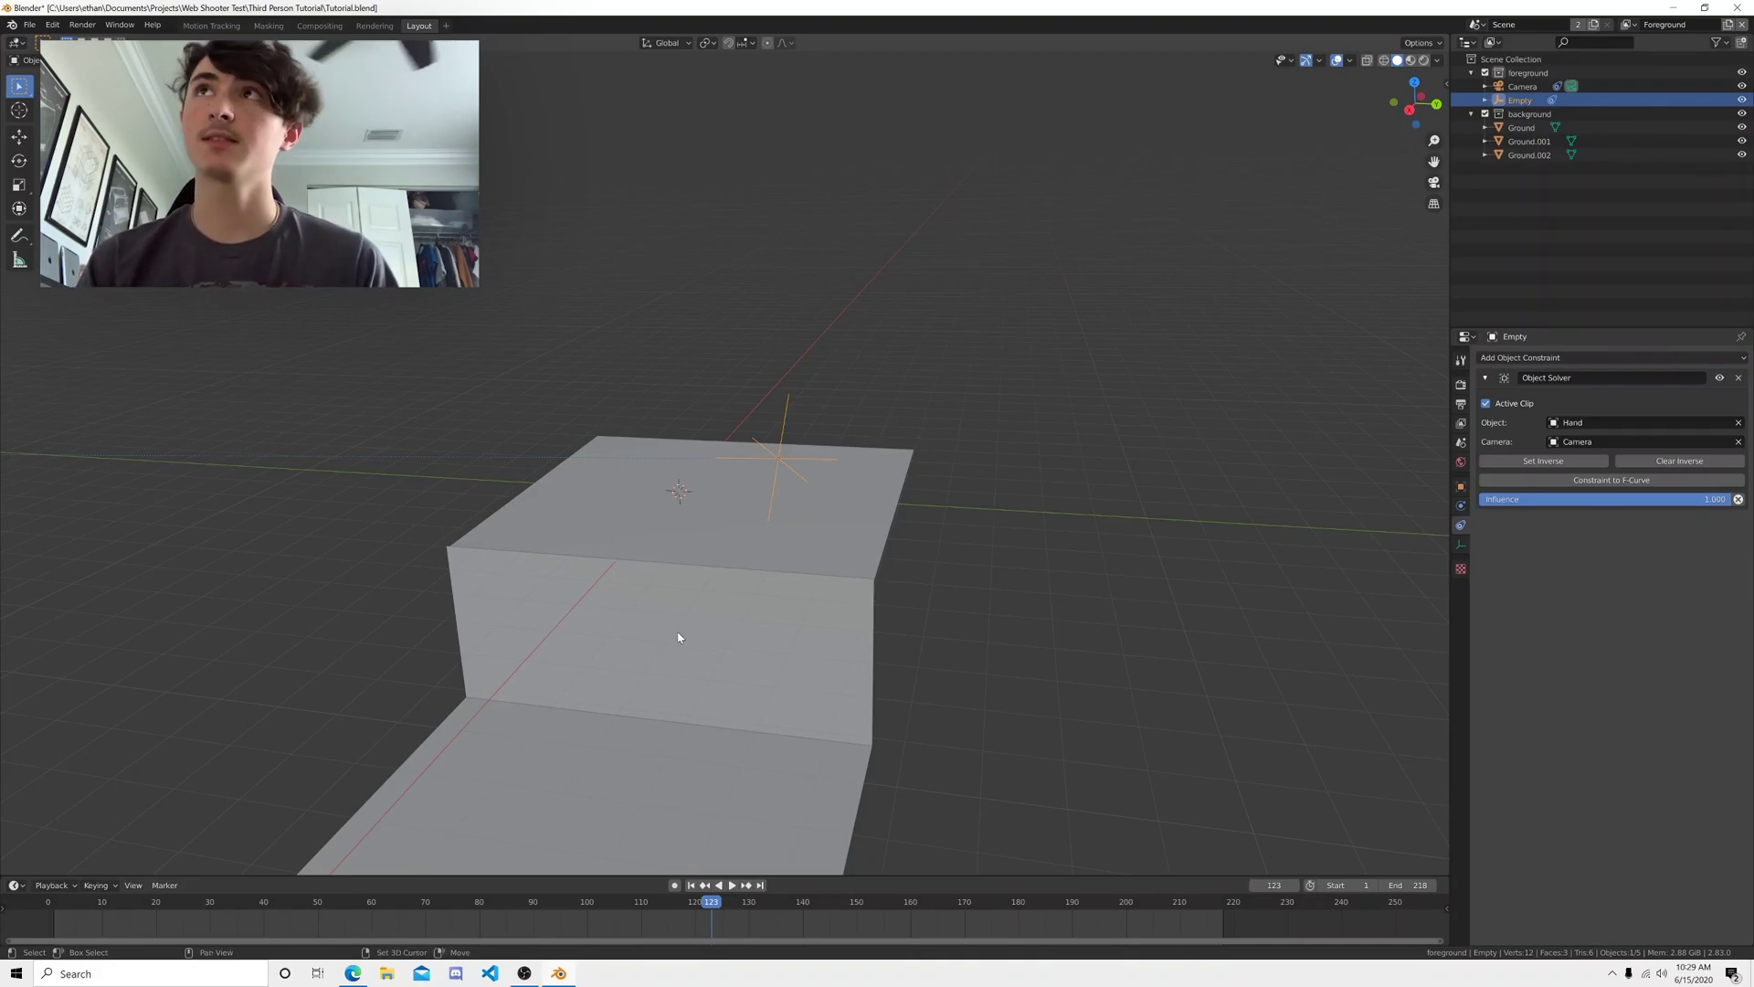
{"action": "key", "text": "shift+a"}
{"action": "mouse_move", "coordinate": [679, 637]}
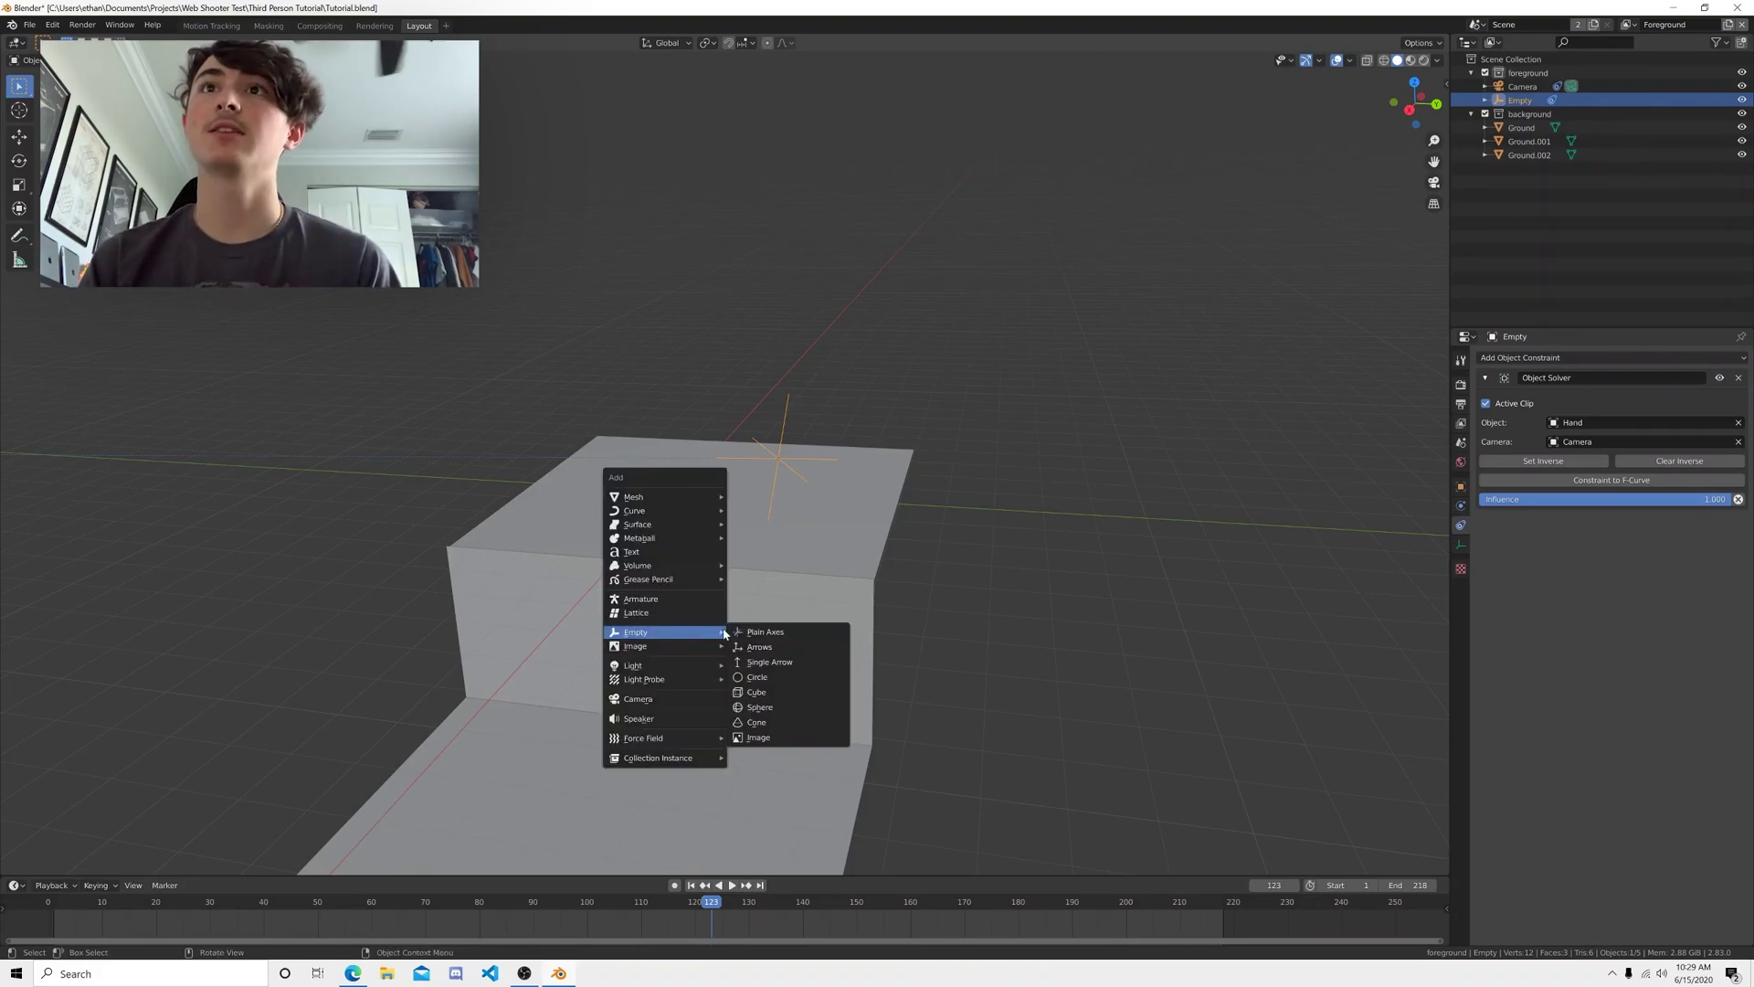
{"action": "left_click", "coordinate": [788, 633]}
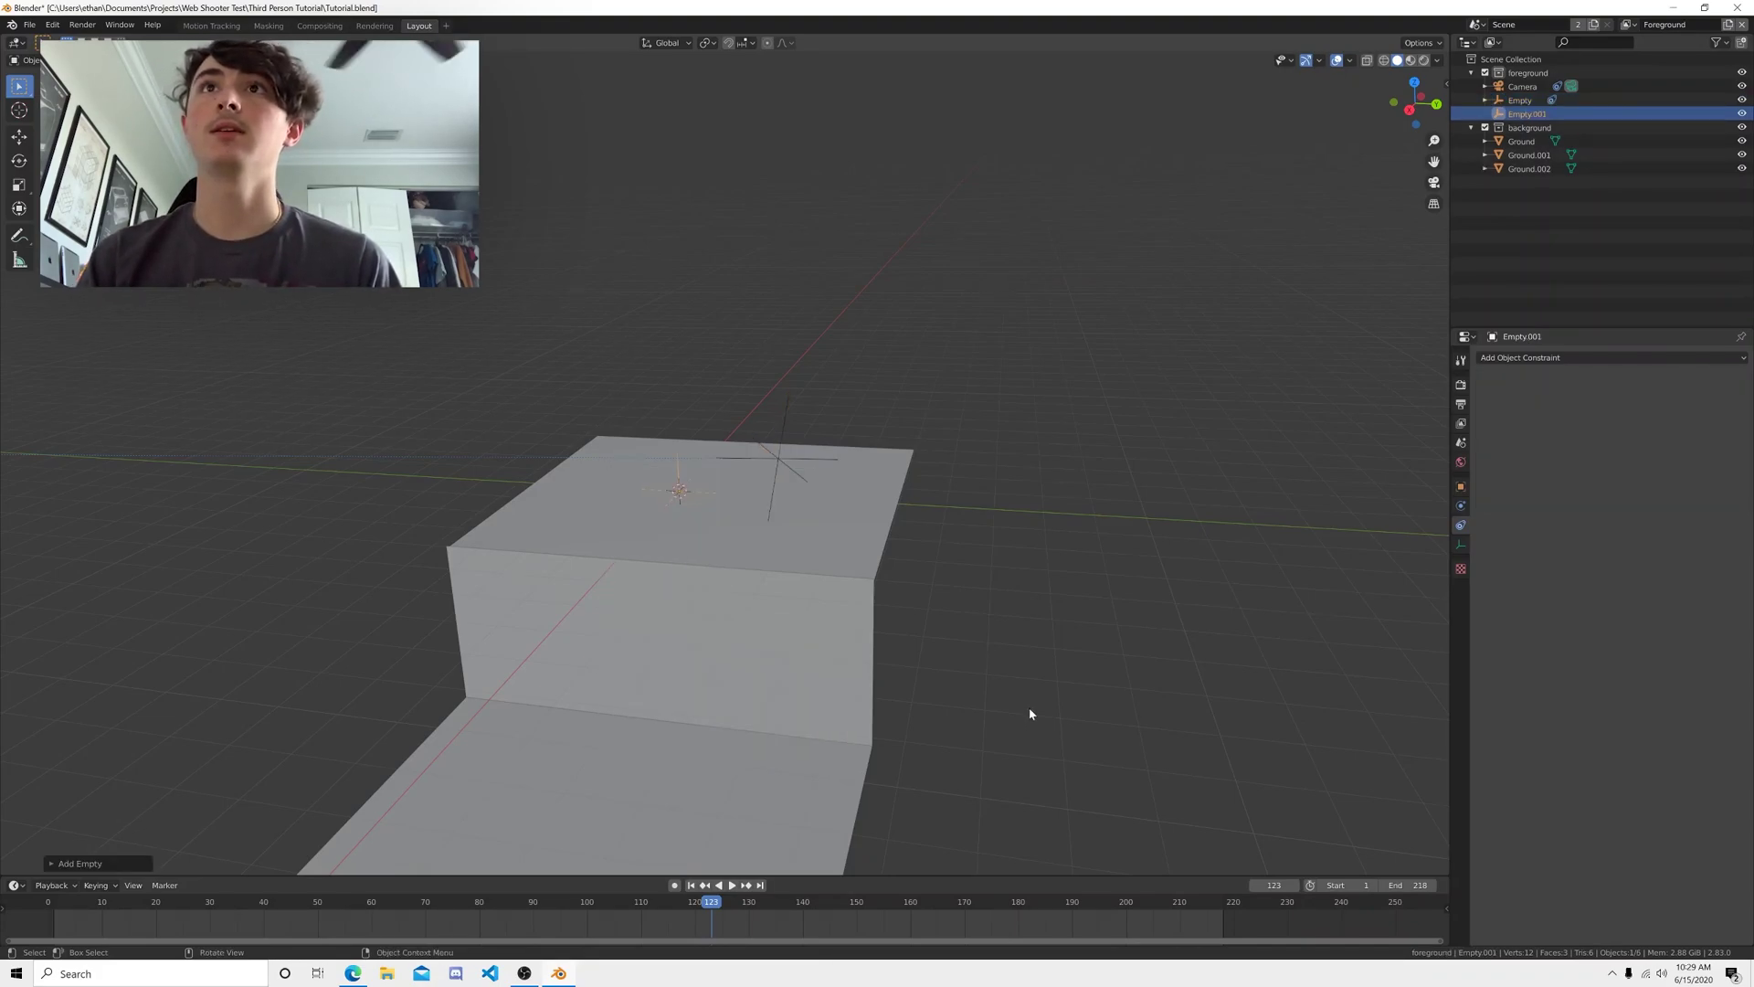
- Rename the hand-tracked empty Shooter and the new empty on the table Target
{"action": "left_click", "coordinate": [1519, 101]}
{"action": "double_click", "coordinate": [1520, 101]}
{"action": "type", "text": "Shooter"}
{"action": "key", "text": "Return"}
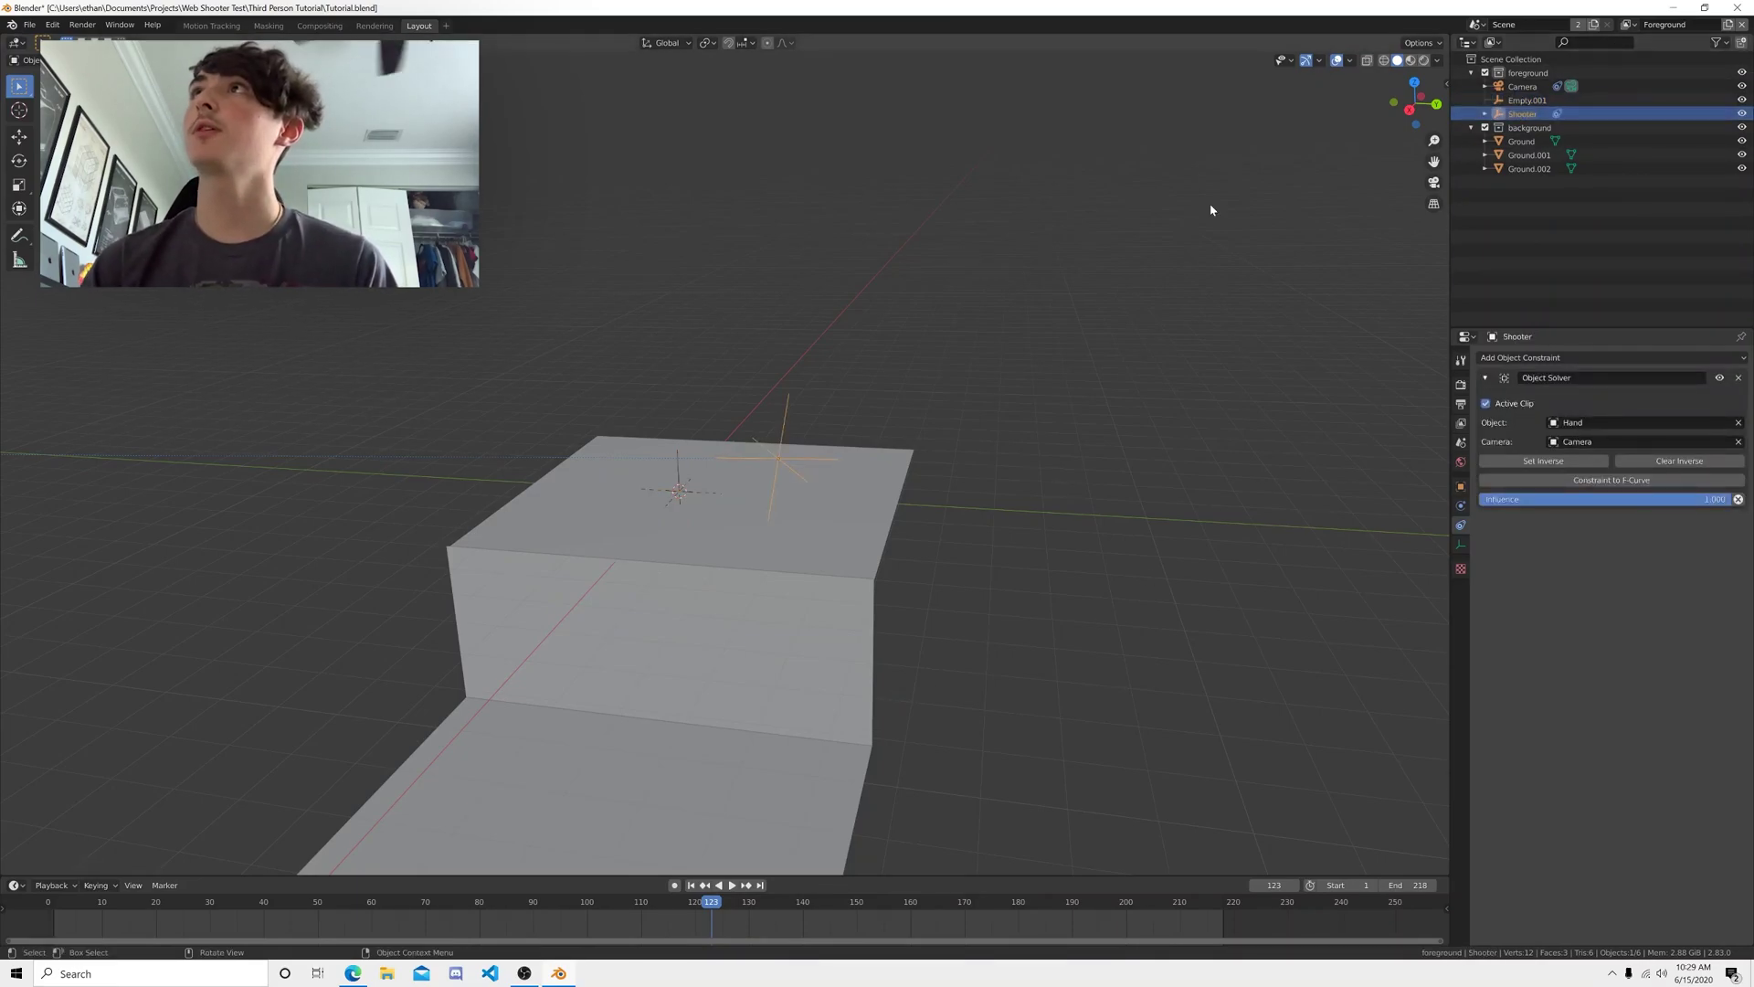
{"action": "left_click", "coordinate": [1532, 100]}
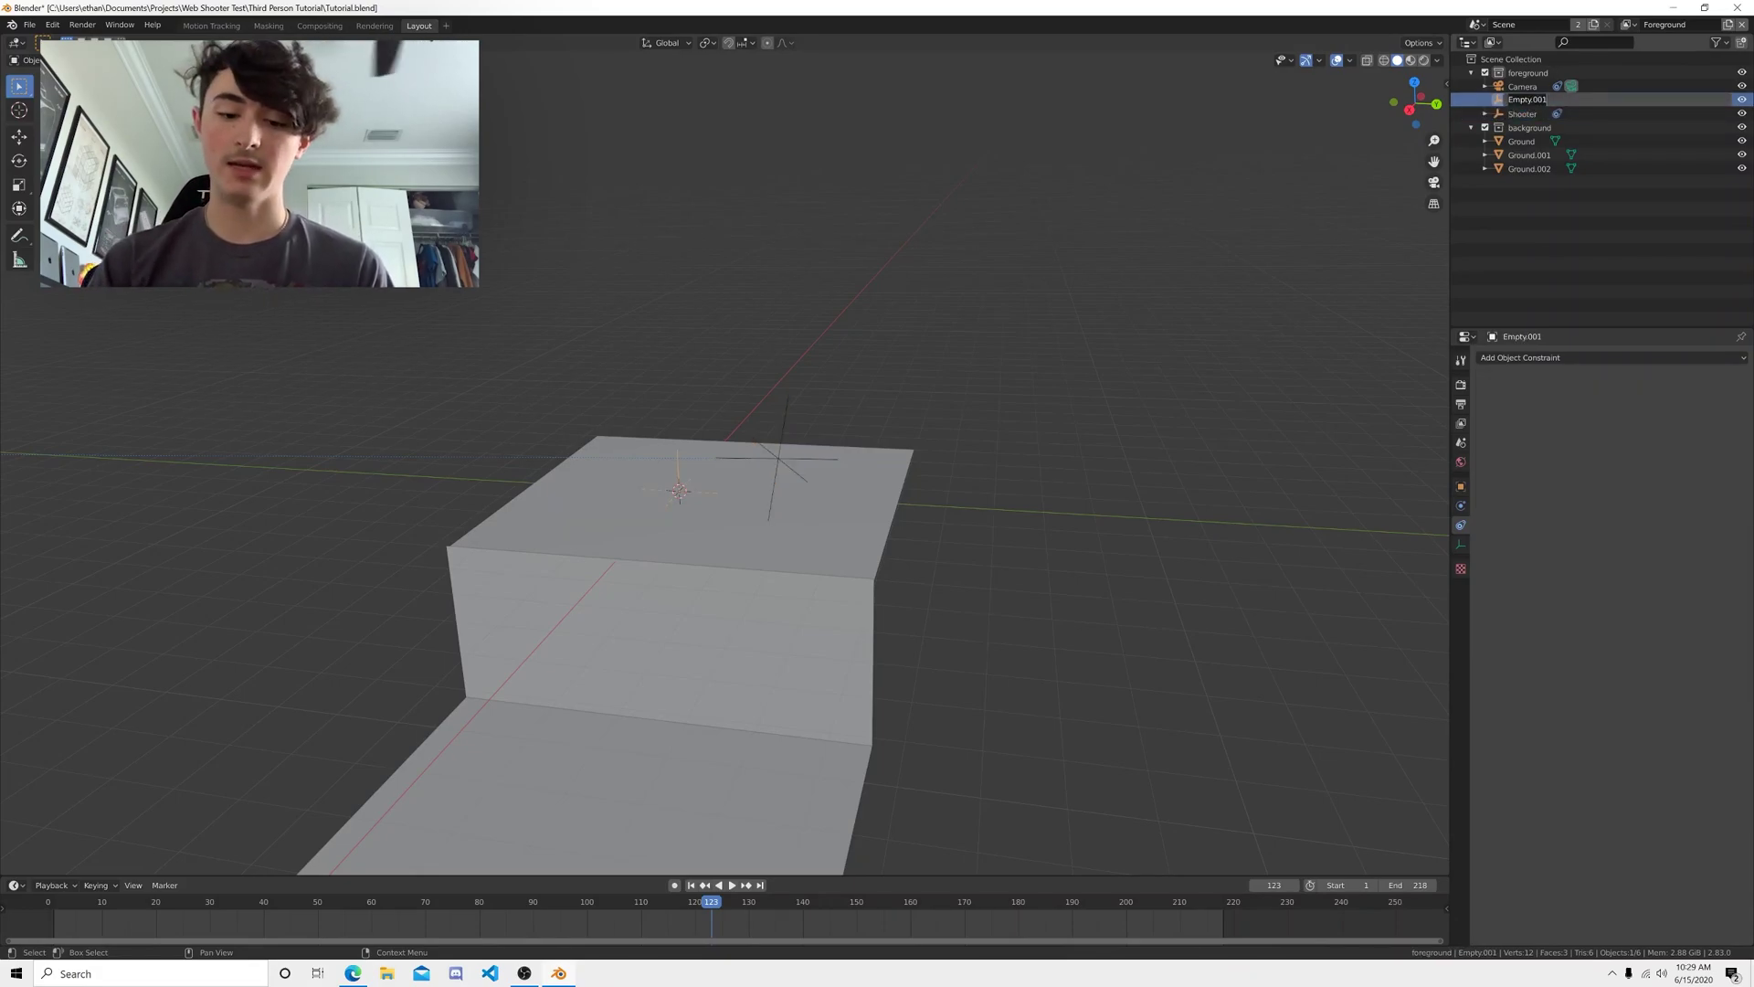
{"action": "type", "text": "Target"}
{"action": "key", "text": "Return"}
- Move the Target empty across the table plane to near its corner closest to the Shooter empty
{"action": "middle_click_drag", "start_coordinate": [840, 547], "coordinate": [875, 581]}
{"action": "key", "text": "g"}
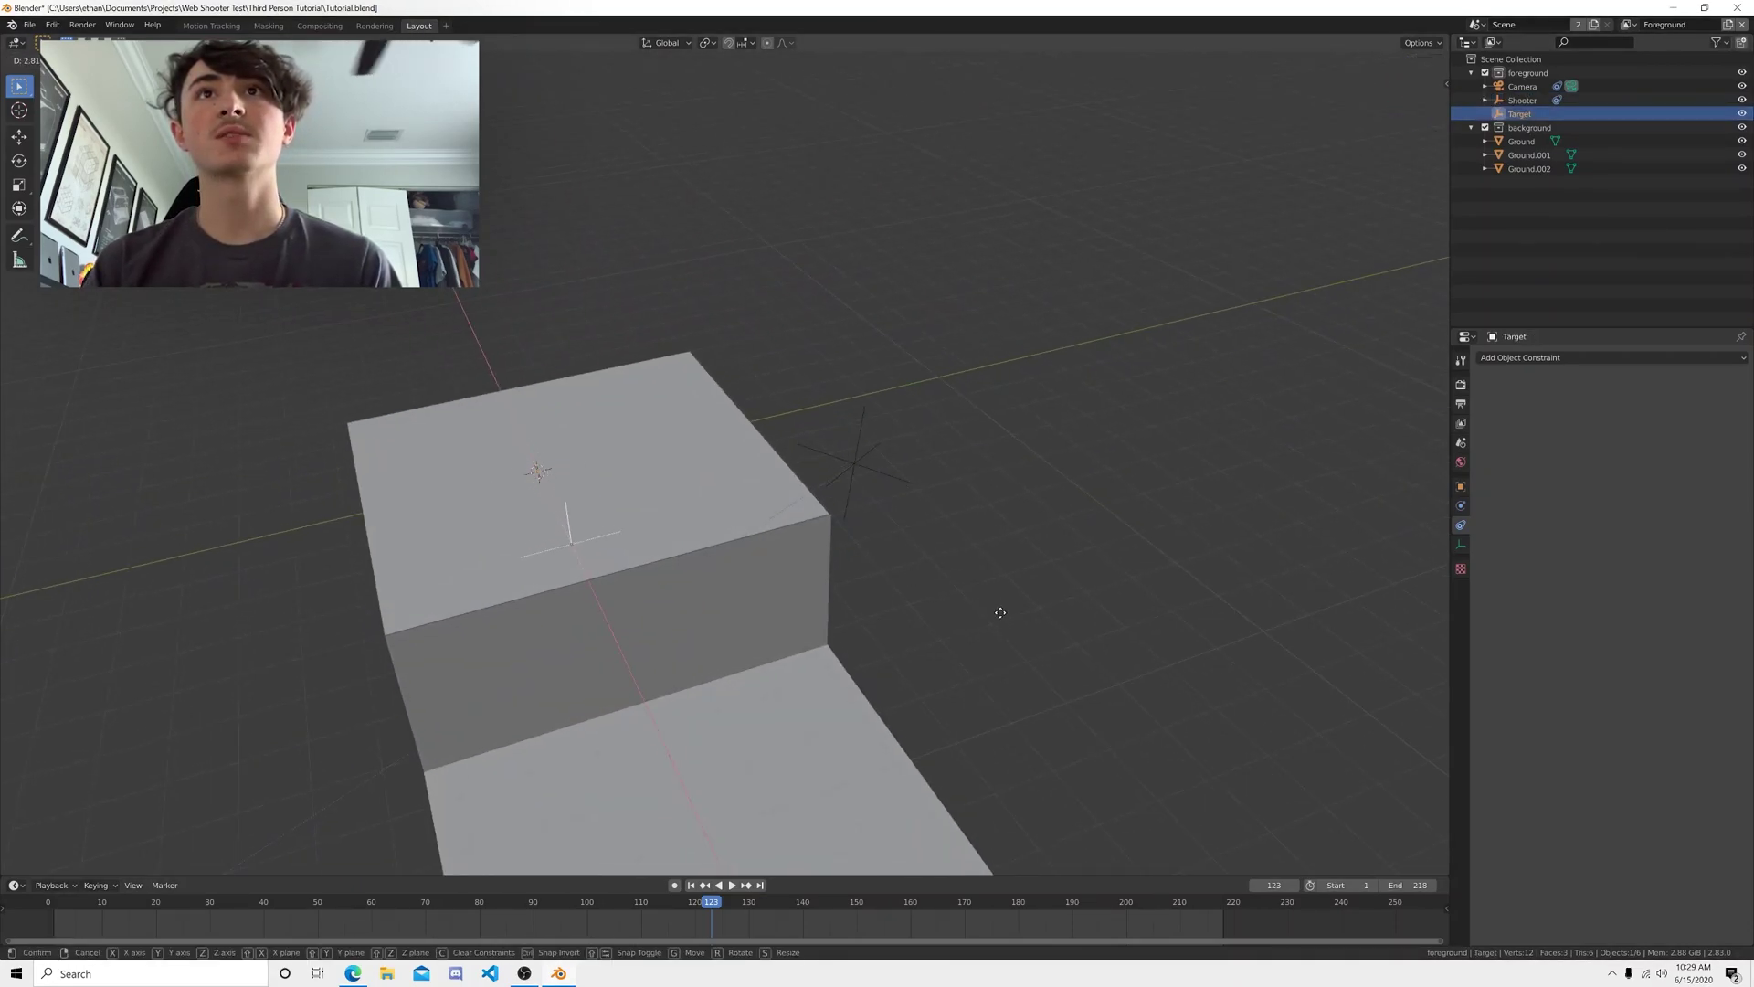
{"action": "left_click", "coordinate": [1161, 591]}
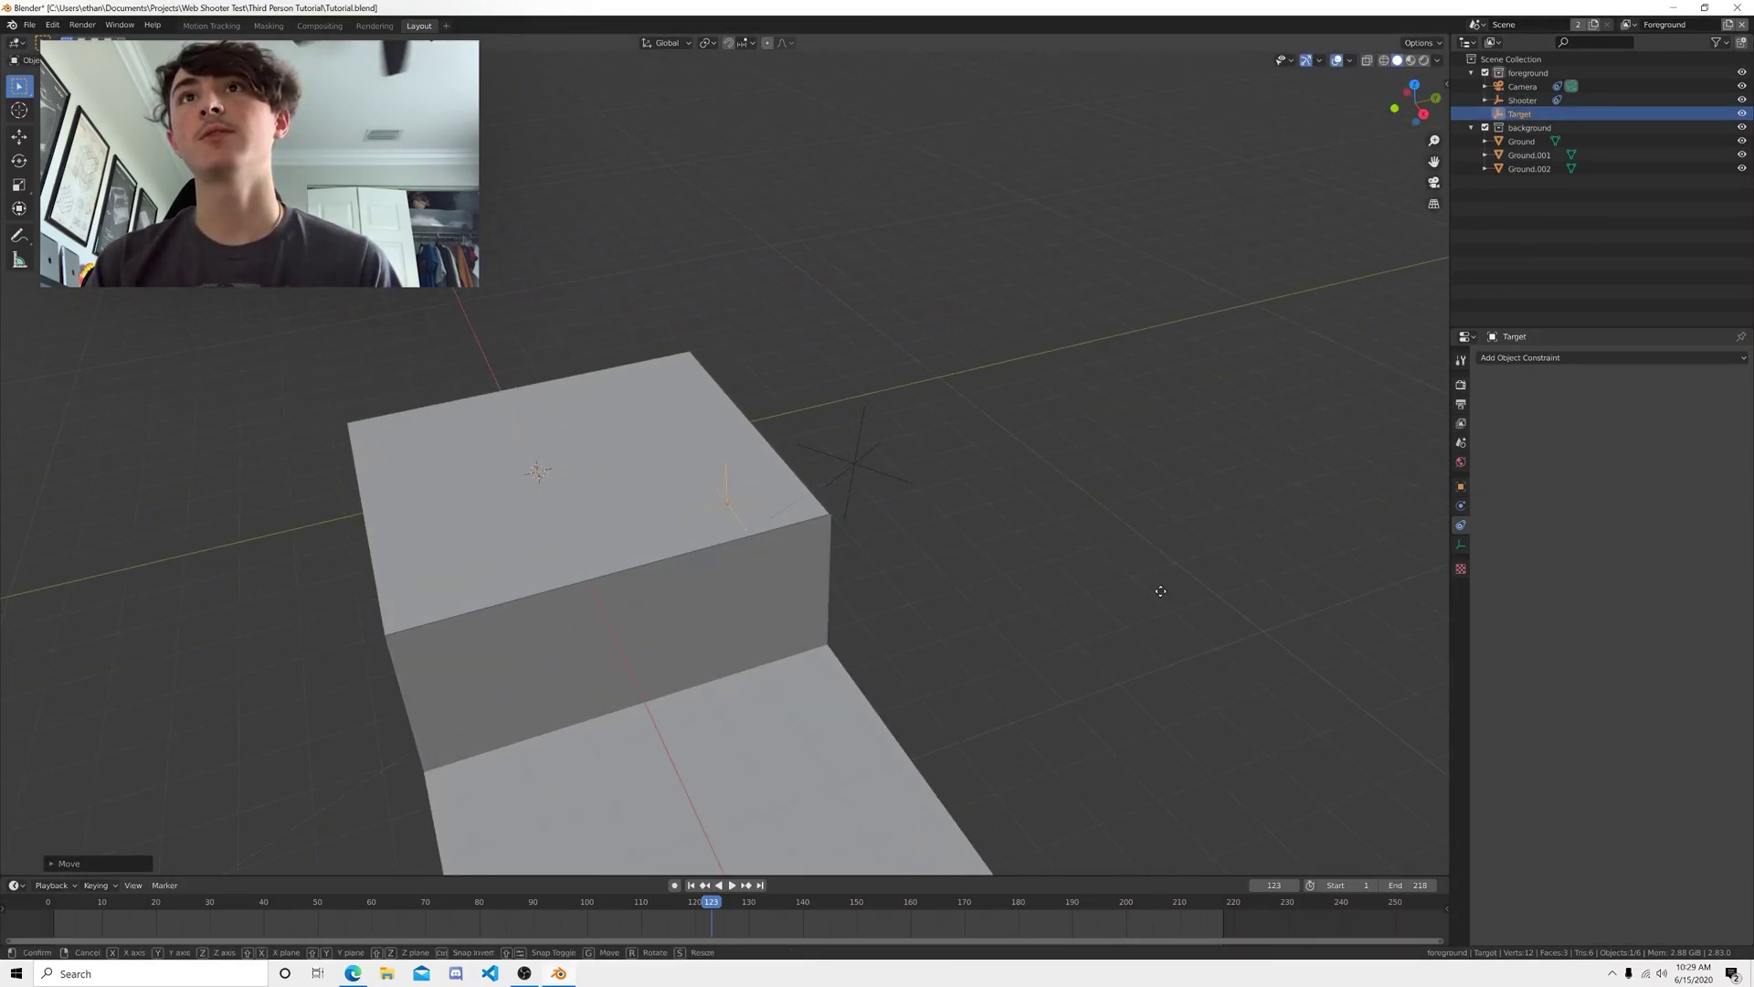
{"action": "key", "text": "KP_0"}
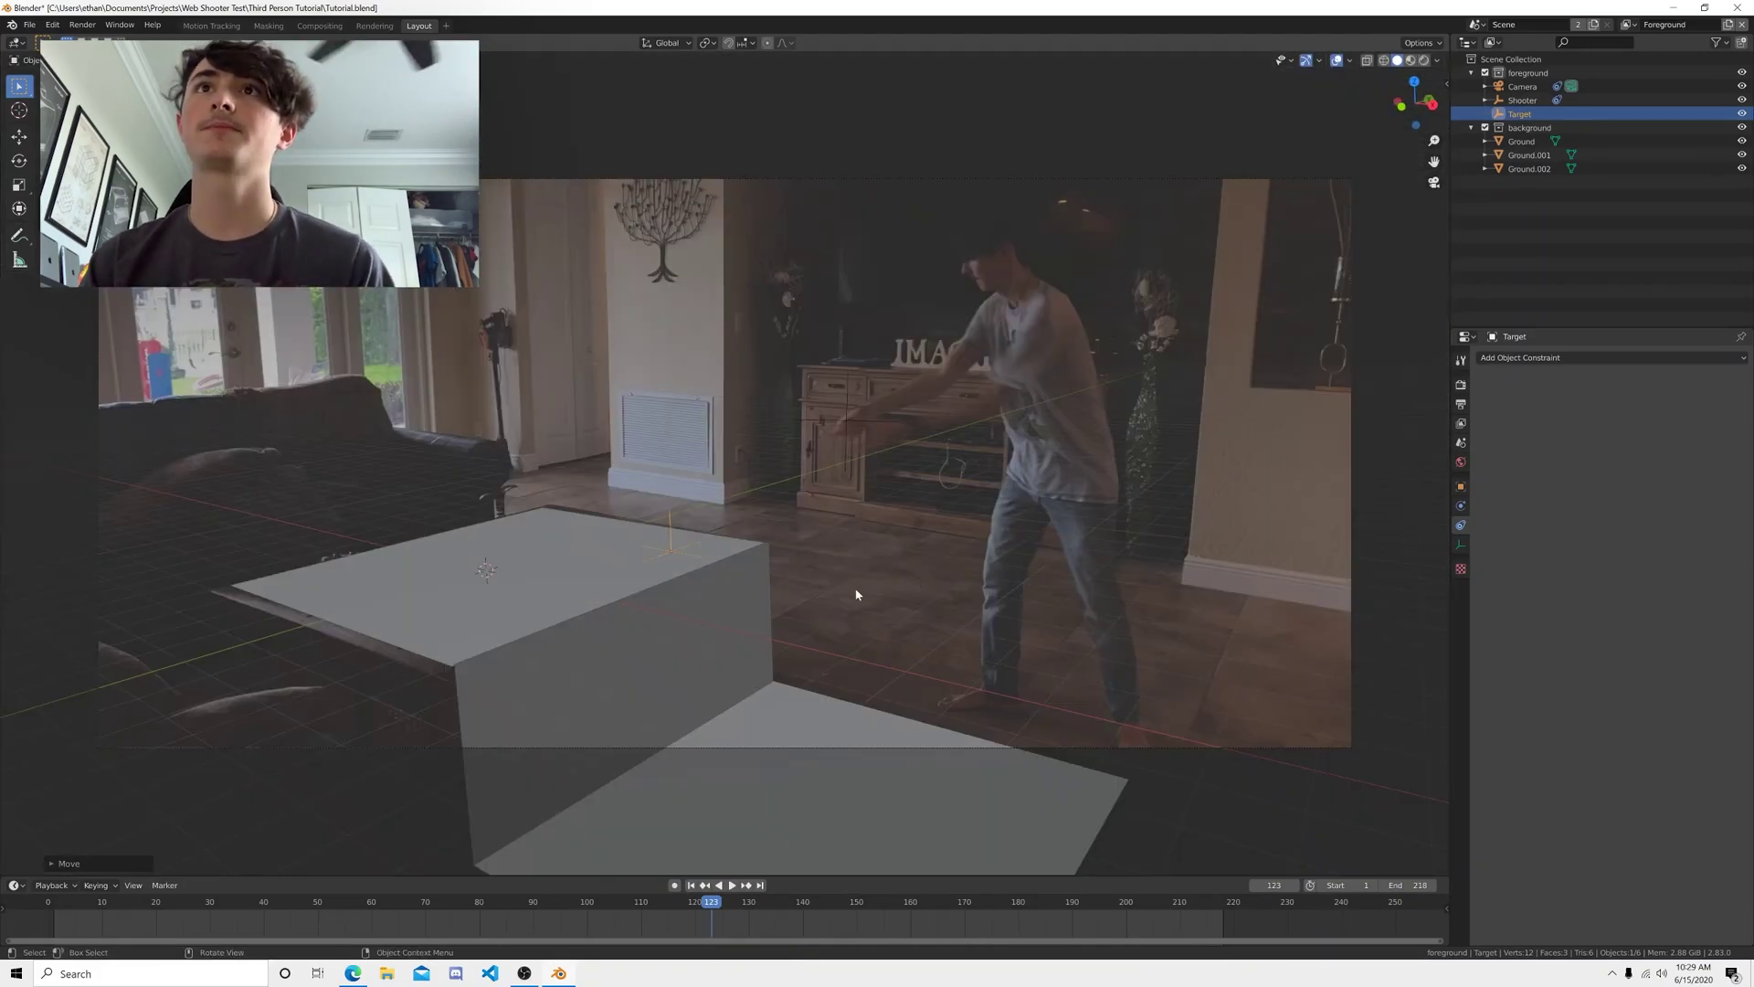
- Select the Shooter empty and snap the 3D cursor to it
{"action": "mouse_move", "coordinate": [1011, 581]}
{"action": "middle_mouse_down"}
{"action": "mouse_move", "coordinate": [941, 603]}
{"action": "mouse_move", "coordinate": [1014, 603]}
{"action": "mouse_move", "coordinate": [991, 603]}
{"action": "middle_mouse_up"}
{"action": "left_click", "coordinate": [886, 444]}
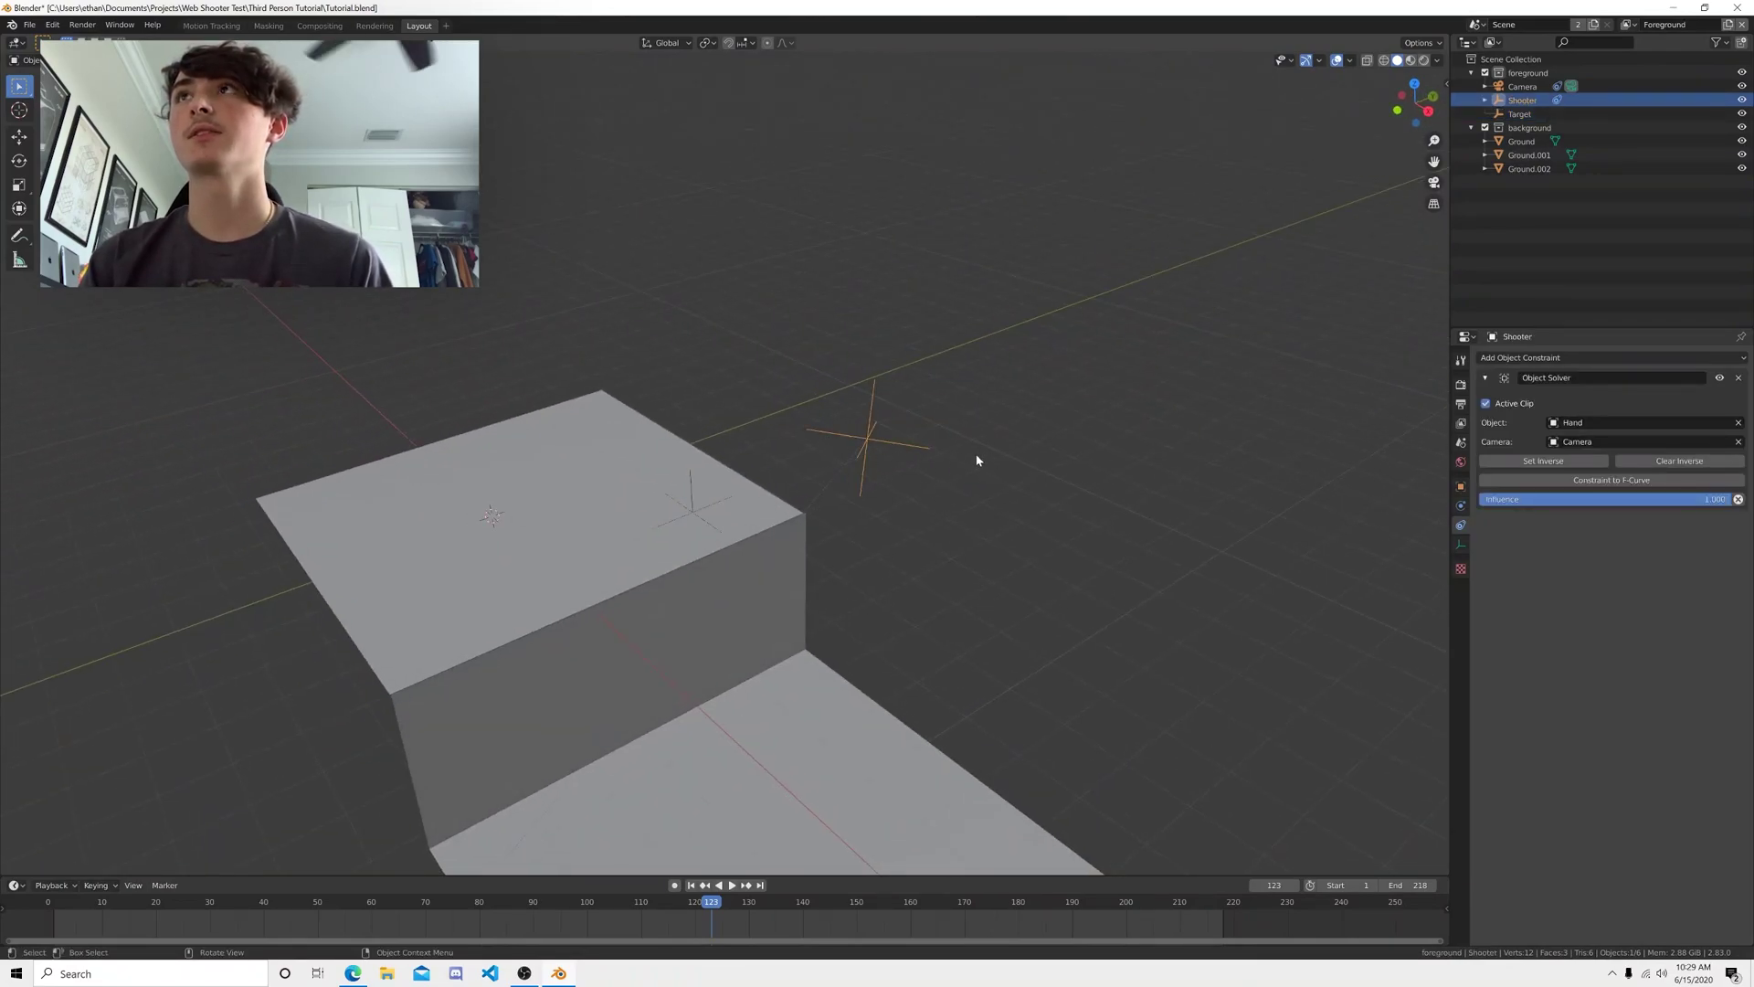
{"action": "right_click", "coordinate": [941, 539]}
{"action": "key", "text": "Escape"}
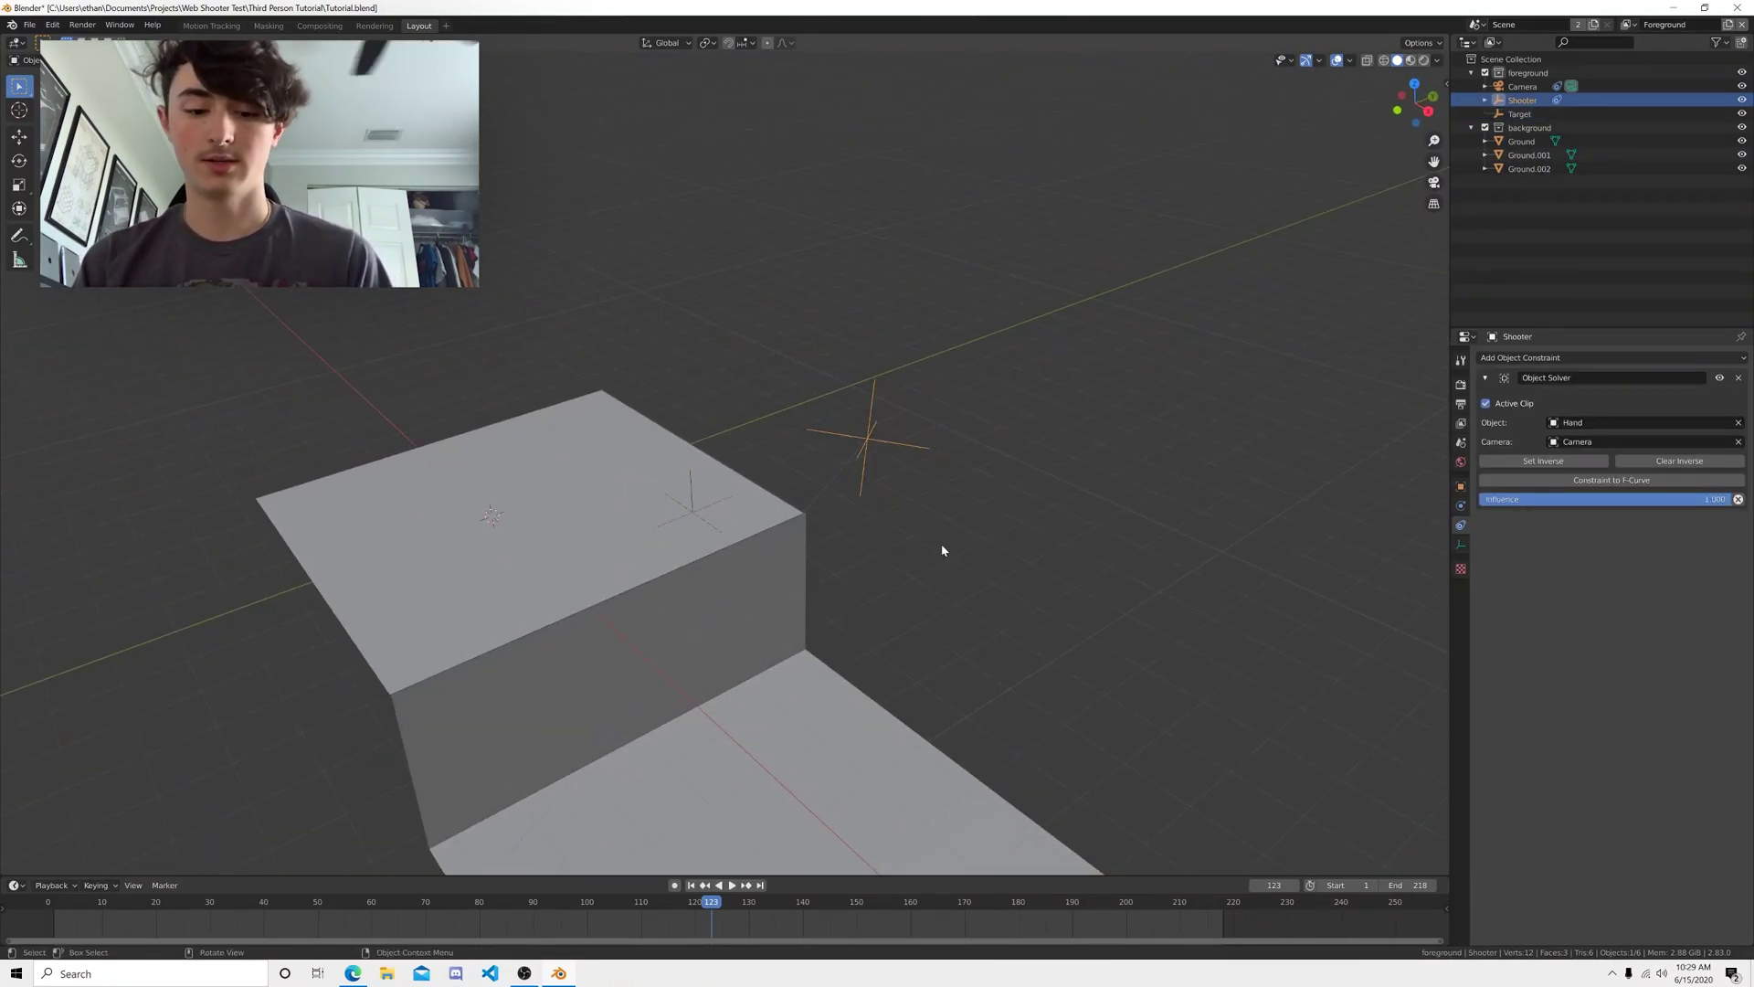
{"action": "key", "text": "shift+s"}
{"action": "left_click", "coordinate": [966, 569]}
{"action": "middle_click_drag", "start_coordinate": [882, 535], "coordinate": [846, 497]}
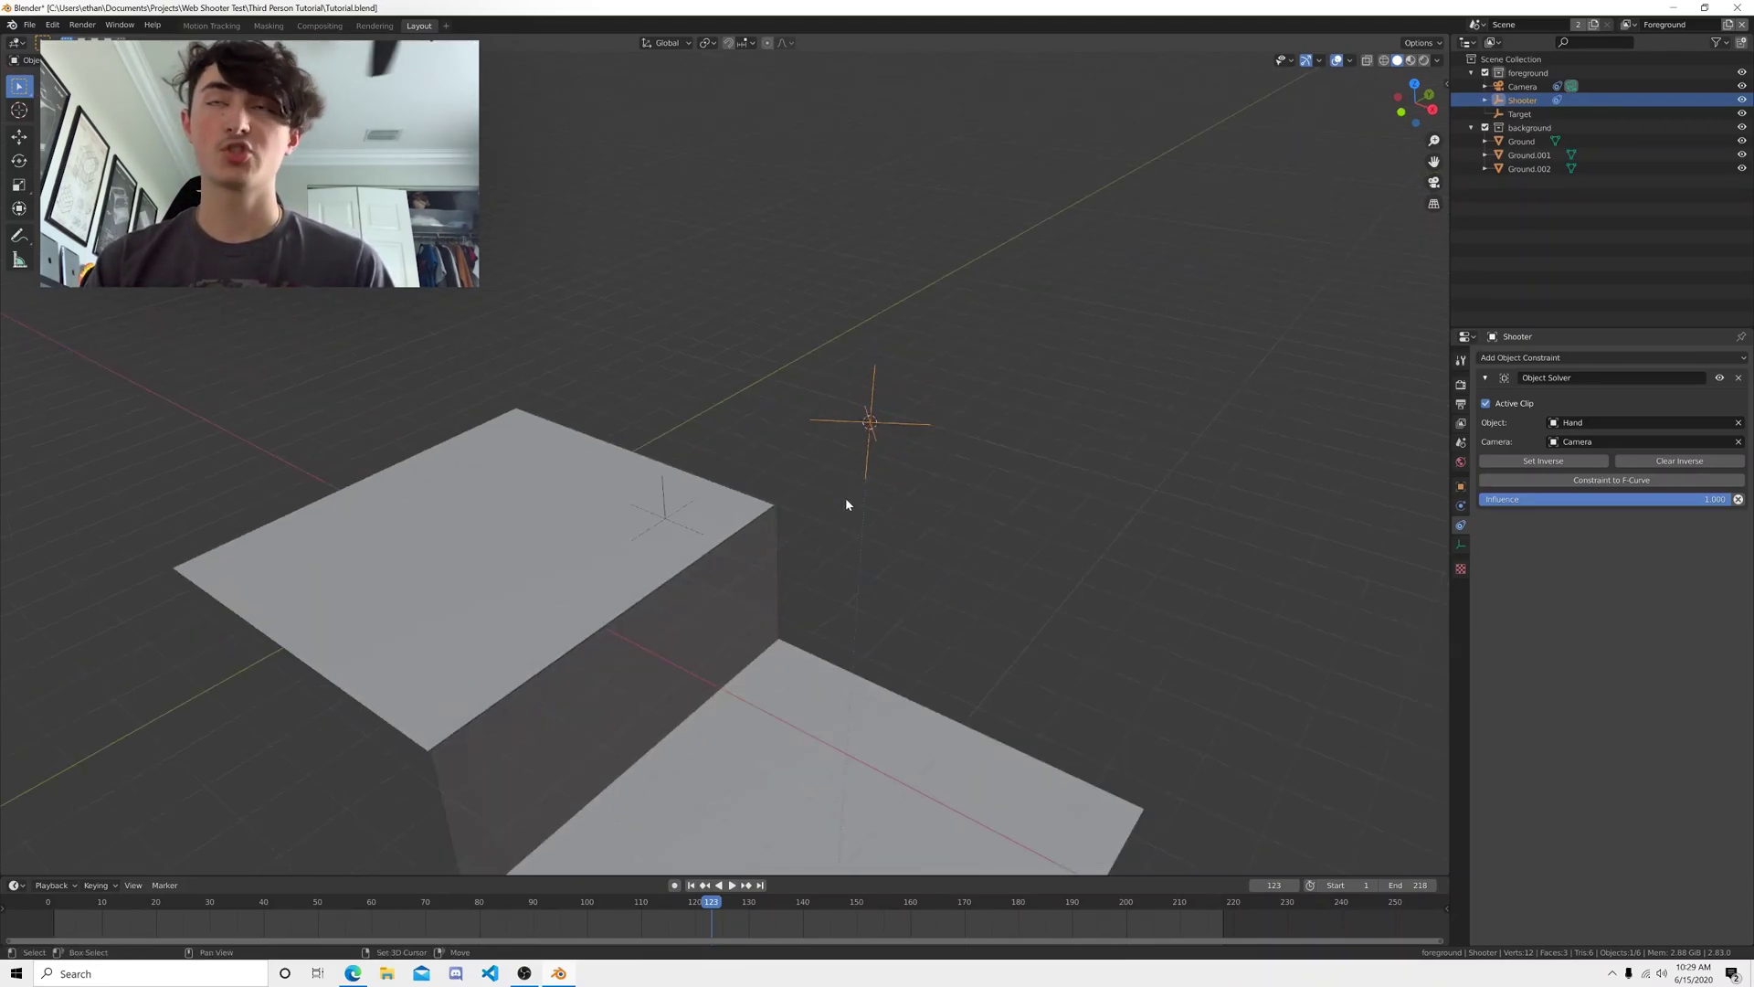
- Add a mesh plane at the 3D cursor on the Shooter empty
{"action": "key", "text": "shift+a"}
{"action": "mouse_move", "coordinate": [823, 360]}
{"action": "left_click", "coordinate": [955, 364]}
{"action": "middle_click_drag", "start_coordinate": [1120, 534], "coordinate": [779, 542]}
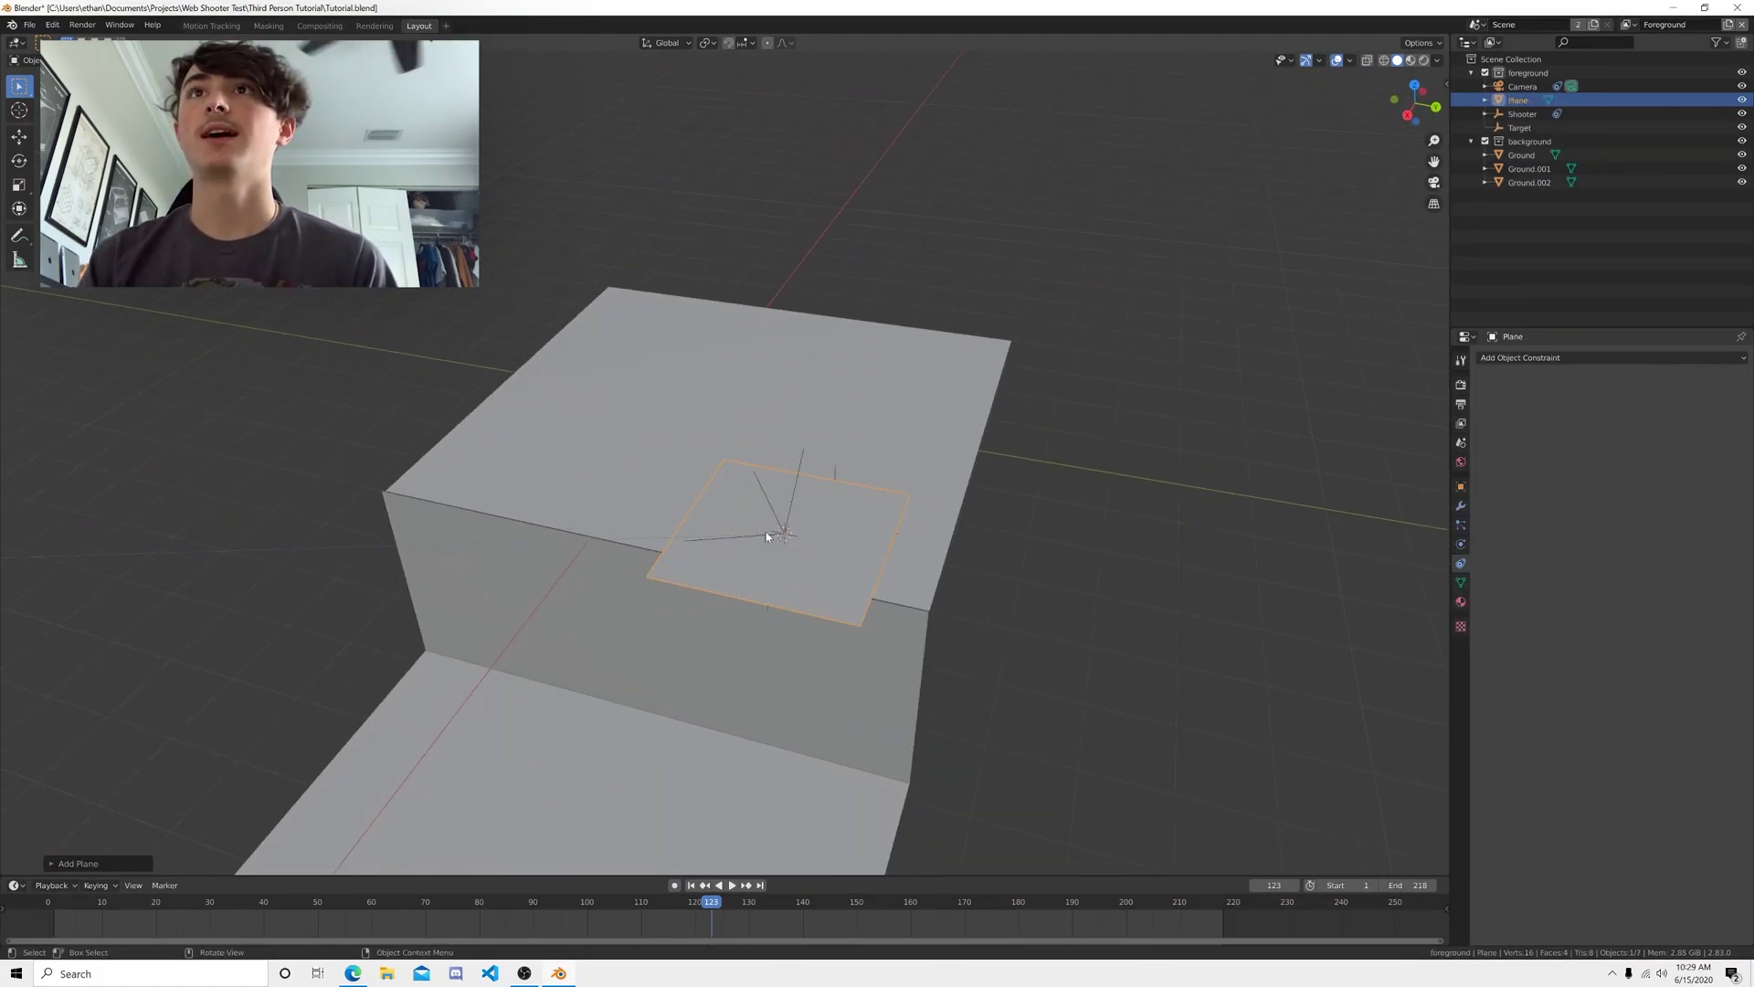
- Delete three of the new plane's vertices and snap the remaining vertex to the 3D cursor at the Shooter empty
{"action": "key", "text": "Tab"}
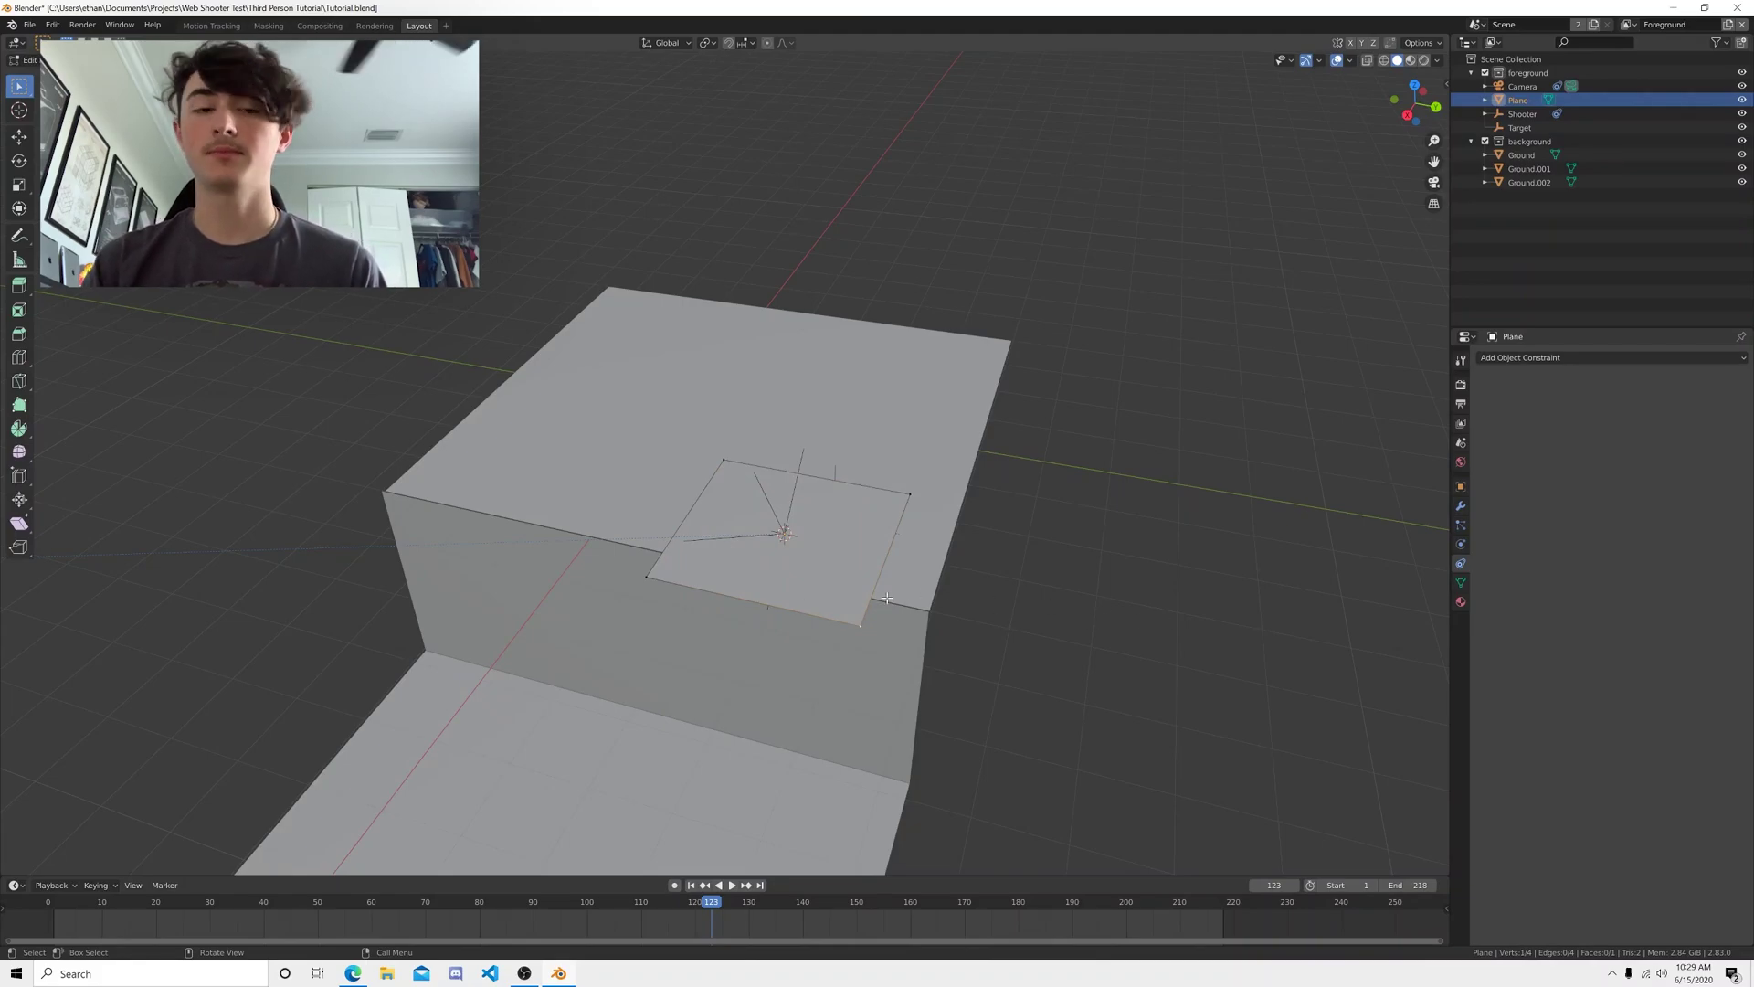
{"action": "key", "text": "ctrl"}
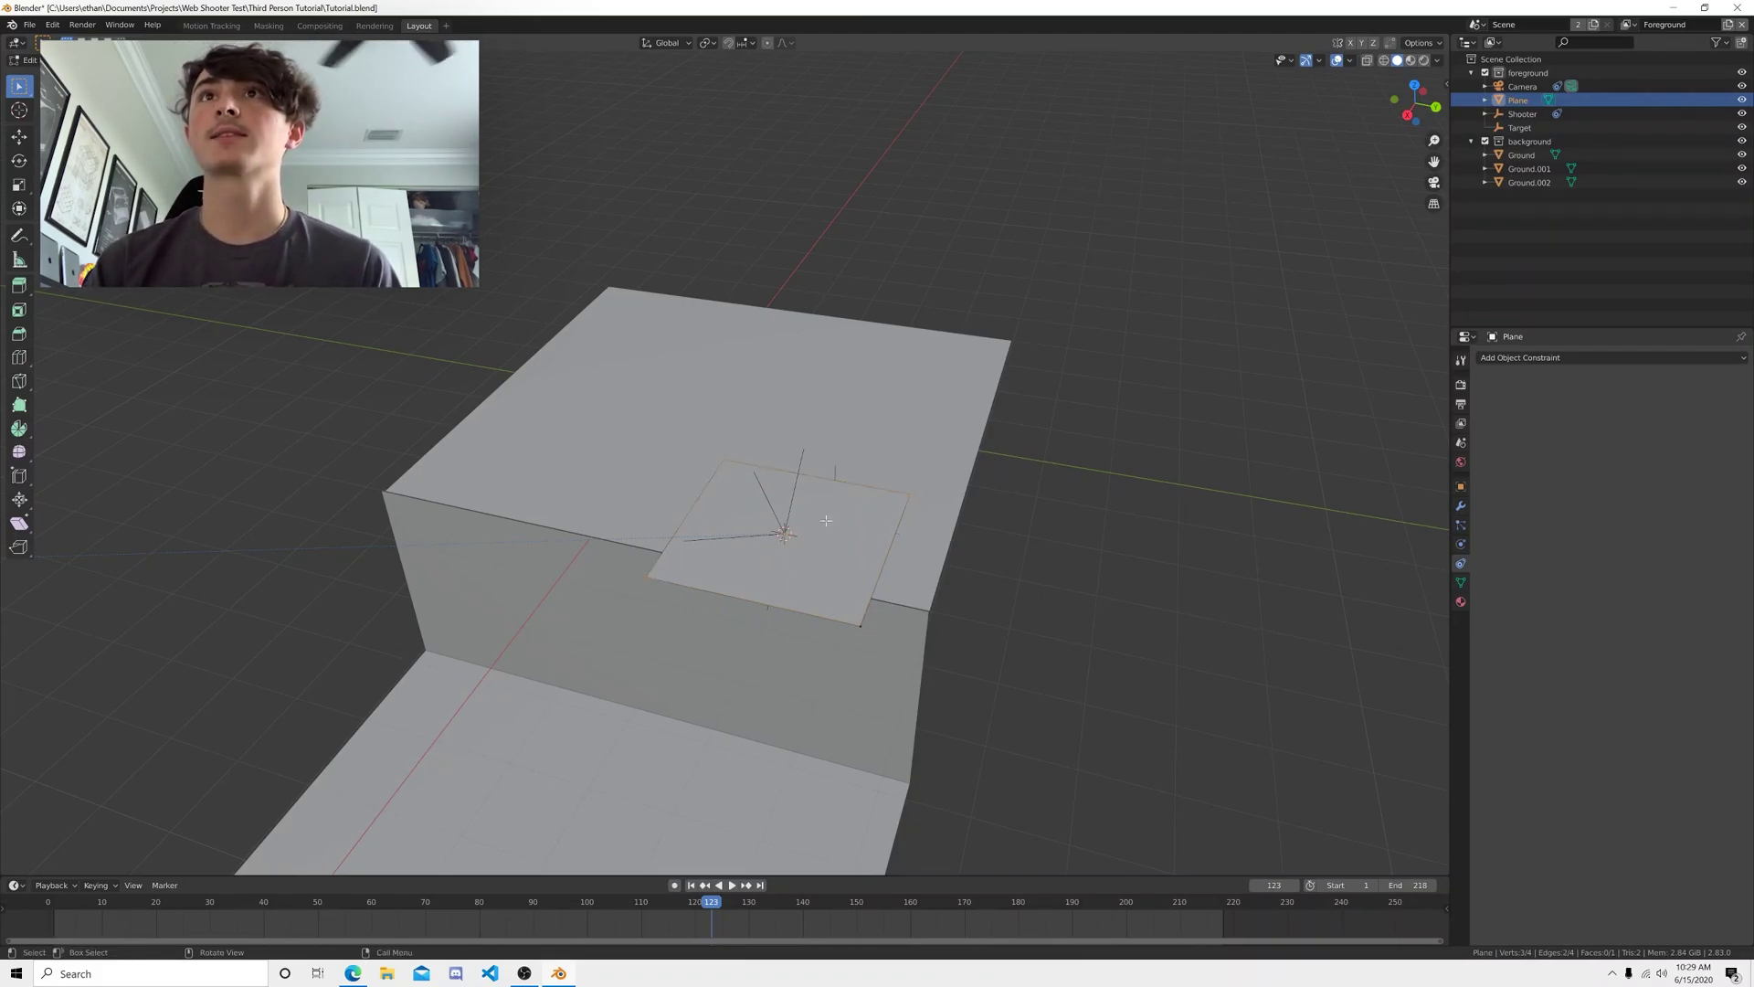
{"action": "key", "text": "x"}
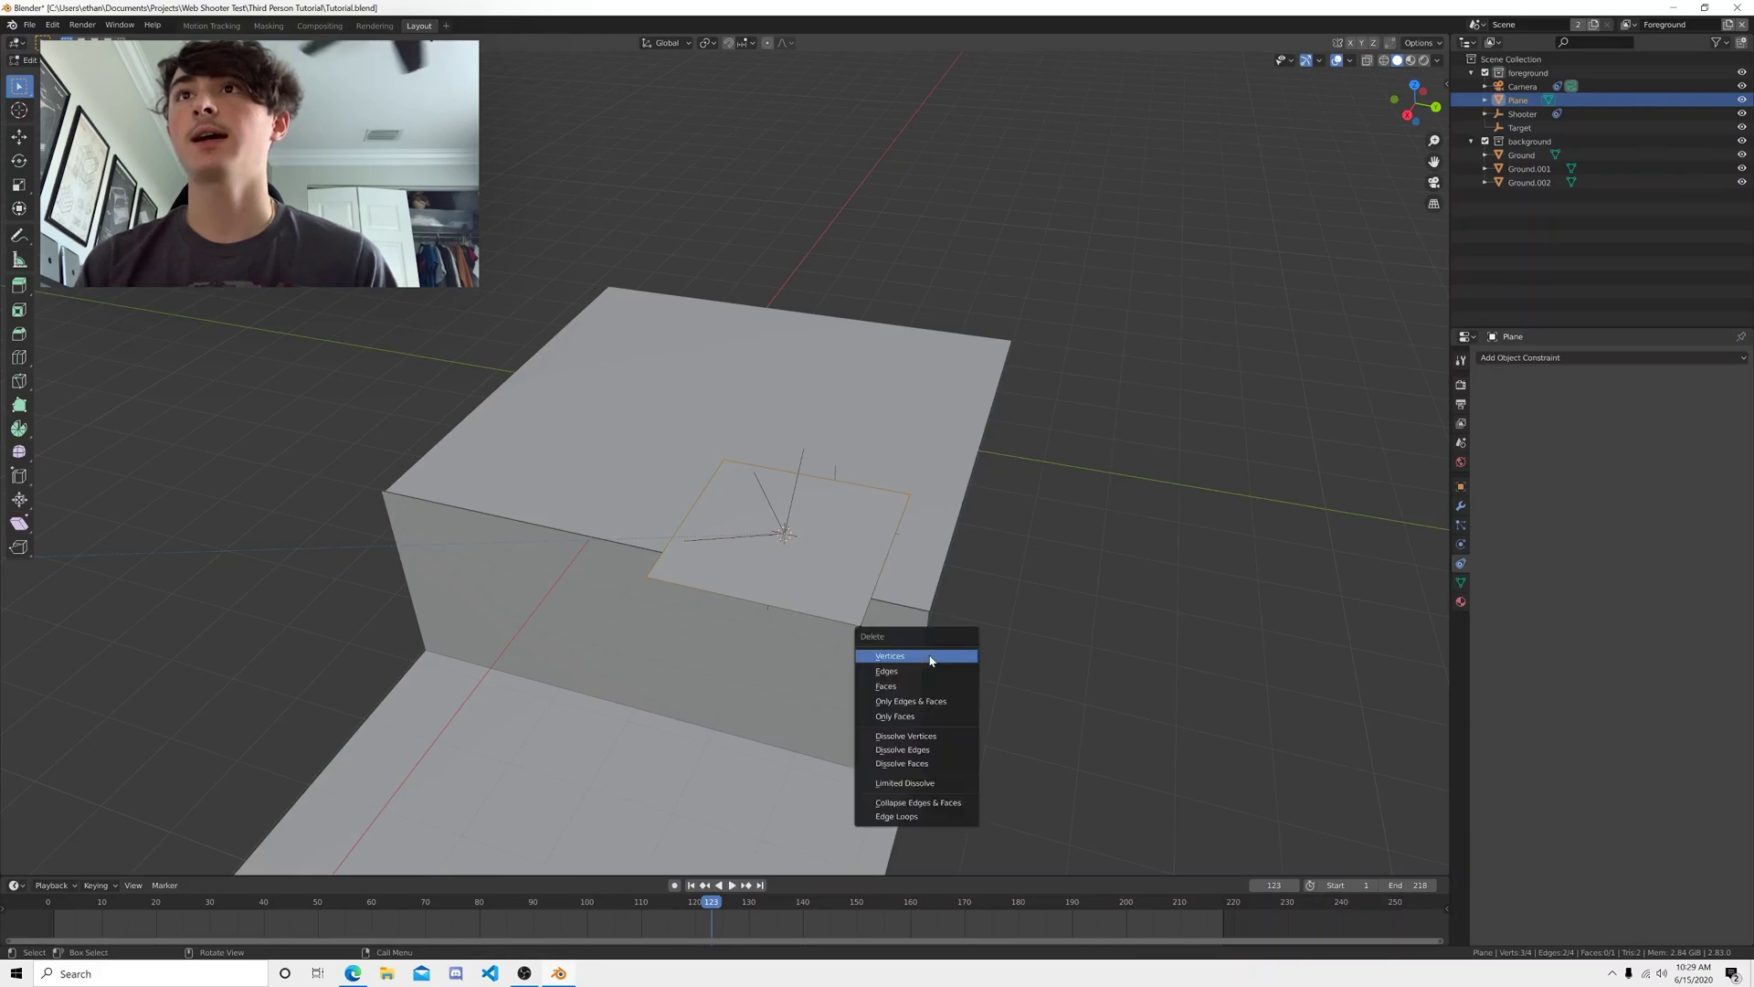
{"action": "left_click", "coordinate": [931, 660]}
{"action": "middle_click_drag", "start_coordinate": [819, 642], "coordinate": [986, 618]}
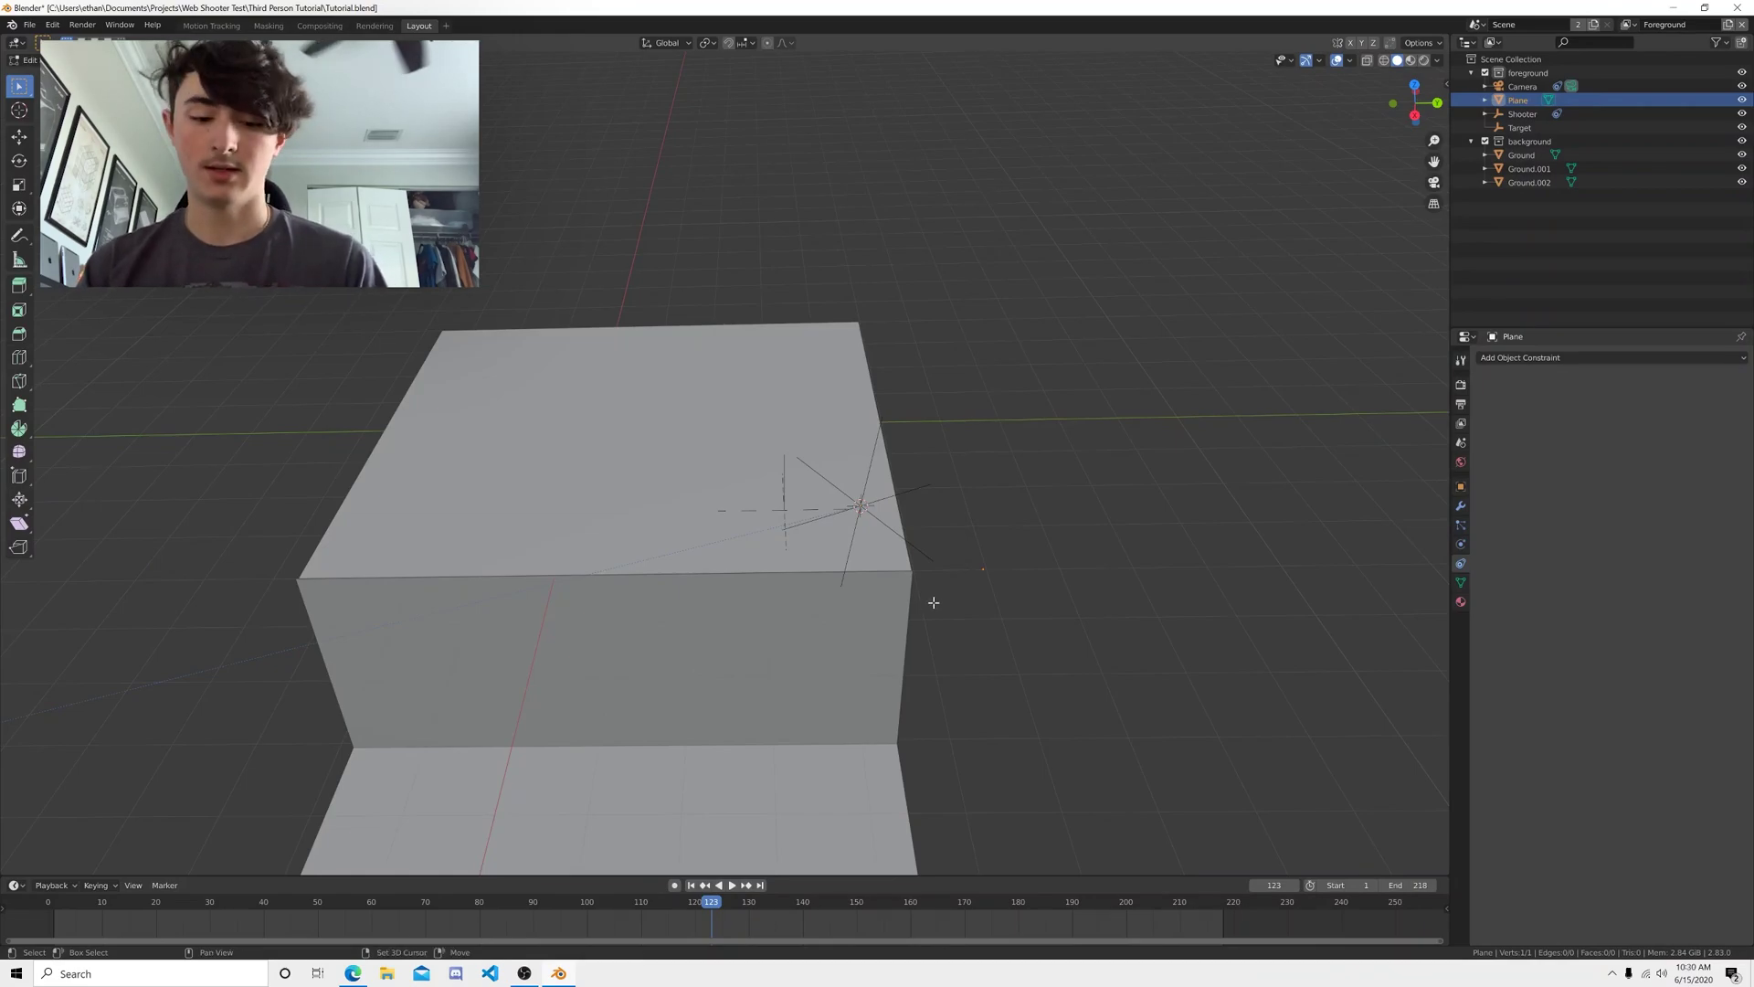
{"action": "left_click", "coordinate": [935, 538]}
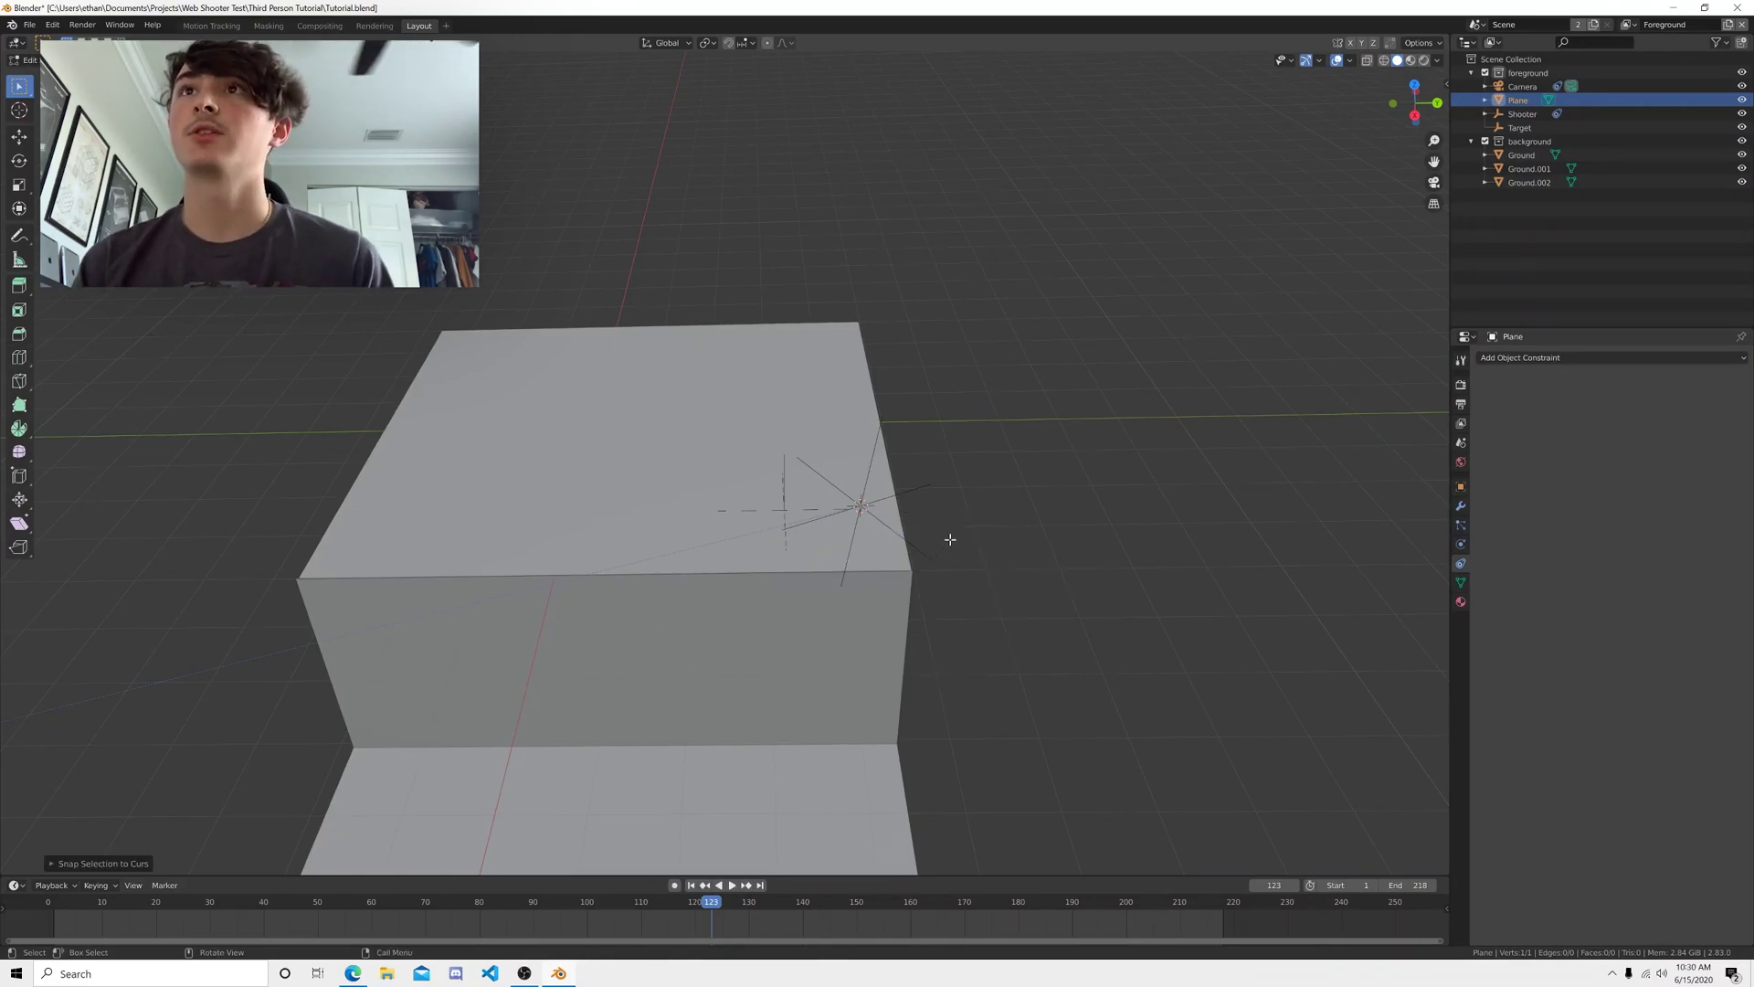
{"action": "middle_click_drag", "start_coordinate": [976, 660], "coordinate": [876, 596]}
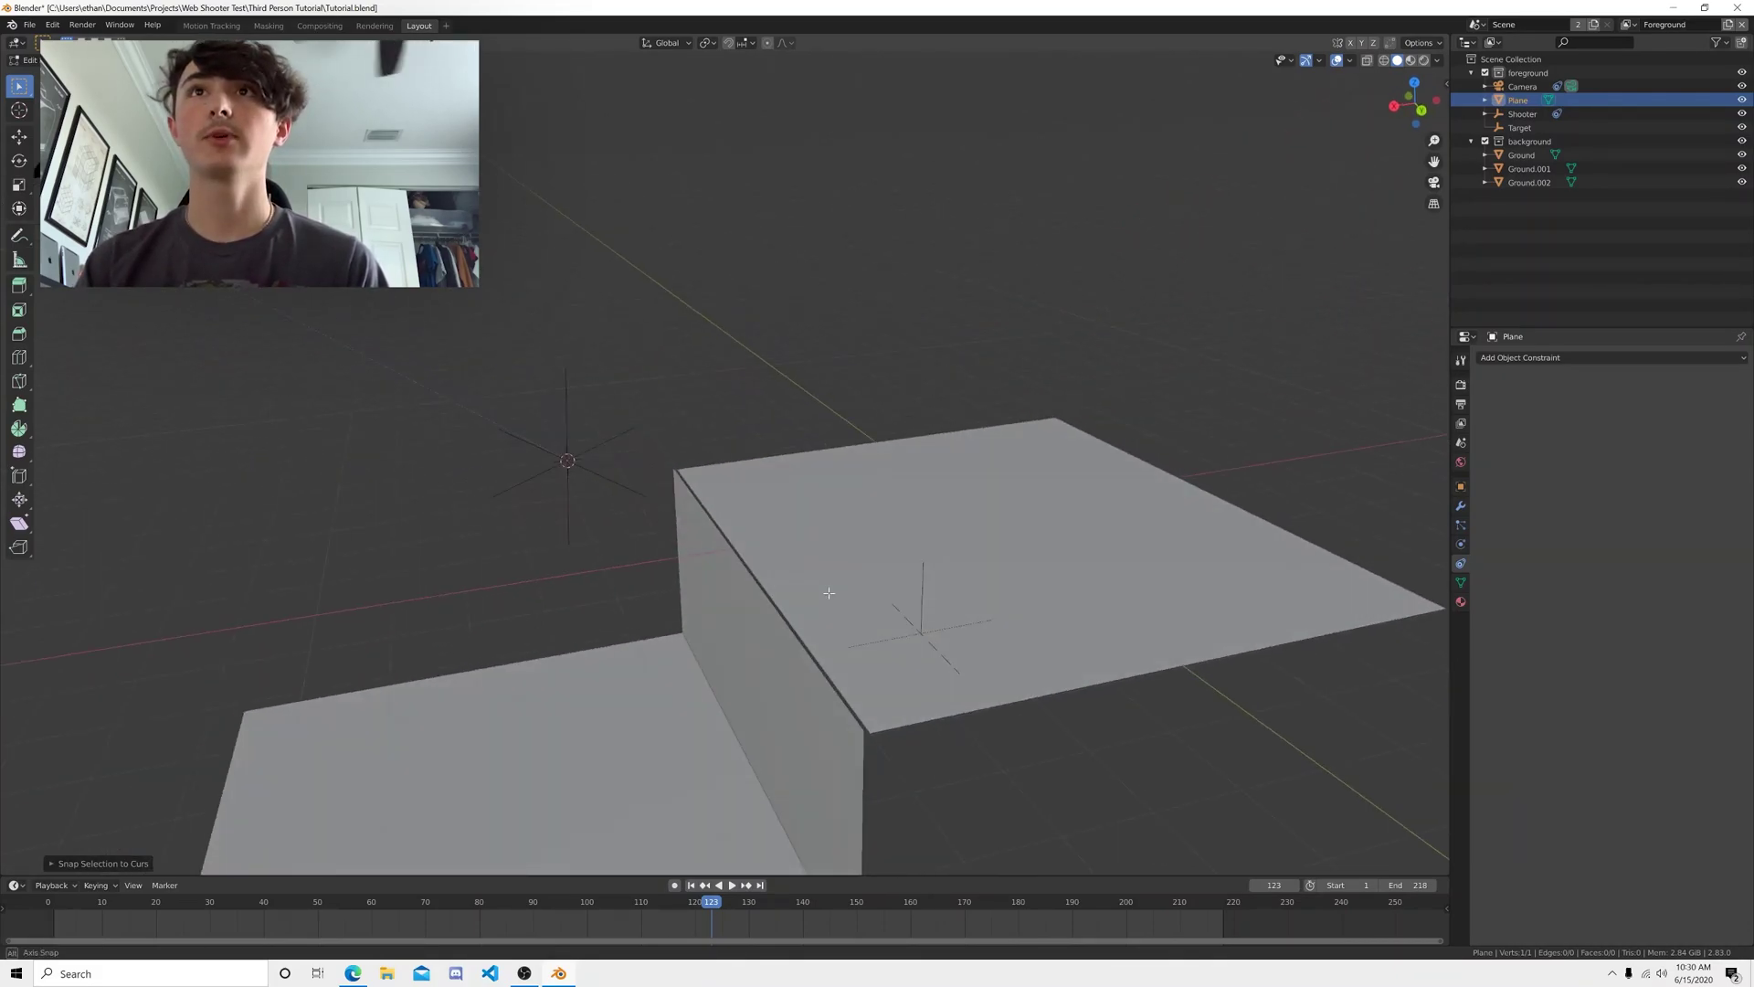
{"action": "key", "text": "Tab"}
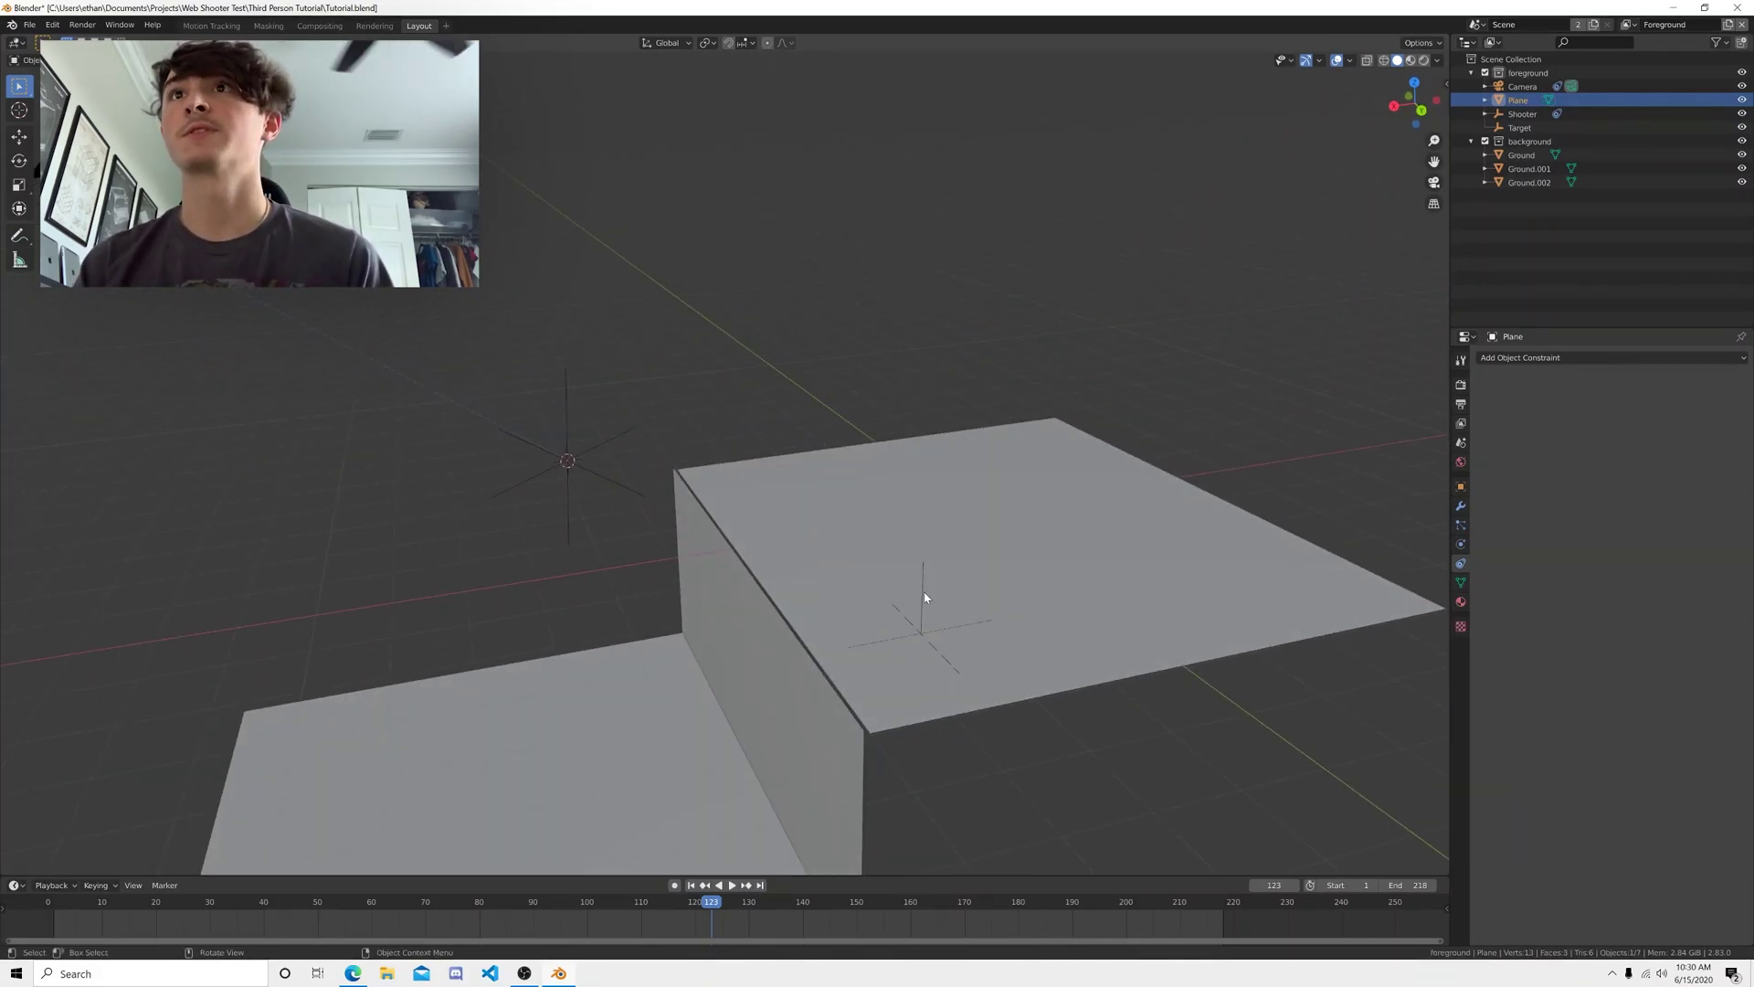
- Select the Target empty and snap the 3D cursor to it
{"action": "left_click", "coordinate": [921, 597]}
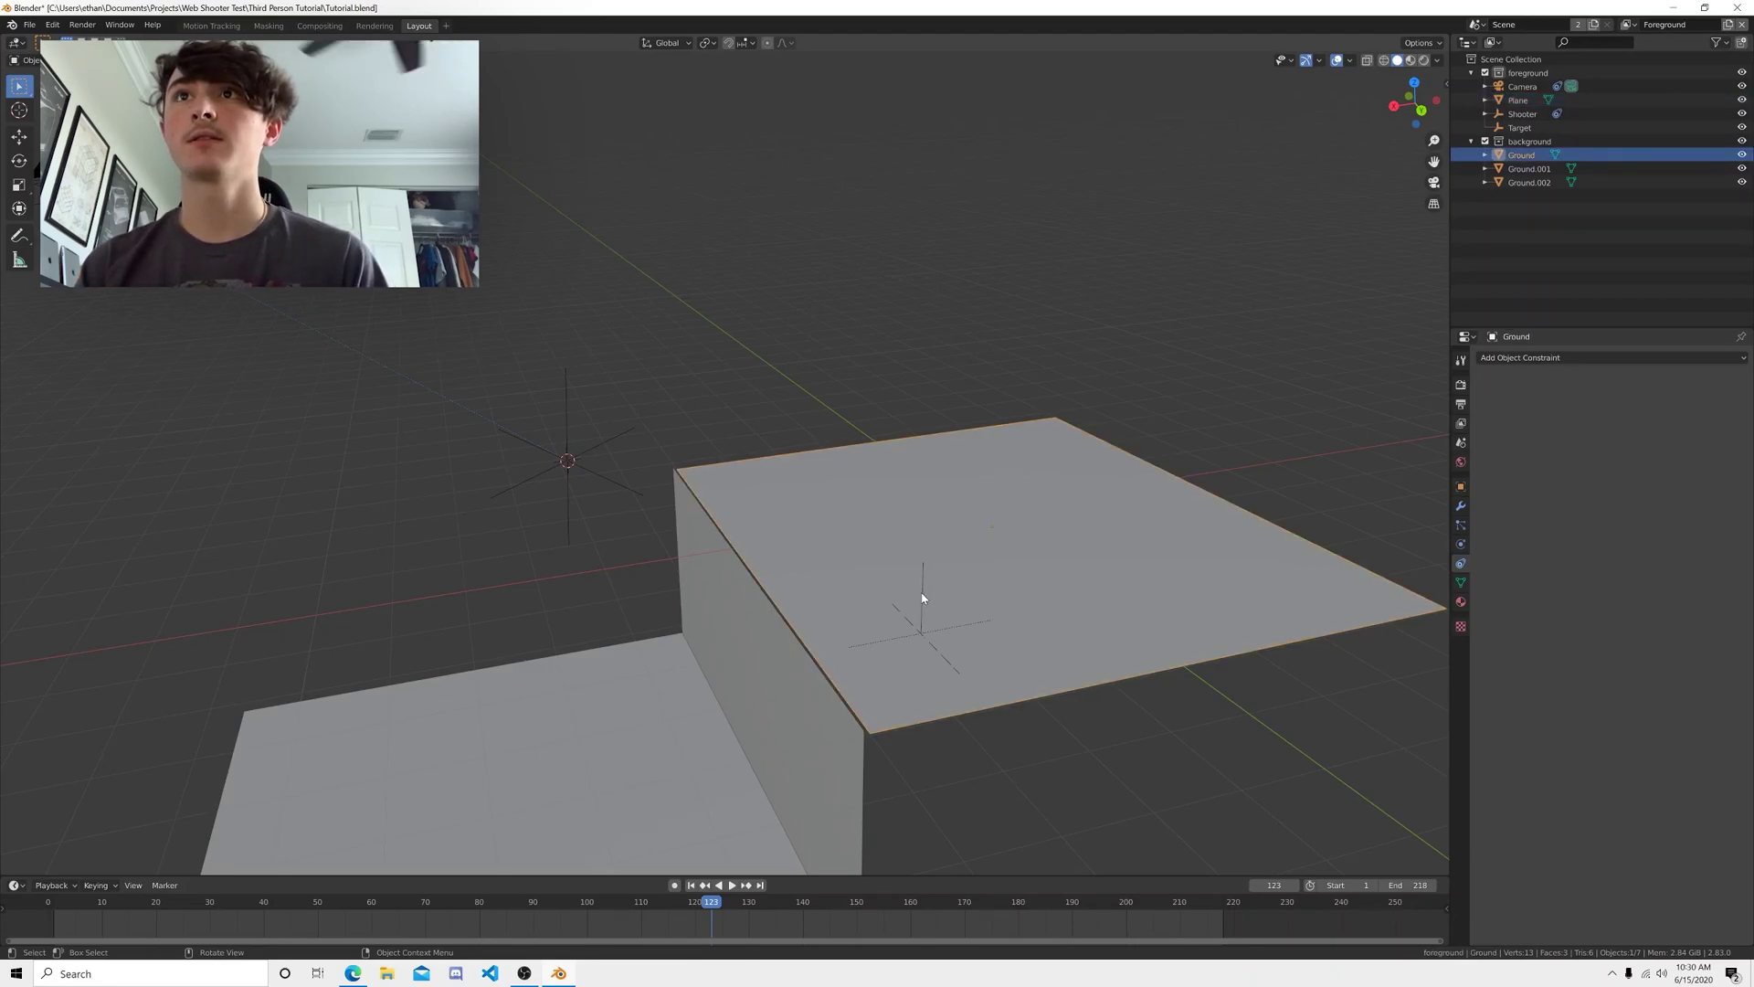
{"action": "left_click", "coordinate": [923, 602]}
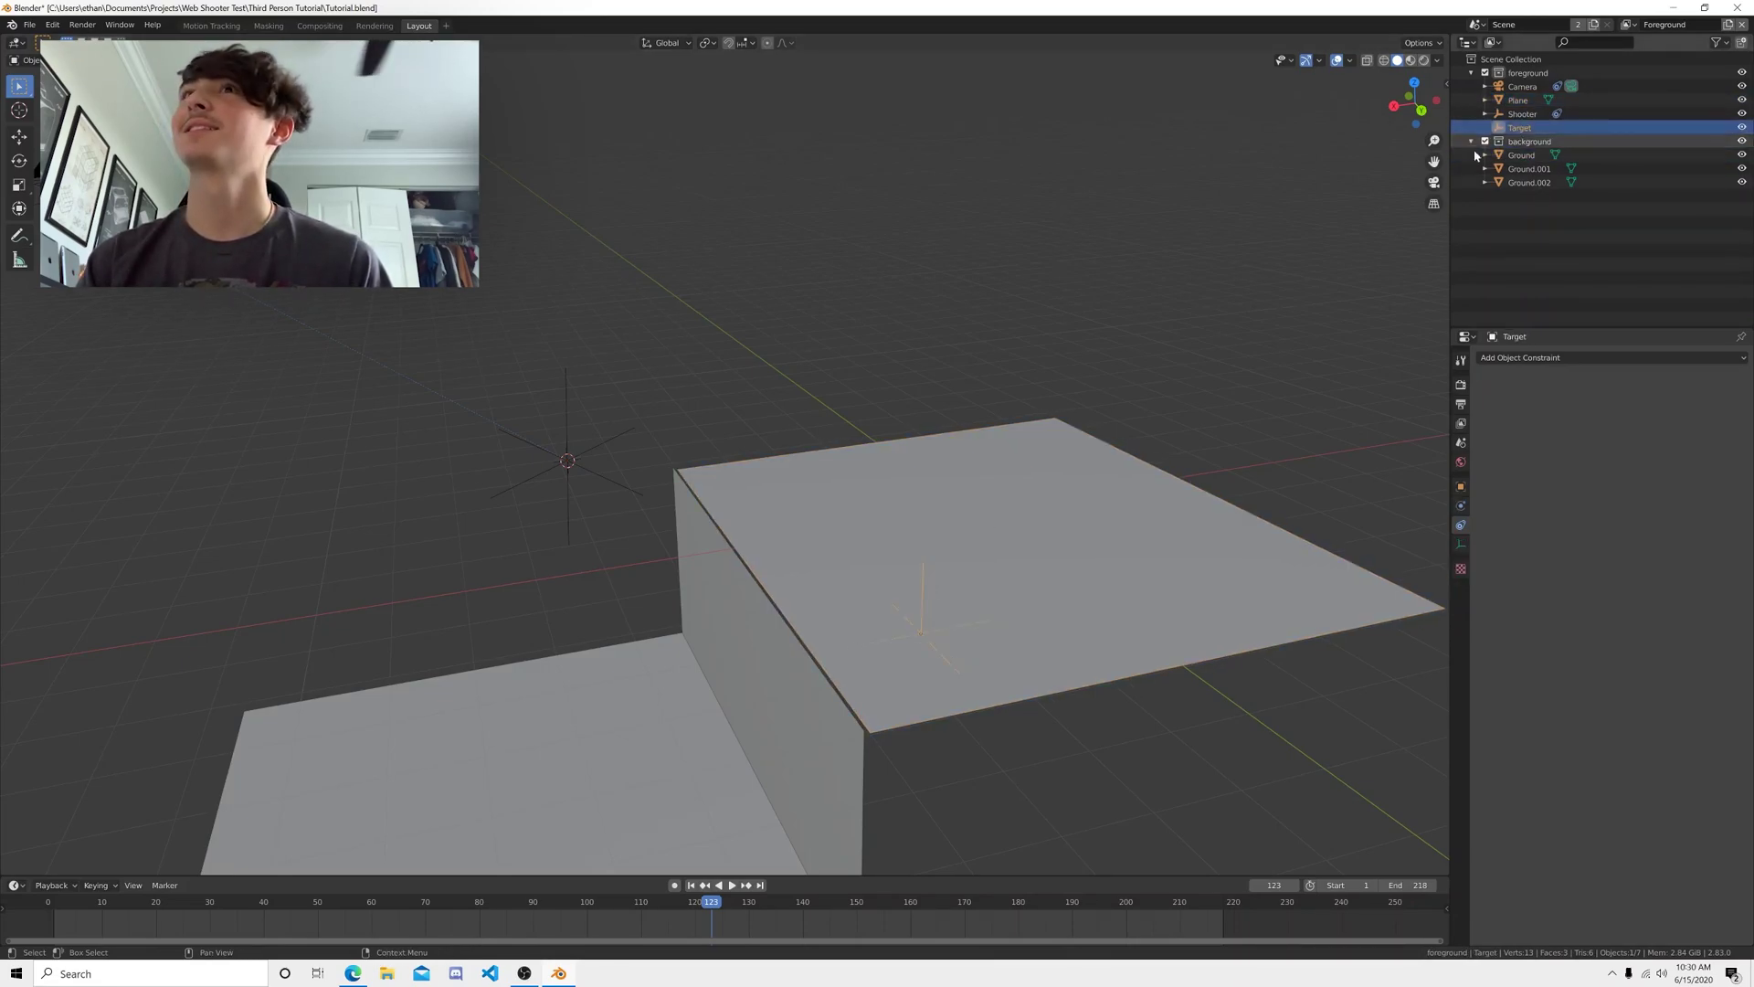
{"action": "key", "text": "shift+s"}
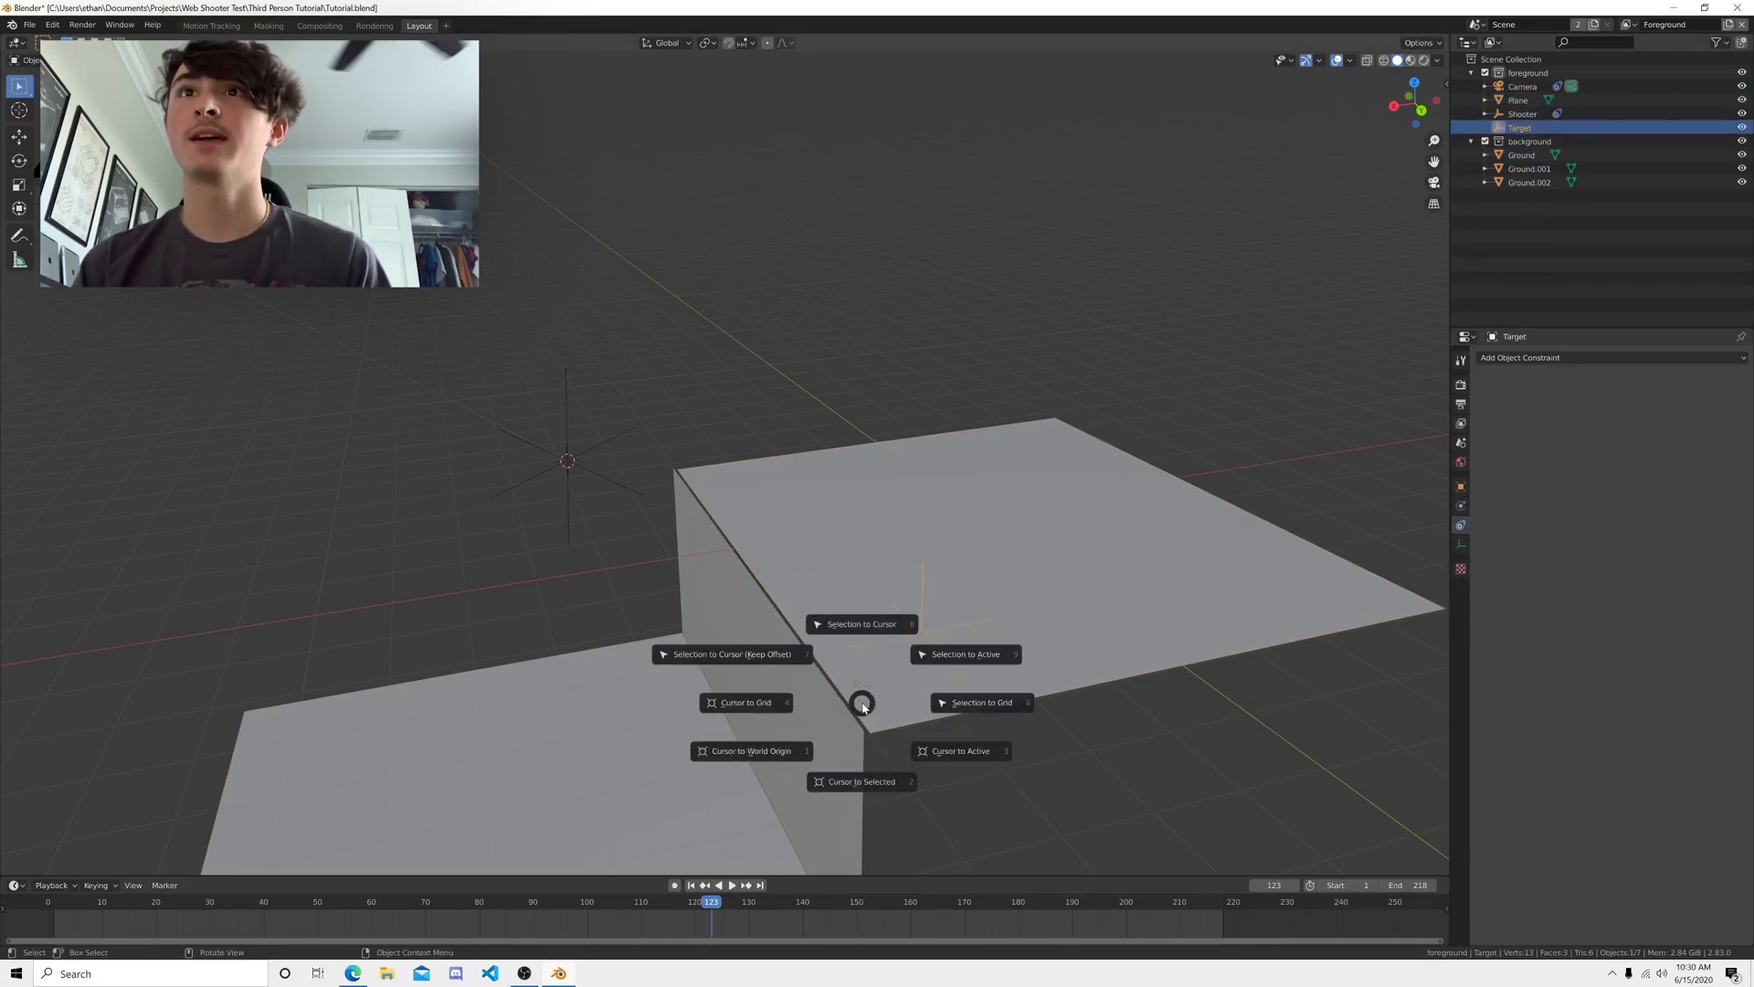
{"action": "left_click", "coordinate": [861, 784]}
- Extrude the plane object's single vertex and snap the new vertex to the 3D cursor at the Target empty
{"action": "left_click", "coordinate": [1518, 100]}
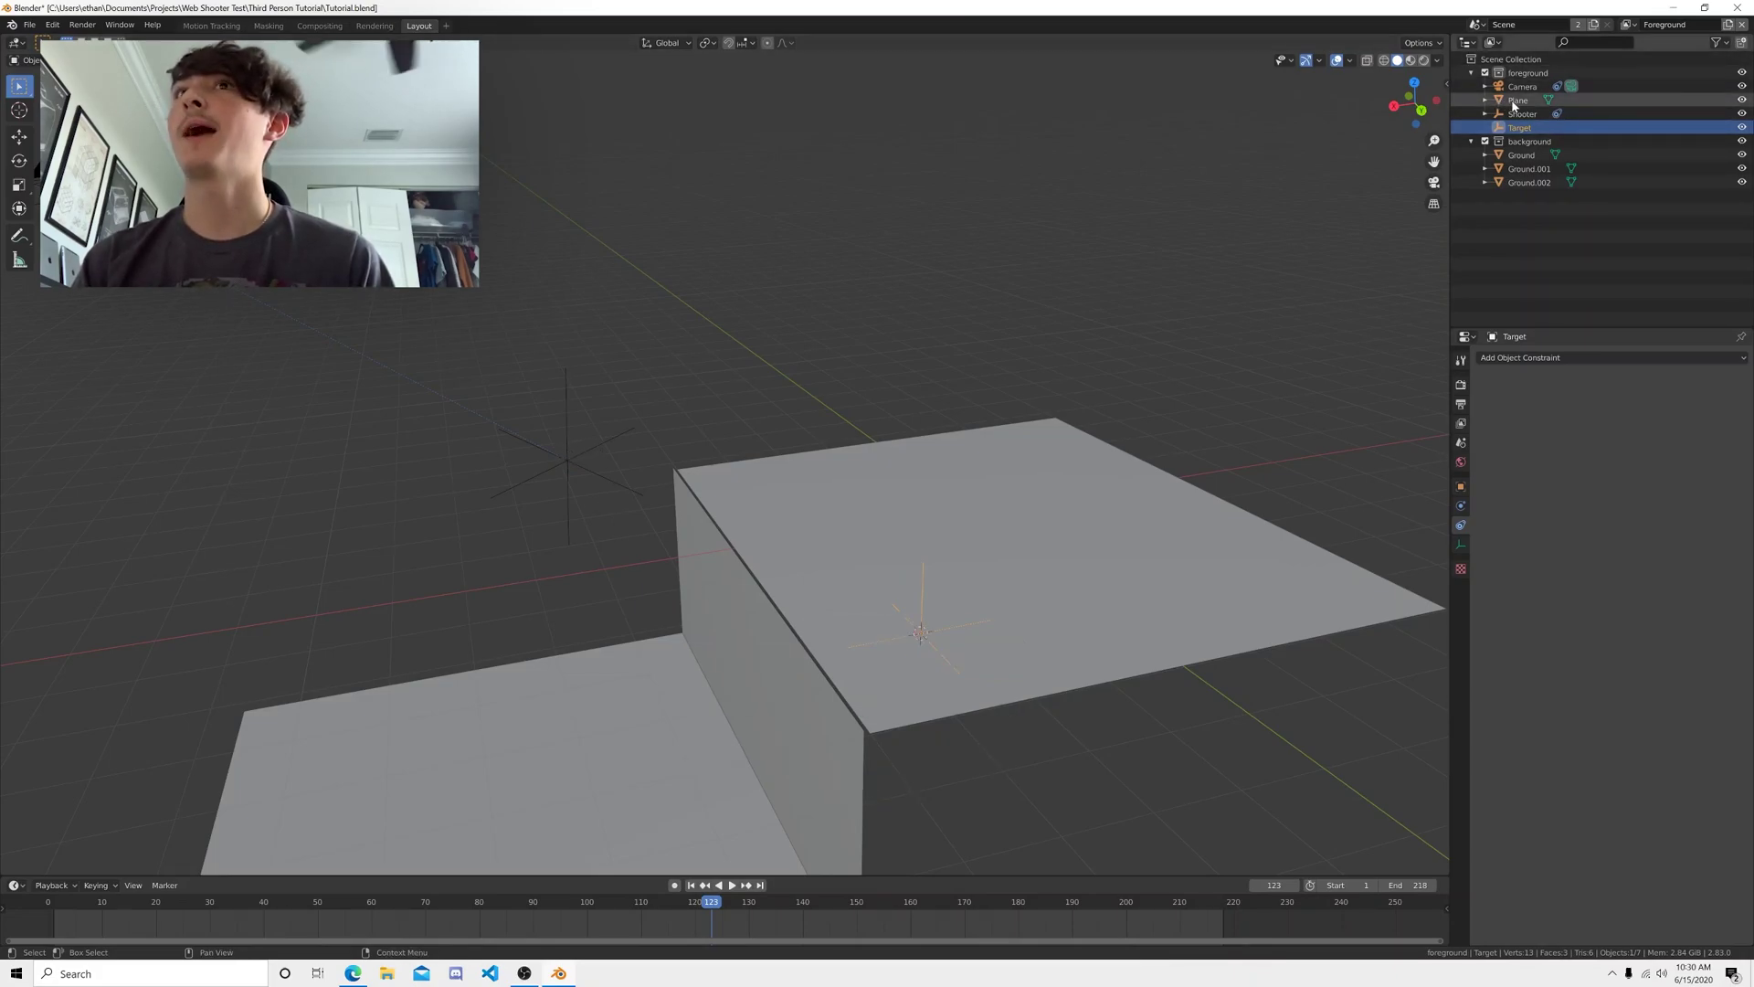
{"action": "key", "text": "Tab"}
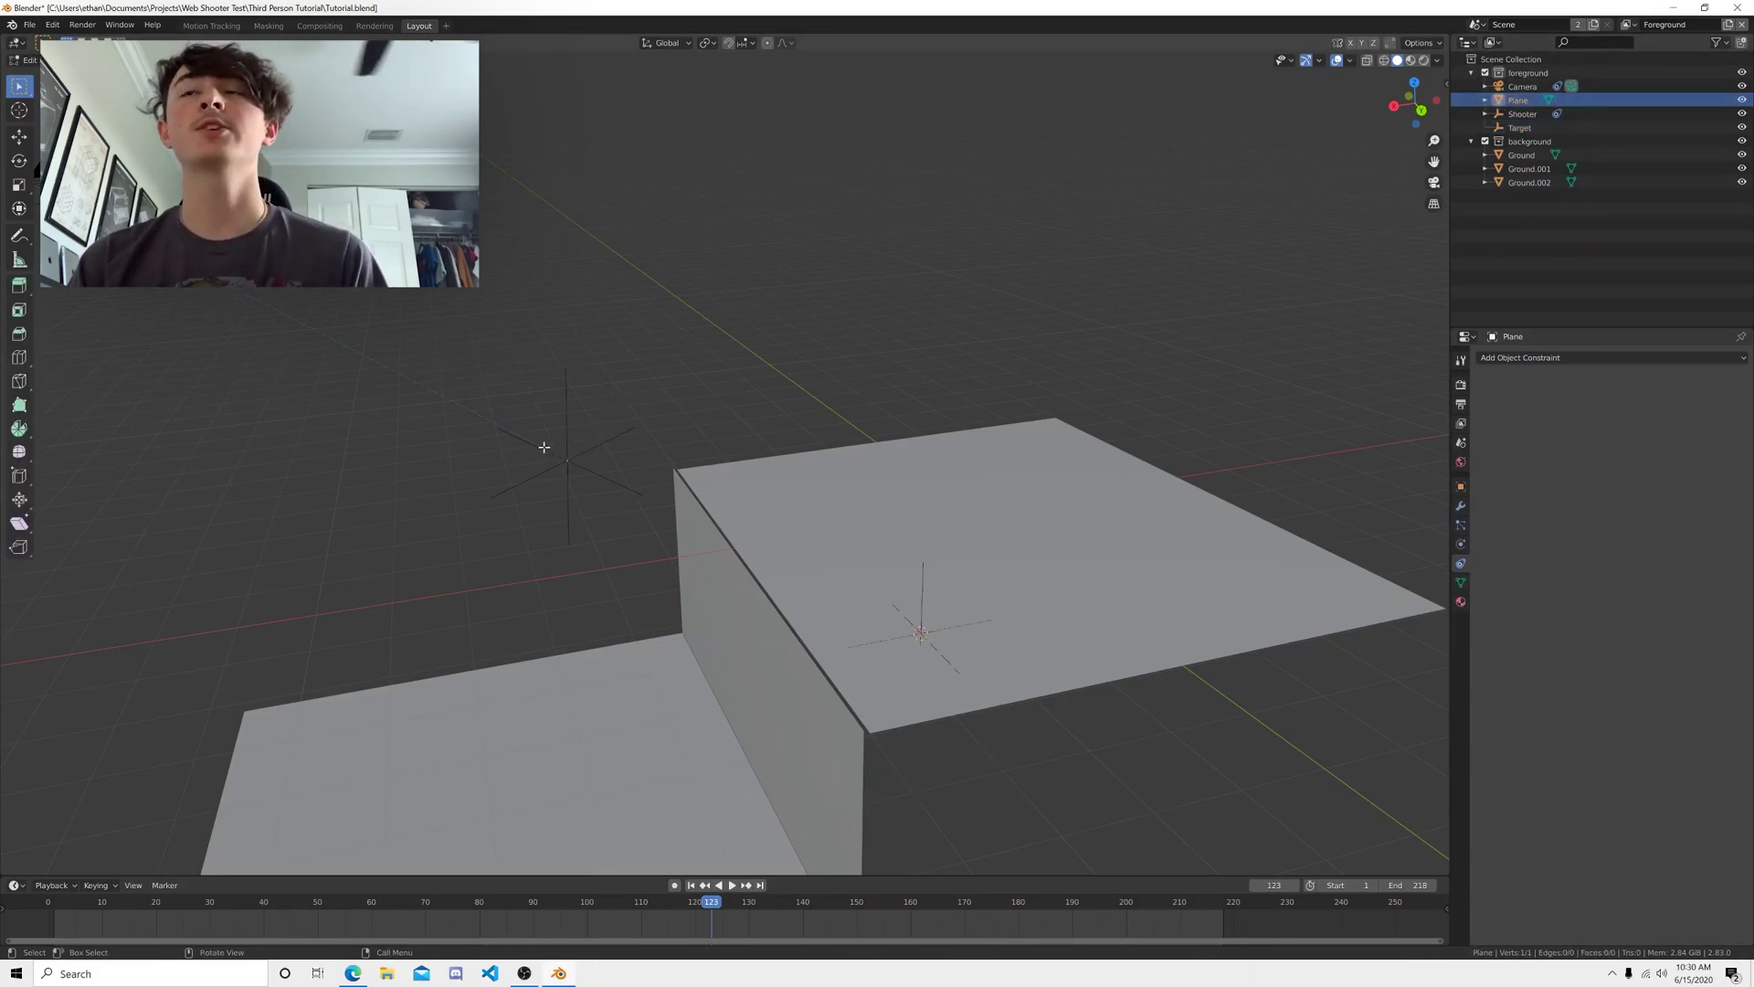
{"action": "key", "text": "e"}
{"action": "left_click", "coordinate": [972, 503]}
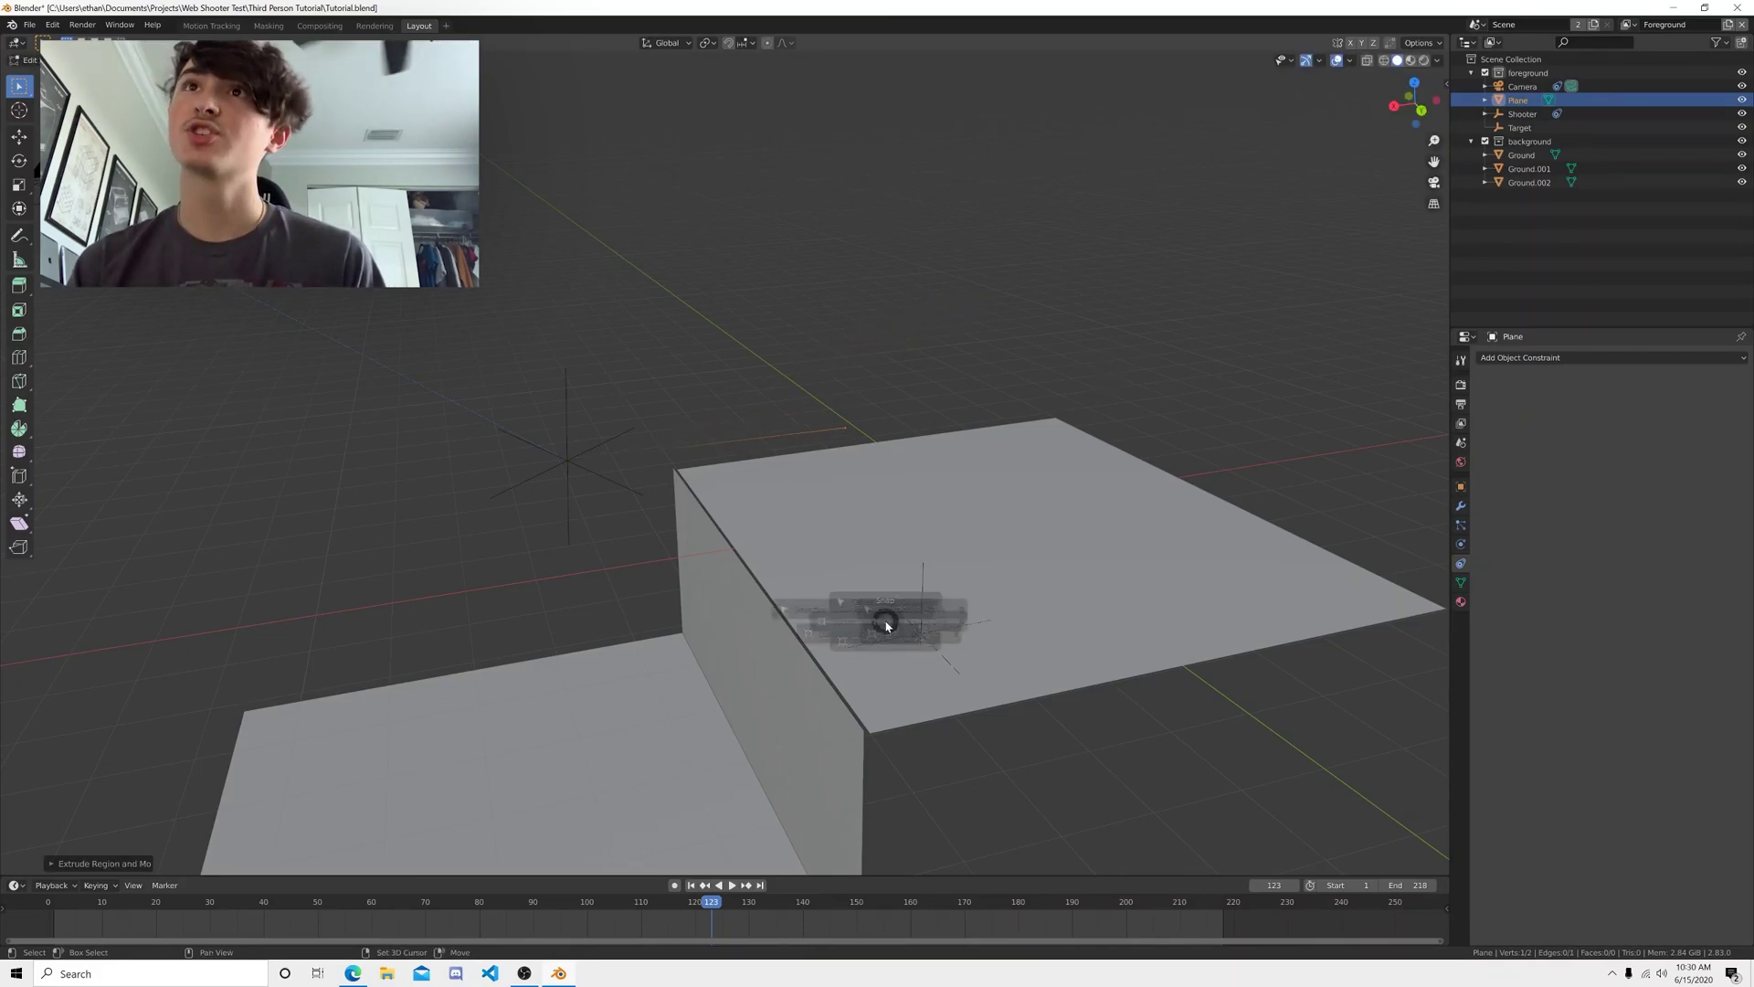
{"action": "key", "text": "shift+s"}
{"action": "left_click", "coordinate": [882, 544]}
{"action": "middle_click_drag", "start_coordinate": [576, 556], "coordinate": [755, 569]}
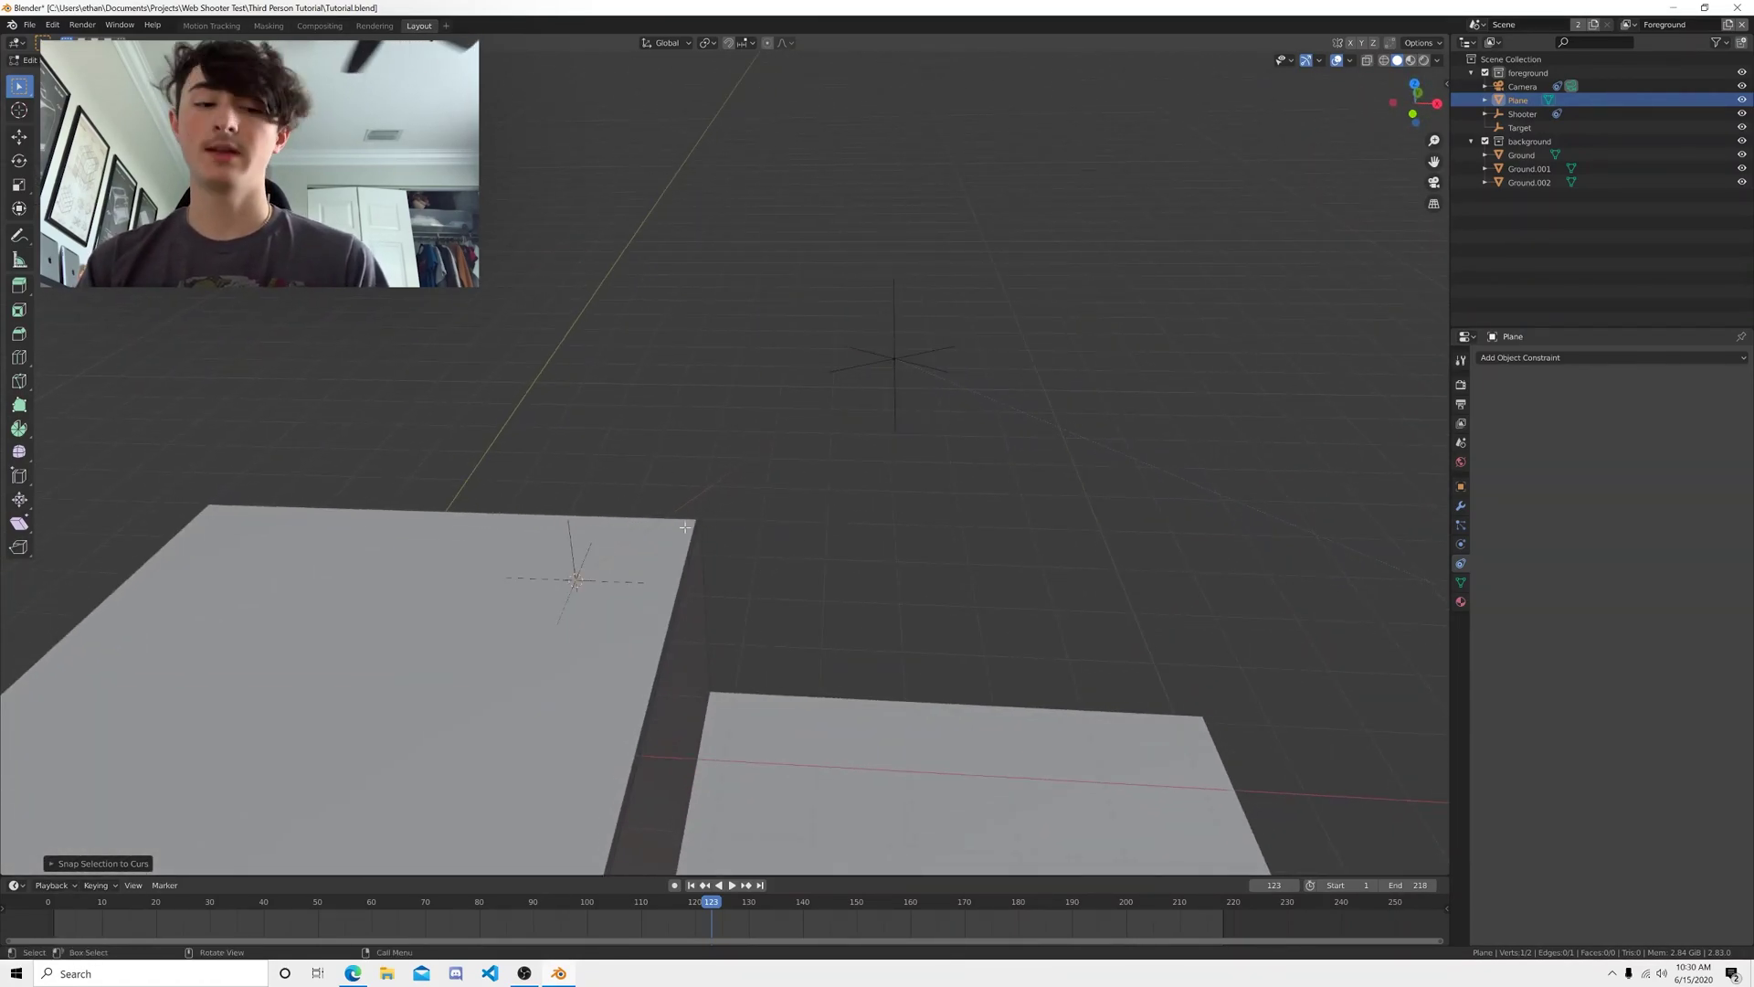
- Select both vertices of the edge and create a vertex group named Pin
{"action": "key", "text": "a"}
{"action": "left_click", "coordinate": [1461, 582]}
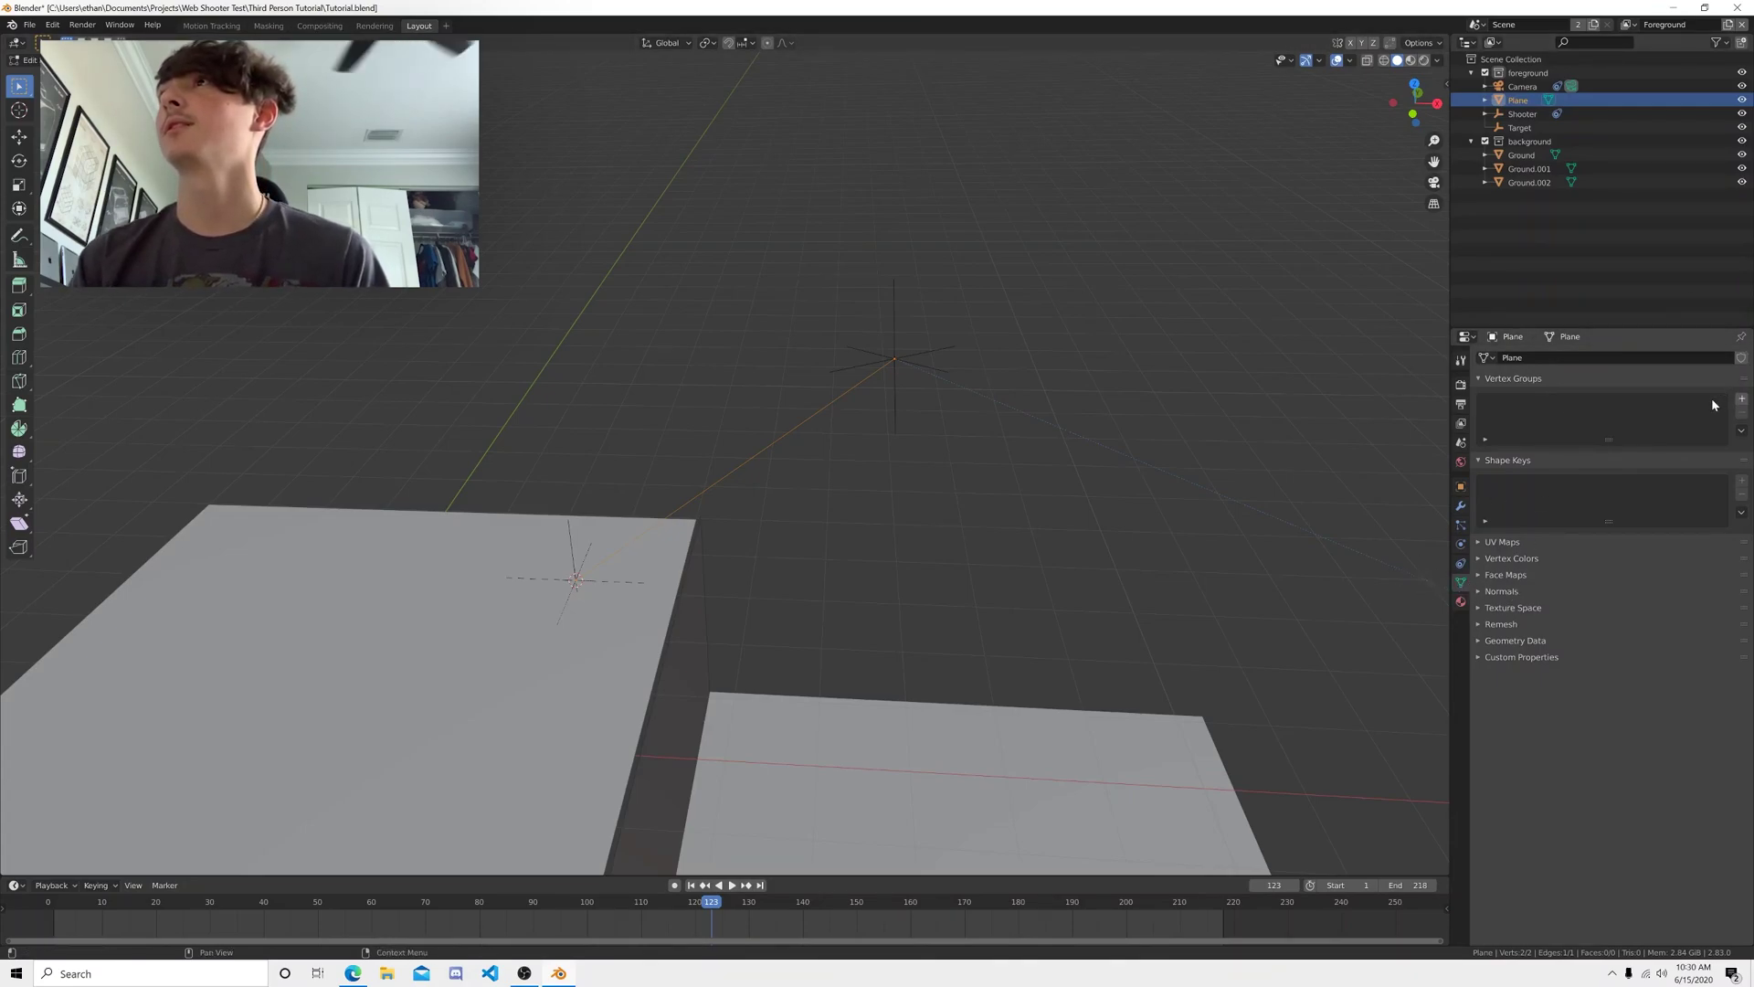
{"action": "left_click", "coordinate": [1741, 400]}
{"action": "double_click", "coordinate": [1512, 405]}
{"action": "type", "text": "Pin"}
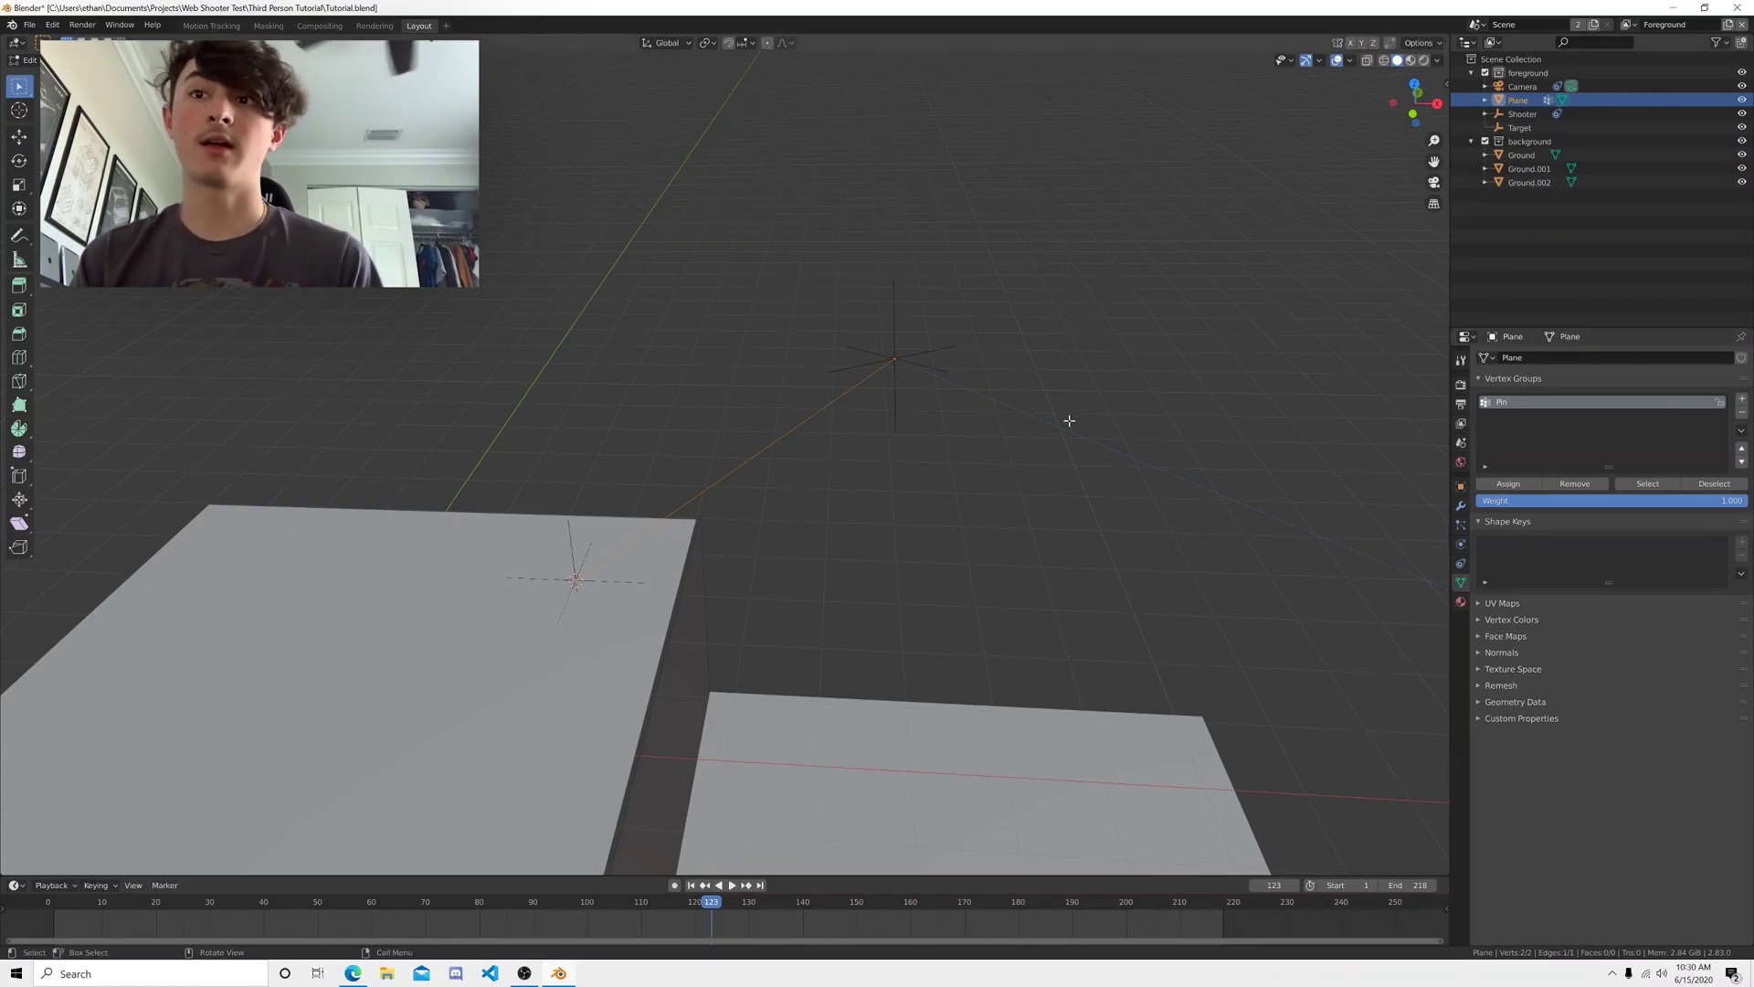
- Hook the edge's vertex at the hand to the Shooter empty
{"action": "middle_click_drag", "start_coordinate": [740, 520], "coordinate": [701, 533]}
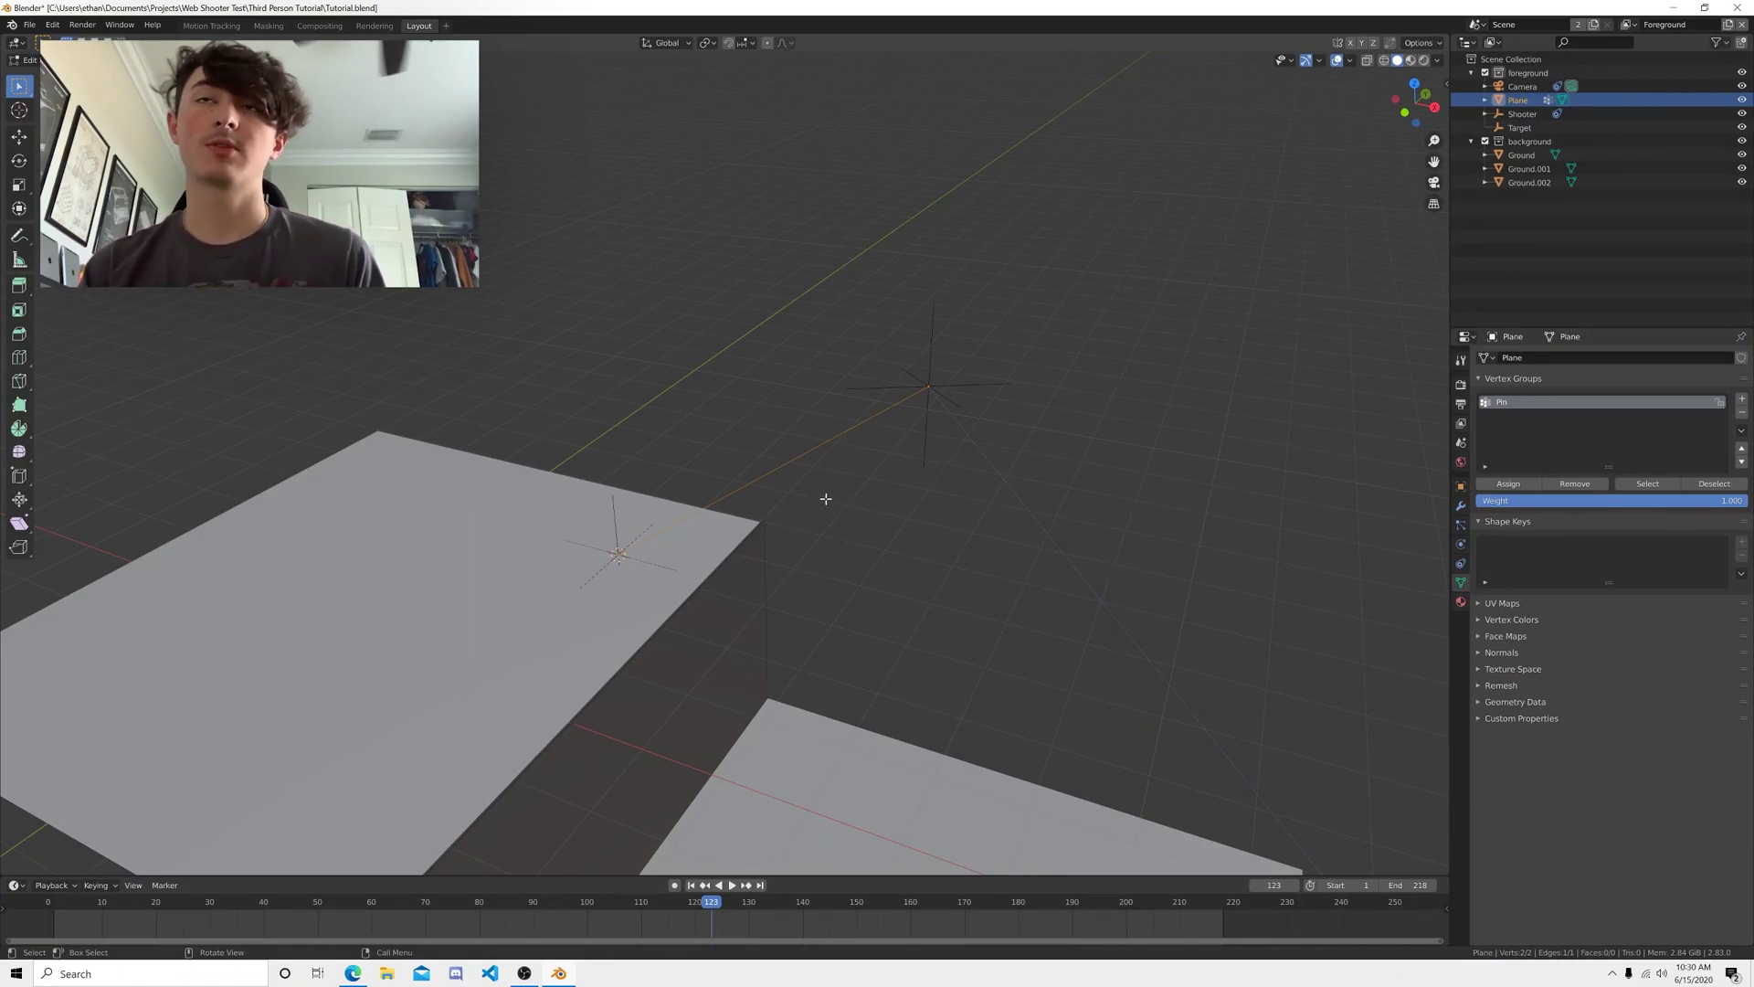
{"action": "middle_click_drag", "start_coordinate": [854, 491], "coordinate": [837, 488]}
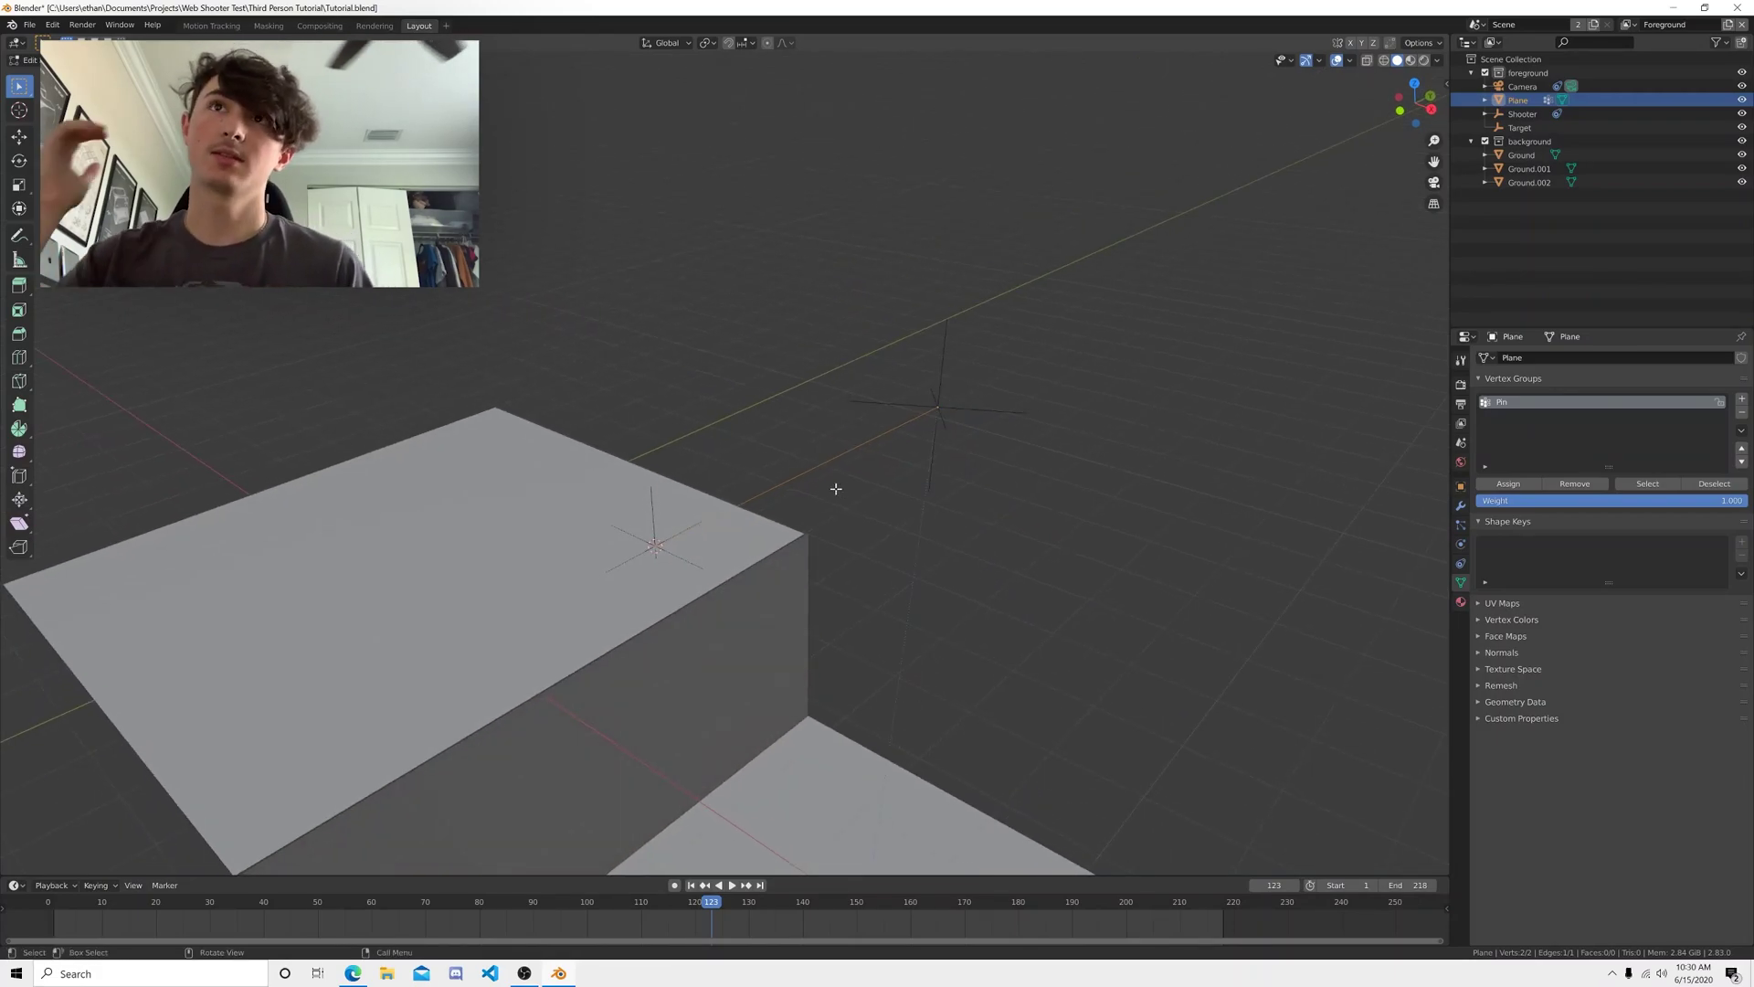
{"action": "middle_click_drag", "start_coordinate": [834, 485], "coordinate": [1044, 549]}
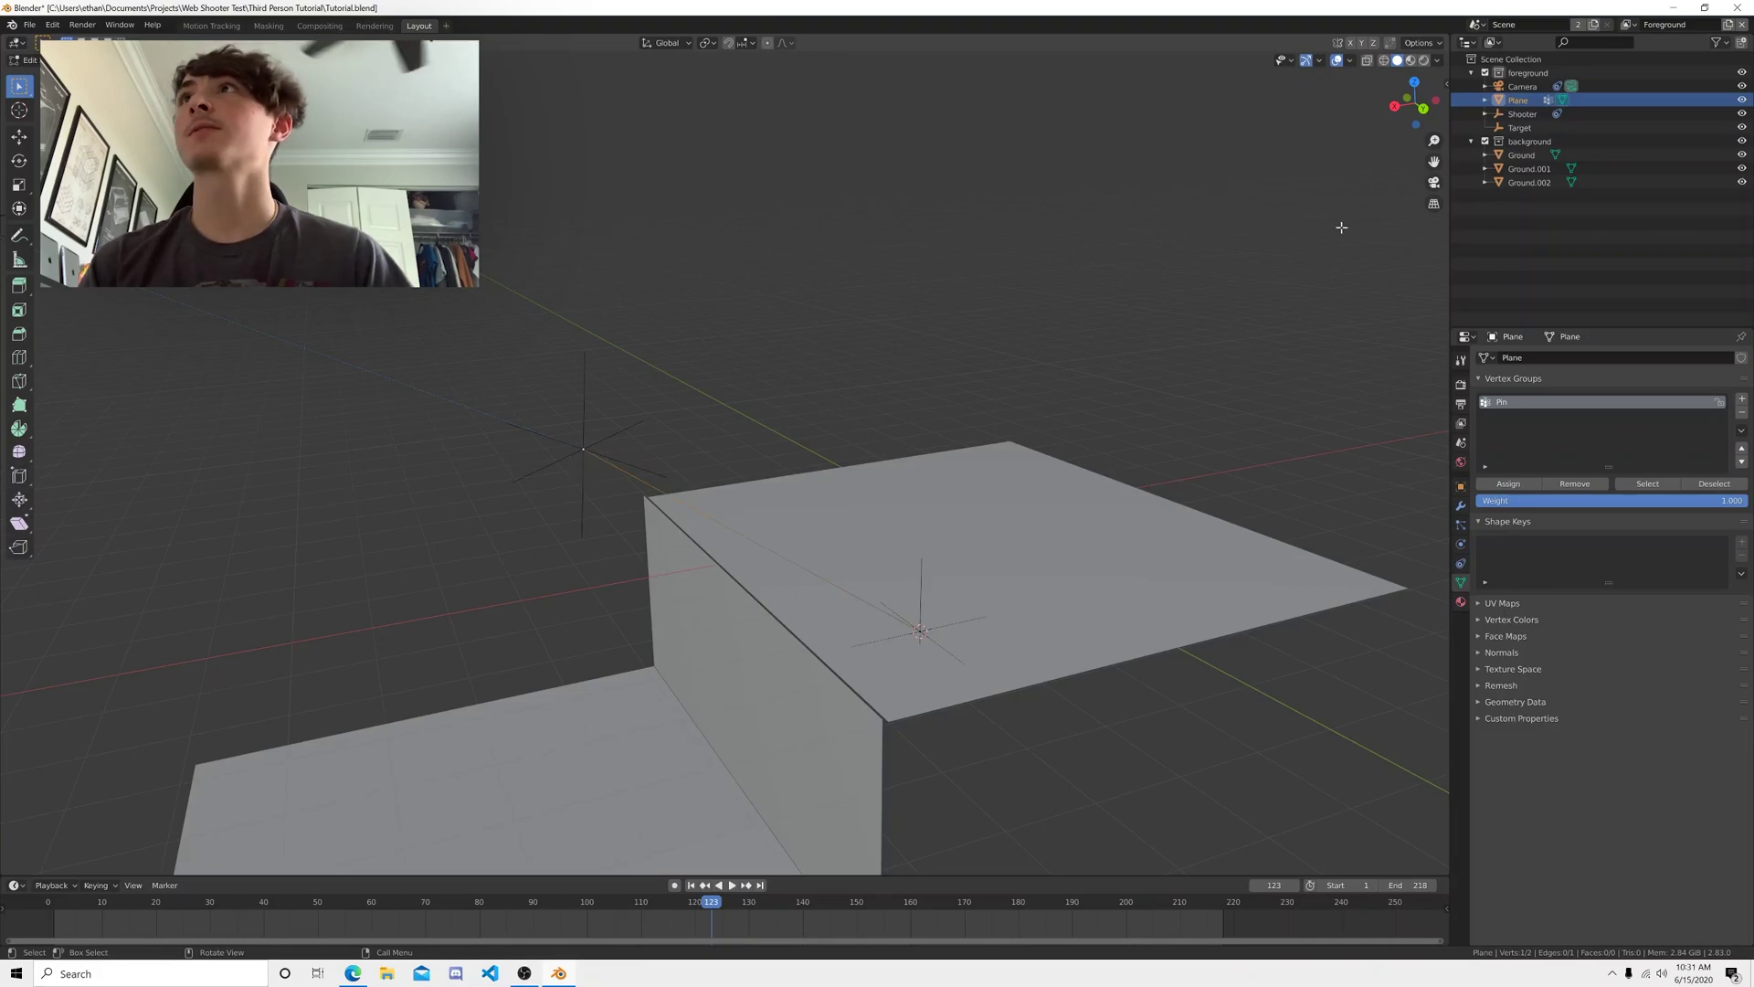
{"action": "left_click", "coordinate": [1520, 113]}
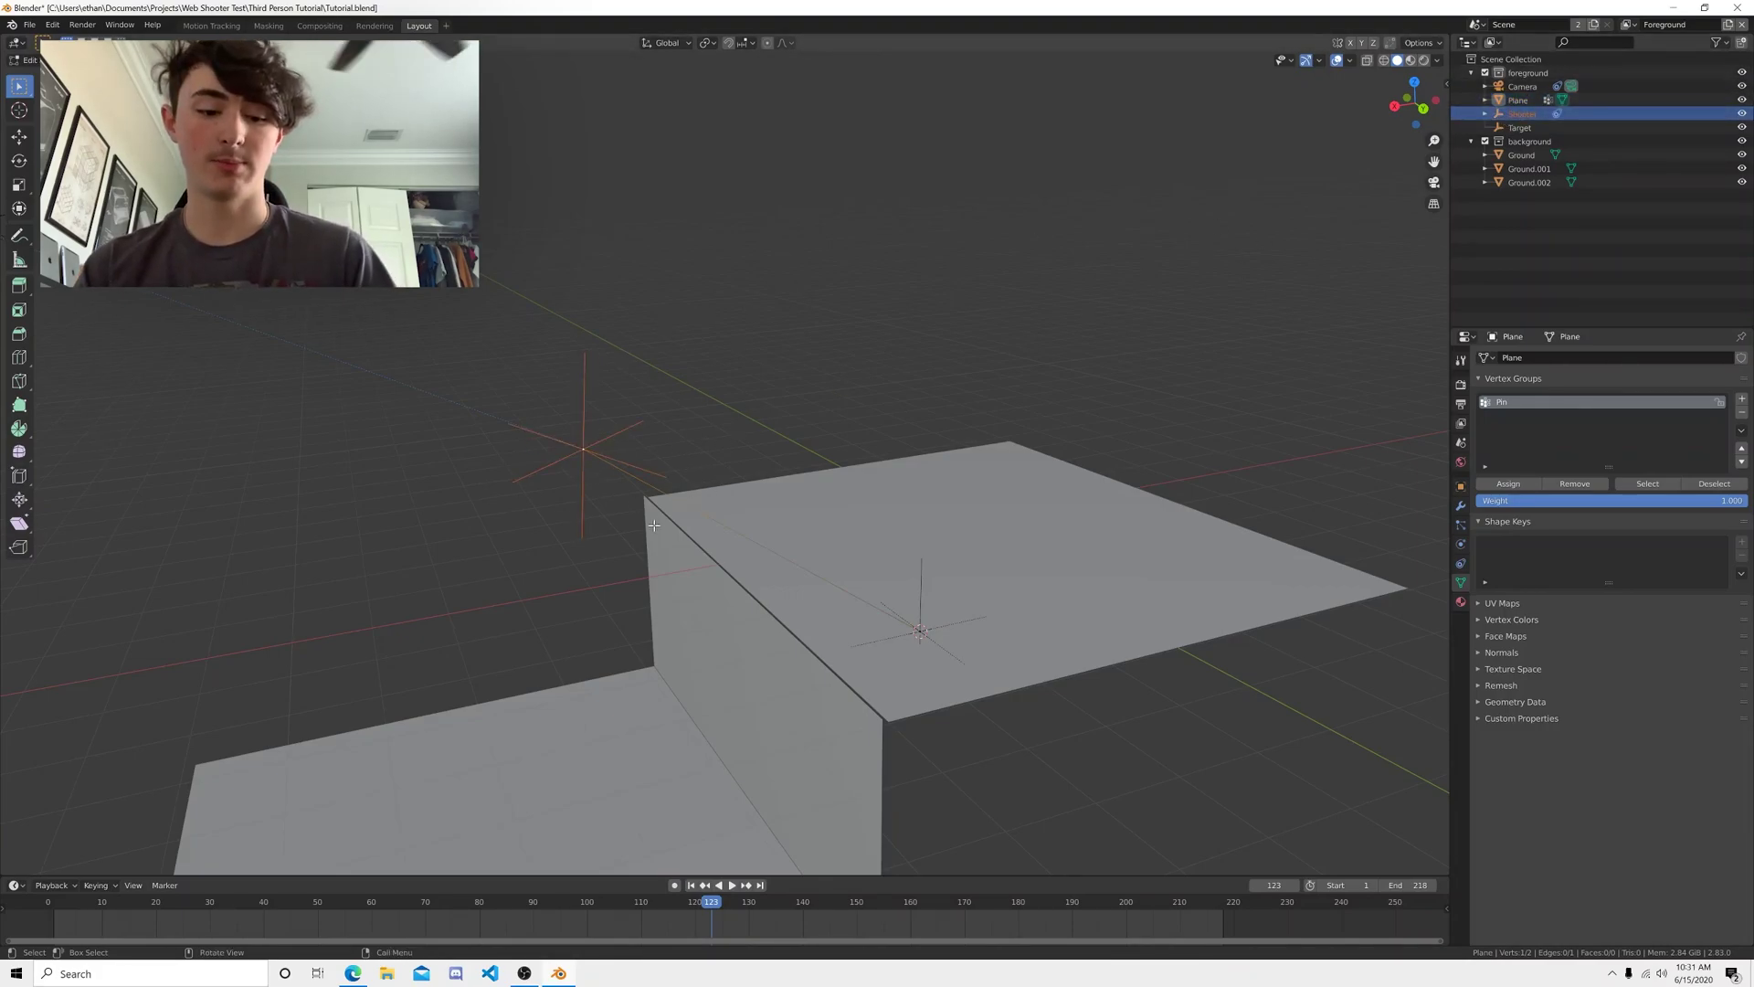
{"action": "key", "text": "ctrl+h"}
{"action": "left_click", "coordinate": [802, 514]}
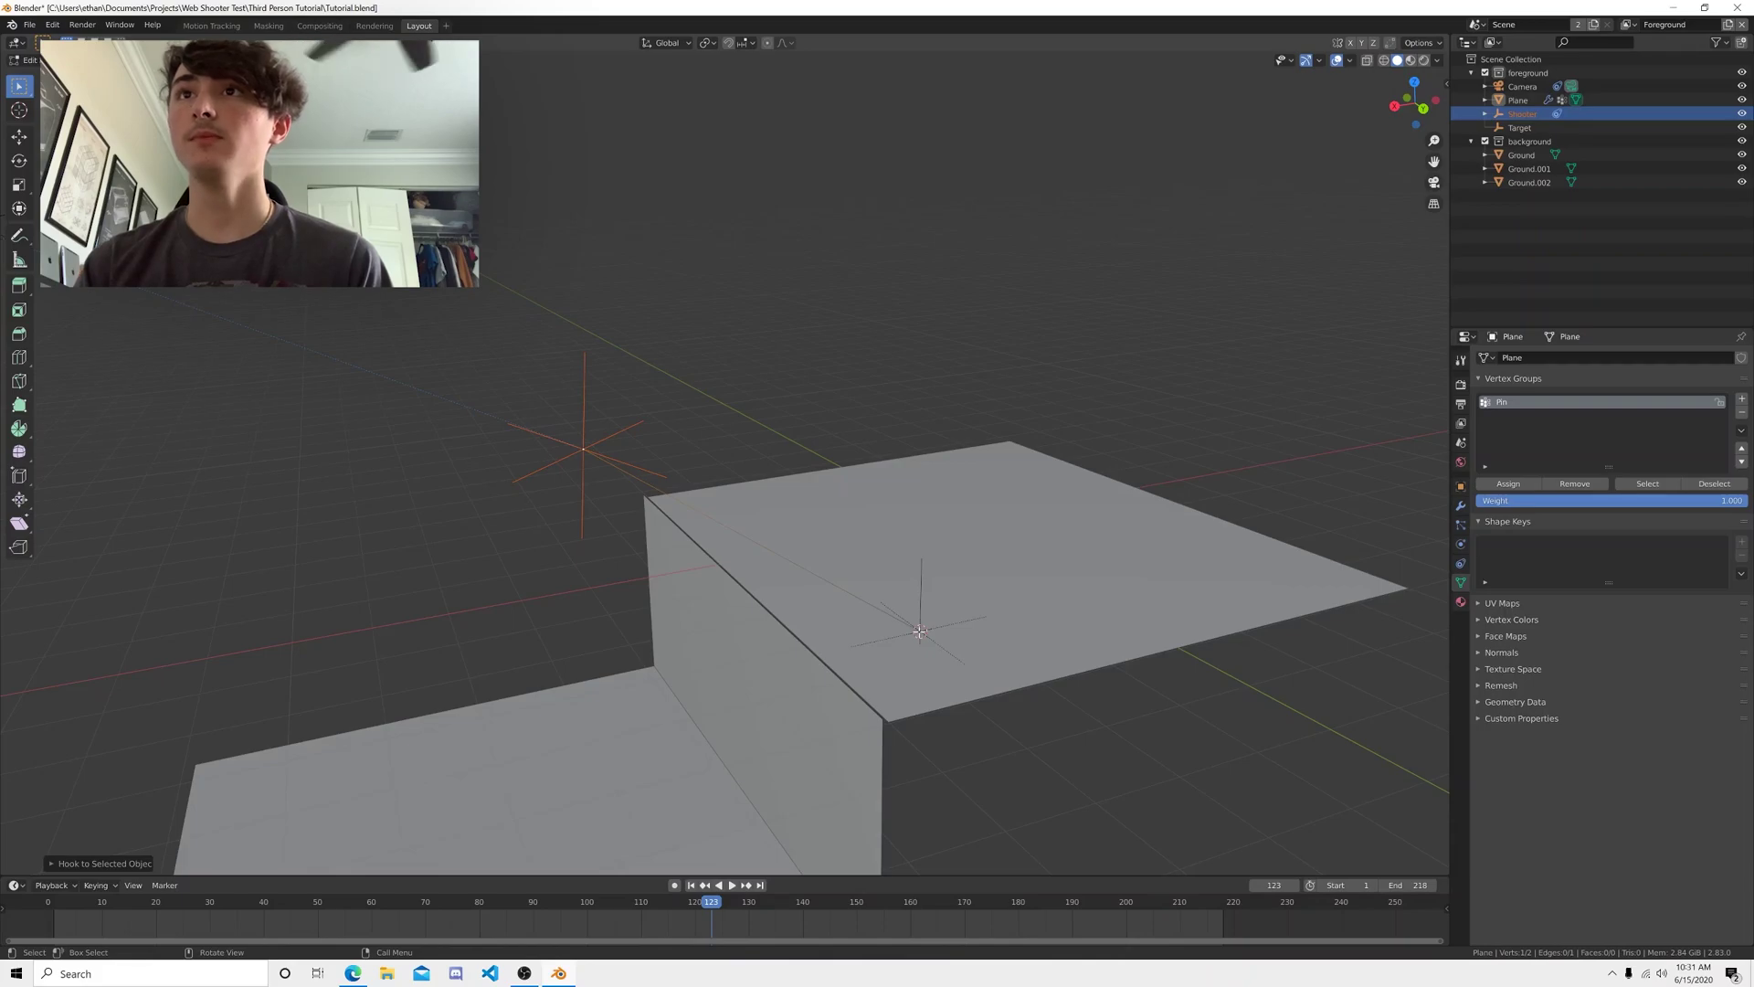
- Hook the edge's vertex on the table to the Target empty and return to object mode
{"action": "left_click", "coordinate": [1521, 127]}
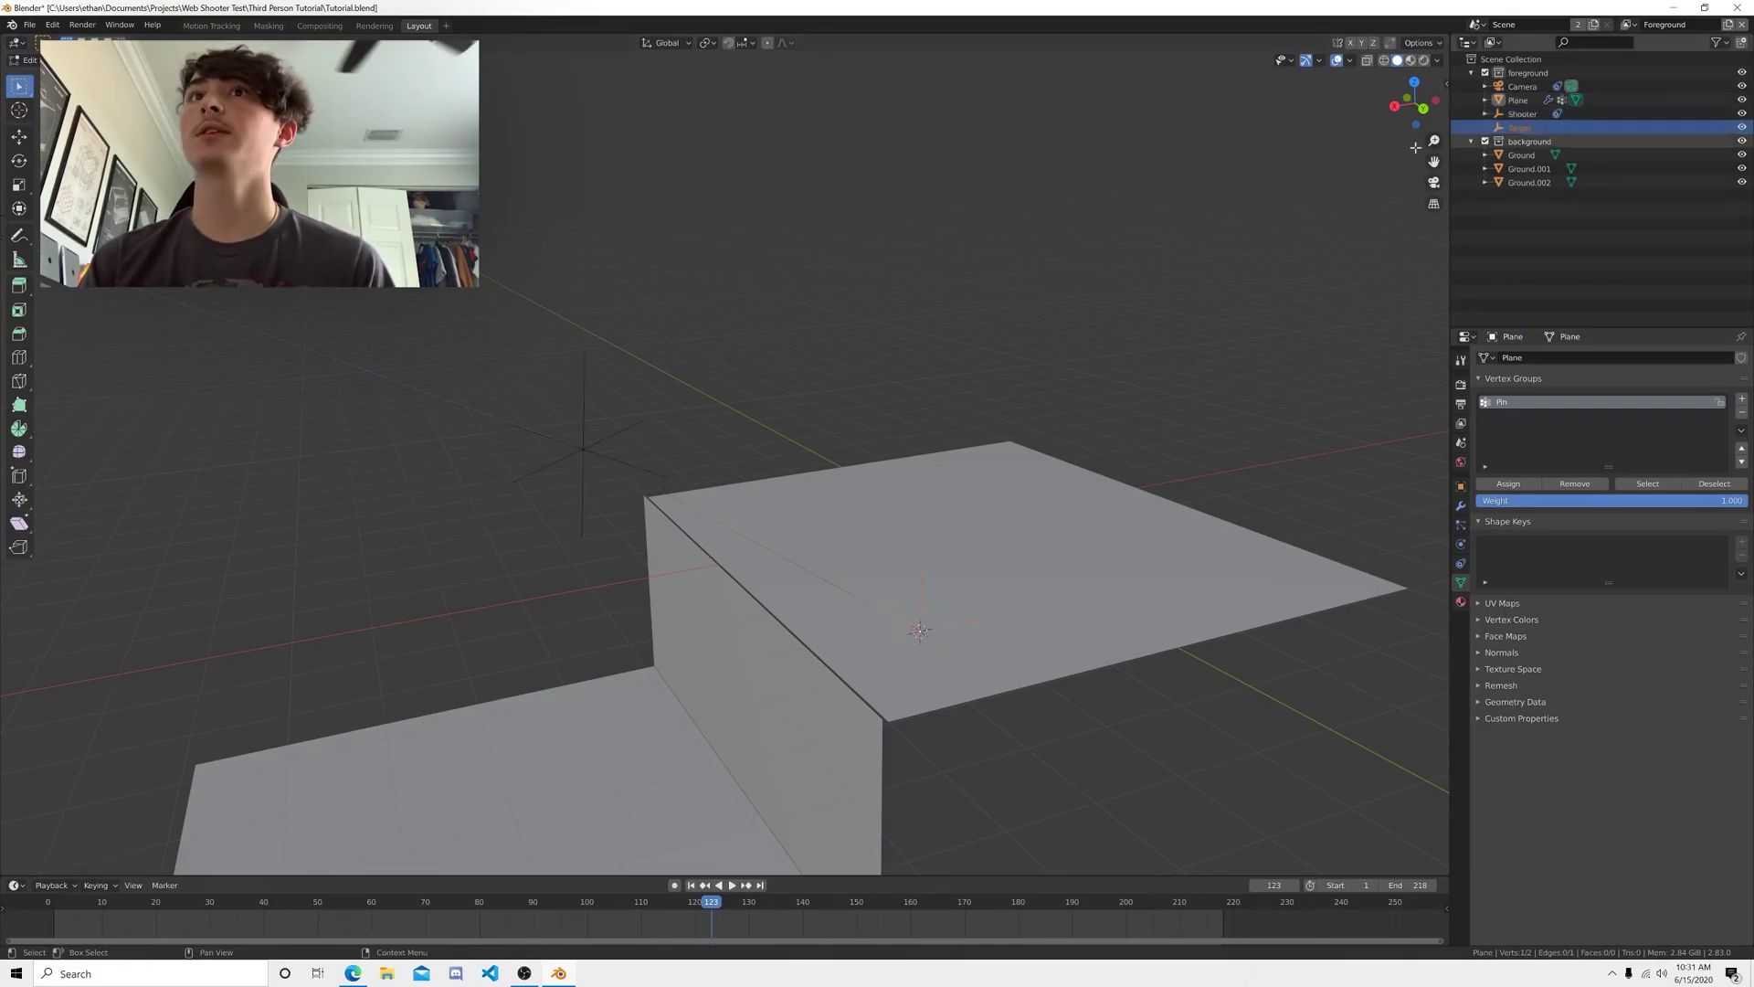
{"action": "key", "text": "ctrl+h"}
{"action": "left_click", "coordinate": [737, 466]}
{"action": "key", "text": "Tab"}
- Play the animation through the camera and check how the hooked edge follows the hand, stopping at frame 120
{"action": "middle_click_drag", "start_coordinate": [545, 517], "coordinate": [703, 541]}
{"action": "key", "text": "KP_0"}
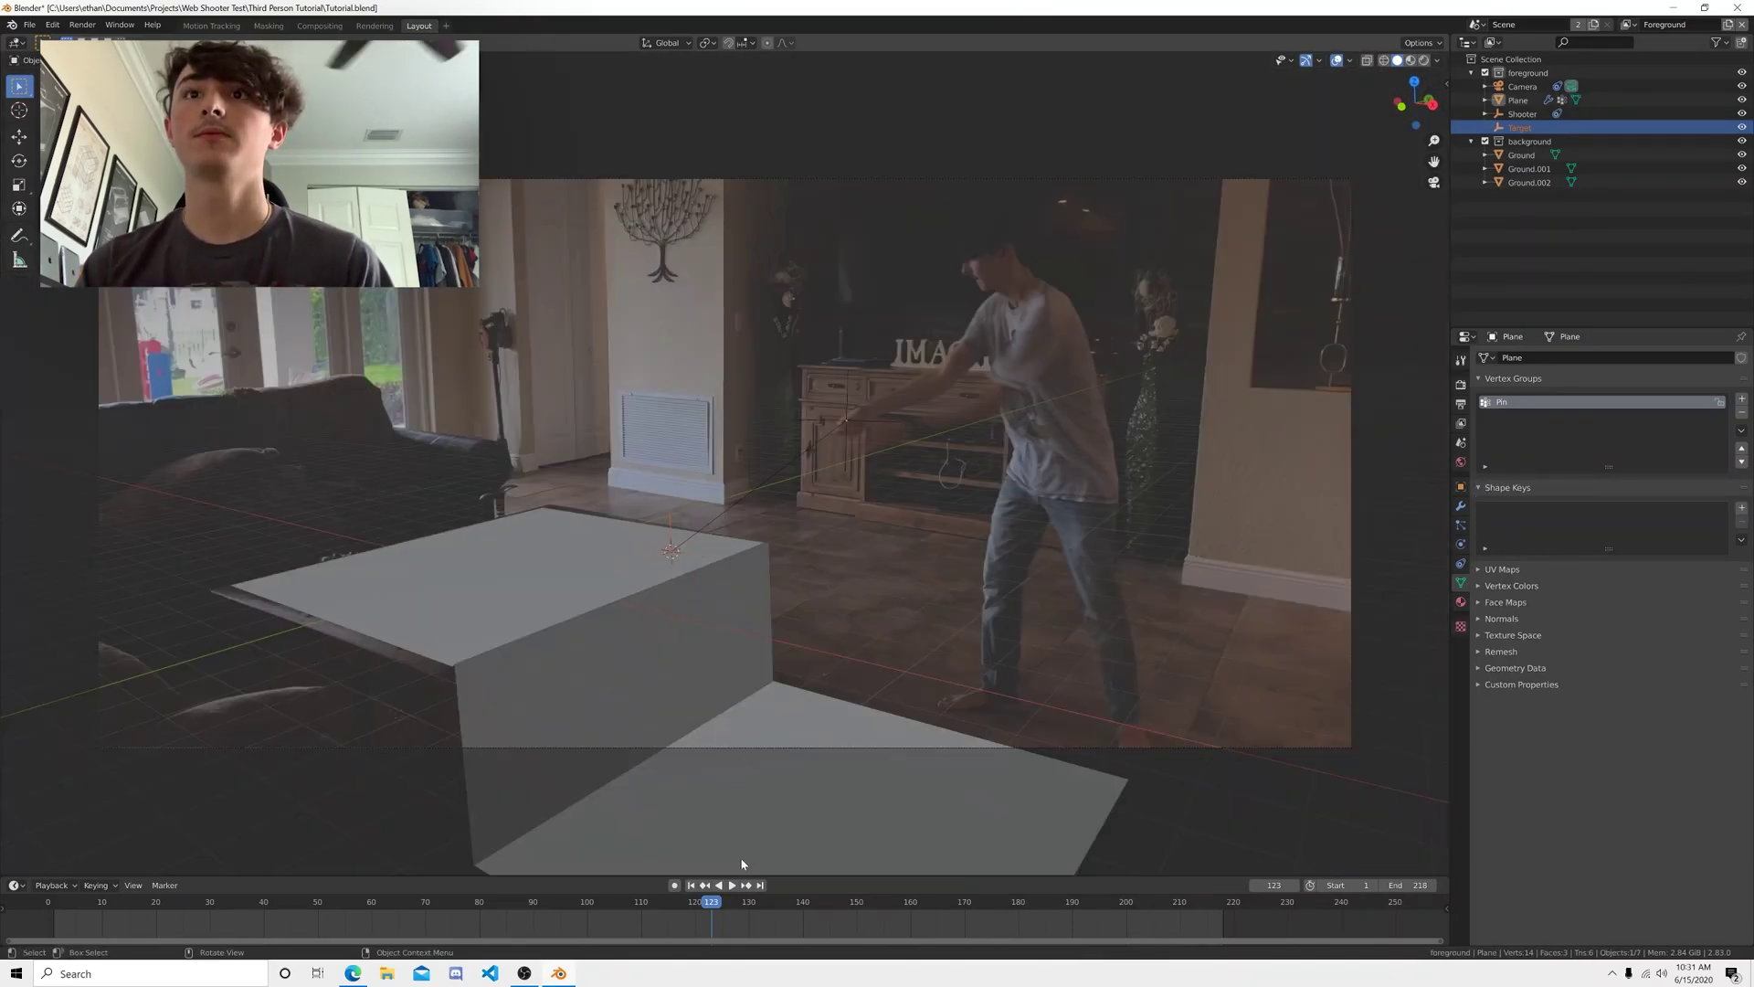
{"action": "left_click_drag", "start_coordinate": [708, 905], "coordinate": [627, 904]}
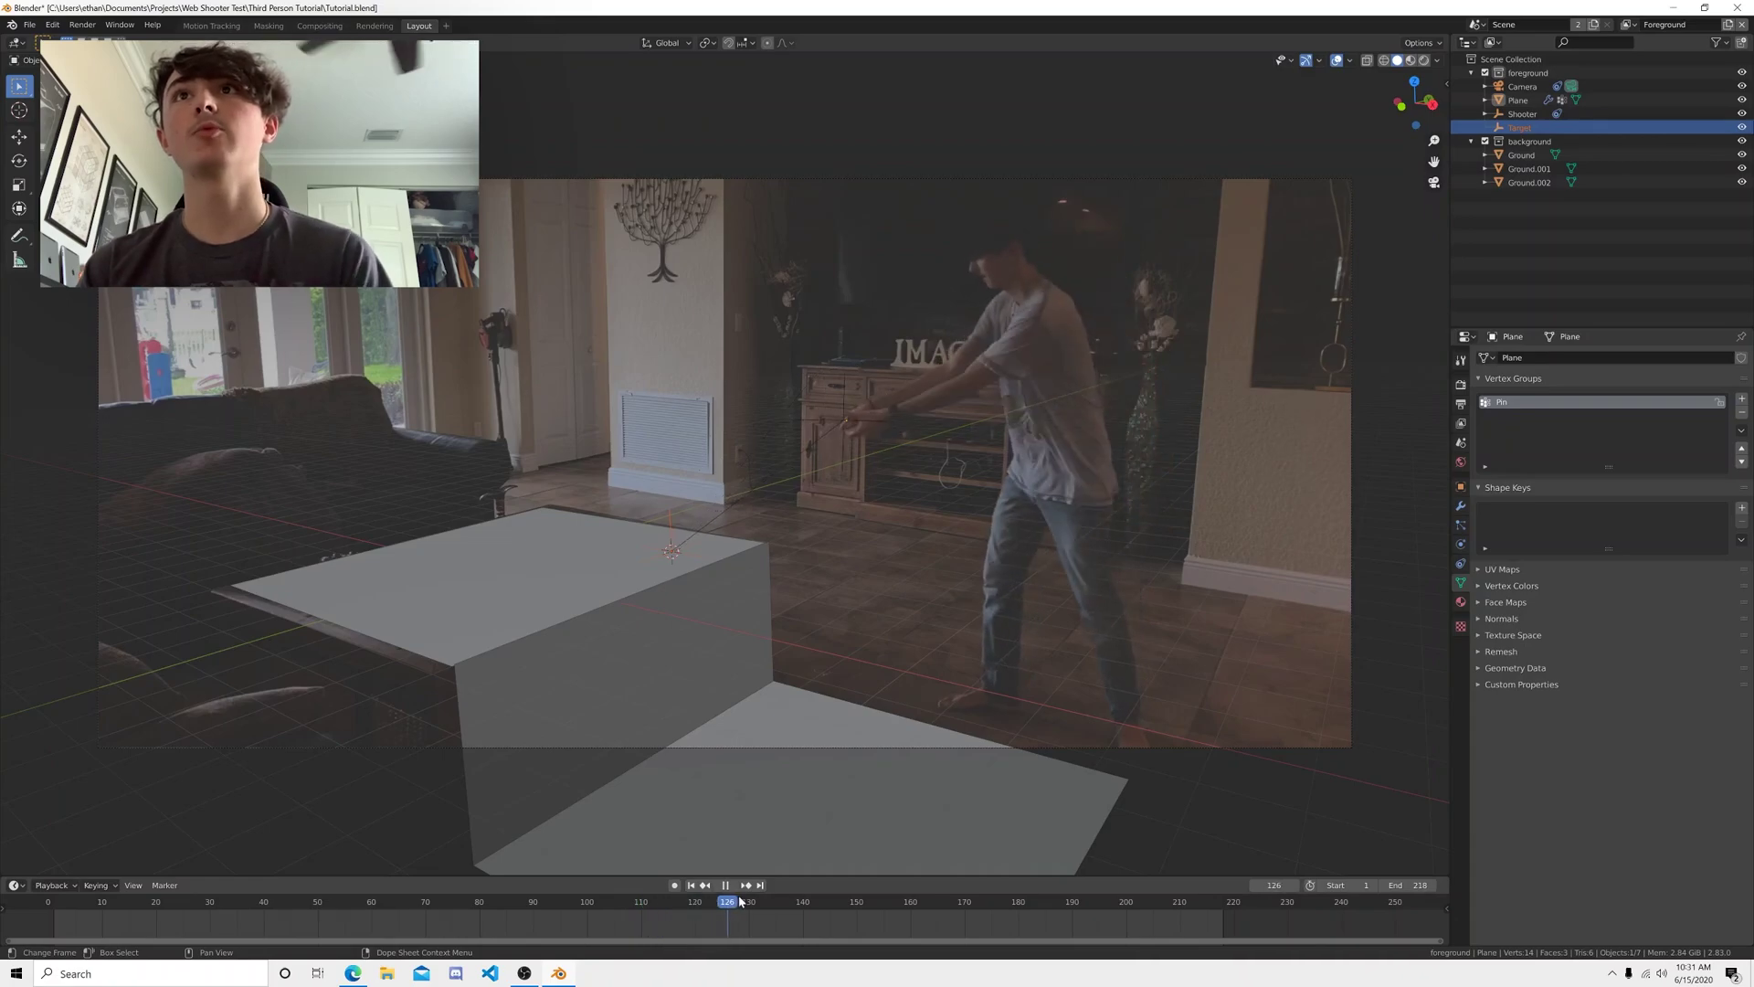
{"action": "left_click_drag", "start_coordinate": [869, 855], "coordinate": [676, 886]}
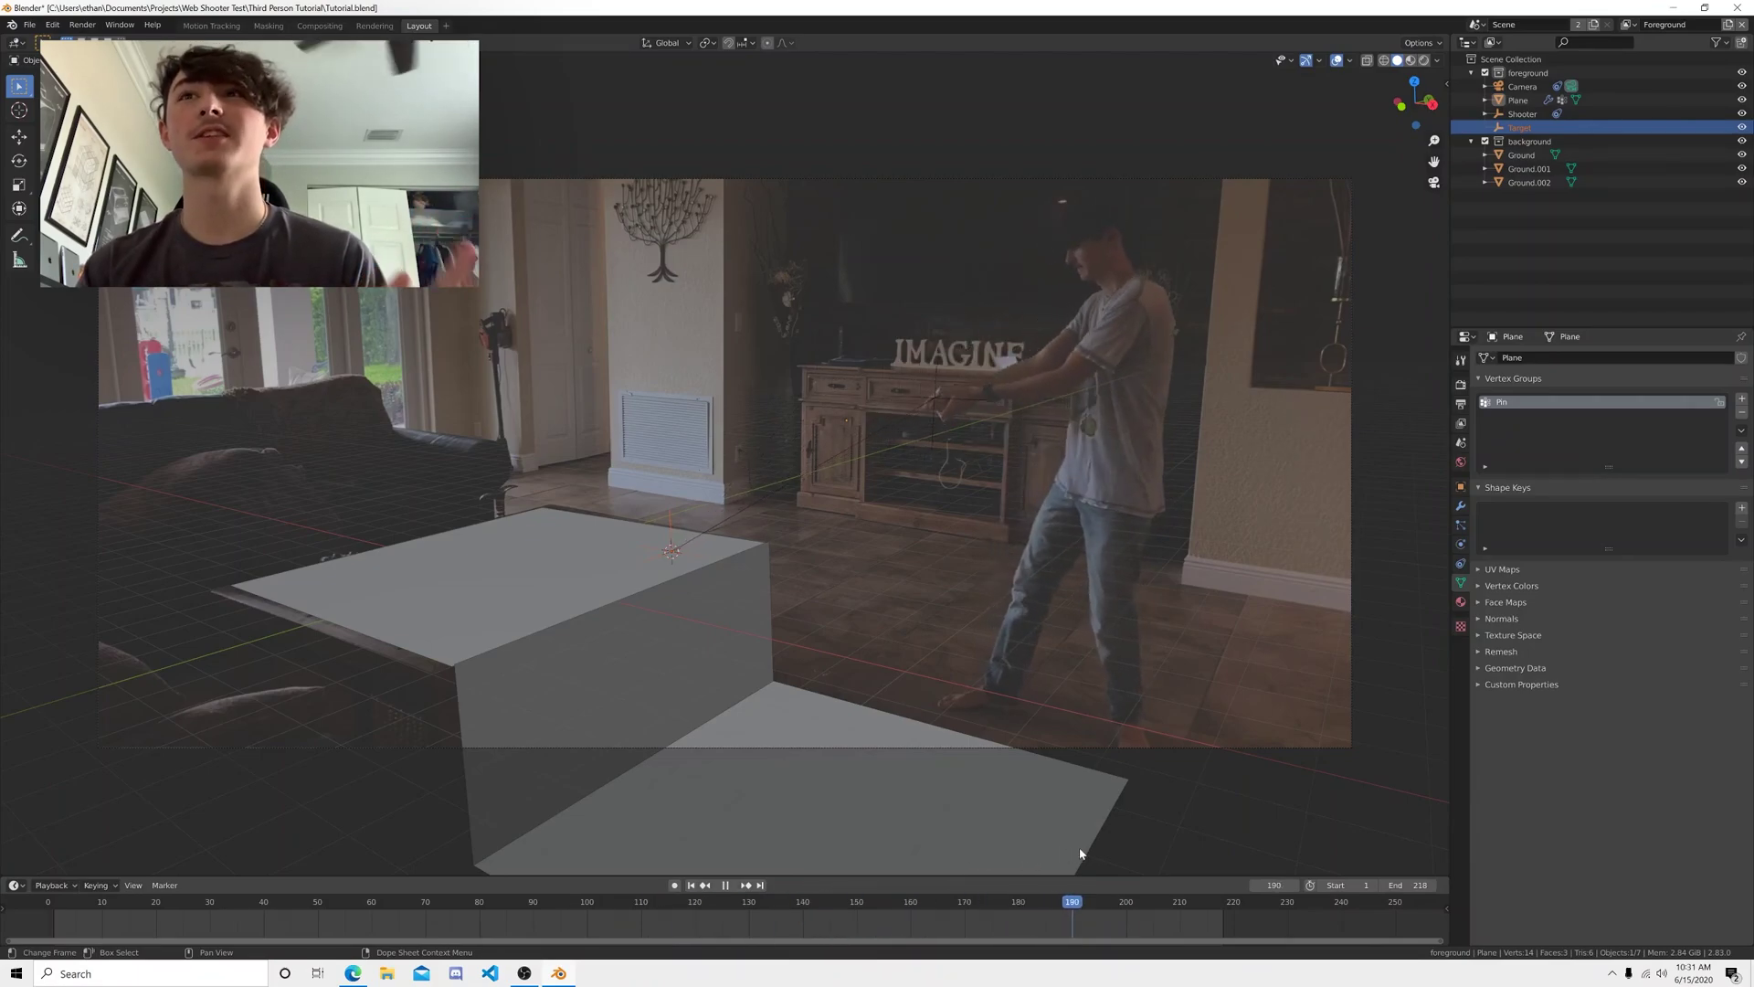
{"action": "left_click_drag", "start_coordinate": [804, 913], "coordinate": [610, 917]}
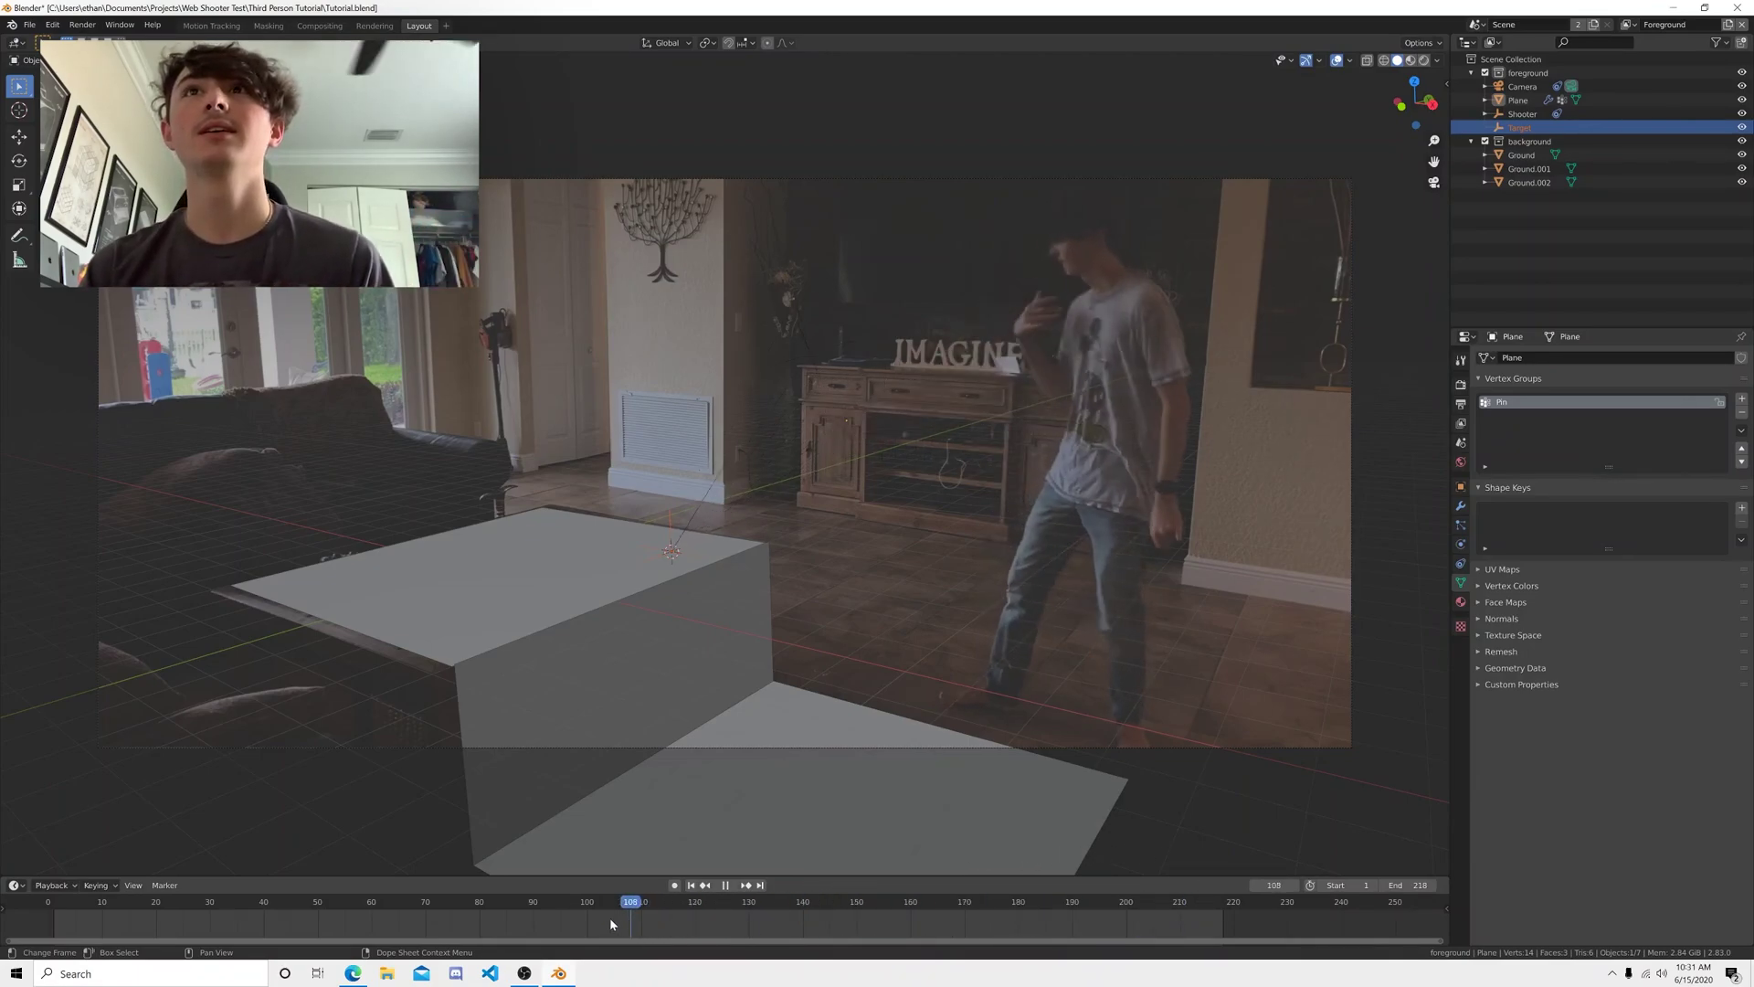
{"action": "key", "text": "space"}
- Set the scene's start frame to 120
{"action": "left_click", "coordinate": [1462, 405]}
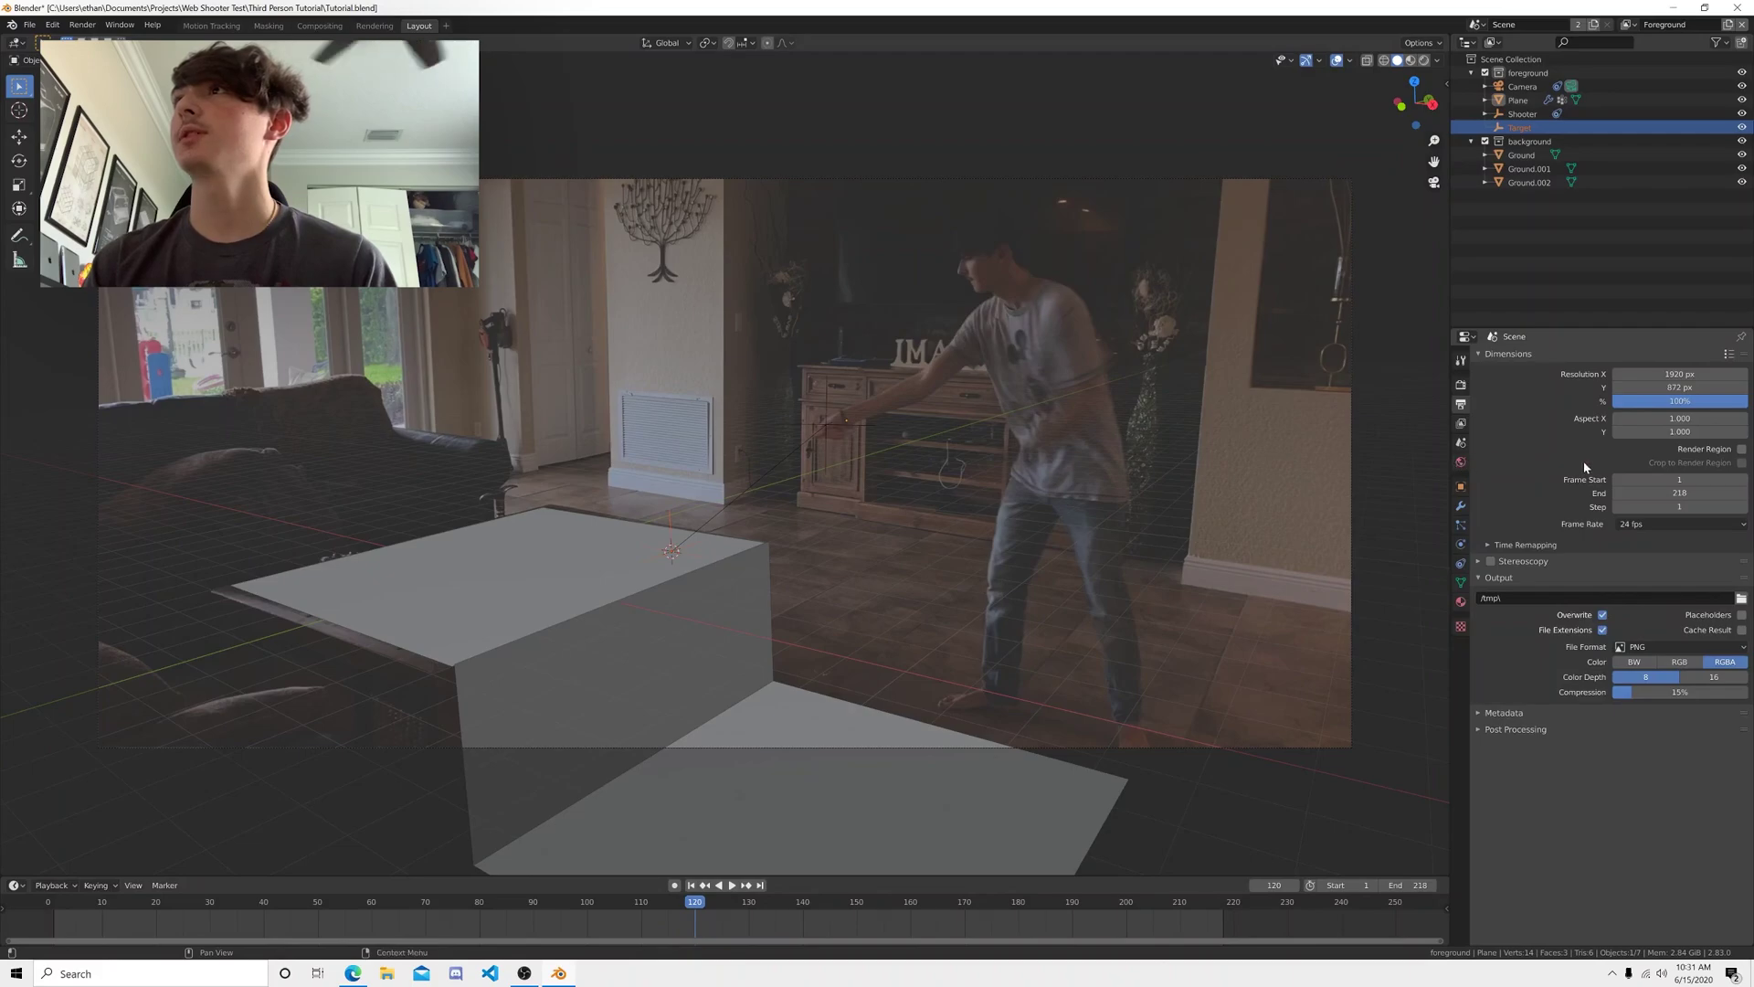
{"action": "left_click", "coordinate": [1718, 479]}
{"action": "type", "text": "20"}
{"action": "key", "text": "Return"}
- Play the shortened frame range to check the edge's motion and return to the start frame
{"action": "left_click_drag", "start_coordinate": [695, 905], "coordinate": [905, 907]}
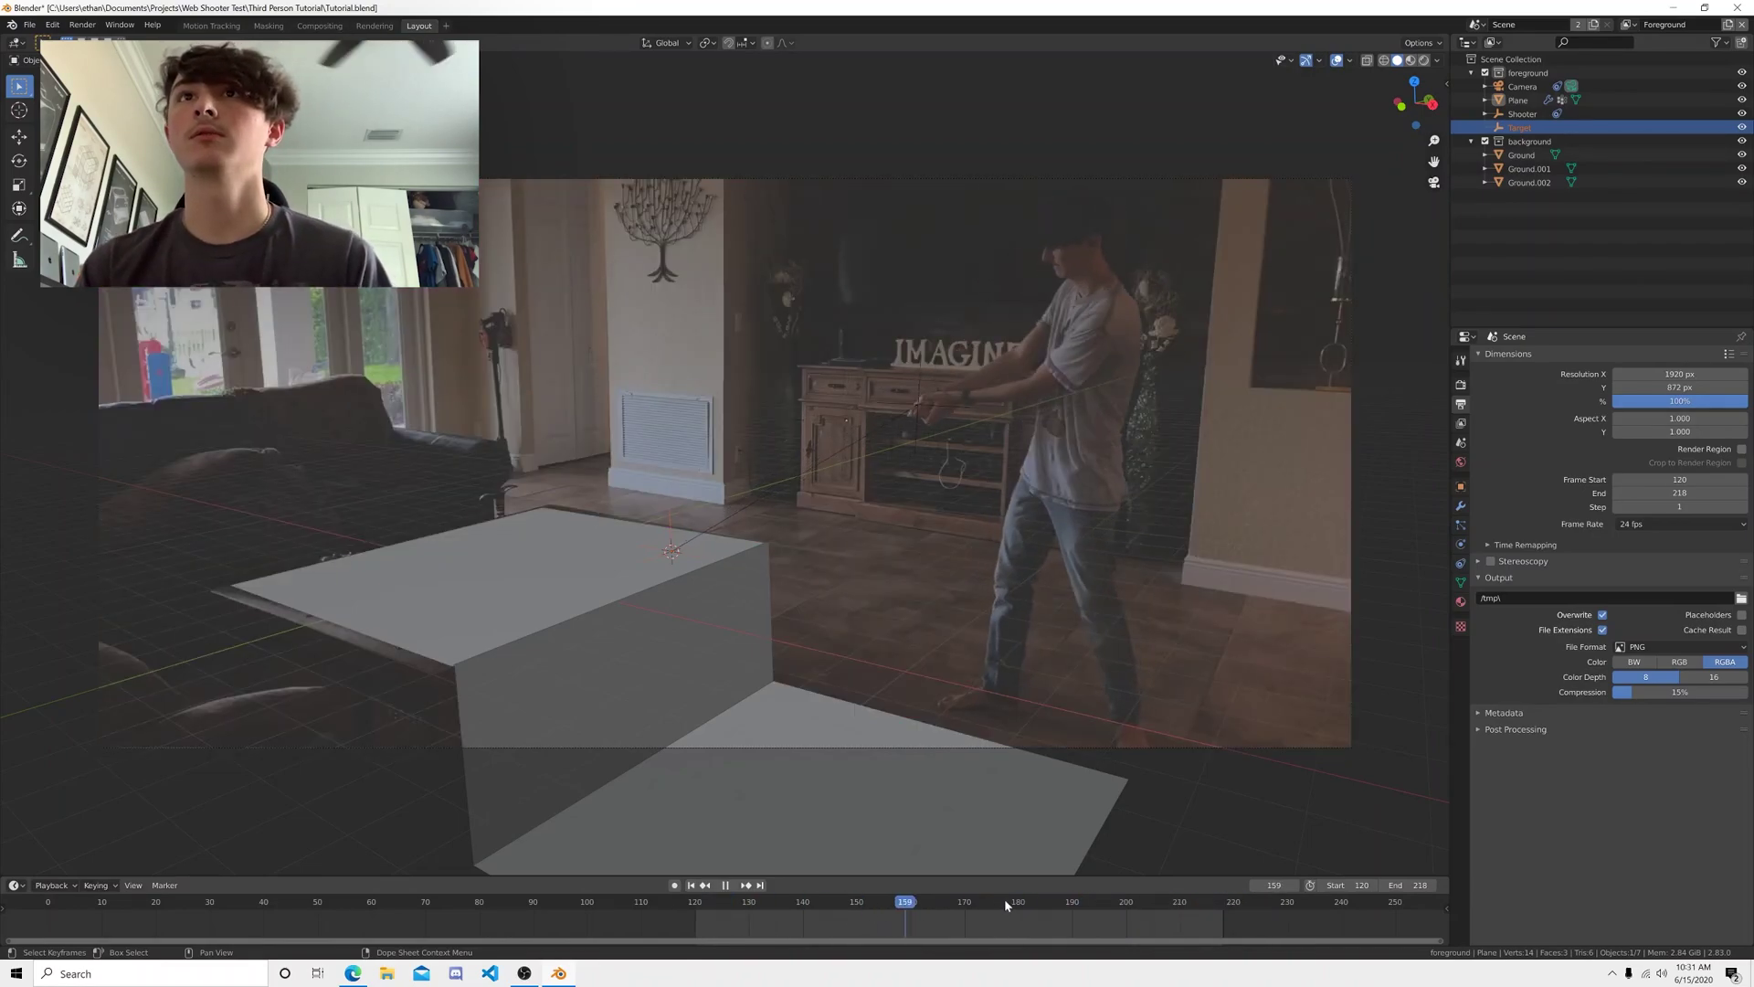
{"action": "left_click", "coordinate": [726, 885]}
{"action": "left_click", "coordinate": [692, 884]}
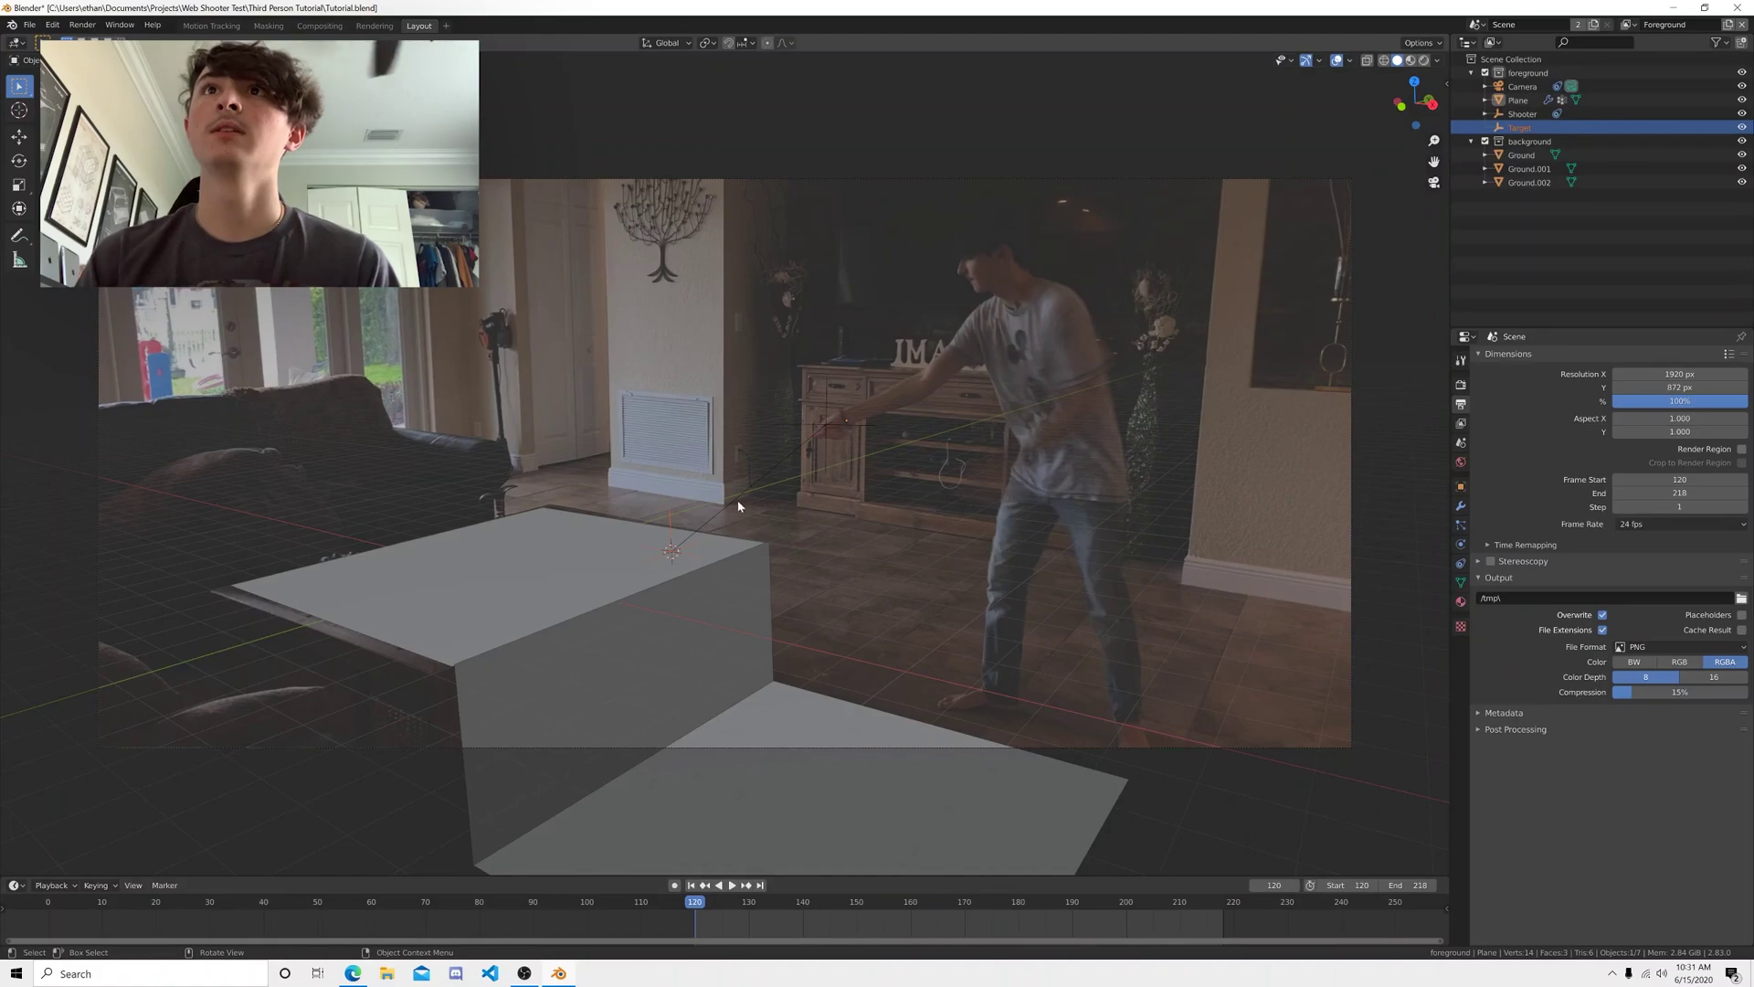
- Add a Screw modifier to the web edge after its two hook modifiers and set its angle to 0.2°
{"action": "left_click", "coordinate": [740, 502]}
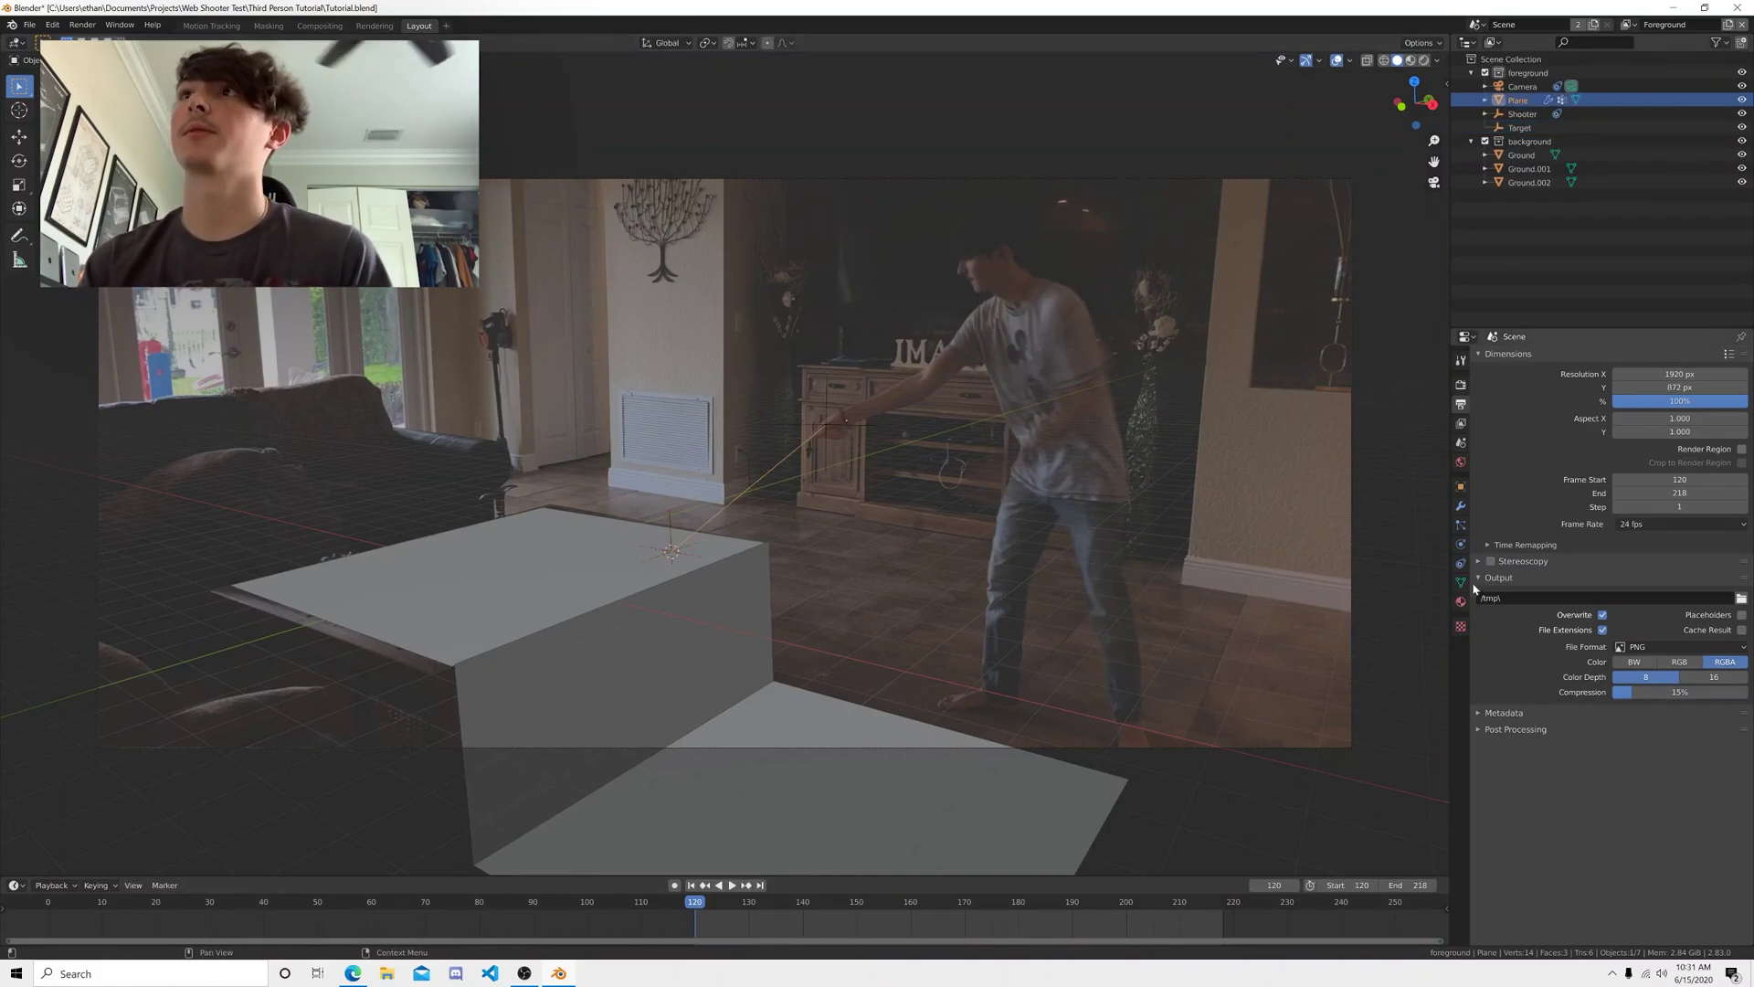
{"action": "left_click", "coordinate": [1461, 507]}
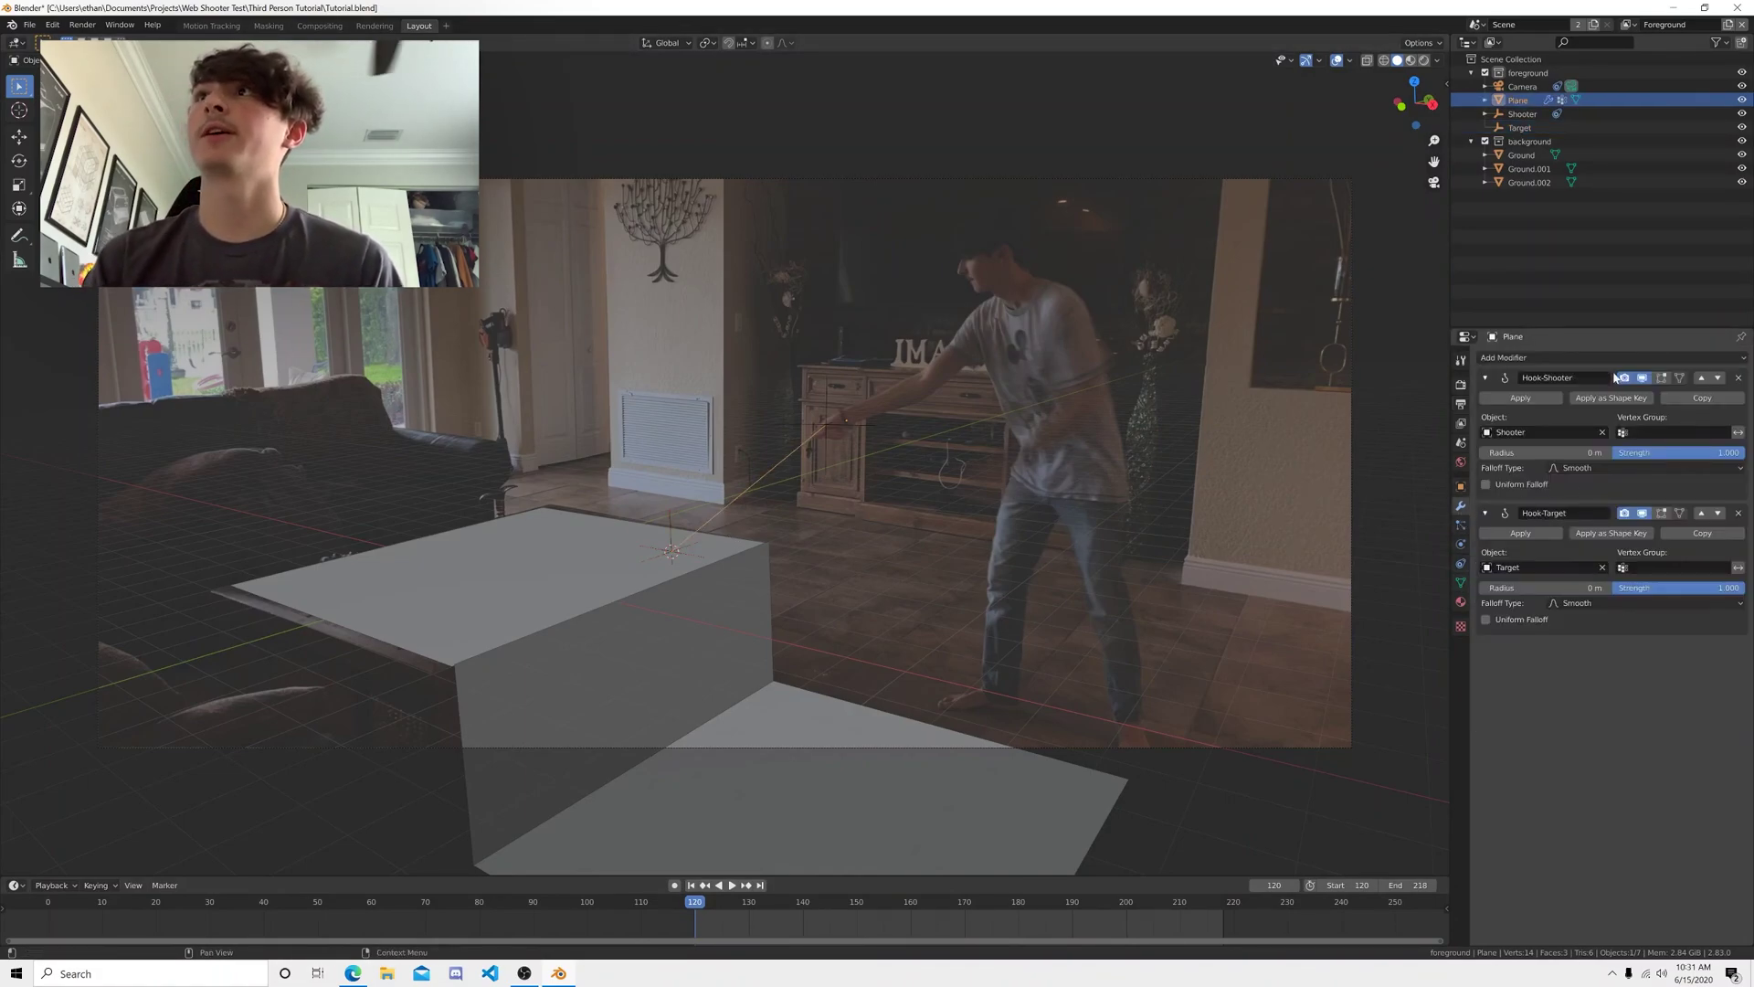
{"action": "left_click", "coordinate": [1486, 378]}
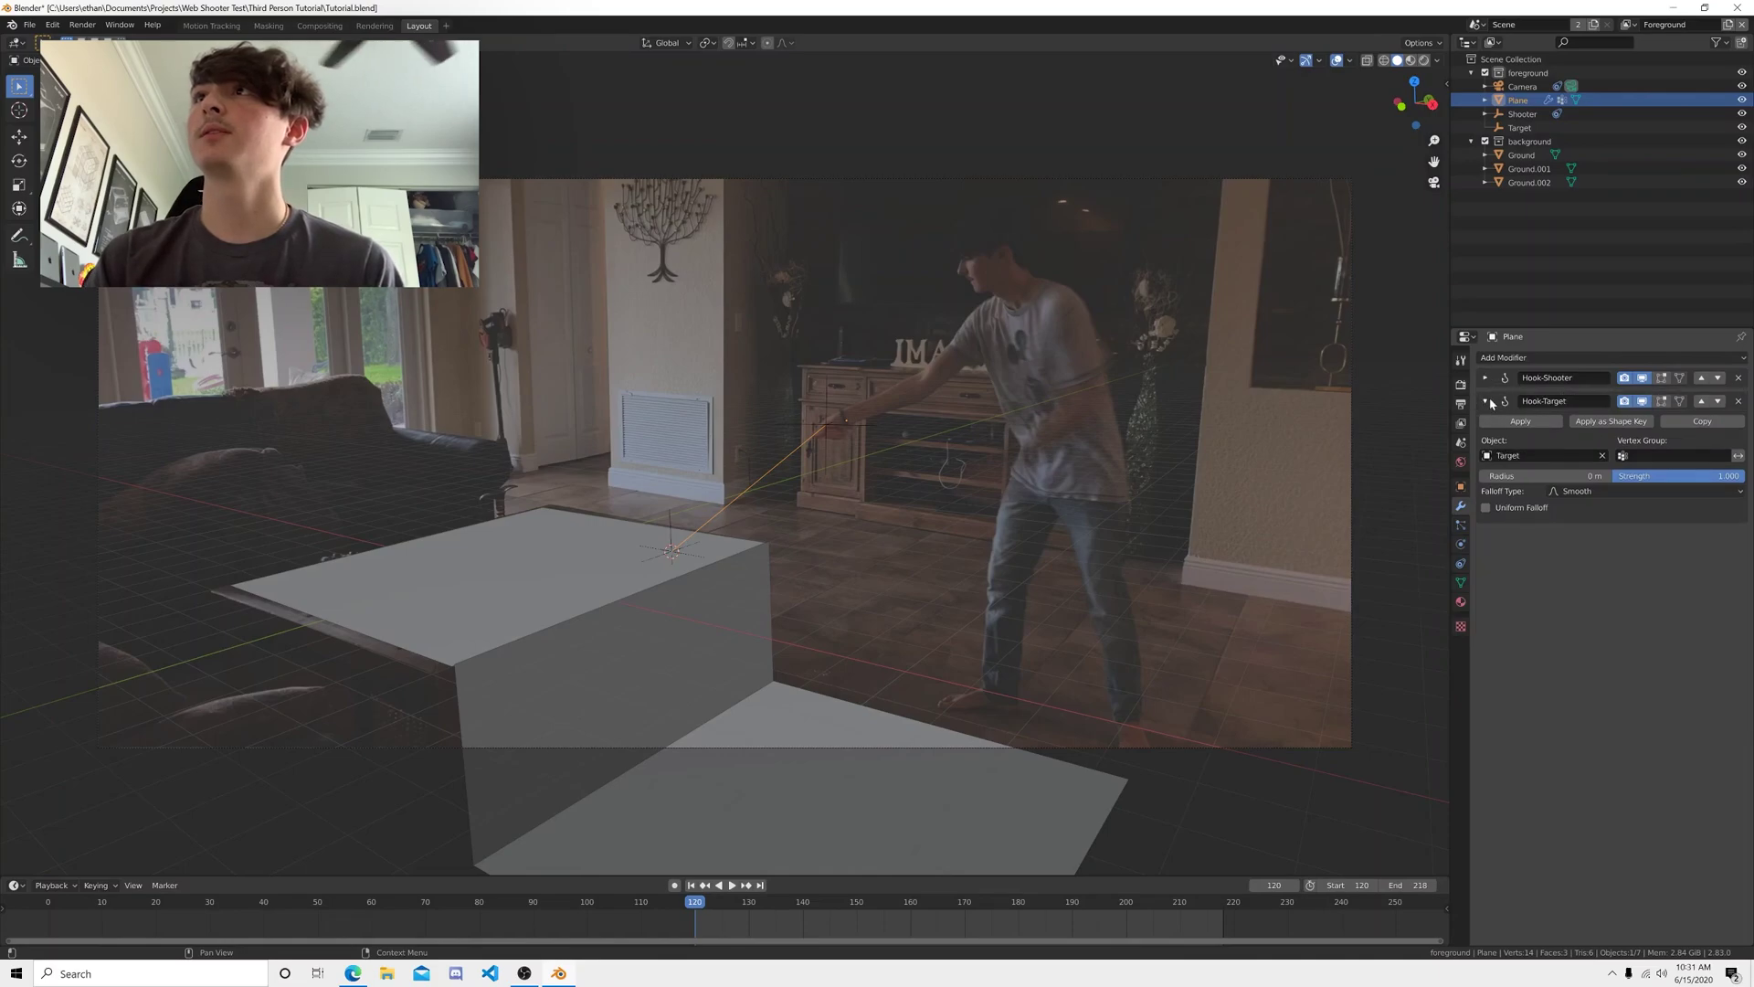
{"action": "left_click", "coordinate": [1486, 401]}
{"action": "left_click", "coordinate": [1506, 357]}
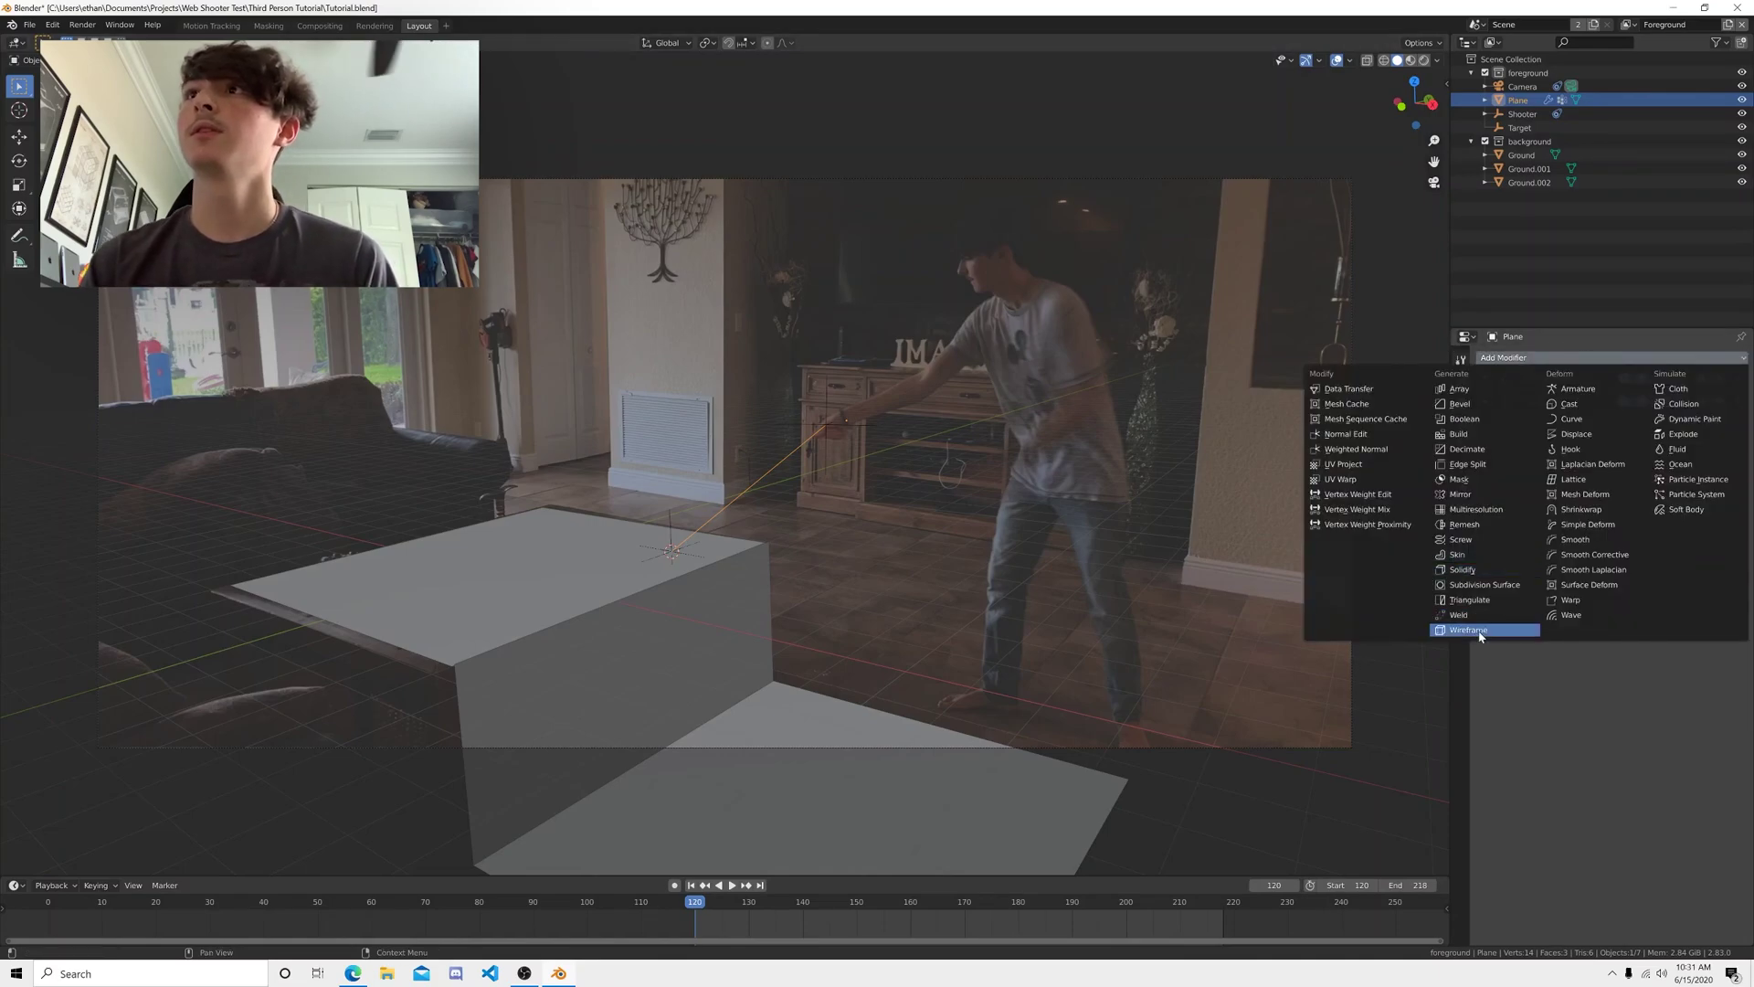
{"action": "left_click", "coordinate": [1470, 541]}
{"action": "left_click", "coordinate": [1543, 494]}
{"action": "key", "text": "BackSpace"}
{"action": "key", "text": "BackSpace"}
{"action": "key", "text": "BackSpace"}
{"action": "key", "text": "BackSpace"}
{"action": "type", "text": "0.2"}
{"action": "key", "text": "Return"}
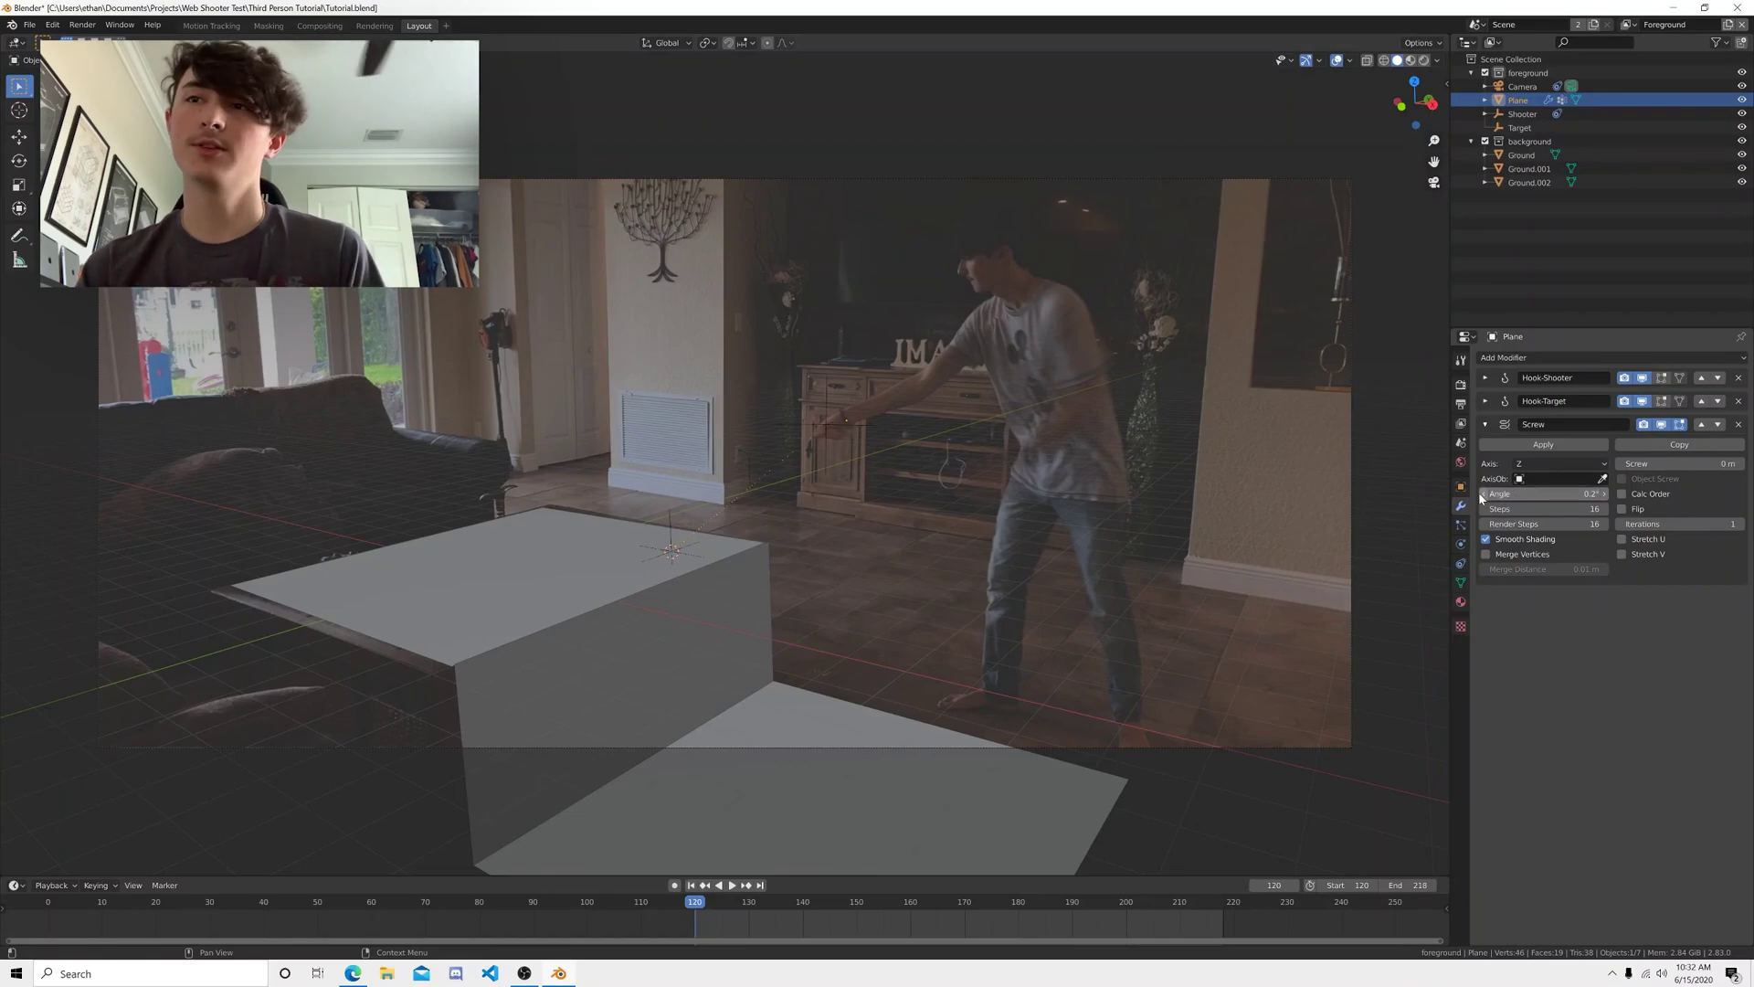
- Add a Solidify modifier to the web edge
{"action": "left_click", "coordinate": [1540, 358]}
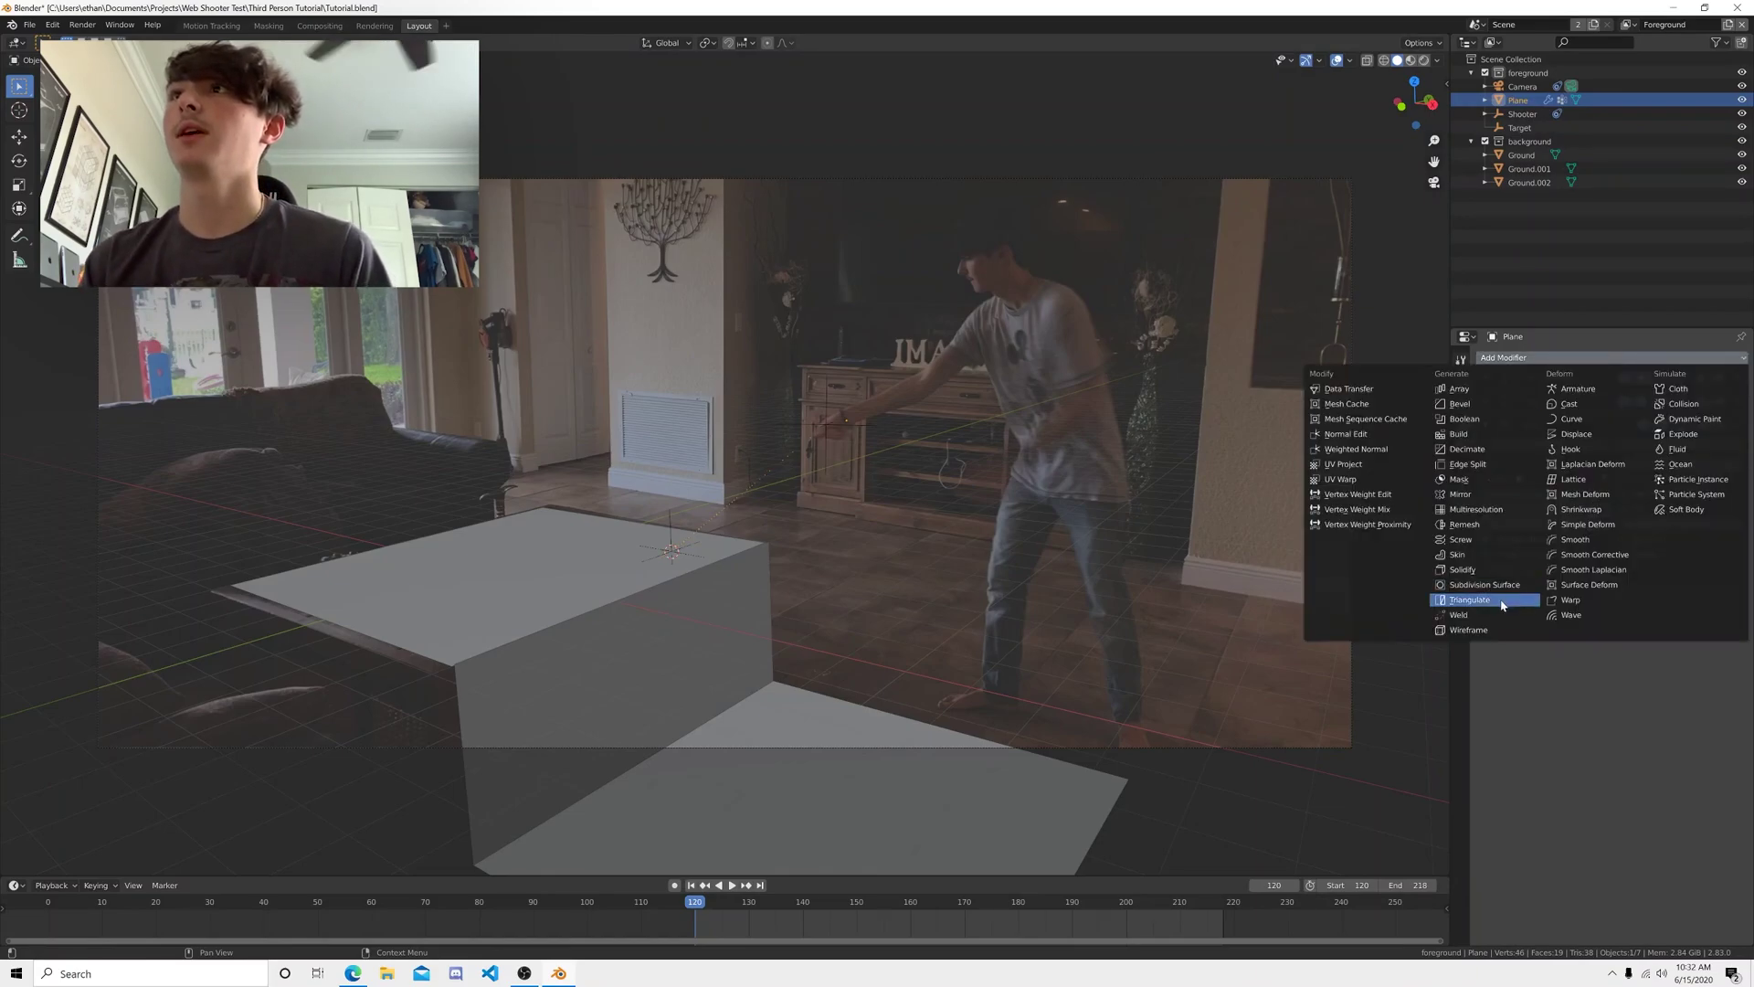
{"action": "left_click", "coordinate": [1463, 570]}
- Examine the thickened web strand between the two empties from several angles and return to the camera view
{"action": "middle_click_drag", "start_coordinate": [925, 504], "coordinate": [793, 532]}
{"action": "left_click", "coordinate": [905, 498]}
{"action": "left_click", "coordinate": [772, 518]}
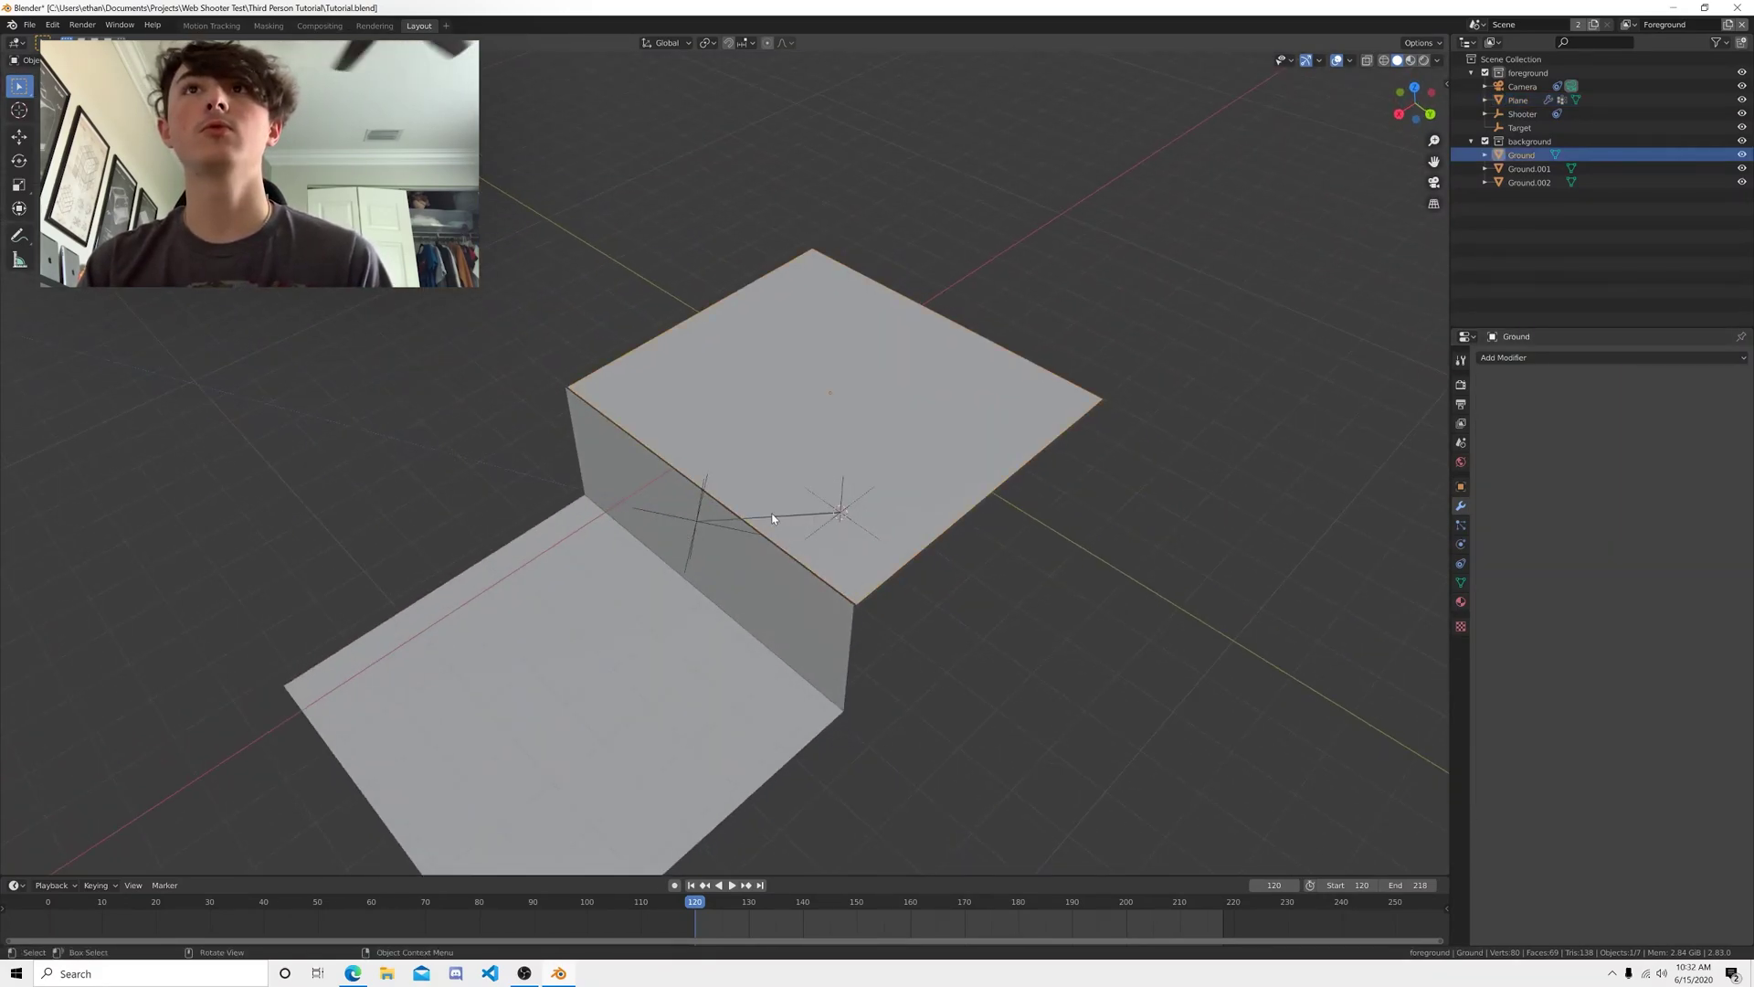
{"action": "left_click", "coordinate": [772, 518]}
{"action": "key", "text": "grave"}
{"action": "left_click", "coordinate": [822, 558]}
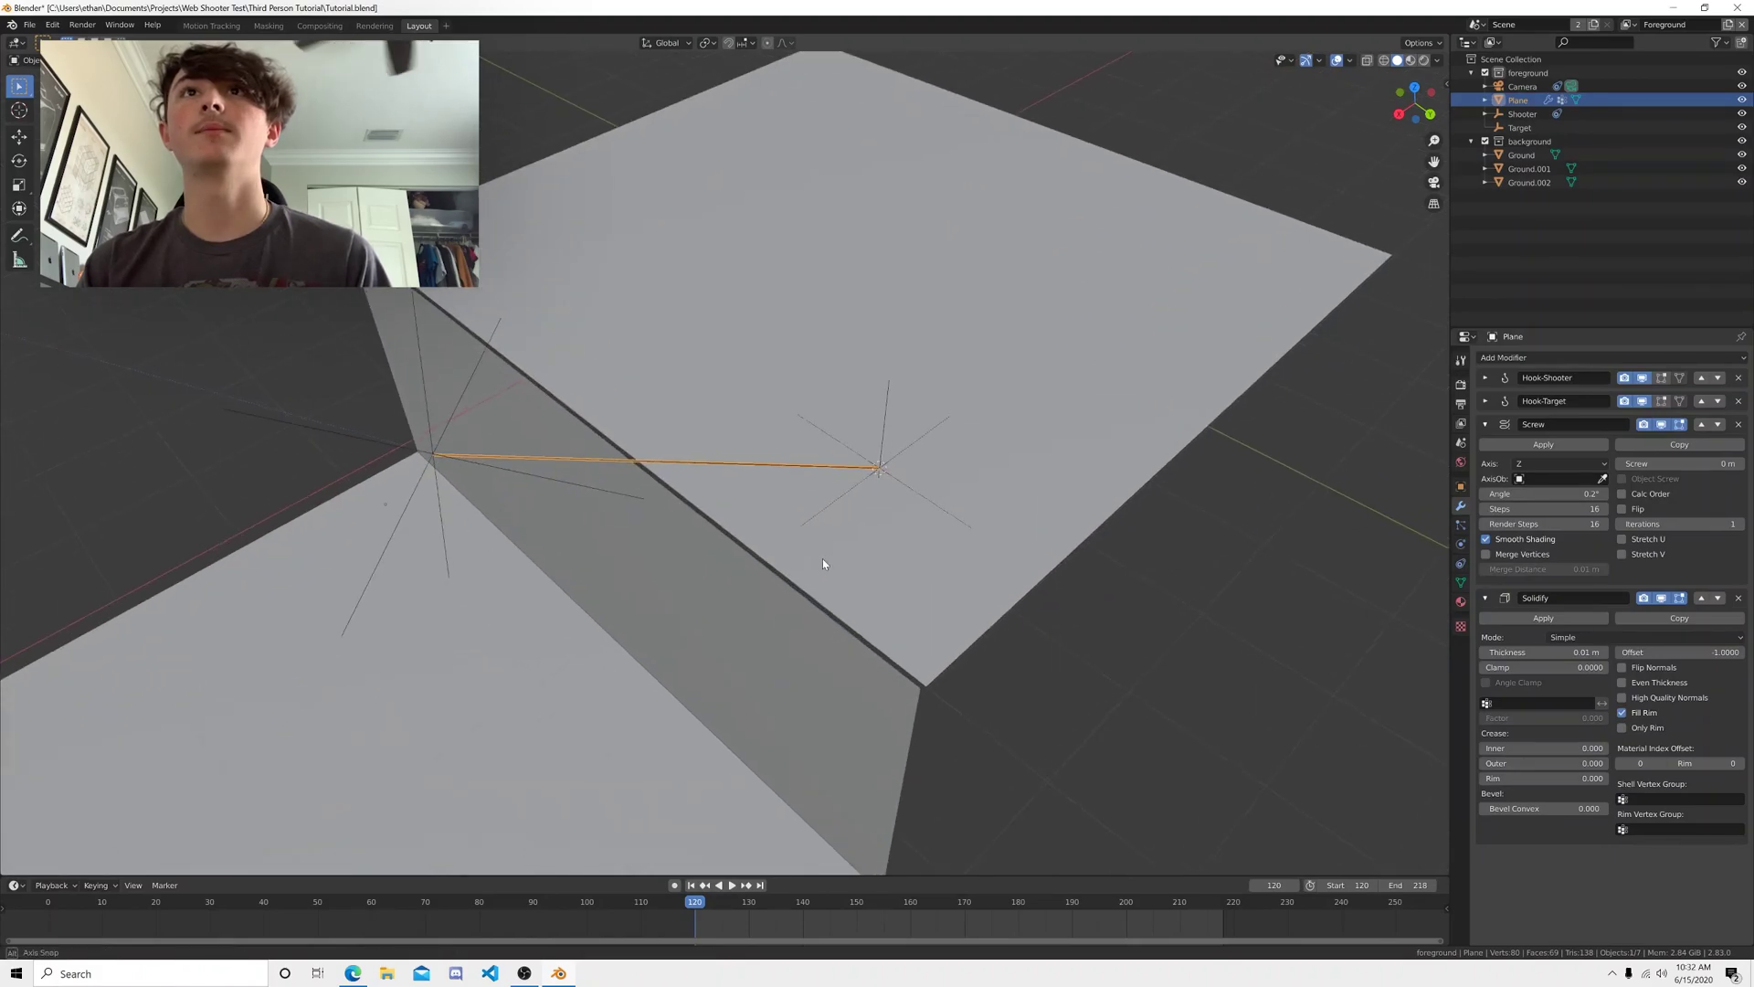
{"action": "middle_click_drag", "start_coordinate": [822, 558], "coordinate": [869, 559]}
{"action": "scroll", "coordinate": [869, 560], "scroll_direction": "down", "scroll_amount": 3}
{"action": "left_click", "coordinate": [1013, 527]}
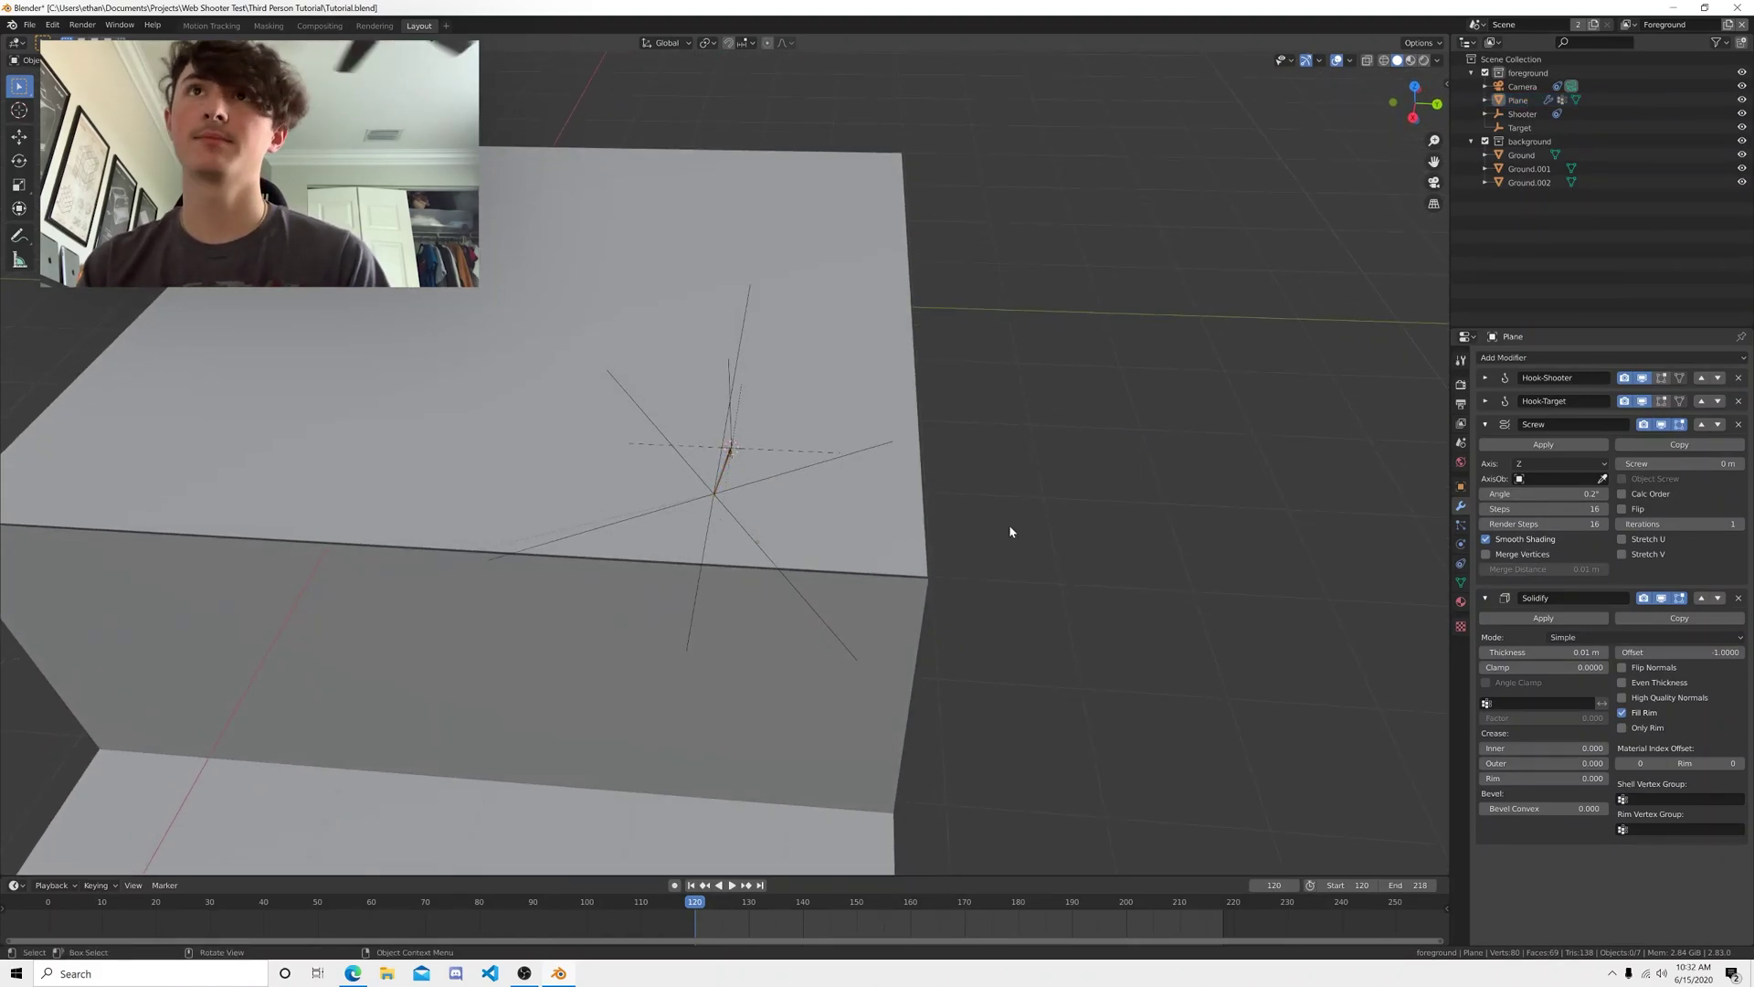
{"action": "key", "text": "KP_0"}
- Append the Web material from ThirdPersonWeb.blend in the Third Person folder
{"action": "left_click", "coordinate": [751, 492]}
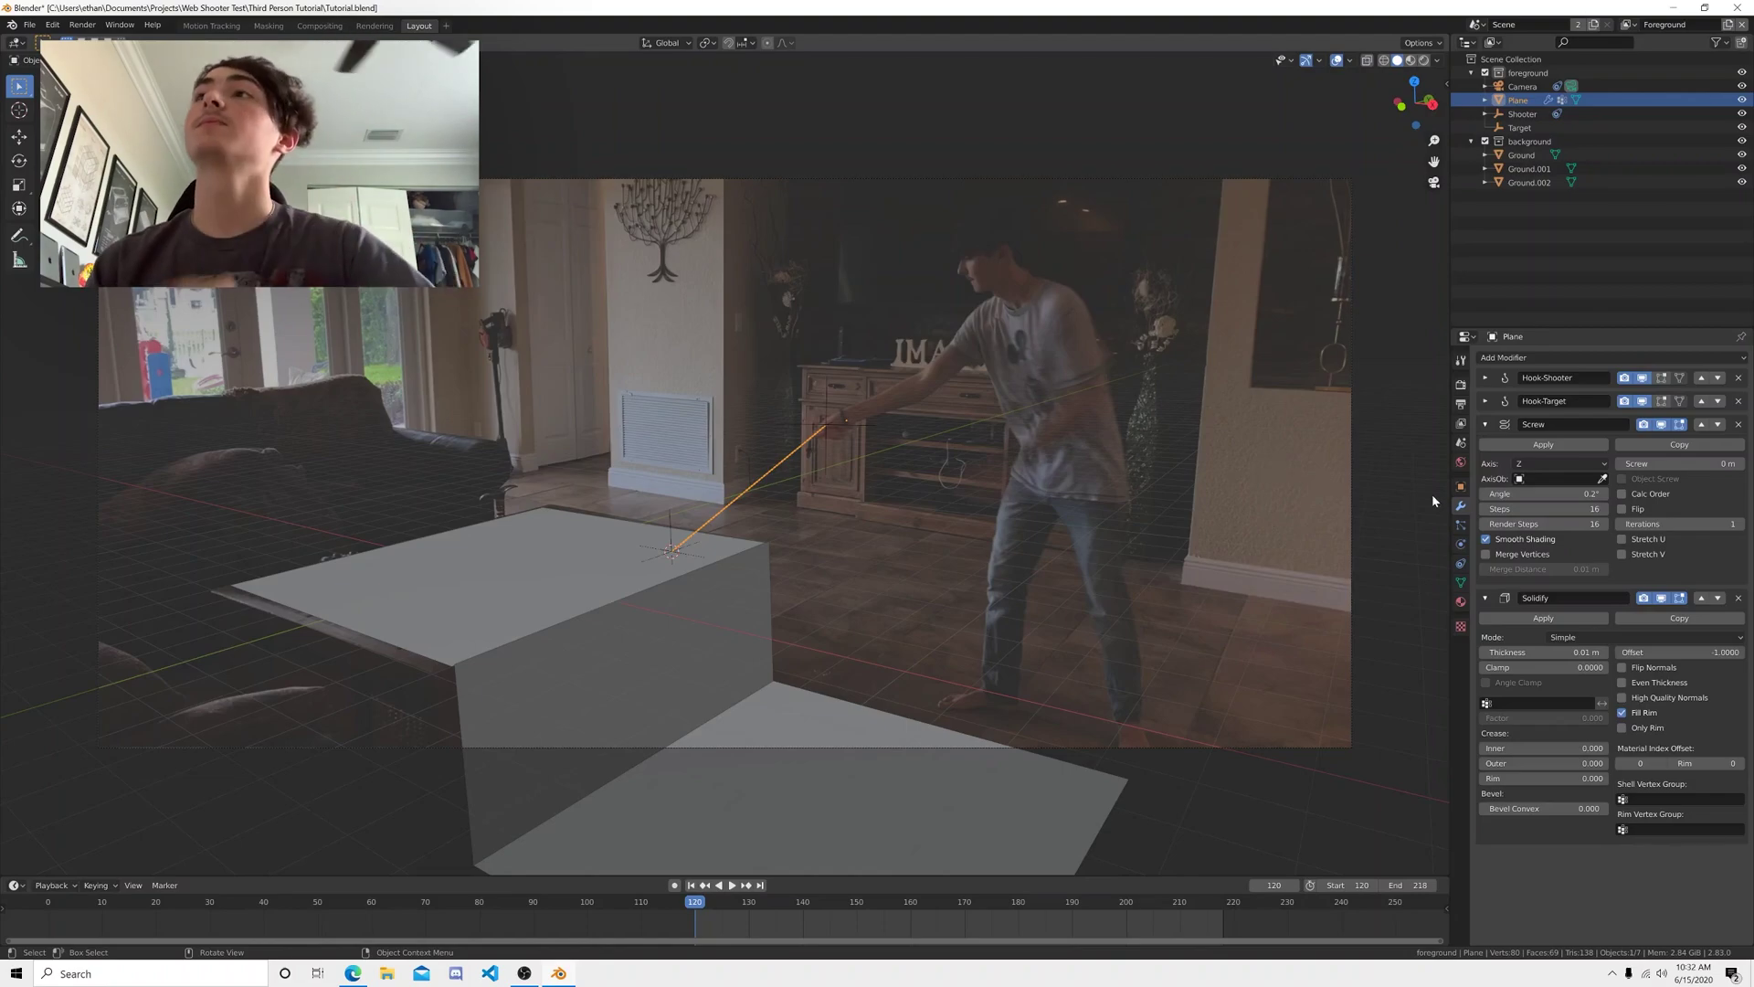
{"action": "left_click", "coordinate": [1460, 603]}
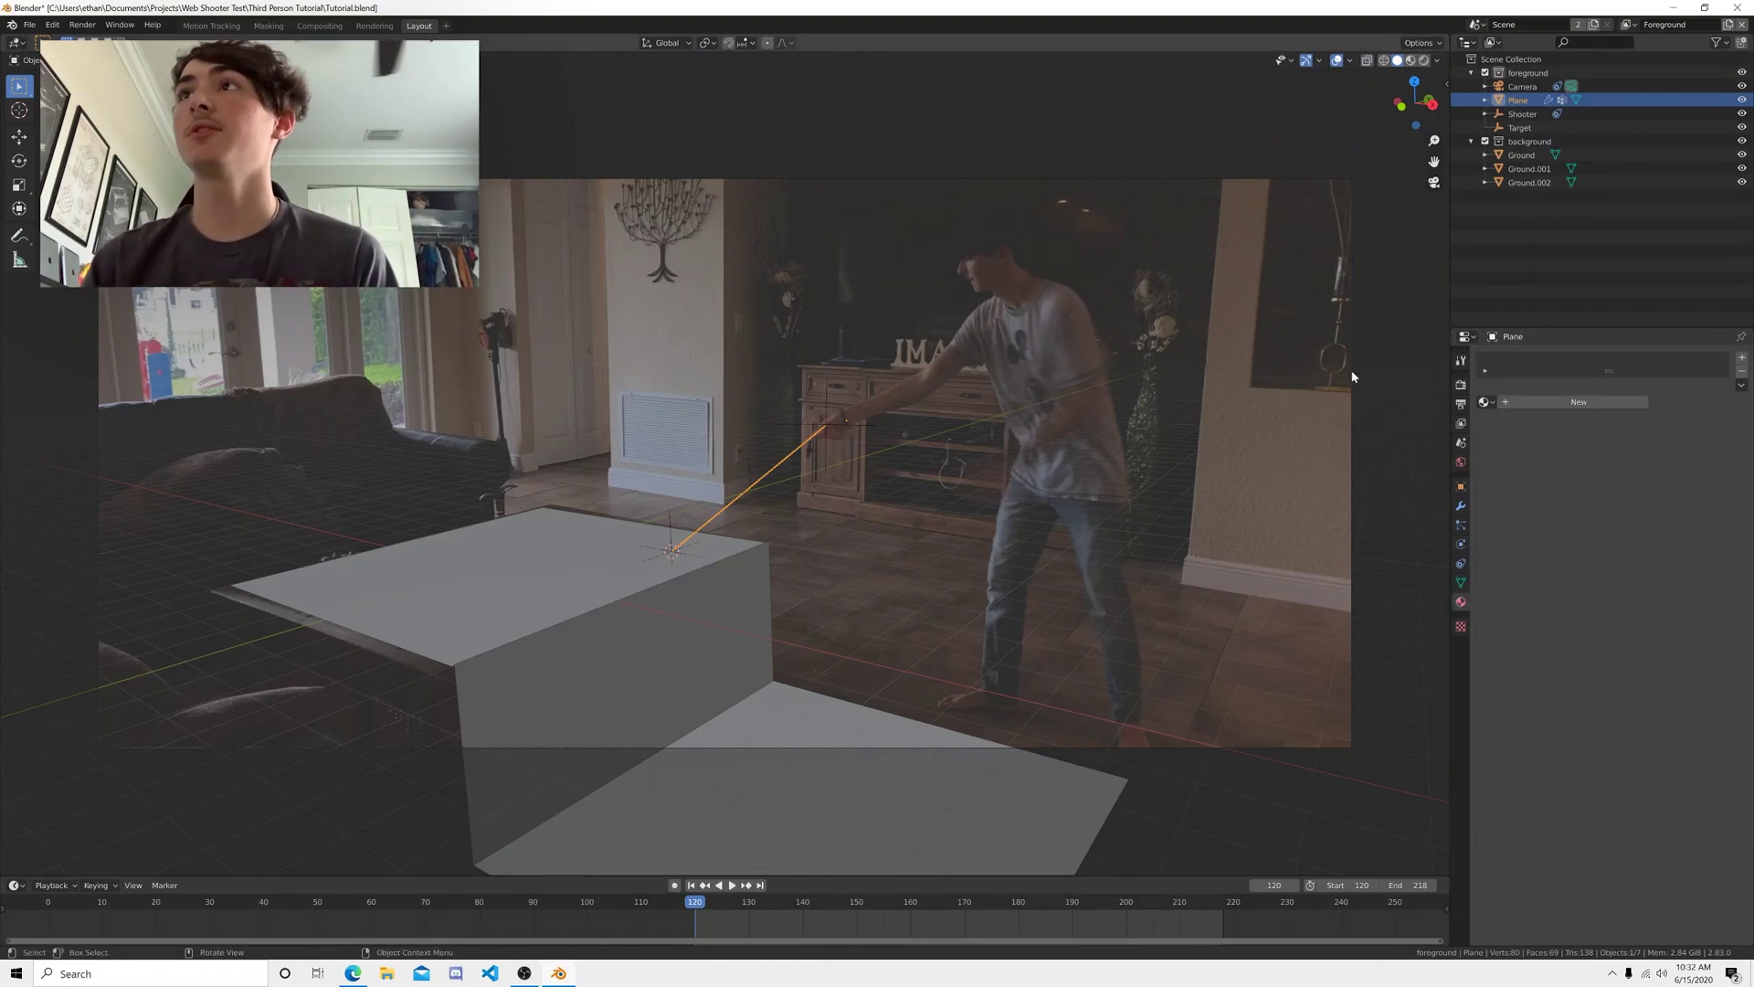
{"action": "left_click", "coordinate": [1486, 403]}
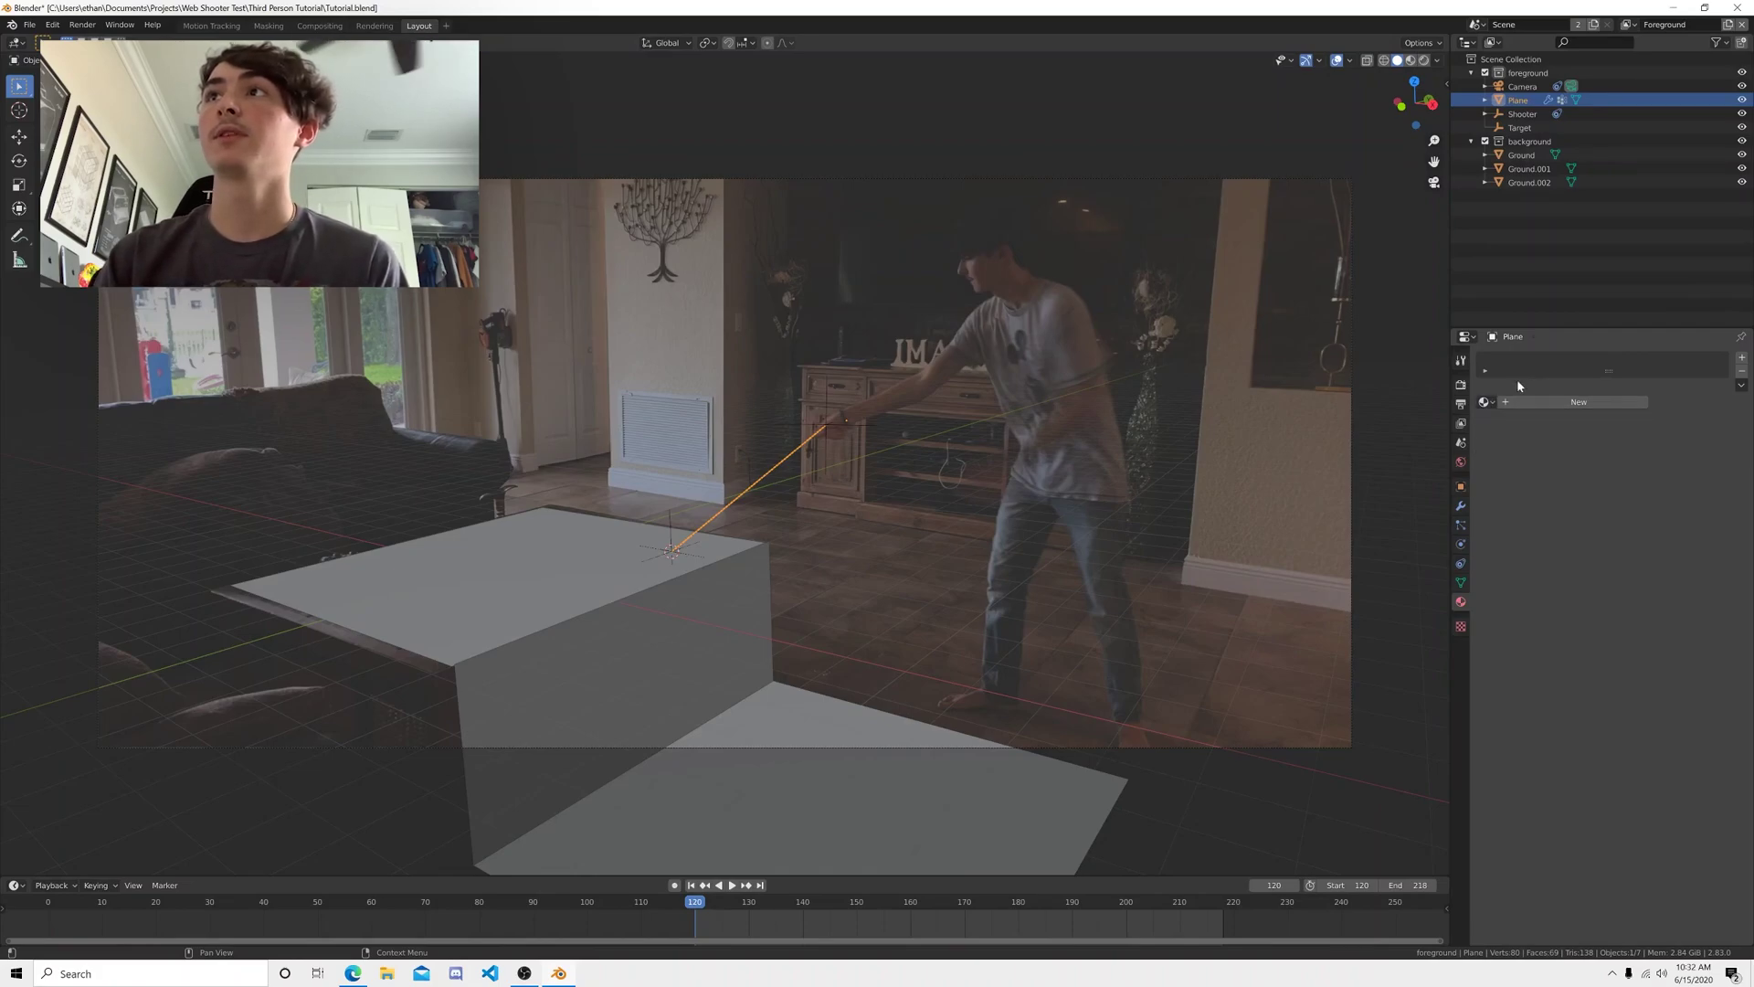
{"action": "left_click", "coordinate": [29, 24]}
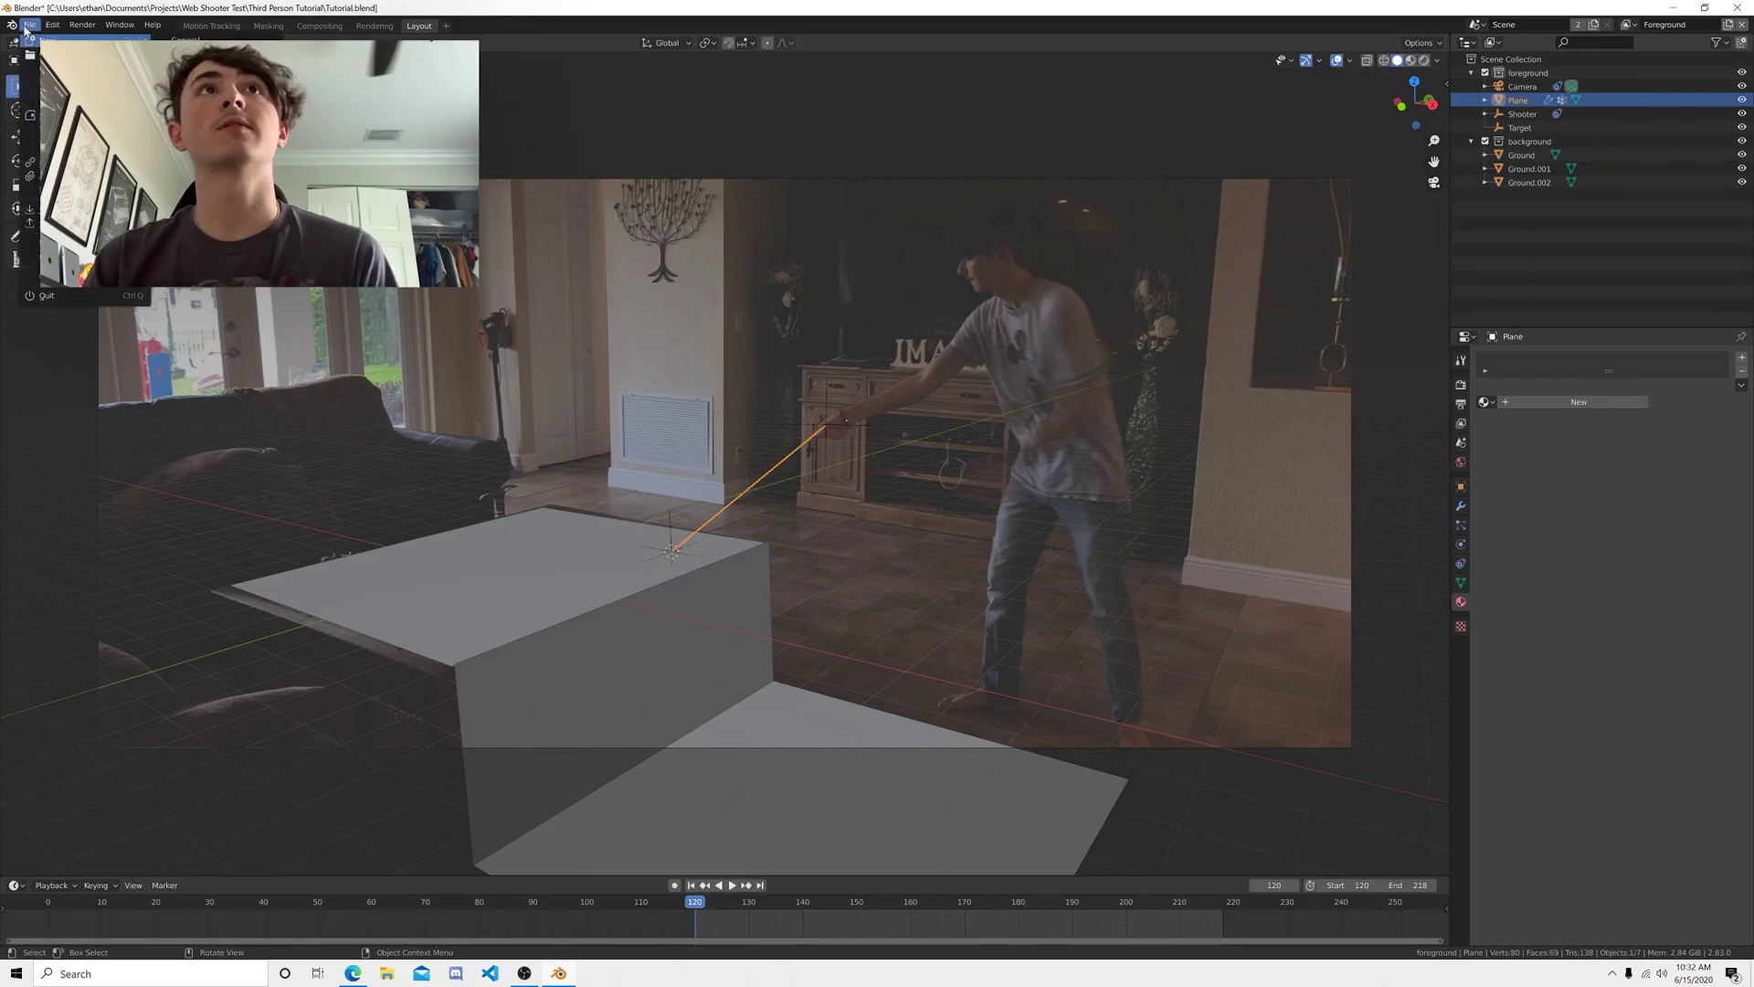
{"action": "left_click", "coordinate": [73, 177]}
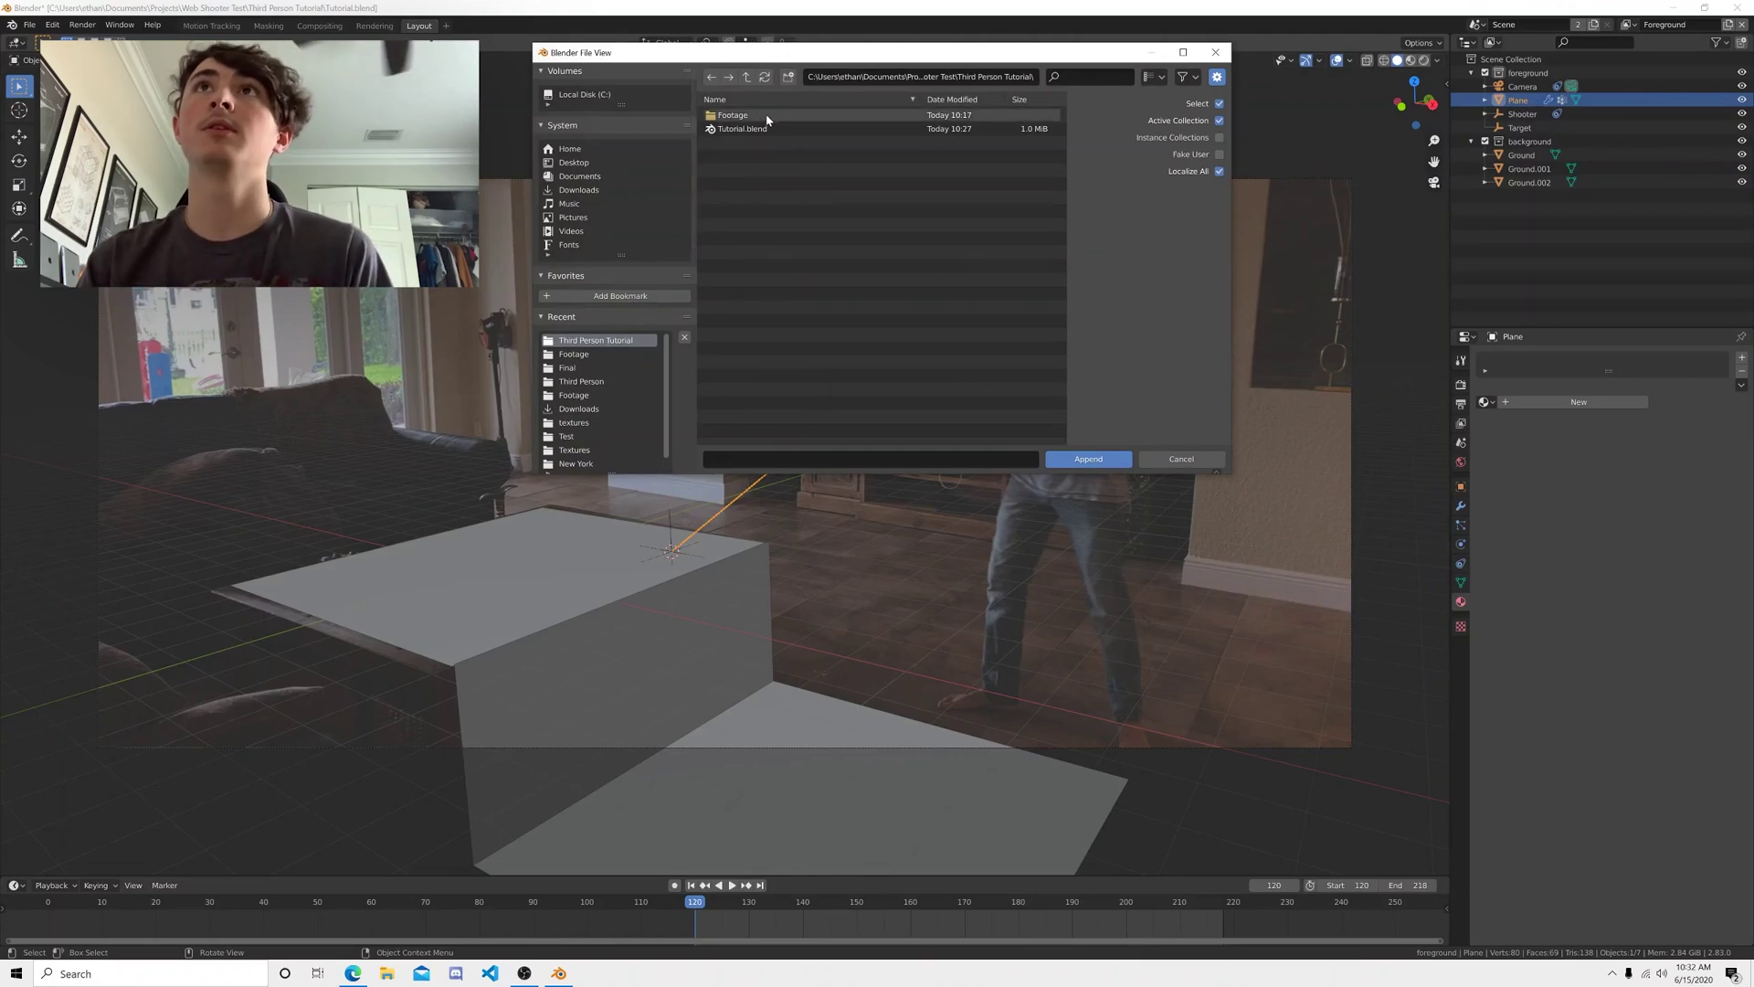
{"action": "left_click", "coordinate": [590, 380]}
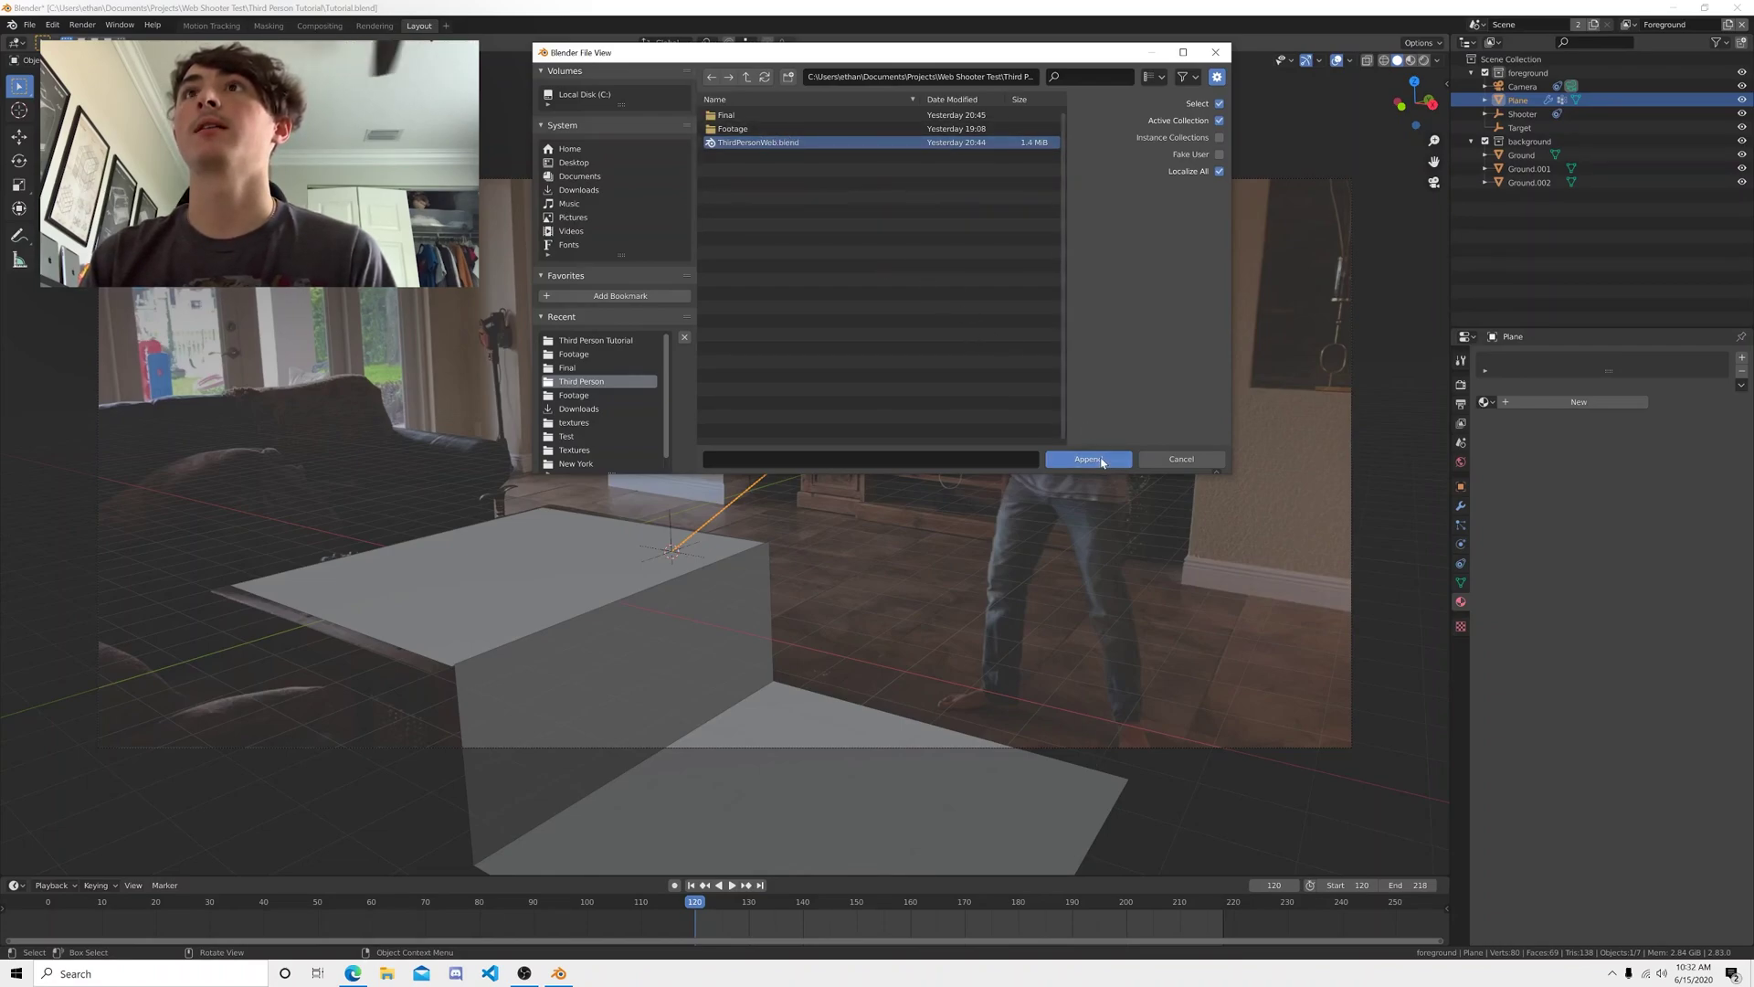
{"action": "double_click", "coordinate": [758, 142]}
{"action": "double_click", "coordinate": [757, 199]}
{"action": "left_click", "coordinate": [726, 142]}
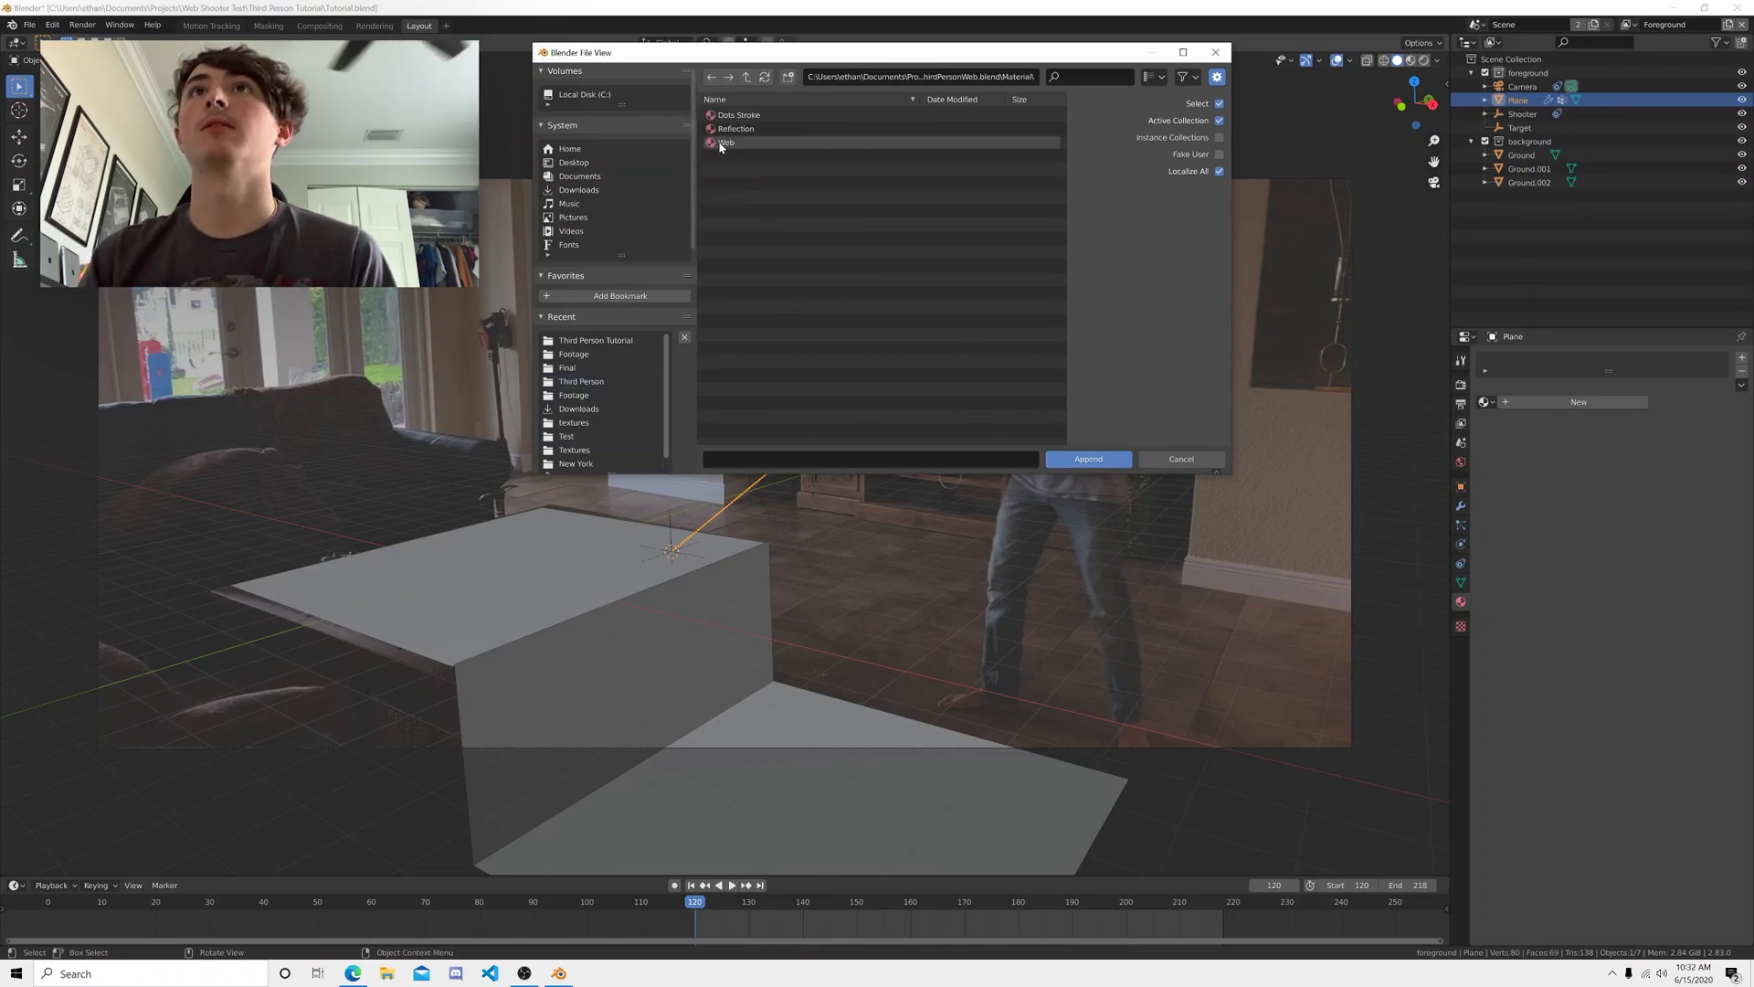
{"action": "left_click", "coordinate": [1089, 458]}
- Assign the appended Web material to the web strand and return to the camera view
{"action": "middle_click_drag", "start_coordinate": [677, 454], "coordinate": [782, 475]}
{"action": "left_click", "coordinate": [783, 473]}
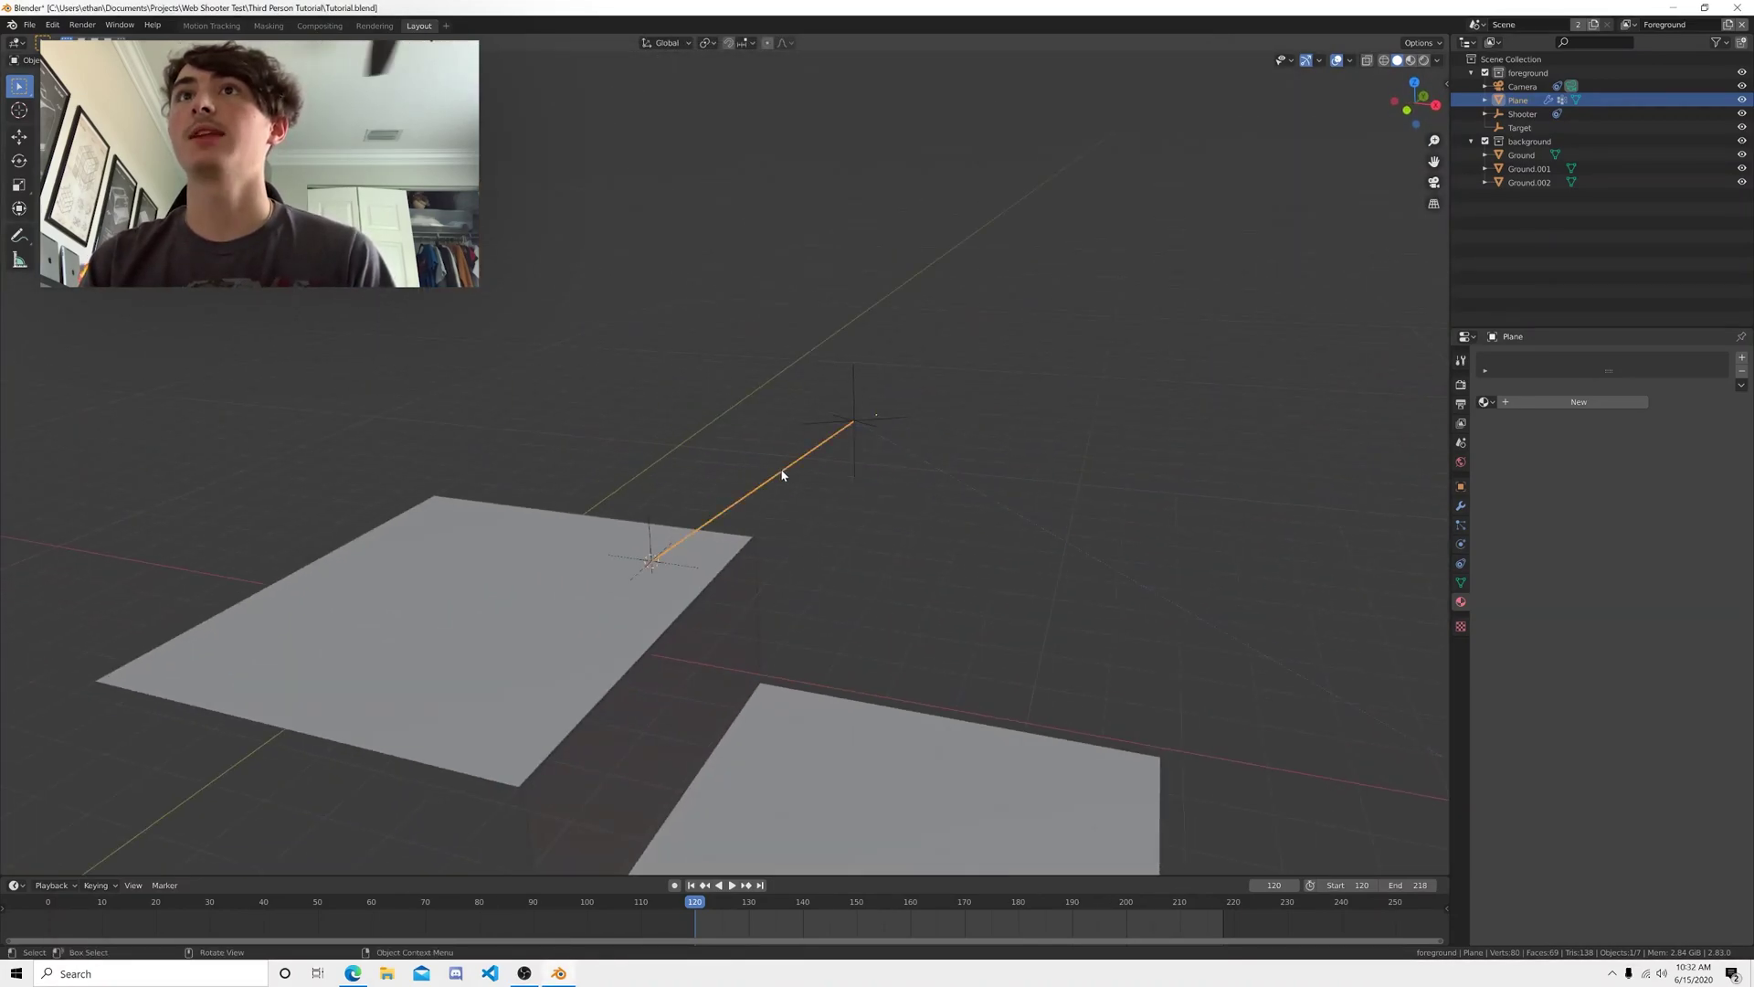
{"action": "left_click", "coordinate": [1484, 402]}
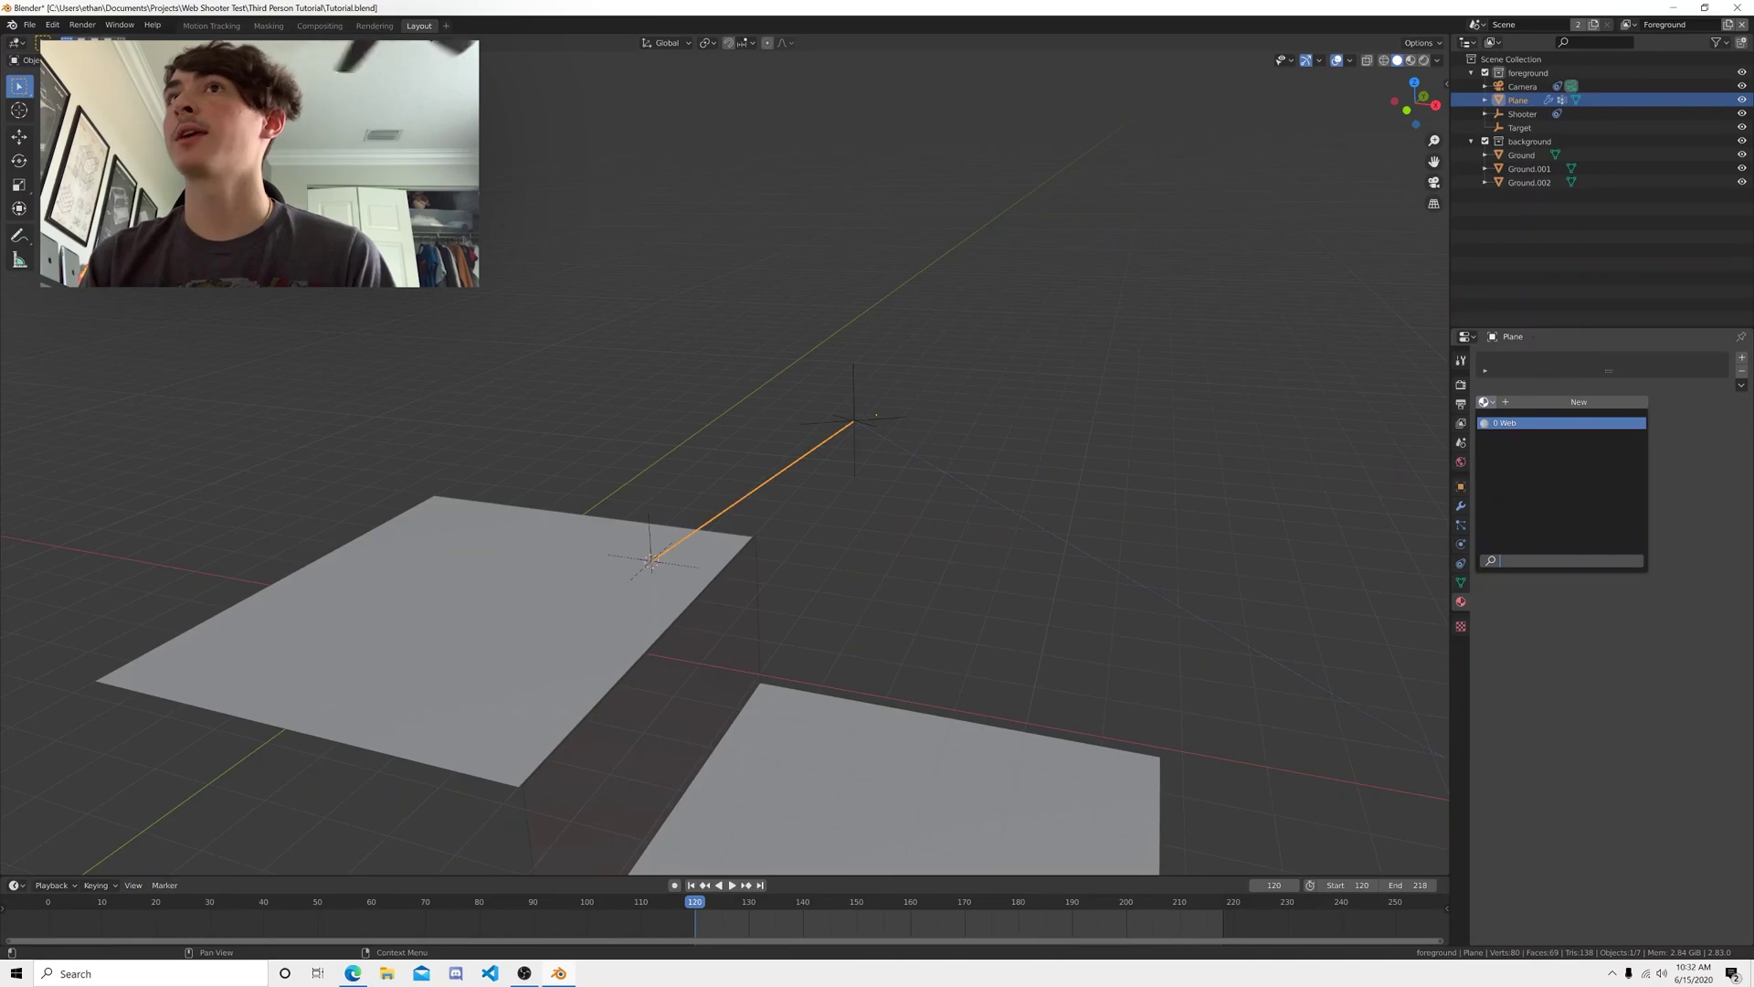
{"action": "left_click", "coordinate": [1535, 419]}
{"action": "middle_click_drag", "start_coordinate": [857, 461], "coordinate": [893, 429]}
{"action": "key", "text": "KP_0"}
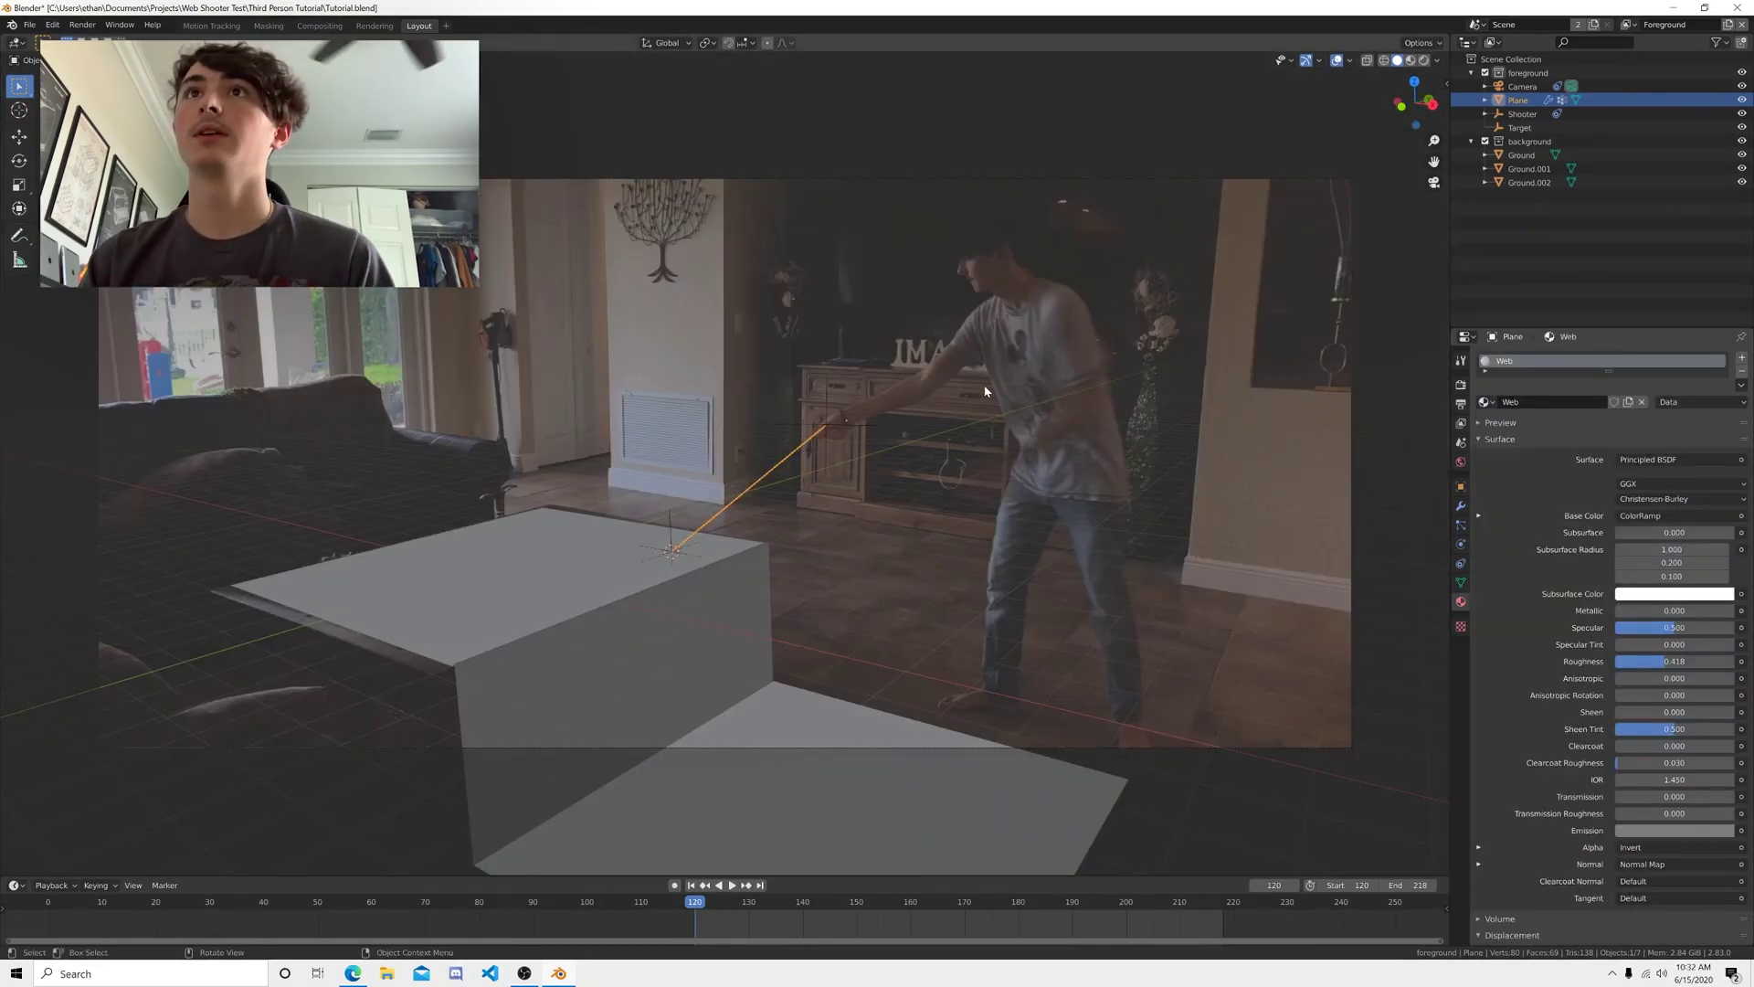
- Save the project, render frame 120, and inspect the web between the hand and the table in the render
{"action": "left_click", "coordinate": [760, 435]}
{"action": "key", "text": "ctrl+s"}
{"action": "key", "text": "F12"}
{"action": "left_click_drag", "start_coordinate": [717, 16], "coordinate": [541, 171]}
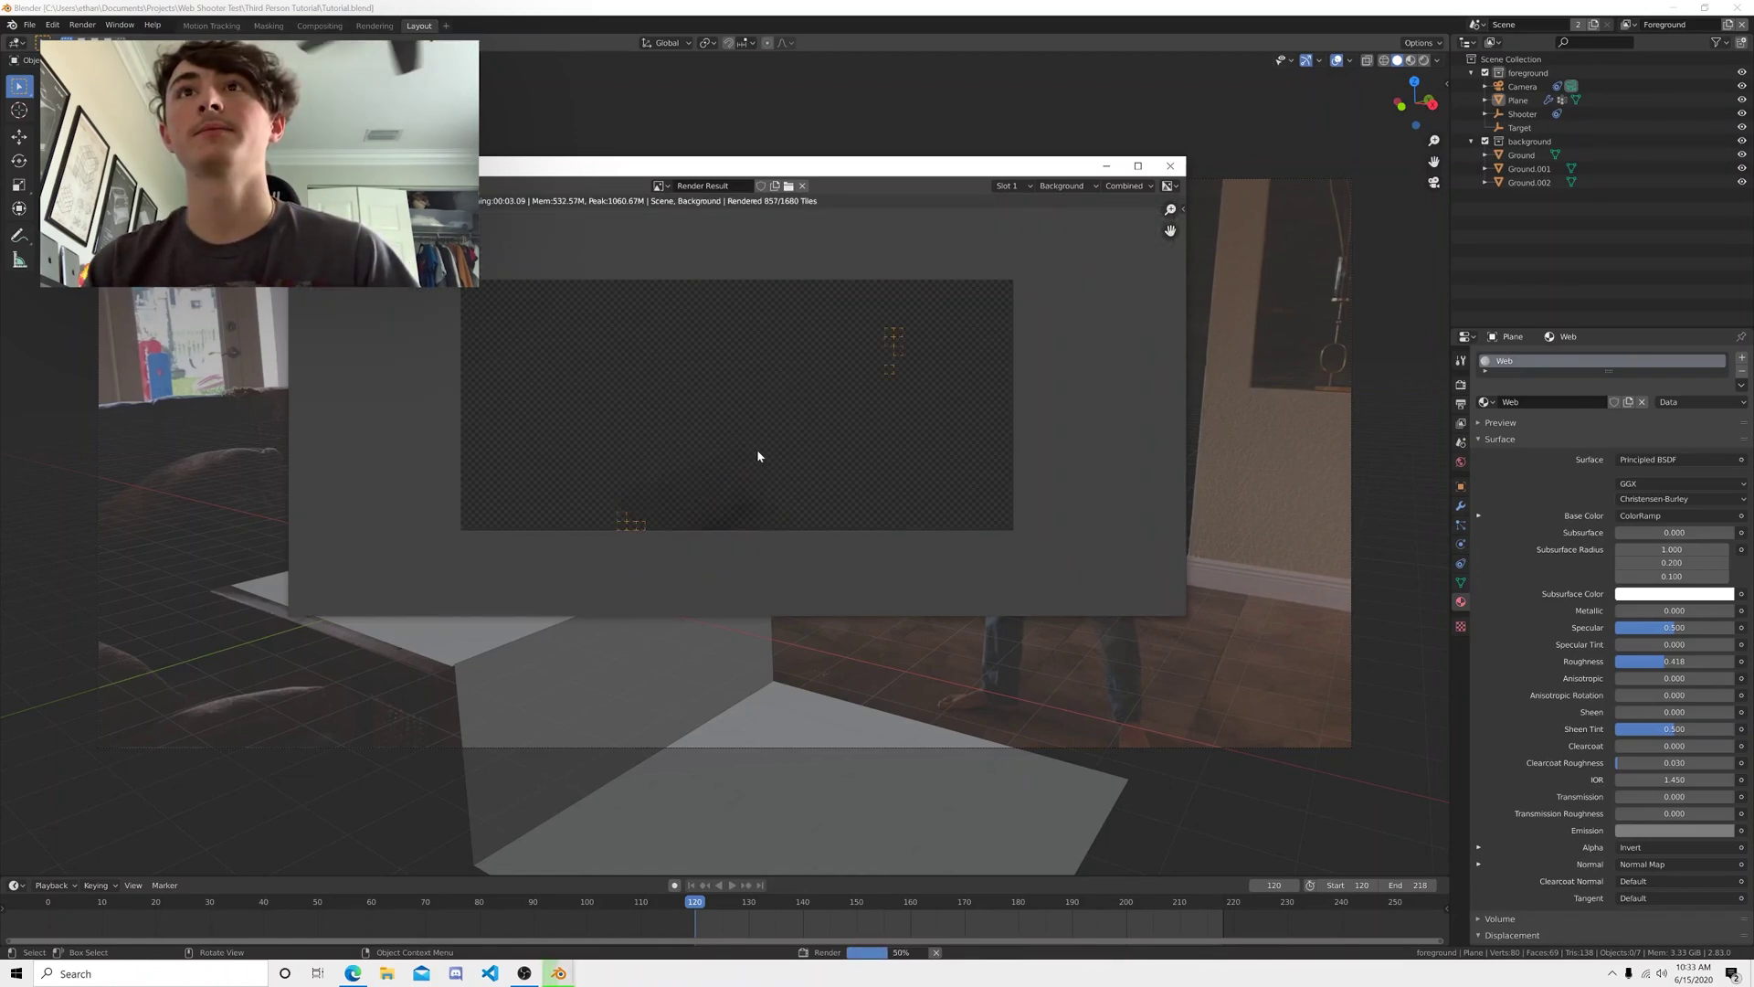
{"action": "scroll", "coordinate": [758, 455], "scroll_direction": "up", "scroll_amount": 5}
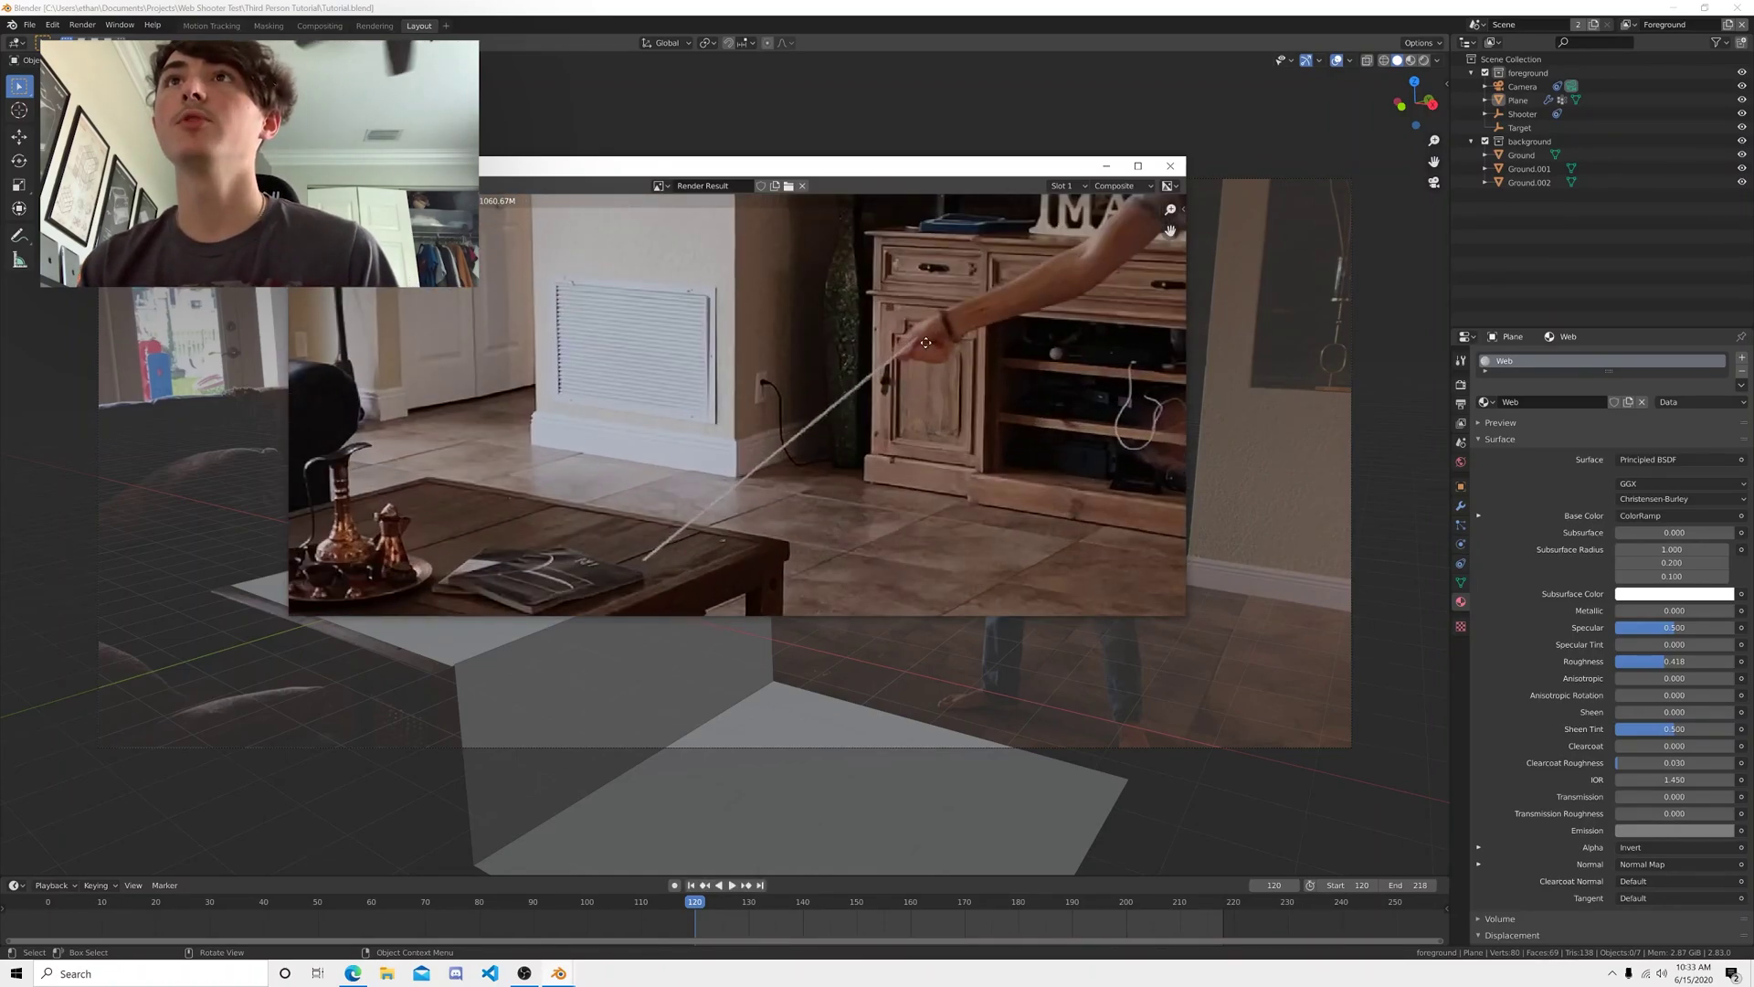
{"action": "scroll", "coordinate": [958, 417], "scroll_direction": "up", "scroll_amount": 3}
{"action": "left_click", "coordinate": [1170, 165]}
- Render frame 139 and inspect how the web meets the hands and the table, closing the render when done
{"action": "left_click", "coordinate": [798, 900]}
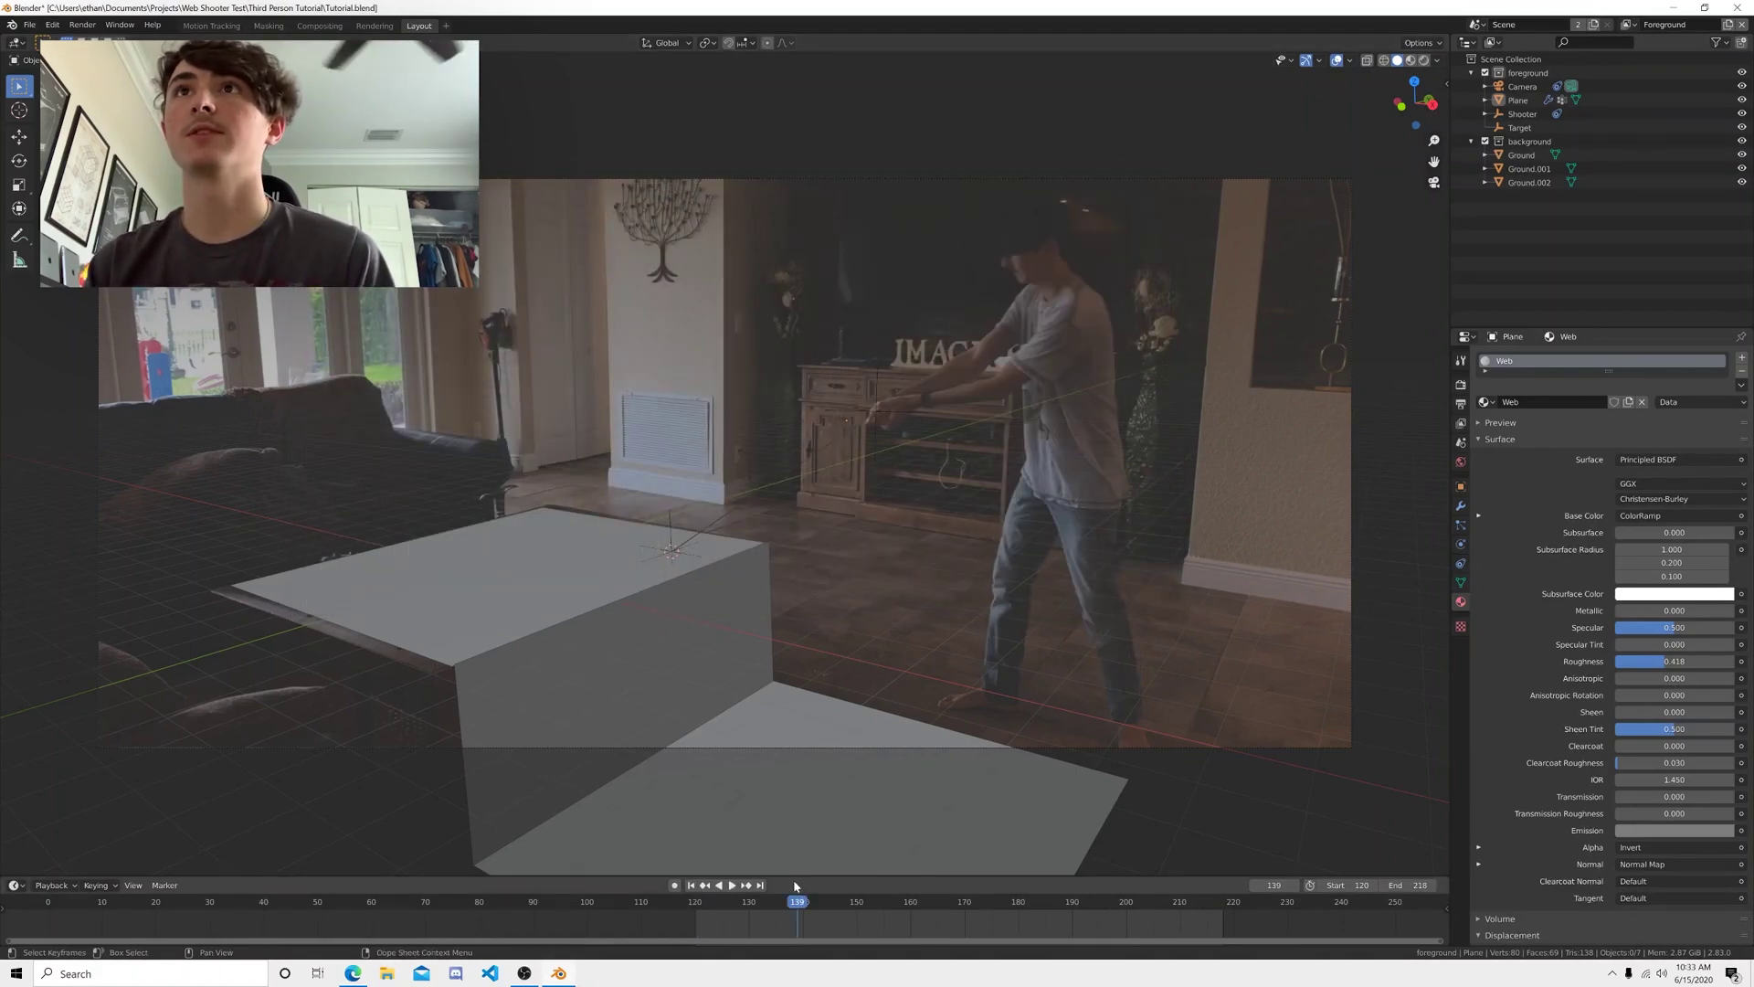
{"action": "key", "text": "F12"}
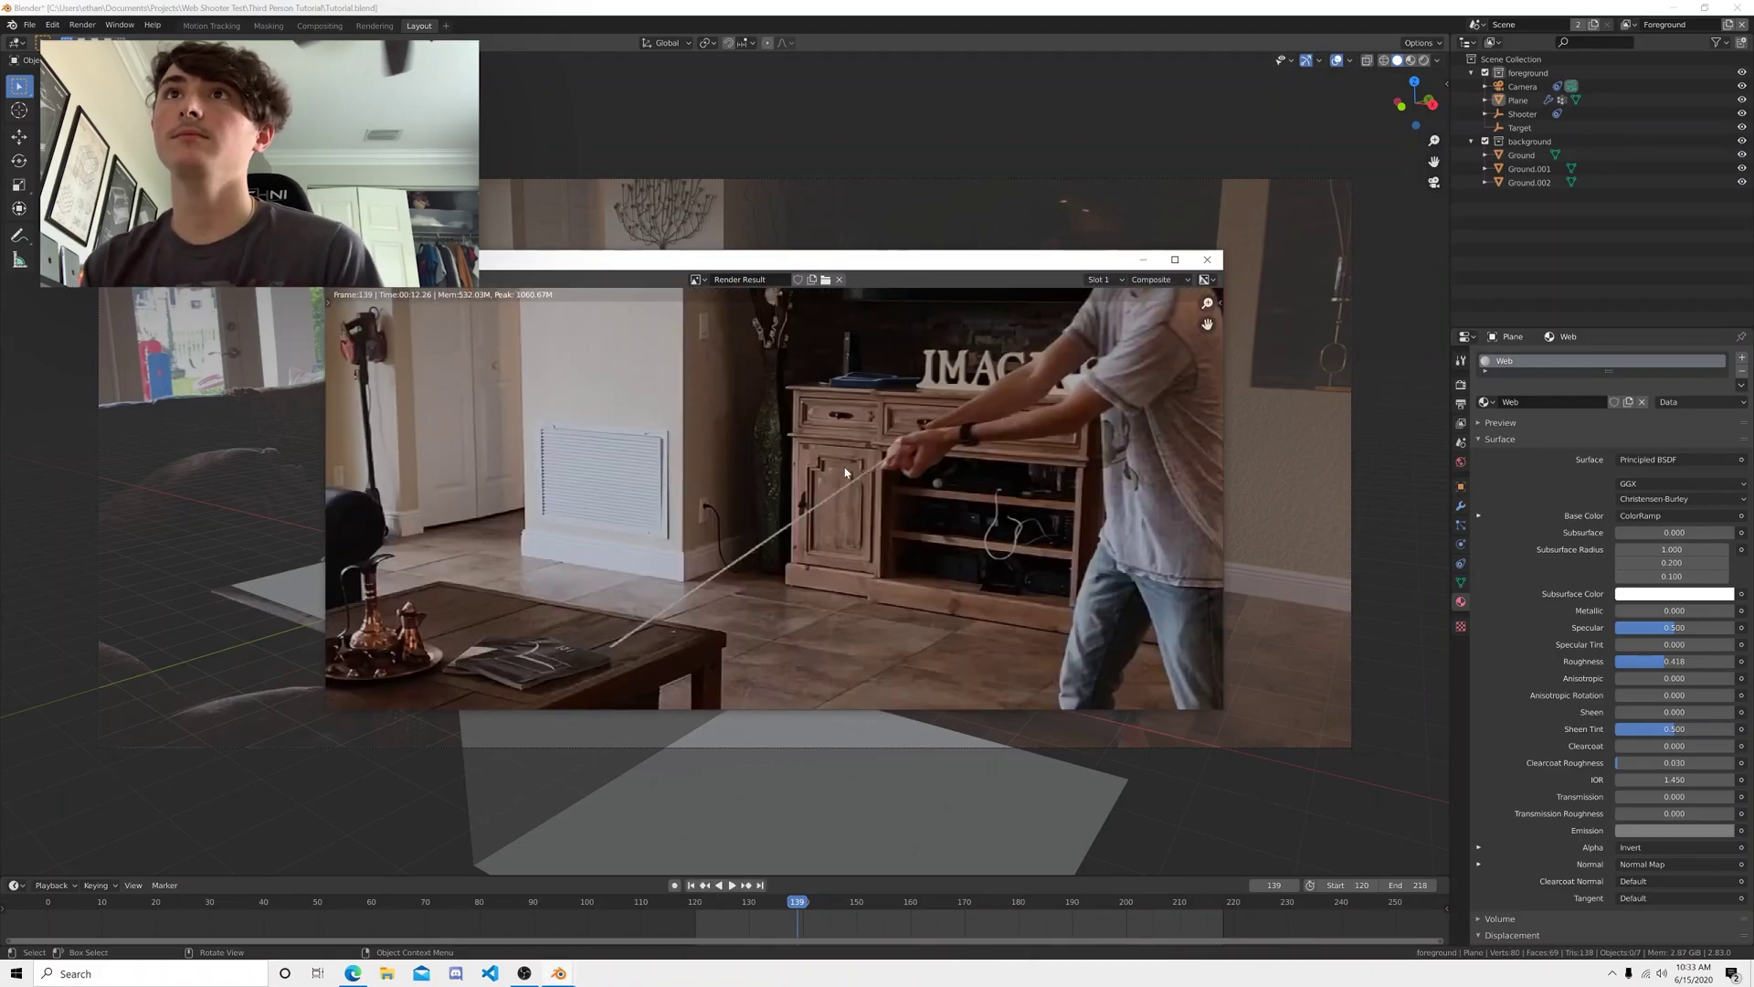
{"action": "scroll", "coordinate": [869, 467], "scroll_direction": "up", "scroll_amount": 3}
{"action": "scroll", "coordinate": [868, 493], "scroll_direction": "down", "scroll_amount": 1}
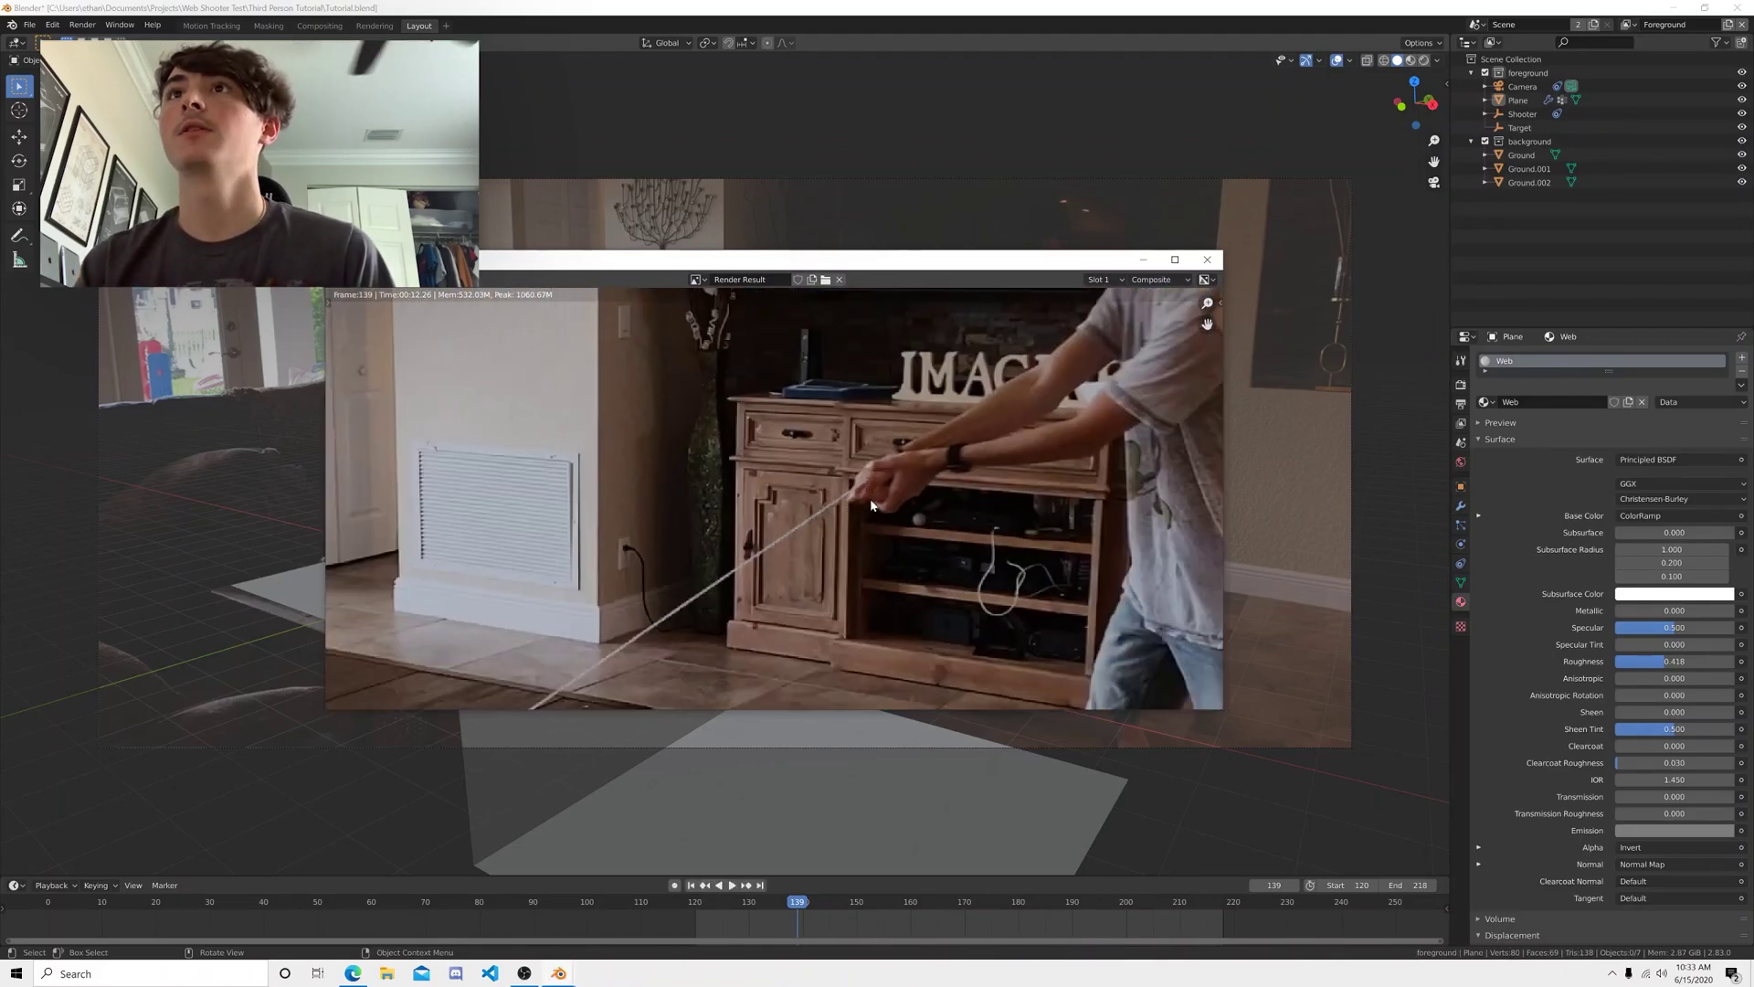
{"action": "middle_click_drag", "start_coordinate": [831, 559], "coordinate": [925, 478]}
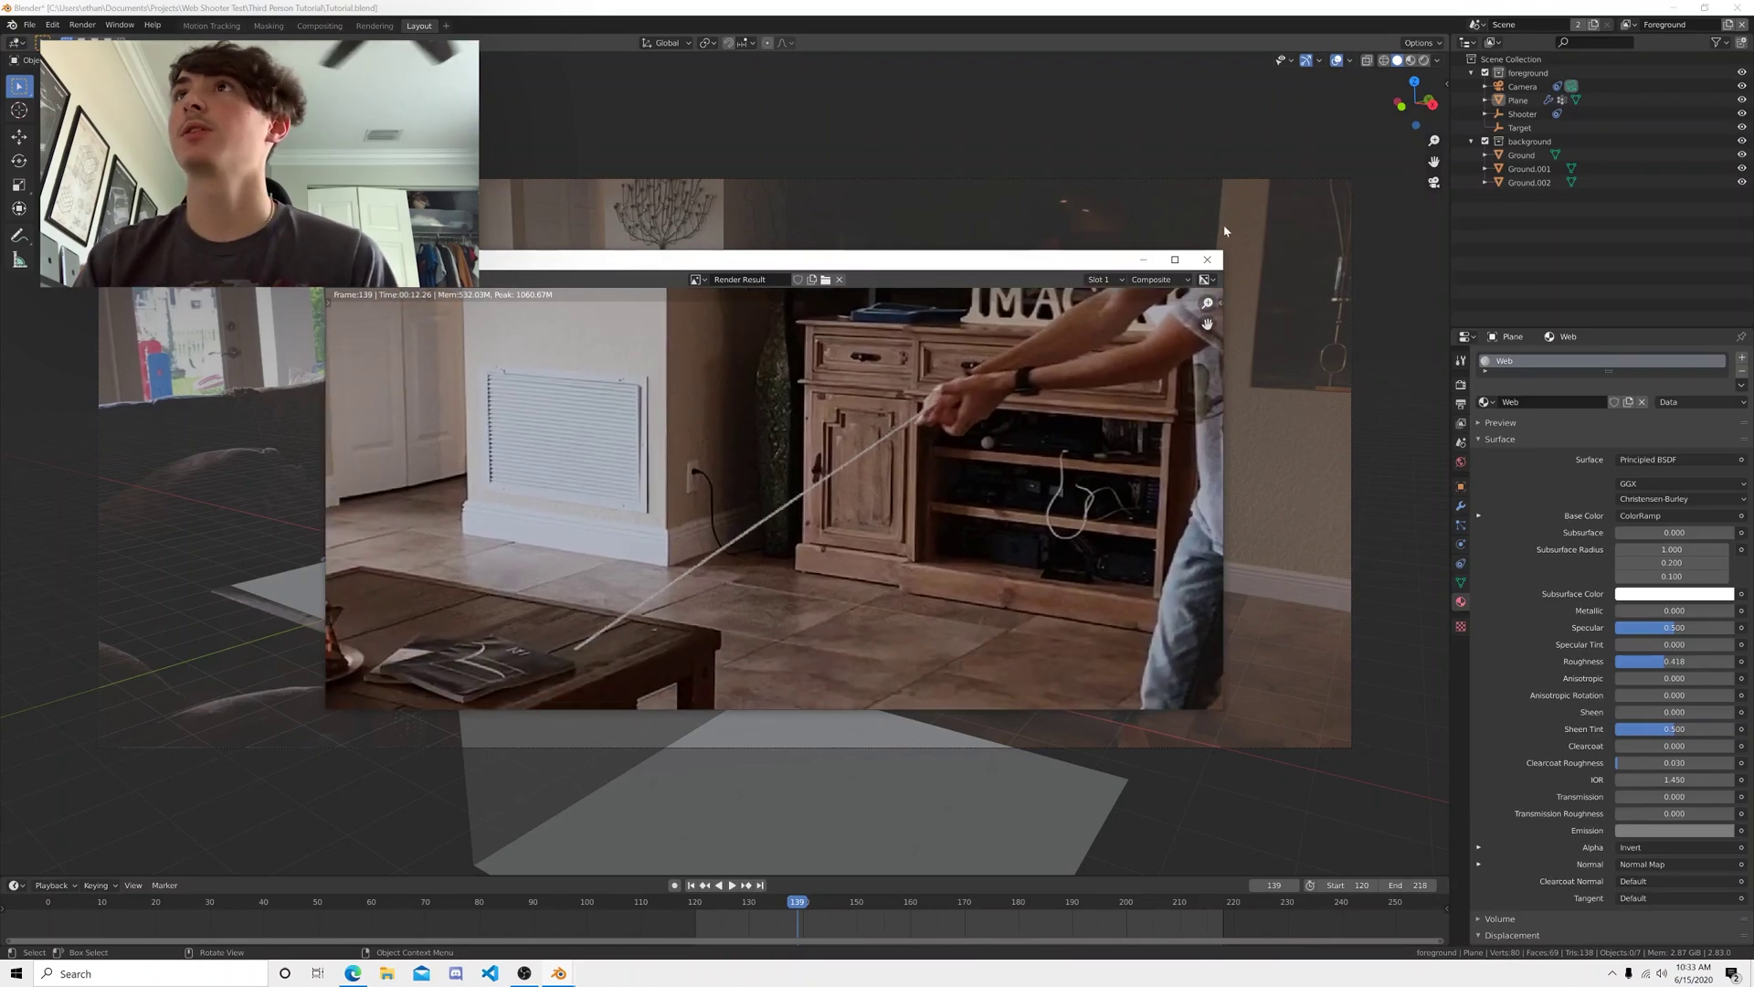
{"action": "left_click", "coordinate": [1207, 259]}
{"action": "left_click", "coordinate": [1002, 338]}
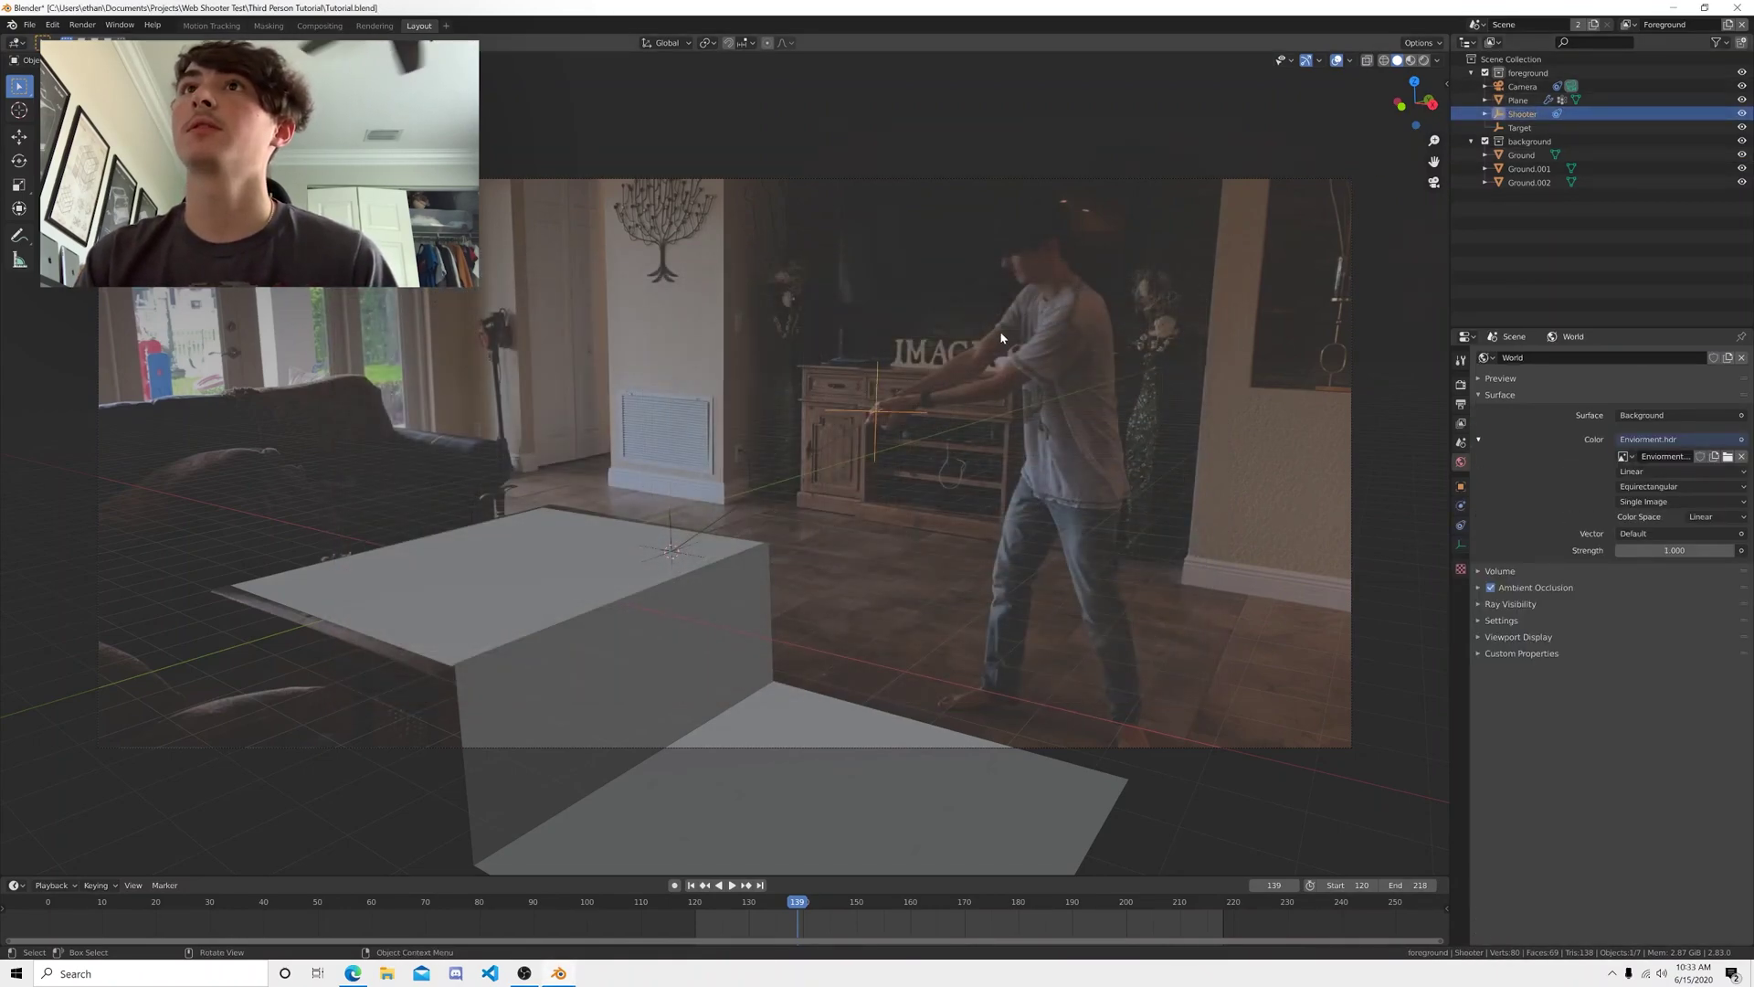
- Move the Shooter empty to line up with the outstretched hand at frame 139 in the camera view
{"action": "scroll", "coordinate": [1000, 340], "scroll_direction": "up", "scroll_amount": 5}
{"action": "middle_click_drag", "start_coordinate": [885, 388], "coordinate": [802, 419]}
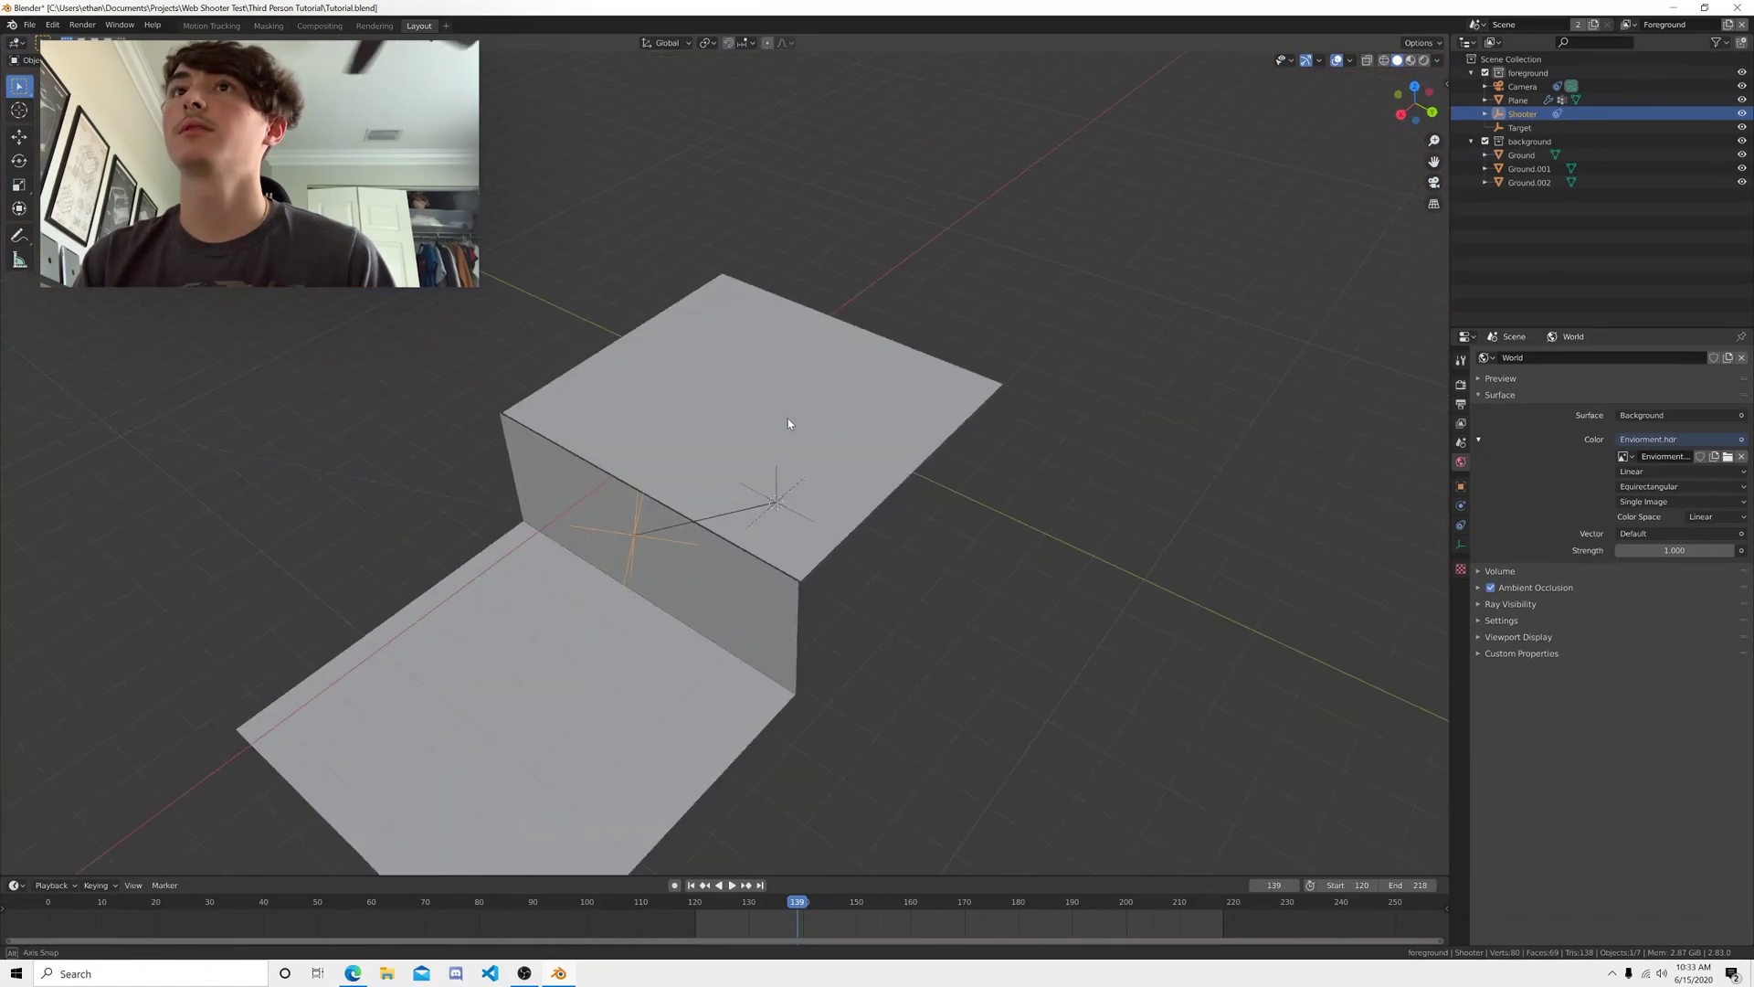
{"action": "key", "text": "KP_0"}
{"action": "scroll", "coordinate": [1047, 353], "scroll_direction": "up", "scroll_amount": 3}
{"action": "key", "text": "g"}
{"action": "left_click", "coordinate": [1032, 331]}
{"action": "key", "text": "g"}
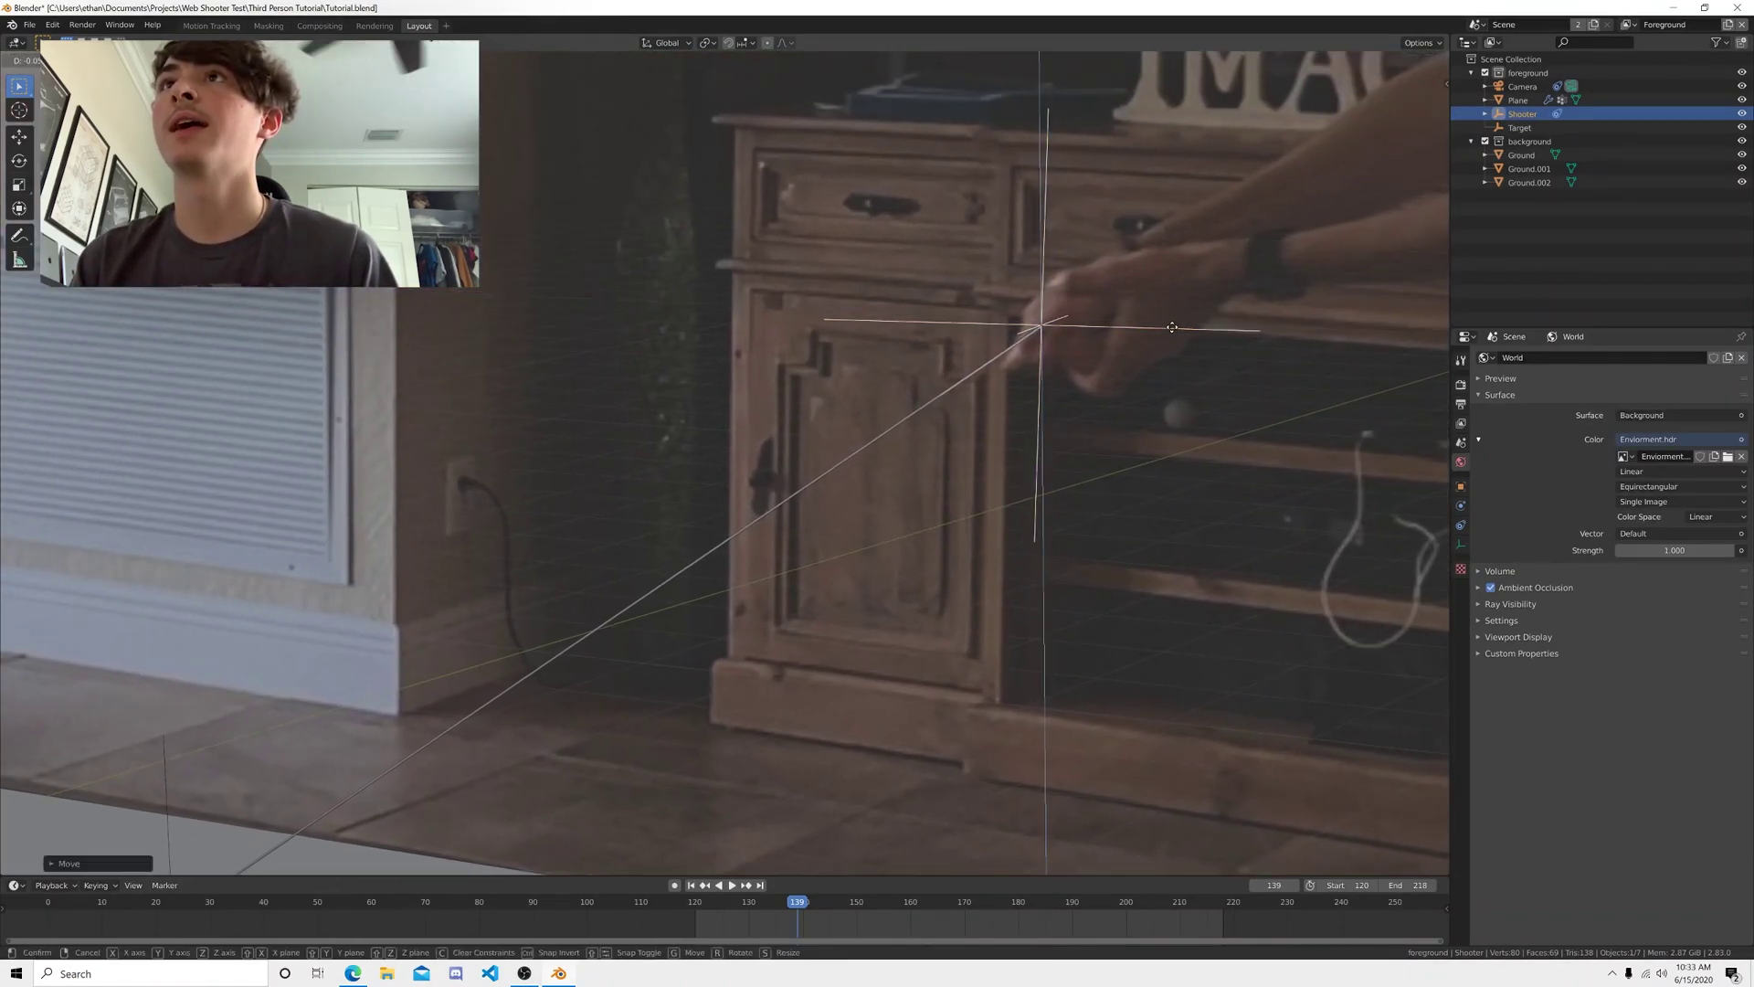
{"action": "left_click", "coordinate": [1182, 339]}
{"action": "key", "text": "KP_0"}
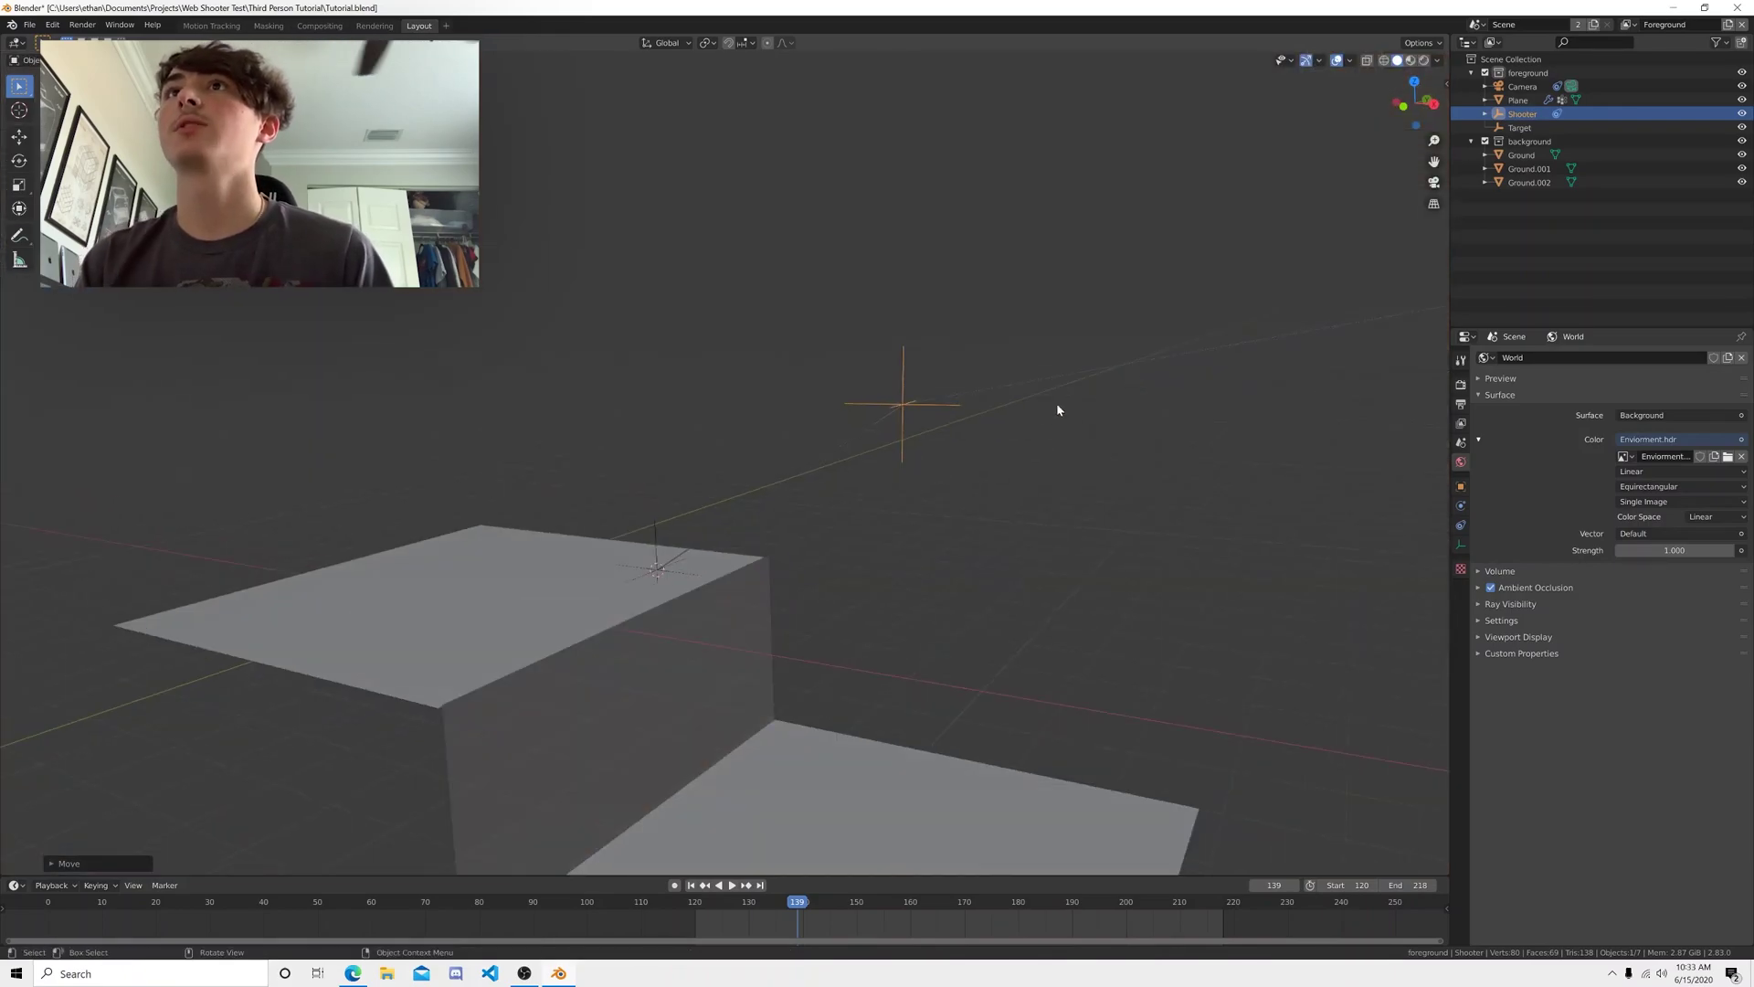
{"action": "left_click", "coordinate": [1042, 410]}
{"action": "key", "text": "KP_0"}
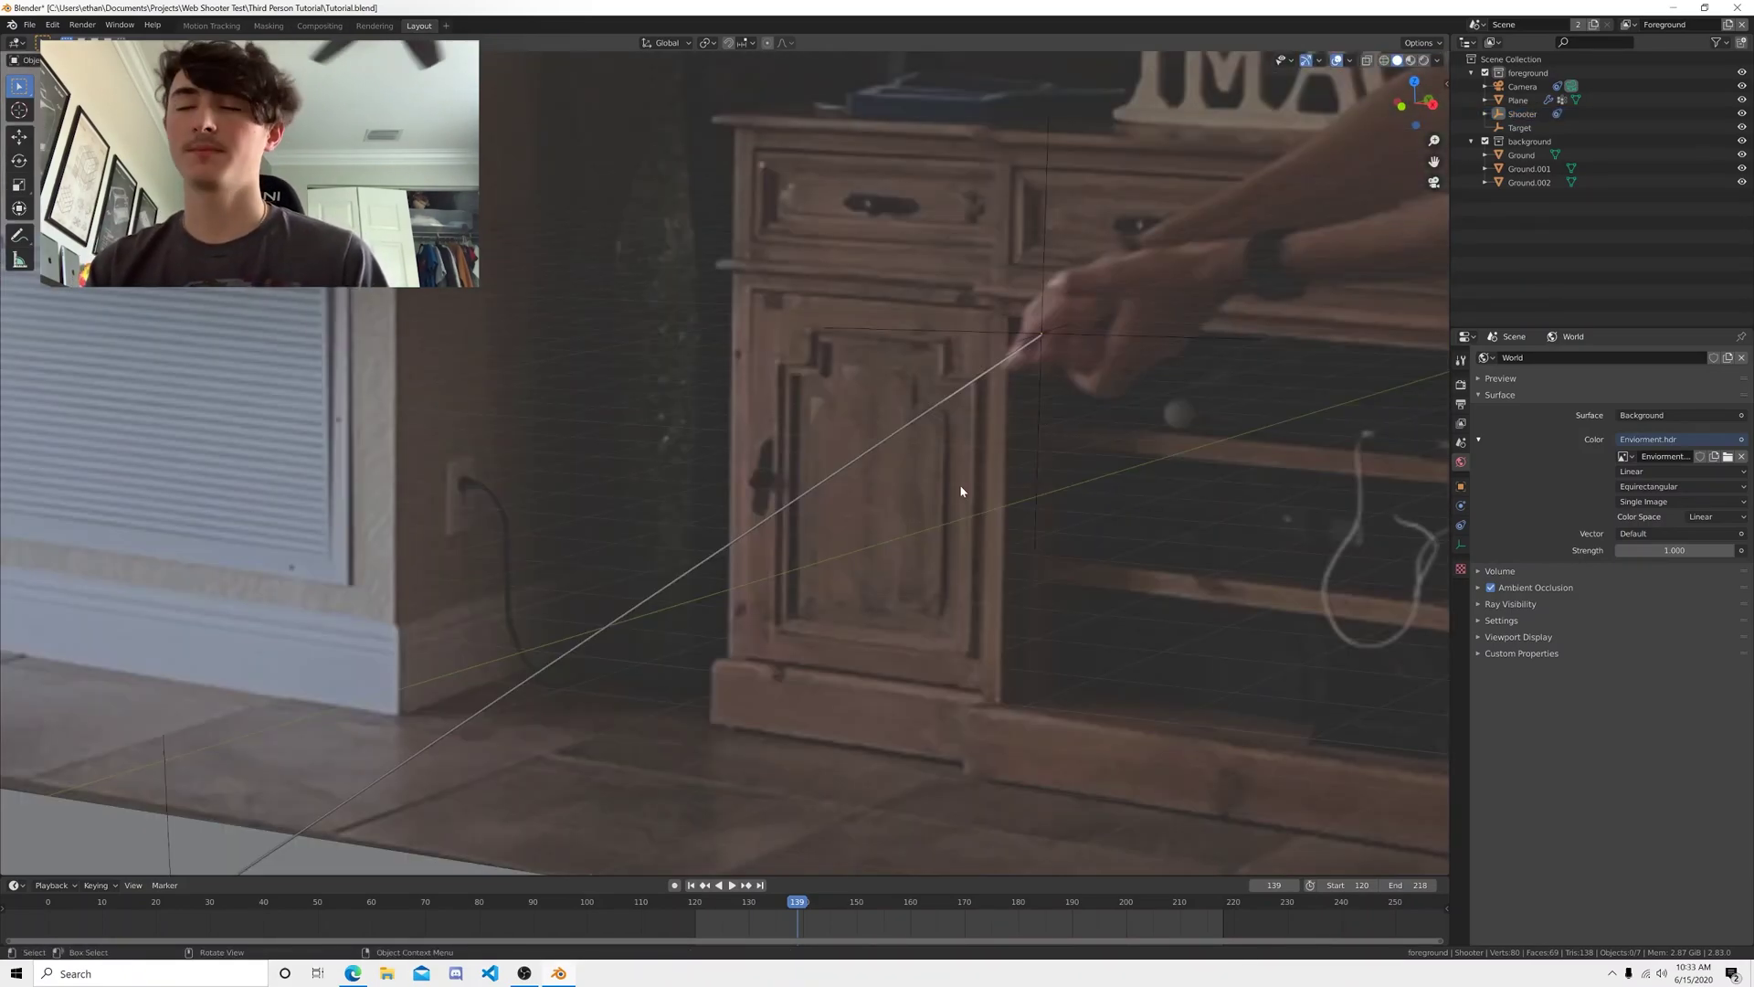
- Play and scrub through the footage to check that the web strand follows the hand, stopping at frame 149
{"action": "scroll", "coordinate": [959, 490], "scroll_direction": "up", "scroll_amount": 2}
{"action": "scroll", "coordinate": [933, 493], "scroll_direction": "down", "scroll_amount": 6}
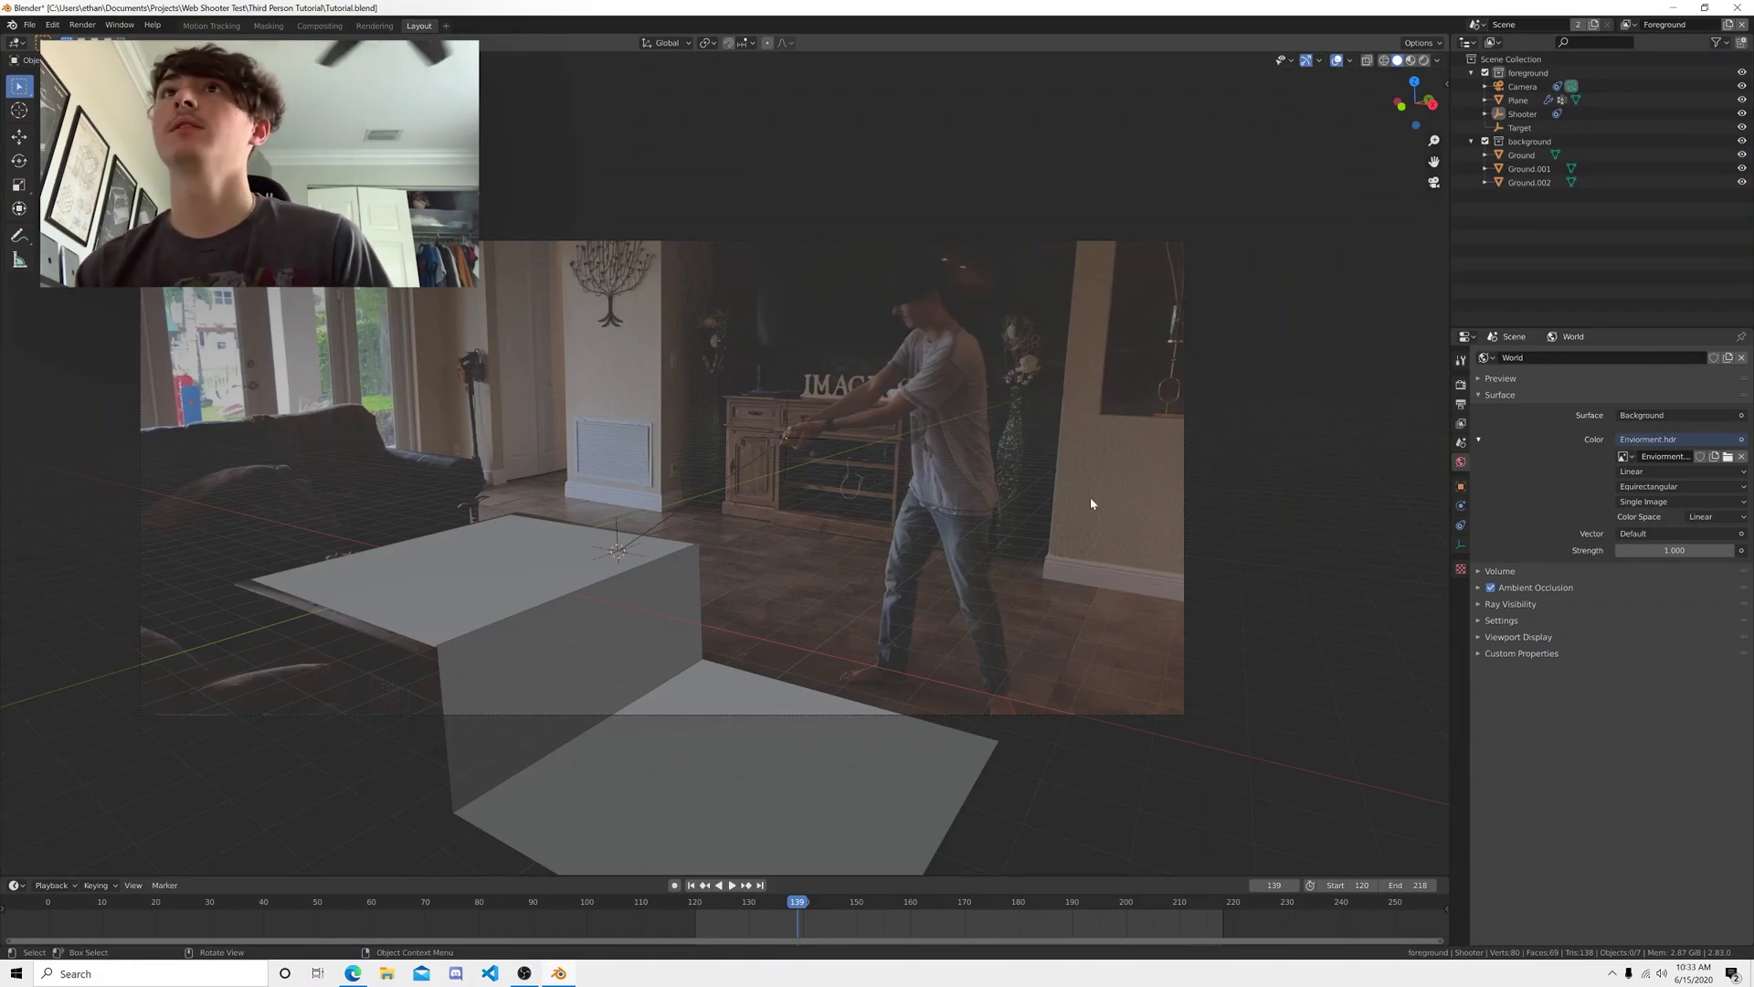
{"action": "left_click", "coordinate": [732, 885]}
{"action": "left_click", "coordinate": [739, 905]}
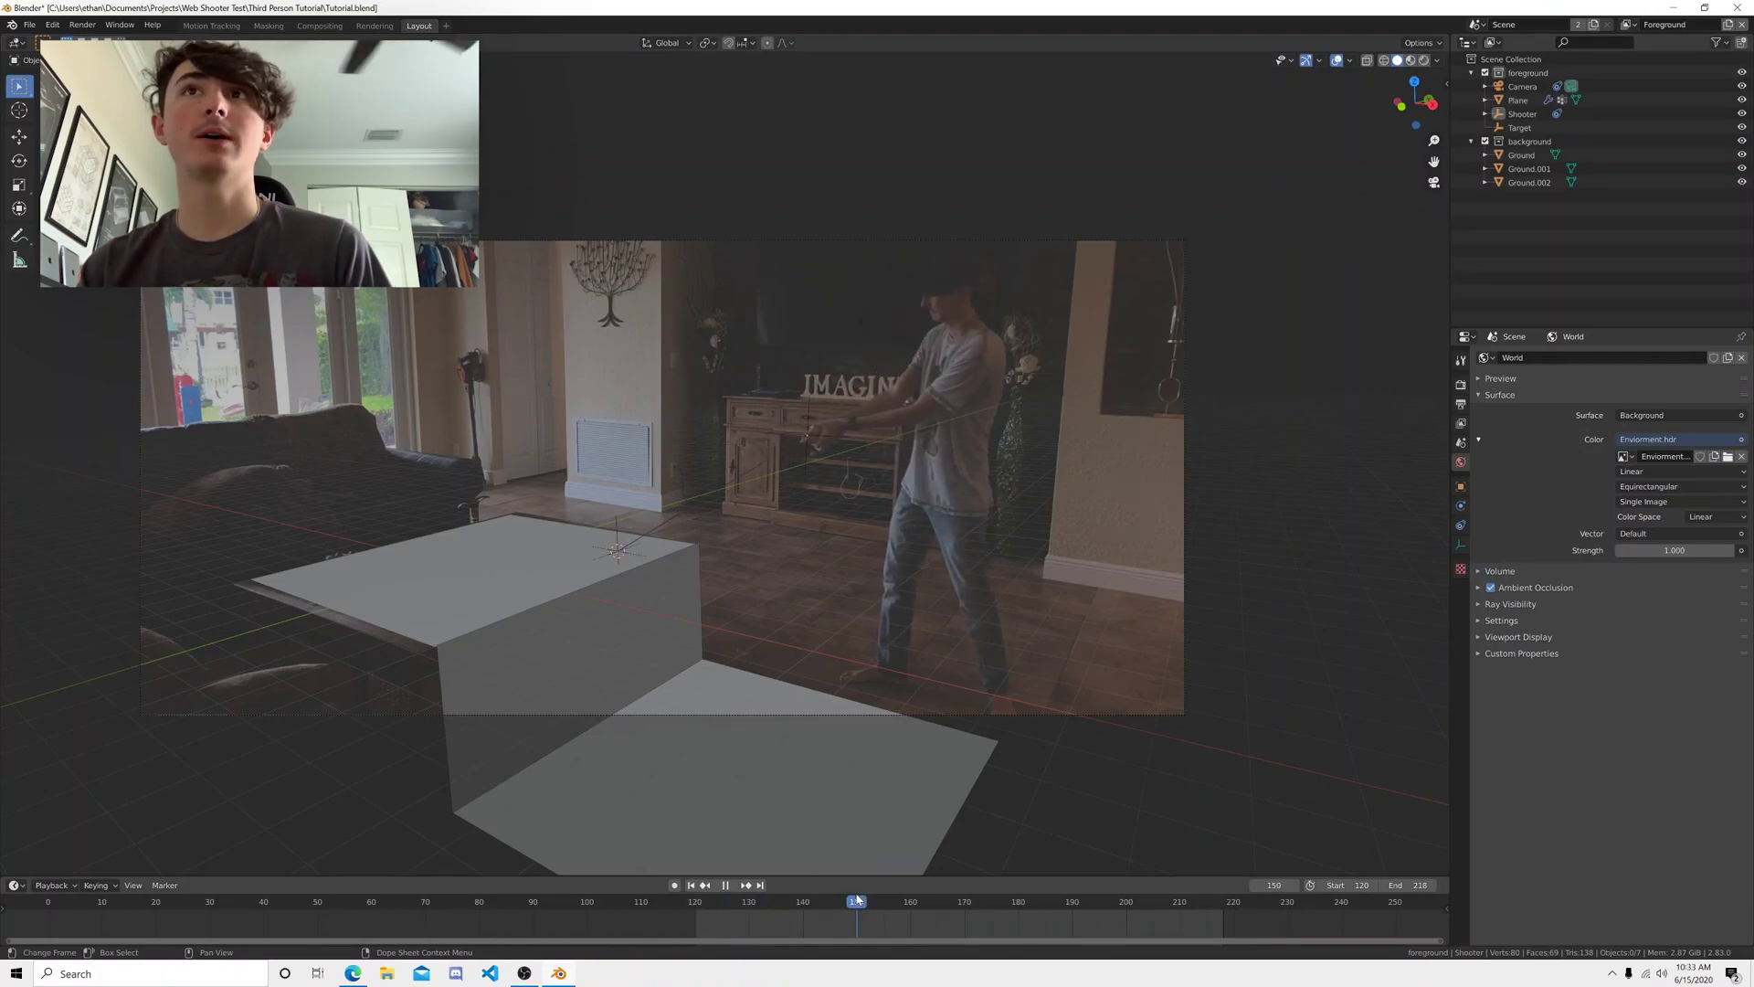
{"action": "left_click_drag", "start_coordinate": [770, 904], "coordinate": [695, 918]}
{"action": "left_click_drag", "start_coordinate": [991, 862], "coordinate": [852, 888]}
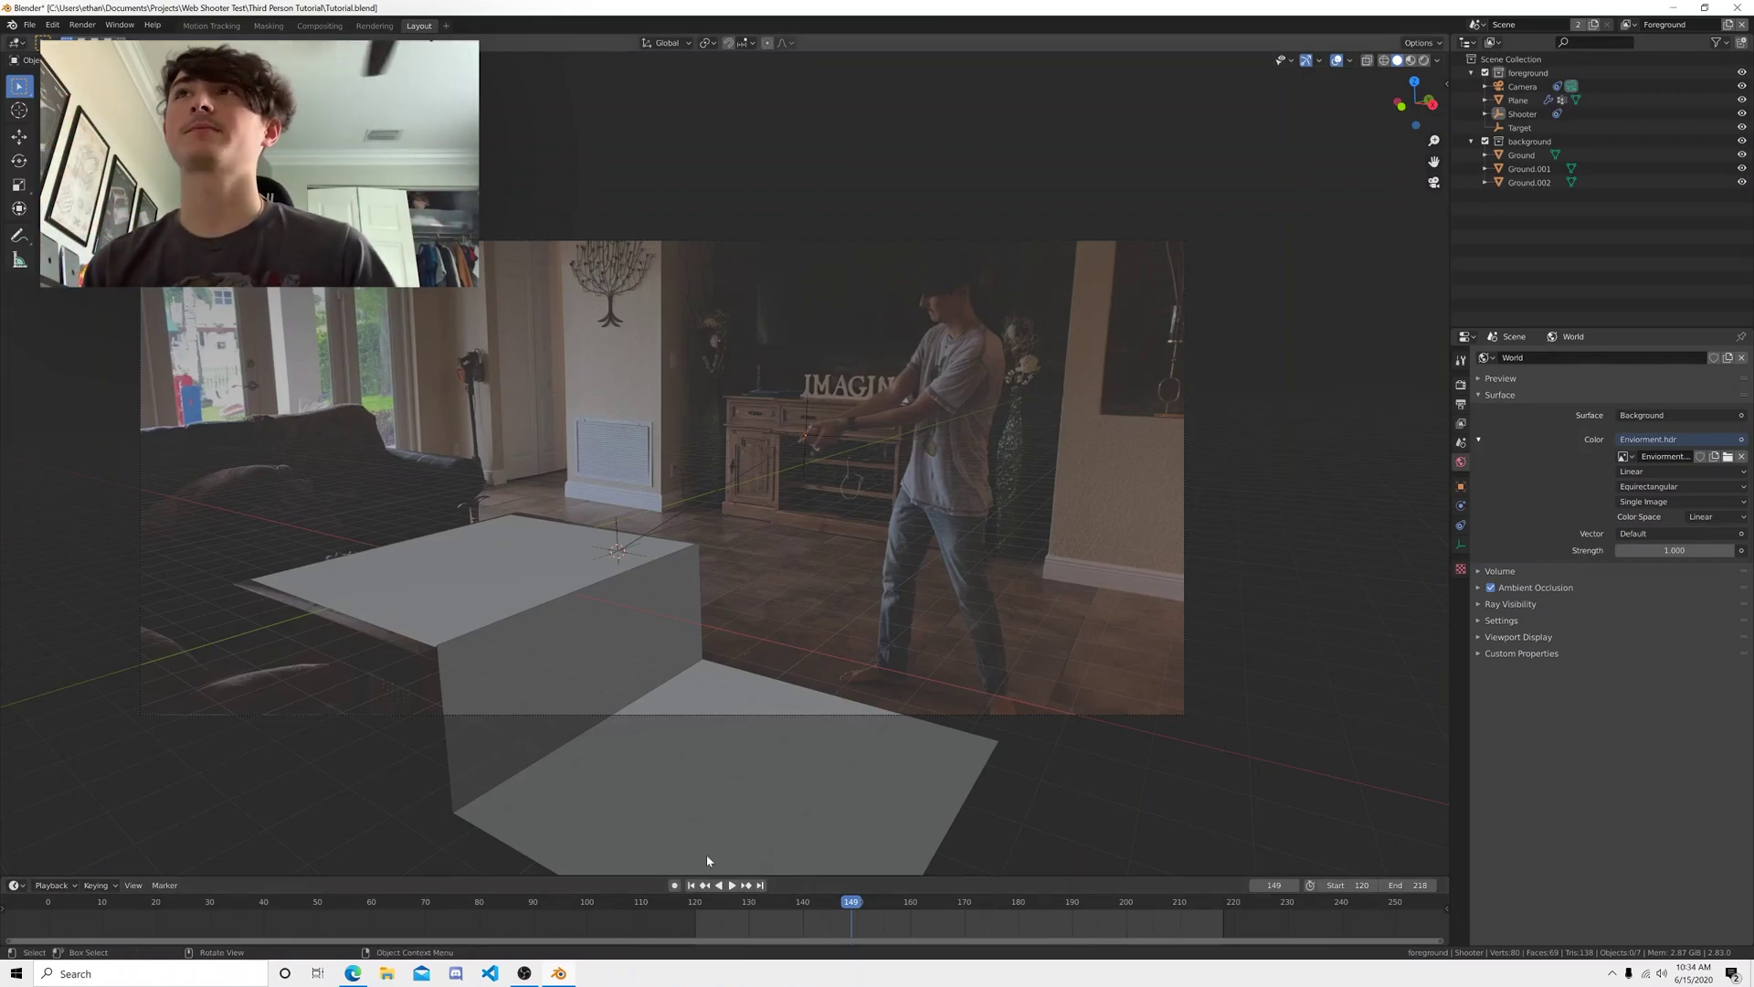
- Append the Web object from ThirdPersonWeb.blend
{"action": "left_click", "coordinate": [29, 25]}
{"action": "left_click", "coordinate": [64, 165]}
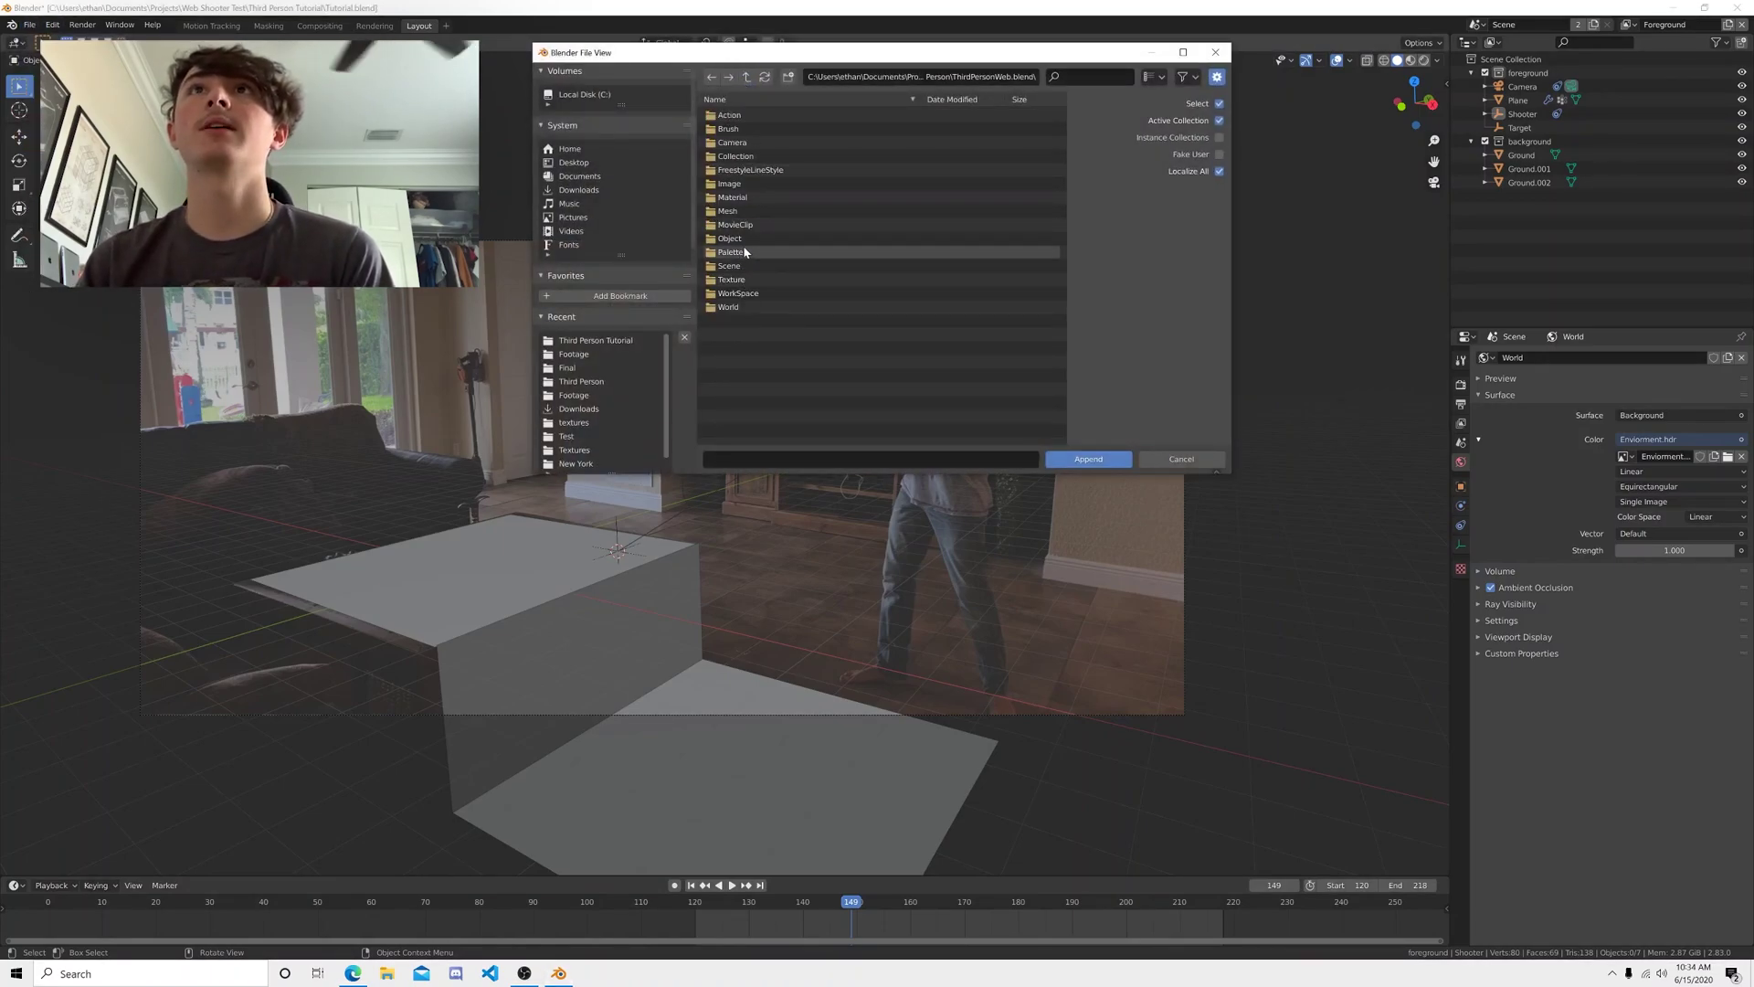
{"action": "double_click", "coordinate": [744, 237]}
{"action": "left_click", "coordinate": [725, 225]}
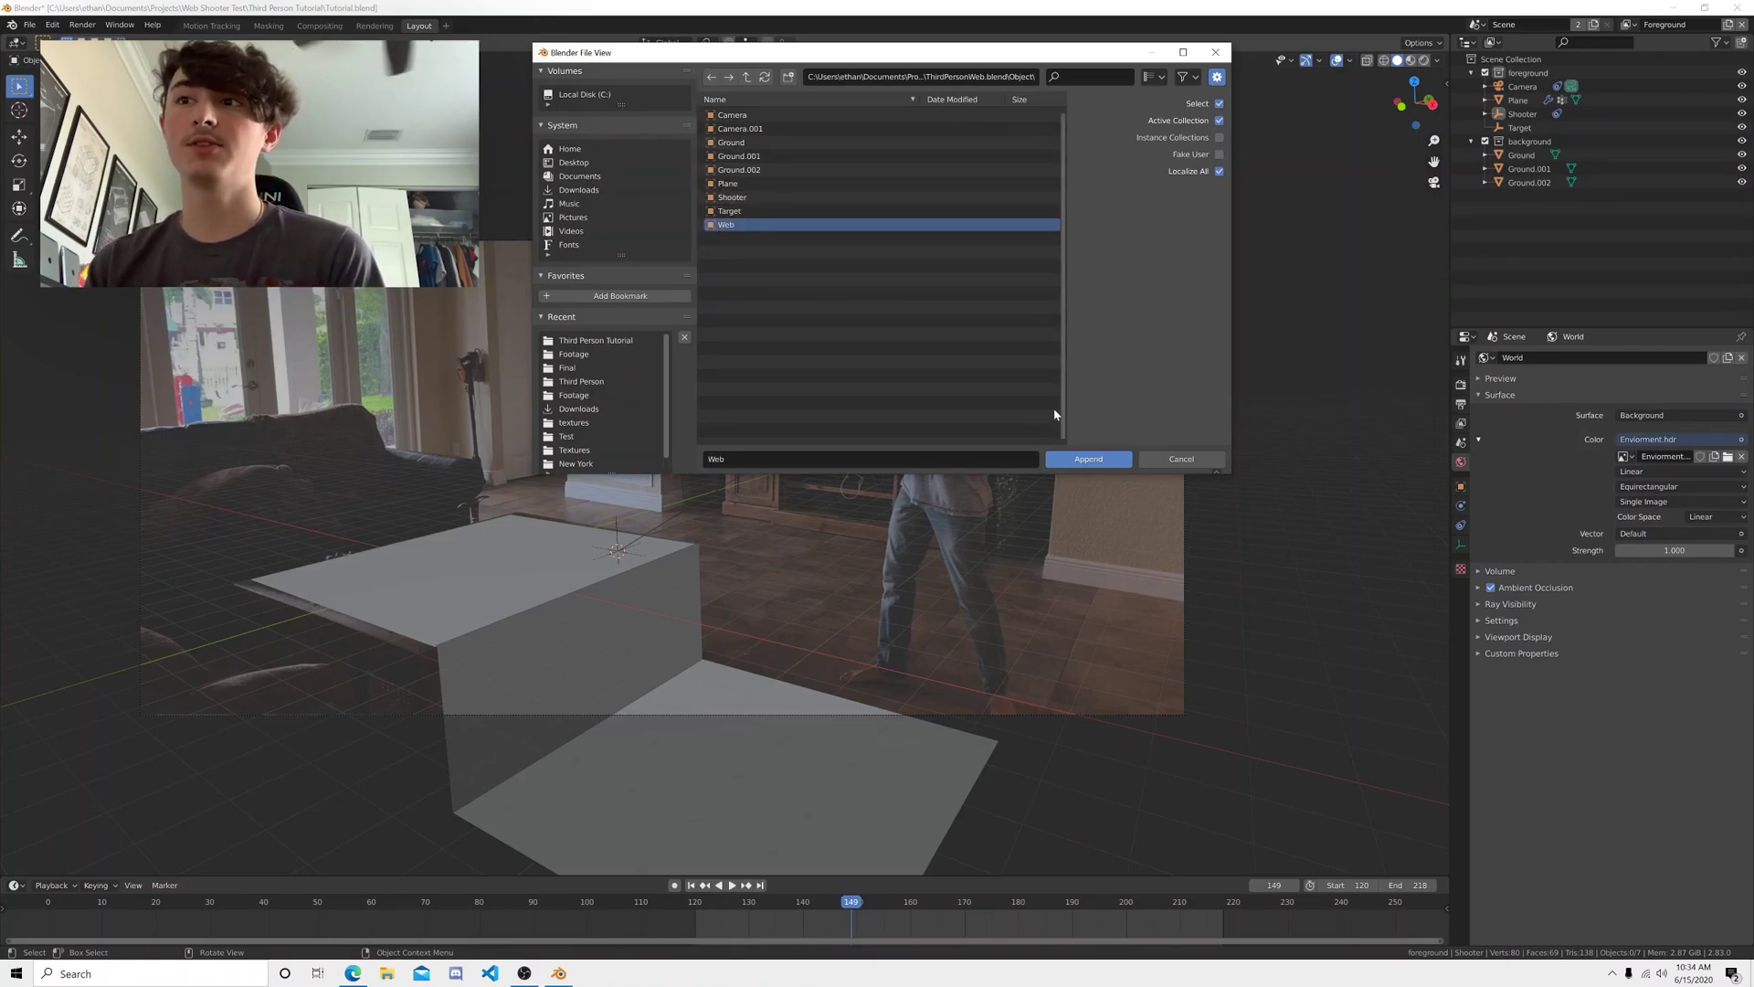
{"action": "left_click", "coordinate": [1081, 461]}
- Delete the duplicate Target.001 empty that came in with the appended web
{"action": "middle_click_drag", "start_coordinate": [738, 528], "coordinate": [1104, 447]}
{"action": "left_click", "coordinate": [1528, 141]}
{"action": "key", "text": "grave"}
{"action": "left_click", "coordinate": [909, 395]}
{"action": "key", "text": "x"}
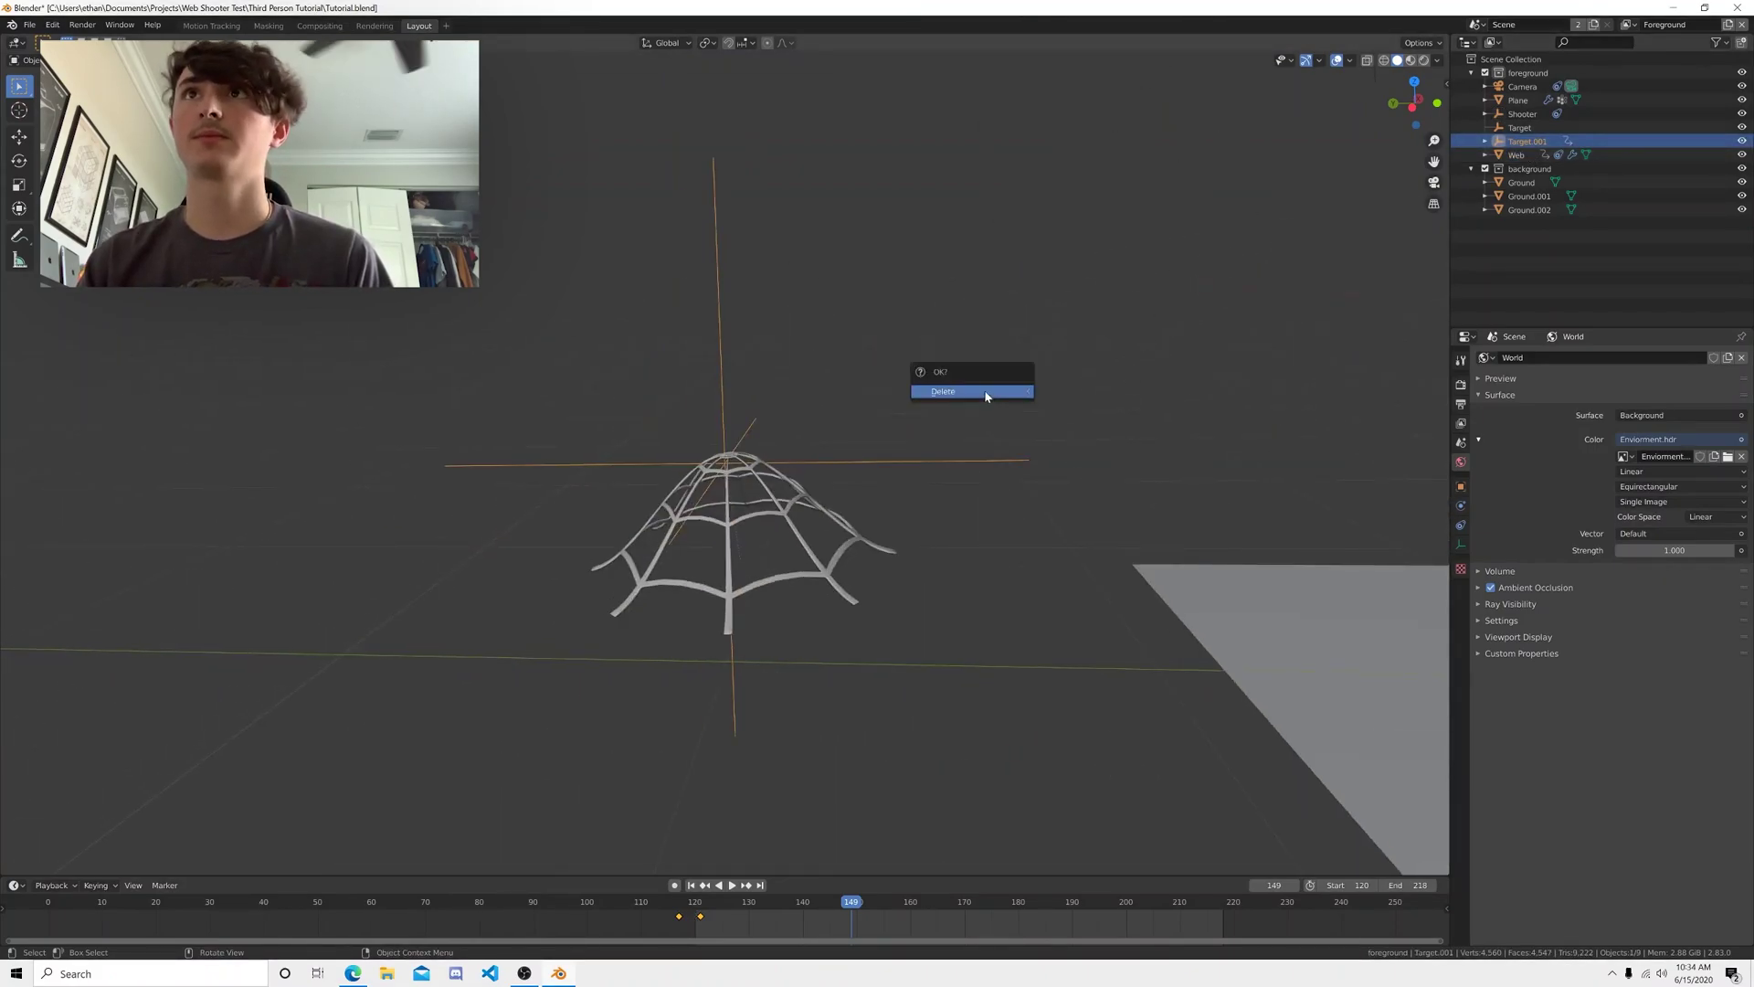
{"action": "left_click", "coordinate": [978, 393]}
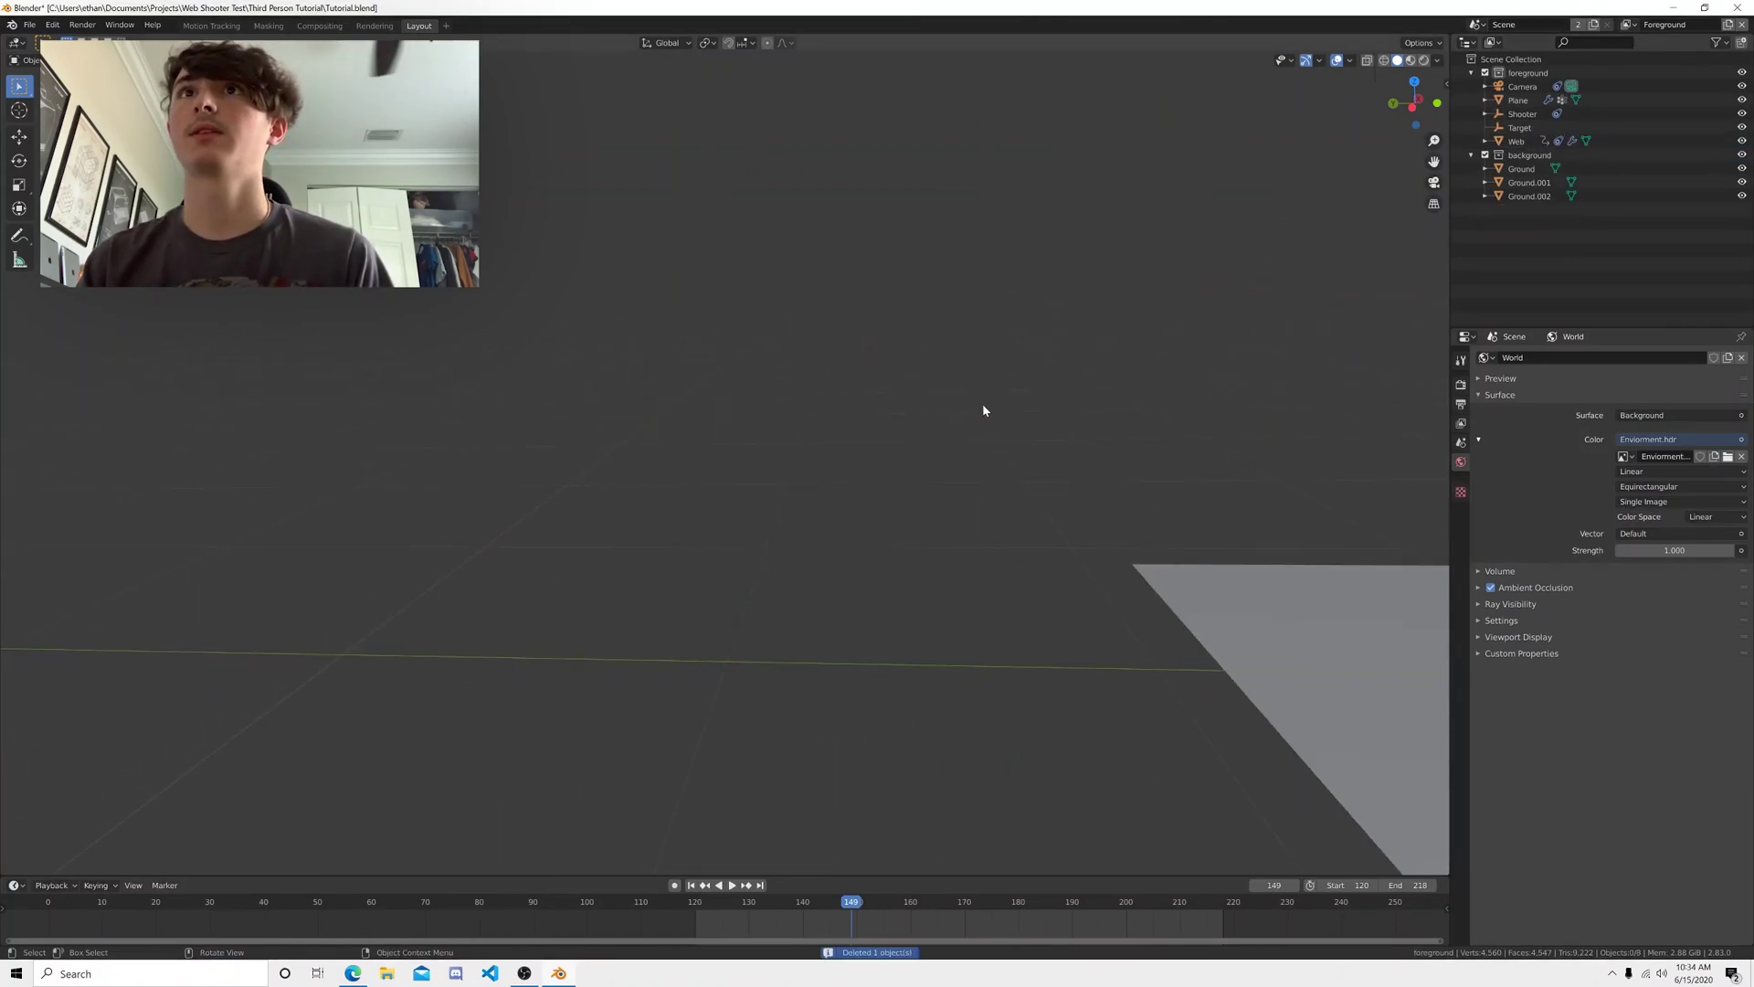
- Remove the imported Copy Location constraint with the empty target from the Web object
{"action": "left_click", "coordinate": [1516, 141]}
{"action": "key", "text": "grave"}
{"action": "left_click", "coordinate": [930, 457]}
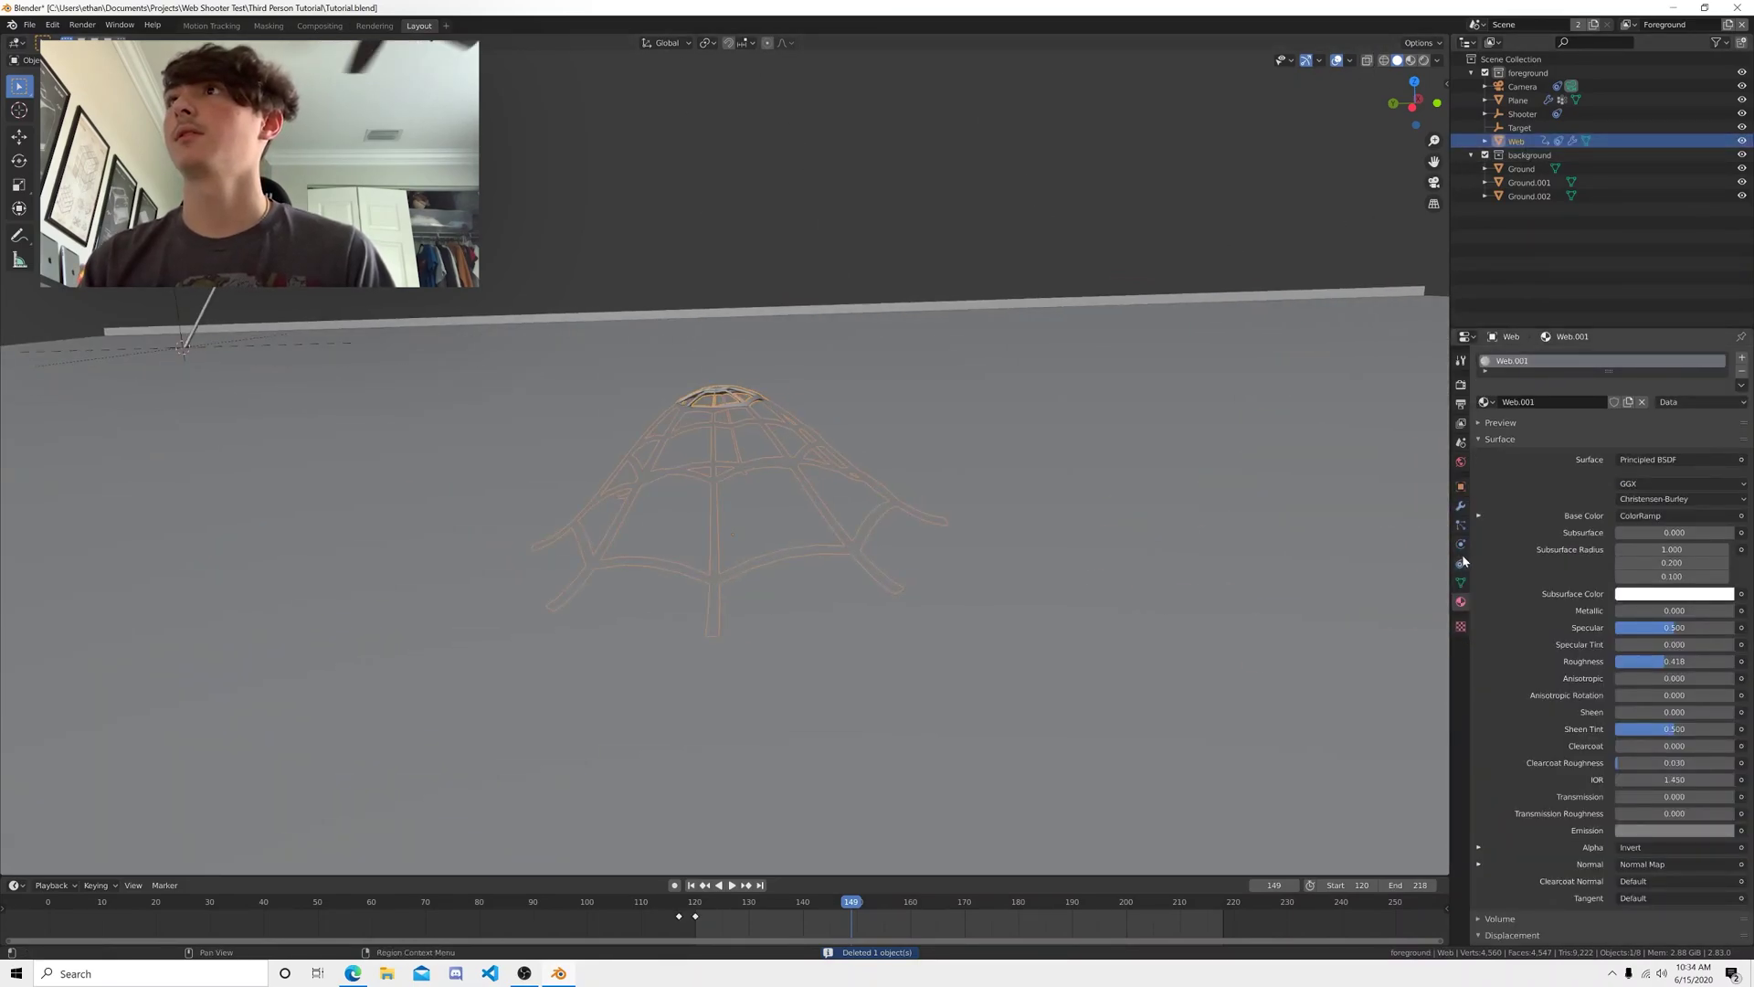
{"action": "left_click", "coordinate": [1461, 561]}
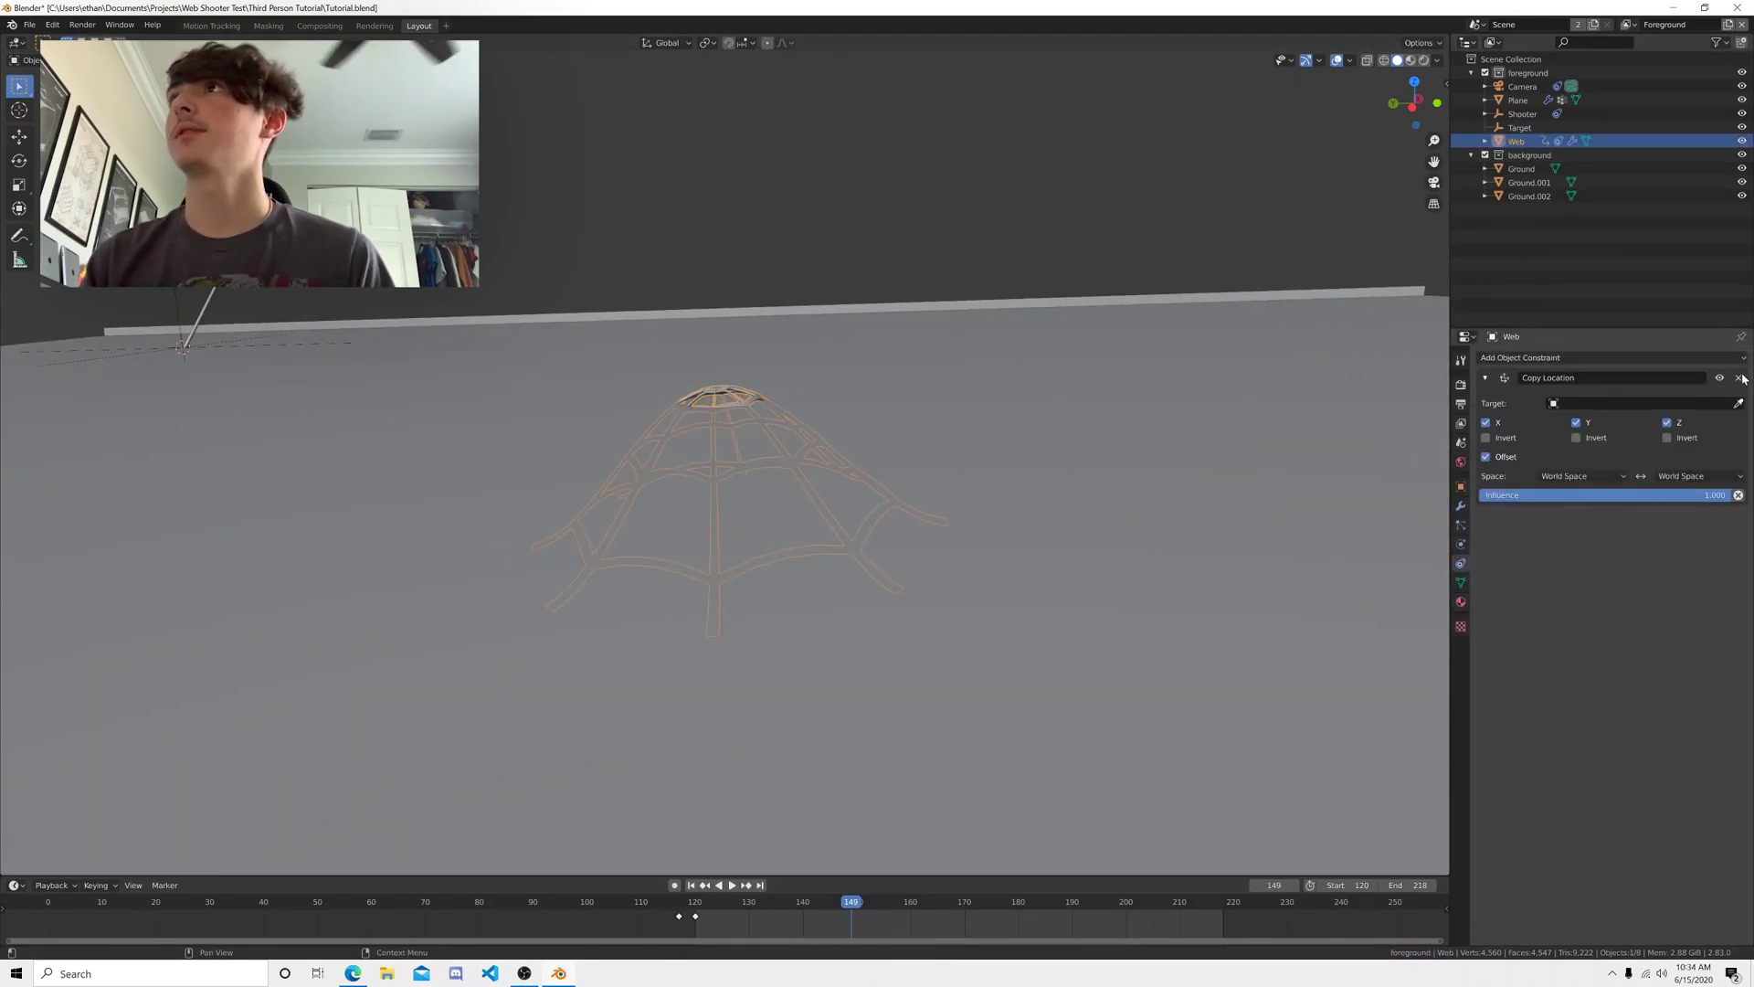
{"action": "left_click", "coordinate": [1667, 403]}
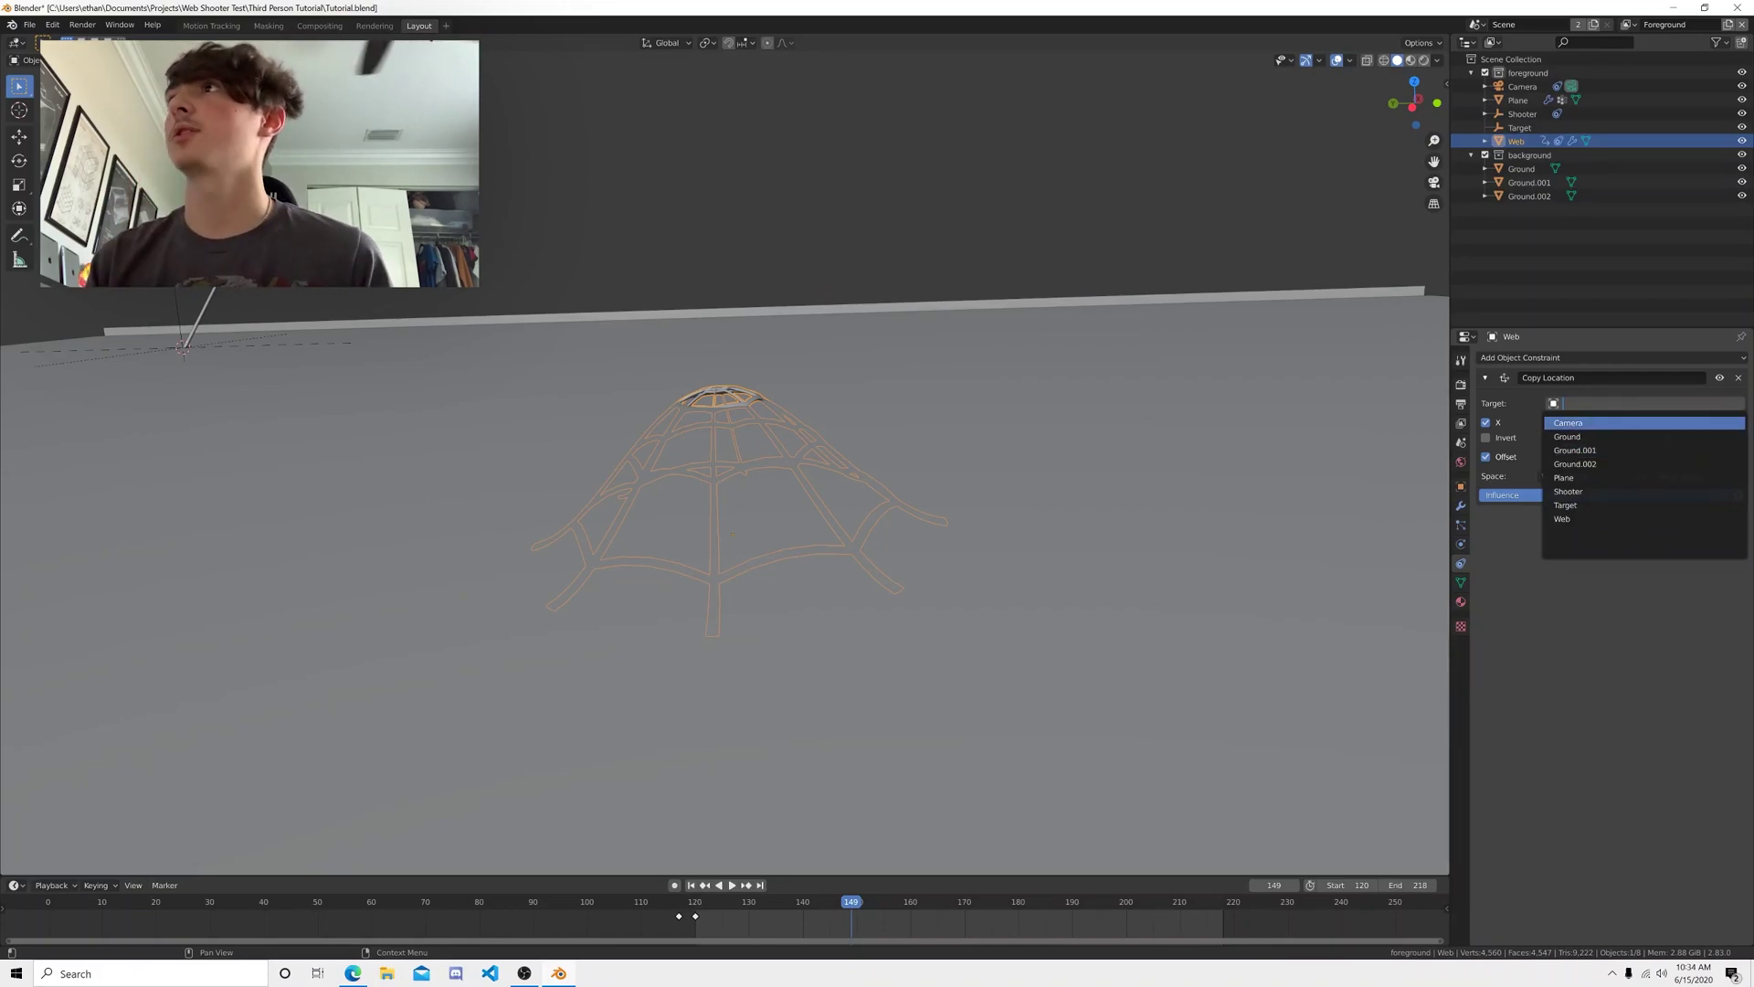
{"action": "left_click", "coordinate": [1739, 377]}
- Add a new Copy Location constraint to the Web object with Target as its target
{"action": "left_click", "coordinate": [1623, 360]}
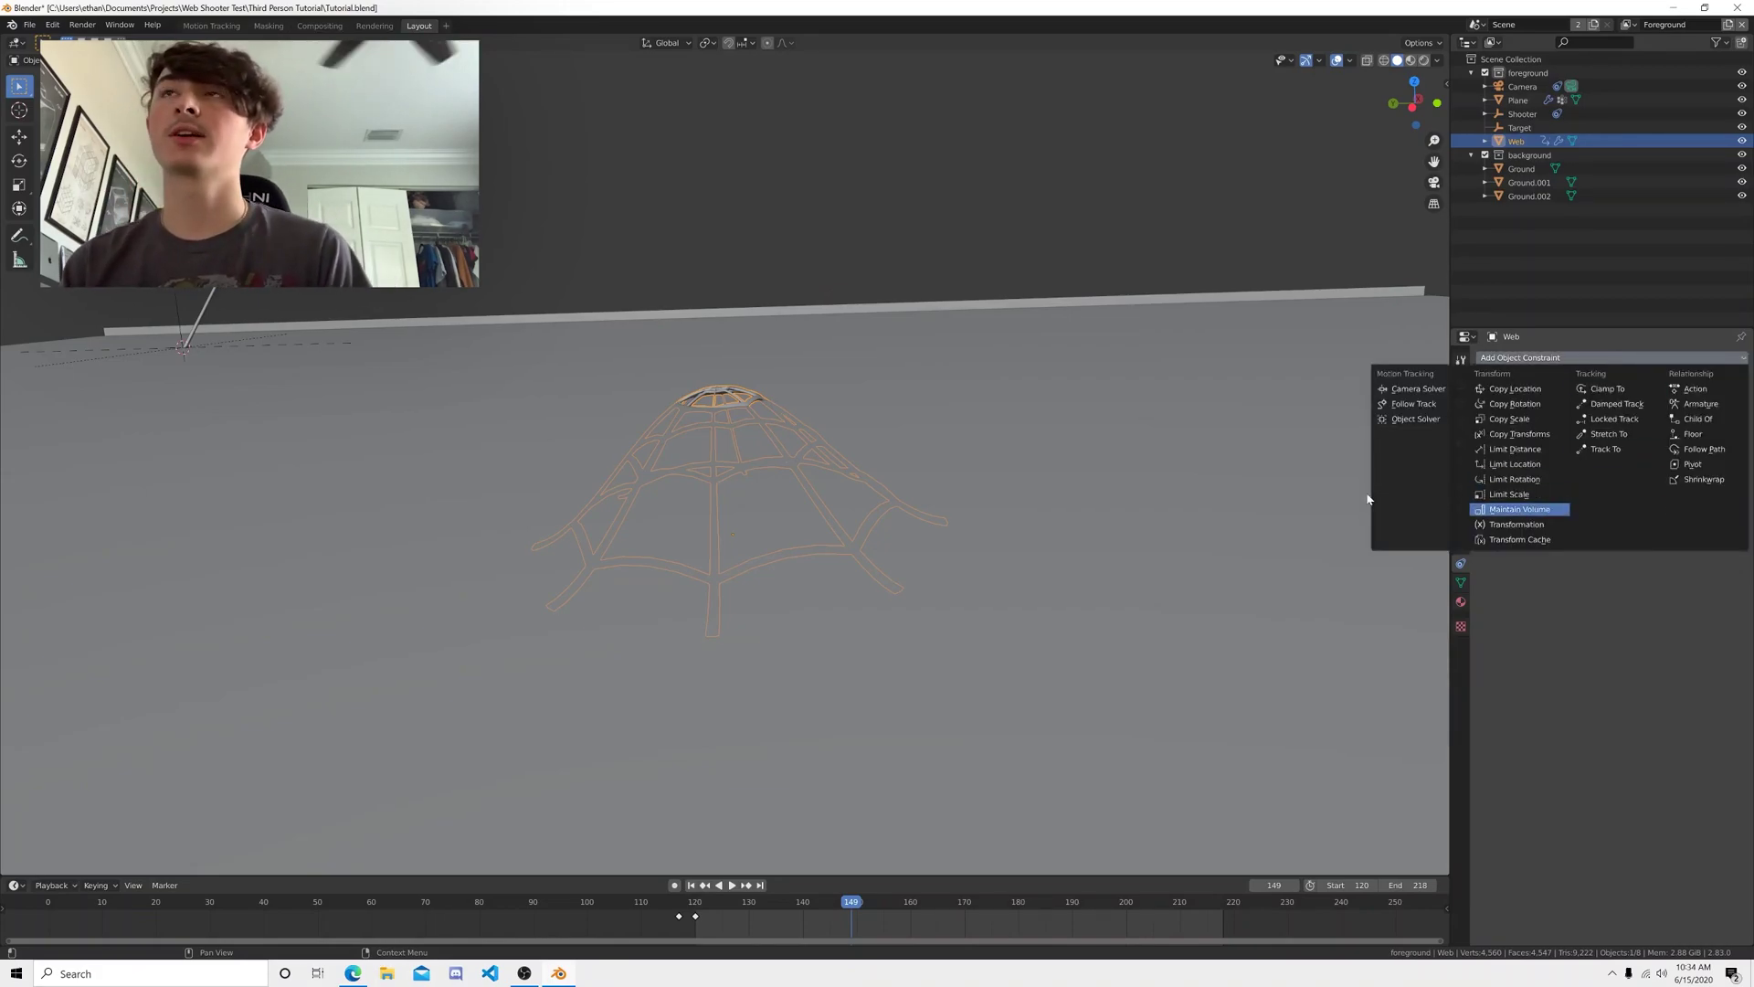
{"action": "left_click", "coordinate": [1525, 362]}
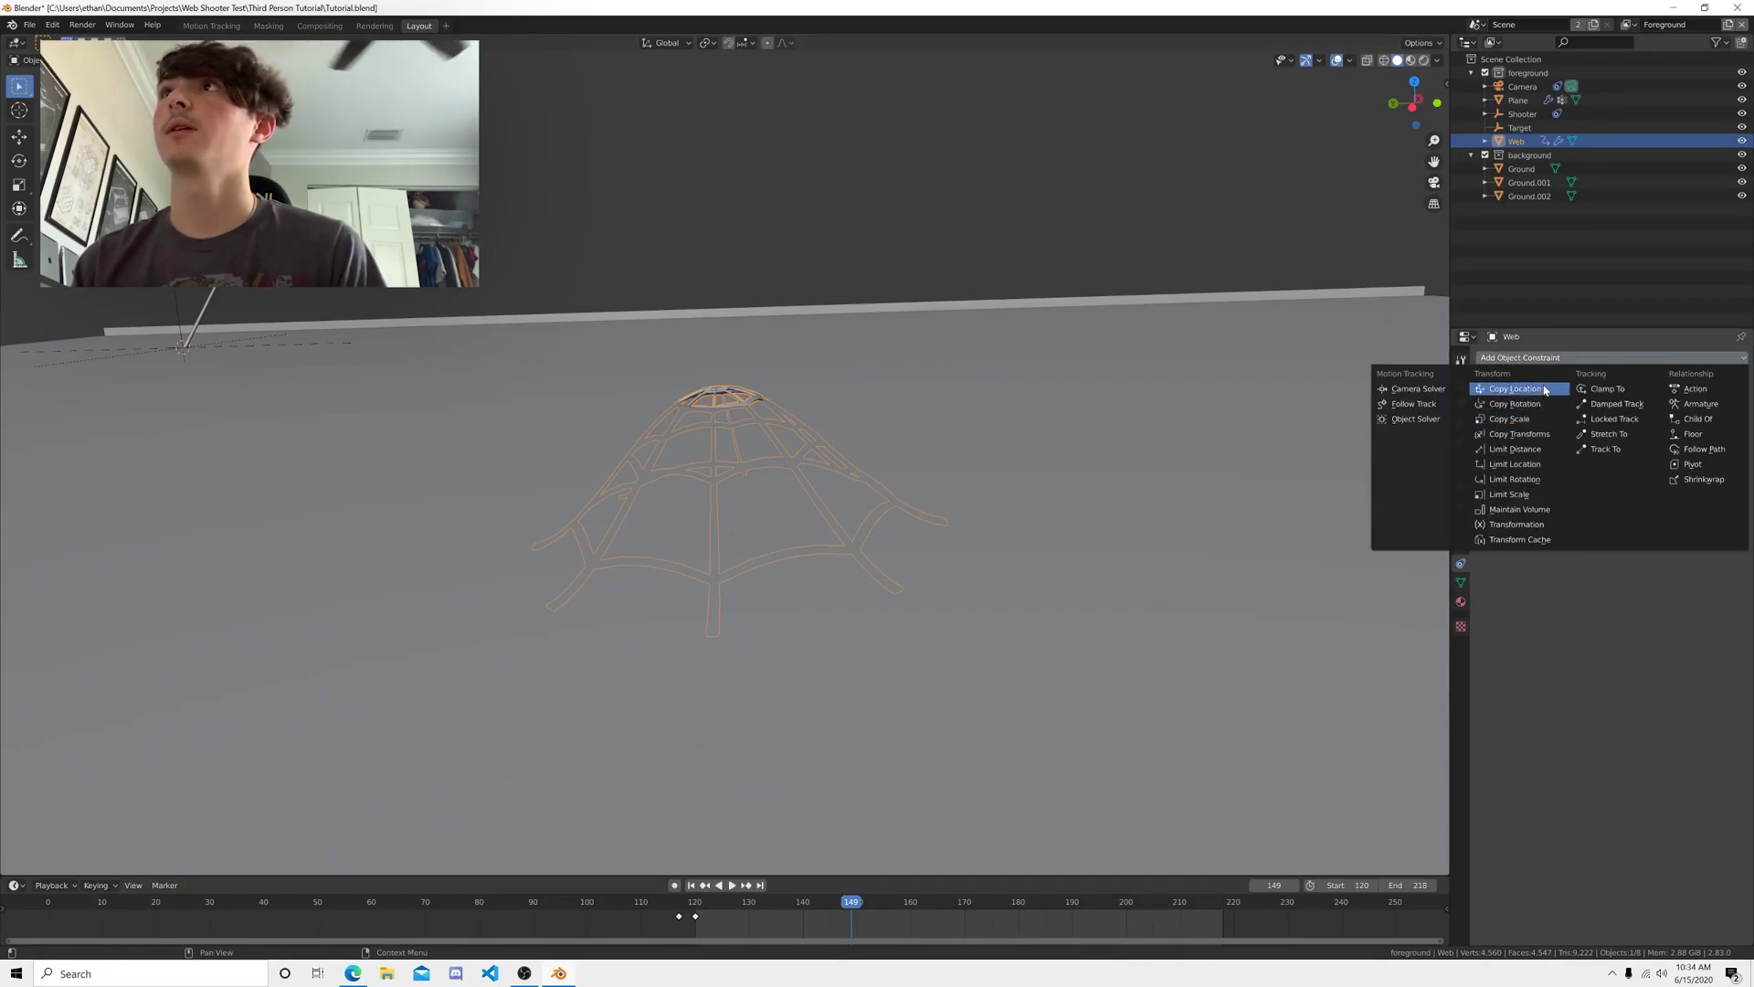
{"action": "left_click", "coordinate": [1543, 389]}
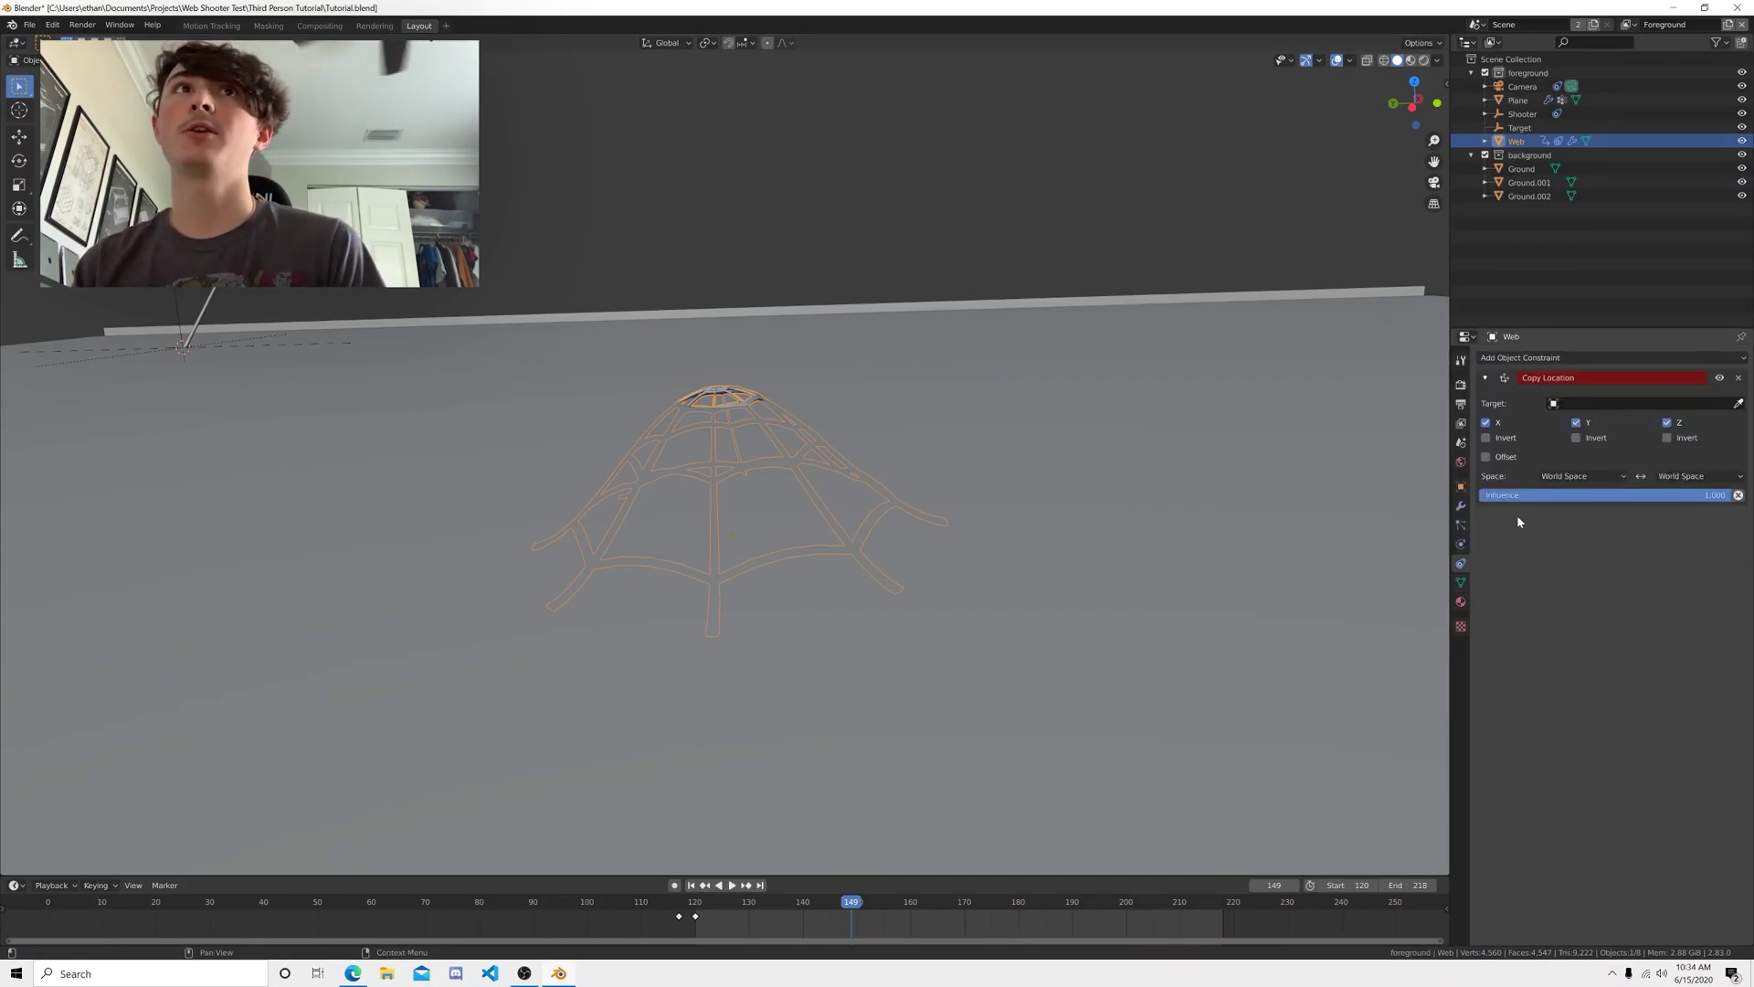
{"action": "left_click", "coordinate": [1572, 407]}
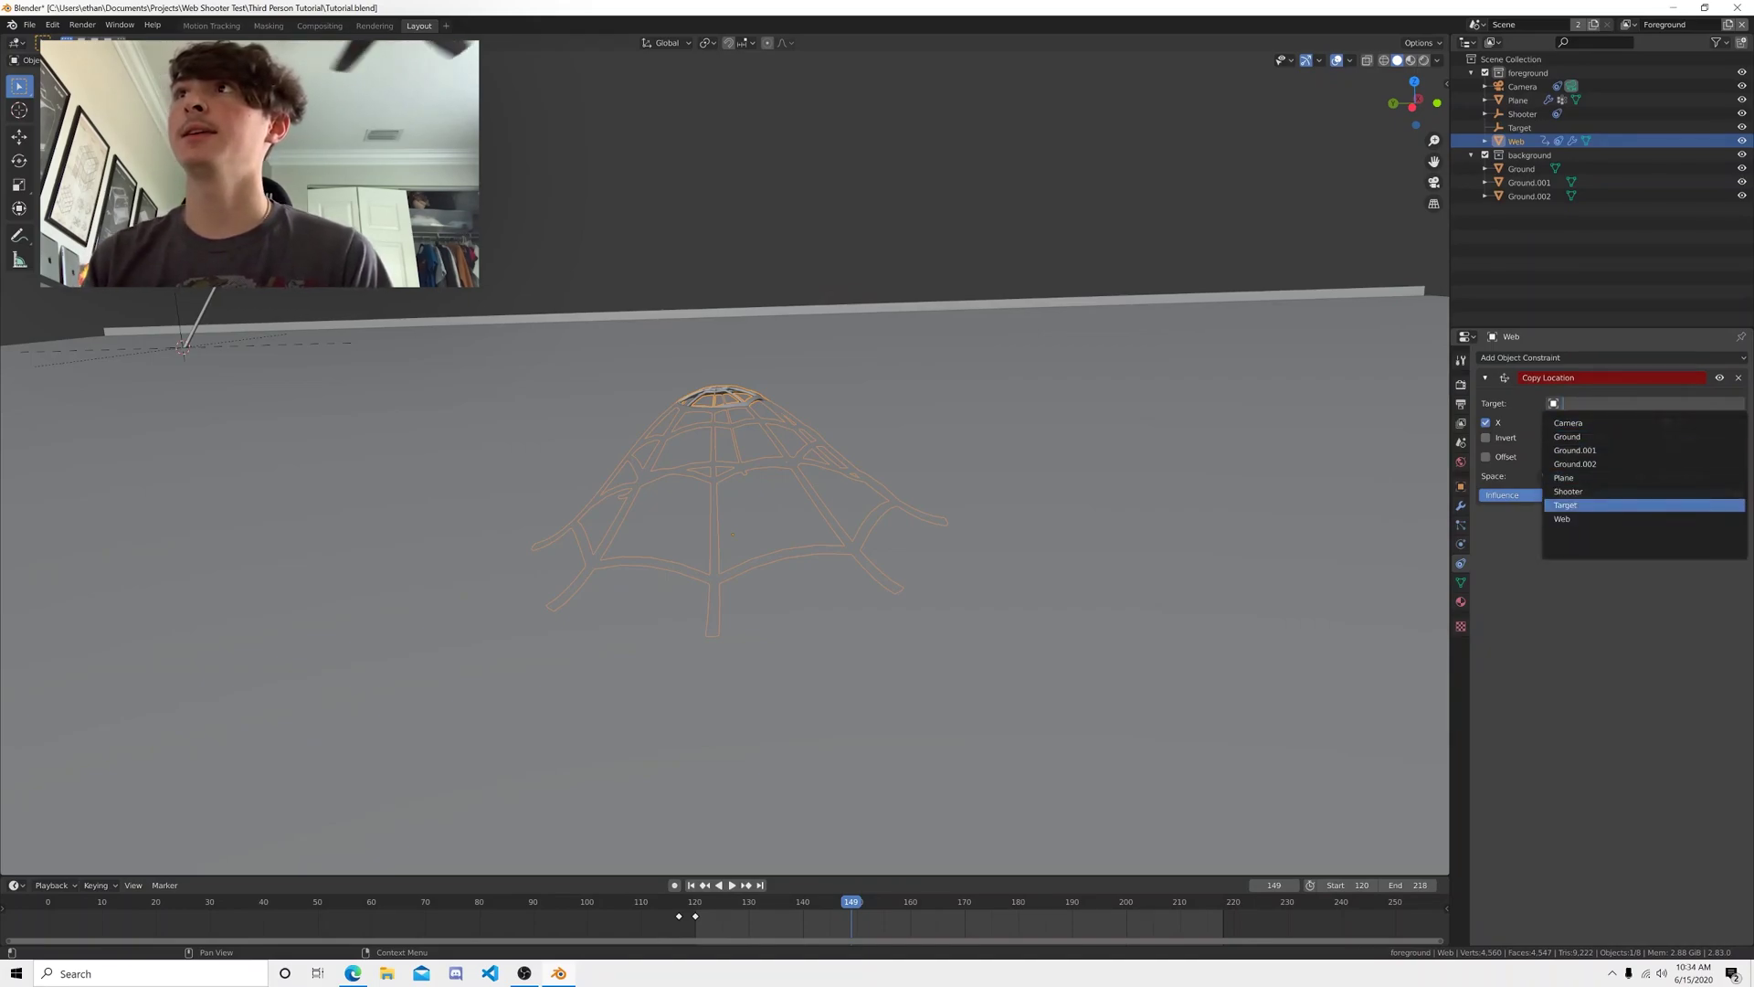
{"action": "left_click", "coordinate": [1565, 506]}
- Enable Offset on the Web object's Copy Location constraint
{"action": "key", "text": "grave"}
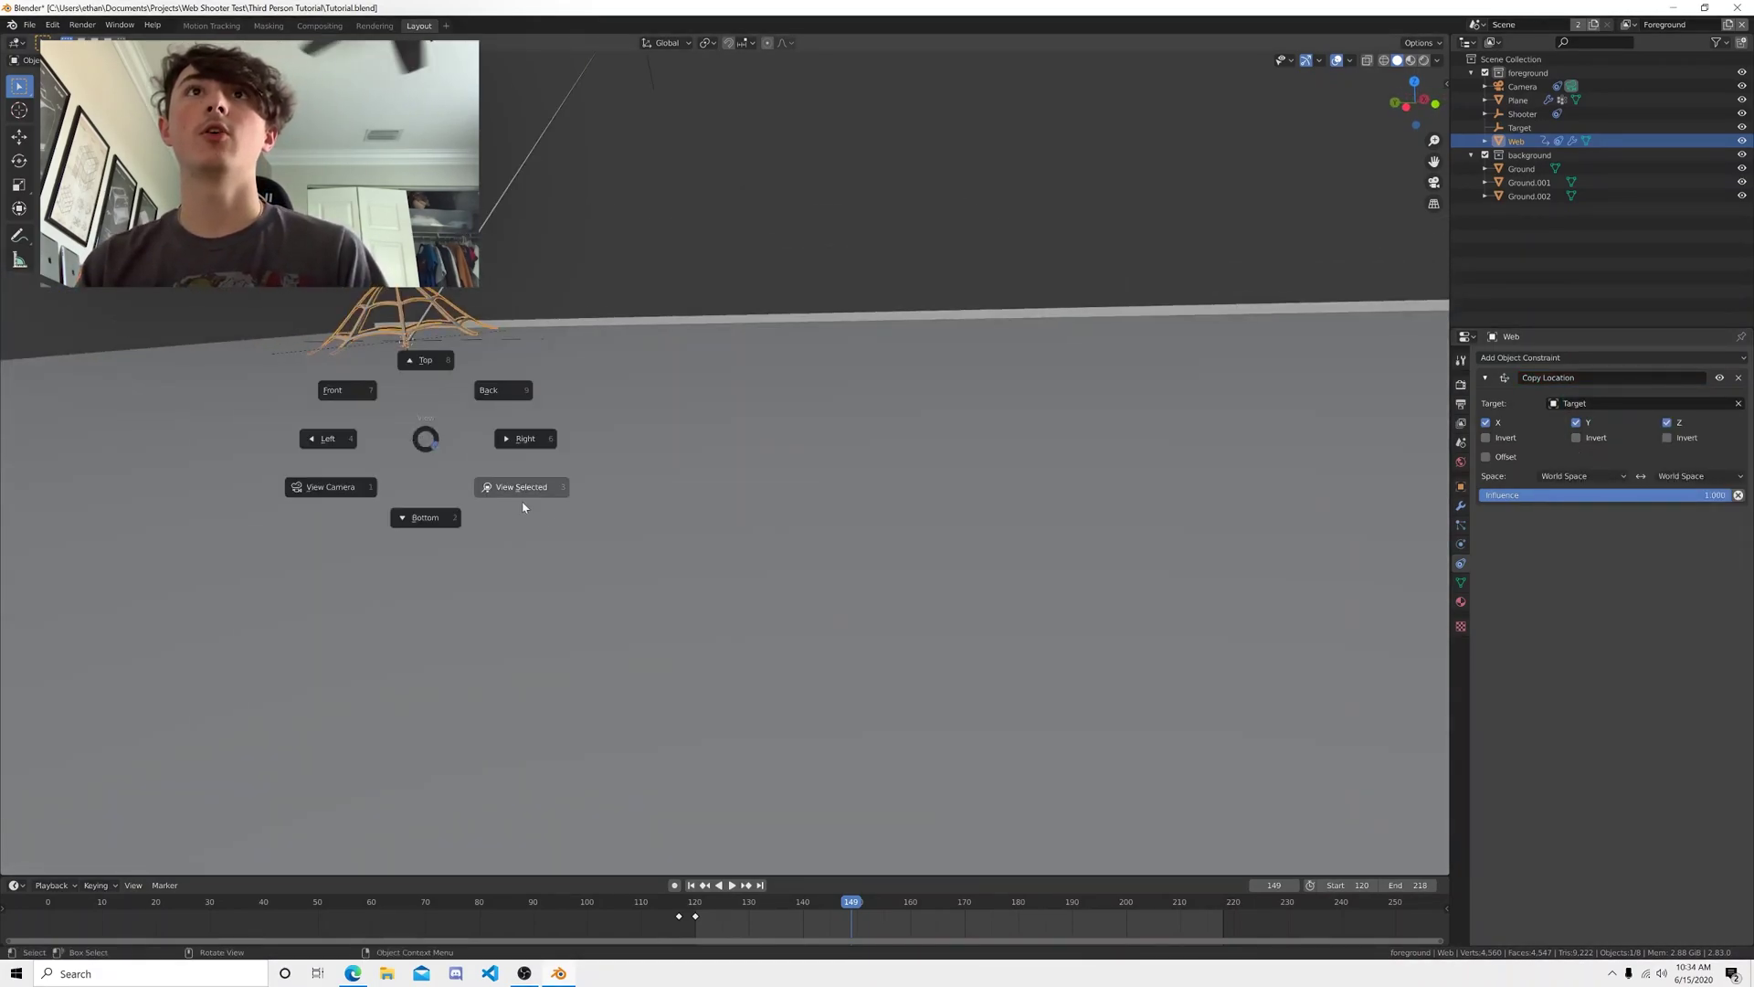
{"action": "left_click", "coordinate": [514, 494]}
{"action": "middle_click_drag", "start_coordinate": [611, 509], "coordinate": [678, 517]}
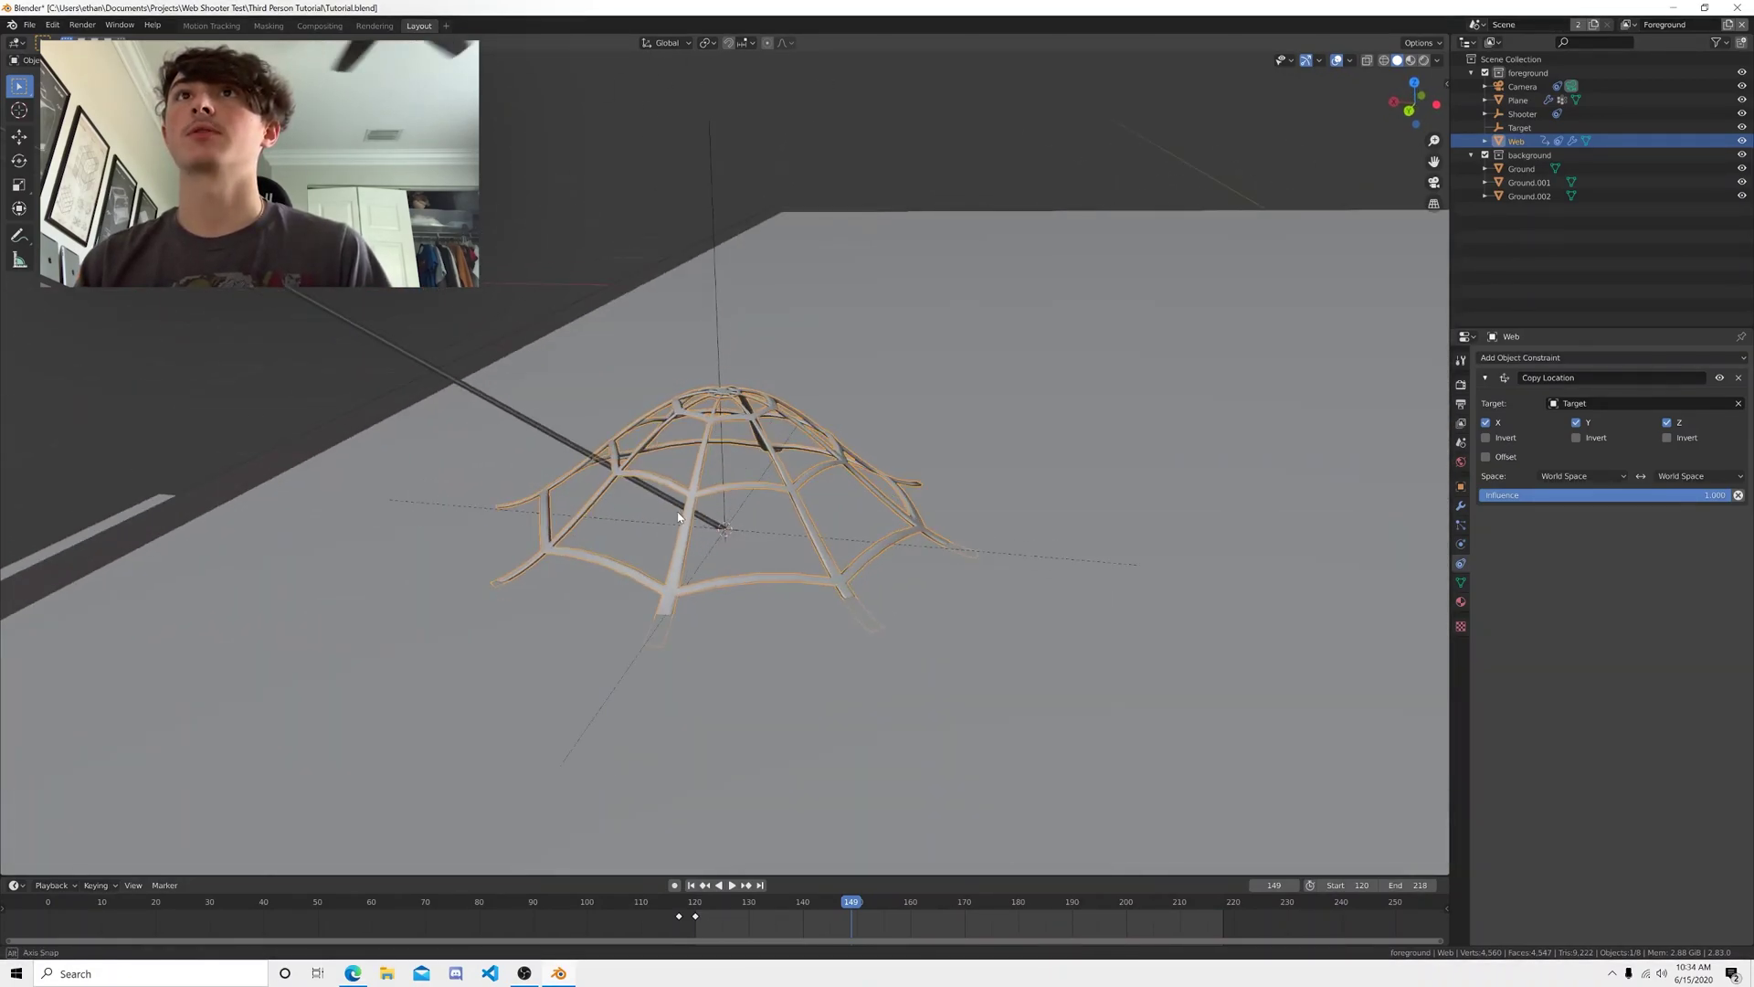
{"action": "left_click", "coordinate": [1486, 456]}
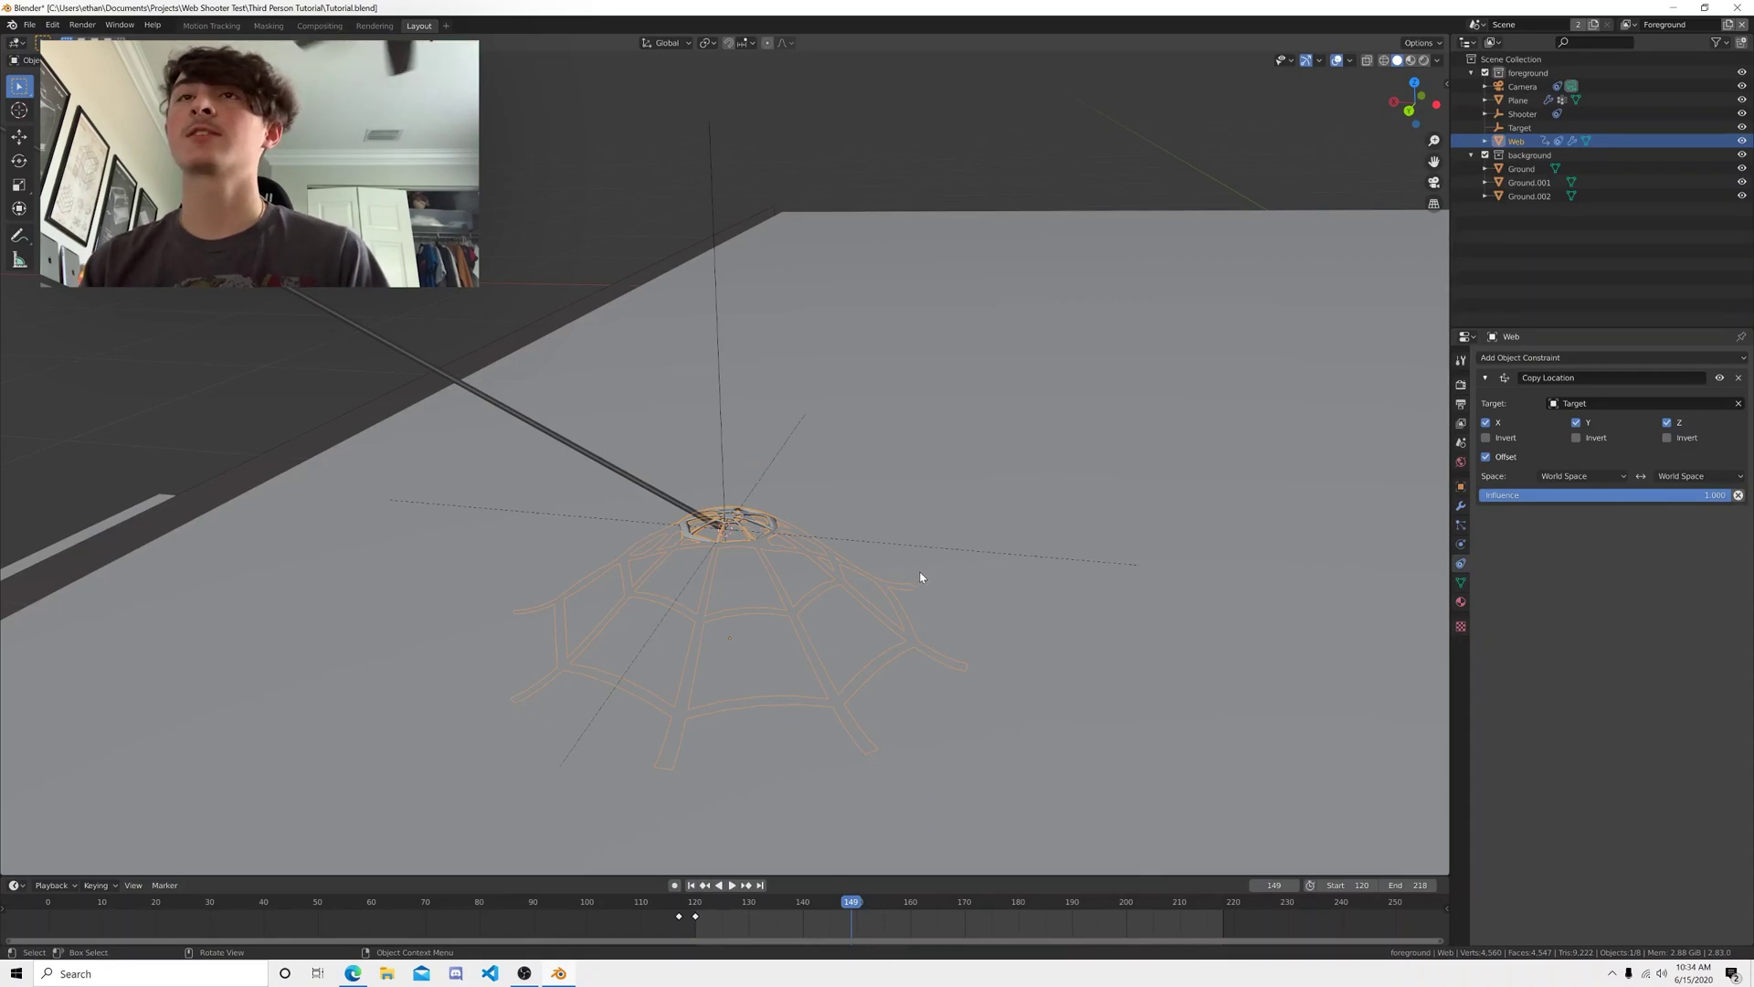
- Rotate and move the Web mesh freehand so its peak sits at the end of the web strand
{"action": "key", "text": "r"}
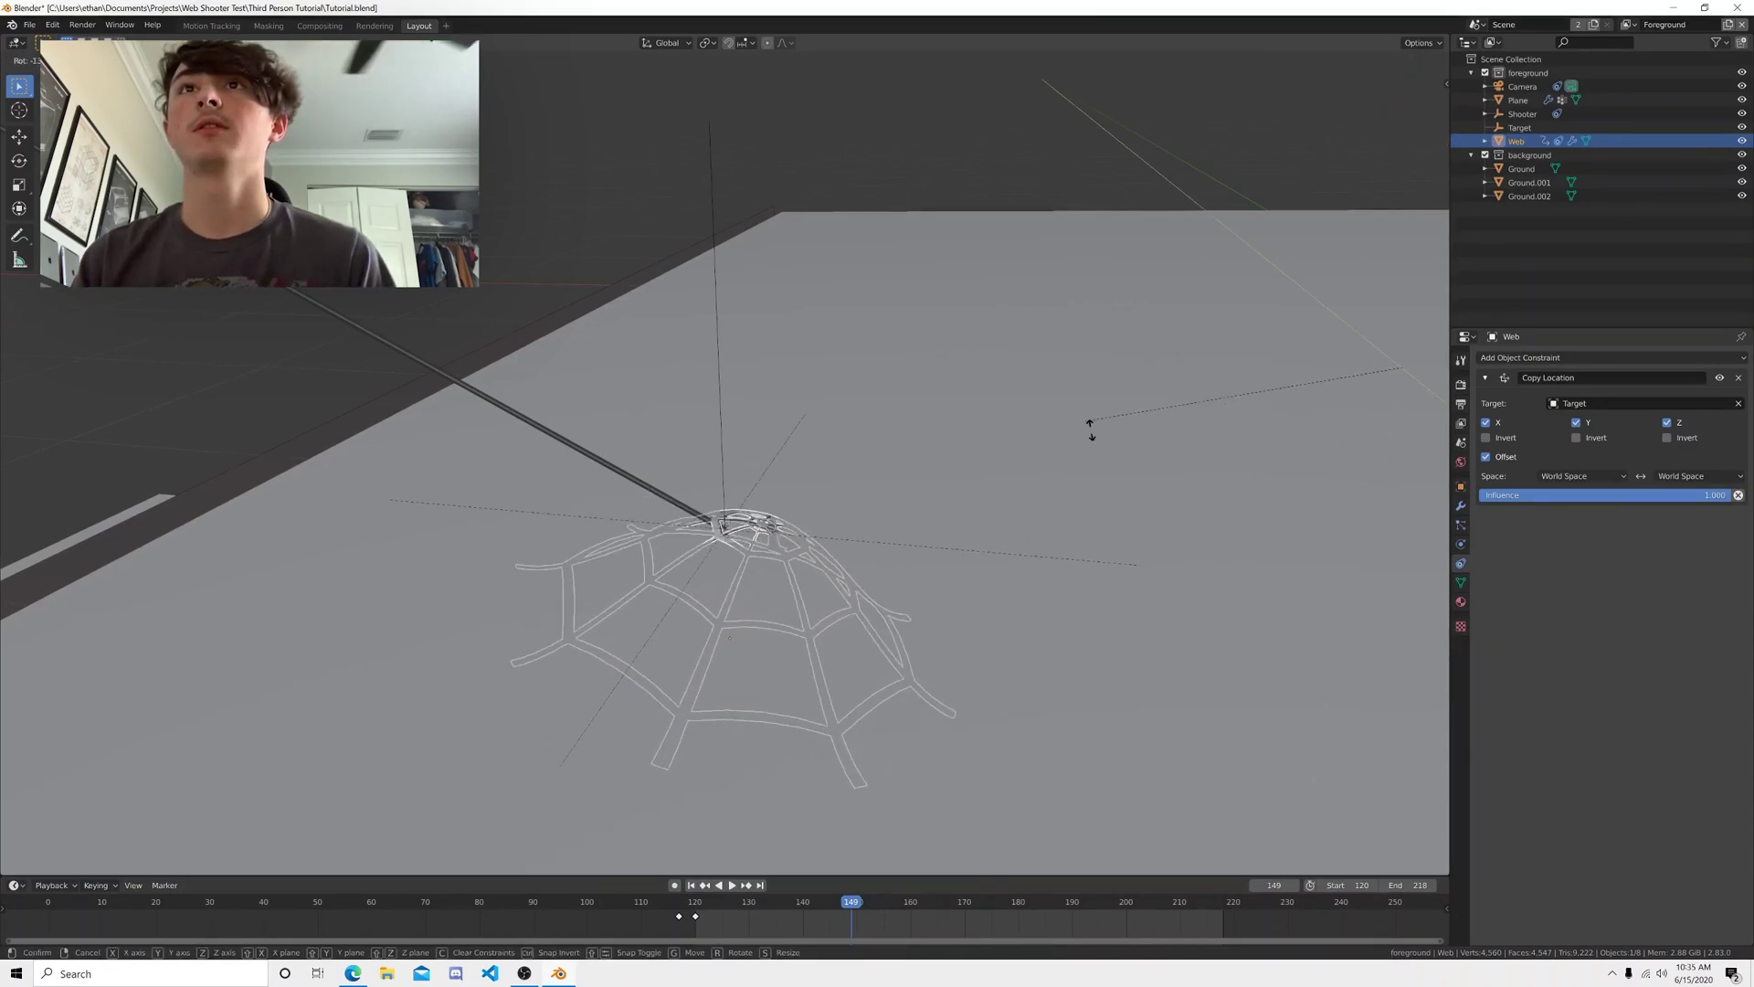
{"action": "left_click", "coordinate": [1167, 600]}
{"action": "key", "text": "g"}
{"action": "key", "text": "x"}
{"action": "left_click", "coordinate": [1160, 596]}
{"action": "middle_click_drag", "start_coordinate": [1155, 595], "coordinate": [1061, 578]}
{"action": "key", "text": "g"}
{"action": "left_click", "coordinate": [1115, 579]}
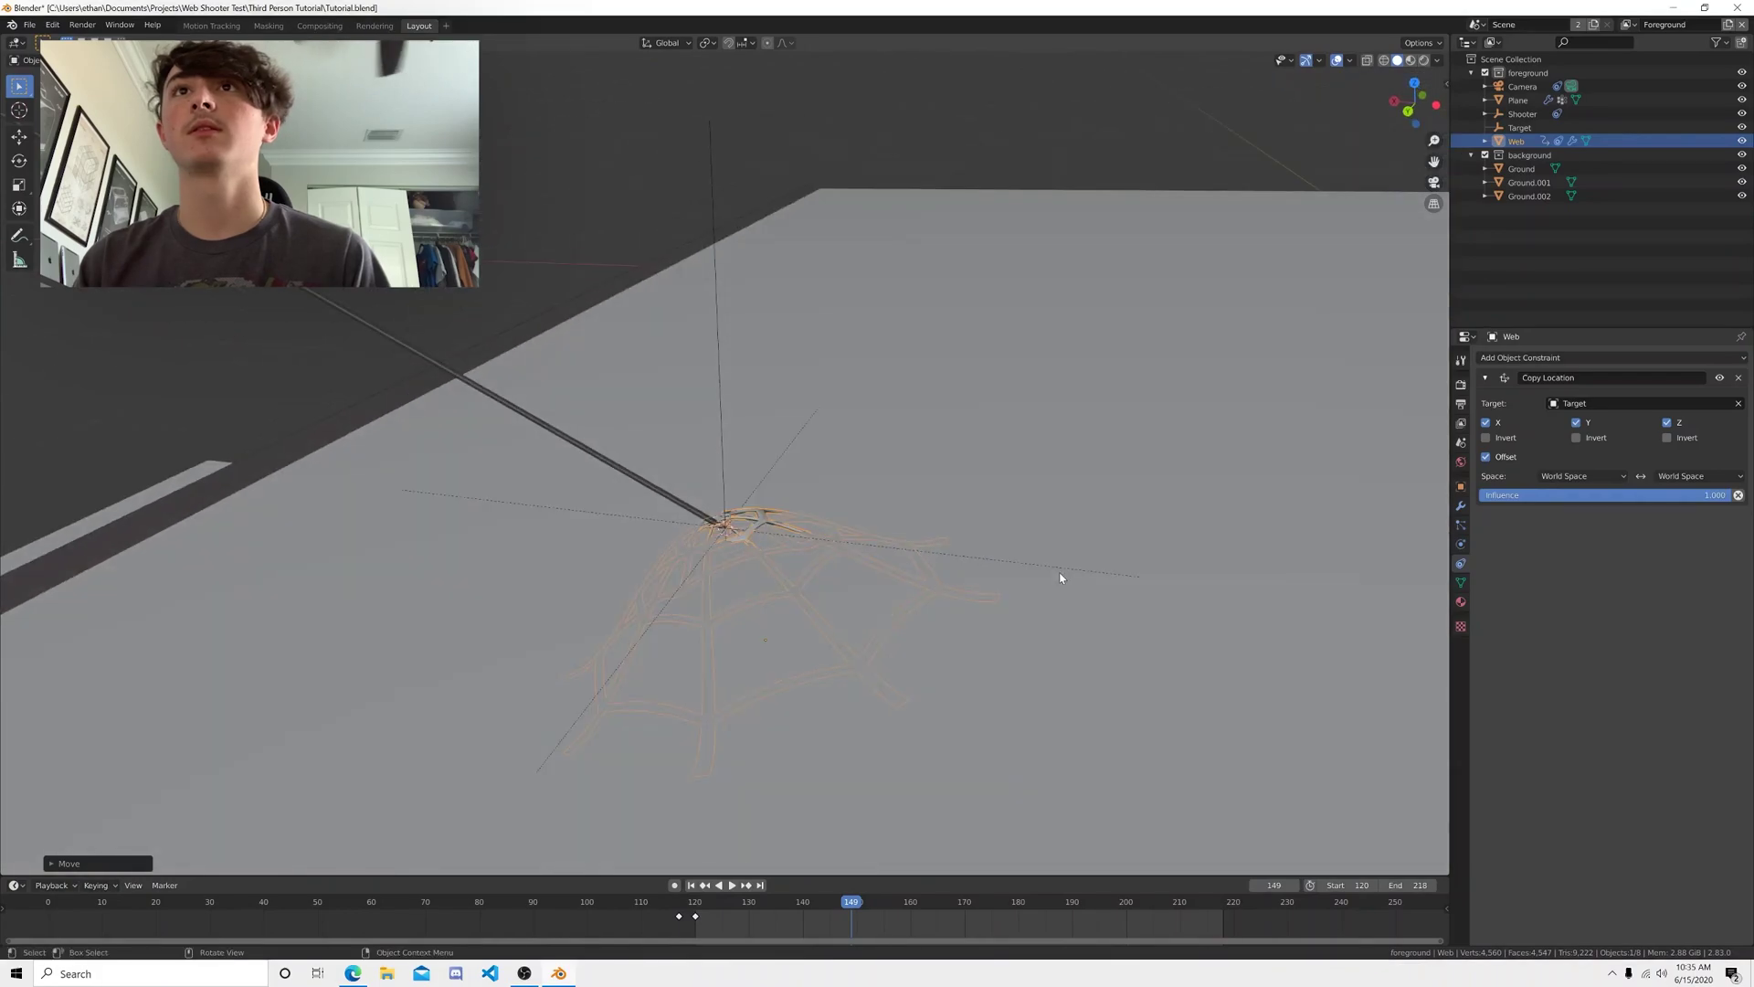
- Move the Target empty freehand to raise the strand's end and the attached web above the tabletop plane
{"action": "left_click", "coordinate": [723, 457]}
{"action": "key", "text": "g"}
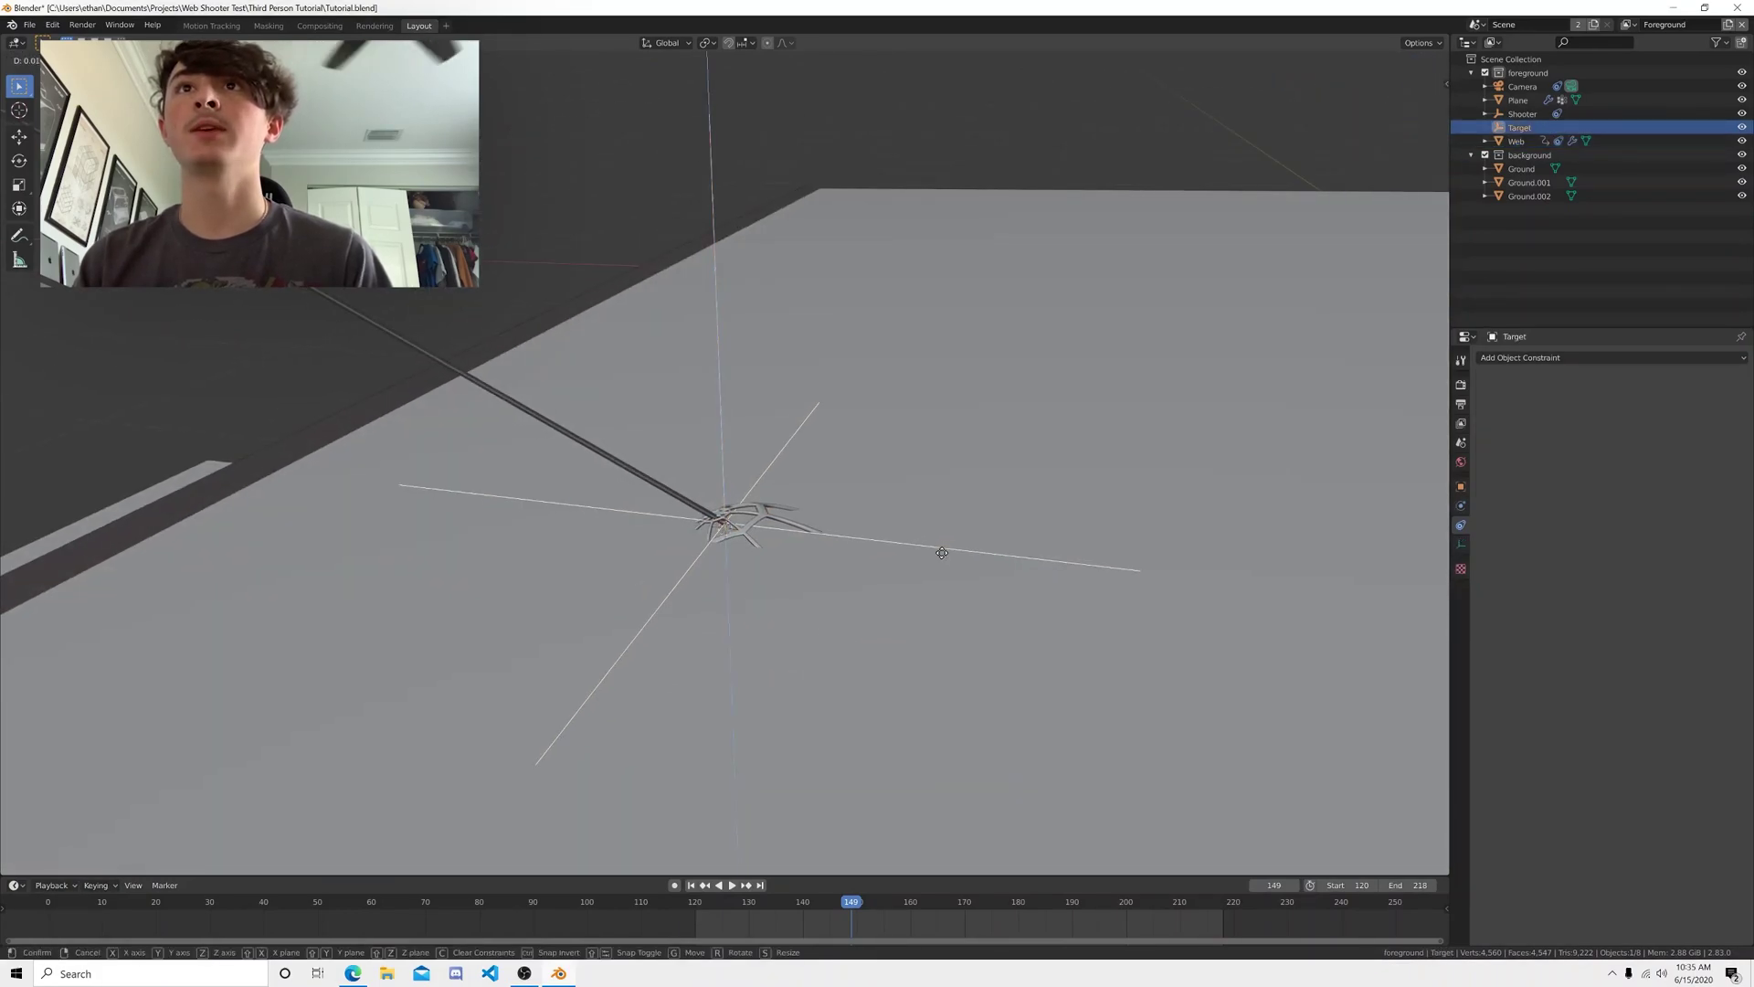
{"action": "left_click", "coordinate": [947, 505]}
{"action": "key", "text": "g"}
{"action": "left_click", "coordinate": [921, 518]}
{"action": "key", "text": "g"}
{"action": "left_click", "coordinate": [819, 494]}
- Rotate the Web mesh slightly and move it so its peak meets the strand's end
{"action": "left_click", "coordinate": [819, 487]}
{"action": "key", "text": "r"}
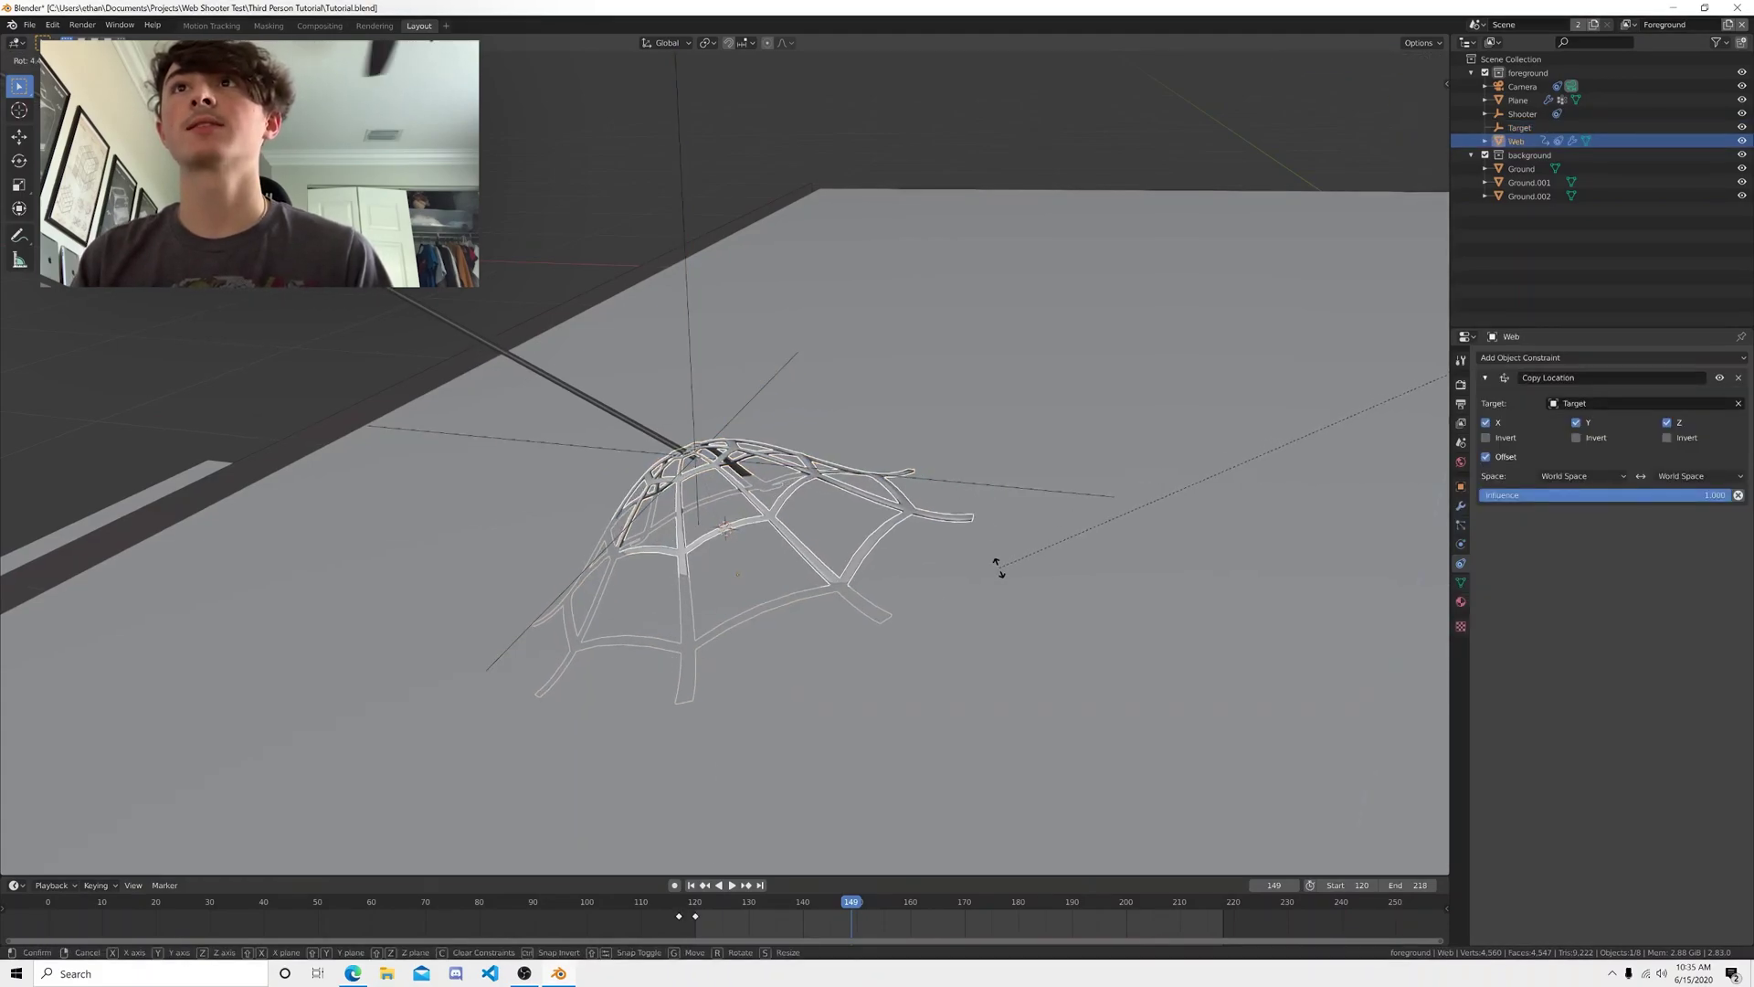
{"action": "left_click", "coordinate": [930, 464]}
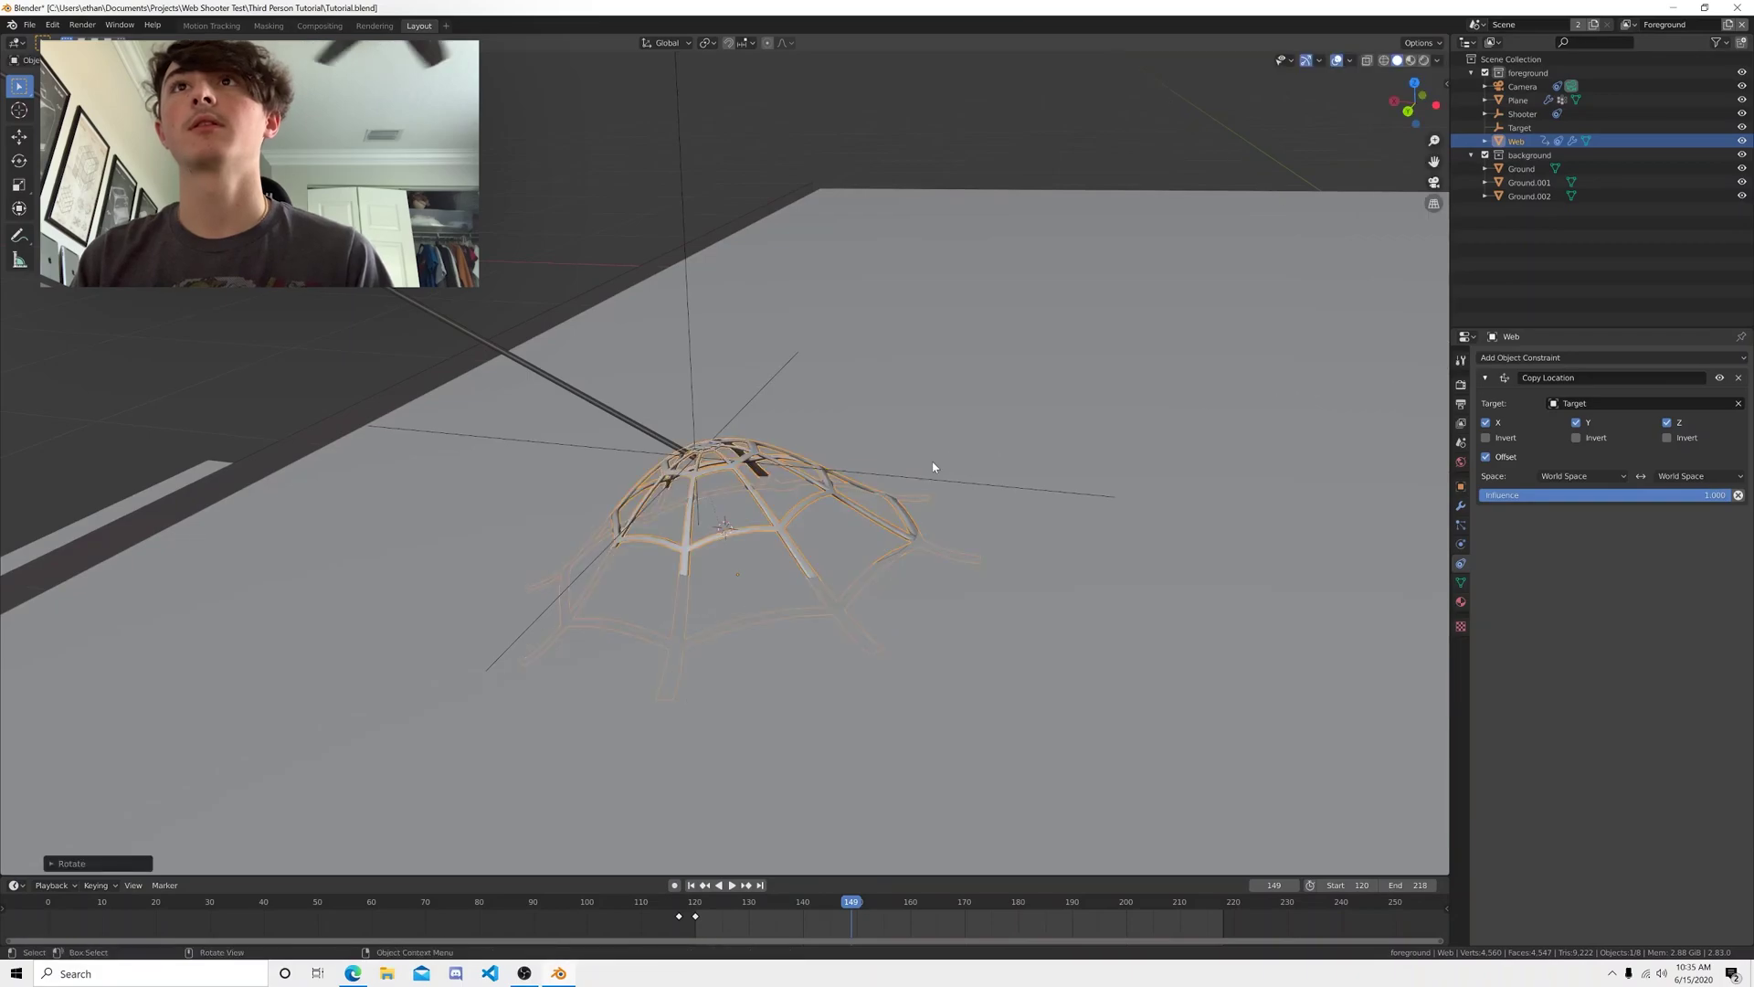
{"action": "middle_click_drag", "start_coordinate": [960, 470], "coordinate": [1273, 462]}
{"action": "key", "text": "g"}
{"action": "left_click", "coordinate": [999, 501]}
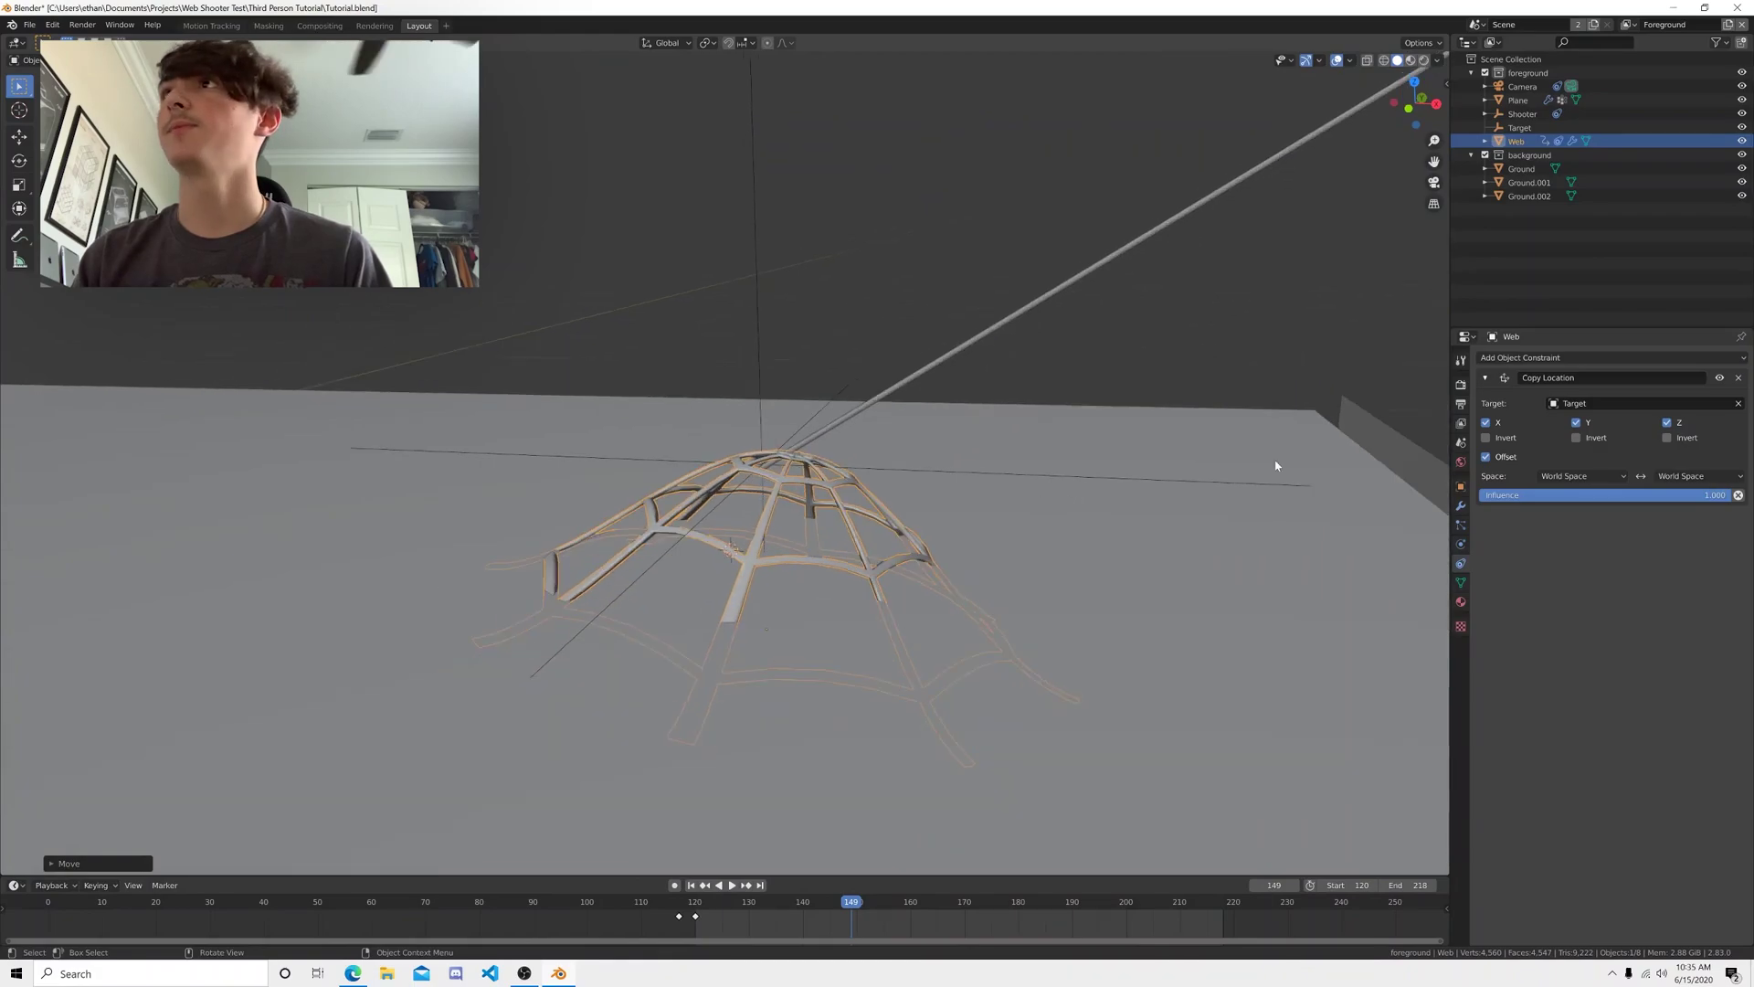
- Assign the existing Web material to the Web mesh in place of Web.001 and save the file
{"action": "left_click", "coordinate": [1461, 602]}
{"action": "left_click", "coordinate": [1487, 402]}
{"action": "left_click", "coordinate": [1517, 423]}
{"action": "scroll", "coordinate": [1062, 518], "scroll_direction": "down", "scroll_amount": 10}
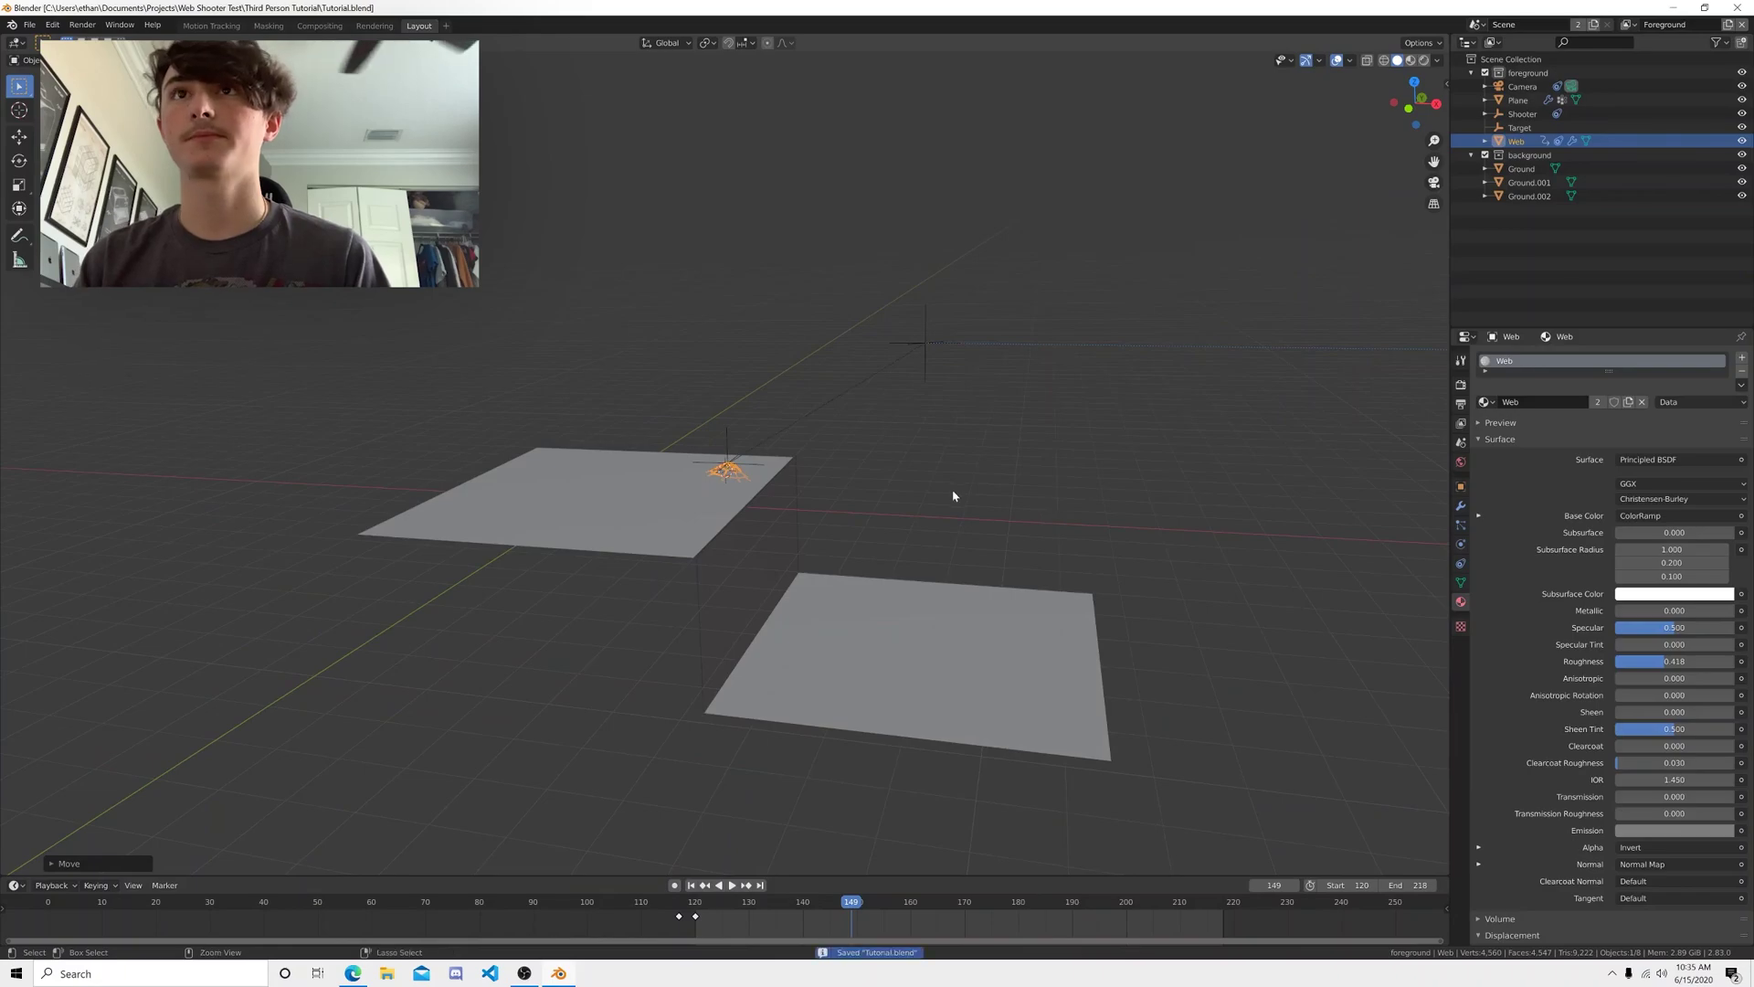
{"action": "key", "text": "ctrl+s"}
- Render frame 149 through the camera and inspect how the web sits on the table
{"action": "left_click", "coordinate": [933, 475]}
{"action": "left_click", "coordinate": [780, 534]}
{"action": "middle_click_drag", "start_coordinate": [780, 533], "coordinate": [883, 513]}
{"action": "key", "text": "KP_0"}
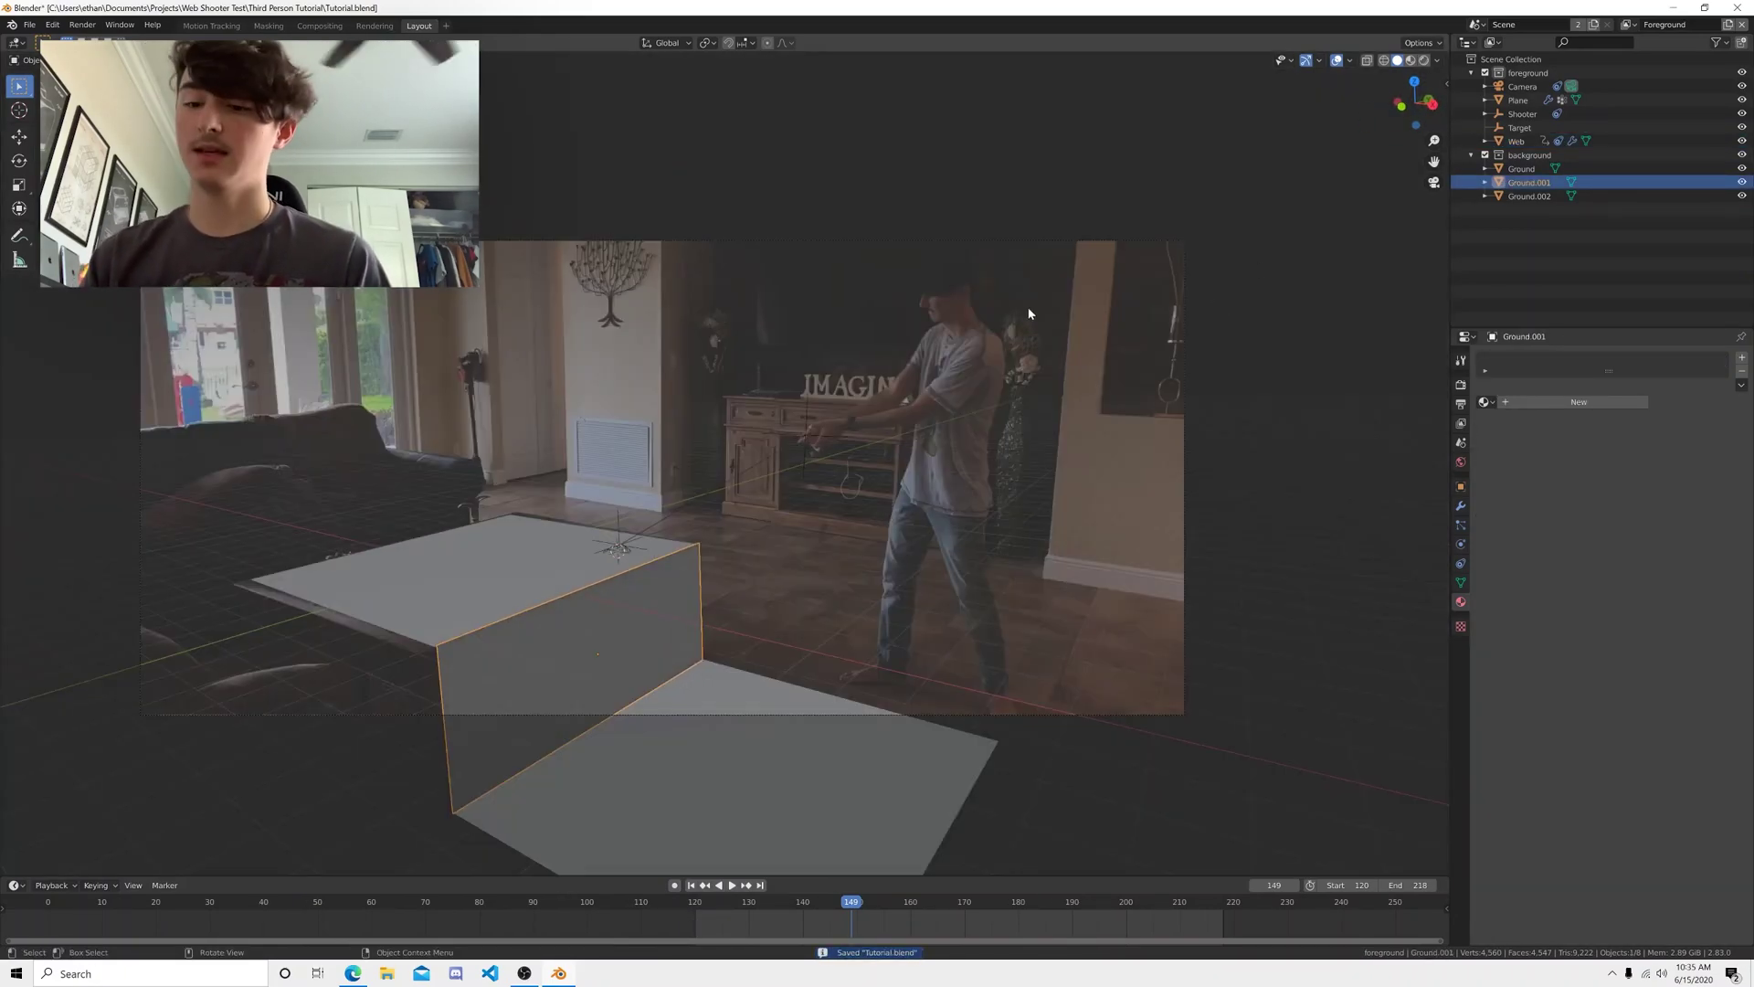
{"action": "key", "text": "F12"}
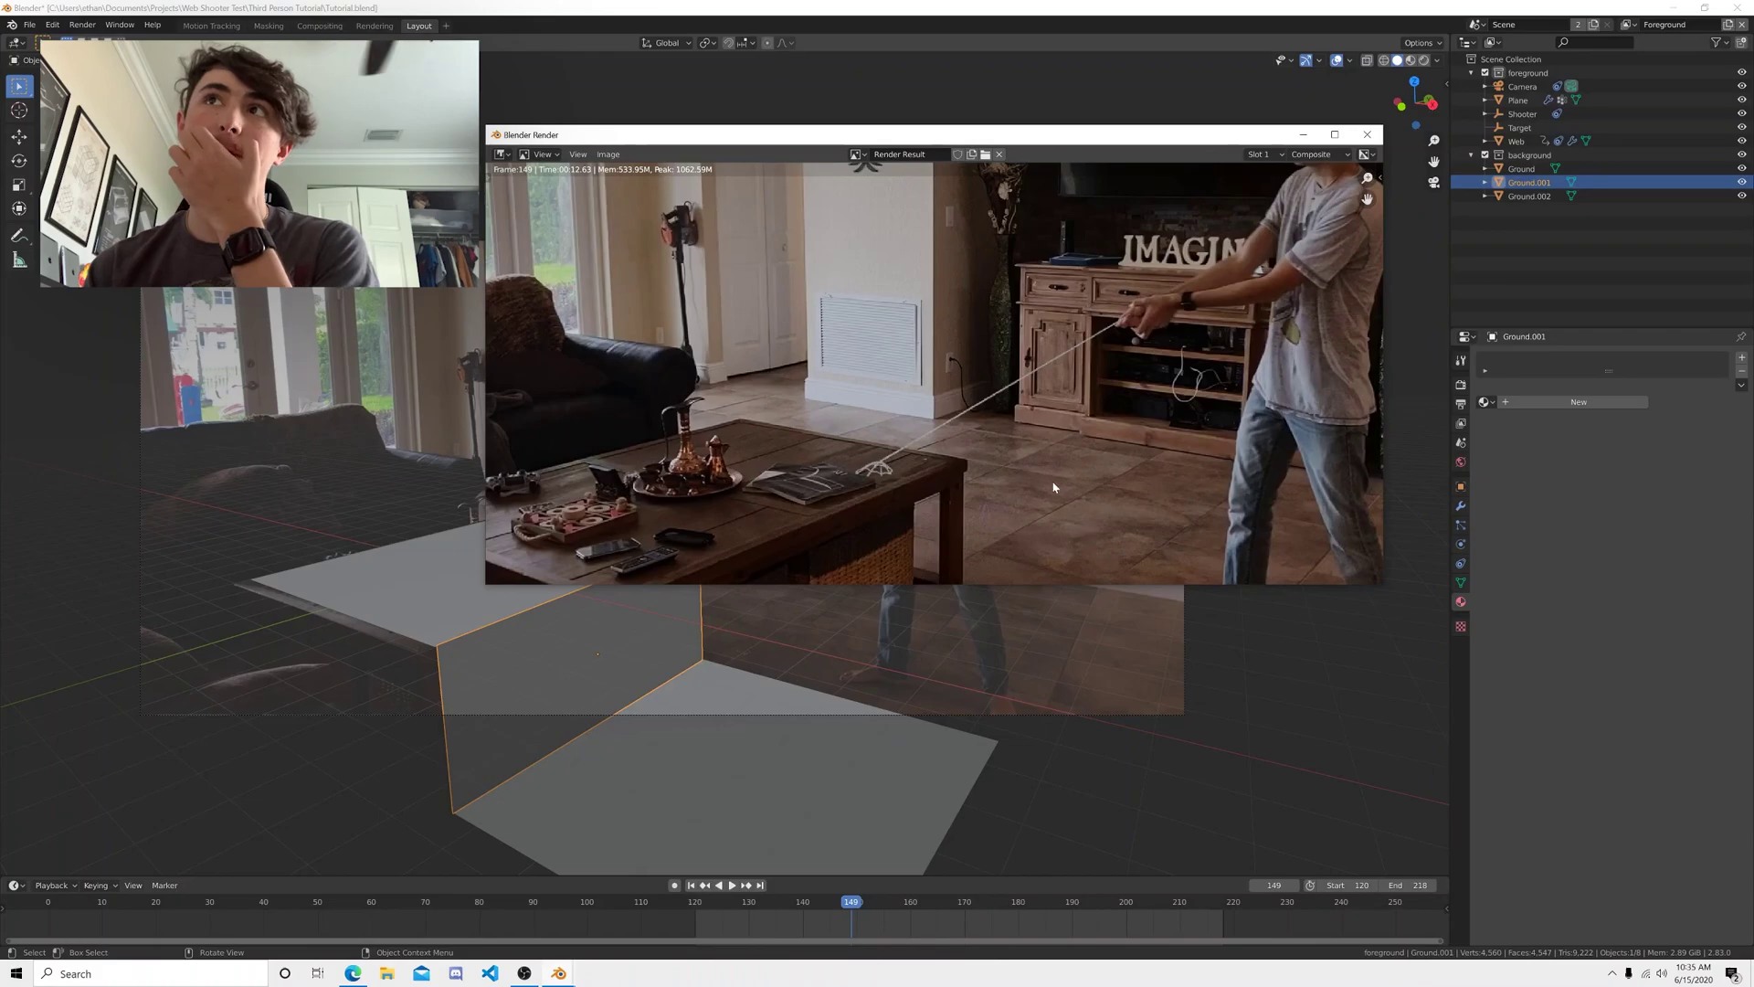
{"action": "scroll", "coordinate": [945, 436], "scroll_direction": "down", "scroll_amount": 2}
{"action": "scroll", "coordinate": [944, 439], "scroll_direction": "up", "scroll_amount": 3}
{"action": "scroll", "coordinate": [945, 440], "scroll_direction": "down", "scroll_amount": 4}
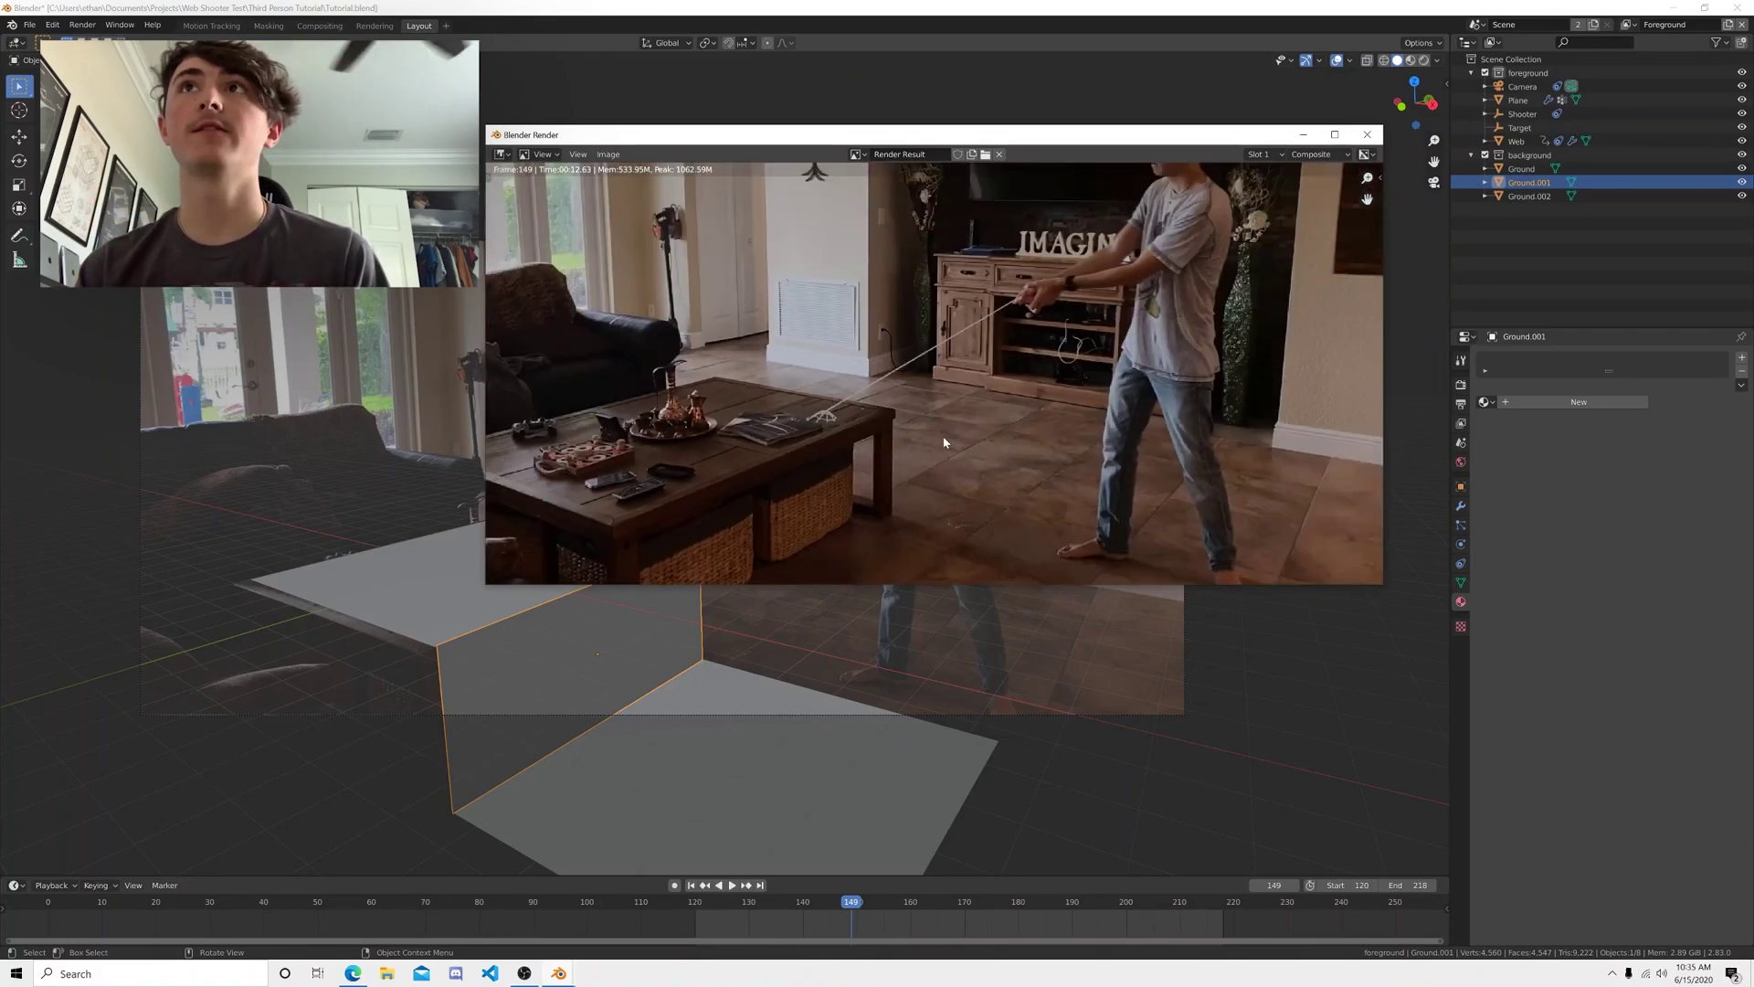
{"action": "left_click", "coordinate": [1363, 134]}
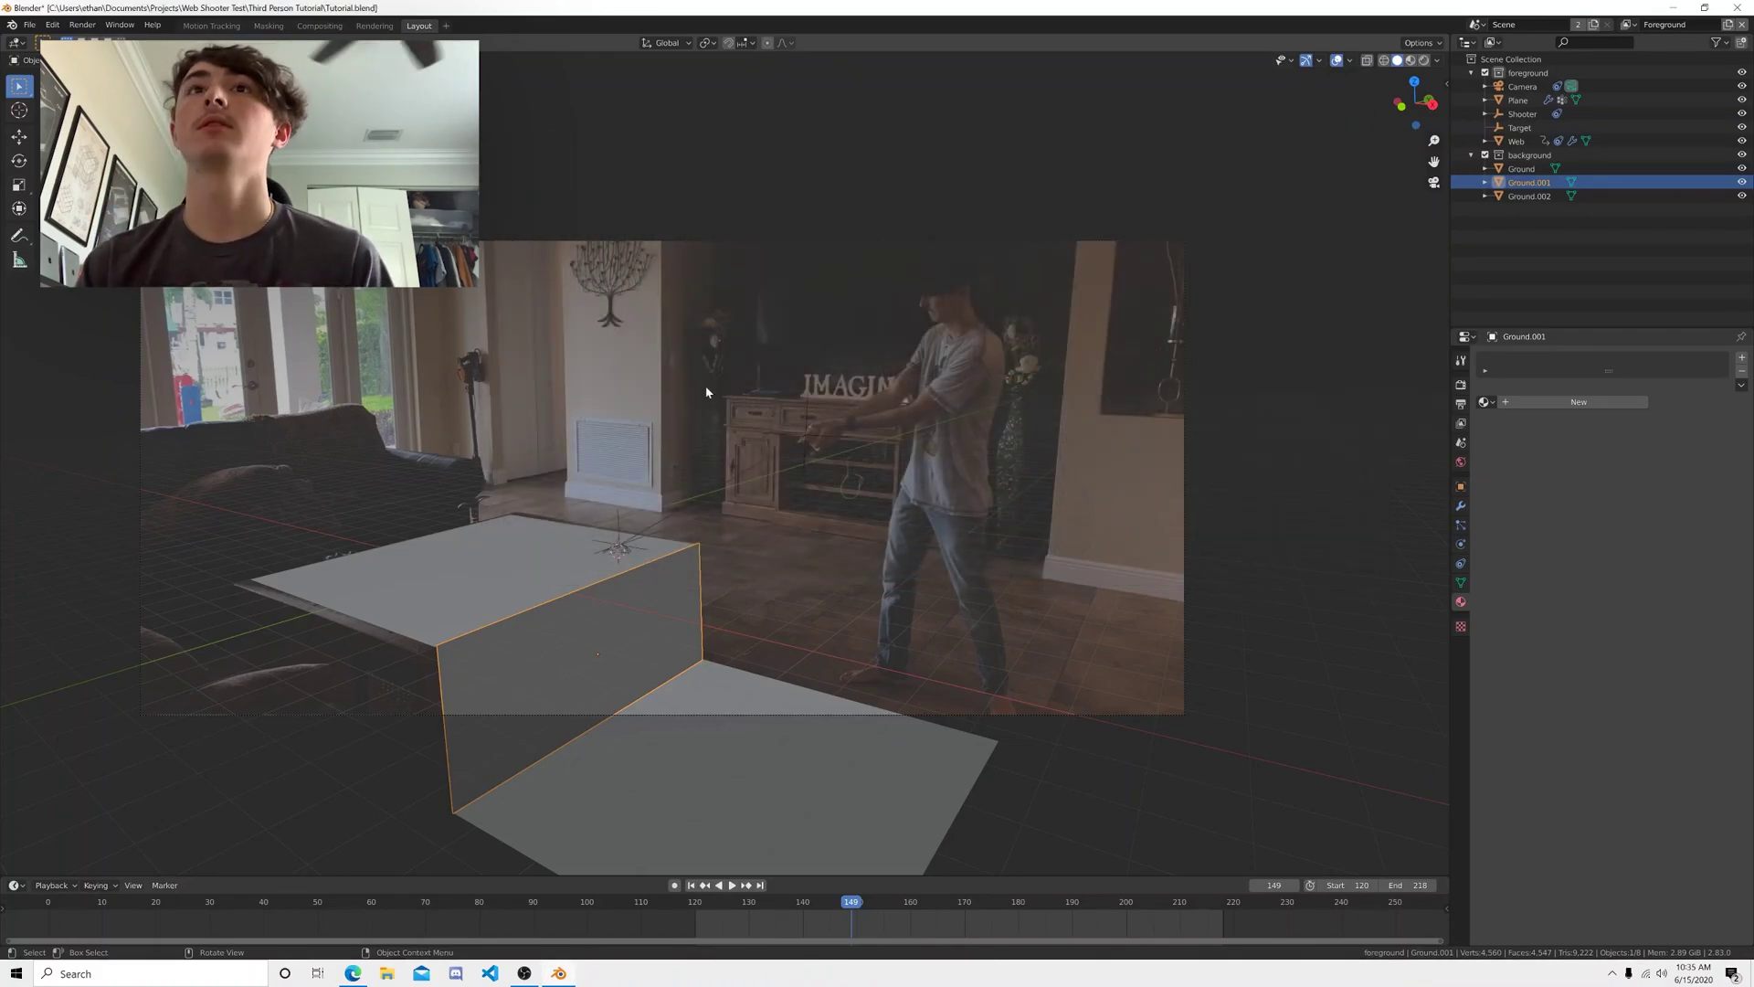
- Scale the Web mesh down so the splat on the tabletop is smaller
{"action": "left_click", "coordinate": [609, 551]}
{"action": "left_click", "coordinate": [618, 552]}
{"action": "key", "text": "grave"}
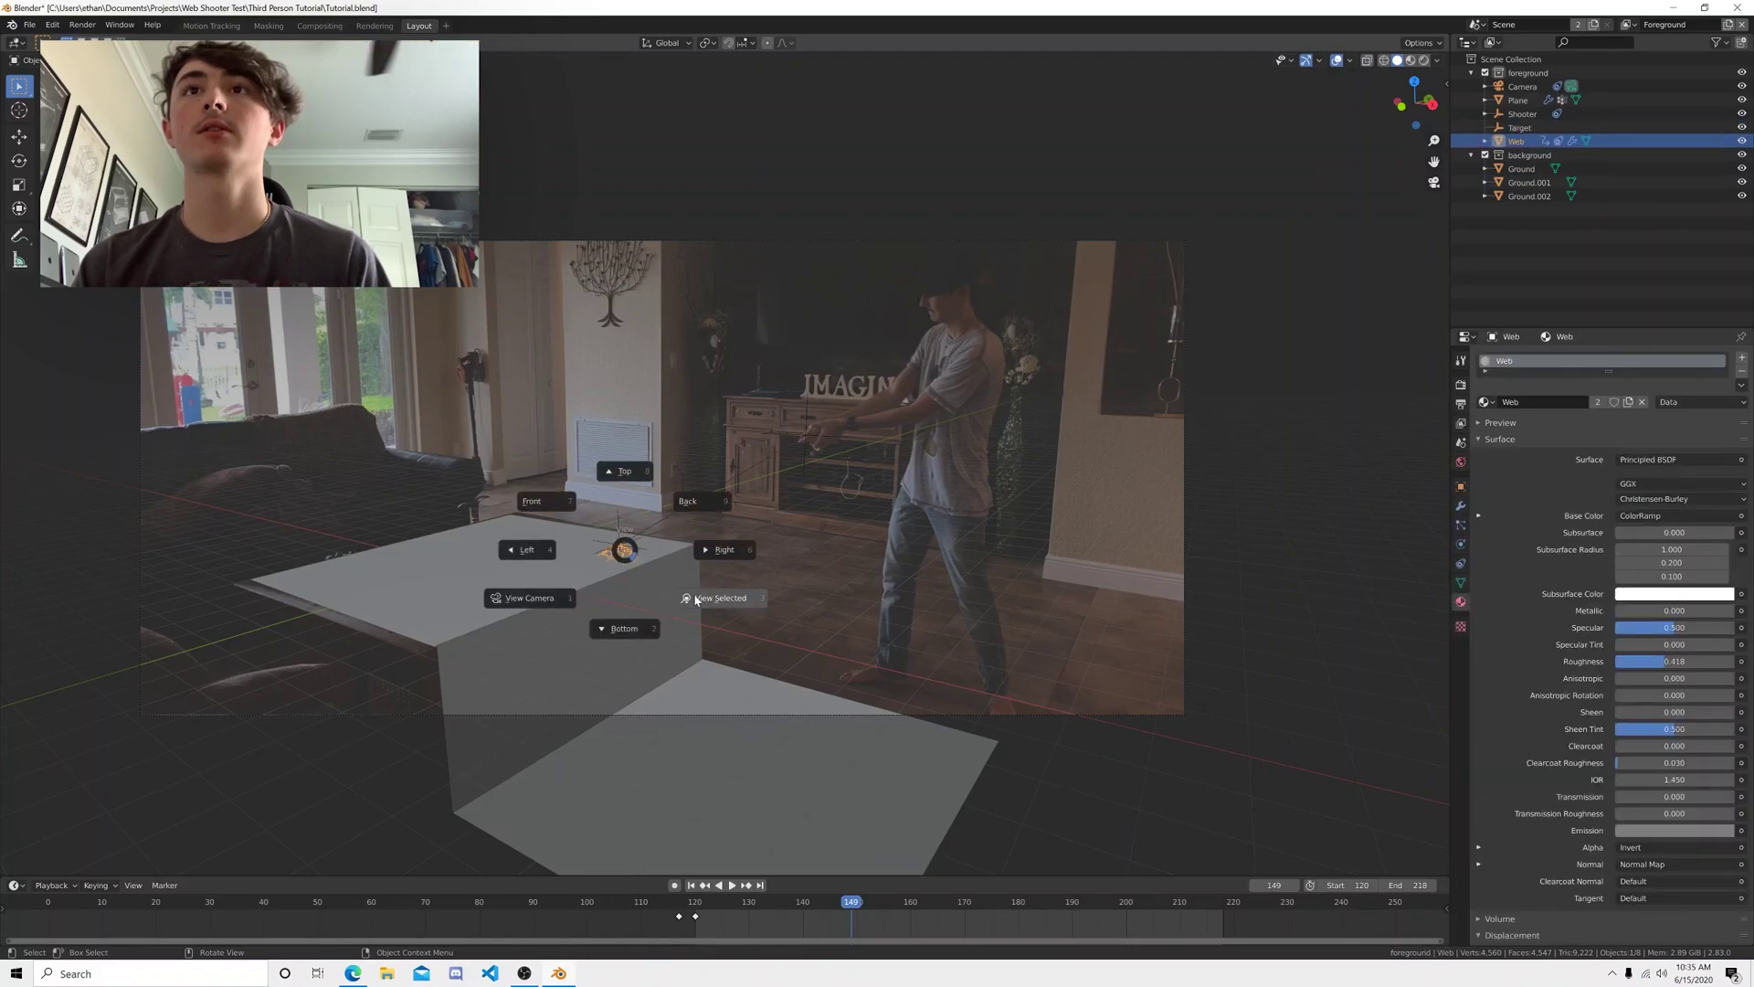
{"action": "left_click", "coordinate": [689, 618]}
{"action": "middle_click_drag", "start_coordinate": [689, 618], "coordinate": [1132, 650]}
{"action": "key", "text": "s"}
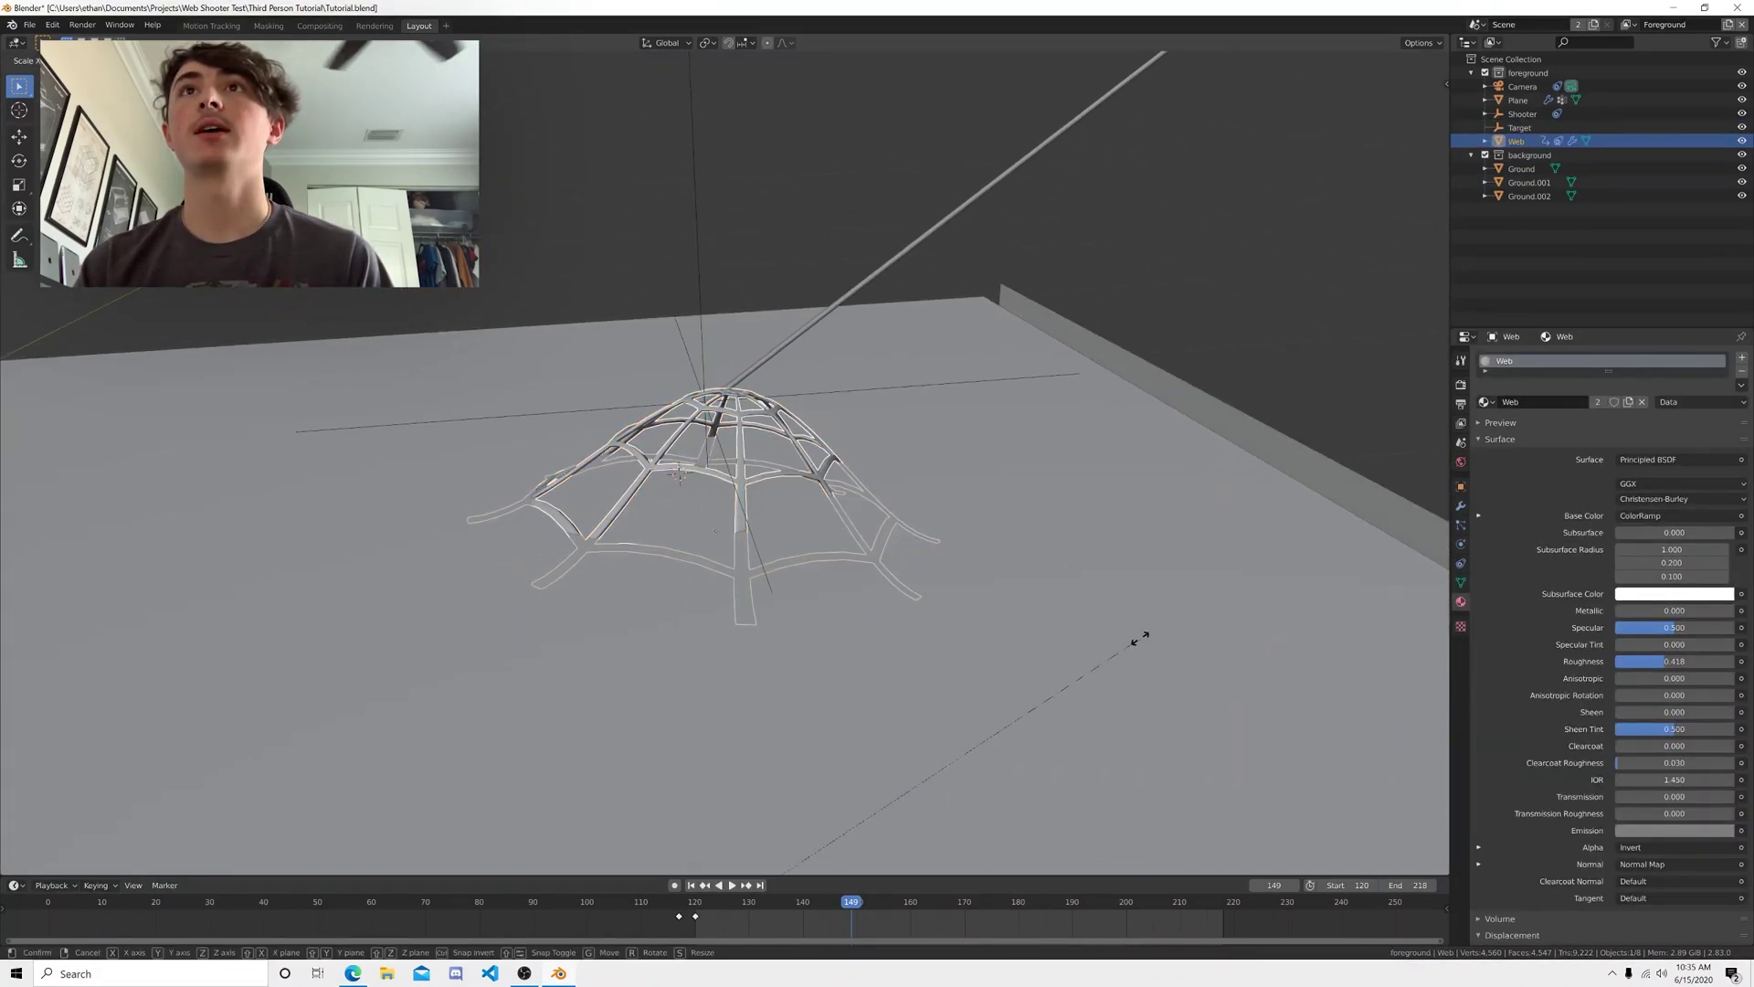
{"action": "left_click", "coordinate": [822, 756]}
{"action": "key", "text": "g"}
{"action": "right_click", "coordinate": [981, 740]}
{"action": "key", "text": "s"}
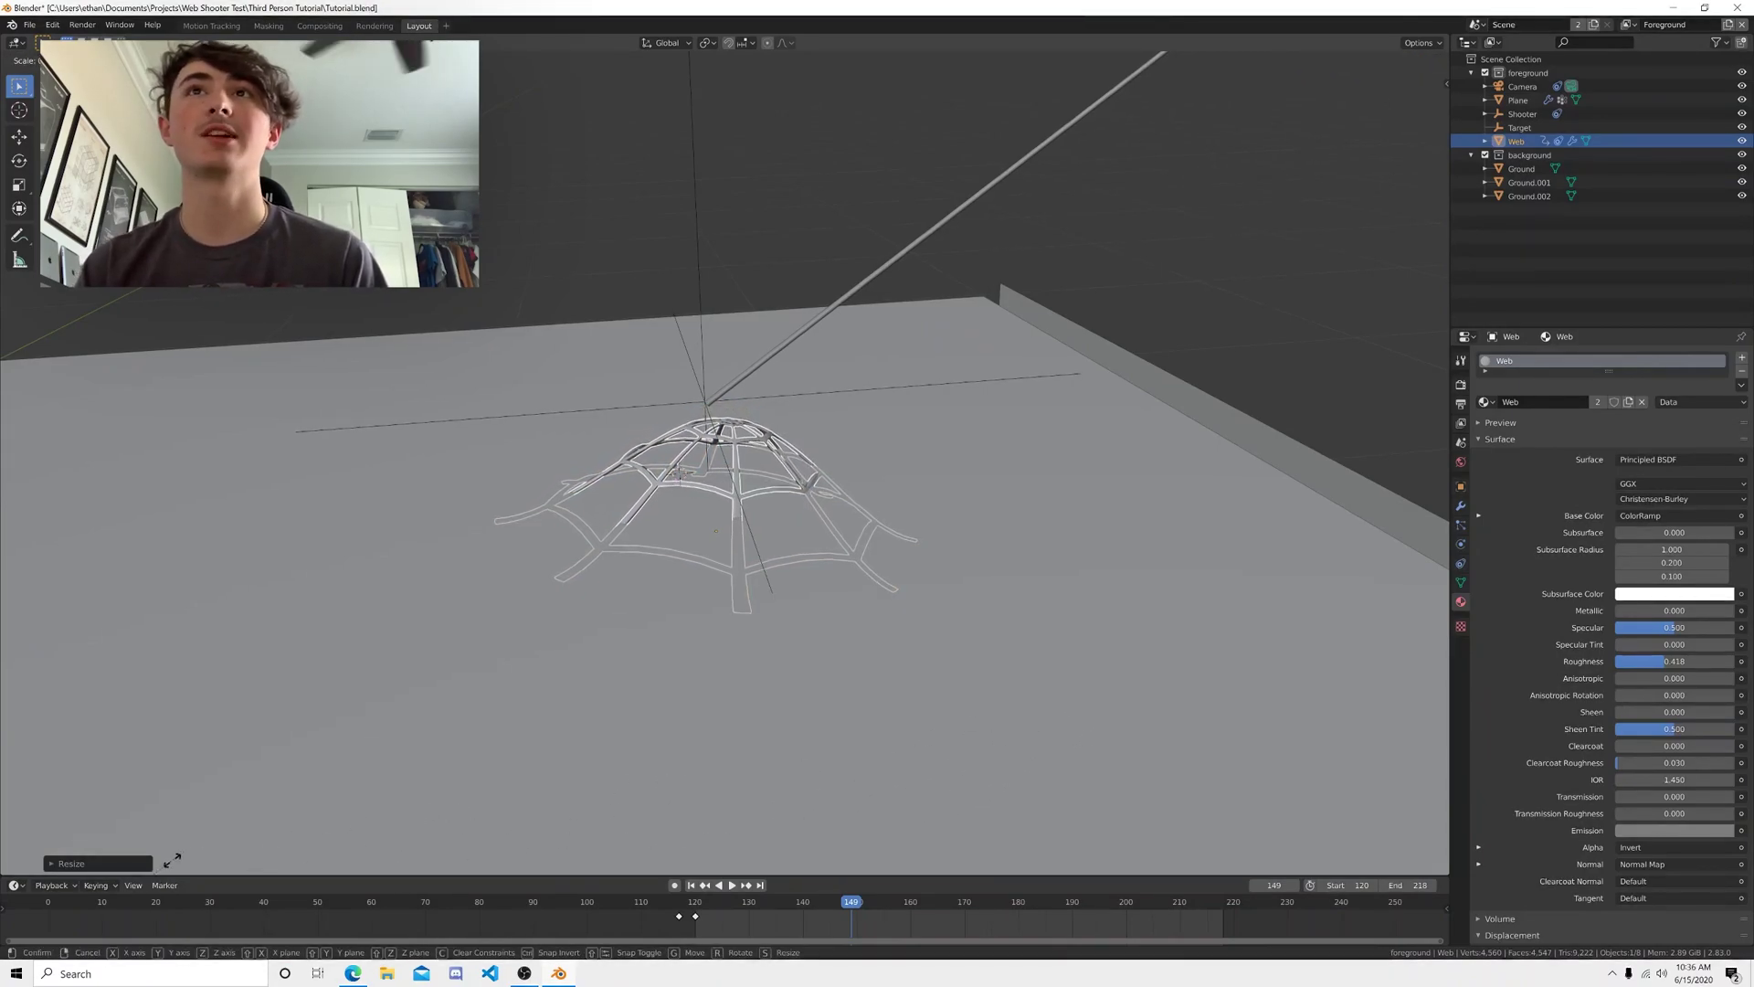
{"action": "left_click", "coordinate": [1389, 97]}
- Move the smaller Web mesh so its peak meets the strand's end, aligning it from two viewing angles
{"action": "key", "text": "g"}
{"action": "left_click", "coordinate": [1225, 808]}
{"action": "middle_click_drag", "start_coordinate": [820, 642], "coordinate": [1038, 666]}
{"action": "key", "text": "g"}
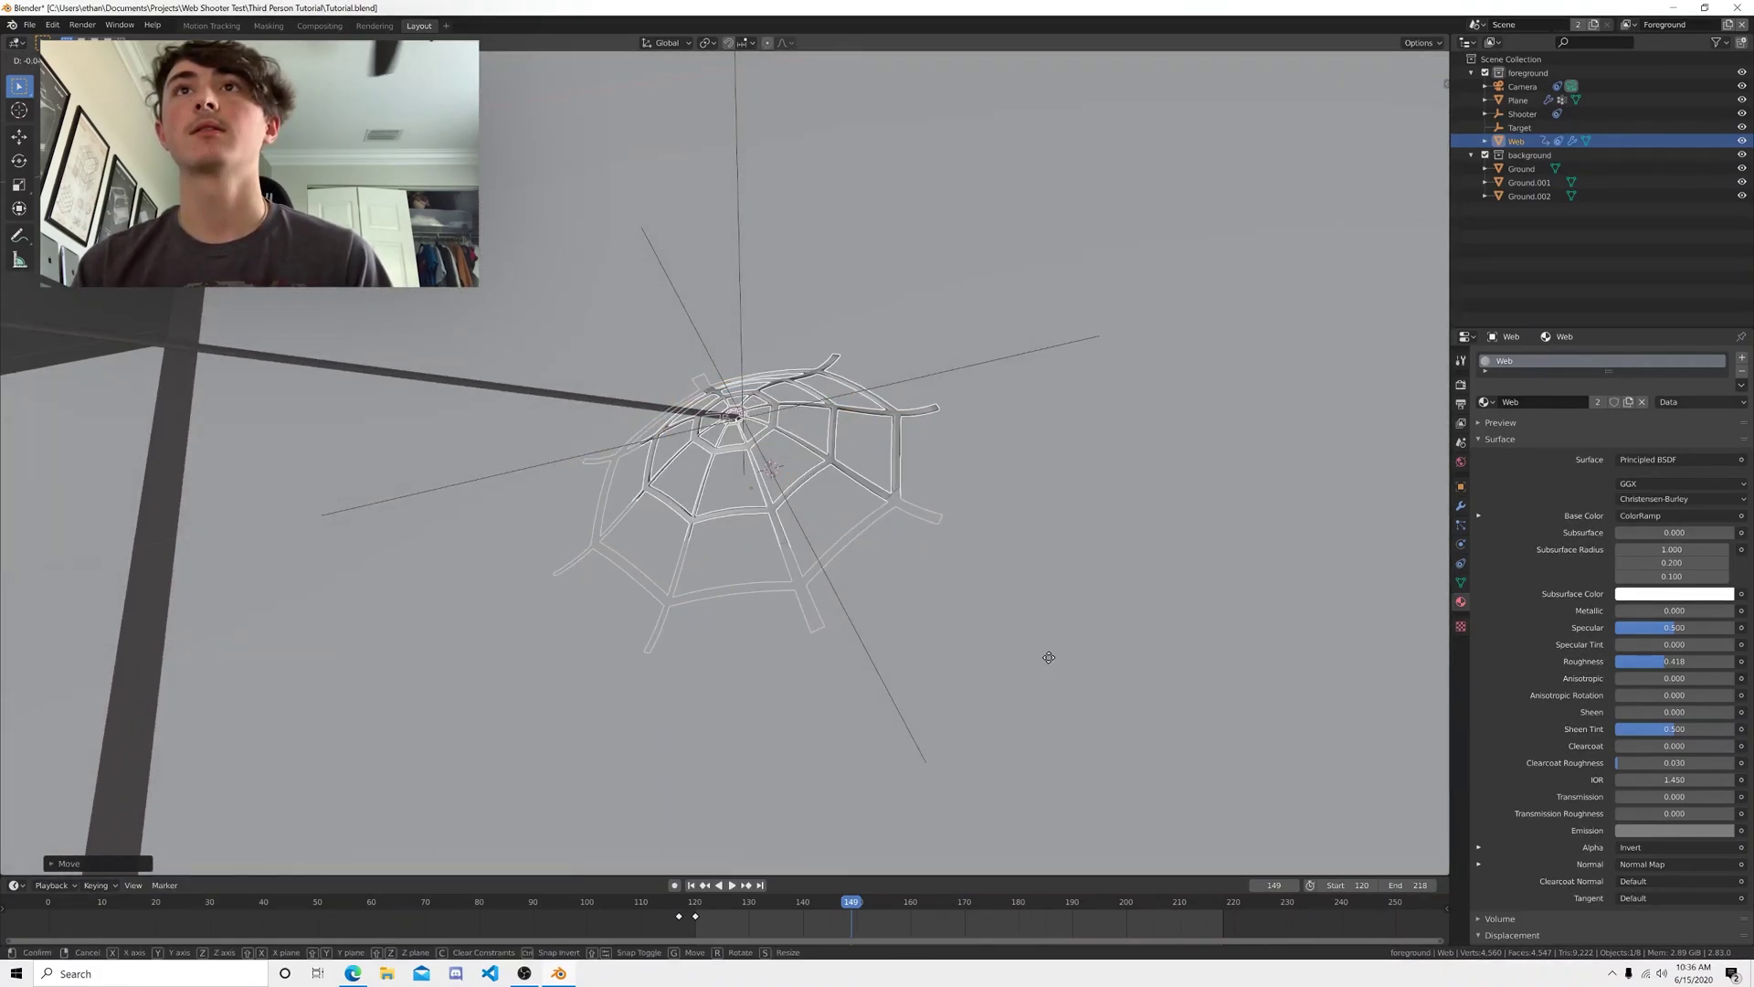
{"action": "left_click", "coordinate": [1114, 660]}
{"action": "key", "text": "s"}
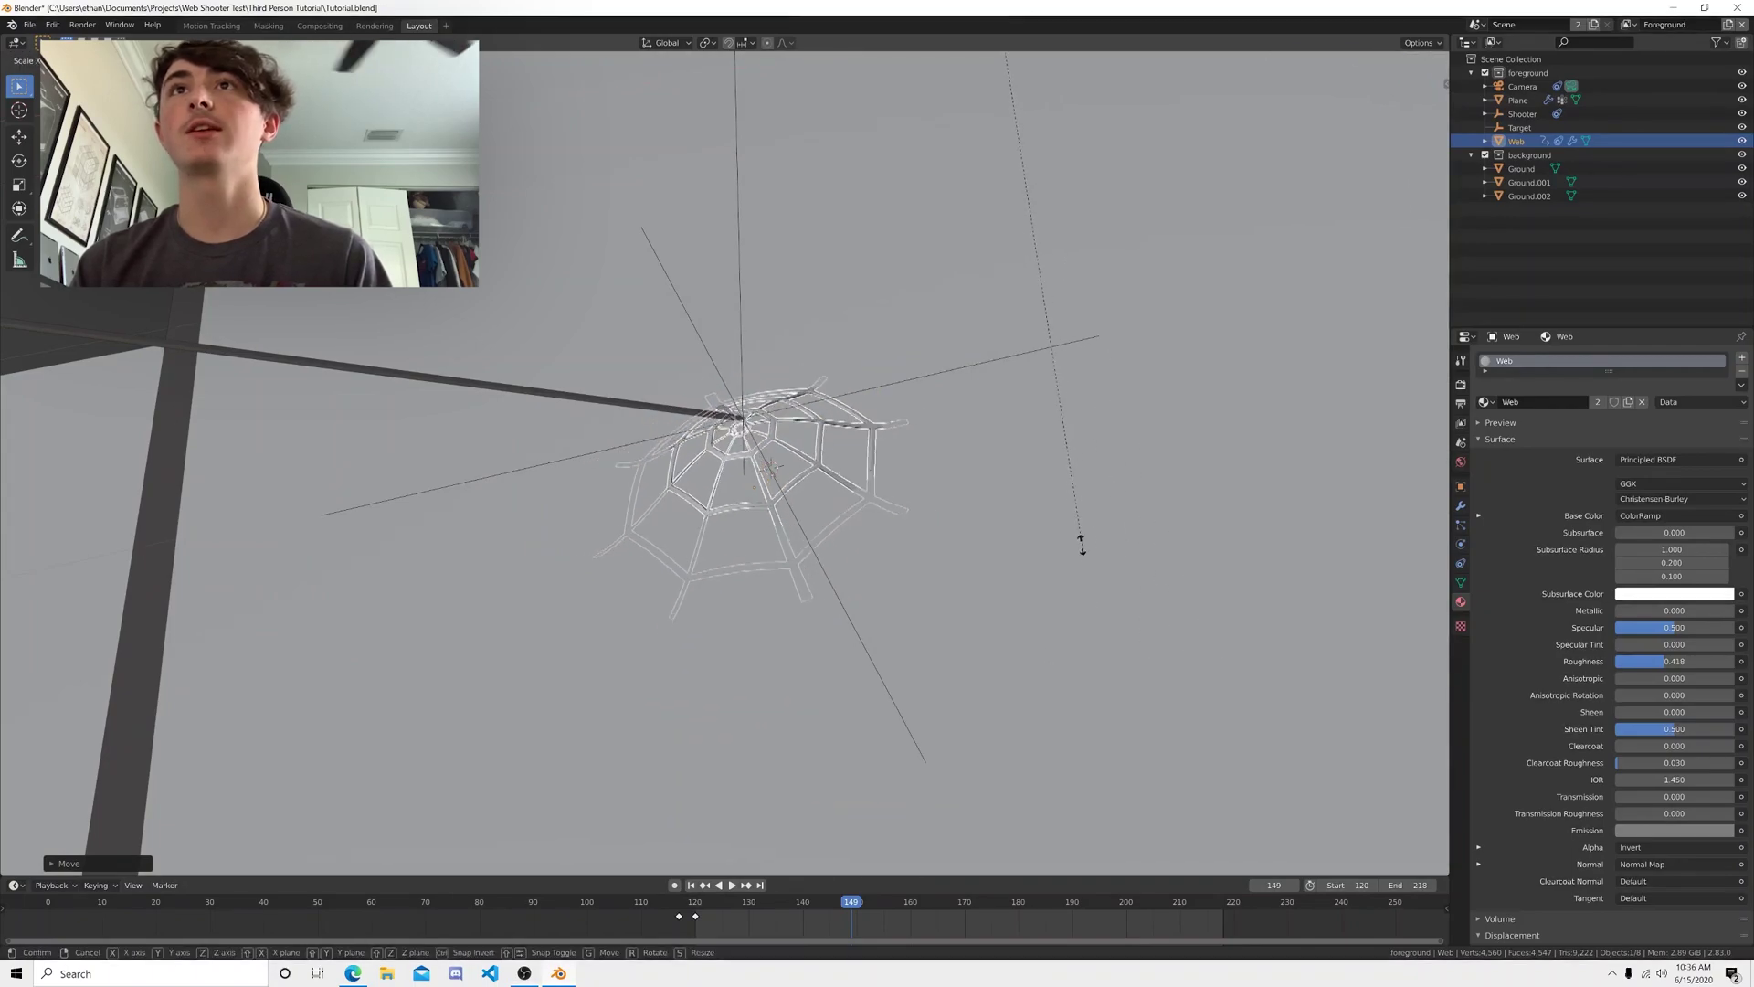
{"action": "right_click", "coordinate": [1087, 462]}
{"action": "middle_click_drag", "start_coordinate": [1093, 465], "coordinate": [909, 448]}
- Shrink the Web mesh further and move it back up to the strand's end
{"action": "key", "text": "s"}
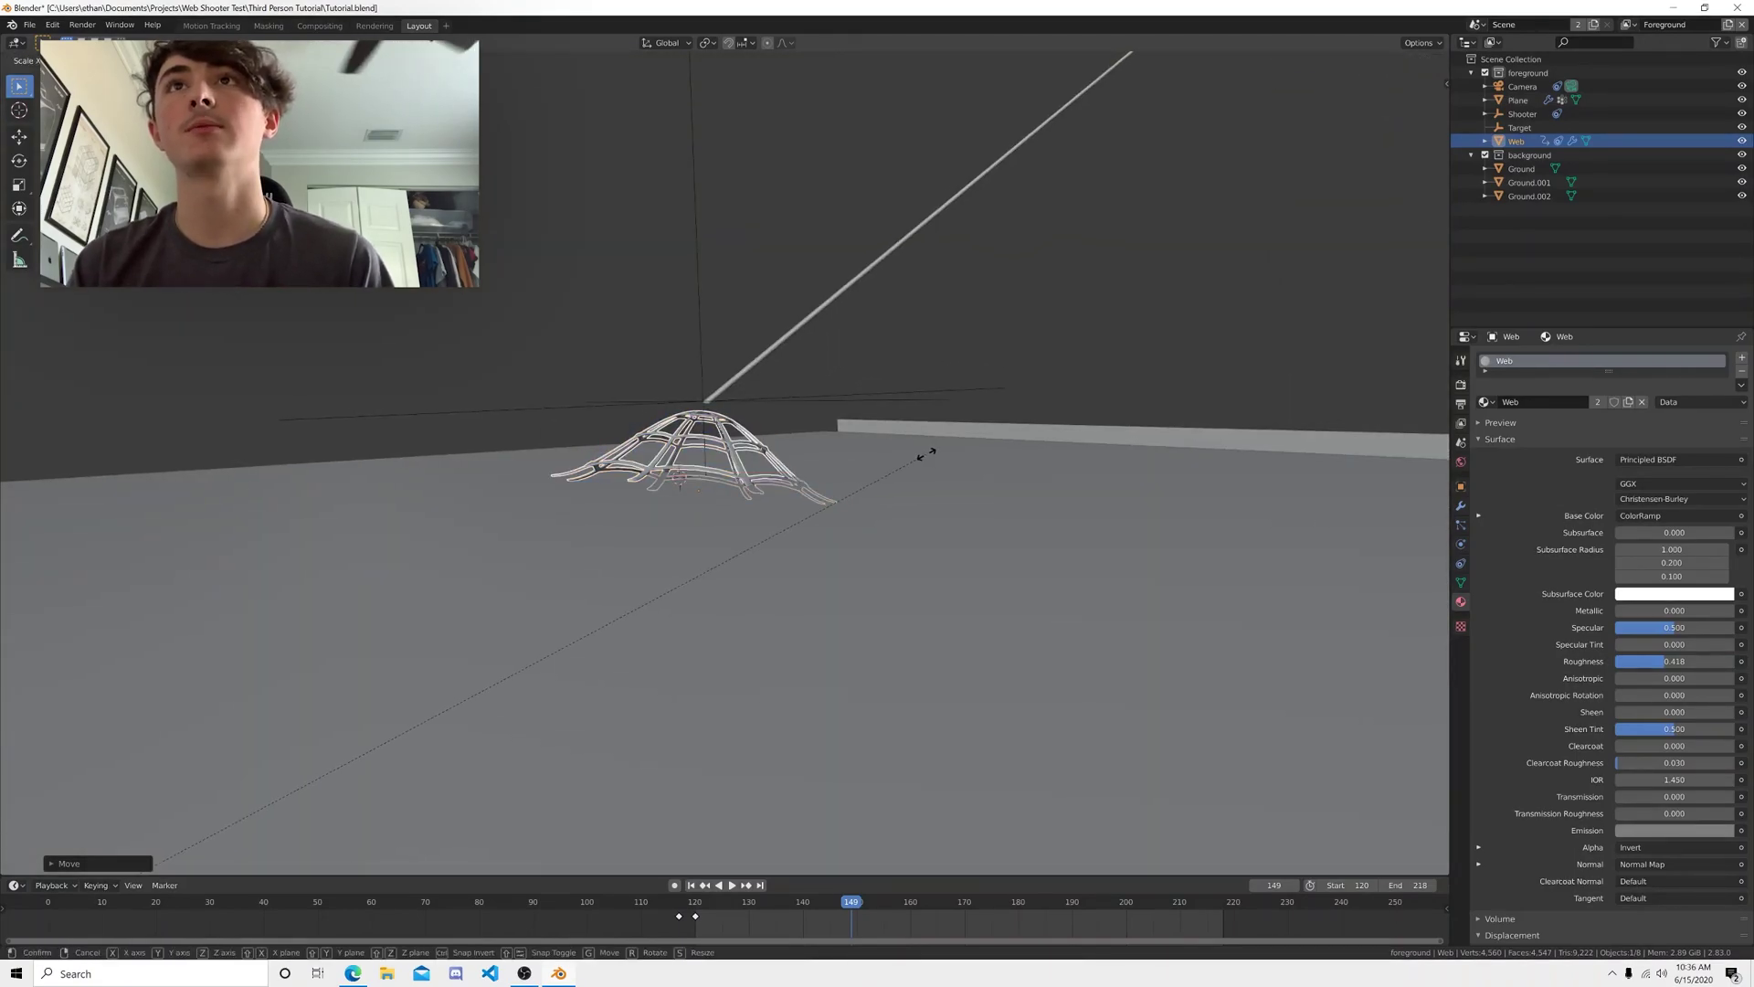
{"action": "left_click", "coordinate": [1438, 409]}
{"action": "key", "text": "g"}
{"action": "left_click", "coordinate": [1115, 481]}
{"action": "middle_click_drag", "start_coordinate": [1115, 480], "coordinate": [1170, 477]}
{"action": "key", "text": "g"}
{"action": "key", "text": "Escape"}
- Fine-tune the Web mesh's size and lower it slightly so its outer legs sink into the tabletop
{"action": "key", "text": "s"}
{"action": "left_click", "coordinate": [979, 336]}
{"action": "middle_click_drag", "start_coordinate": [980, 336], "coordinate": [881, 351]}
{"action": "key", "text": "g"}
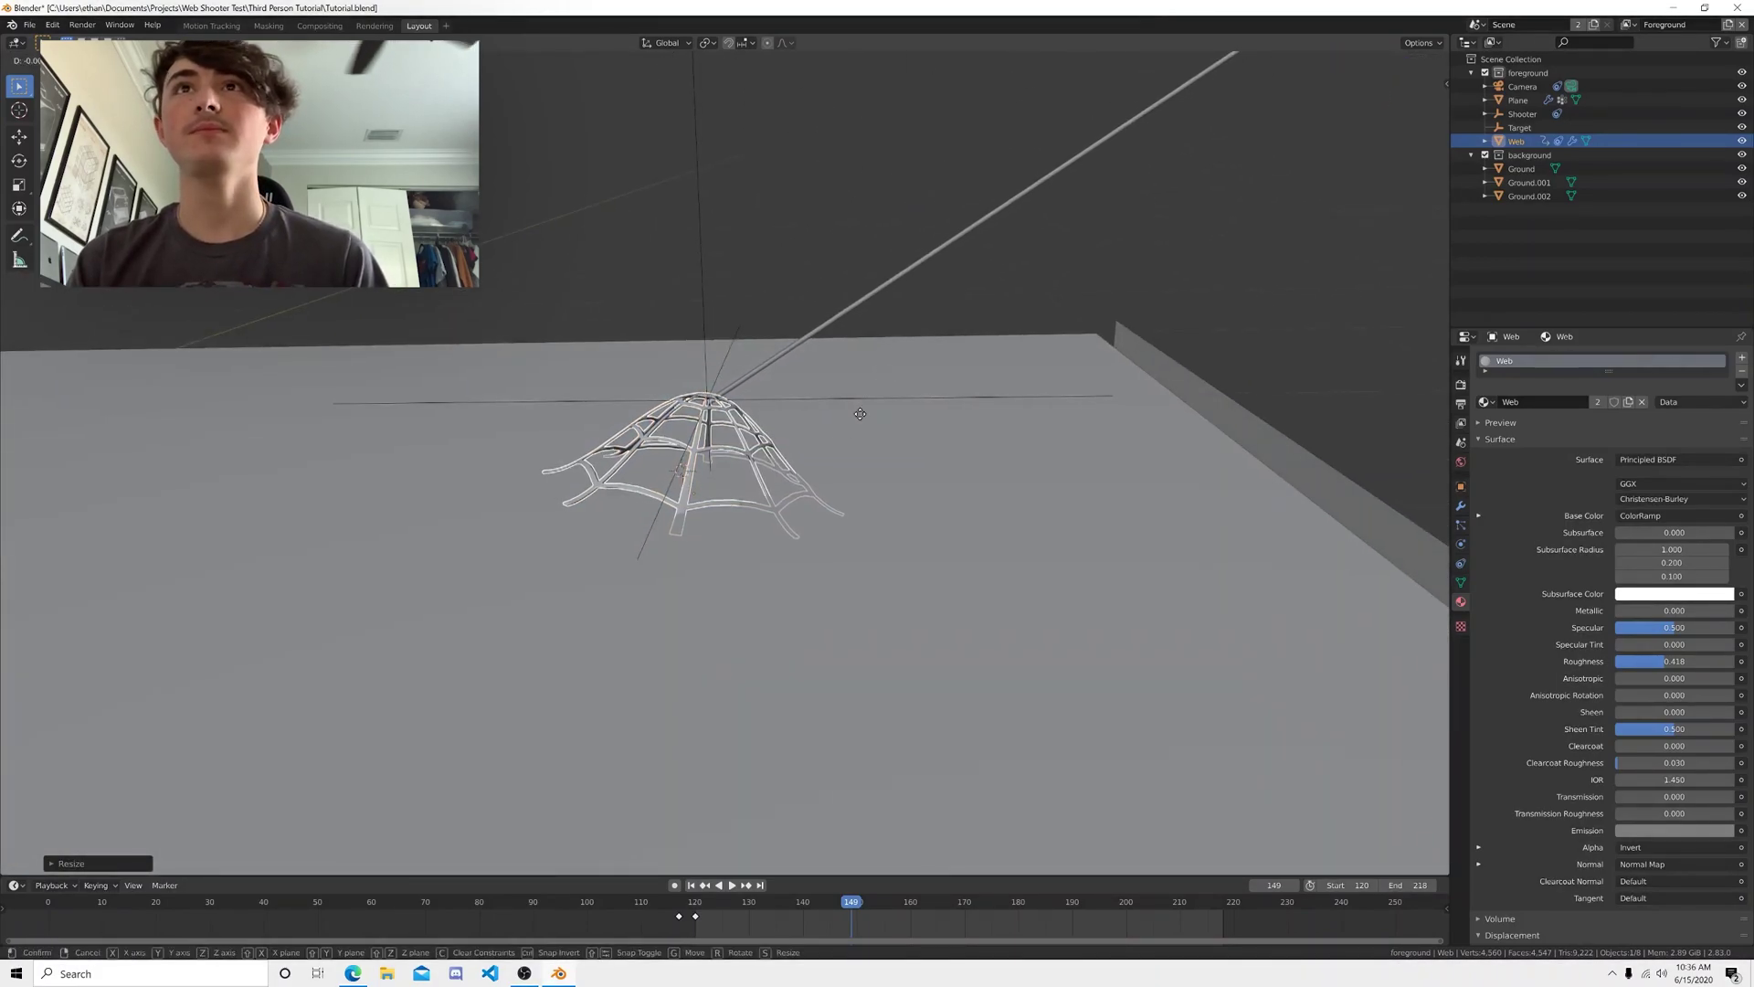
{"action": "left_click", "coordinate": [767, 672]}
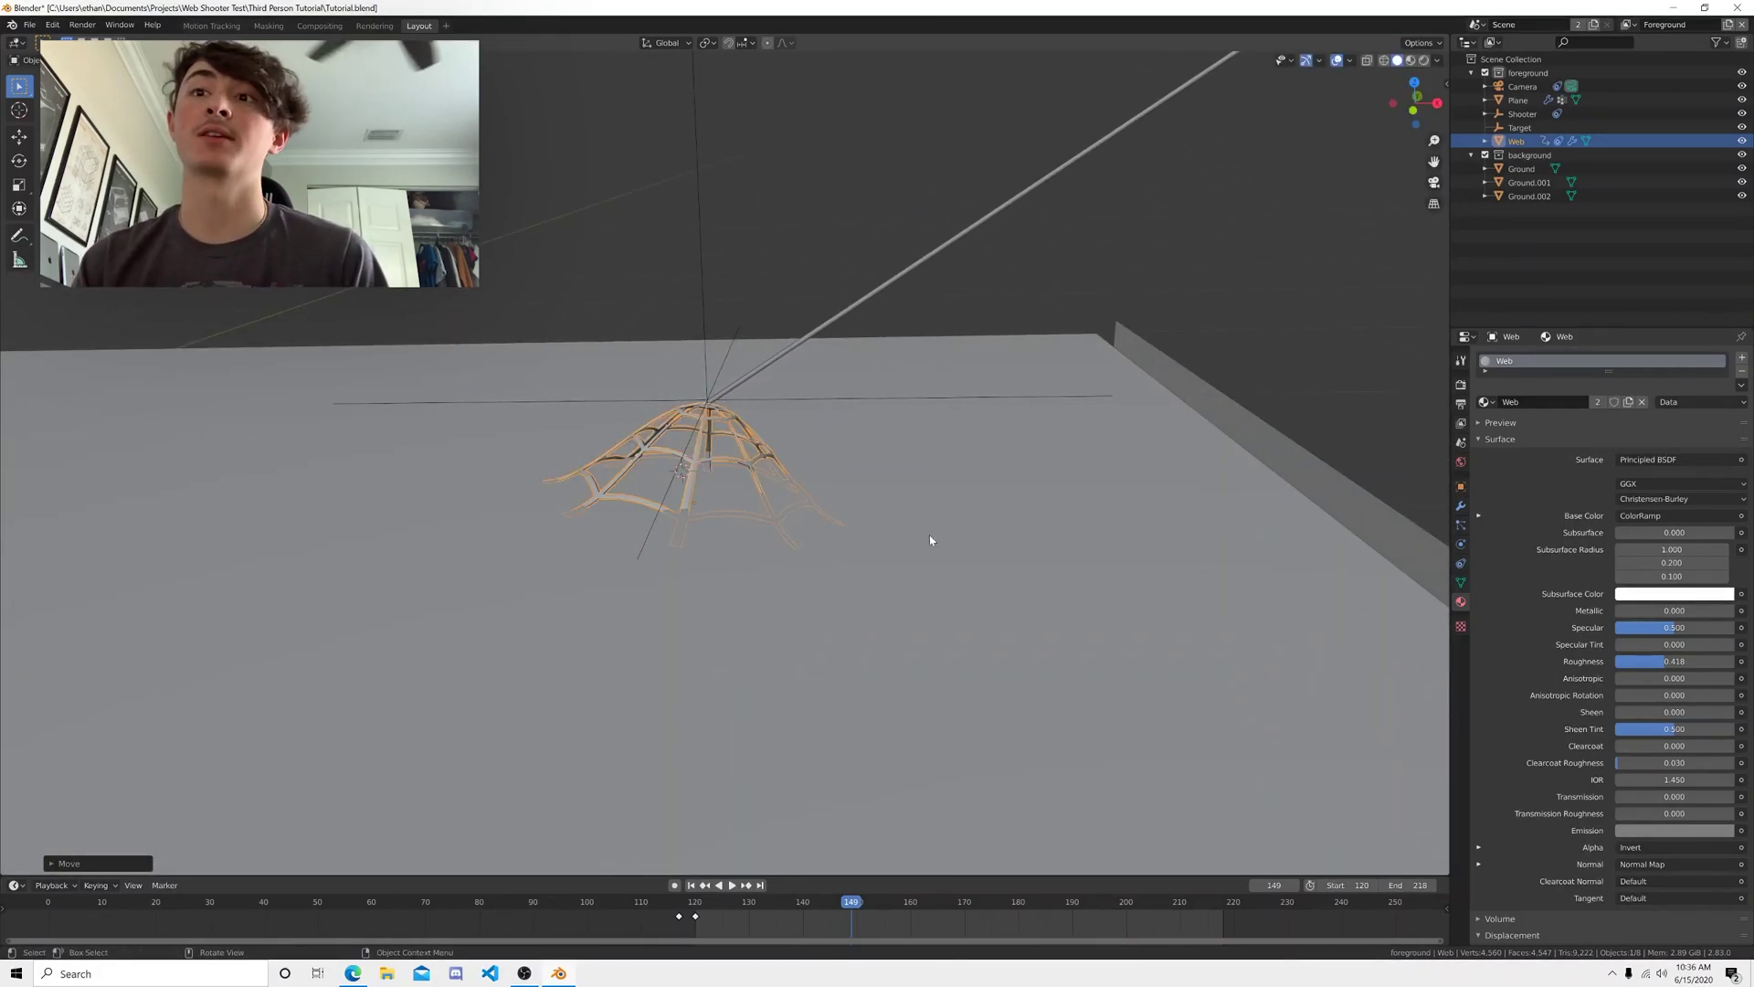
- Move the Web mesh at close range so its hub meets the tip of the strand, and save the file
{"action": "left_click", "coordinate": [656, 278]}
{"action": "middle_click_drag", "start_coordinate": [834, 396], "coordinate": [688, 451]}
{"action": "scroll", "coordinate": [708, 446], "scroll_direction": "up", "scroll_amount": 5}
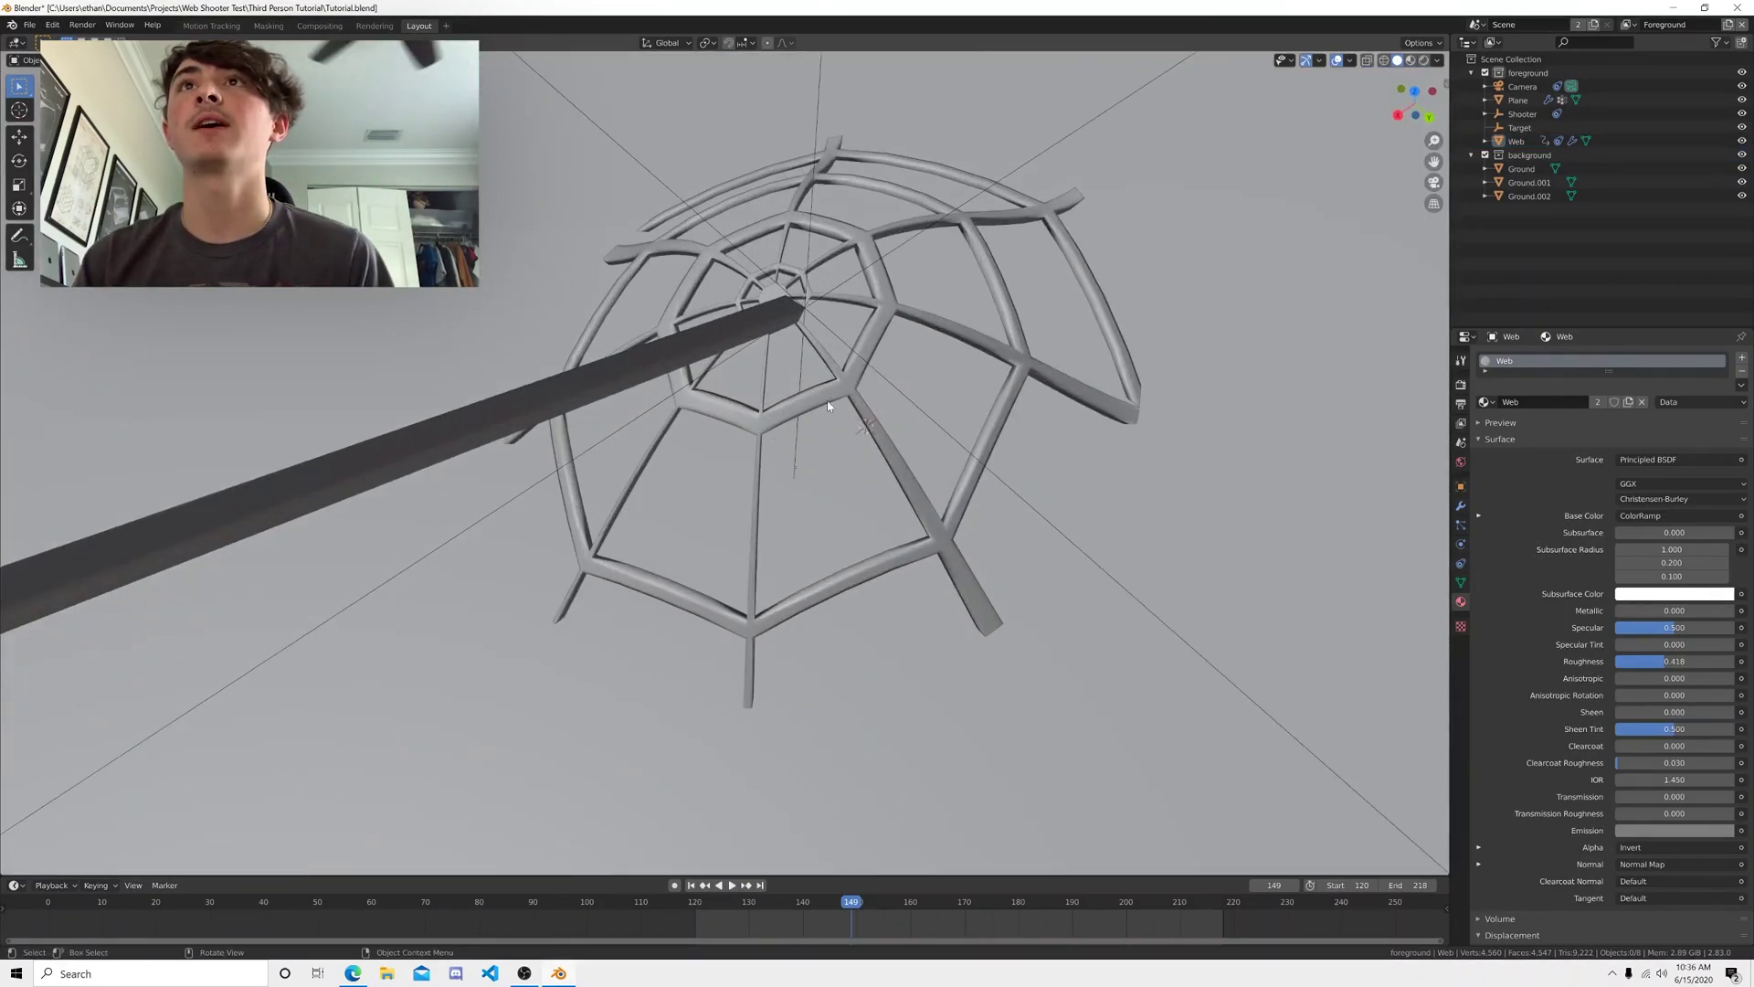
{"action": "left_click", "coordinate": [805, 400]}
{"action": "key", "text": "g"}
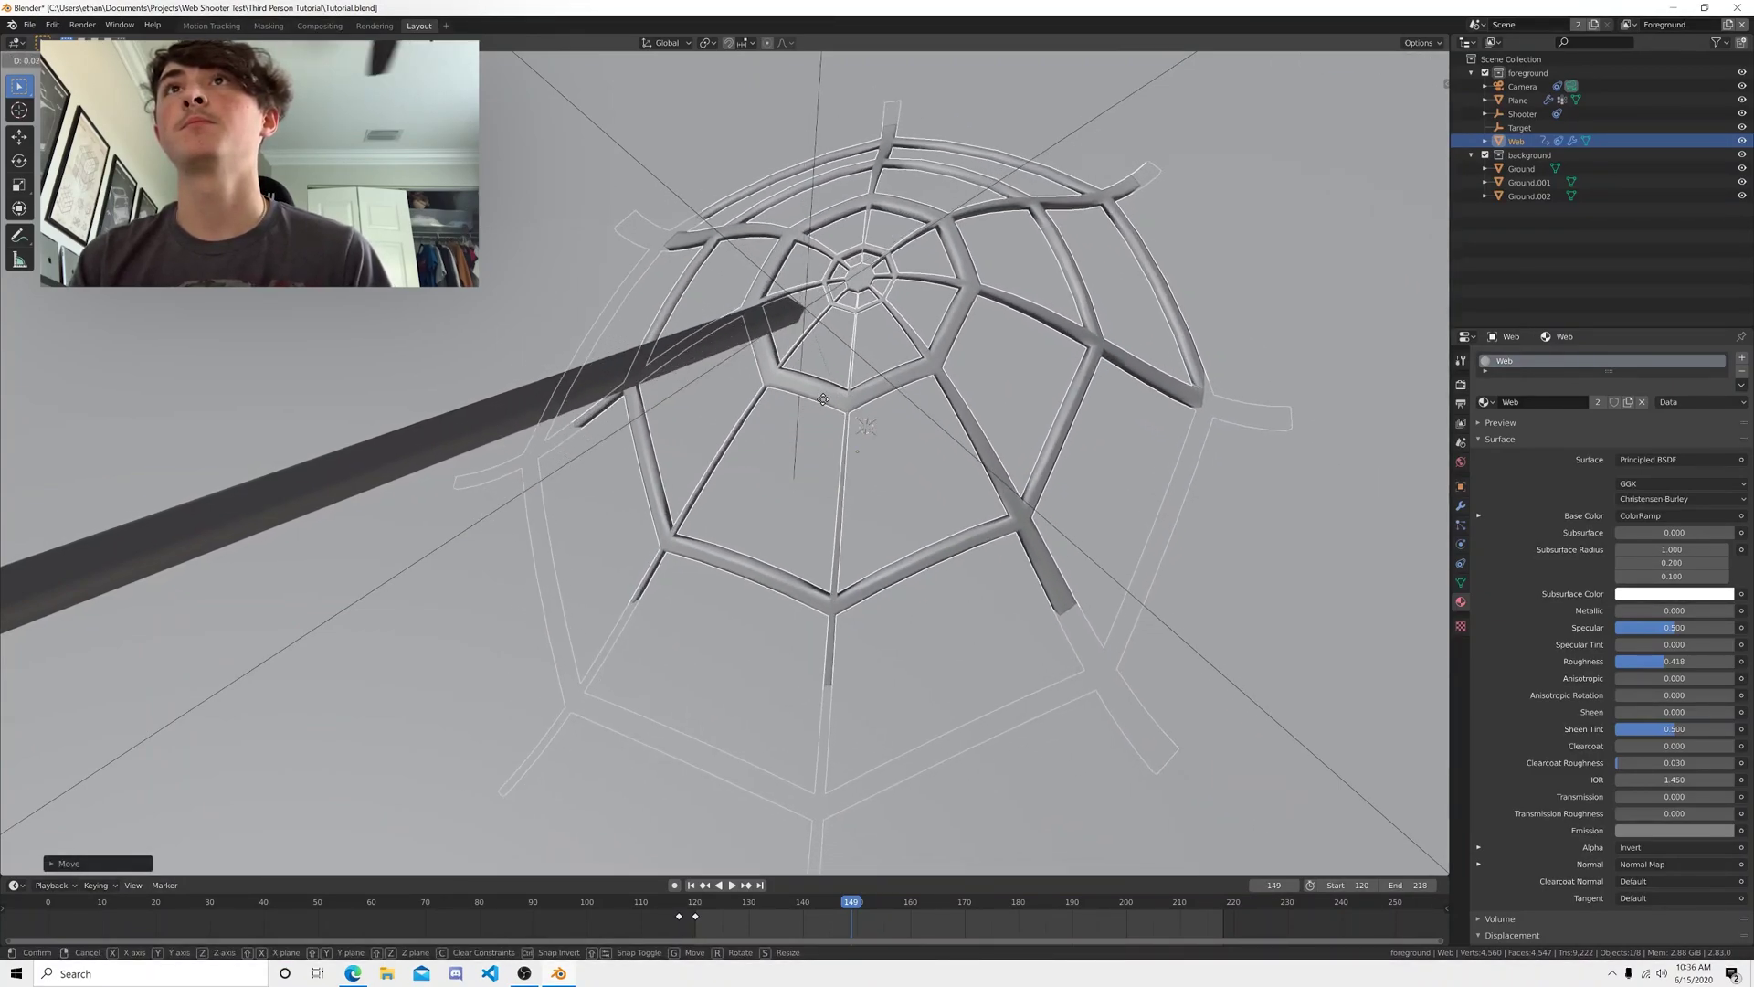
{"action": "left_click", "coordinate": [800, 431]}
{"action": "middle_click_drag", "start_coordinate": [801, 431], "coordinate": [915, 418]}
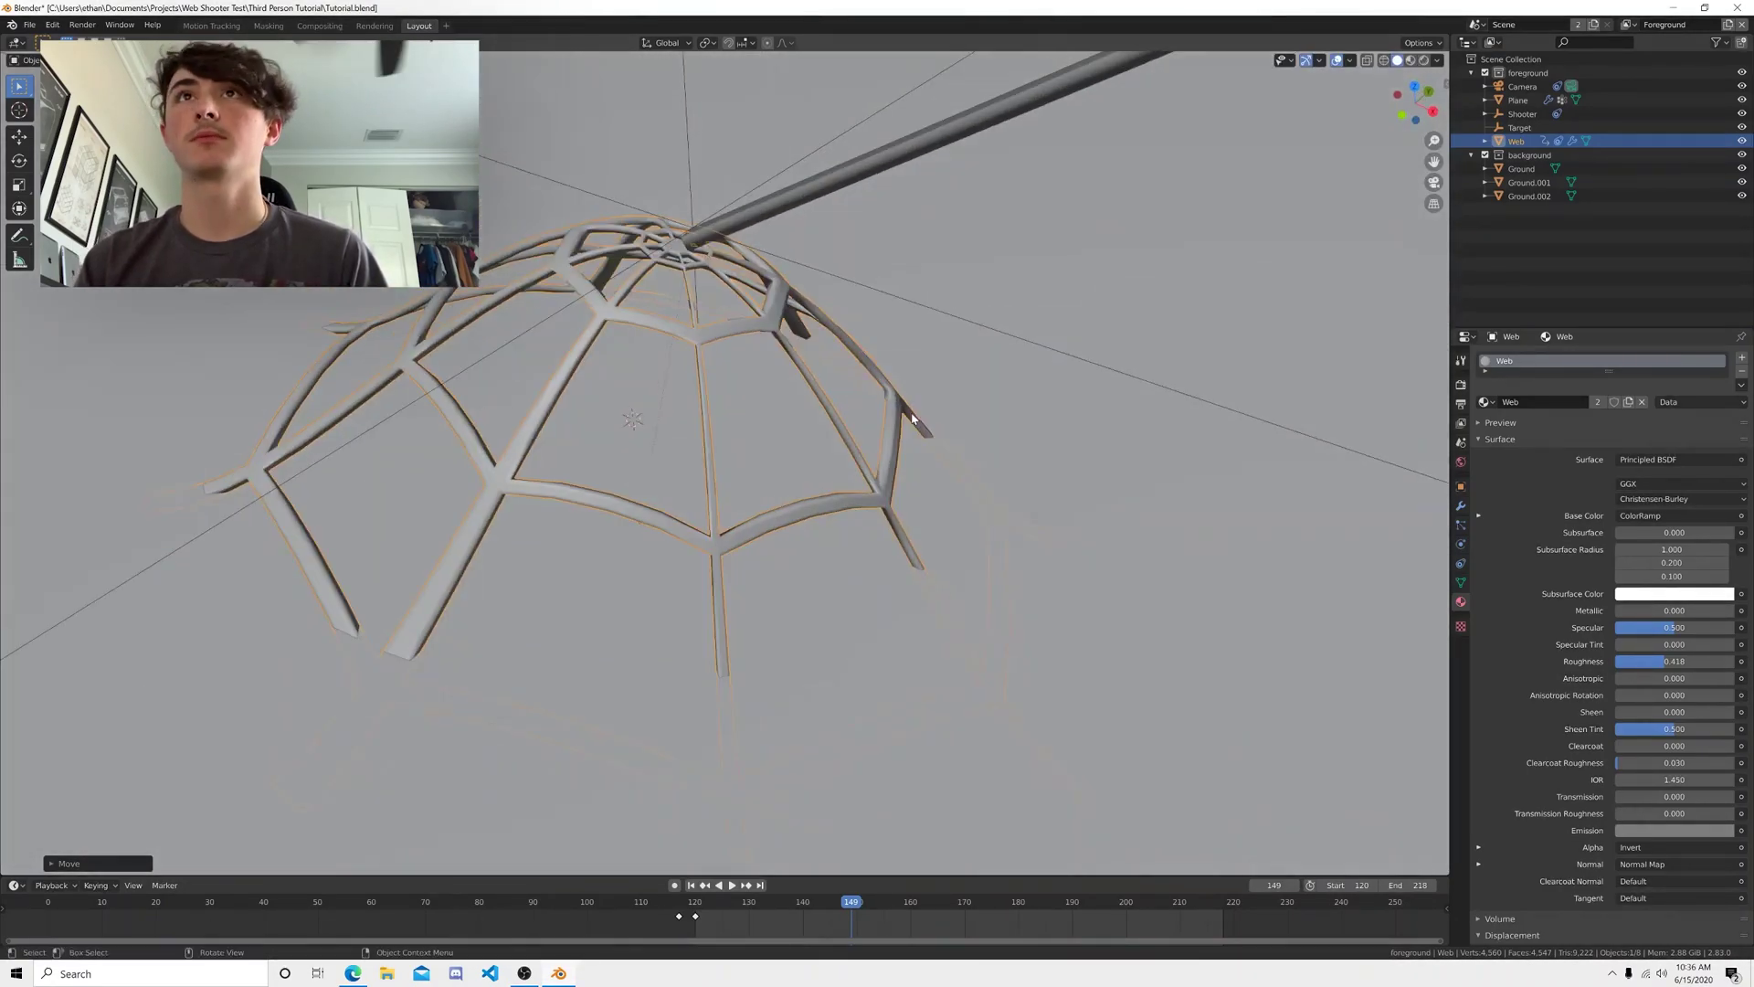
{"action": "key", "text": "KP_0"}
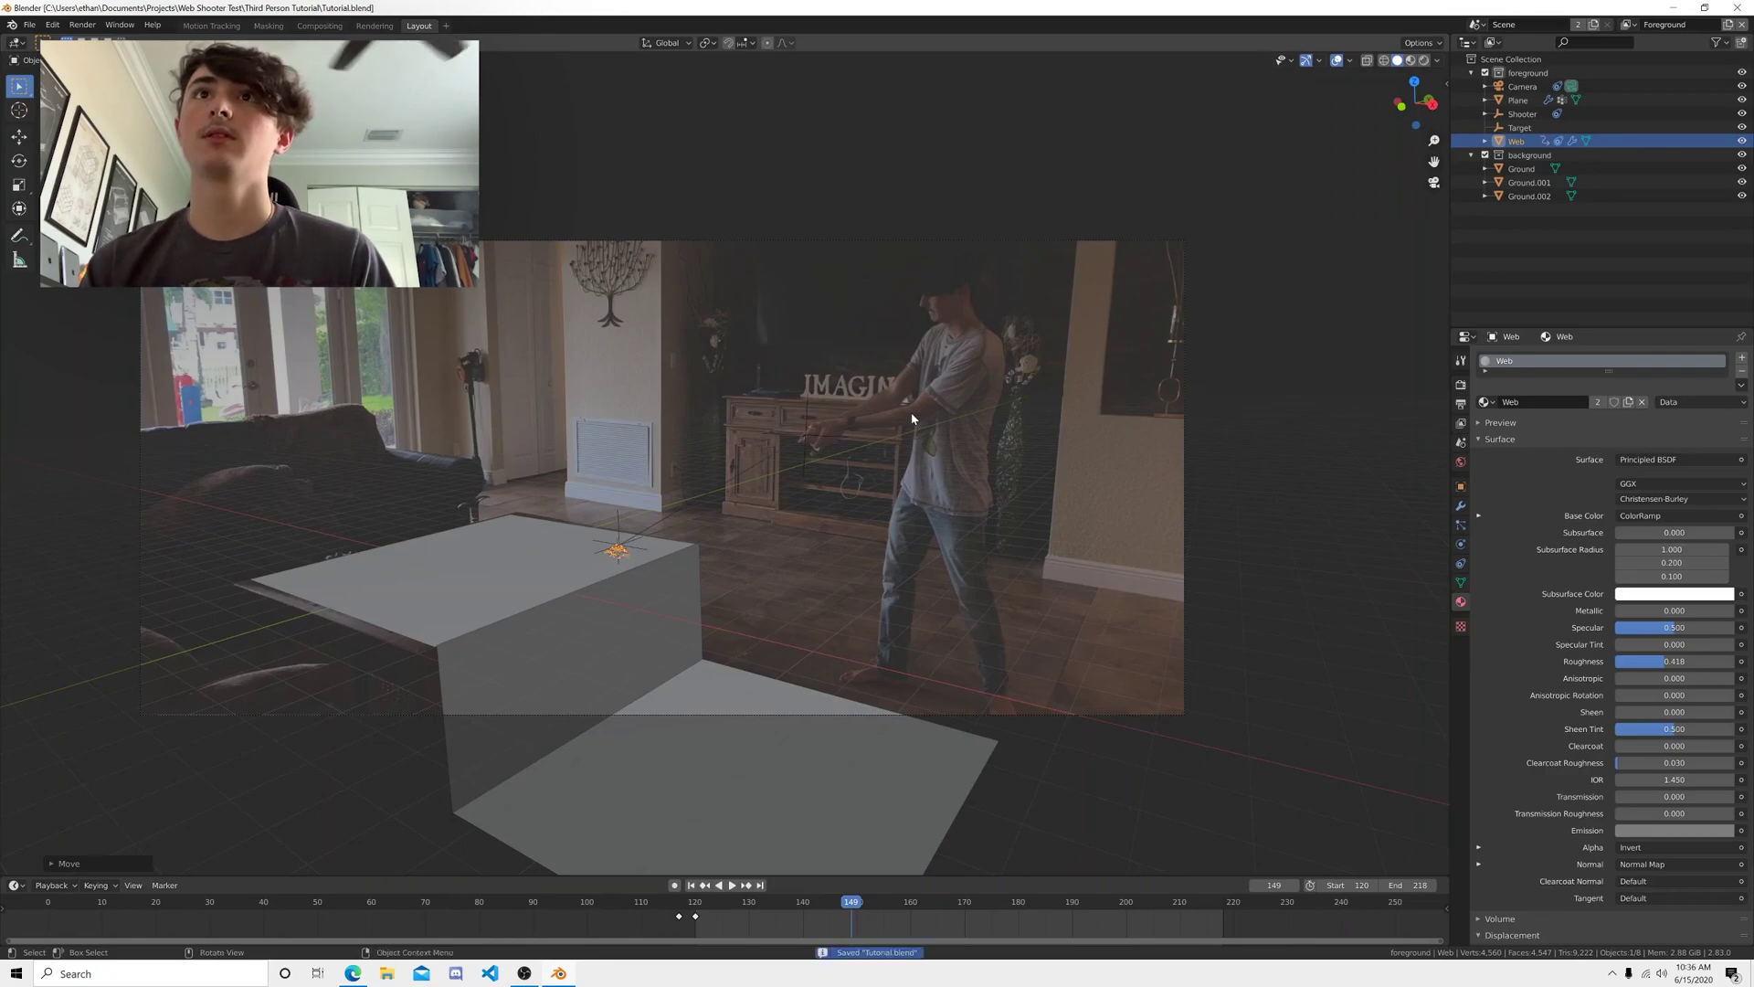
{"action": "key", "text": "alt+a"}
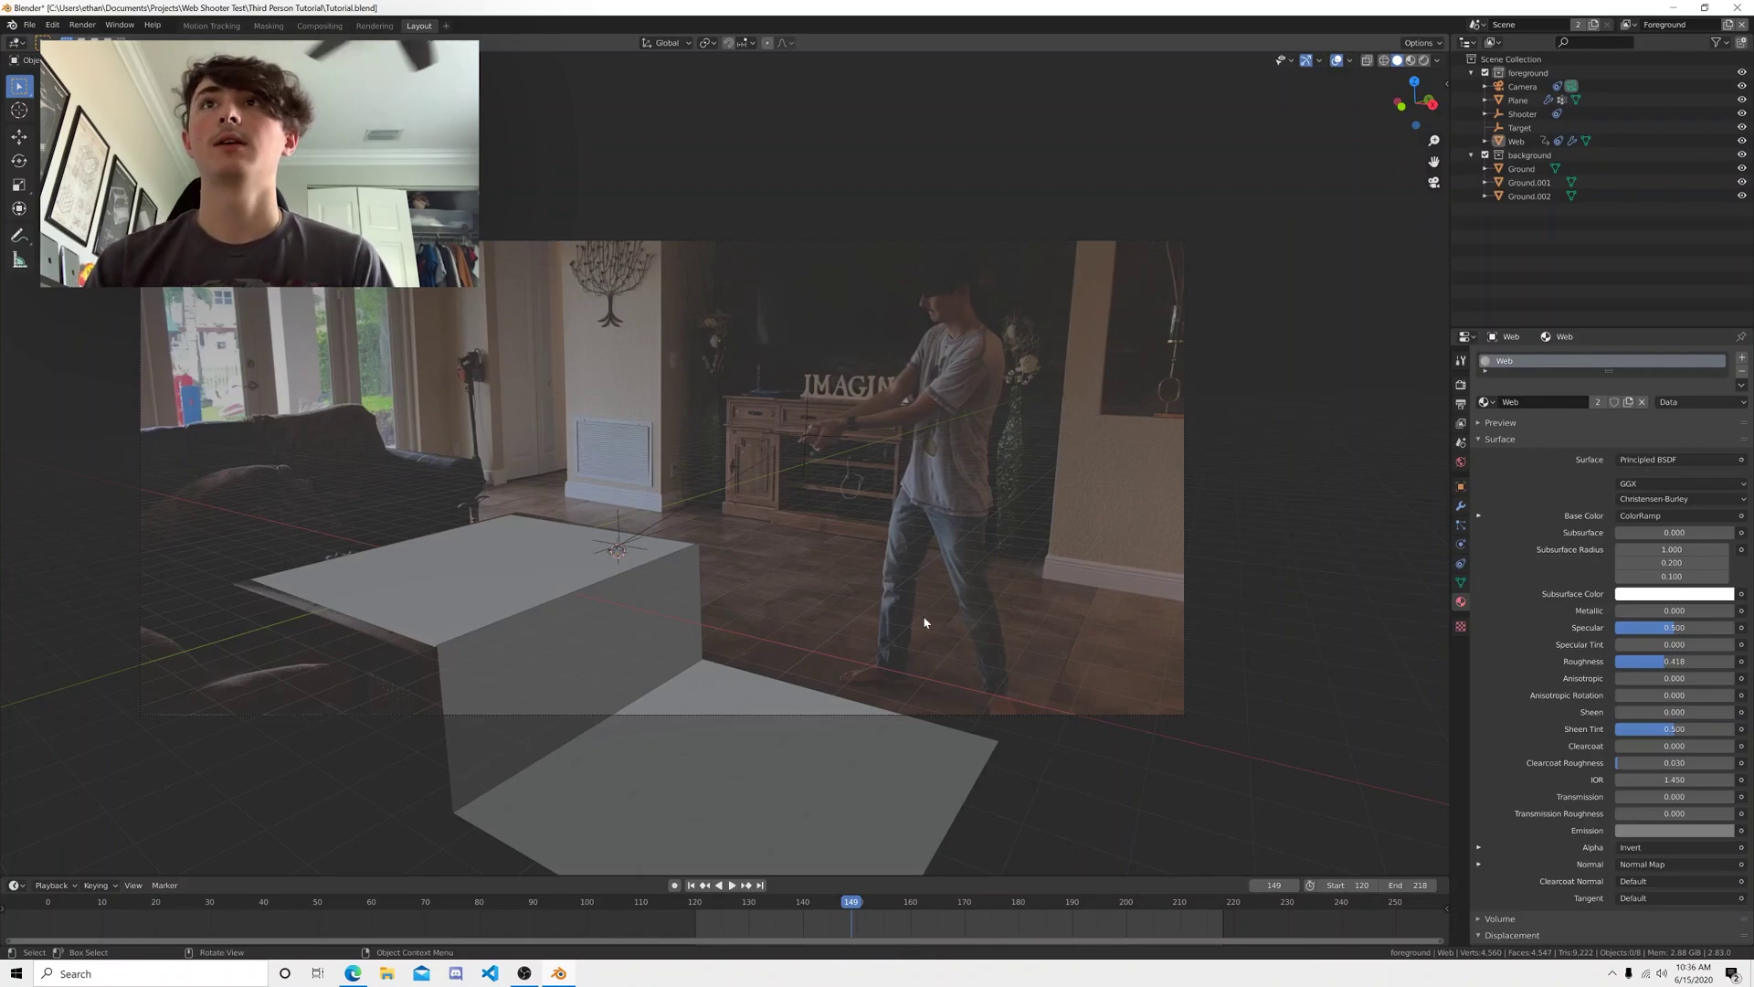
- Play the shot through the camera to check the web's placement, and return to frame 120
{"action": "key", "text": "shift+Left"}
{"action": "key", "text": "space"}
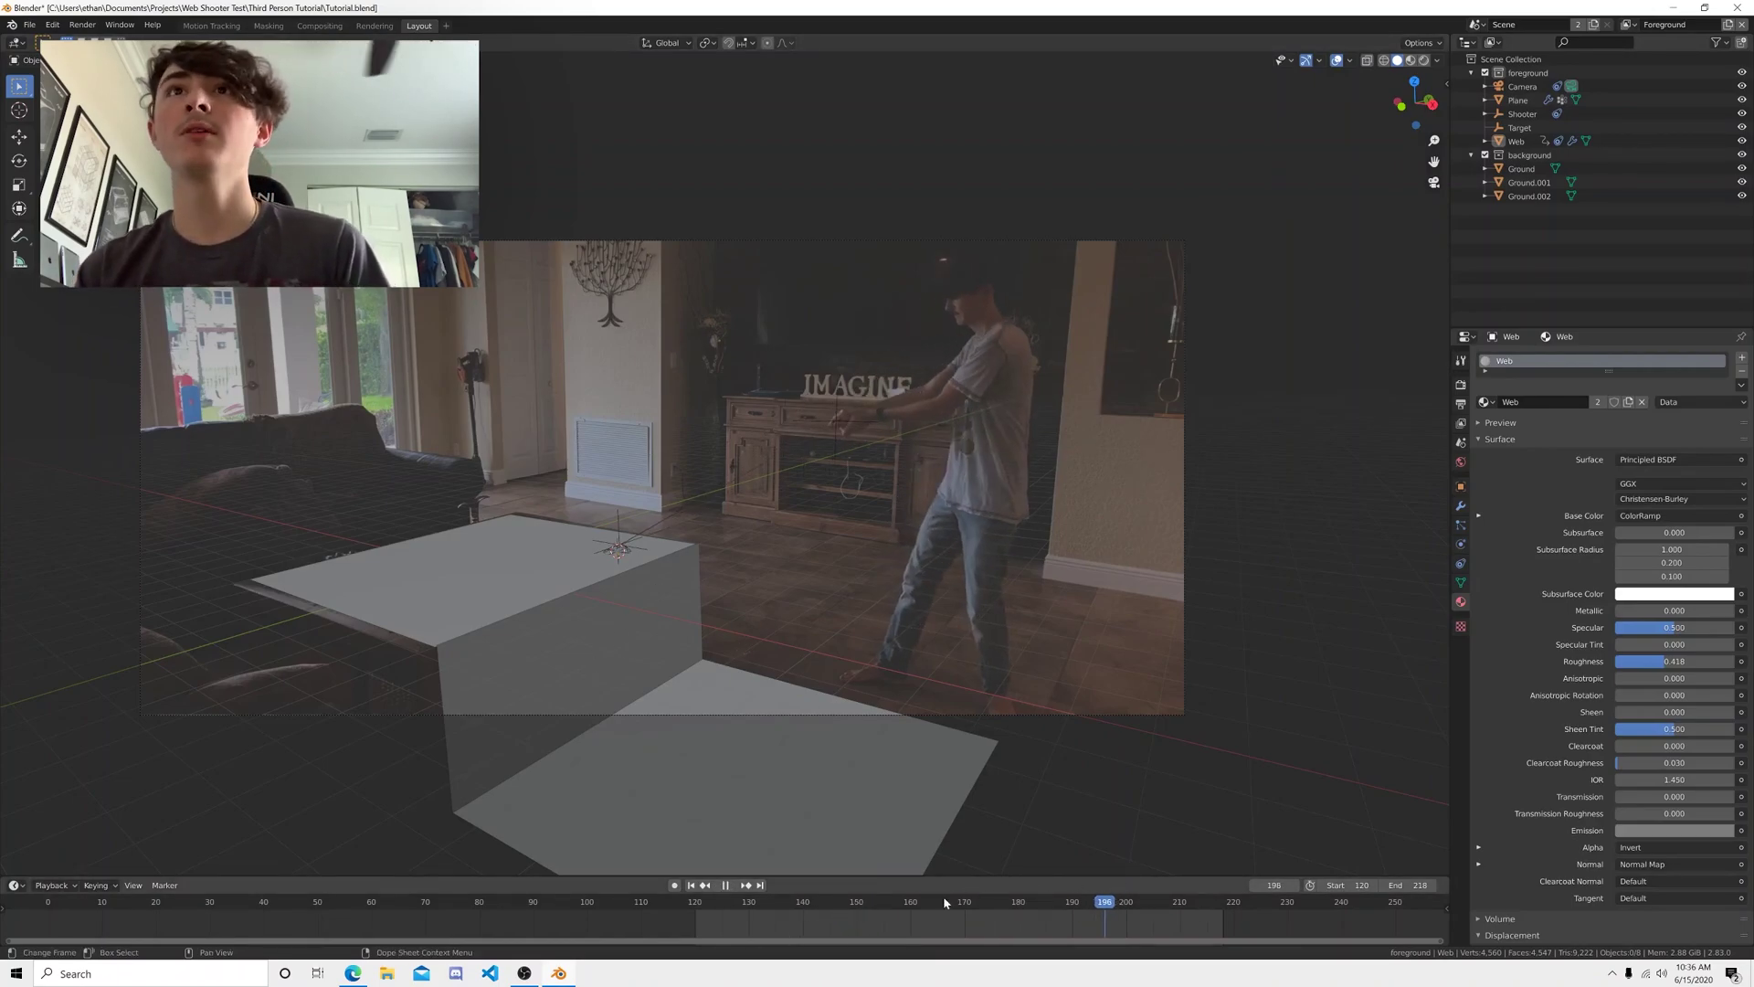
{"action": "key", "text": "space"}
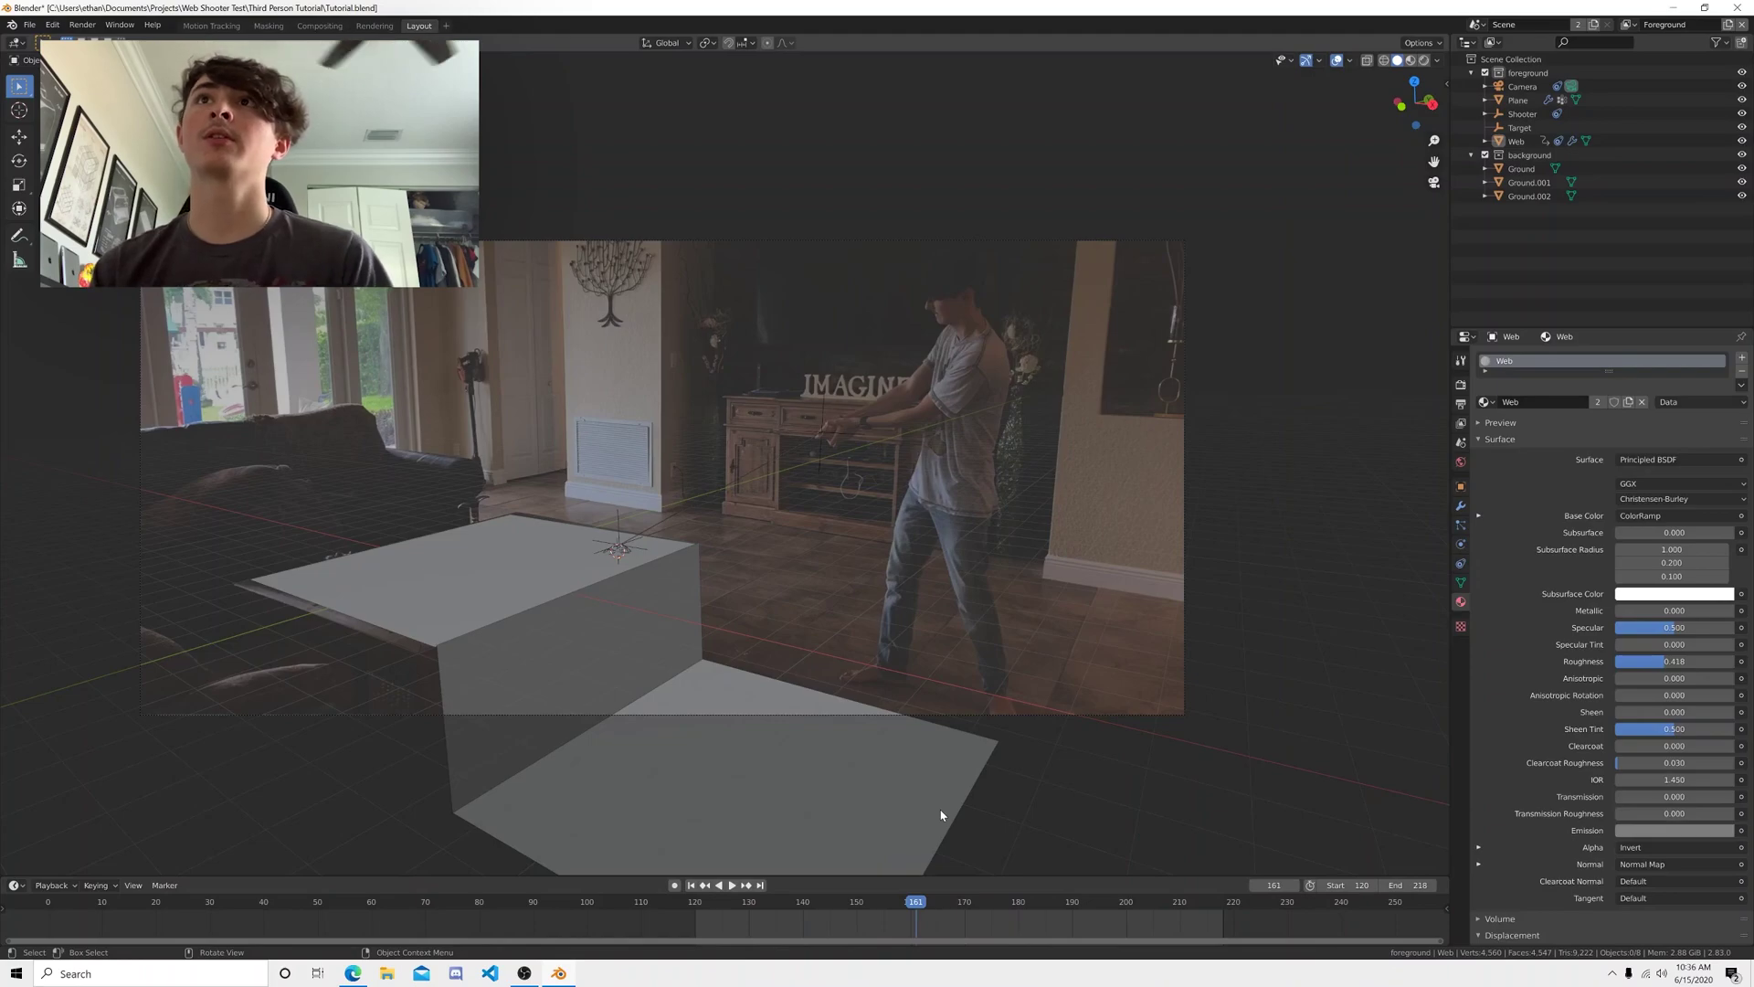
{"action": "key", "text": "shift+Left"}
{"action": "key", "text": "space"}
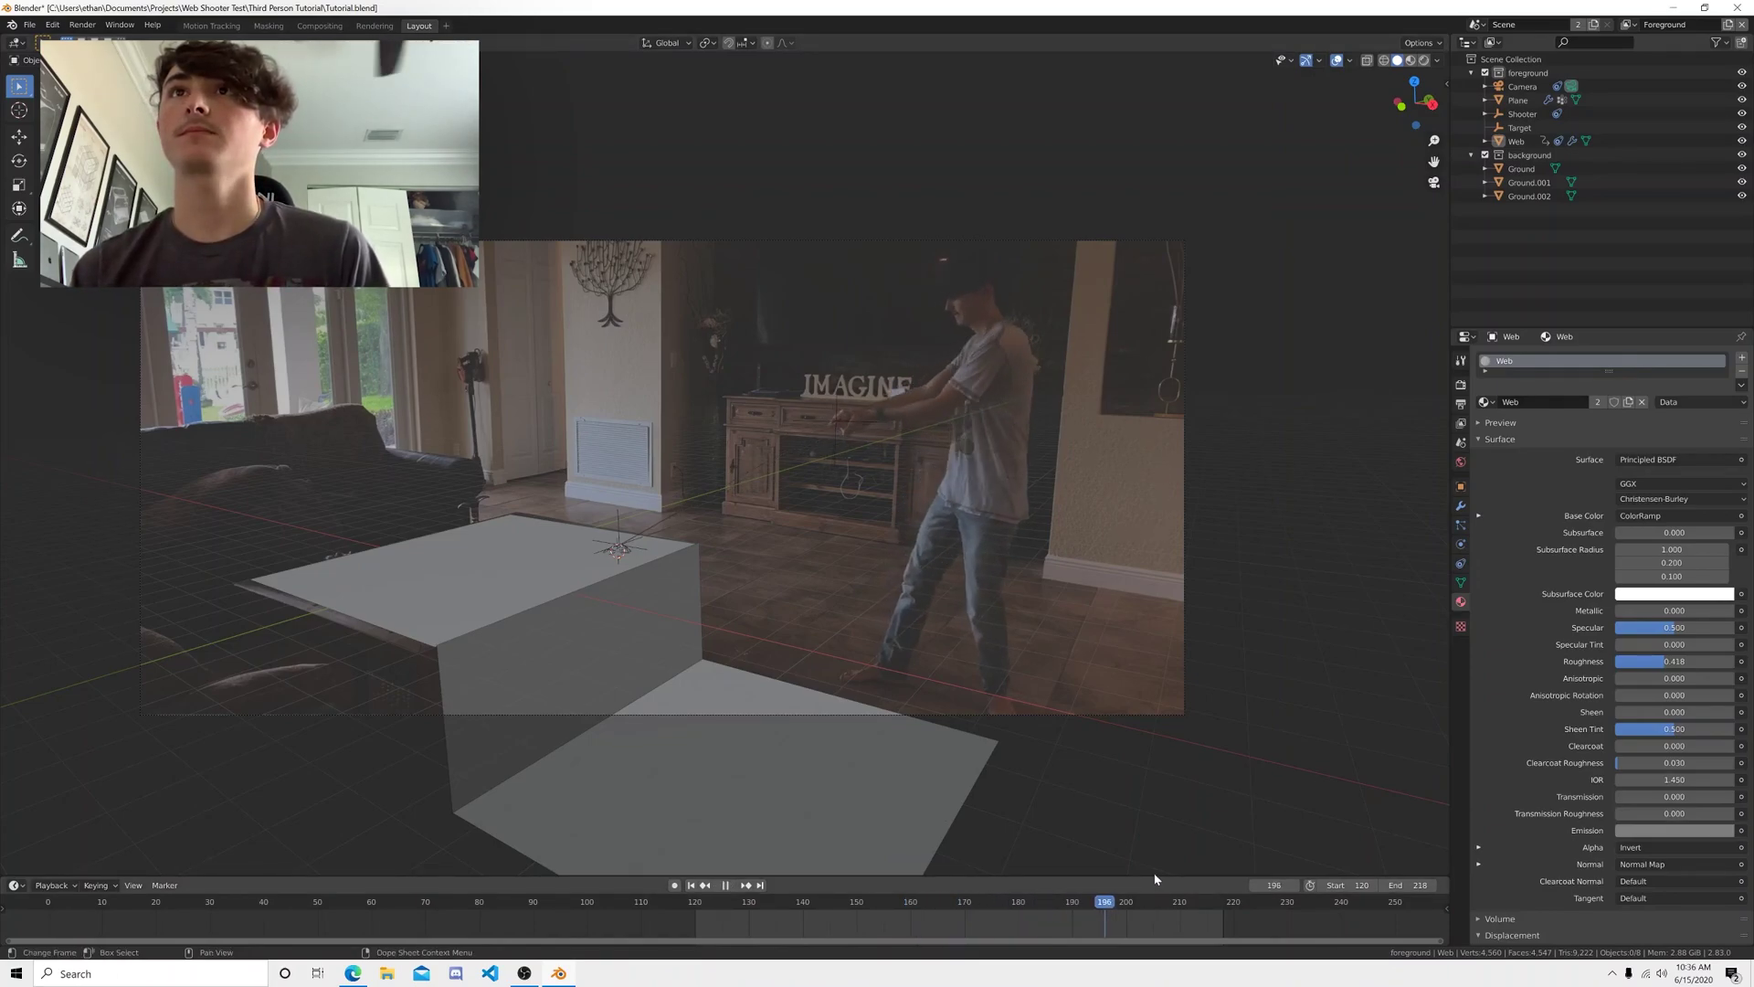
{"action": "left_click_drag", "start_coordinate": [784, 894], "coordinate": [699, 918]}
{"action": "key", "text": "space"}
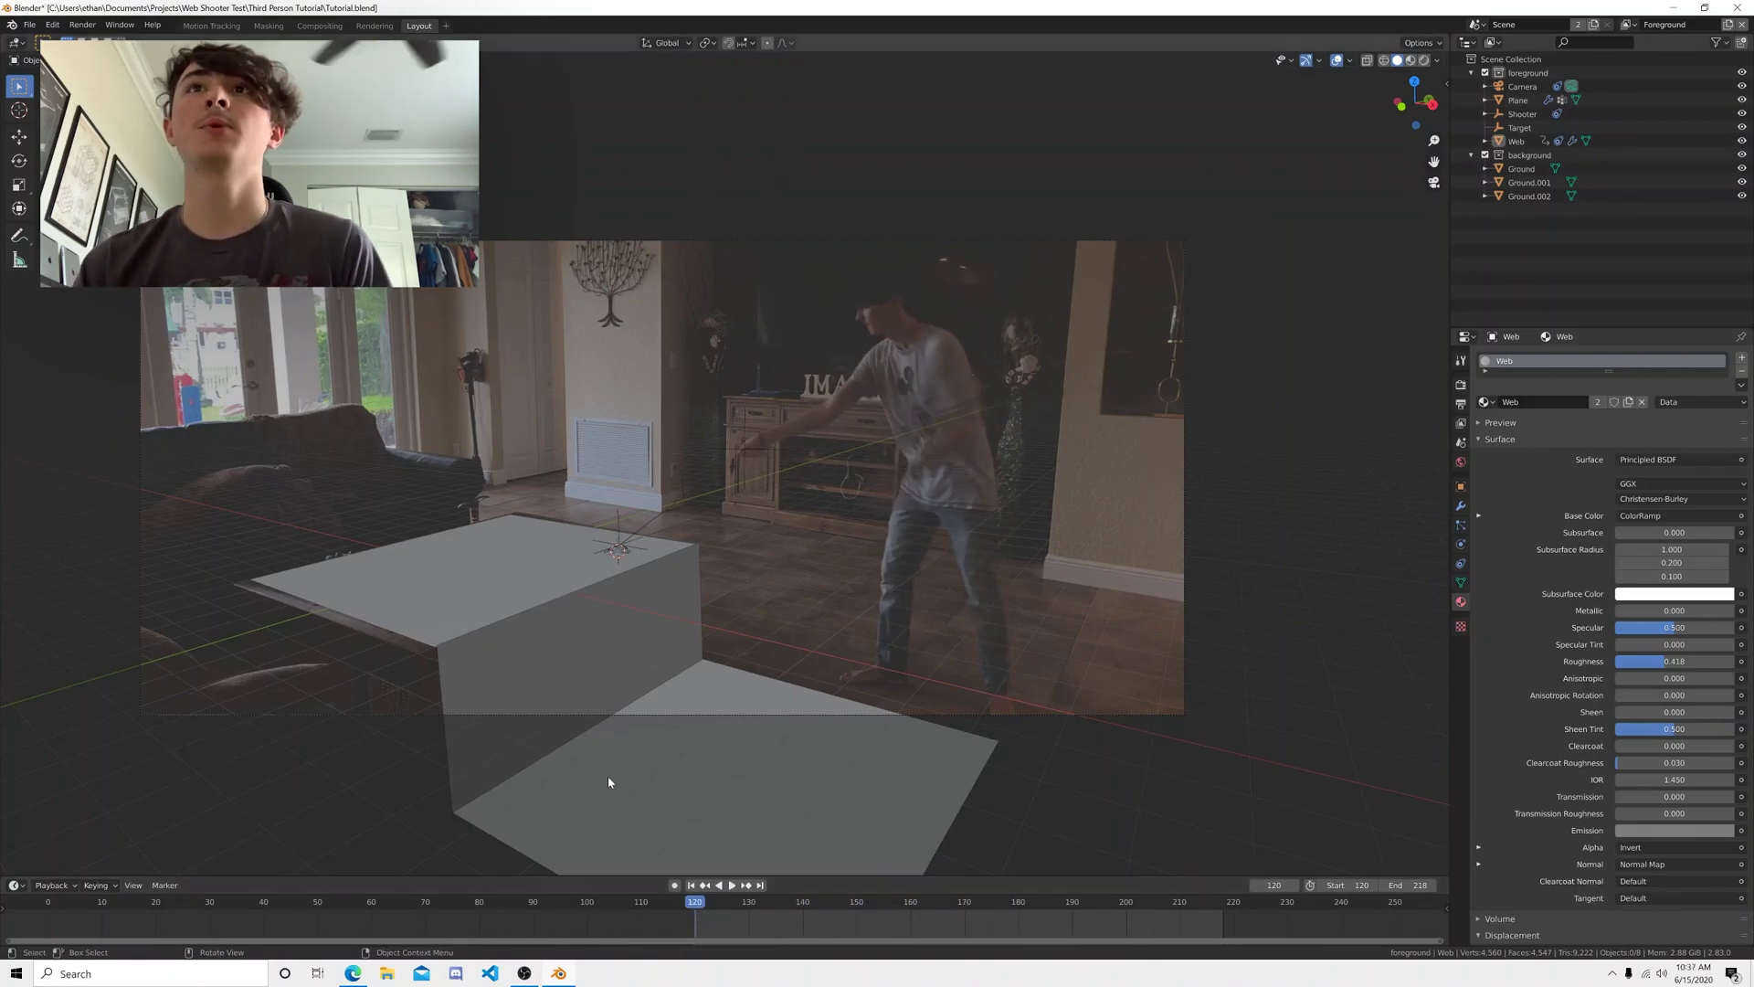
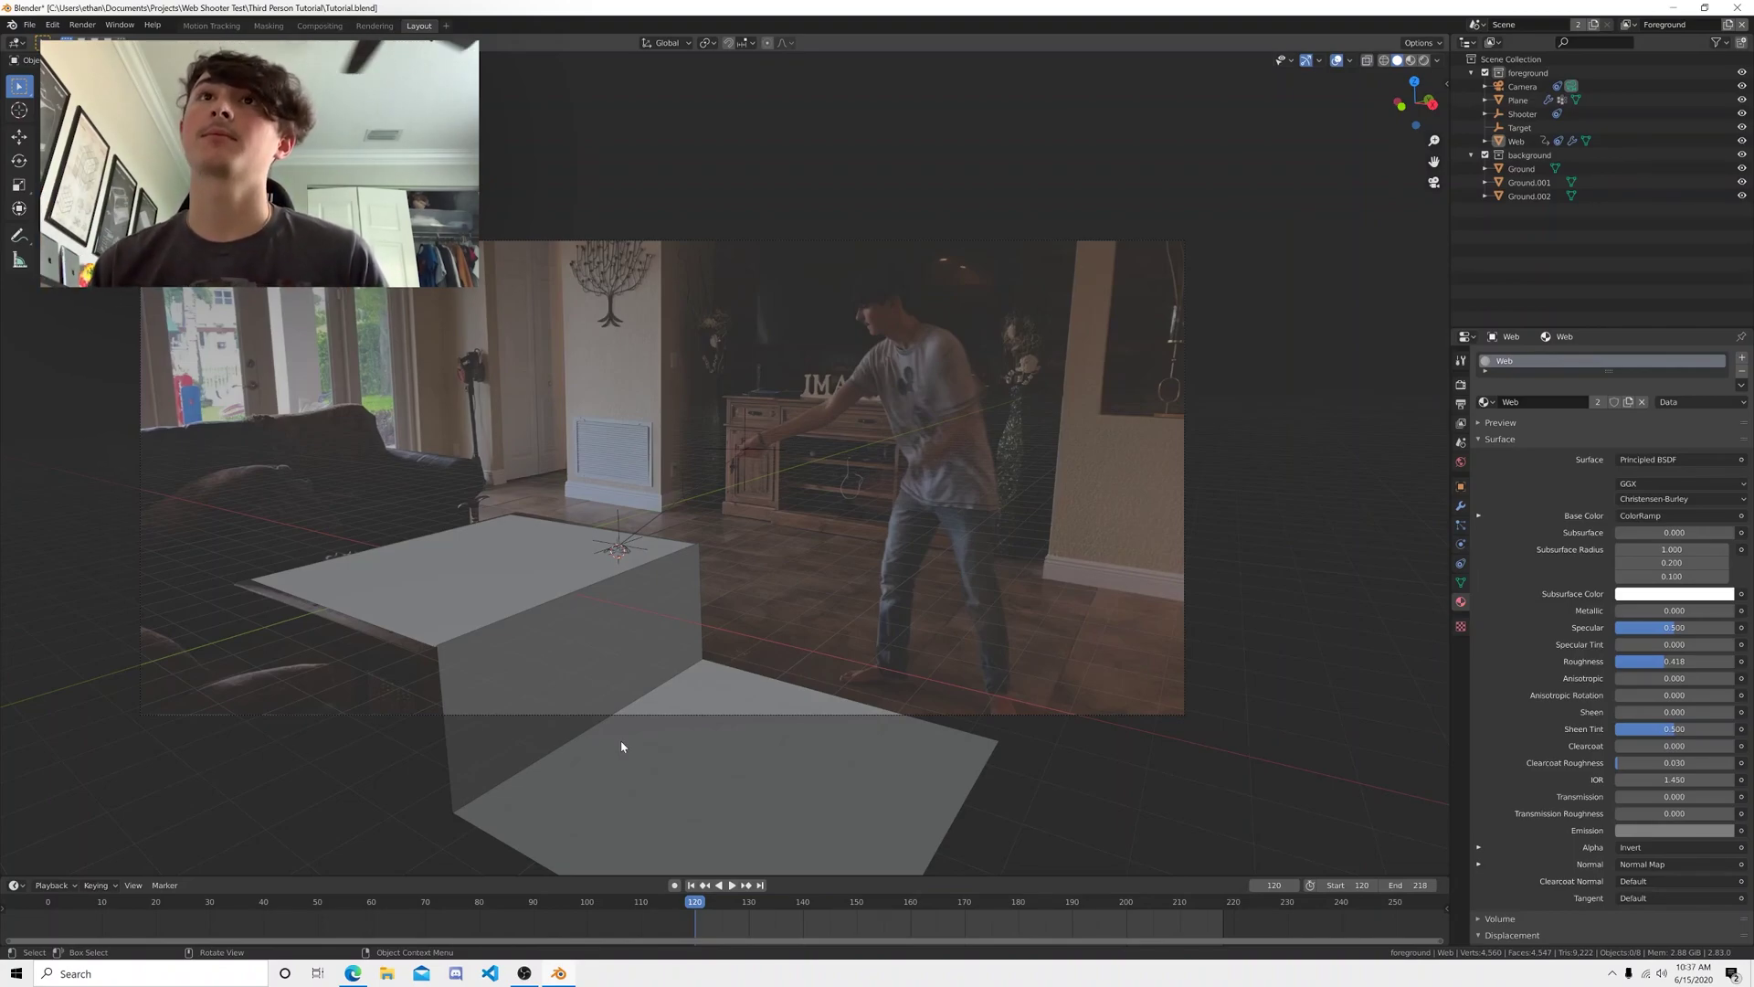
- Insert a Location keyframe on the Target empty at frame 125
{"action": "left_click", "coordinate": [628, 543]}
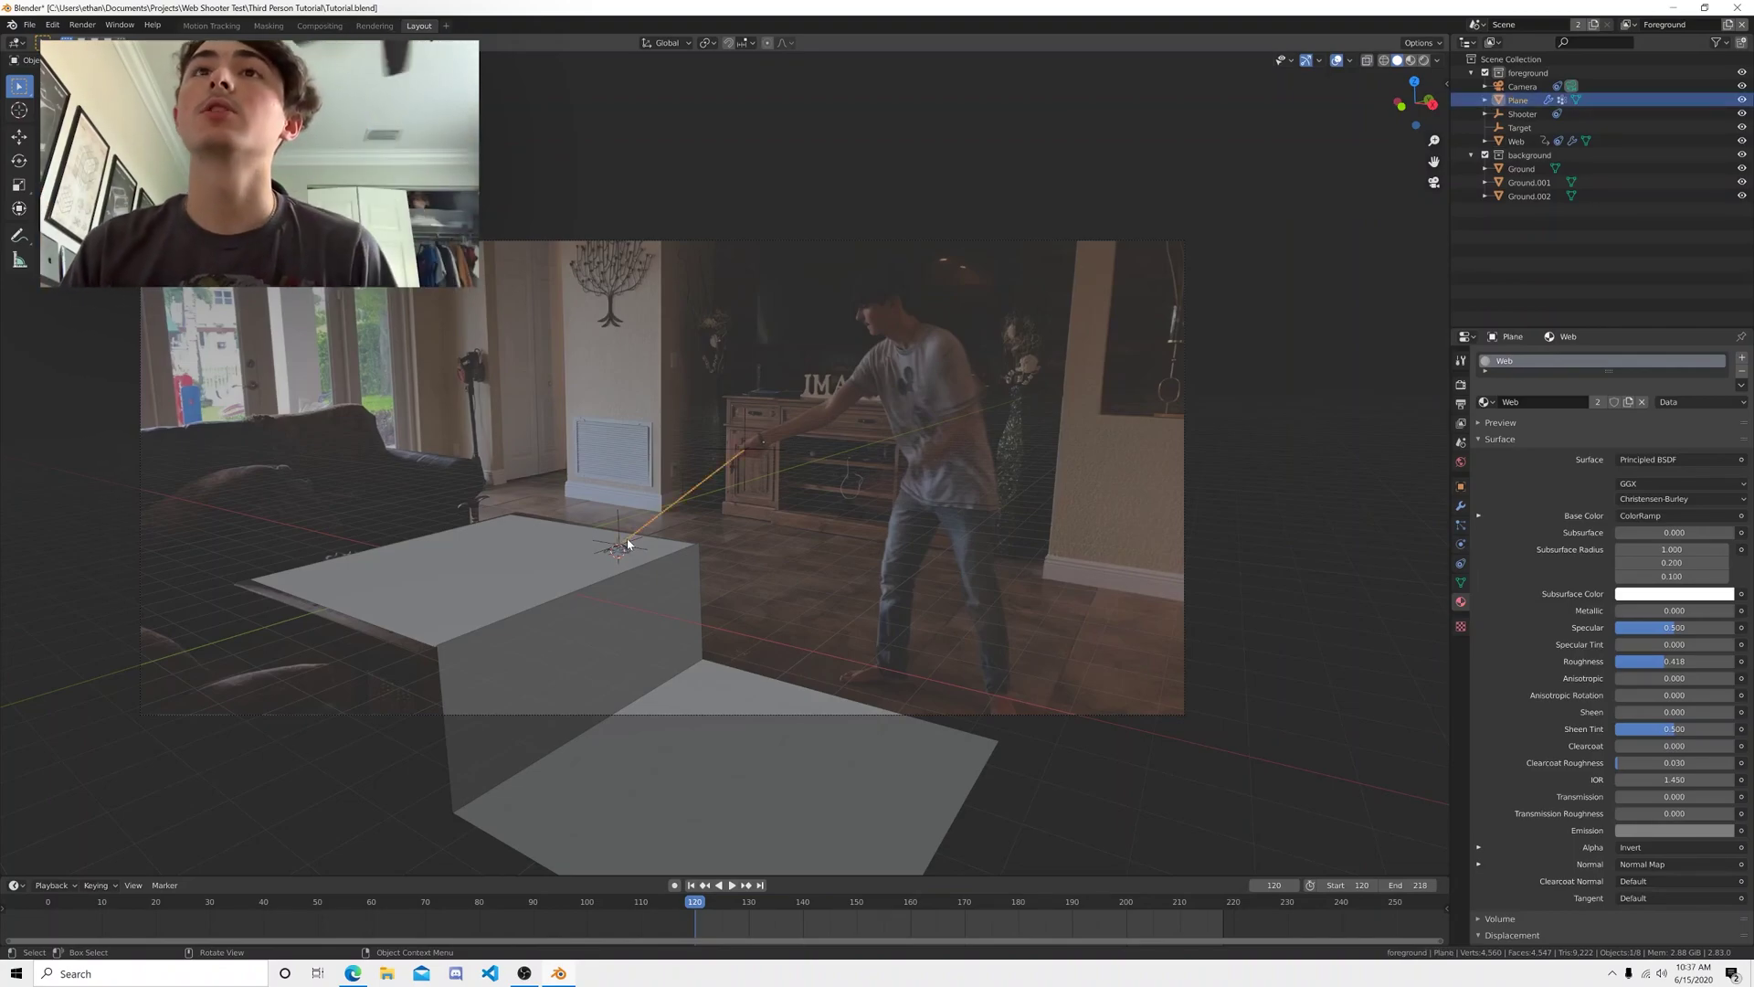
{"action": "left_click", "coordinate": [1522, 113]}
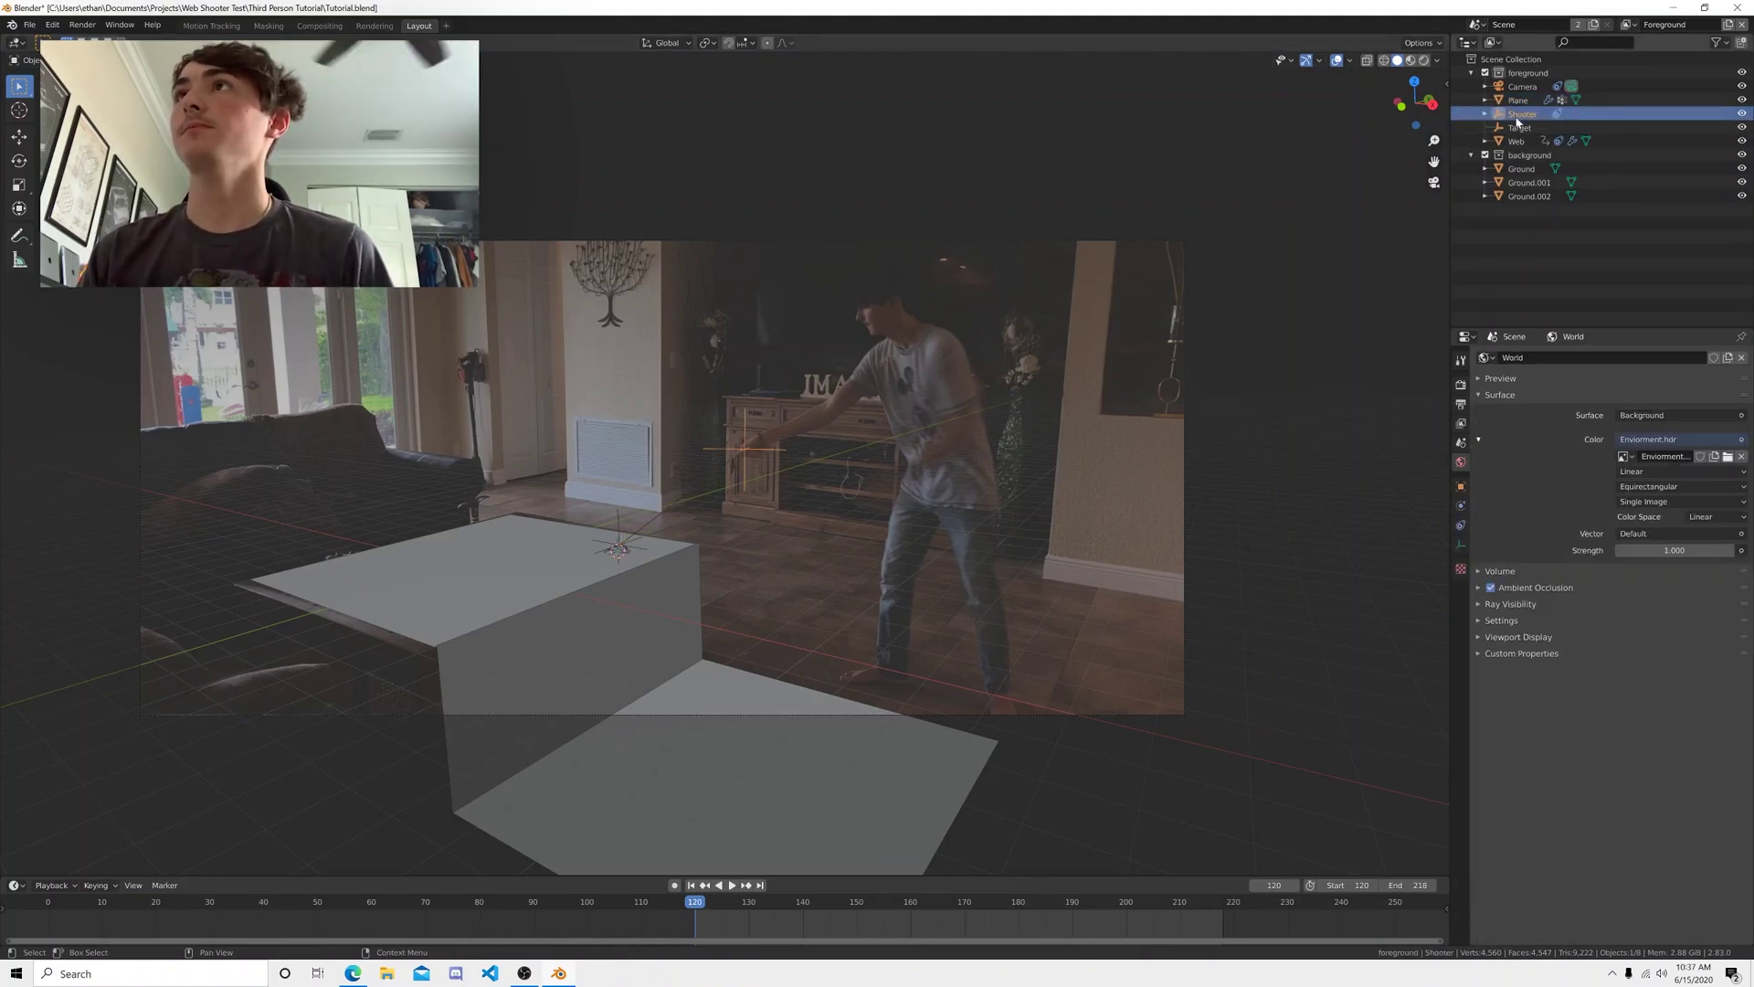
{"action": "left_click", "coordinate": [1519, 127]}
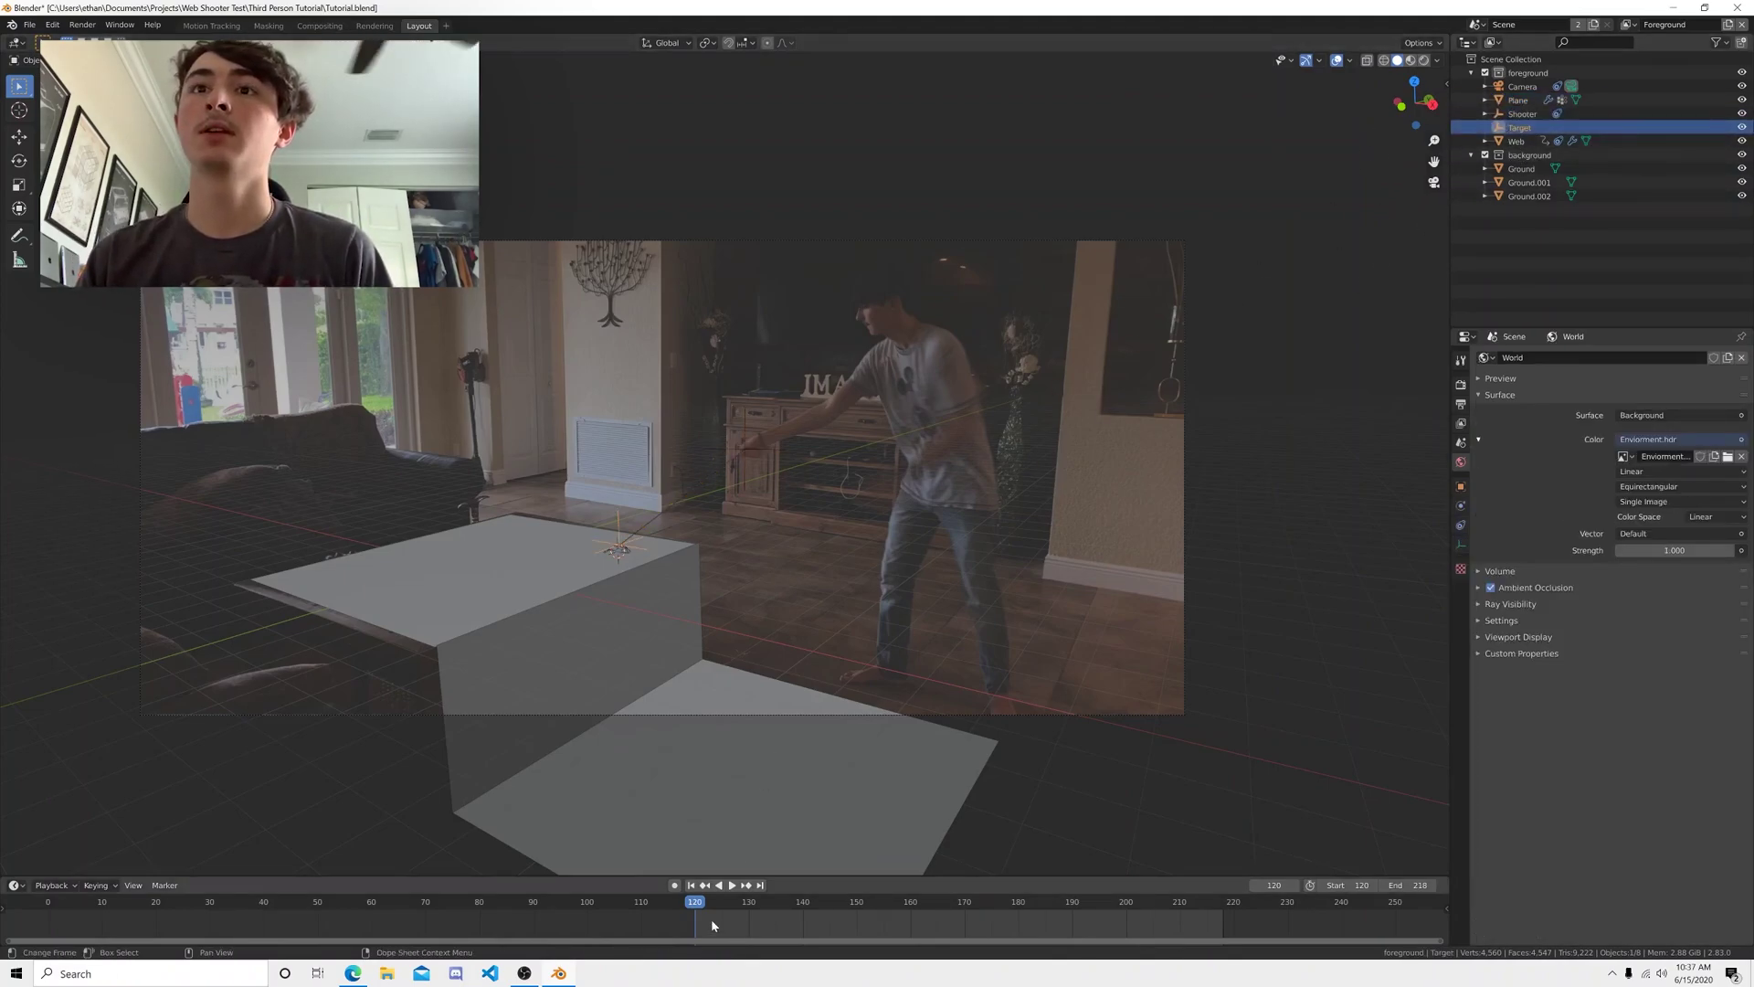
{"action": "key", "text": "space"}
{"action": "left_click_drag", "start_coordinate": [727, 904], "coordinate": [718, 907]}
{"action": "key", "text": "space"}
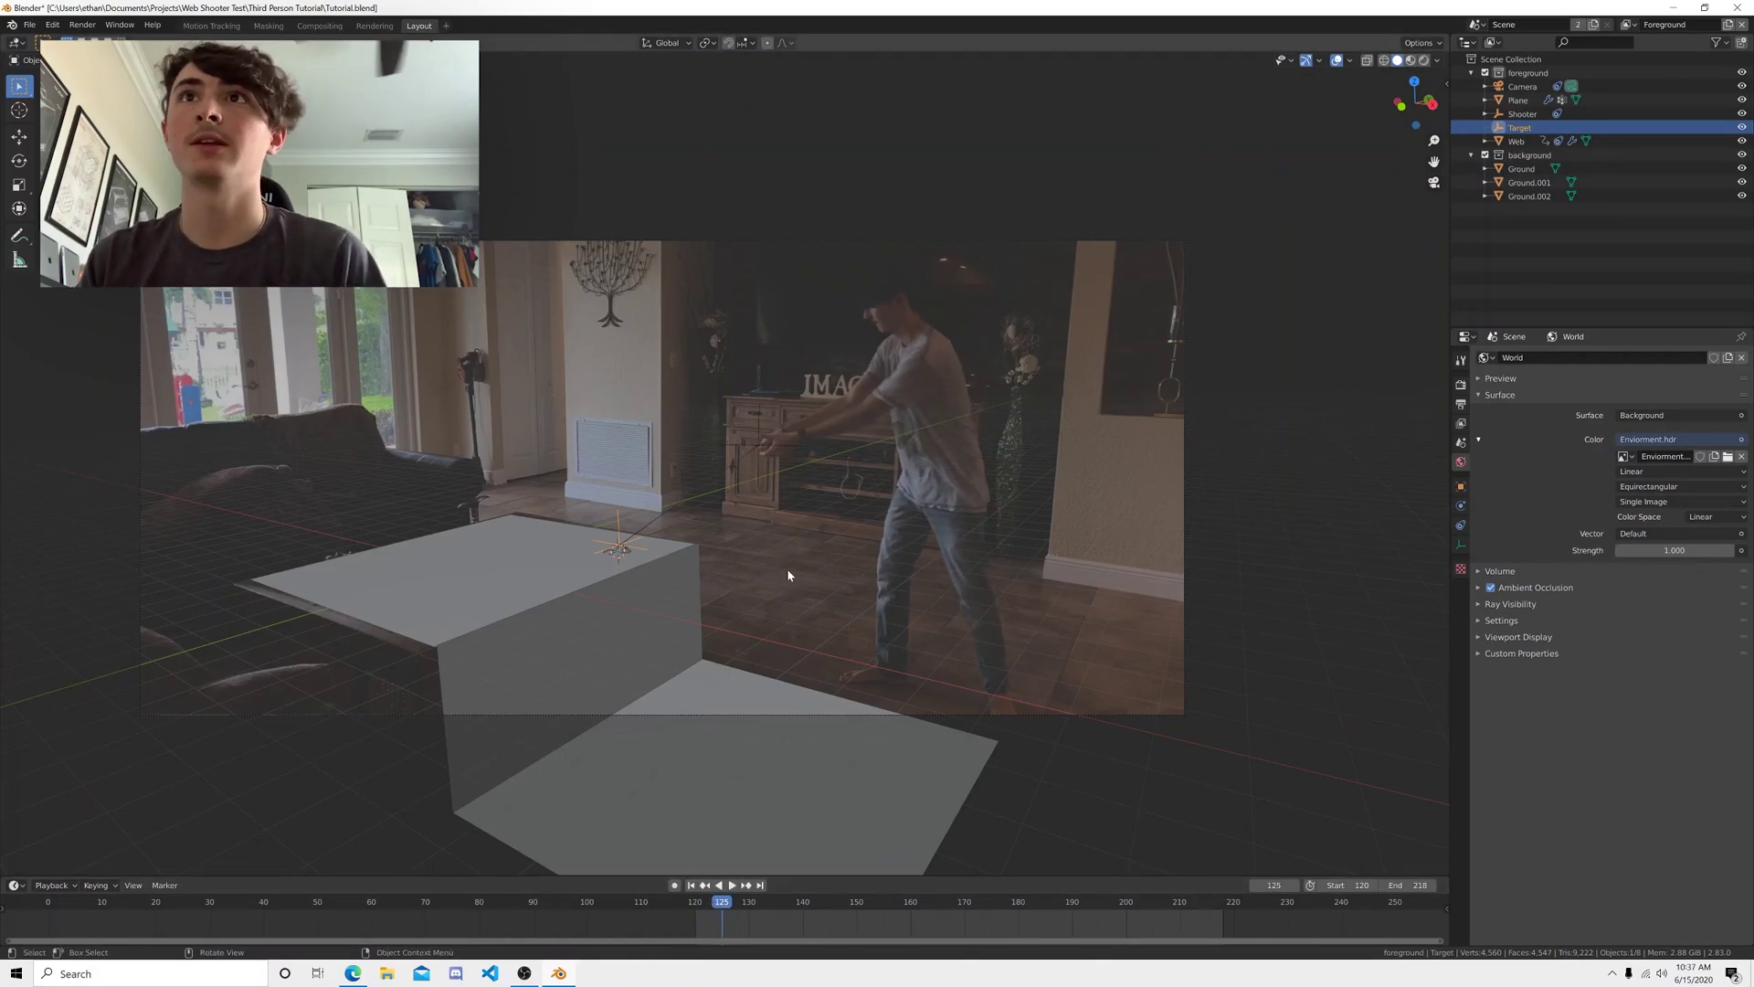
{"action": "key", "text": "i"}
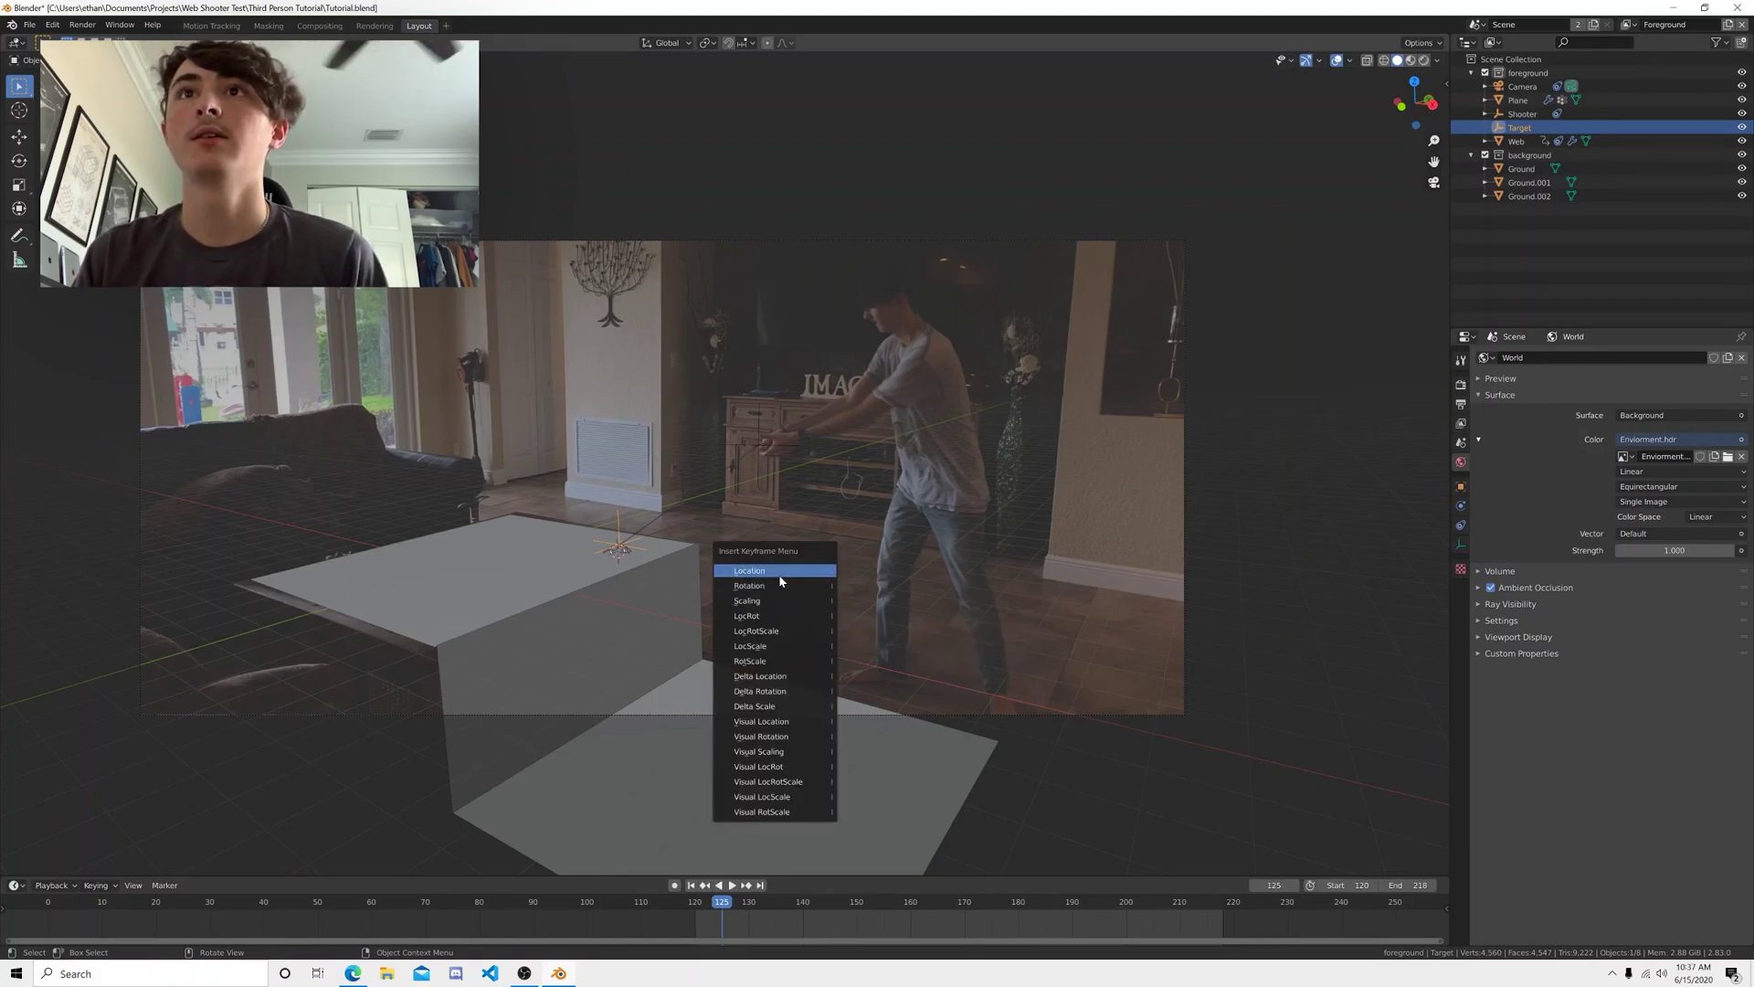
{"action": "left_click", "coordinate": [781, 572]}
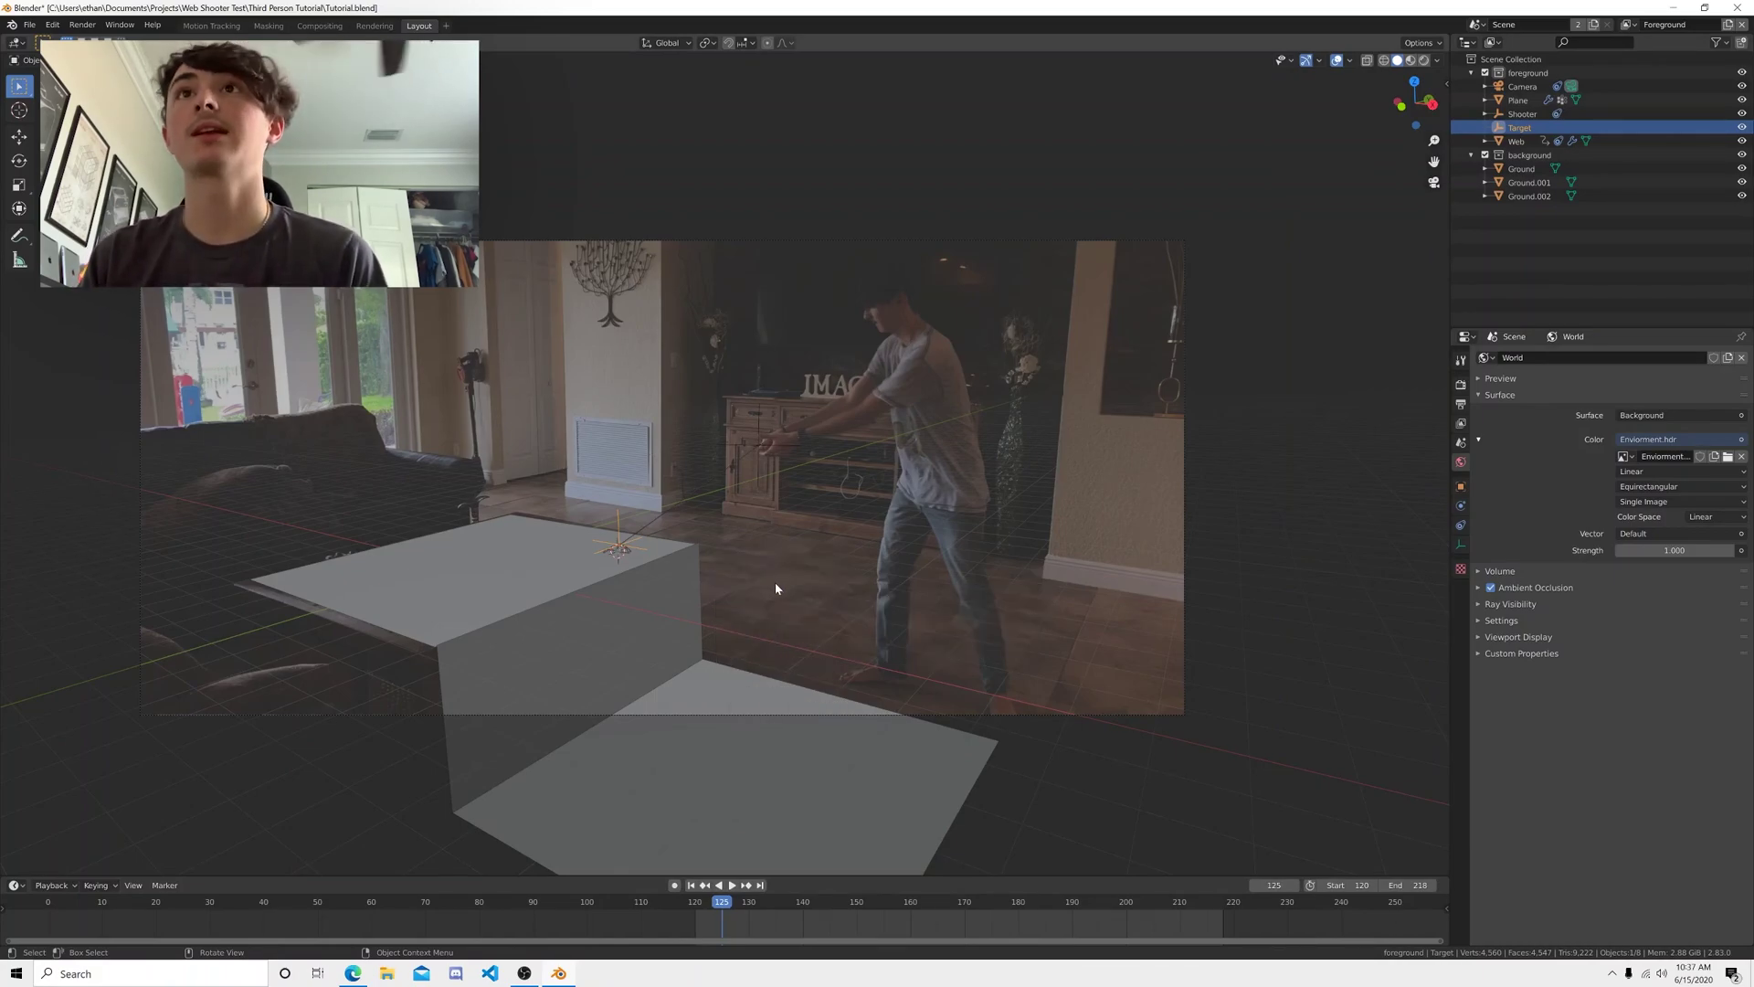
{"action": "key", "text": "i"}
{"action": "left_click", "coordinate": [778, 585]}
- At frame 120, move the Target empty off the table toward the shooter's hand, adjusting it along Z and X
{"action": "left_click_drag", "start_coordinate": [718, 905], "coordinate": [697, 907]}
{"action": "key", "text": "space"}
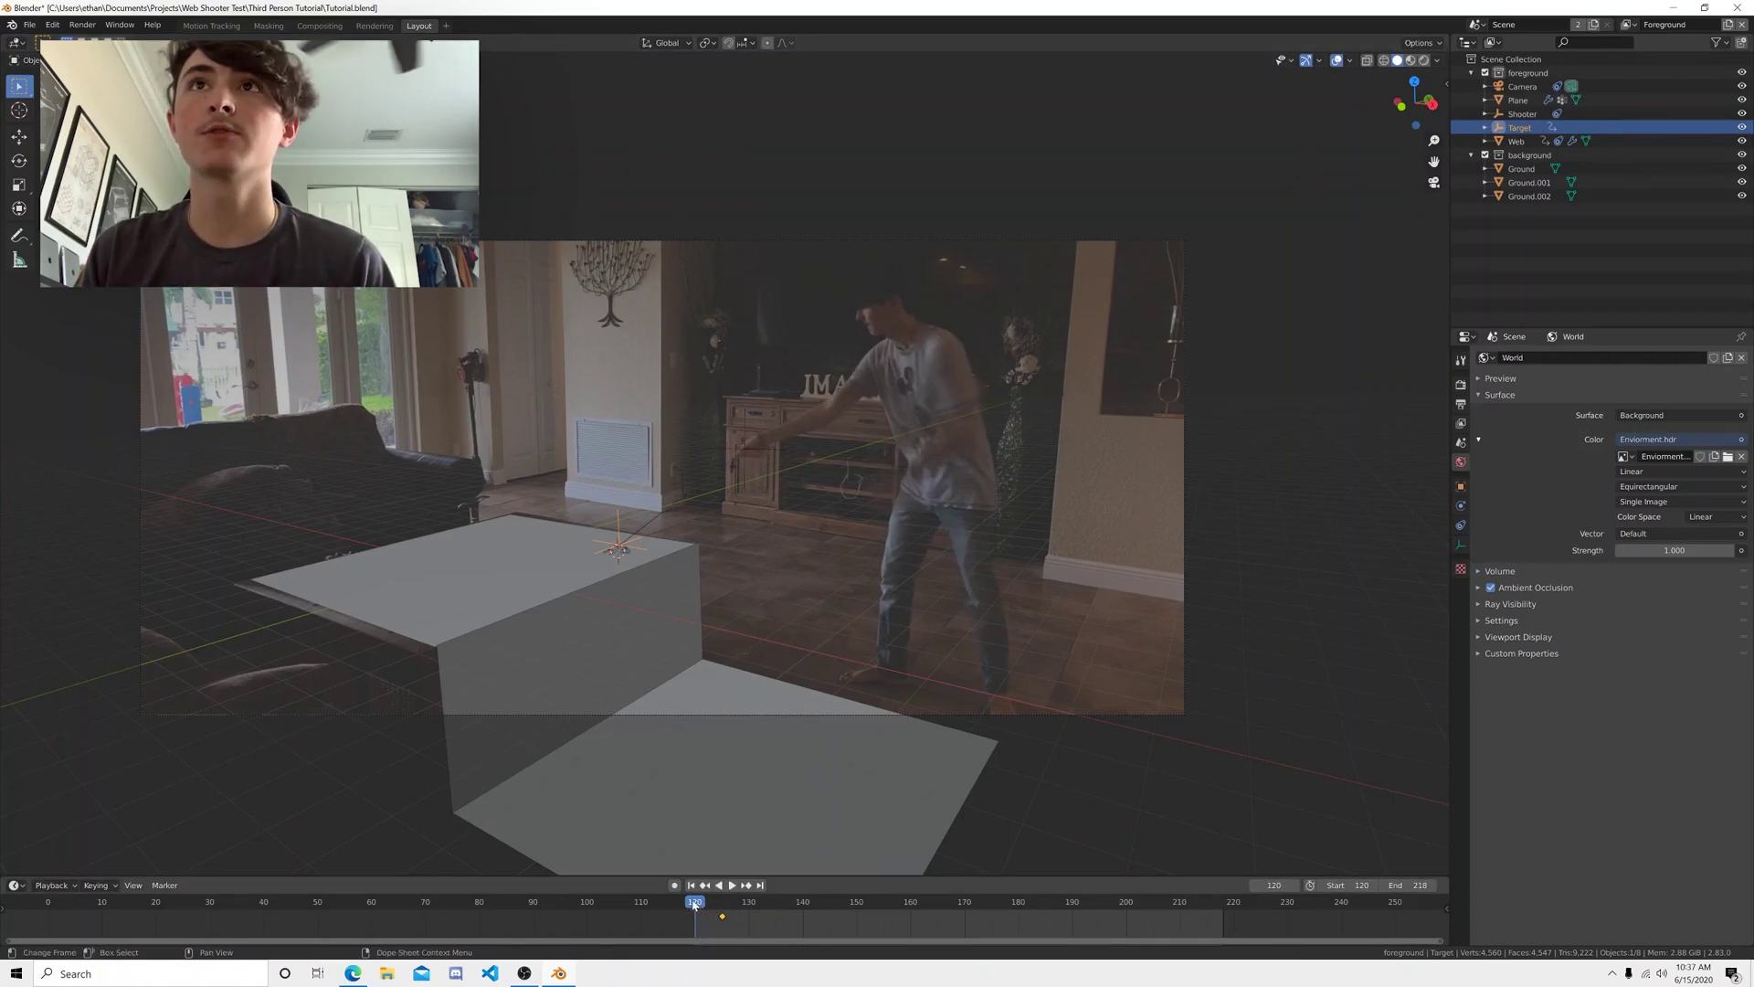
{"action": "key", "text": "g"}
{"action": "left_click", "coordinate": [781, 585]}
{"action": "key", "text": "g"}
{"action": "key", "text": "z"}
{"action": "left_click", "coordinate": [808, 465]}
{"action": "key", "text": "g"}
{"action": "key", "text": "x"}
{"action": "left_click", "coordinate": [815, 460]}
- Move the Target empty along X to line it up with the Shooter empty, checking from other angles
{"action": "middle_click_drag", "start_coordinate": [883, 446], "coordinate": [801, 464]}
{"action": "key", "text": "grave"}
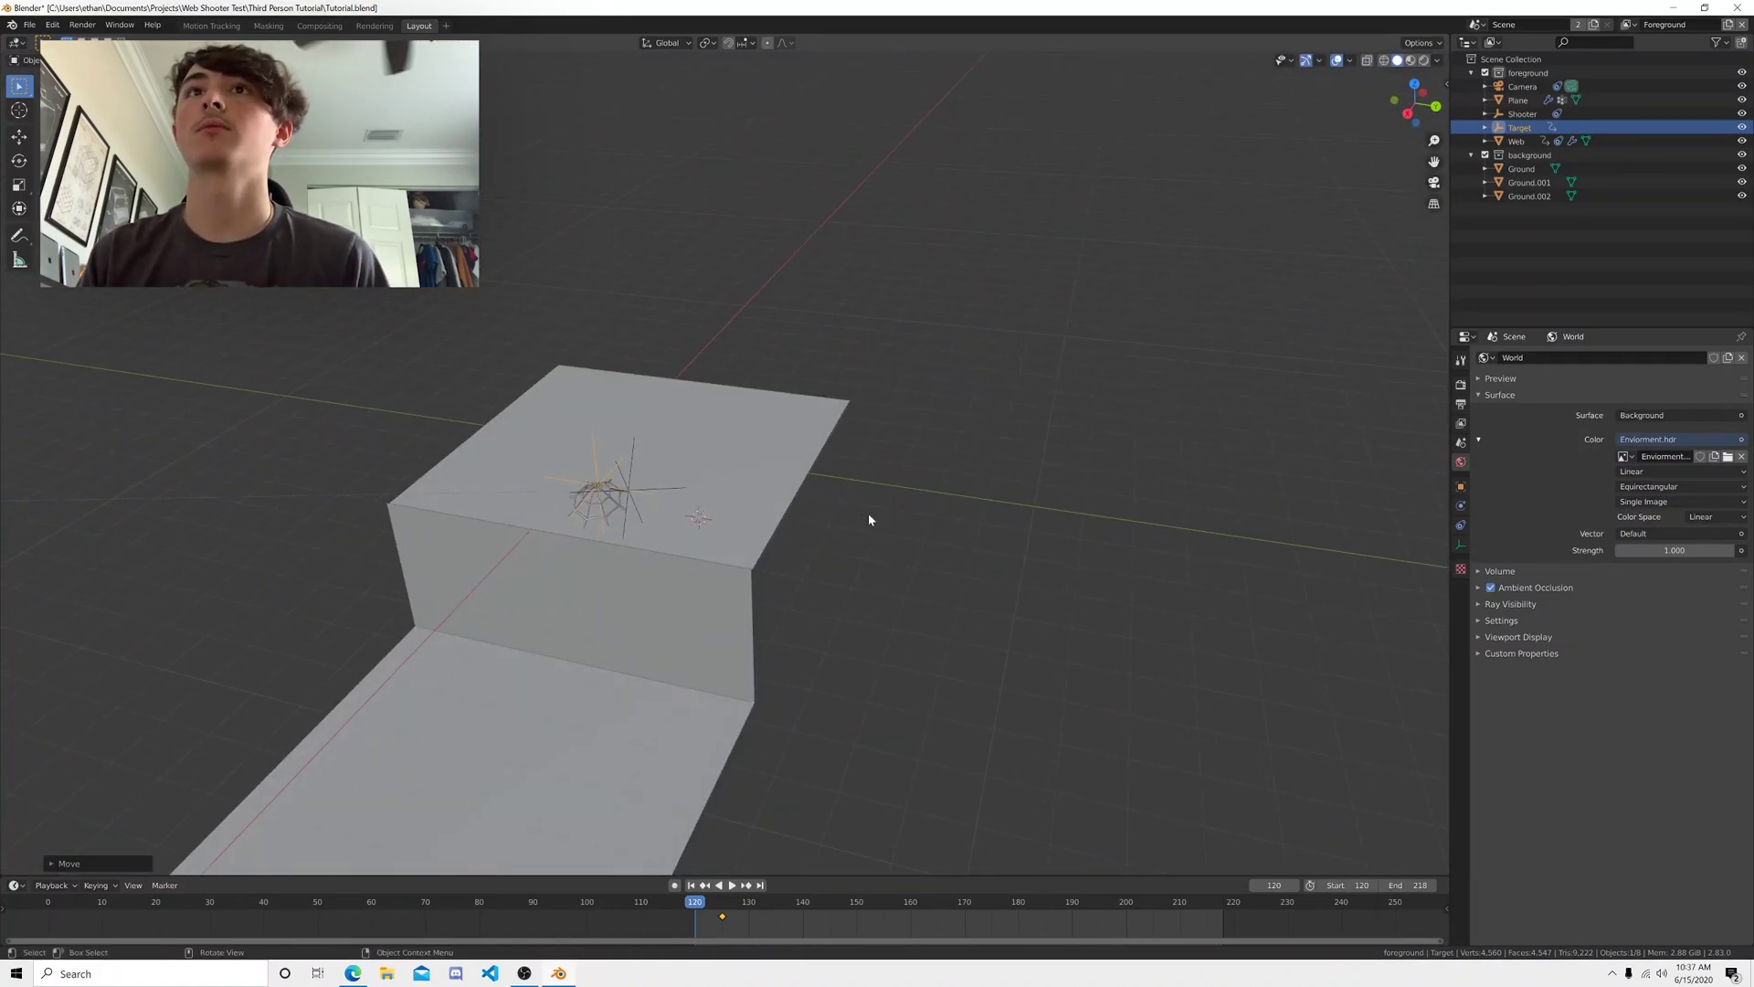
{"action": "left_click", "coordinate": [878, 516]}
{"action": "key", "text": "g"}
{"action": "key", "text": "x"}
{"action": "left_click", "coordinate": [860, 572]}
{"action": "middle_click_drag", "start_coordinate": [861, 572], "coordinate": [870, 643]}
{"action": "key", "text": "g"}
{"action": "key", "text": "x"}
{"action": "left_click", "coordinate": [978, 612]}
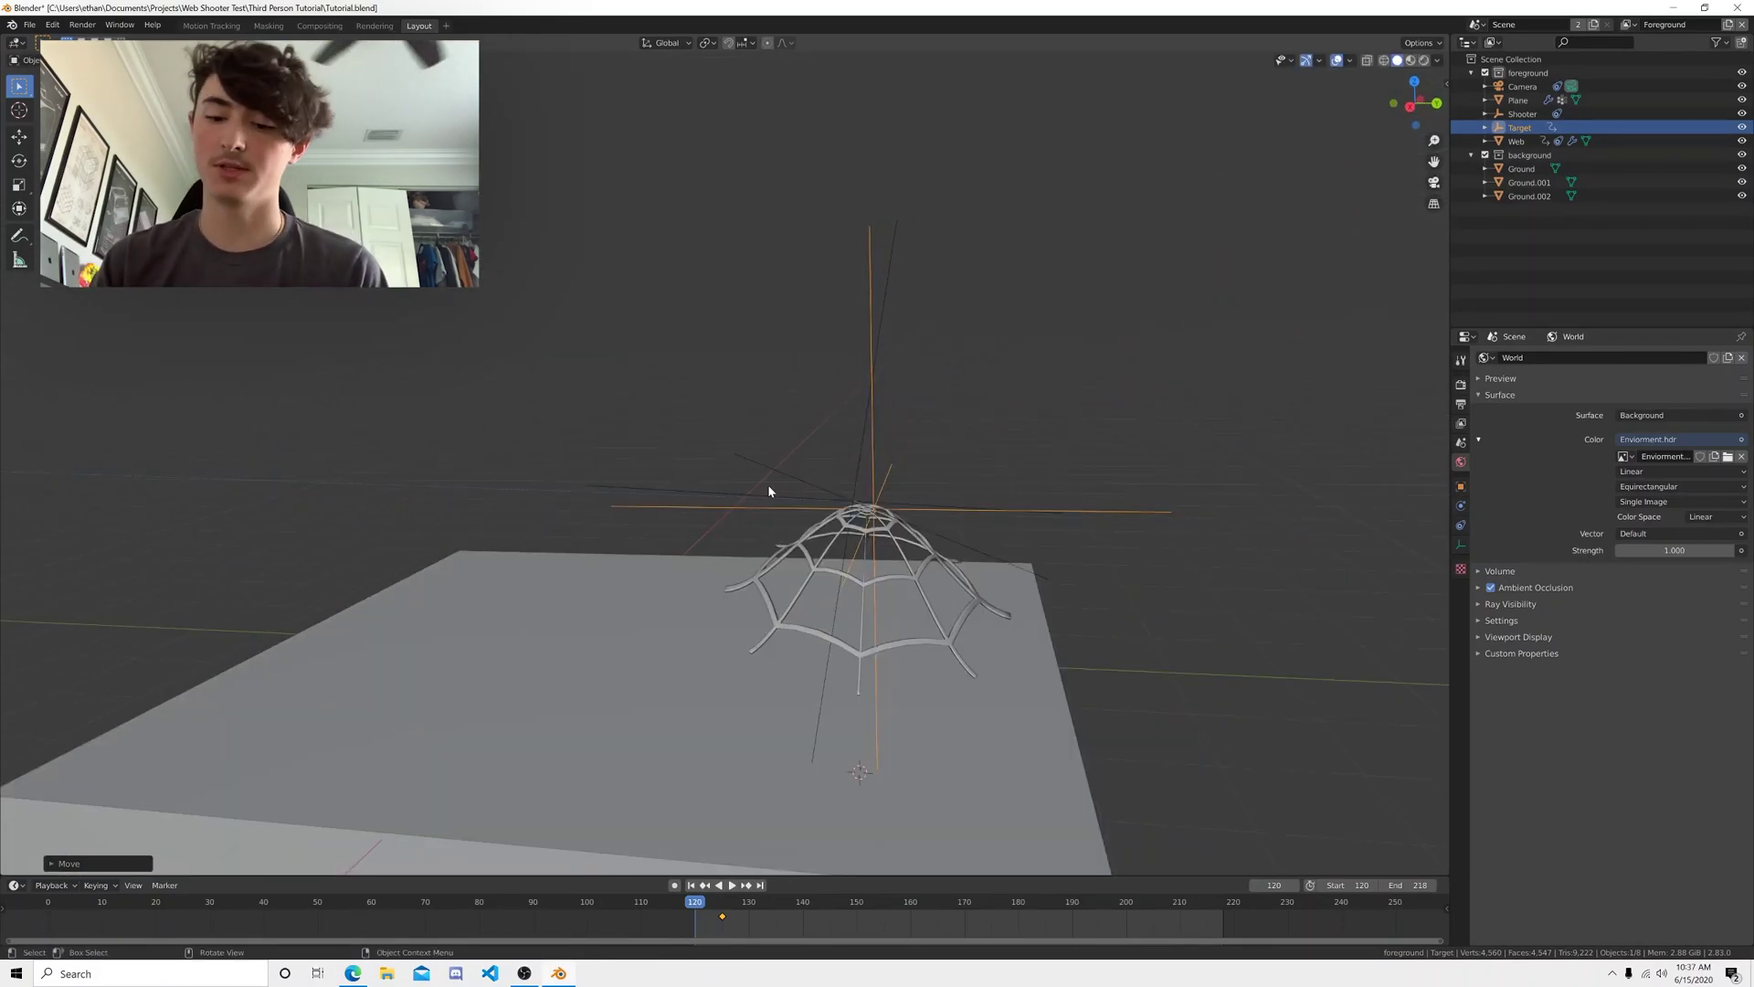
- Keyframe the Target empty's available channels at frame 120 from the camera view
{"action": "key", "text": "KP_0"}
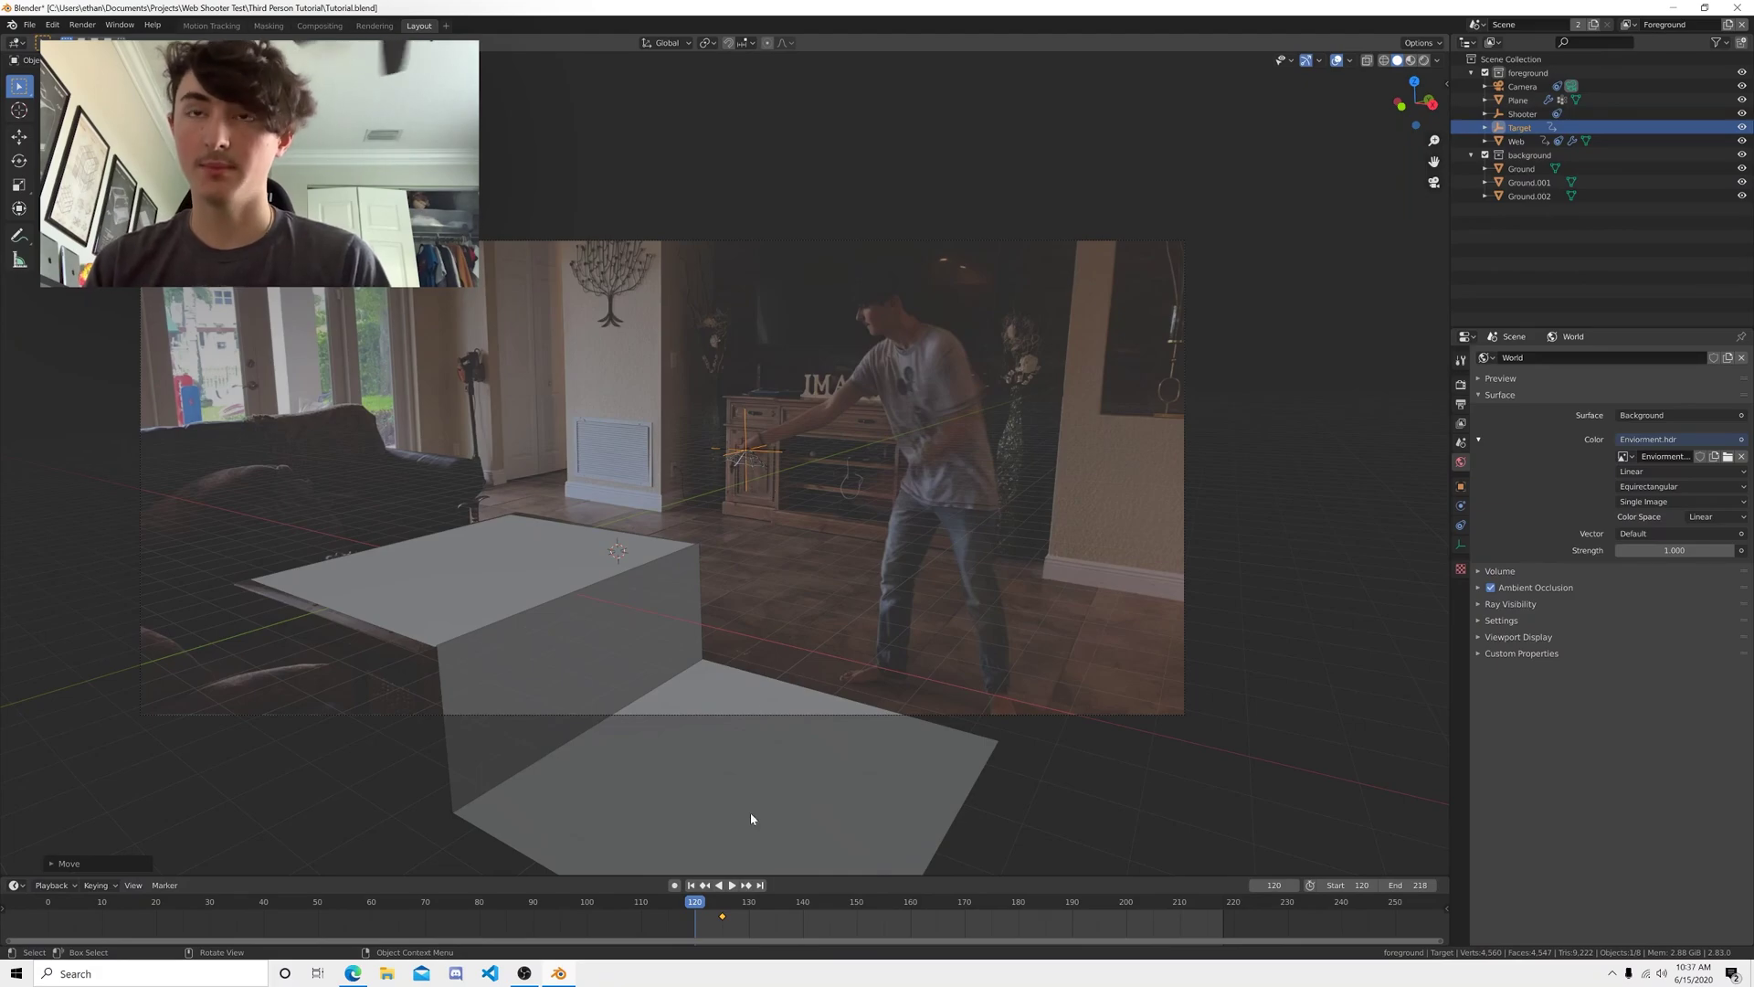
{"action": "key", "text": "i"}
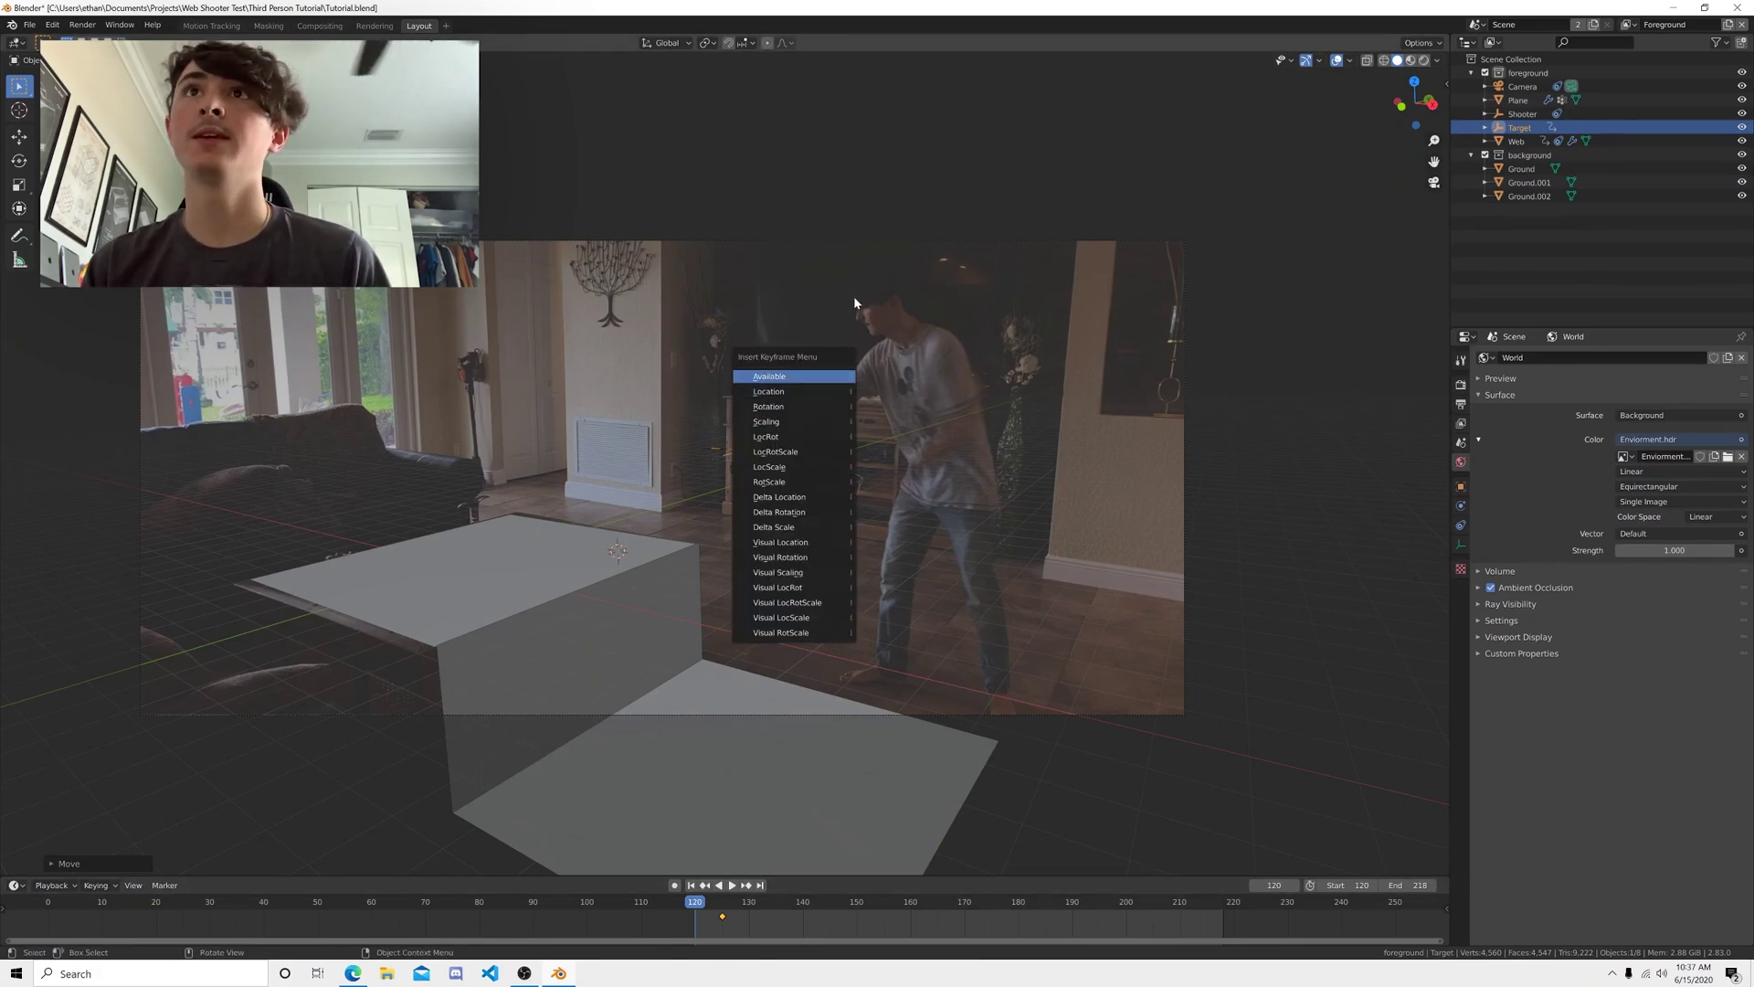
{"action": "left_click", "coordinate": [767, 379]}
- Play and scrub through the Target's move, and set its keyframe handle type to Vector
{"action": "key", "text": "space"}
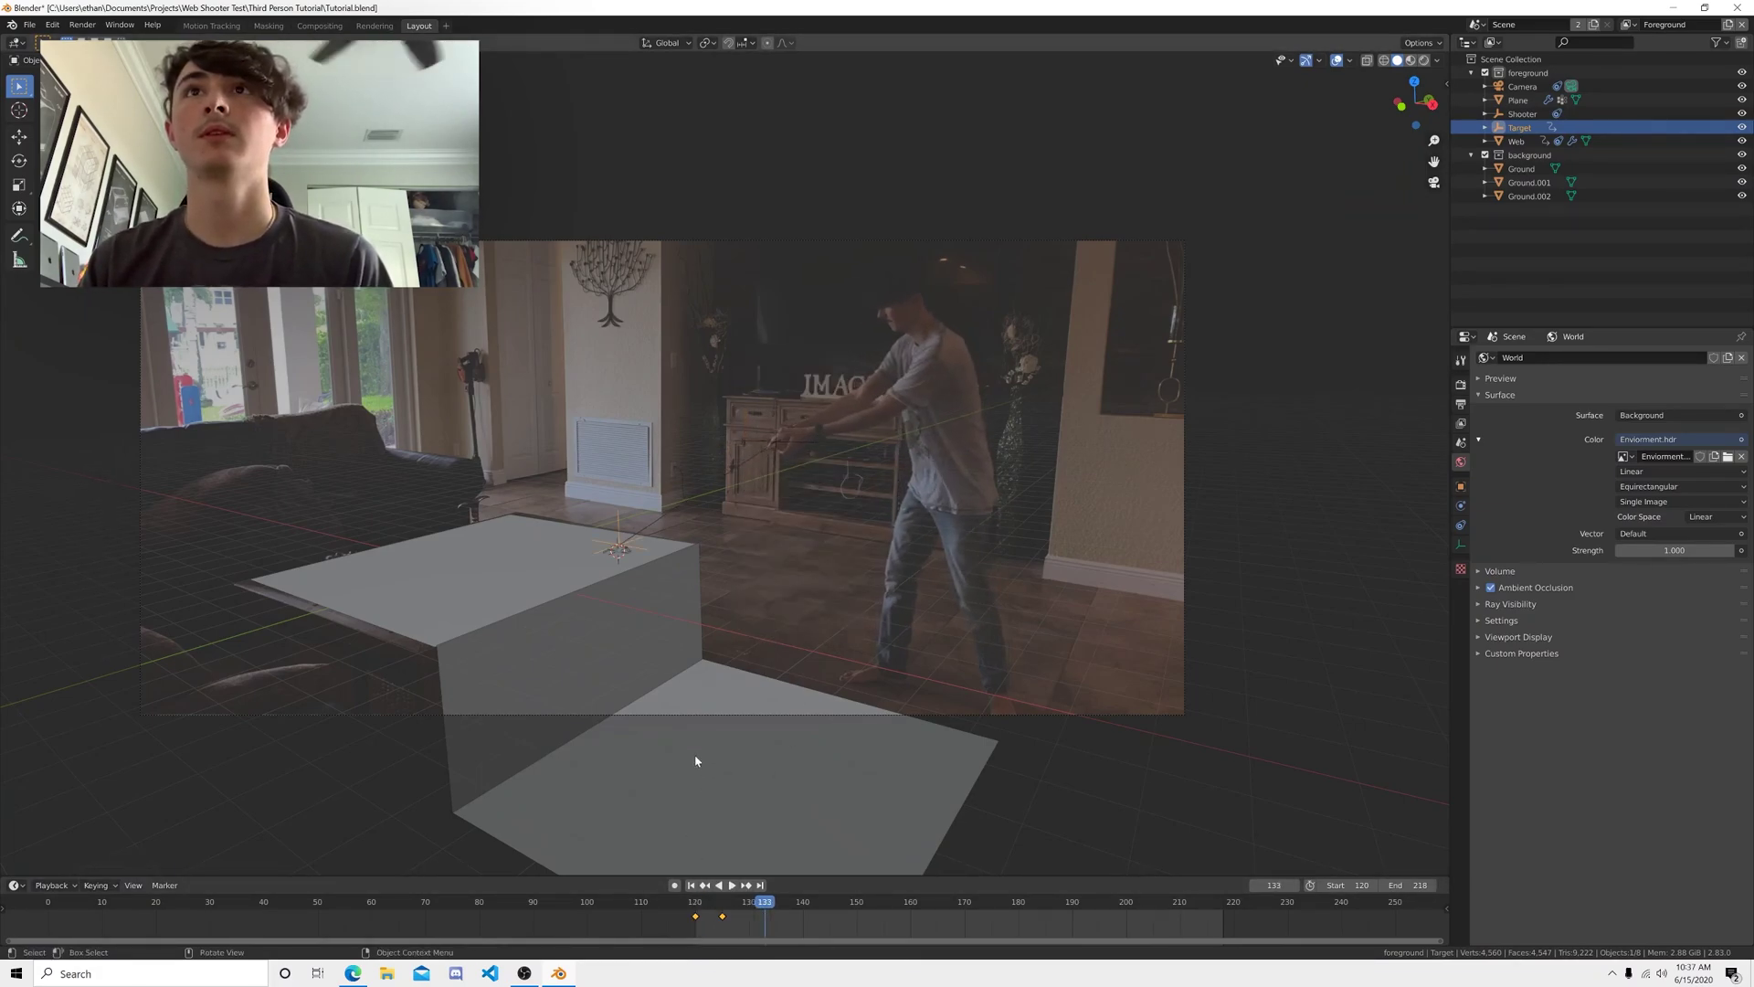
{"action": "mouse_move", "coordinate": [716, 904]}
{"action": "left_mouse_down"}
{"action": "mouse_move", "coordinate": [689, 907]}
{"action": "mouse_move", "coordinate": [706, 914]}
{"action": "left_mouse_up"}
{"action": "key", "text": "space"}
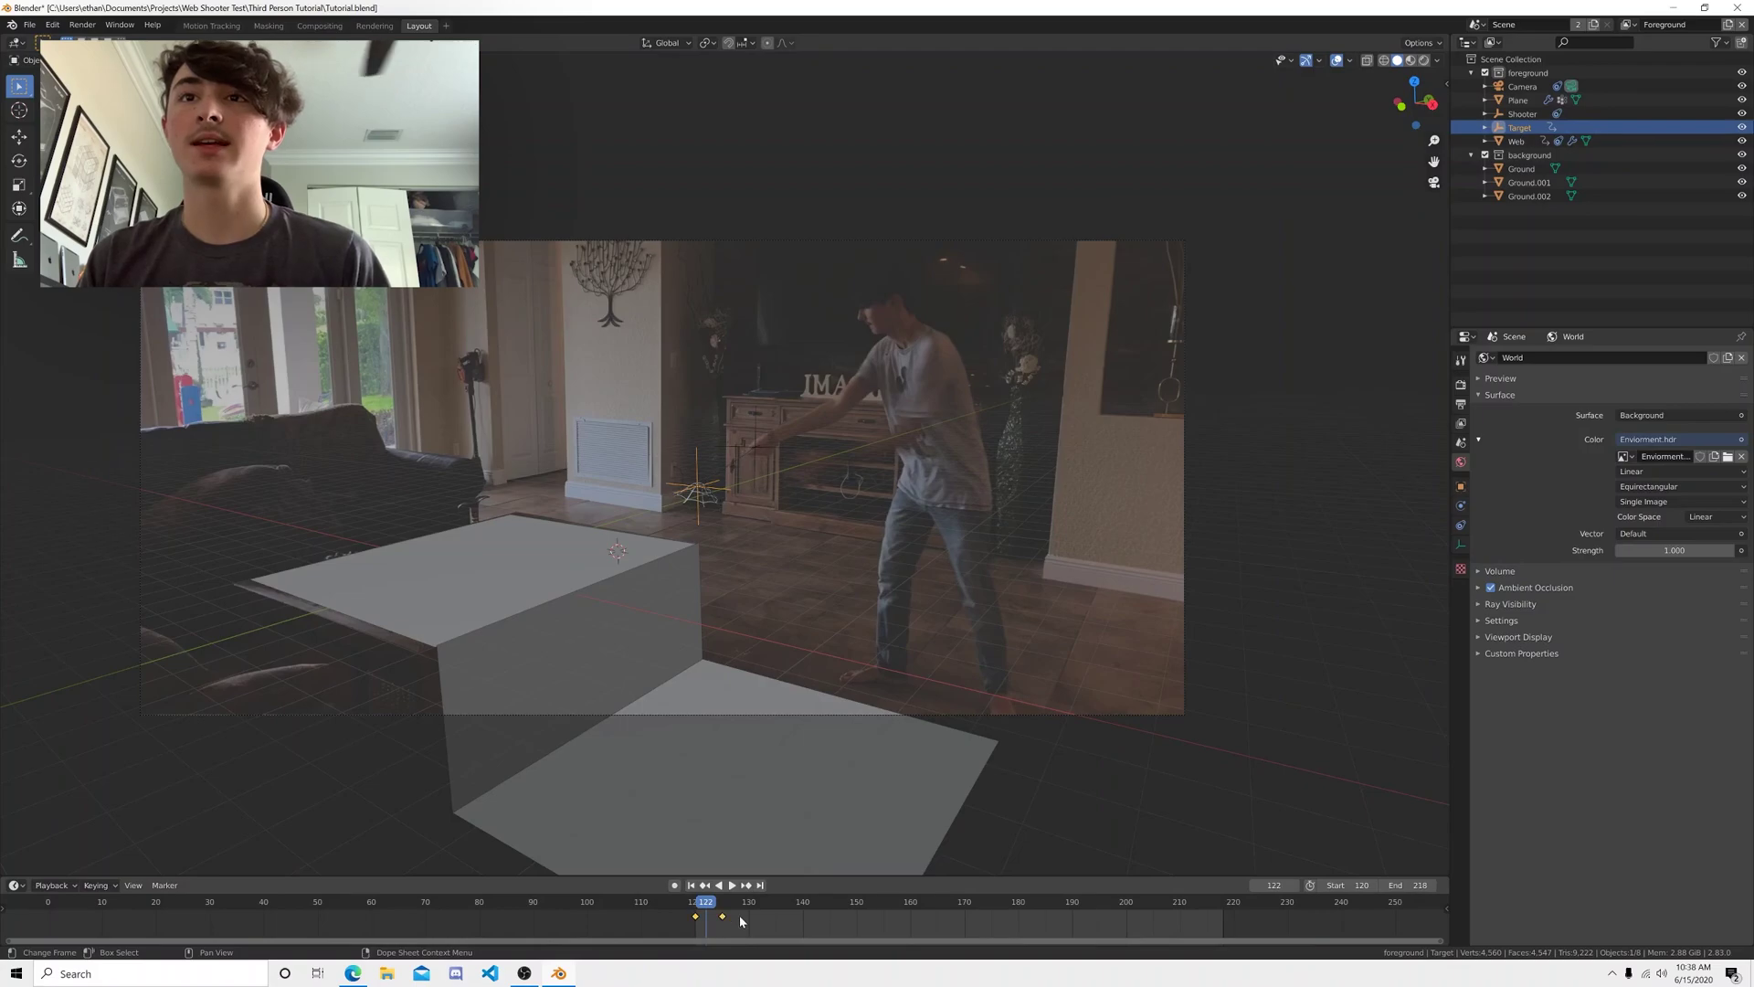
{"action": "key", "text": "v"}
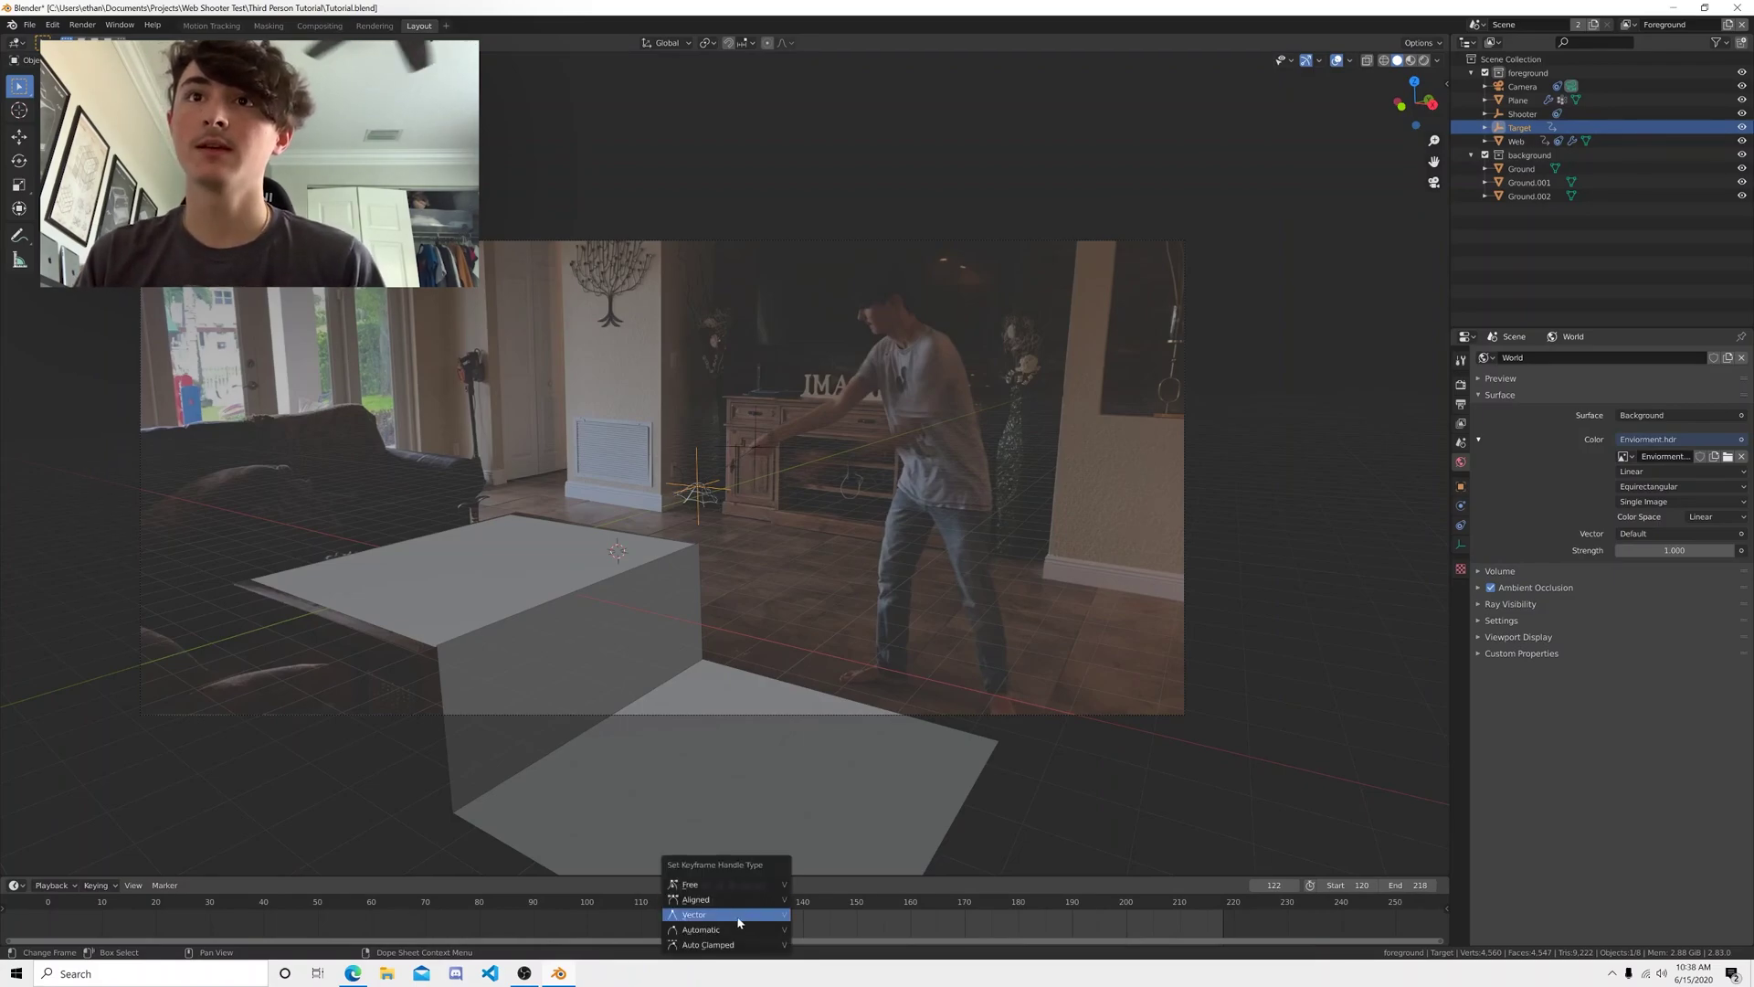
{"action": "left_click", "coordinate": [740, 914]}
- Enlarge the timeline, split the 3D viewport horizontally, and turn the new lower area into a Graph Editor showing the Target's transform channels
{"action": "left_click_drag", "start_coordinate": [644, 875], "coordinate": [636, 716]}
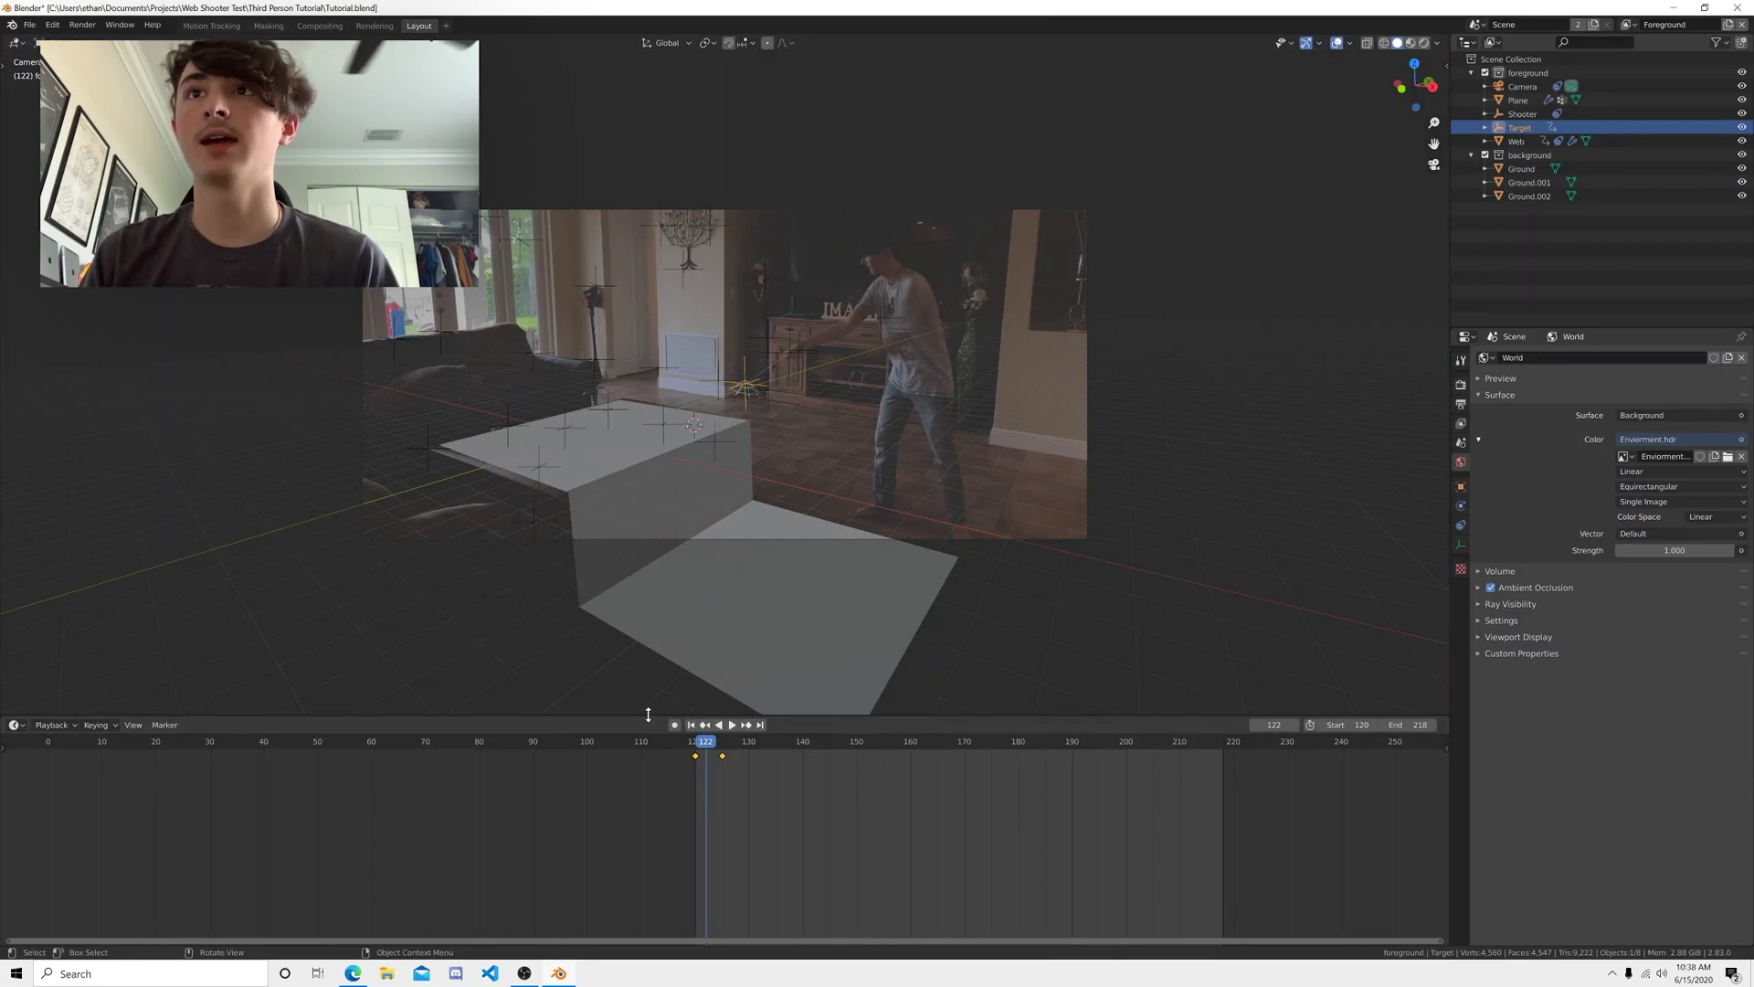
{"action": "right_click", "coordinate": [648, 714]}
{"action": "left_click", "coordinate": [639, 725]}
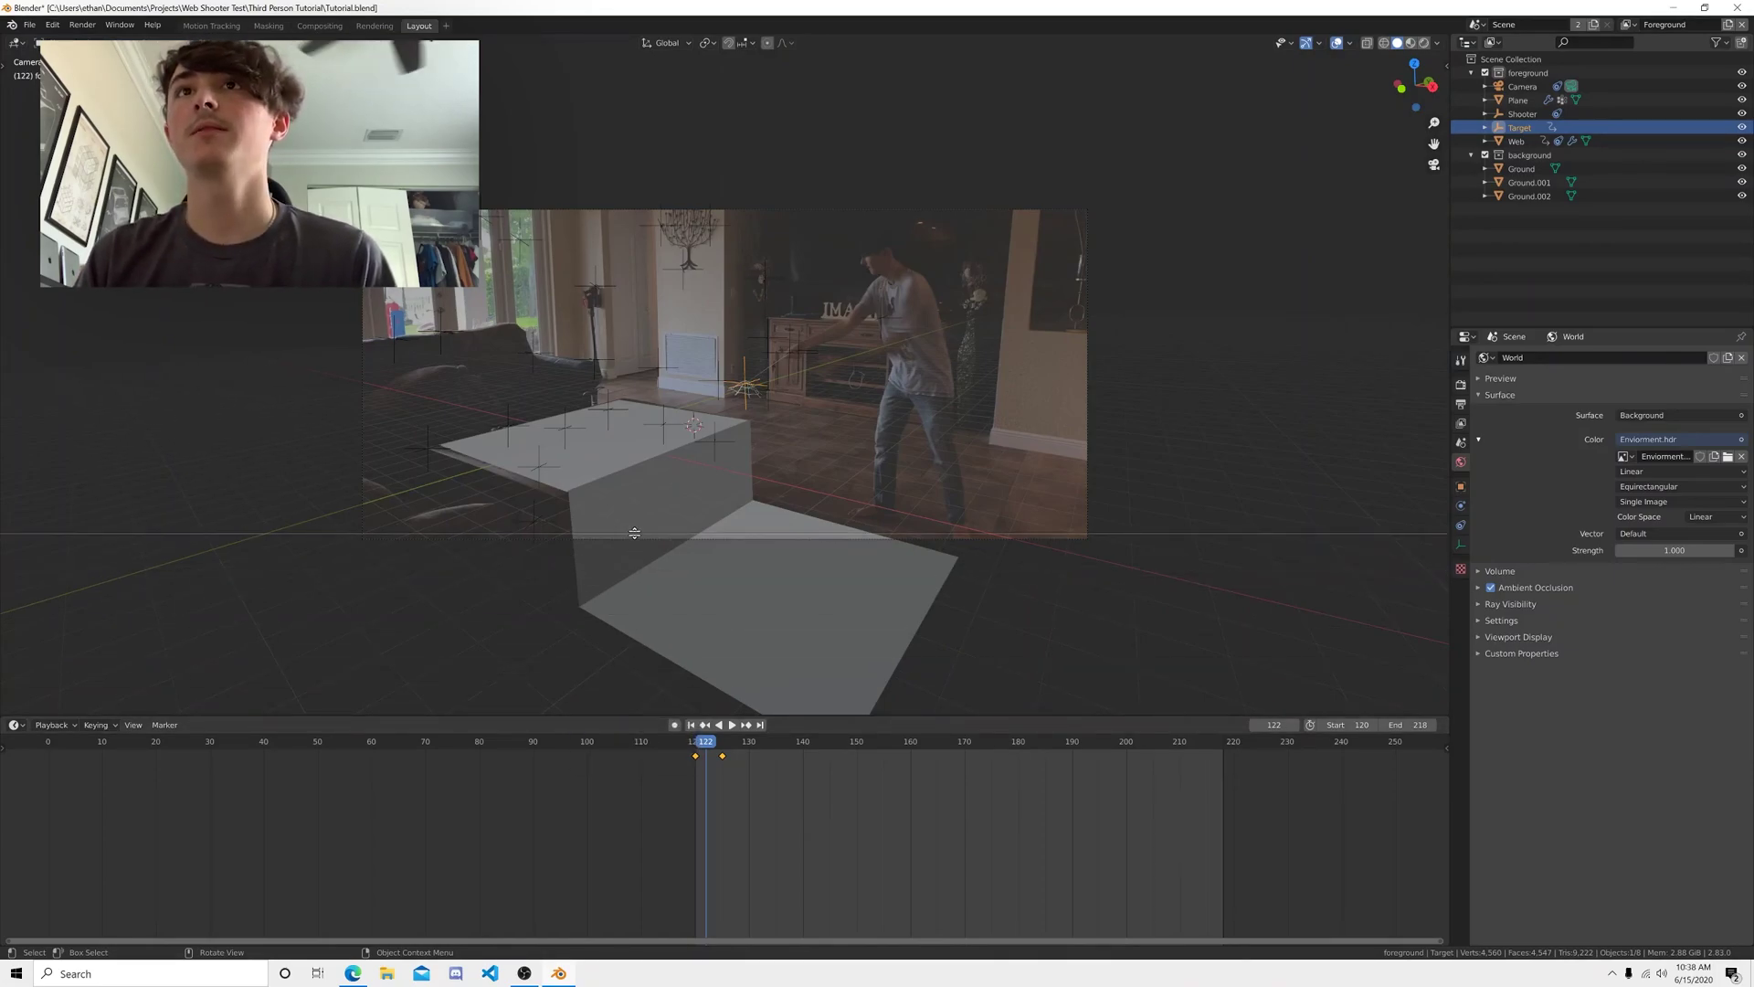
{"action": "left_click", "coordinate": [635, 533]}
{"action": "left_click", "coordinate": [15, 543]}
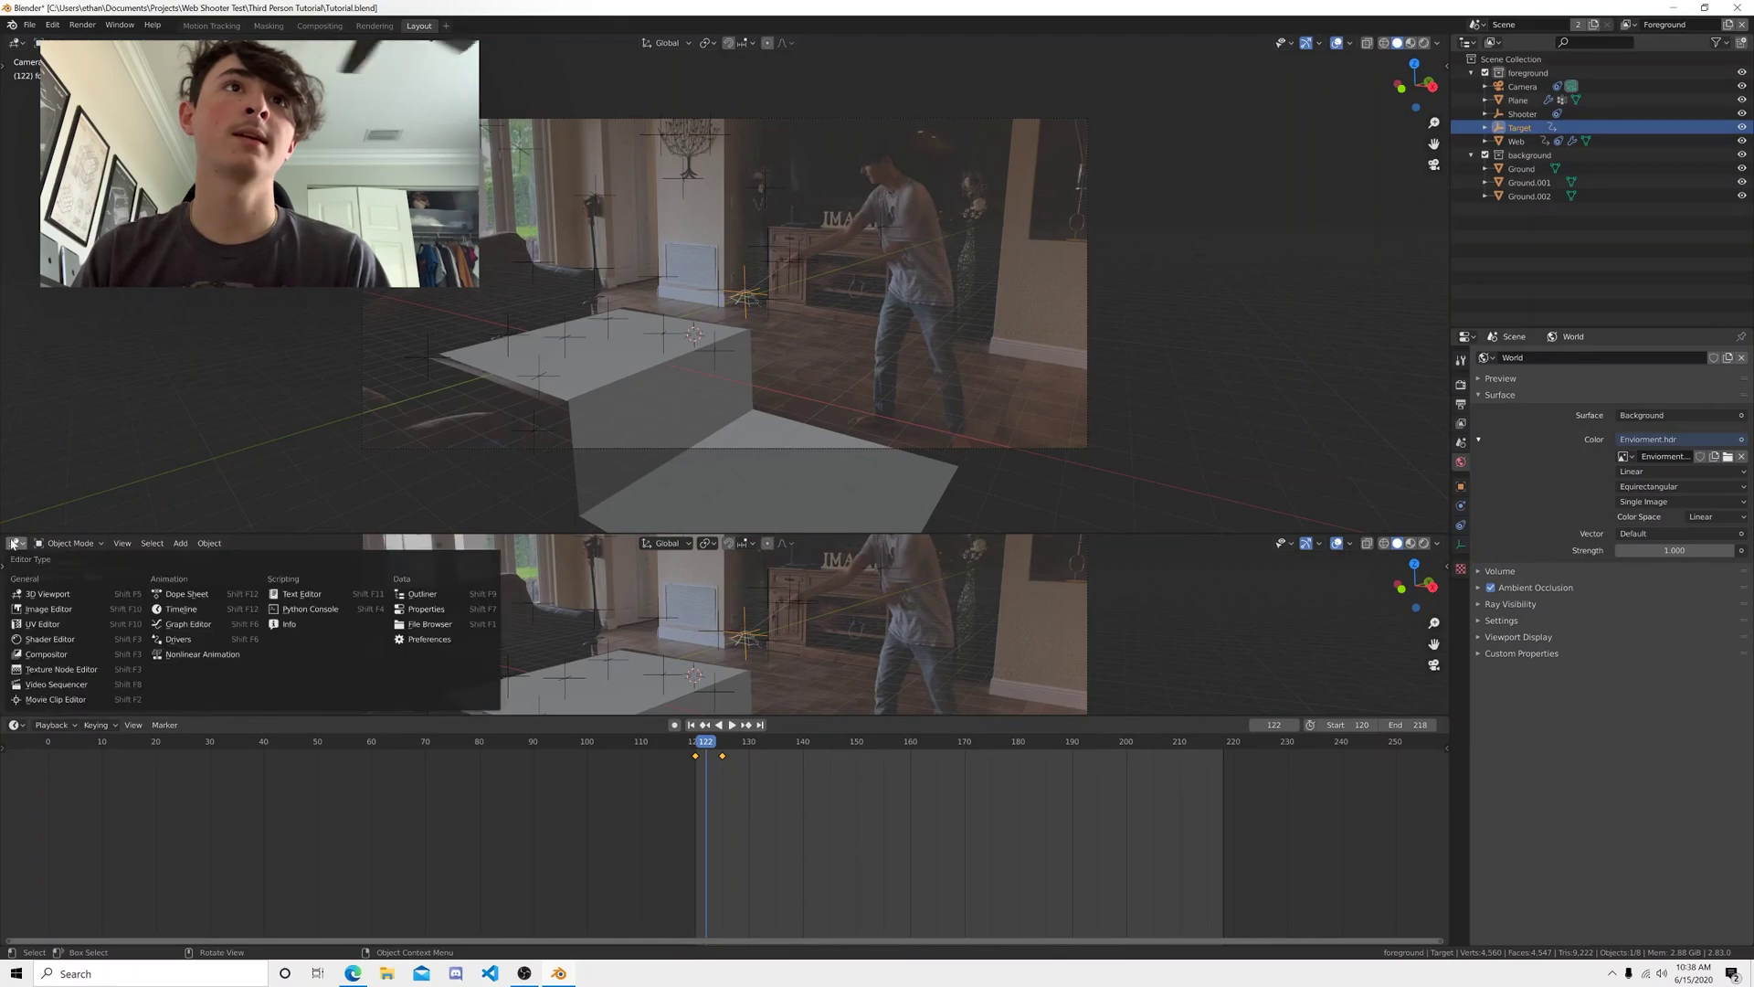
{"action": "left_click", "coordinate": [14, 543]}
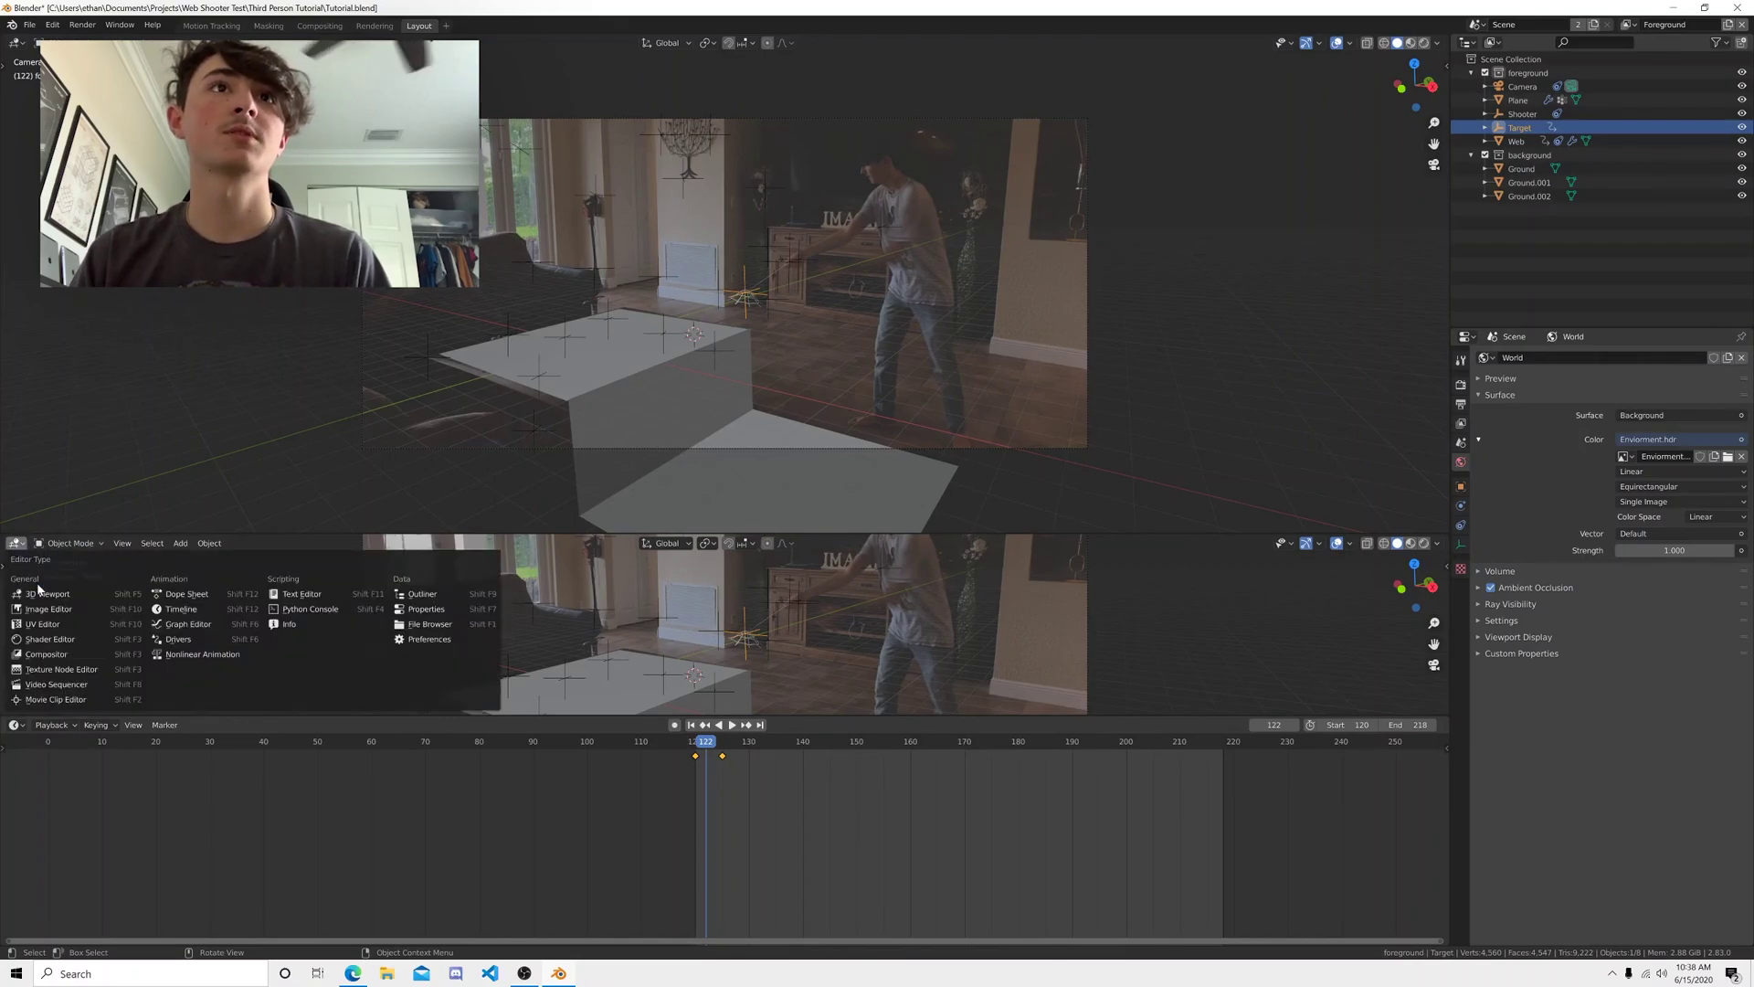
{"action": "left_click", "coordinate": [199, 619]}
{"action": "left_click", "coordinate": [13, 599]}
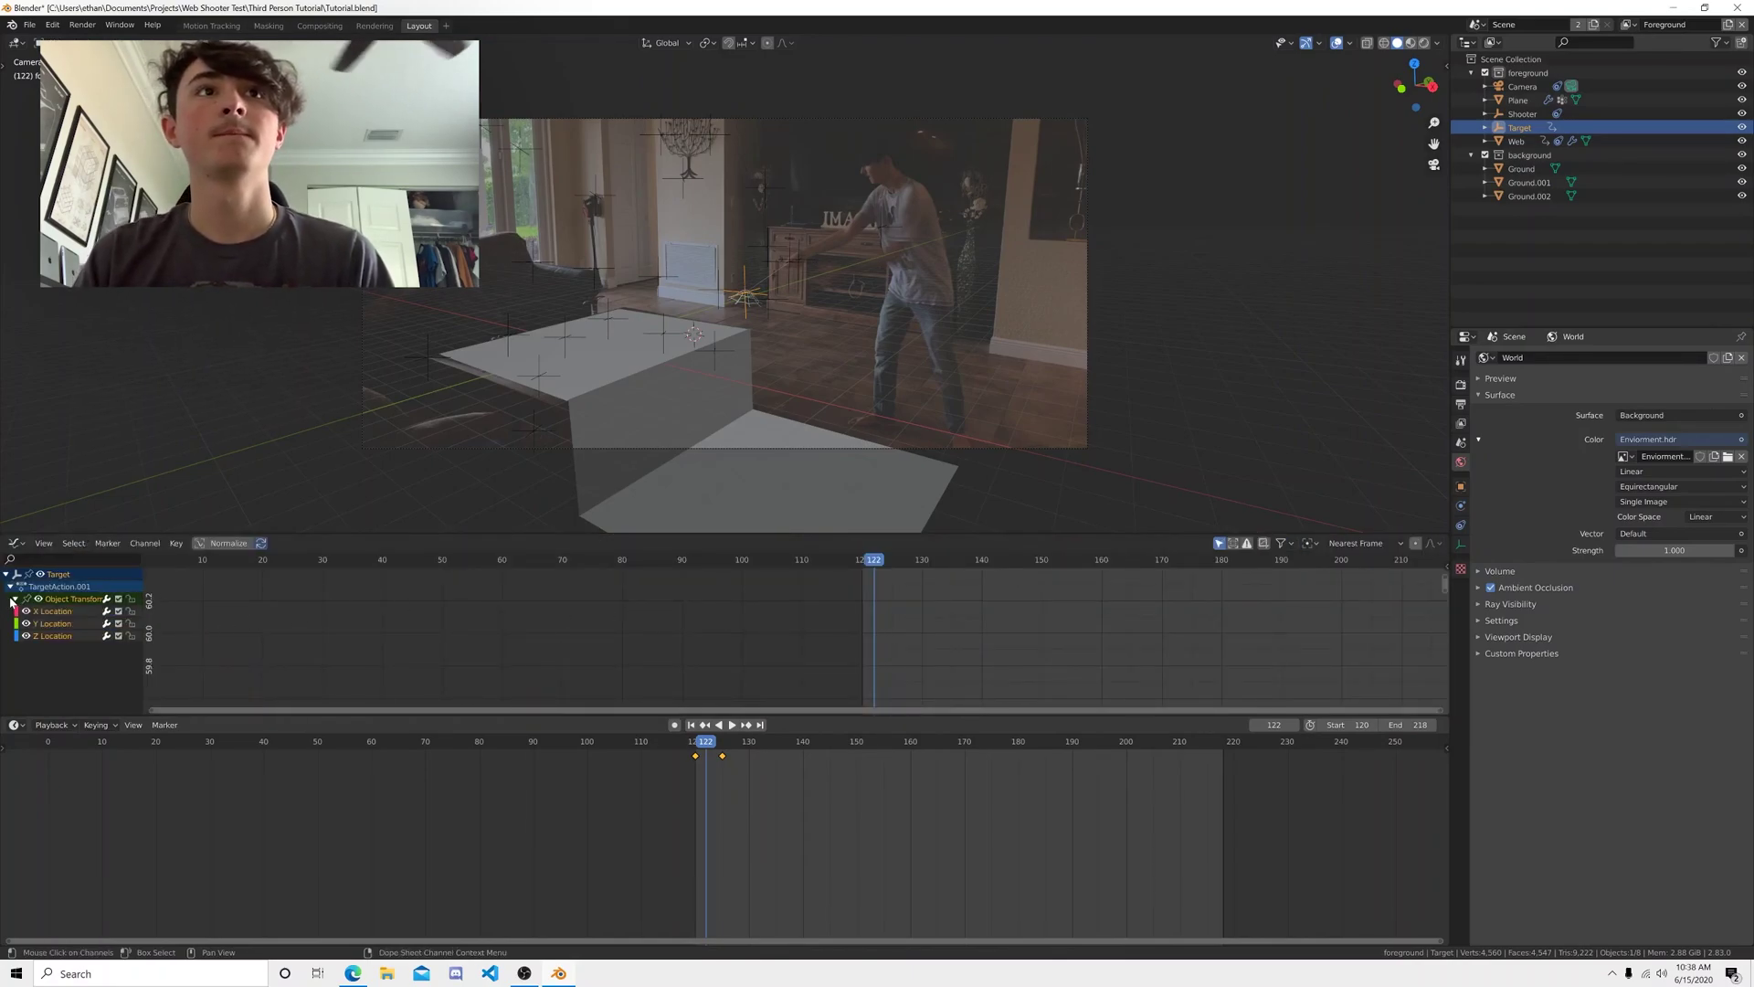
- Add a Noise modifier to the Target's X Location curve
{"action": "scroll", "coordinate": [757, 606], "scroll_direction": "down", "scroll_amount": 8}
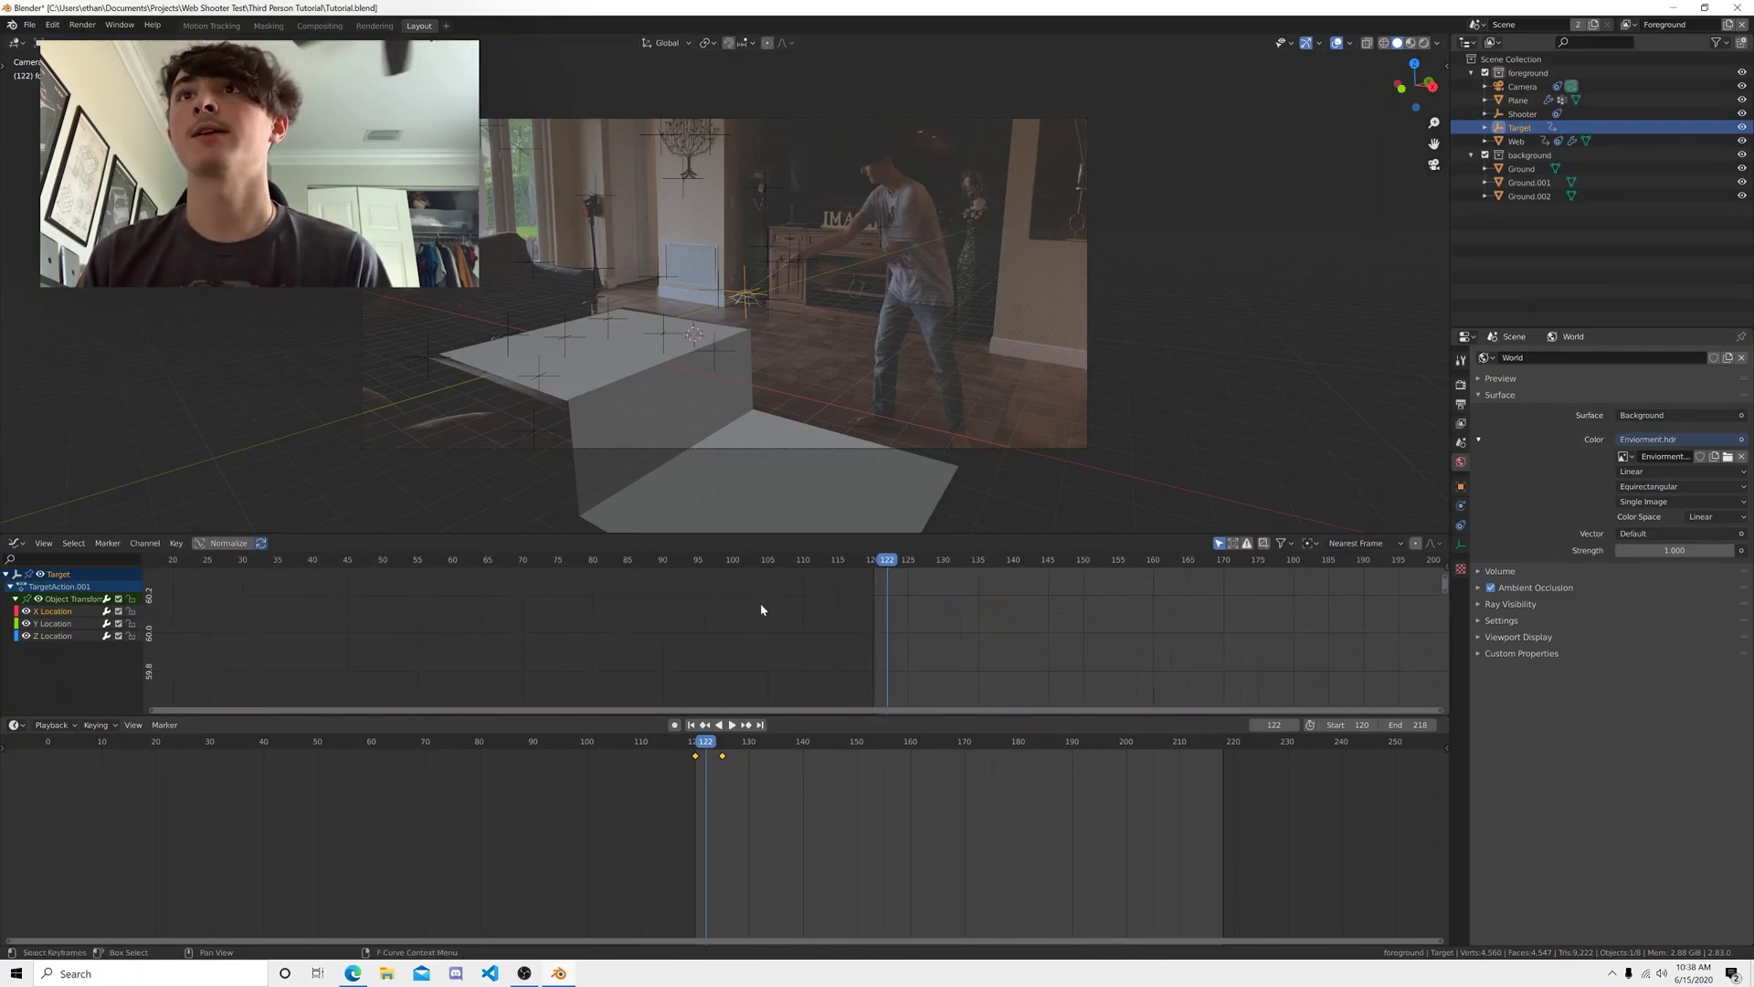
{"action": "scroll", "coordinate": [757, 606], "scroll_direction": "down", "scroll_amount": 16}
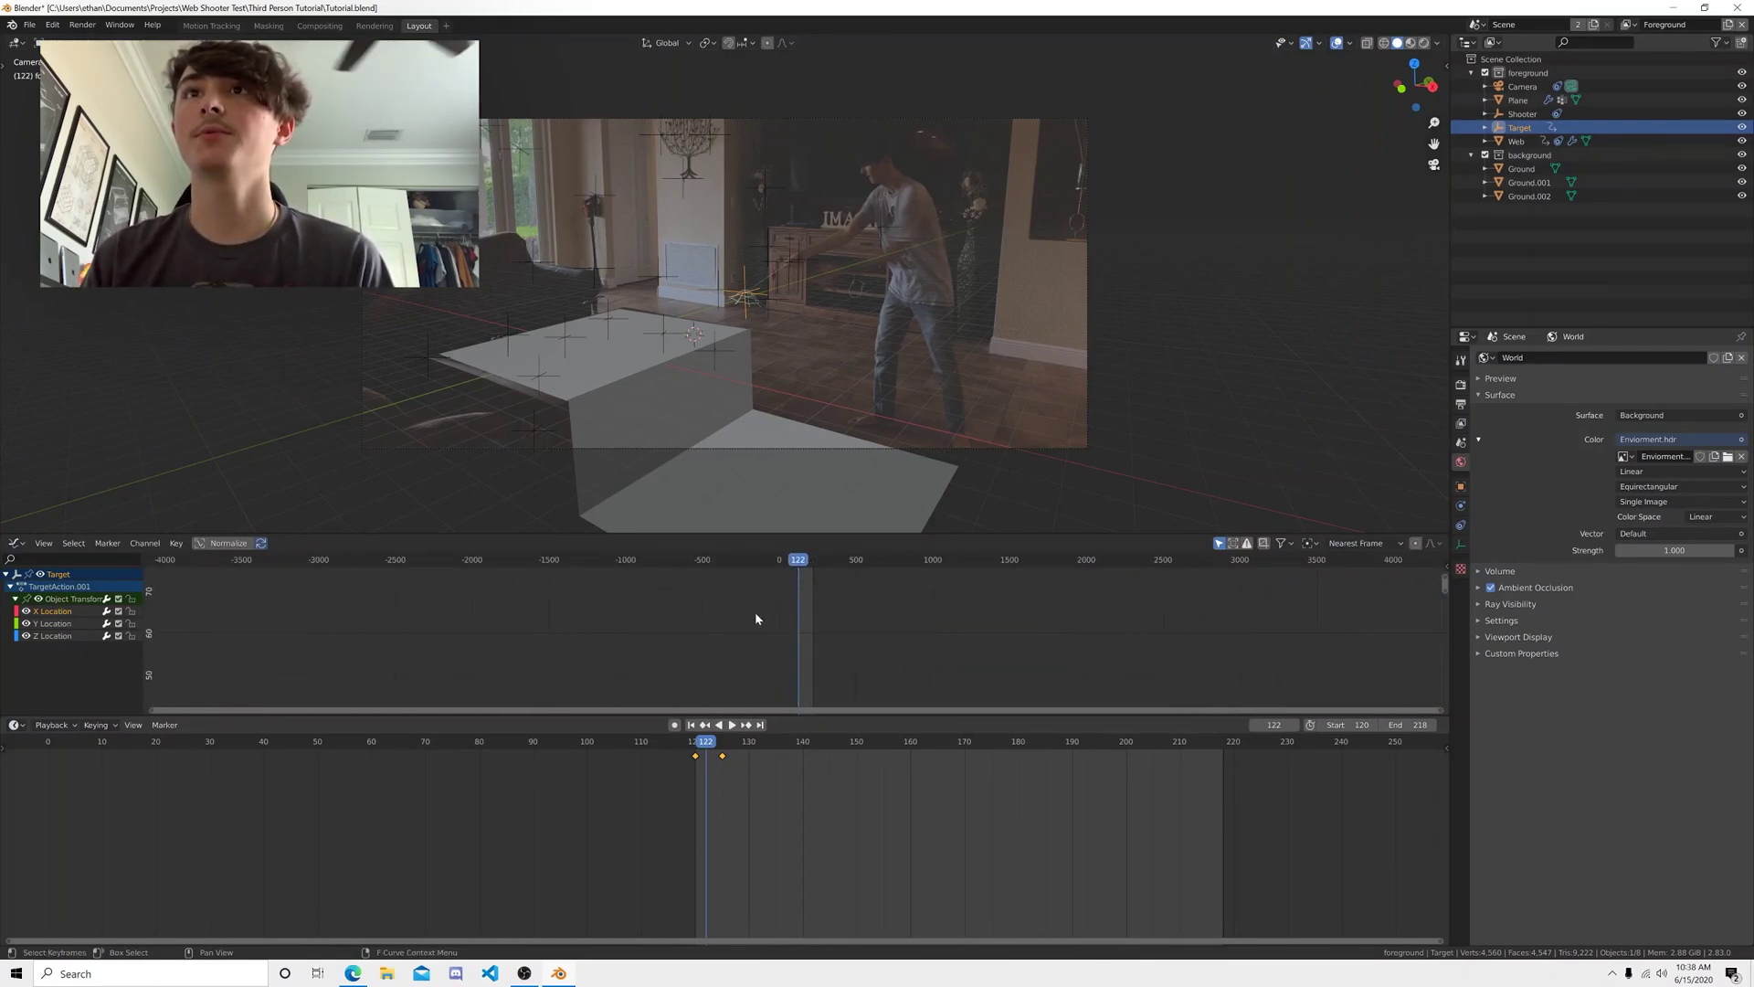
{"action": "middle_click_drag", "start_coordinate": [754, 610], "coordinate": [751, 652]}
{"action": "scroll", "coordinate": [758, 611], "scroll_direction": "up", "scroll_amount": 4}
{"action": "scroll", "coordinate": [731, 647], "scroll_direction": "up", "scroll_amount": 5}
{"action": "middle_click_drag", "start_coordinate": [561, 659], "coordinate": [804, 567]}
{"action": "scroll", "coordinate": [784, 642], "scroll_direction": "up", "scroll_amount": 2}
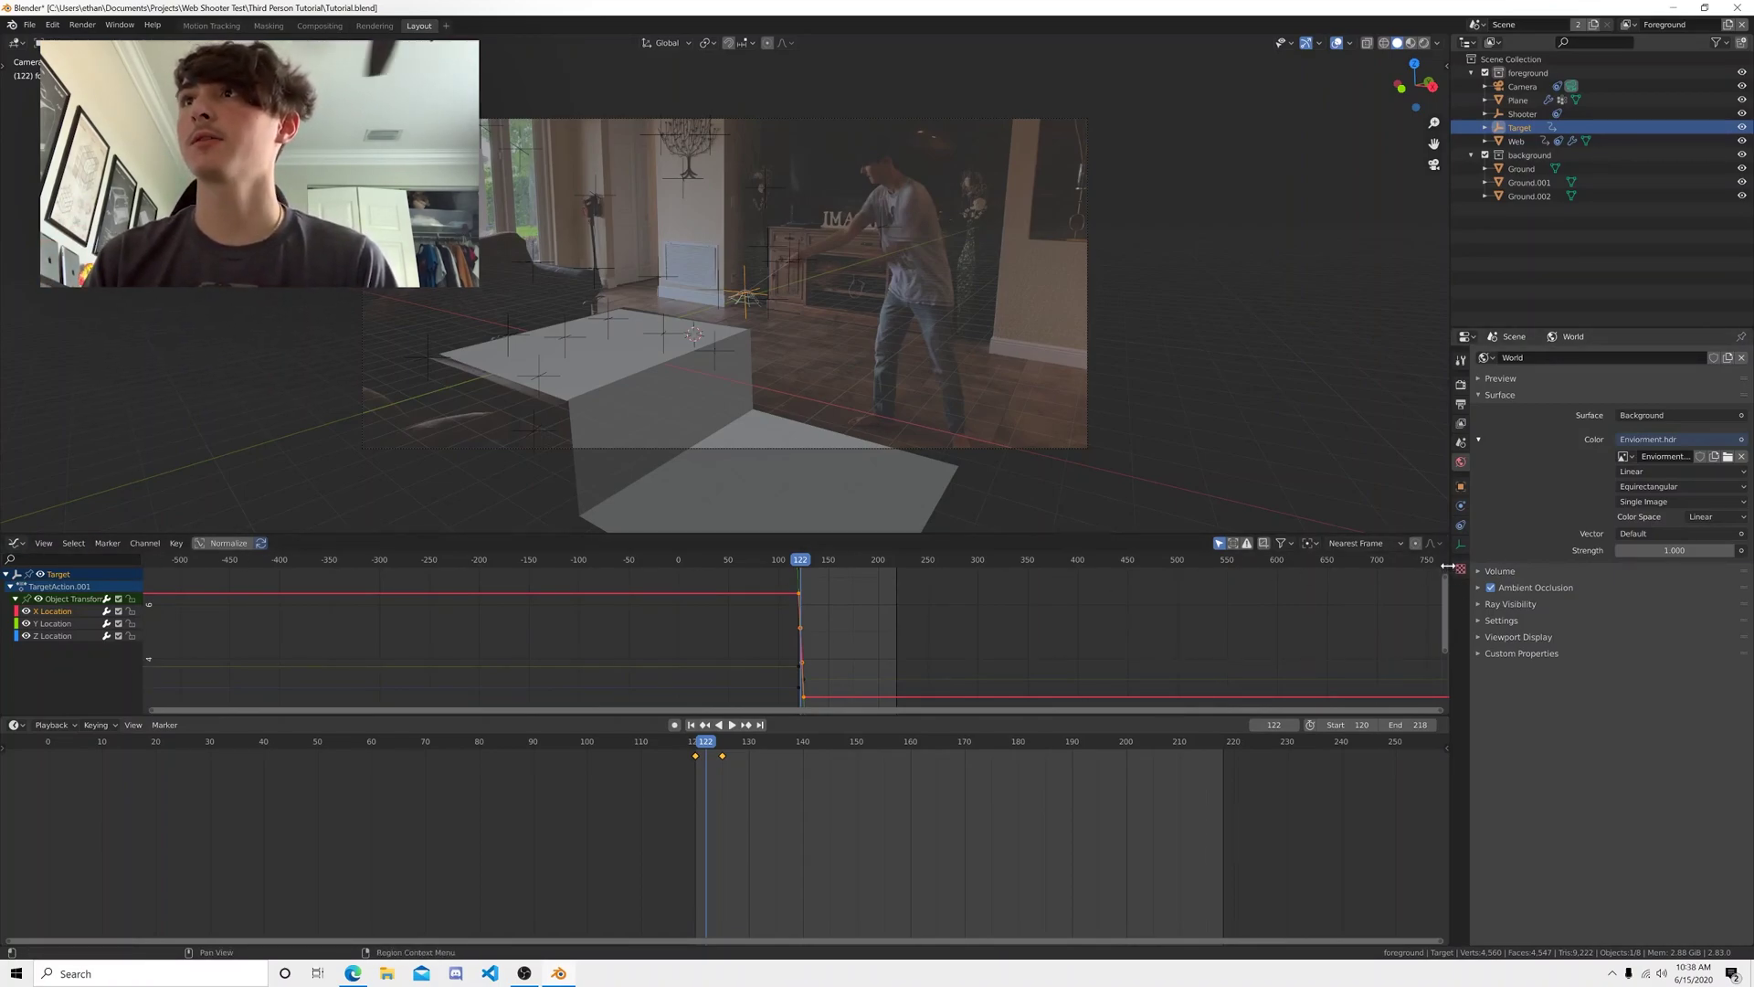
{"action": "key", "text": "n"}
{"action": "left_click", "coordinate": [1442, 610]}
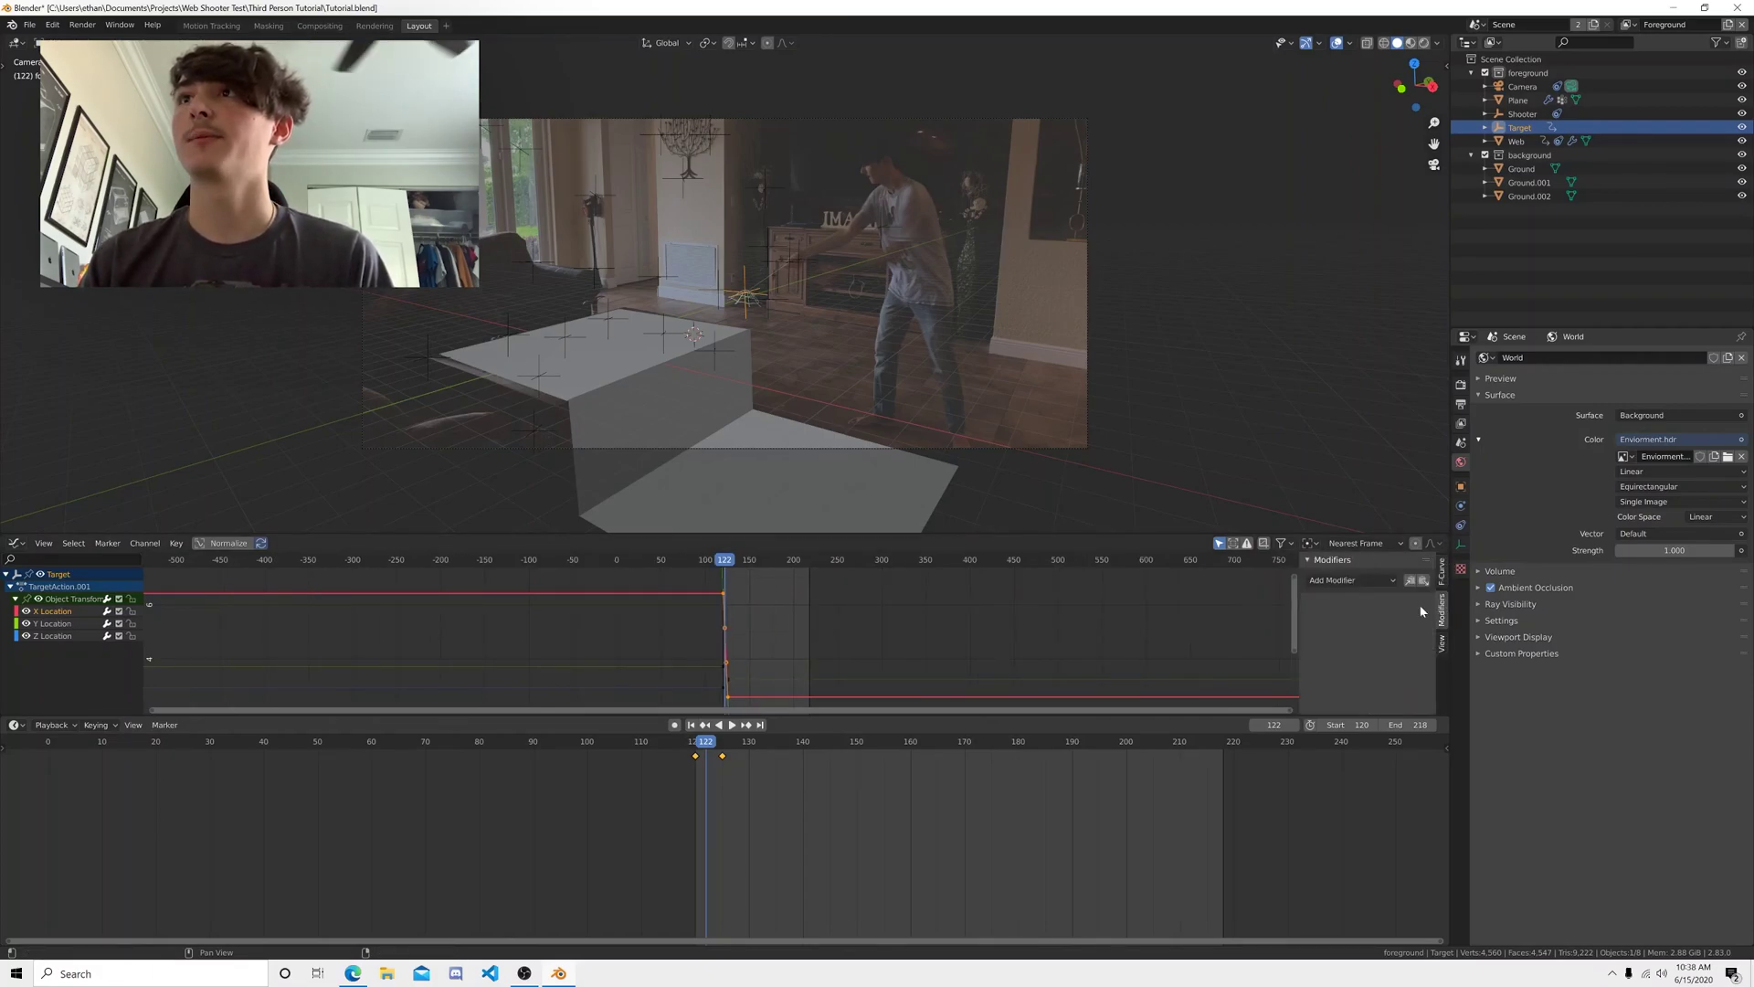
{"action": "left_click", "coordinate": [1334, 589]}
{"action": "left_click", "coordinate": [1344, 650]}
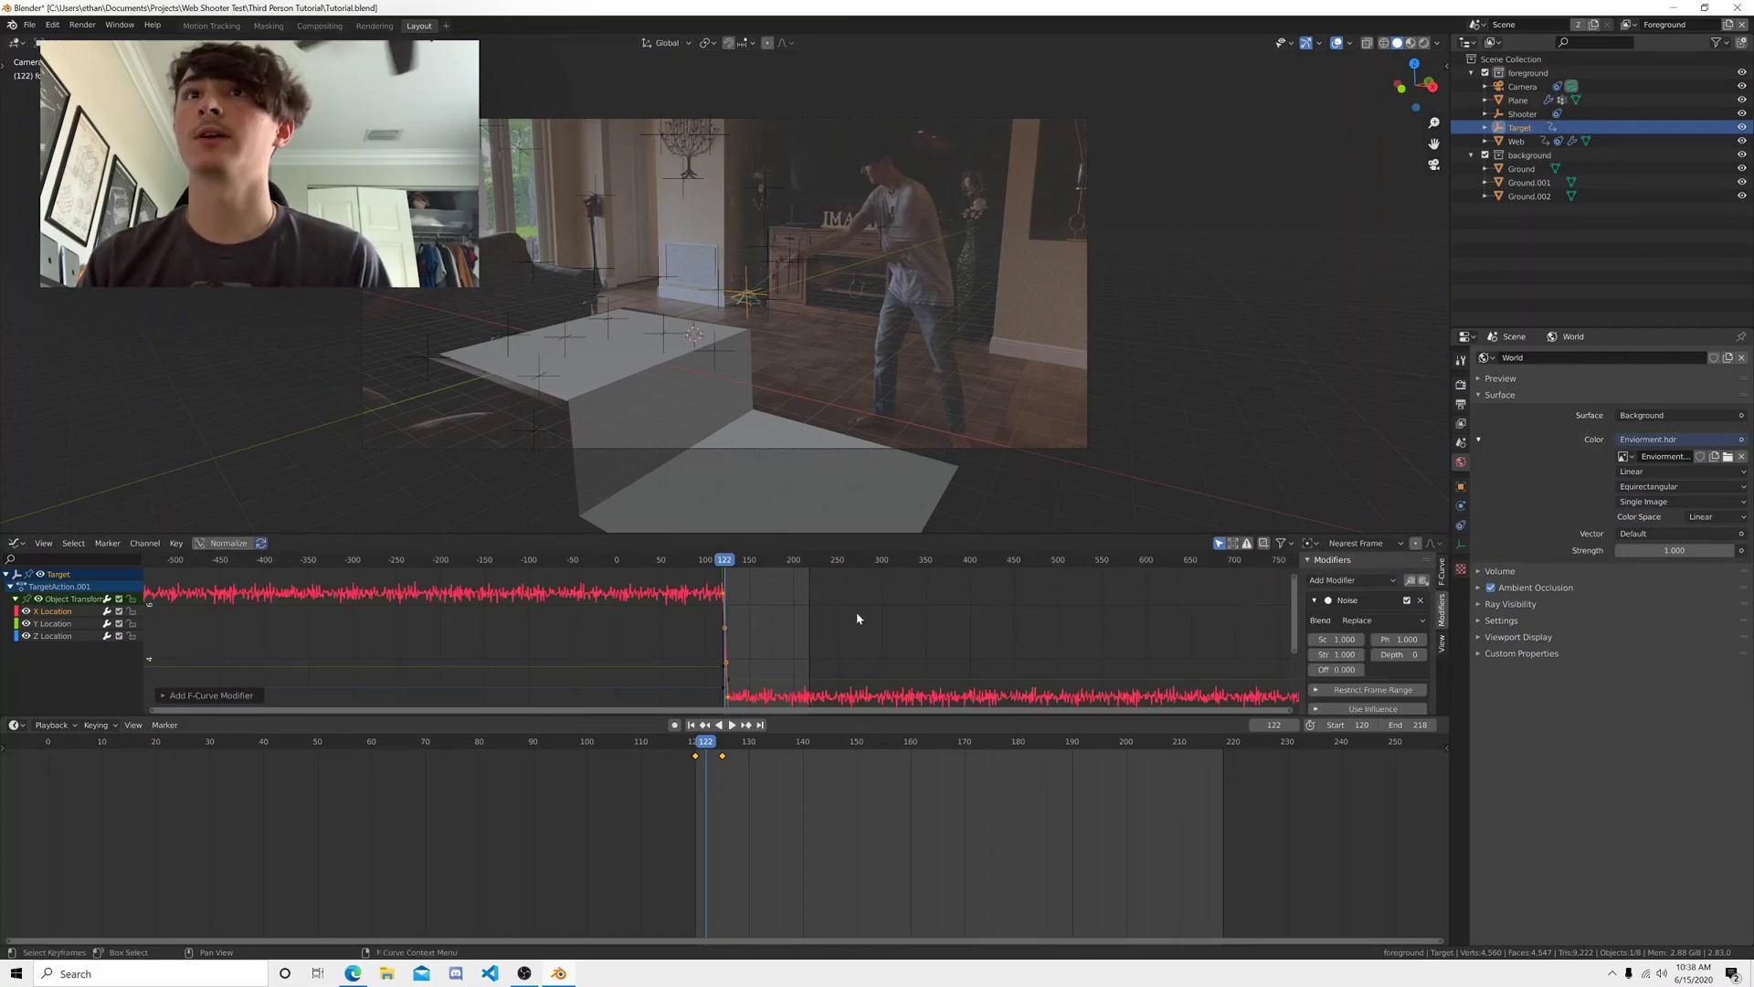
- Preview the shake and restrict the X Location noise to the frame range 119.6 to 127.2
{"action": "left_click_drag", "start_coordinate": [717, 561], "coordinate": [724, 597]}
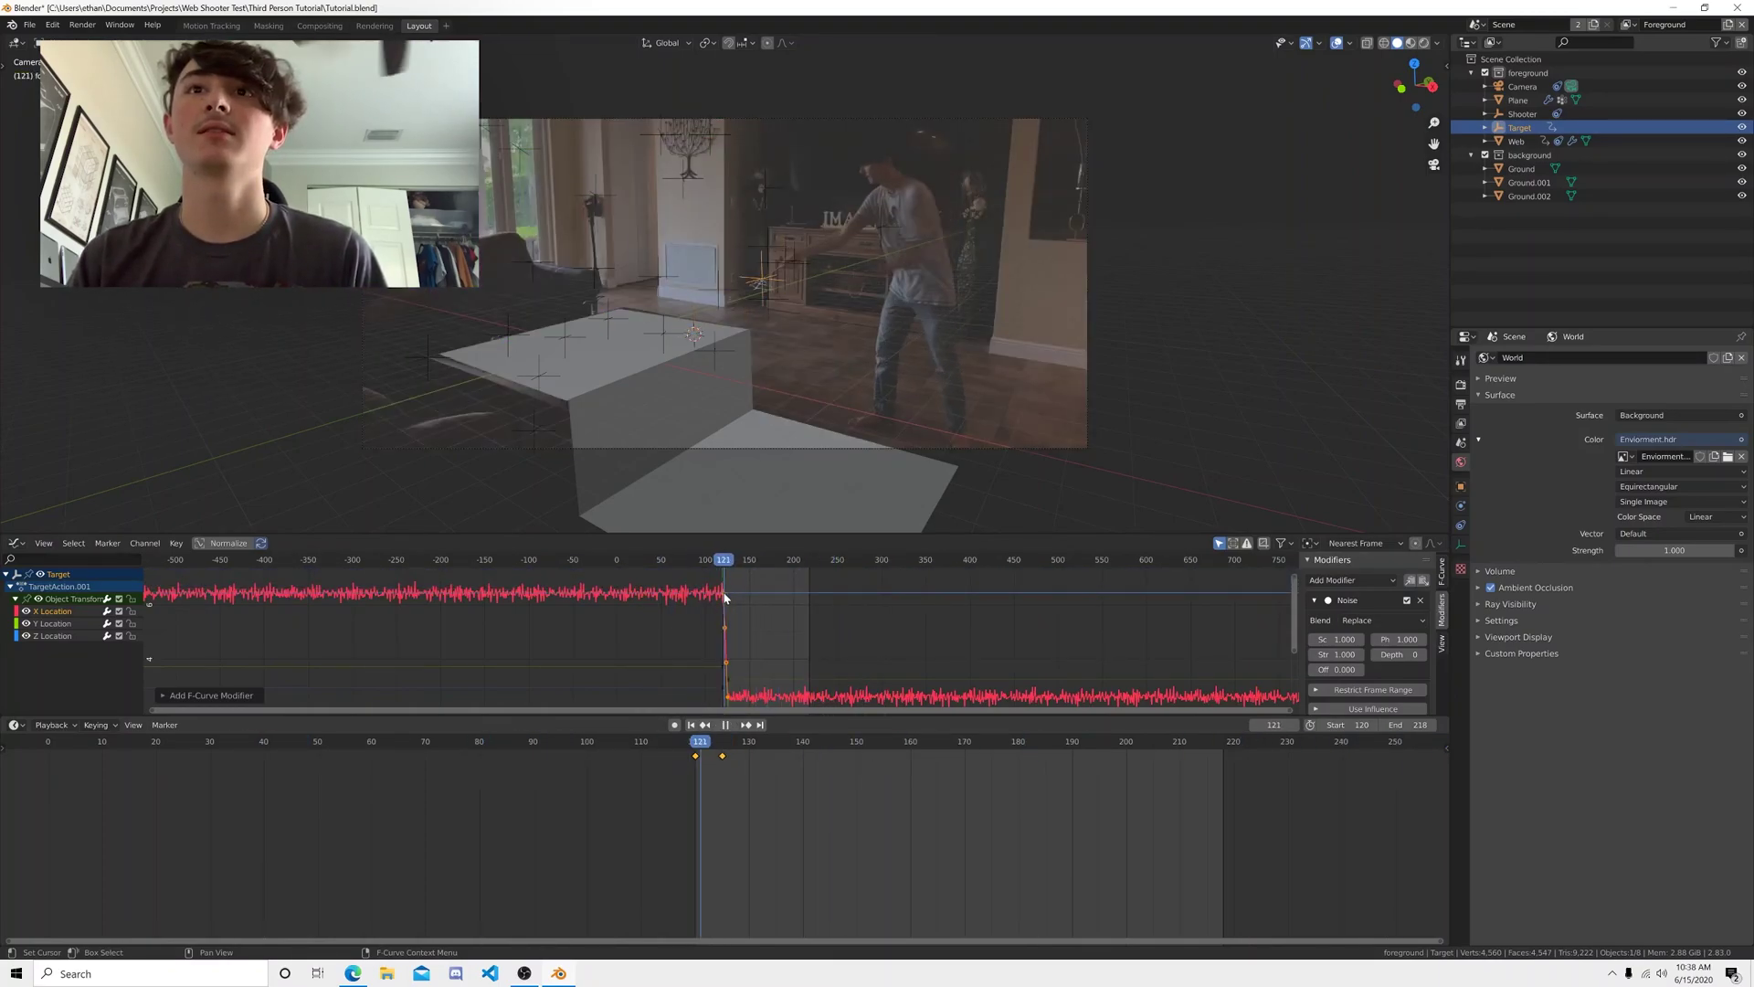
{"action": "key", "text": "Escape"}
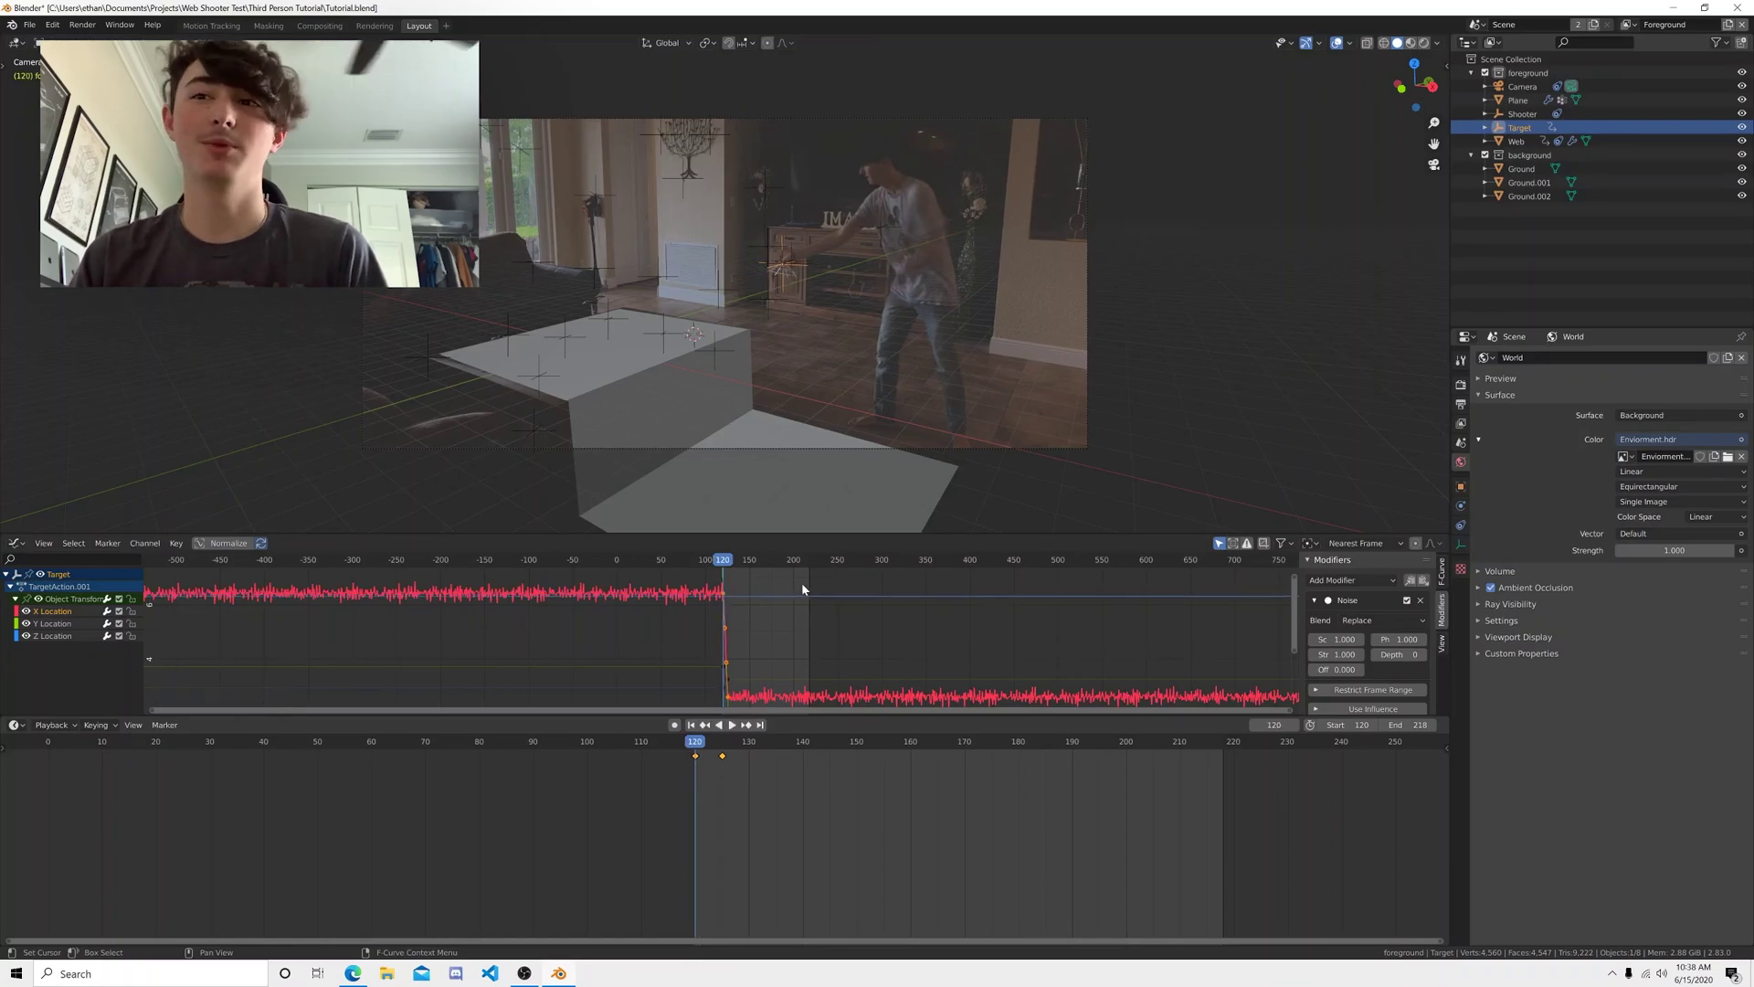
{"action": "left_click", "coordinate": [1343, 689]}
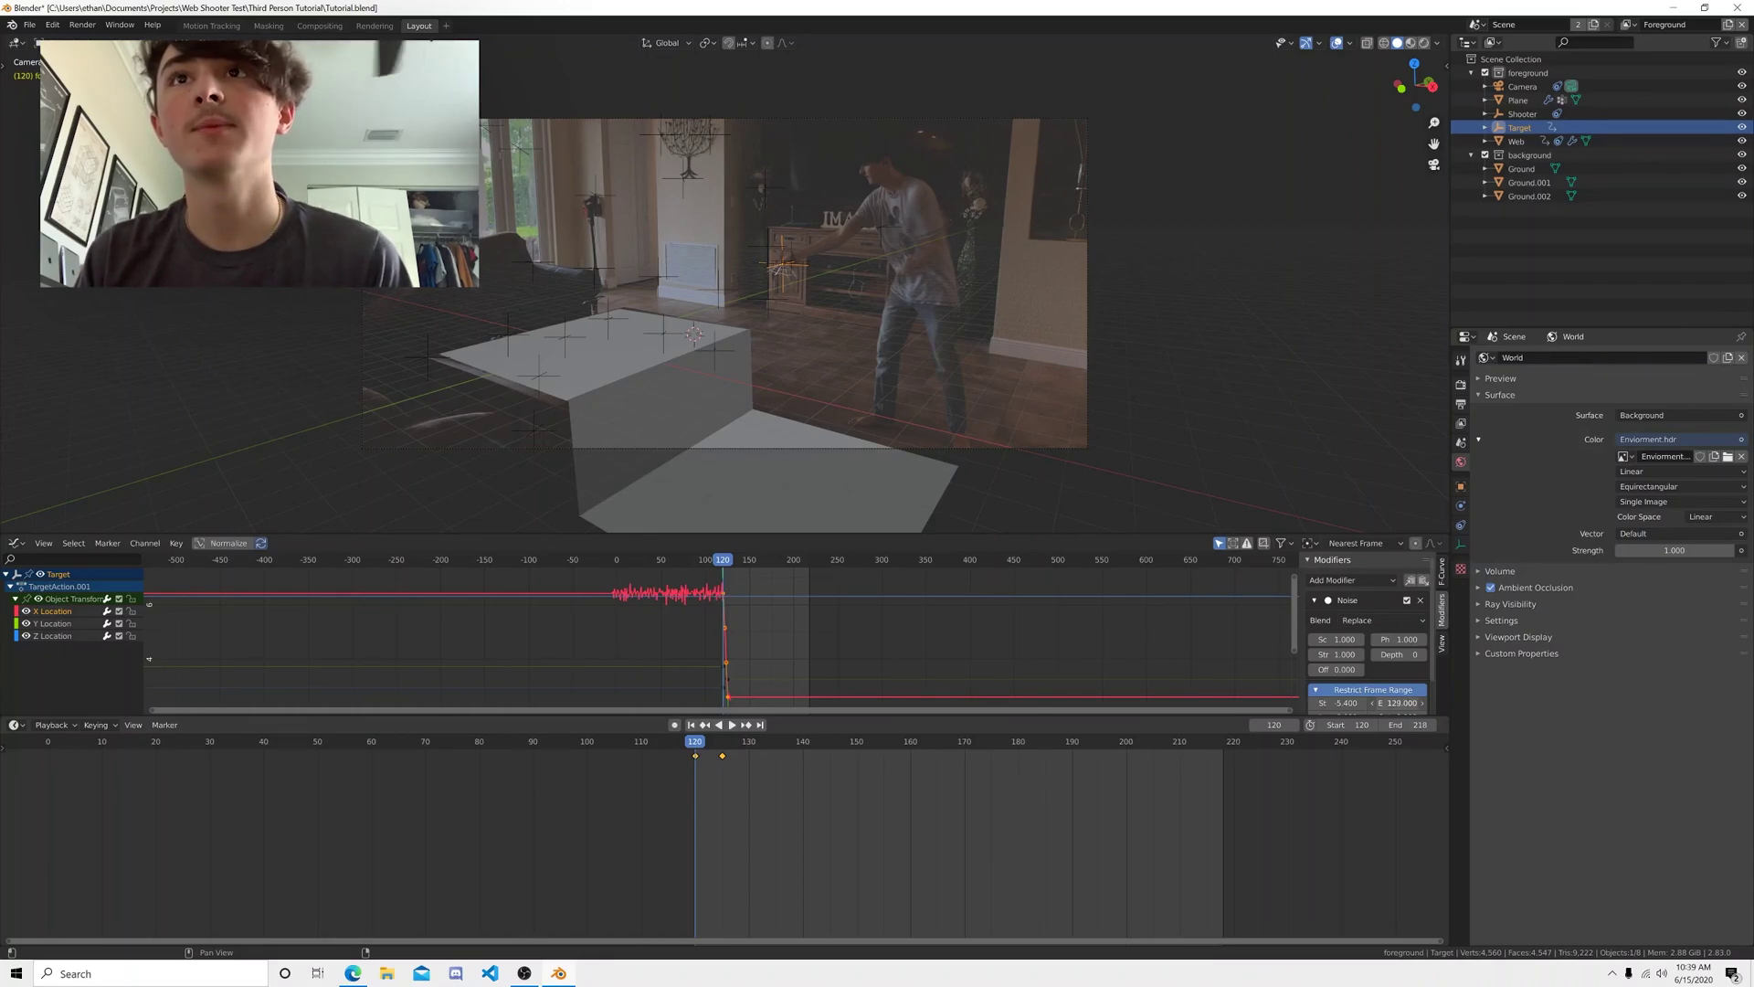
{"action": "scroll", "coordinate": [710, 656], "scroll_direction": "up", "scroll_amount": 2}
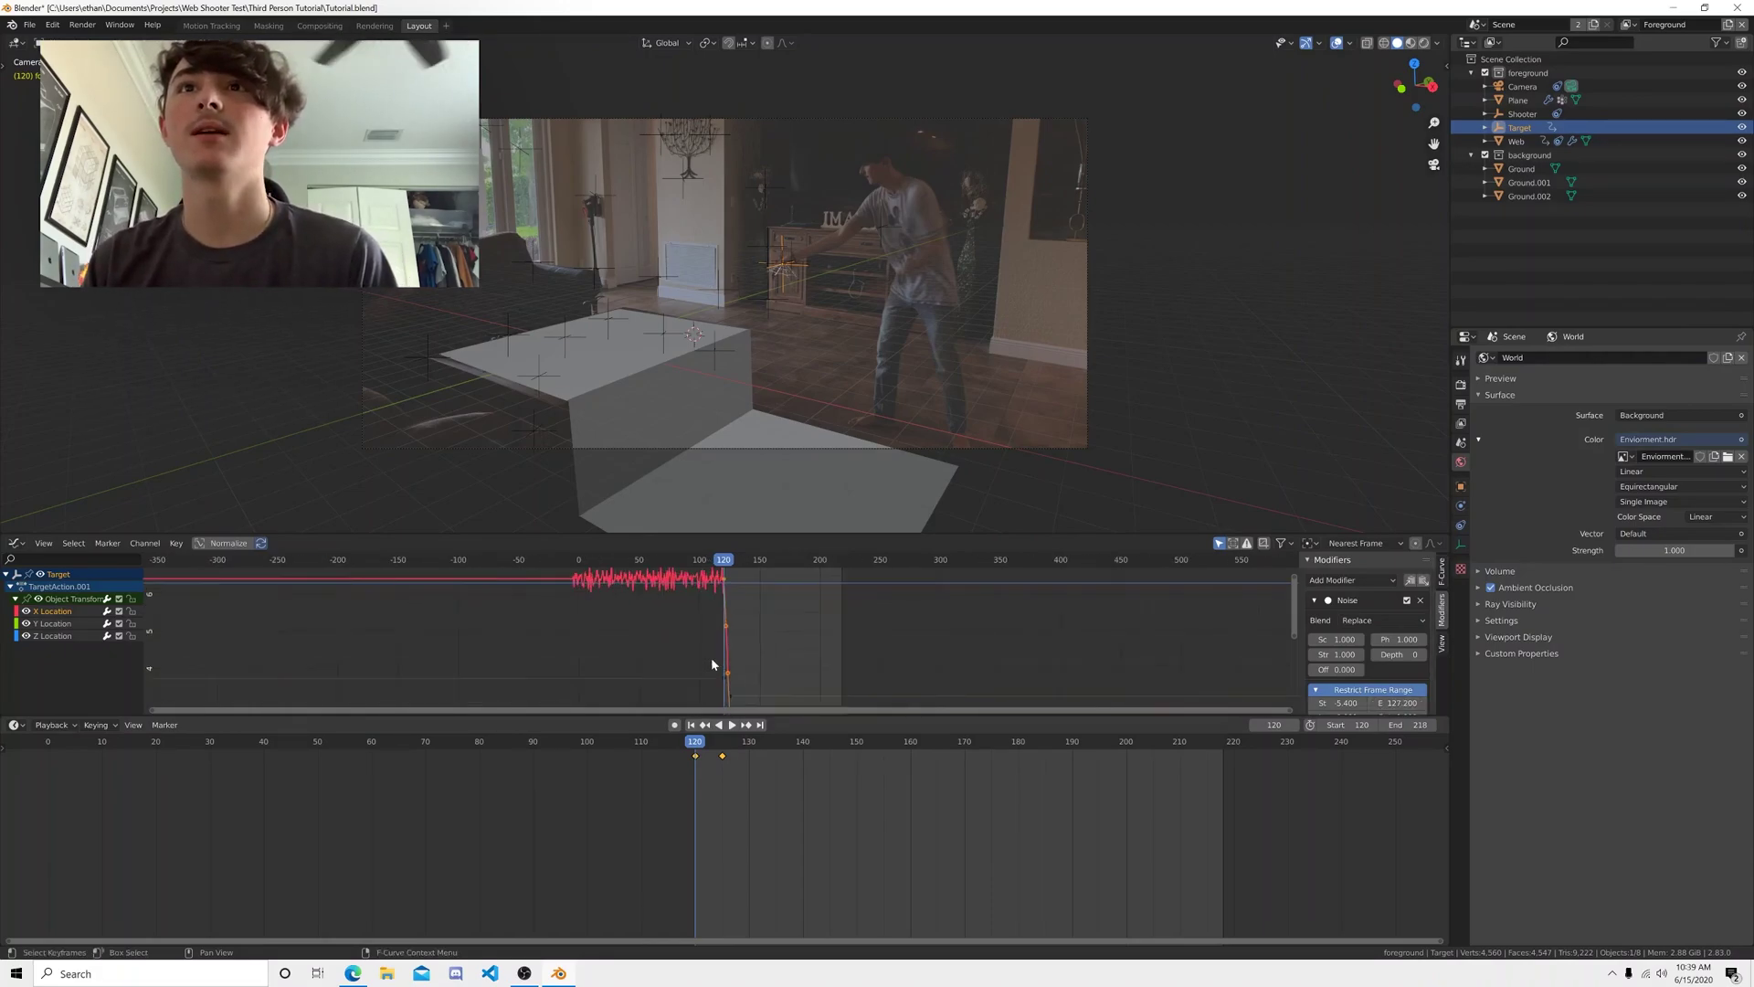
{"action": "middle_click_drag", "start_coordinate": [802, 660], "coordinate": [832, 682]}
{"action": "left_click_drag", "start_coordinate": [1339, 703], "coordinate": [1407, 703]}
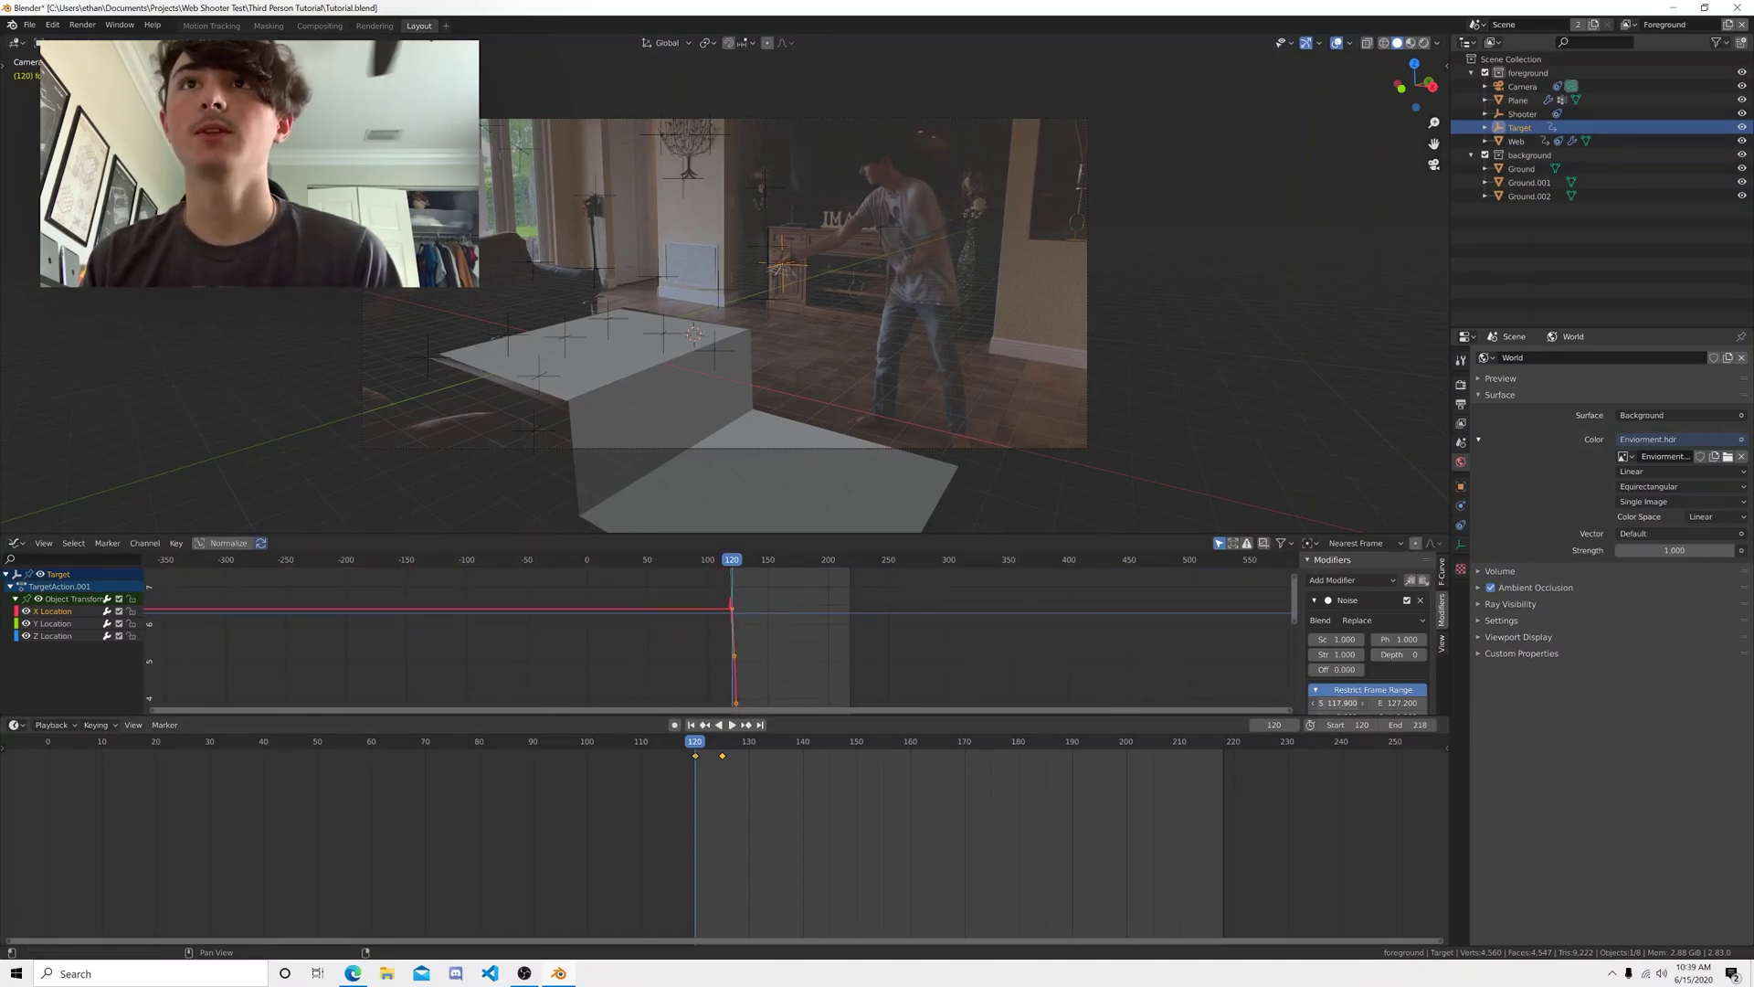
{"action": "scroll", "coordinate": [667, 621], "scroll_direction": "down", "scroll_amount": 1}
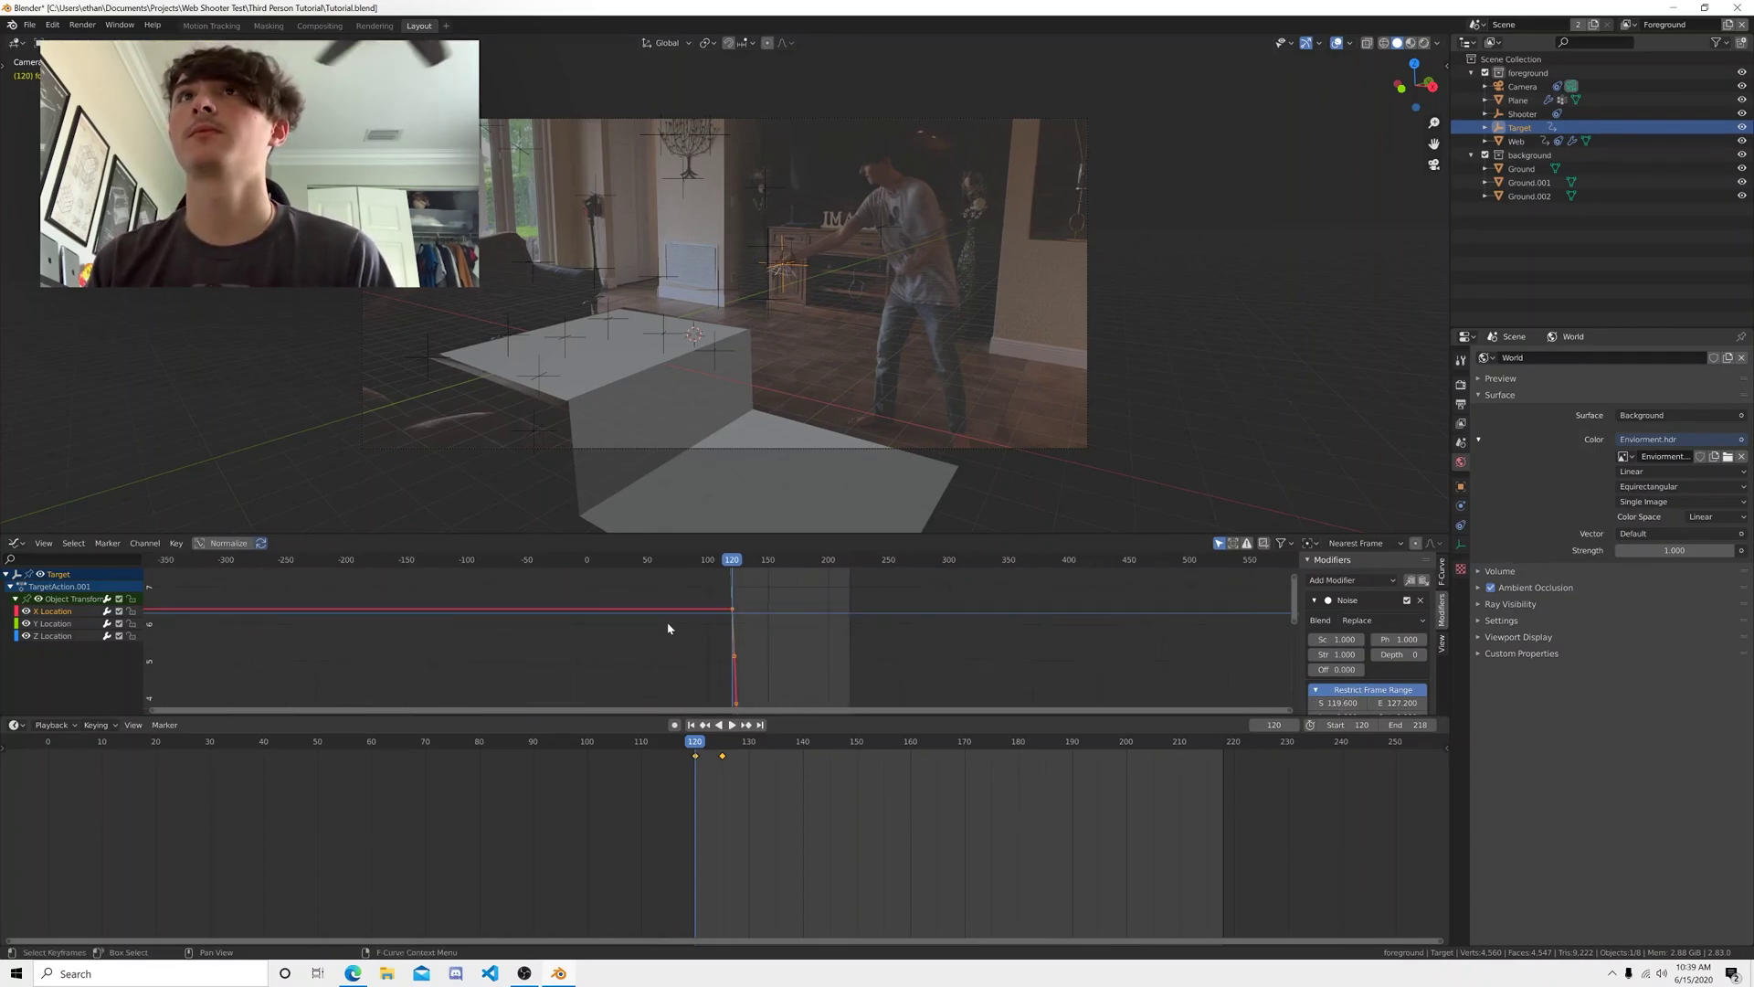
- Play back the Target's shake and set the end of the X Location noise range to 126.15
{"action": "left_click", "coordinate": [721, 562]}
{"action": "key", "text": "space"}
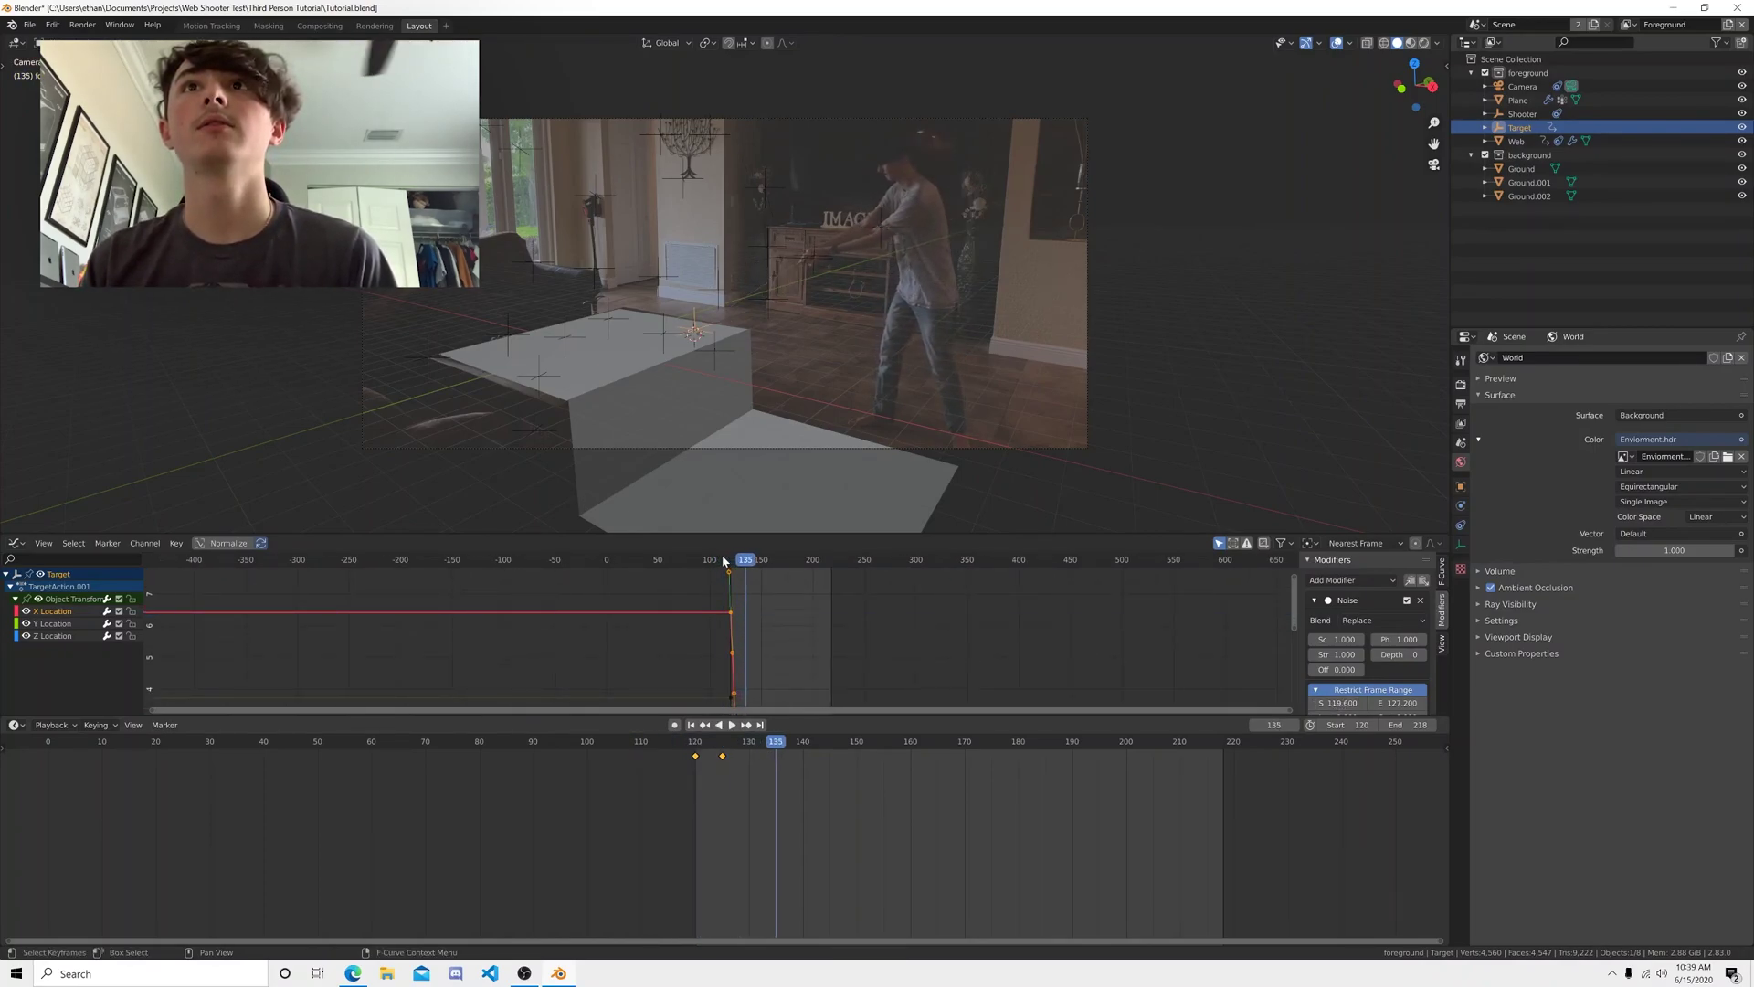
{"action": "left_click", "coordinate": [728, 563]}
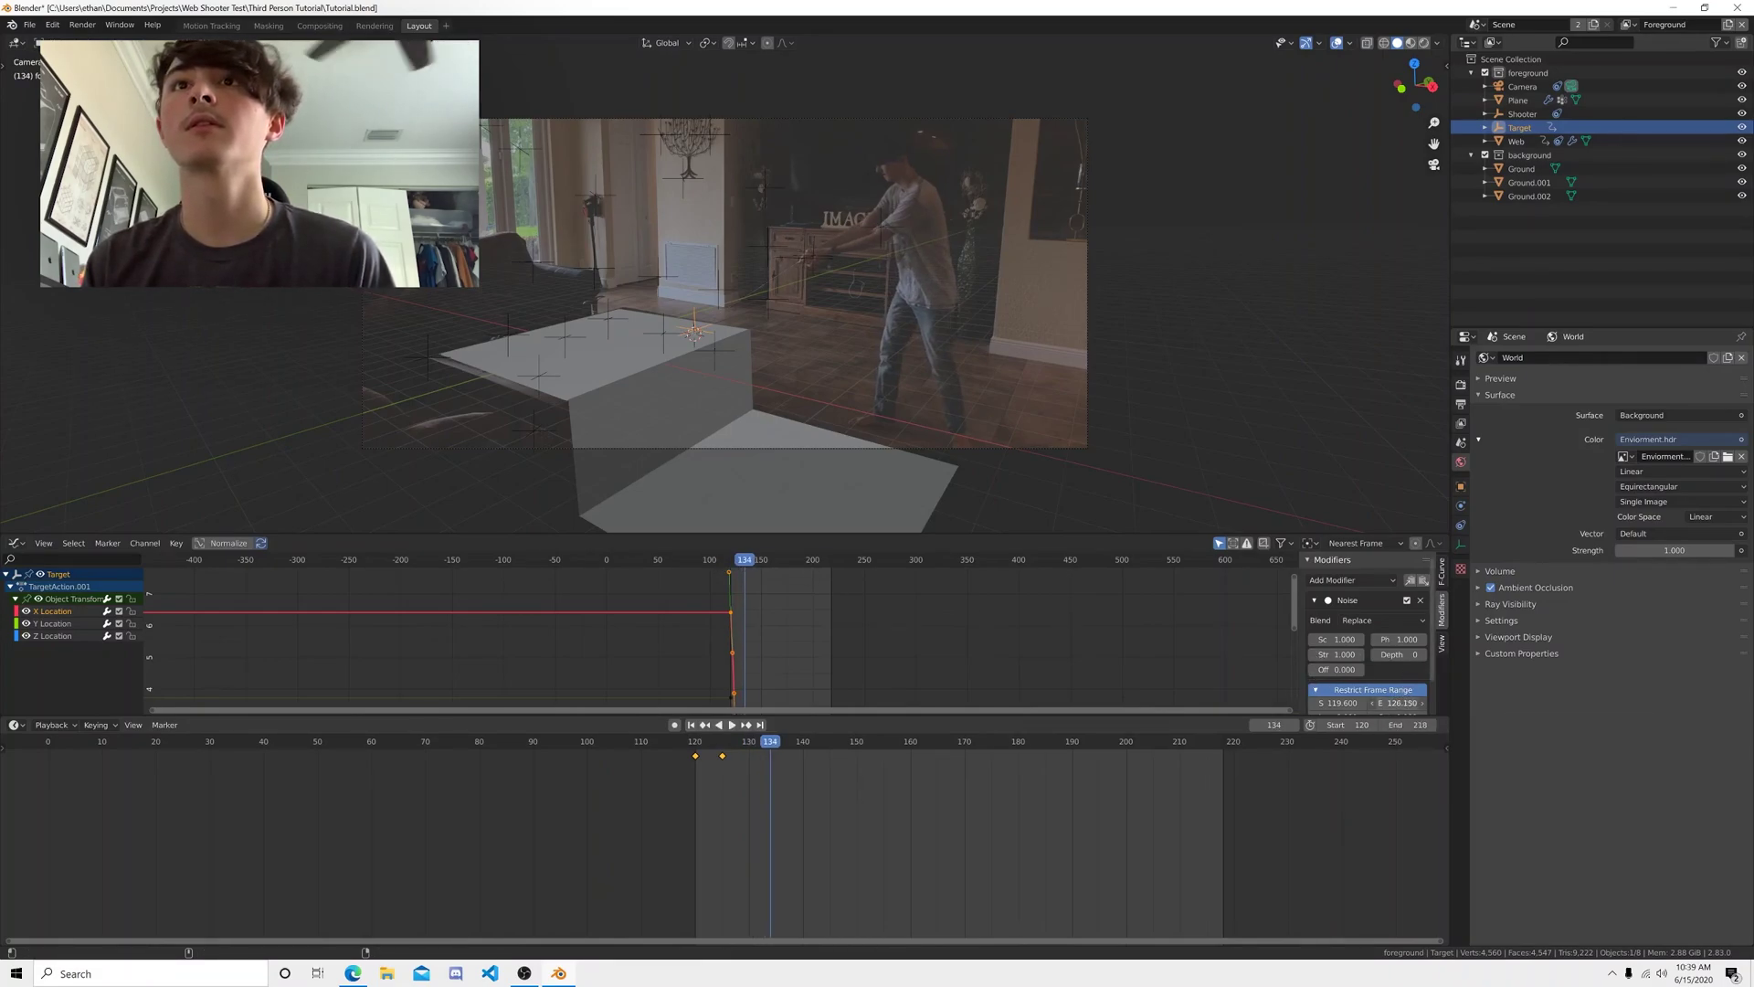
{"action": "left_click", "coordinate": [728, 564]}
{"action": "left_click", "coordinate": [721, 564]}
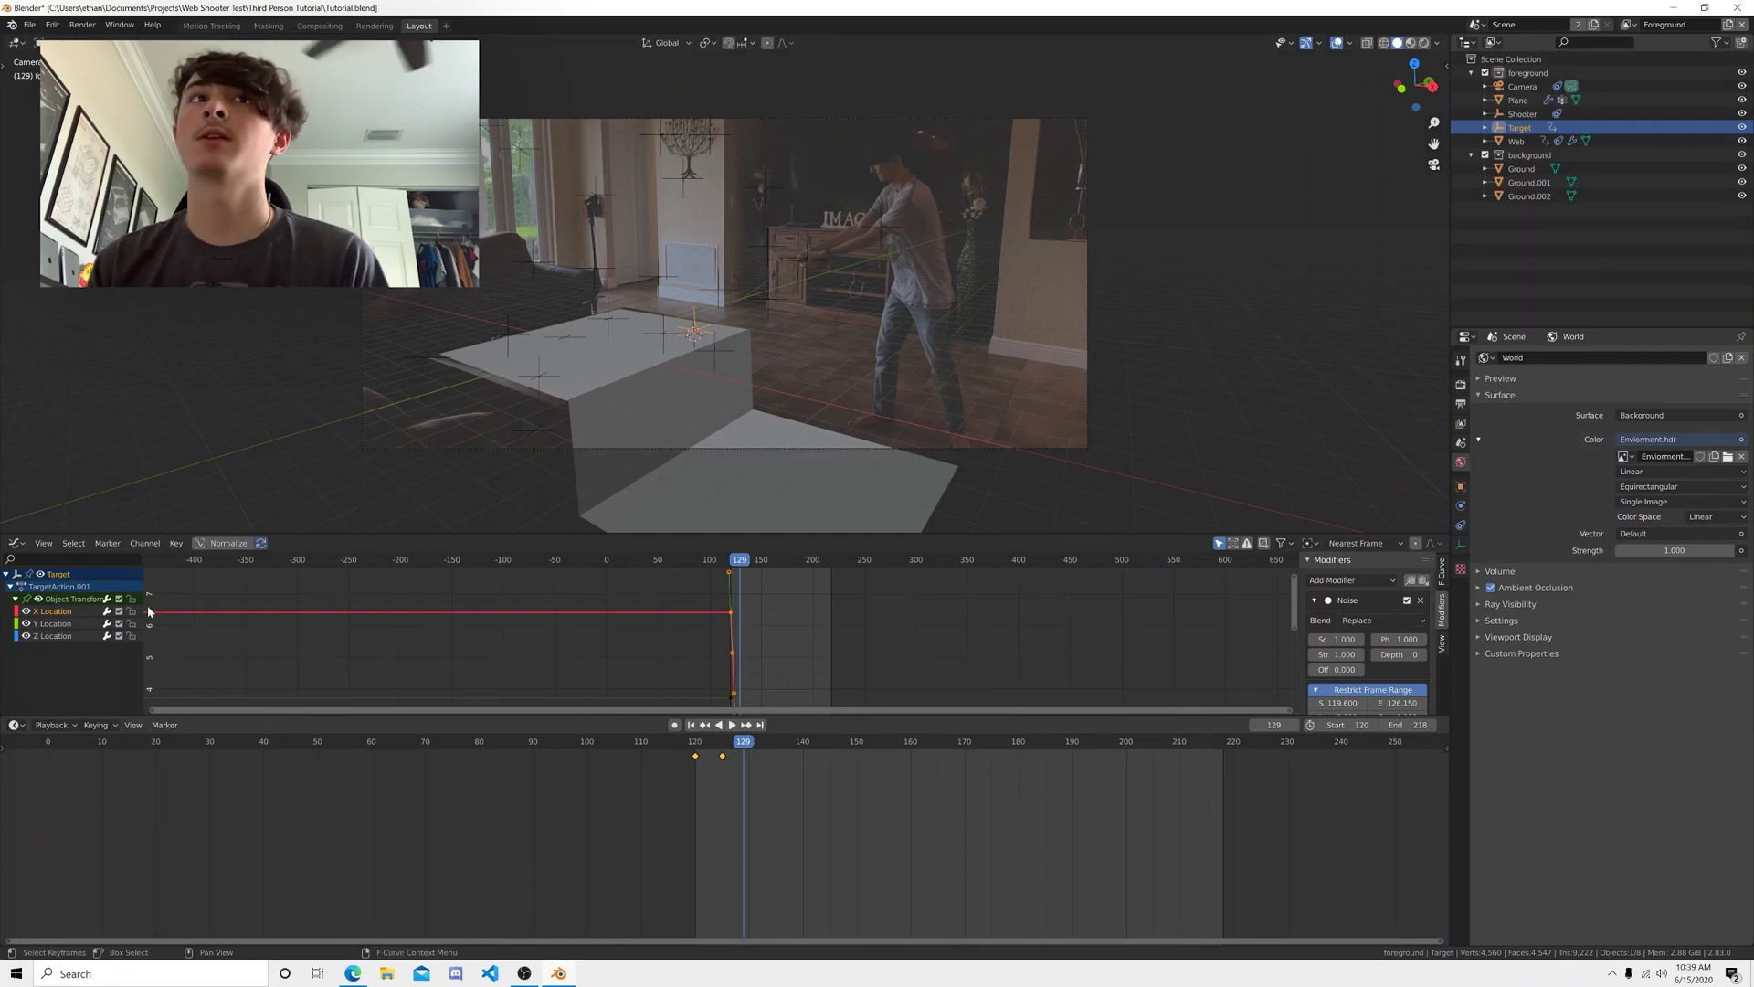
- Paste the X Location noise modifier onto the Y Location and Z Location curves
{"action": "left_click", "coordinate": [52, 624]}
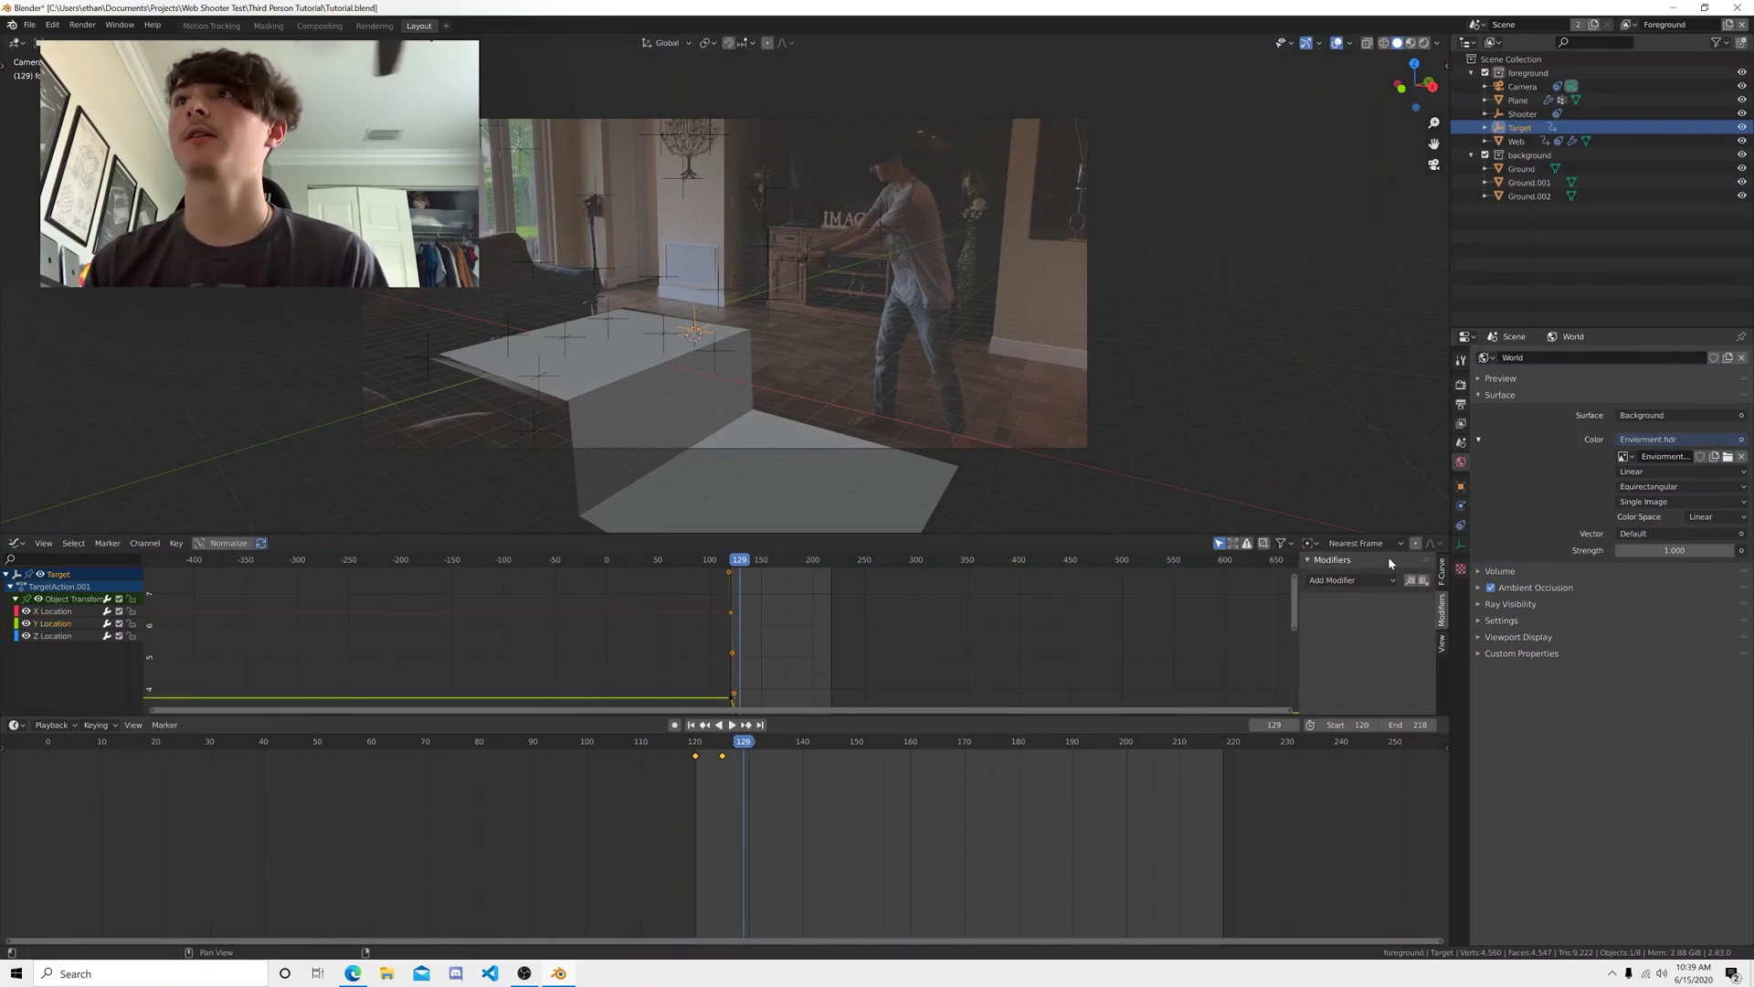
{"action": "left_click", "coordinate": [1424, 581]}
{"action": "left_click", "coordinate": [49, 637]}
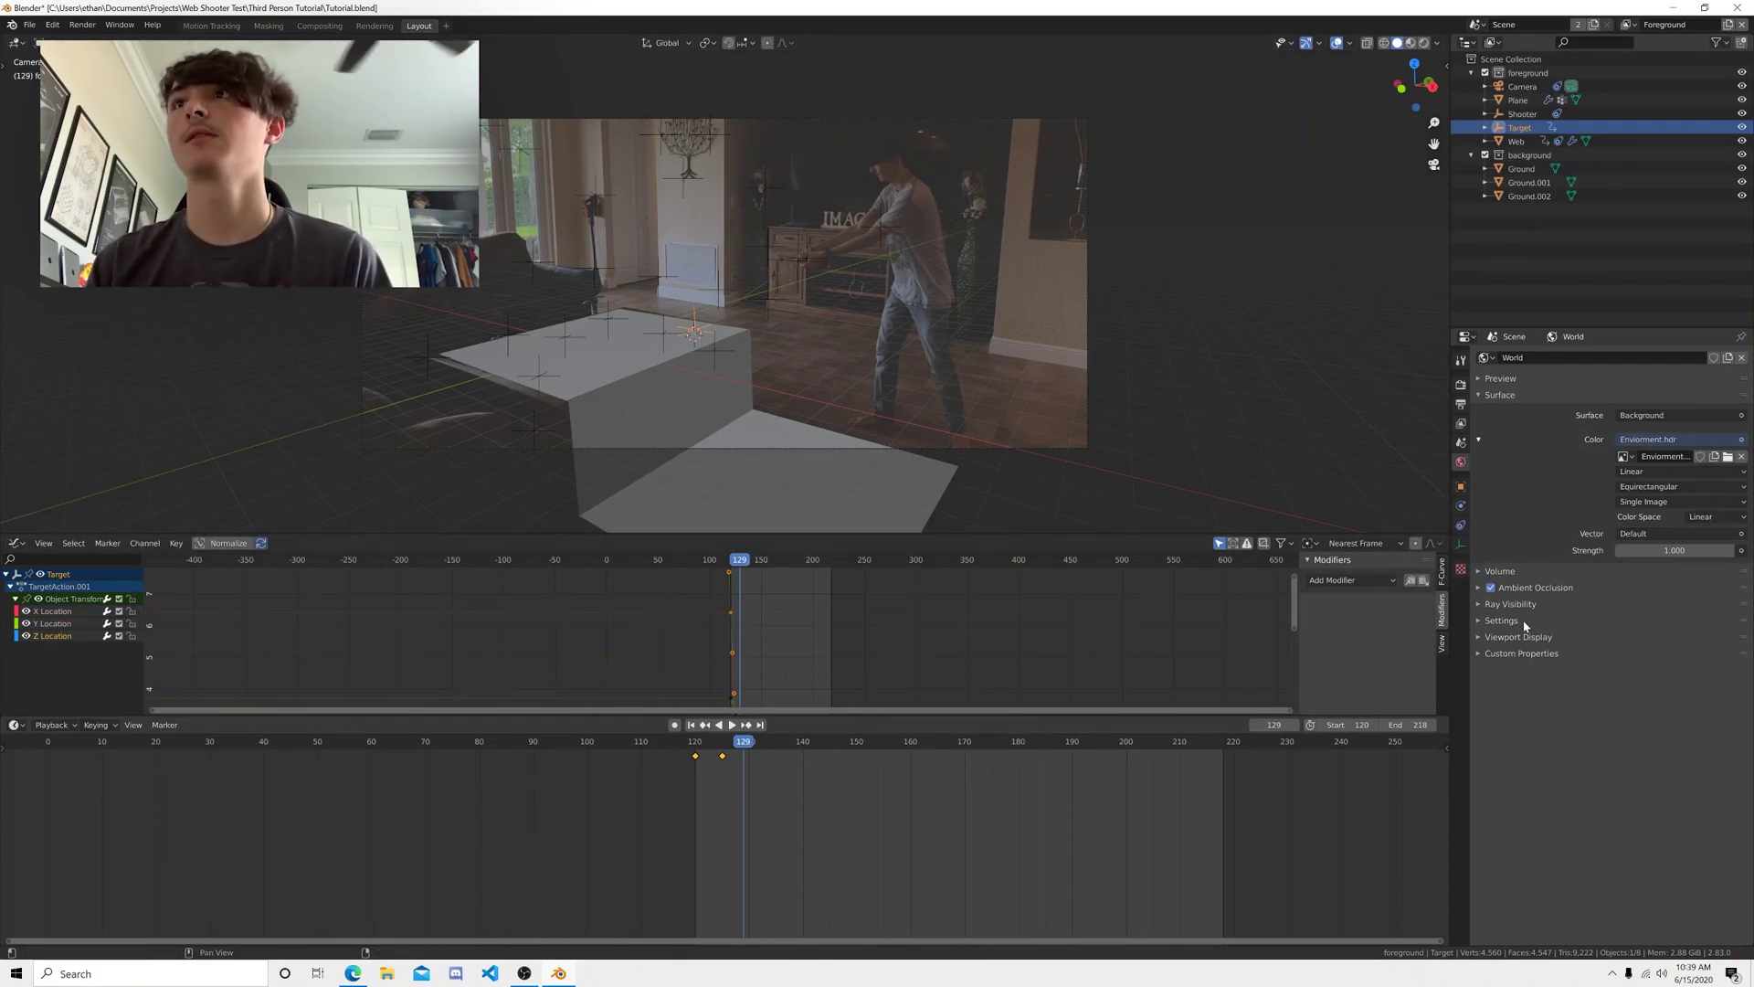
{"action": "left_click", "coordinate": [1423, 581]}
- Play back the shot and move the Target's second keyframe earlier to frame 123
{"action": "left_click_drag", "start_coordinate": [741, 561], "coordinate": [729, 565]}
{"action": "key", "text": "space"}
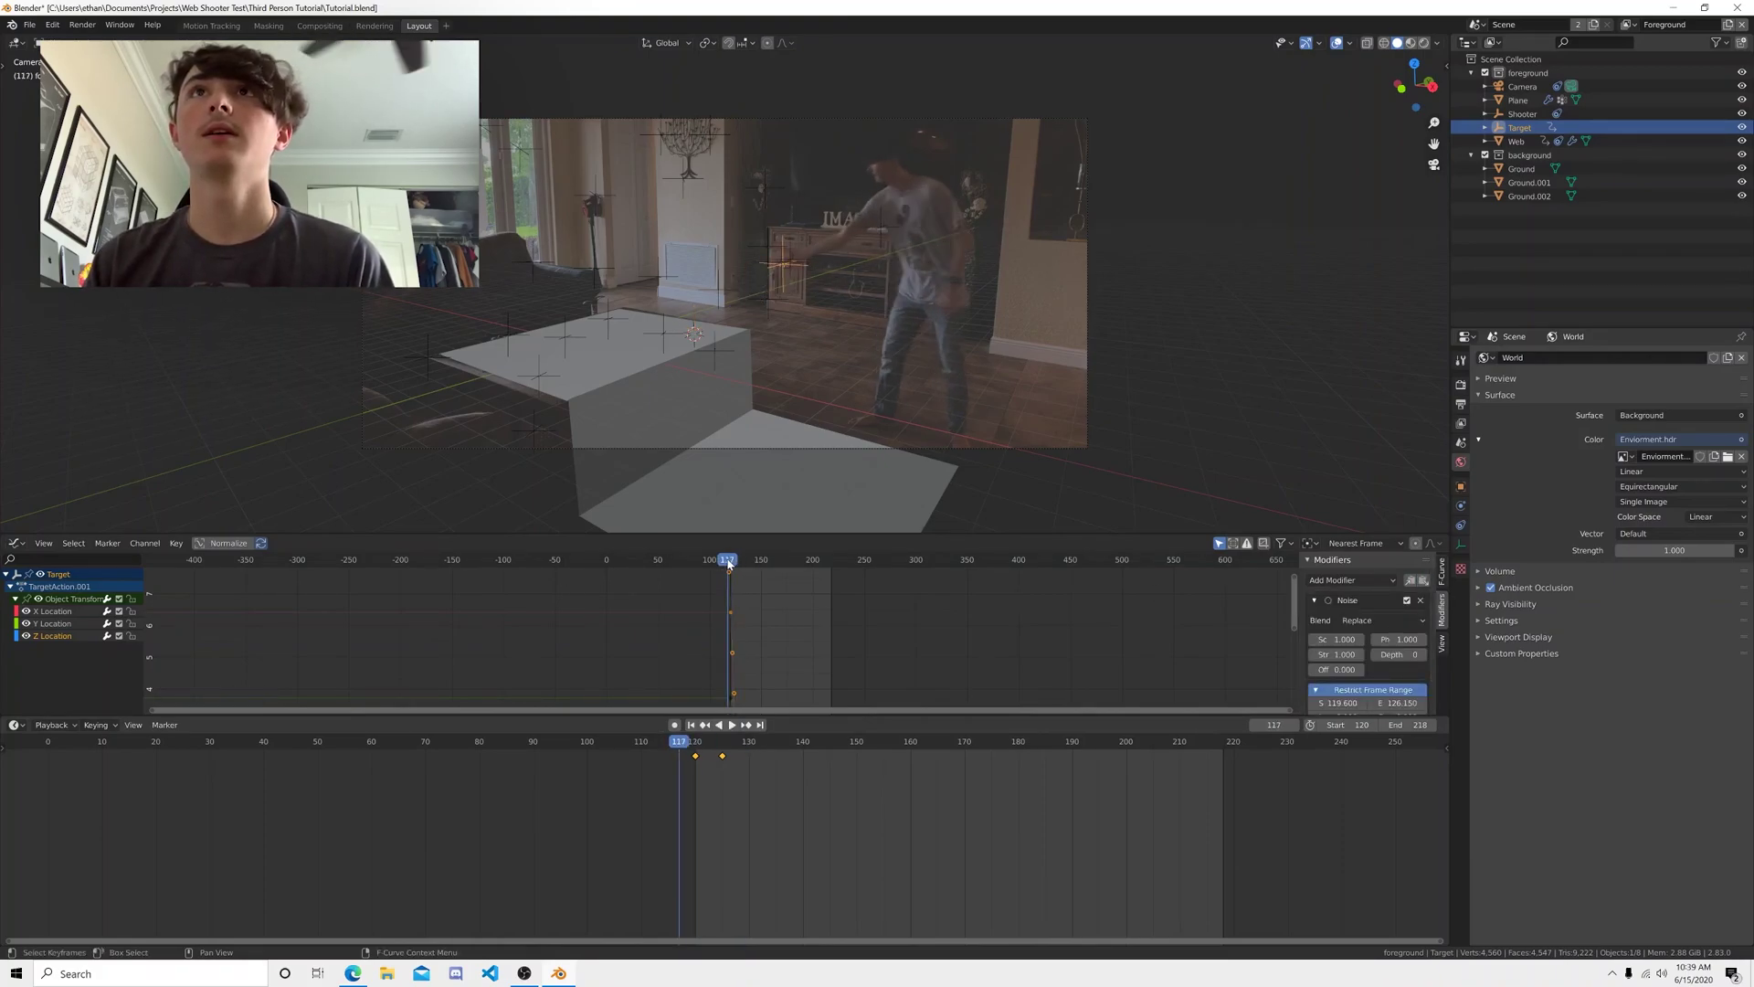
{"action": "key", "text": "space"}
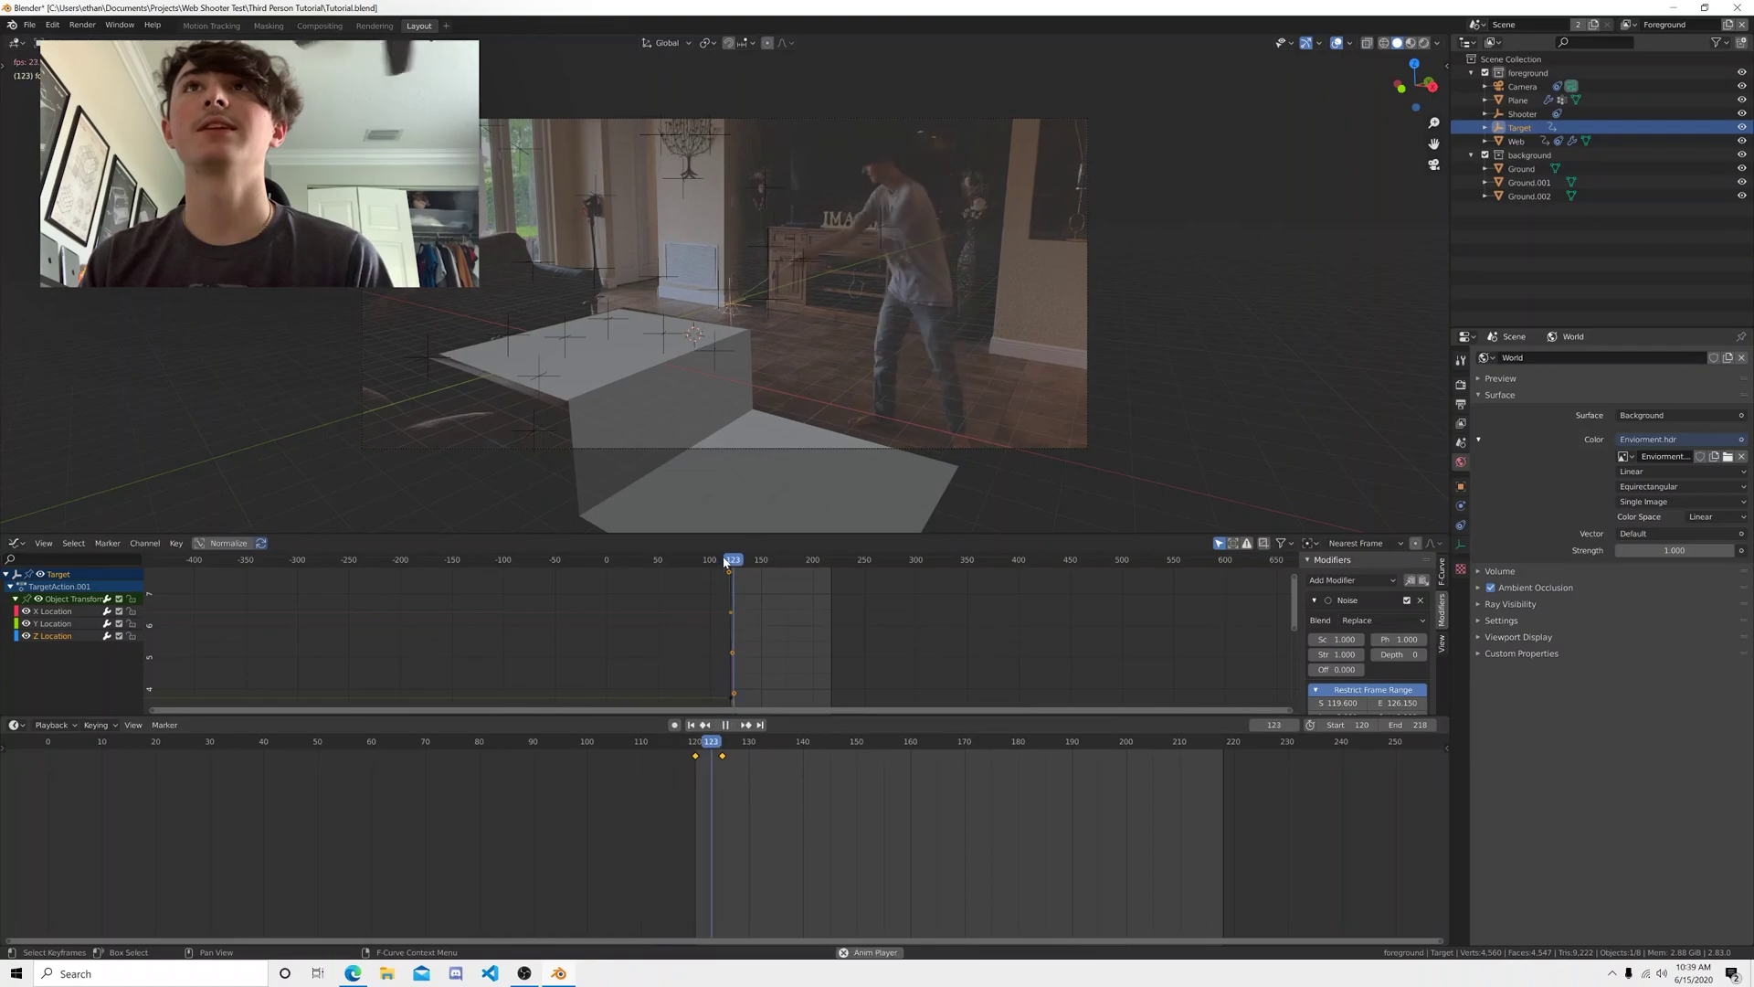
{"action": "key", "text": "g"}
{"action": "left_click", "coordinate": [708, 757]}
{"action": "left_click", "coordinate": [695, 741]}
{"action": "key", "text": "space"}
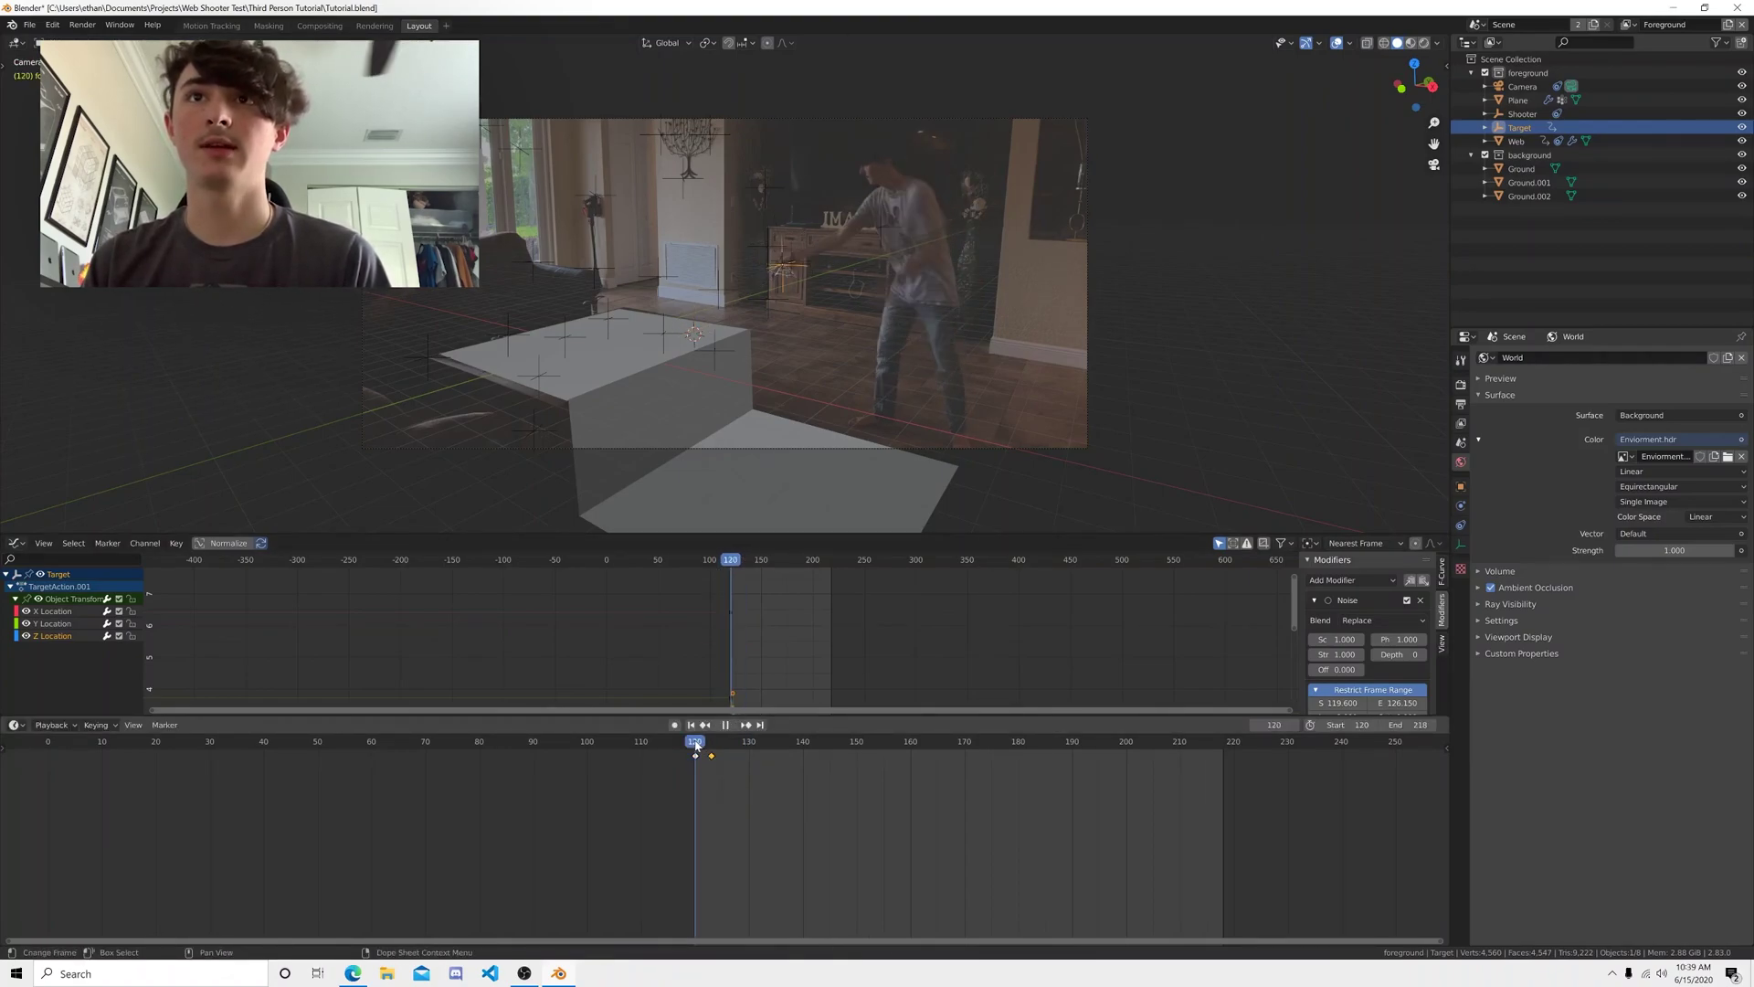
{"action": "left_click", "coordinate": [695, 741]}
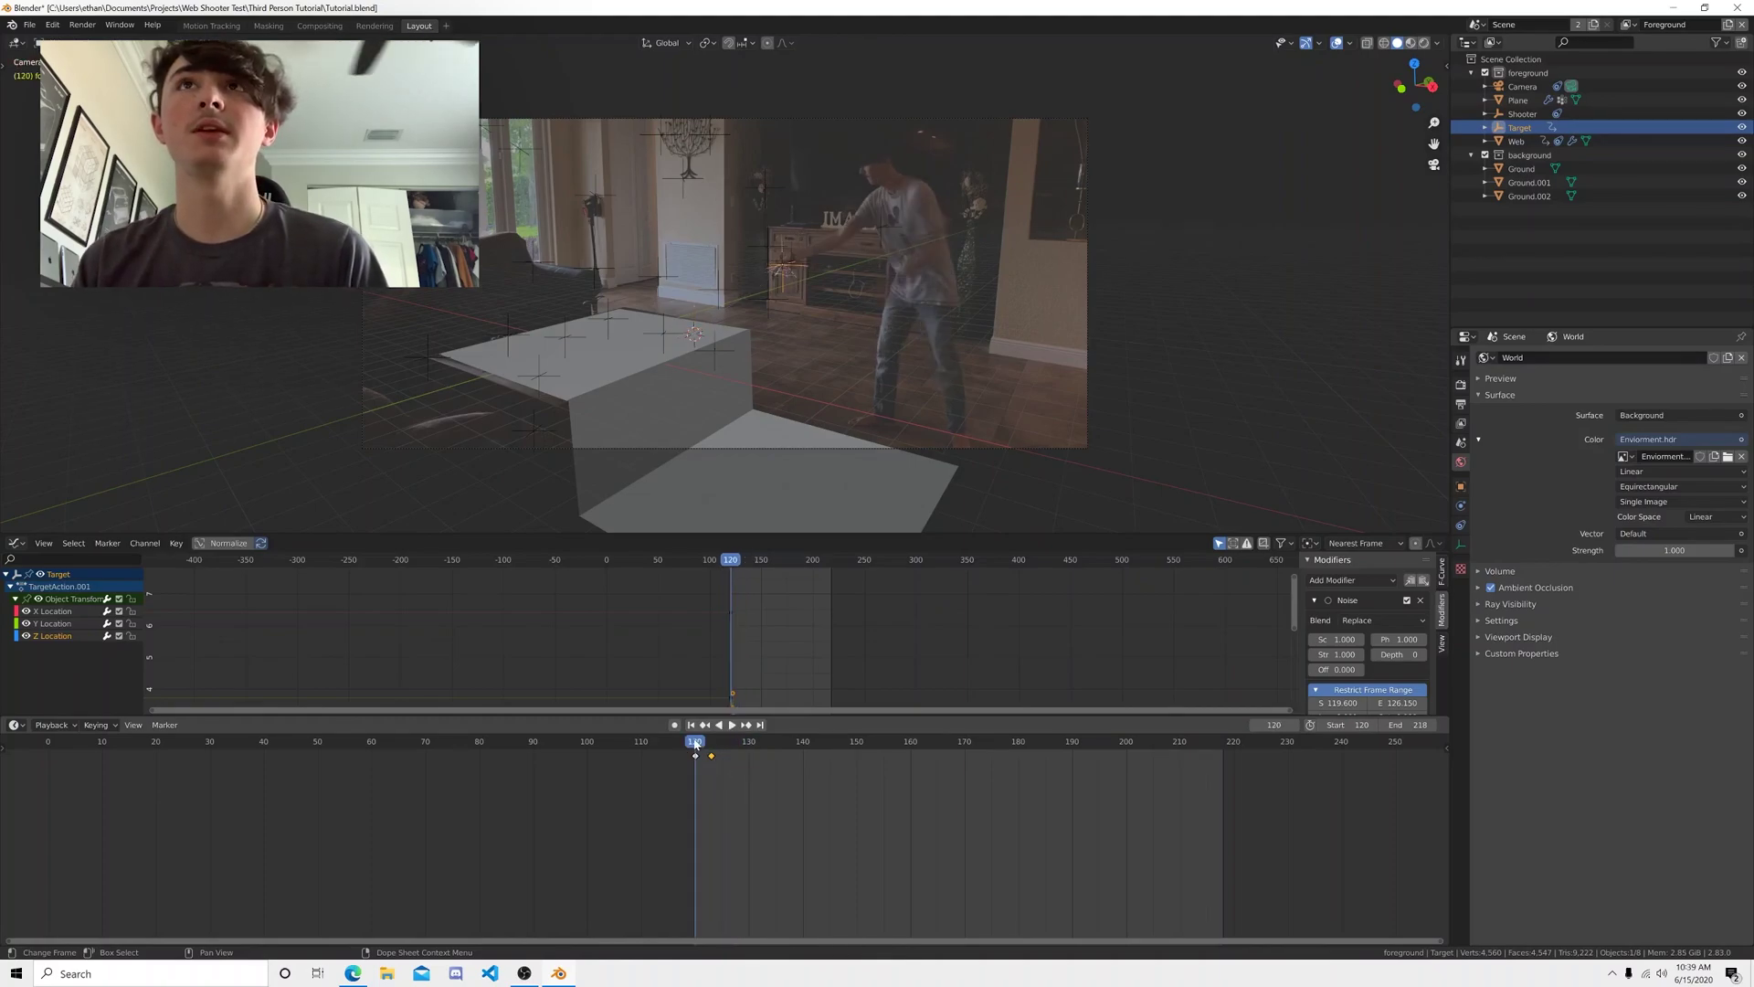
- Check the Motion Blur options in the render settings
{"action": "left_click", "coordinate": [1461, 386]}
{"action": "left_click", "coordinate": [1480, 615]}
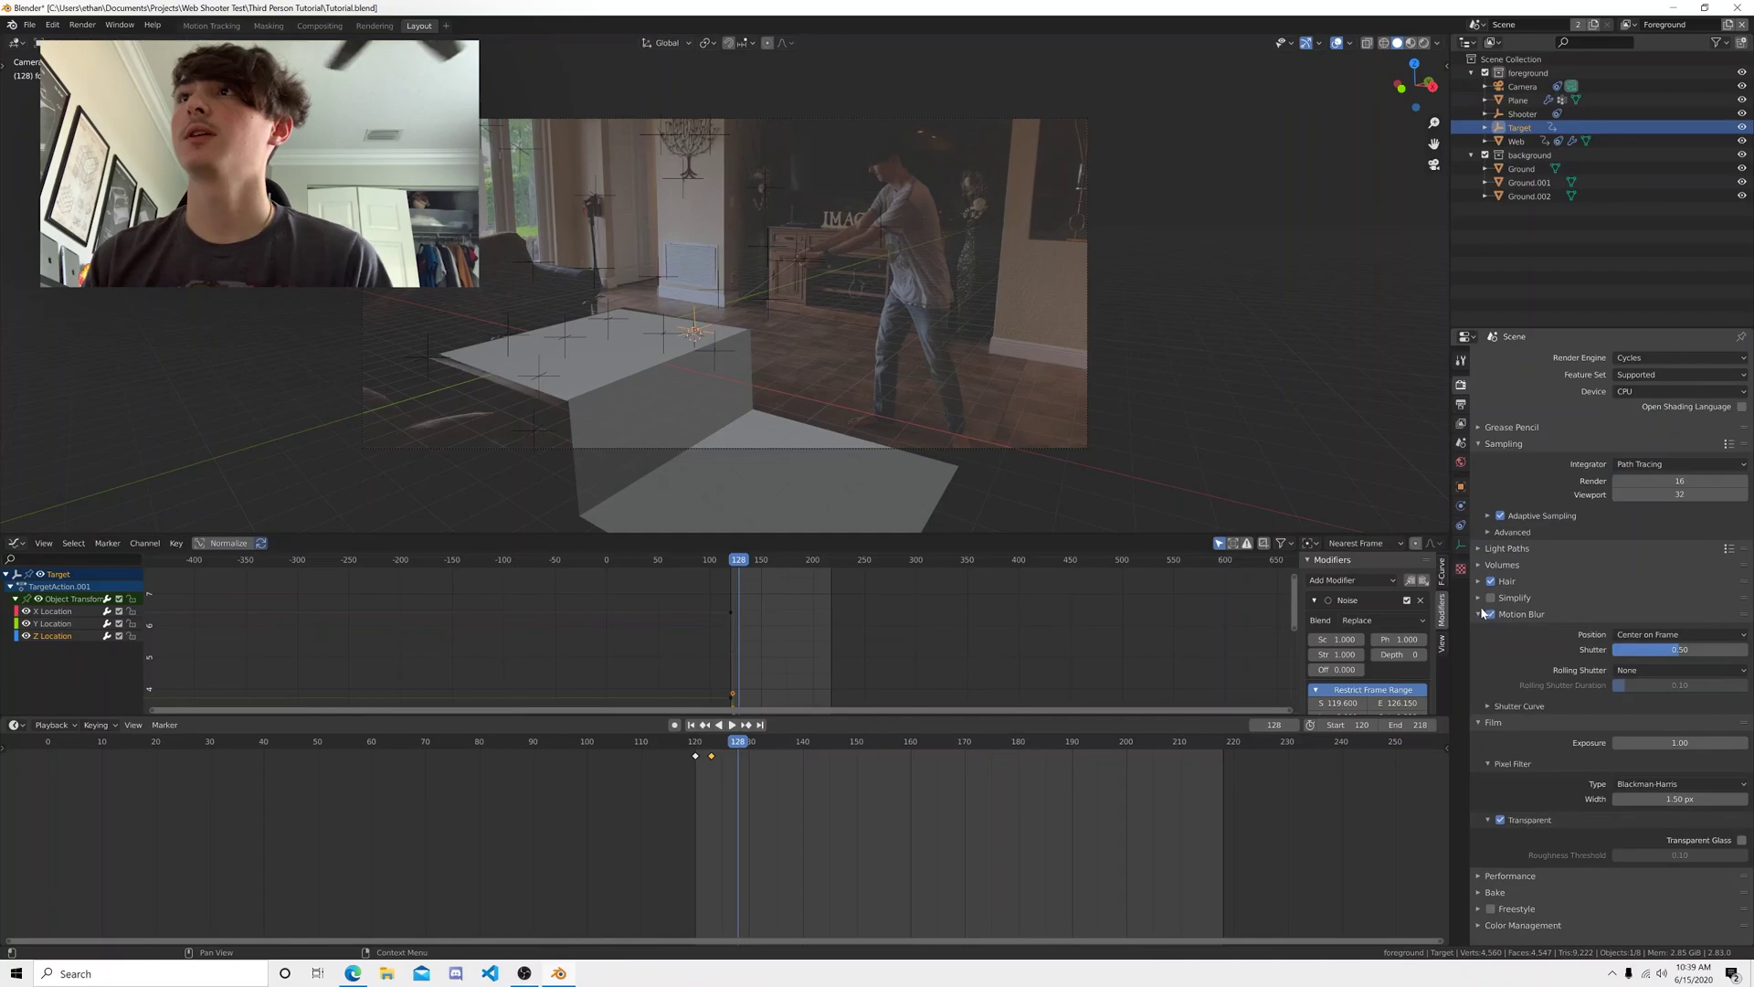
{"action": "left_click", "coordinate": [1480, 614]}
- Play the animation from before the shot's start and examine the Target's motion up close
{"action": "left_click_drag", "start_coordinate": [700, 746], "coordinate": [679, 749]}
{"action": "key", "text": "space"}
{"action": "left_click", "coordinate": [633, 744]}
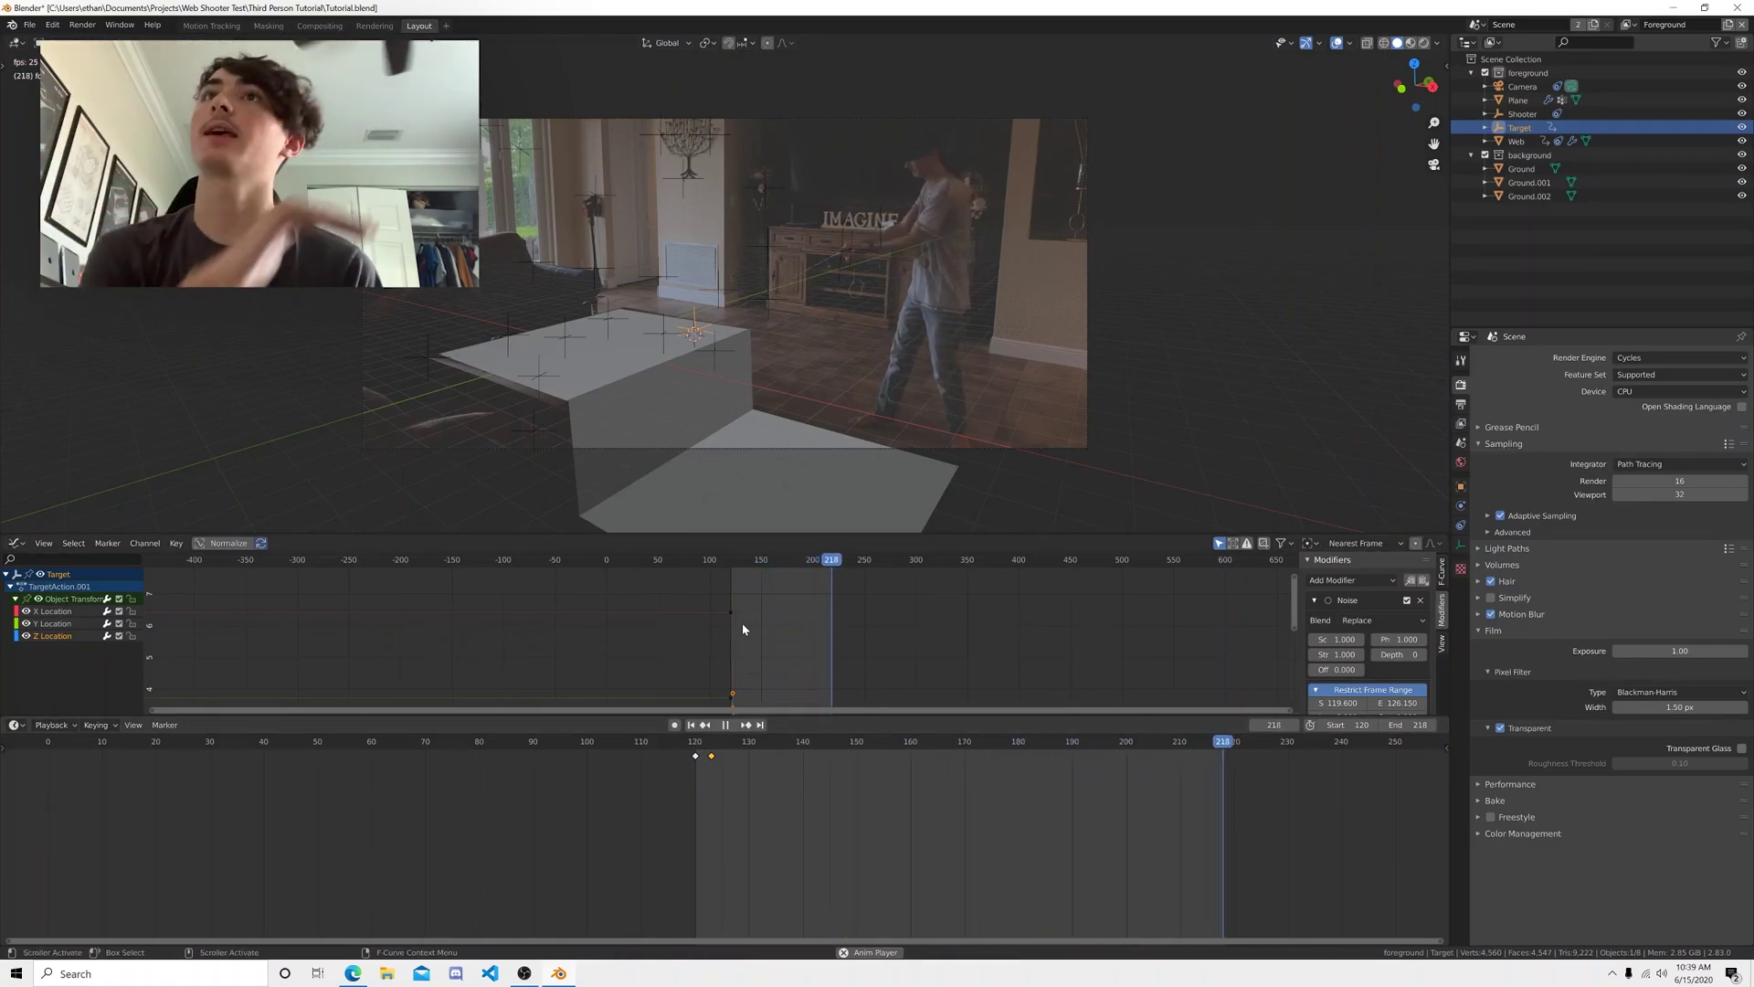
{"action": "scroll", "coordinate": [815, 342], "scroll_direction": "up", "scroll_amount": 2}
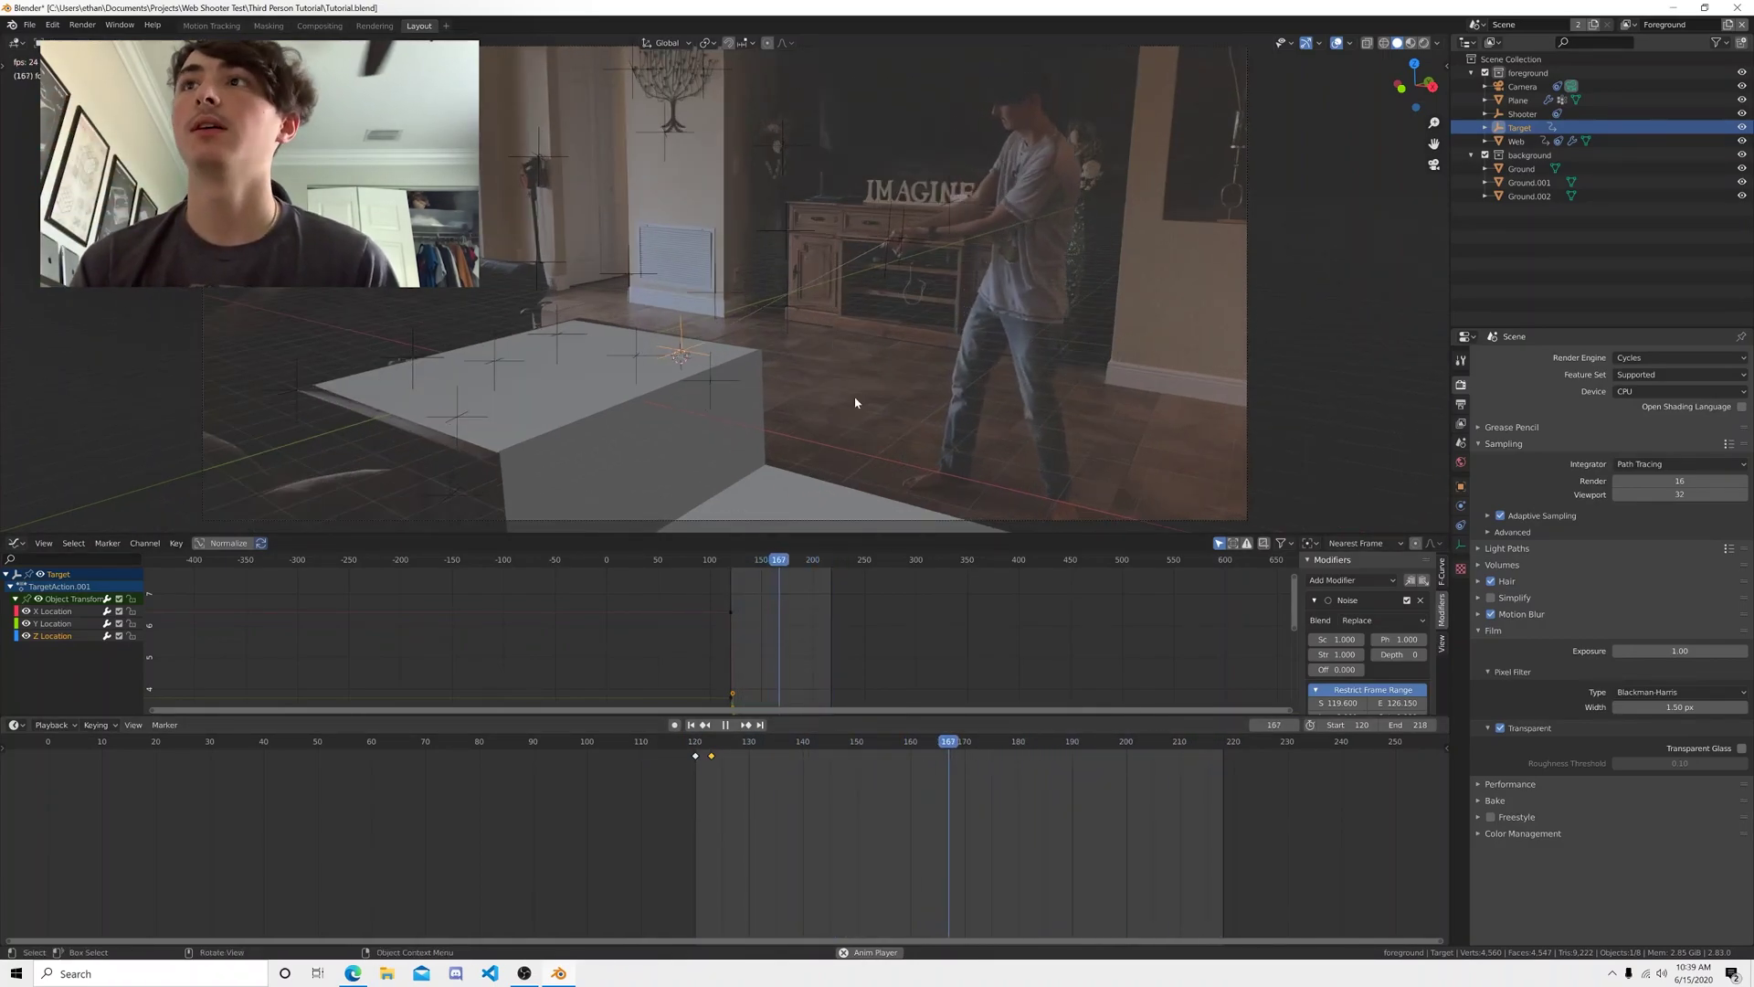
{"action": "left_click", "coordinate": [726, 724]}
- Set the Z Location noise range's end to 125.75, and replace the Y and X Location noise modifiers with copies of it
{"action": "middle_click_drag", "start_coordinate": [776, 590], "coordinate": [855, 600]}
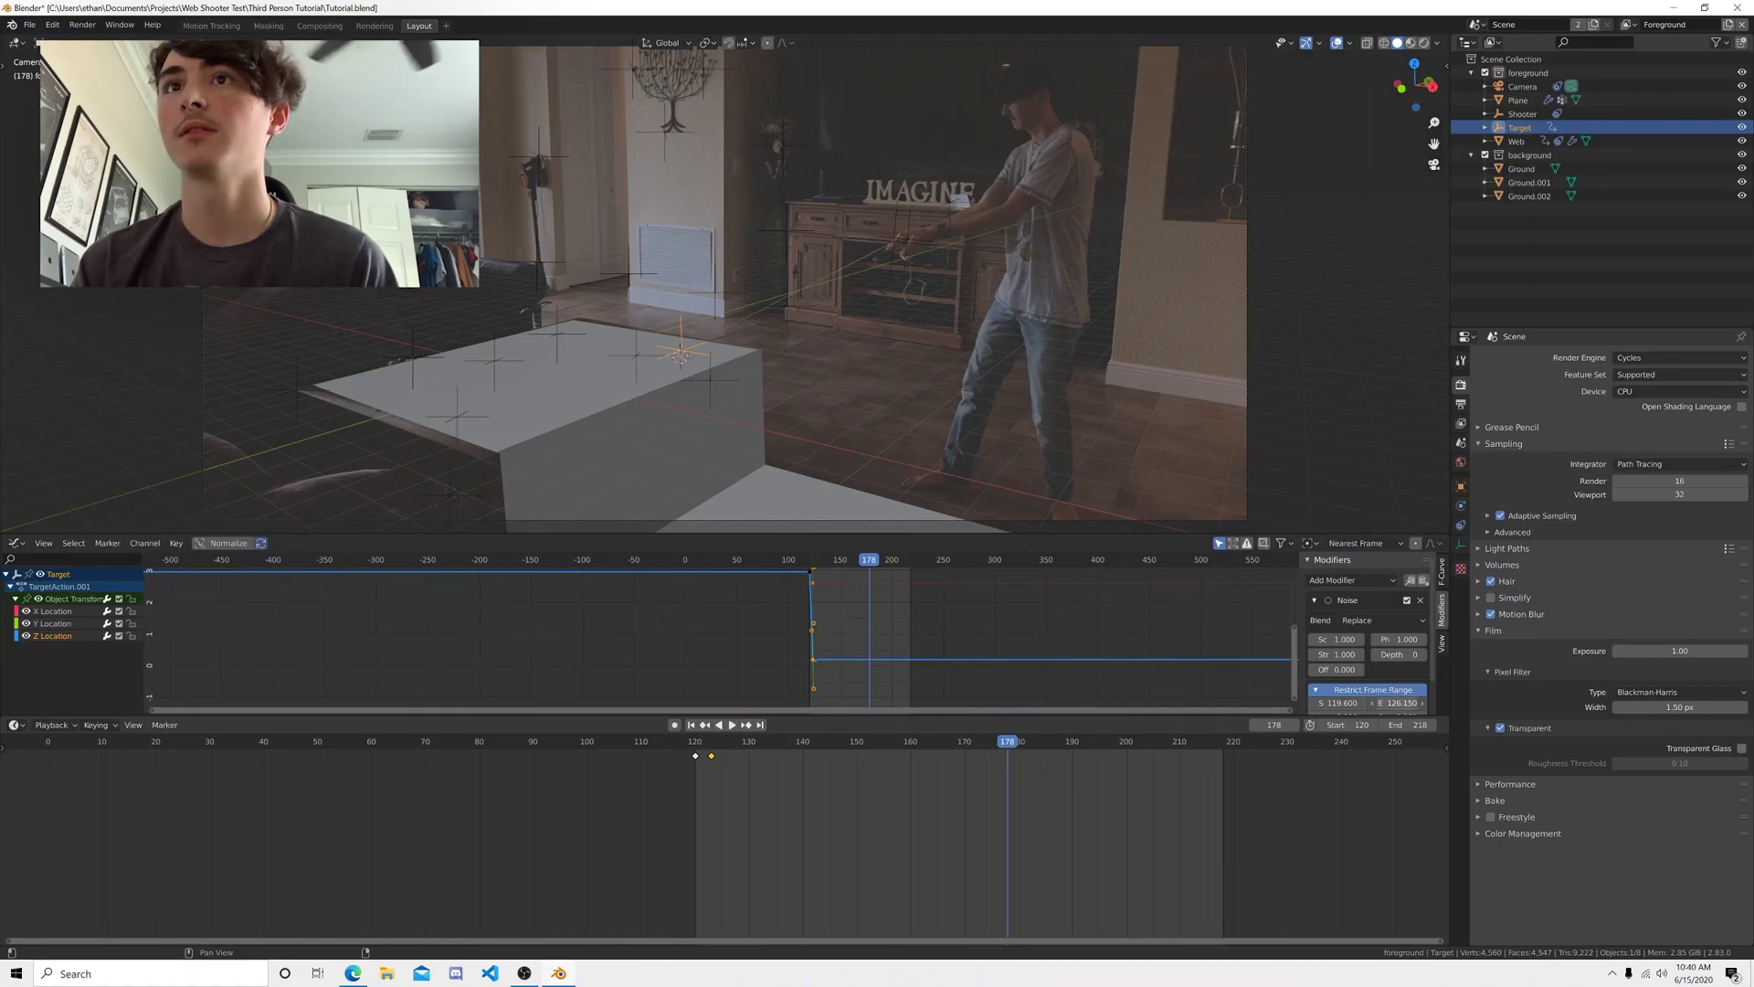
{"action": "scroll", "coordinate": [819, 677], "scroll_direction": "up", "scroll_amount": 2}
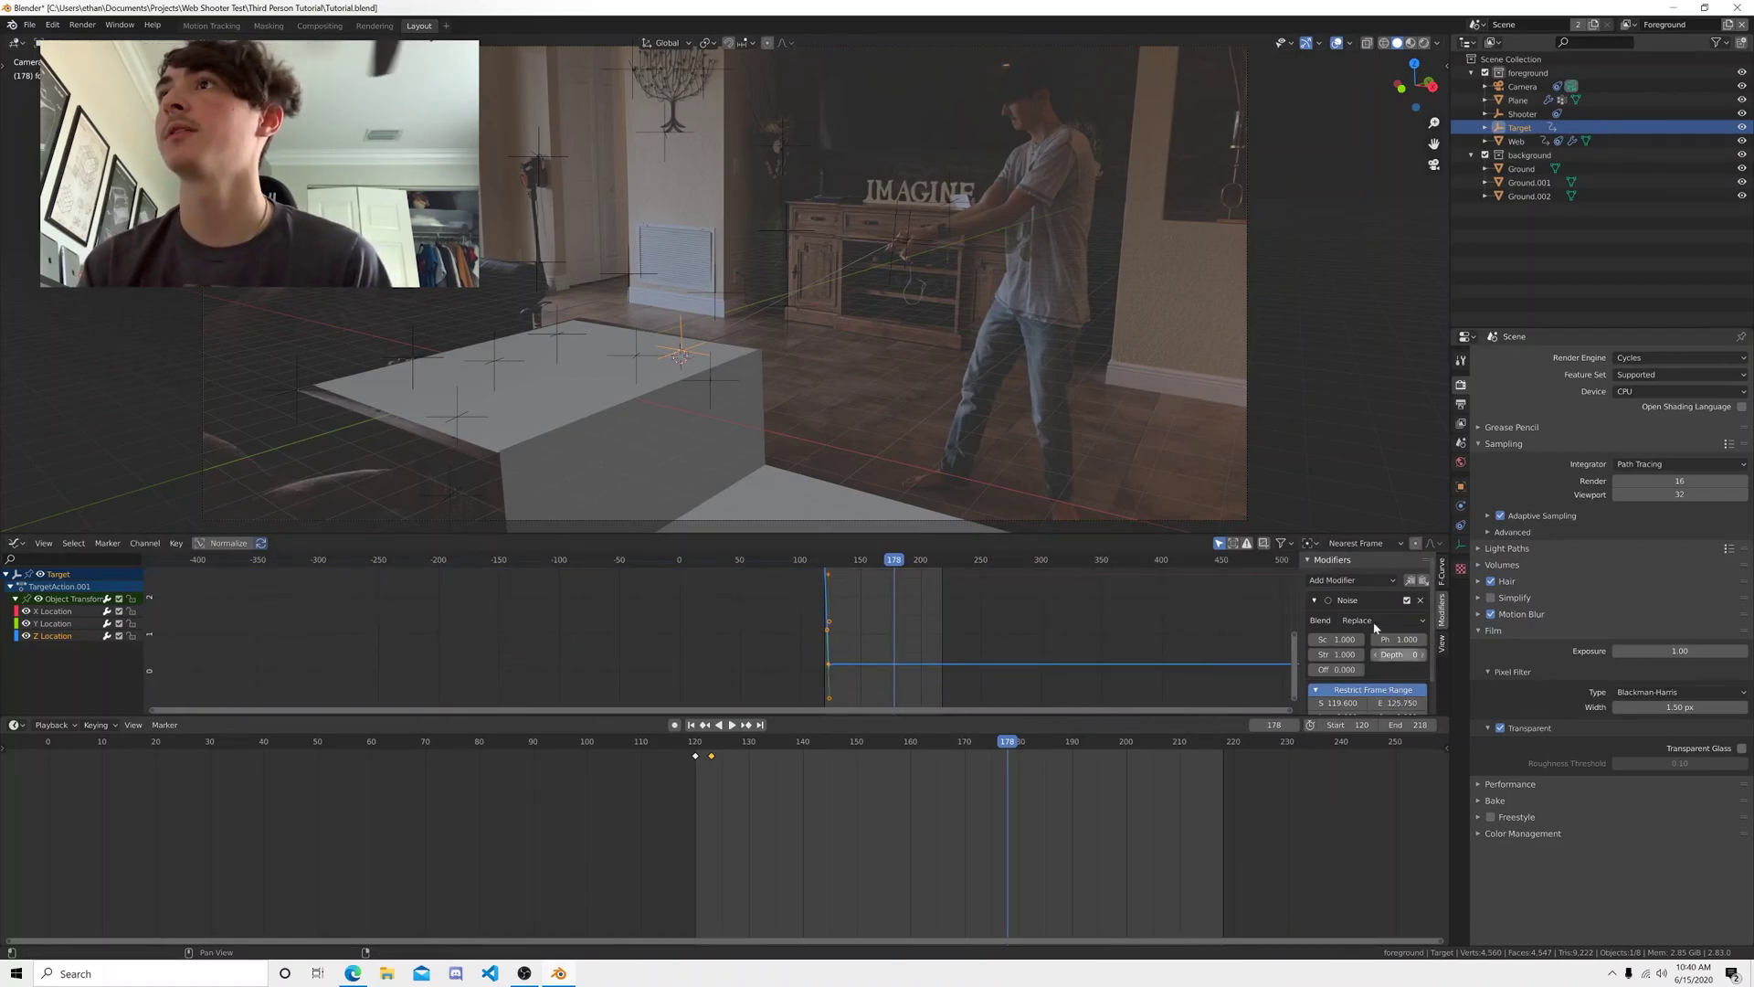
{"action": "left_click", "coordinate": [73, 624]}
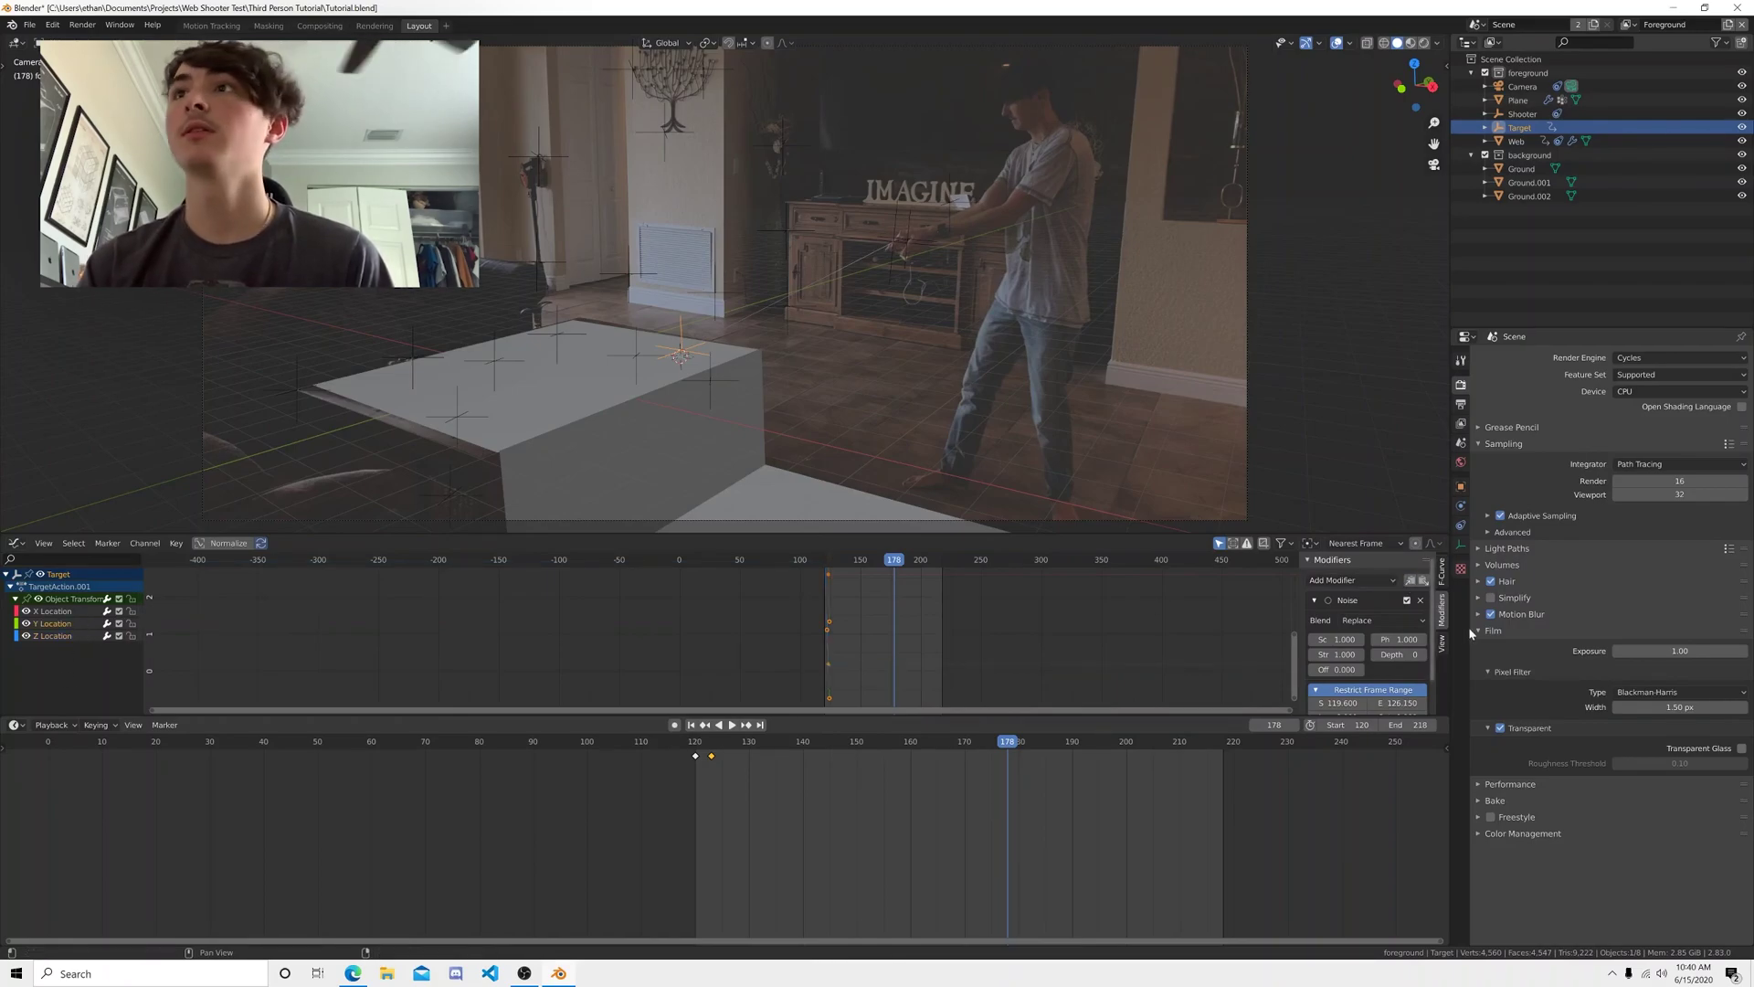
{"action": "left_click", "coordinate": [1421, 600]}
{"action": "left_click", "coordinate": [1423, 581]}
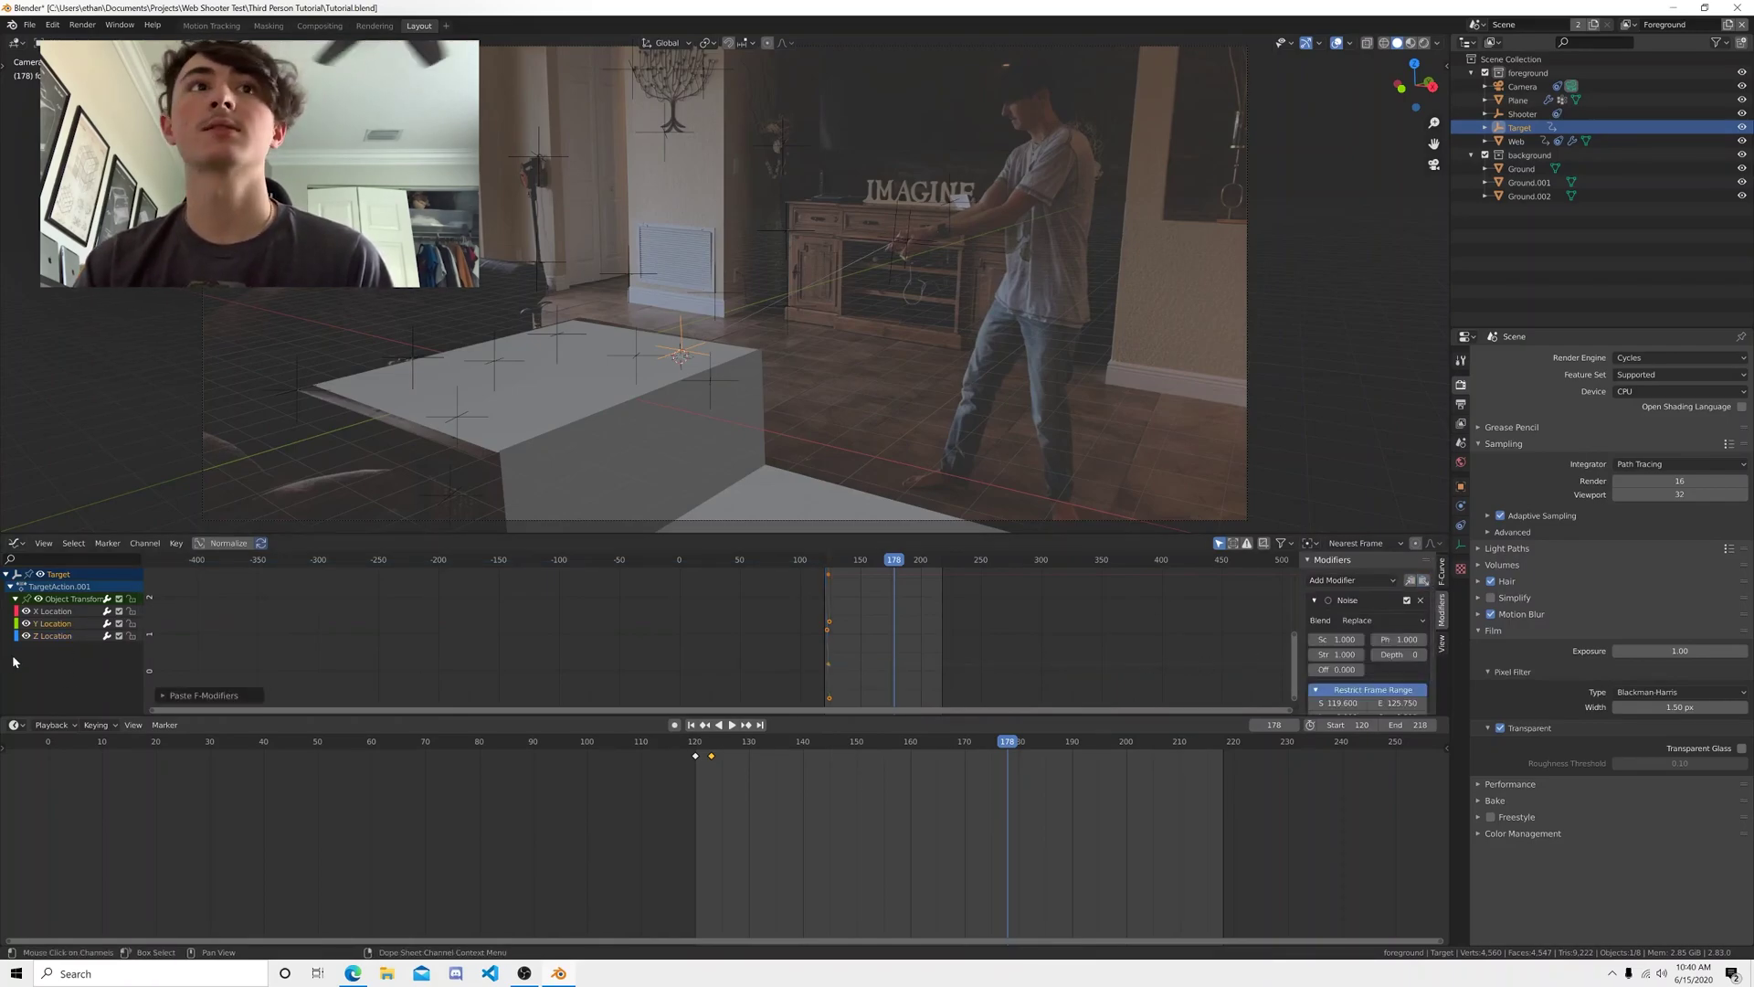
{"action": "left_click", "coordinate": [1422, 600]}
{"action": "left_click", "coordinate": [1423, 581]}
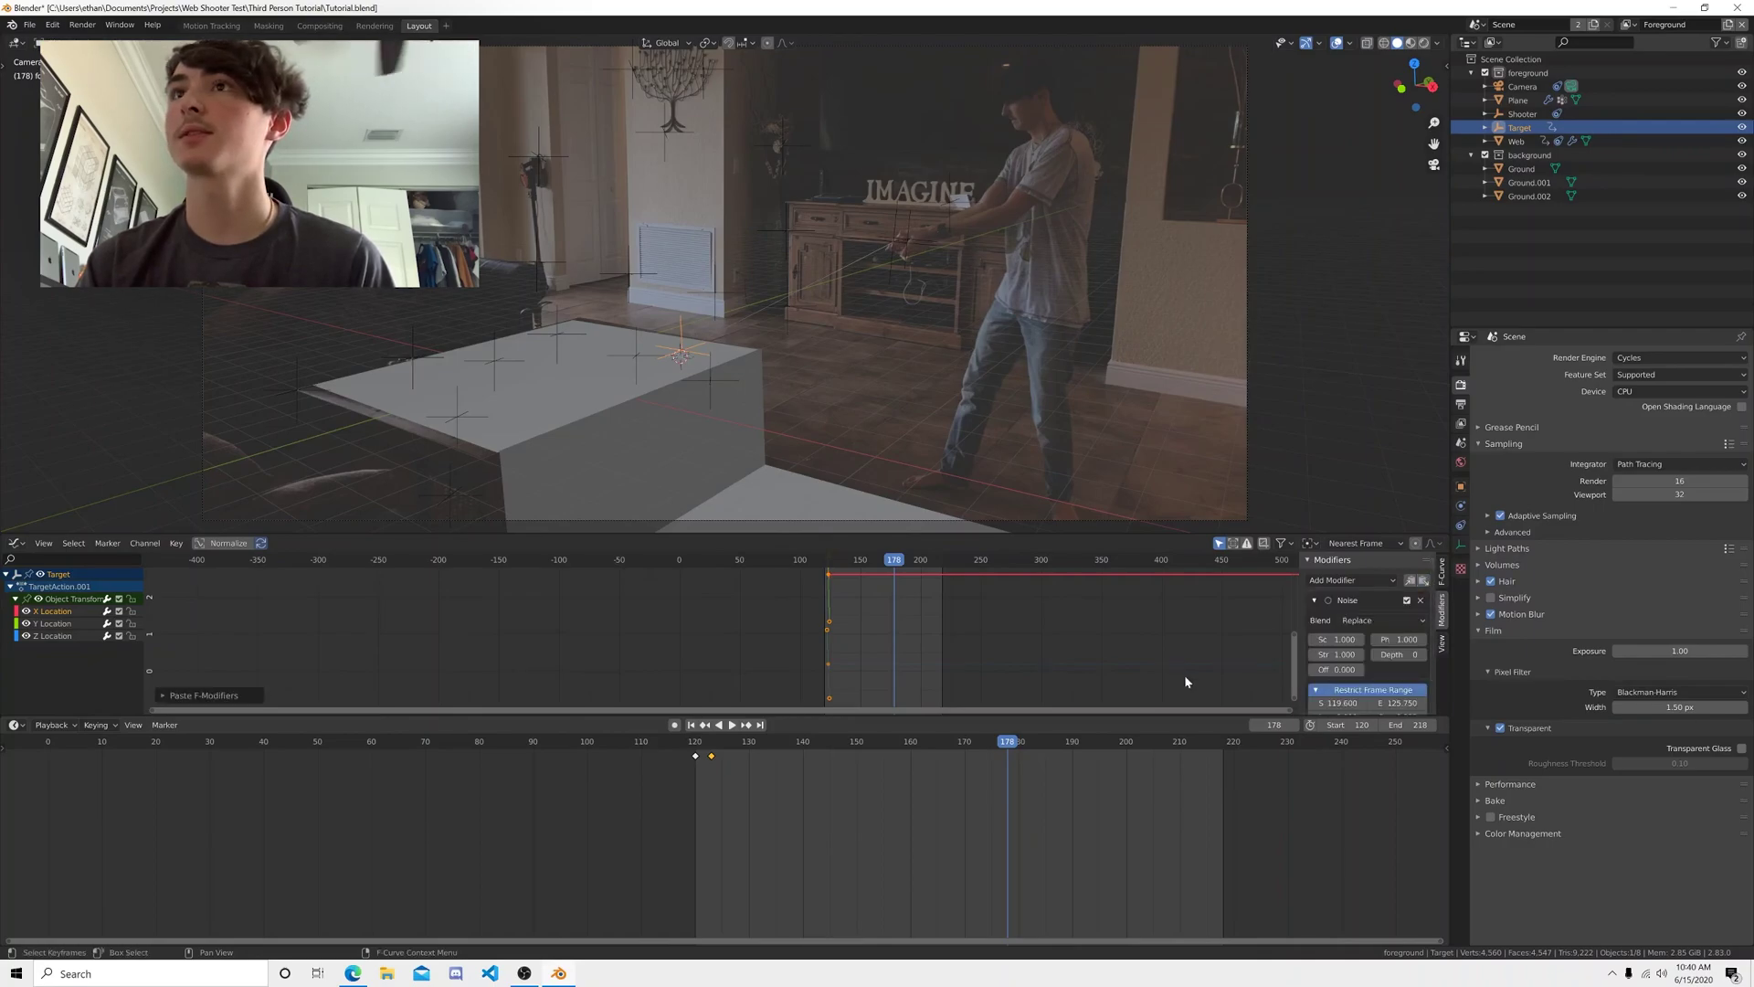
- Replay the animation from frame 120 to check the Target's shaking flight to the table
{"action": "left_click", "coordinate": [692, 725]}
{"action": "key", "text": "space"}
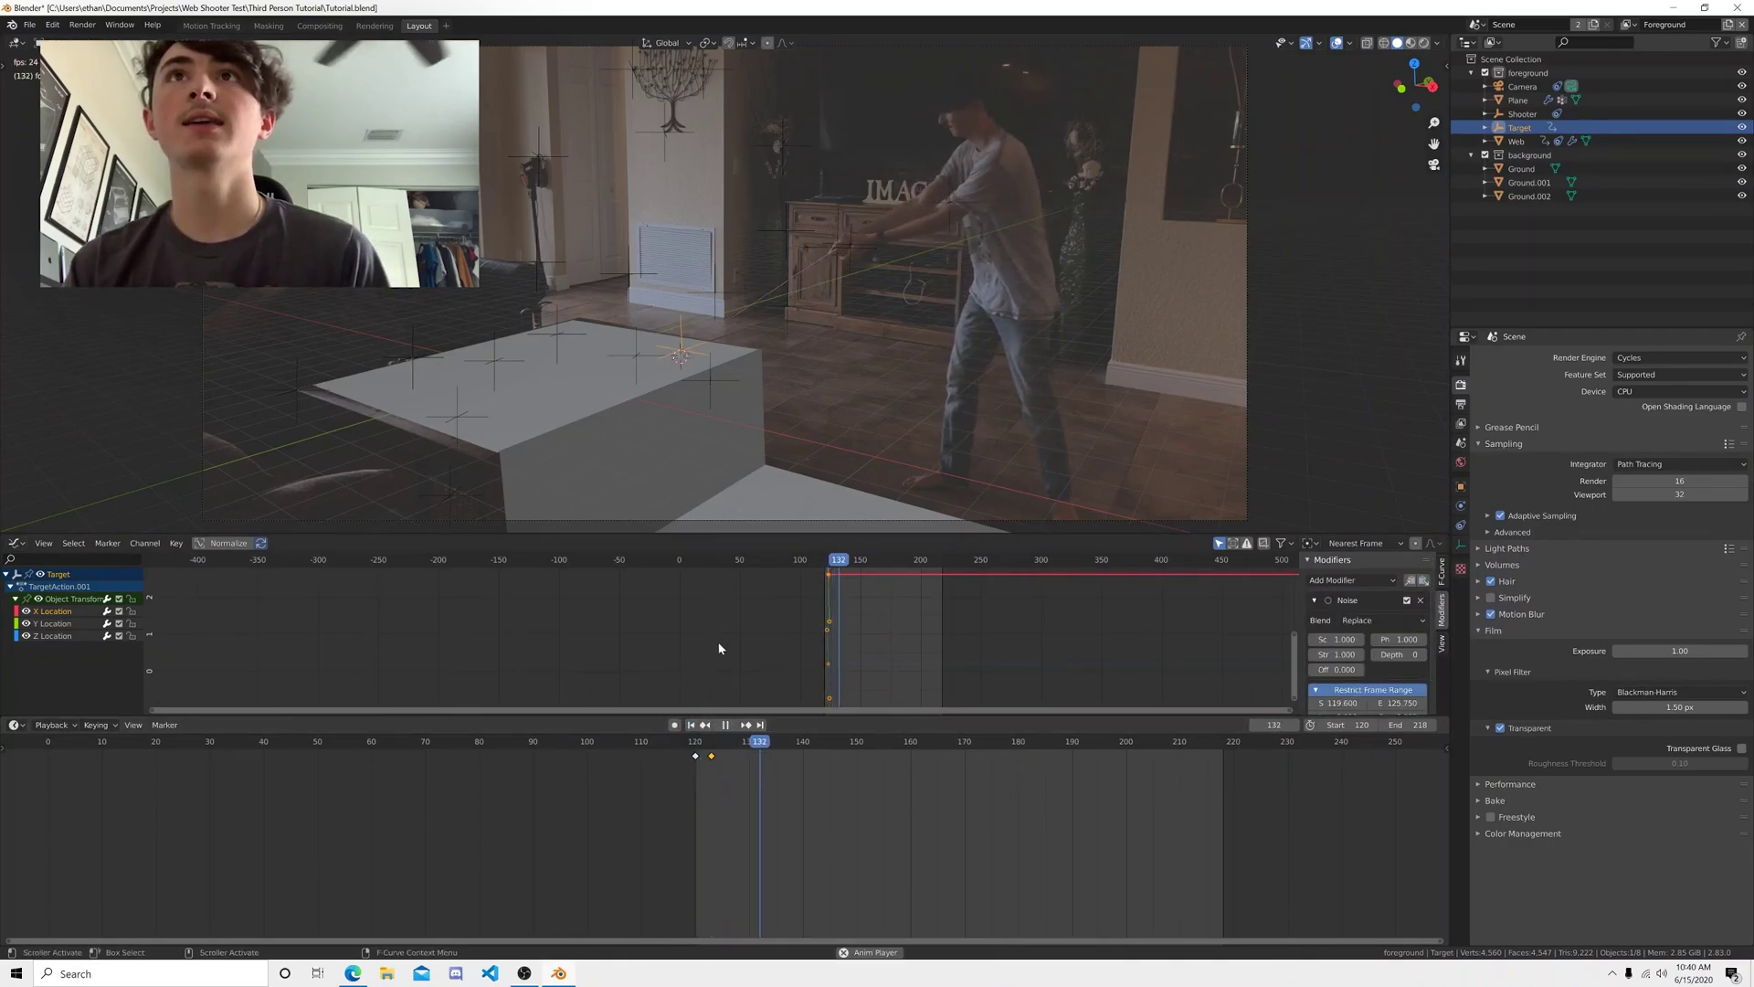
{"action": "mouse_move", "coordinate": [703, 739]}
{"action": "left_mouse_down"}
{"action": "mouse_move", "coordinate": [677, 745]}
{"action": "mouse_move", "coordinate": [709, 744]}
{"action": "mouse_move", "coordinate": [695, 745]}
{"action": "left_mouse_up"}
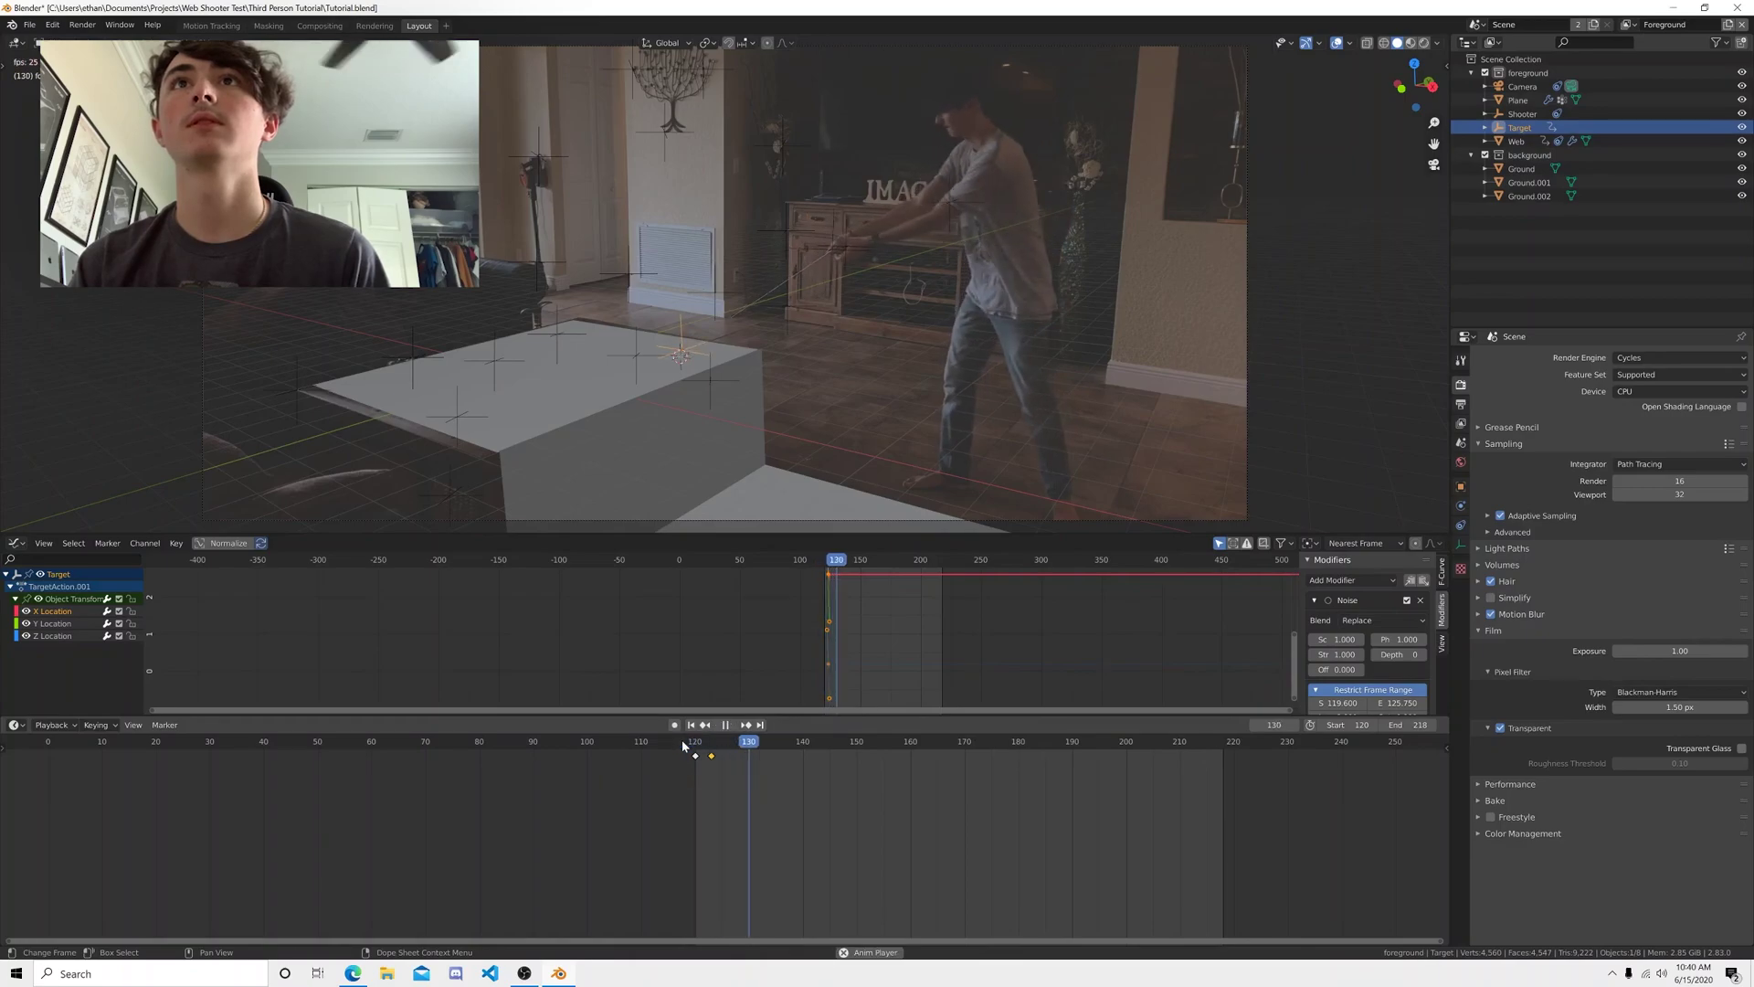
- Run the shot again from its first frame to review the Target's shaking flight
{"action": "key", "text": "space"}
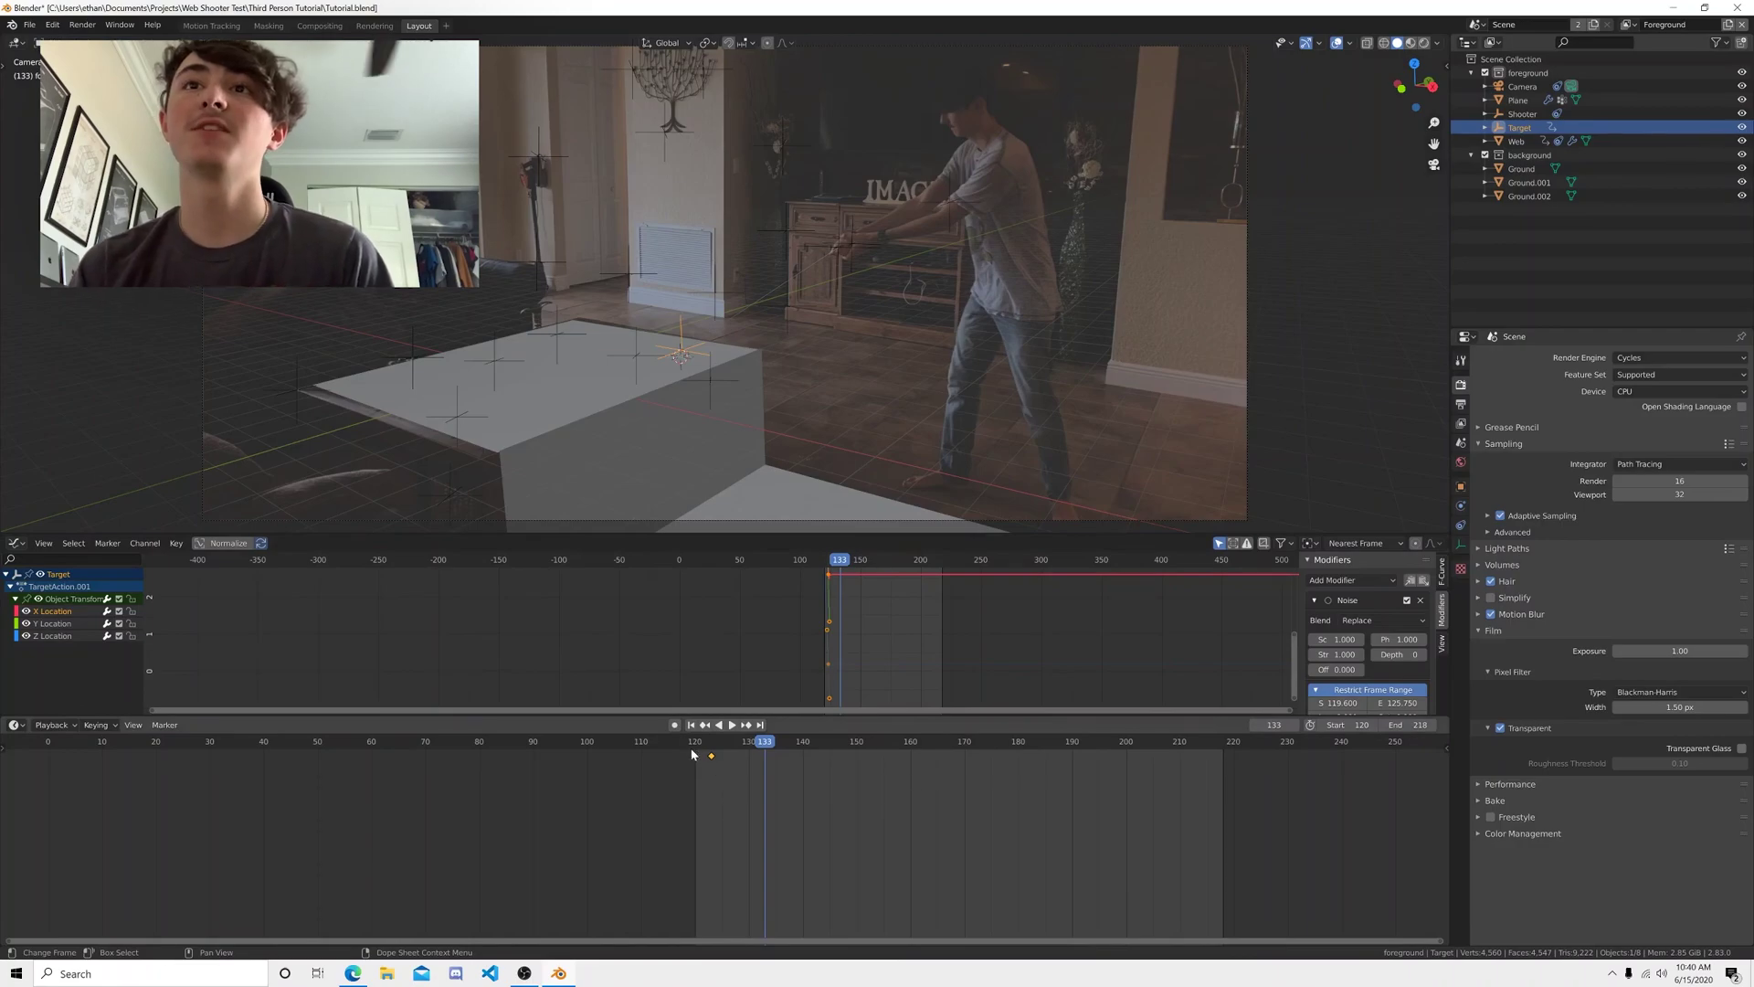
{"action": "left_click", "coordinate": [692, 754]}
{"action": "key", "text": "space"}
{"action": "mouse_move", "coordinate": [701, 754]}
{"action": "left_mouse_down"}
{"action": "mouse_move", "coordinate": [716, 754]}
{"action": "mouse_move", "coordinate": [697, 757]}
{"action": "left_mouse_up"}
{"action": "key", "text": "space"}
- Select the Web and delete all of its keyframes around frame 120
{"action": "left_click", "coordinate": [816, 277]}
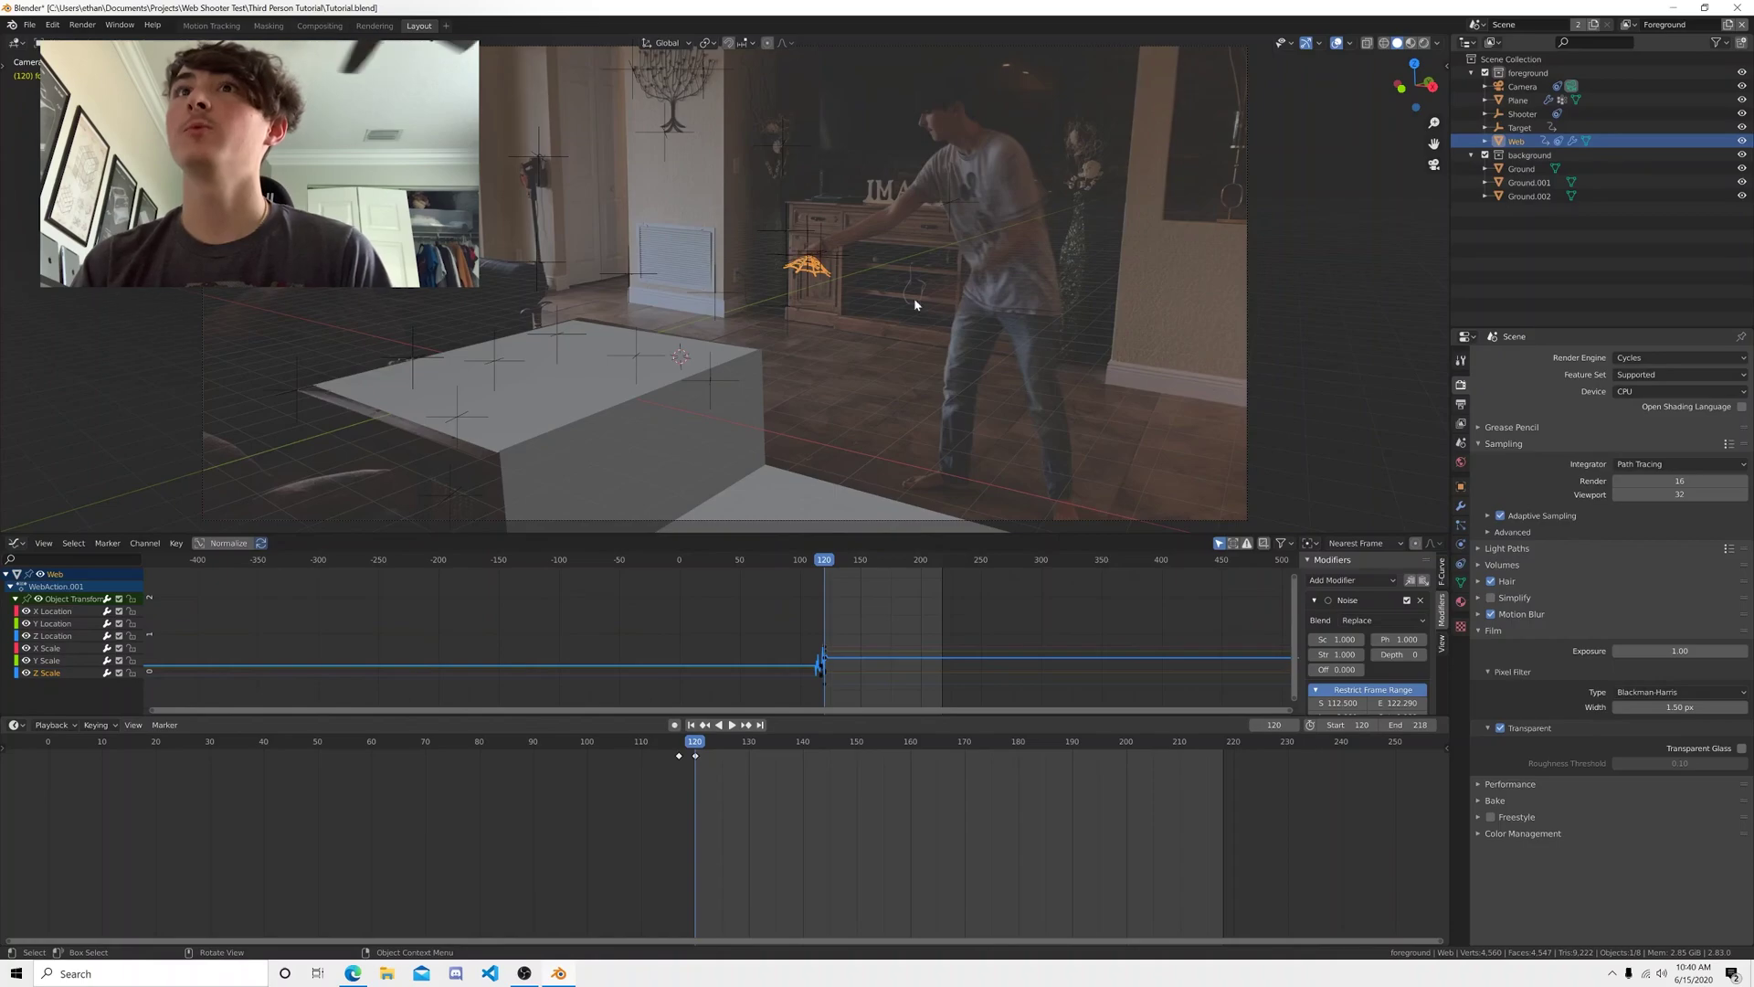
{"action": "left_click_drag", "start_coordinate": [704, 766], "coordinate": [611, 742]}
{"action": "key", "text": "x"}
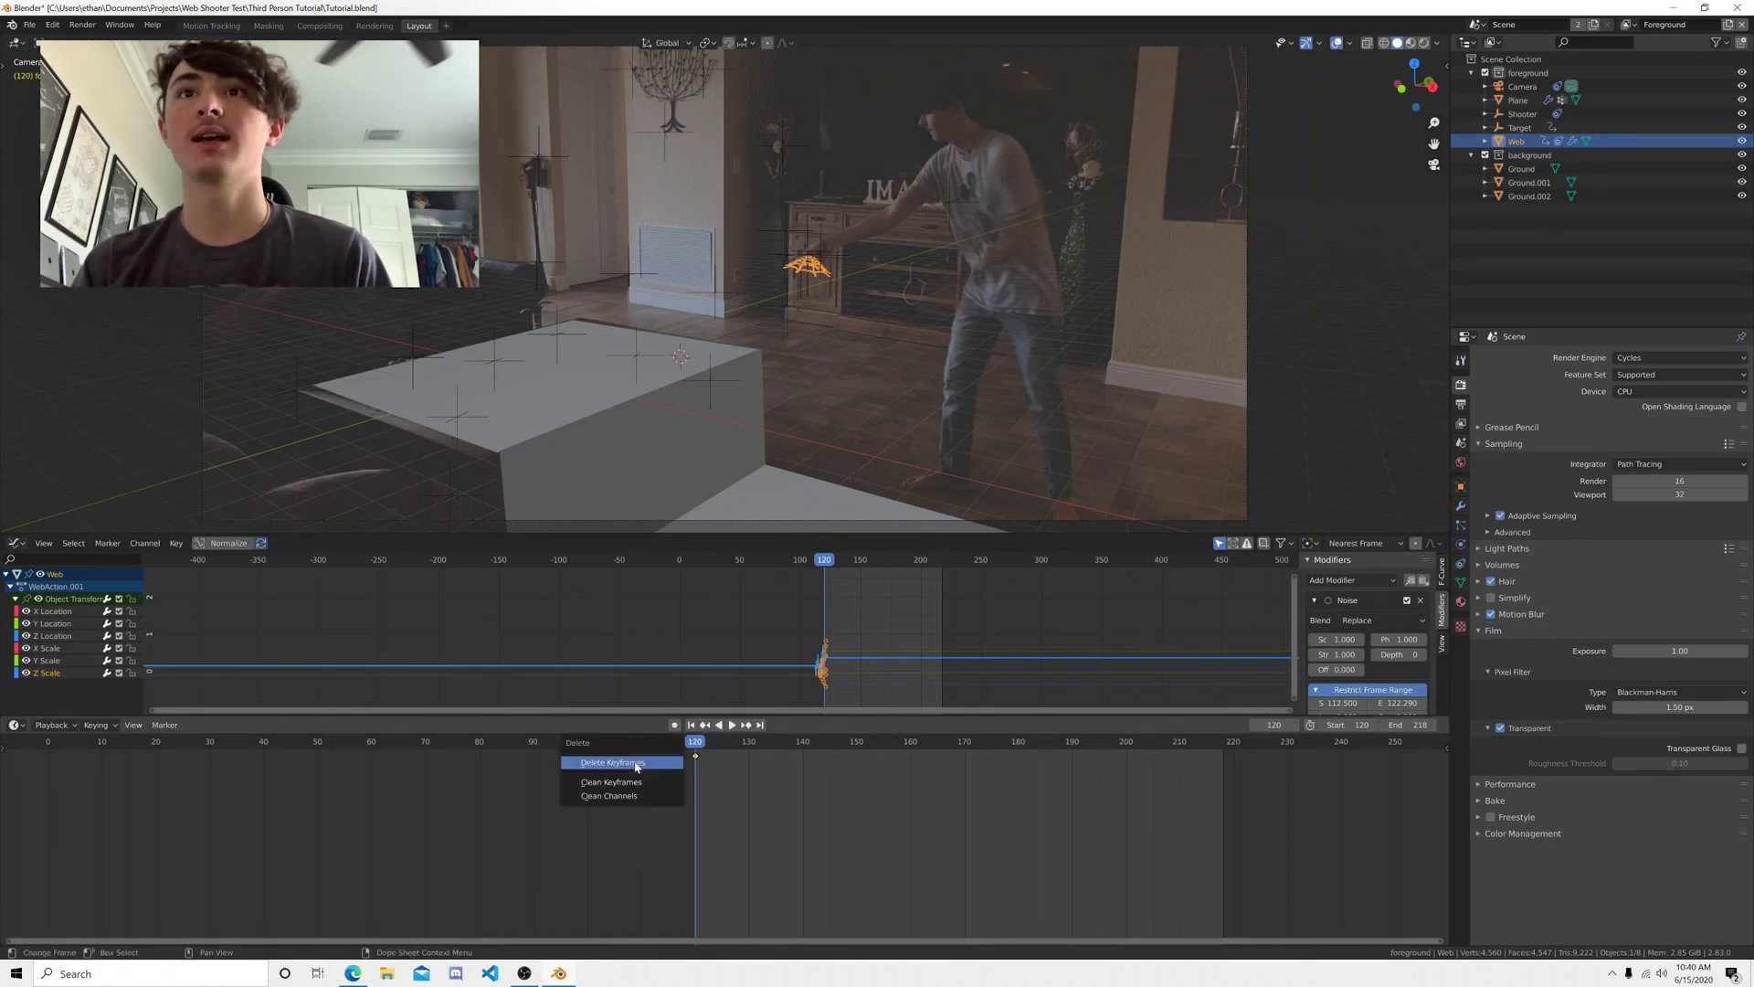
{"action": "left_click", "coordinate": [637, 763]}
- Resize the Web on the table at frame 124 and insert a Scaling keyframe
{"action": "key", "text": "ctrl+shift+space"}
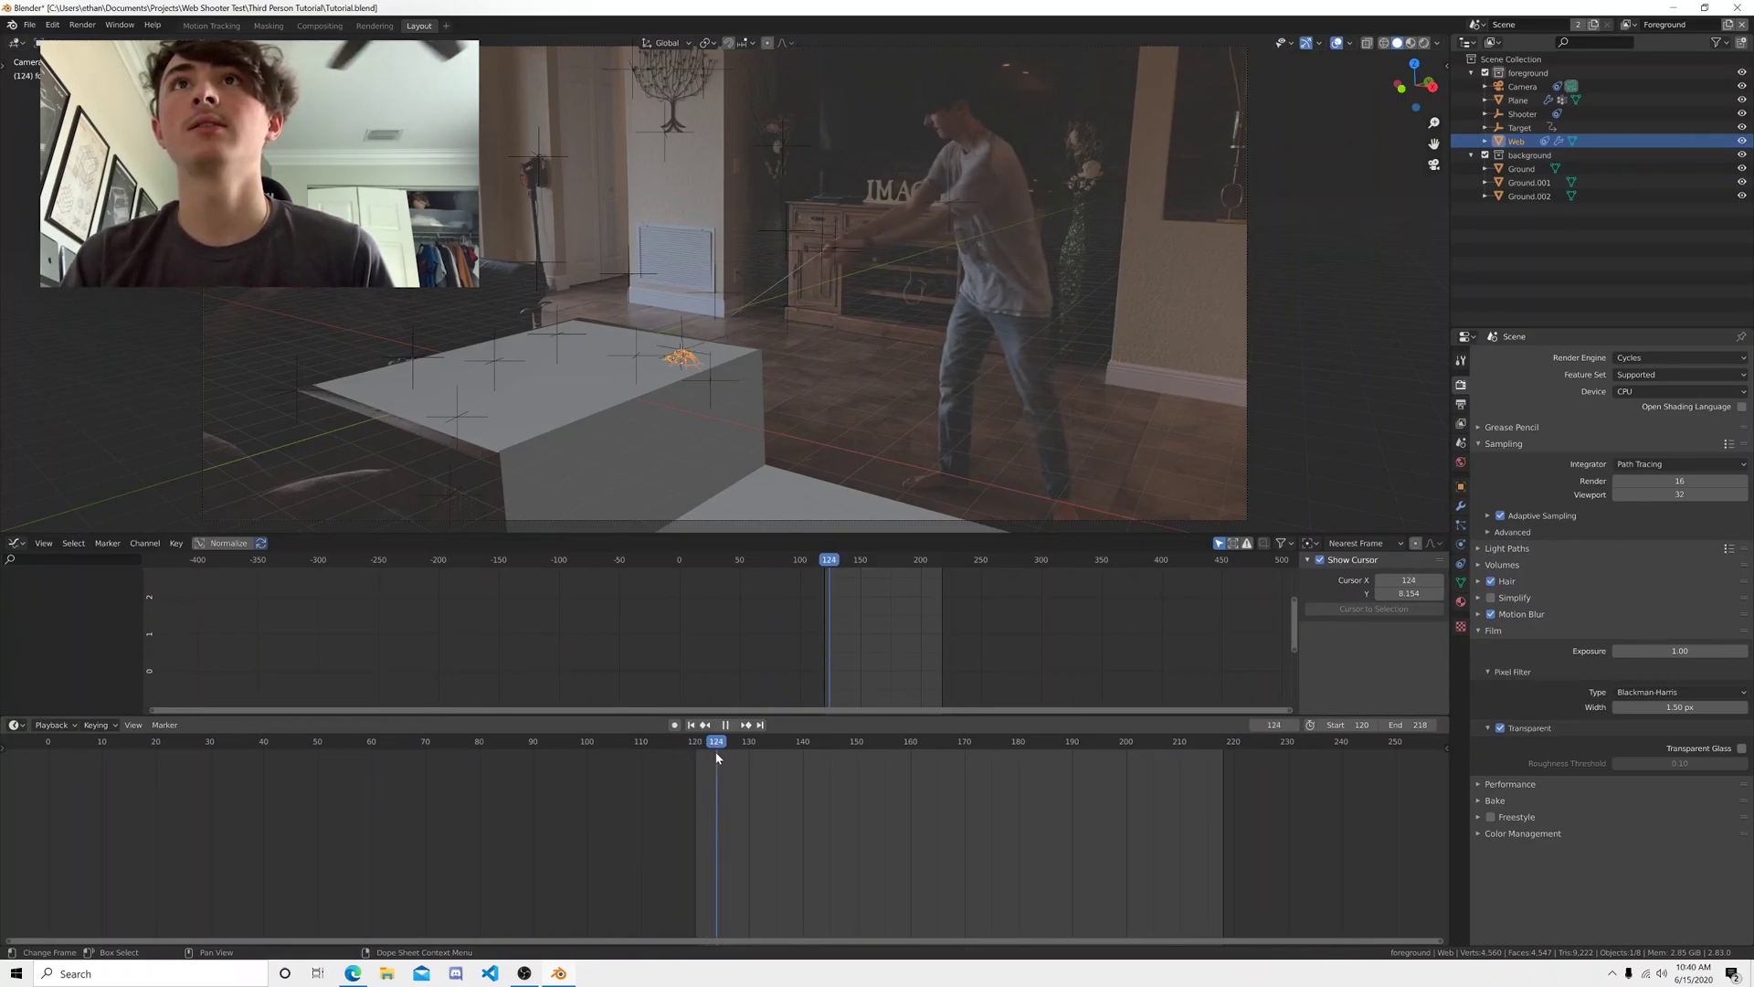
{"action": "key", "text": "s"}
{"action": "left_click", "coordinate": [692, 373]}
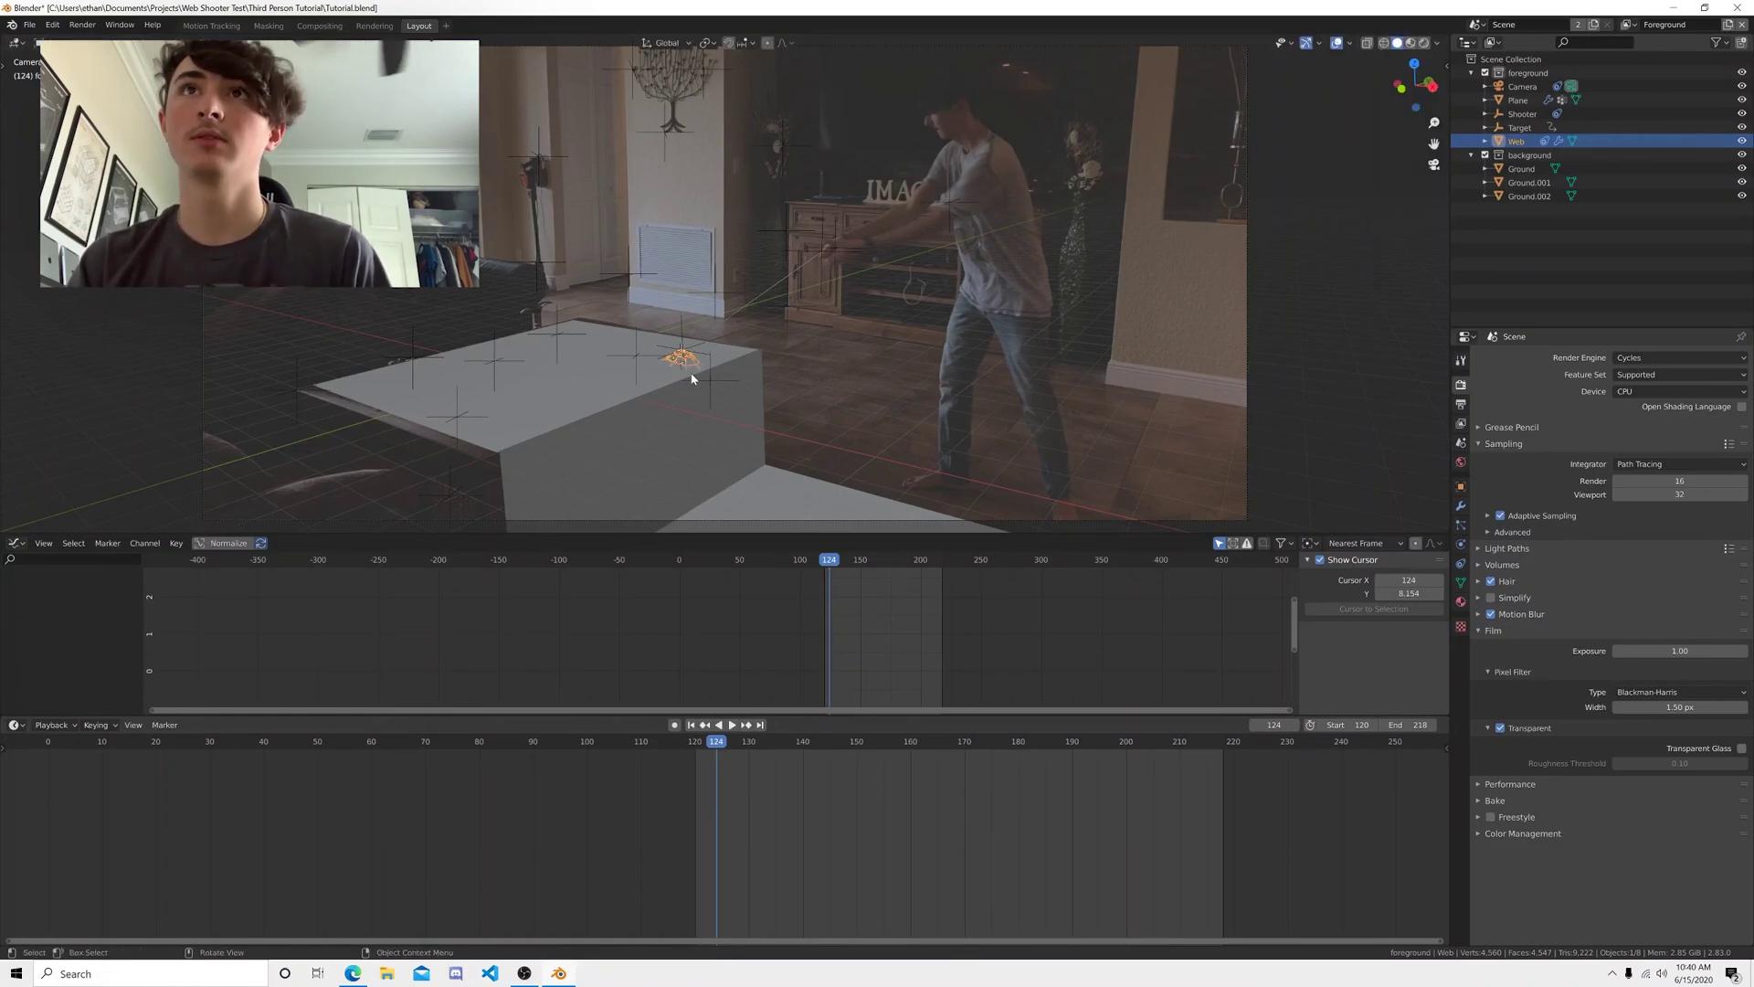
{"action": "key", "text": "i"}
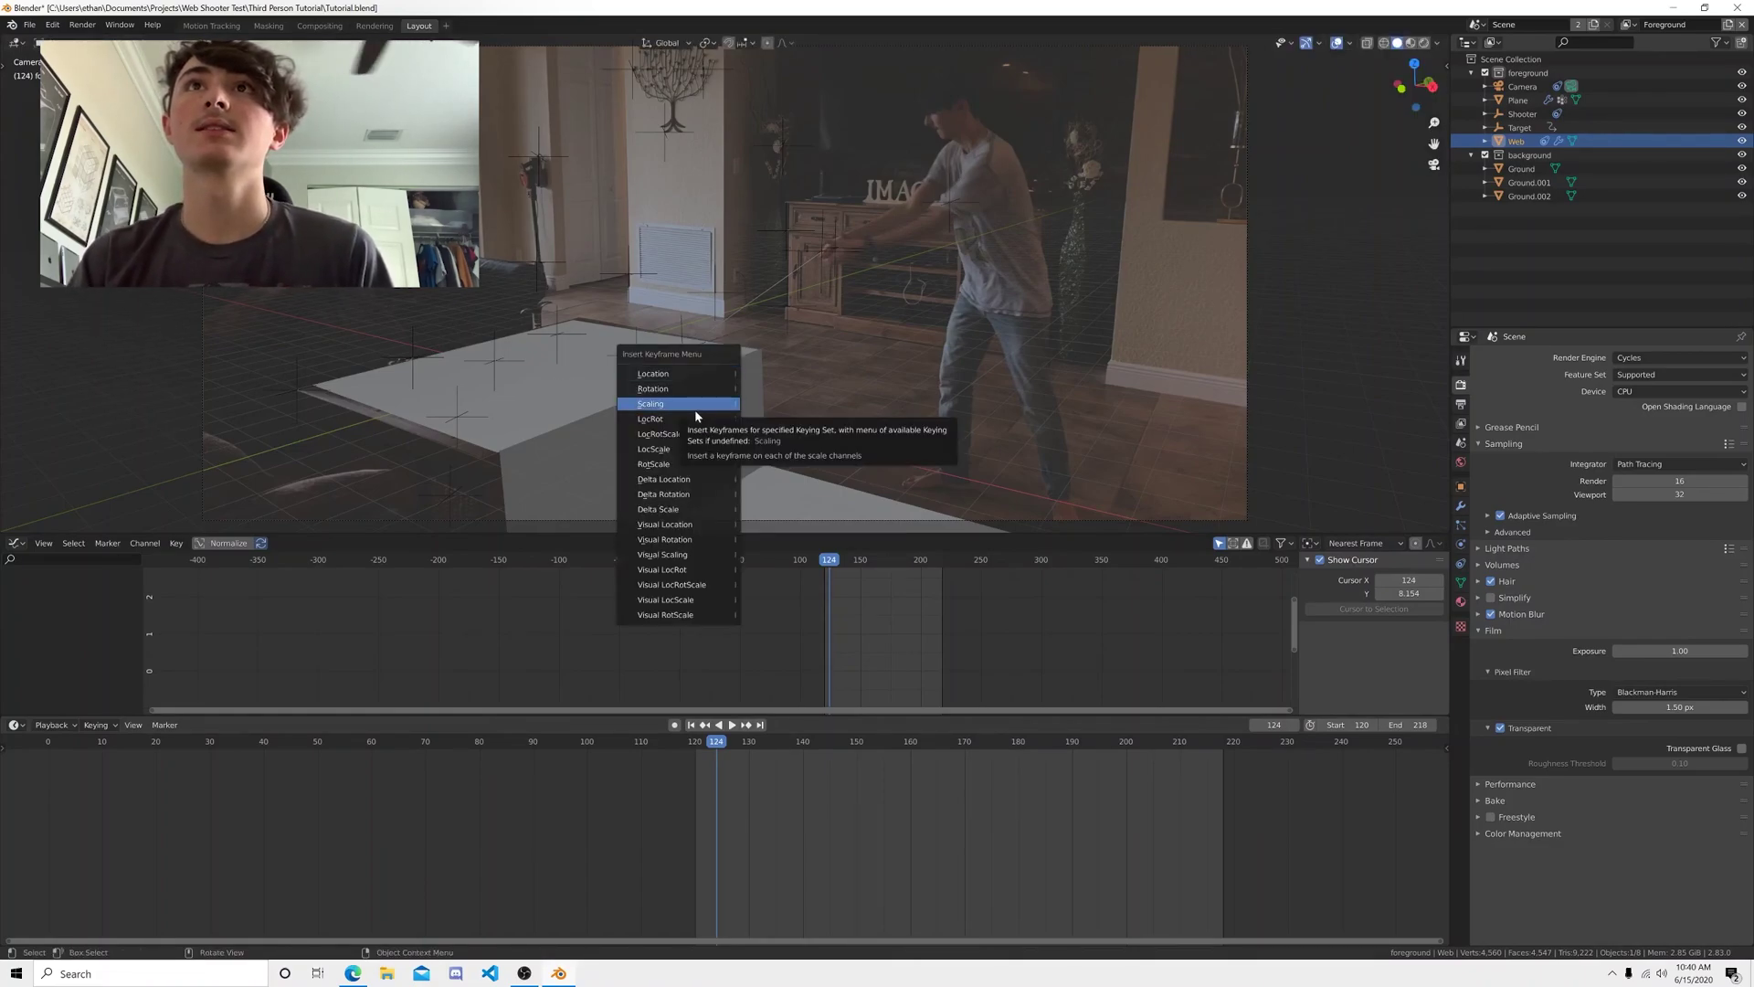
{"action": "left_click", "coordinate": [691, 374]}
- Try shrinking the Web at frame 120, inspect it up close, and undo back to before its Scaling keyframe
{"action": "left_click_drag", "start_coordinate": [703, 754], "coordinate": [697, 745]}
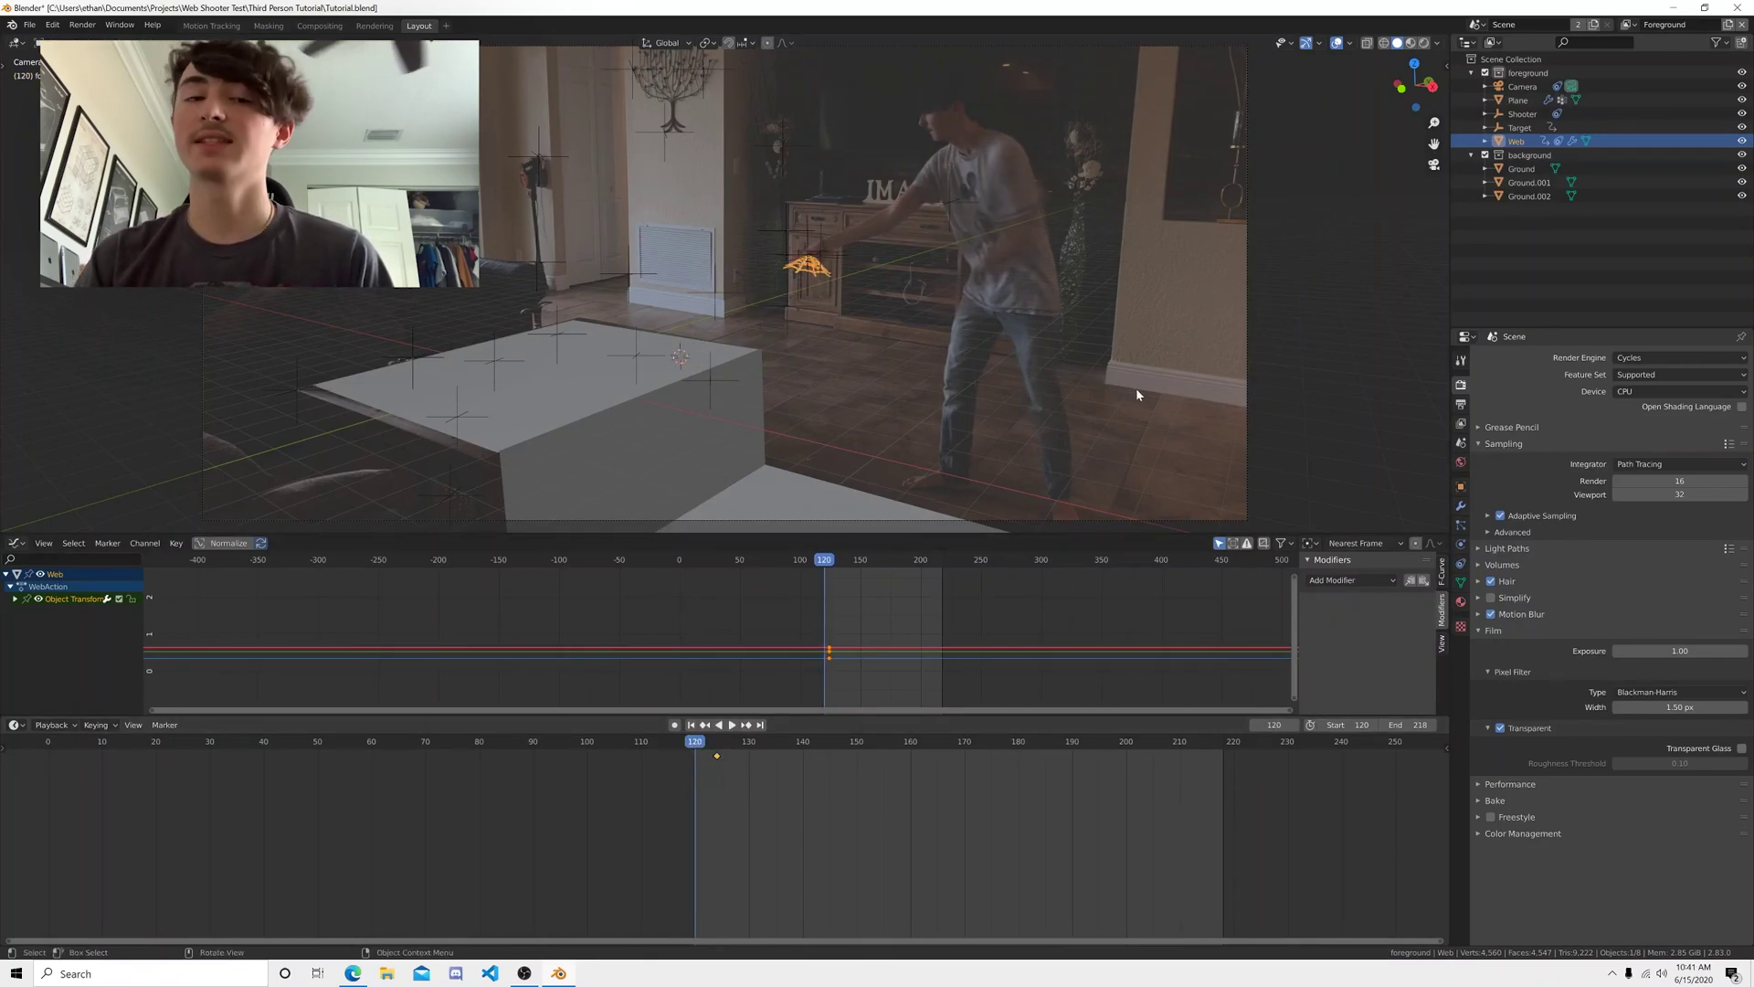
{"action": "key", "text": "s"}
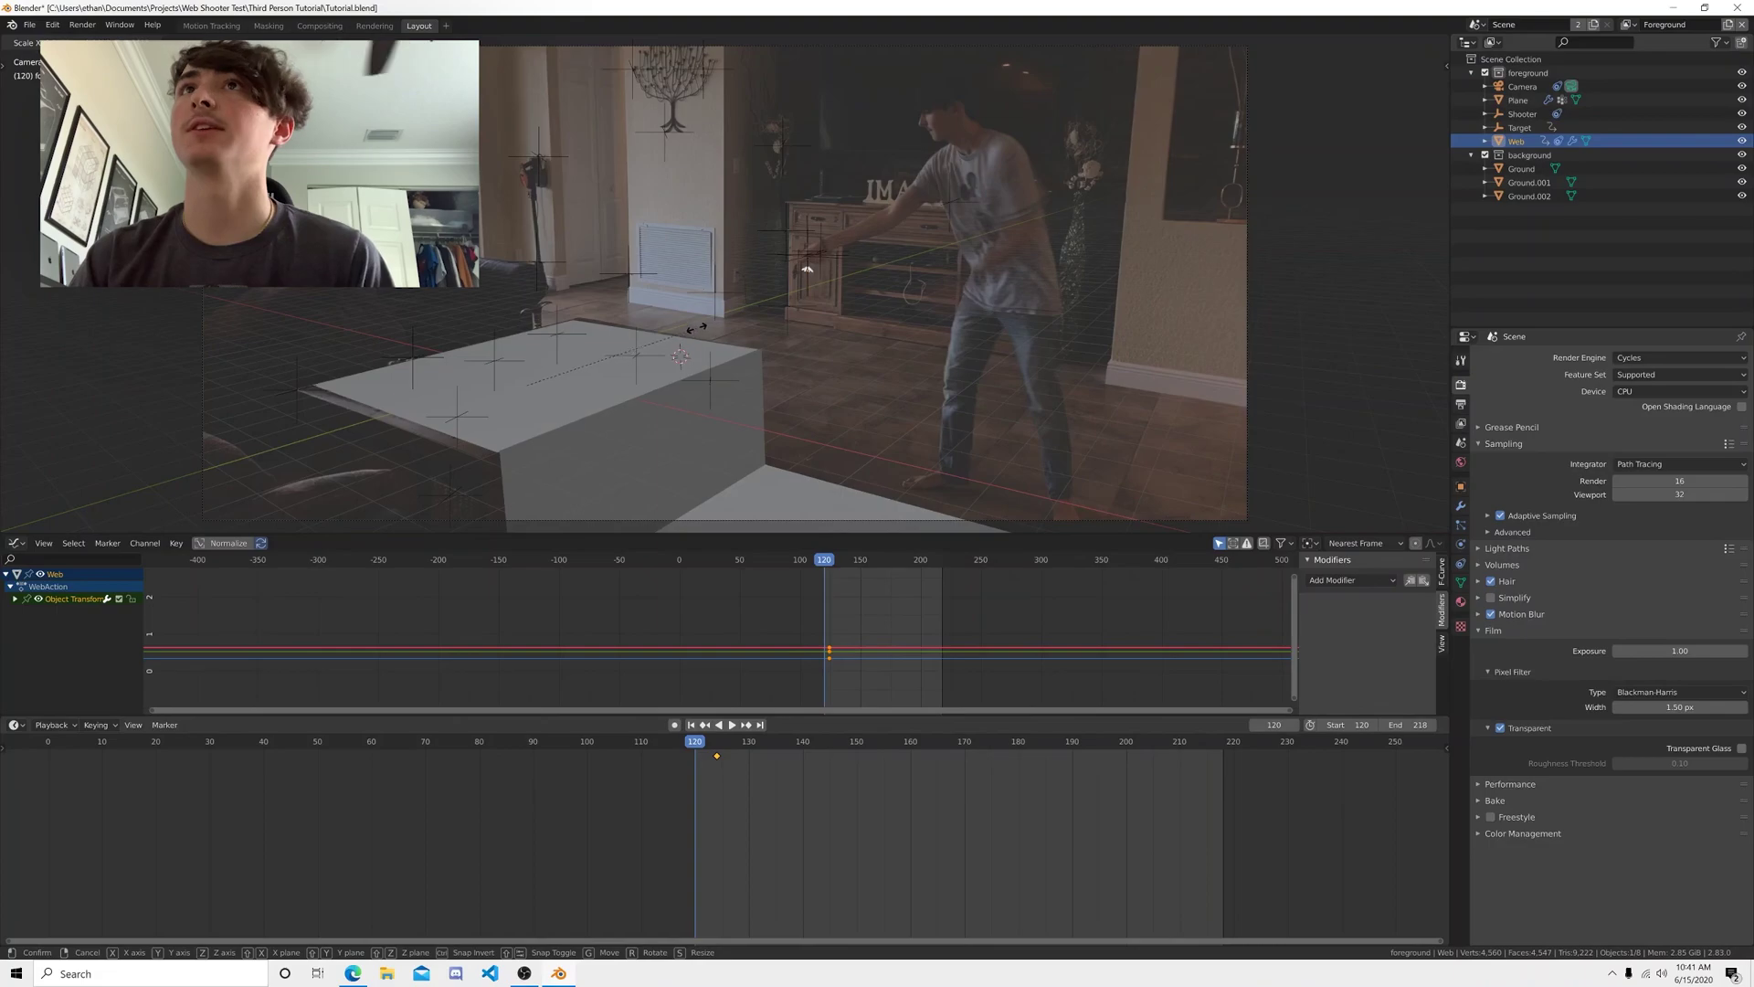
{"action": "left_click", "coordinate": [679, 333]}
{"action": "middle_click_drag", "start_coordinate": [822, 286], "coordinate": [375, 325]}
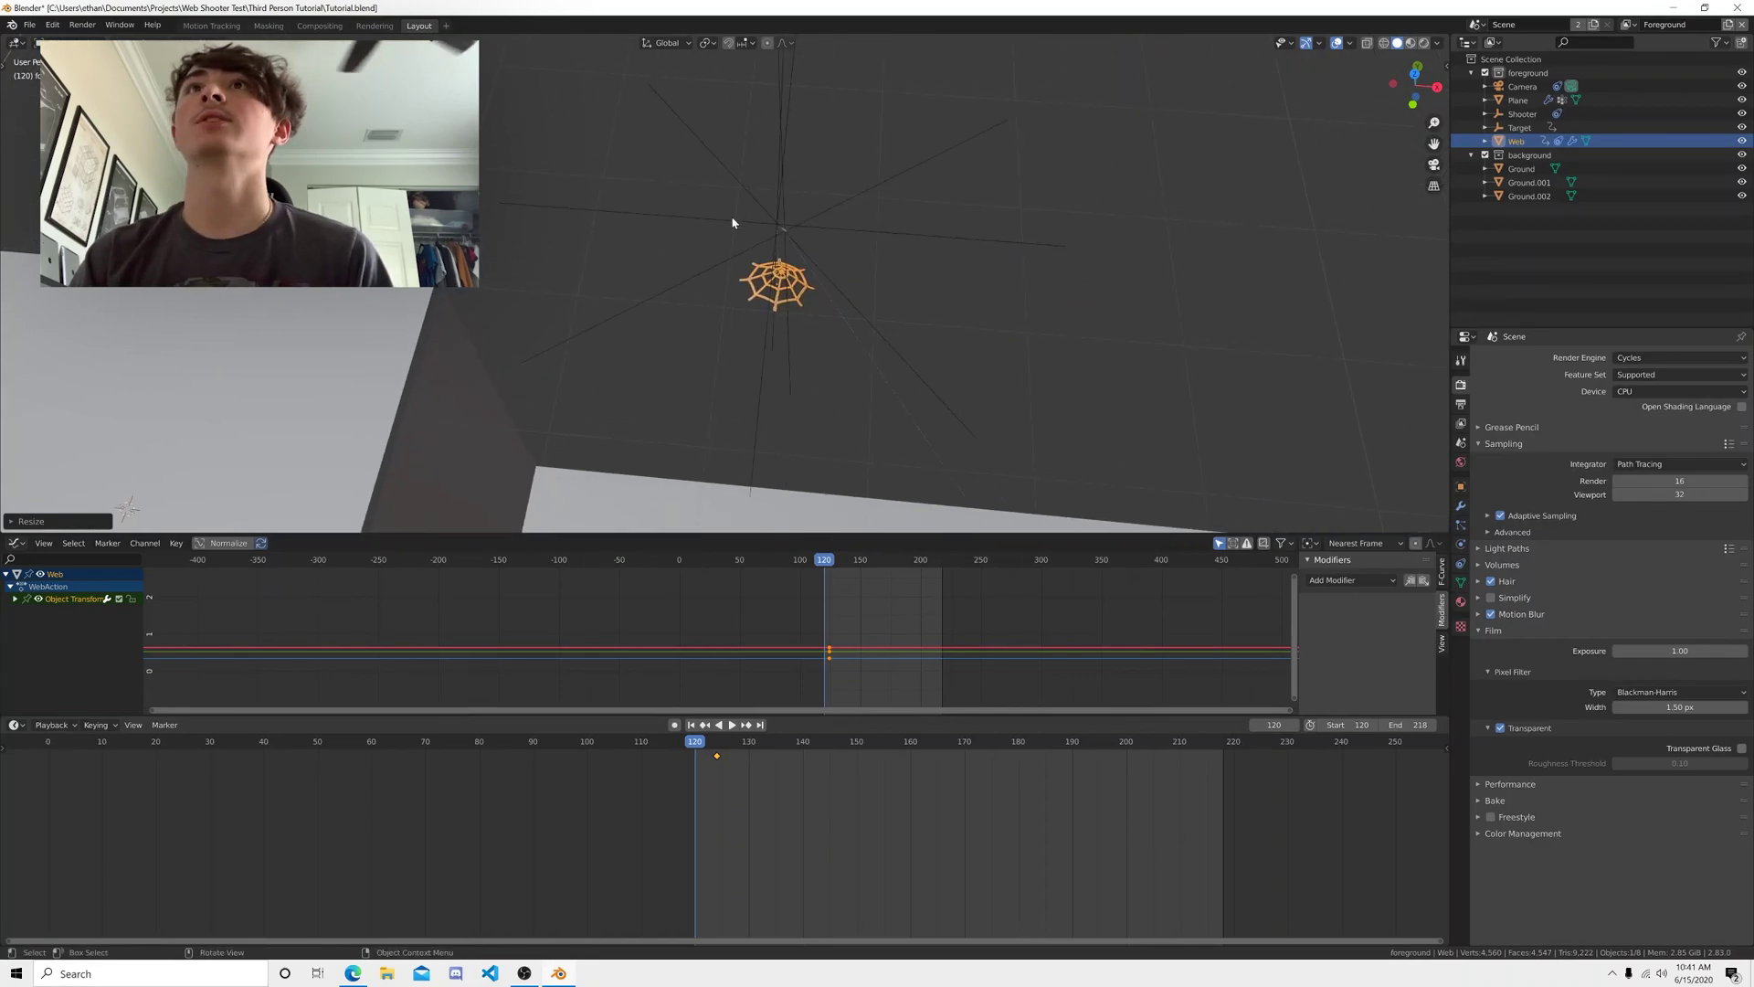
{"action": "scroll", "coordinate": [765, 434], "scroll_direction": "up", "scroll_amount": 6}
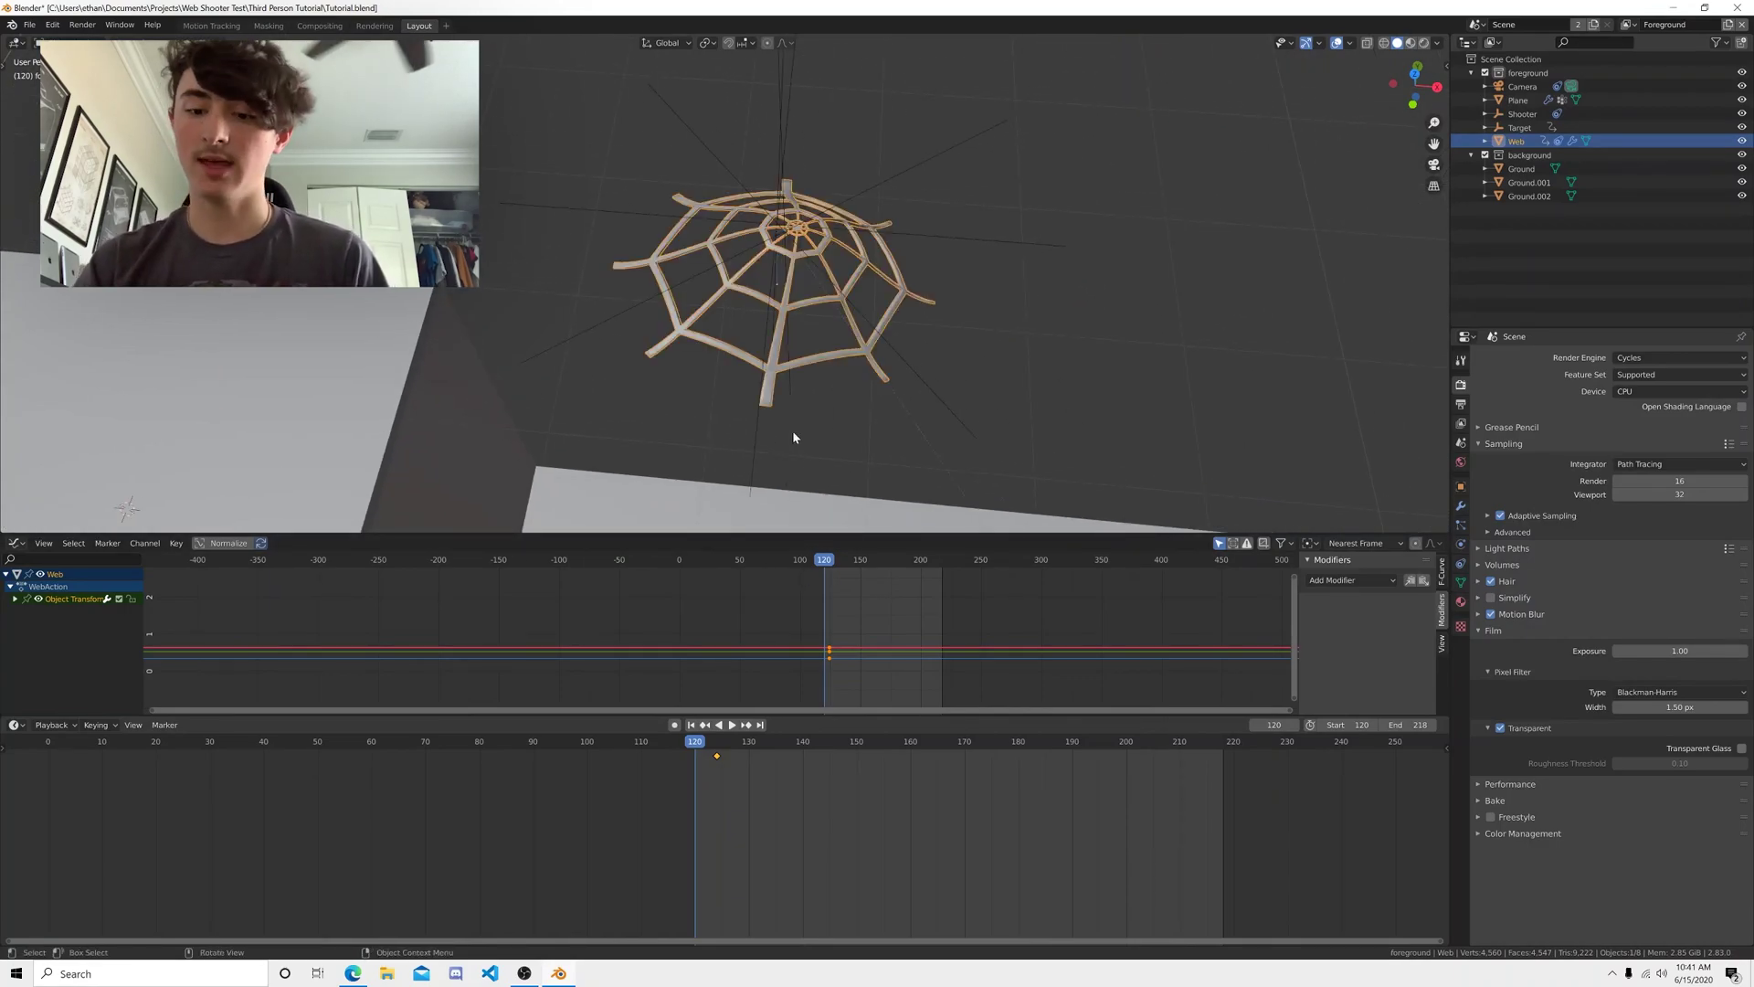
{"action": "key", "text": "KP_0"}
{"action": "key", "text": "Up"}
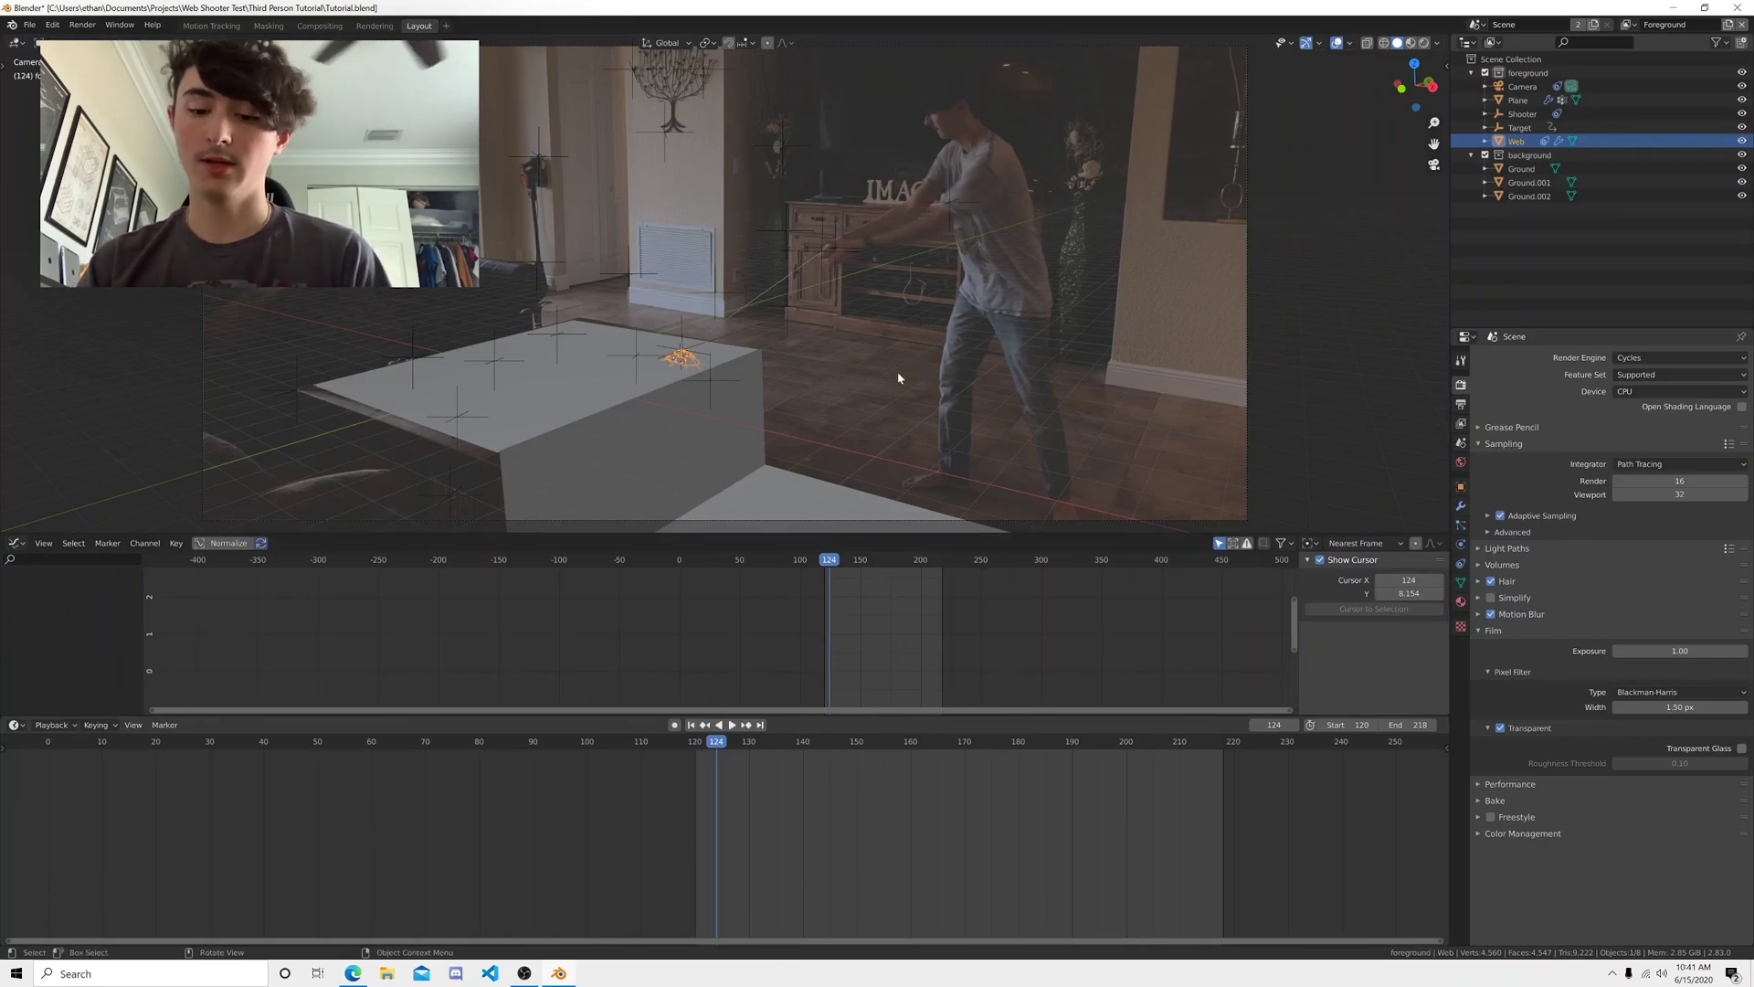
- Insert a LocScale keyframe on the Web at frame 124
{"action": "key", "text": "i"}
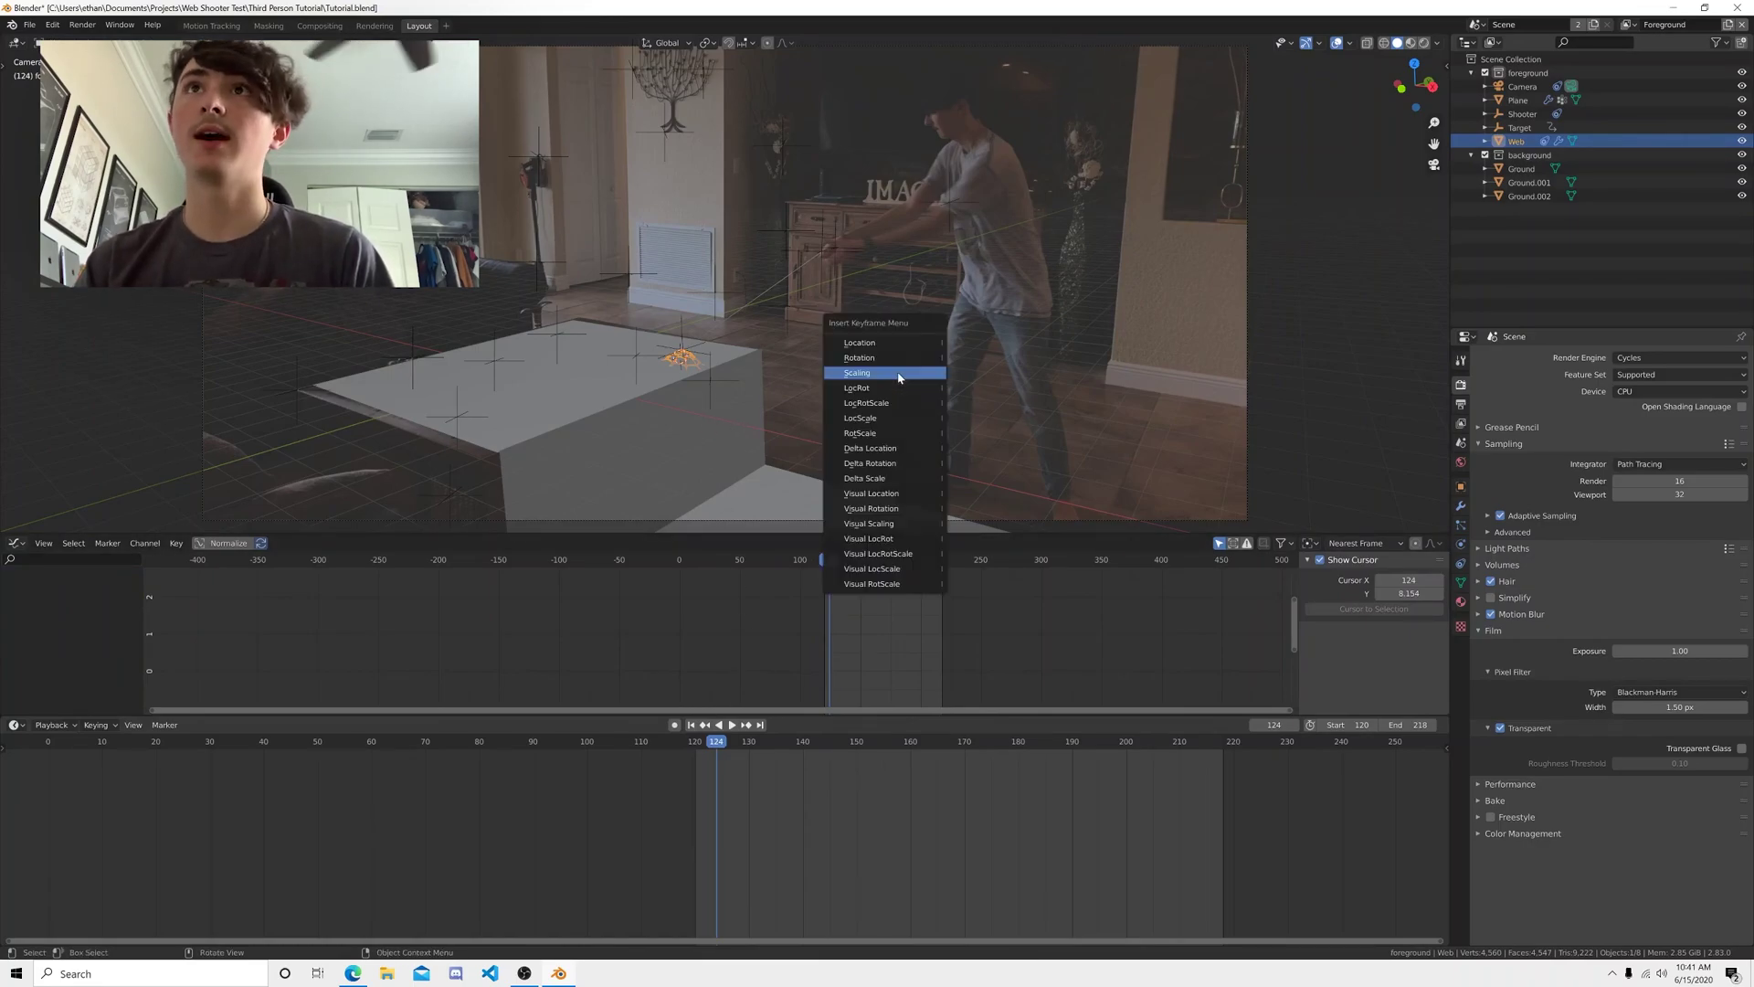
{"action": "left_click", "coordinate": [878, 433]}
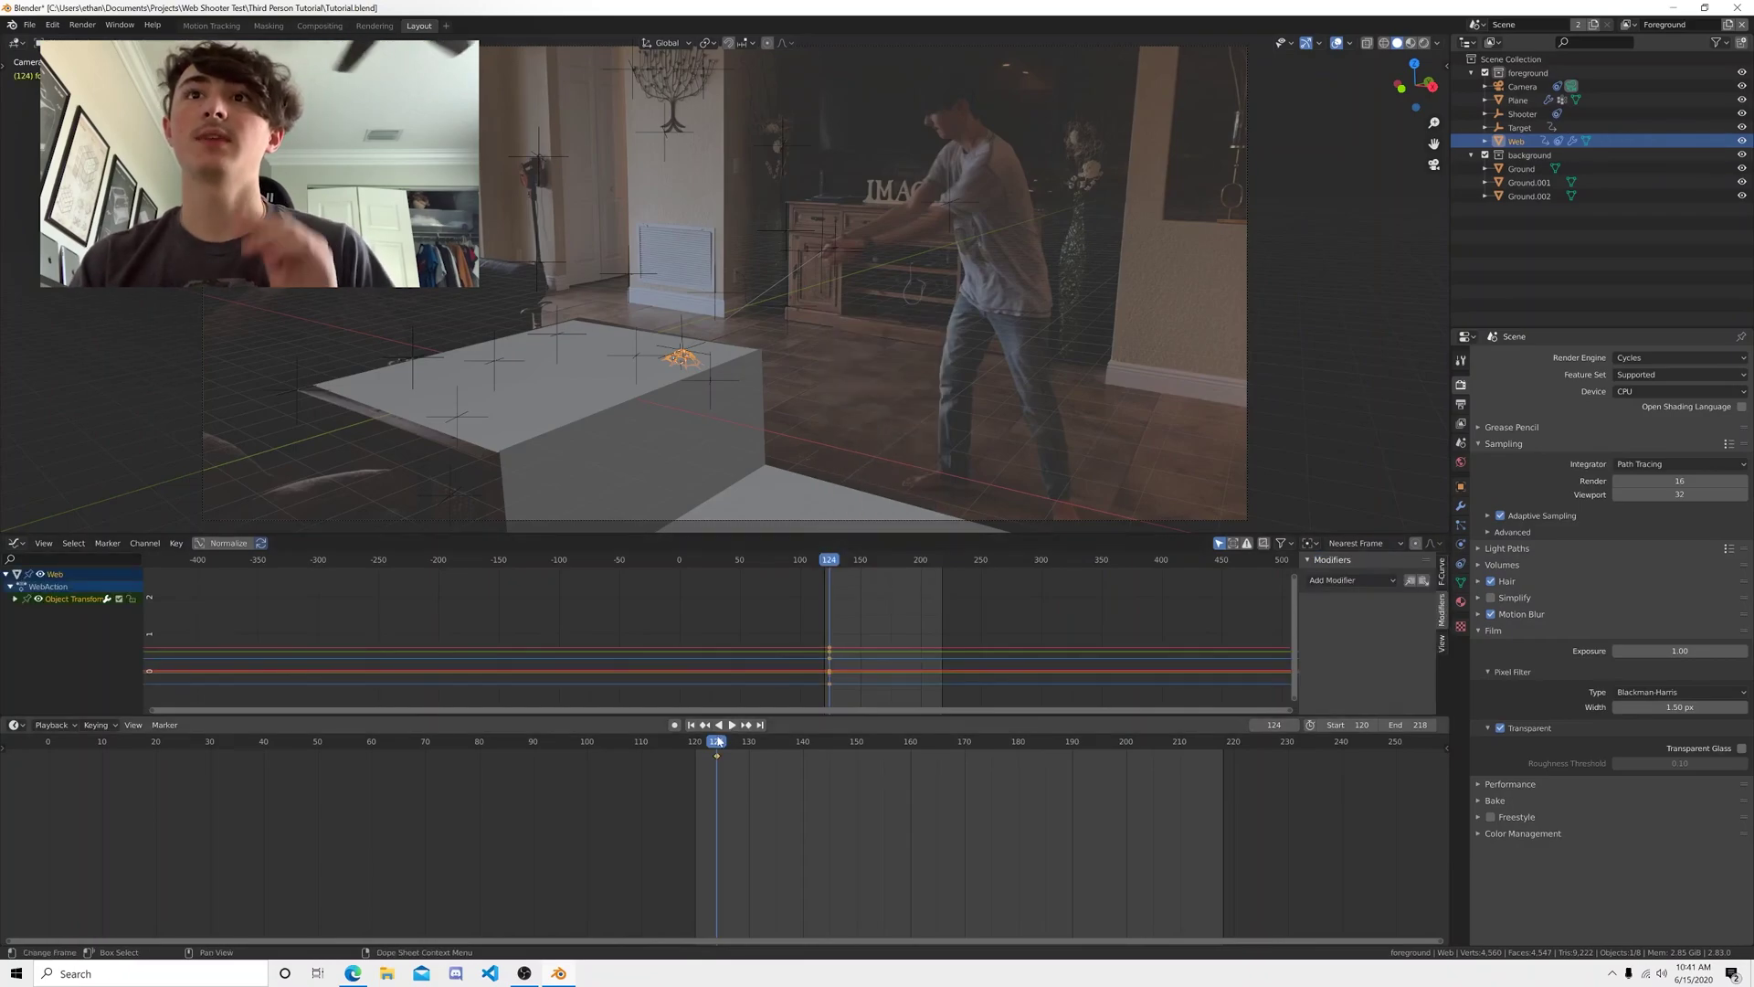
{"action": "key", "text": "space"}
- Scale the Web down at frame 120 and move it toward the shooter's hand
{"action": "left_click_drag", "start_coordinate": [713, 743], "coordinate": [696, 743]}
{"action": "key", "text": "s"}
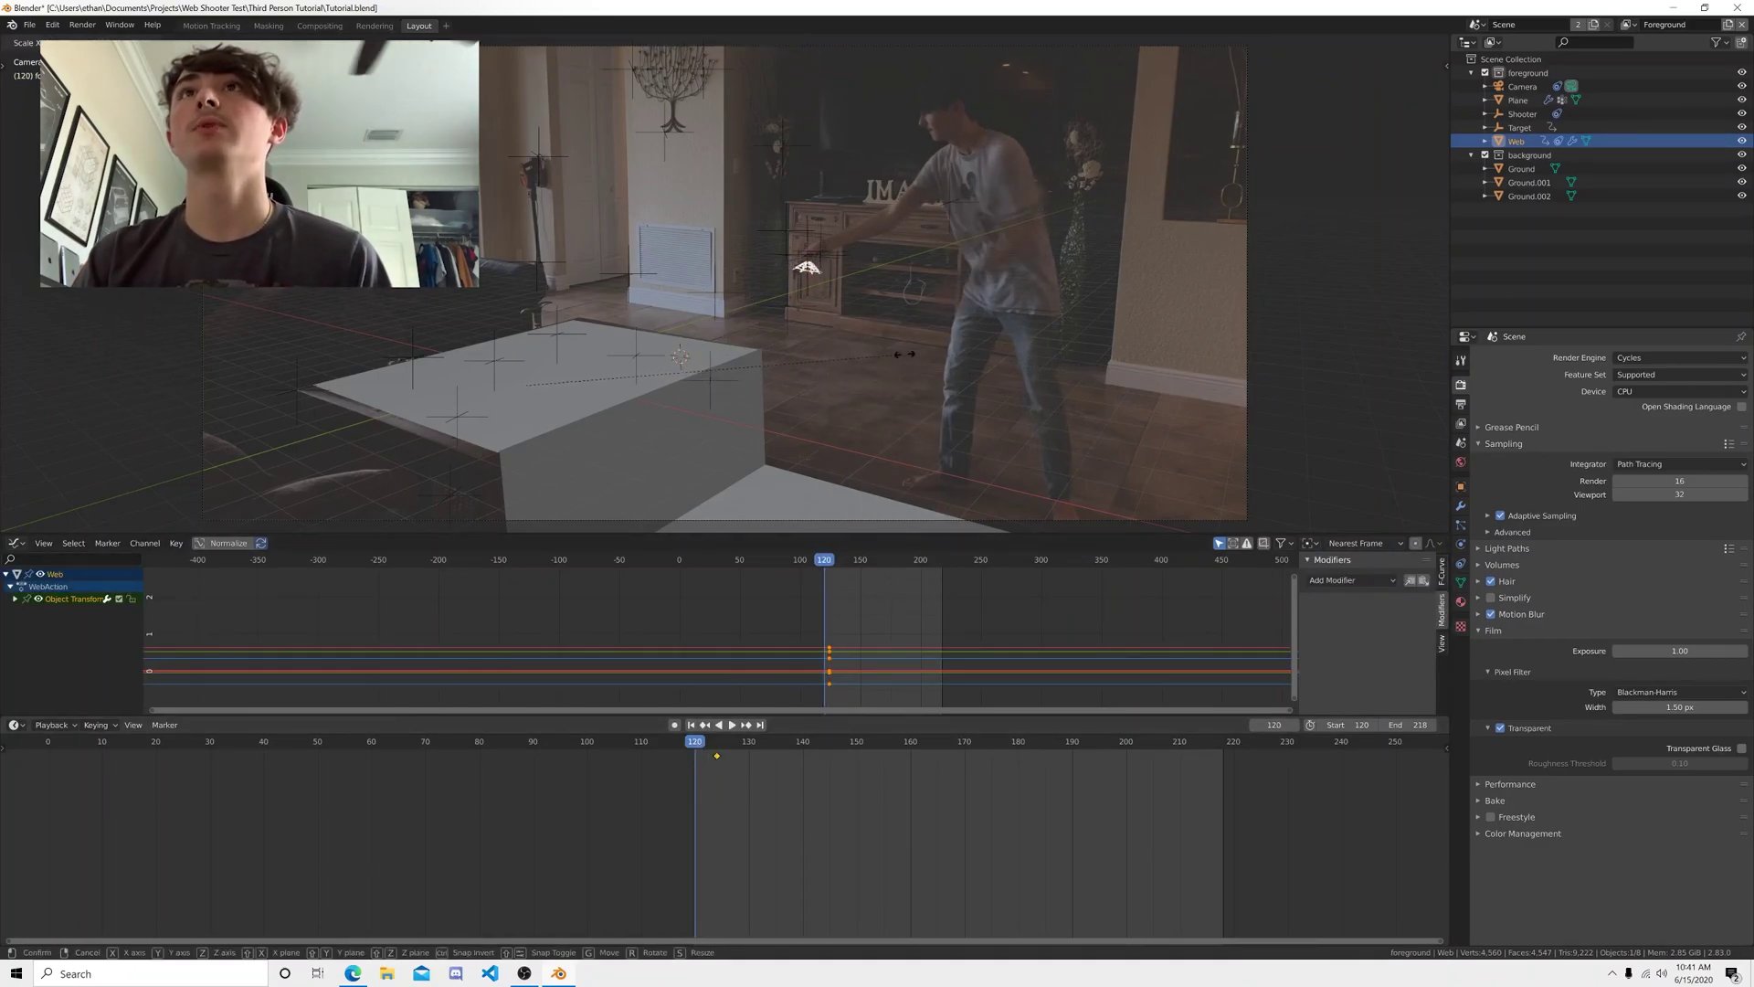
{"action": "left_click", "coordinate": [891, 348]}
{"action": "left_click", "coordinate": [885, 343]}
{"action": "key", "text": "grave"}
{"action": "left_click", "coordinate": [946, 367]}
{"action": "middle_click_drag", "start_coordinate": [929, 365], "coordinate": [981, 370]}
- Refine the Web's size and position at frame 120 and insert a LocScale keyframe
{"action": "key", "text": "s"}
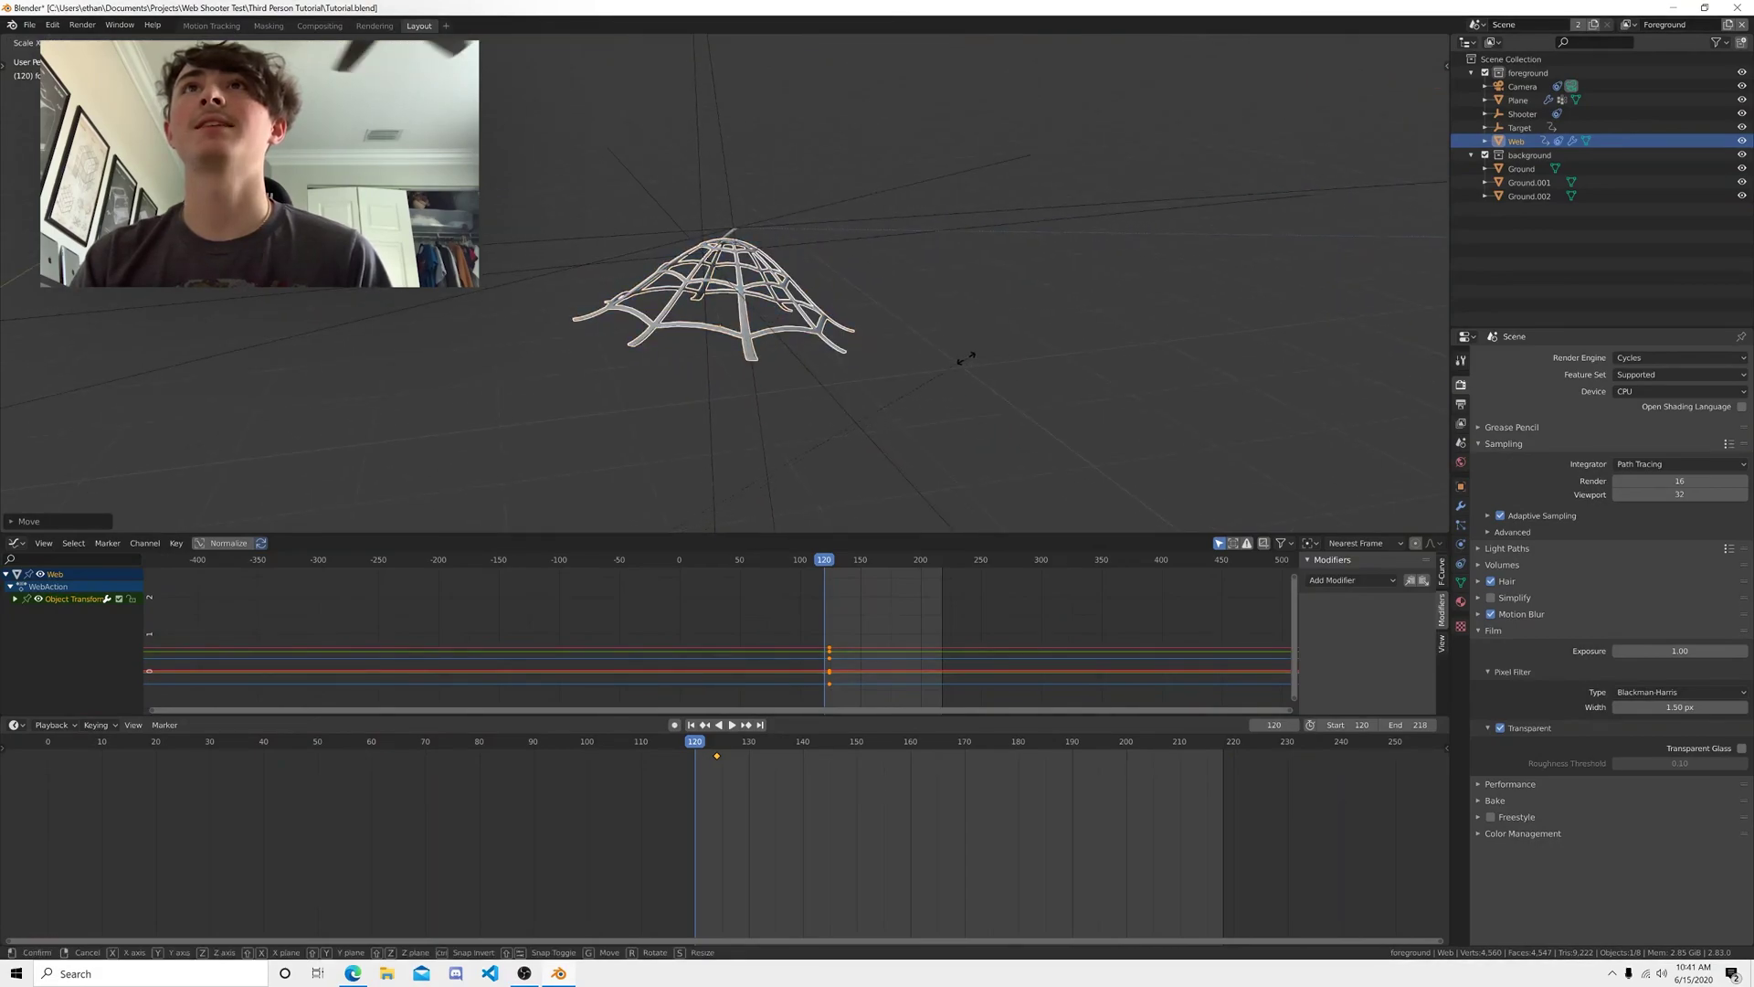
{"action": "left_click", "coordinate": [614, 418]}
{"action": "key", "text": "g"}
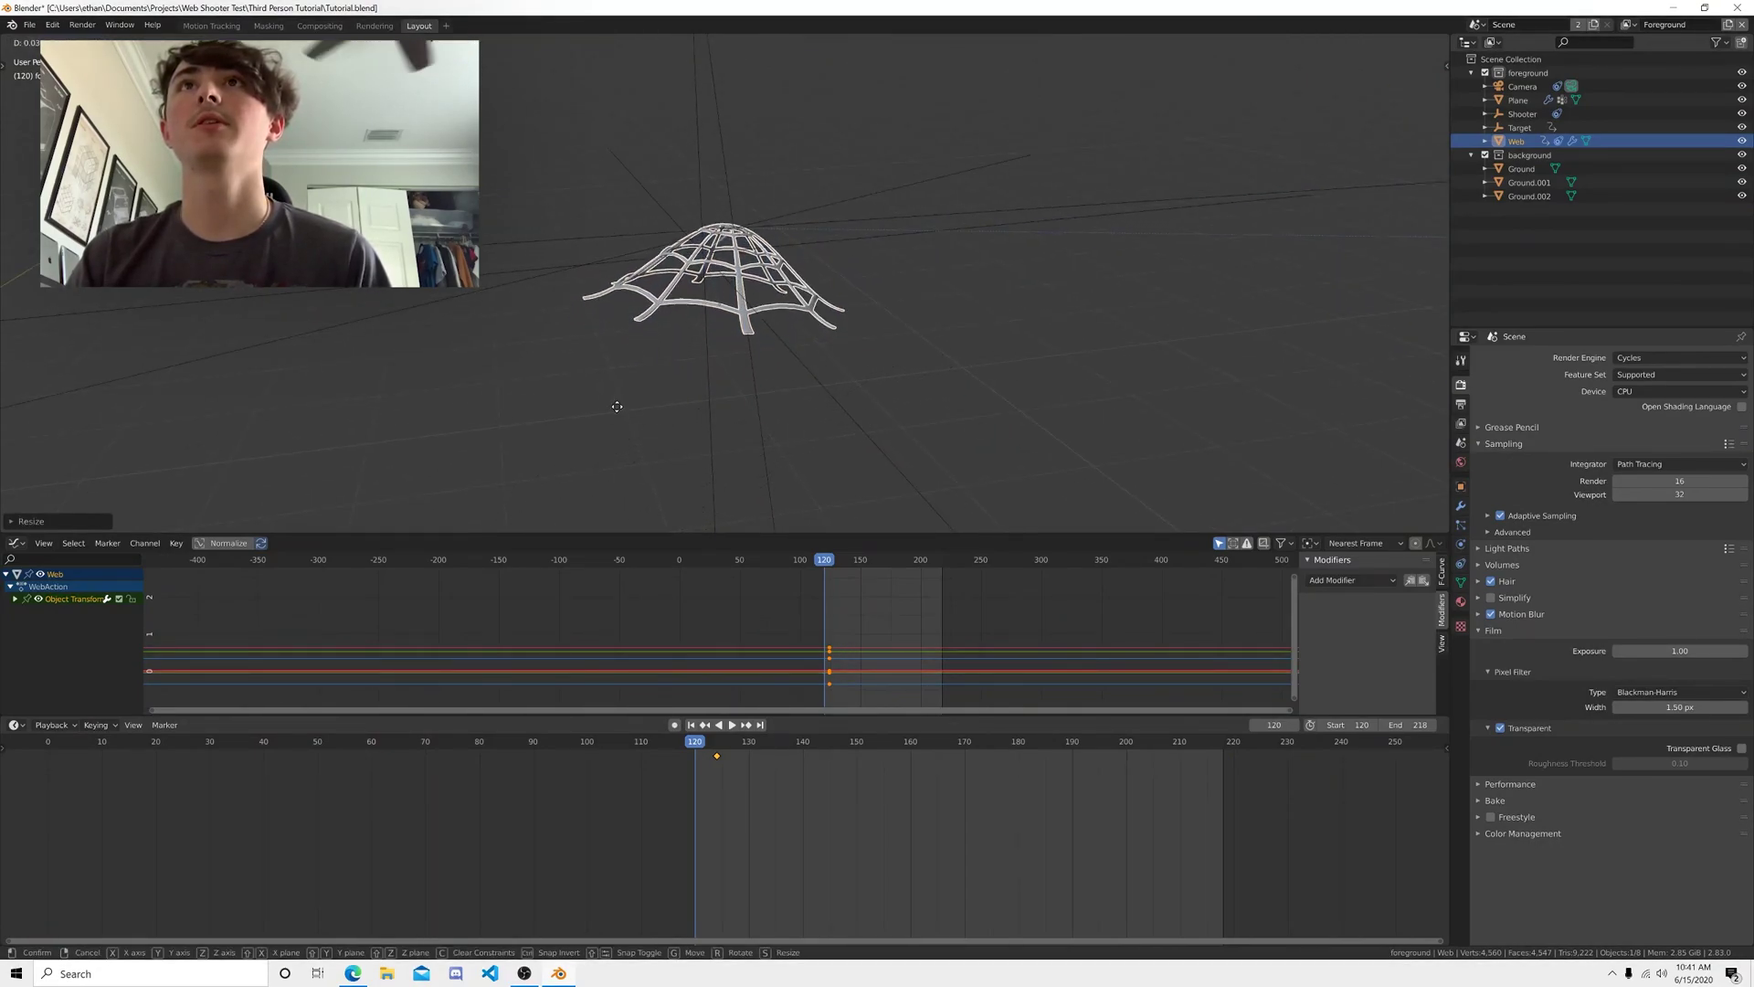
{"action": "left_click", "coordinate": [625, 408]}
{"action": "key", "text": "i"}
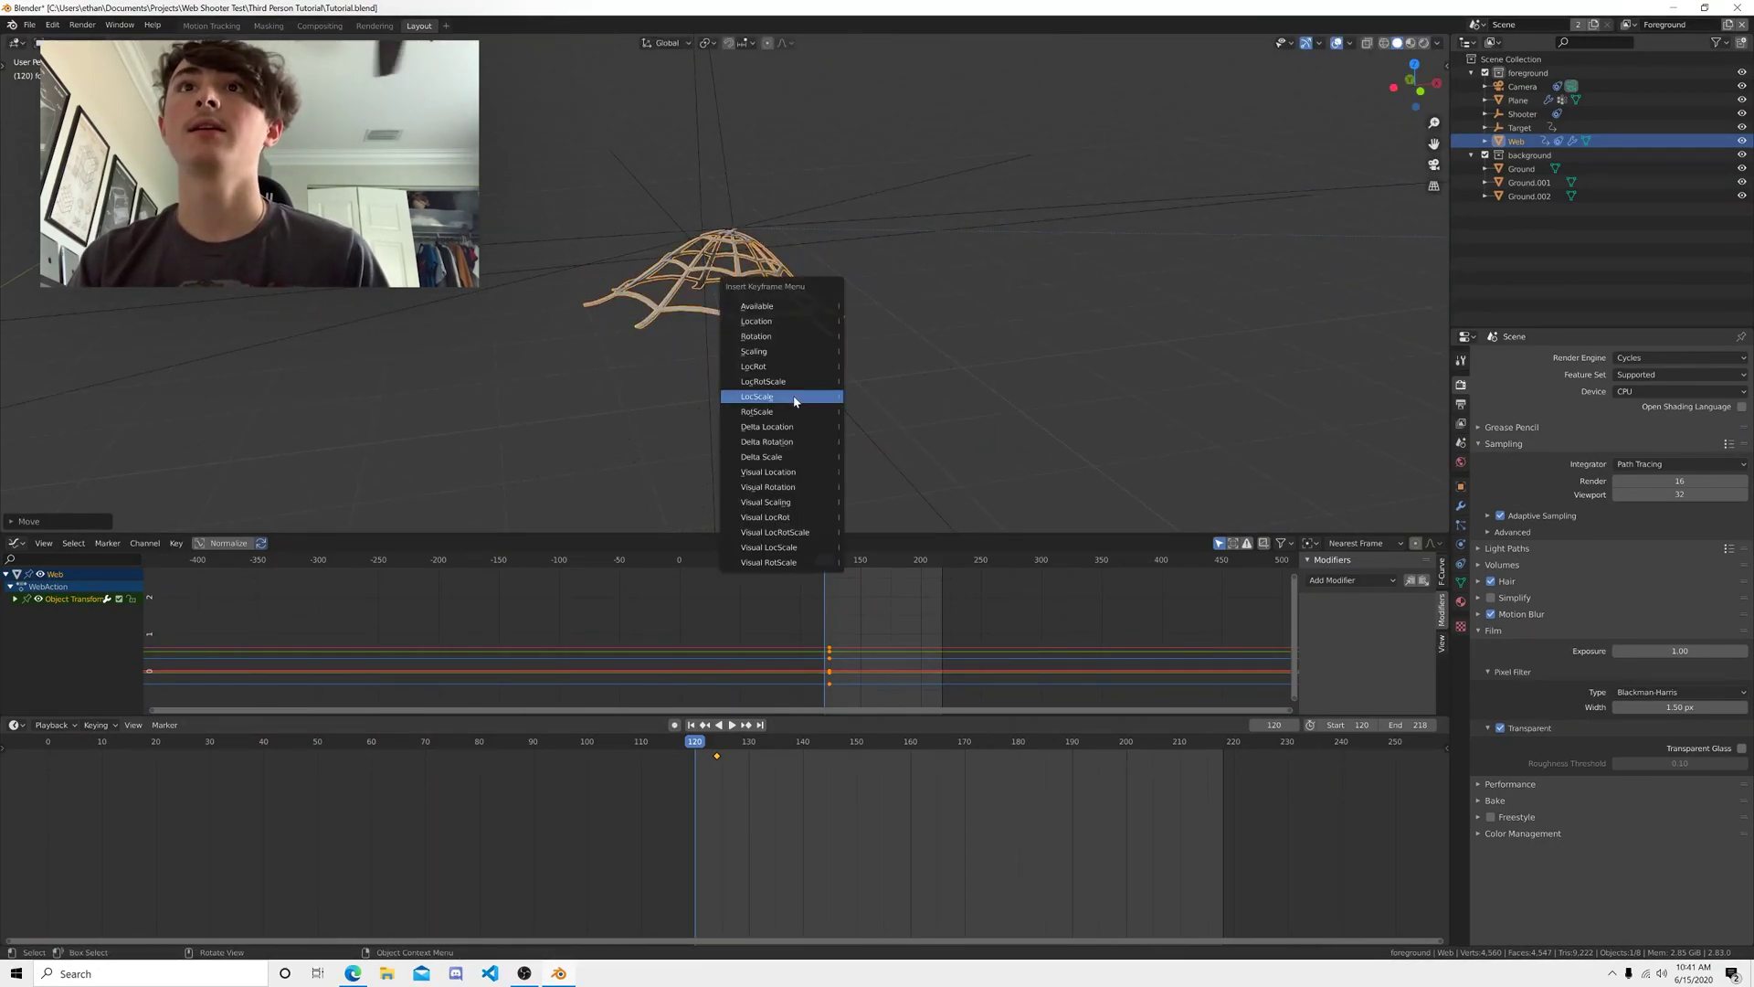
{"action": "left_click", "coordinate": [795, 399]}
- Preview the Web's growth from frame 120 in camera view and change the handle type of its keyframes
{"action": "key", "text": "KP_0"}
{"action": "key", "text": "space"}
{"action": "key", "text": "space"}
{"action": "left_click_drag", "start_coordinate": [724, 744], "coordinate": [699, 747]}
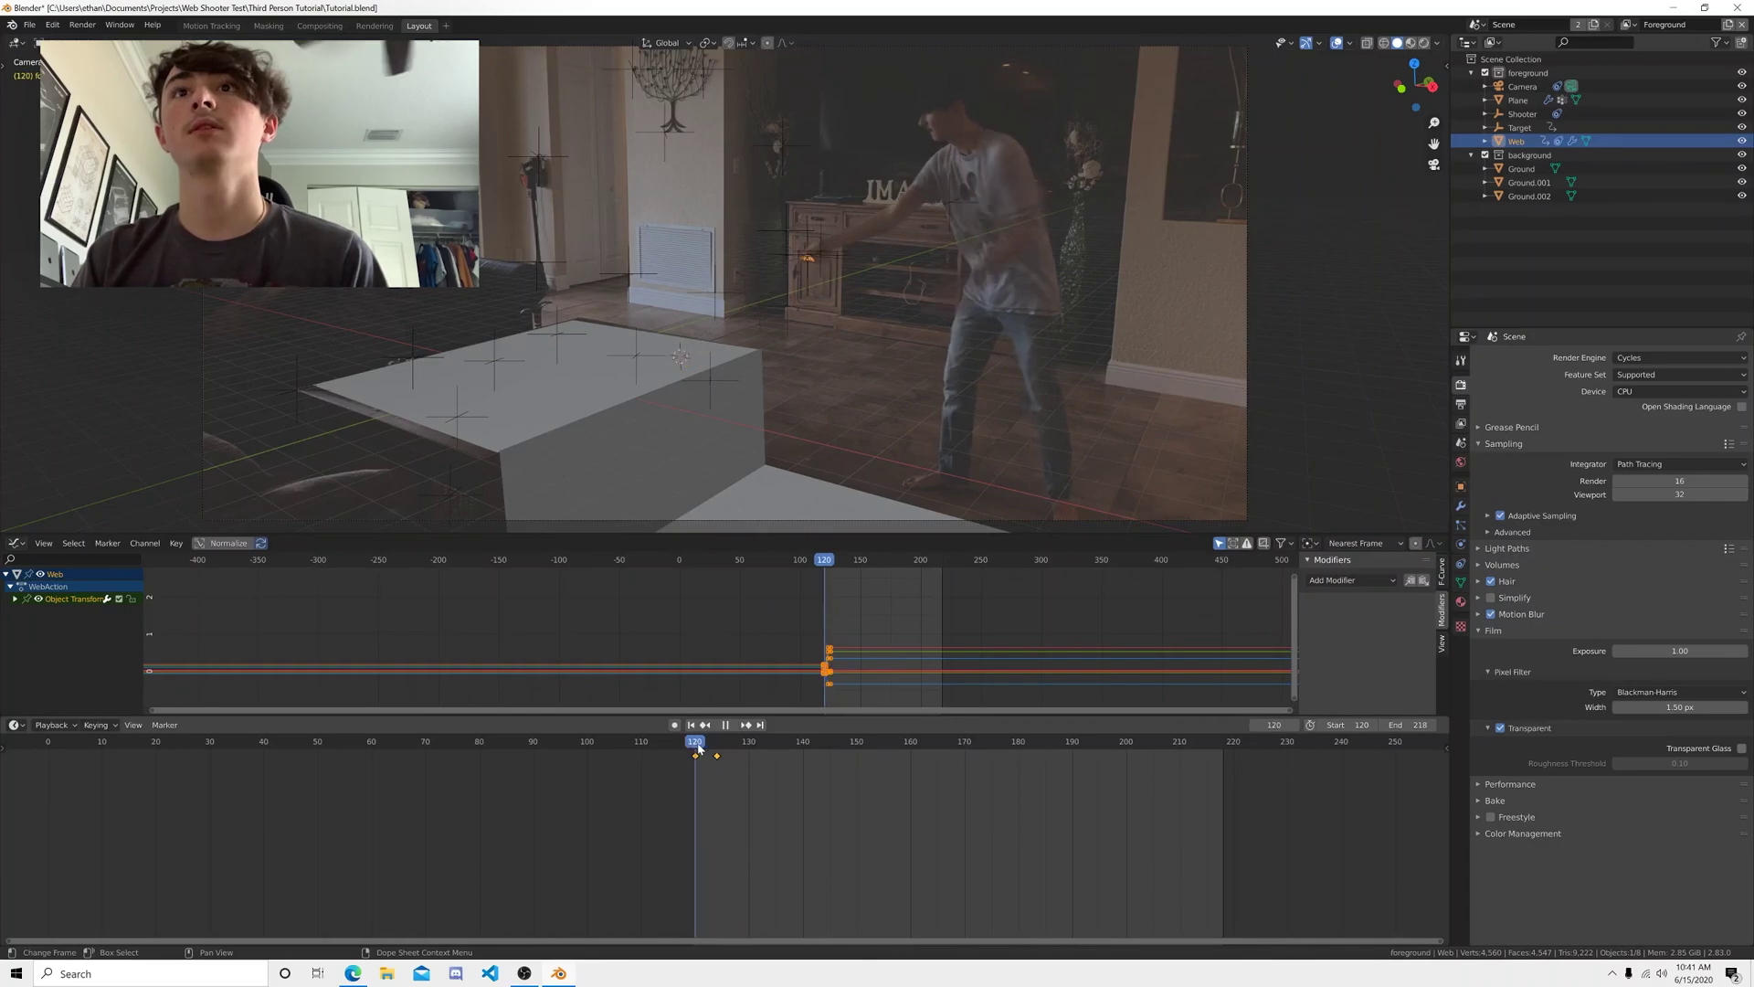
{"action": "key", "text": "v"}
{"action": "left_click", "coordinate": [711, 789]}
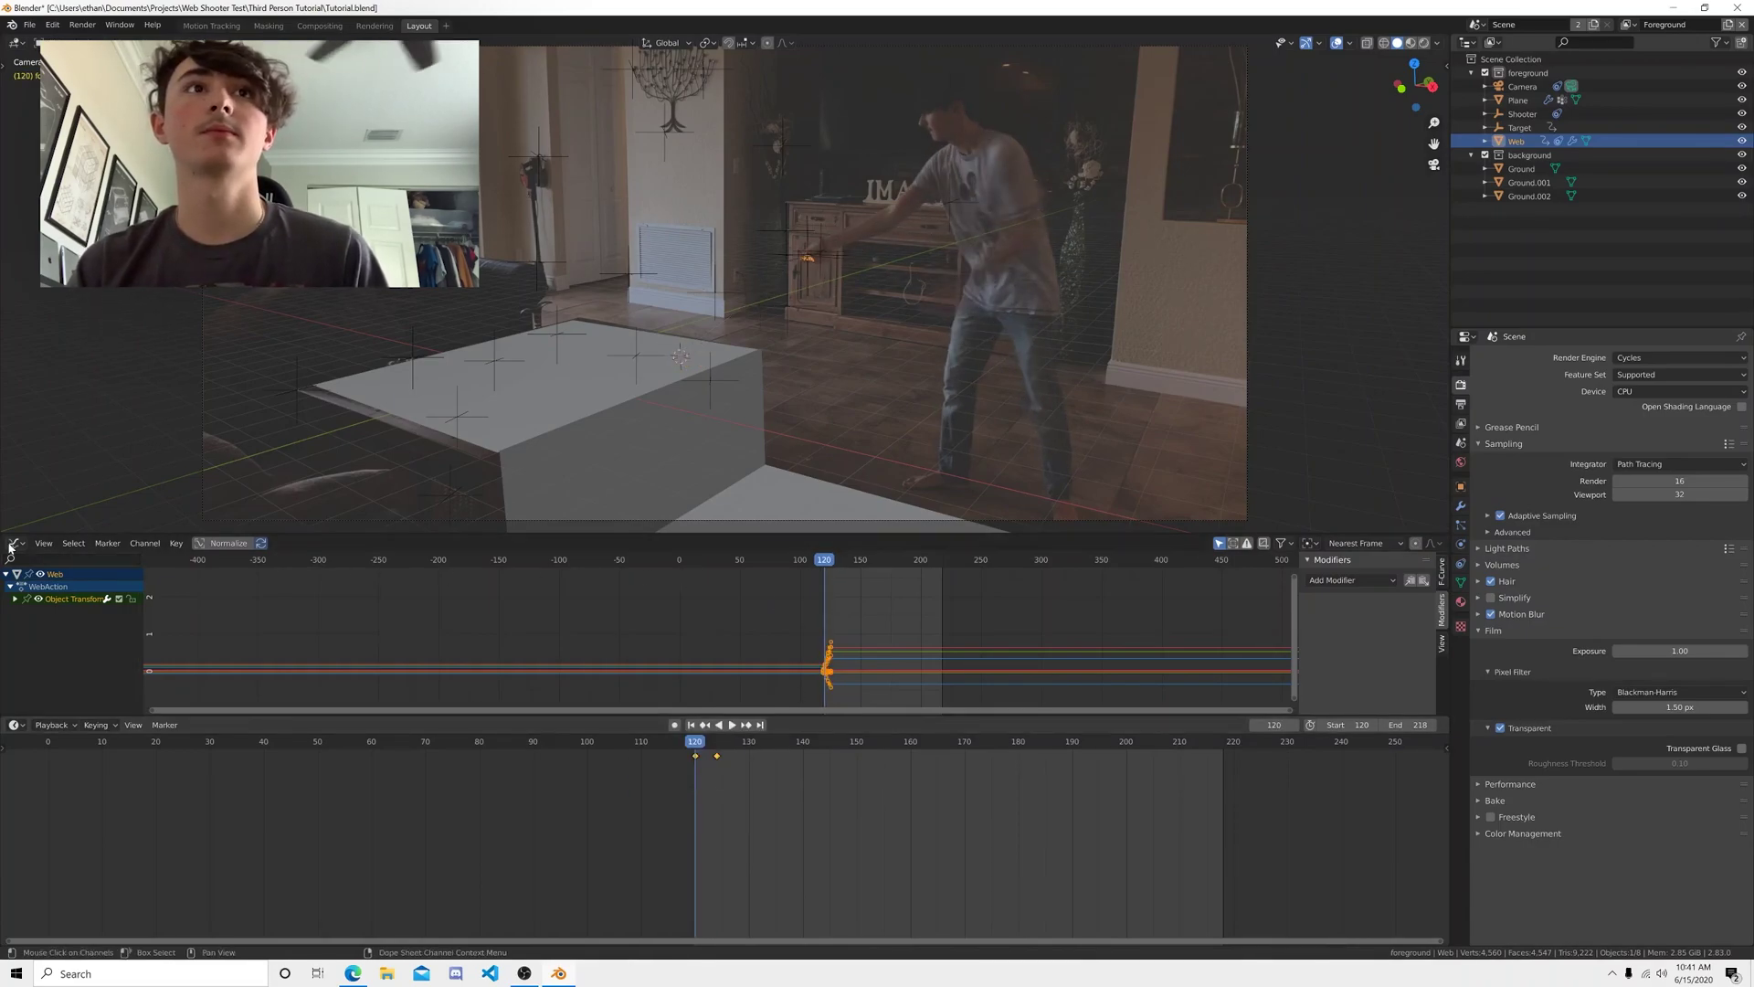
- Expand the Web's transform channels and paste the copied Noise modifier onto its X Scale and Z Scale curves
{"action": "left_click", "coordinate": [14, 598]}
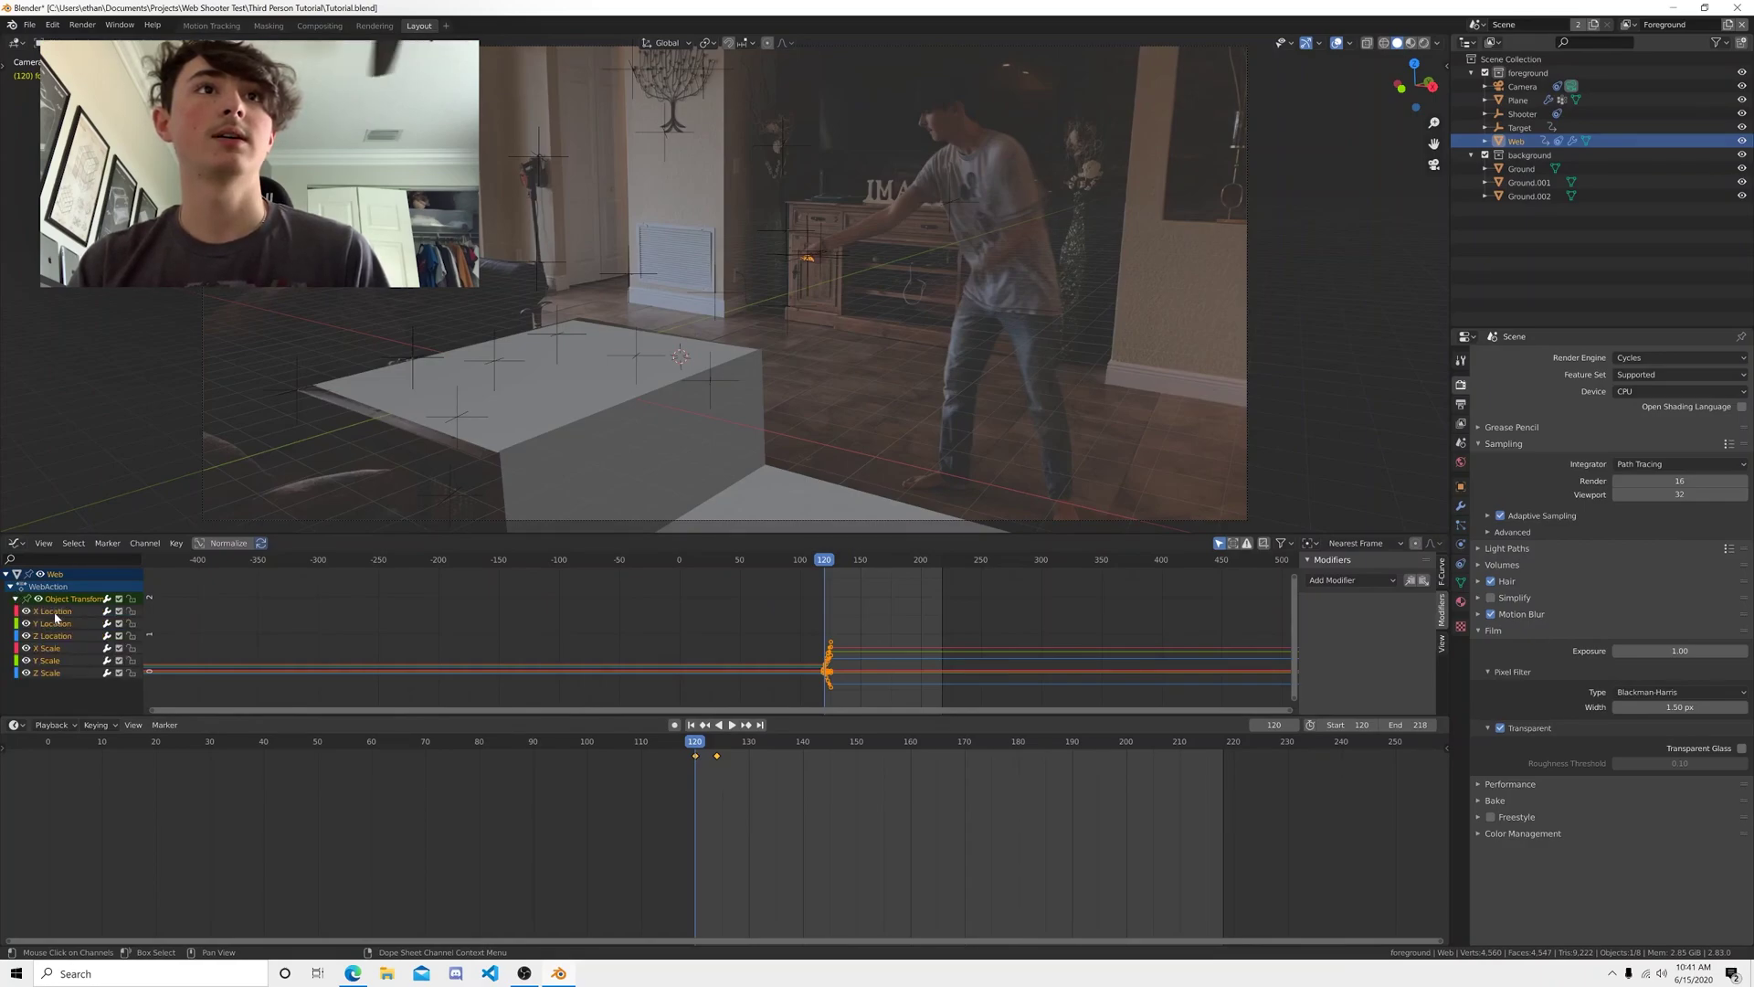
{"action": "left_click", "coordinate": [56, 612]}
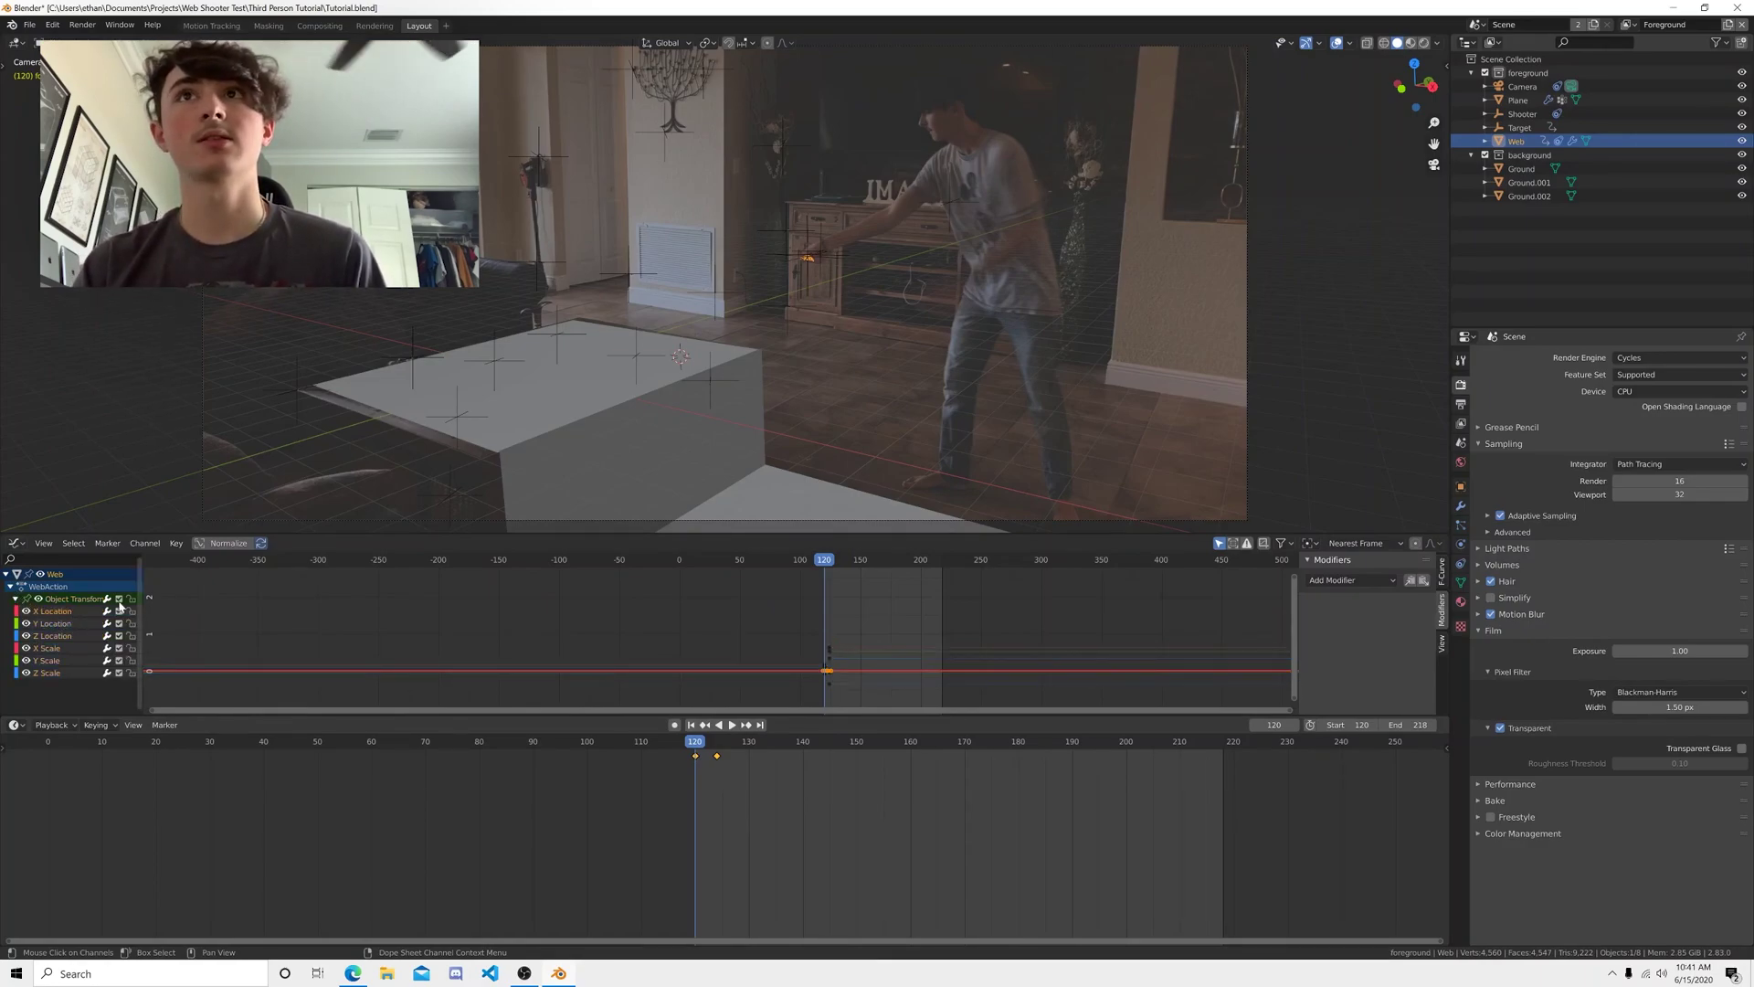
{"action": "scroll", "coordinate": [841, 640], "scroll_direction": "up", "scroll_amount": 3}
{"action": "scroll", "coordinate": [839, 630], "scroll_direction": "down", "scroll_amount": 1}
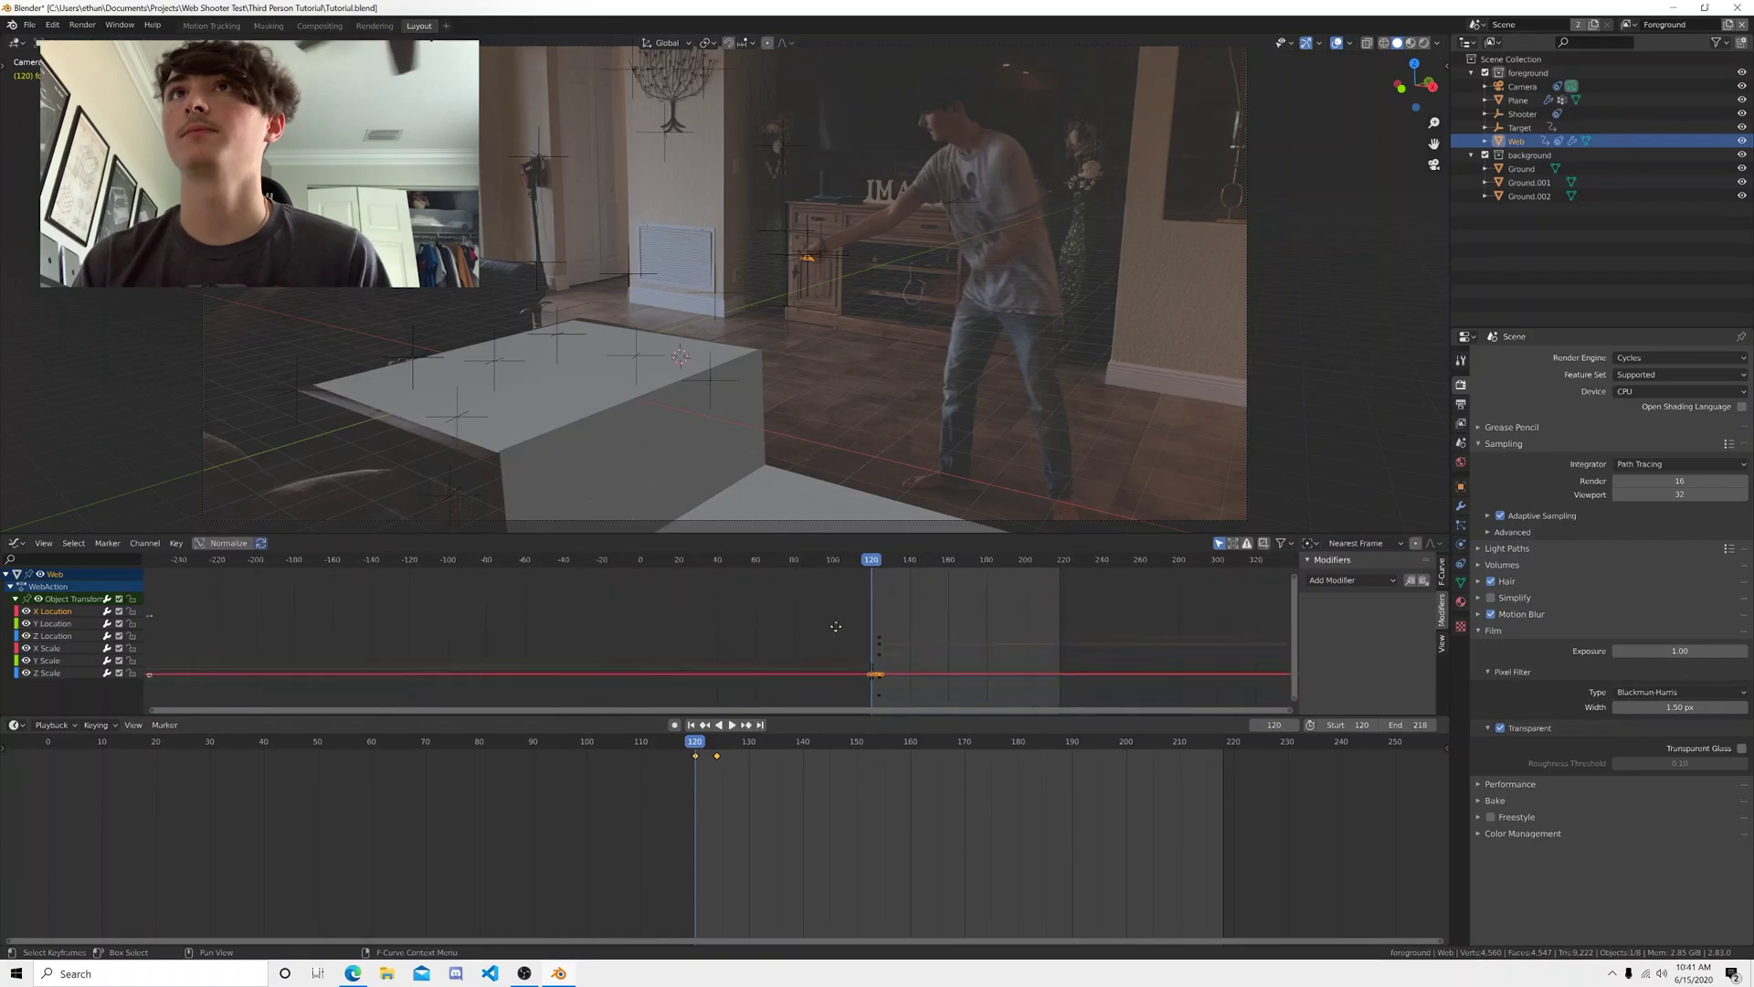
{"action": "middle_click_drag", "start_coordinate": [839, 629], "coordinate": [732, 634]}
{"action": "left_click_drag", "start_coordinate": [767, 567], "coordinate": [763, 567]}
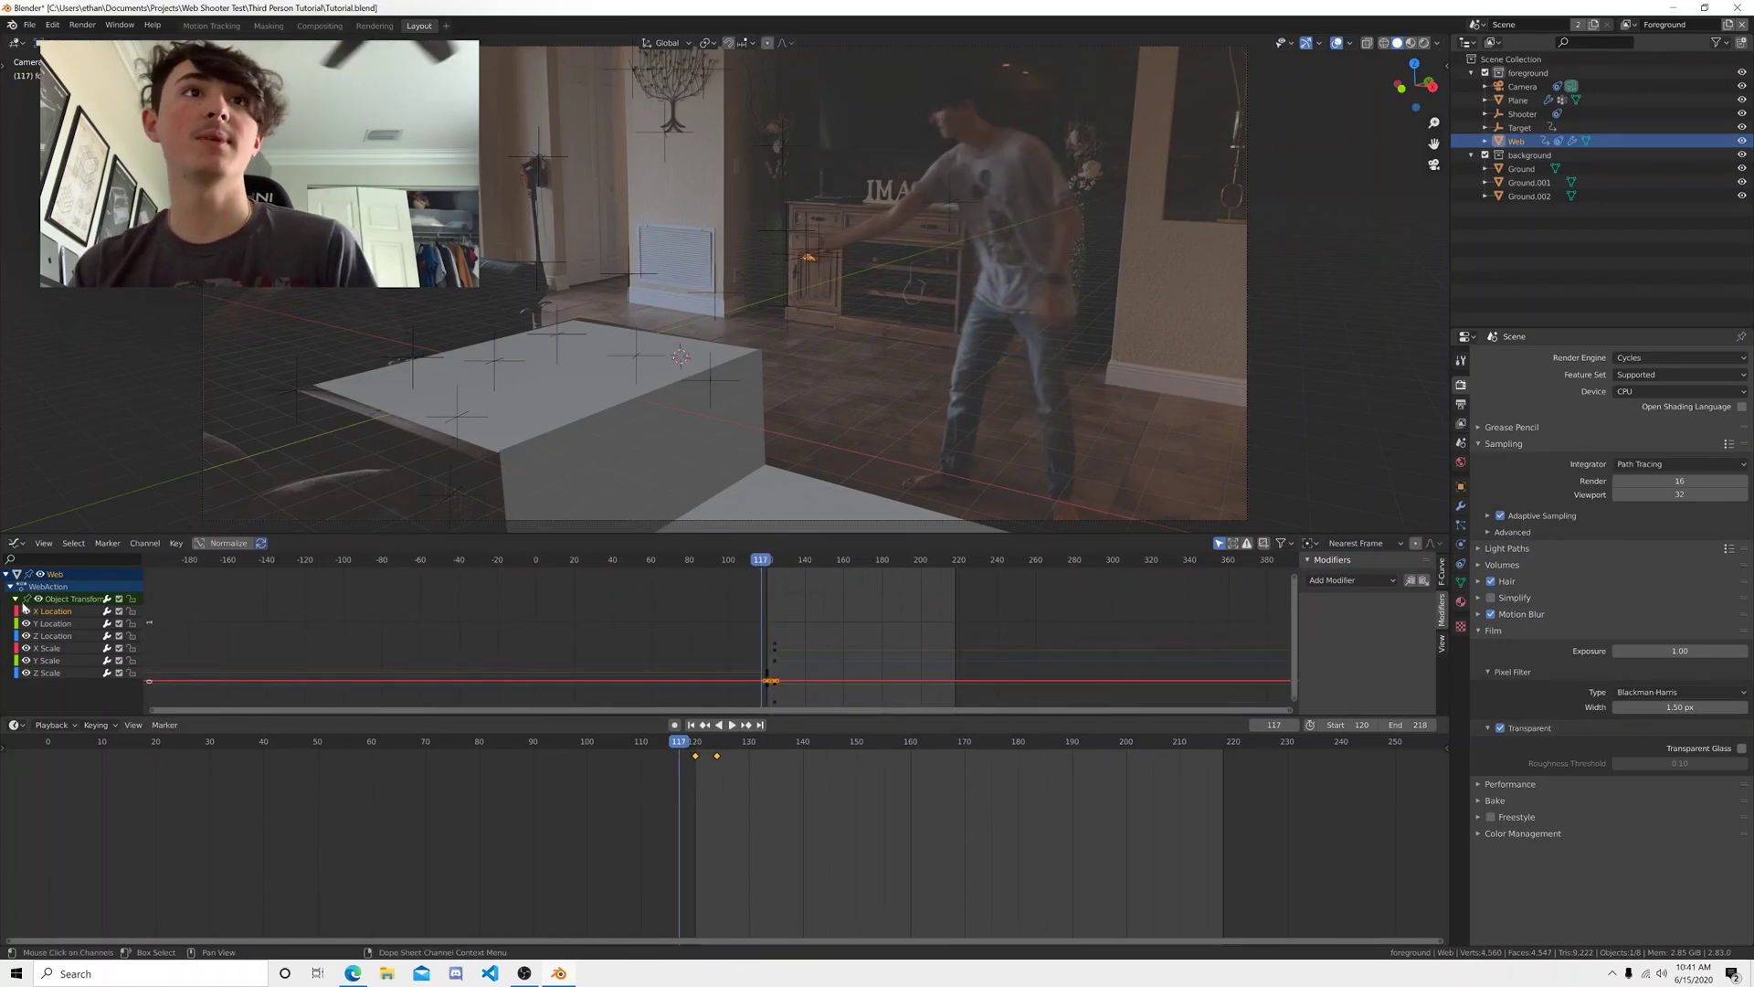
{"action": "left_click", "coordinate": [43, 648]}
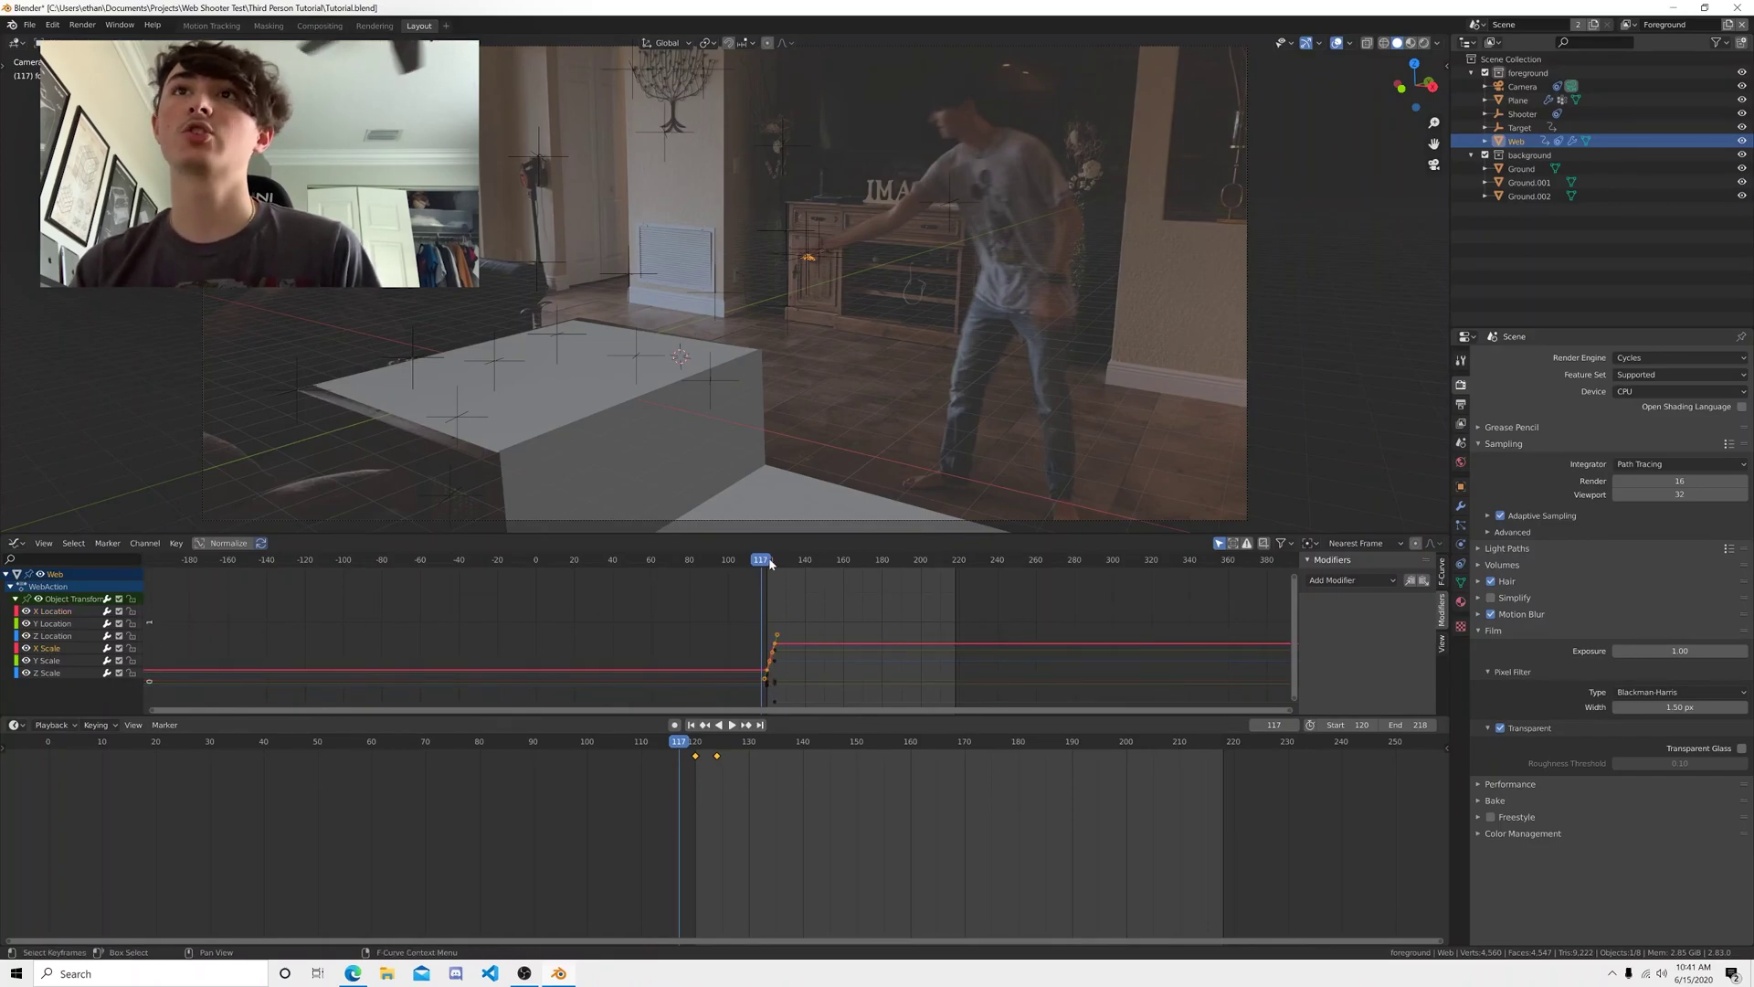
{"action": "left_click_drag", "start_coordinate": [765, 565], "coordinate": [768, 565]}
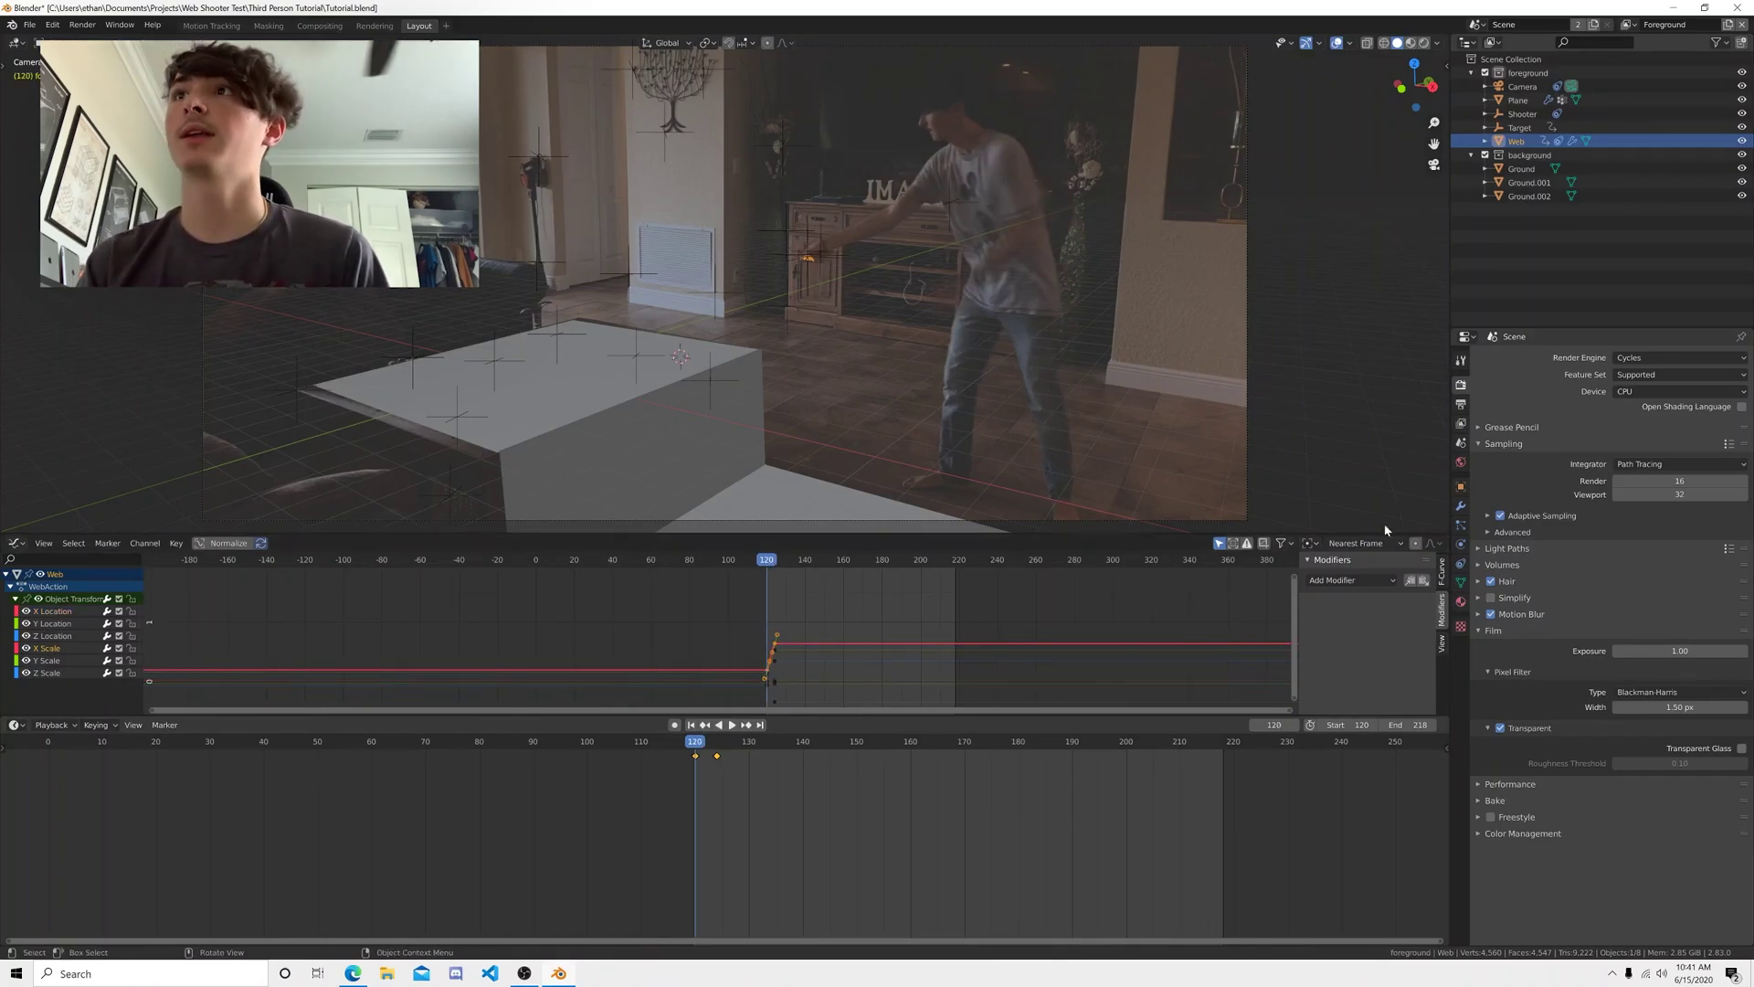
{"action": "left_click", "coordinate": [1423, 581]}
{"action": "left_click", "coordinate": [47, 672]}
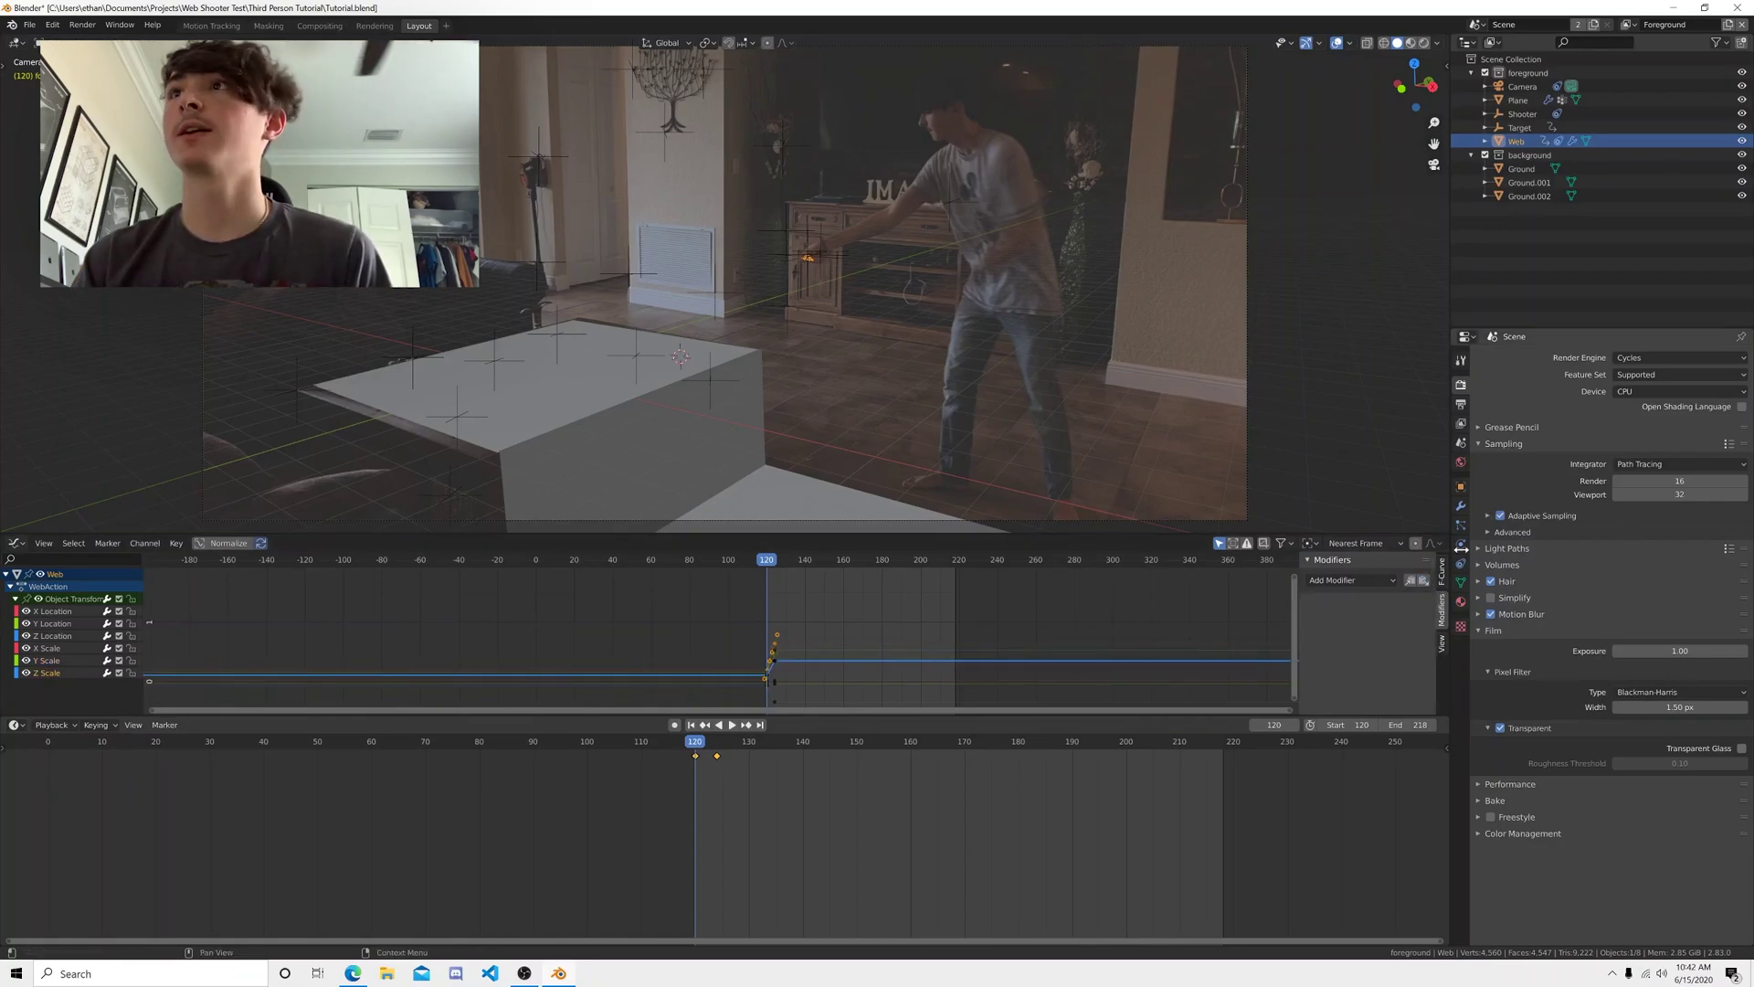
{"action": "left_click", "coordinate": [1424, 581]}
- Play the animation from frame 120 to check the noise on the Web's scale
{"action": "key", "text": "space"}
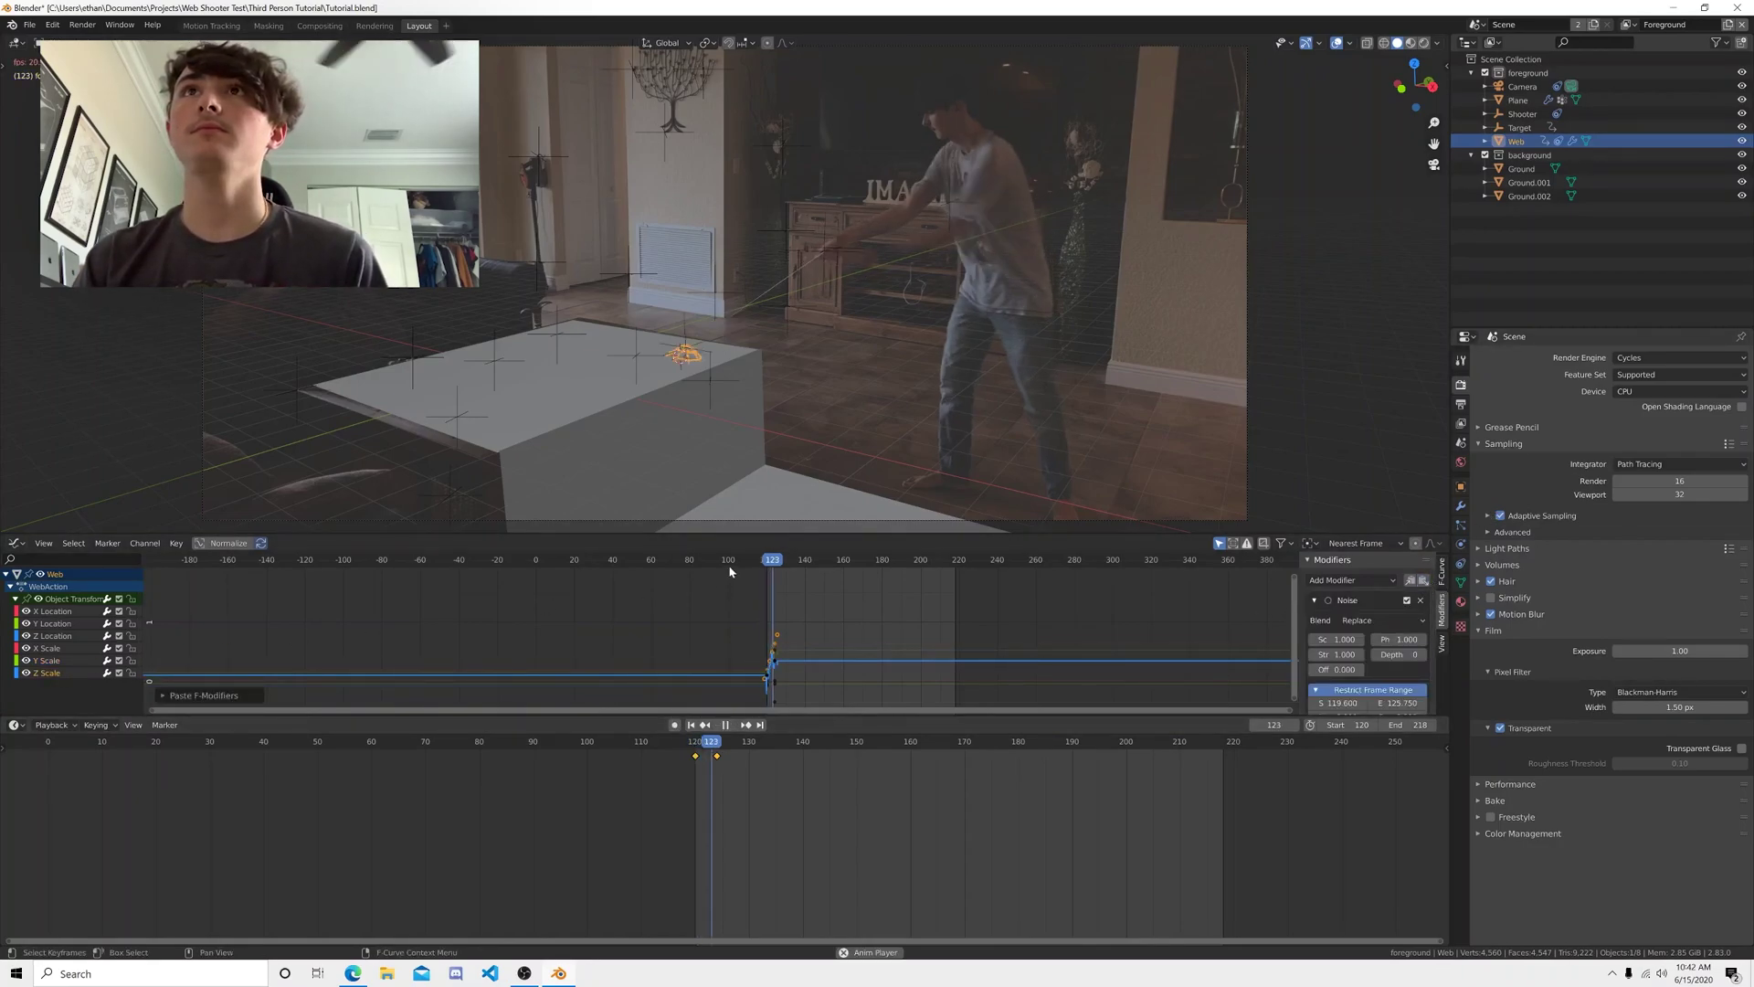
{"action": "left_click_drag", "start_coordinate": [692, 755], "coordinate": [760, 754]}
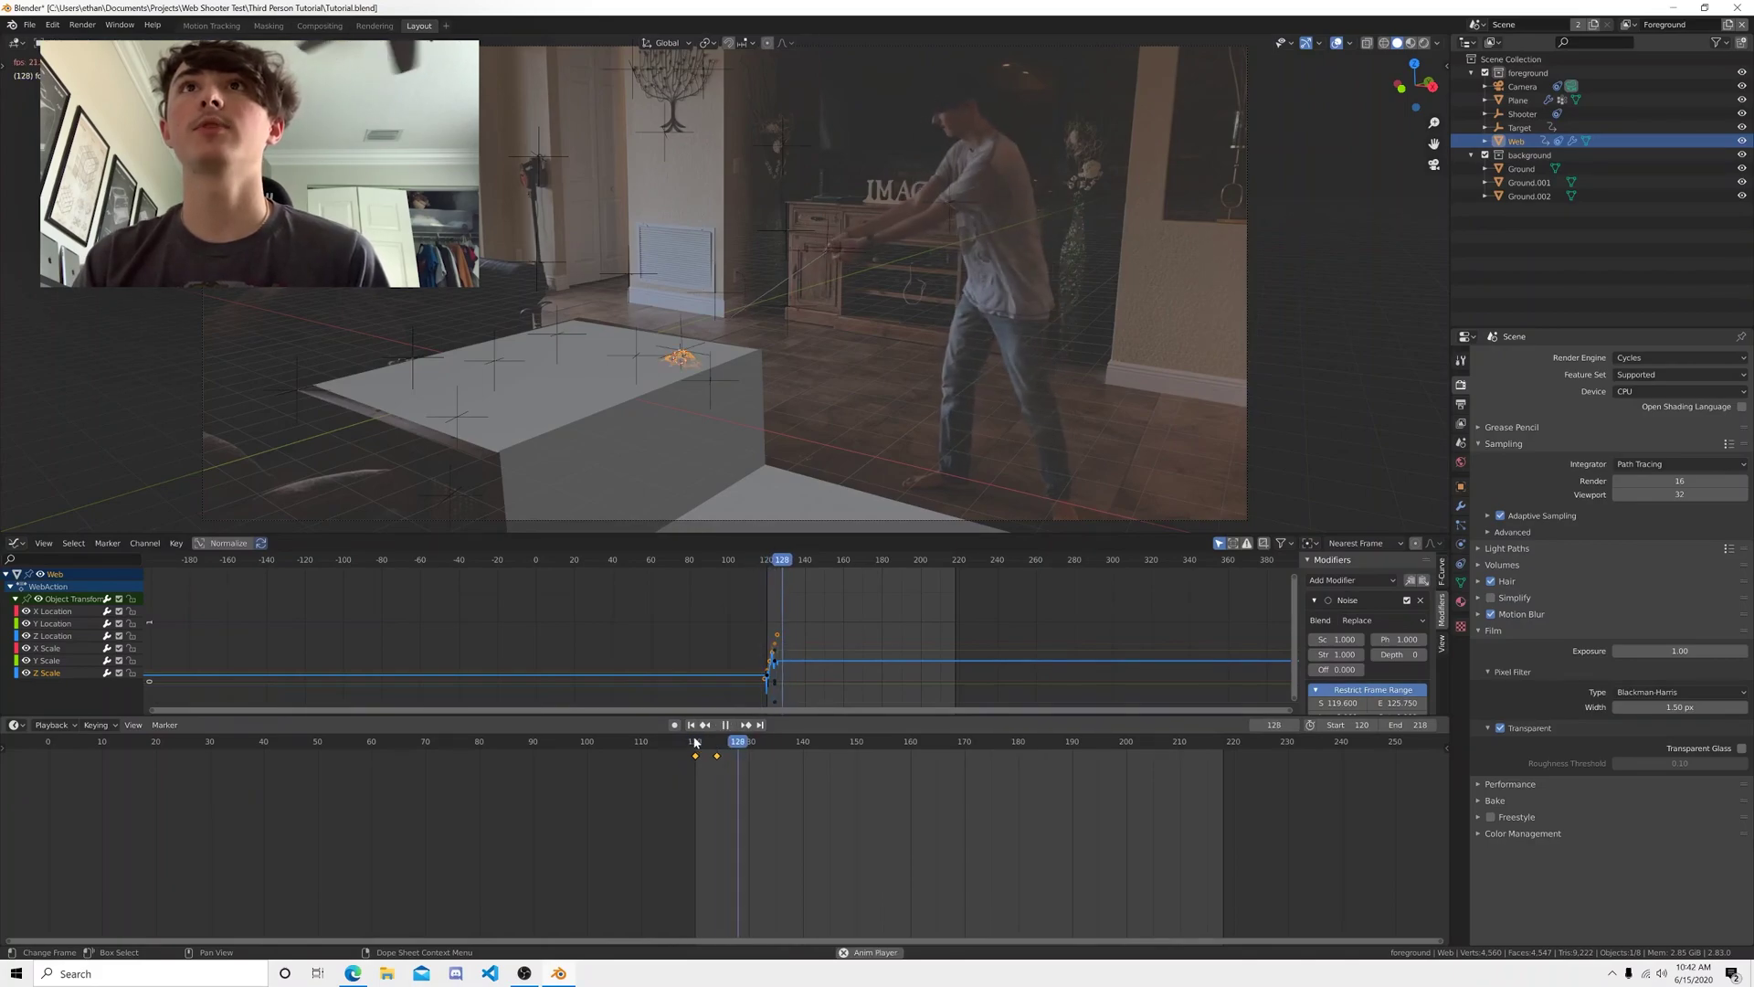
{"action": "key", "text": "shift+Left"}
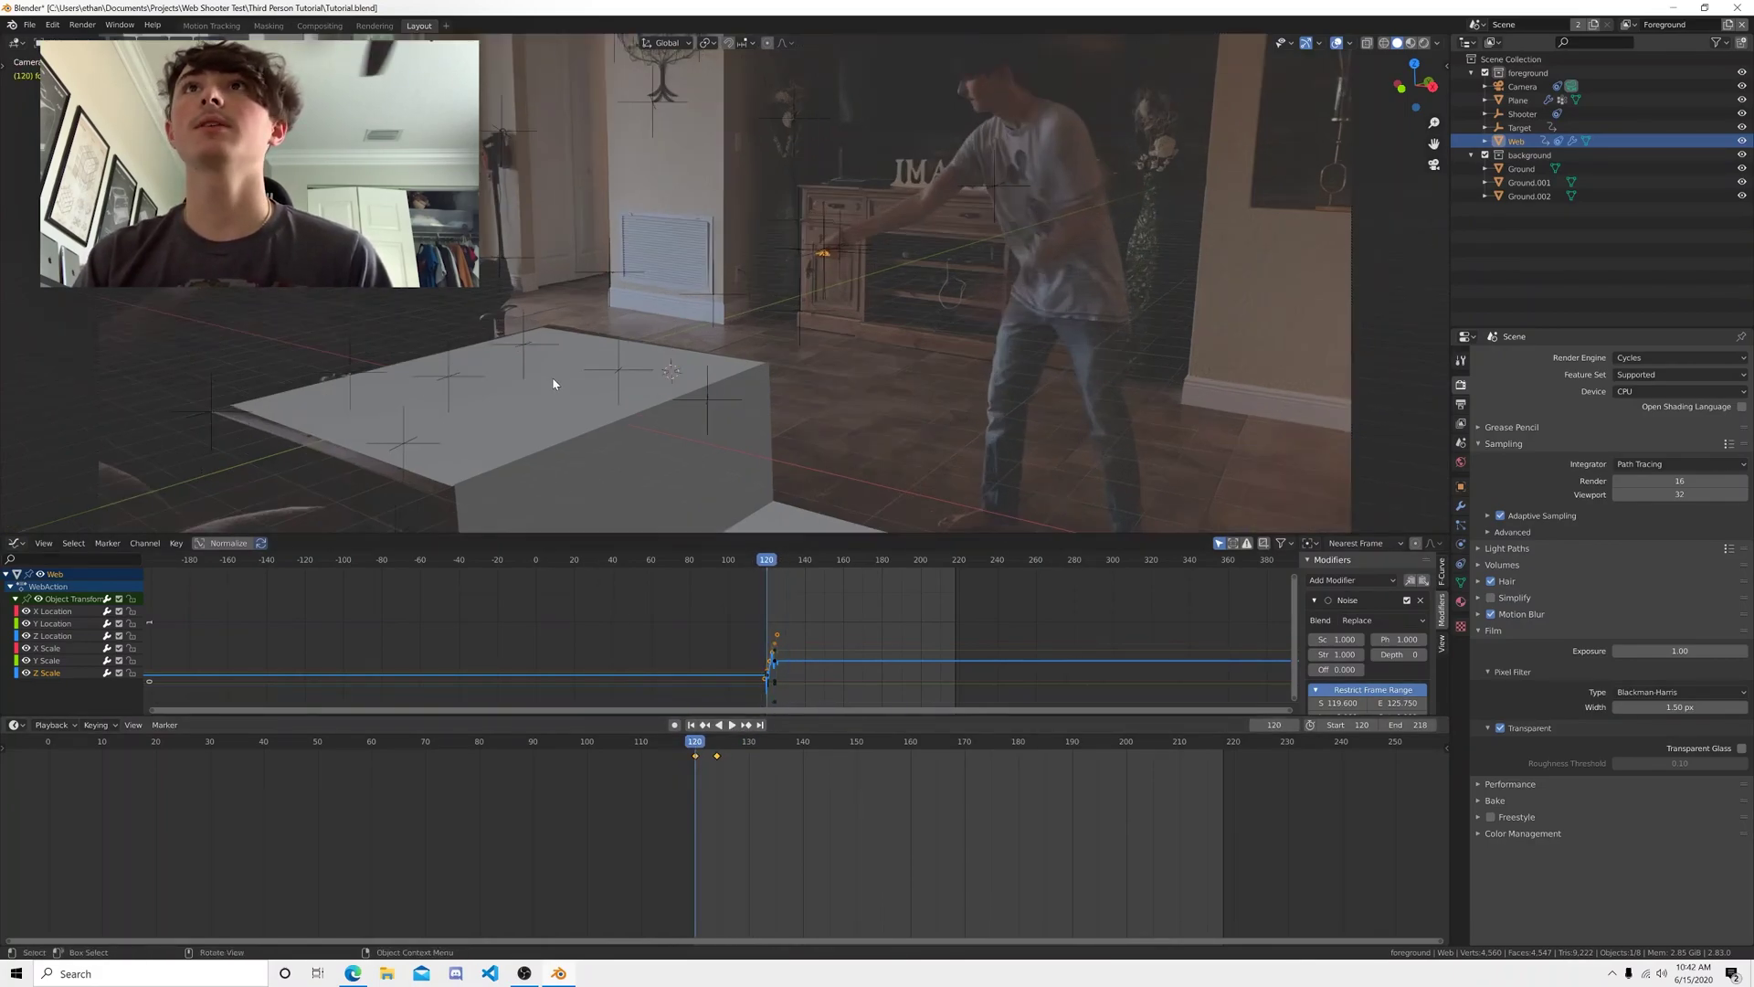
- Scale the Web down on the table at frame 124
{"action": "key", "text": "Right"}
{"action": "key", "text": "Right"}
{"action": "key", "text": "Right"}
{"action": "key", "text": "Right"}
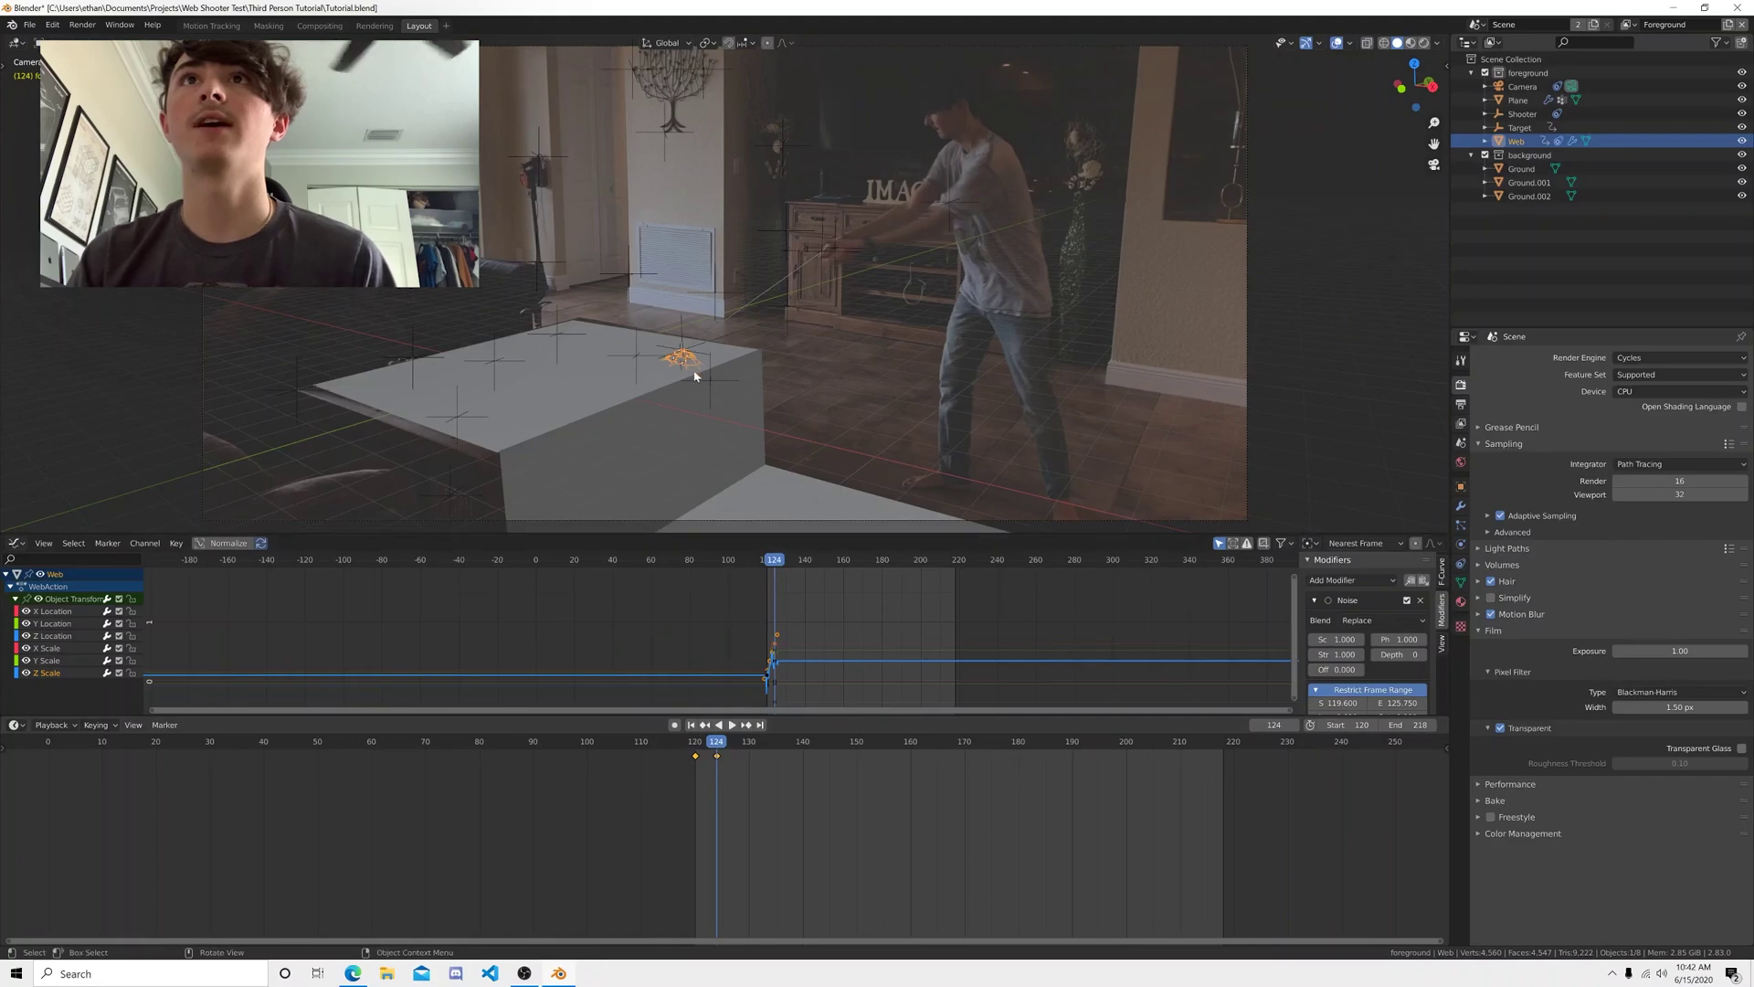
{"action": "key", "text": "s"}
{"action": "left_click", "coordinate": [809, 430]}
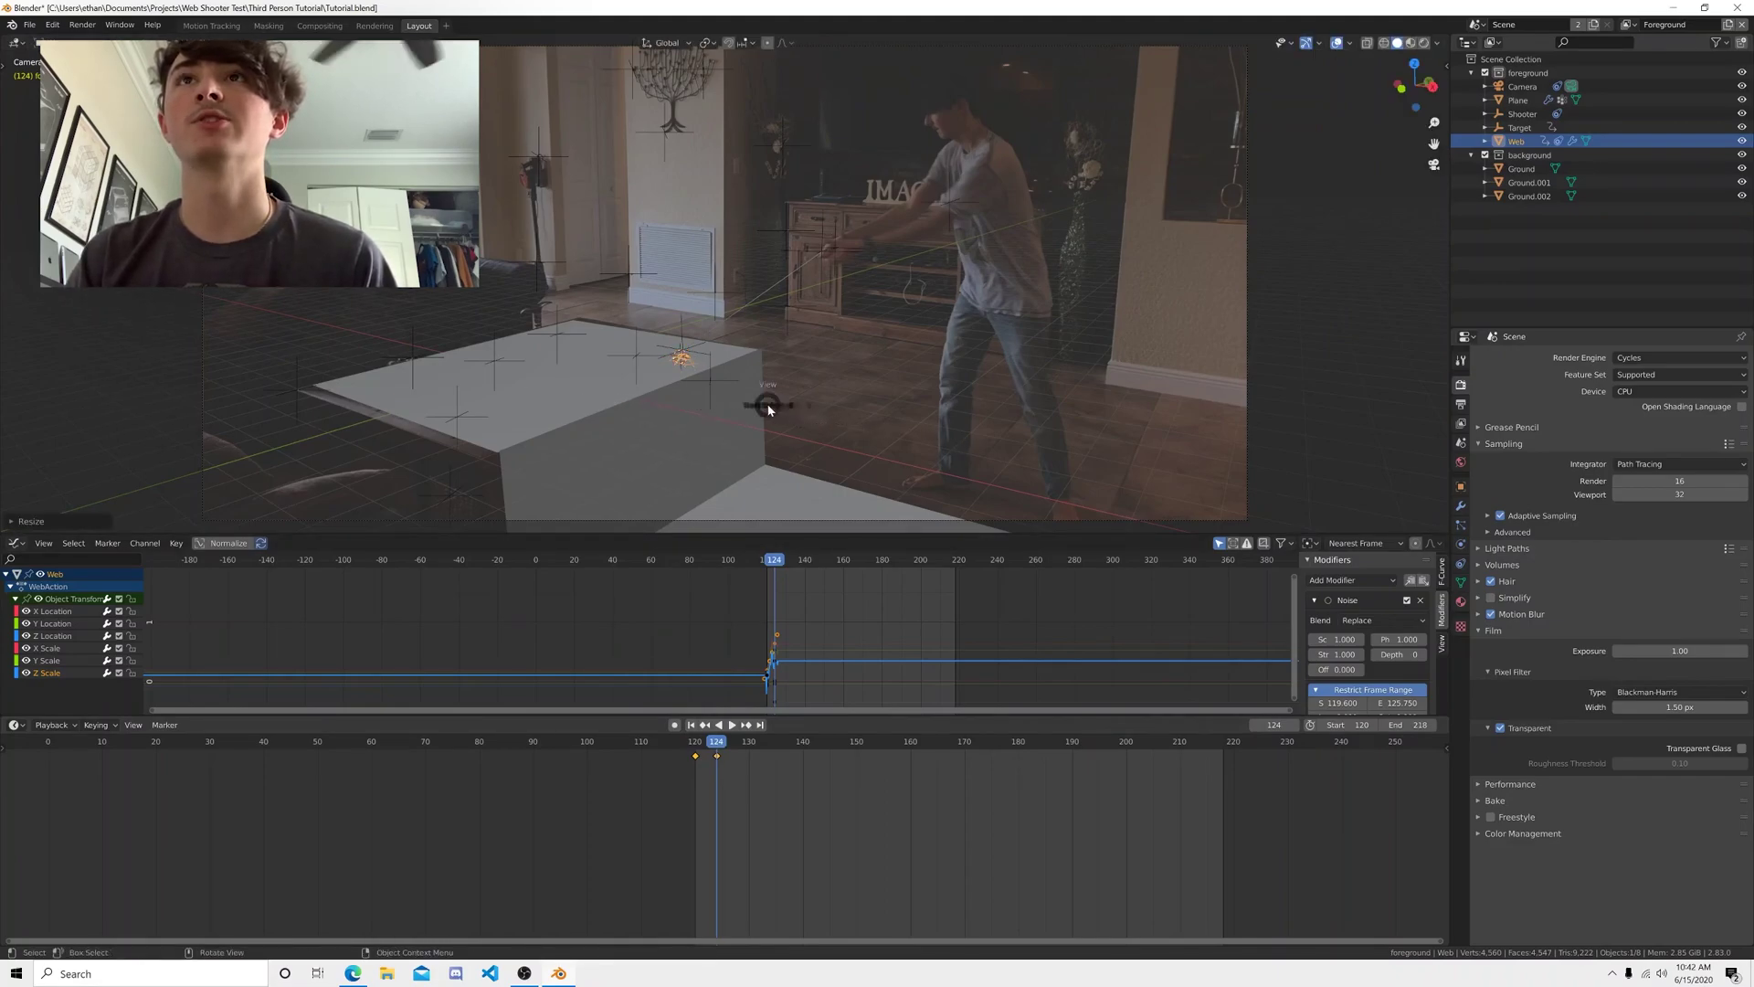
- Move and rotate the Web to fit against the tabletop, and insert a keyframe for it at frame 124
{"action": "key", "text": "KP_Decimal"}
{"action": "key", "text": "g"}
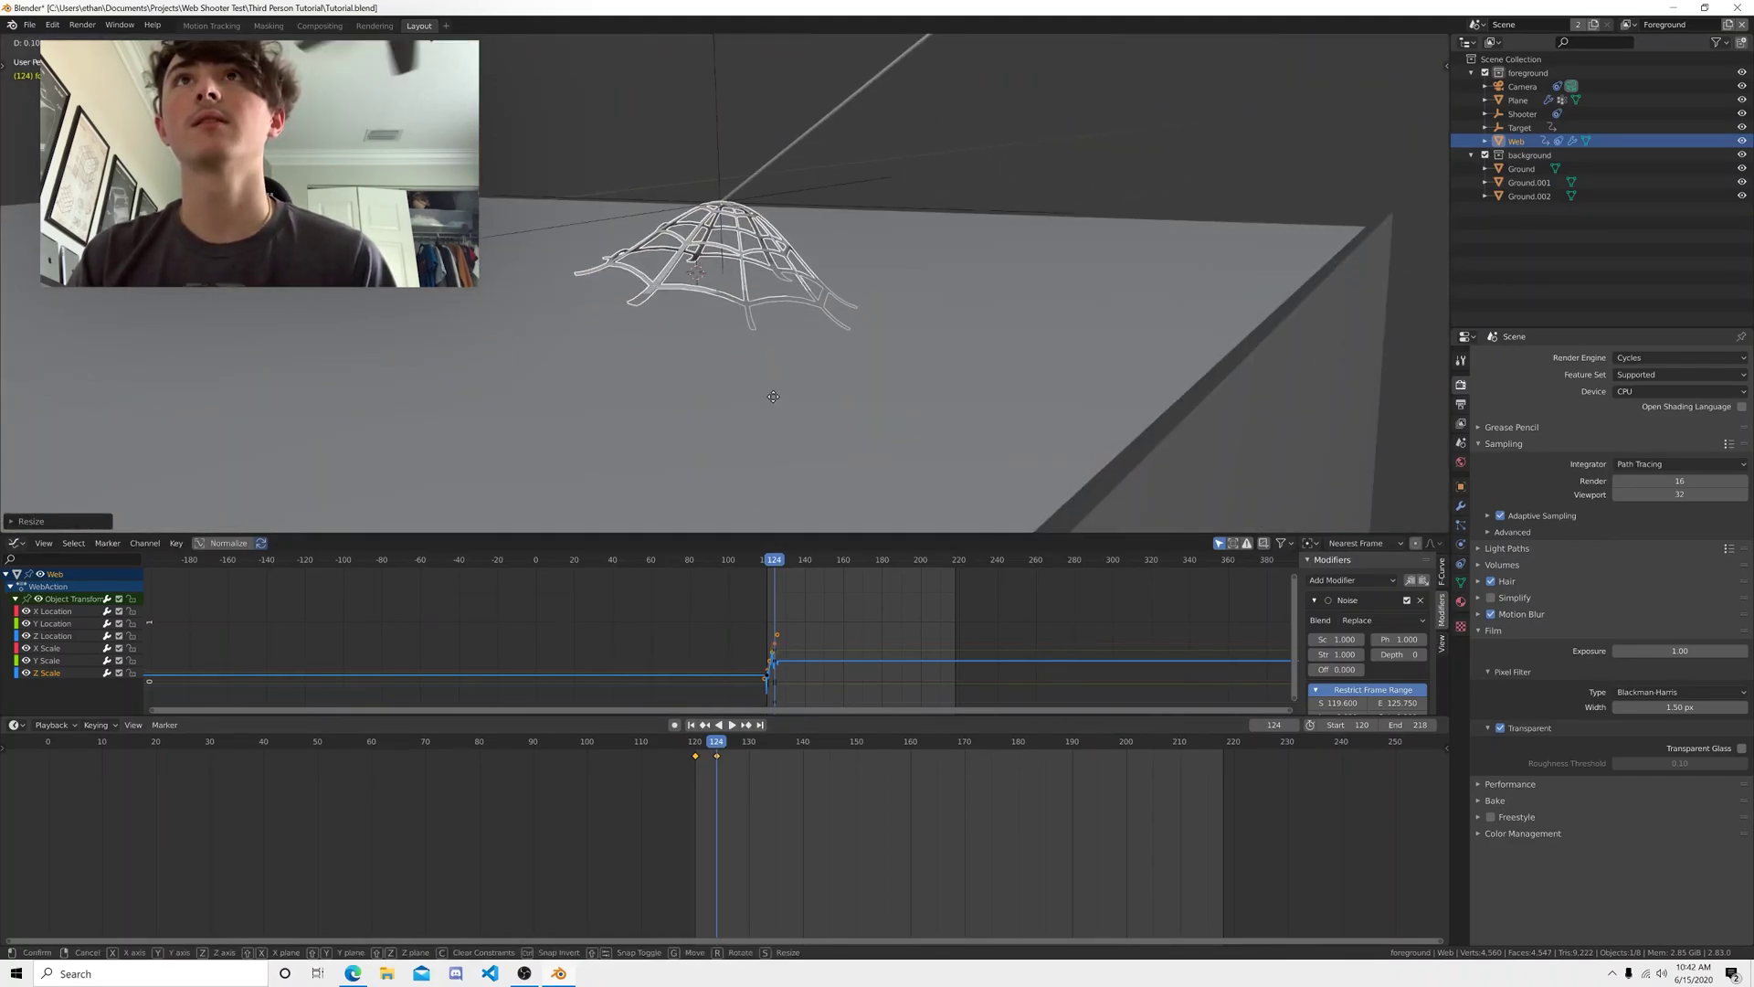
{"action": "left_click", "coordinate": [773, 396]}
{"action": "middle_click_drag", "start_coordinate": [808, 399], "coordinate": [817, 403]}
{"action": "key", "text": "r"}
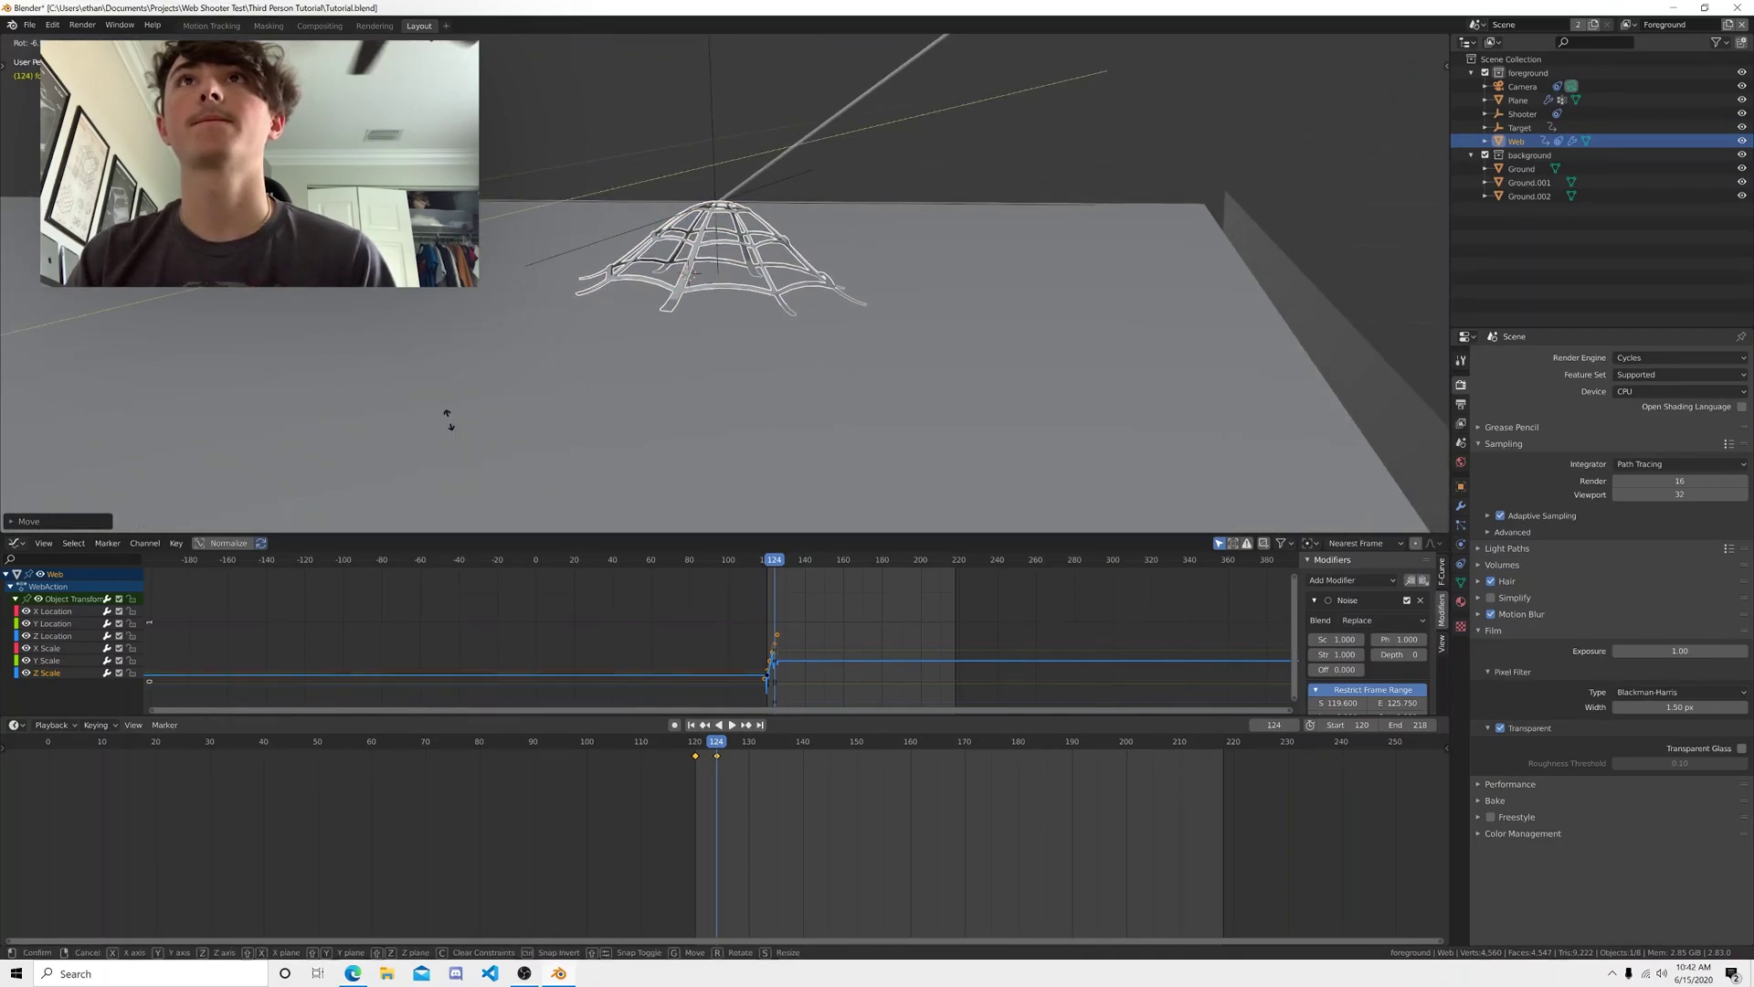
{"action": "left_click", "coordinate": [701, 512]}
{"action": "middle_click_drag", "start_coordinate": [700, 512], "coordinate": [819, 511]}
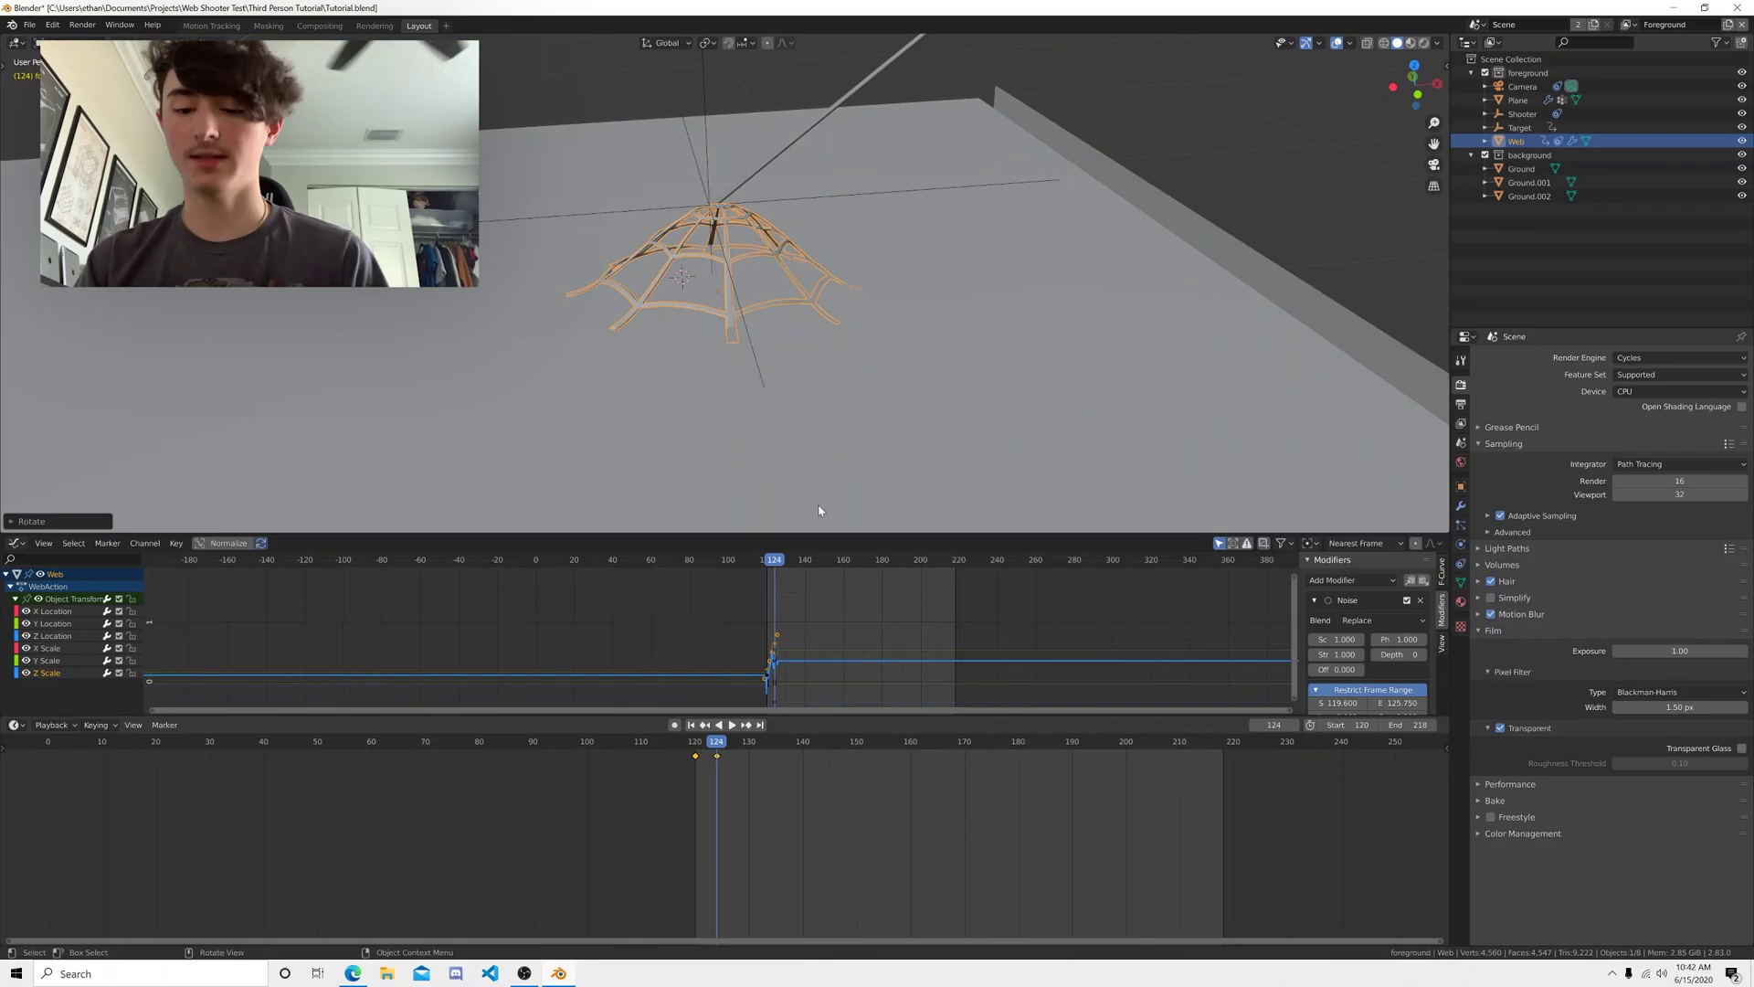
{"action": "key", "text": "i"}
{"action": "left_click", "coordinate": [771, 422]}
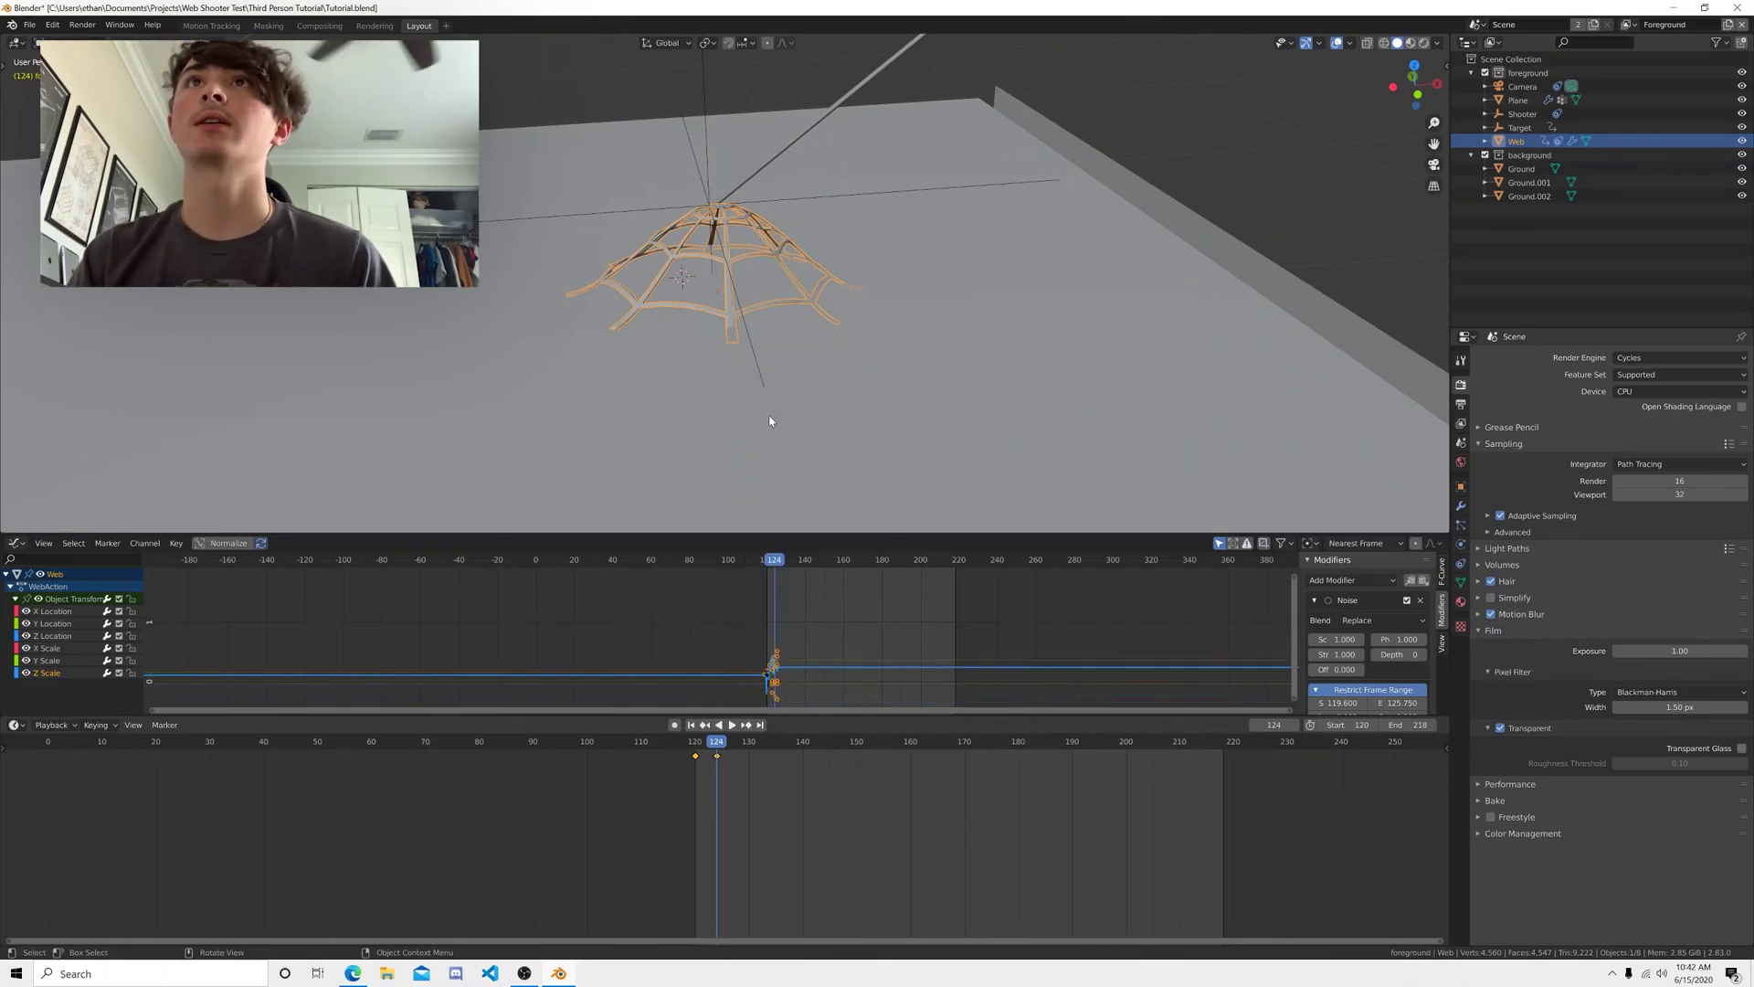
- Nudge the Web on the tabletop to align it with the web line's end, and insert a LocScale keyframe at frame 124
{"action": "middle_click_drag", "start_coordinate": [844, 447], "coordinate": [929, 468]}
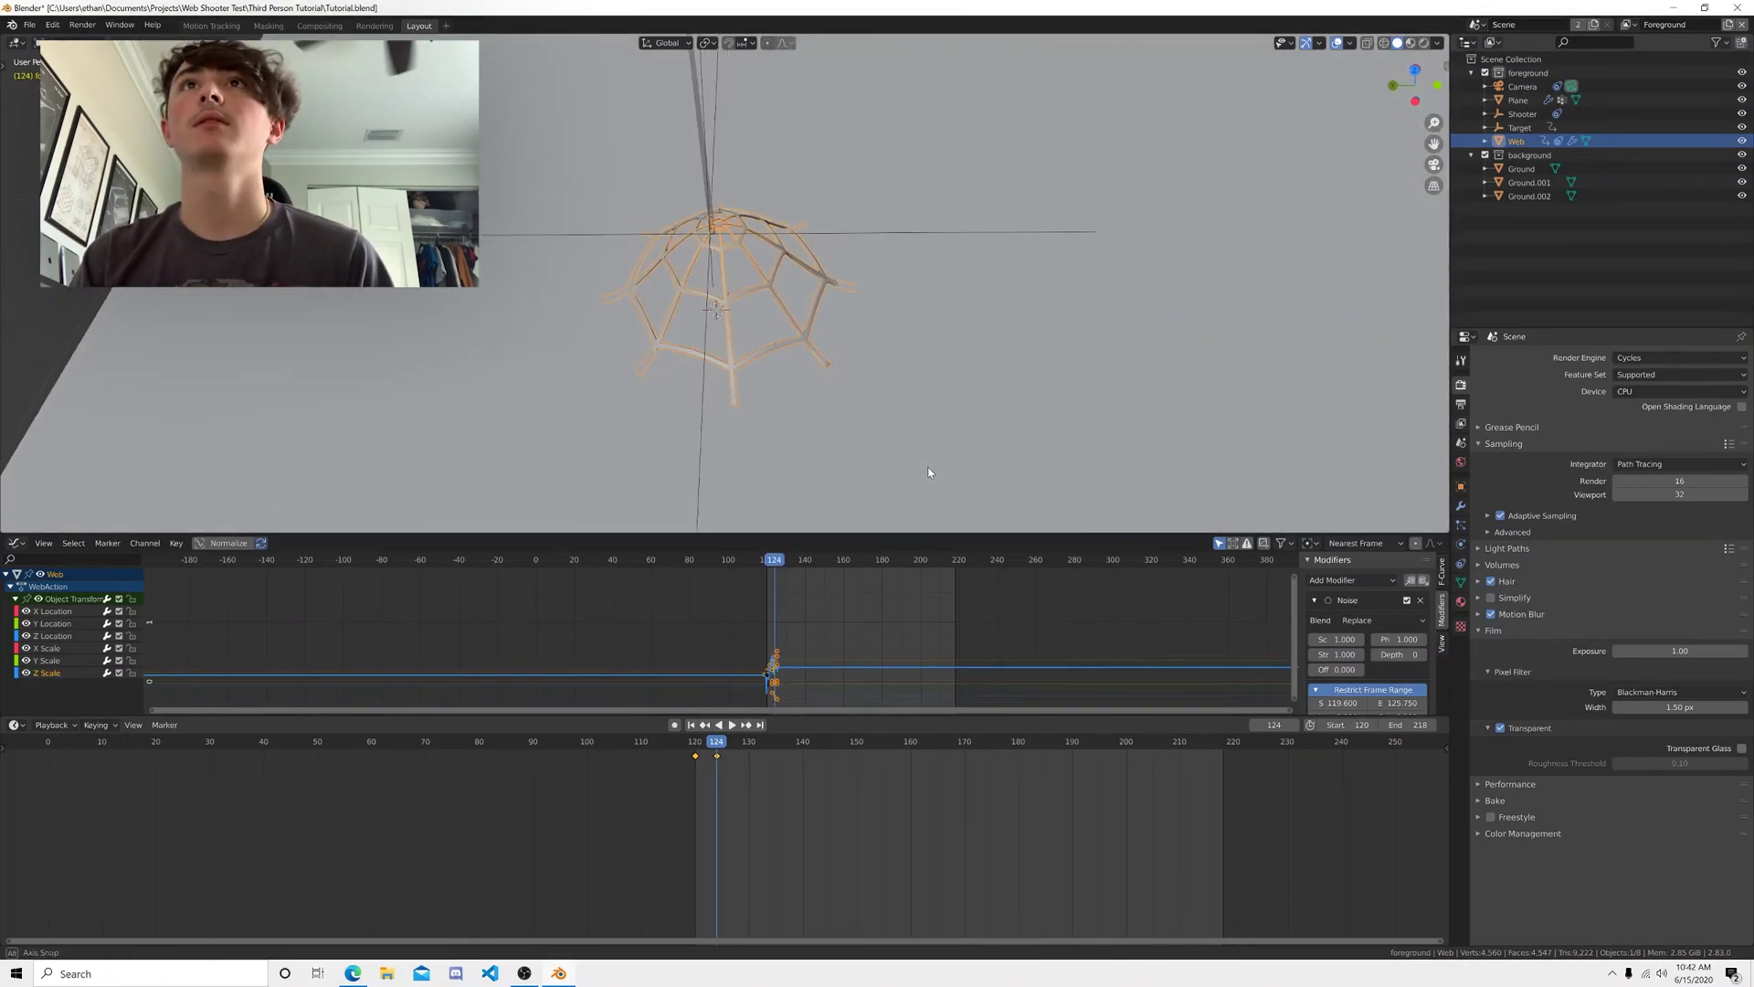
{"action": "key", "text": "g"}
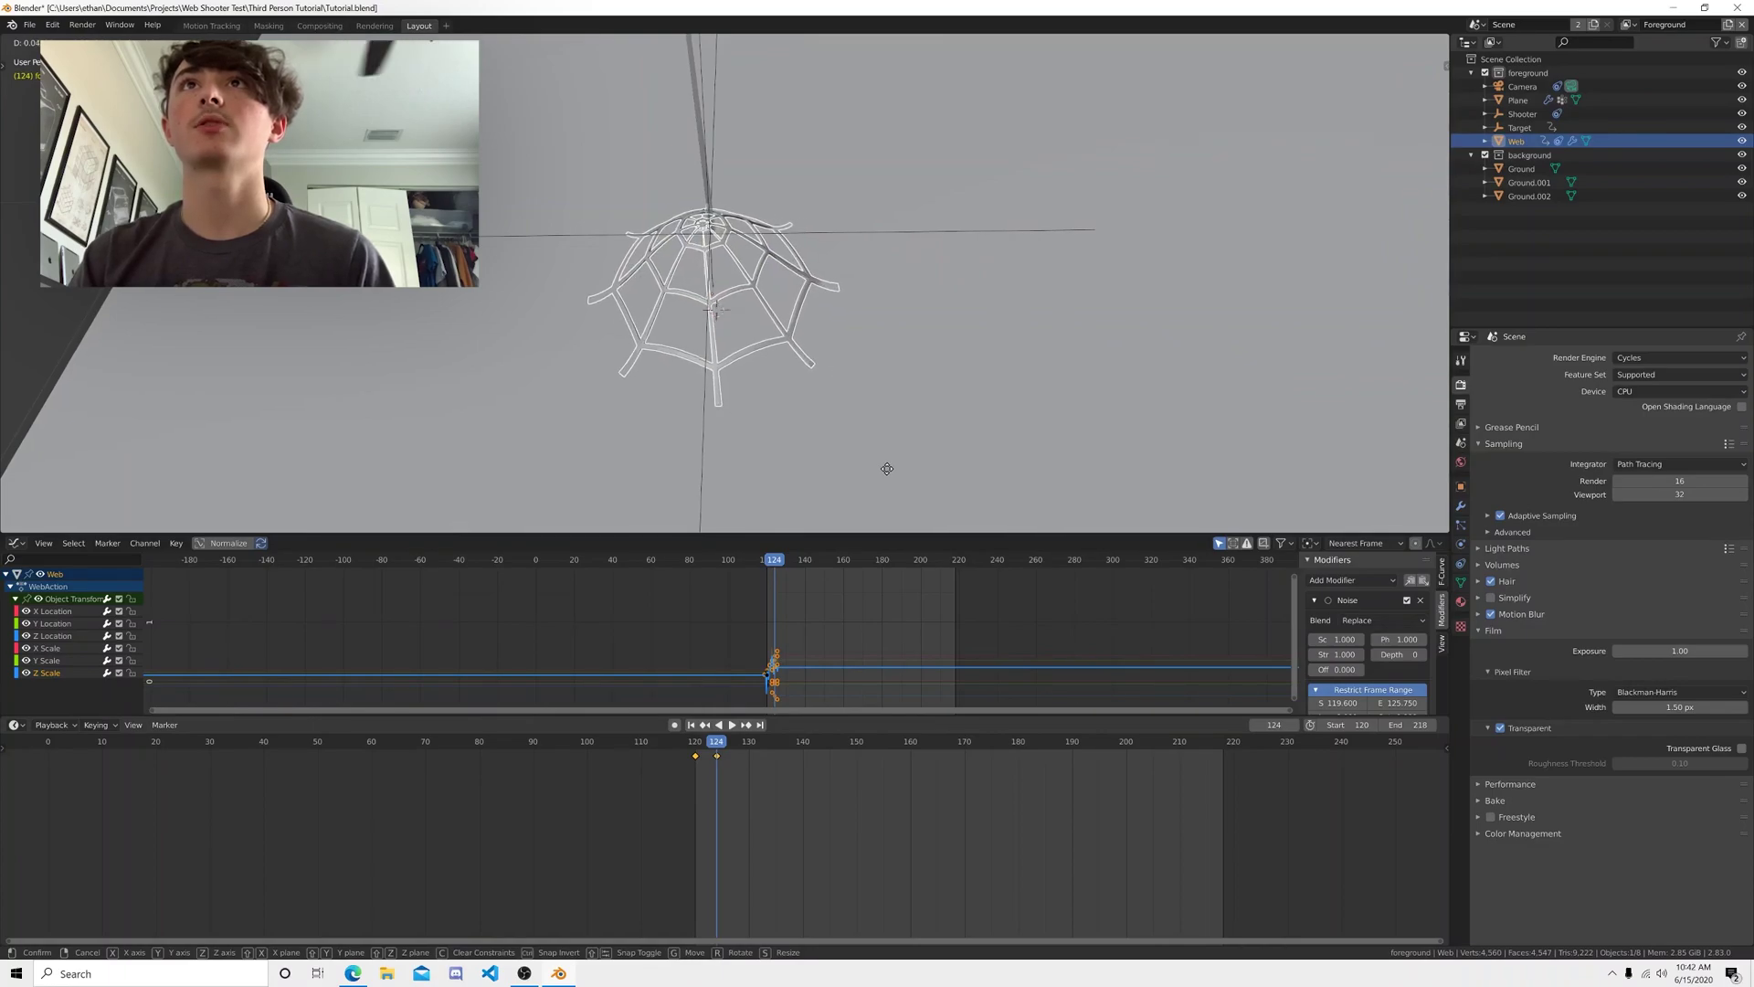
{"action": "left_click", "coordinate": [899, 469]}
{"action": "key", "text": "i"}
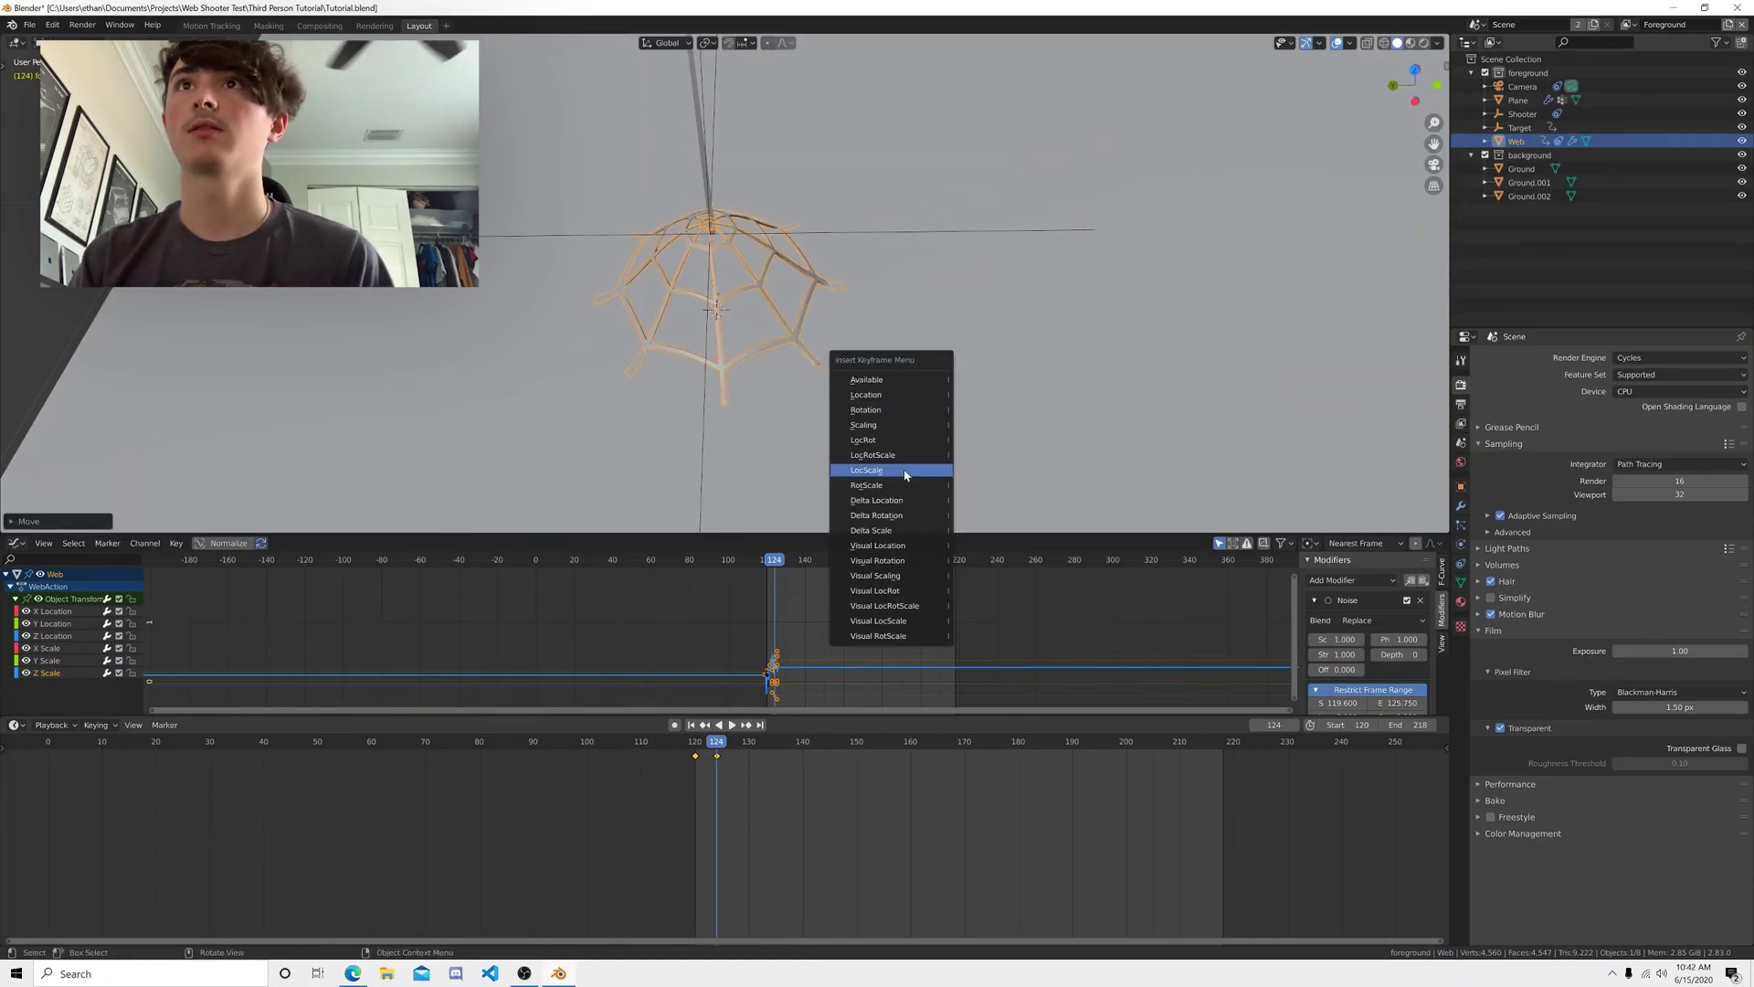
{"action": "left_click", "coordinate": [903, 472]}
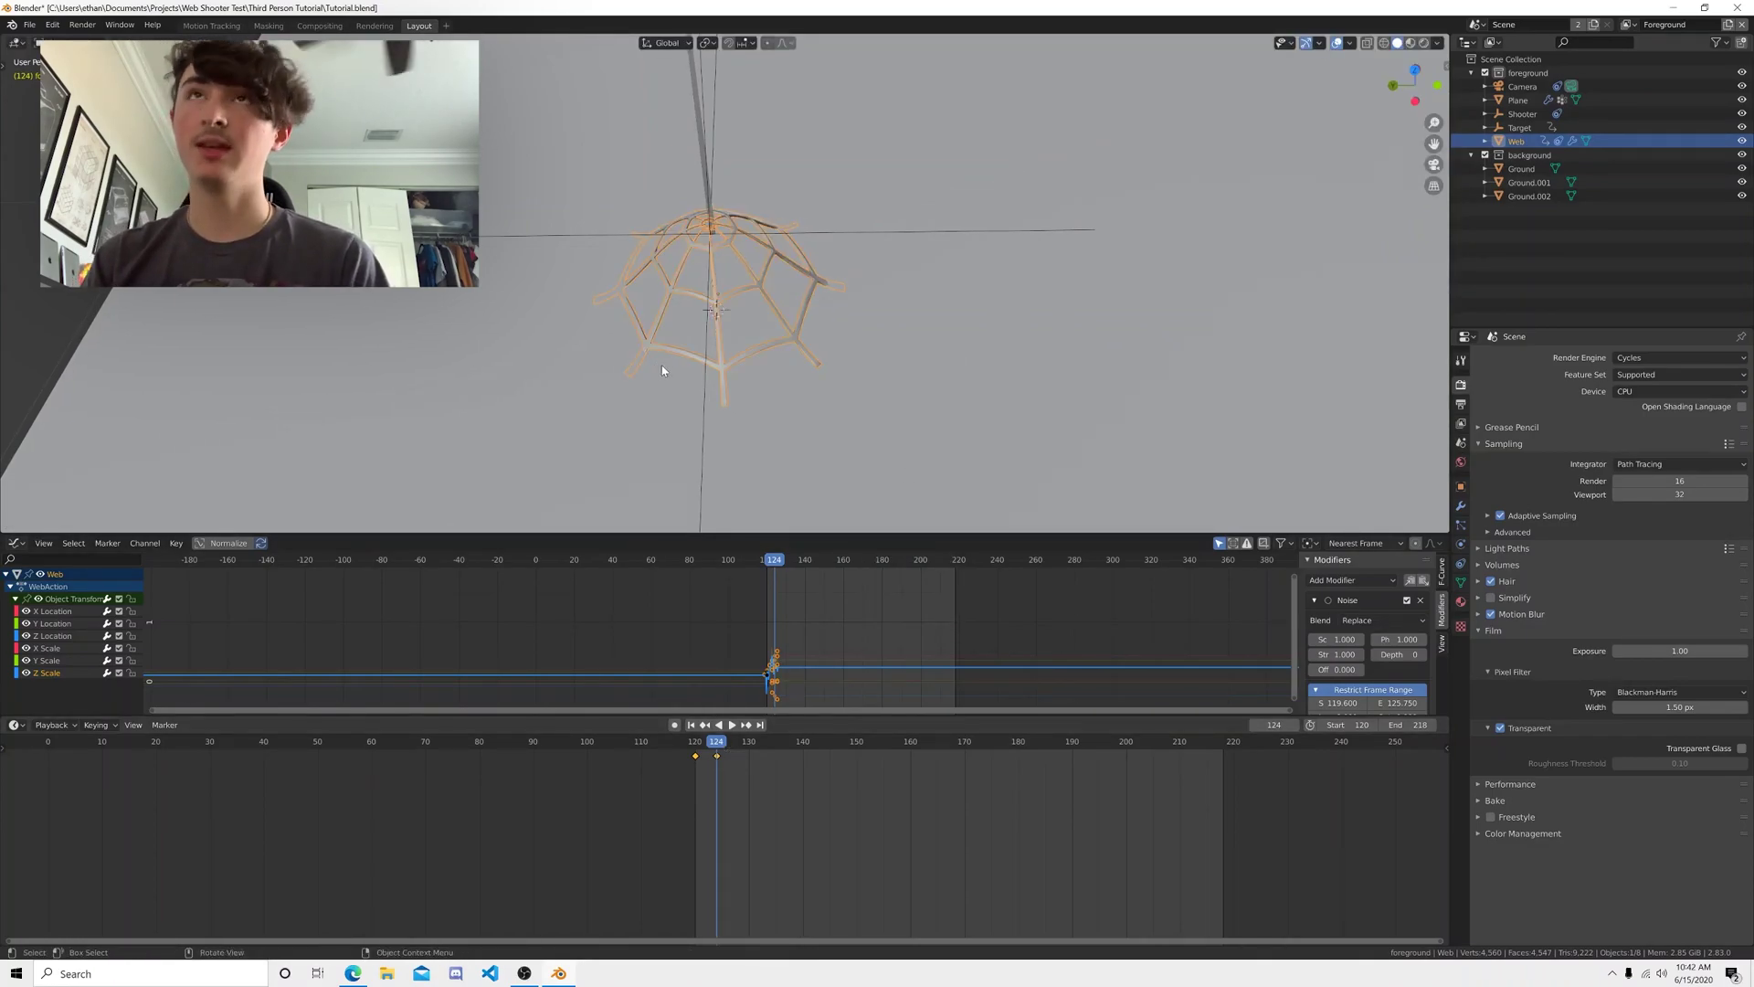
- Play the animation through the camera from around frame 119 to check the Web's flight to the table
{"action": "key", "text": "KP_0"}
{"action": "left_click", "coordinate": [731, 725]}
{"action": "left_click", "coordinate": [693, 744]}
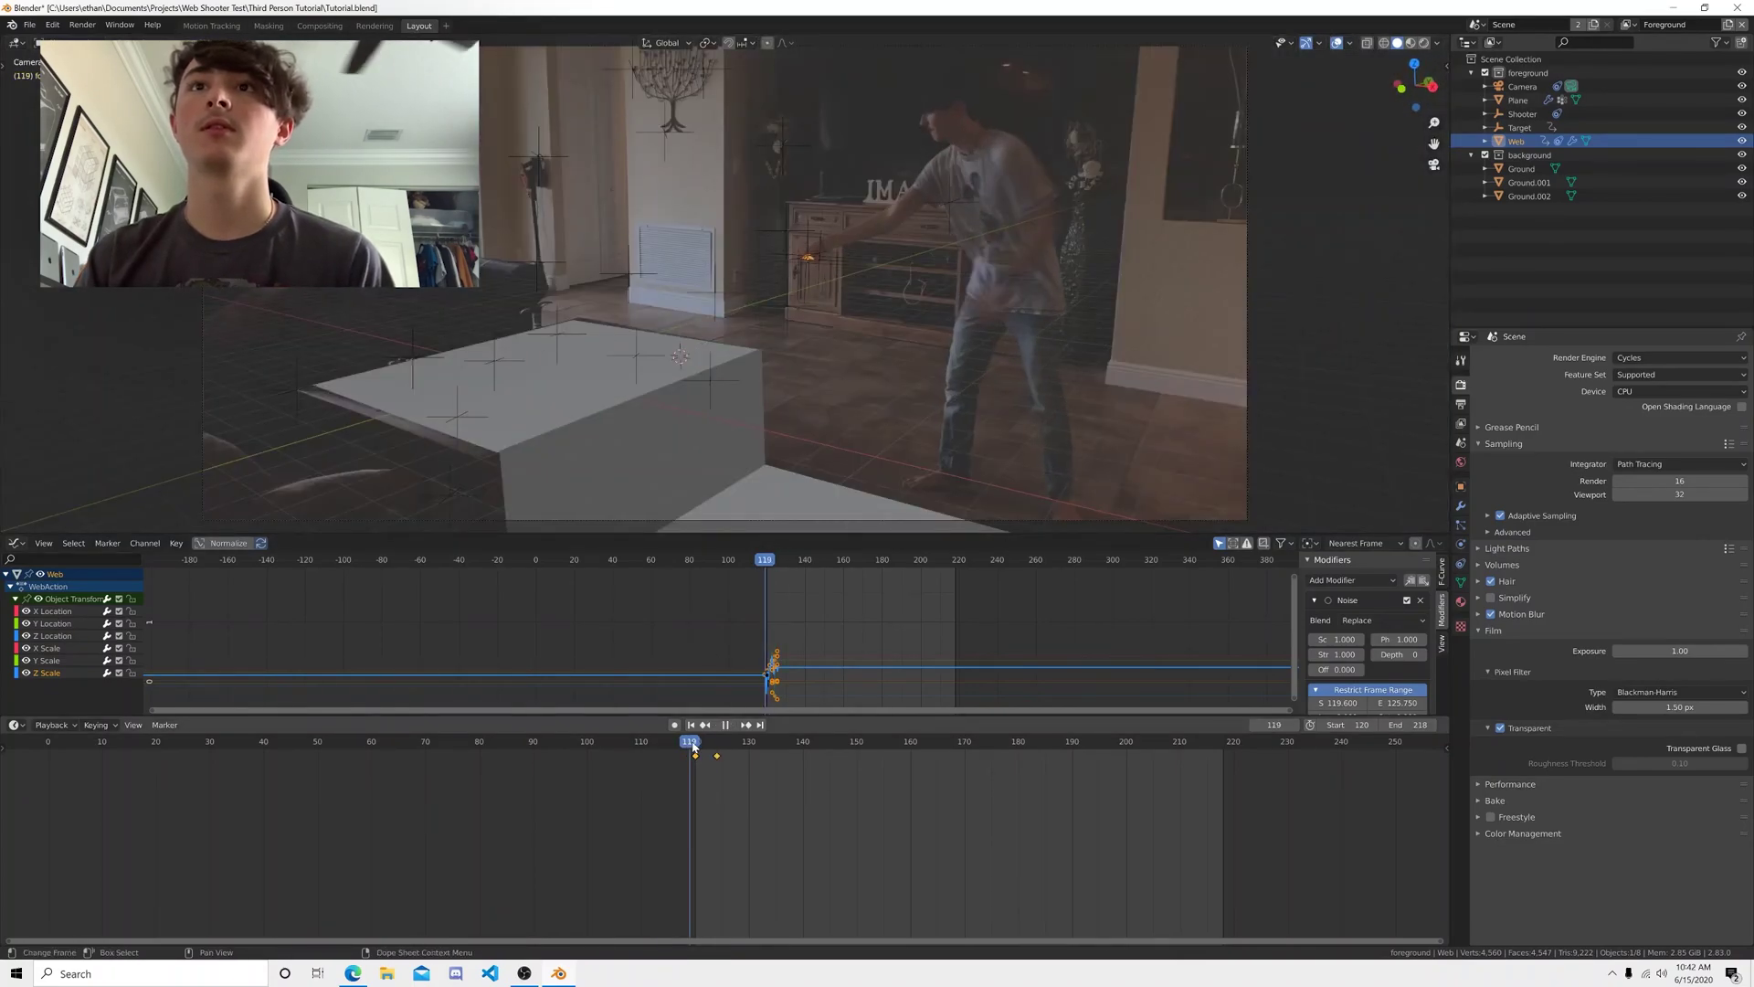
{"action": "key", "text": "Escape"}
- Save the file and render frame 121, inspecting the web near the hand up close
{"action": "key", "text": "ctrl+s"}
{"action": "key", "text": "F12"}
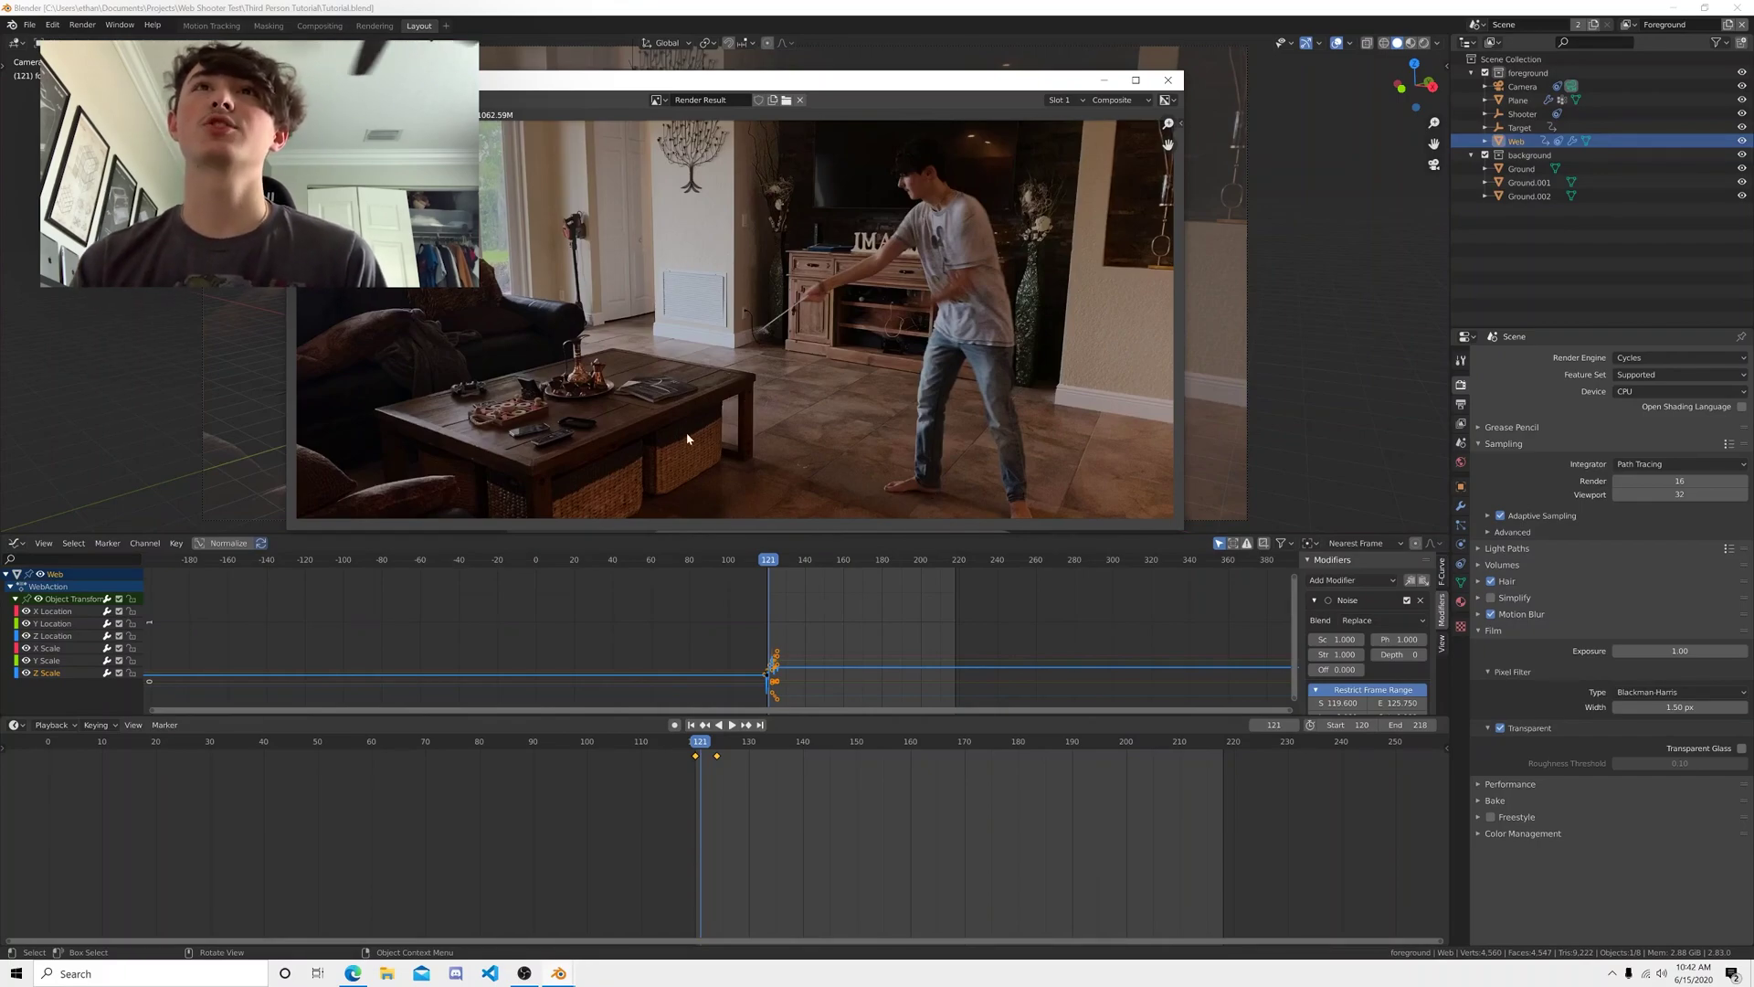
{"action": "scroll", "coordinate": [832, 363], "scroll_direction": "up", "scroll_amount": 6}
{"action": "mouse_move", "coordinate": [846, 359]}
{"action": "middle_mouse_down"}
{"action": "mouse_move", "coordinate": [773, 365]}
{"action": "mouse_move", "coordinate": [822, 384]}
{"action": "mouse_move", "coordinate": [865, 347]}
{"action": "middle_mouse_up"}
{"action": "scroll", "coordinate": [865, 347], "scroll_direction": "down", "scroll_amount": 6}
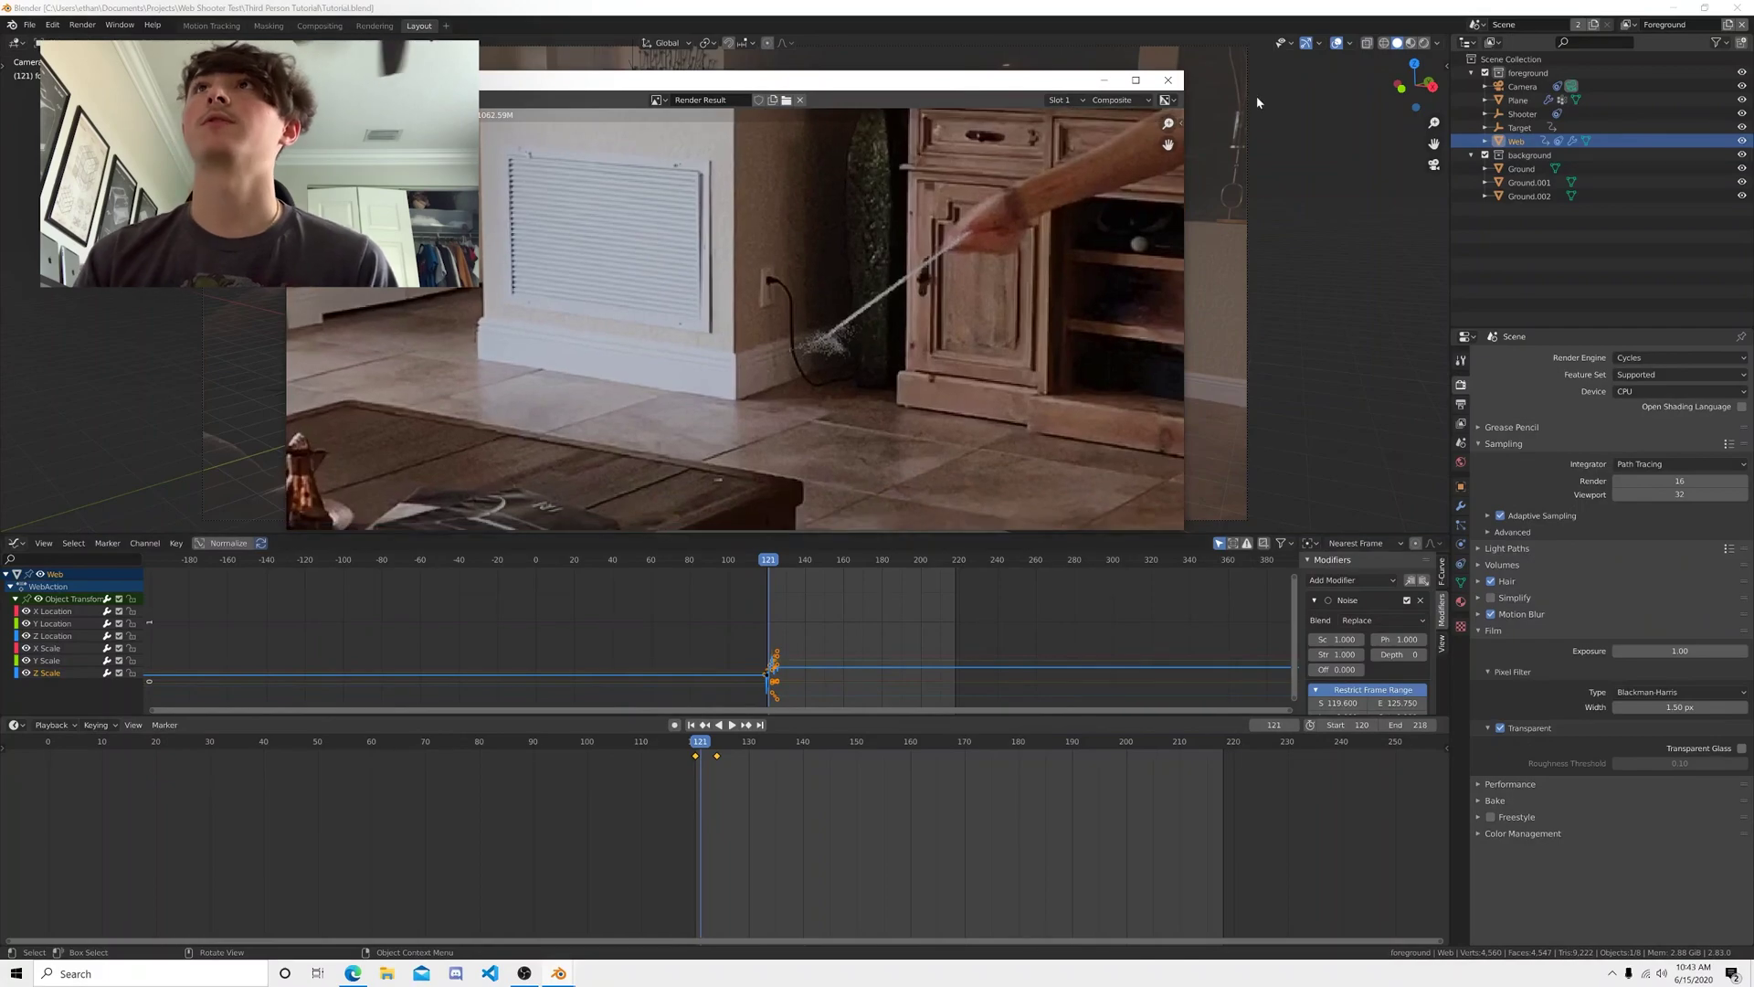
{"action": "left_click", "coordinate": [1168, 79]}
- Play and scrub through the shot to review the web line, stopping at frame 153
{"action": "key", "text": "space"}
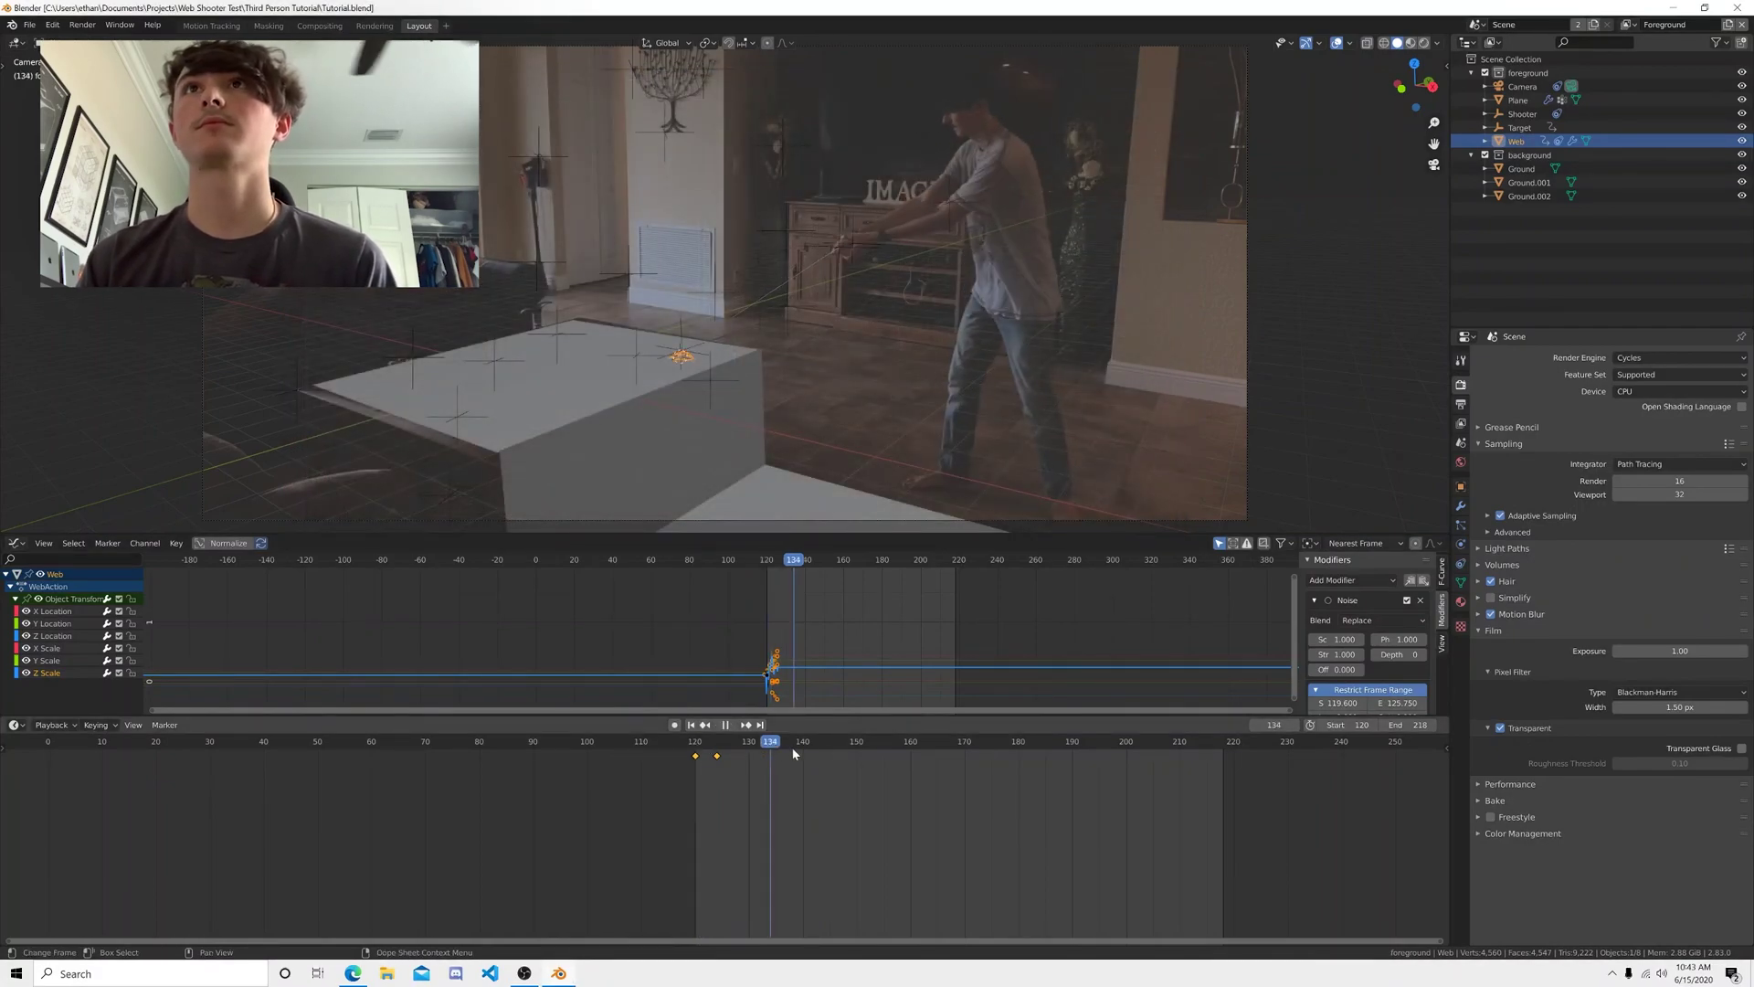
{"action": "left_click_drag", "start_coordinate": [869, 771], "coordinate": [729, 819]}
{"action": "left_click_drag", "start_coordinate": [857, 842], "coordinate": [792, 815]}
{"action": "left_click_drag", "start_coordinate": [876, 855], "coordinate": [761, 839]}
{"action": "key", "text": "space"}
- Scale the Ground.002 floor plane up along the Y axis so it extends further across the floor
{"action": "scroll", "coordinate": [726, 488], "scroll_direction": "down", "scroll_amount": 2}
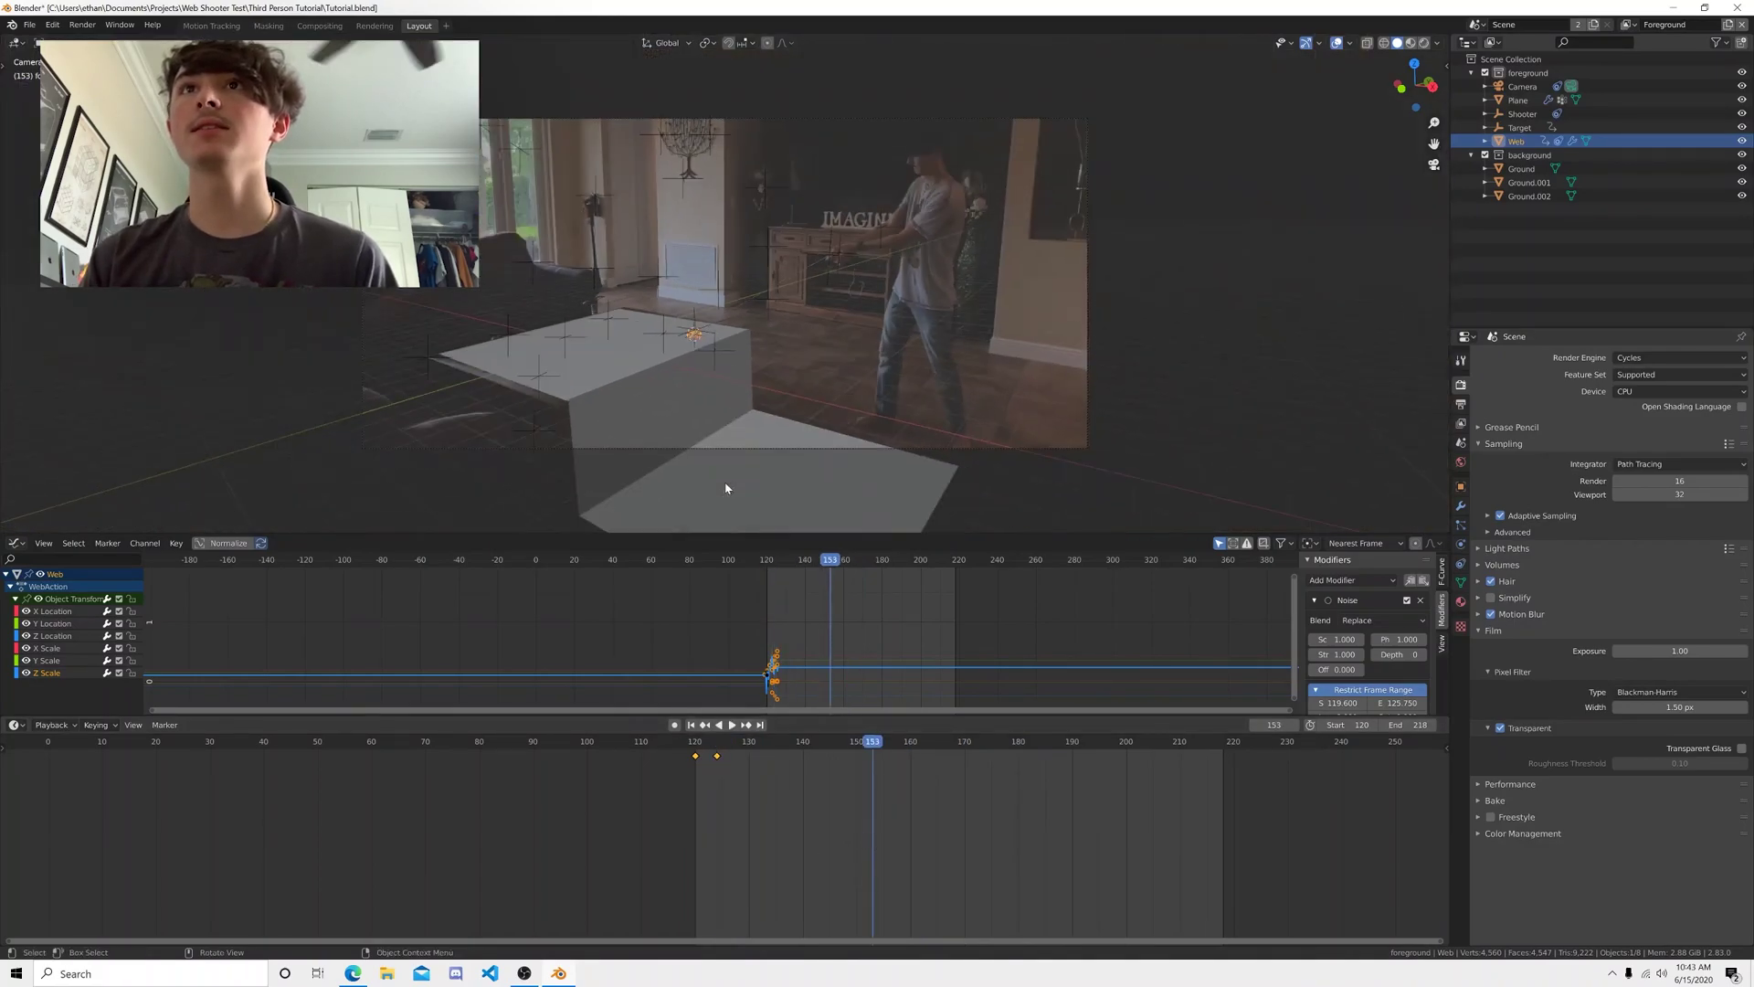
{"action": "left_click", "coordinate": [819, 482]}
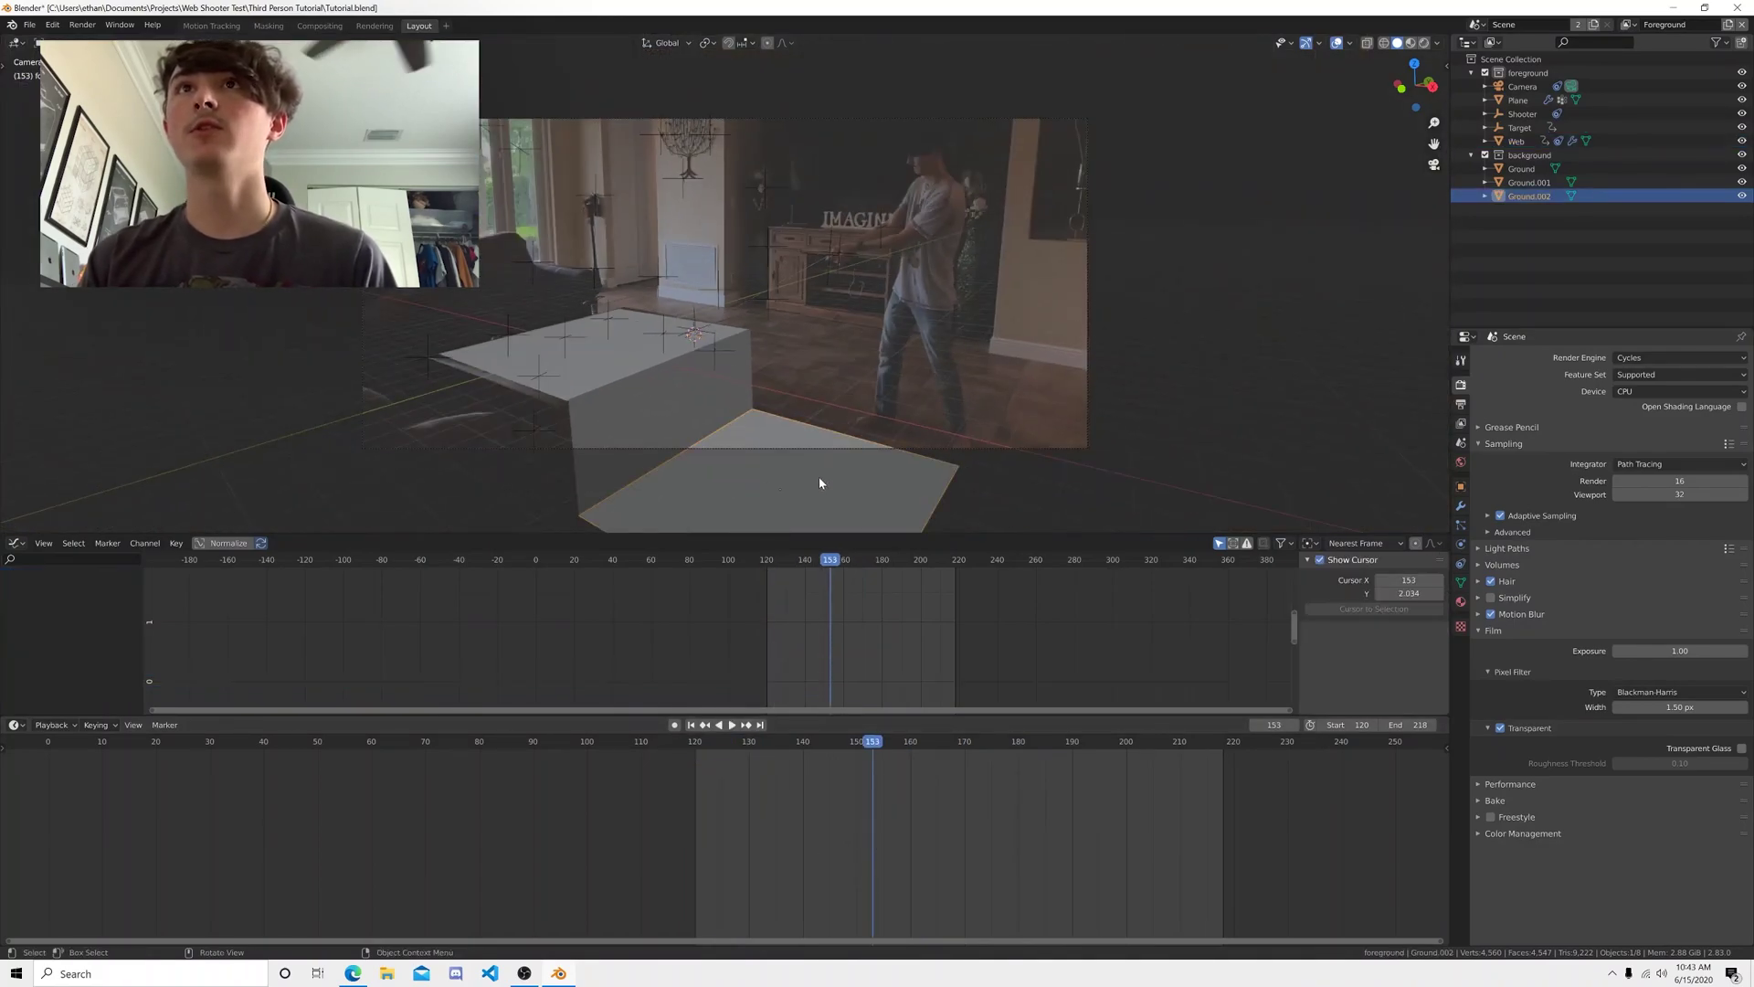
{"action": "key", "text": "s"}
{"action": "key", "text": "y"}
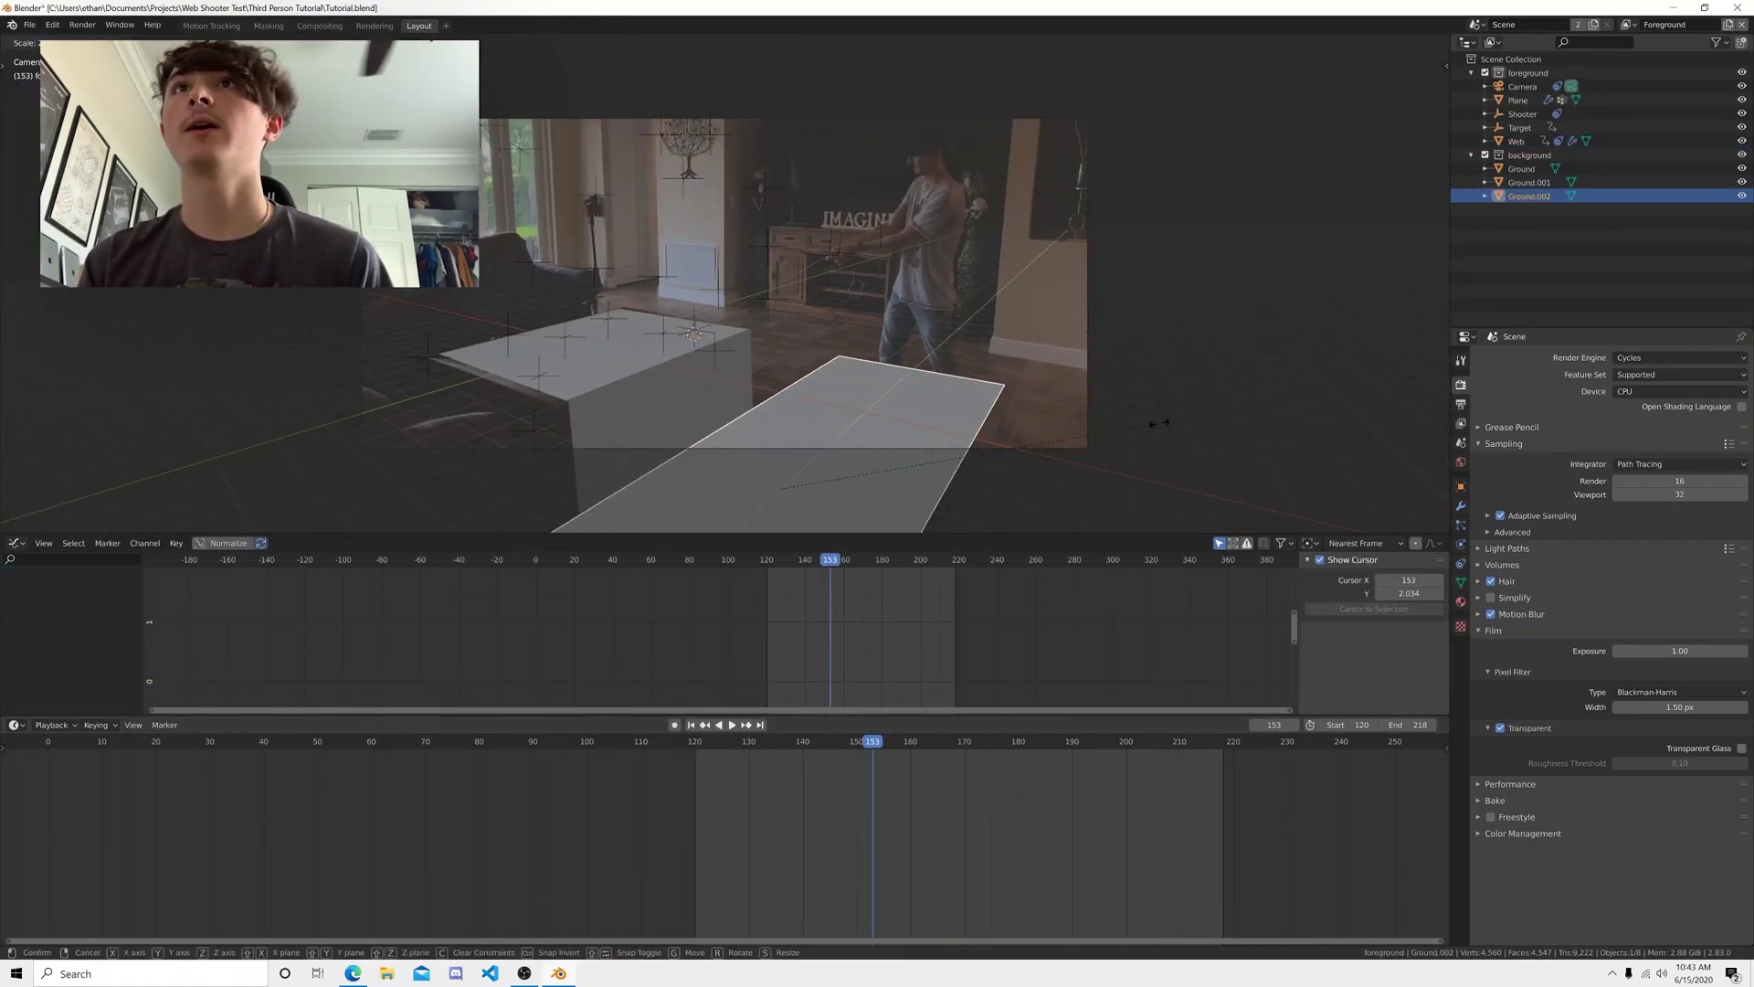
{"action": "left_click", "coordinate": [1167, 426]}
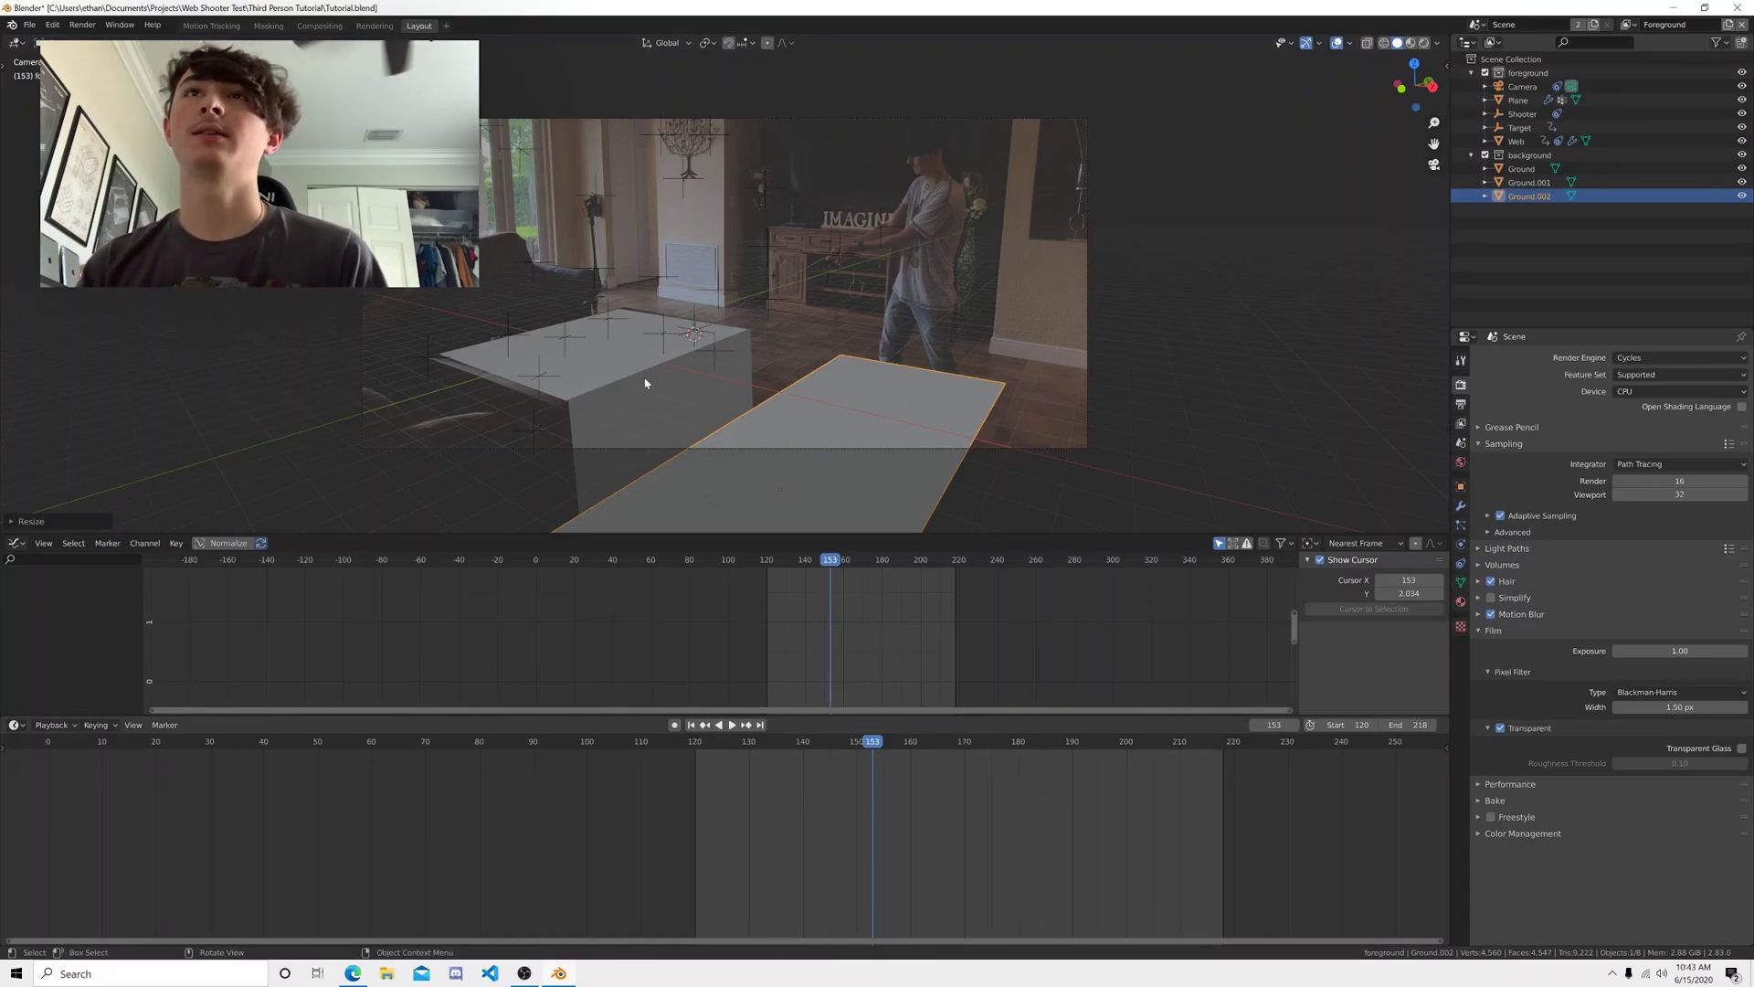
- Save the file and render frame 153, inspecting where the web meets the table
{"action": "key", "text": "ctrl+s"}
{"action": "key", "text": "F12"}
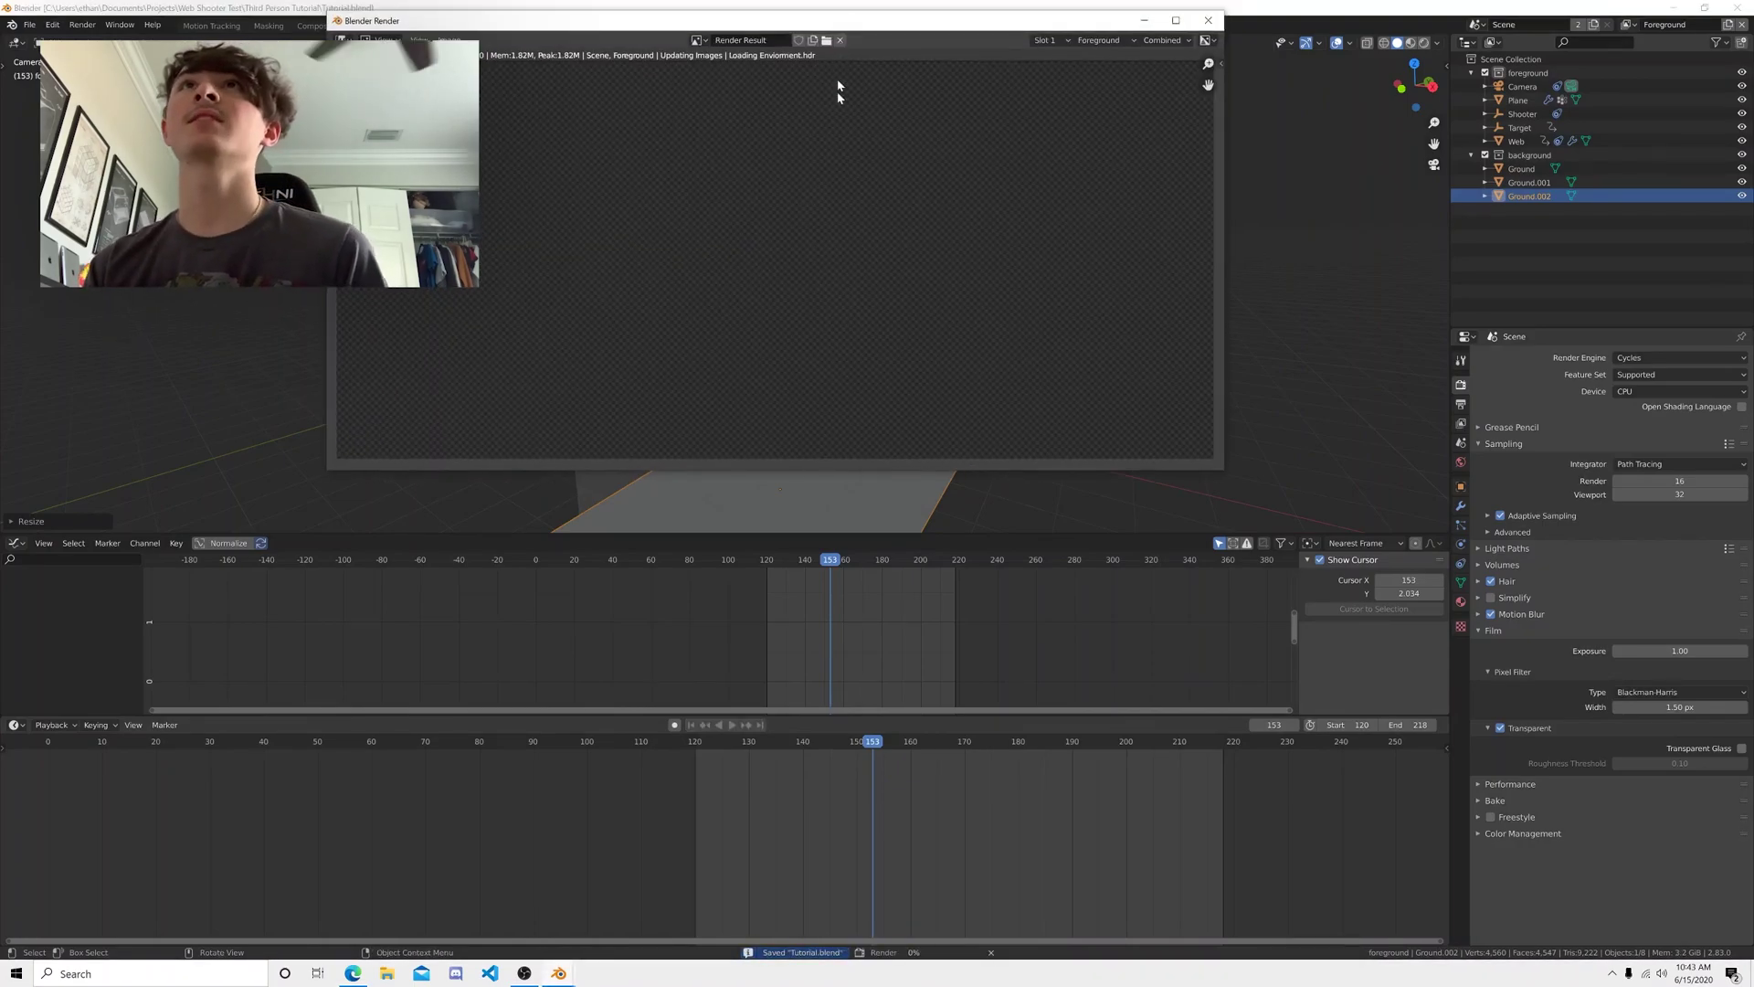
{"action": "left_click_drag", "start_coordinate": [840, 10], "coordinate": [843, 238]}
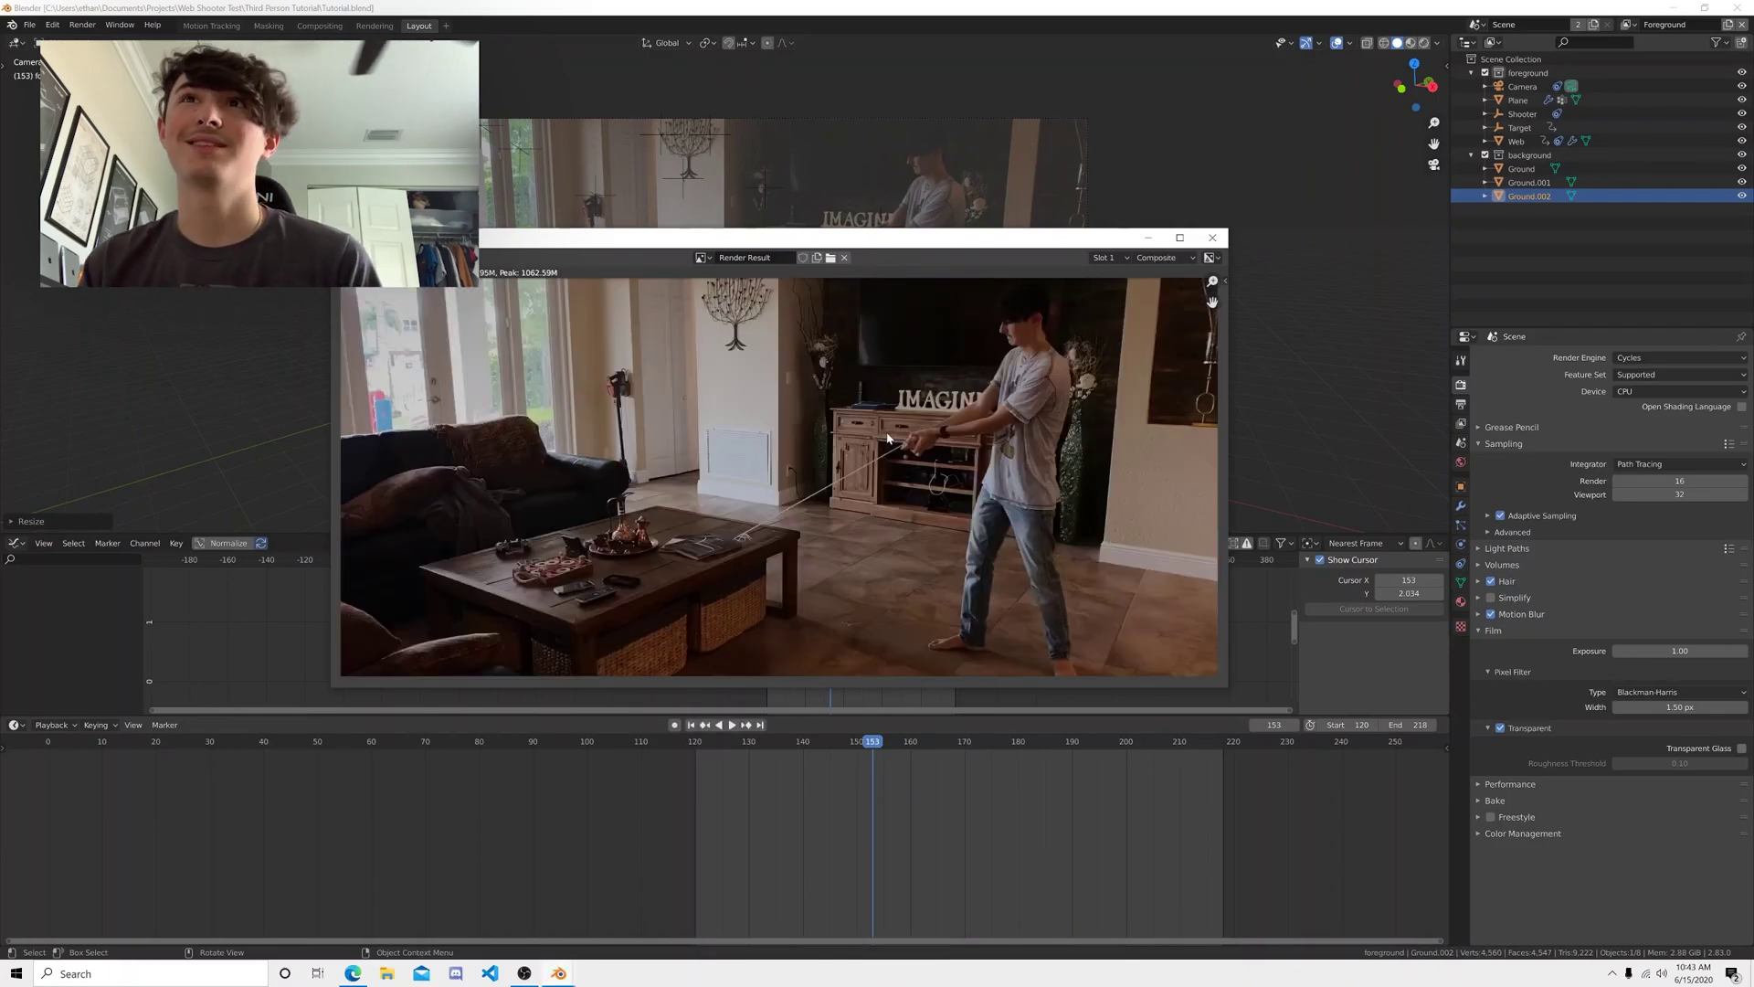
{"action": "scroll", "coordinate": [789, 601], "scroll_direction": "up", "scroll_amount": 2}
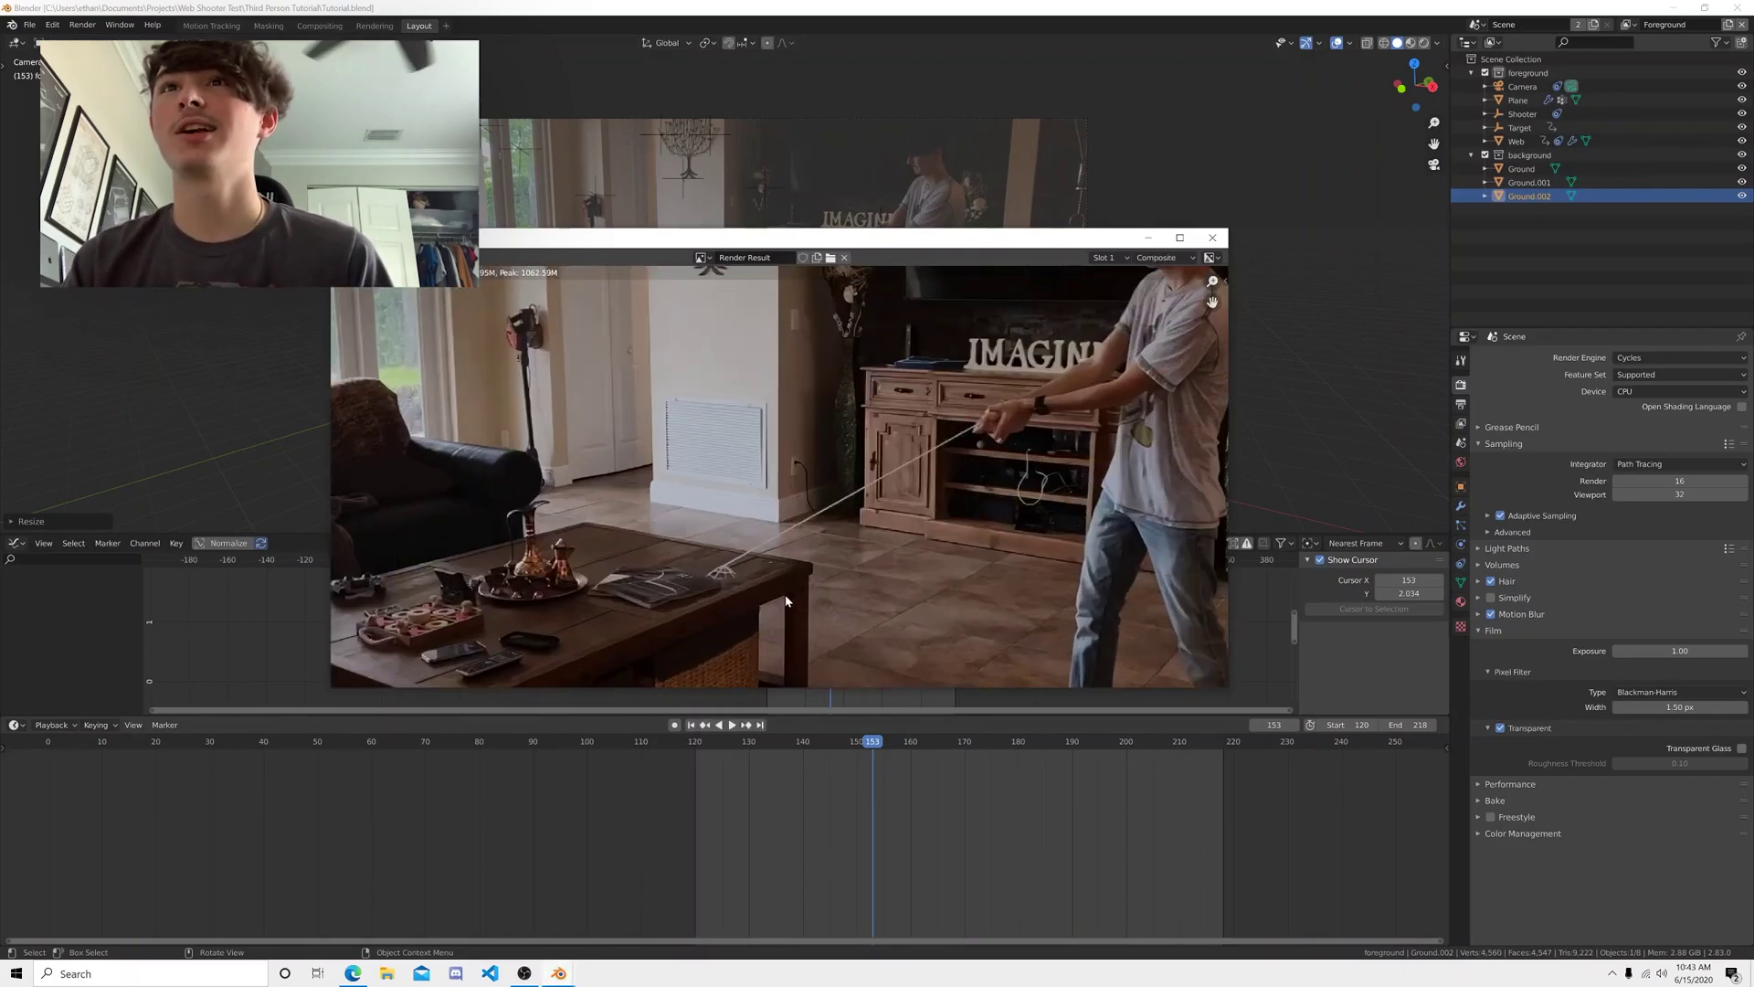
{"action": "middle_click_drag", "start_coordinate": [789, 603], "coordinate": [748, 547]}
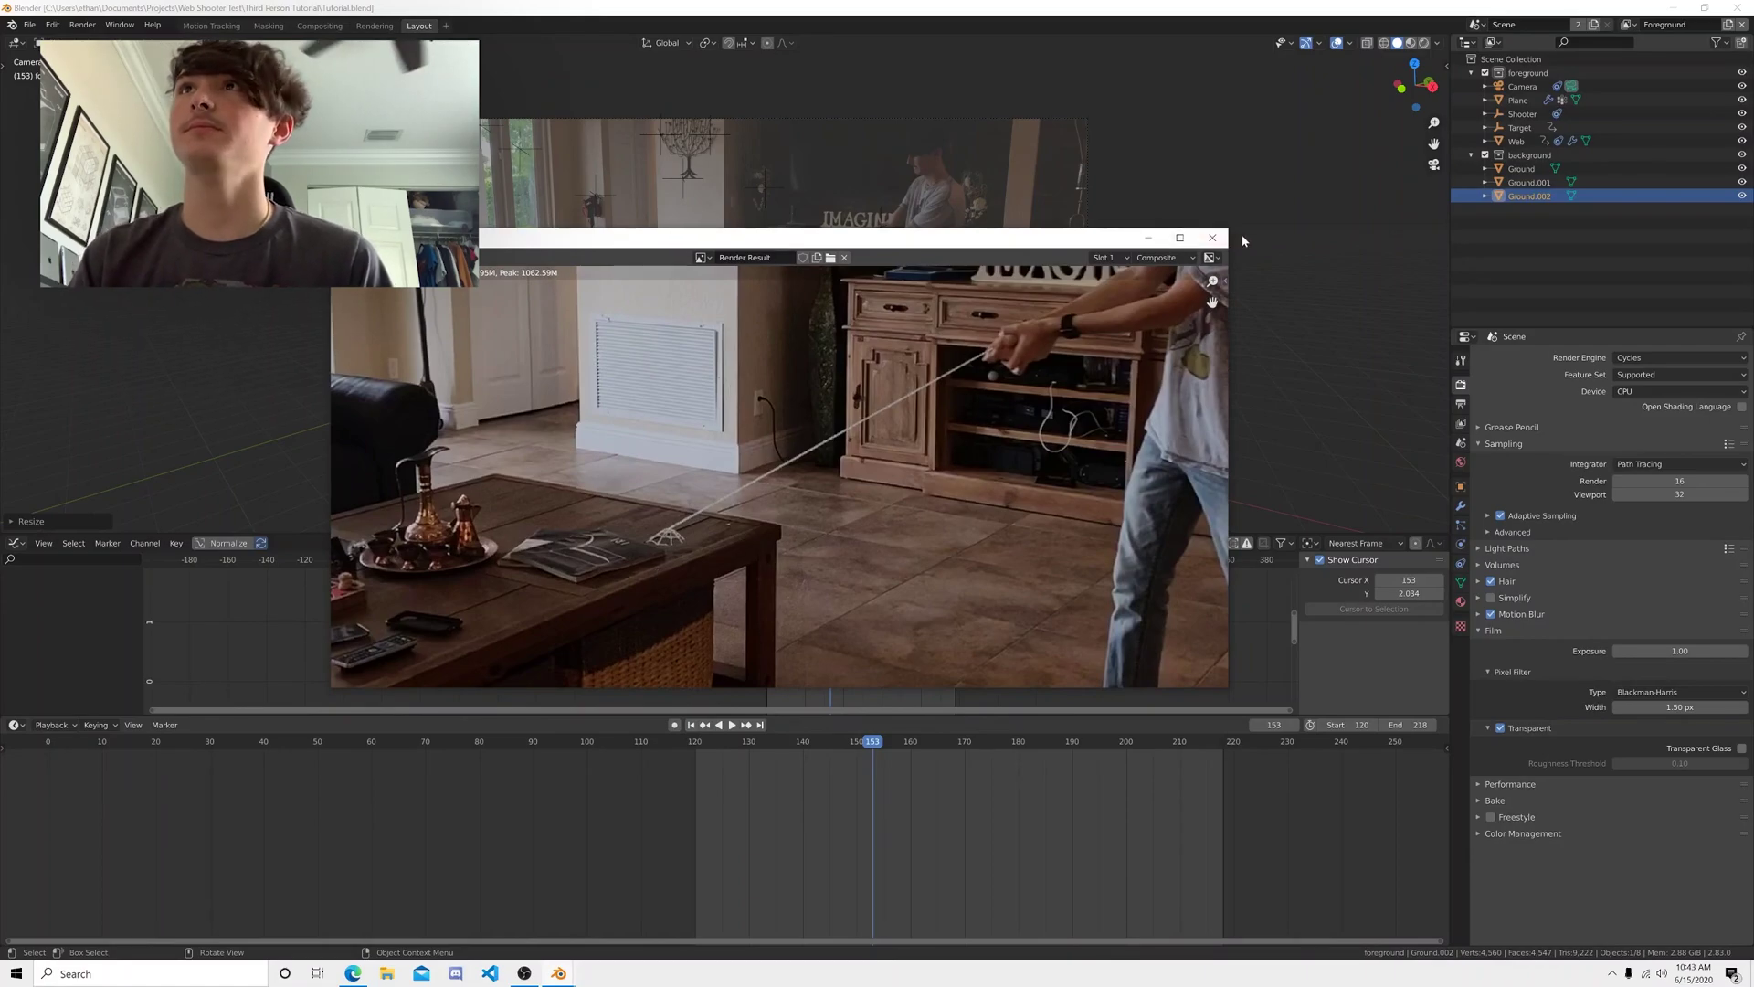
{"action": "left_click", "coordinate": [1212, 237]}
- Go to frame 121 and set the Color Management view transform to Standard
{"action": "left_click_drag", "start_coordinate": [816, 566], "coordinate": [768, 566]}
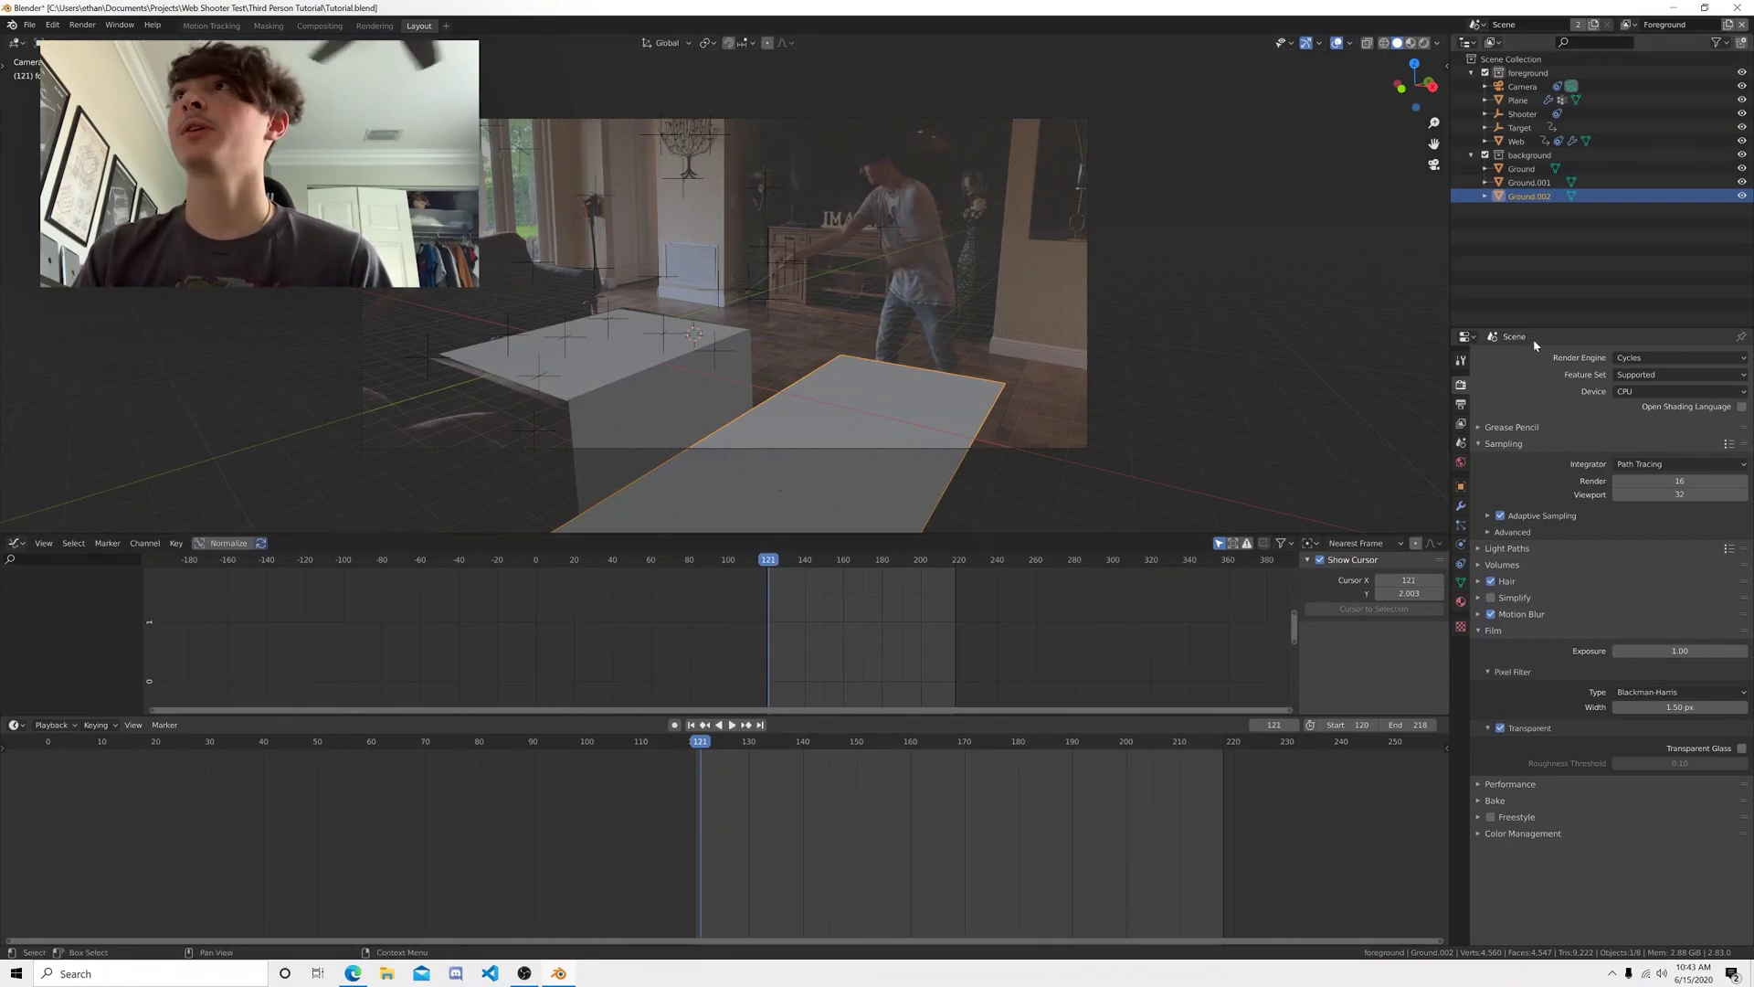
{"action": "left_click", "coordinate": [1503, 833]}
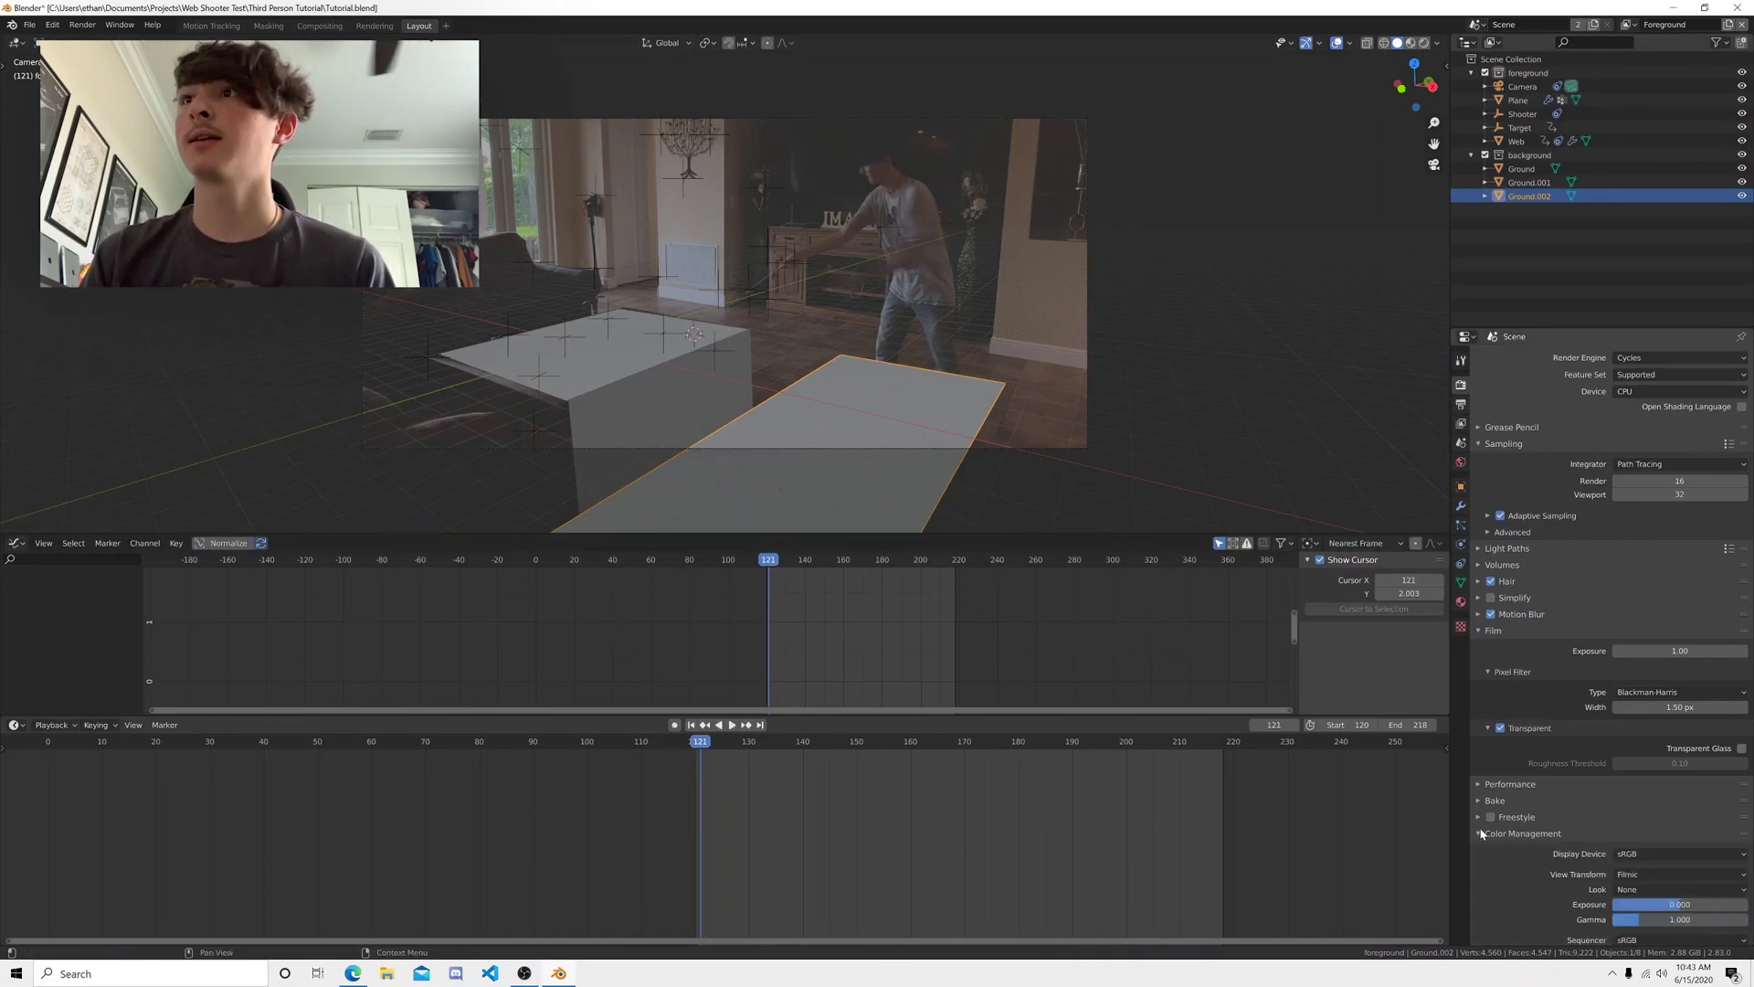
{"action": "left_click", "coordinate": [1635, 877]}
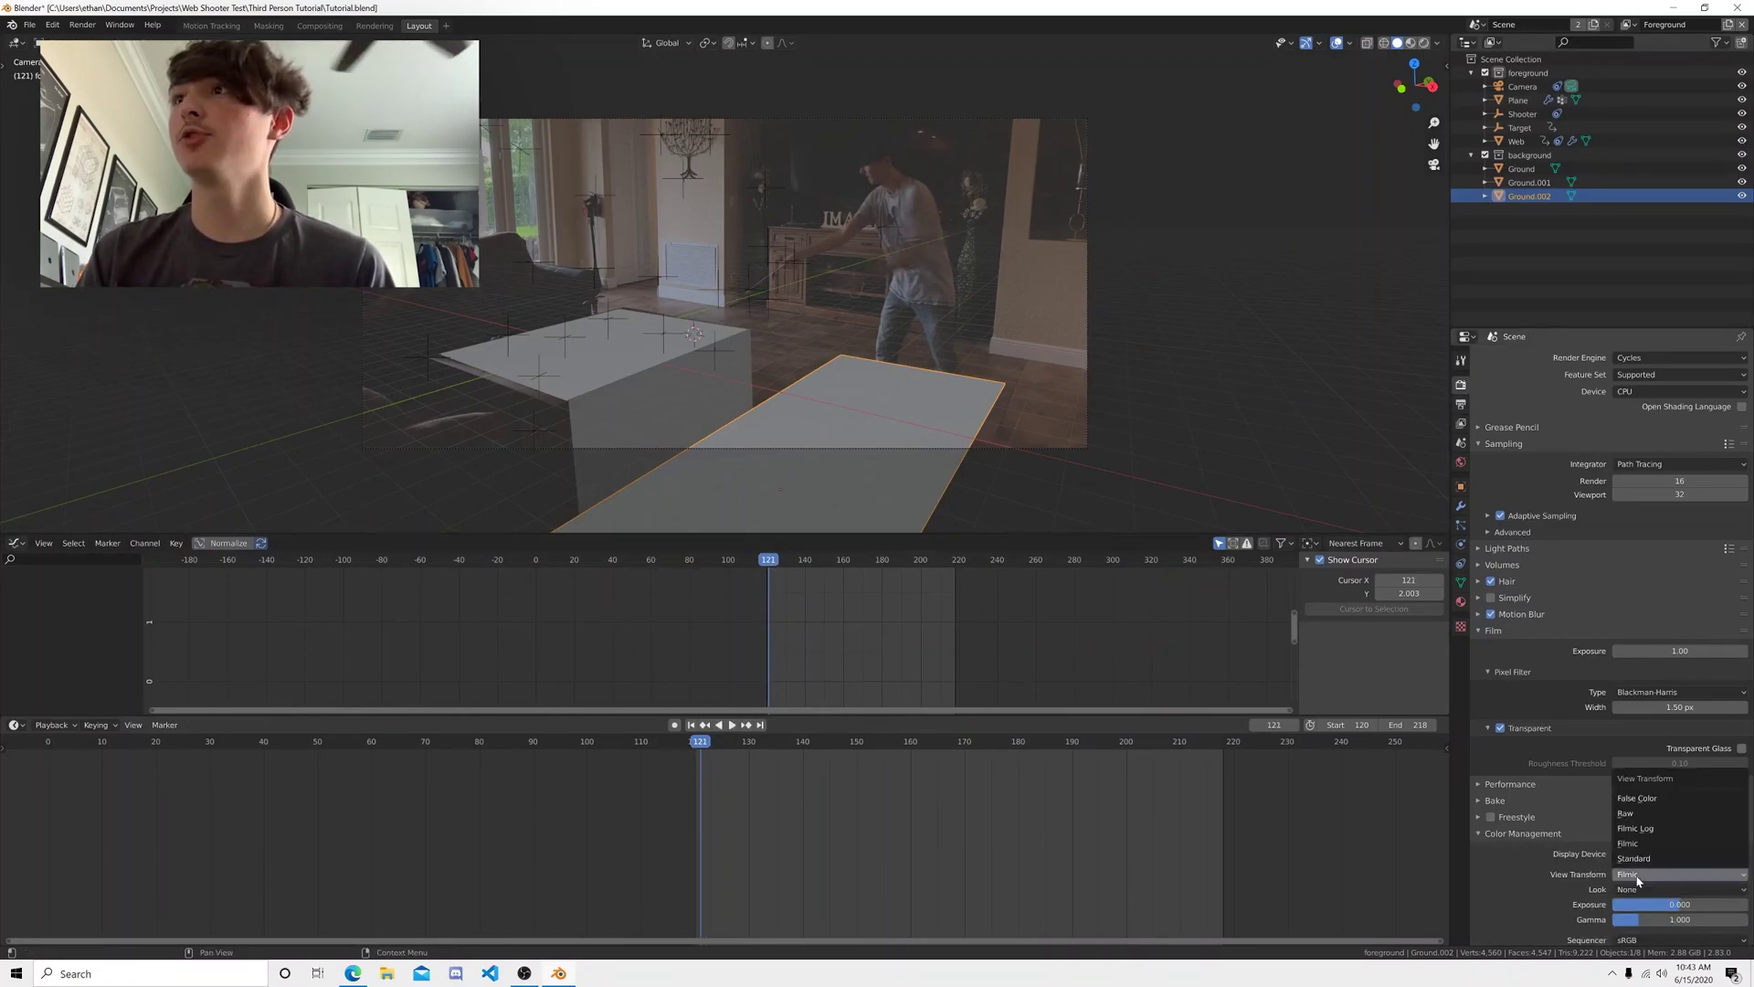
{"action": "left_click", "coordinate": [1649, 858]}
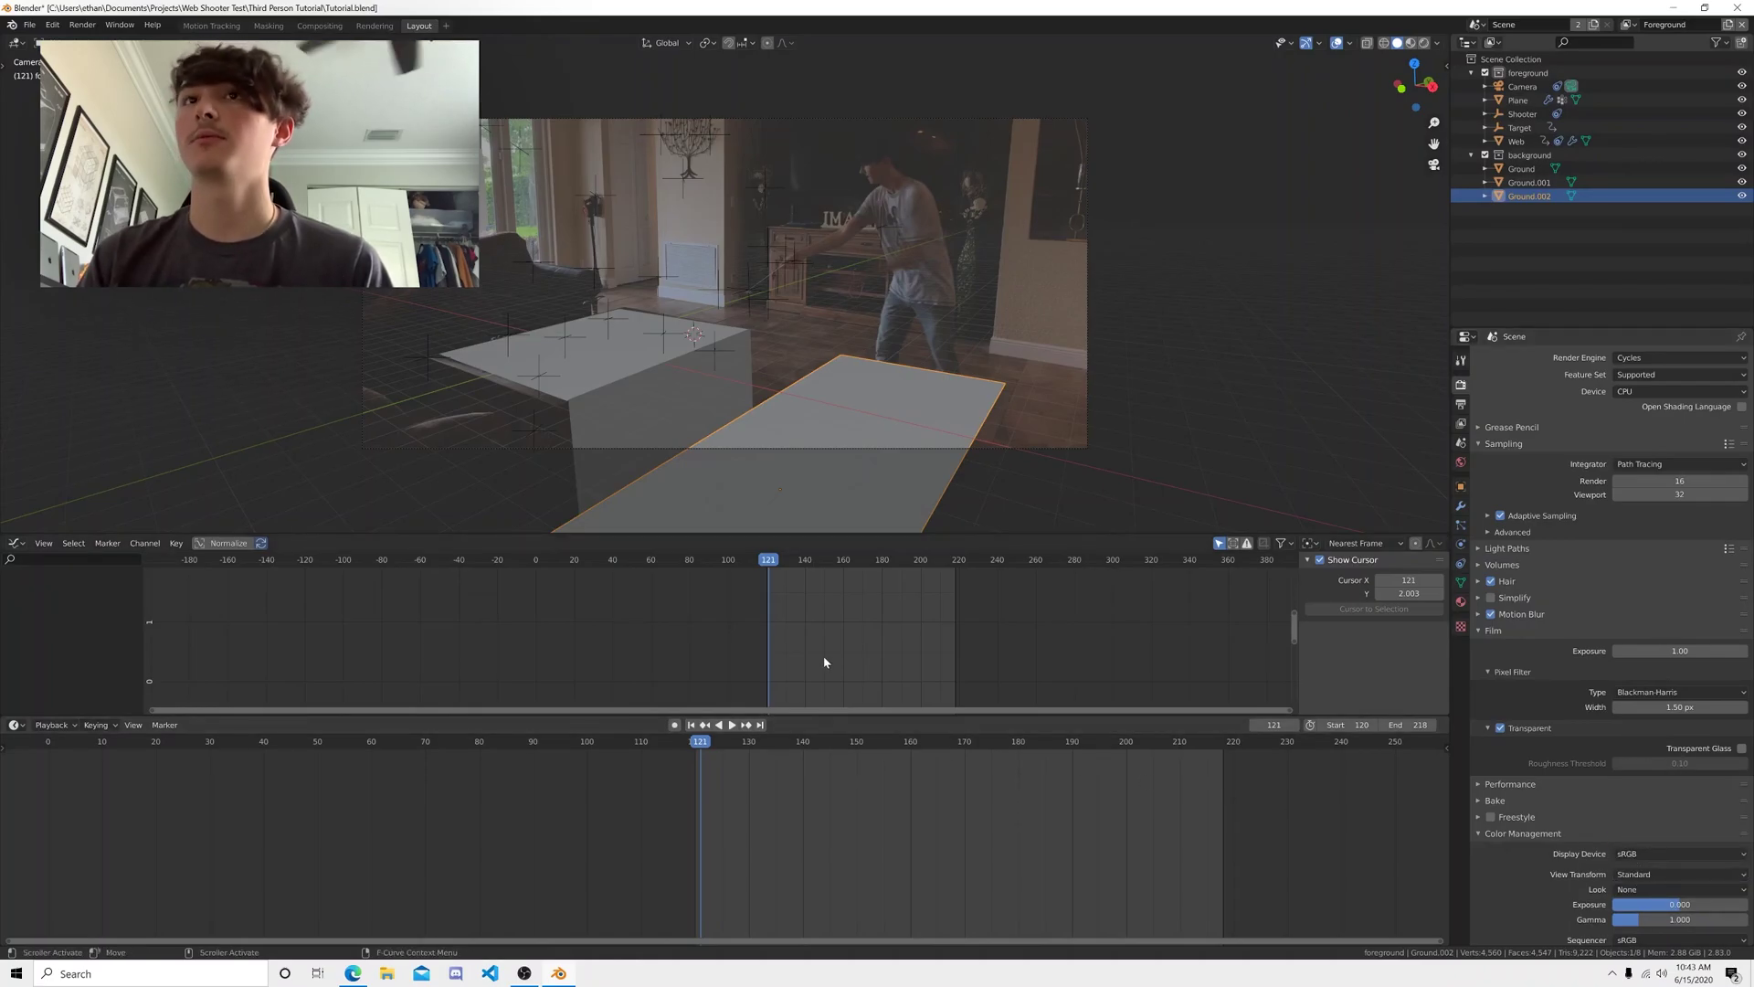
- Render frame 121 with the Standard view transform and inspect the footage colours and the web
{"action": "key", "text": "F12"}
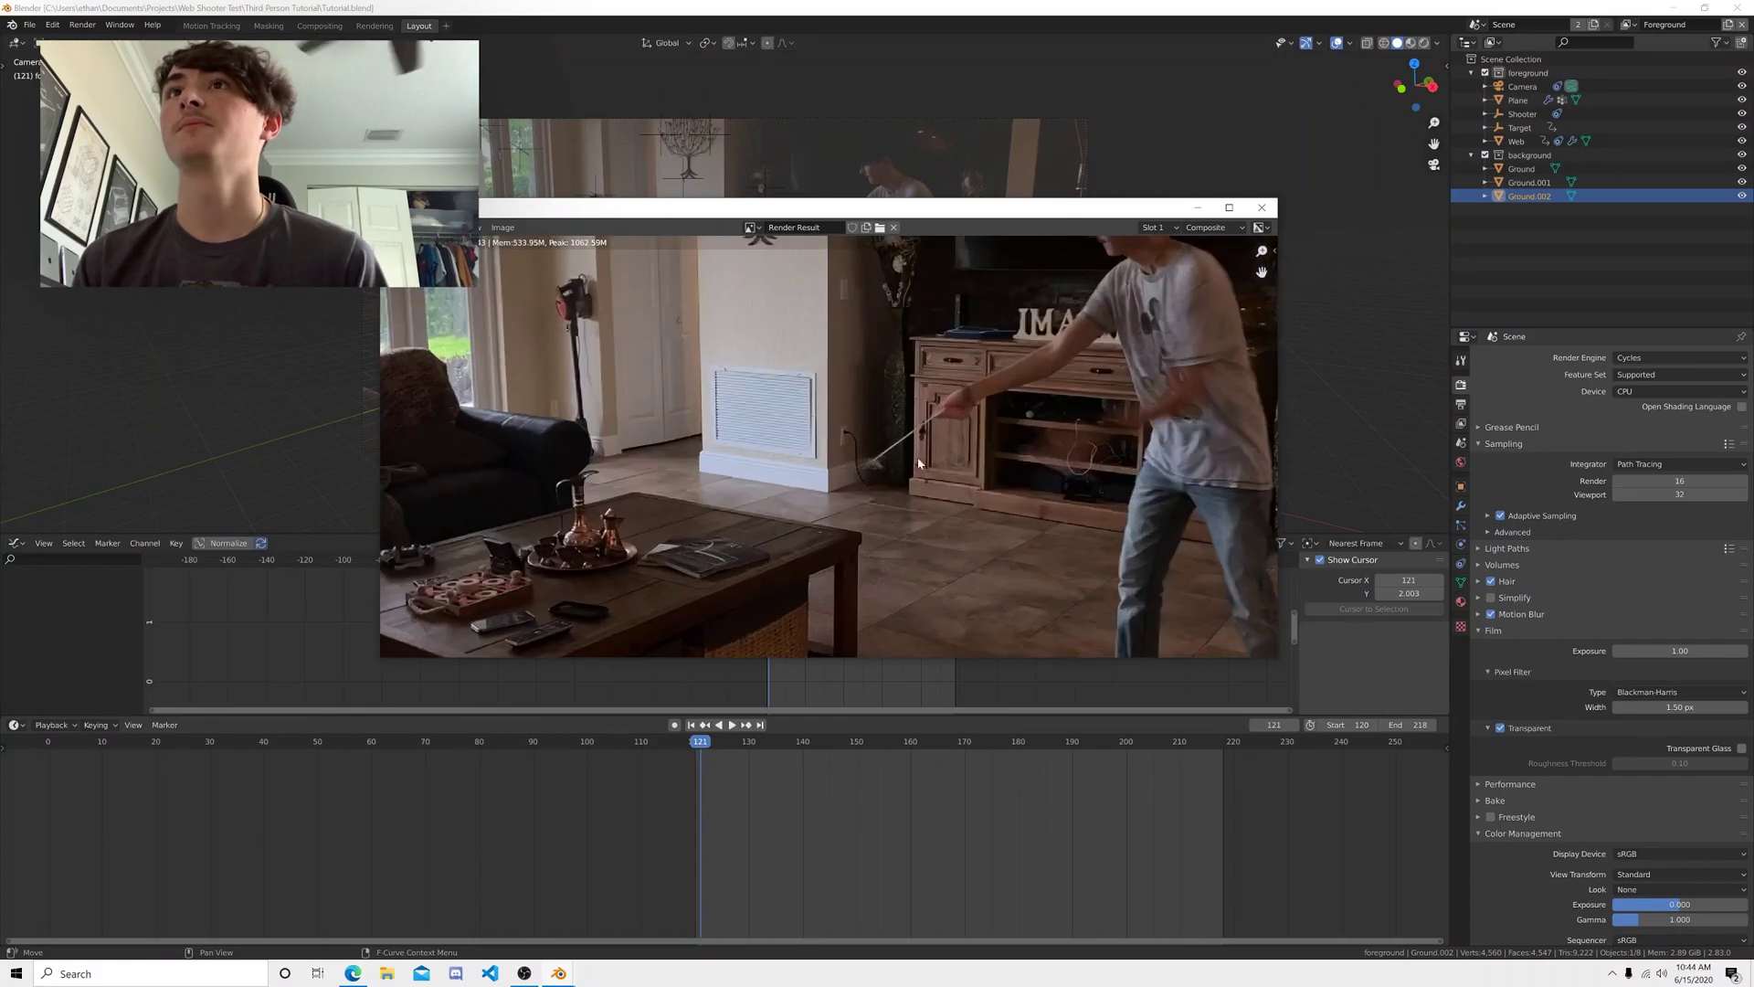
{"action": "scroll", "coordinate": [912, 463], "scroll_direction": "up", "scroll_amount": 3}
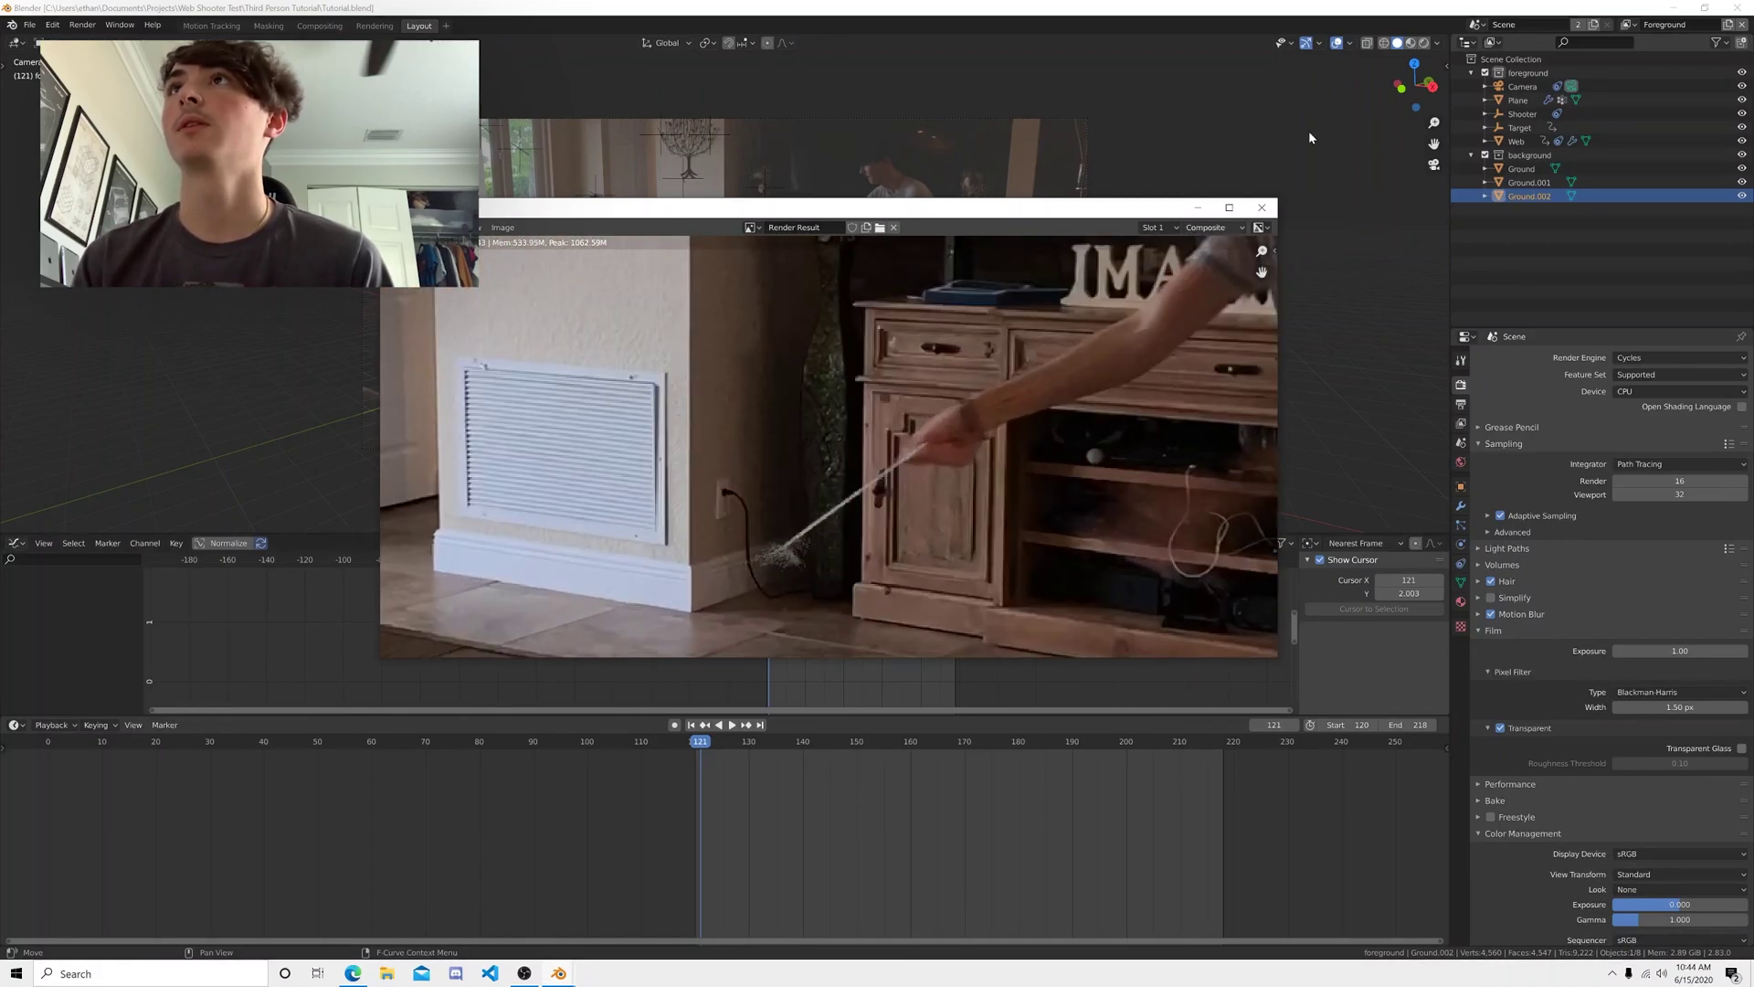
{"action": "left_click", "coordinate": [1262, 208]}
- Return to frame 120 and remove the Graph Editor area so the 3D viewport takes its space
{"action": "left_click", "coordinate": [695, 742]}
{"action": "key", "text": "space"}
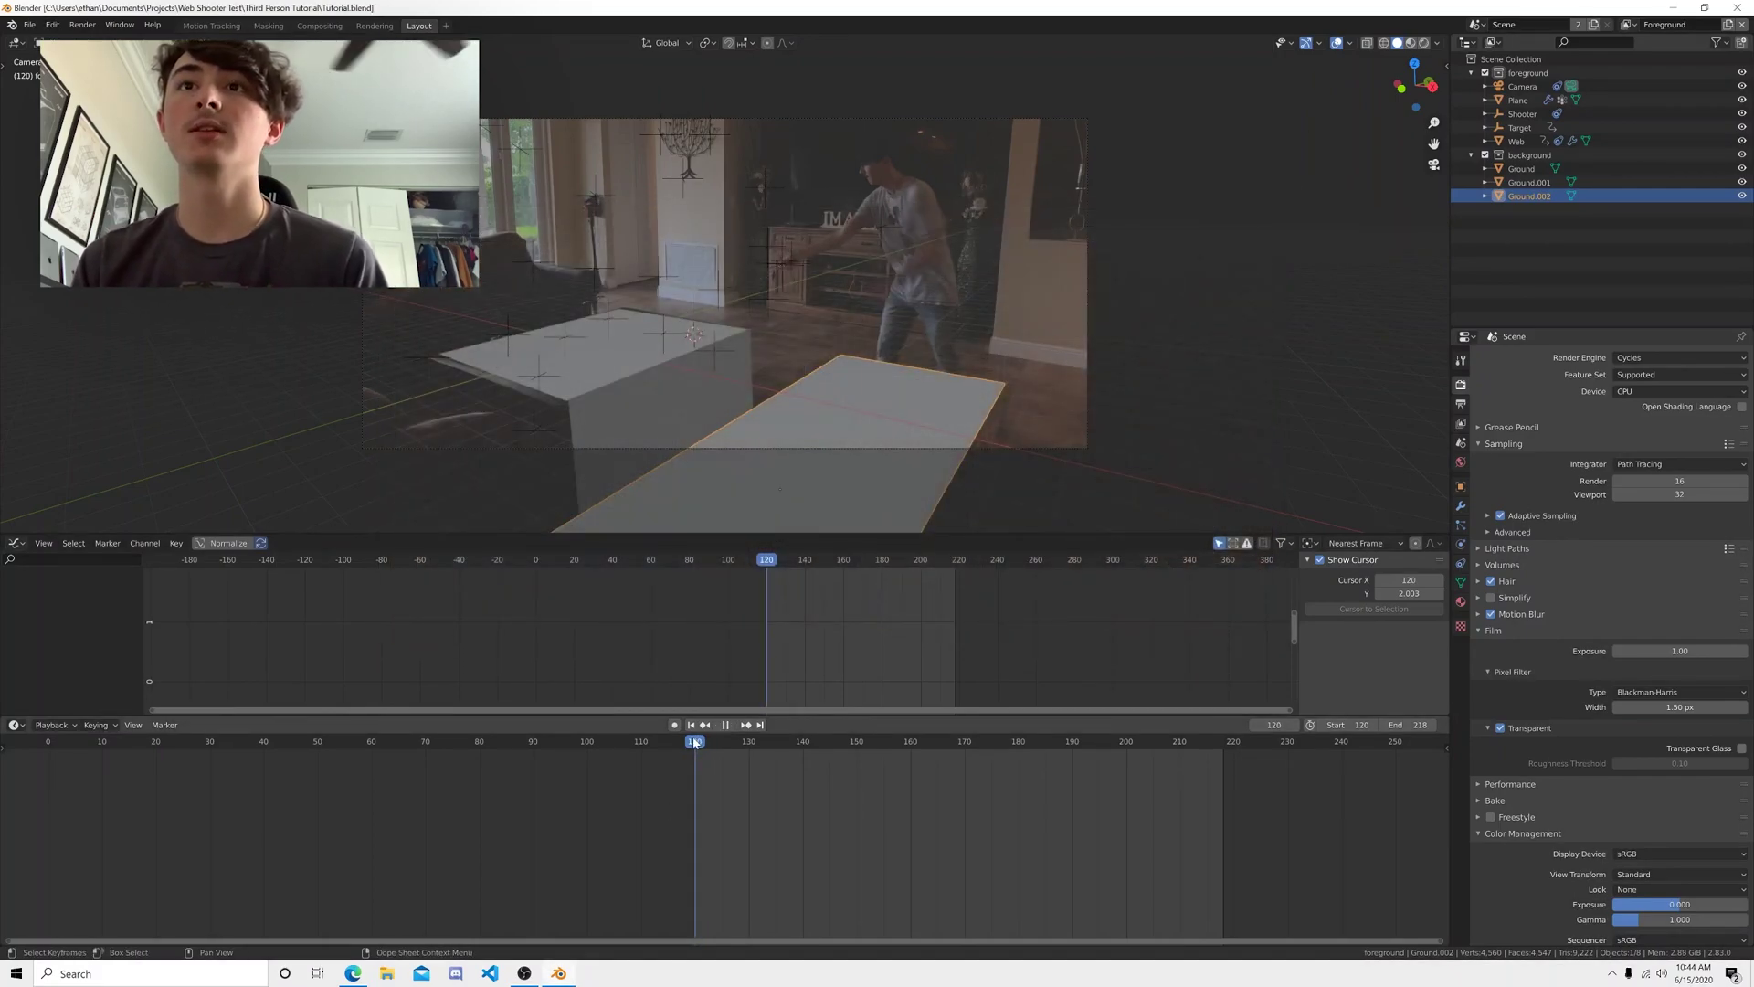
{"action": "left_click_drag", "start_coordinate": [2, 543], "coordinate": [4, 554]}
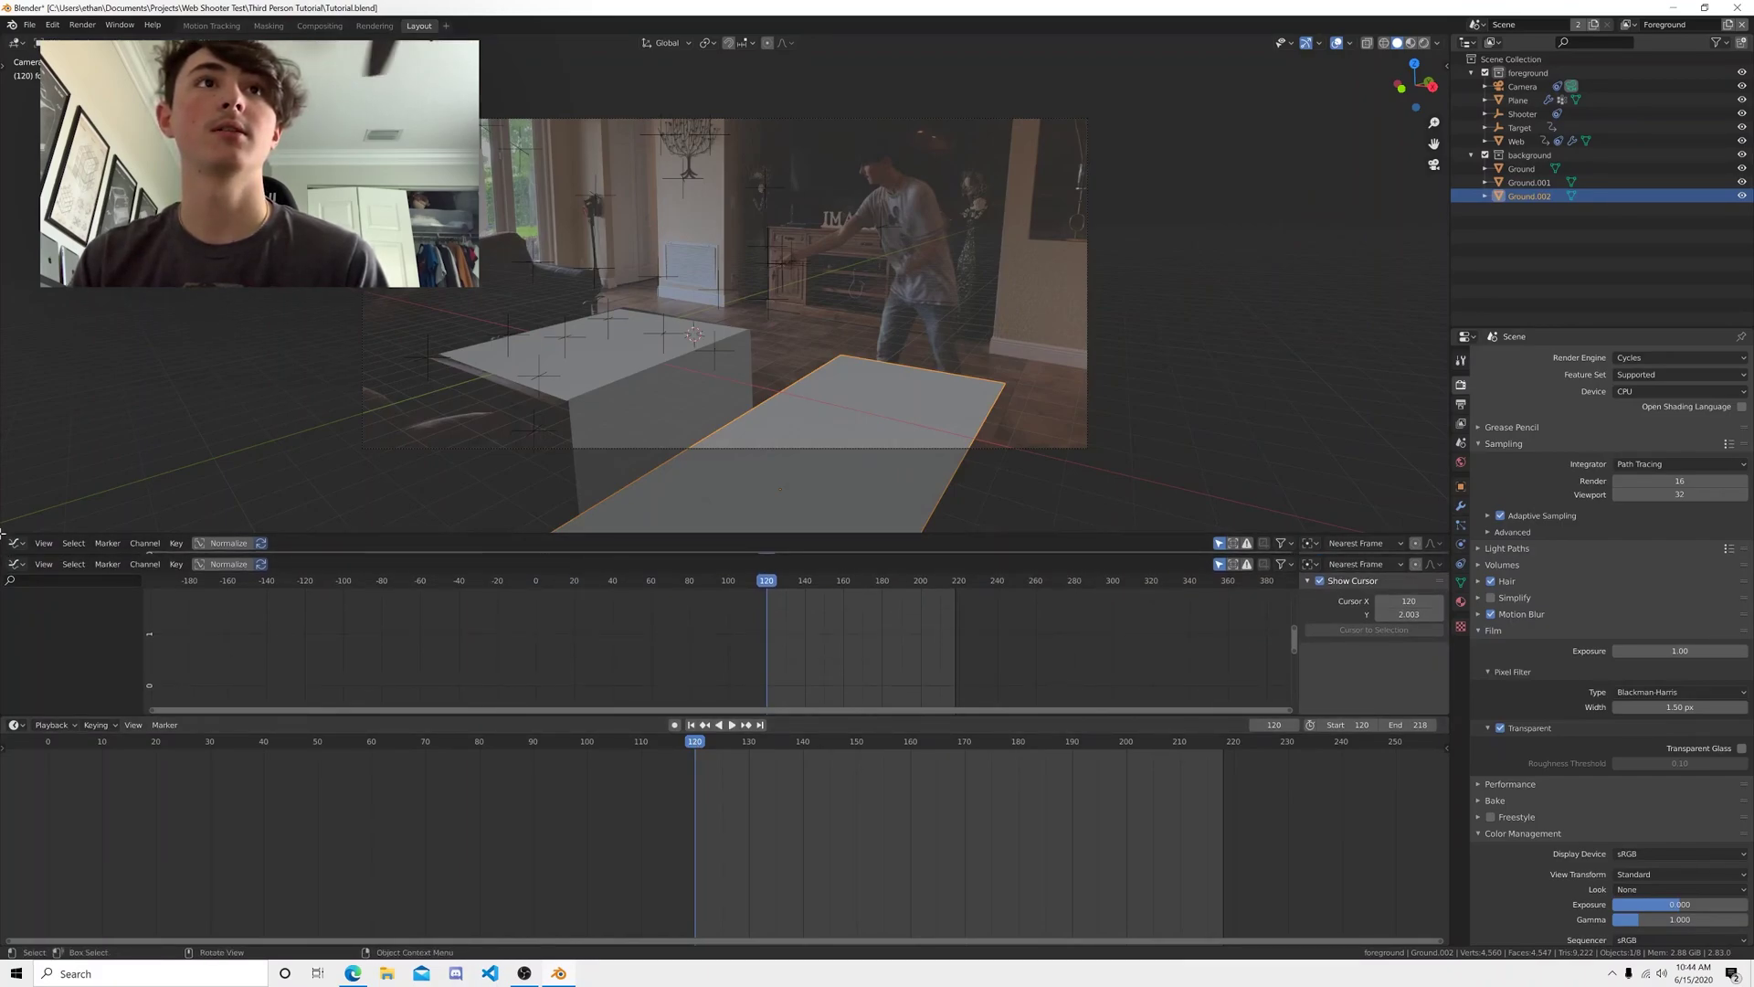
{"action": "left_click_drag", "start_coordinate": [3, 531], "coordinate": [11, 579]}
- Select the Shooter empty and check its placement against the hand through the camera at frame 120
{"action": "left_click", "coordinate": [1521, 114]}
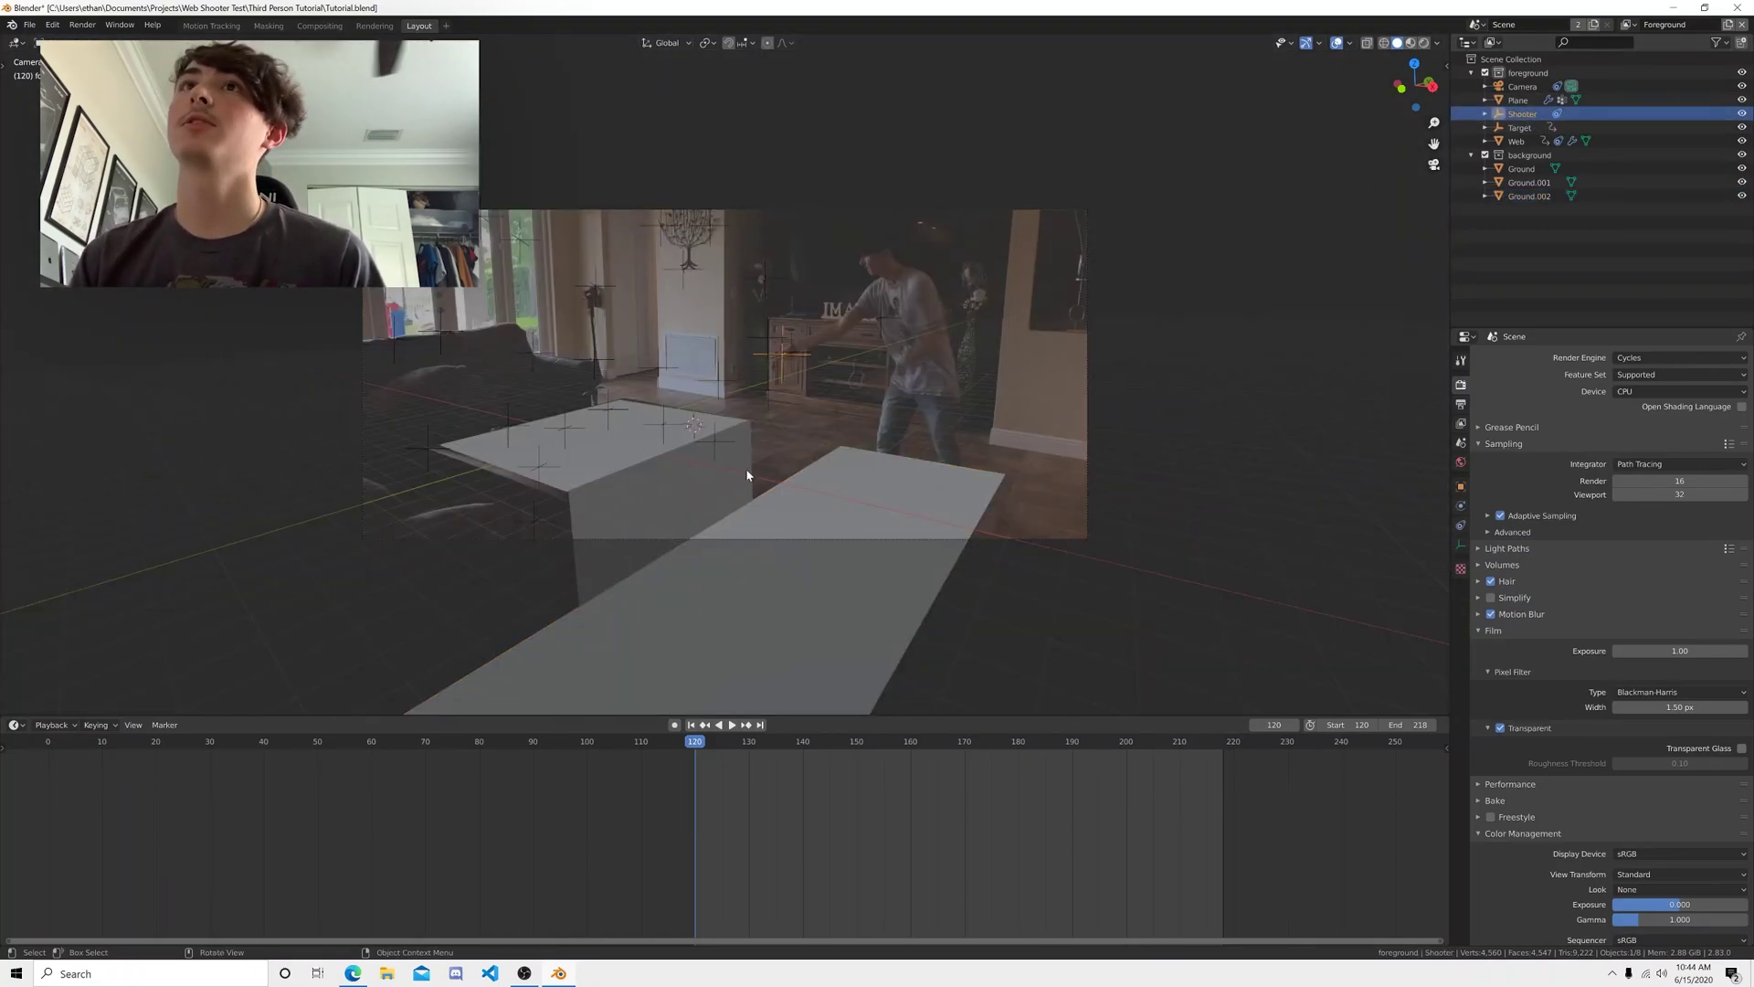
{"action": "key", "text": "grave"}
{"action": "left_click", "coordinate": [921, 497]}
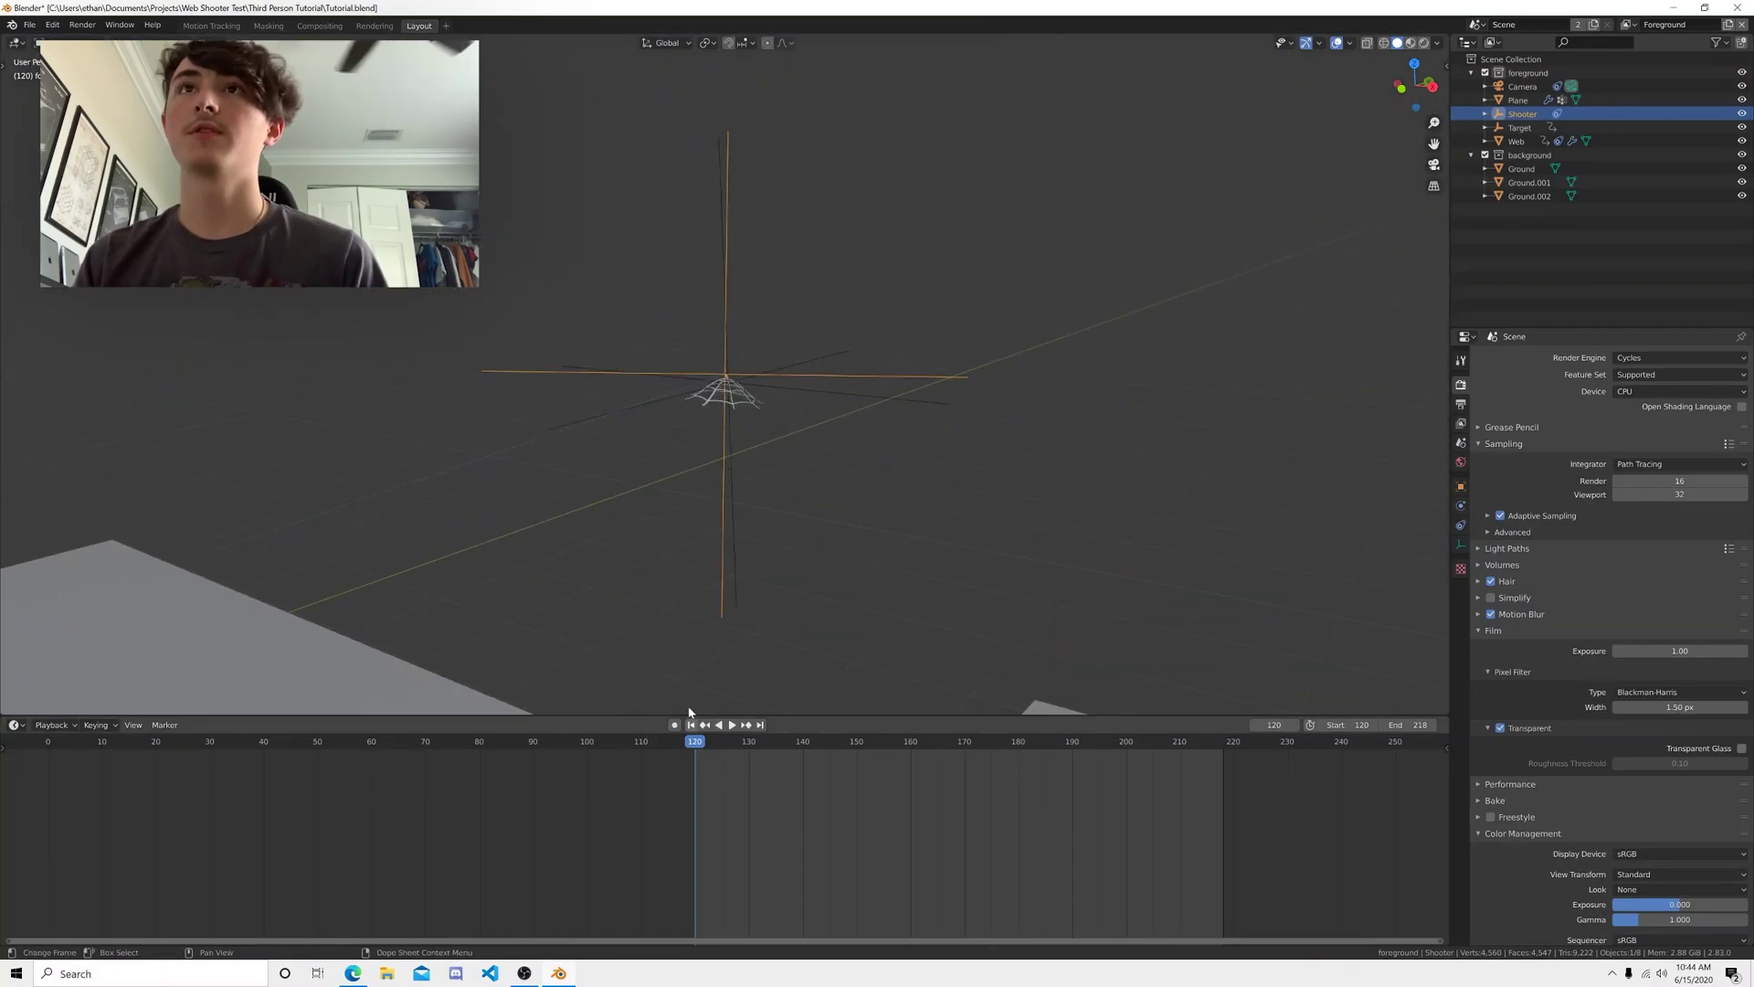
{"action": "key", "text": "KP_0"}
{"action": "middle_click_drag", "start_coordinate": [816, 535], "coordinate": [848, 497]}
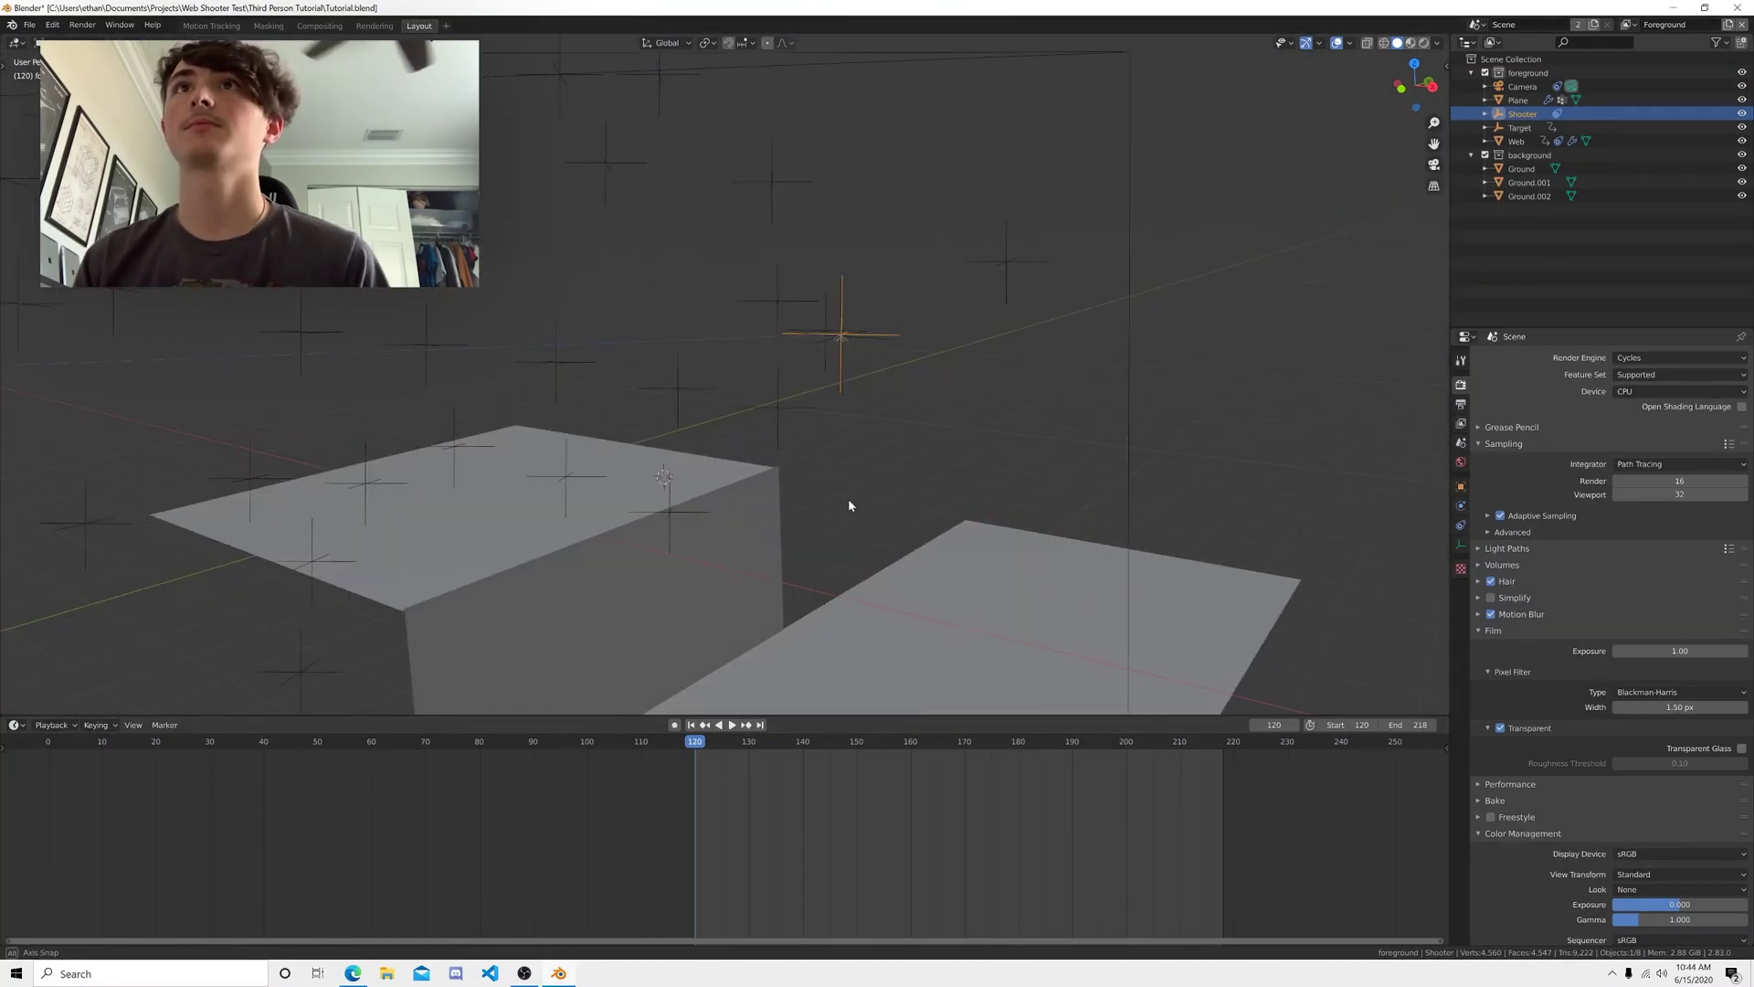
{"action": "key", "text": "grave"}
{"action": "key", "text": "1"}
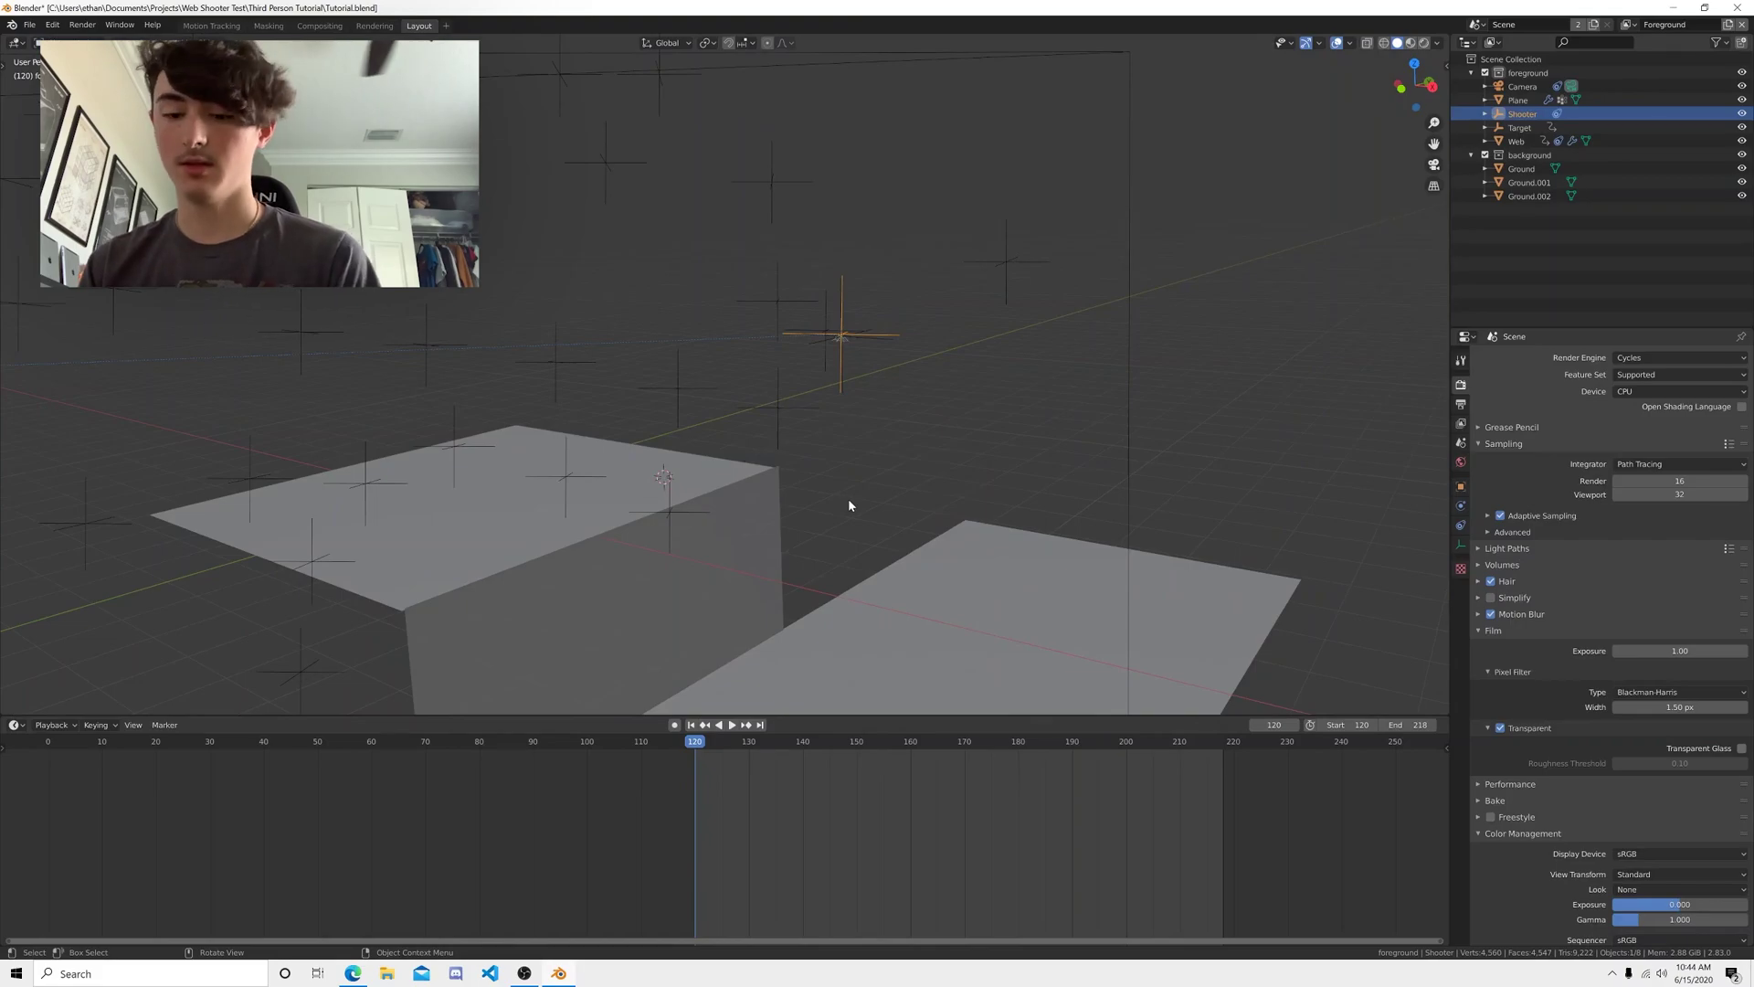
{"action": "scroll", "coordinate": [850, 507], "scroll_direction": "up", "scroll_amount": 1}
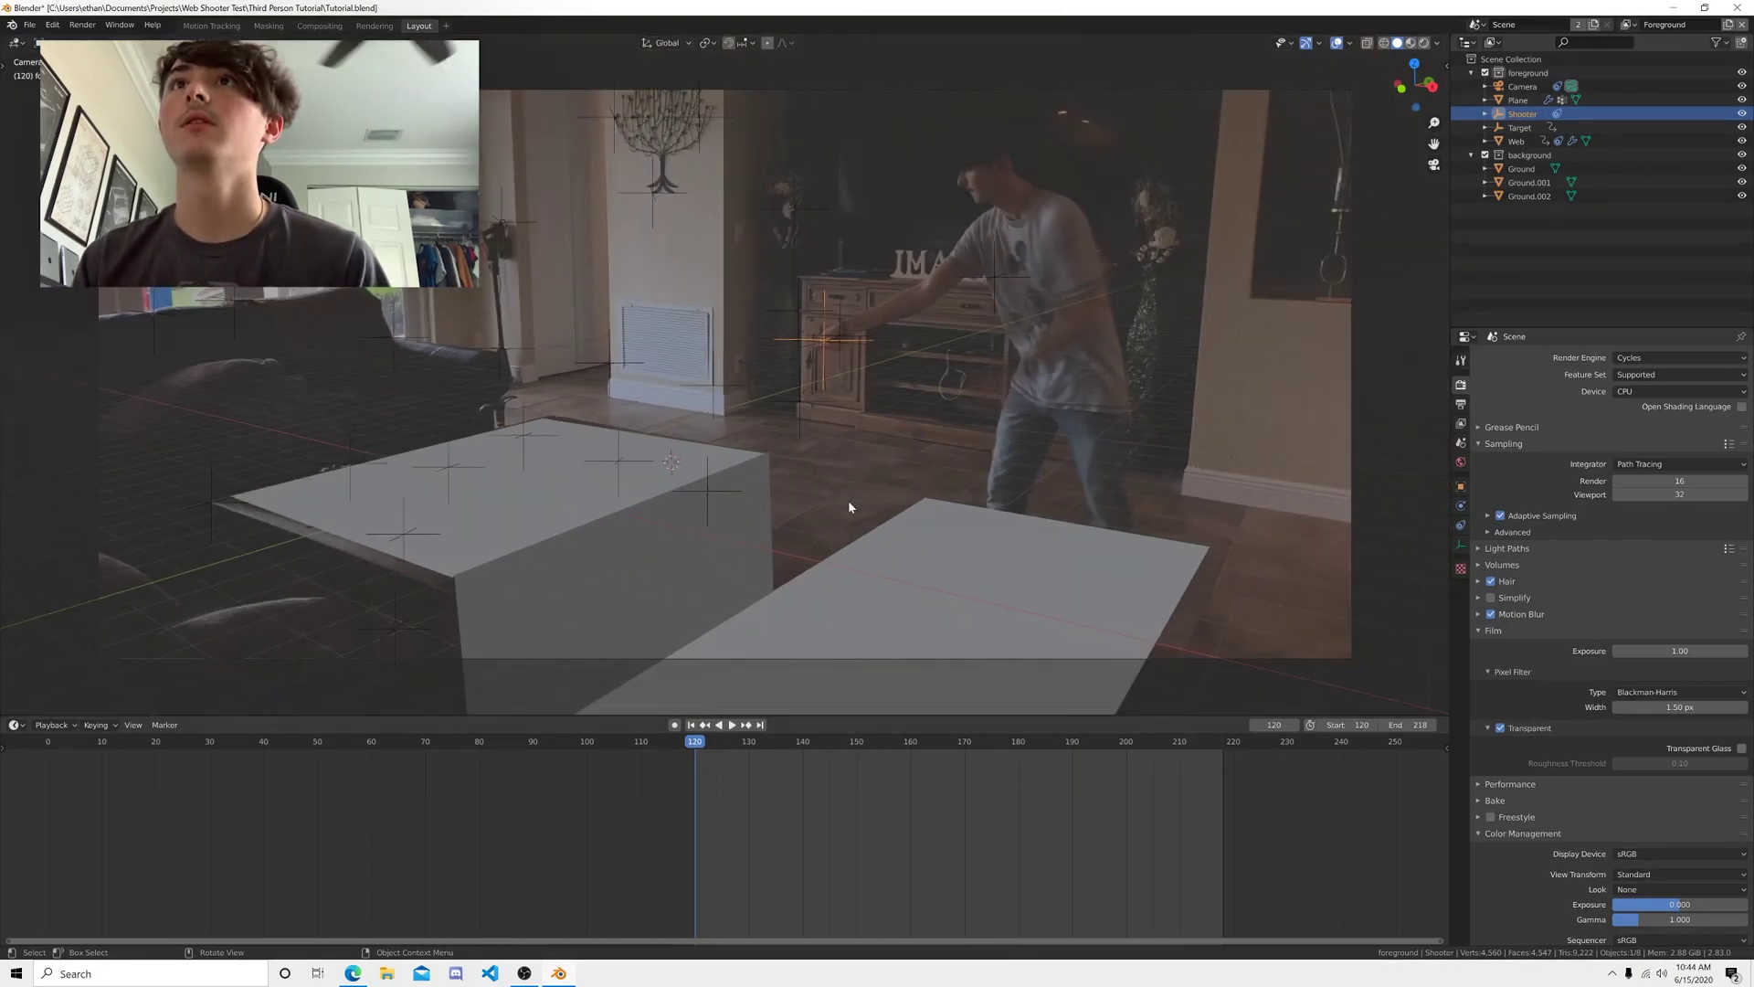
{"action": "mouse_move", "coordinate": [691, 742]}
{"action": "left_mouse_down"}
{"action": "mouse_move", "coordinate": [725, 743]}
{"action": "mouse_move", "coordinate": [681, 750]}
{"action": "mouse_move", "coordinate": [740, 766]}
{"action": "mouse_move", "coordinate": [694, 766]}
{"action": "left_mouse_up"}
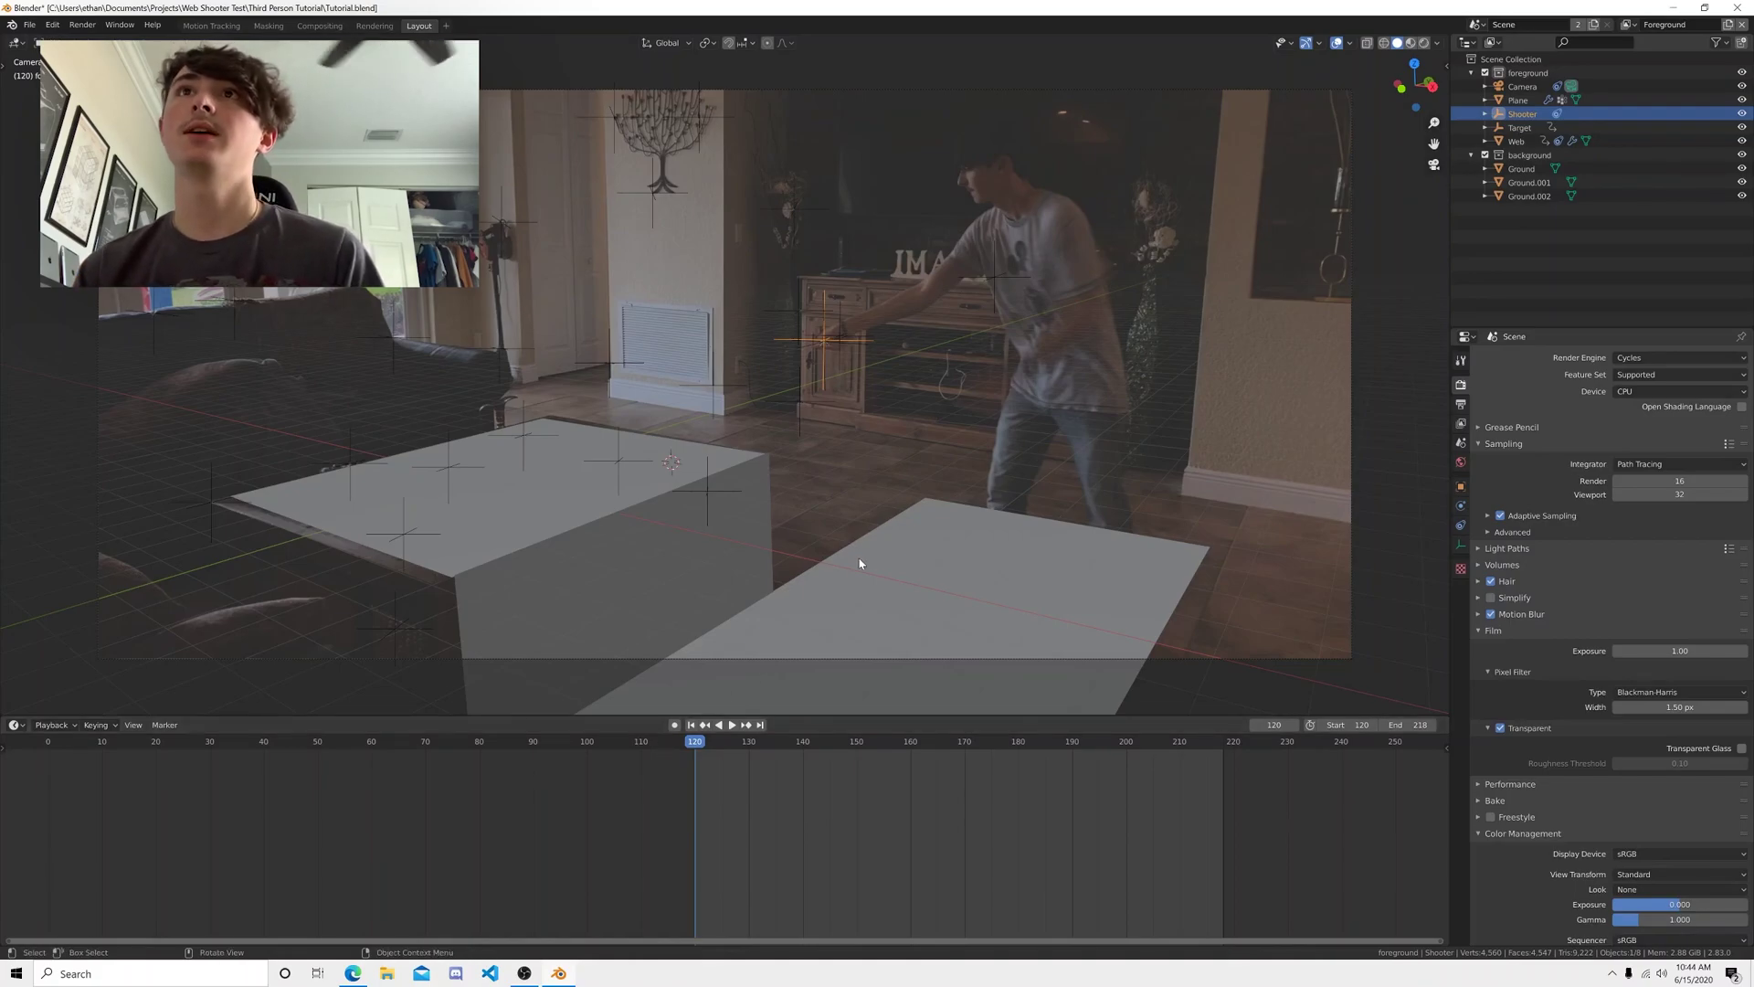
{"action": "scroll", "coordinate": [851, 326], "scroll_direction": "up", "scroll_amount": 1}
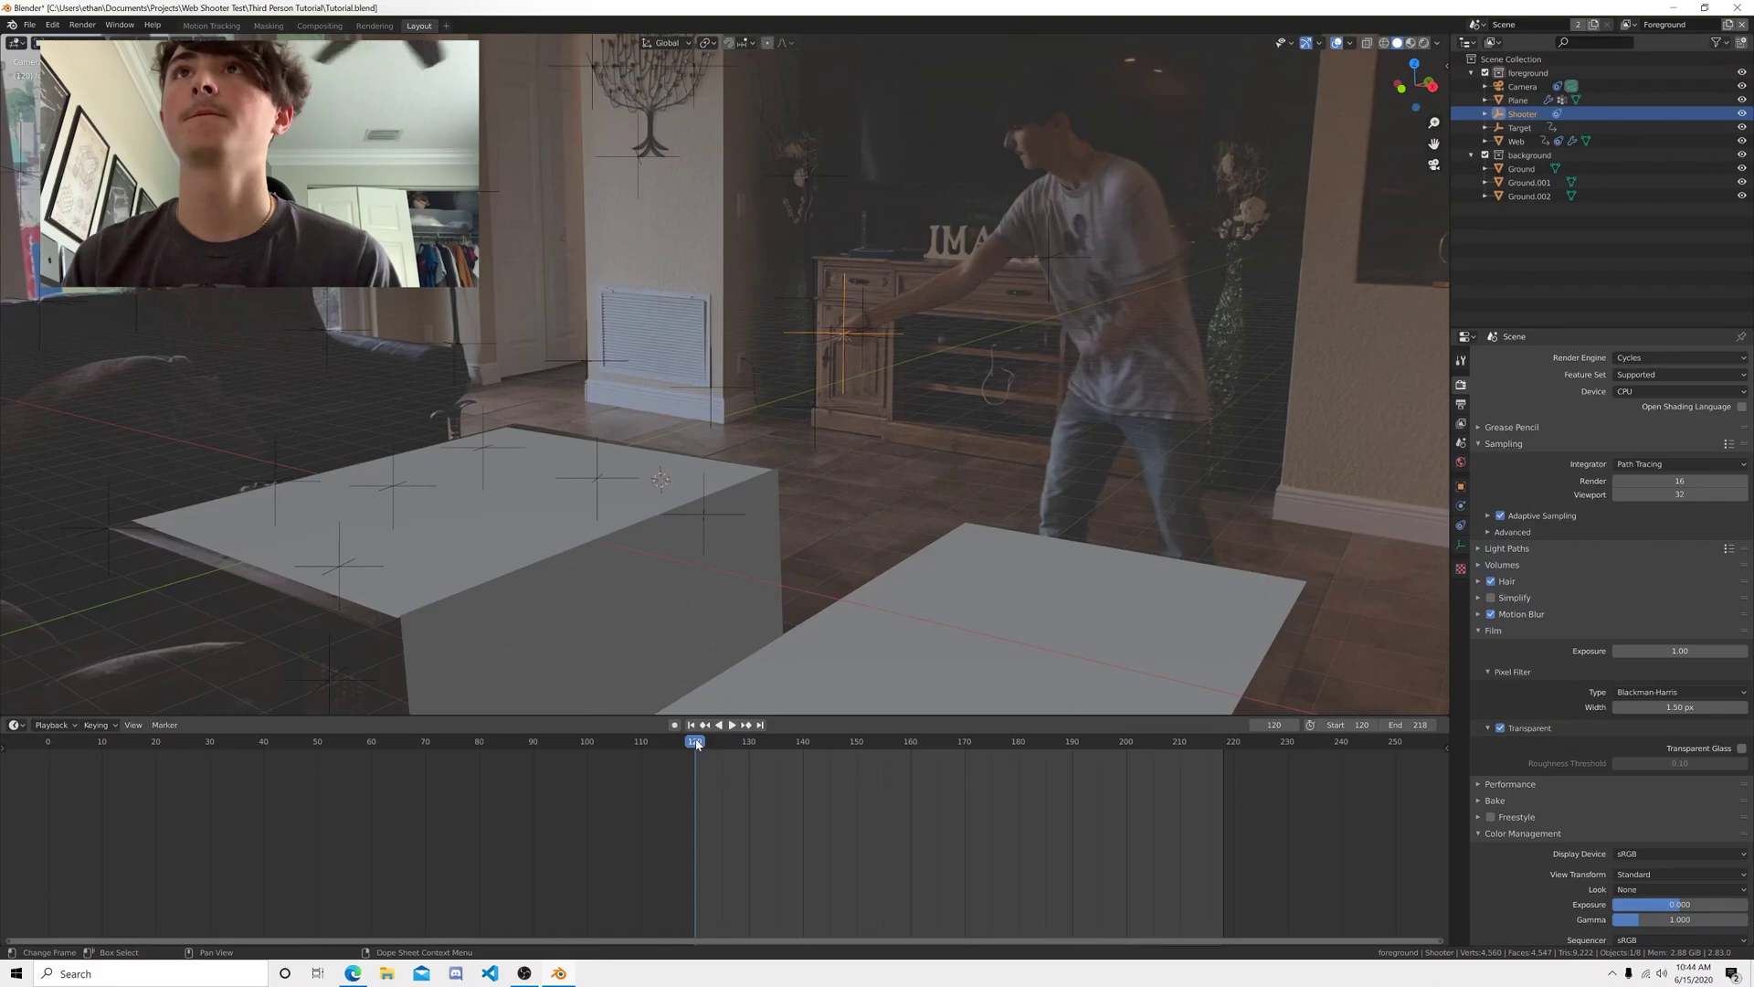
- At frame 191, move the Shooter along X and Z to line up with the hands, and save the file
{"action": "key", "text": "space"}
{"action": "key", "text": "space"}
{"action": "left_click_drag", "start_coordinate": [1155, 771], "coordinate": [1078, 767]}
{"action": "key", "text": "g"}
{"action": "key", "text": "x"}
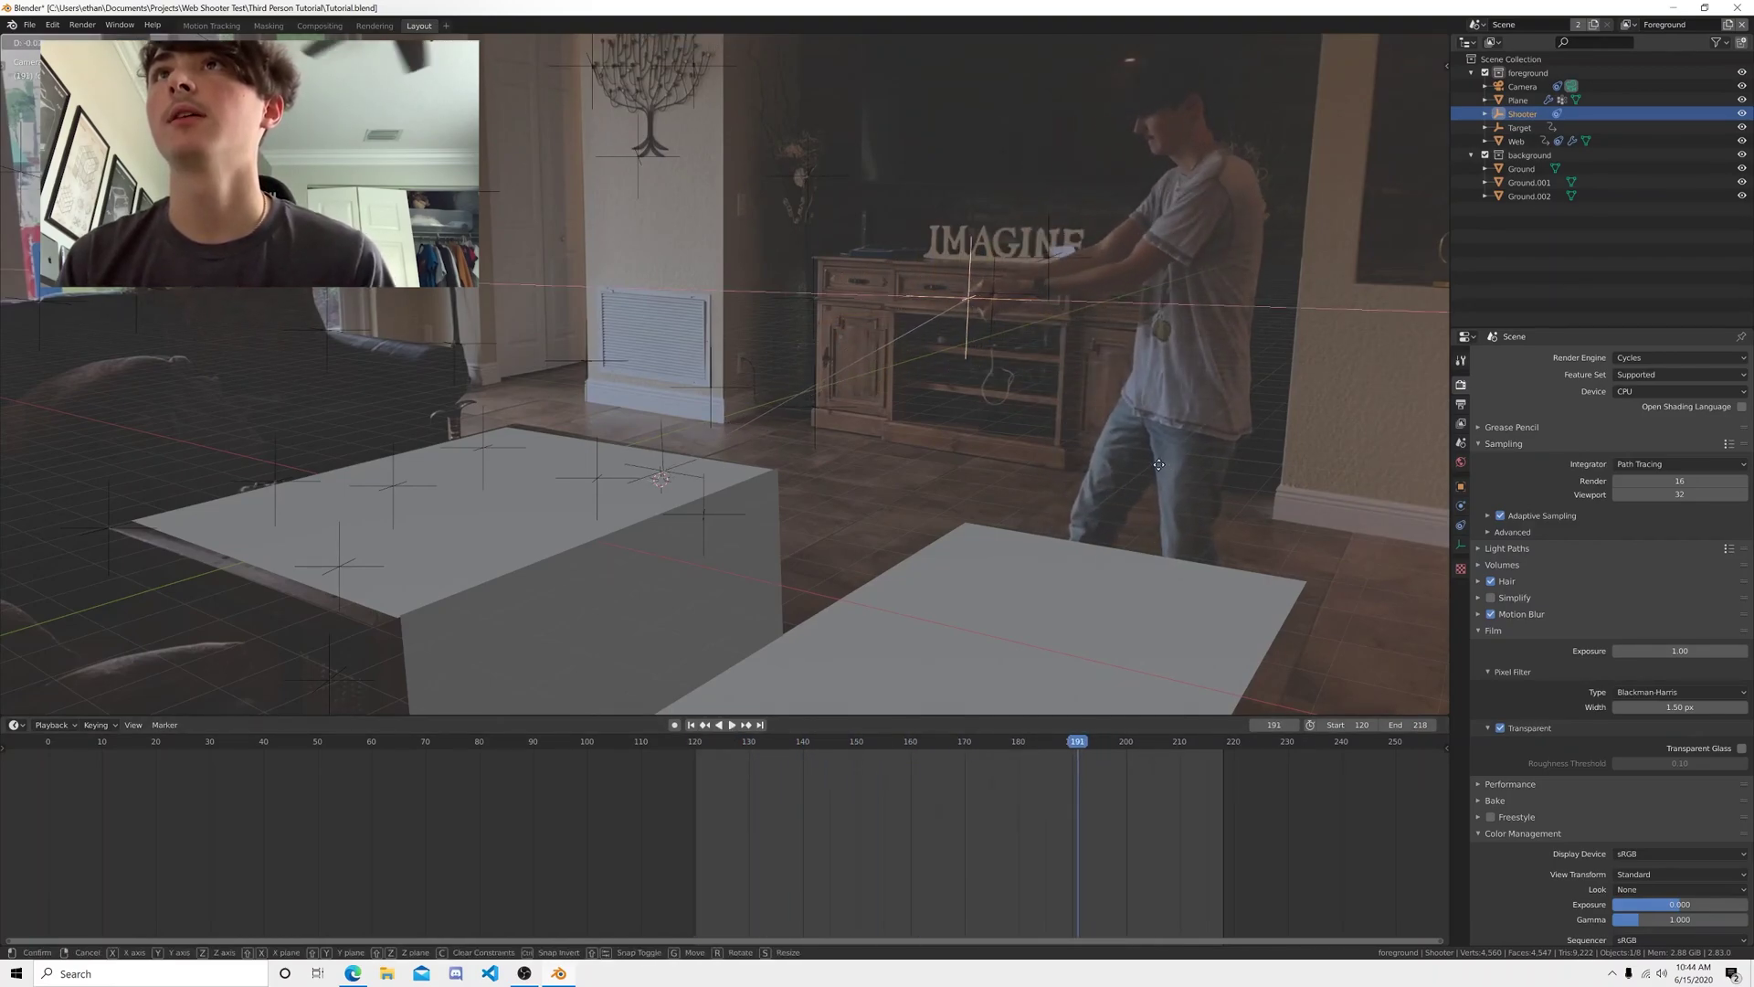
{"action": "left_click", "coordinate": [1161, 466]}
{"action": "key", "text": "g"}
{"action": "key", "text": "z"}
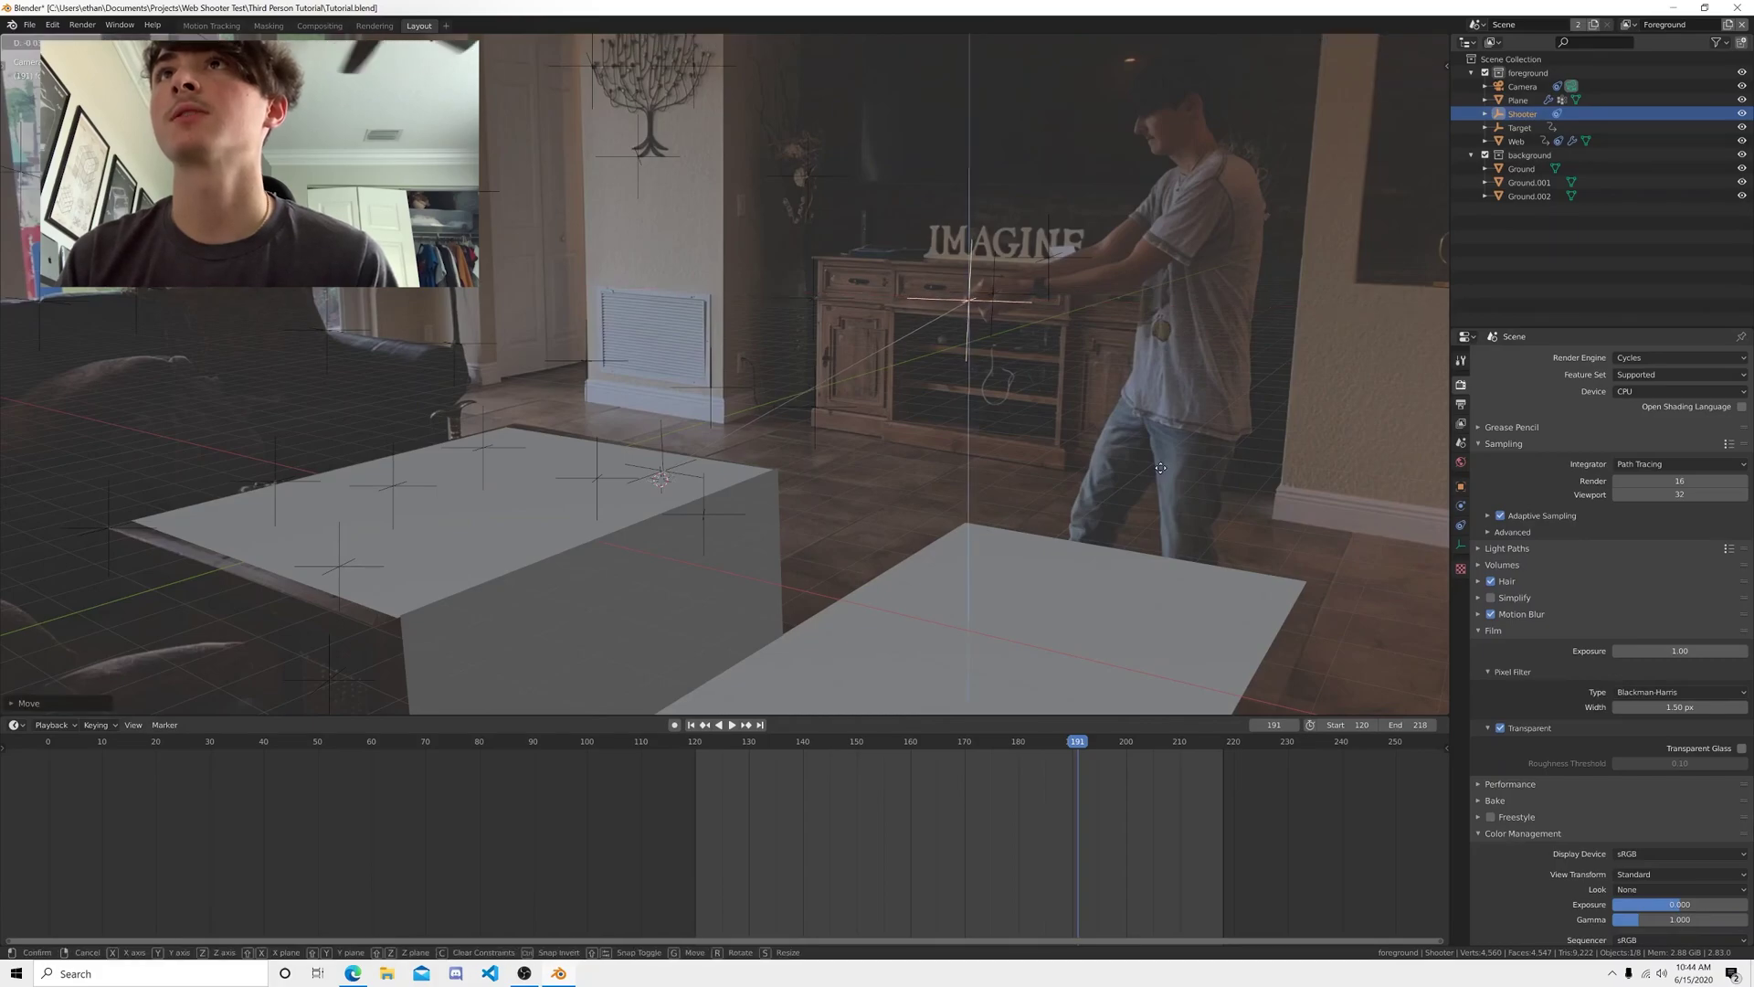
{"action": "left_click", "coordinate": [1161, 468]}
{"action": "key", "text": "ctrl+s"}
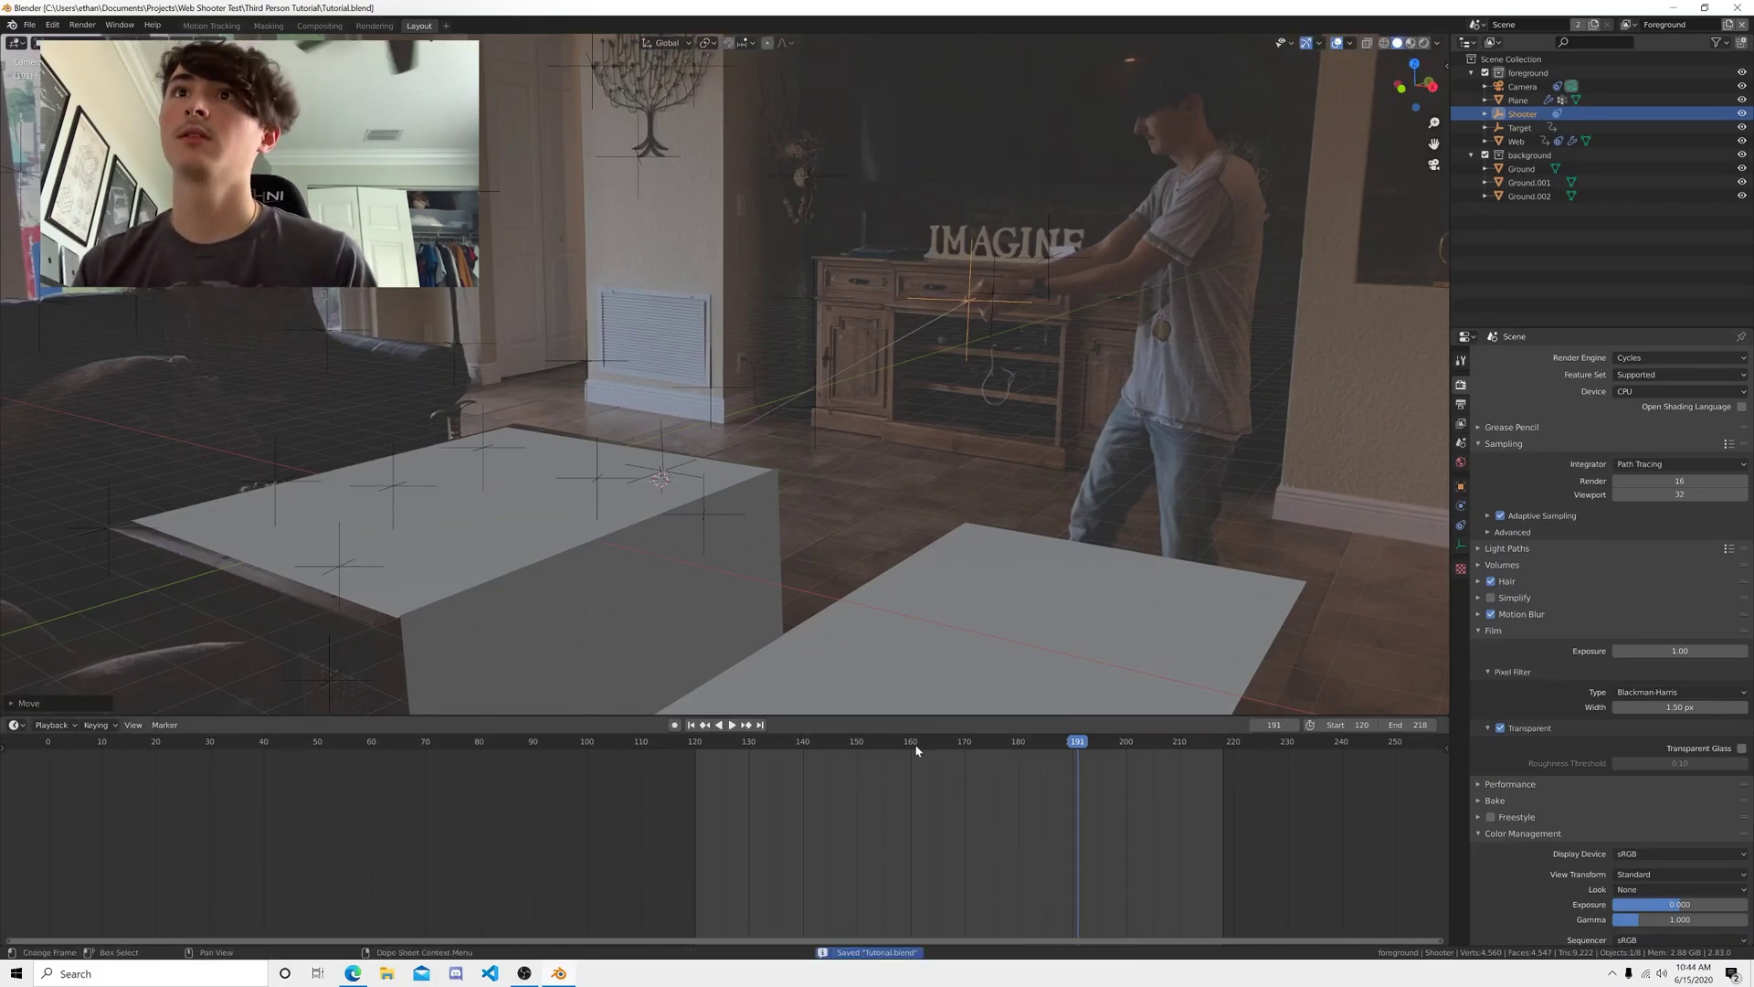
- Play the shot from about frame 121 and check how the Shooter empty follows the hand, stopping at frame 126
{"action": "left_click_drag", "start_coordinate": [915, 746], "coordinate": [700, 783]}
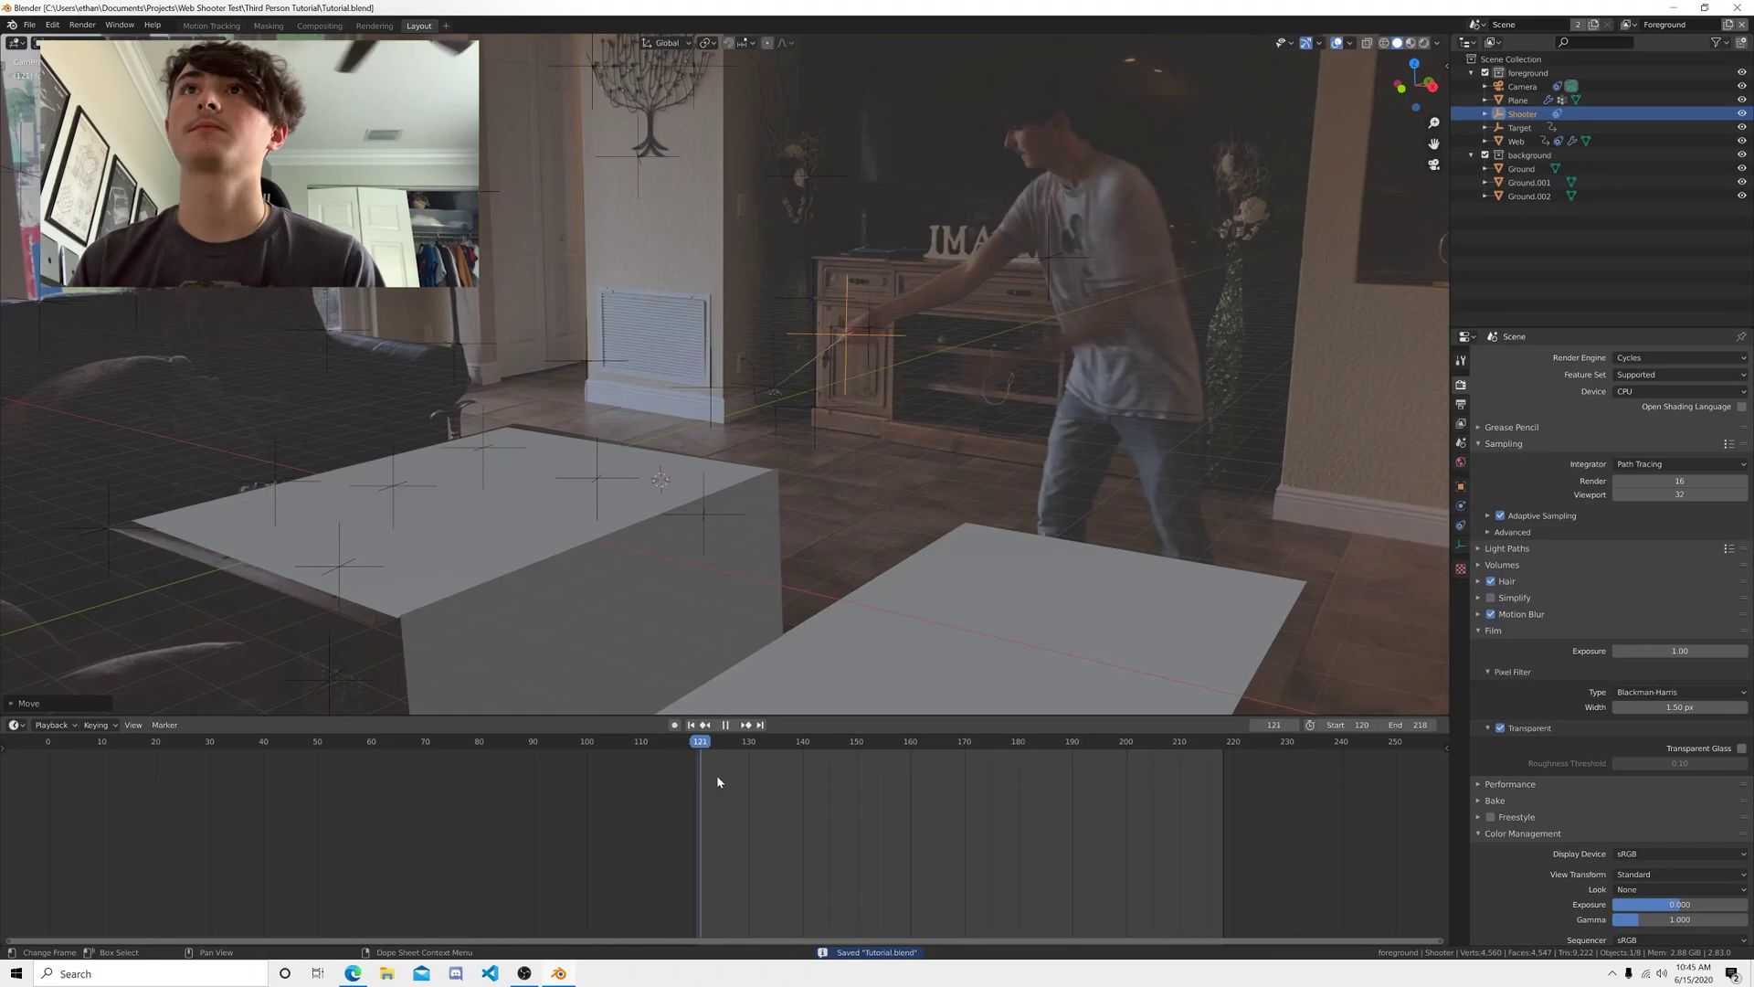
{"action": "key", "text": "space"}
{"action": "left_click_drag", "start_coordinate": [876, 783], "coordinate": [706, 792]}
{"action": "left_click", "coordinate": [721, 809]}
{"action": "key", "text": "space"}
{"action": "scroll", "coordinate": [886, 509], "scroll_direction": "down", "scroll_amount": 3}
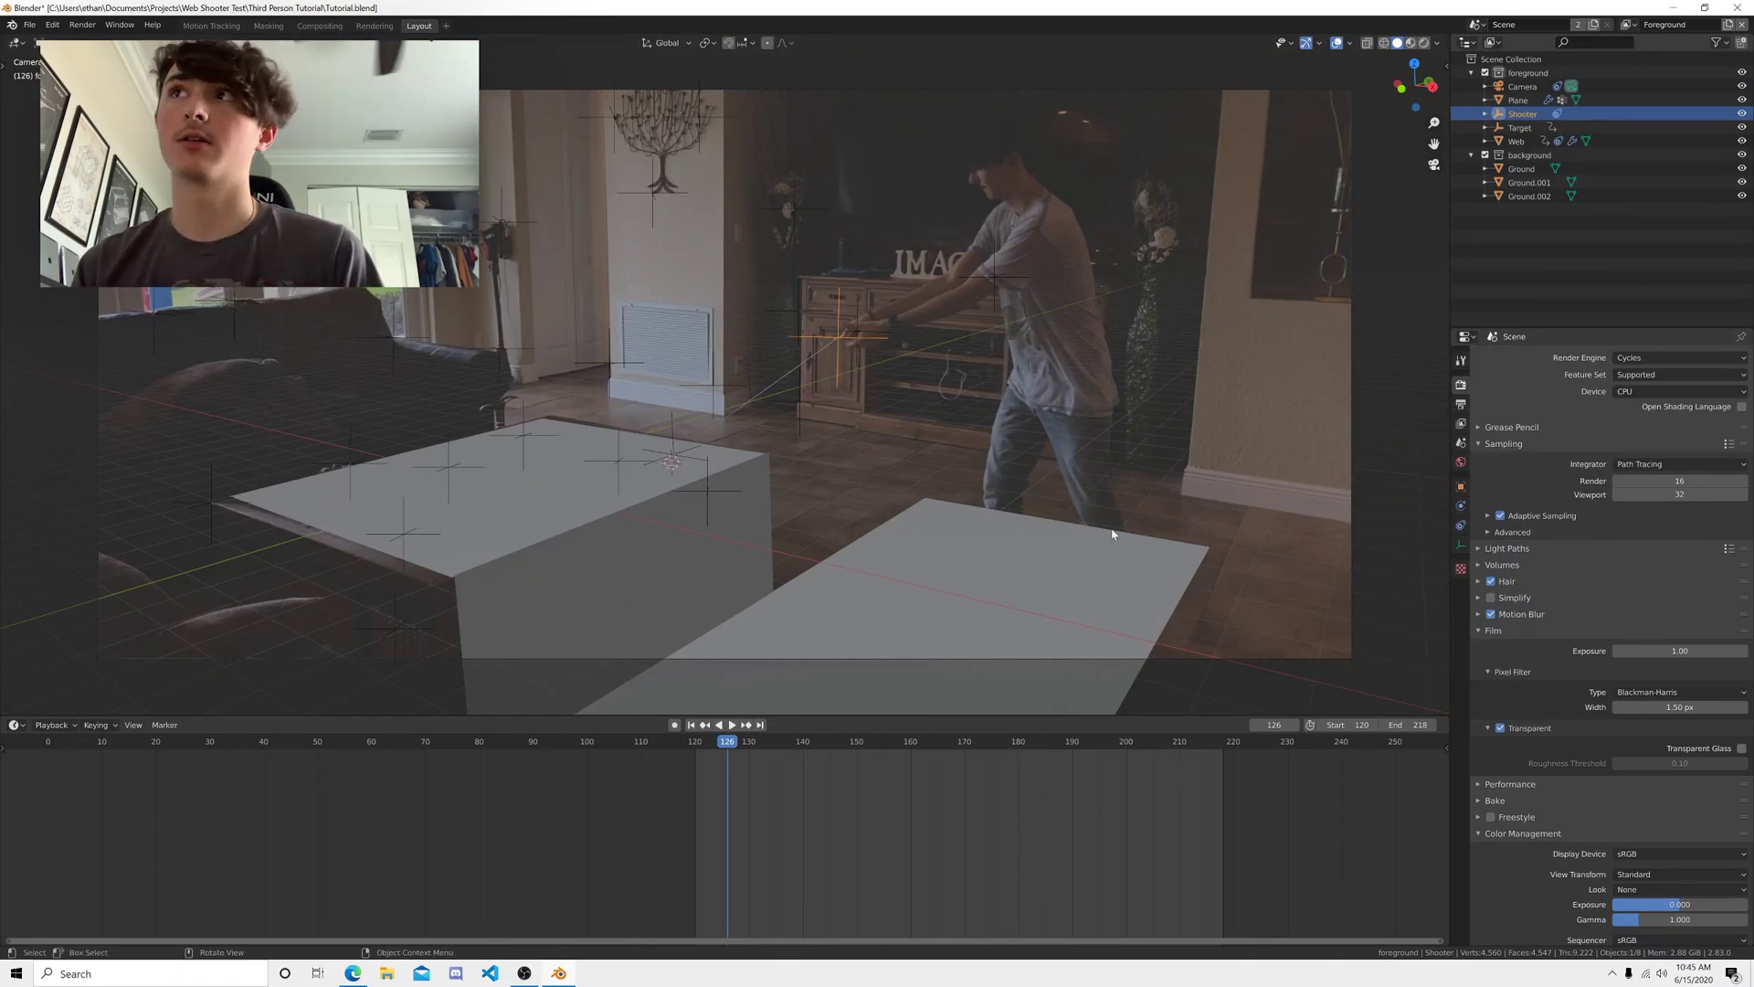
- Set the Cycles render samples to 32
{"action": "left_click", "coordinate": [1650, 387]}
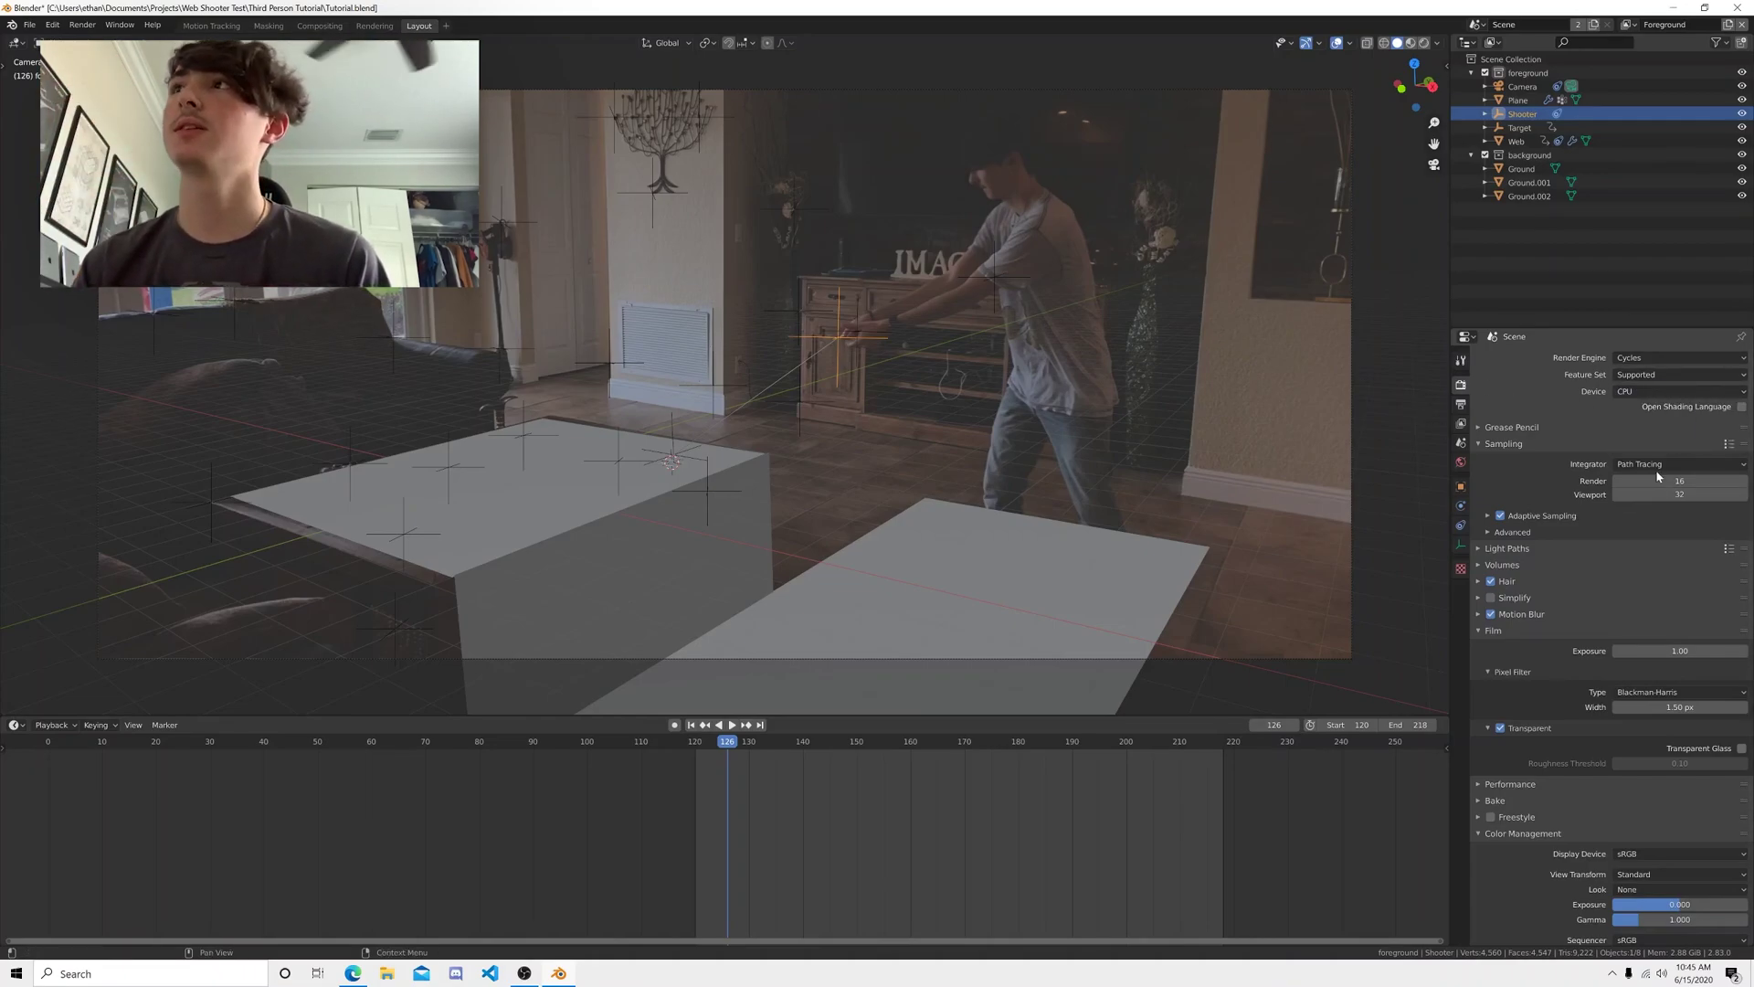
{"action": "left_click", "coordinate": [1679, 481]}
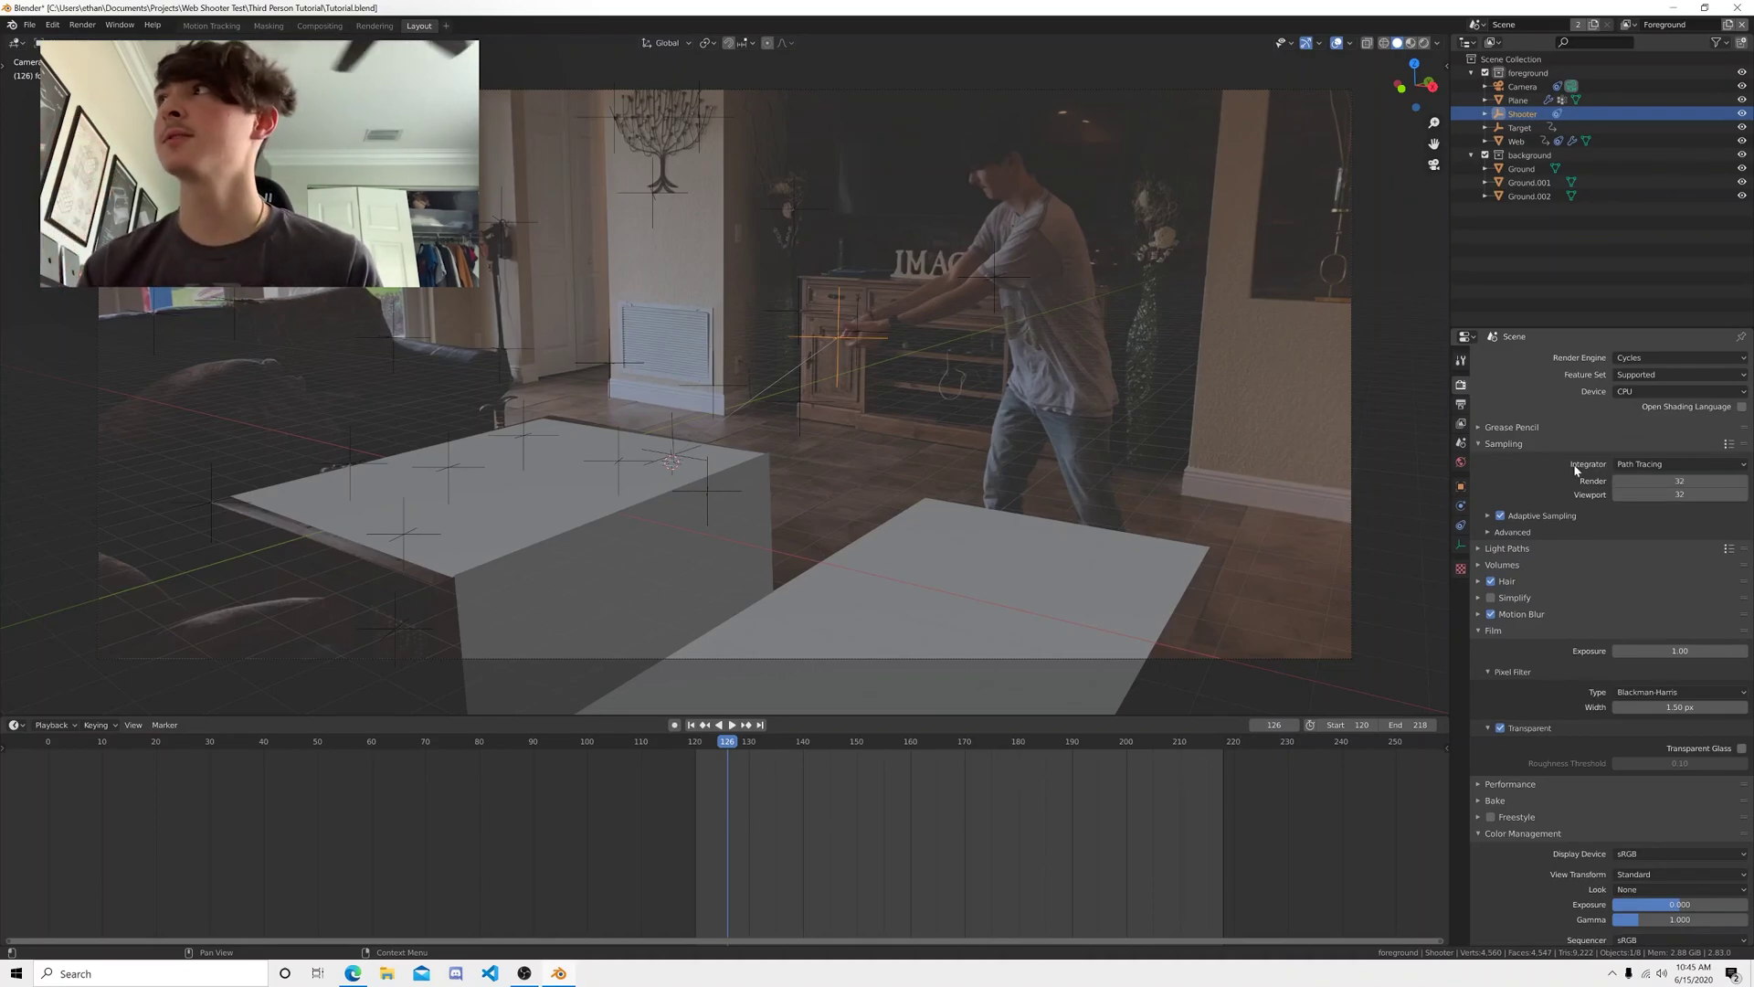
- Select the web strand plane and set its Solidify modifier thickness to 0.02 m
{"action": "left_click", "coordinate": [781, 376]}
{"action": "scroll", "coordinate": [781, 377], "scroll_direction": "up", "scroll_amount": 6}
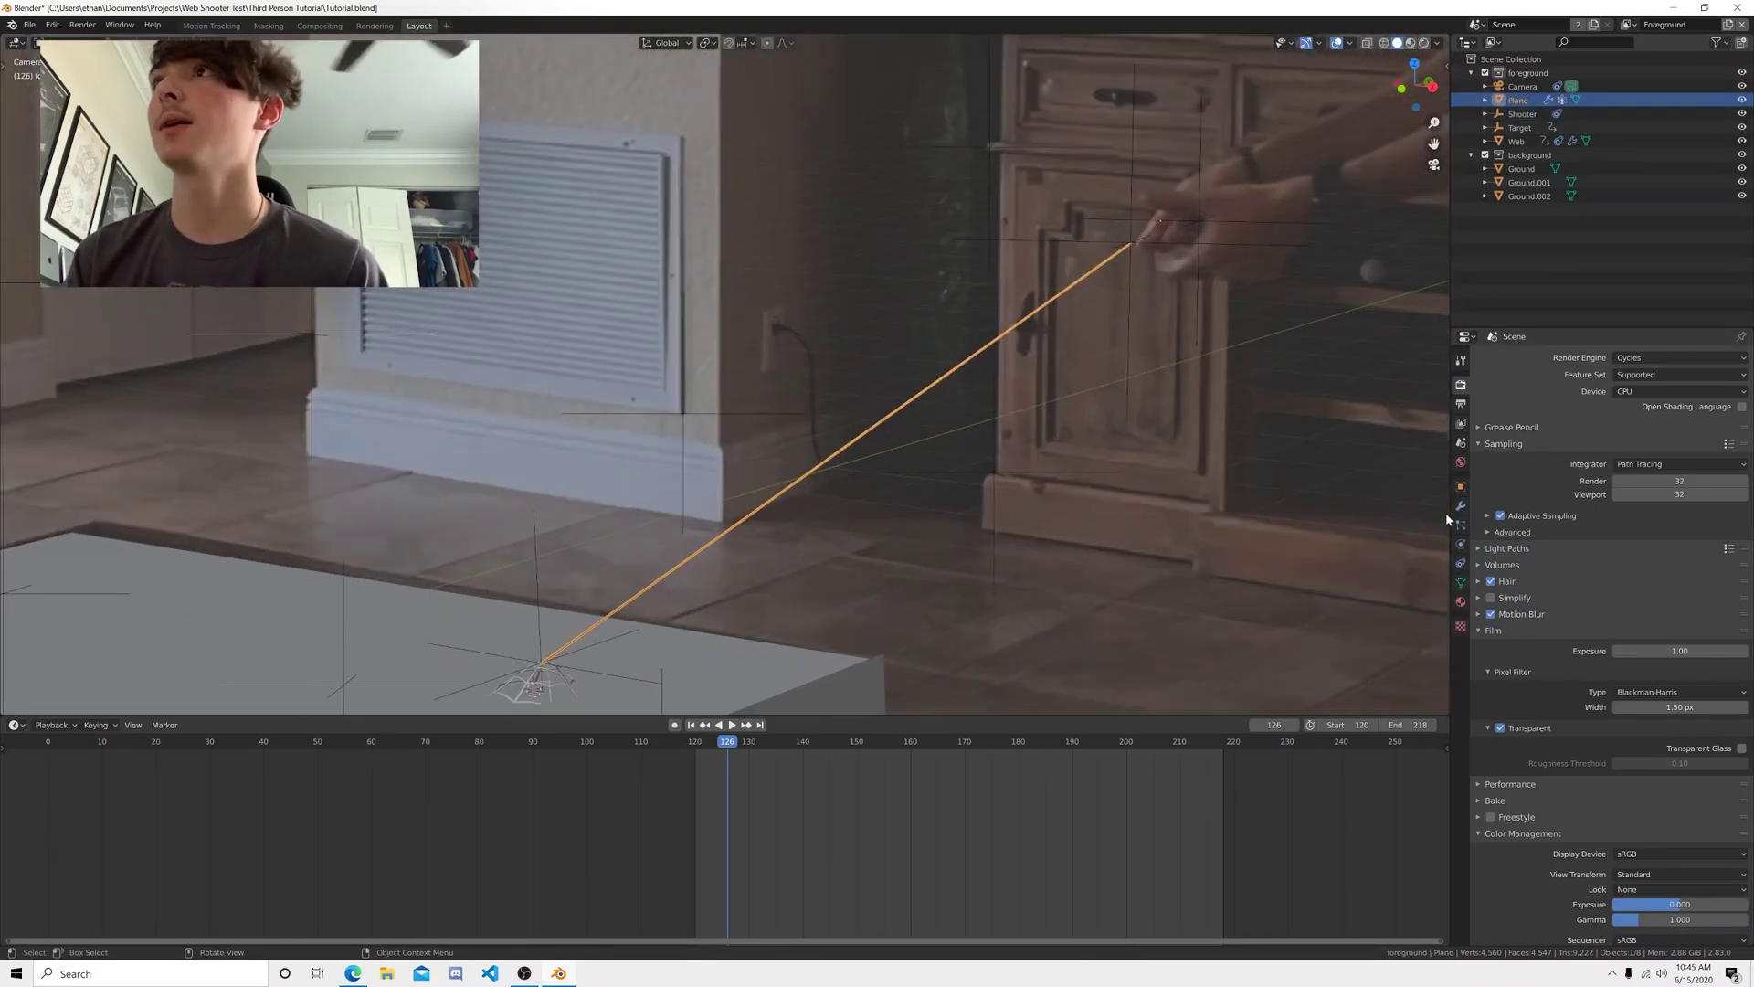
{"action": "left_click", "coordinate": [1461, 506]}
{"action": "left_click_drag", "start_coordinate": [1544, 652], "coordinate": [1558, 653]}
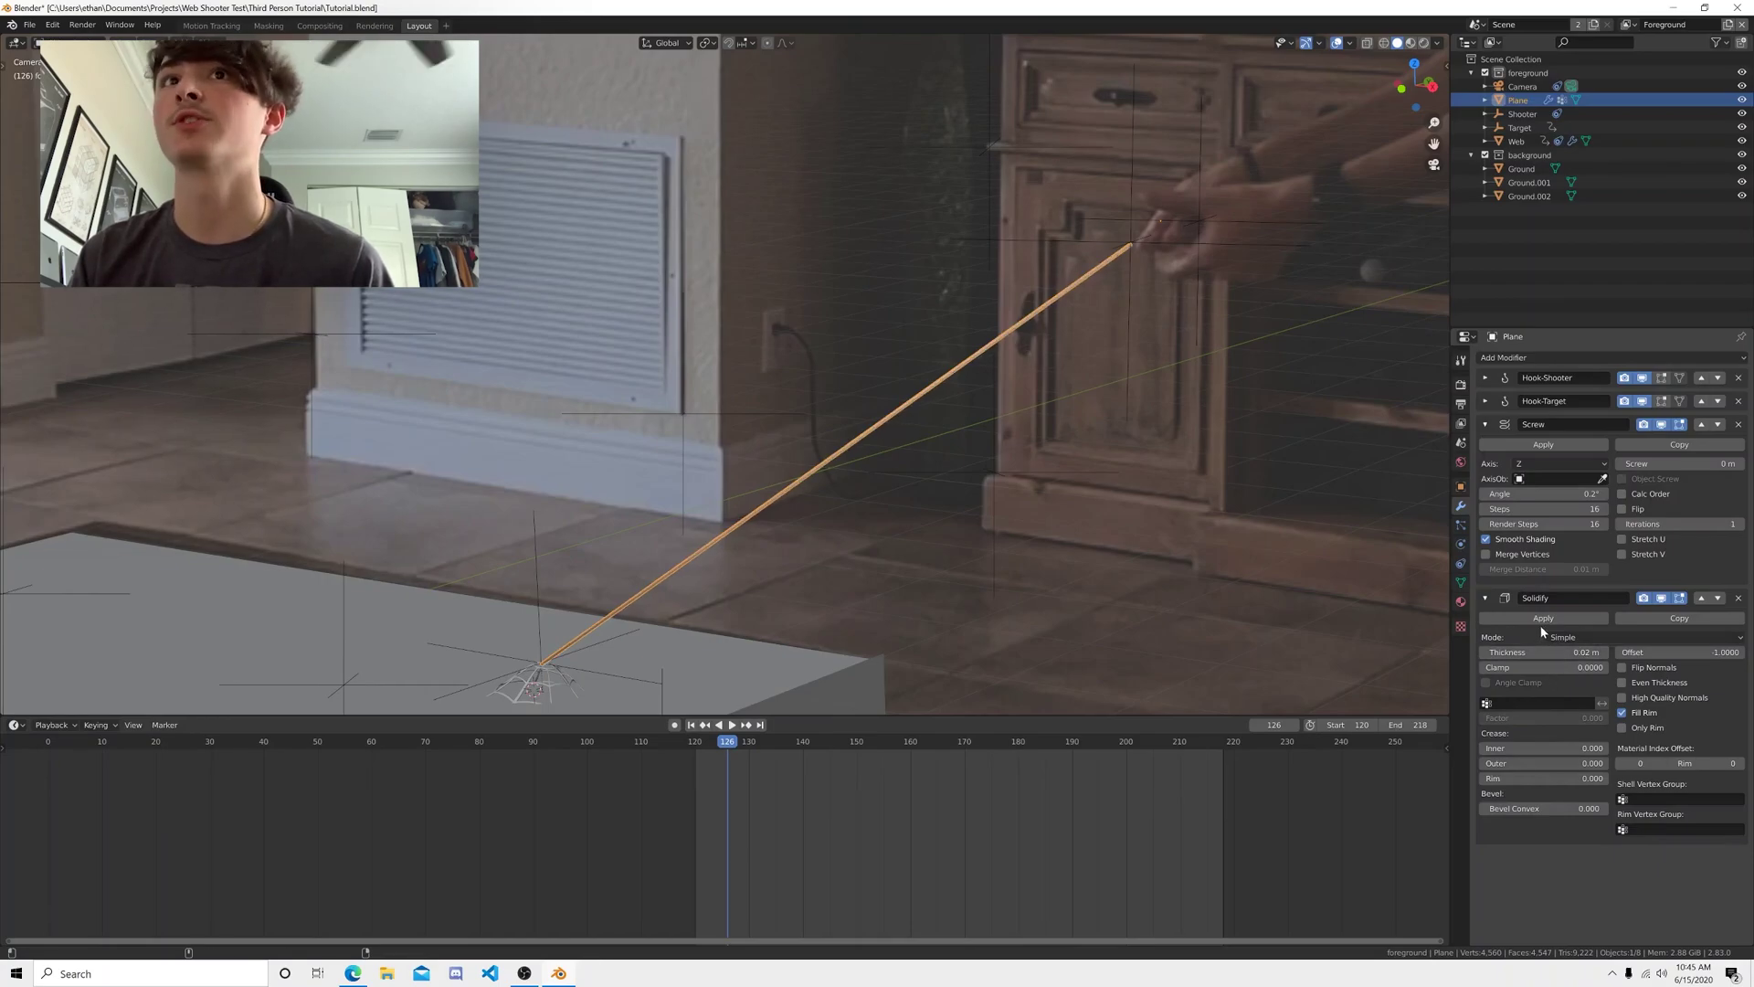
- Play the animation through the camera and check that the web strand stays attached to the hand
{"action": "key", "text": "space"}
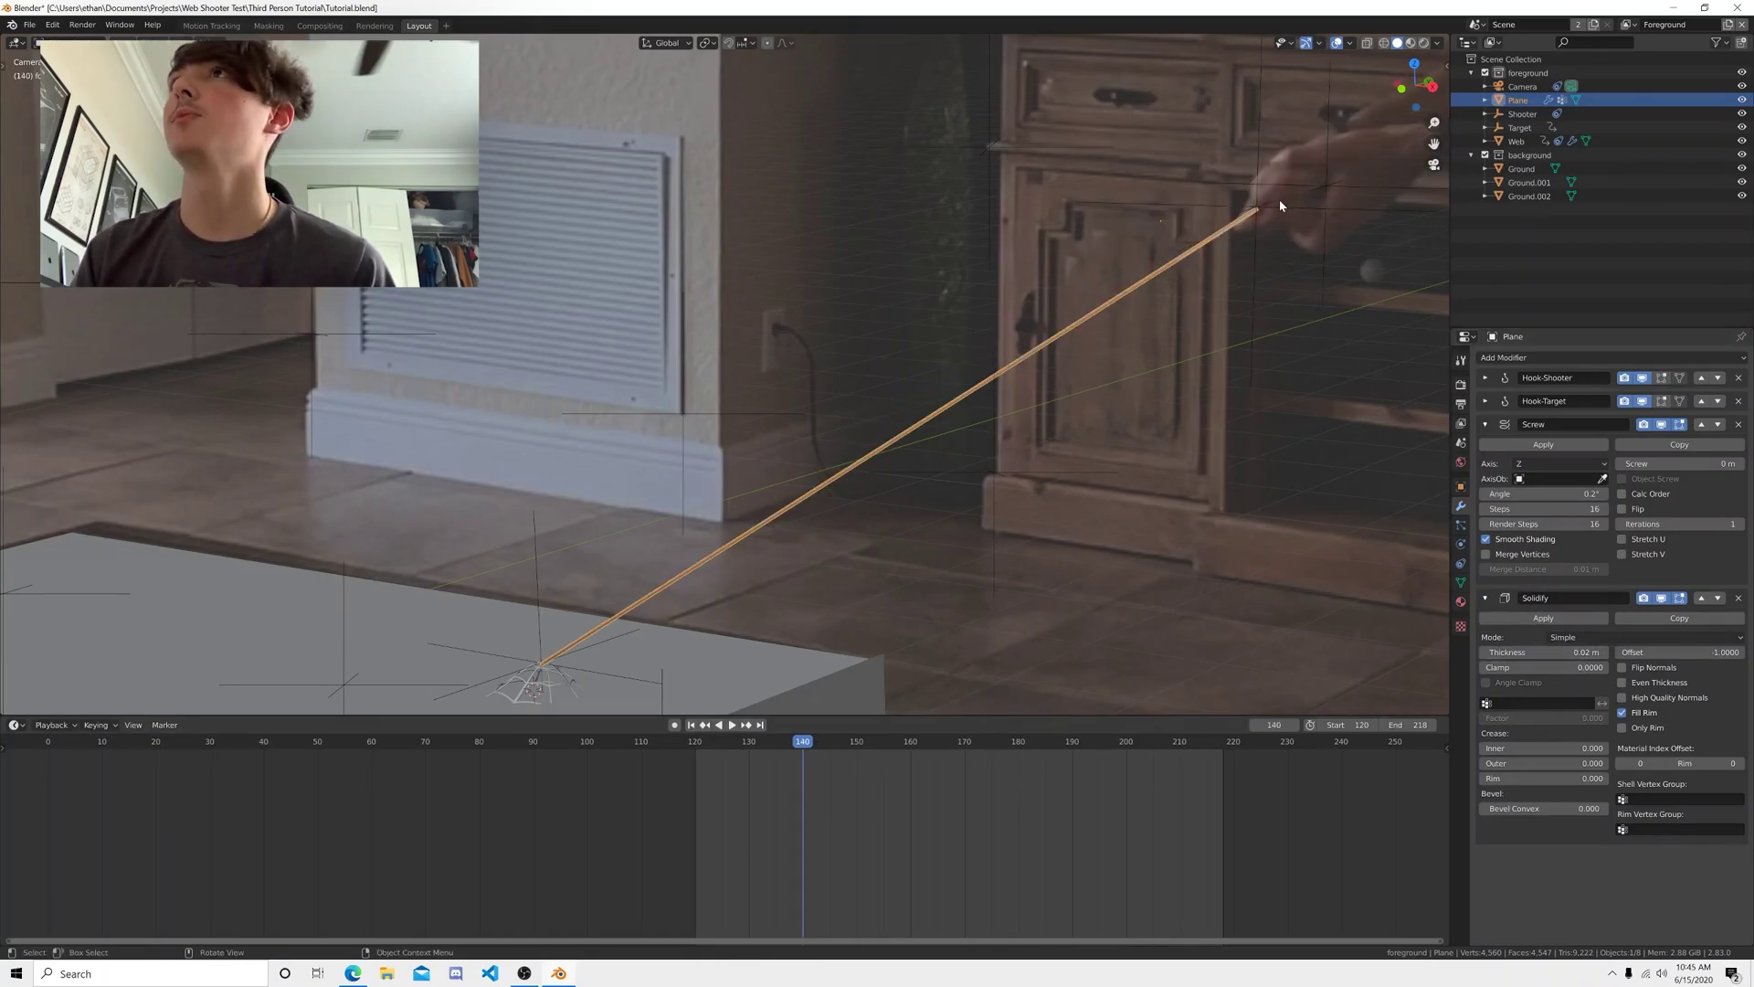
{"action": "left_click", "coordinate": [1265, 212]}
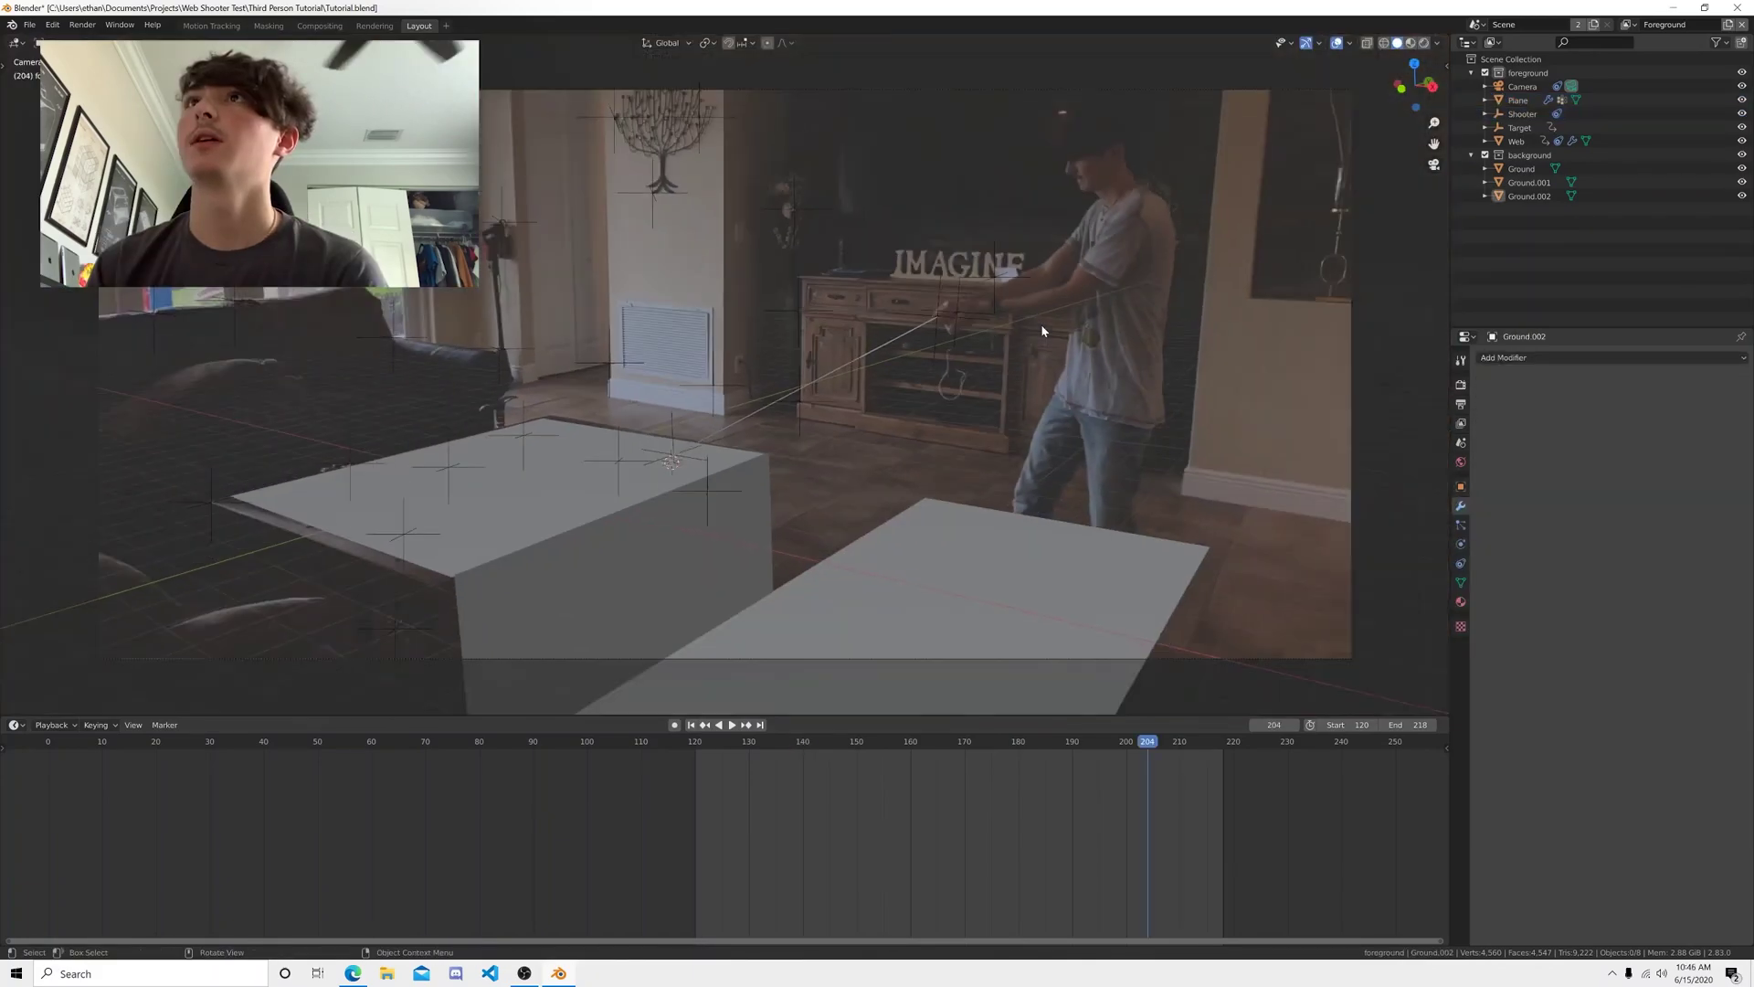
{"action": "key", "text": "space"}
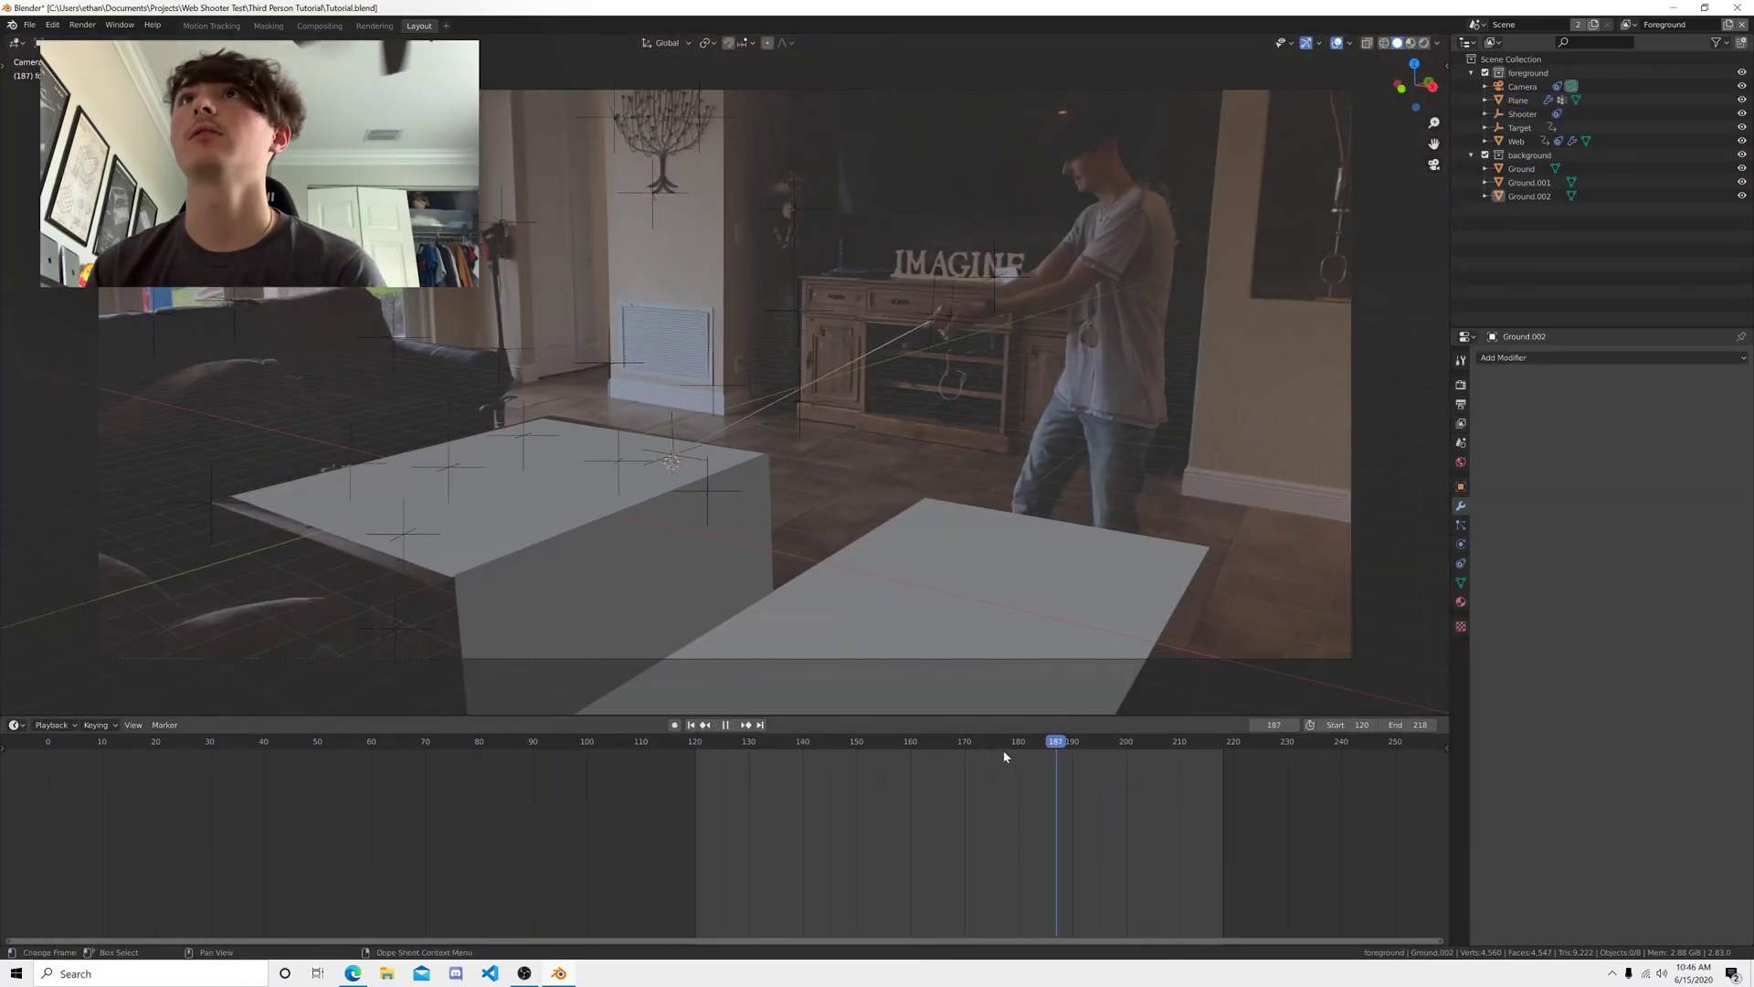
{"action": "left_click", "coordinate": [777, 744]}
{"action": "key", "text": "space"}
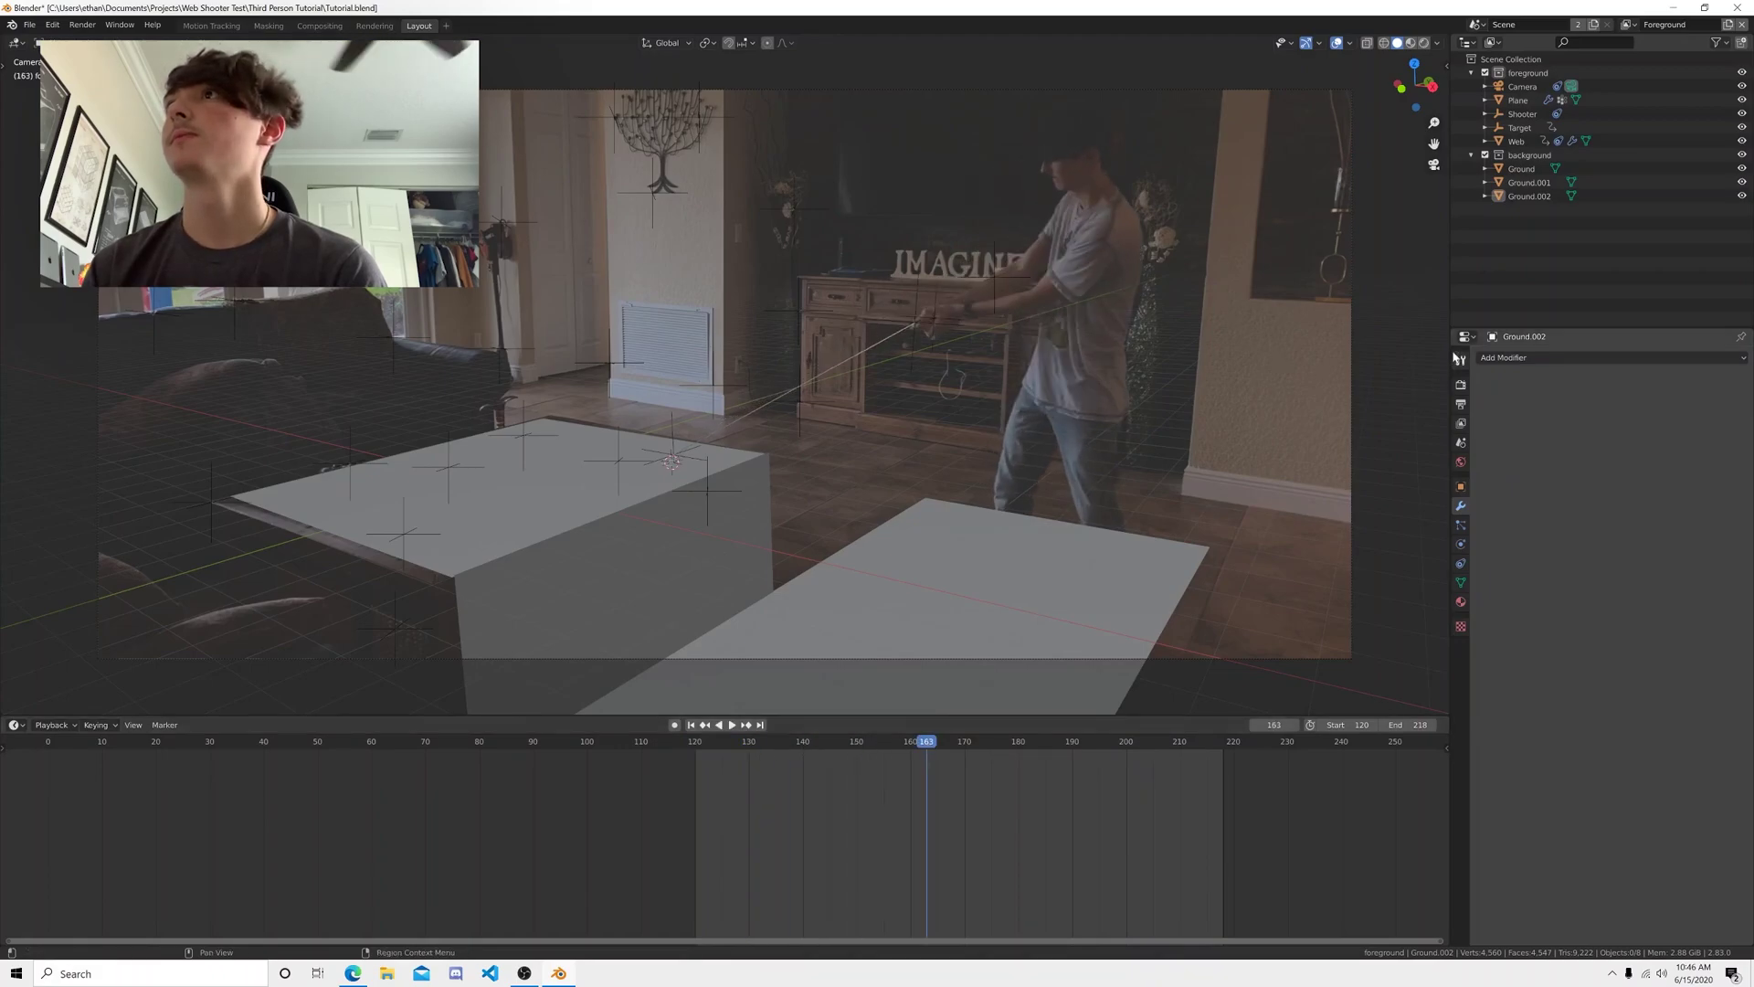
- Bring up the scene's output settings and check the end of the shot at frame 218
{"action": "left_click", "coordinate": [1461, 406]}
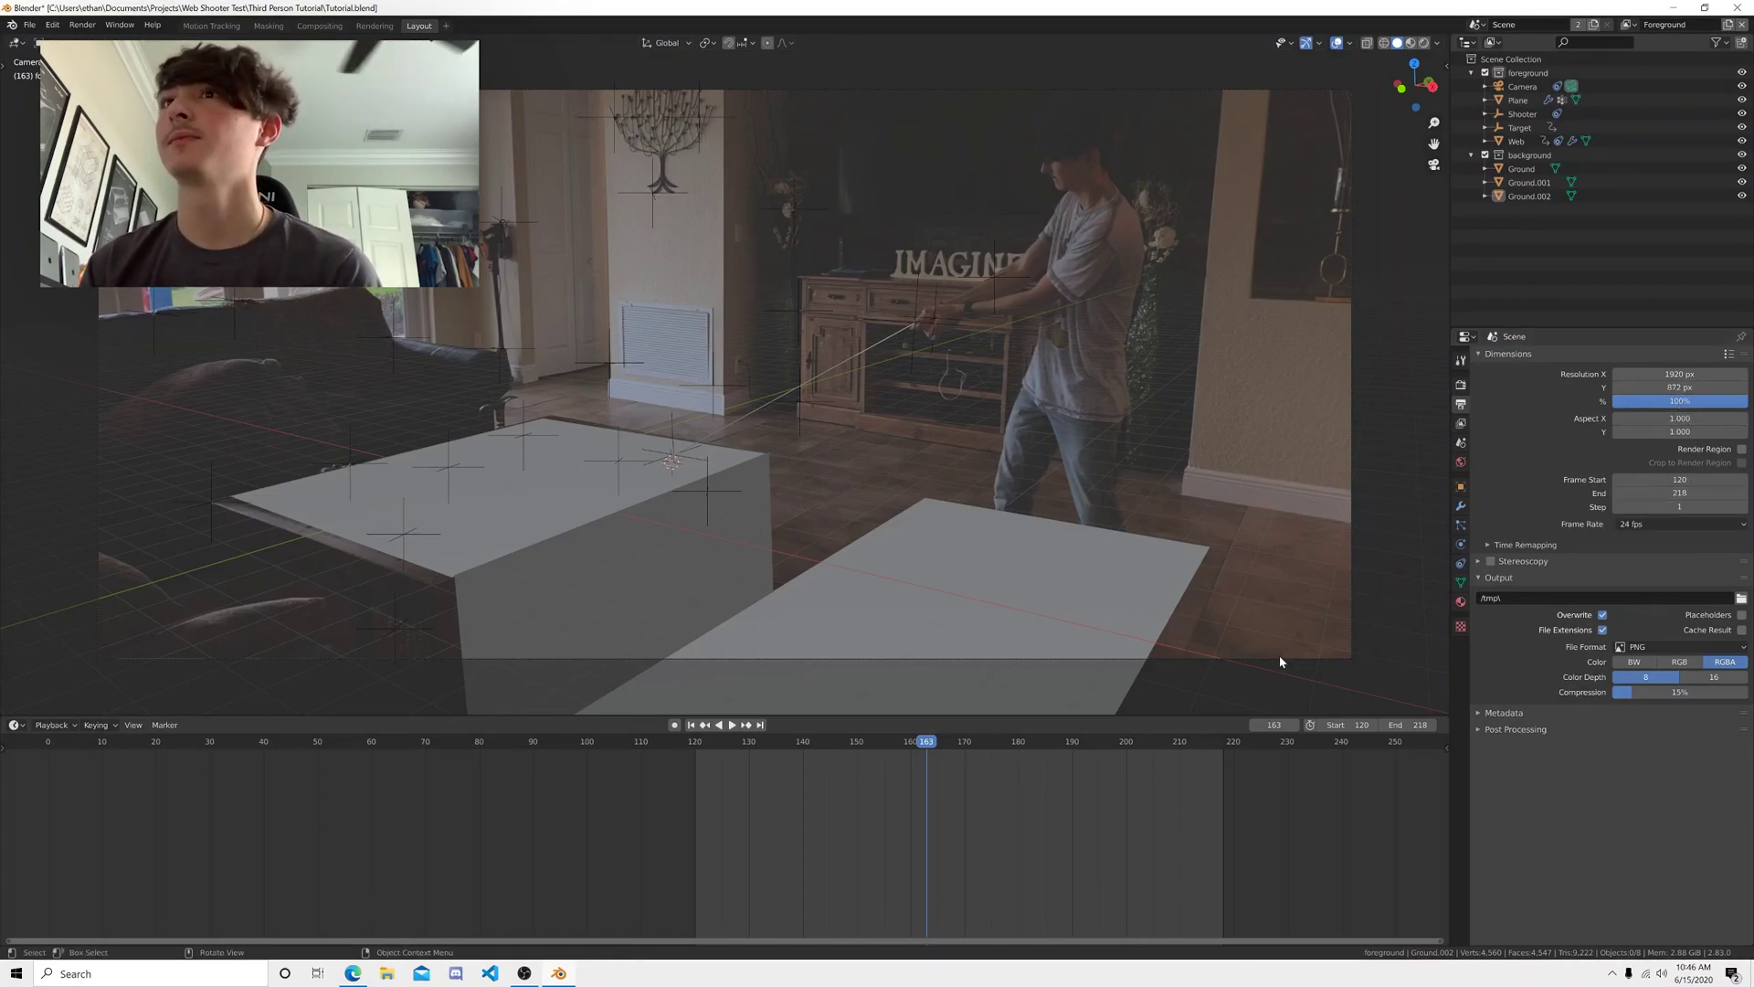
{"action": "left_click", "coordinate": [1214, 741]}
{"action": "key", "text": "space"}
{"action": "left_click_drag", "start_coordinate": [1218, 742], "coordinate": [1225, 744]}
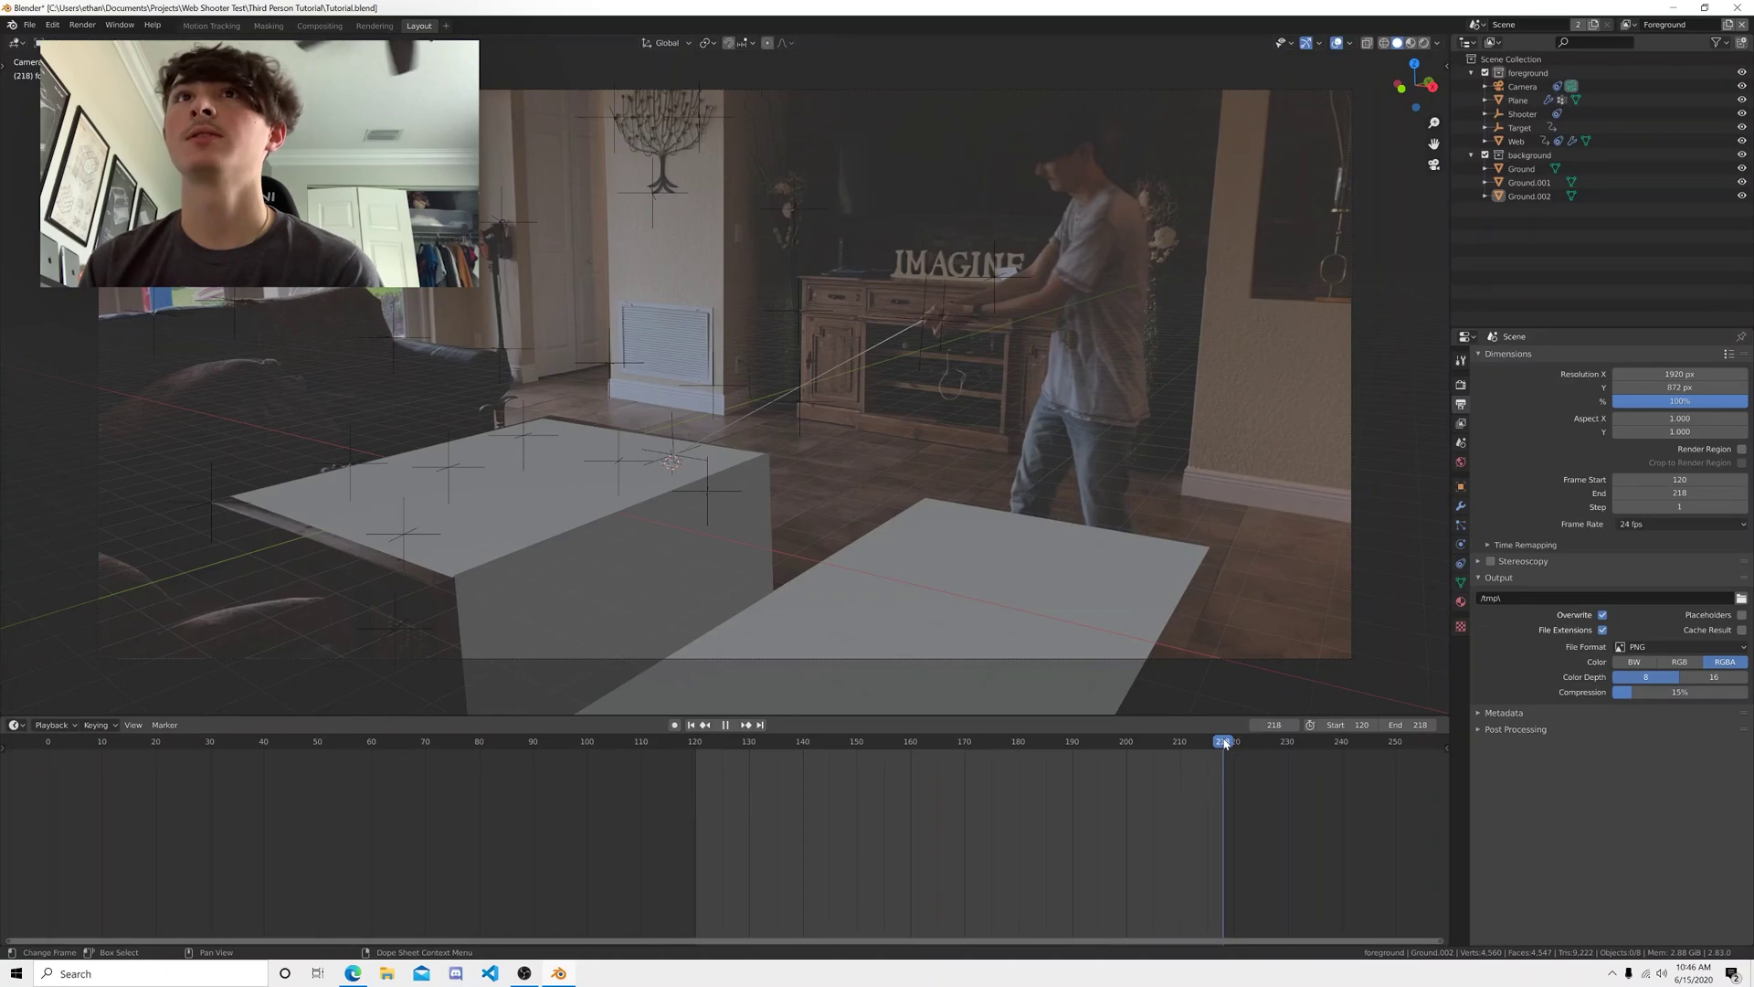
{"action": "key", "text": "space"}
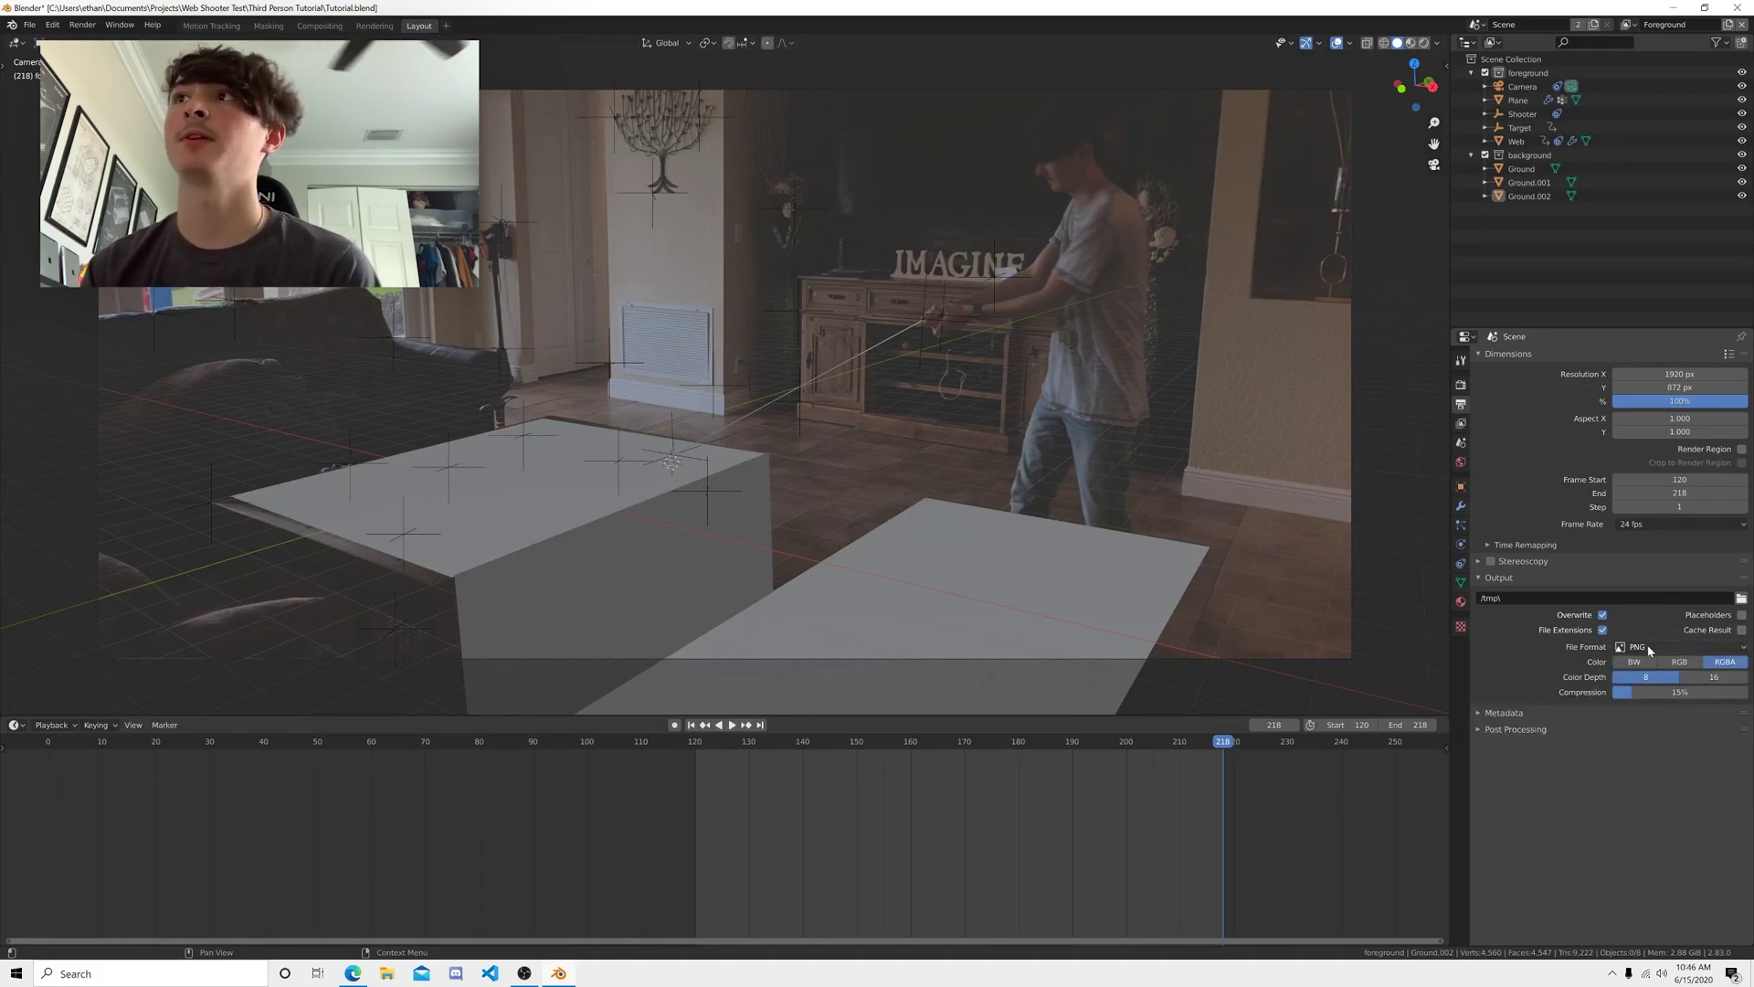
- Set the PNG compression to 0% and the output path to the Third Person Tutorial project's Final folder
{"action": "left_click", "coordinate": [1665, 691]}
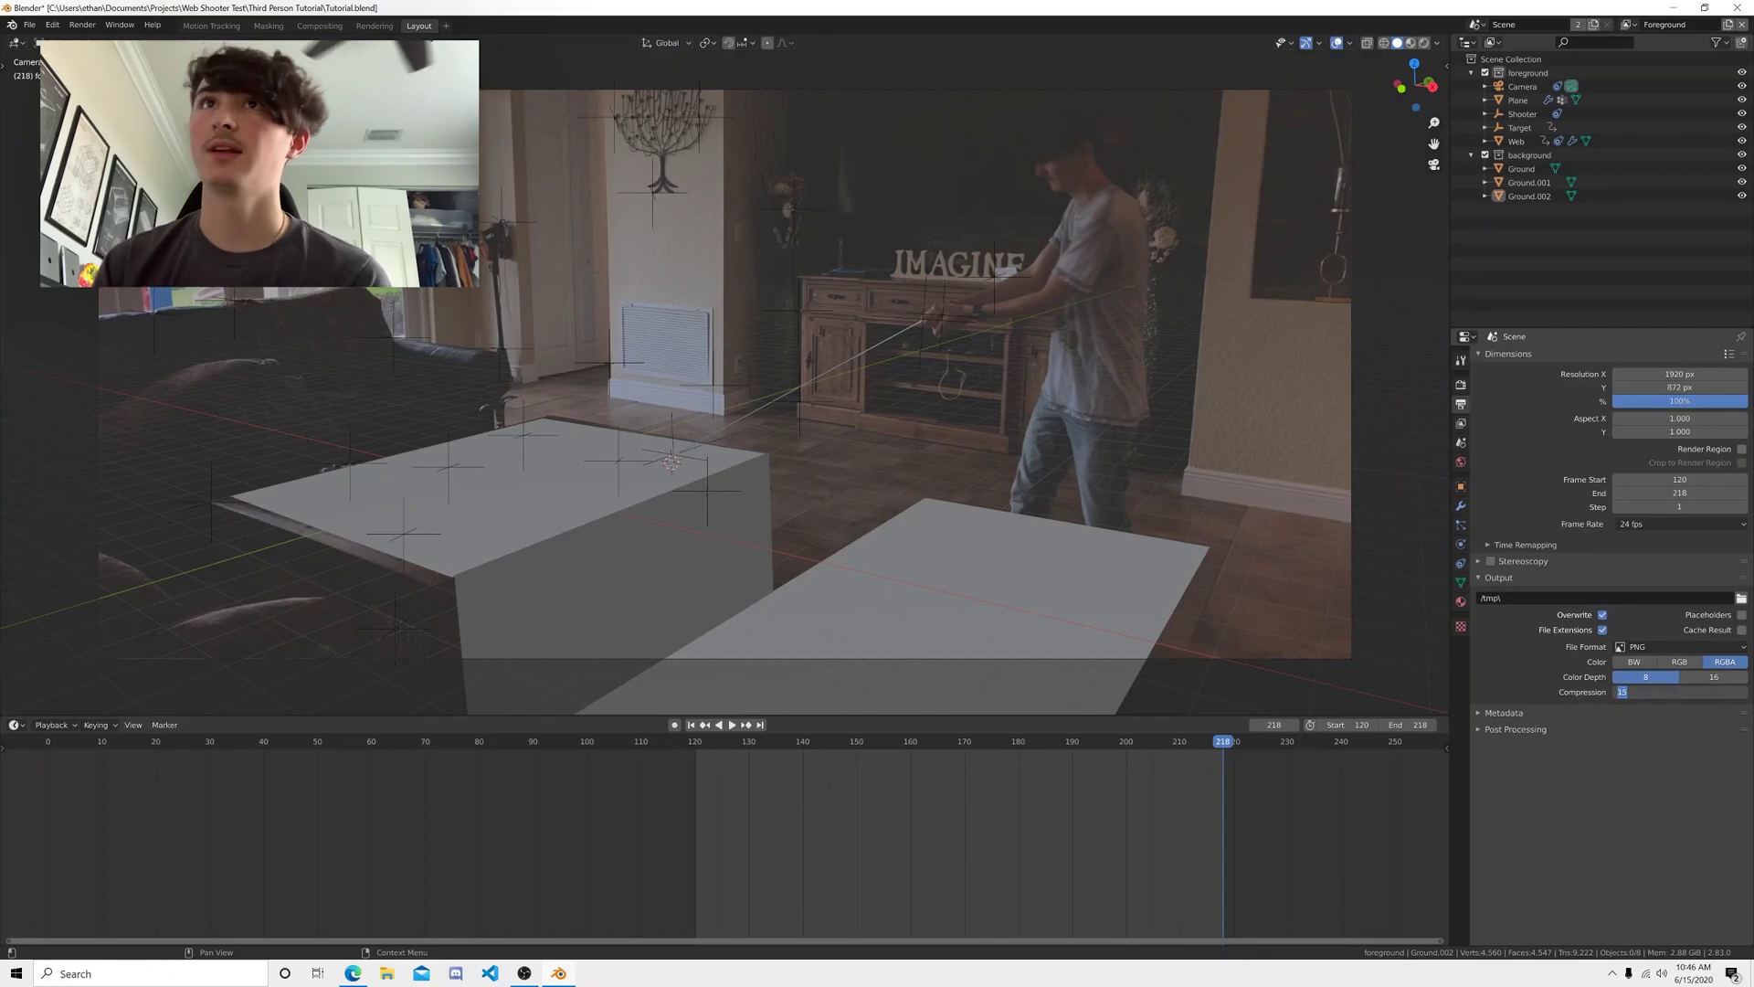
{"action": "type", "text": "0"}
{"action": "key", "text": "Return"}
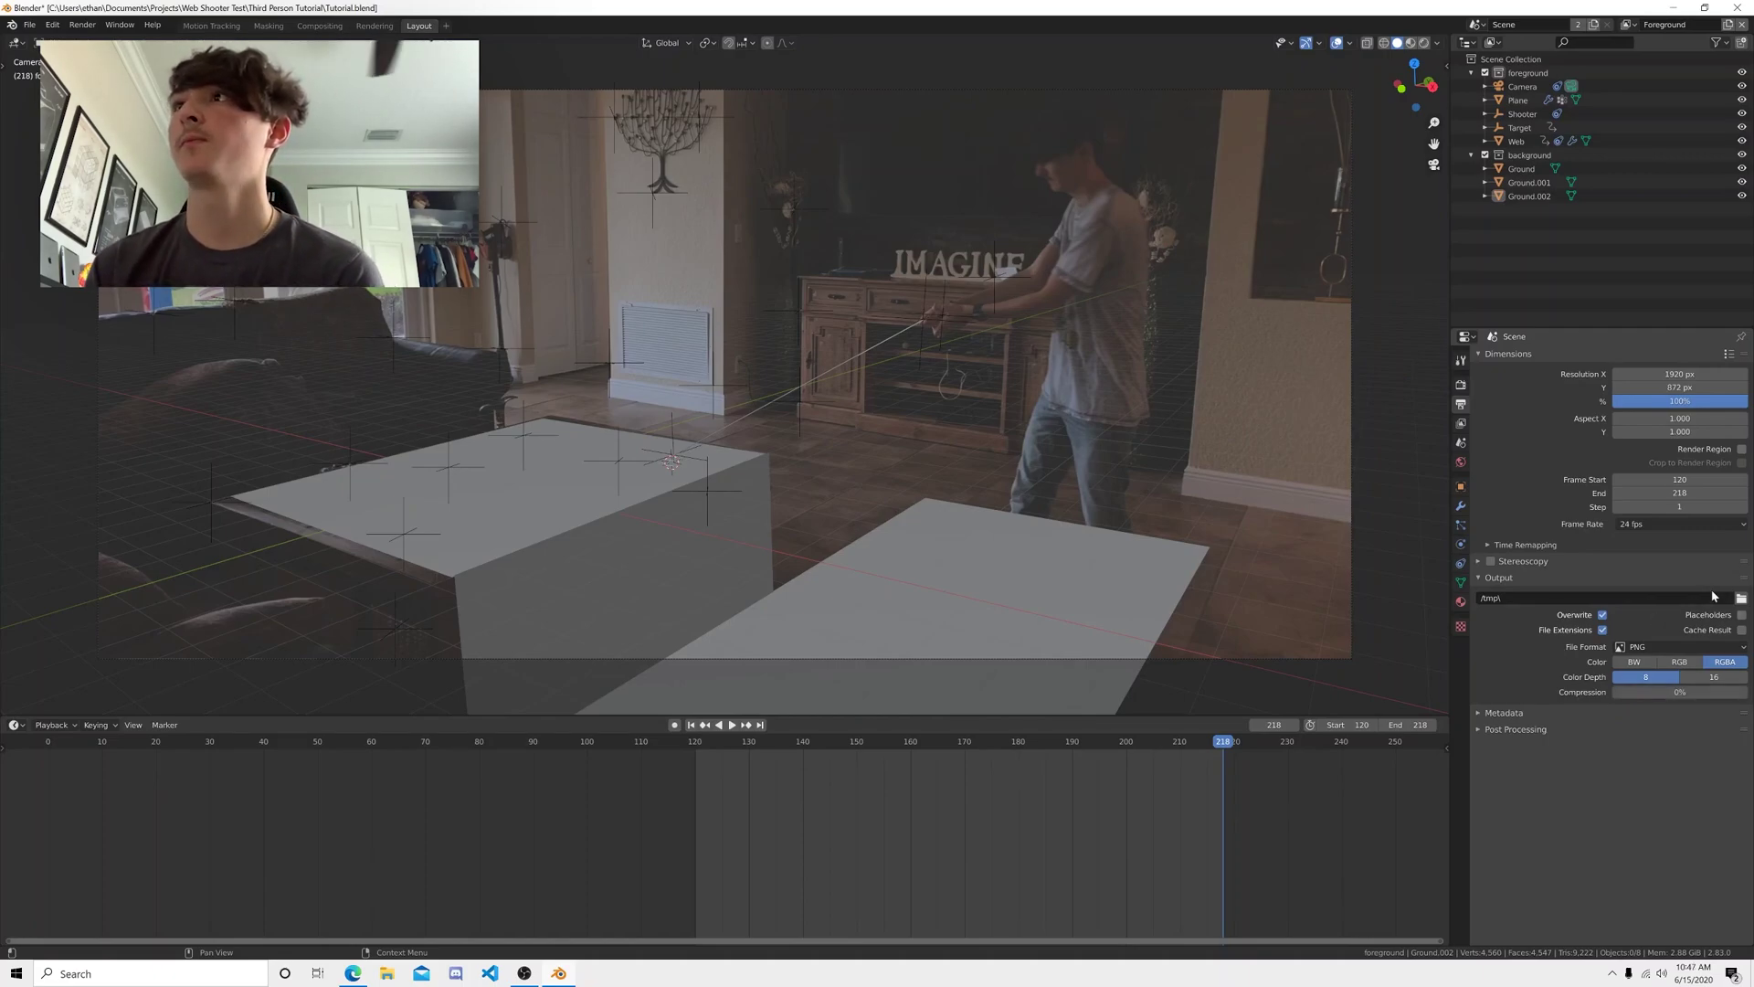
{"action": "type", "text": "C:\\Users\\ethan\\Documents\\Projects\\Web Shooter Test\\Third Person Tutorial\\Final\\"}
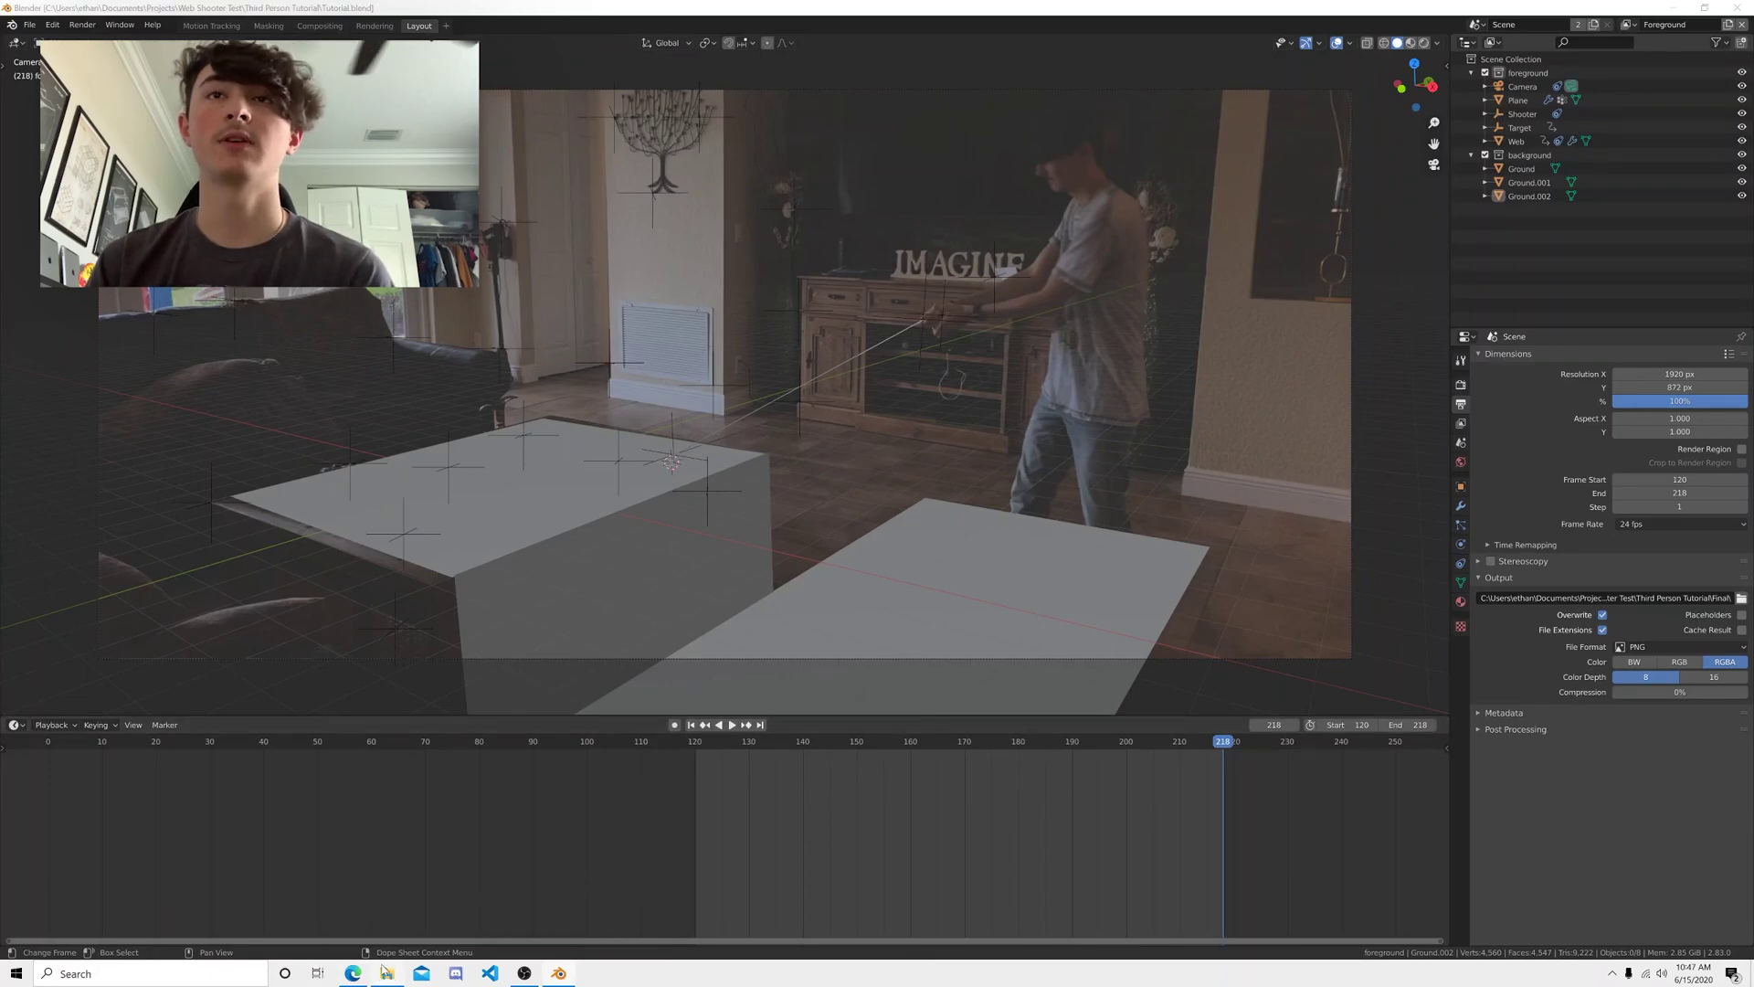
- In File Explorer, open Projects > Web Shooter Test > Third Person Tutorial and delete its Final folder
{"action": "left_click", "coordinate": [386, 972]}
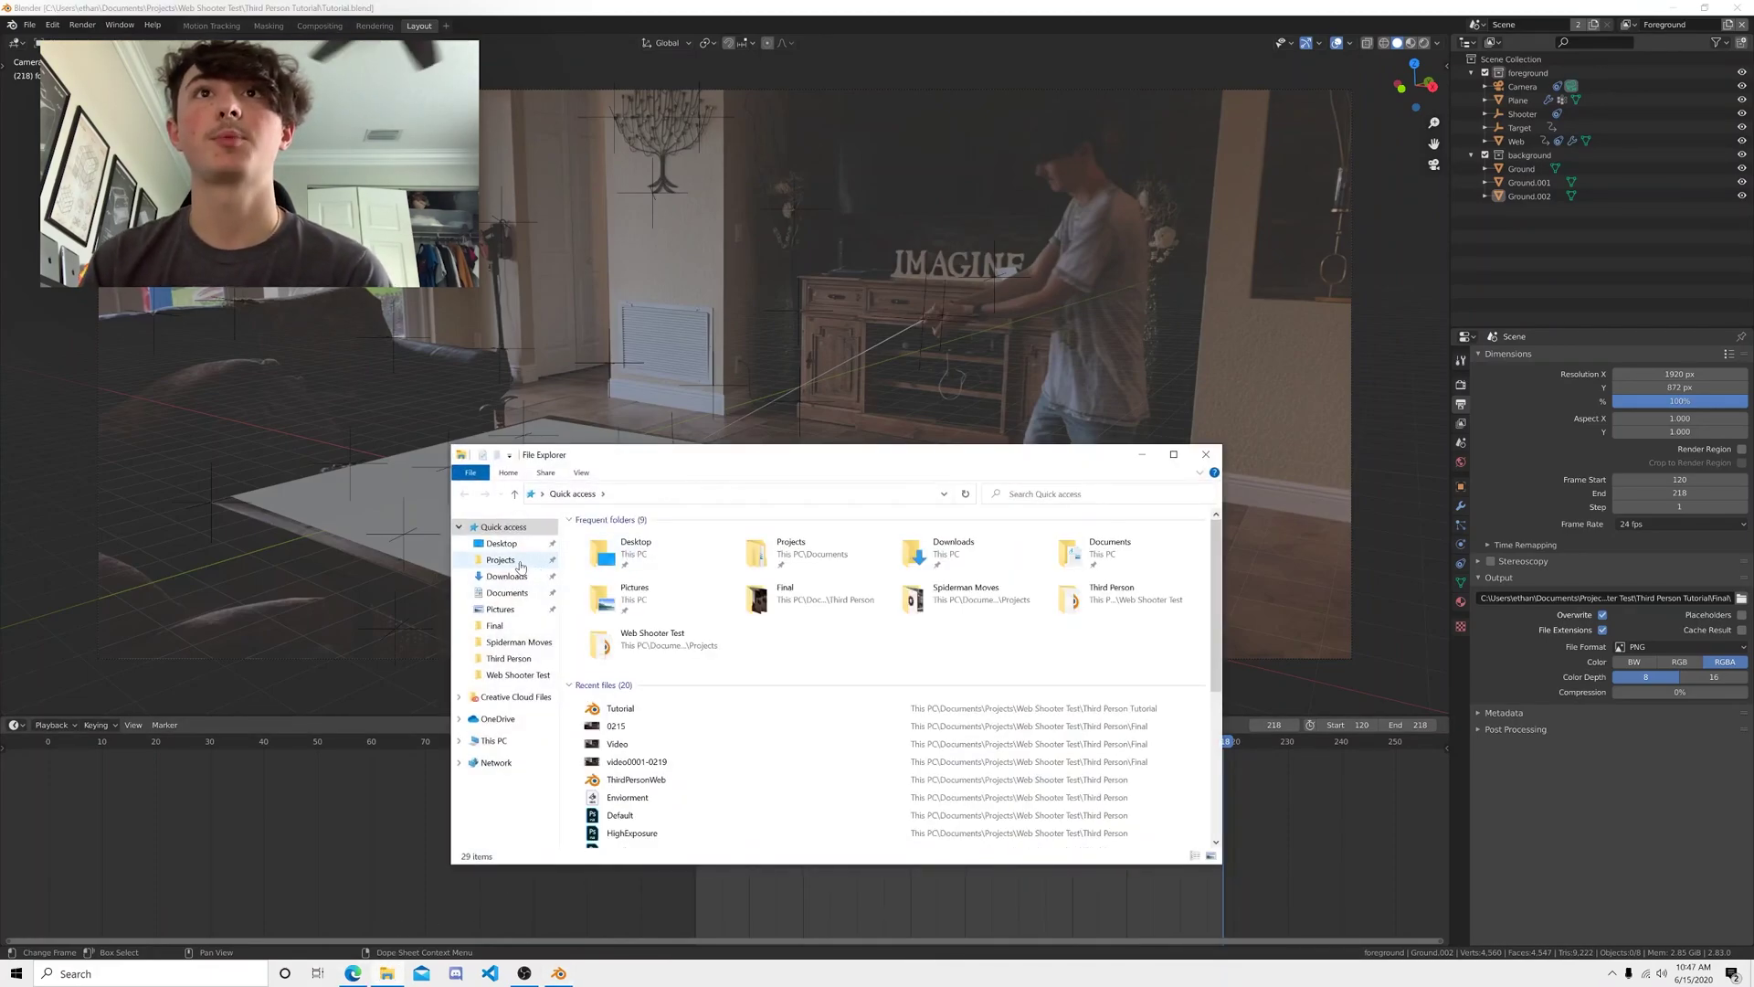
{"action": "left_click", "coordinate": [500, 560]}
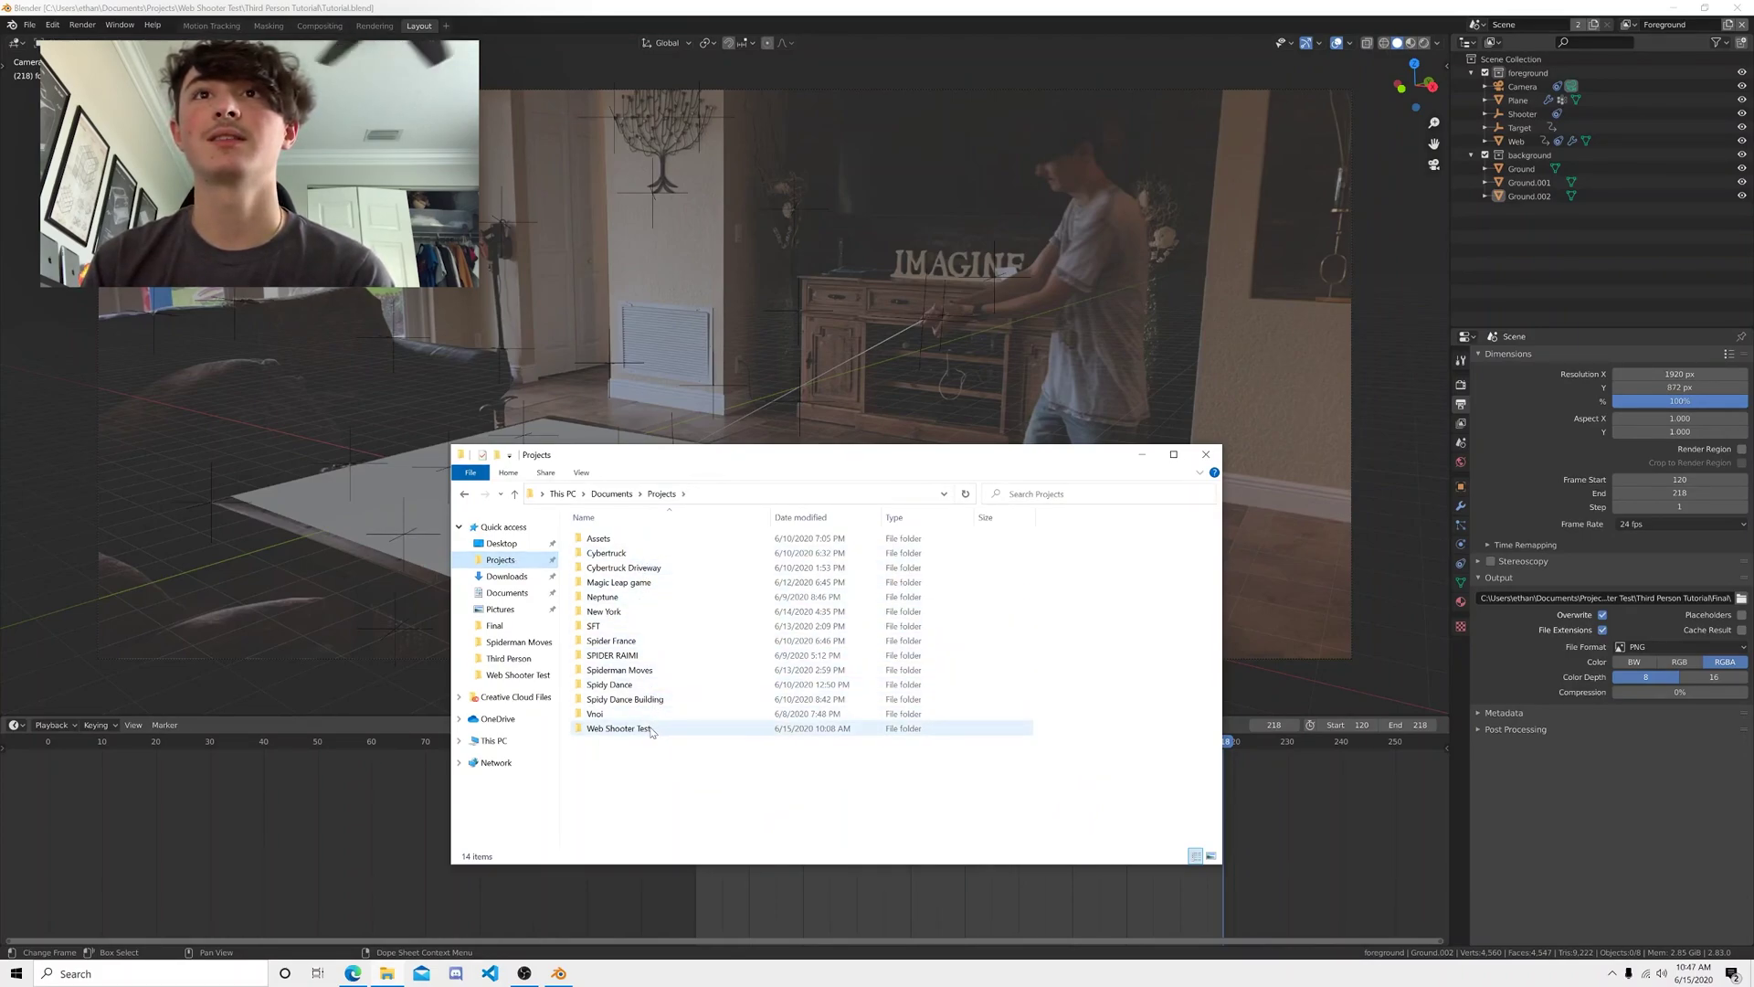
{"action": "double_click", "coordinate": [618, 728]}
{"action": "double_click", "coordinate": [931, 556]}
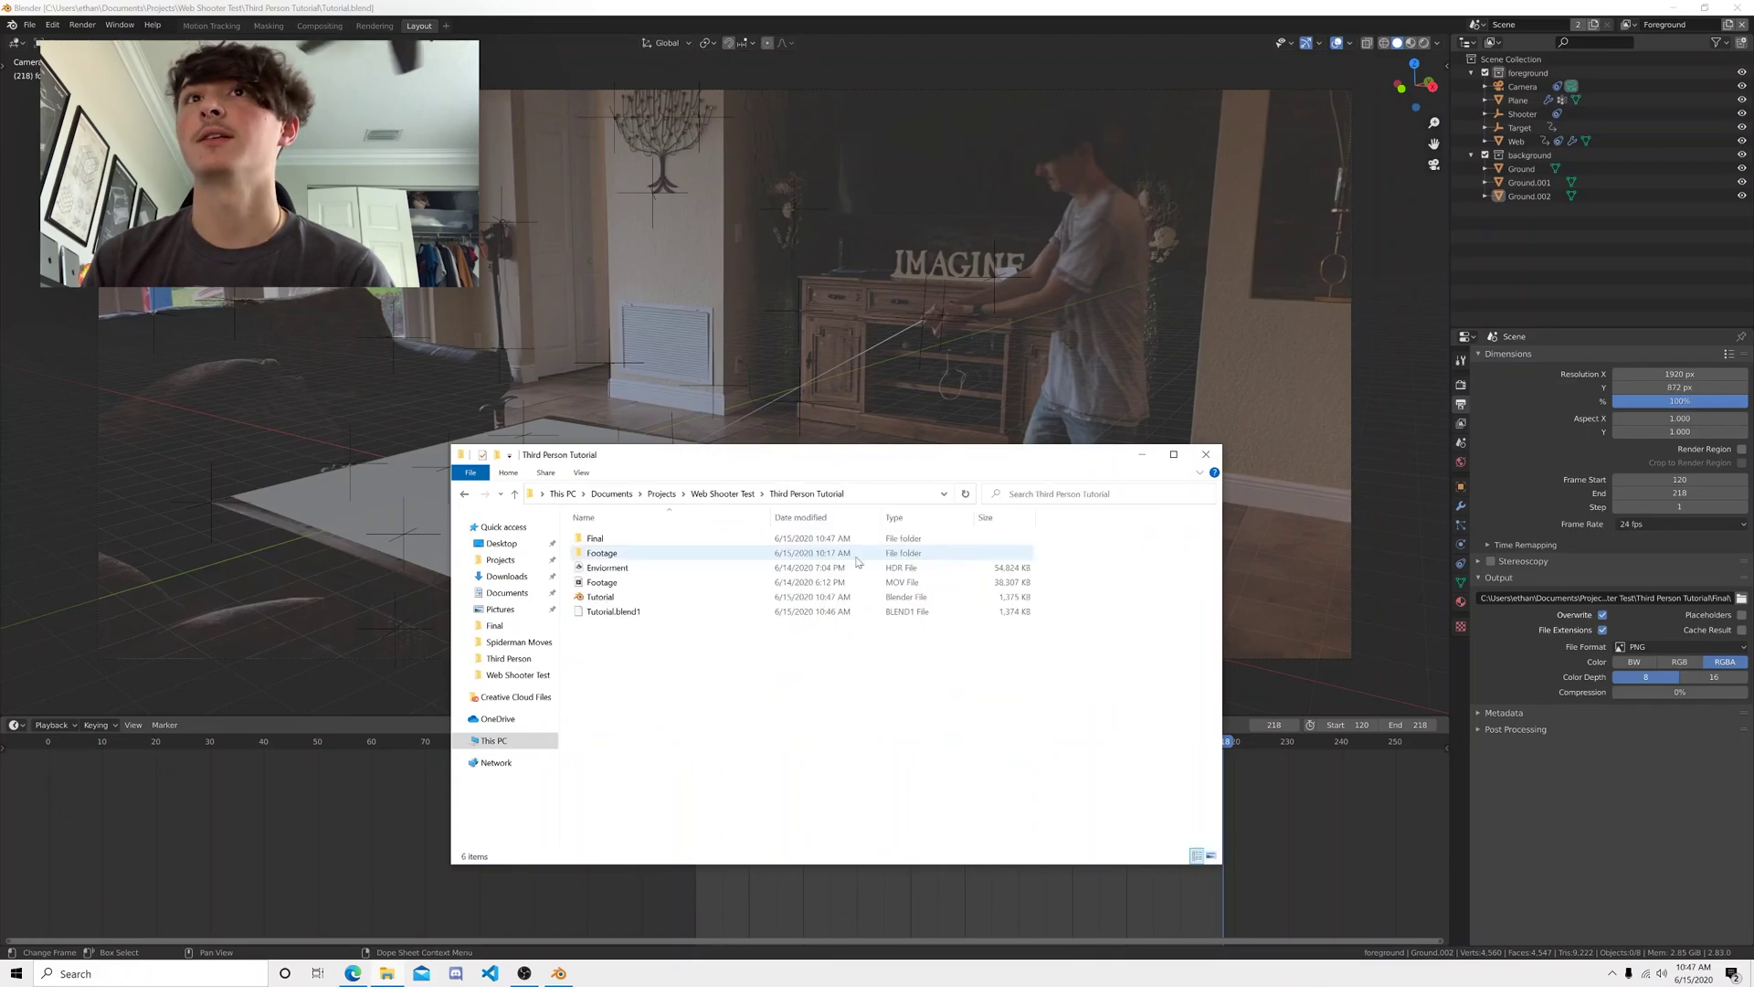
{"action": "left_click", "coordinate": [610, 539]}
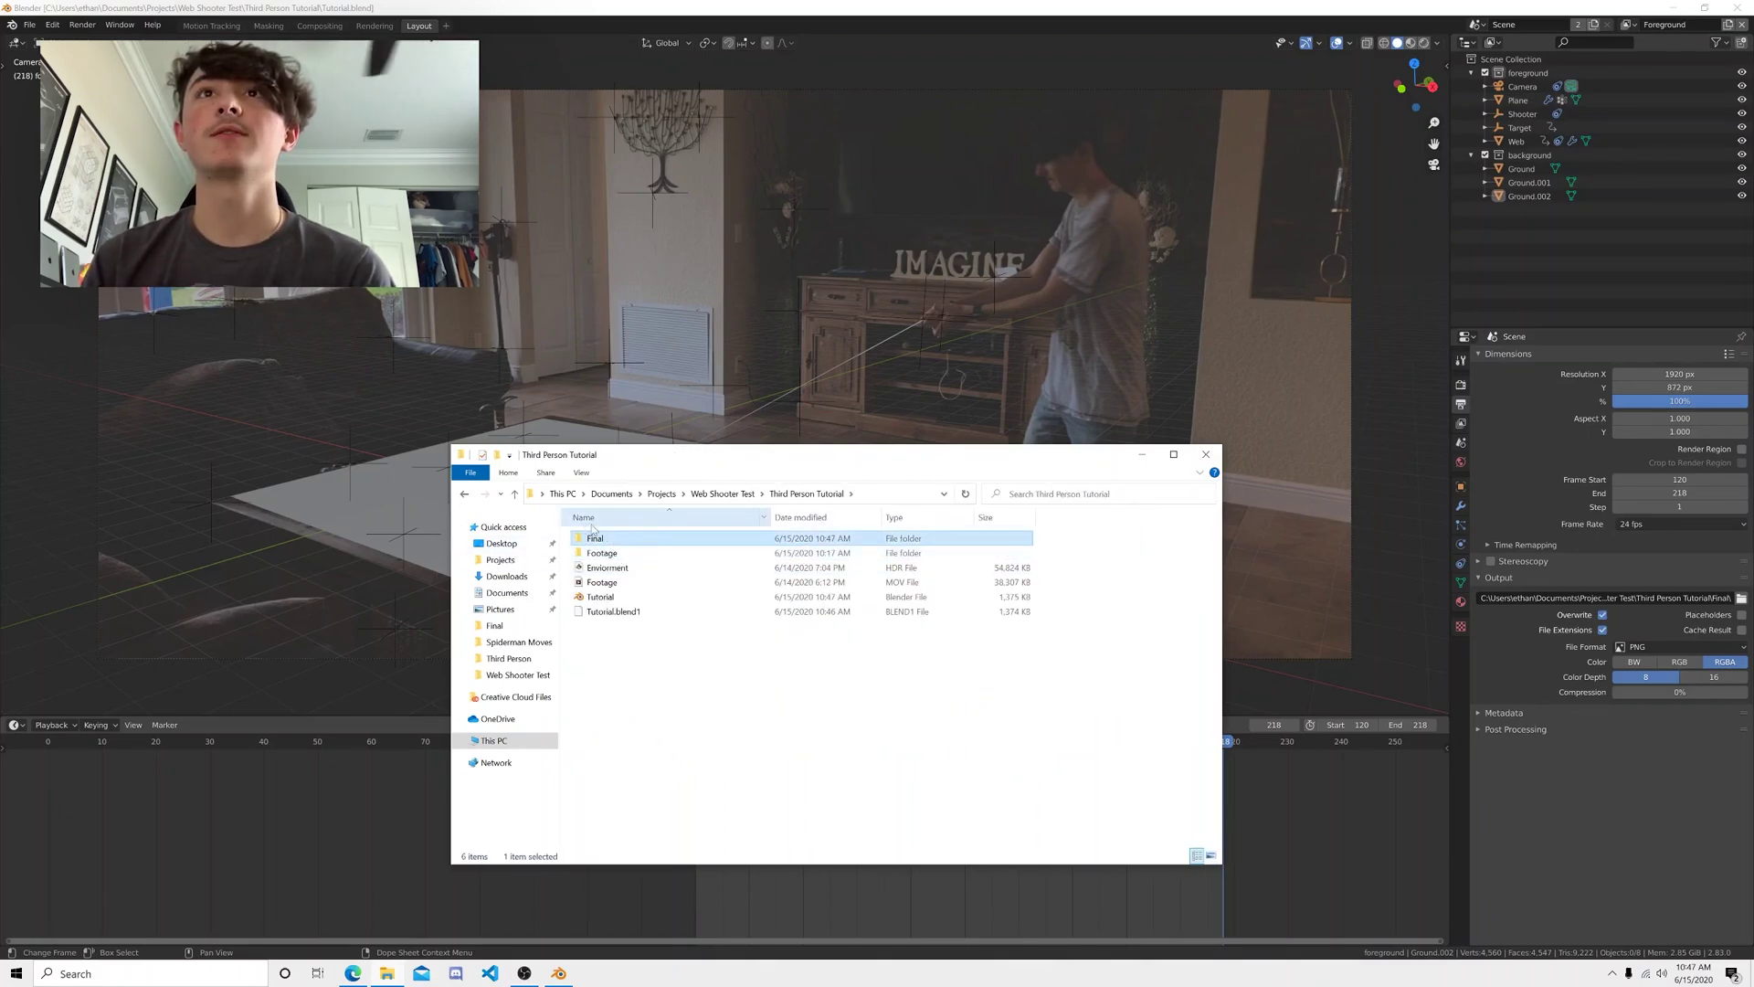
{"action": "right_click", "coordinate": [630, 540]}
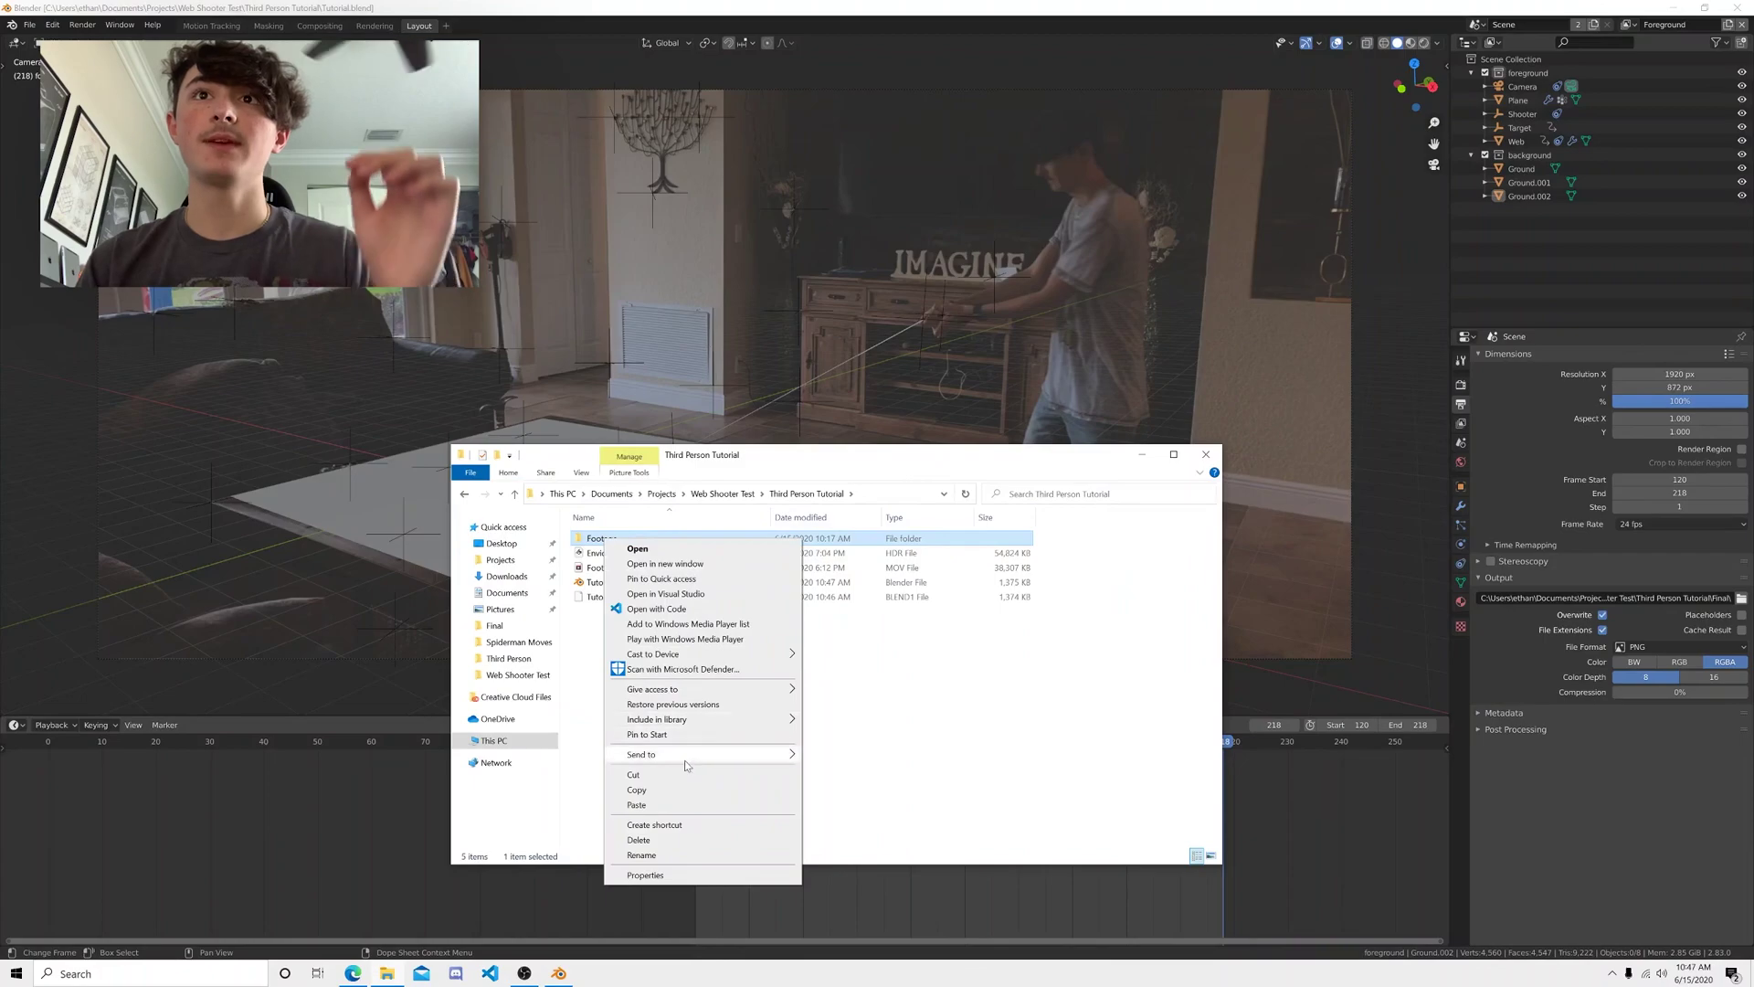
{"action": "left_click", "coordinate": [639, 832]}
- Duplicate the Footage folder within Third Person Tutorial and name the copy Final
{"action": "right_click", "coordinate": [640, 705]}
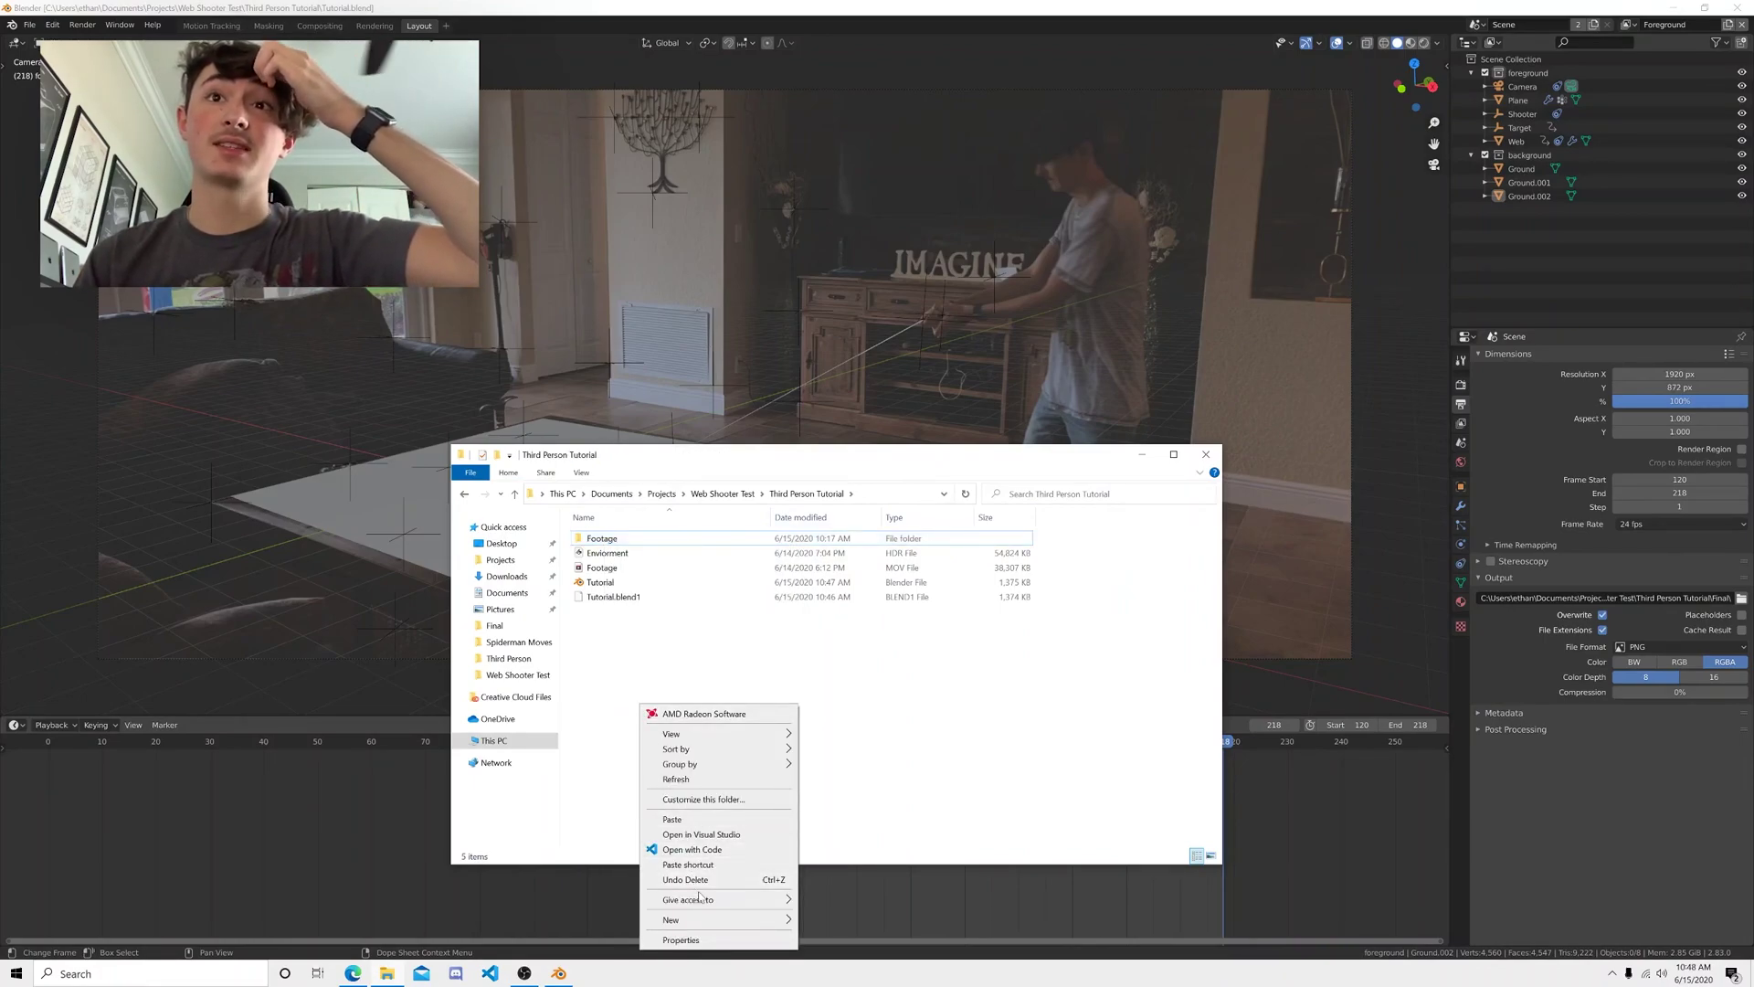
{"action": "left_click", "coordinate": [695, 821]}
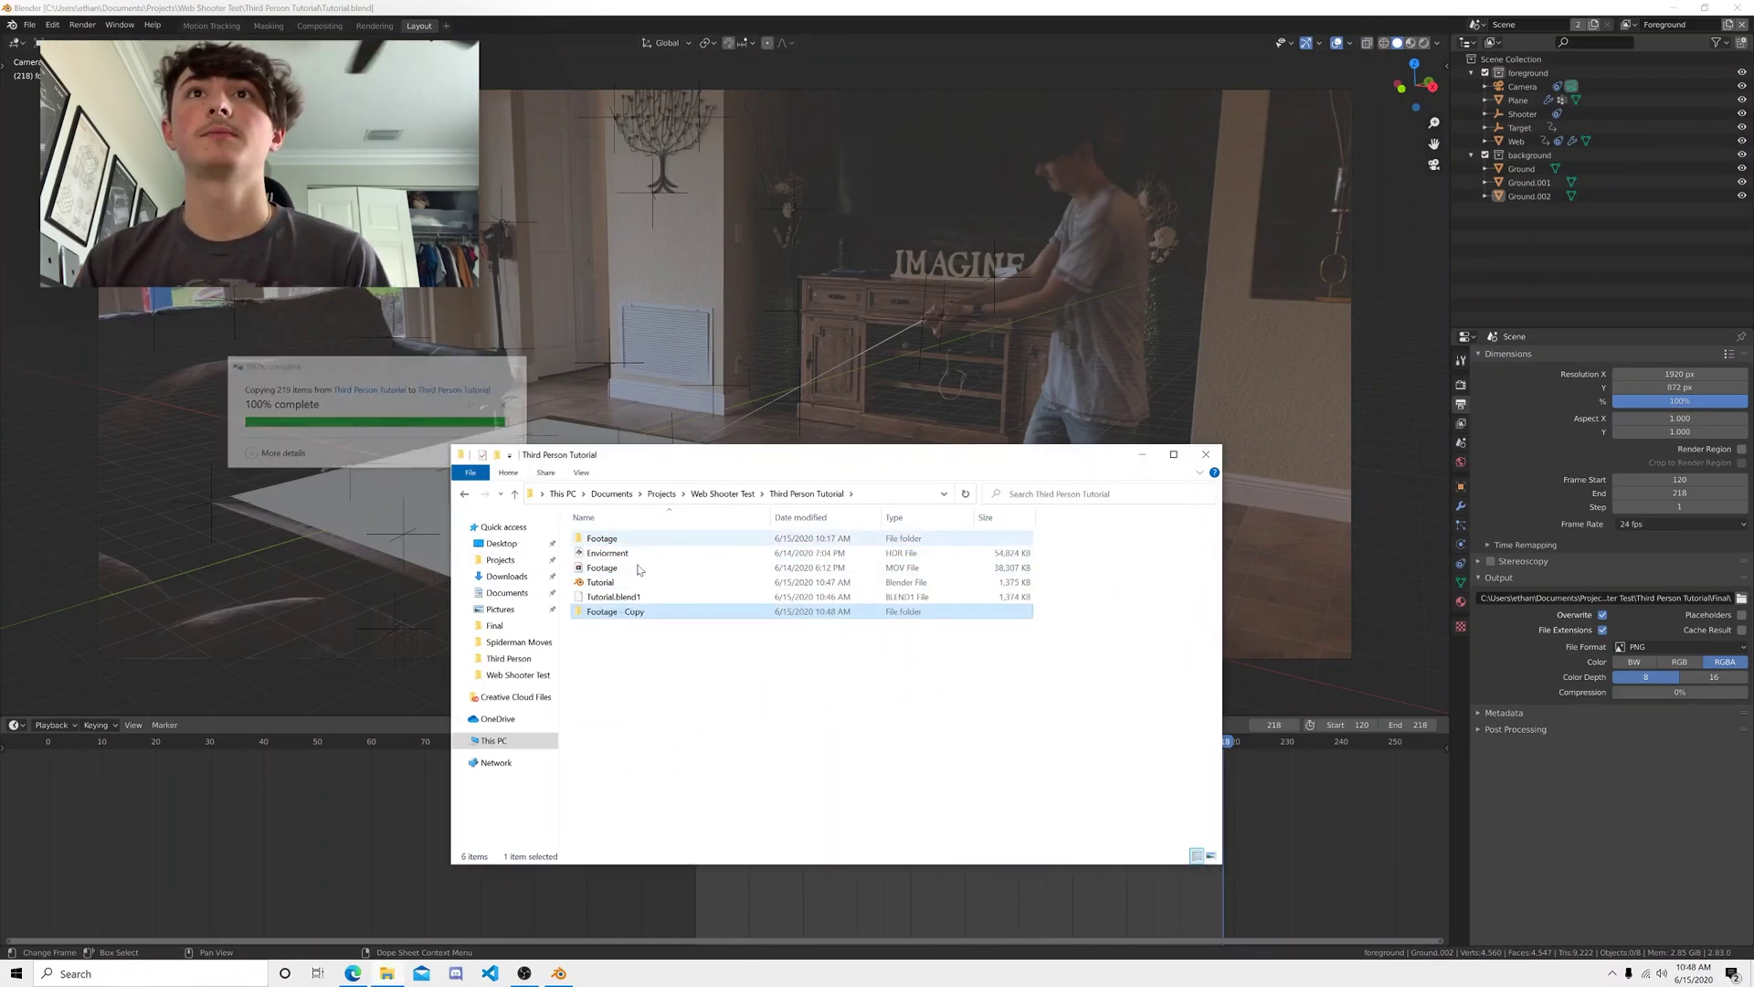
{"action": "key", "text": "F2"}
{"action": "type", "text": "Final"}
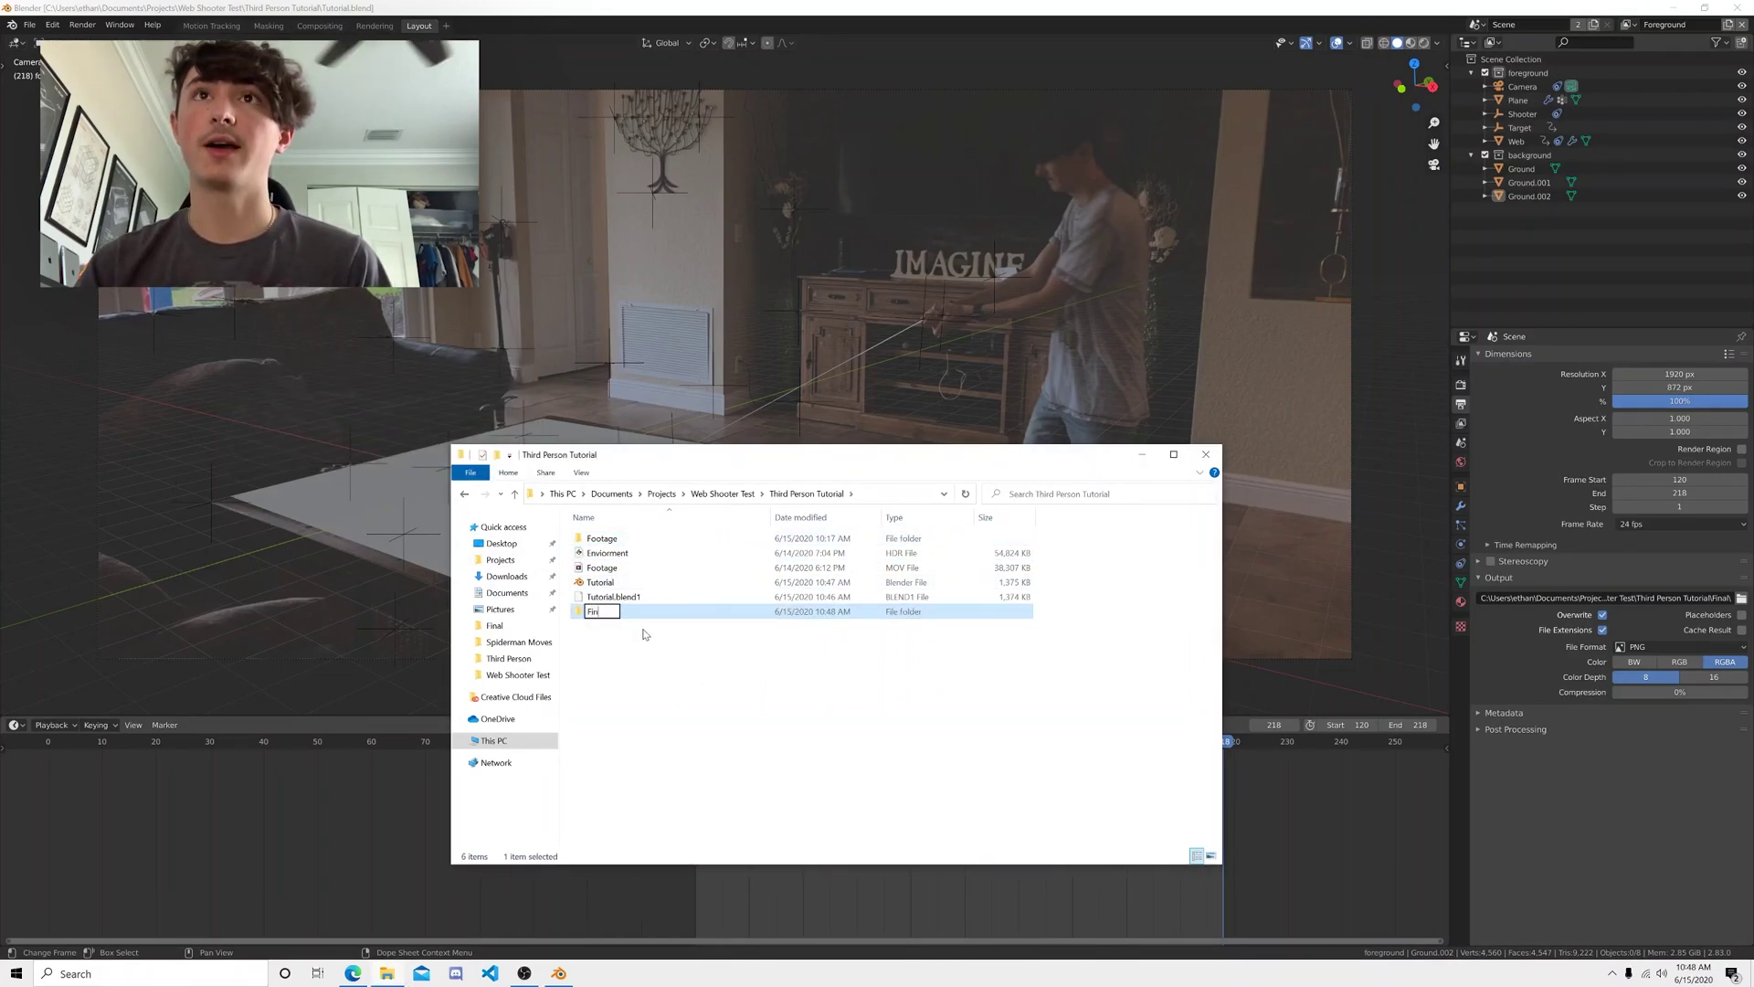
{"action": "key", "text": "Return"}
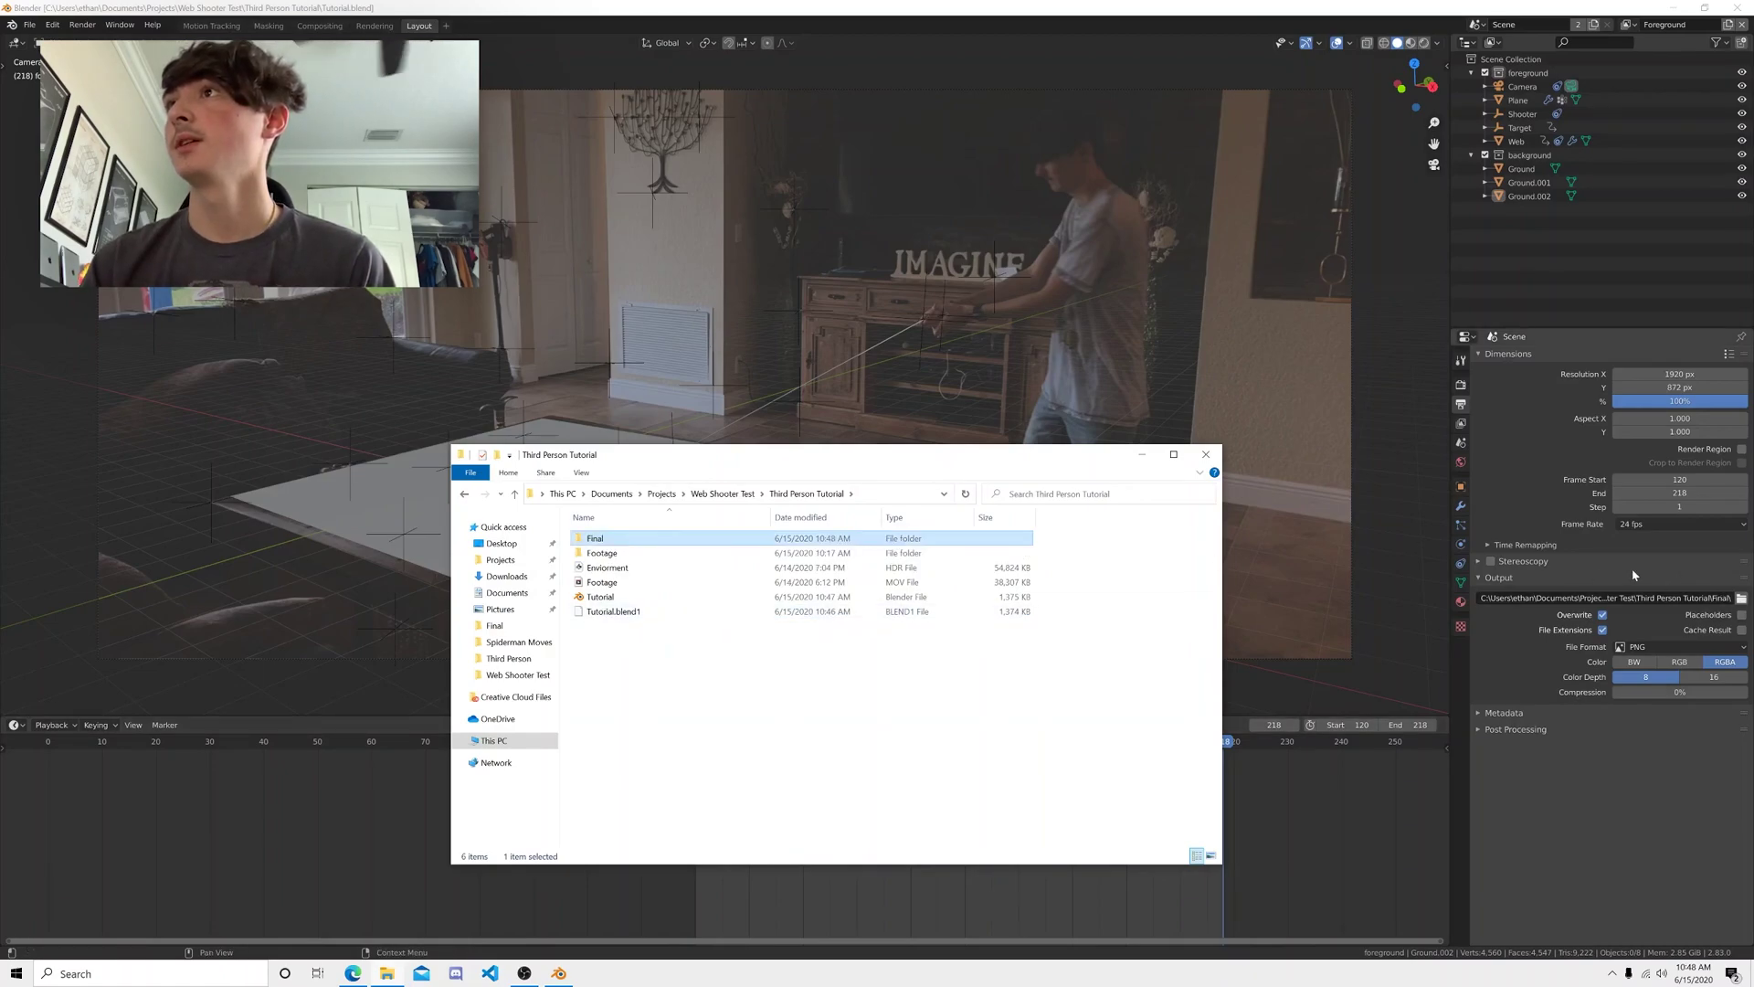
- Switch back to Blender and render the animation for frames 120 to 218
{"action": "left_click", "coordinate": [1536, 653]}
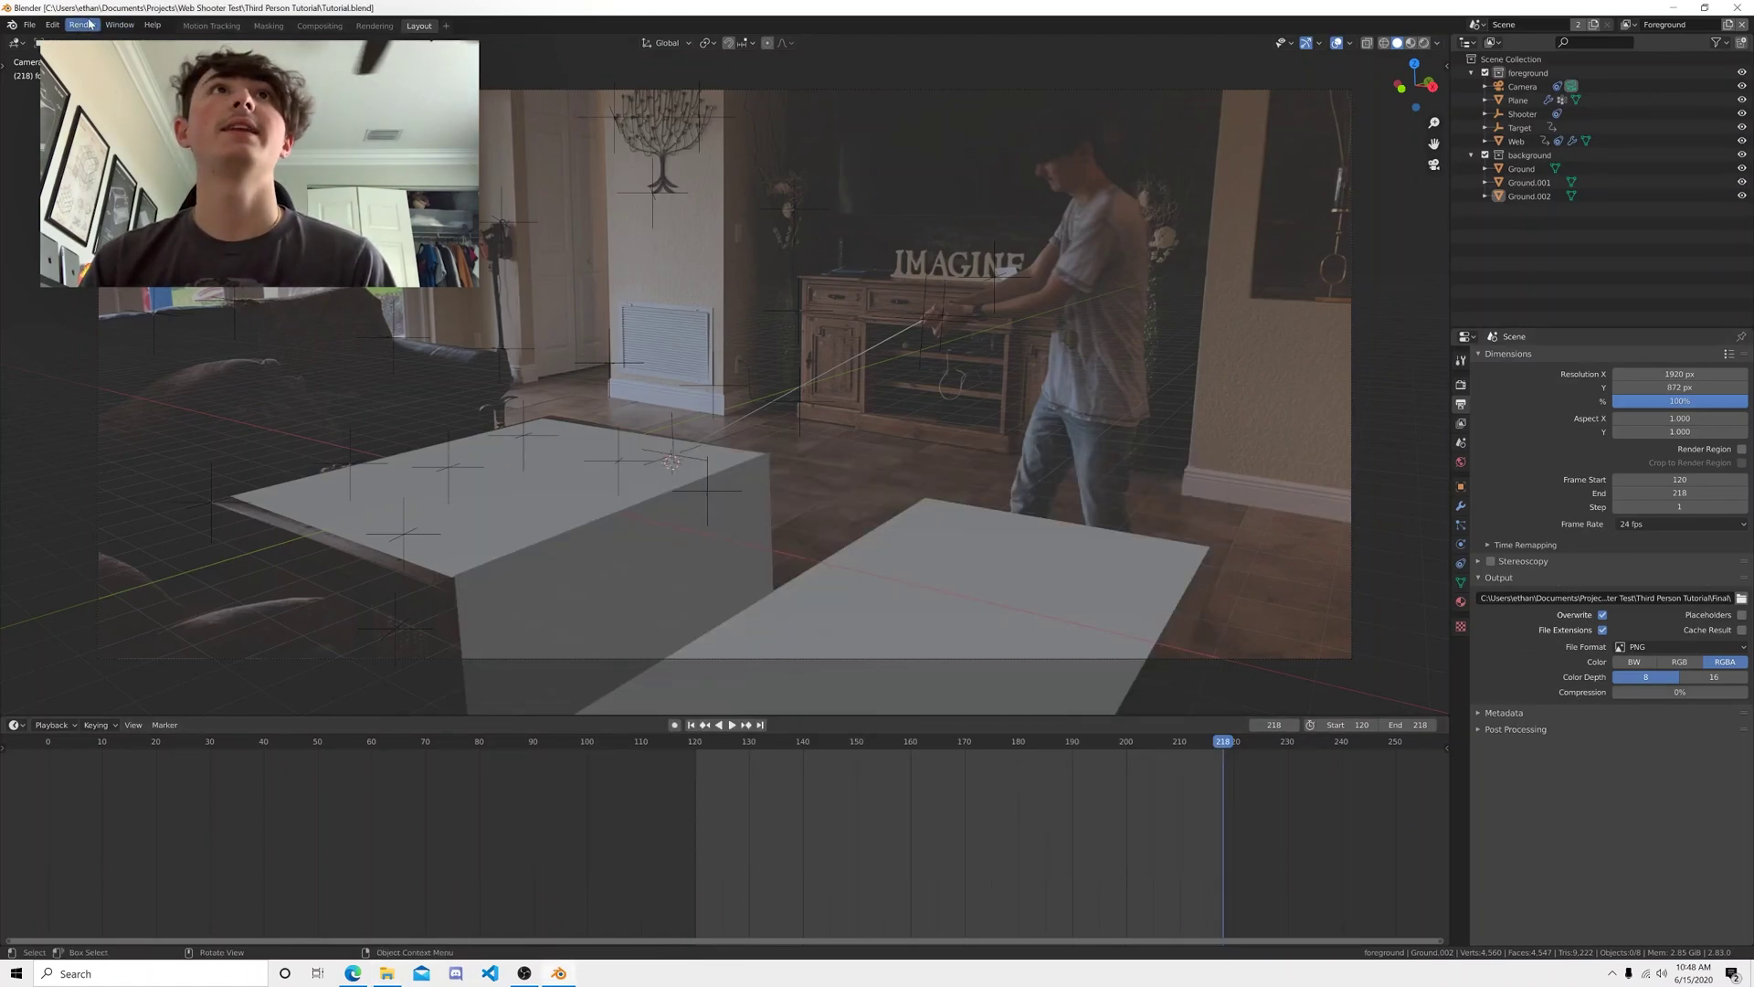
{"action": "left_click", "coordinate": [114, 58]}
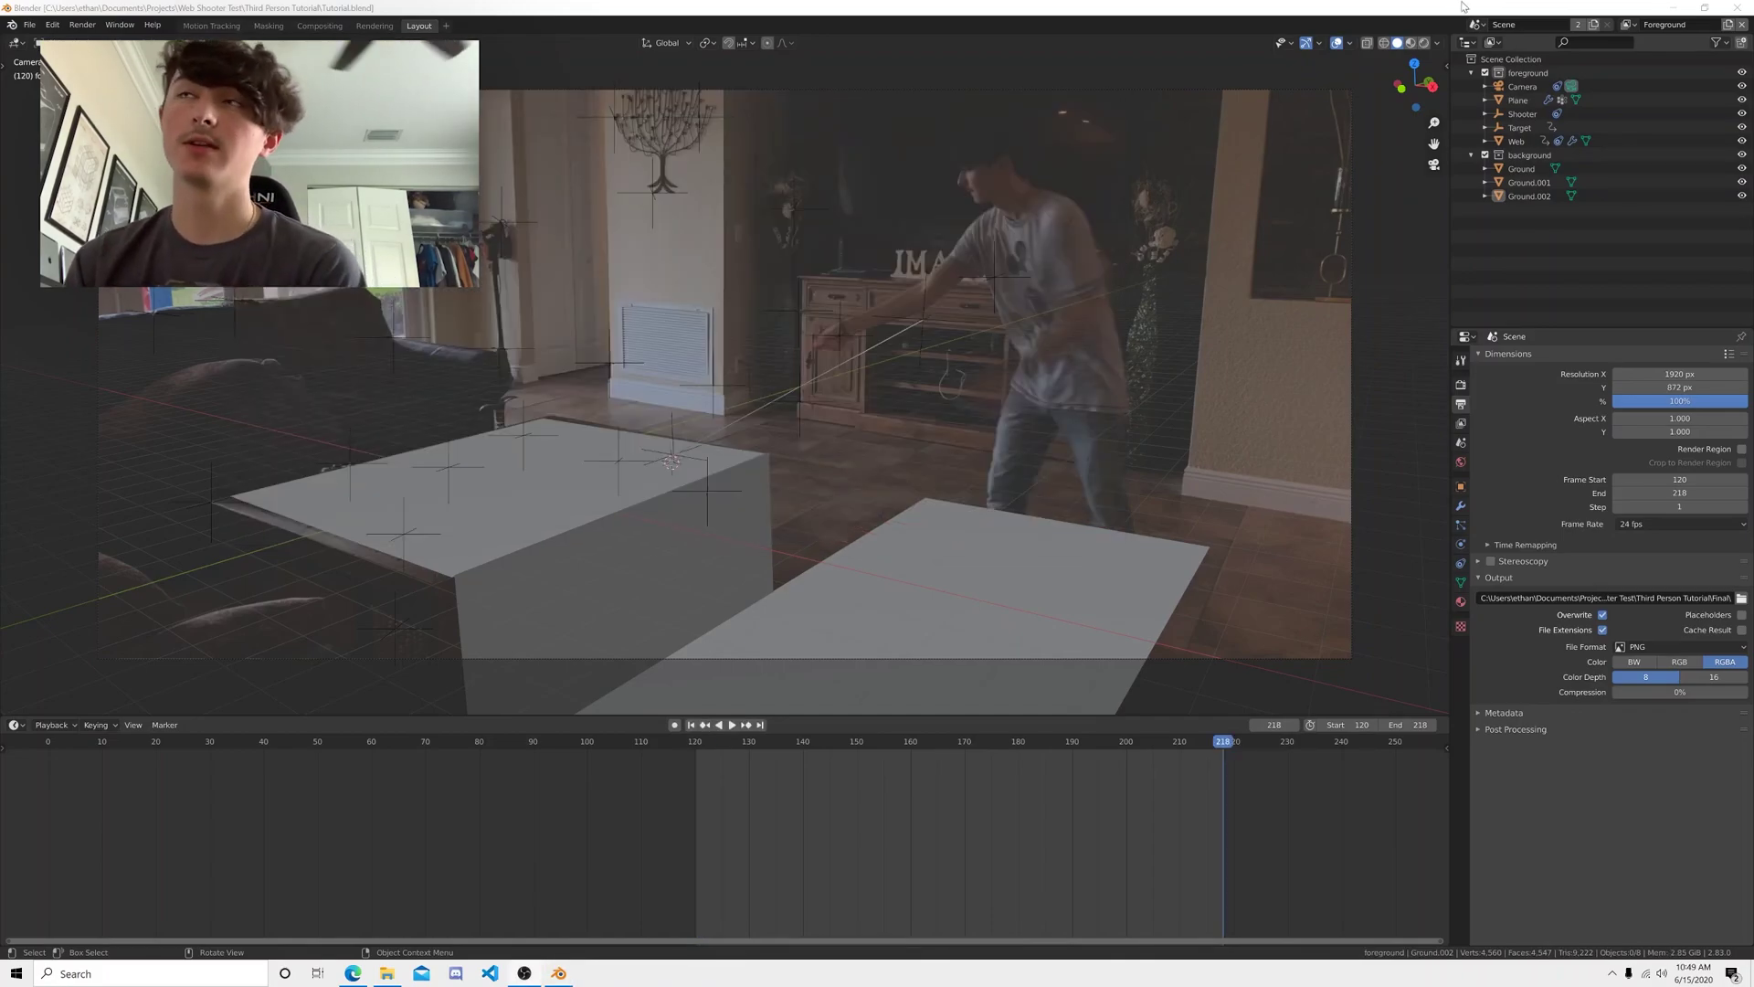
{"action": "left_click", "coordinate": [1670, 10]}
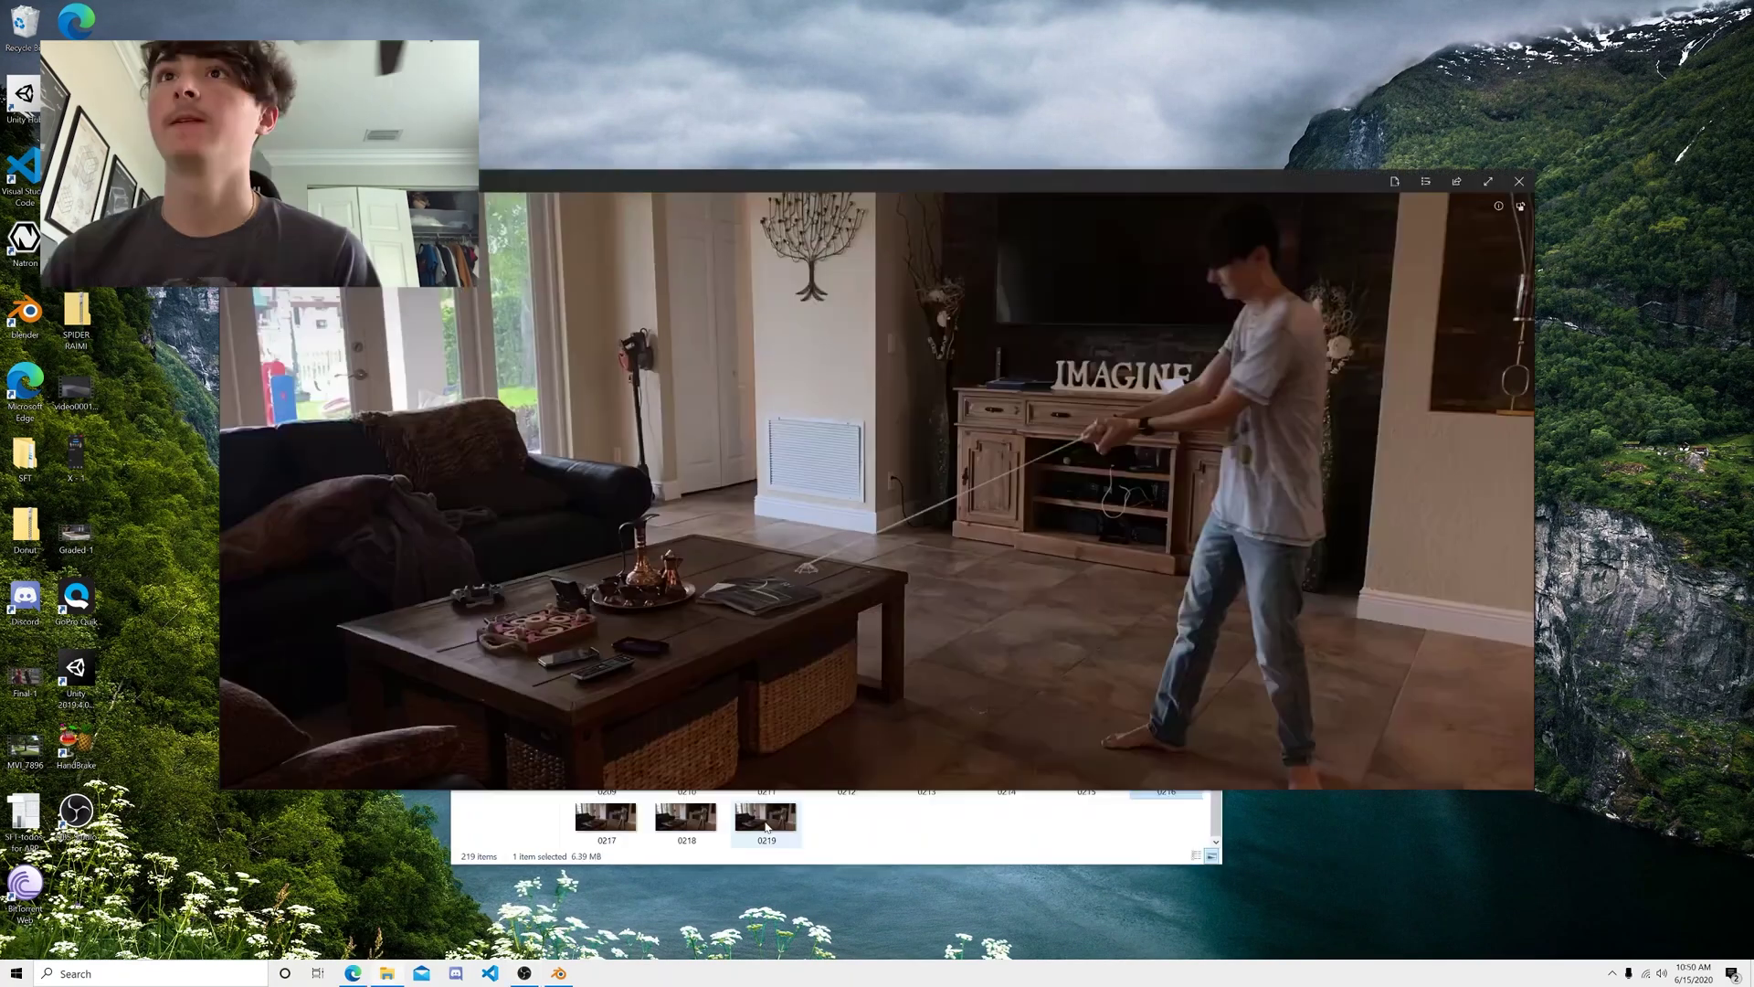
- View the rendered images in the Final folder, stepping backwards from 0219 to inspect the web in the footage
{"action": "double_click", "coordinate": [765, 827]}
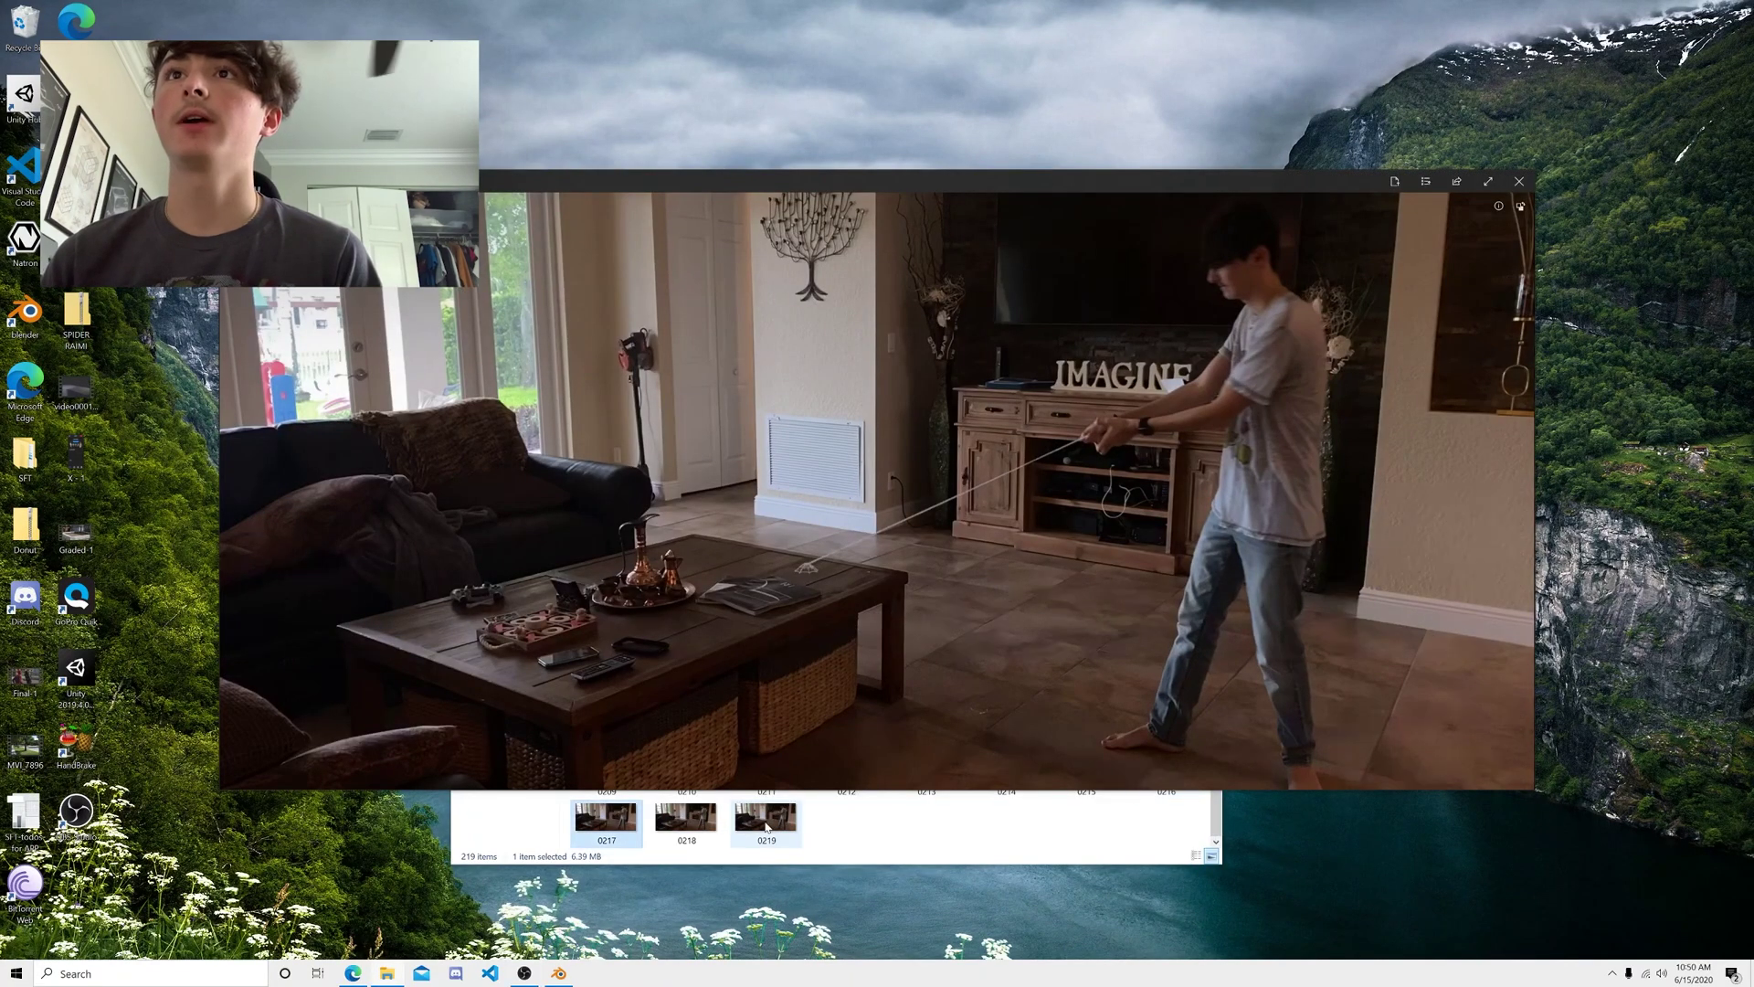
{"action": "key", "text": "Left"}
{"action": "key", "text": "Left"}
{"action": "key", "text": "Left"}
{"action": "key", "text": "Left"}
{"action": "key", "text": "Left"}
{"action": "key", "text": "Left"}
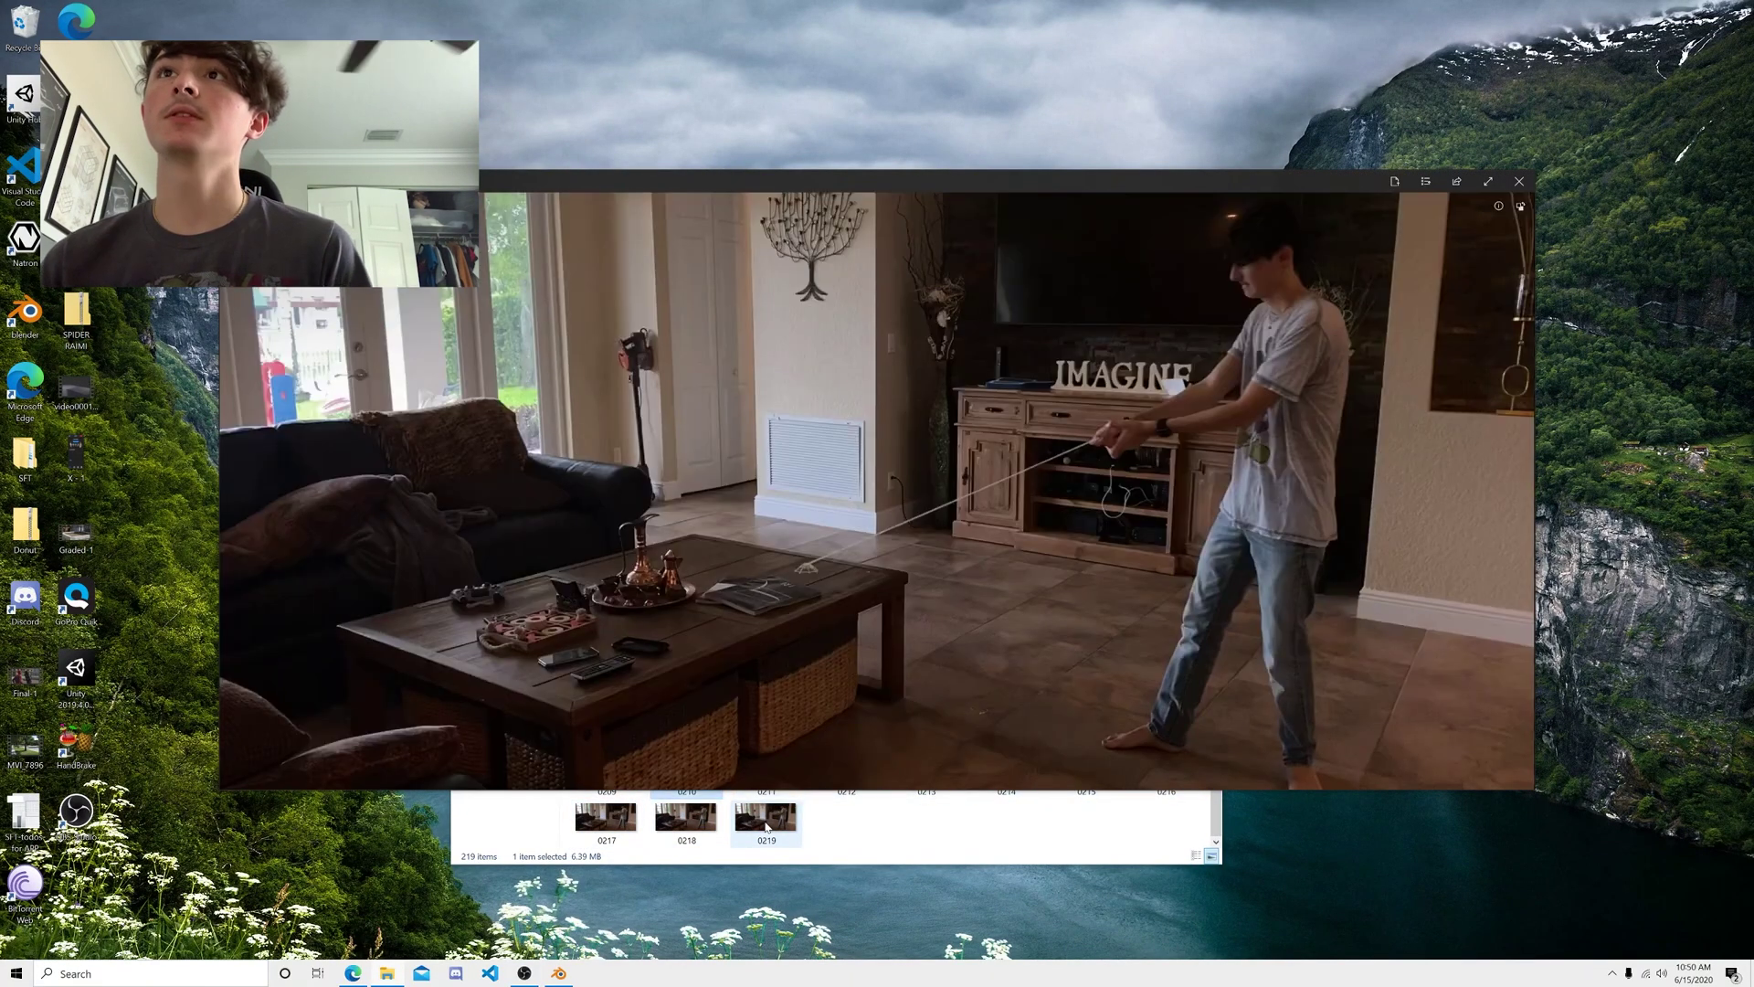
{"action": "key", "text": "alt+F4"}
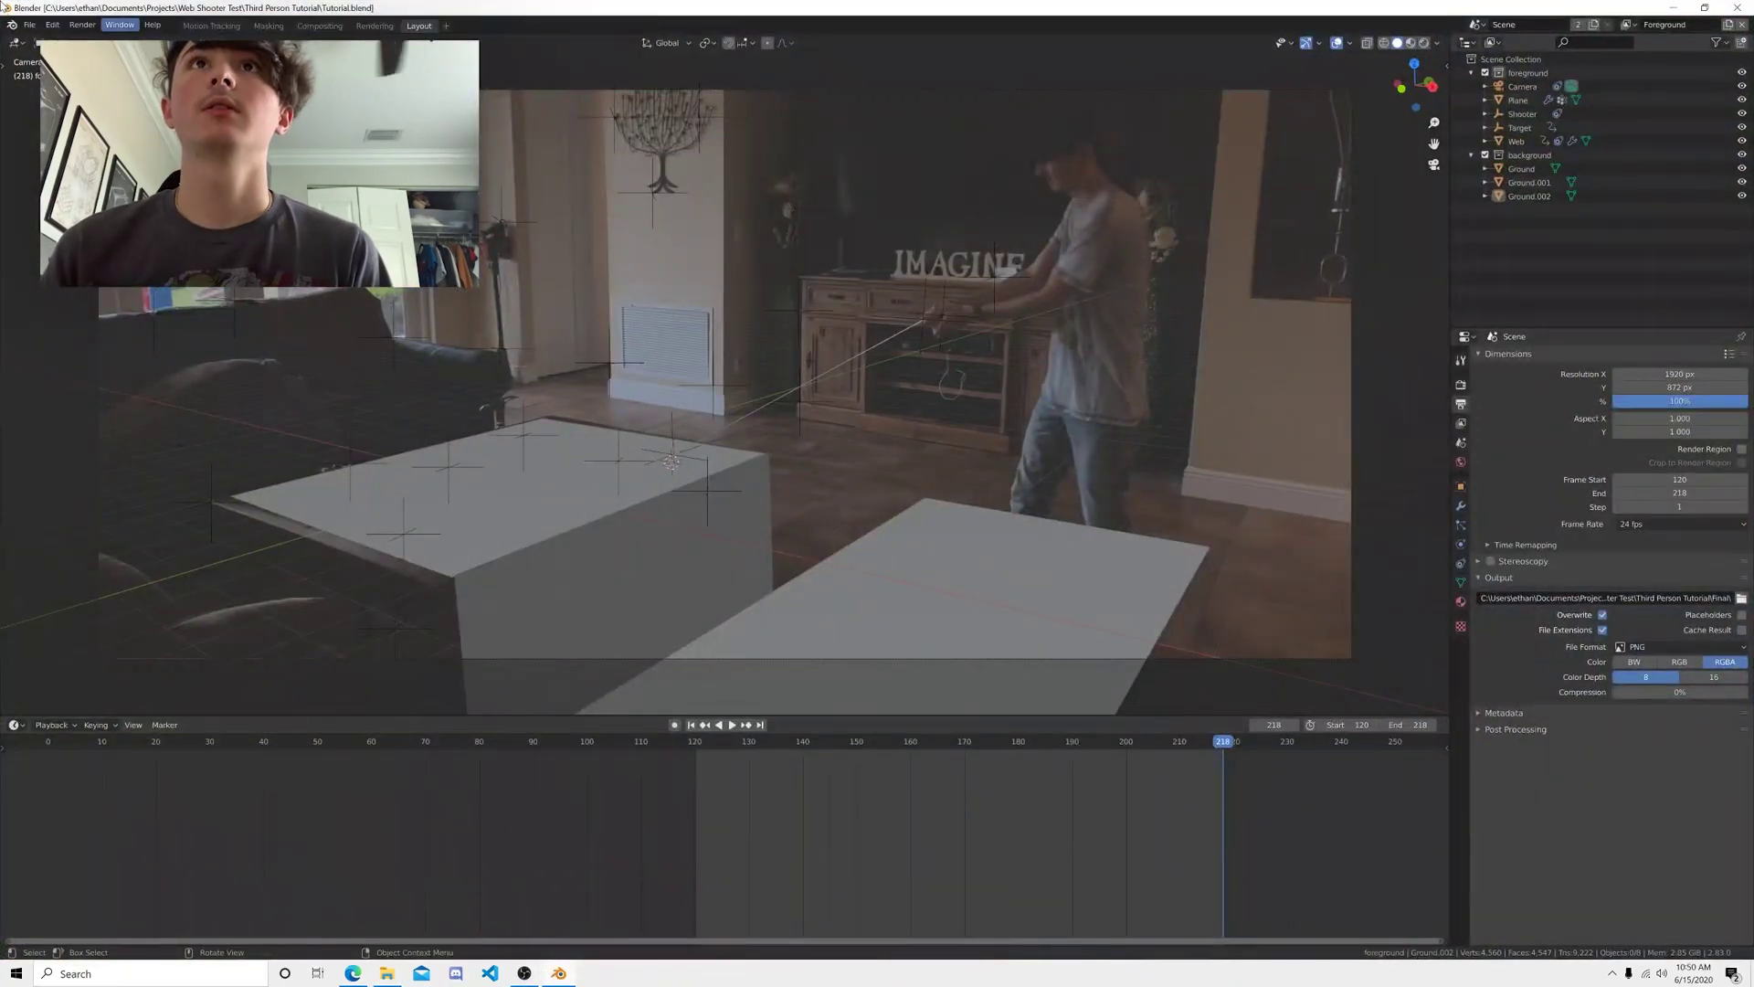
- Save the Blender project and create a new Video Editing file
{"action": "key", "text": "ctrl+s"}
{"action": "left_click", "coordinate": [29, 25]}
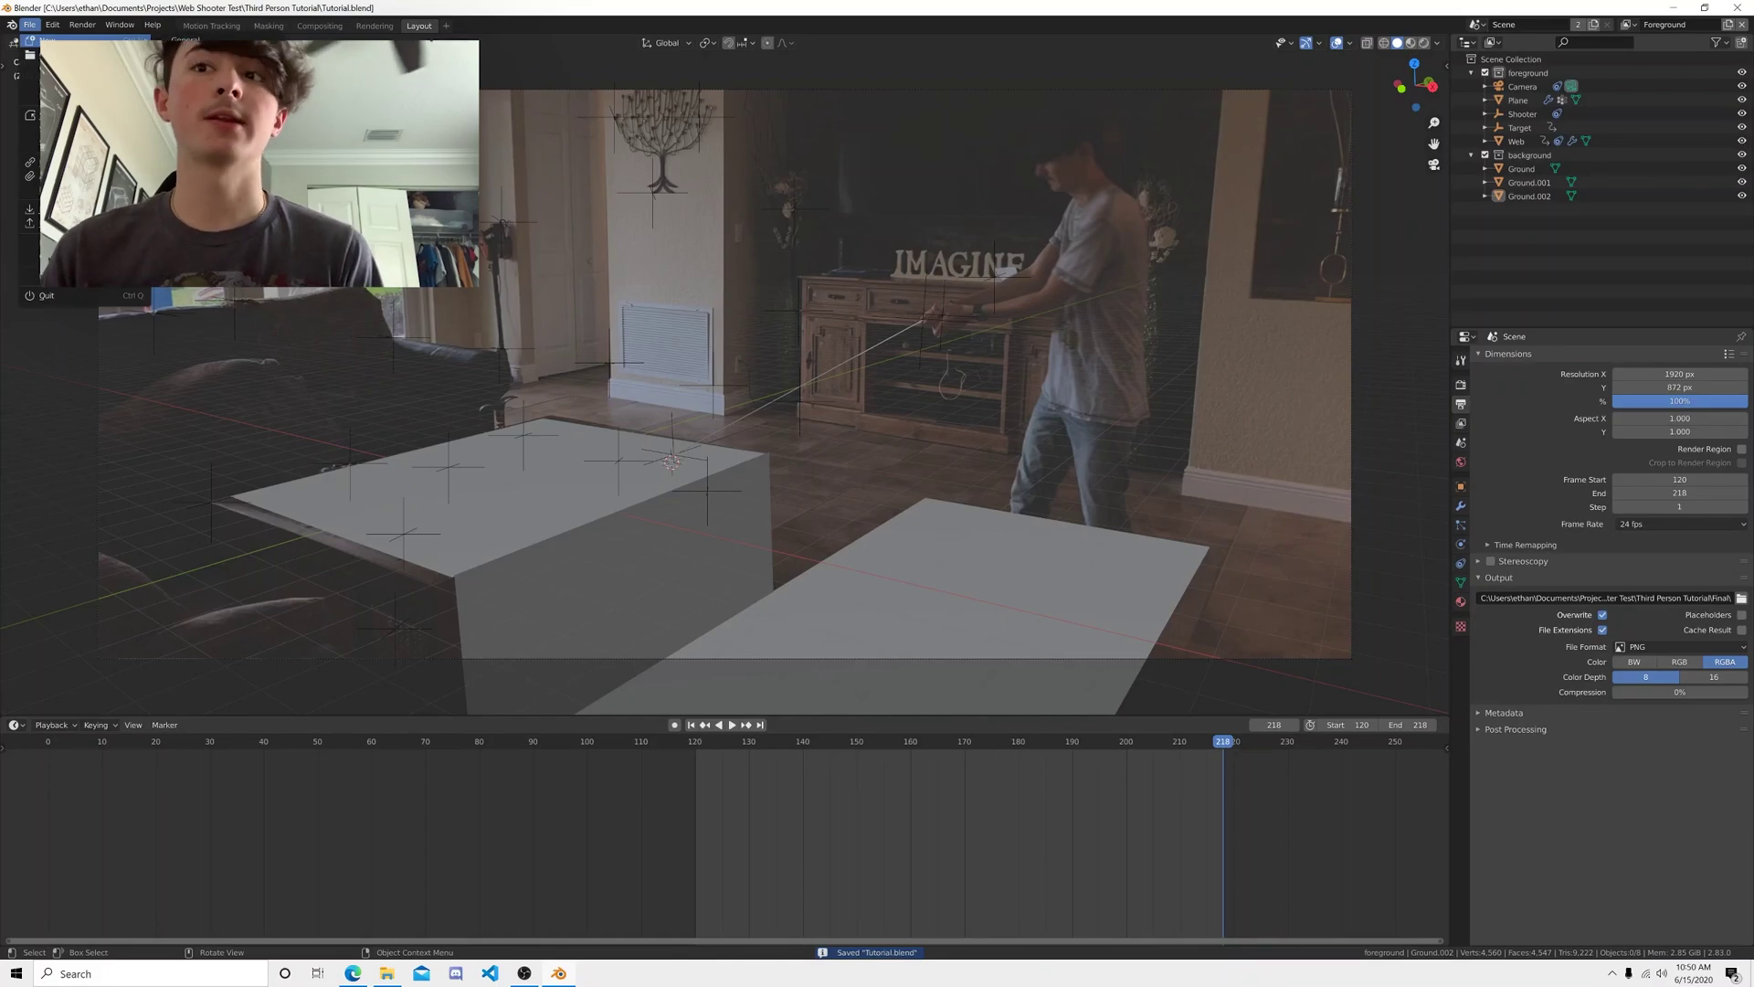
{"action": "left_click", "coordinate": [196, 116]}
- Add all the PNG frames from the Final folder to the sequencer as an image sequence strip
{"action": "left_click", "coordinate": [210, 498]}
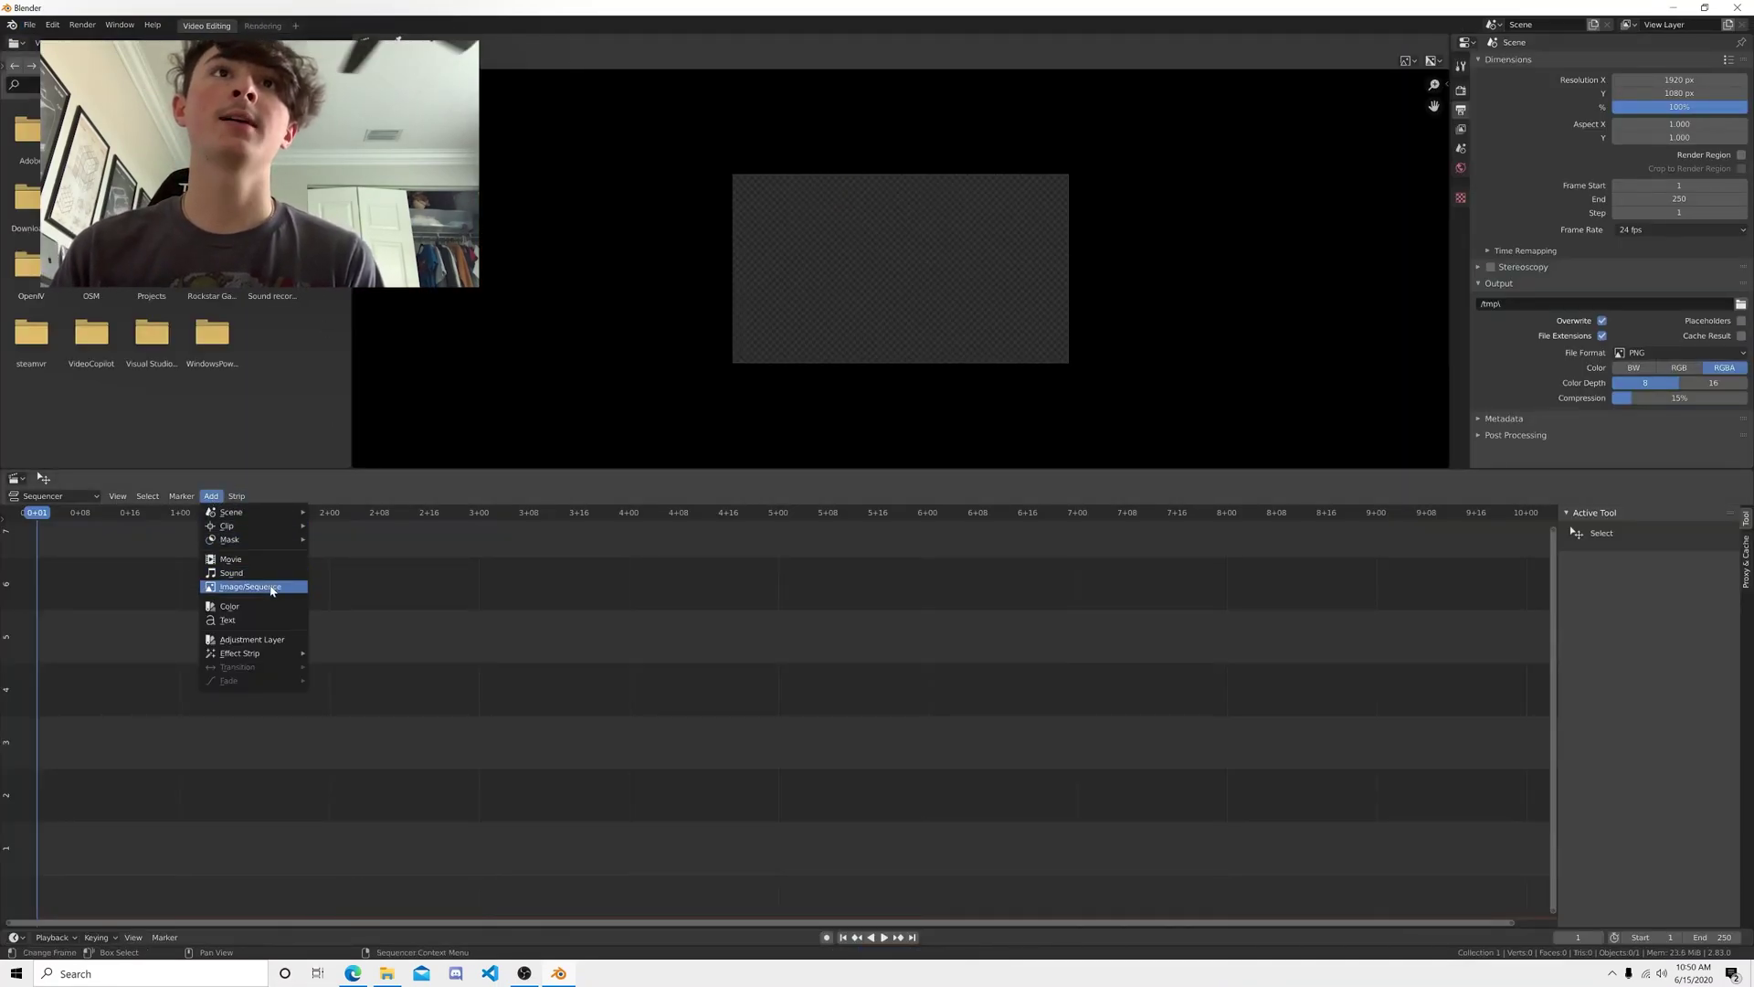
{"action": "left_click", "coordinate": [272, 589]}
{"action": "left_click", "coordinate": [598, 354]}
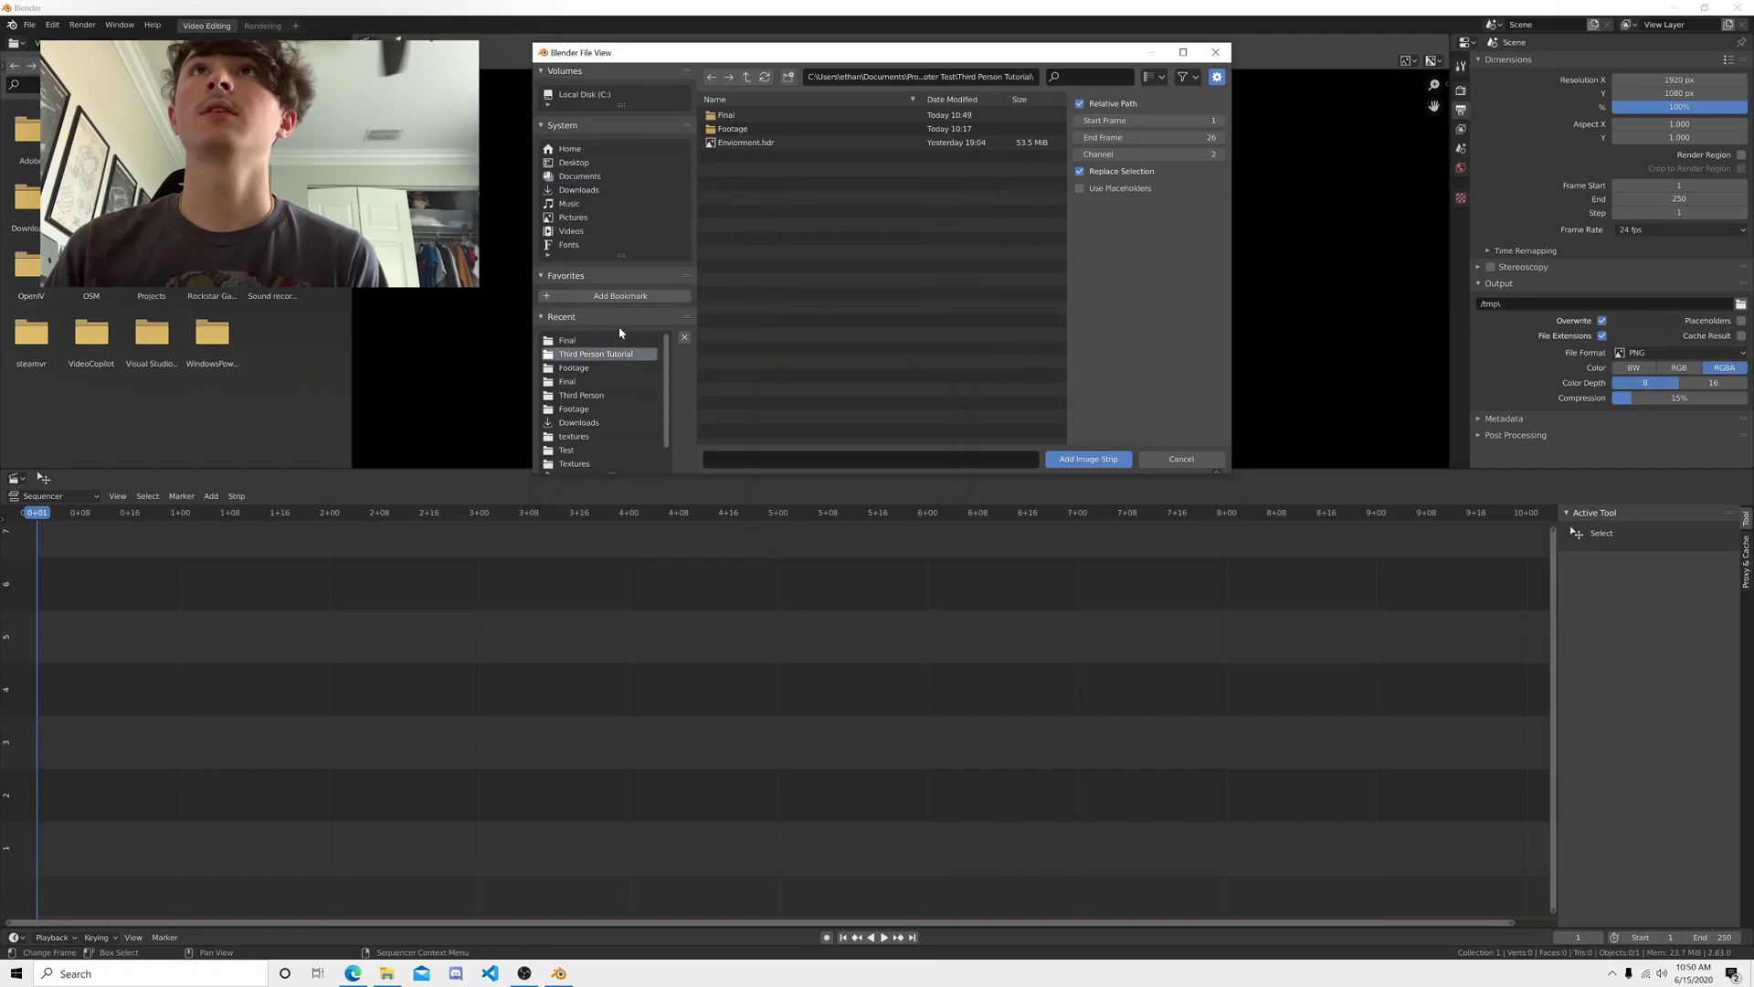
{"action": "double_click", "coordinate": [726, 115]}
{"action": "key", "text": "a"}
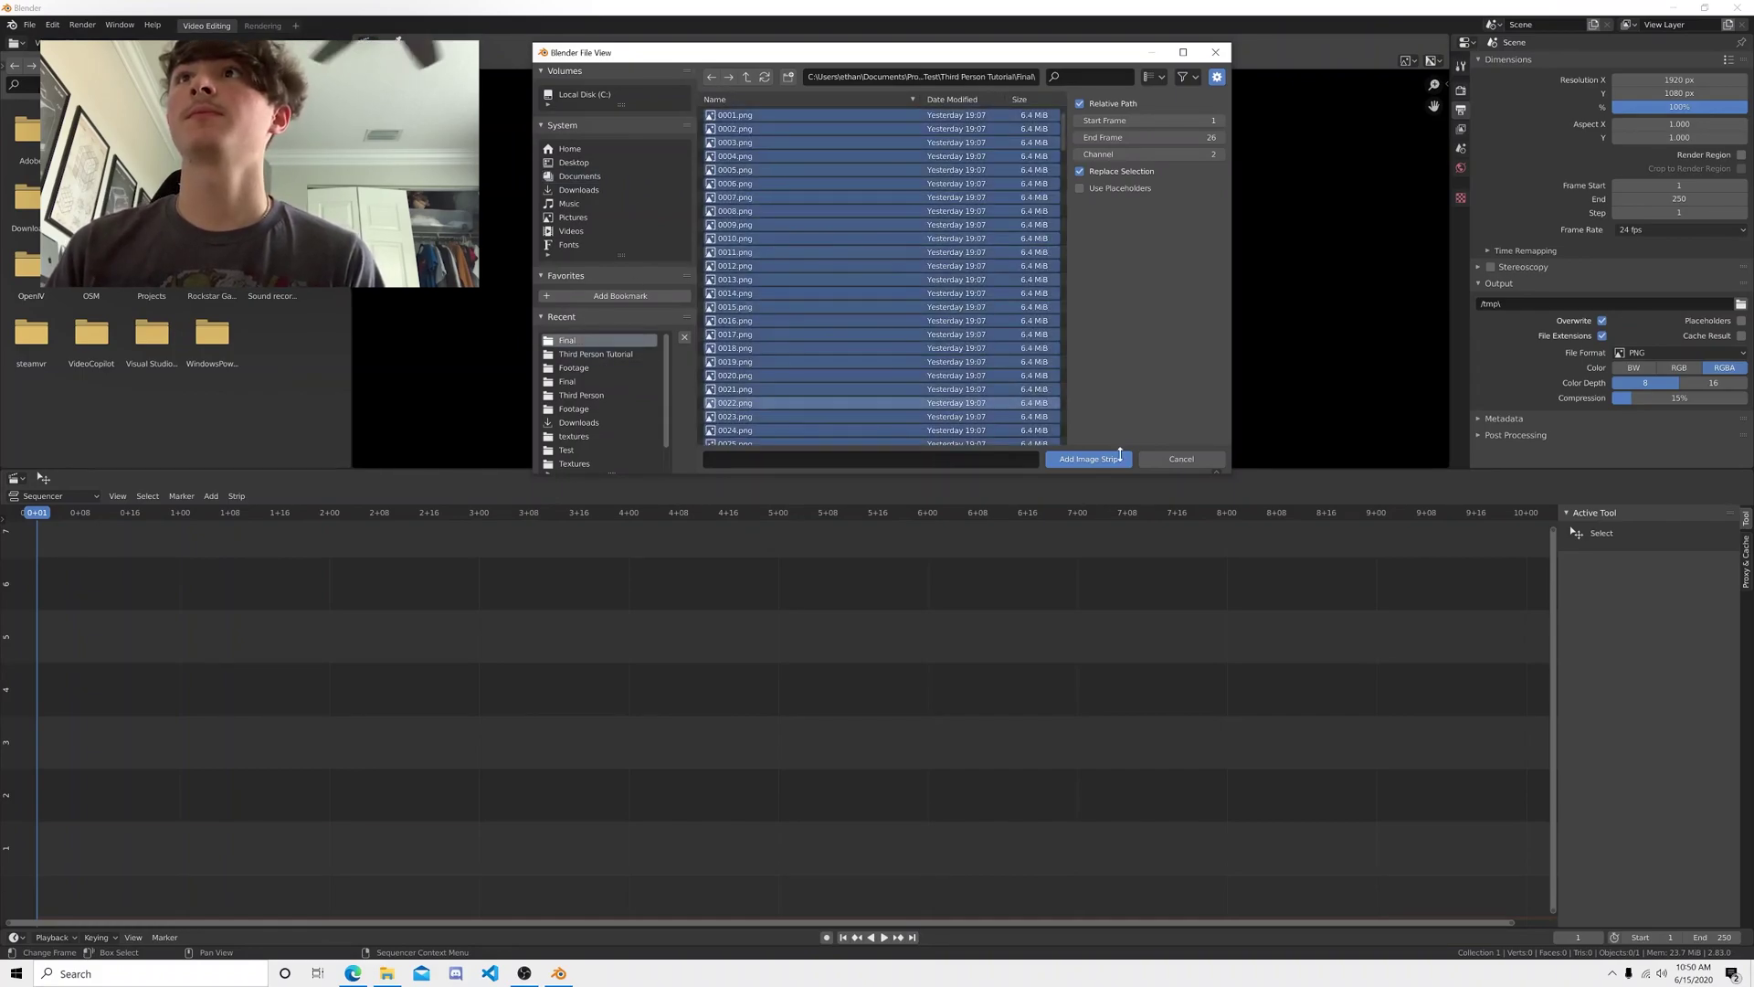
{"action": "left_click", "coordinate": [1087, 459]}
- Set the vertical output resolution to 872 px and the end frame to 219
{"action": "left_click", "coordinate": [1679, 92]}
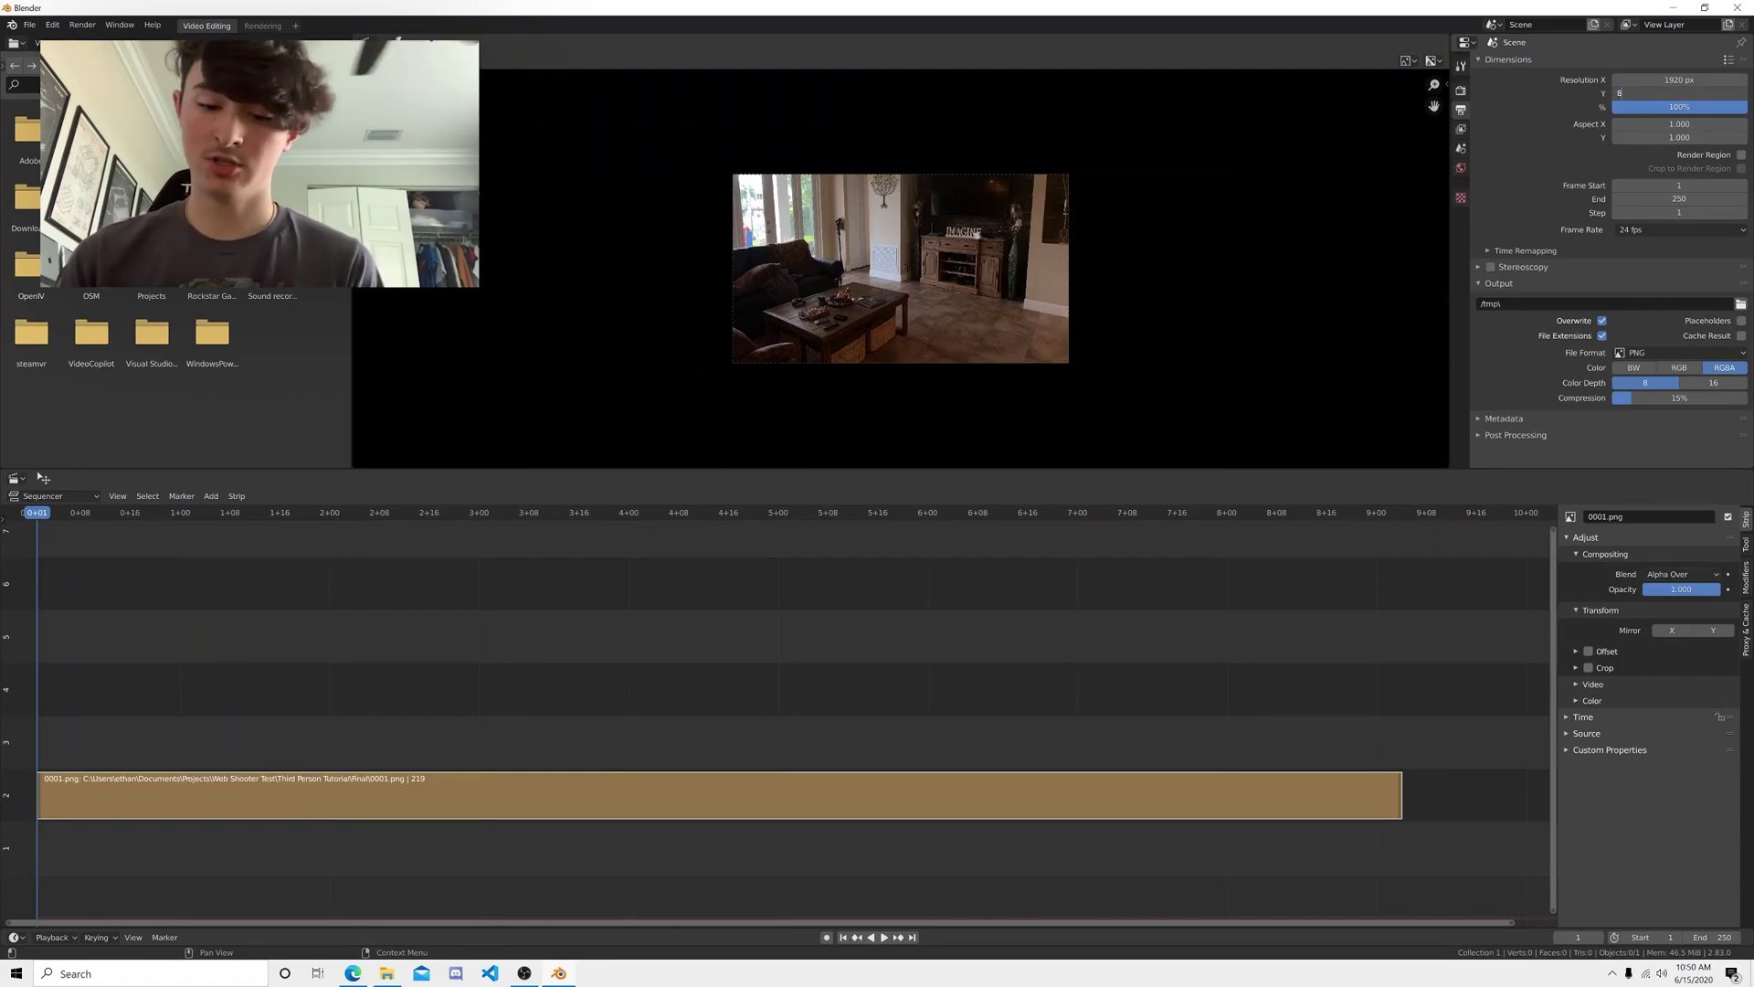
{"action": "key", "text": "Return"}
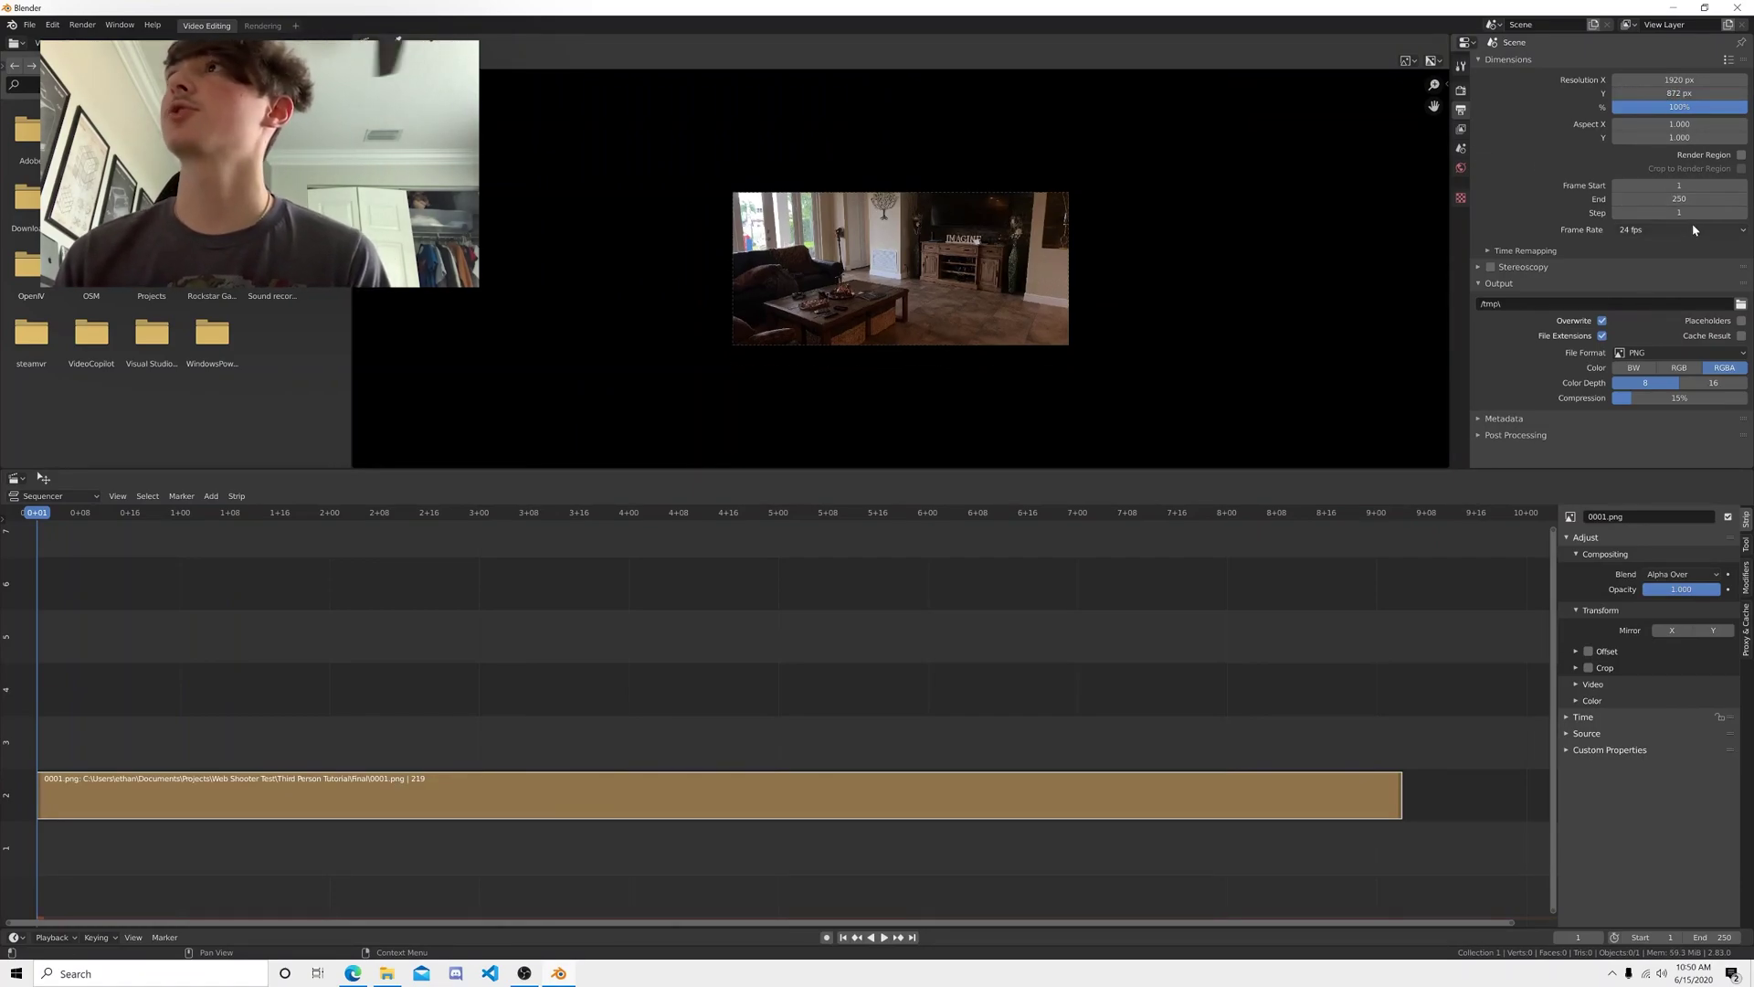
{"action": "mouse_move", "coordinate": [1696, 200]}
{"action": "left_mouse_down"}
{"action": "mouse_move", "coordinate": [1636, 200]}
{"action": "mouse_move", "coordinate": [1659, 200]}
{"action": "left_mouse_up"}
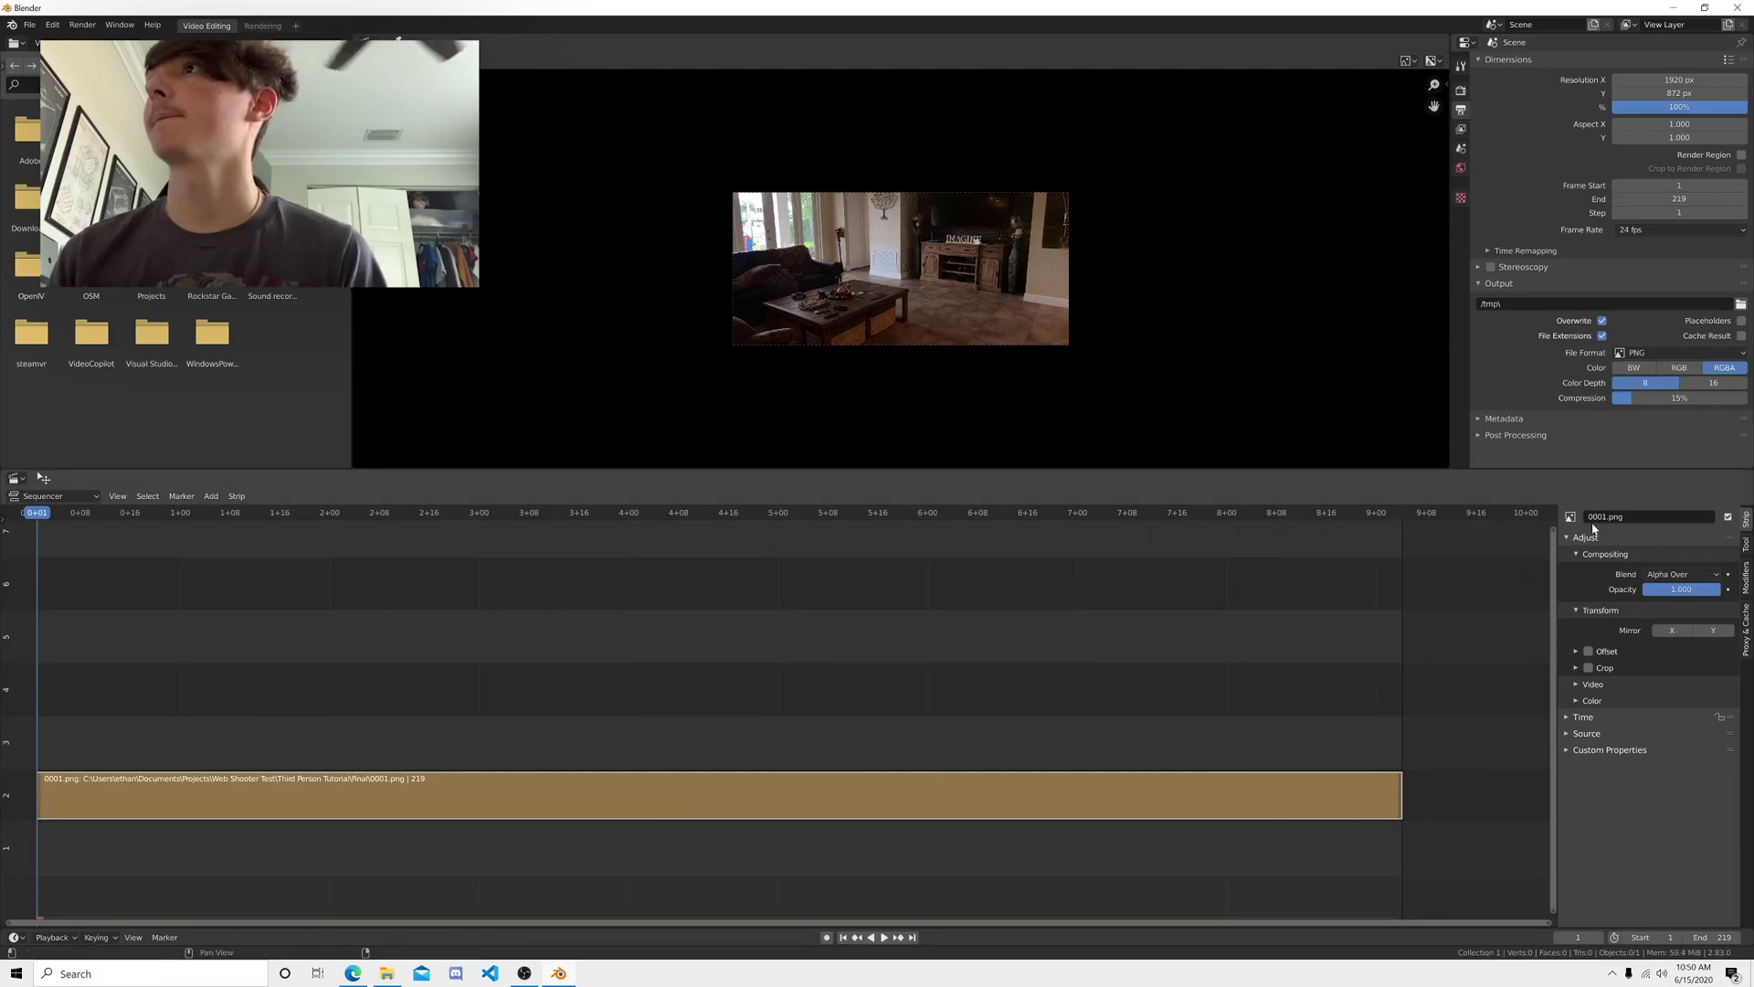
- Play the image sequence in the preview, replaying from about 4+13 to examine the web shot, and scrub back to 2+11
{"action": "scroll", "coordinate": [931, 341], "scroll_direction": "up", "scroll_amount": 3}
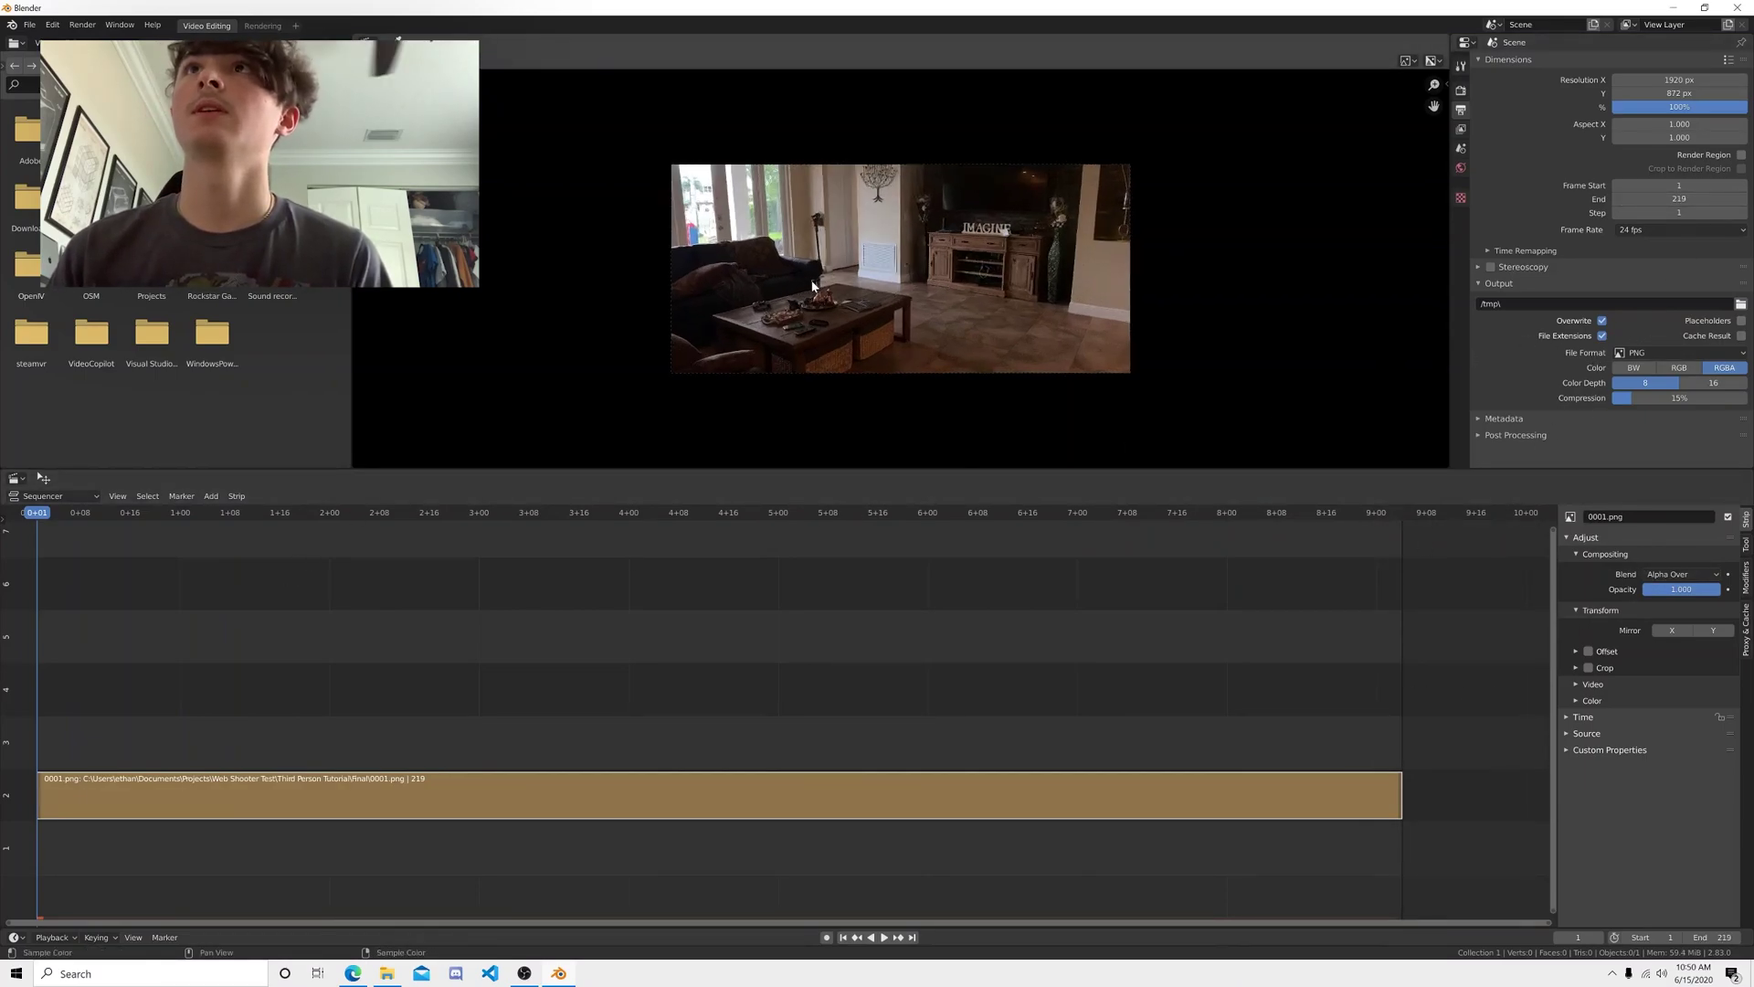
{"action": "key", "text": "space"}
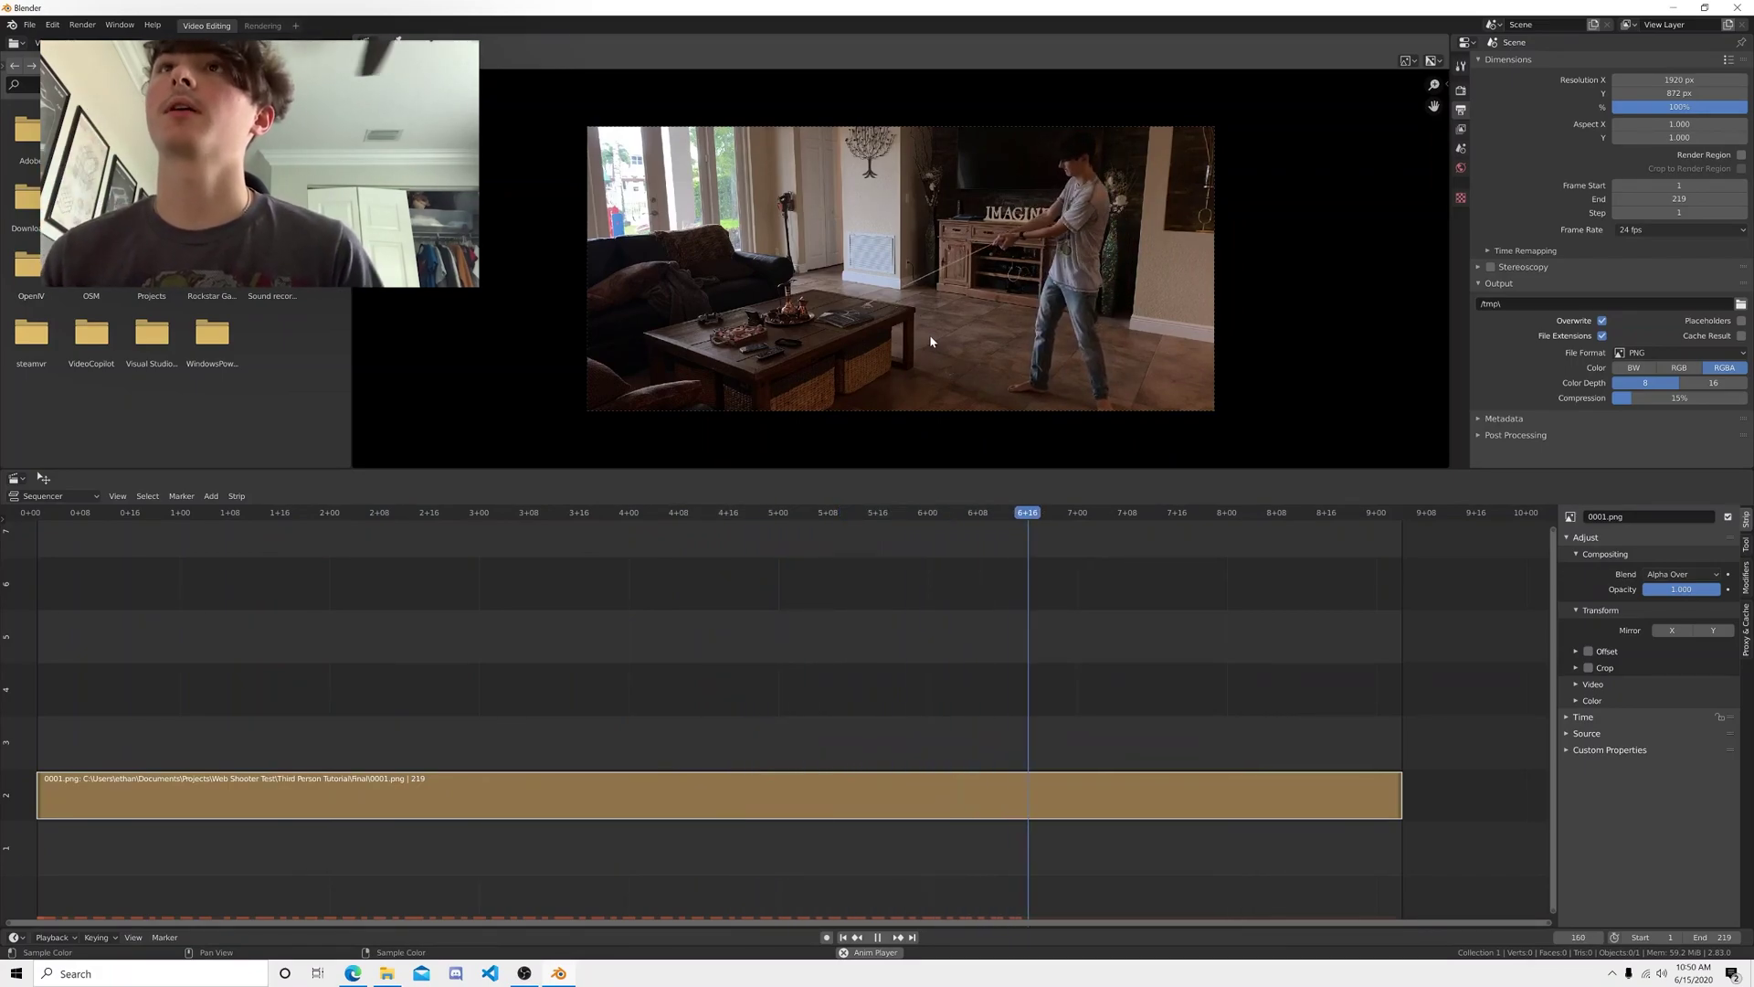
{"action": "key", "text": "space"}
{"action": "left_click_drag", "start_coordinate": [946, 522], "coordinate": [728, 517]}
{"action": "mouse_move", "coordinate": [729, 516]}
{"action": "left_mouse_down"}
{"action": "mouse_move", "coordinate": [713, 516]}
{"action": "mouse_move", "coordinate": [760, 518]}
{"action": "mouse_move", "coordinate": [710, 516]}
{"action": "left_mouse_up"}
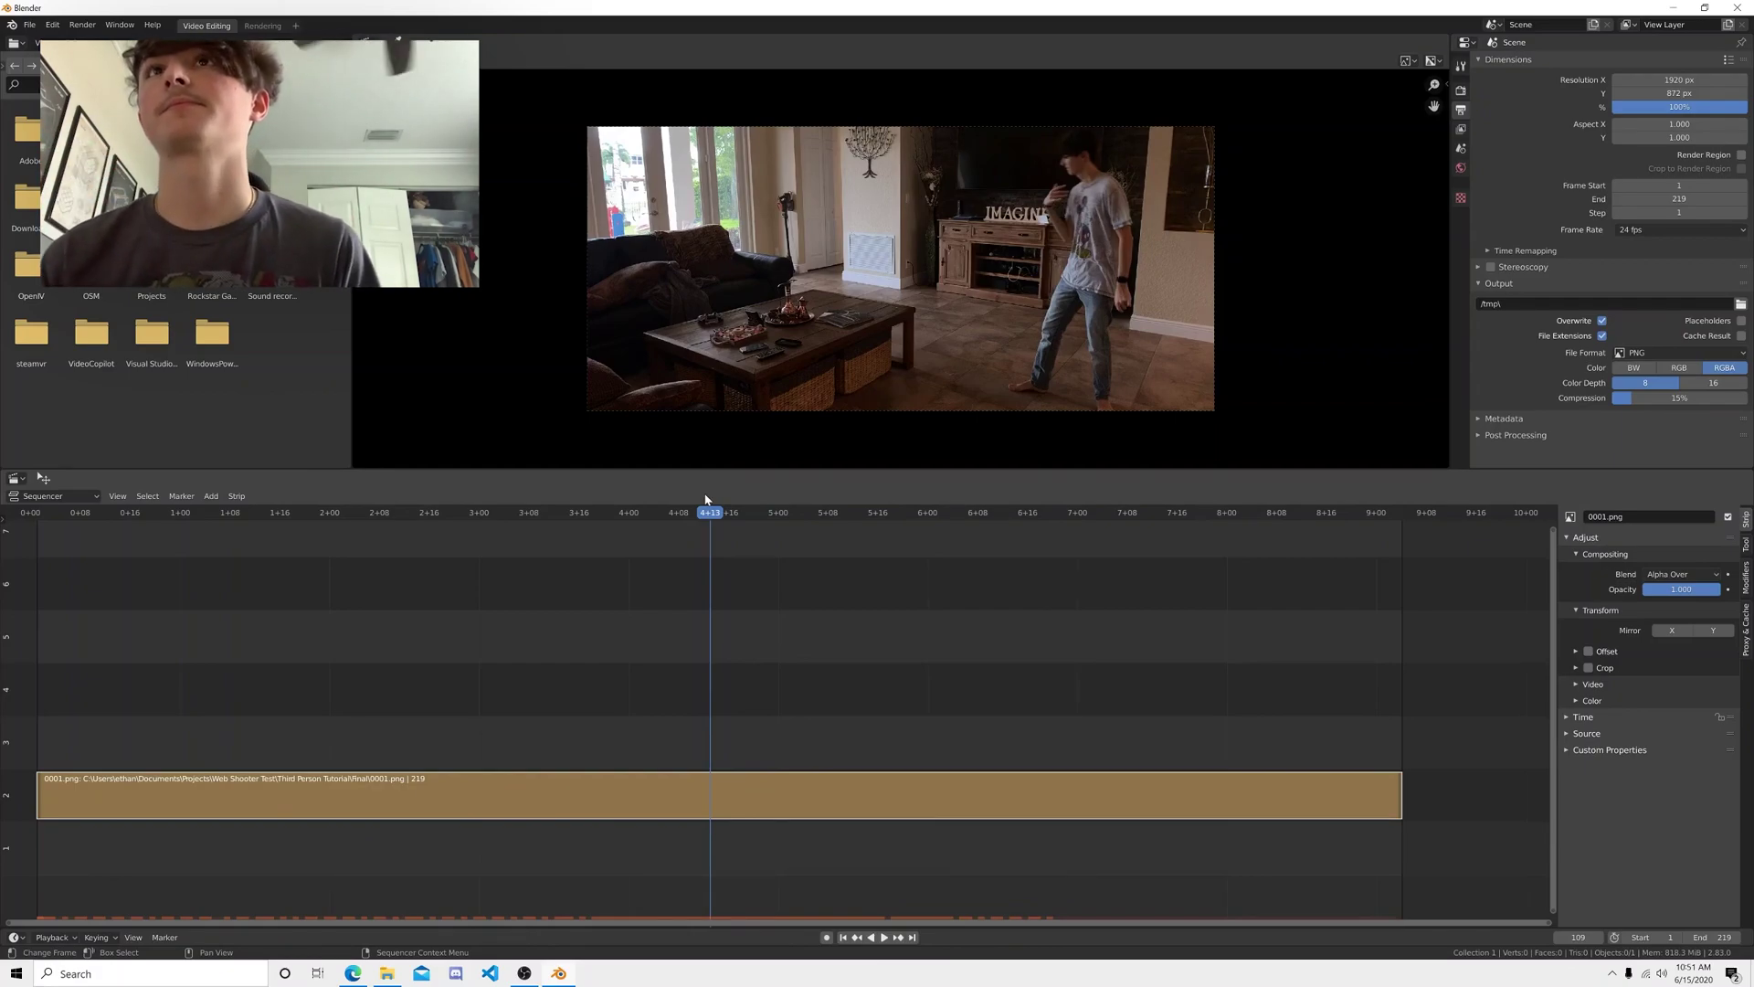
{"action": "key", "text": "space"}
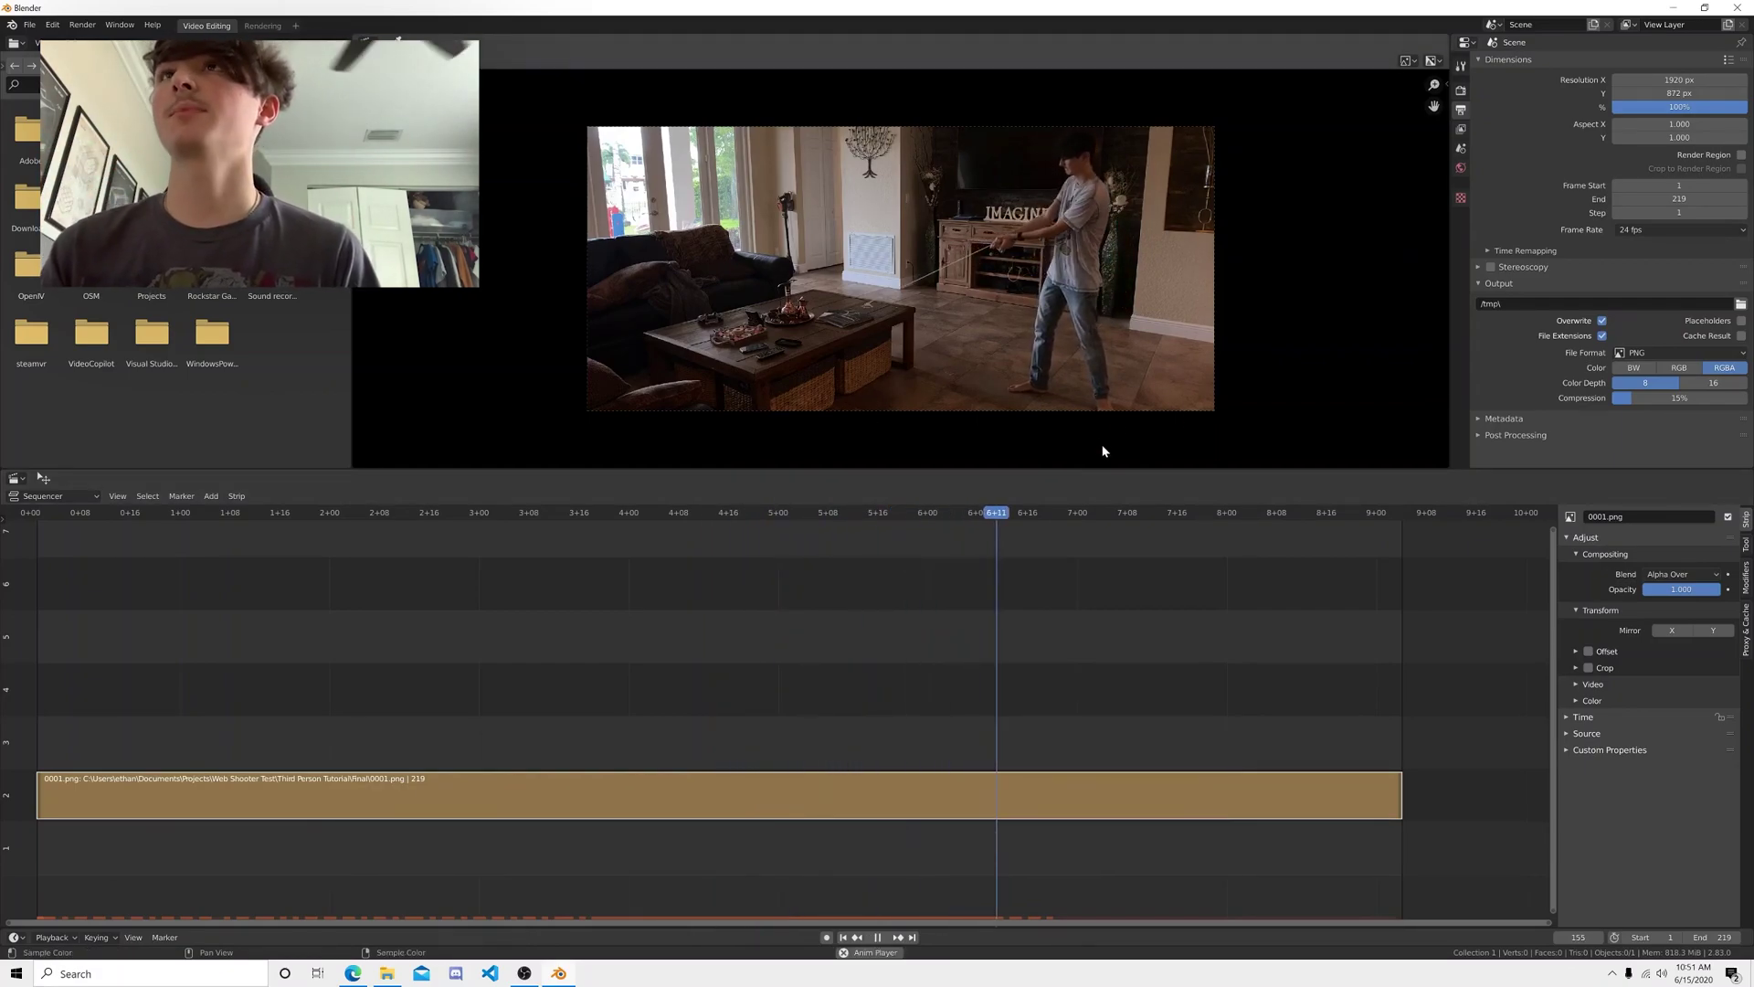
{"action": "key", "text": "space"}
{"action": "scroll", "coordinate": [1034, 325], "scroll_direction": "up", "scroll_amount": 1}
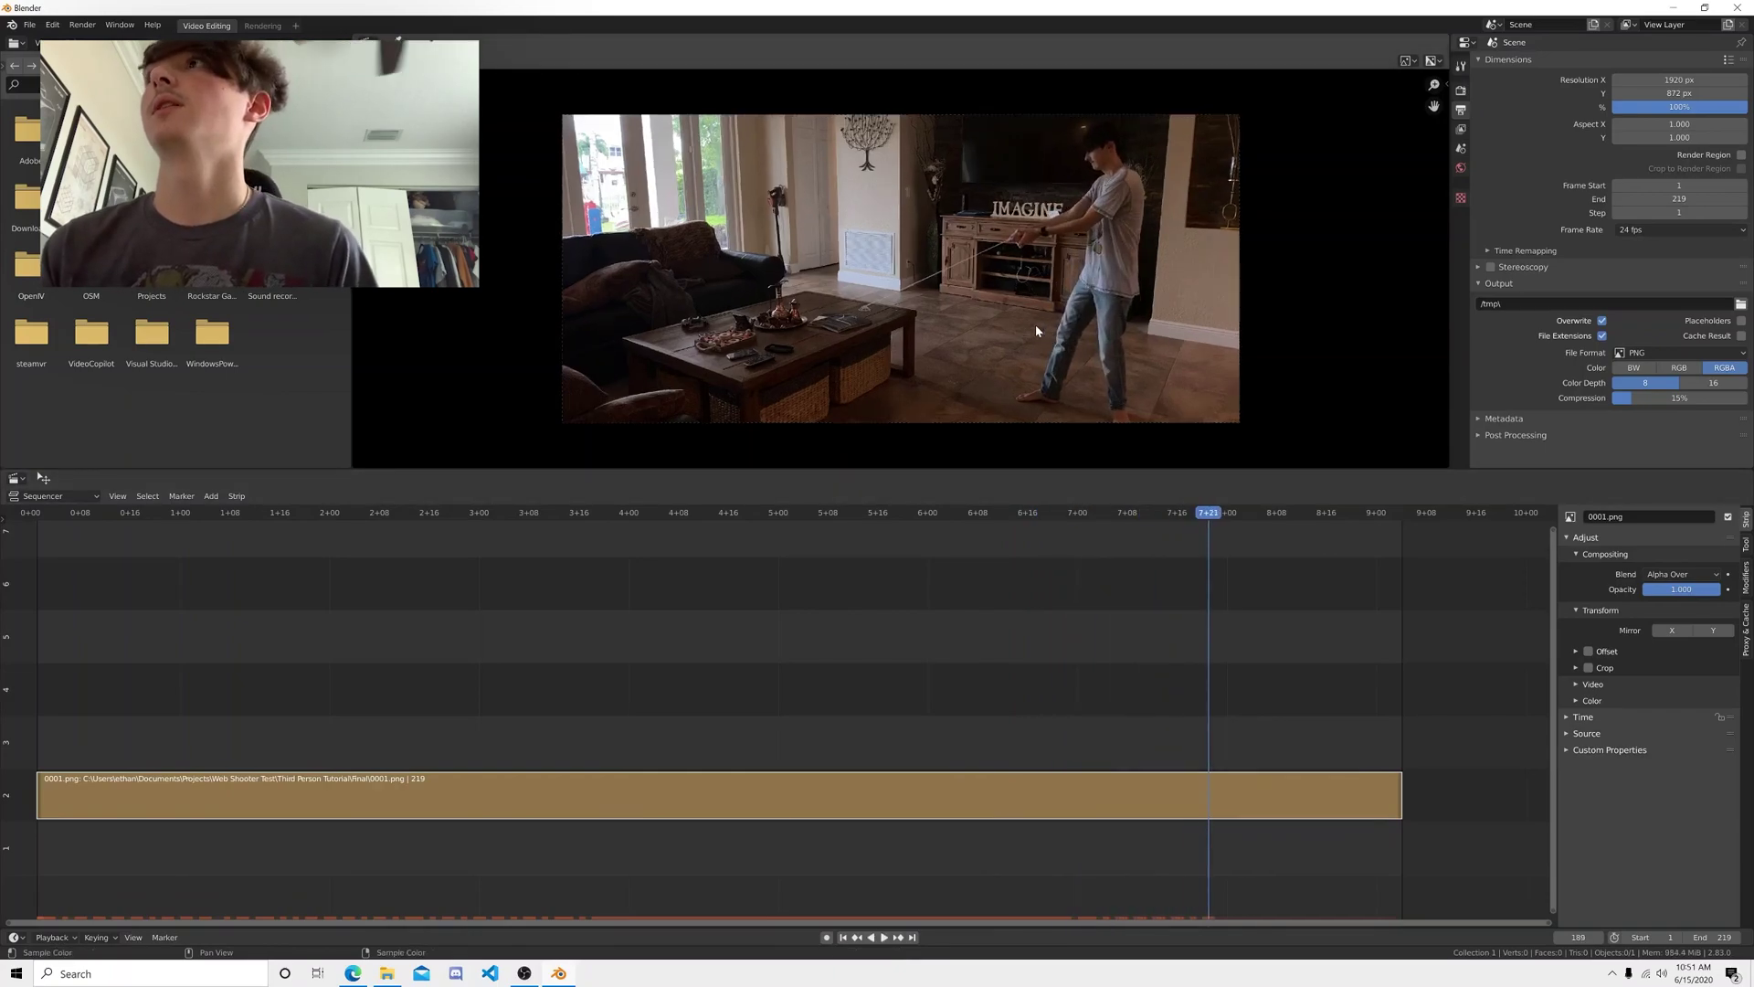
{"action": "scroll", "coordinate": [1035, 325], "scroll_direction": "up", "scroll_amount": 1}
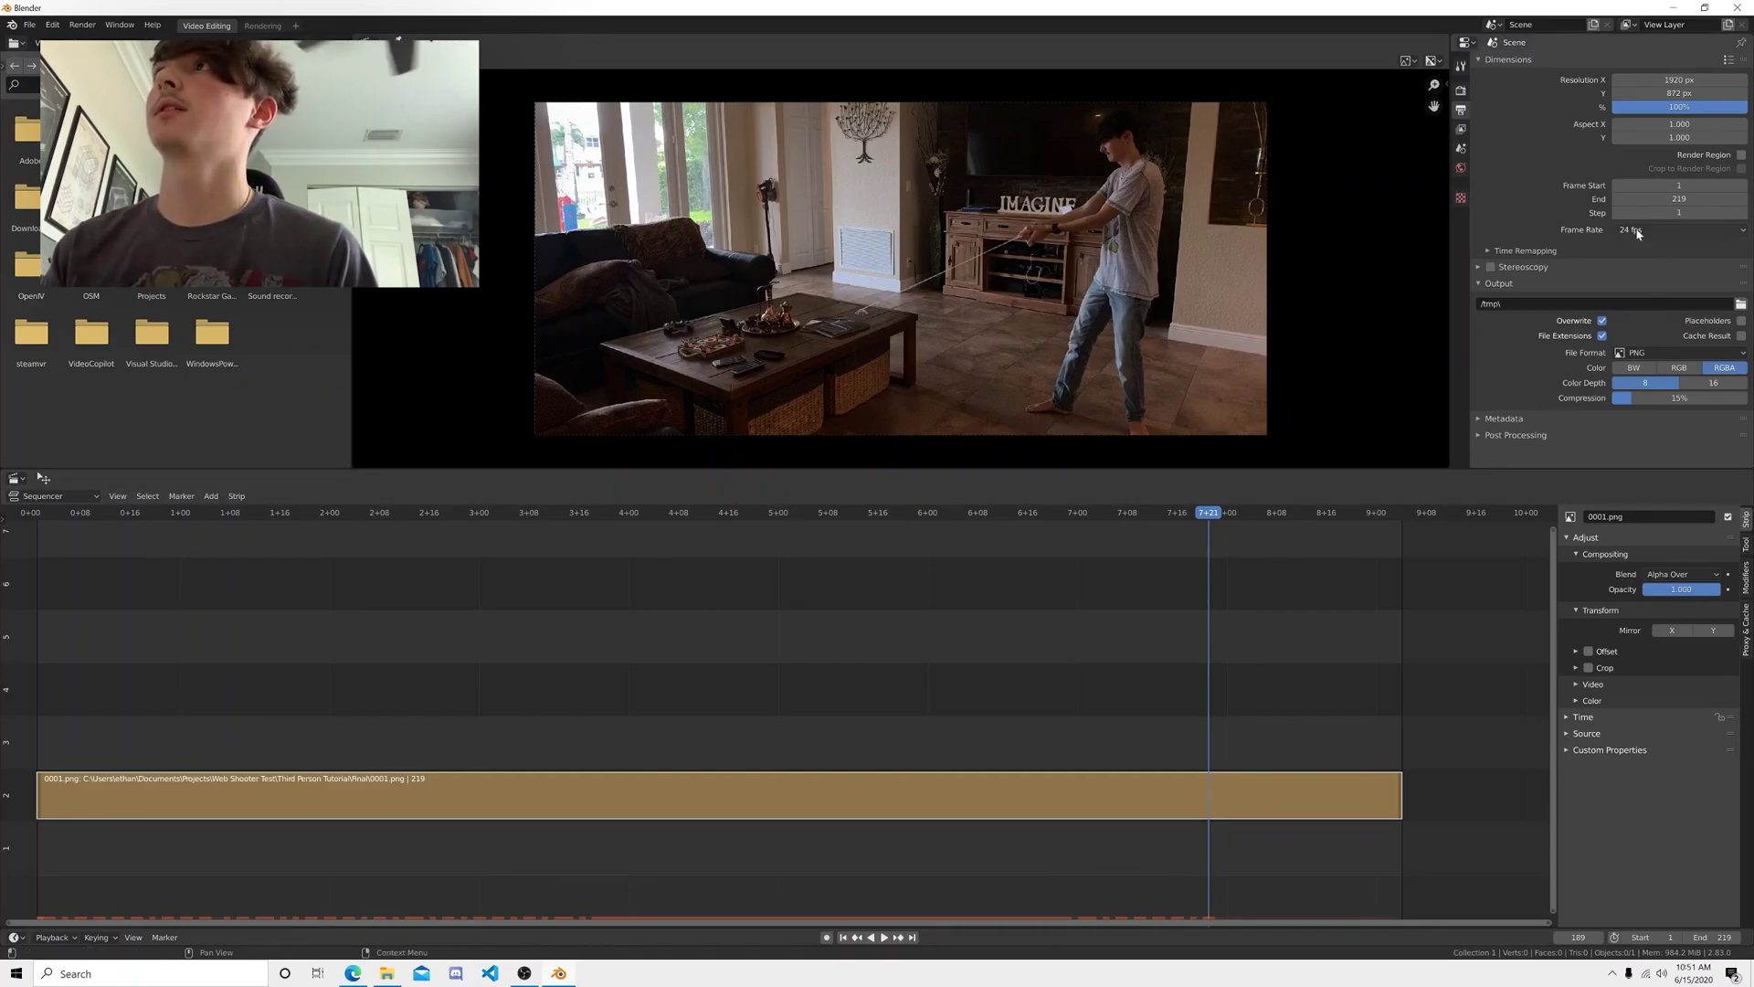
{"action": "left_click_drag", "start_coordinate": [1130, 522], "coordinate": [402, 537]}
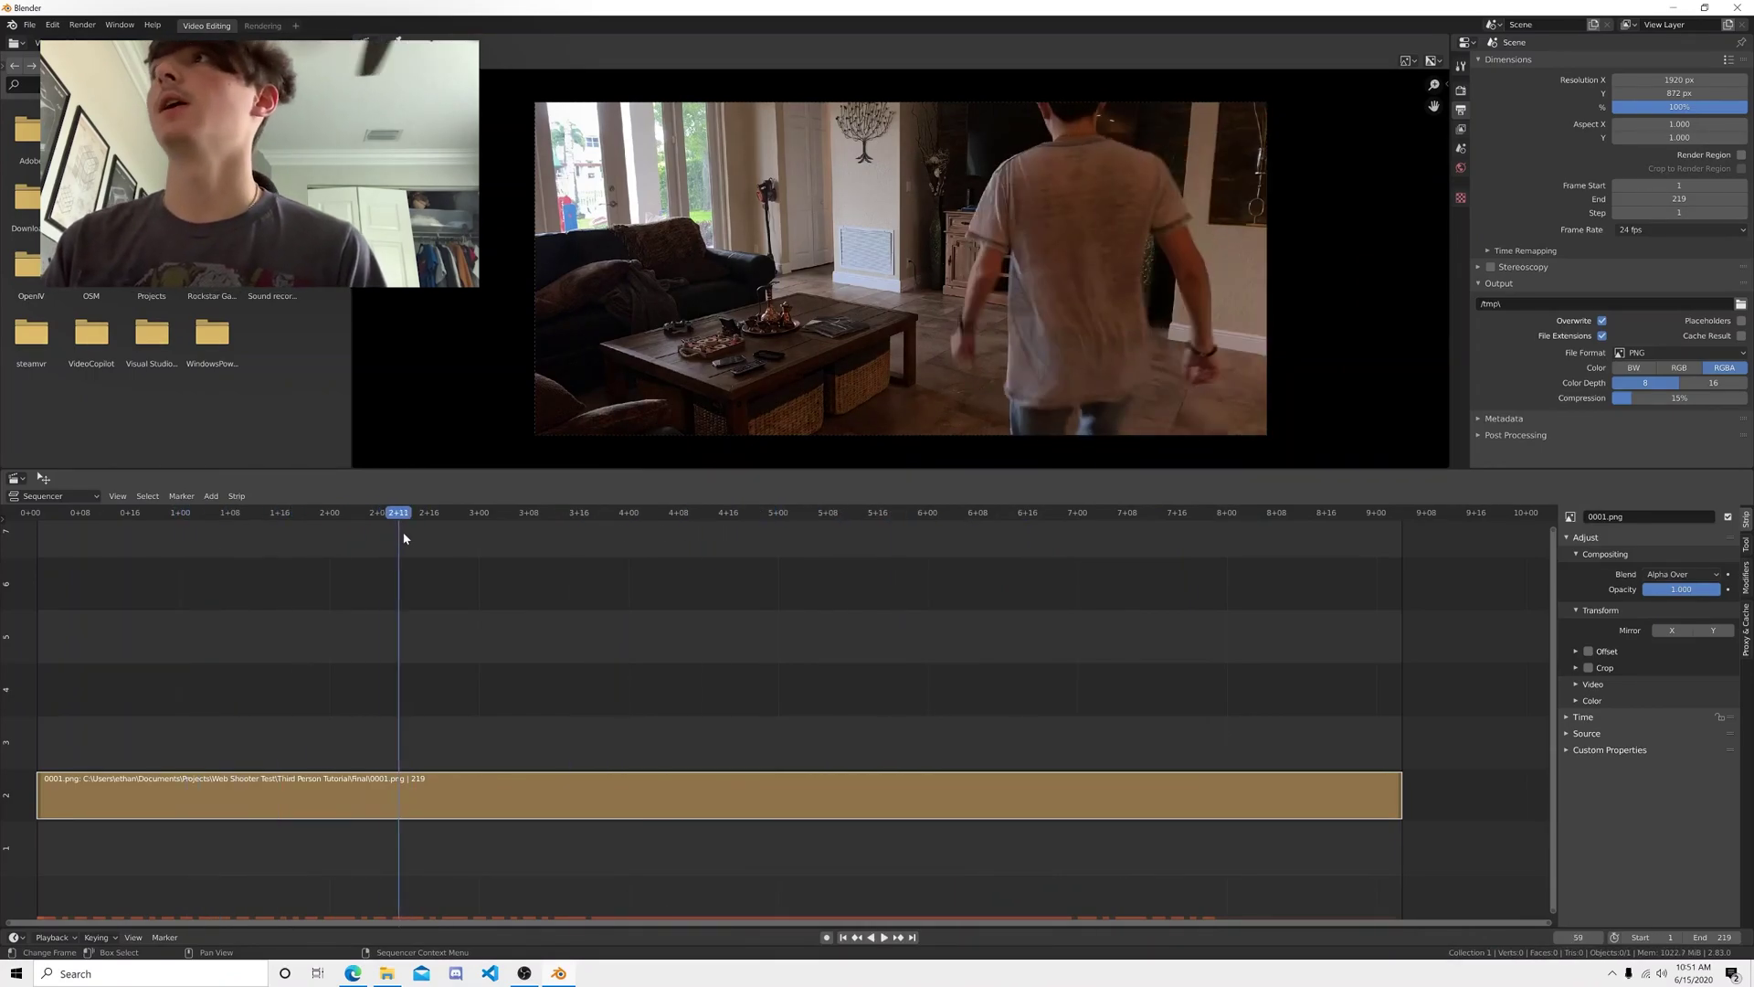
- Set the output file format to AVI JPEG and the output path to a file named video in the Final folder
{"action": "left_click", "coordinate": [1675, 354]}
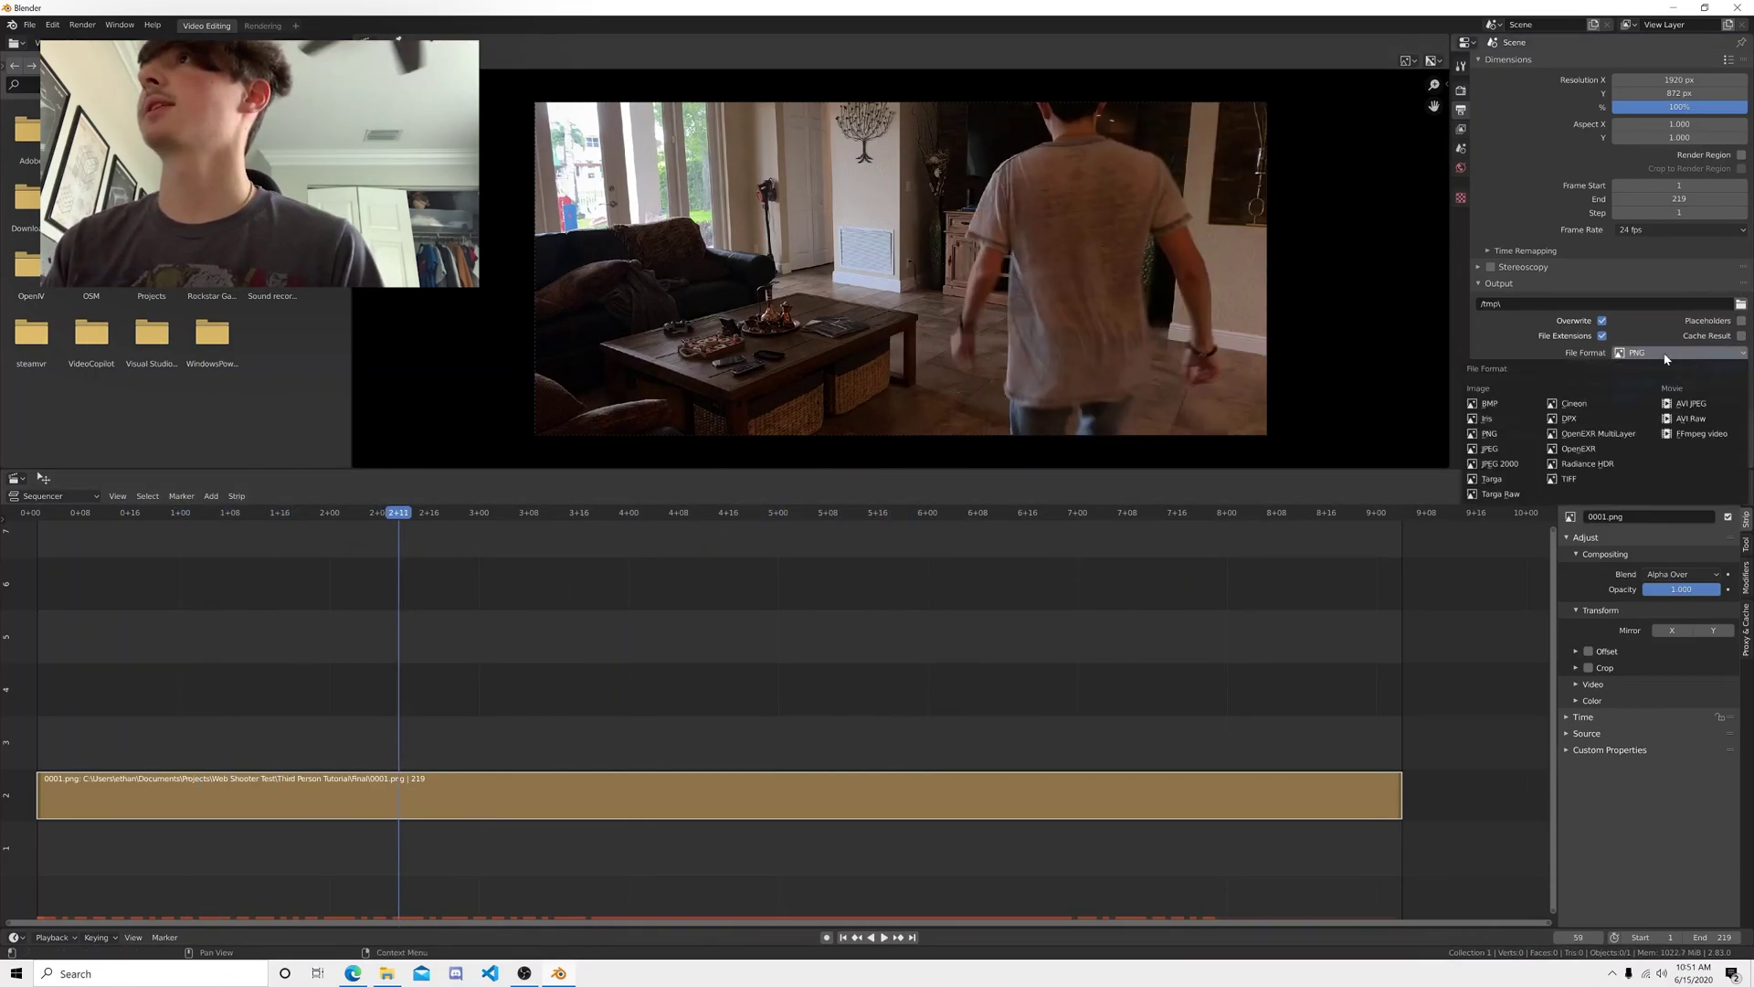
{"action": "left_click", "coordinate": [1691, 403]}
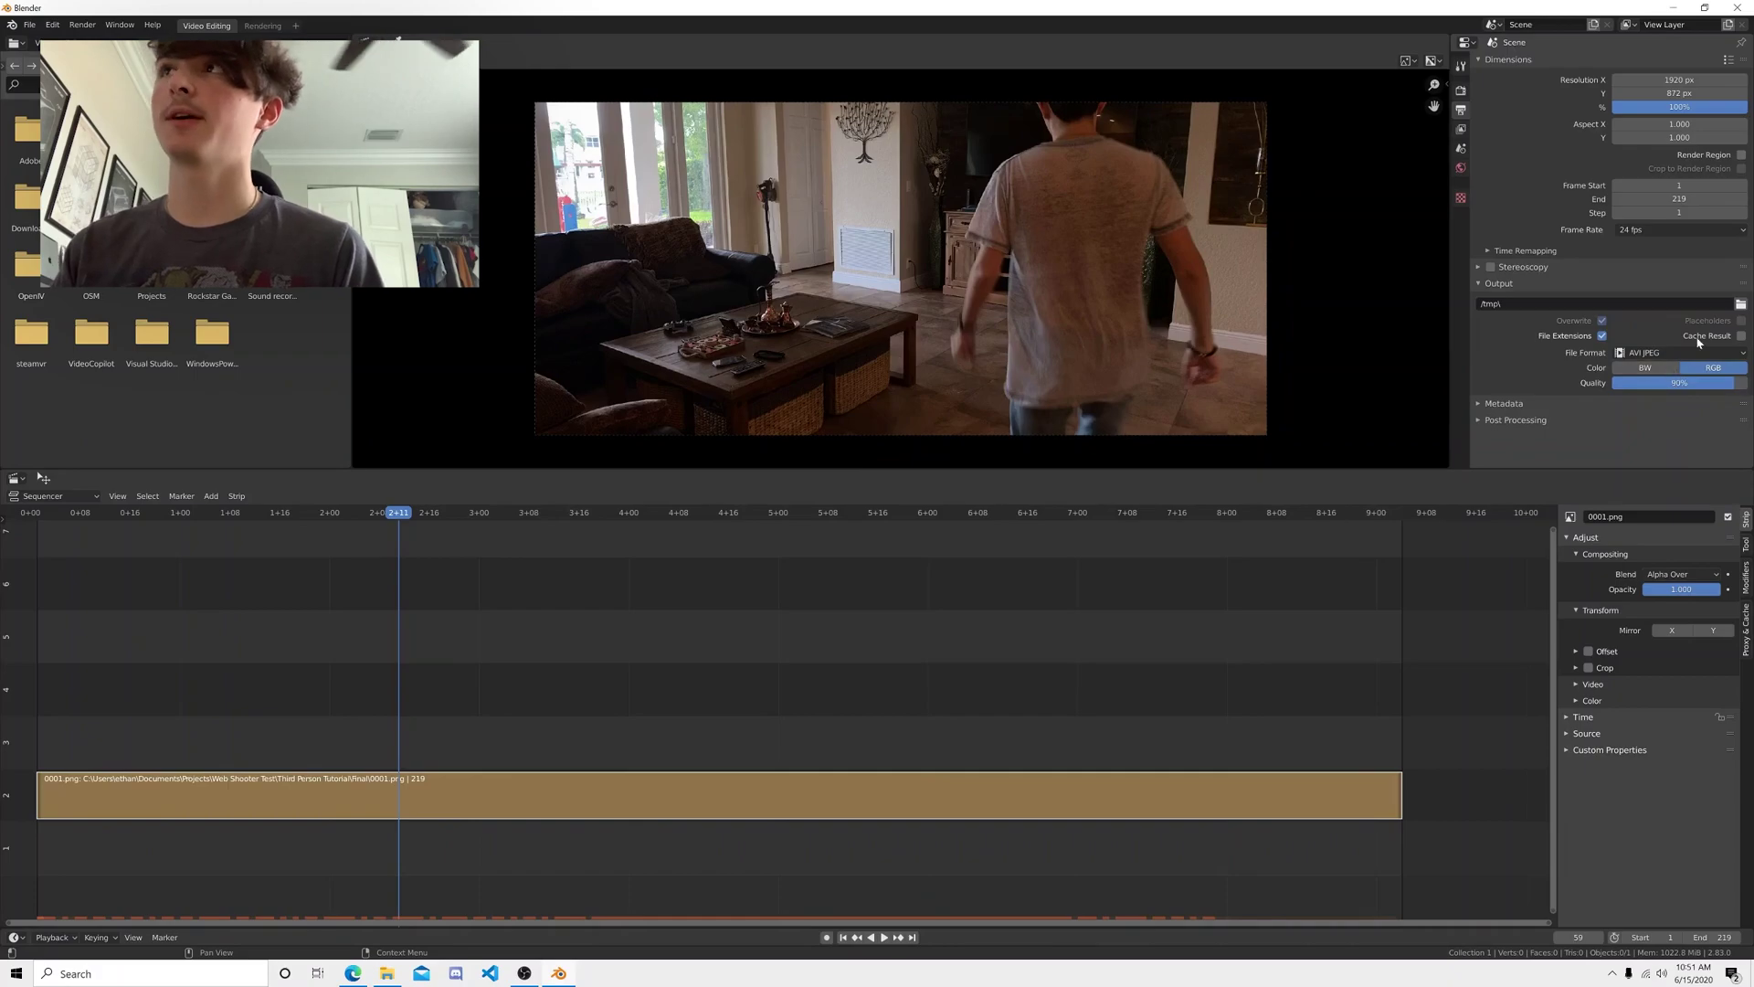
{"action": "left_click", "coordinate": [1741, 305]}
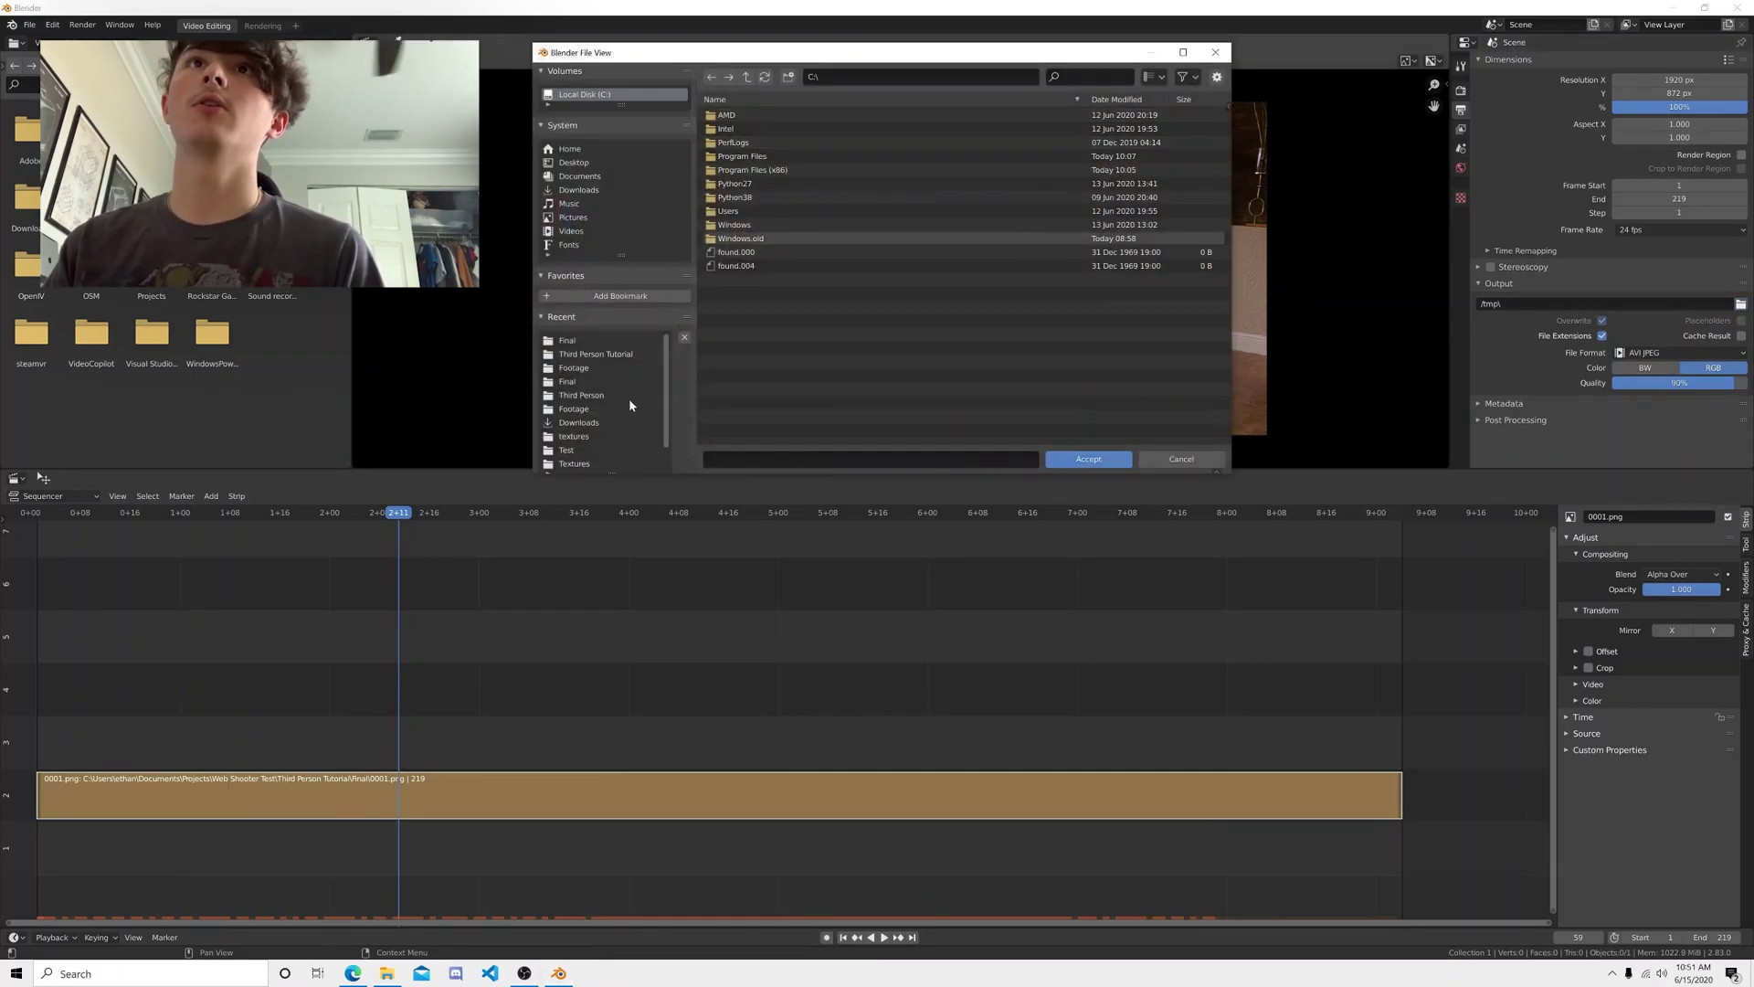
{"action": "left_click", "coordinate": [567, 340]}
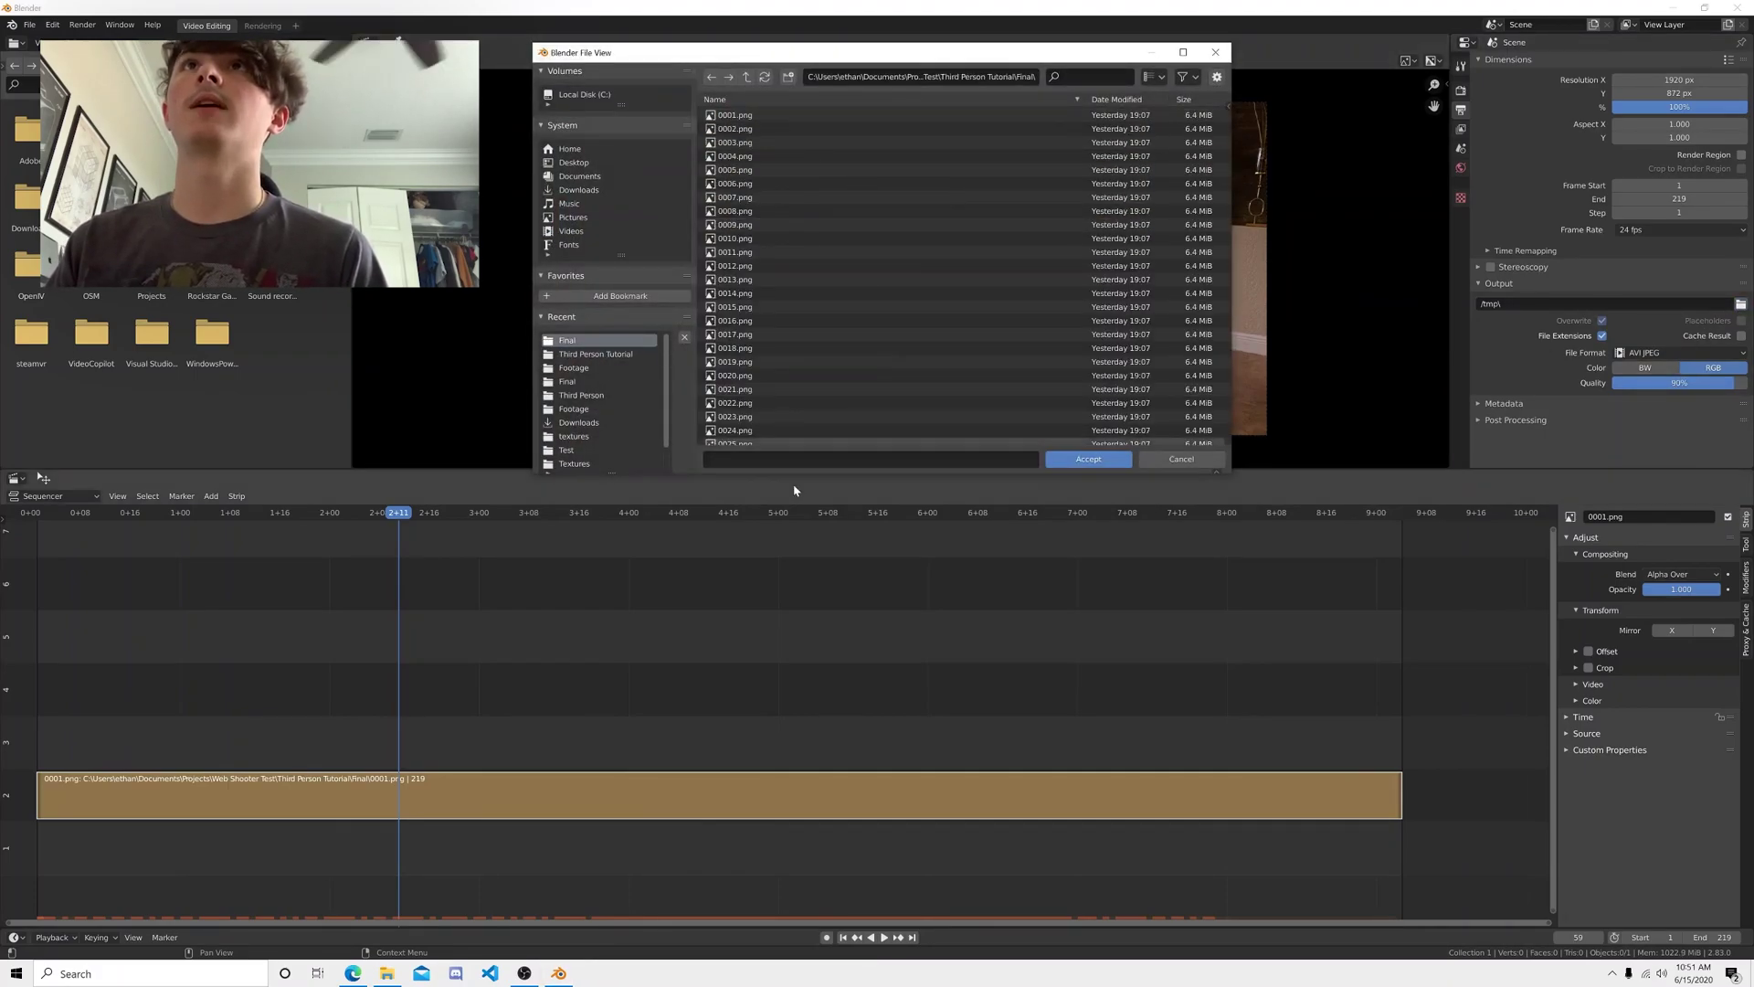
{"action": "left_click", "coordinate": [795, 460]}
{"action": "type", "text": "video"}
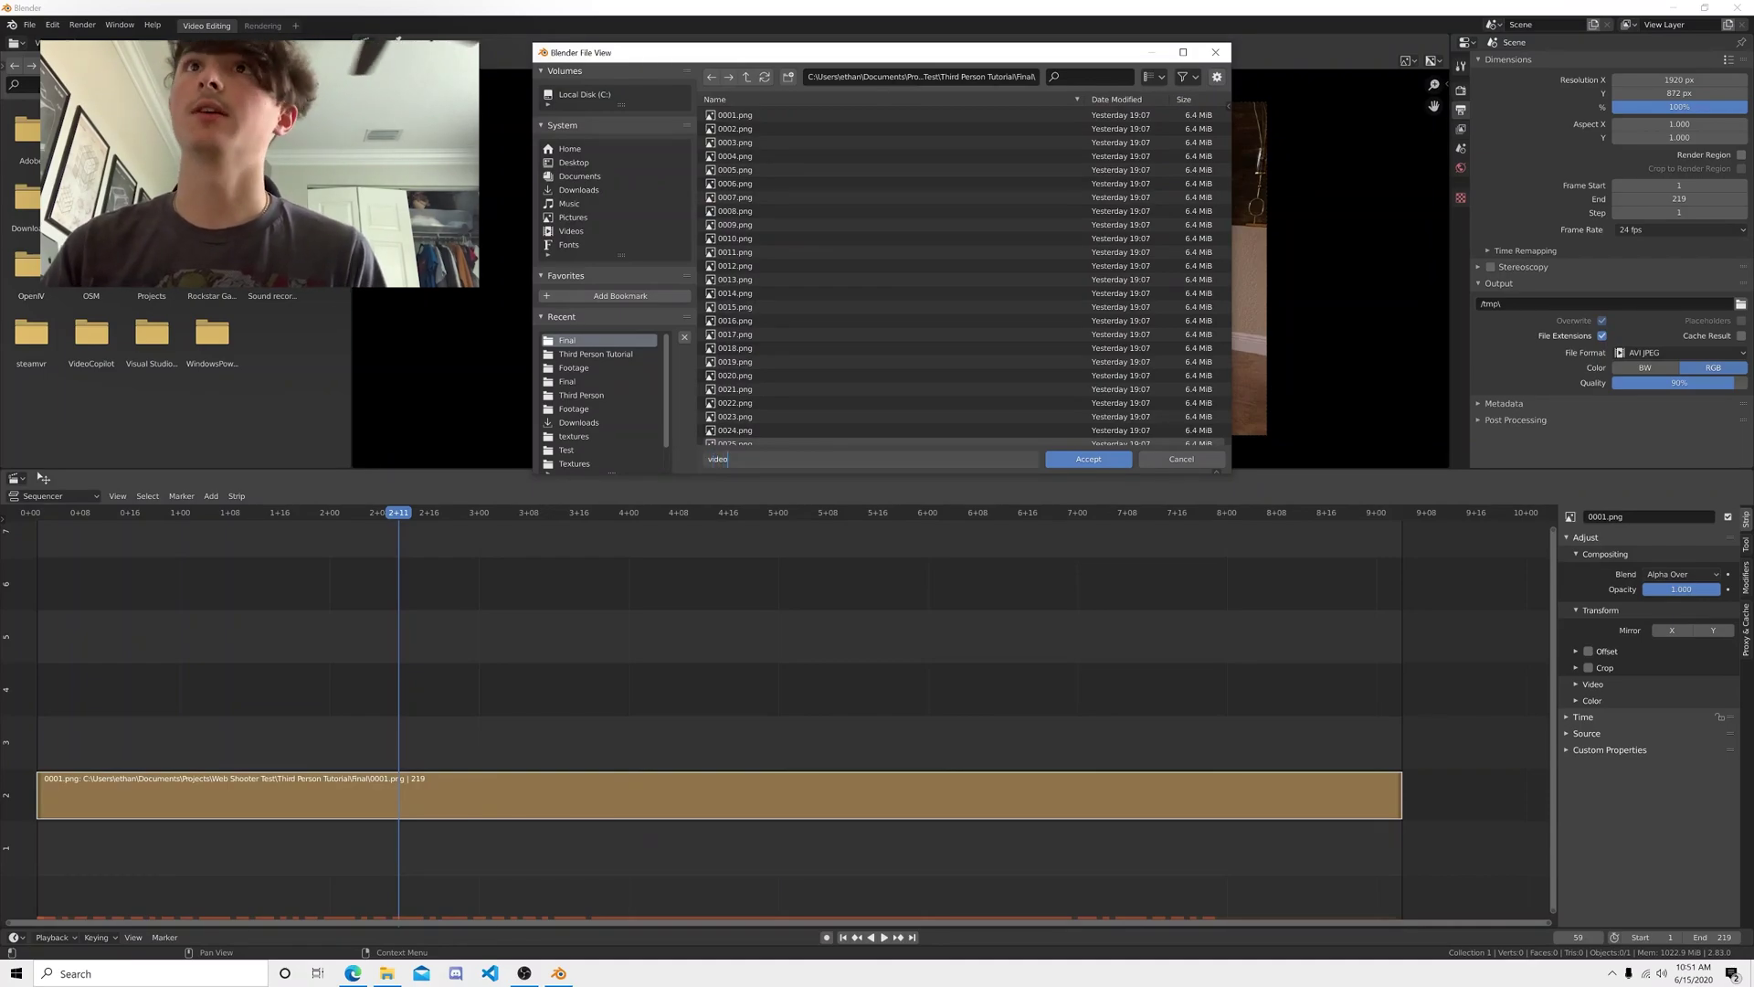
{"action": "left_click", "coordinate": [1092, 463]}
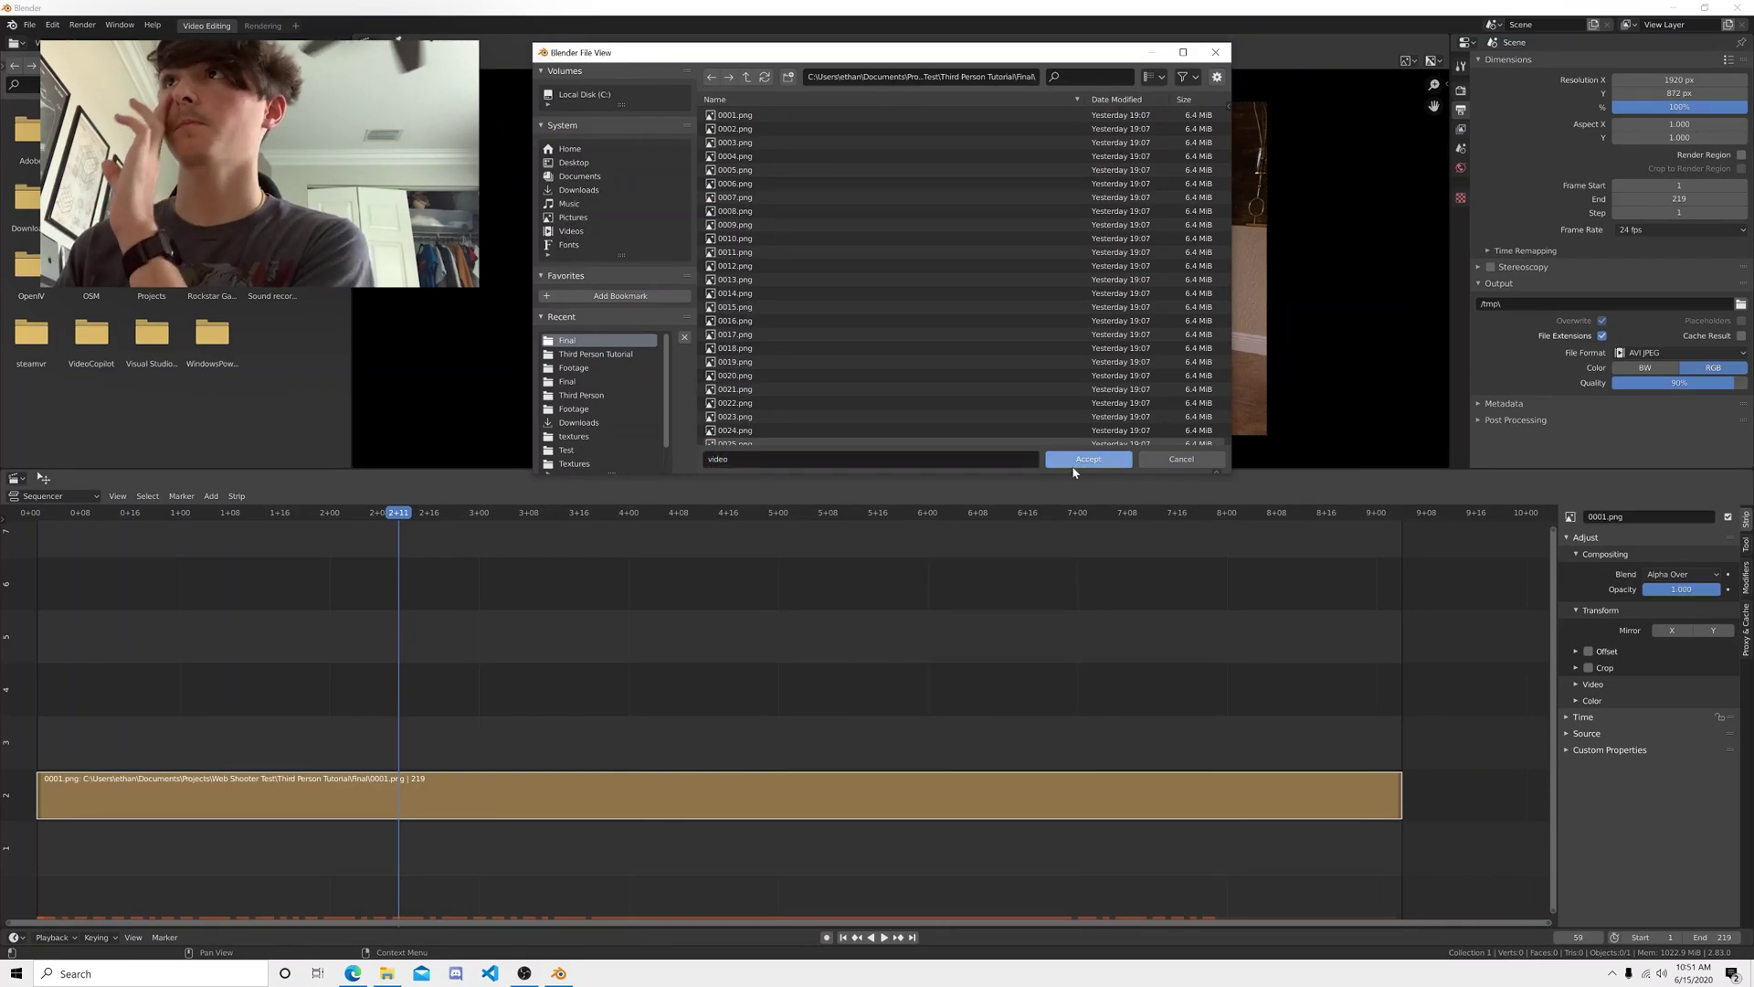
{"action": "left_click", "coordinate": [1078, 464]}
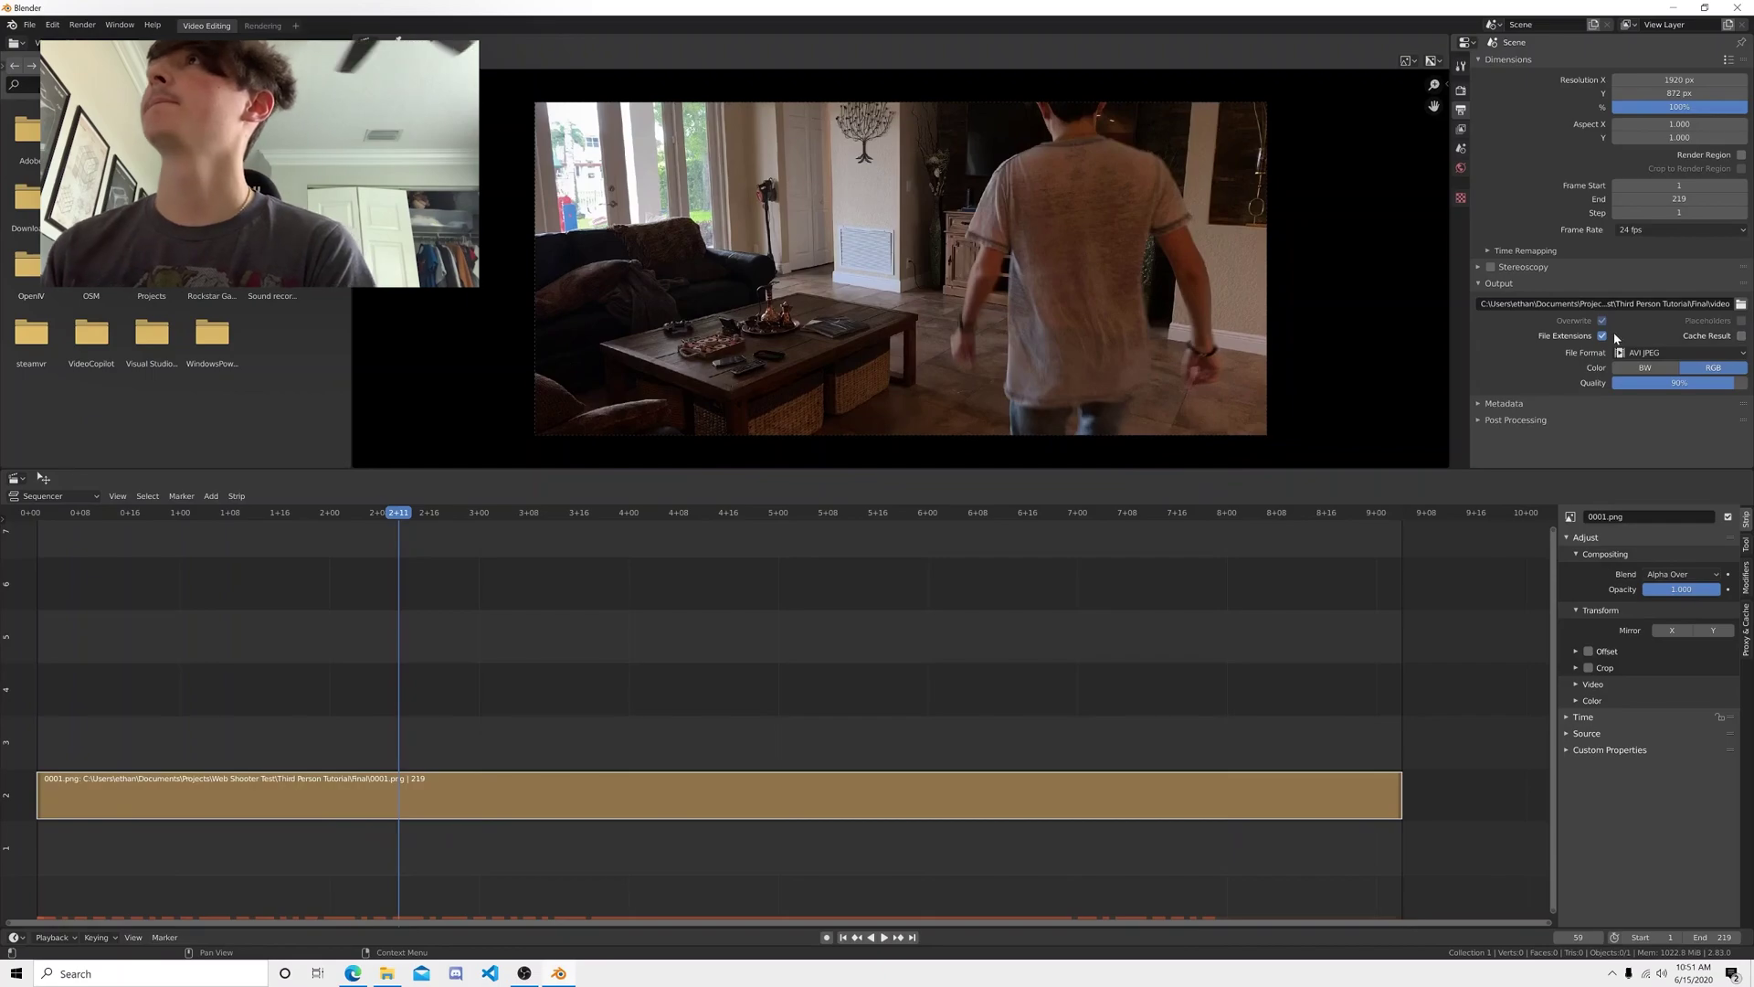
- Render the sequence as an animation and close Blender without saving the editing file
{"action": "left_click", "coordinate": [82, 25]}
{"action": "left_click", "coordinate": [105, 60]}
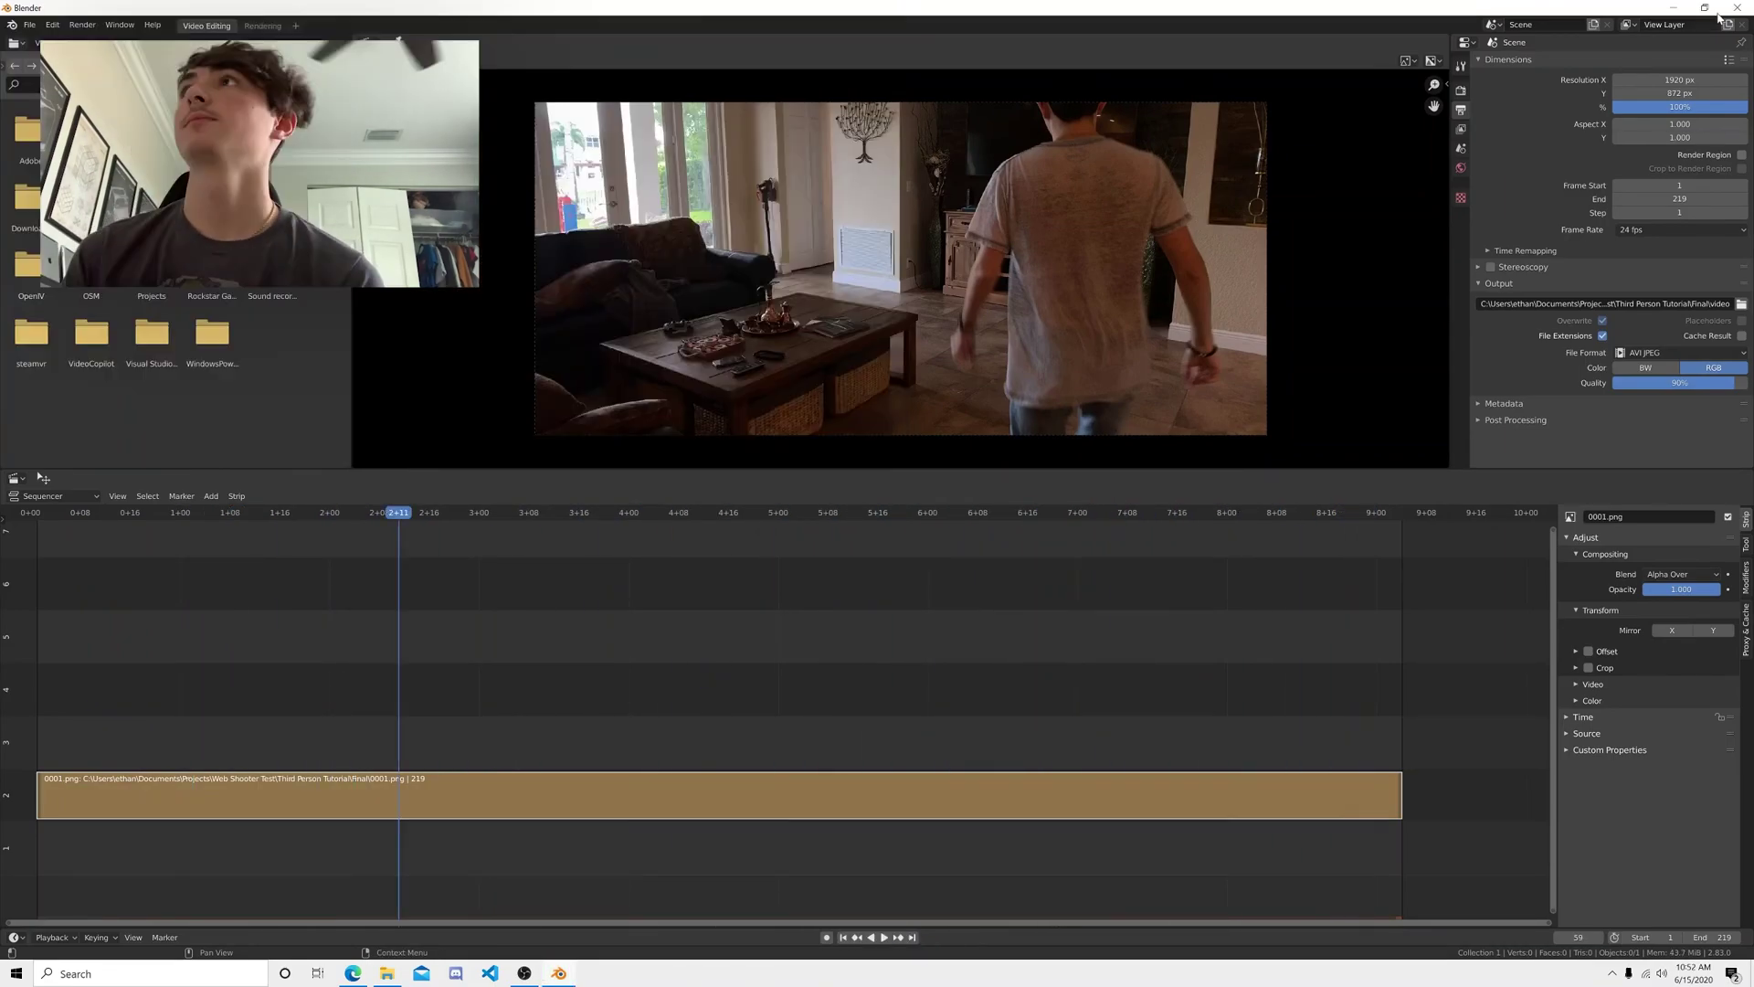
{"action": "left_click", "coordinate": [1738, 7]}
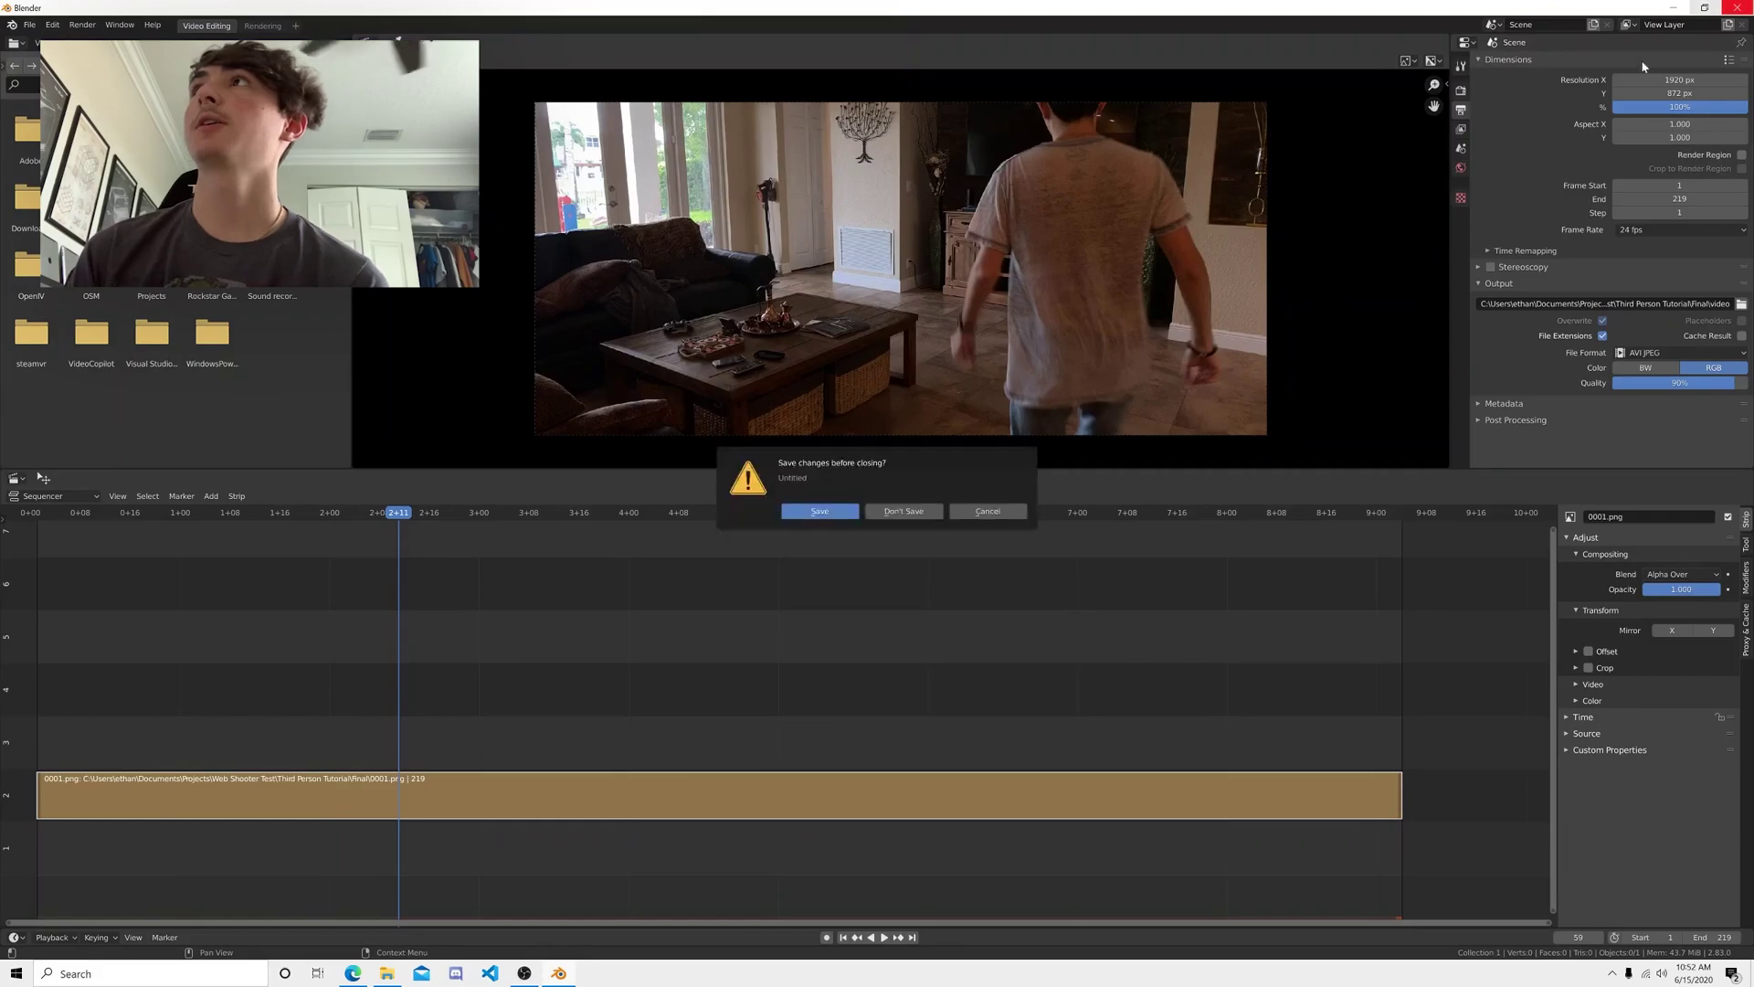
{"action": "left_click", "coordinate": [897, 512]}
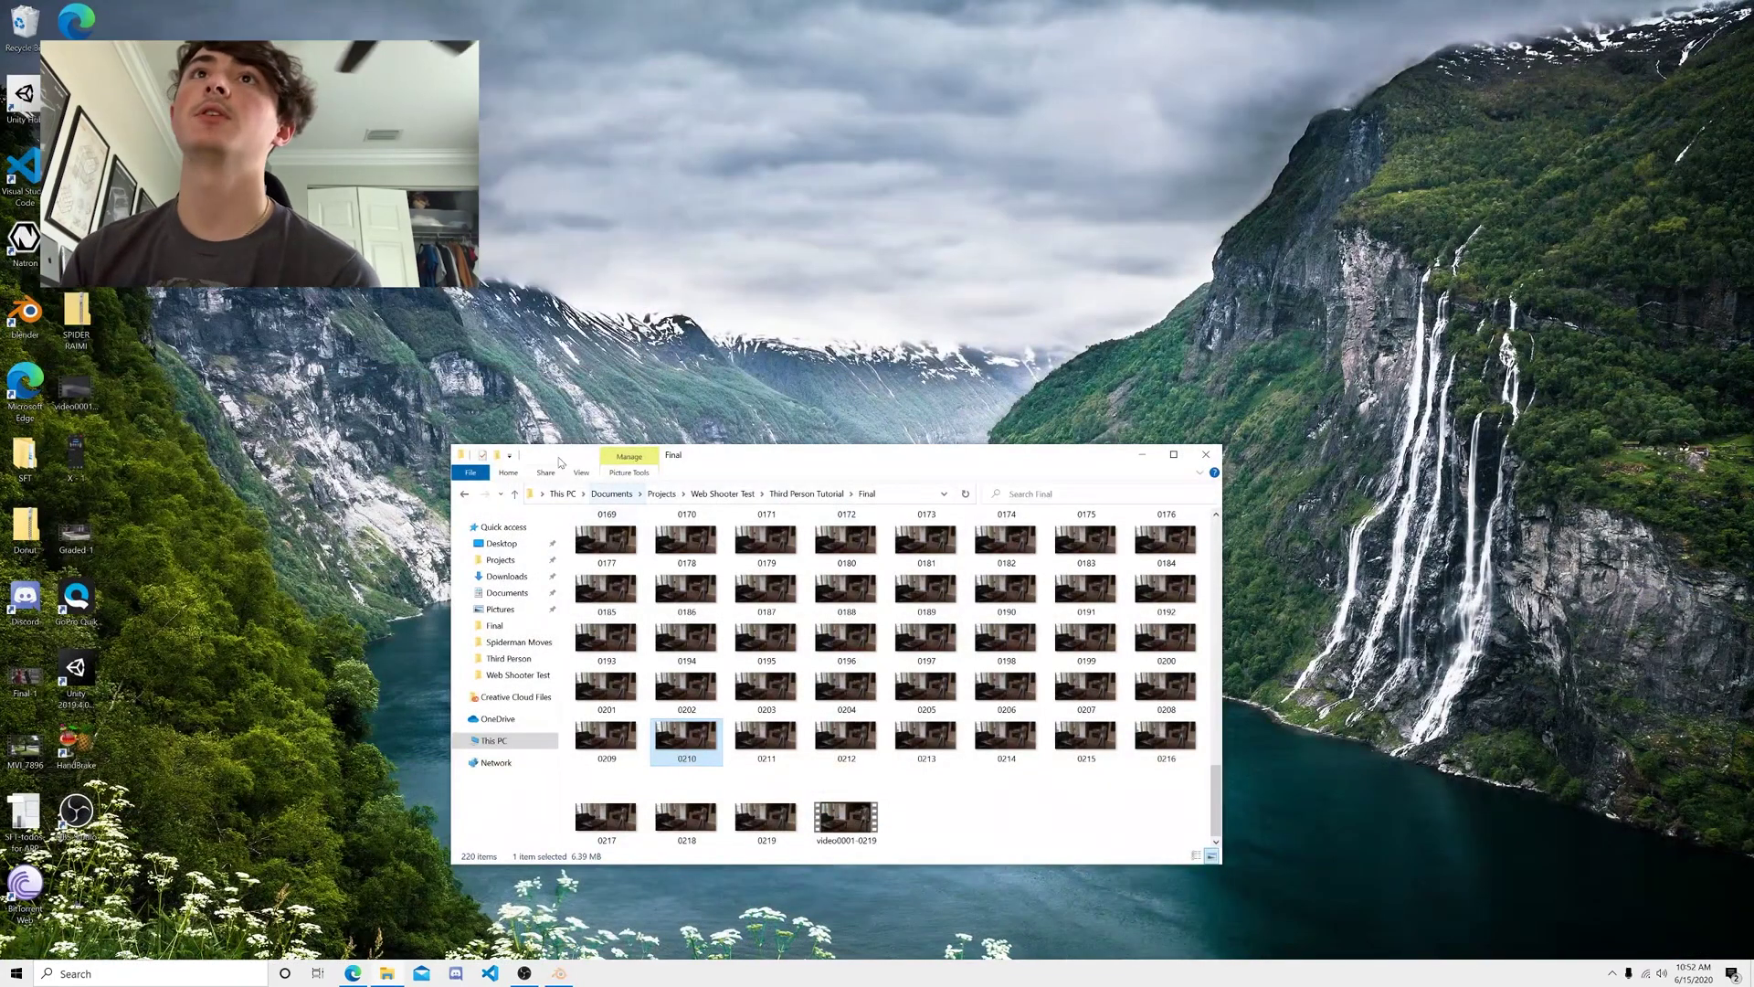
- Open the rendered video0001-0219 file from the Final folder to review it, and close the player
{"action": "double_click", "coordinate": [844, 809]}
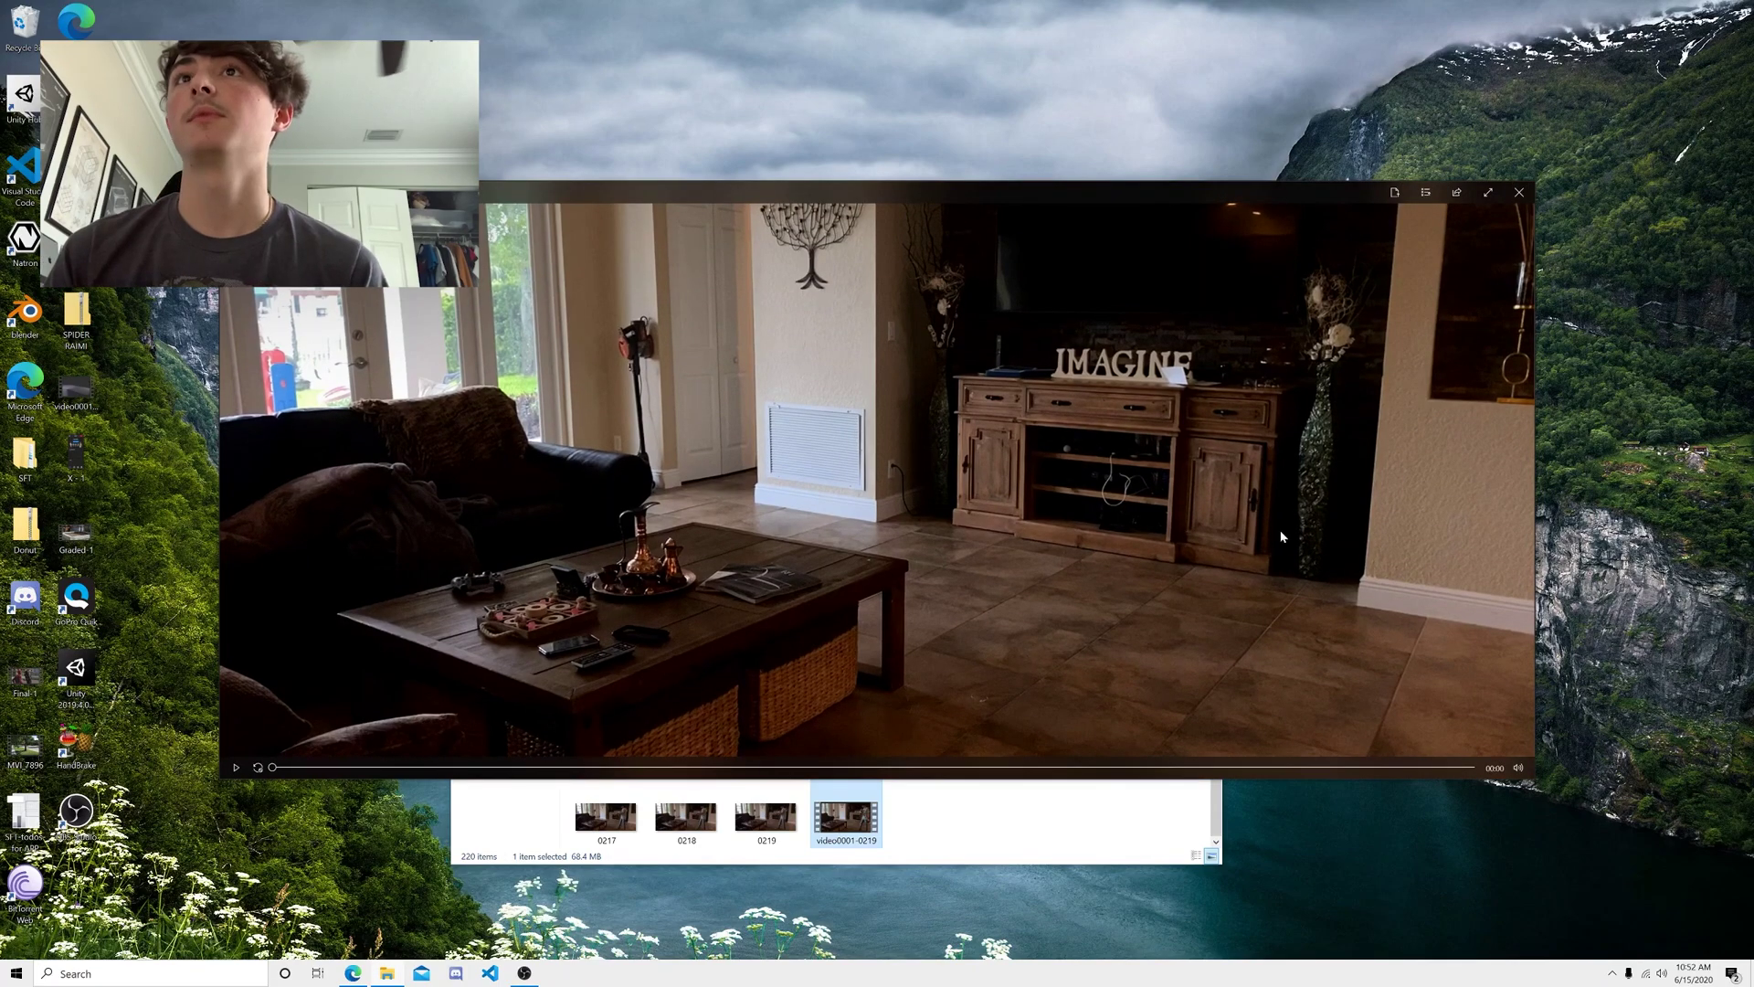
{"action": "key", "text": "Escape"}
{"action": "left_click", "coordinate": [1063, 813]}
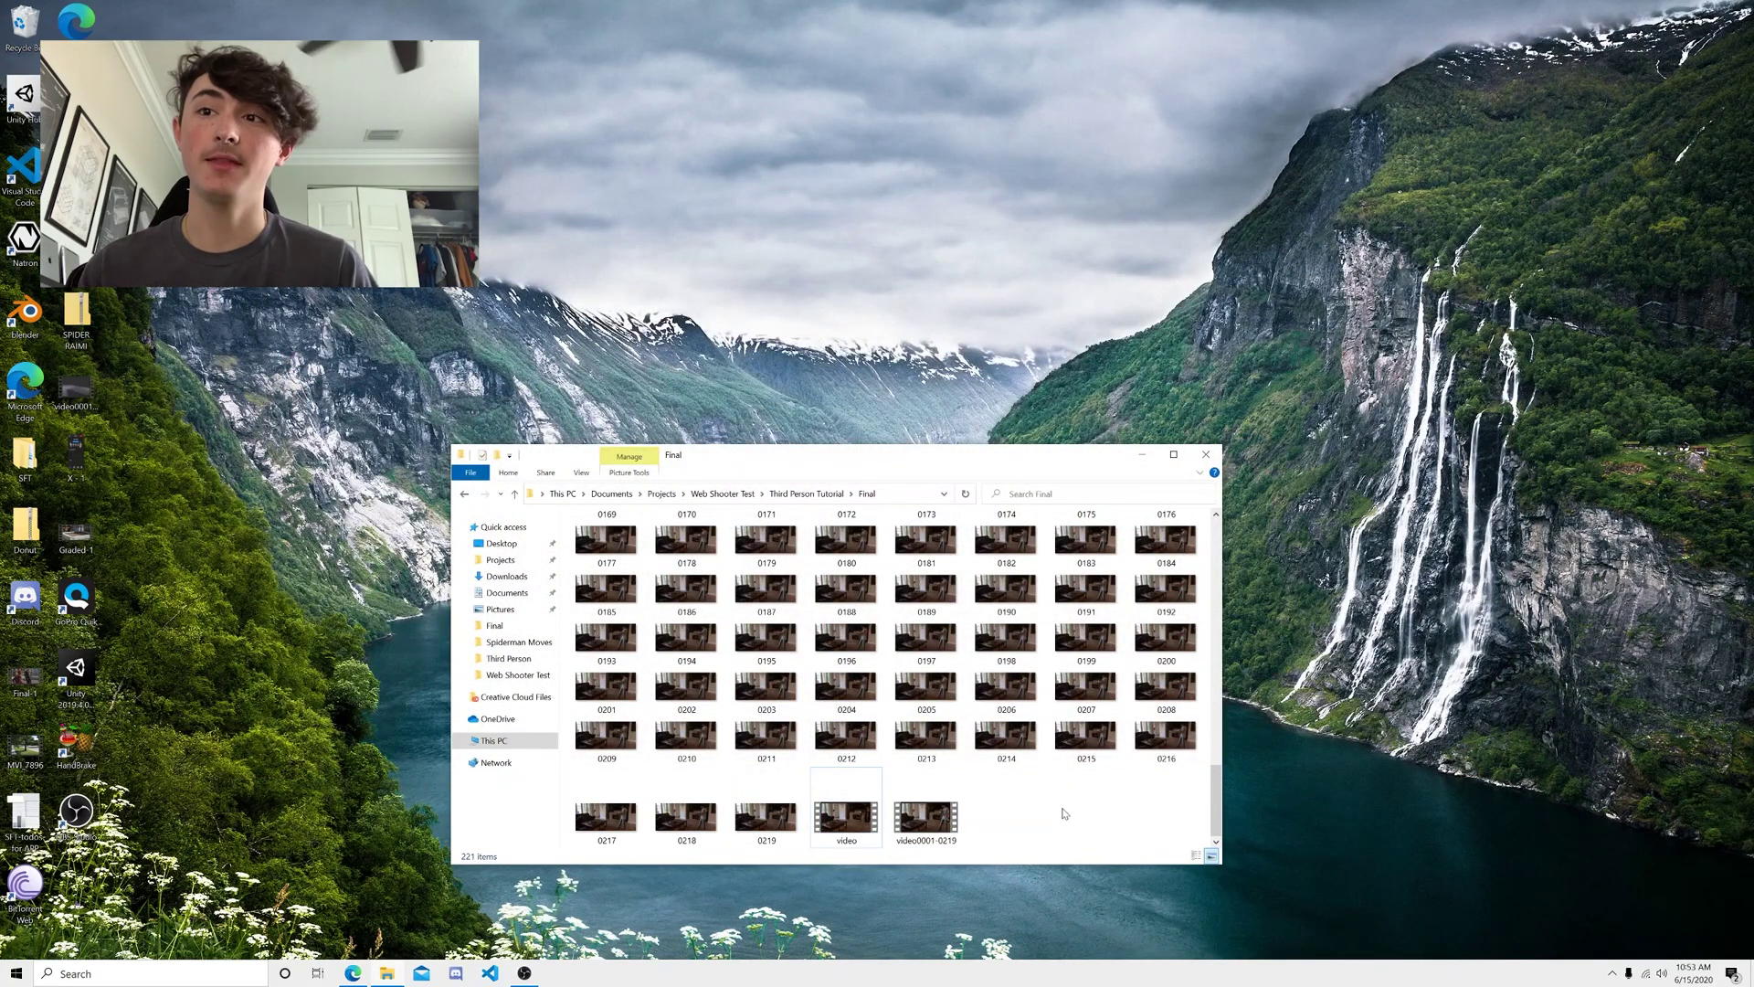